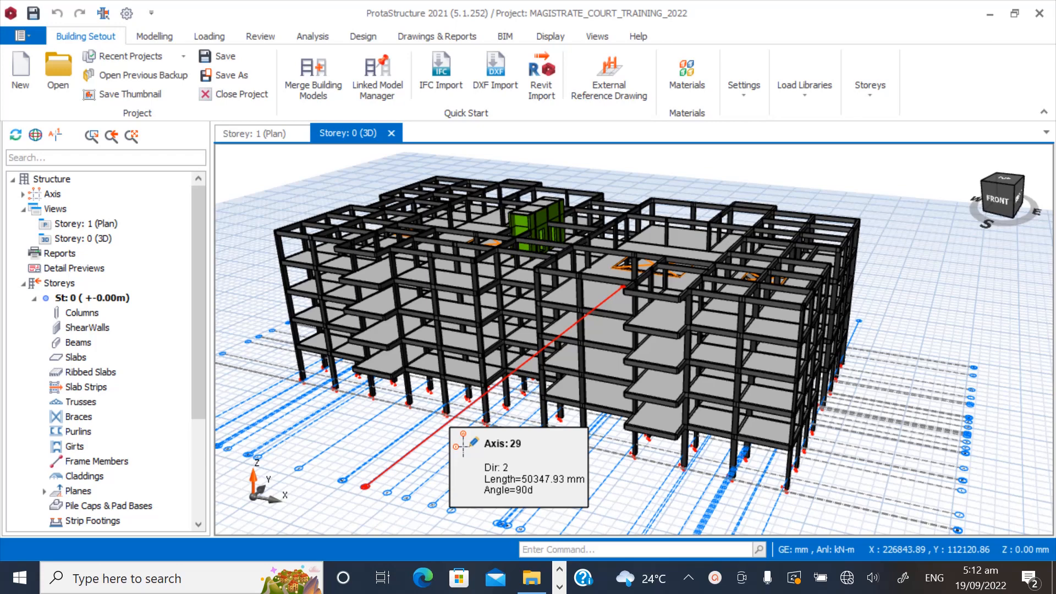
# Examine the 3D frame model of the court building from several sides.
pyautogui.moveTo(663, 429); pyautogui.dragTo(631, 434, button='middle')
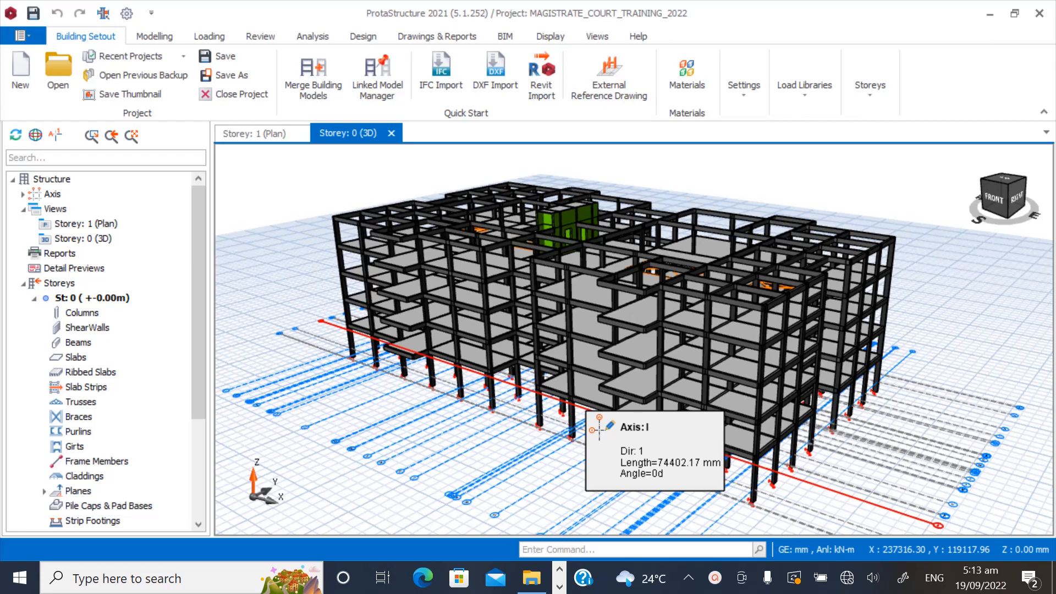
pyautogui.moveTo(464, 363); pyautogui.dragTo(533, 377, button='middle')
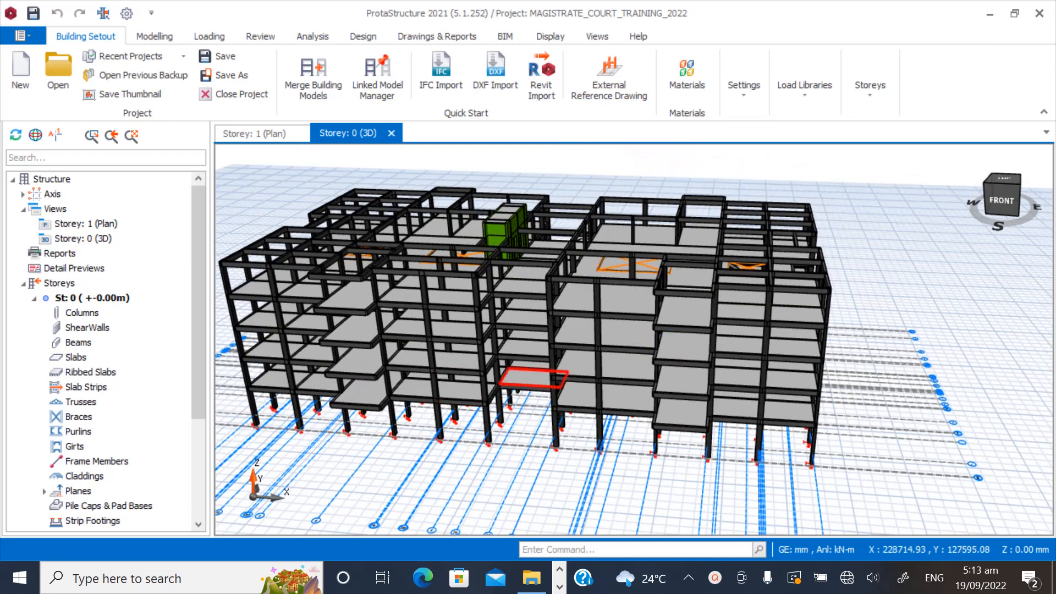
pyautogui.scroll(-3, 629, 355)
pyautogui.moveTo(459, 377); pyautogui.dragTo(520, 363, button='middle')
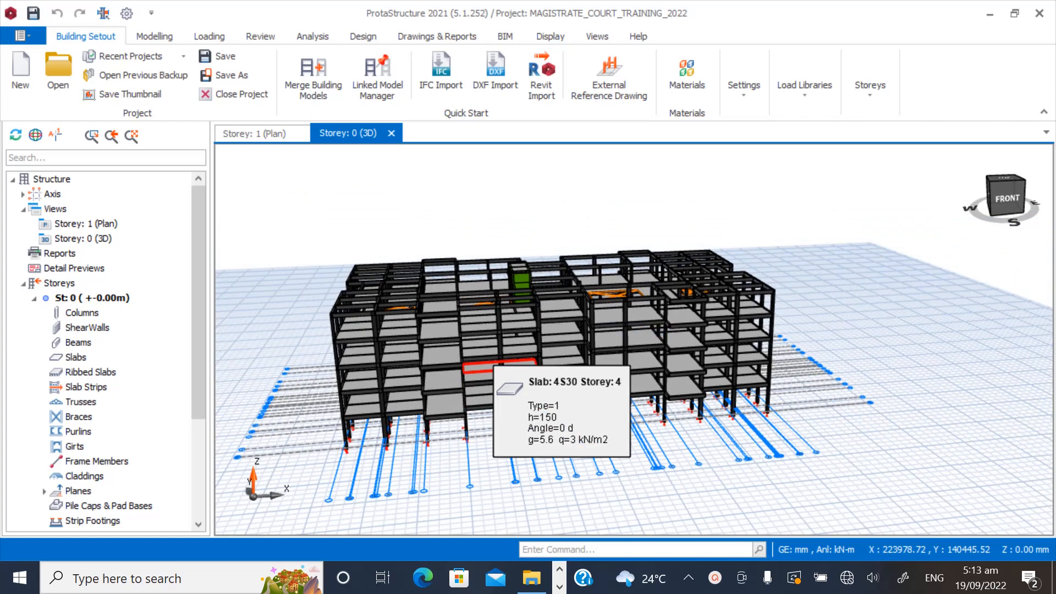
pyautogui.moveTo(389, 393); pyautogui.dragTo(634, 339, button='middle')
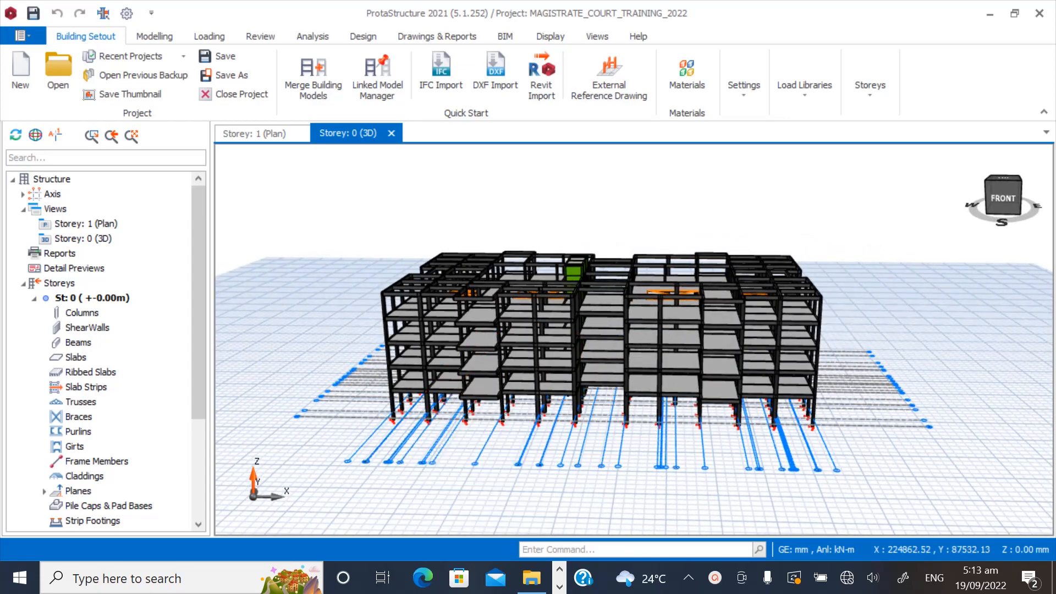
pyautogui.moveTo(575, 309); pyautogui.dragTo(651, 311, button='middle')
# Switch to AutoCAD and examine the ramp's take-off area near axis J on the ground floor plan.
pyautogui.click(560, 570)
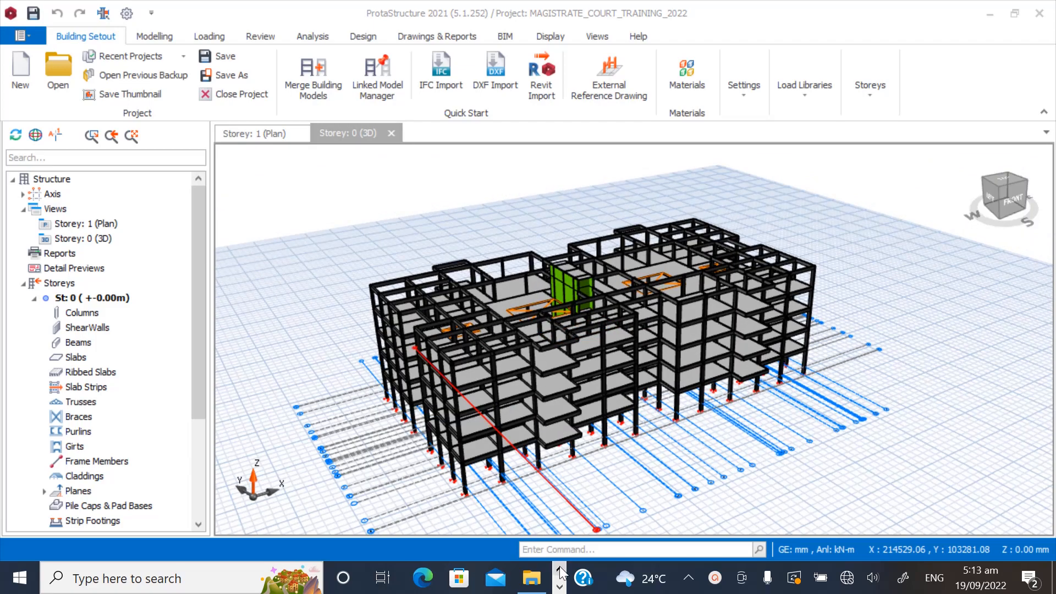
pyautogui.click(560, 587)
pyautogui.click(467, 578)
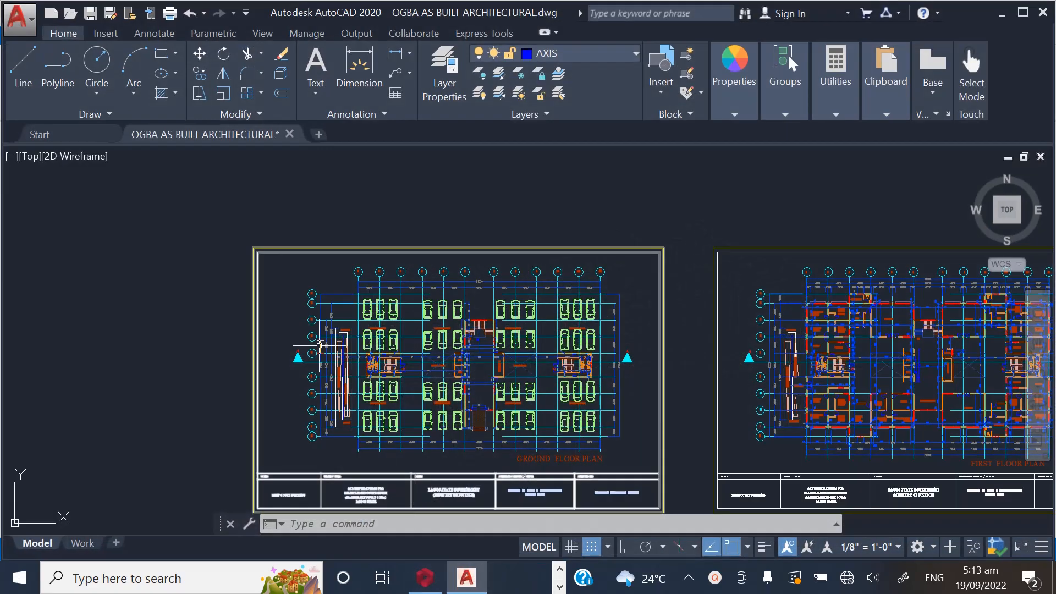
pyautogui.scroll(3, 323, 365)
pyautogui.scroll(-3, 300, 307)
pyautogui.scroll(1, 316, 392)
pyautogui.scroll(5, 316, 392)
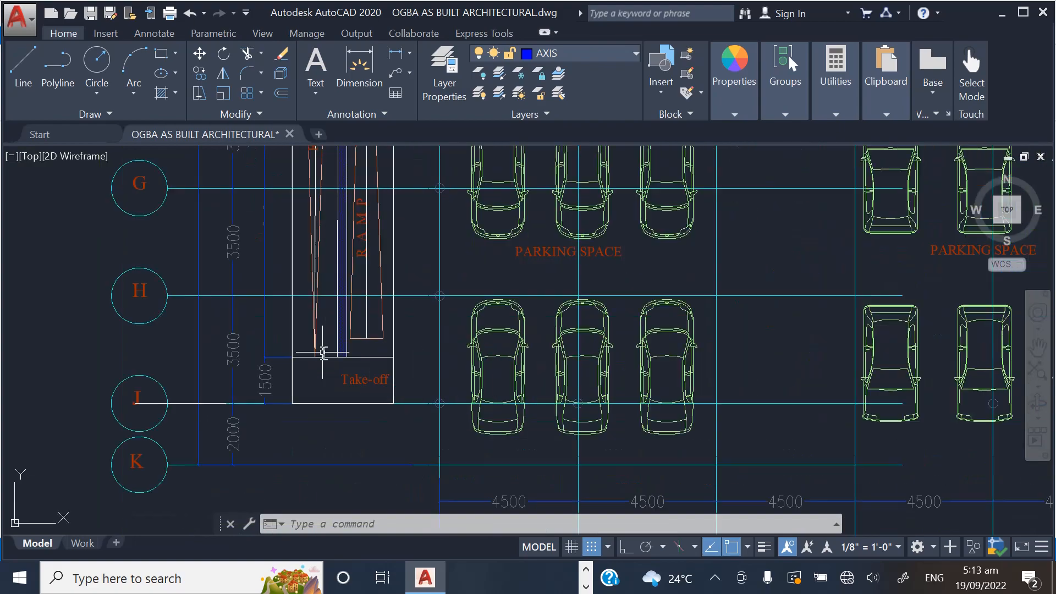
pyautogui.scroll(-3, 359, 431)
pyautogui.scroll(3, 367, 418)
pyautogui.scroll(2, 366, 419)
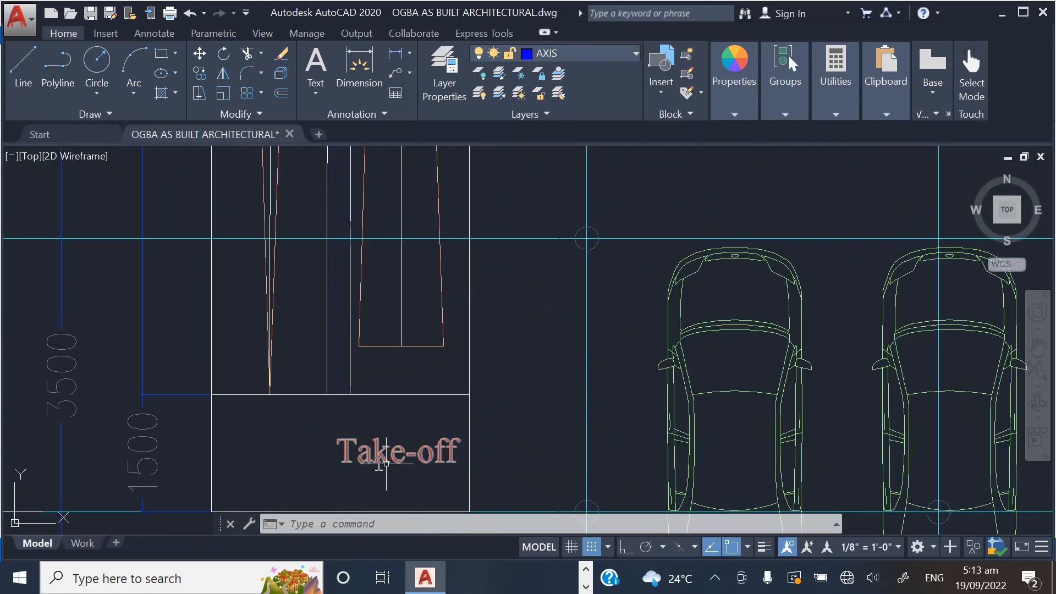
pyautogui.scroll(-5, 380, 448)
pyautogui.scroll(6, 385, 453)
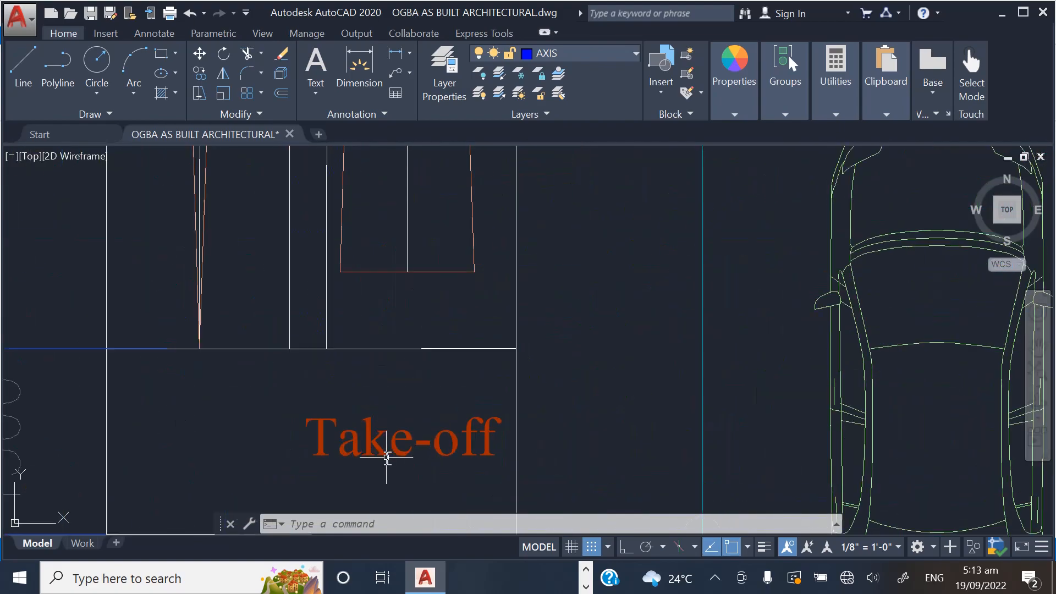
pyautogui.scroll(-5, 387, 464)
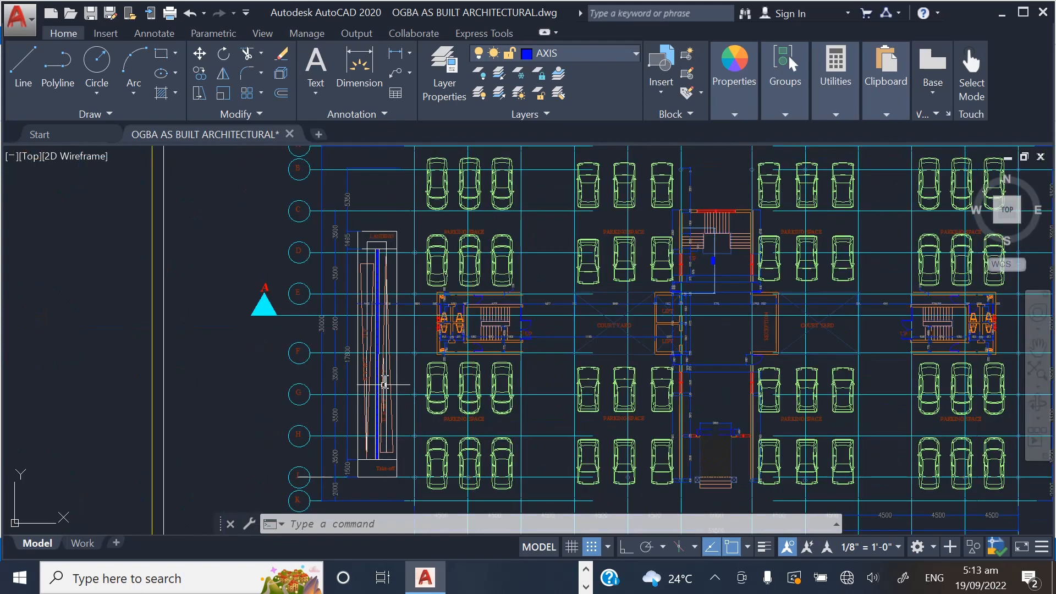
# Inspect the landing at the upper end of the ramp on the ground floor plan and trace the ramp's run.
pyautogui.scroll(6, 390, 242)
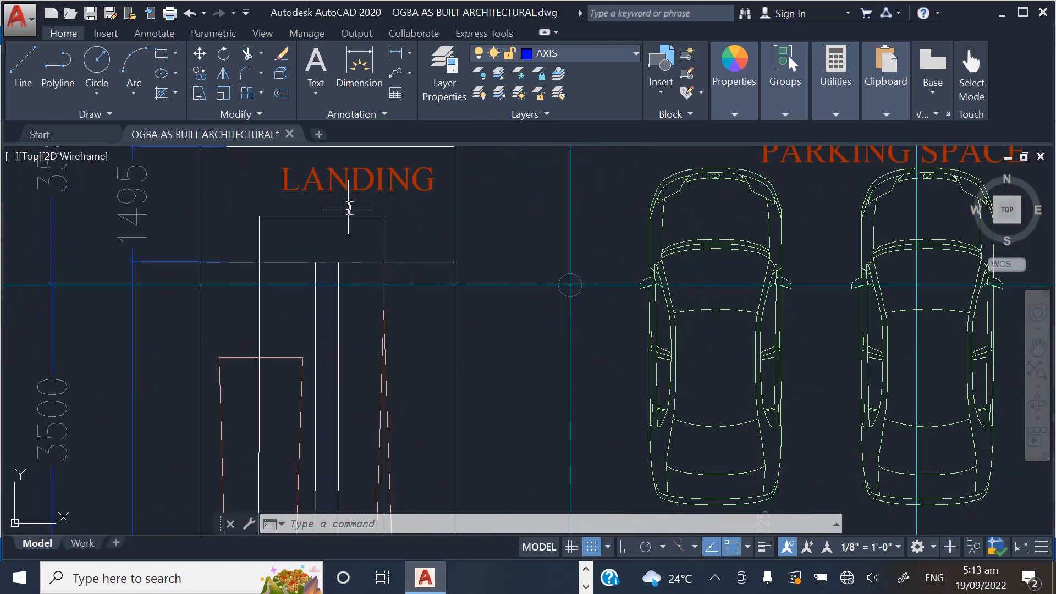
pyautogui.scroll(-5, 352, 198)
pyautogui.scroll(5, 363, 188)
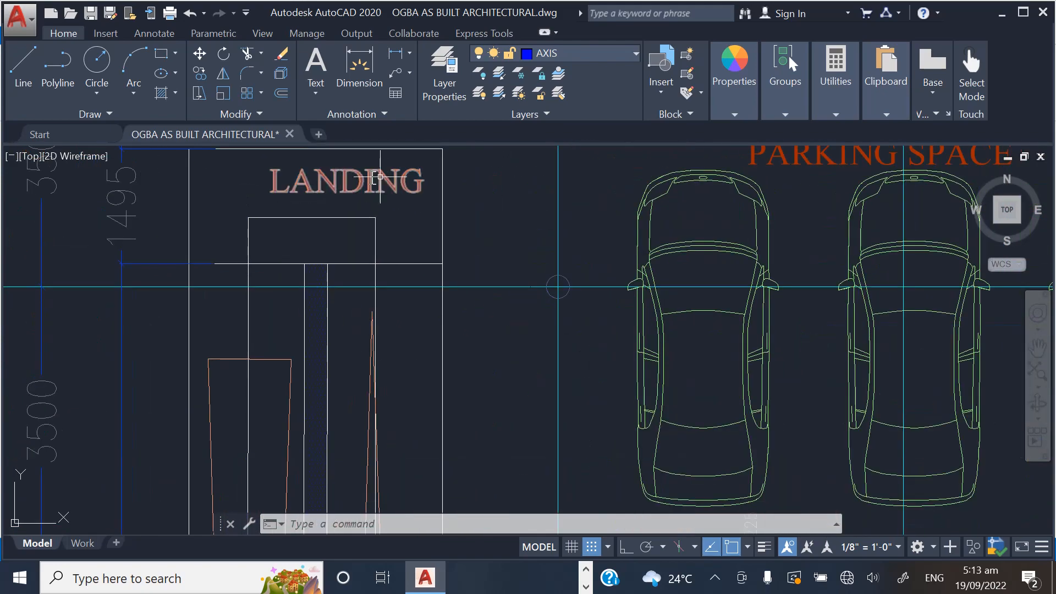
pyautogui.scroll(-5, 377, 178)
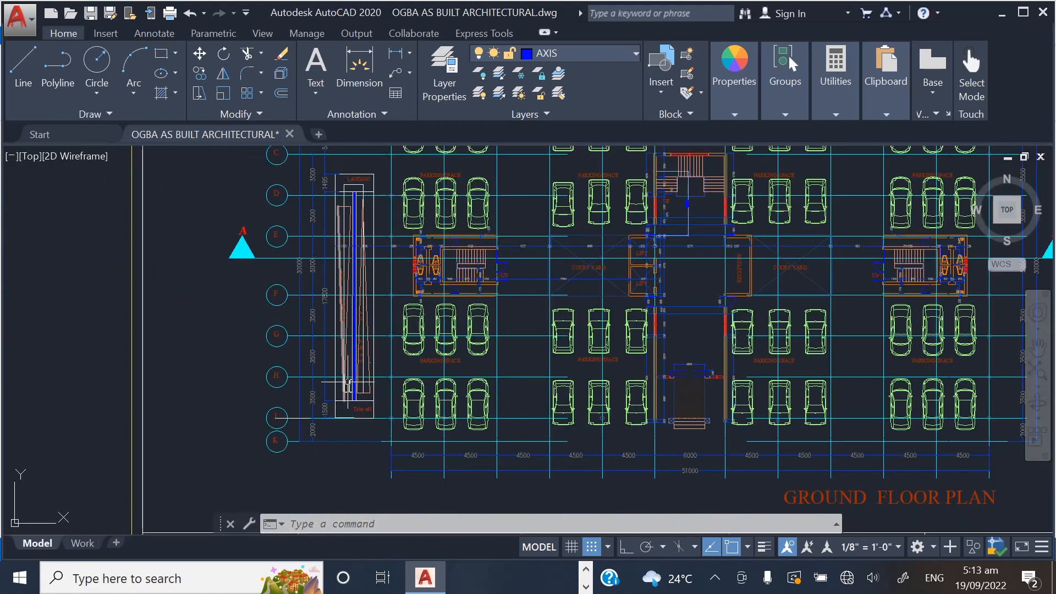
pyautogui.scroll(4, 342, 419)
# Examine the ramp's landing near axis J on the first floor plan.
pyautogui.scroll(-6, 256, 383)
pyautogui.scroll(-3, 256, 383)
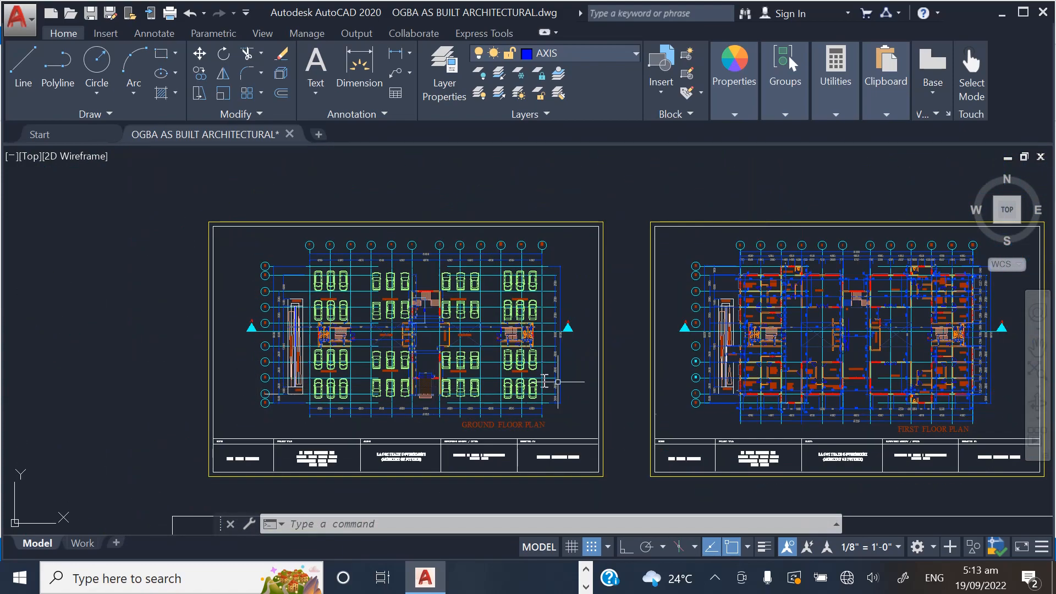
pyautogui.scroll(6, 759, 379)
pyautogui.scroll(3, 667, 405)
pyautogui.scroll(-3, 391, 397)
pyautogui.scroll(1, 391, 397)
pyautogui.scroll(-1, 394, 419)
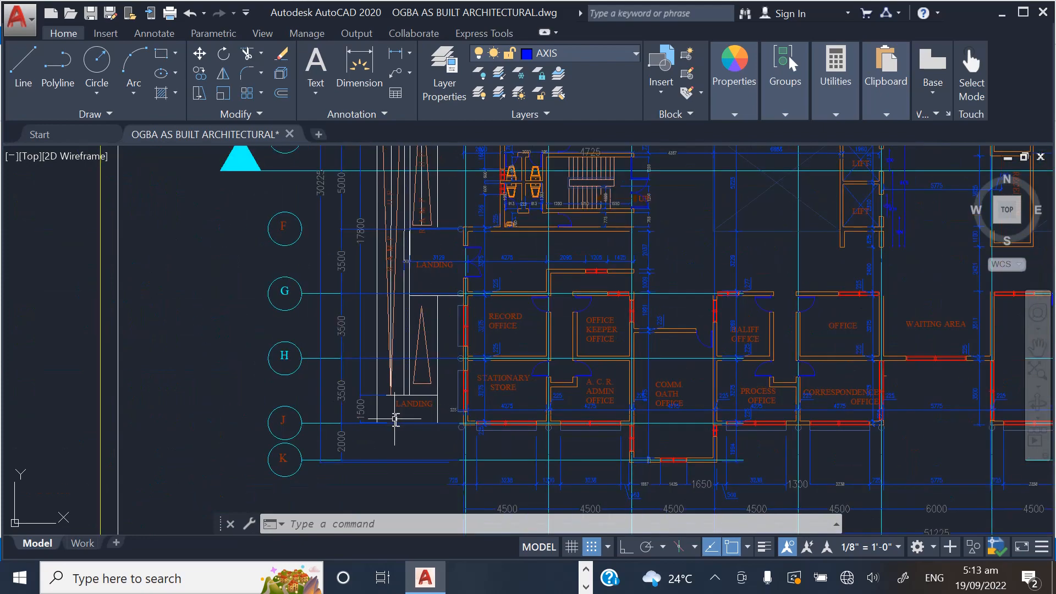
pyautogui.scroll(-2, 405, 421)
pyautogui.scroll(5, 385, 394)
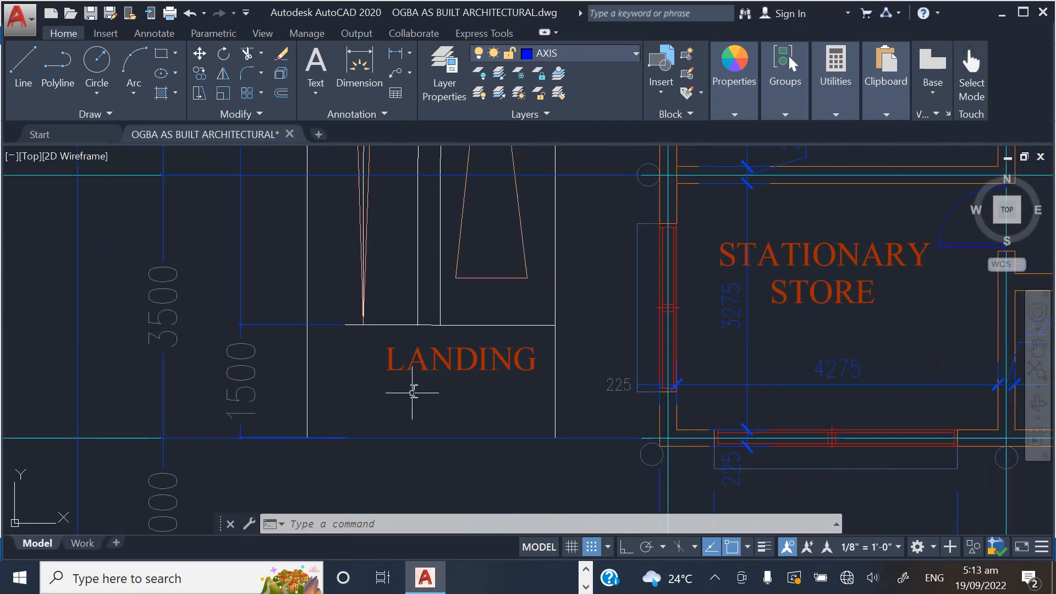
pyautogui.scroll(-3, 455, 391)
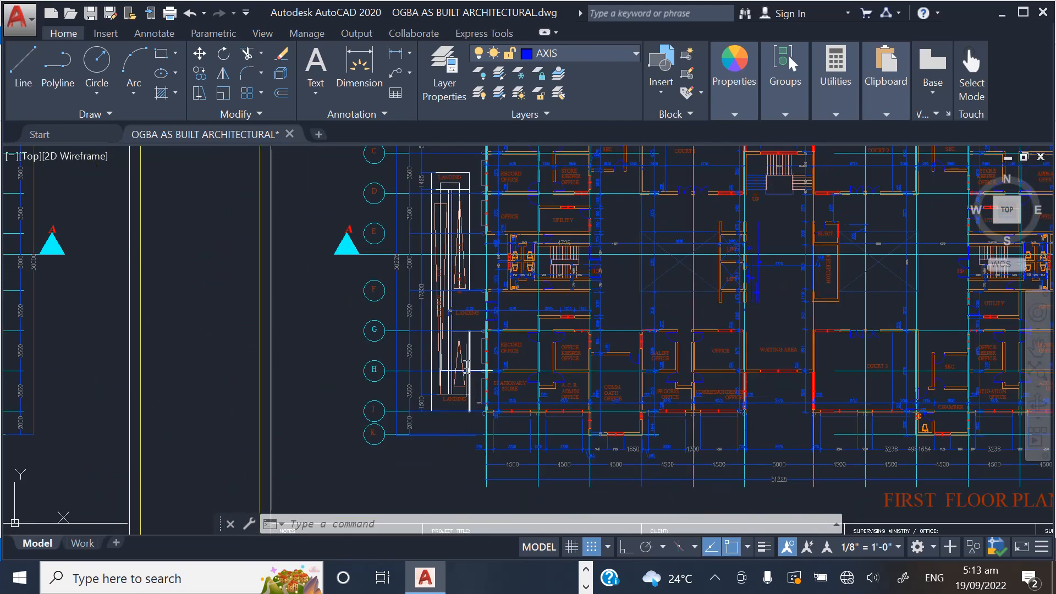
# Inspect the ramp landing between axes F and G that leads into the building on the first floor plan.
pyautogui.scroll(2, 461, 333)
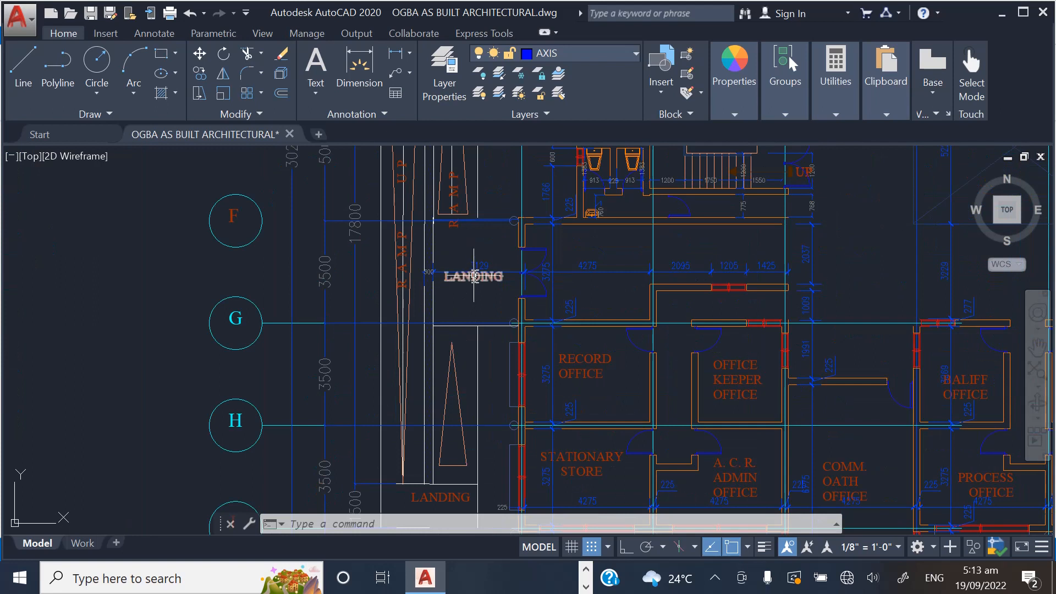
pyautogui.moveTo(474, 277)
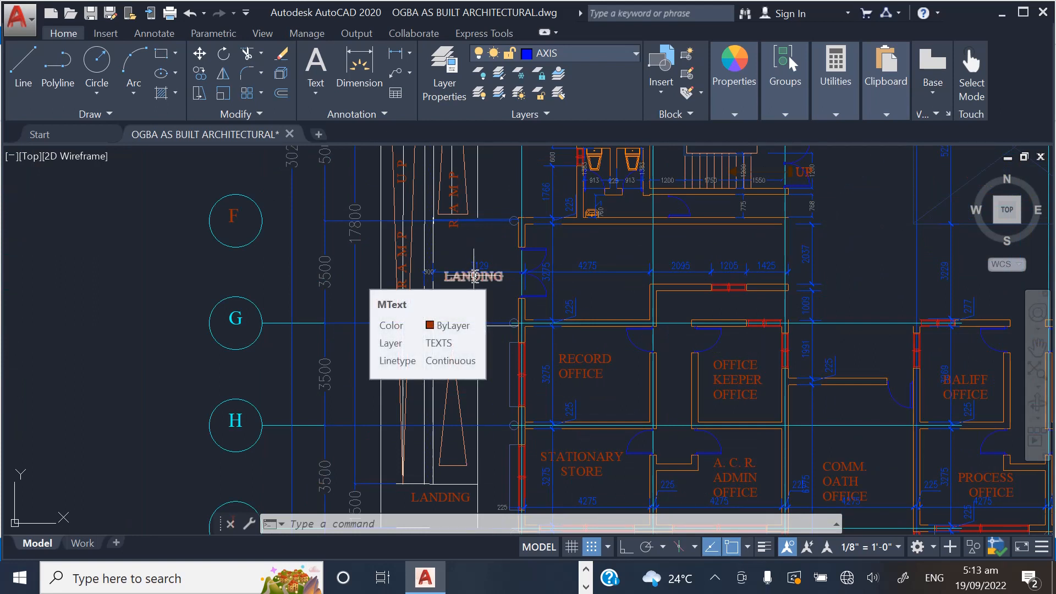
pyautogui.scroll(4, 484, 290)
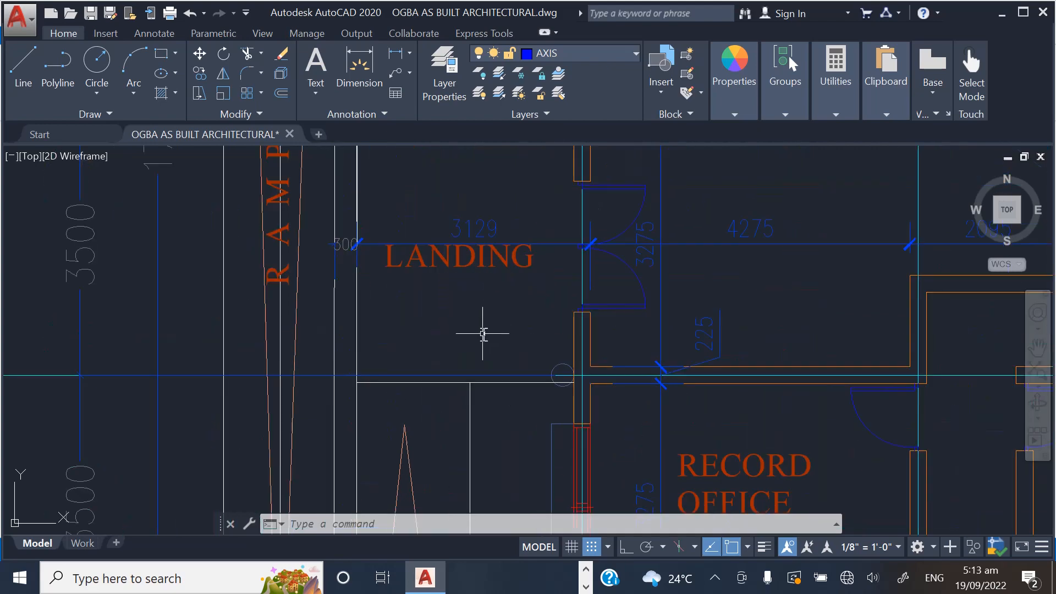
pyautogui.scroll(-8, 419, 264)
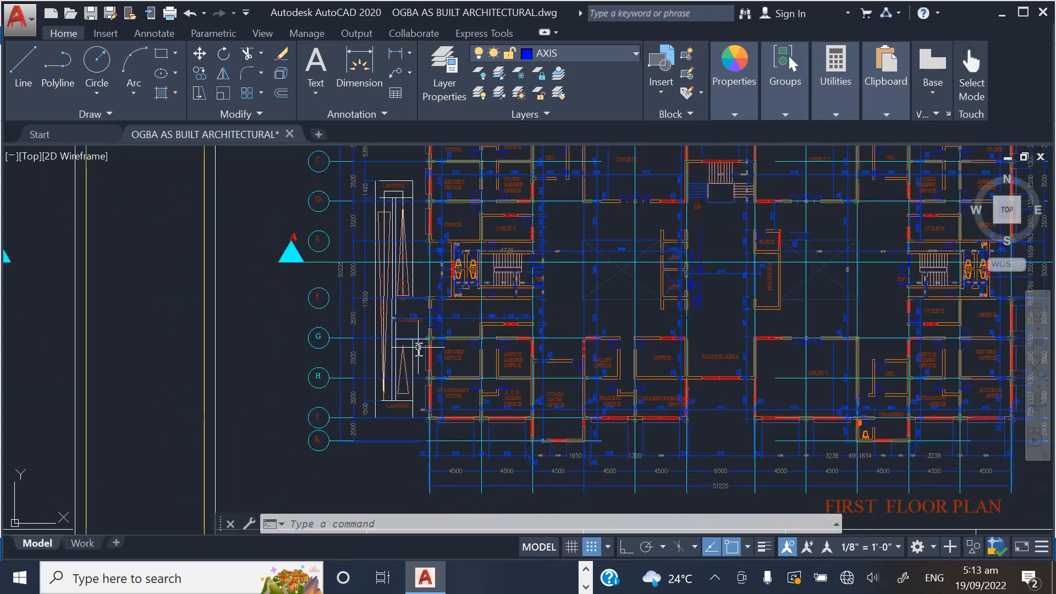
pyautogui.scroll(-3, 472, 452)
# Switch back to ProtaStructure and open the Storey: 1 plan view.
pyautogui.click(586, 584)
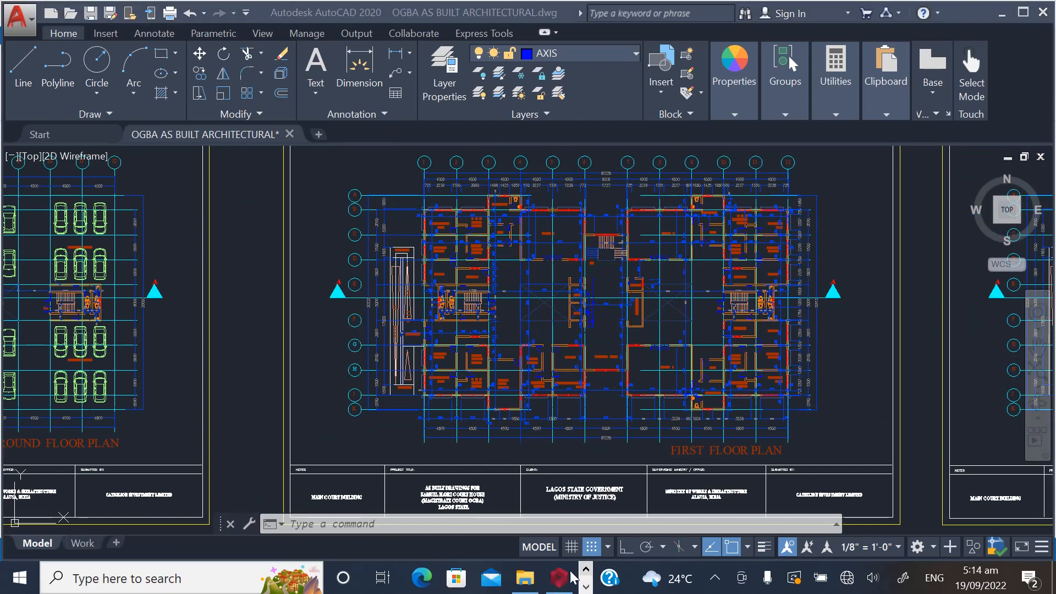
pyautogui.click(559, 578)
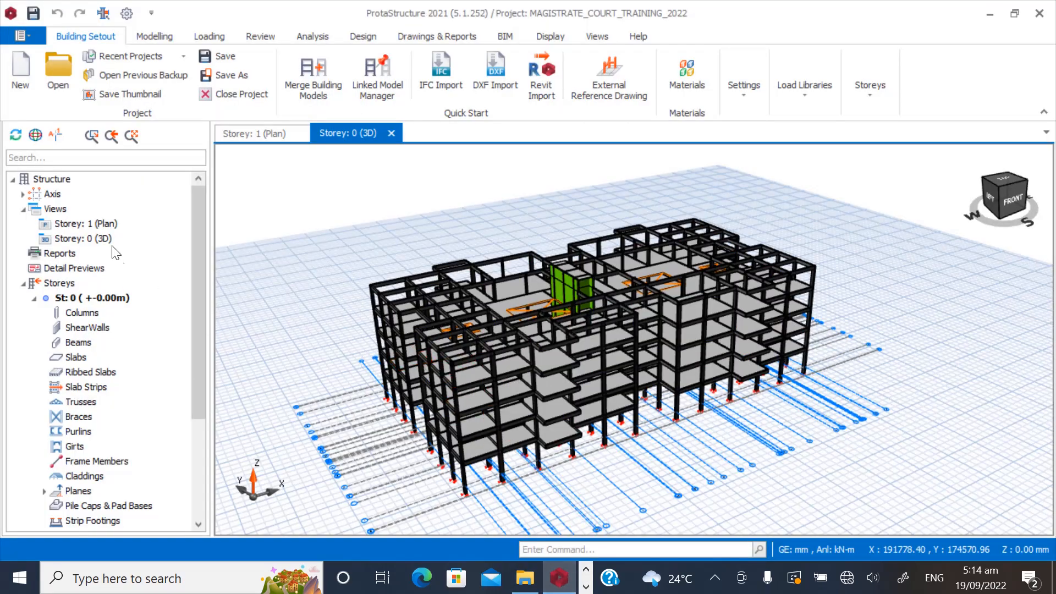
pyautogui.doubleClick(101, 223)
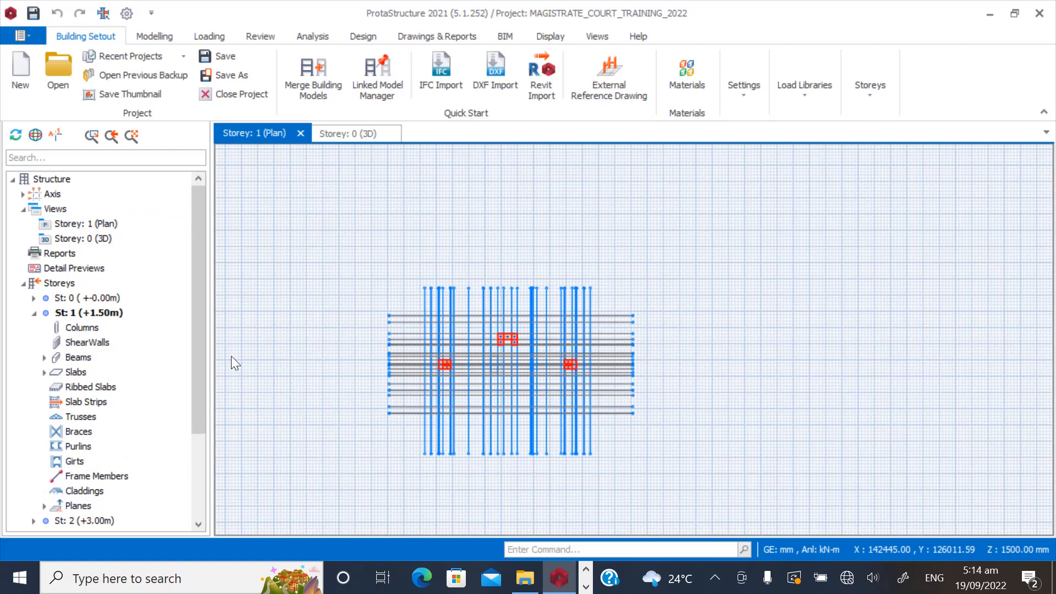
# Examine the horizontal axes on the Storey: 1 plan and check their labels beside the stair to locate the ramp area.
pyautogui.scroll(5, 425, 378)
pyautogui.scroll(-1, 438, 330)
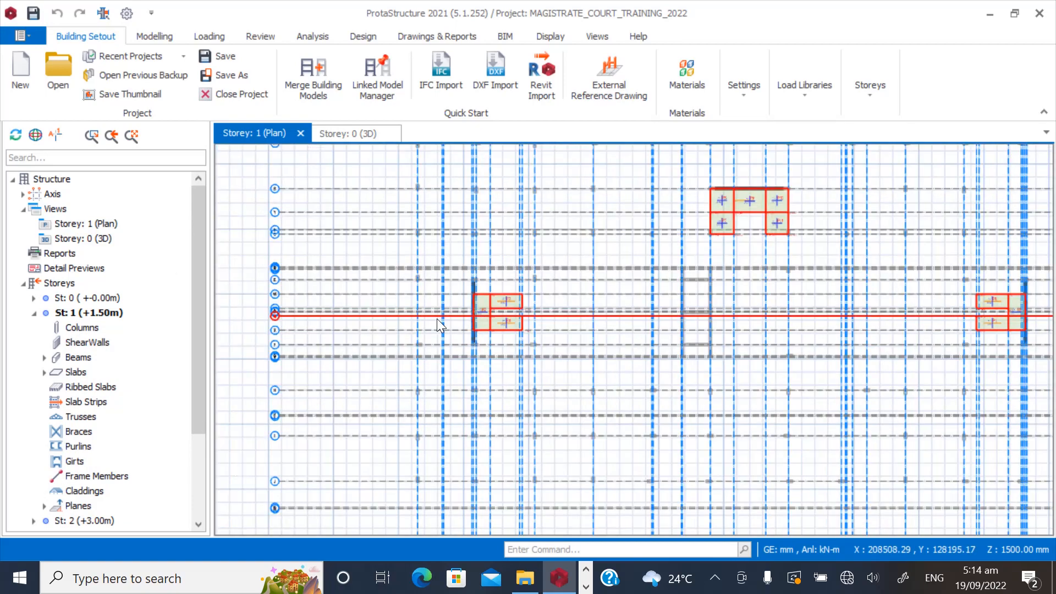
pyautogui.scroll(-2, 437, 319)
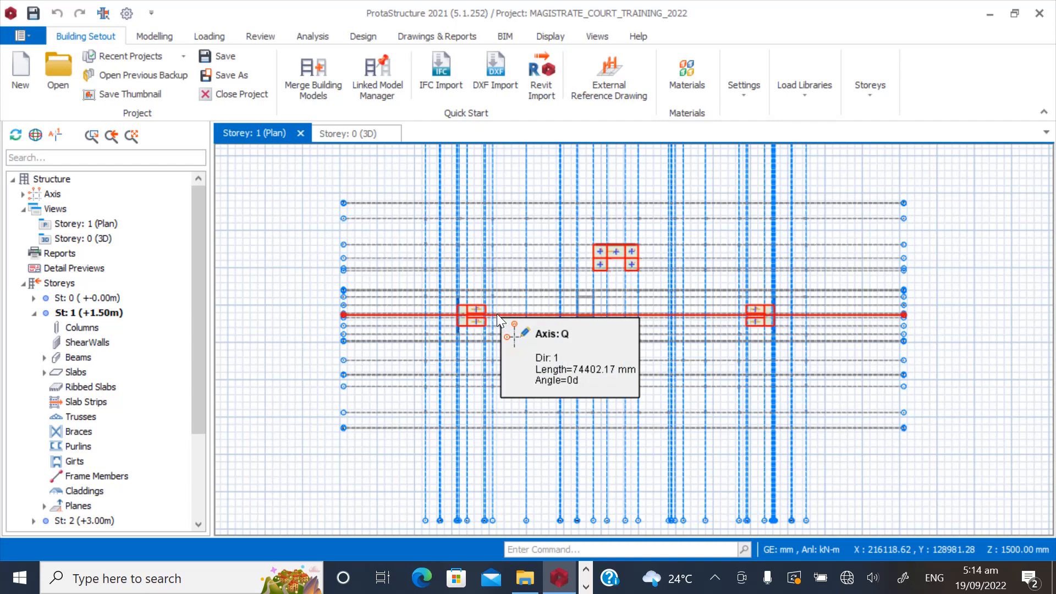
pyautogui.scroll(3, 379, 329)
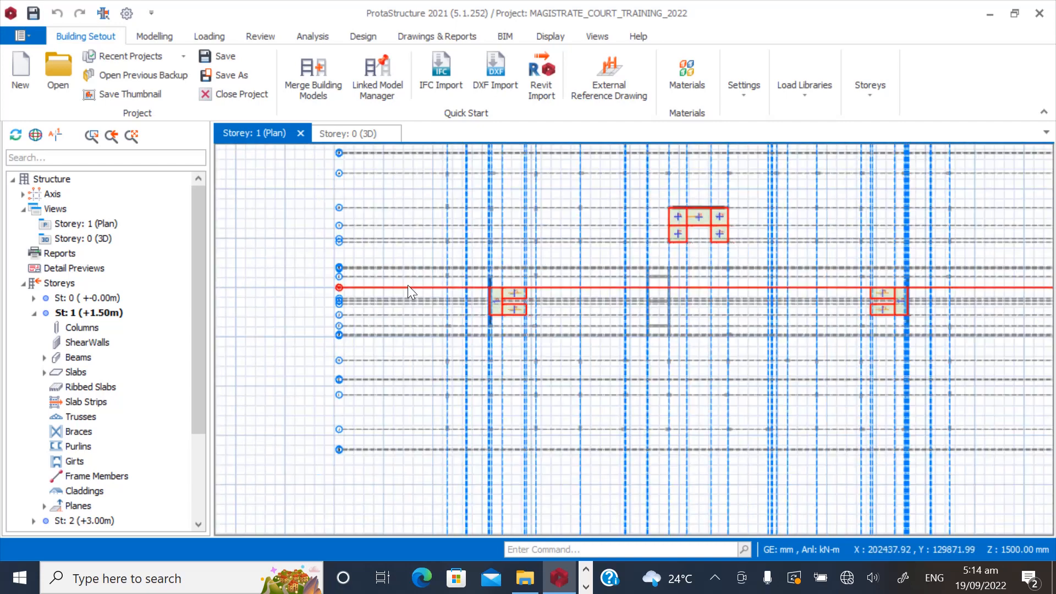
pyautogui.scroll(-3, 408, 285)
pyautogui.scroll(2, 426, 308)
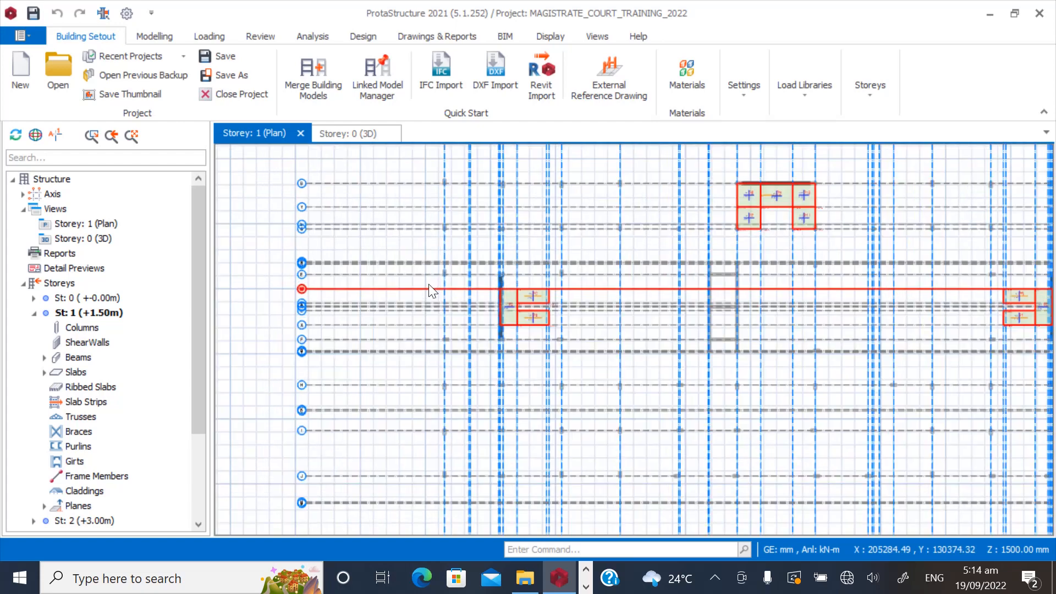
pyautogui.scroll(-1, 497, 341)
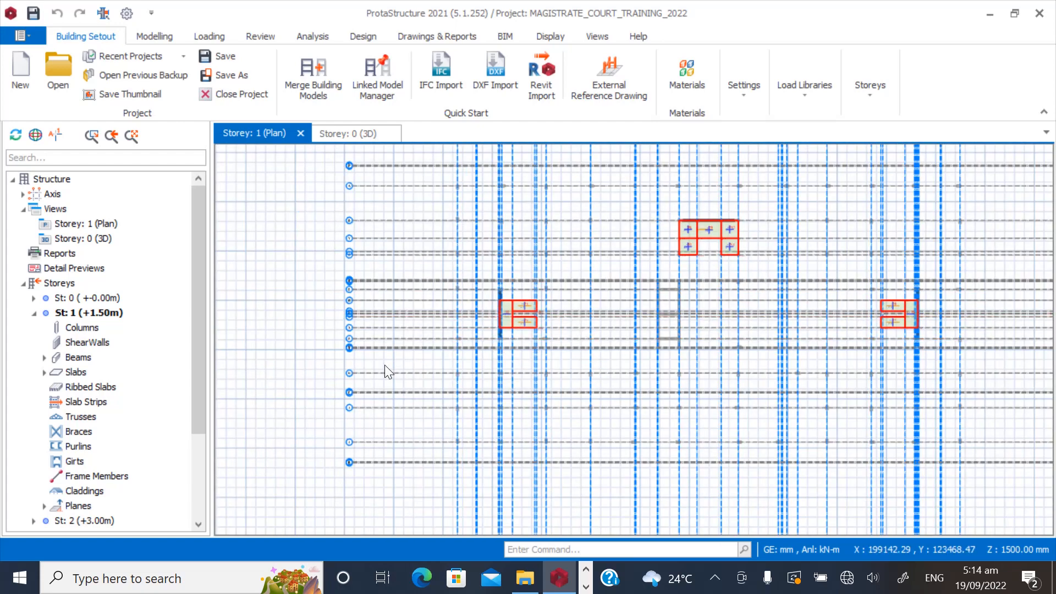
pyautogui.moveTo(467, 346)
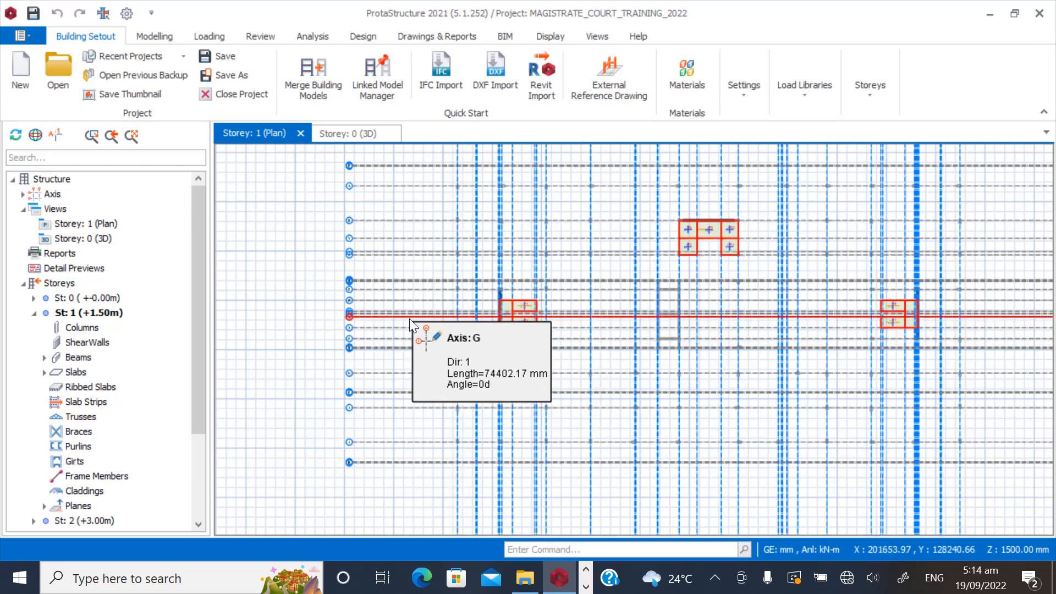
pyautogui.scroll(-2, 374, 323)
pyautogui.scroll(2, 436, 328)
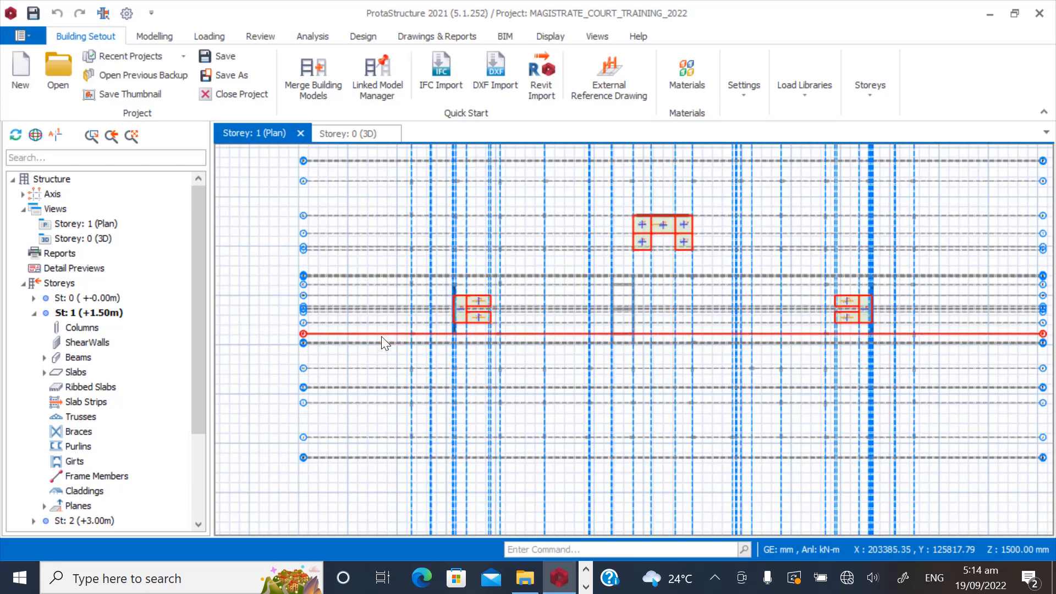
pyautogui.moveTo(382, 337)
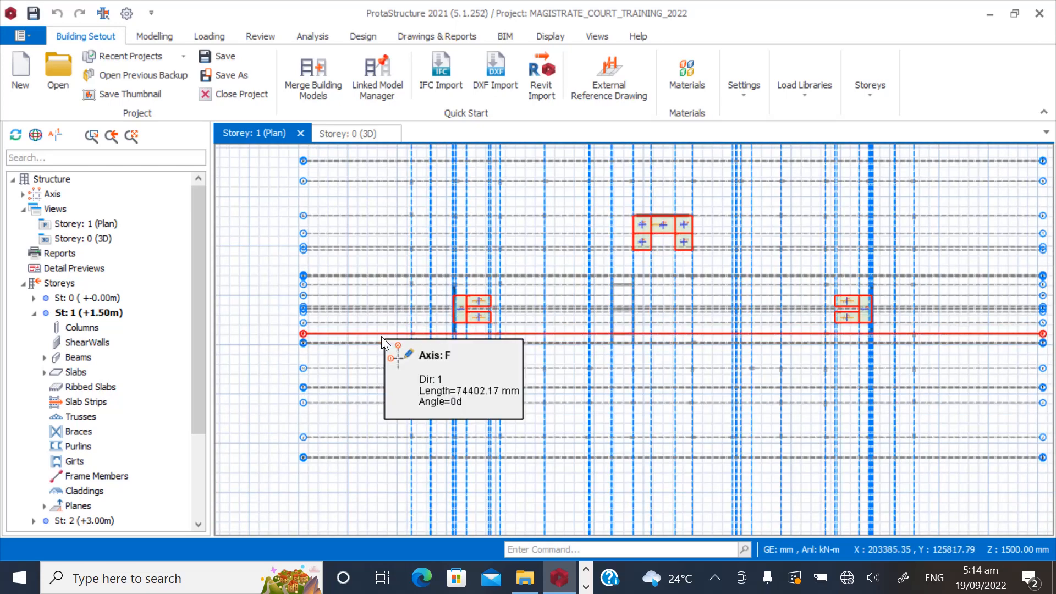
pyautogui.scroll(-2, 382, 337)
pyautogui.moveTo(405, 371)
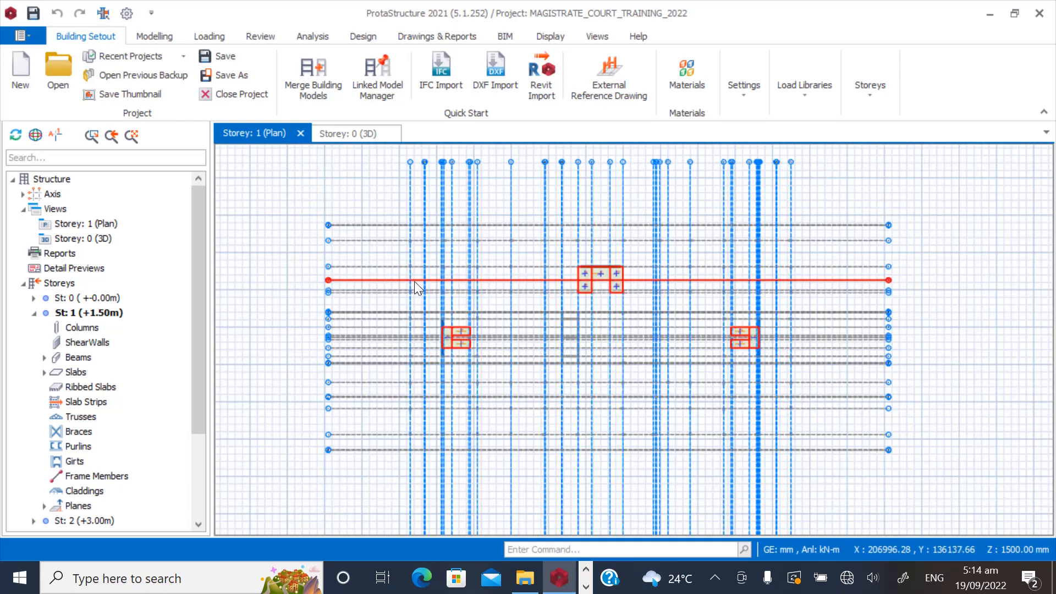
pyautogui.scroll(2, 414, 282)
pyautogui.moveTo(415, 282)
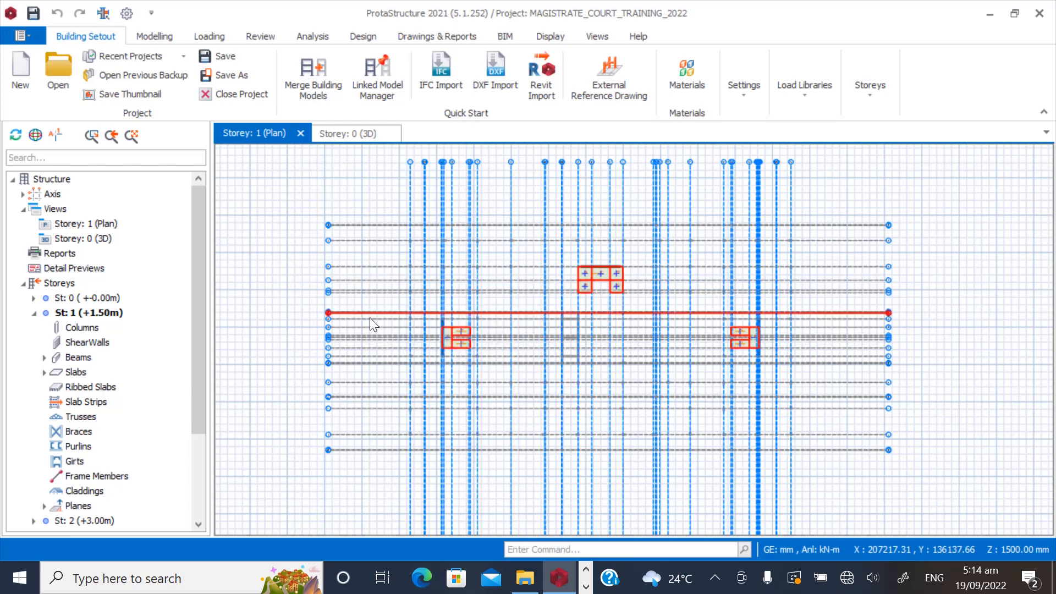
pyautogui.scroll(-2, 374, 311)
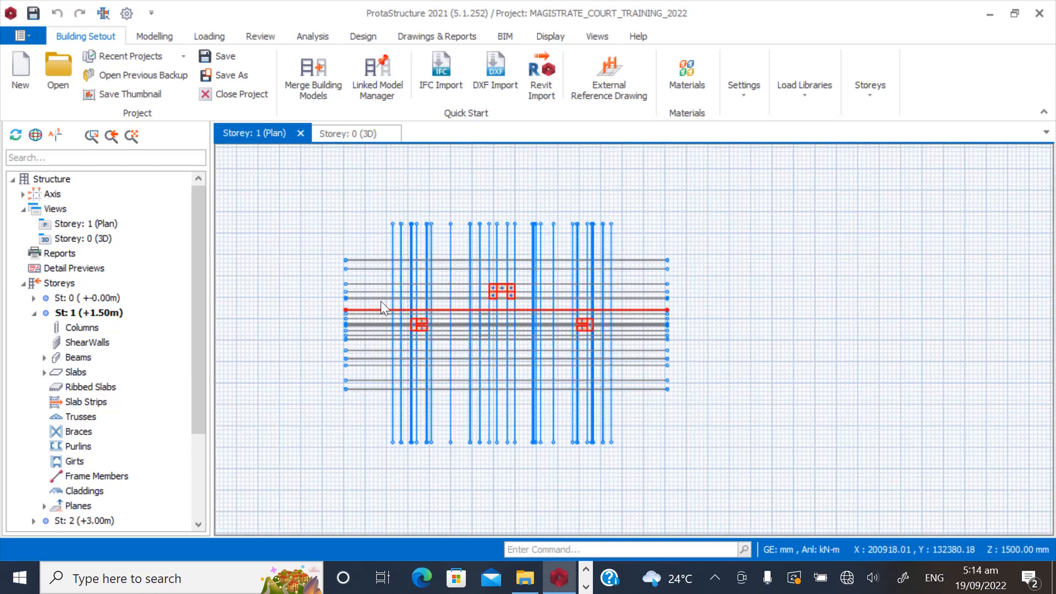
# Add GROUND FLOOR ARCHITECTURAL PLAN as an external reference drawing for storey 1, make it active and enable its colors.
pyautogui.click(592, 81)
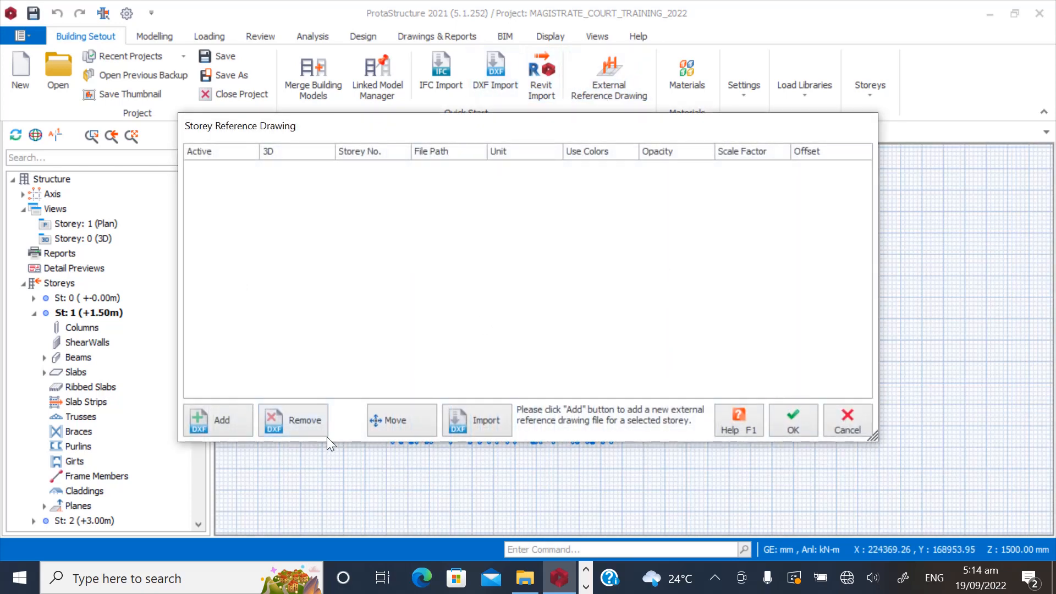
pyautogui.click(218, 422)
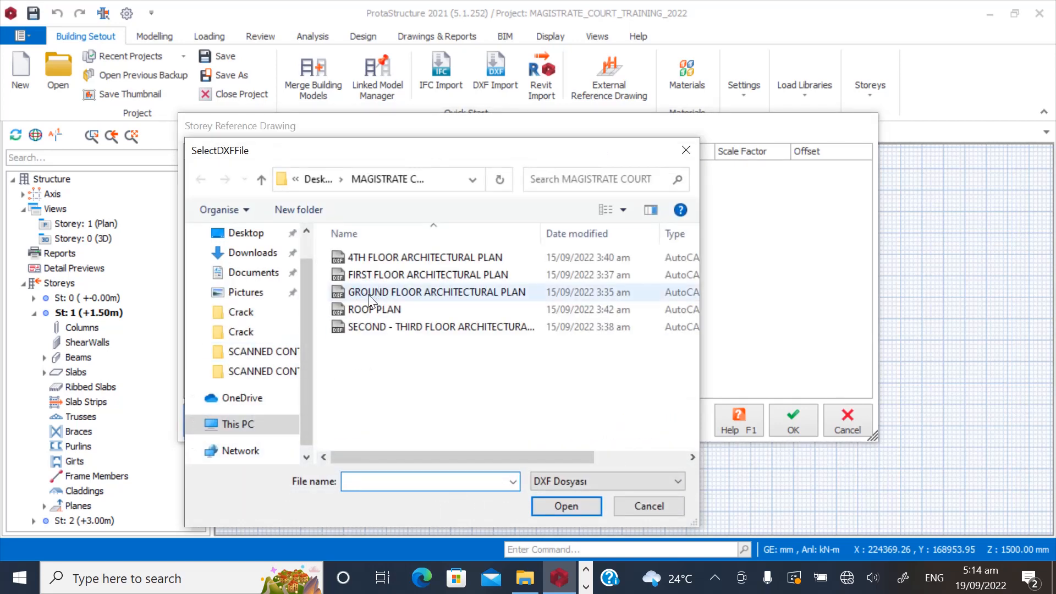
pyautogui.click(379, 294)
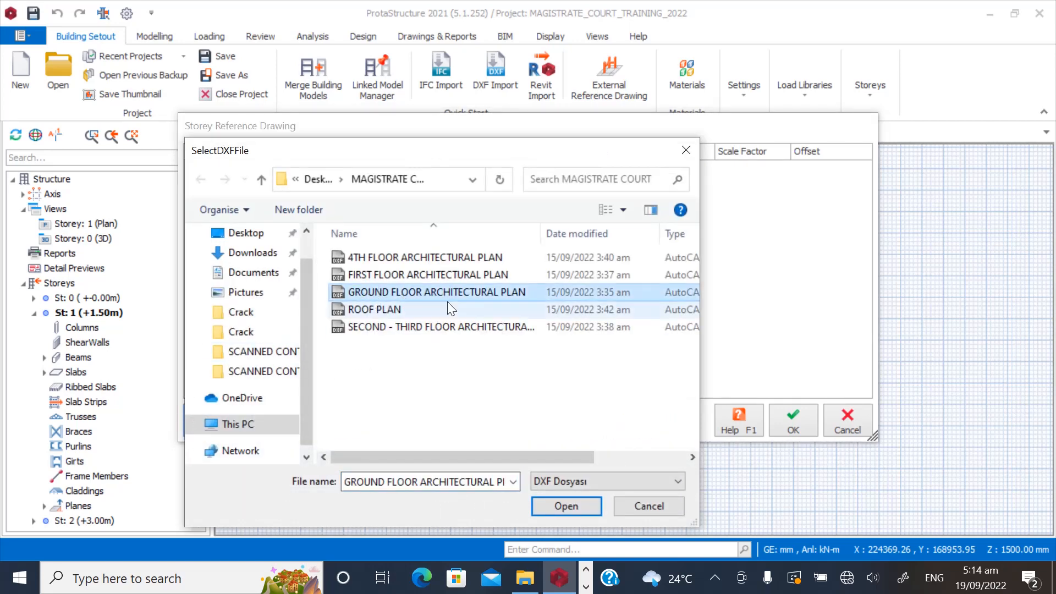
pyautogui.click(551, 506)
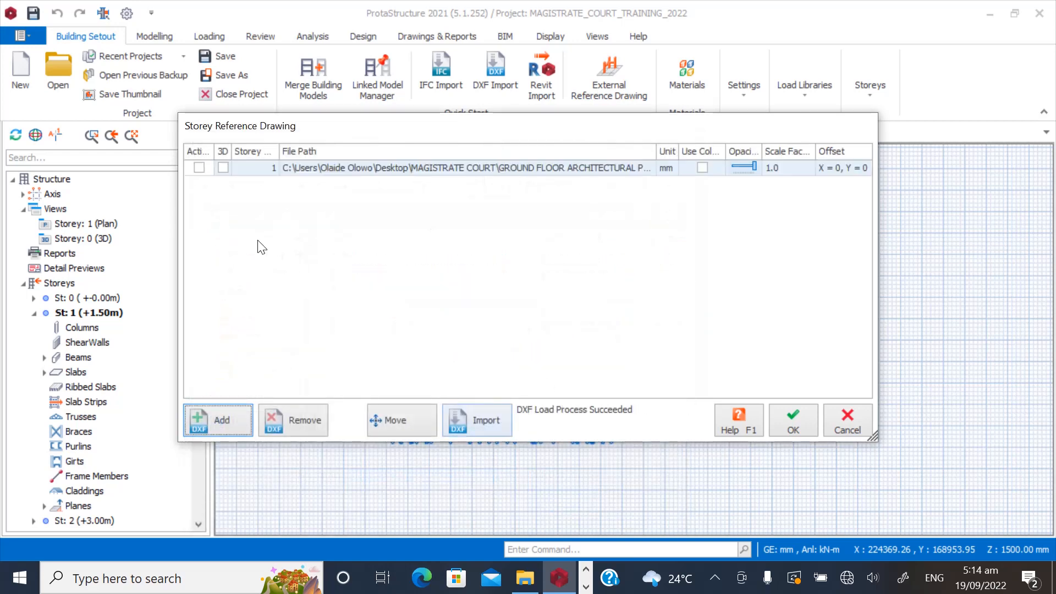
pyautogui.click(199, 168)
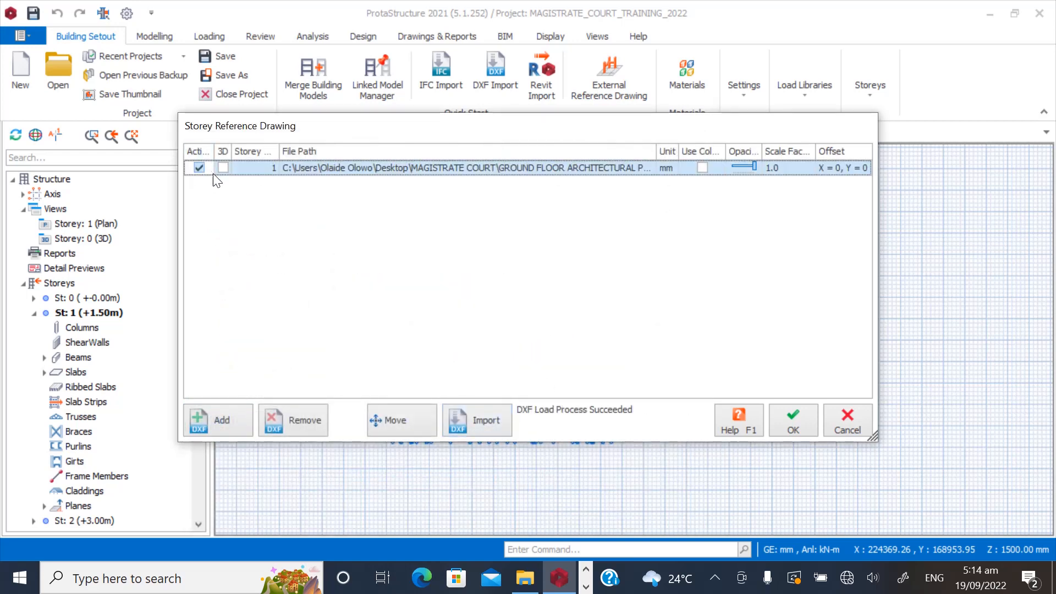
pyautogui.click(702, 168)
# Move the reference drawing from the top corner of its left stair flight to the matching corner of stair slab P3 and accept the reference setup.
pyautogui.click(395, 421)
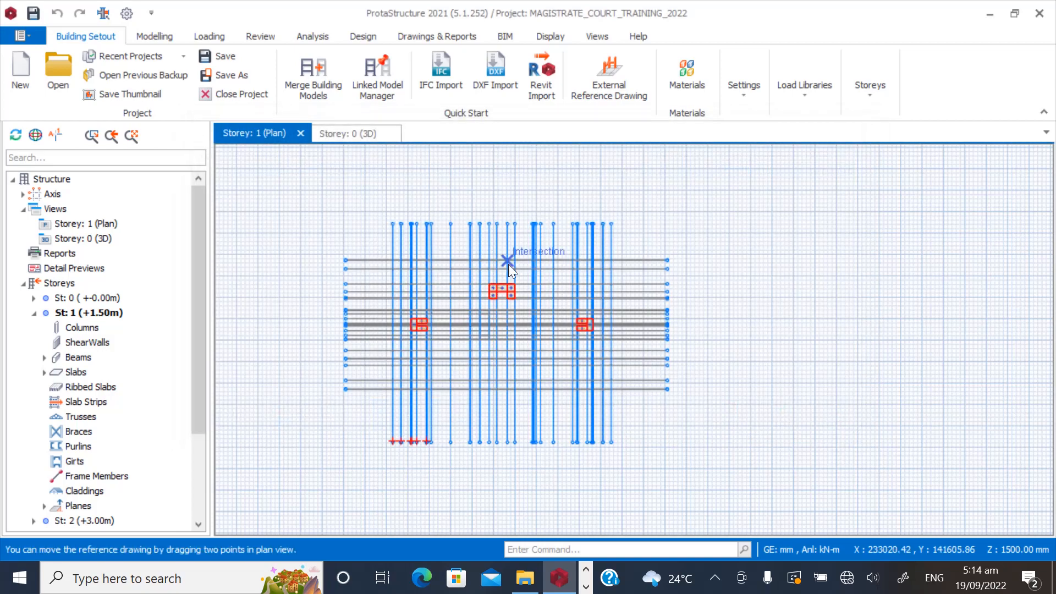
pyautogui.scroll(-4, 508, 264)
pyautogui.scroll(8, 339, 375)
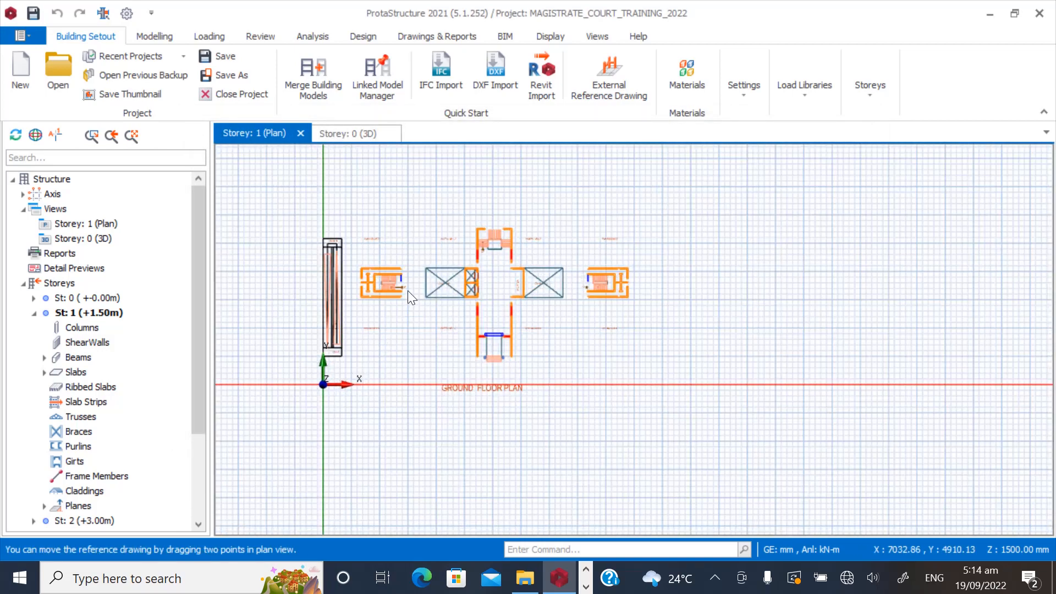
pyautogui.scroll(4, 483, 229)
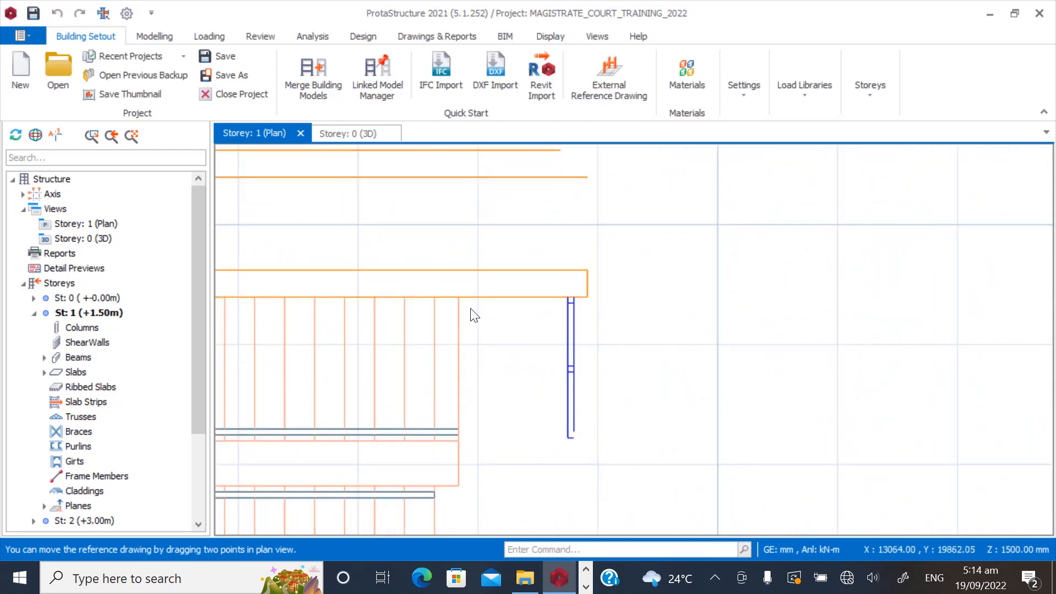
pyautogui.scroll(-2, 471, 308)
pyautogui.scroll(3, 509, 317)
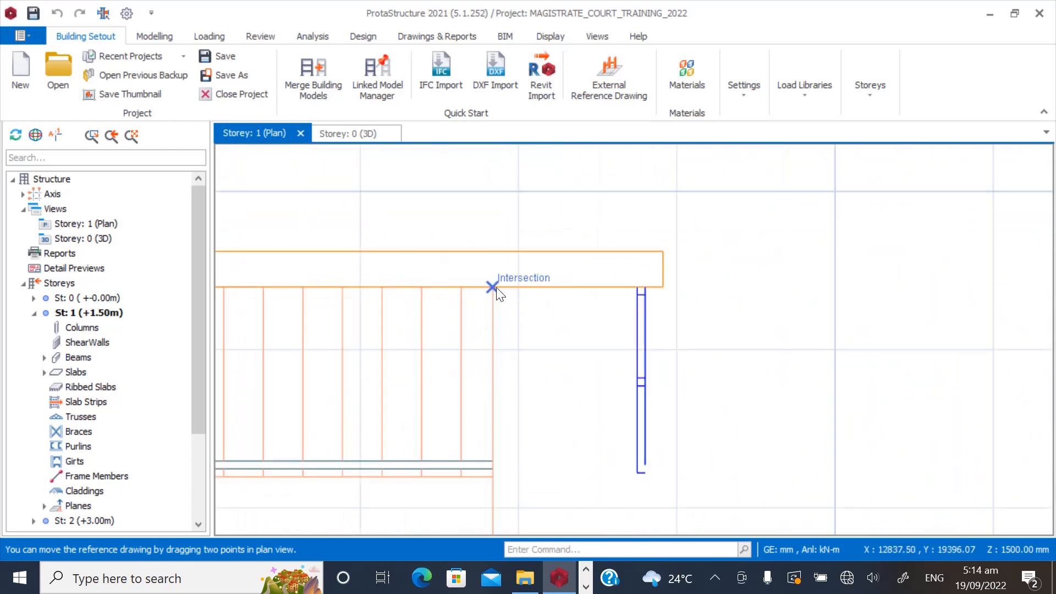
pyautogui.click(493, 287)
pyautogui.scroll(-6, 397, 417)
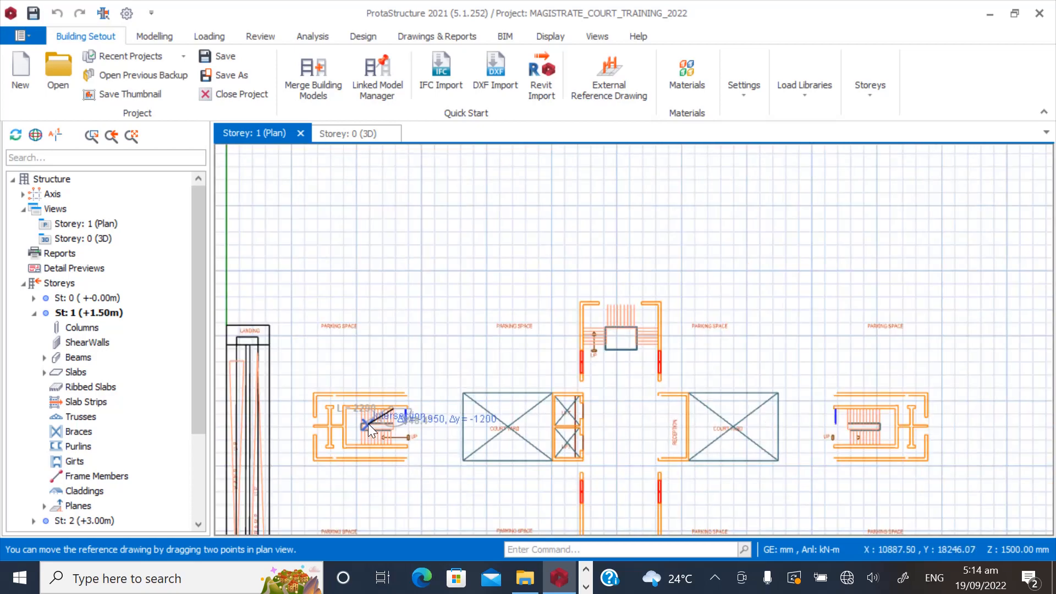
pyautogui.scroll(-2, 429, 401)
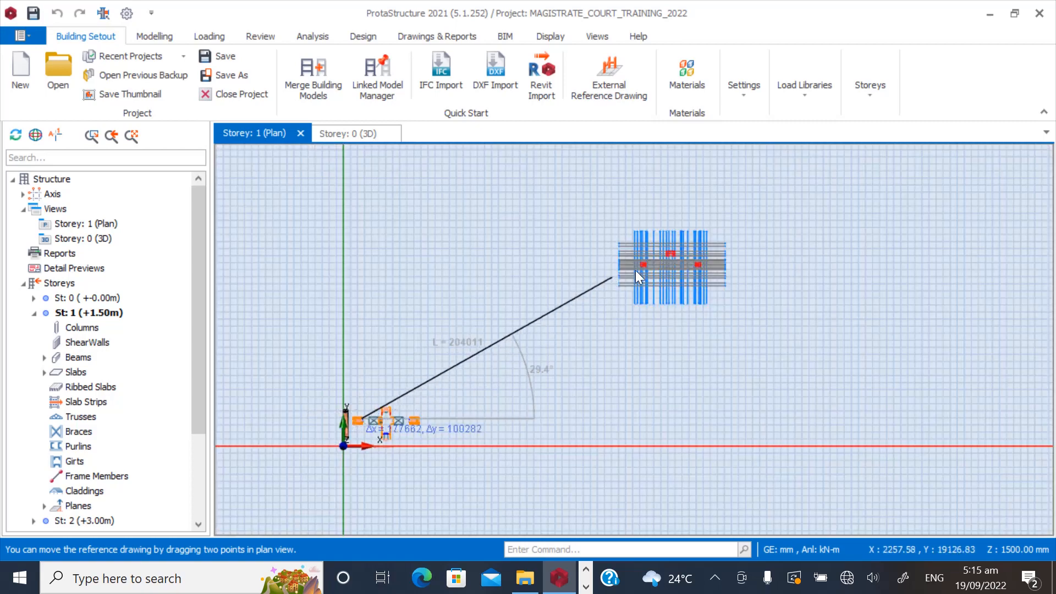
pyautogui.scroll(3, 635, 270)
pyautogui.scroll(10, 711, 245)
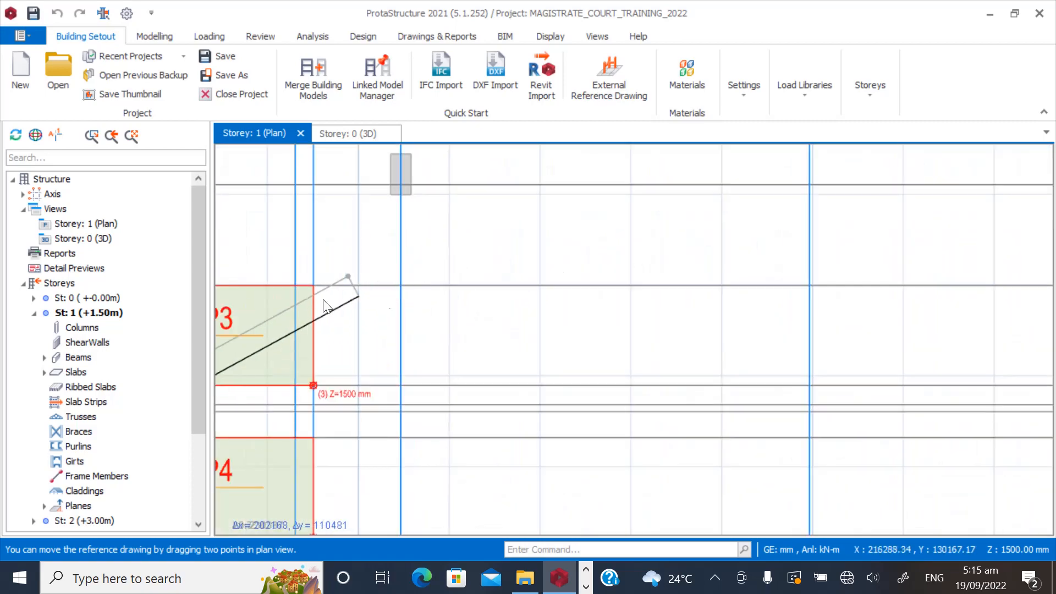
pyautogui.scroll(5, 344, 266)
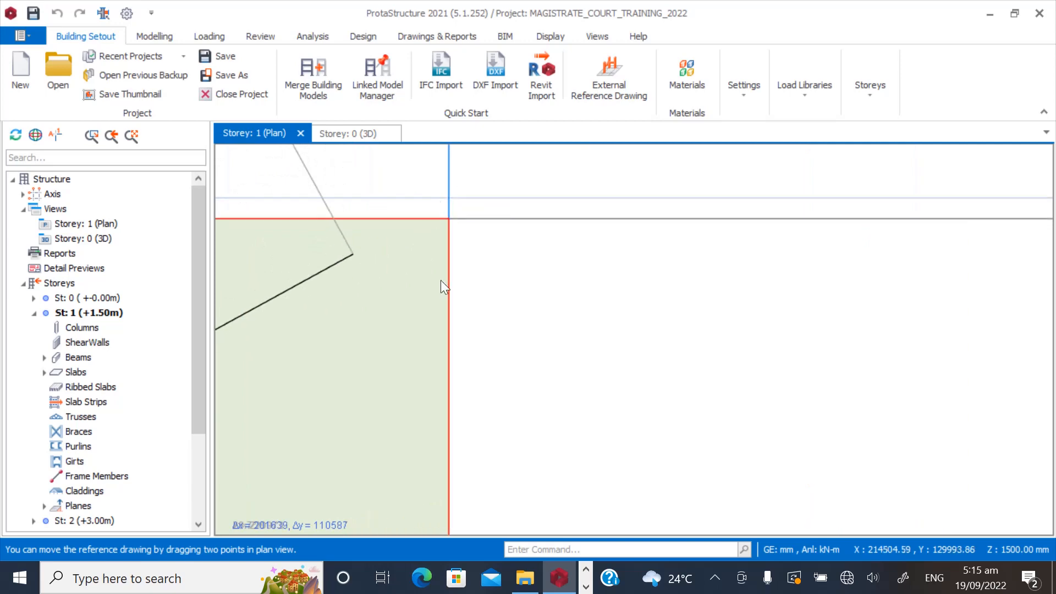
pyautogui.click(449, 219)
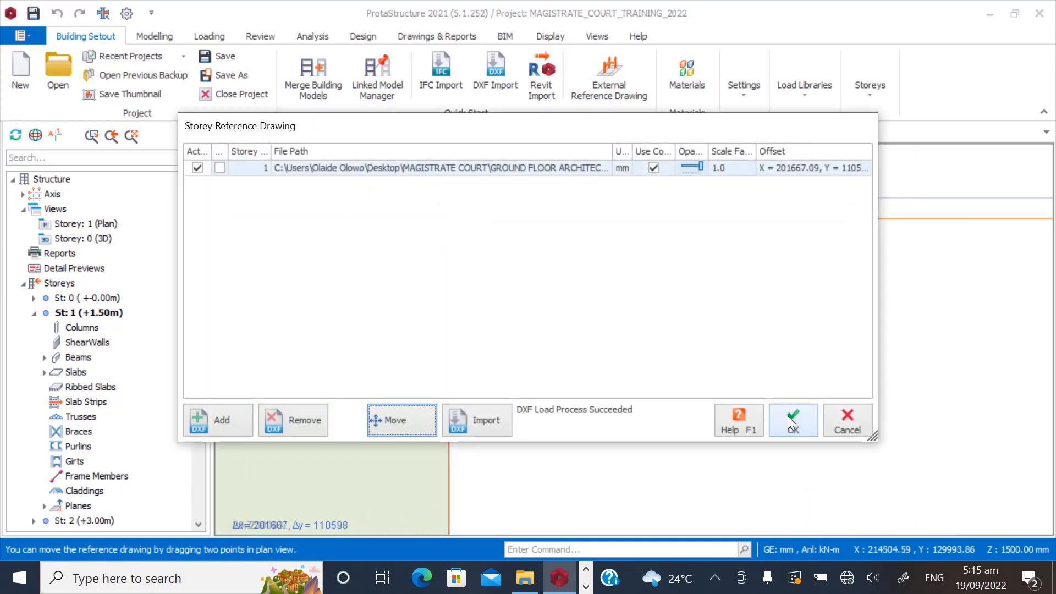
pyautogui.click(792, 422)
# Examine the ramp outline on the aligned ground floor plan, down to its take-off end.
pyautogui.scroll(-8, 579, 339)
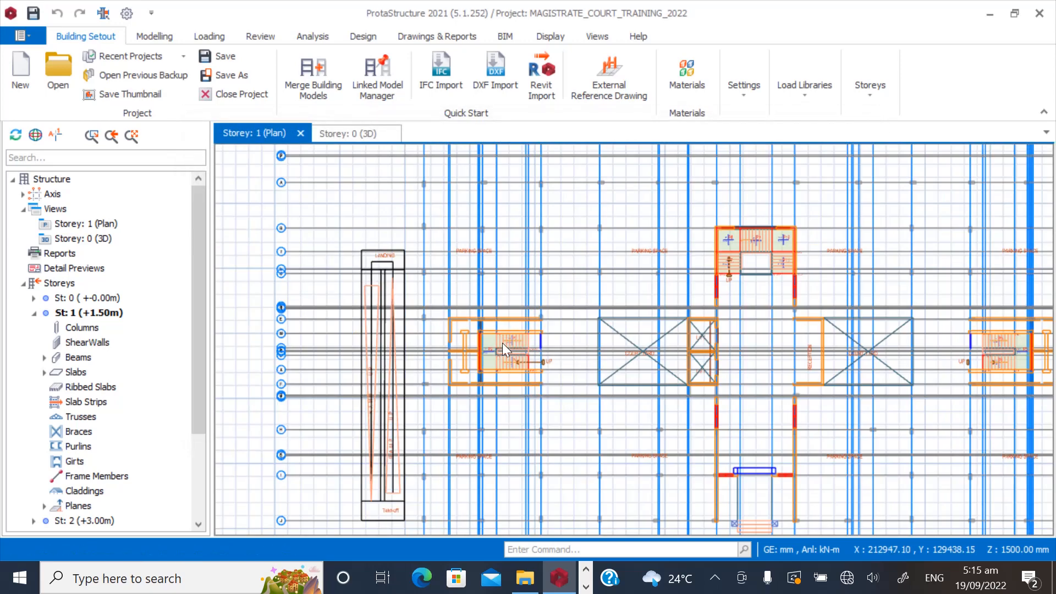
pyautogui.scroll(-2, 502, 342)
pyautogui.scroll(3, 417, 487)
pyautogui.scroll(-2, 385, 493)
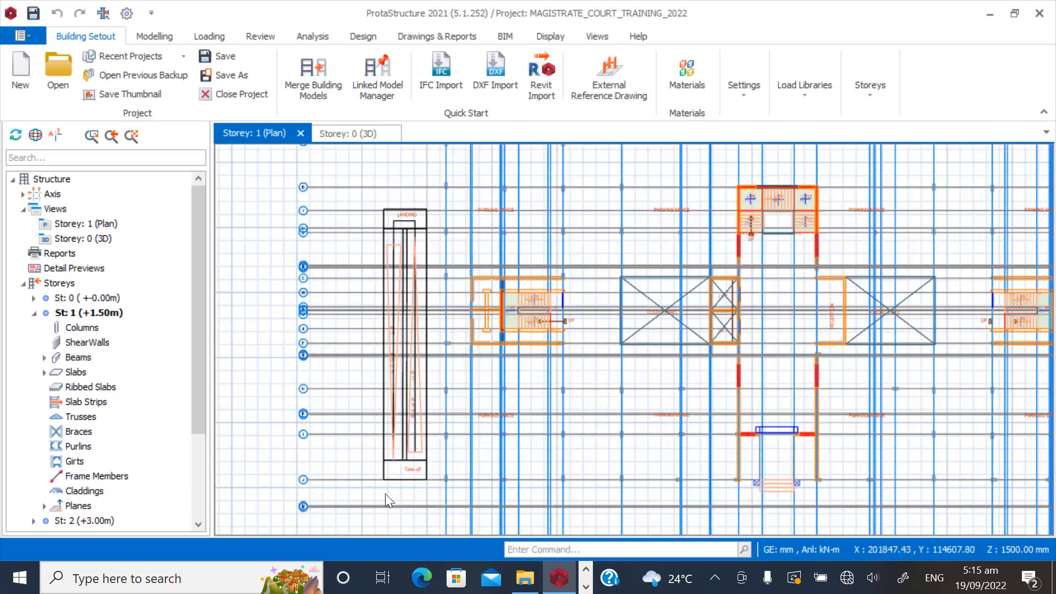
pyautogui.scroll(4, 407, 494)
pyautogui.scroll(2, 407, 491)
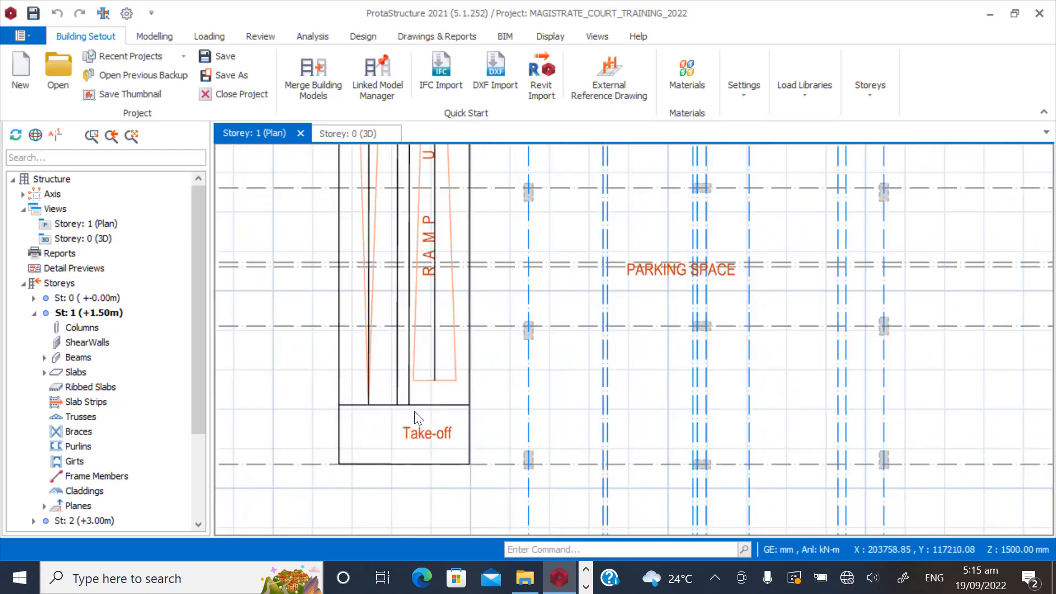
# Examine the ramp's landing and the horizontal axes that cross it.
pyautogui.scroll(-3, 407, 417)
pyautogui.scroll(5, 395, 273)
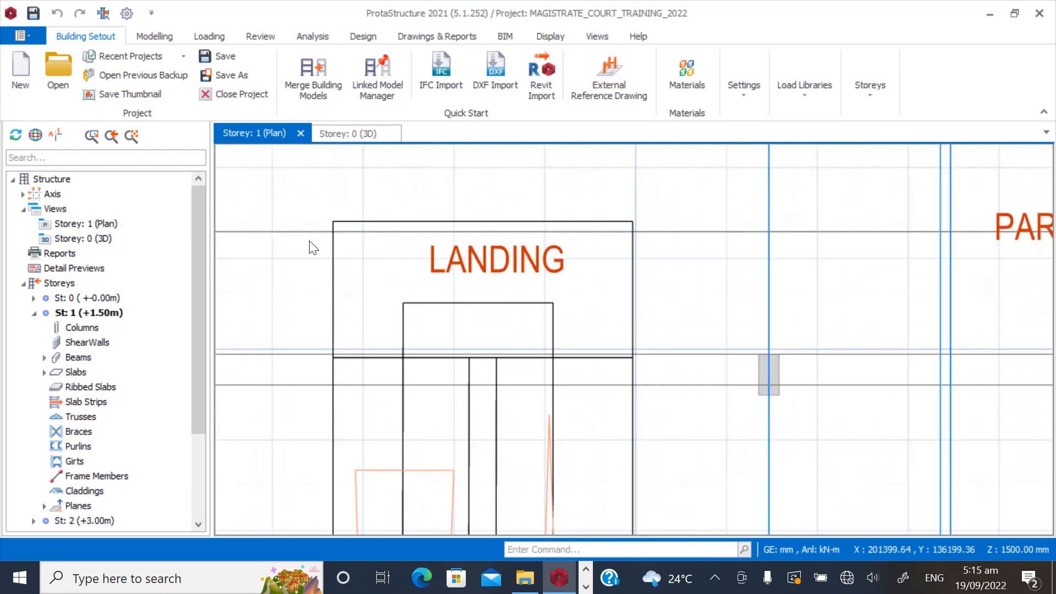
pyautogui.scroll(1, 365, 240)
pyautogui.scroll(-3, 363, 231)
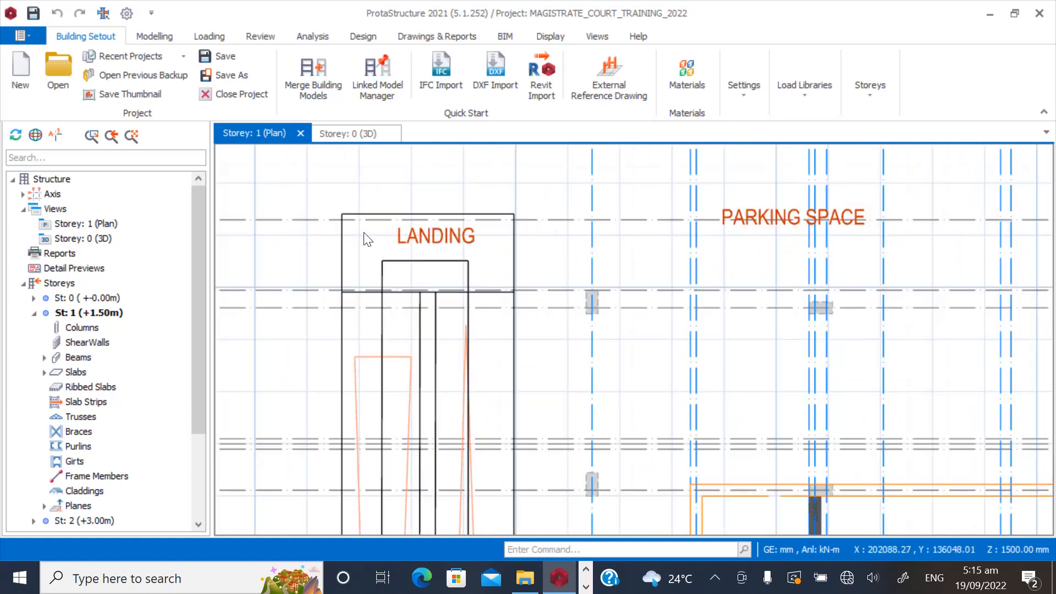
pyautogui.scroll(-4, 368, 240)
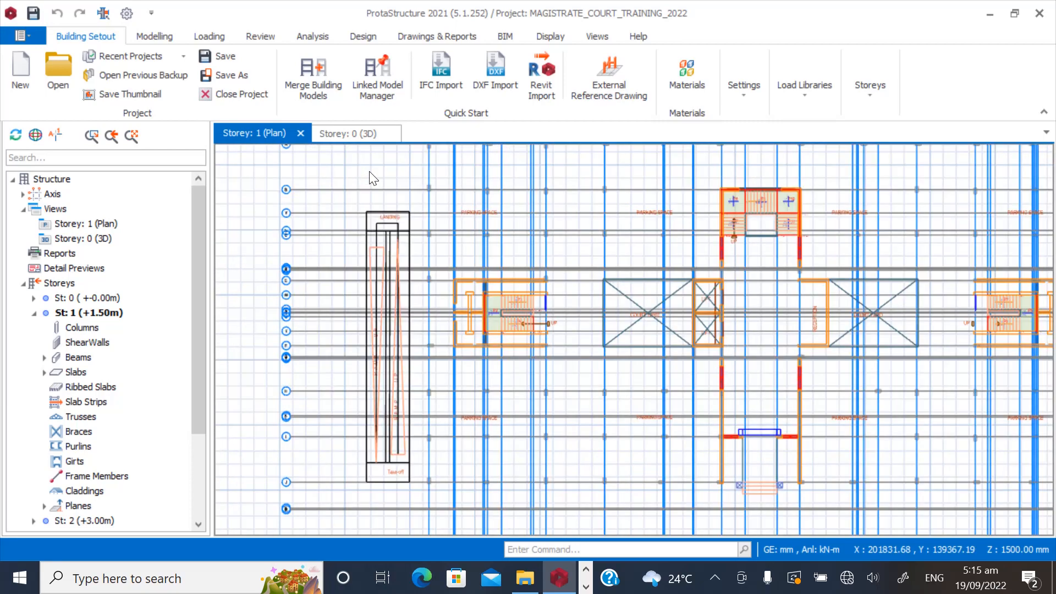
pyautogui.scroll(2, 371, 179)
pyautogui.scroll(-4, 402, 224)
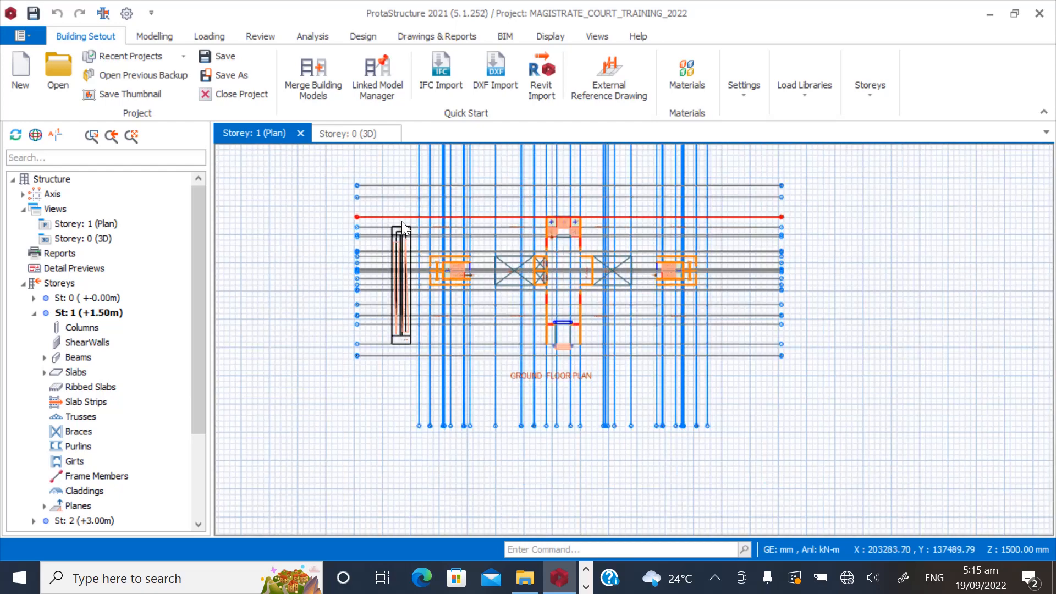
pyautogui.scroll(5, 402, 223)
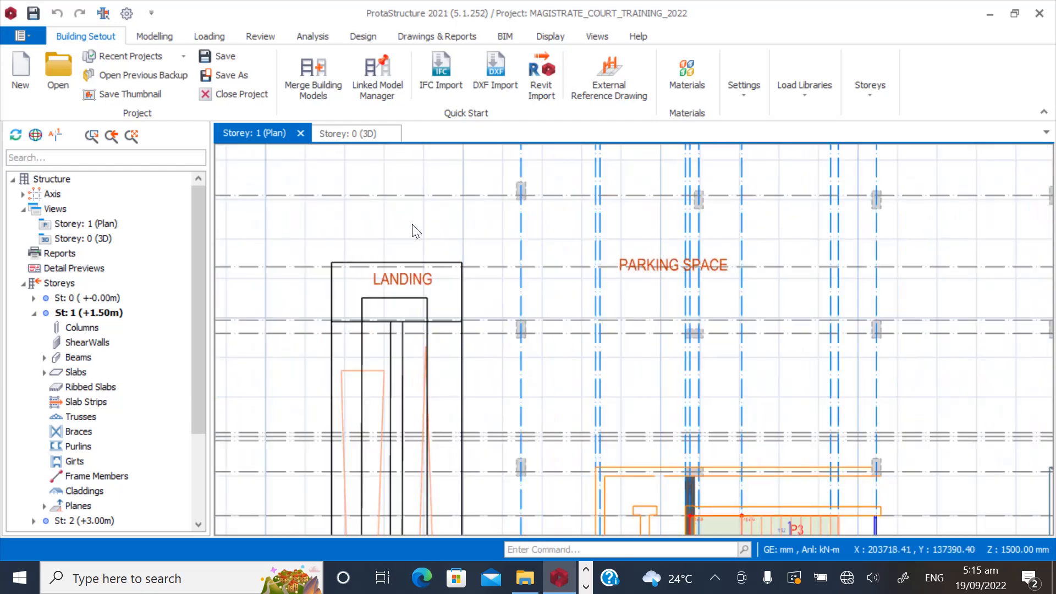
# Offset the horizontal axis just inside the ramp landing's outer edge onto that edge, using the landing's corner.
pyautogui.scroll(-2, 520, 290)
pyautogui.scroll(3, 427, 307)
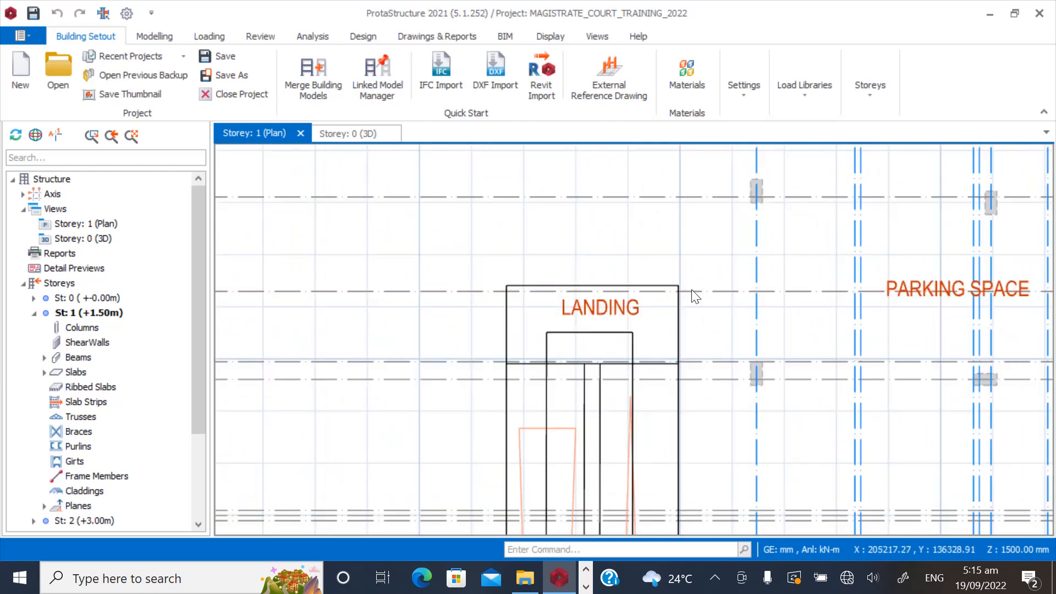
pyautogui.scroll(1, 718, 308)
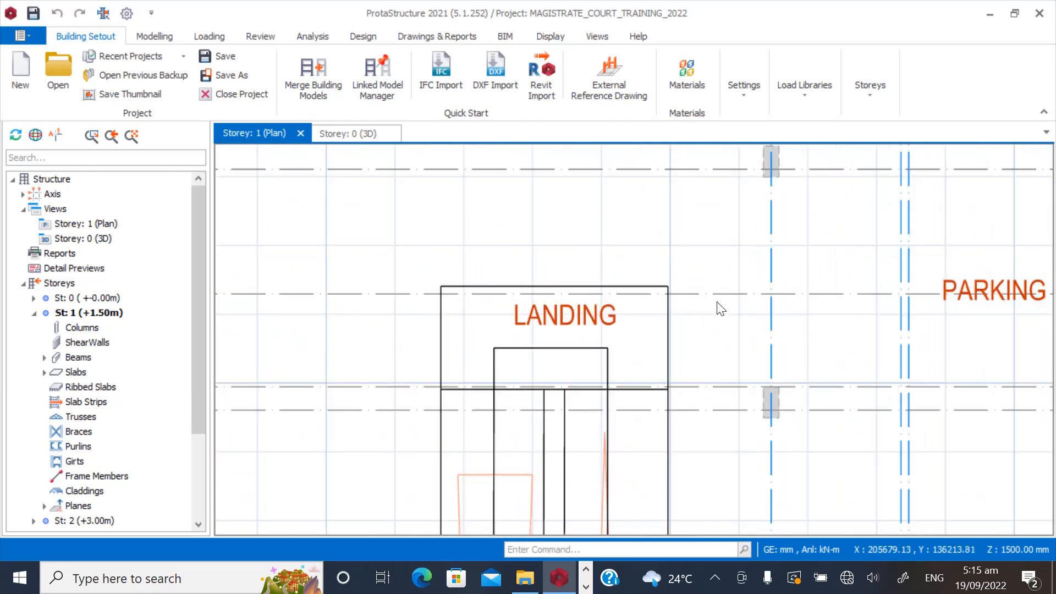
pyautogui.click(384, 294)
pyautogui.rightClick(382, 289)
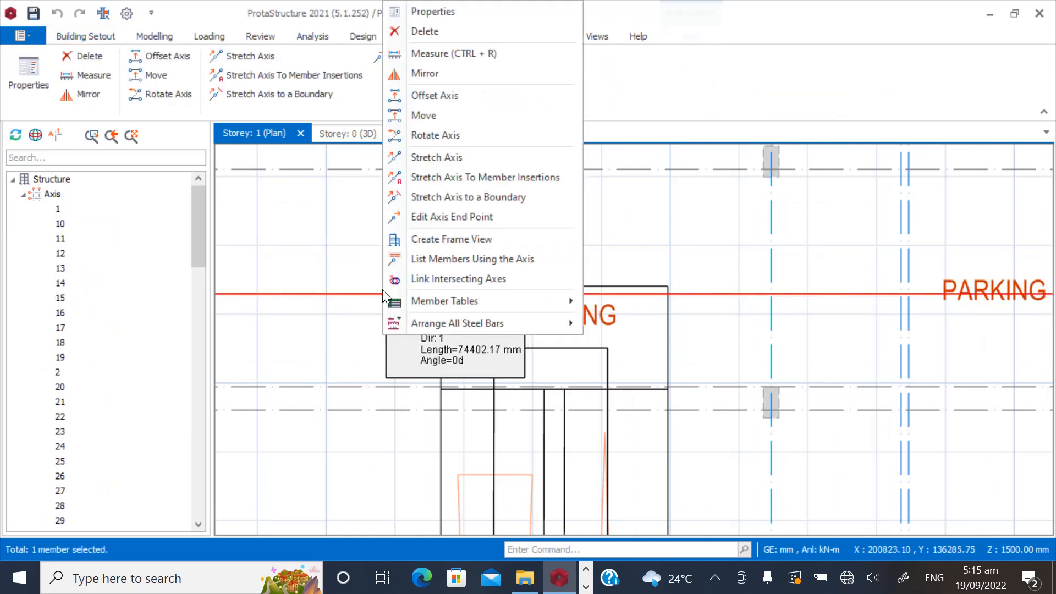
pyautogui.click(435, 97)
pyautogui.scroll(2, 439, 297)
pyautogui.scroll(2, 439, 297)
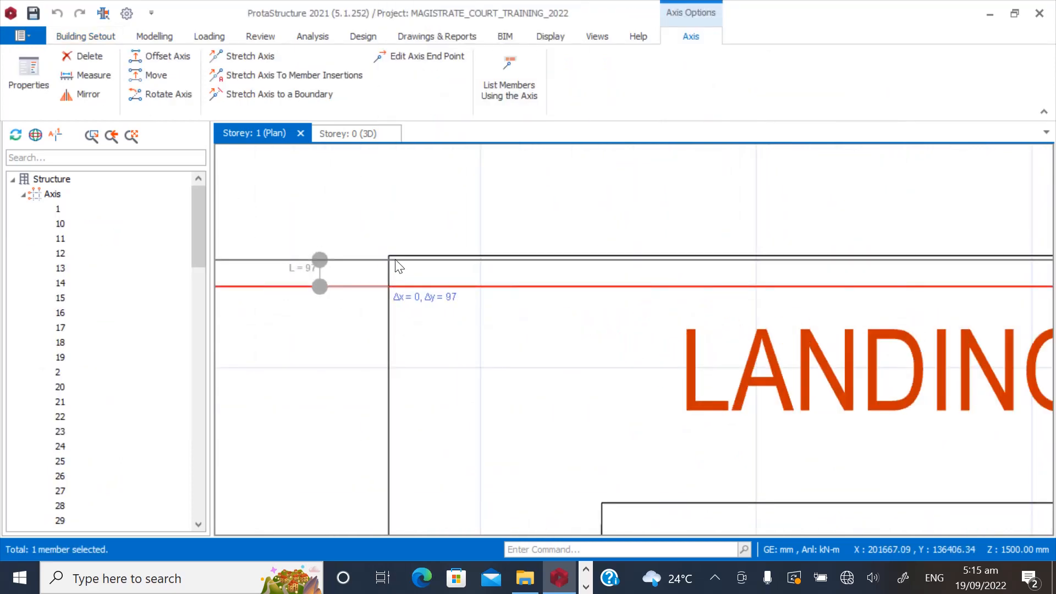
pyautogui.click(389, 256)
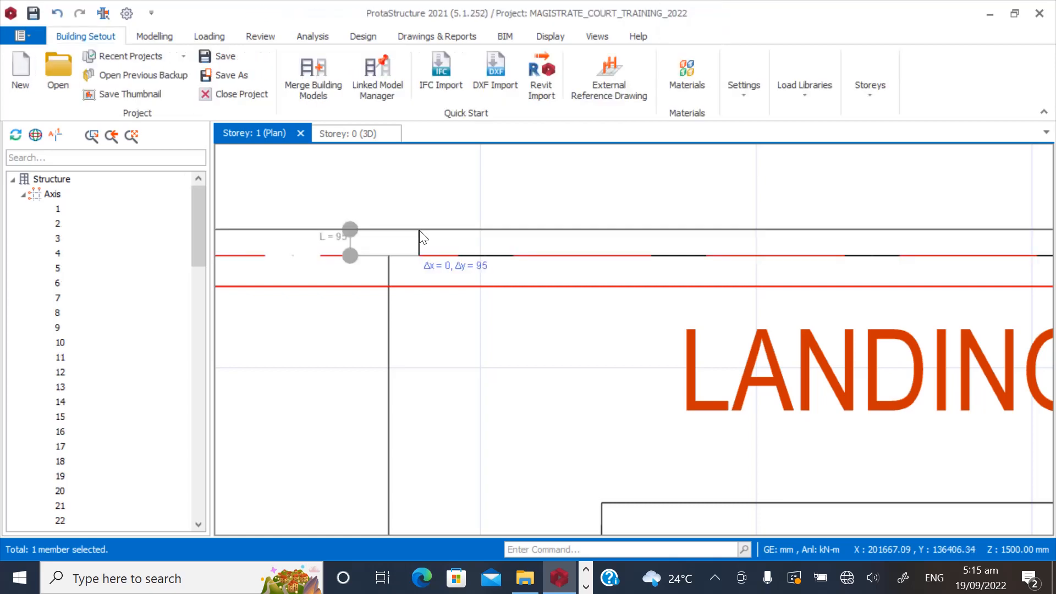
pyautogui.press('Escape')
# Offset axis b onto the landing's inner edge, where the landing meets the ramp flights.
pyautogui.scroll(-5, 385, 242)
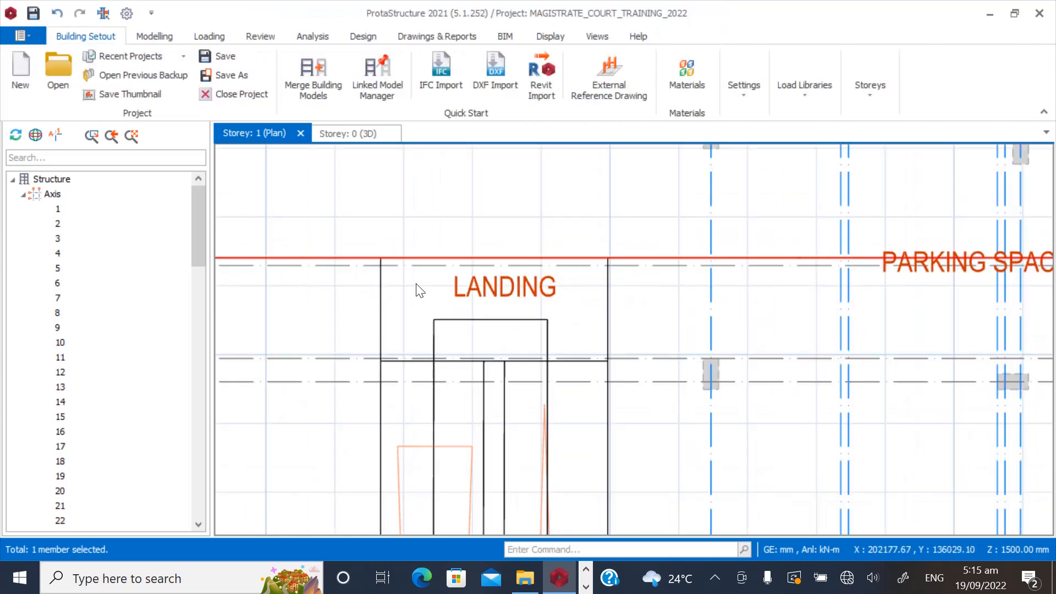
pyautogui.scroll(2, 363, 344)
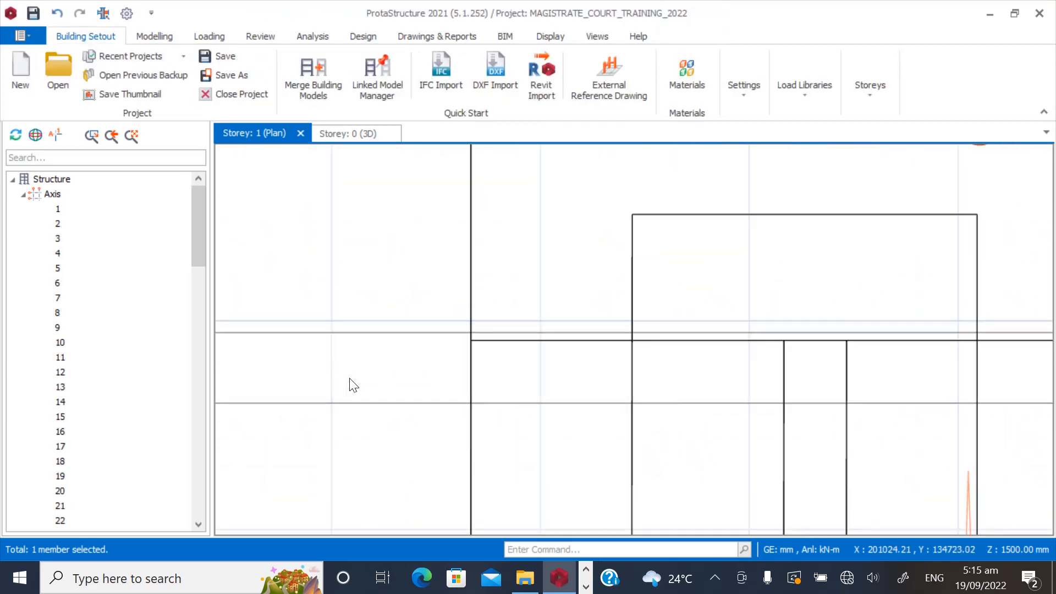
pyautogui.click(510, 332)
pyautogui.rightClick(510, 333)
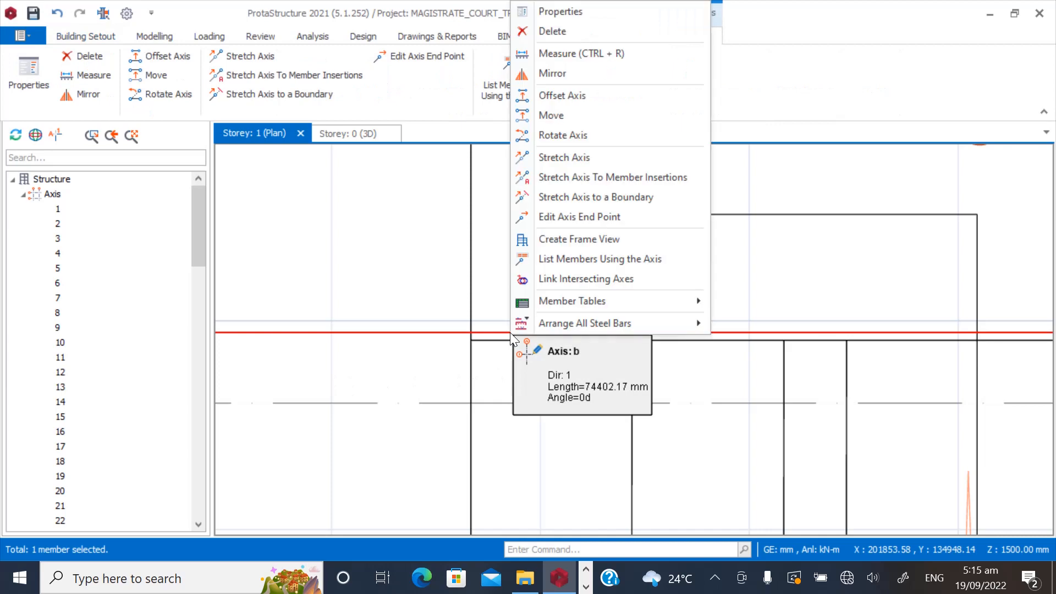
pyautogui.click(560, 98)
pyautogui.scroll(2, 463, 367)
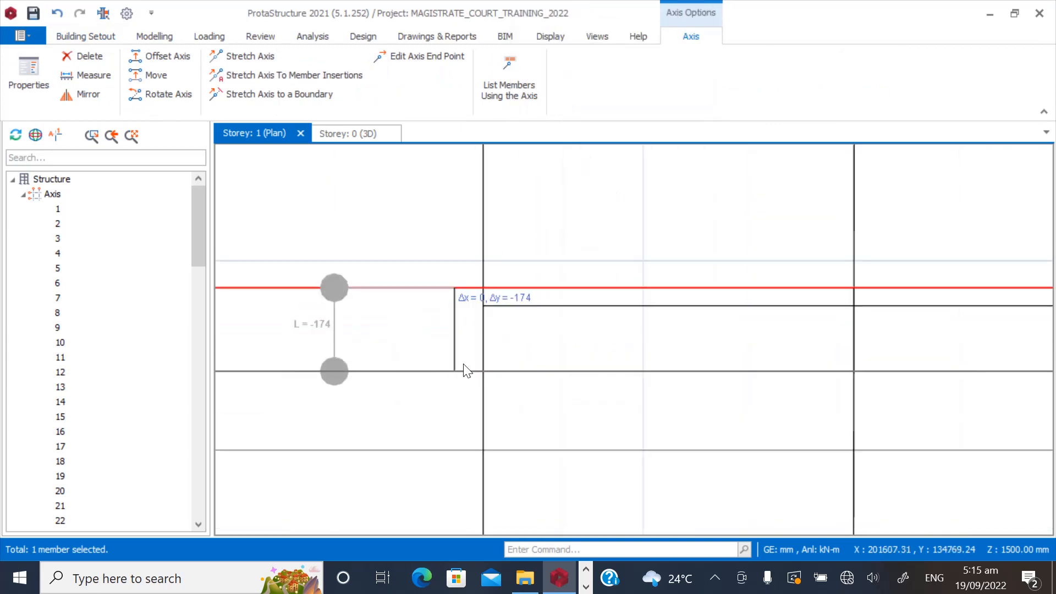
pyautogui.click(487, 303)
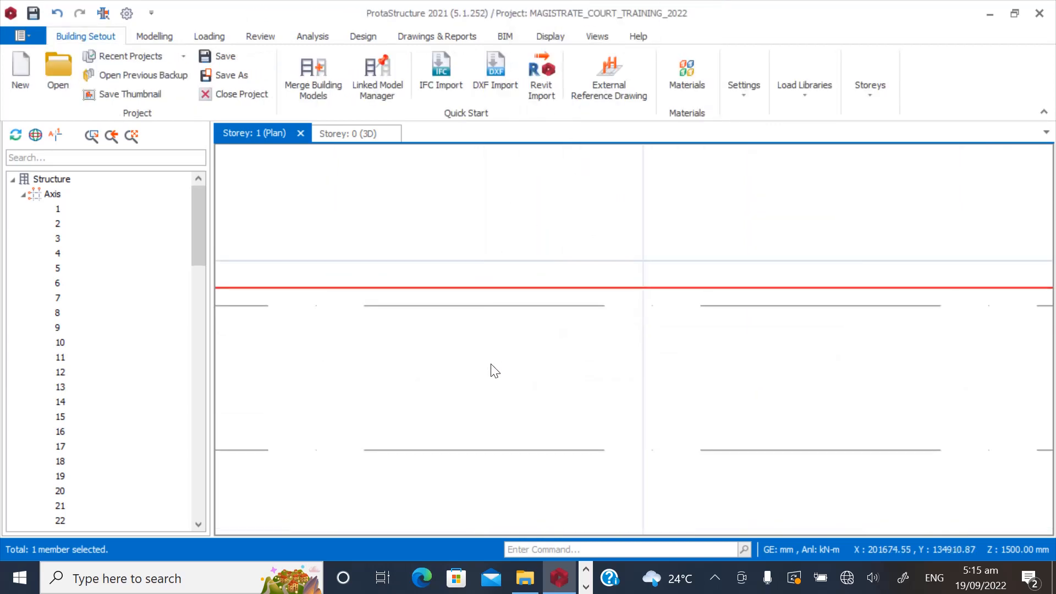
# Examine the horizontal axes offset to the ramp landing's edges and their labels.
pyautogui.scroll(-5, 495, 370)
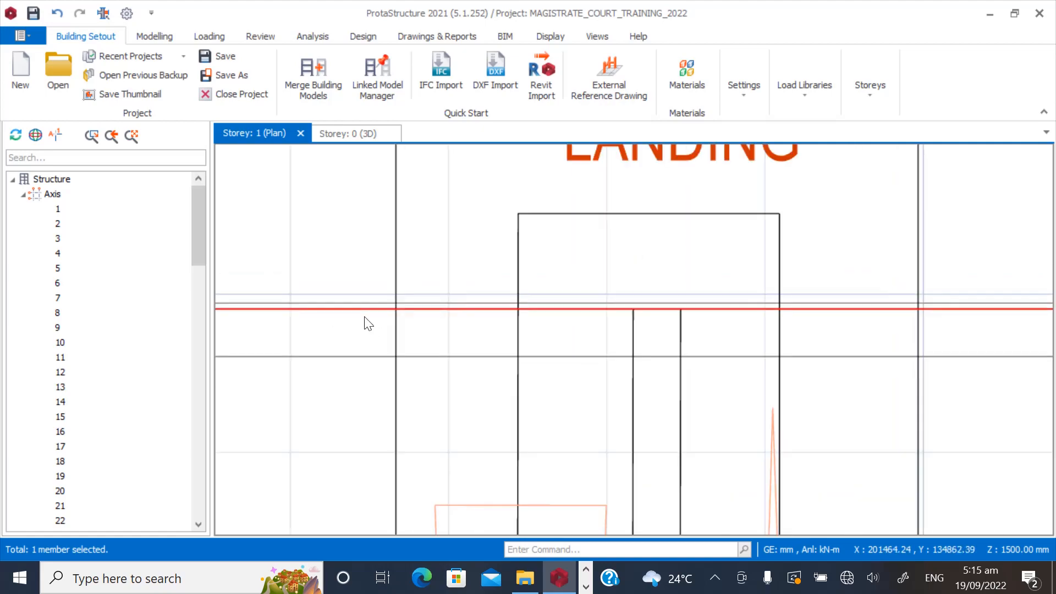
pyautogui.scroll(-3, 385, 295)
pyautogui.scroll(4, 378, 353)
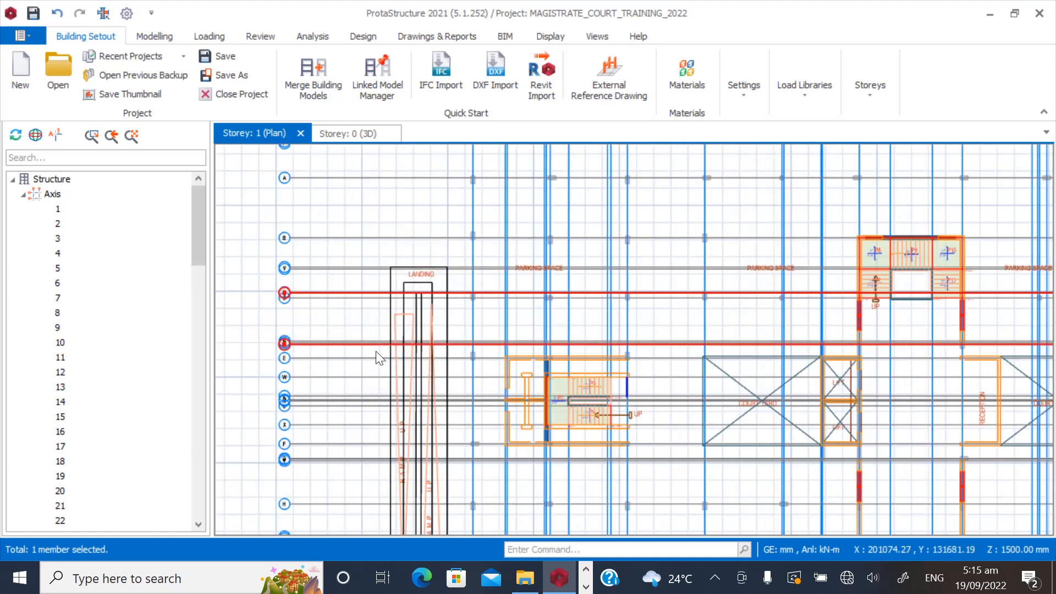
pyautogui.scroll(-2, 356, 362)
pyautogui.scroll(5, 369, 281)
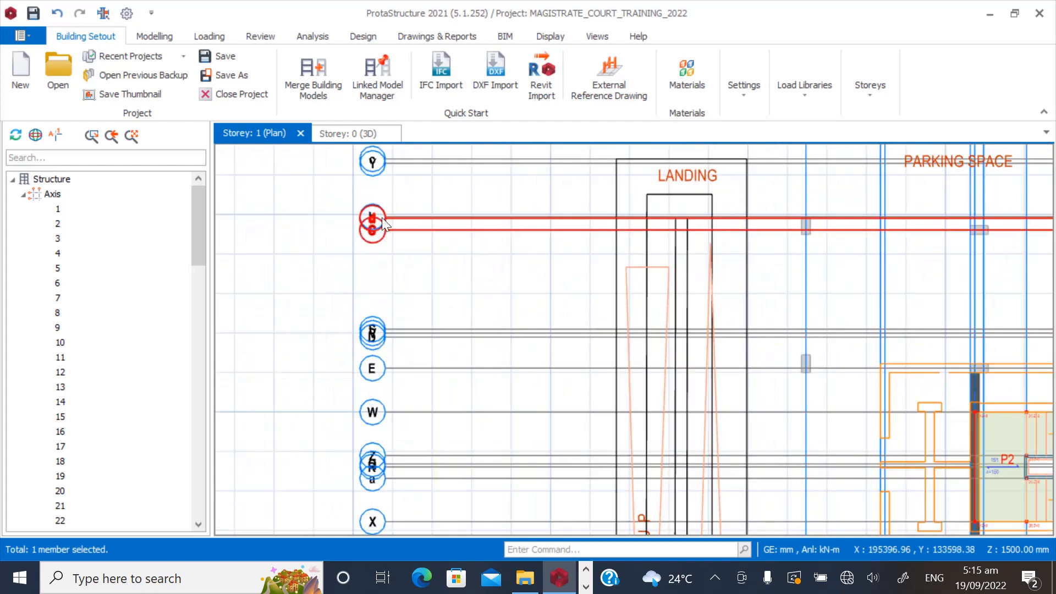
pyautogui.scroll(-4, 493, 366)
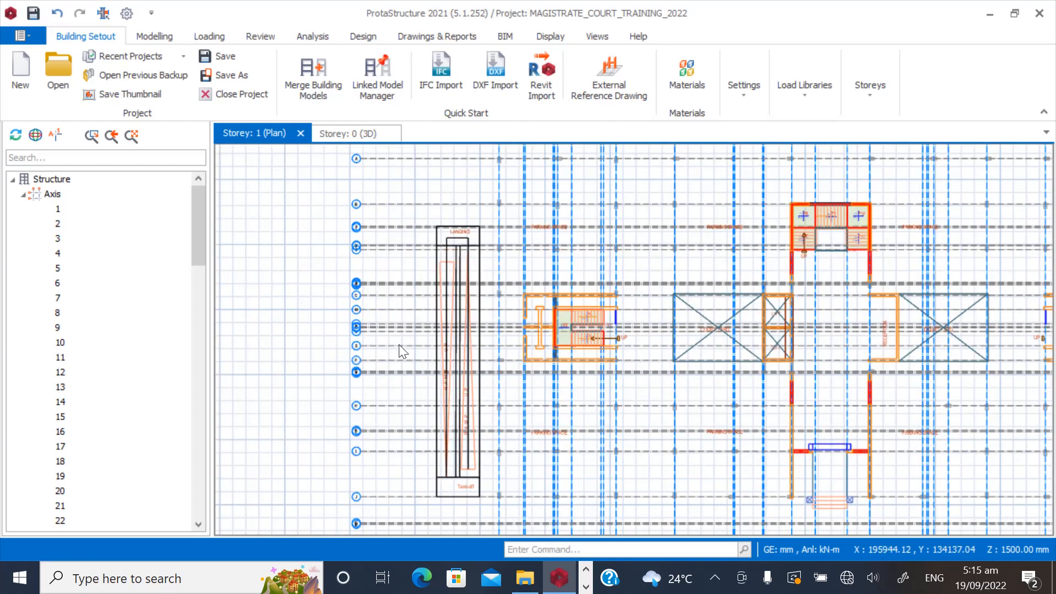
# Offset axis I onto the take-off's inner edge, where the ramp flights meet the take-off.
pyautogui.scroll(4, 407, 440)
pyautogui.scroll(2, 423, 490)
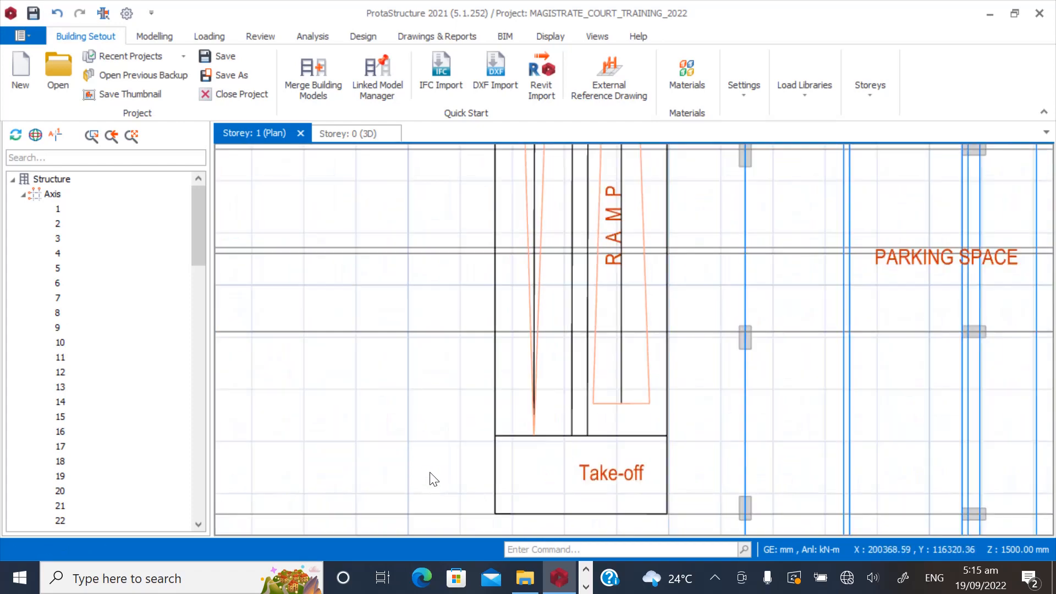
pyautogui.click(432, 331)
pyautogui.rightClick(432, 331)
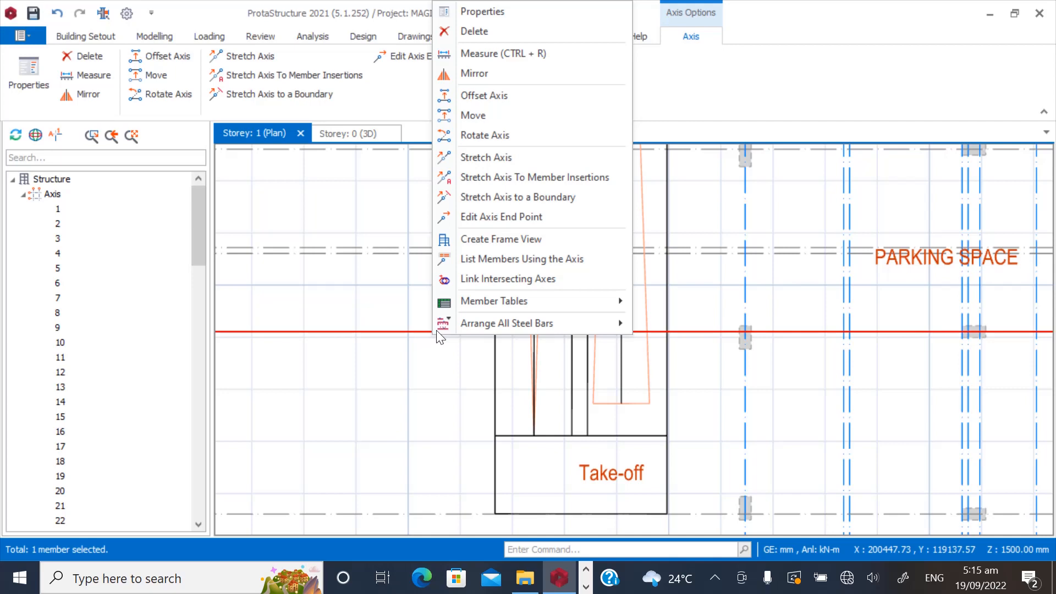
pyautogui.click(478, 97)
pyautogui.scroll(5, 499, 337)
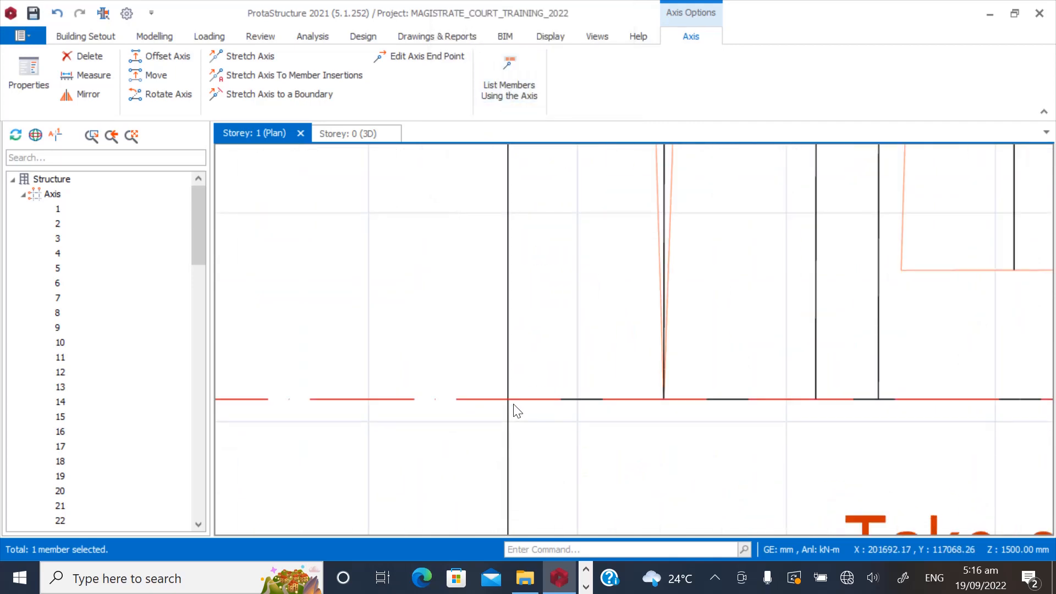
pyautogui.press('Escape')
# Offset axis e at the take-off's inner edge by 6000 mm up the ramp toward the landing.
pyautogui.scroll(-3, 385, 469)
pyautogui.scroll(-2, 385, 469)
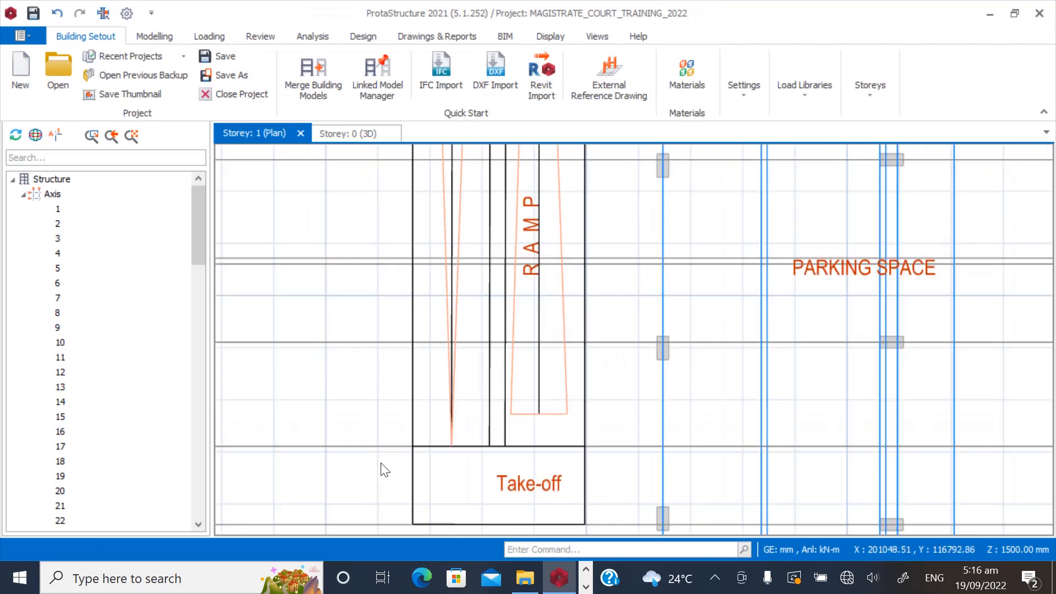
pyautogui.scroll(-3, 558, 457)
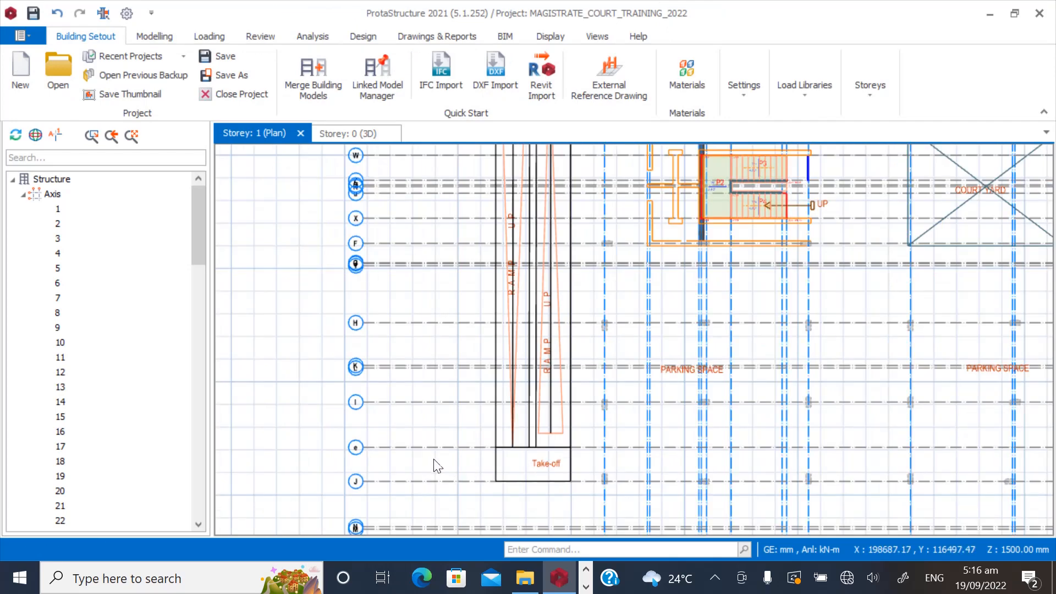
pyautogui.scroll(3, 407, 465)
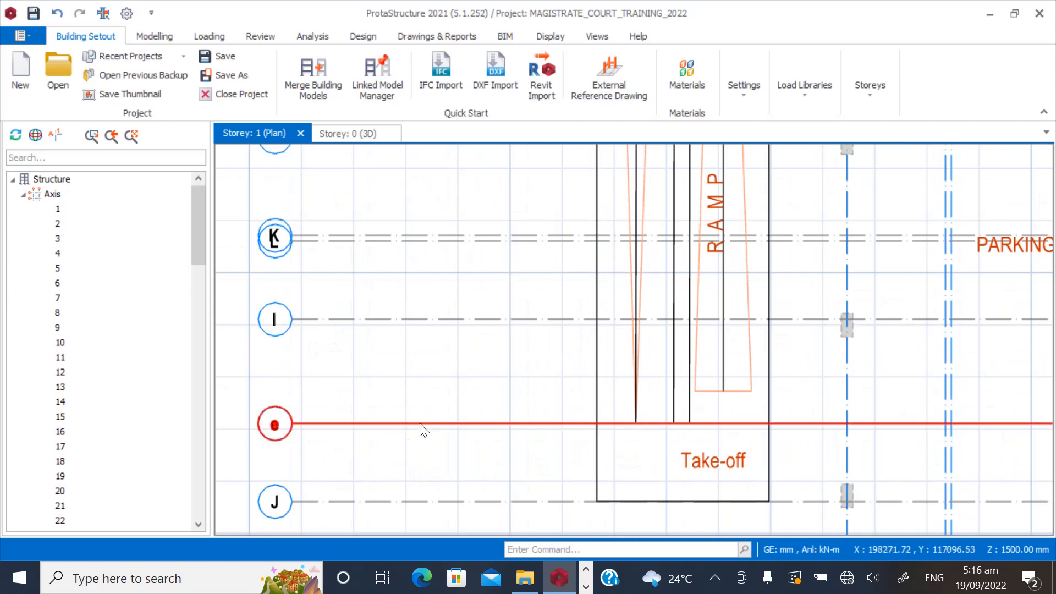
pyautogui.scroll(1, 296, 454)
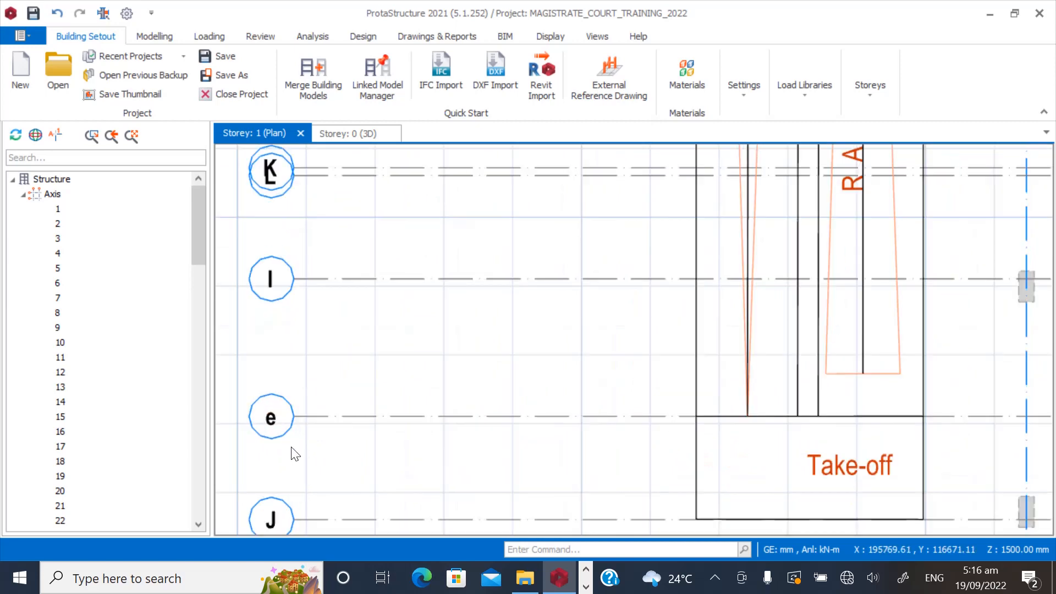
pyautogui.rightClick(405, 414)
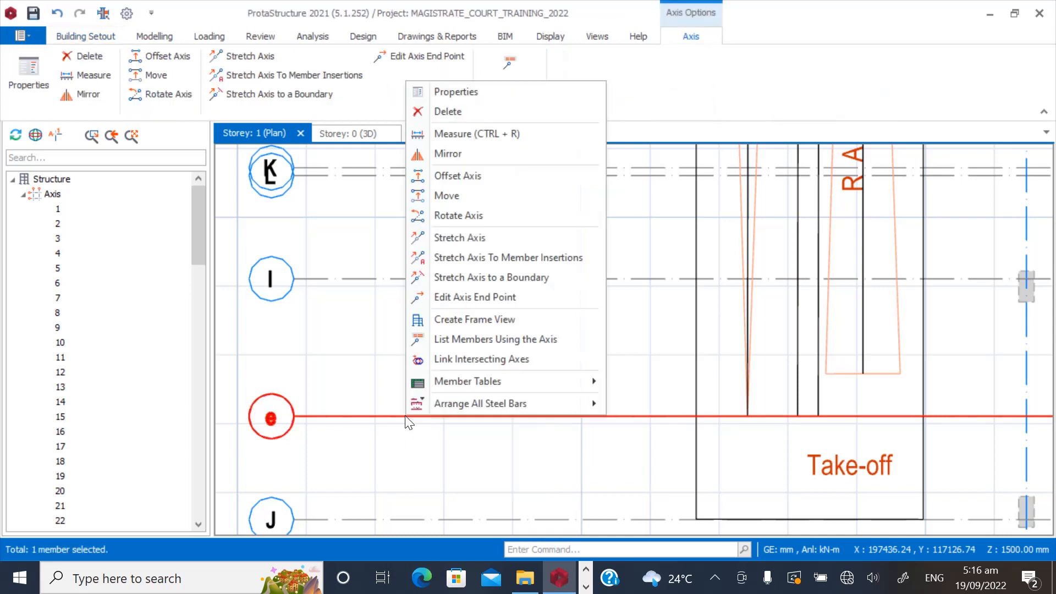
pyautogui.click(451, 178)
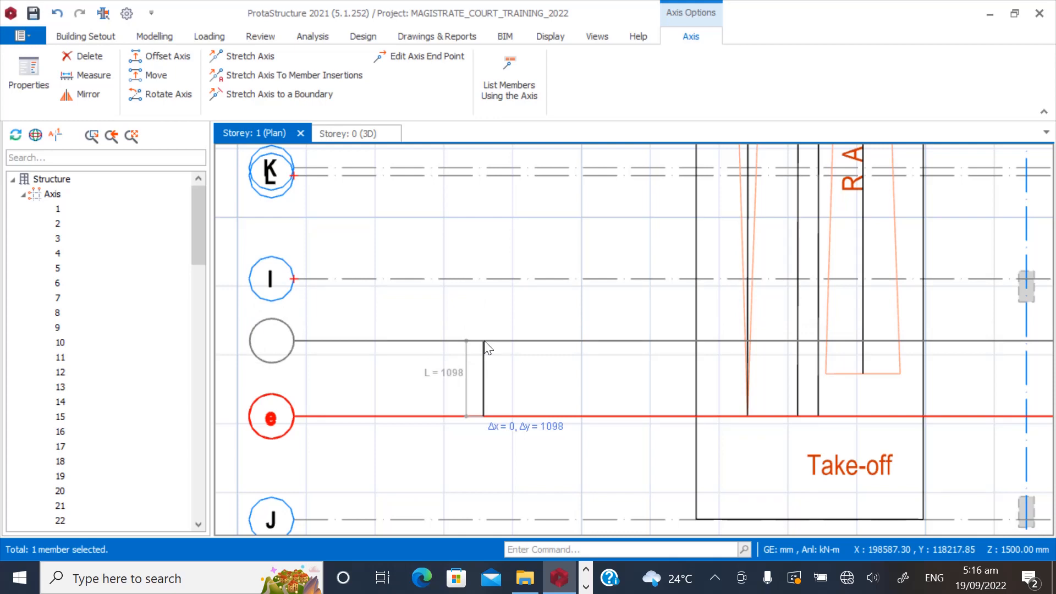
pyautogui.press('Tab')
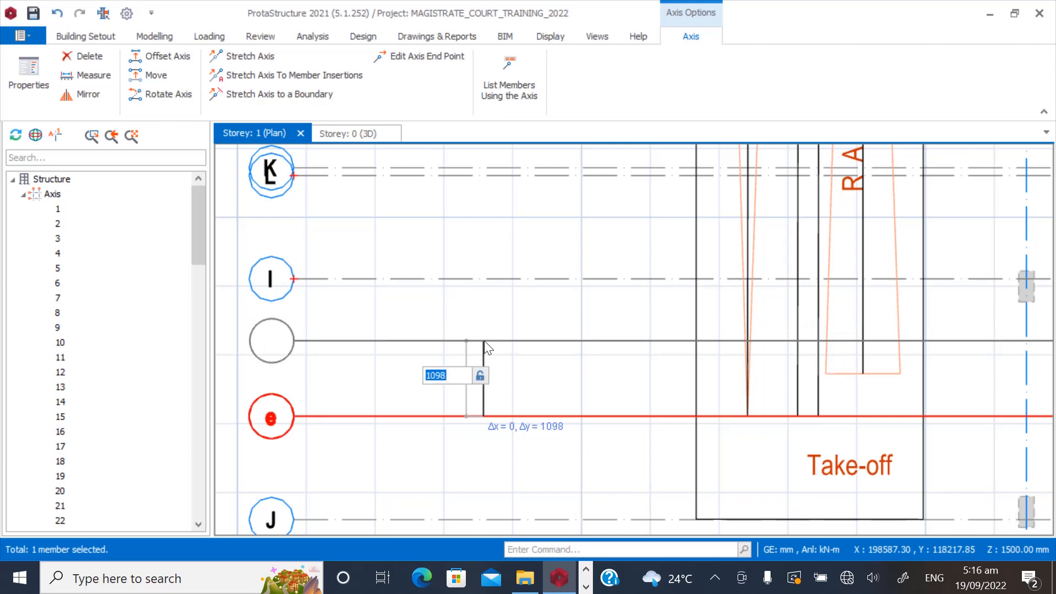
pyautogui.write('6000')
pyautogui.press('Return')
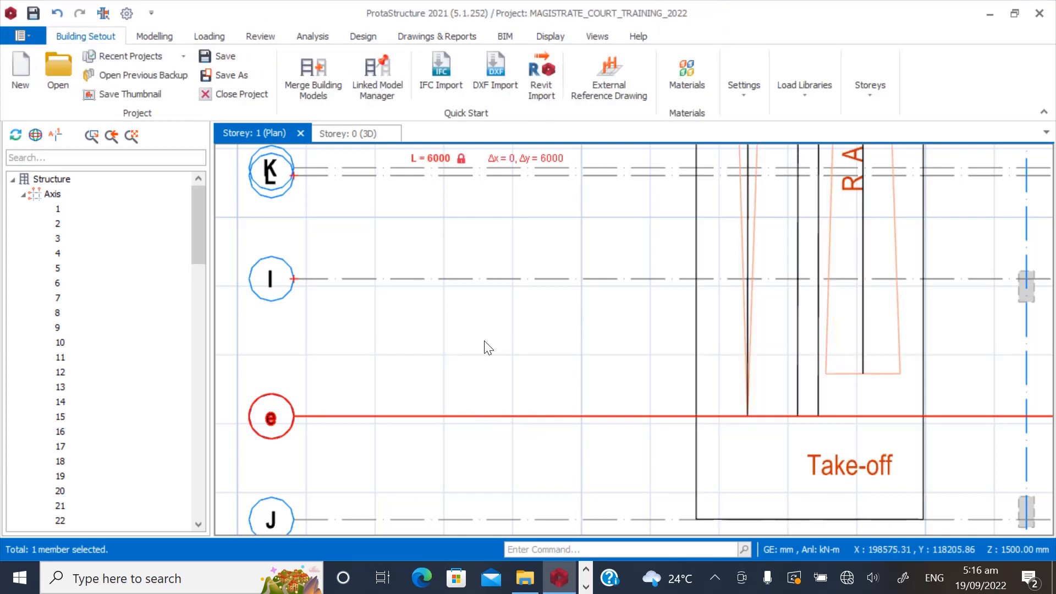
# Examine the new axis across the ramp flights in relation to axis e and the take-off.
pyautogui.scroll(-3, 488, 347)
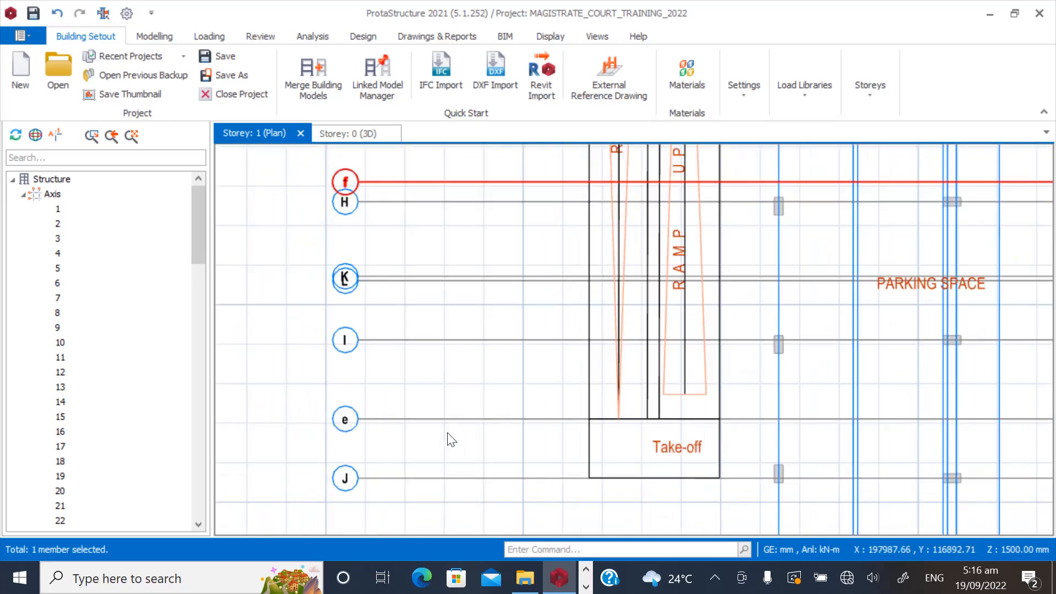
pyautogui.scroll(5, 383, 241)
pyautogui.scroll(-5, 382, 241)
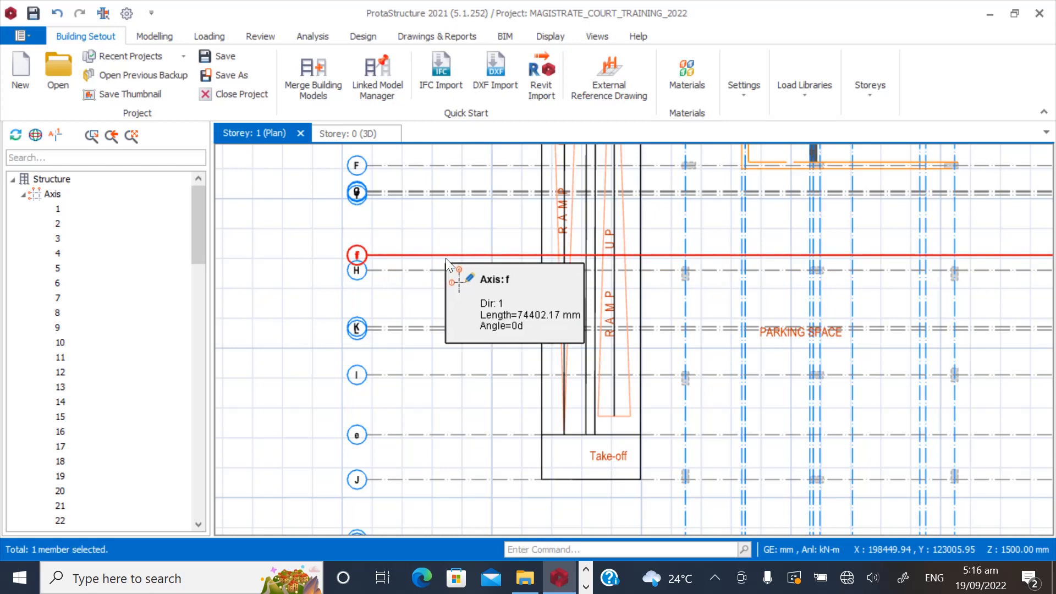
pyautogui.click(430, 436)
pyautogui.press('Escape')
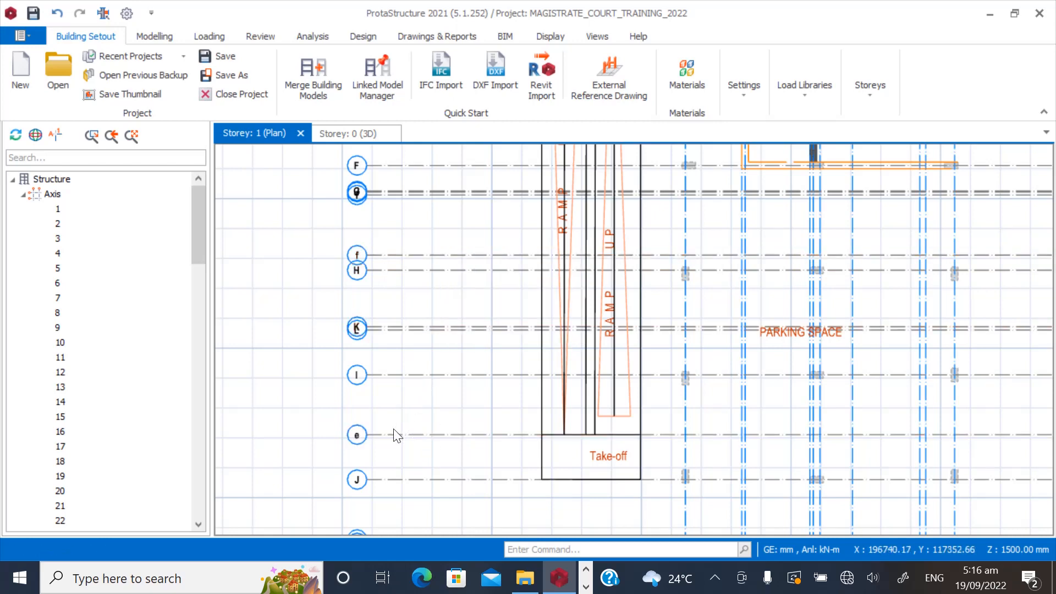
pyautogui.scroll(-2, 373, 348)
pyautogui.scroll(2, 408, 302)
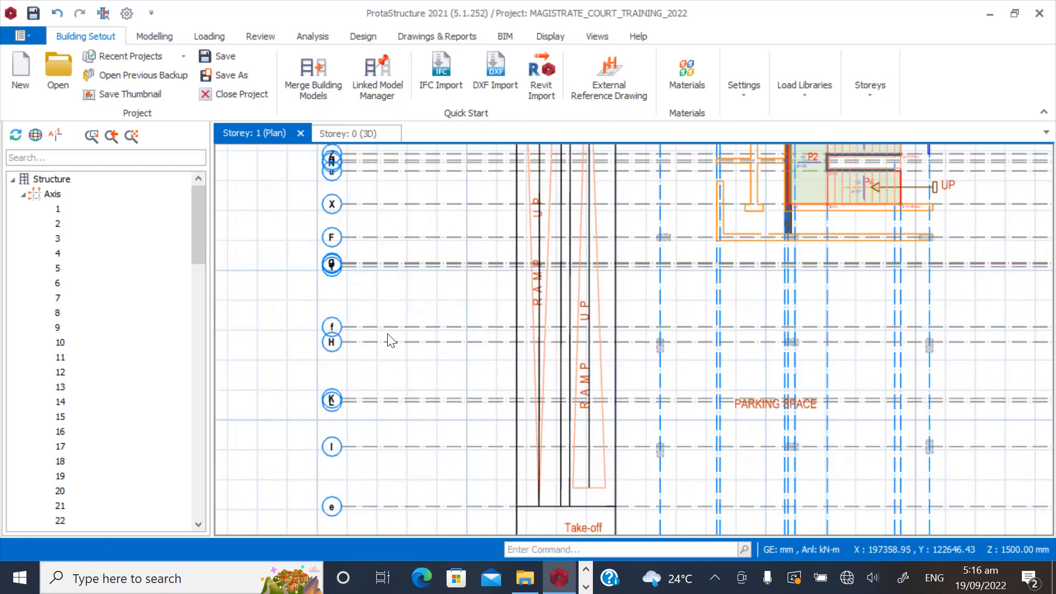
pyautogui.click(389, 330)
pyautogui.rightClick(388, 331)
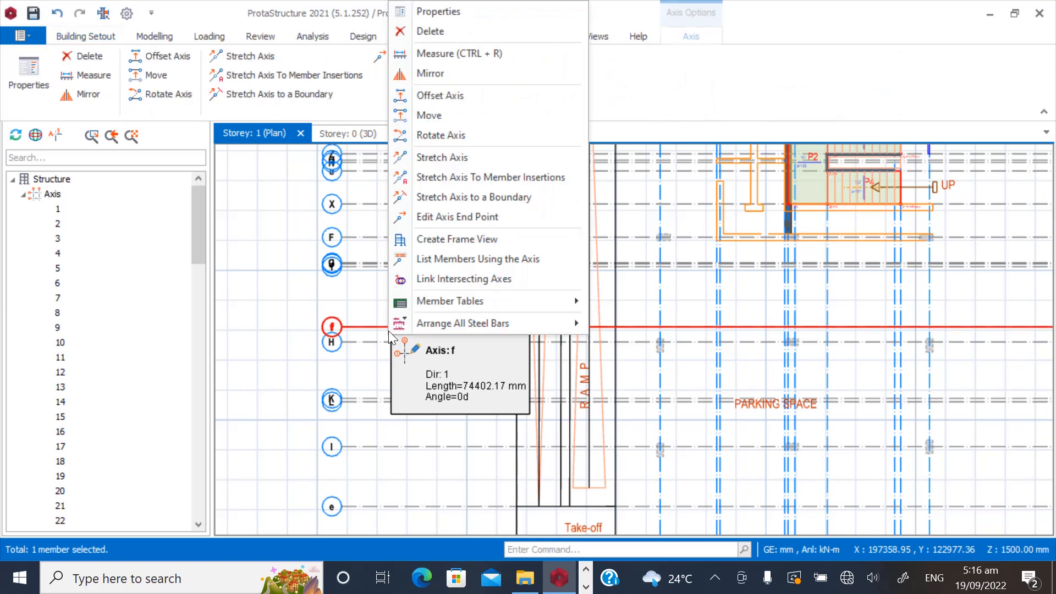
pyautogui.click(432, 96)
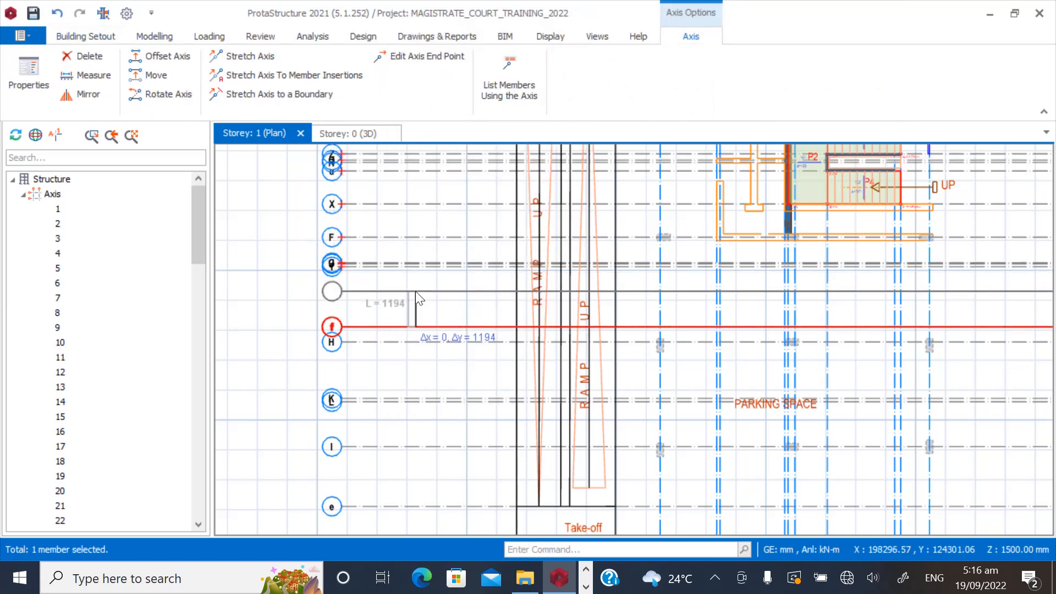
pyautogui.press('Tab')
pyautogui.press('Escape')
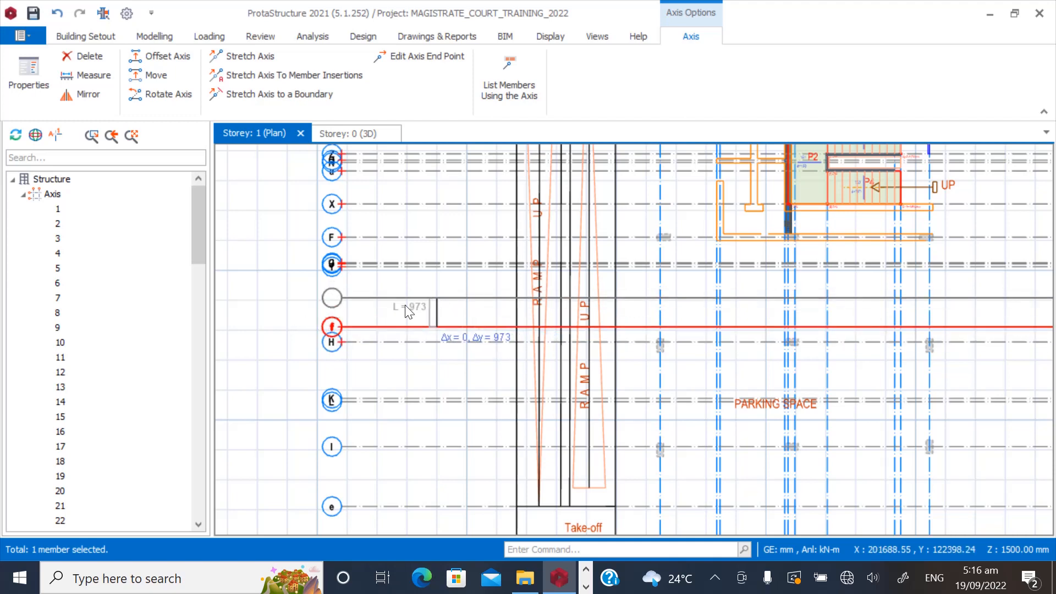
pyautogui.press('Escape')
# Offset axis f by 6000 mm along the ramp toward the landing.
pyautogui.rightClick(421, 330)
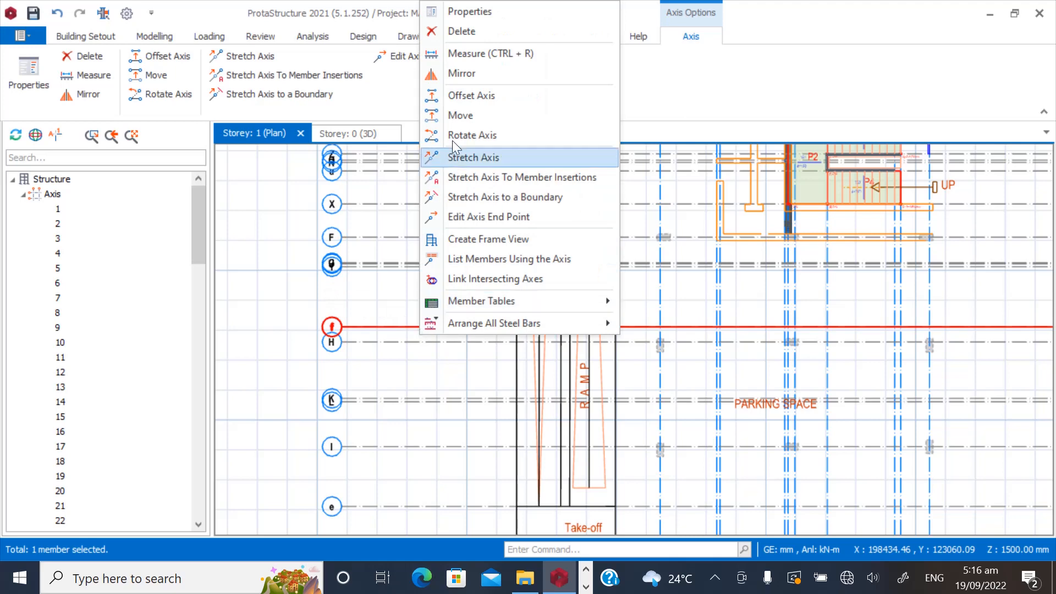
pyautogui.click(461, 95)
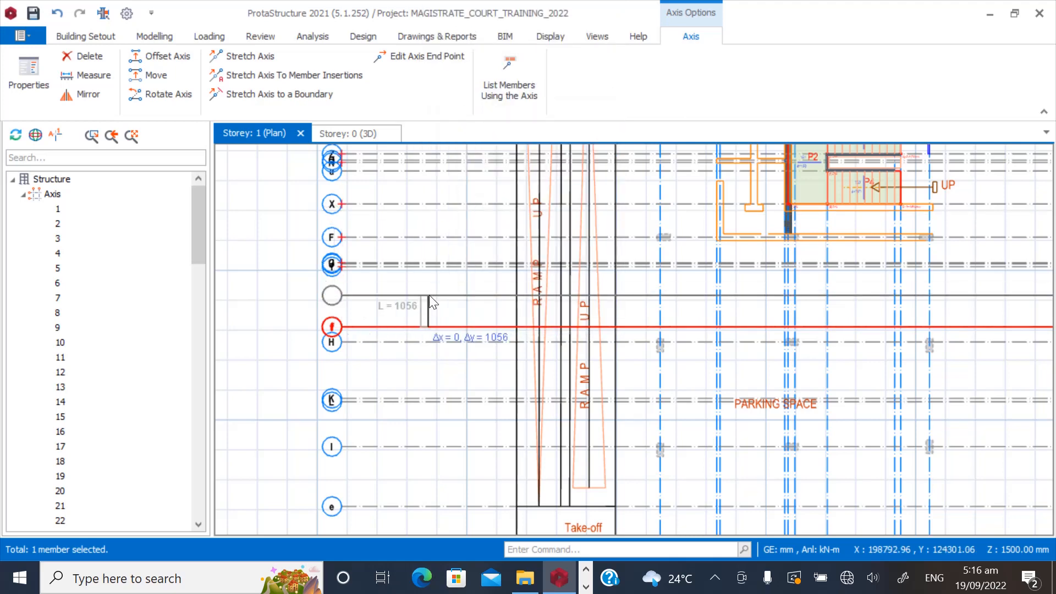
pyautogui.press('Tab')
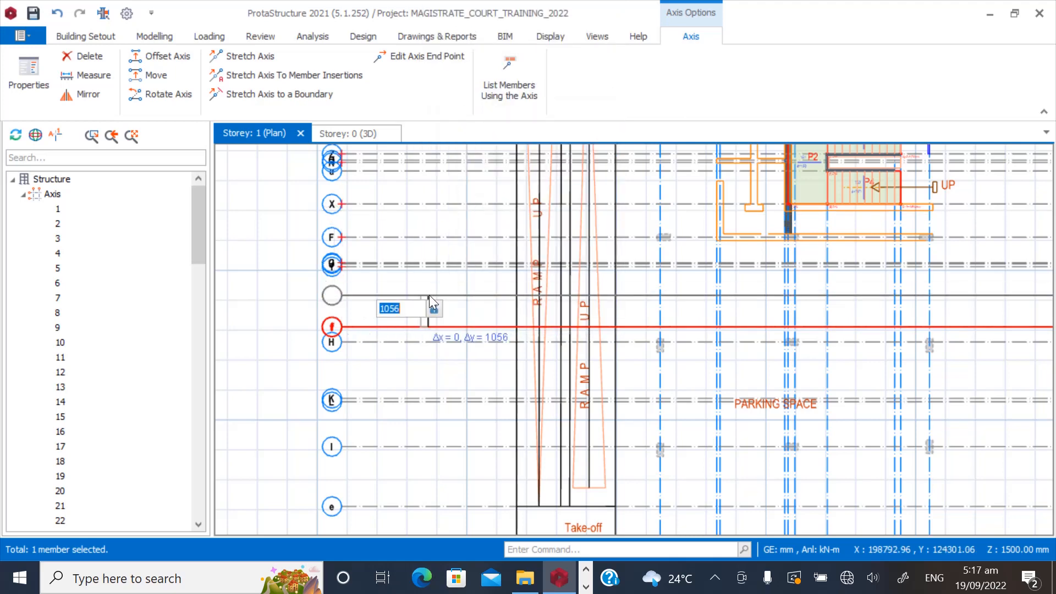
pyautogui.write('6000')
pyautogui.press('Return')
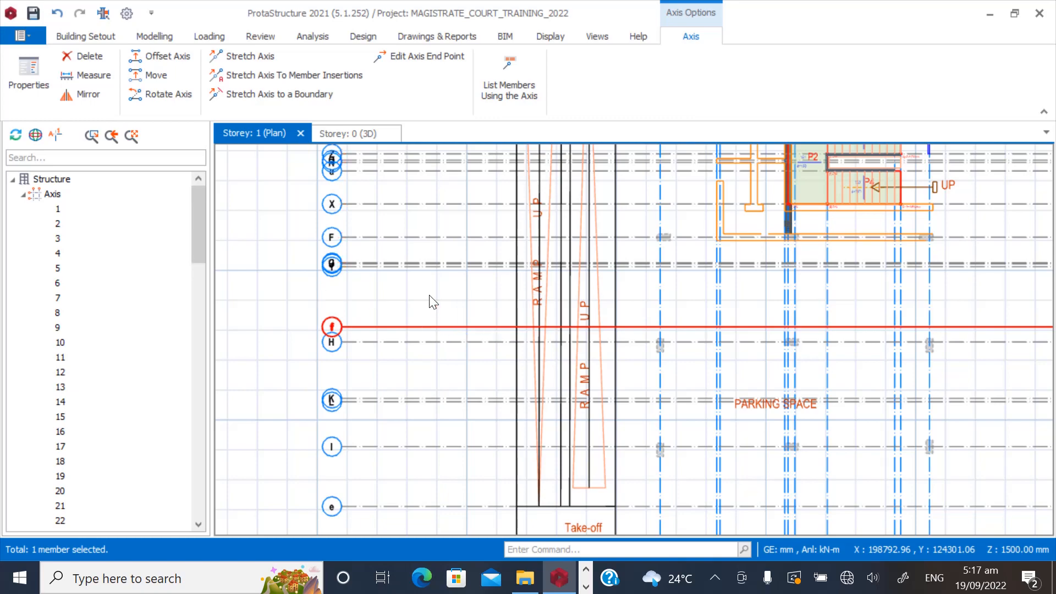
# Locate the newly offset axis among the closely spaced horizontal axes between W and X.
pyautogui.scroll(-2, 433, 302)
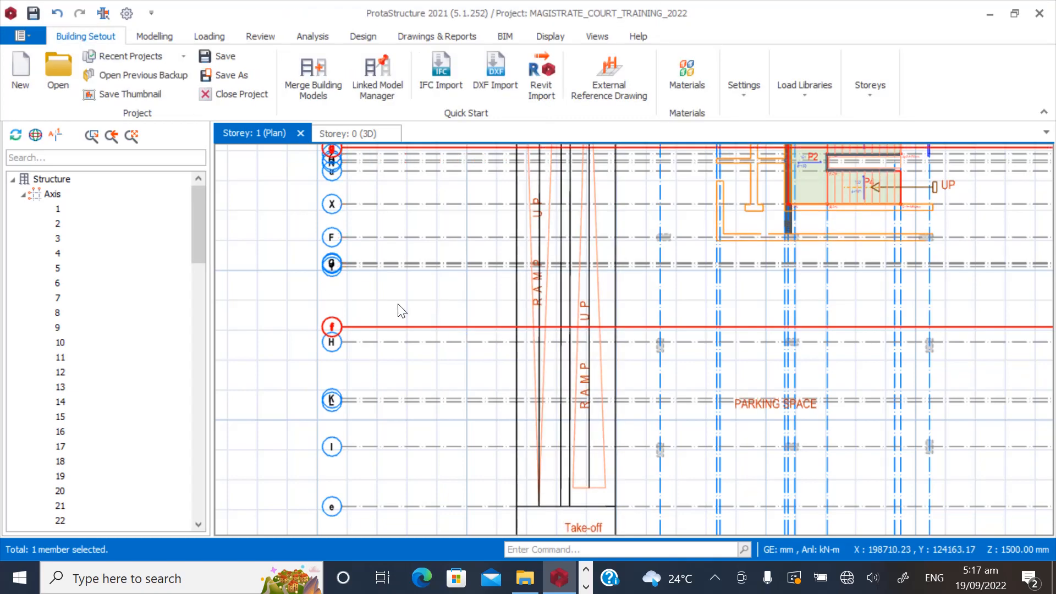
pyautogui.scroll(-2, 385, 309)
pyautogui.scroll(5, 372, 261)
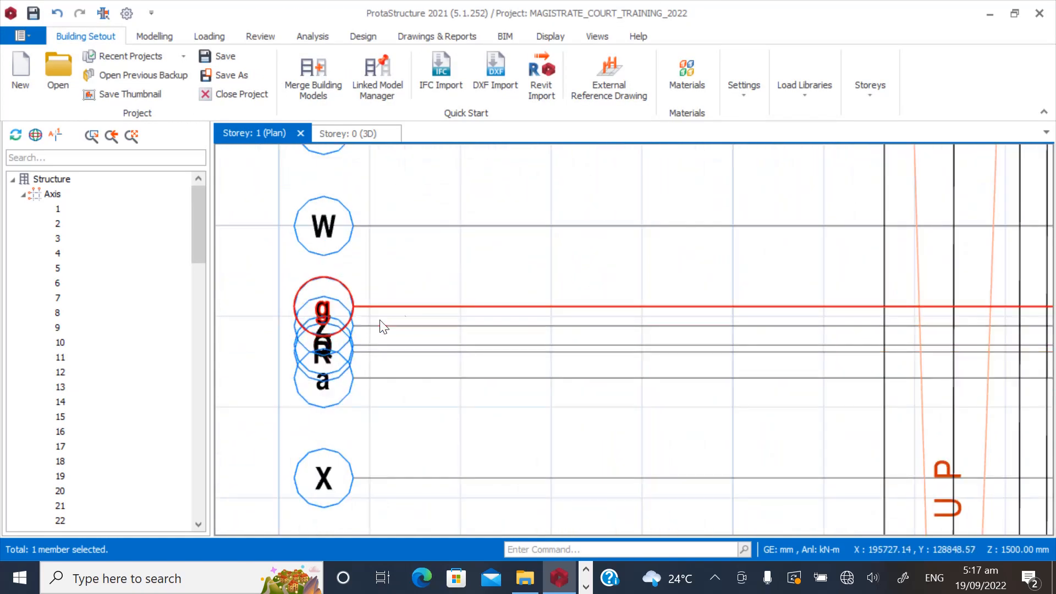
pyautogui.scroll(-2, 358, 302)
pyautogui.scroll(-3, 358, 302)
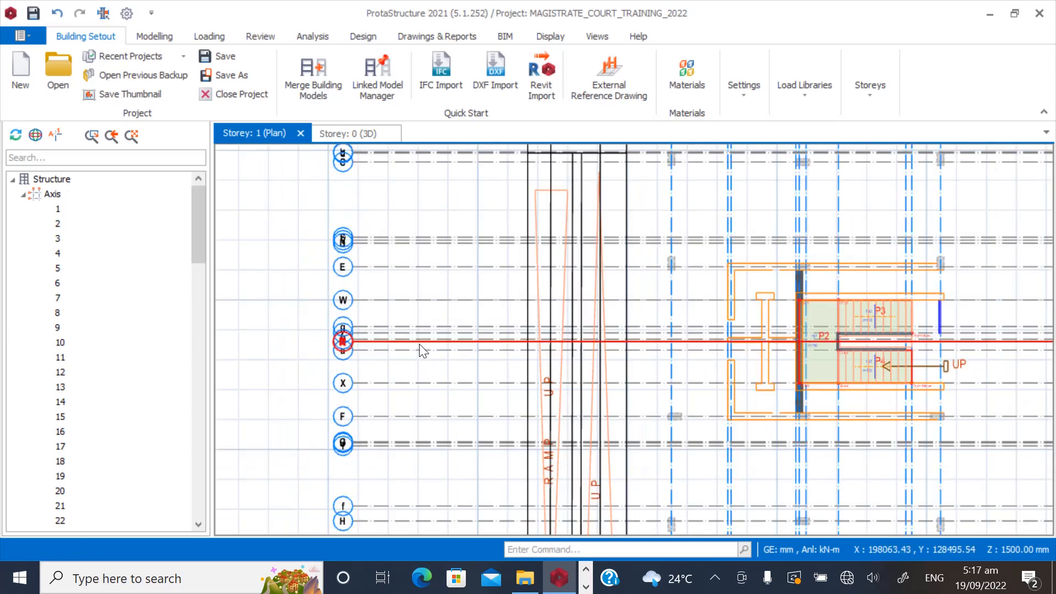
pyautogui.scroll(4, 419, 345)
pyautogui.scroll(-2, 336, 318)
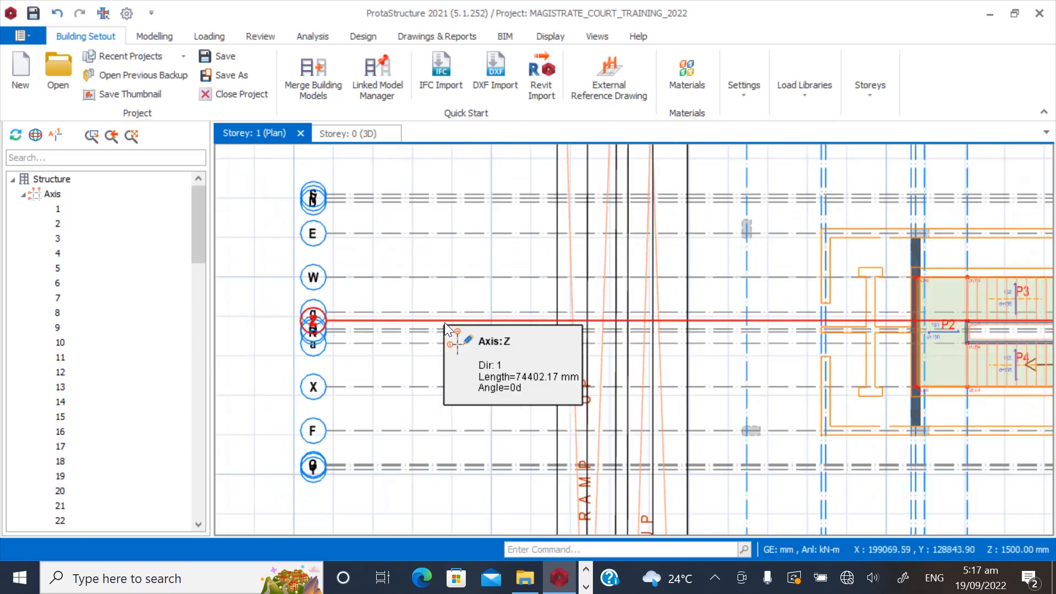
pyautogui.scroll(-1, 463, 328)
pyautogui.scroll(2, 480, 319)
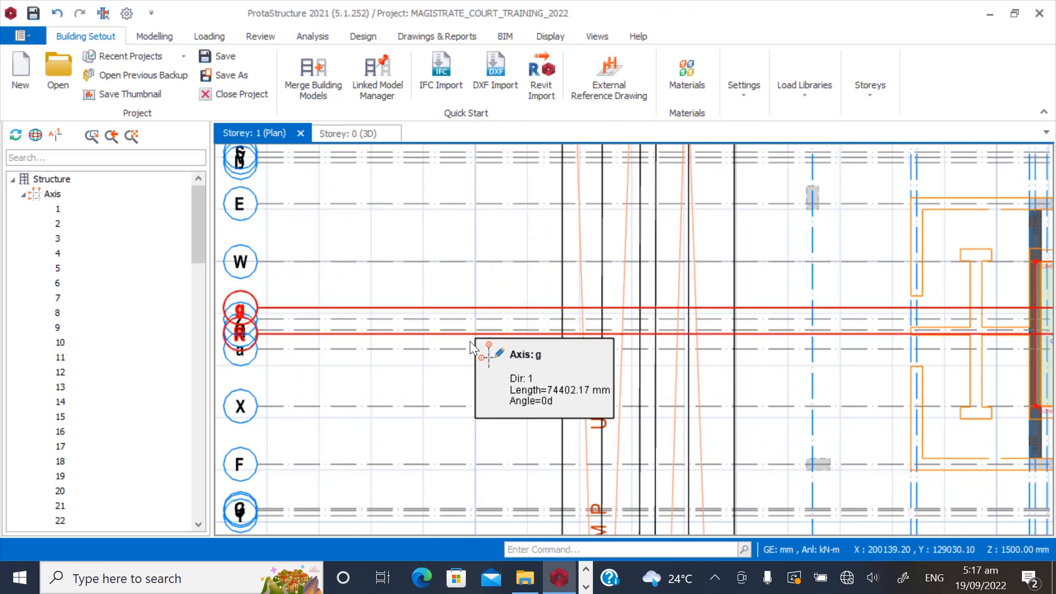
# Offset axis g by 6000 mm along the ramp toward the landing.
pyautogui.click(480, 320)
pyautogui.scroll(-2, 481, 321)
pyautogui.scroll(1, 505, 296)
pyautogui.scroll(-1, 484, 348)
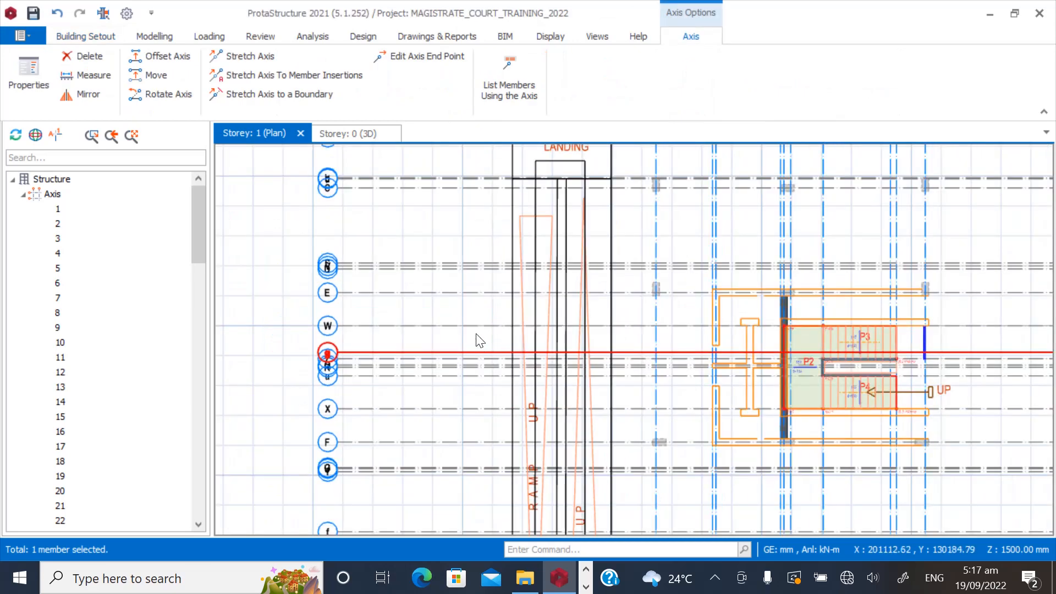
pyautogui.rightClick(457, 351)
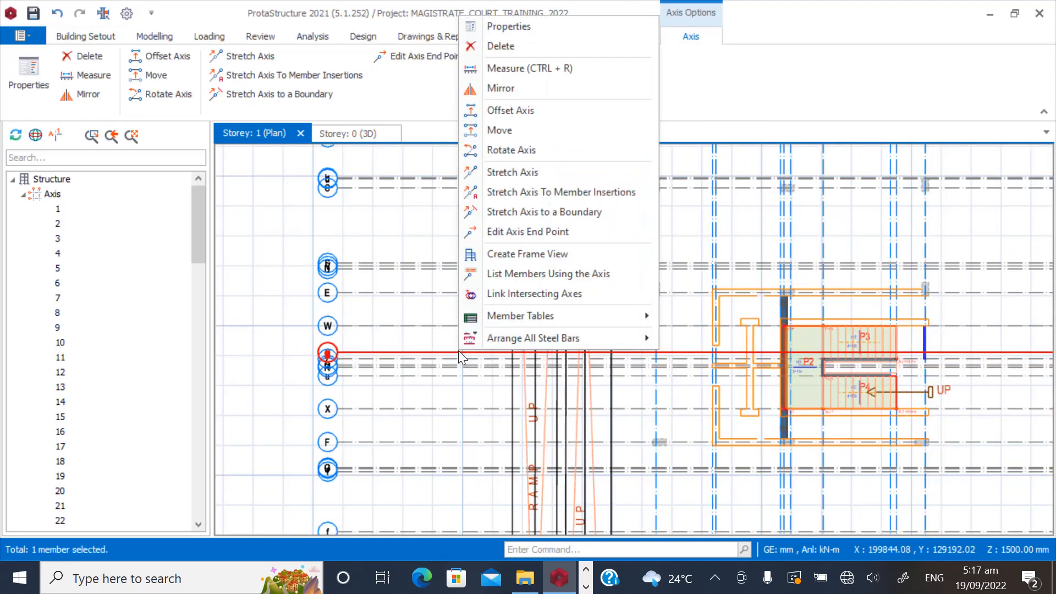
pyautogui.click(507, 110)
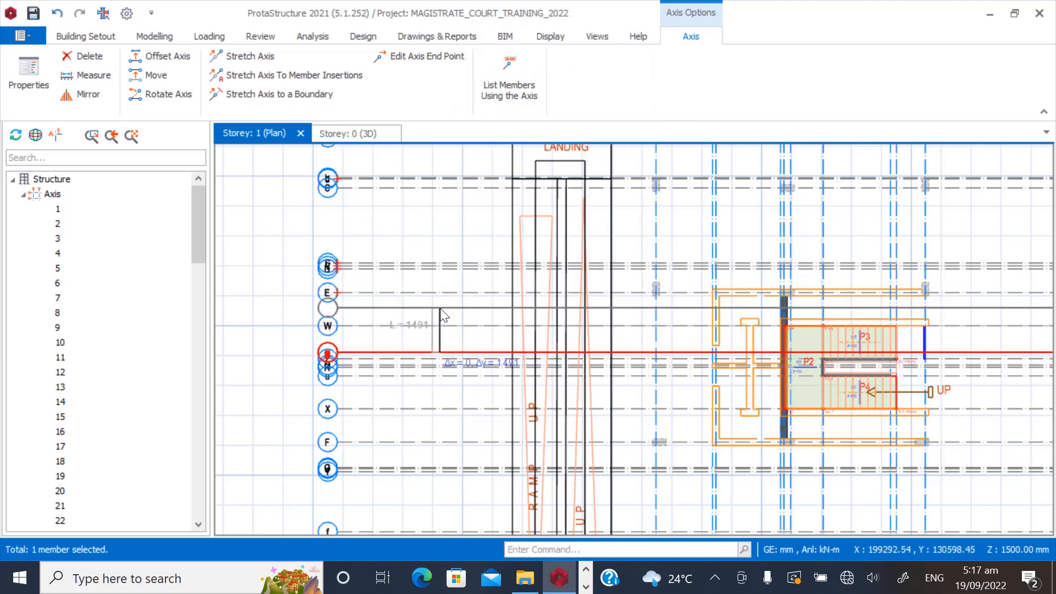
pyautogui.press('Tab')
pyautogui.write('6000')
pyautogui.press('Return')
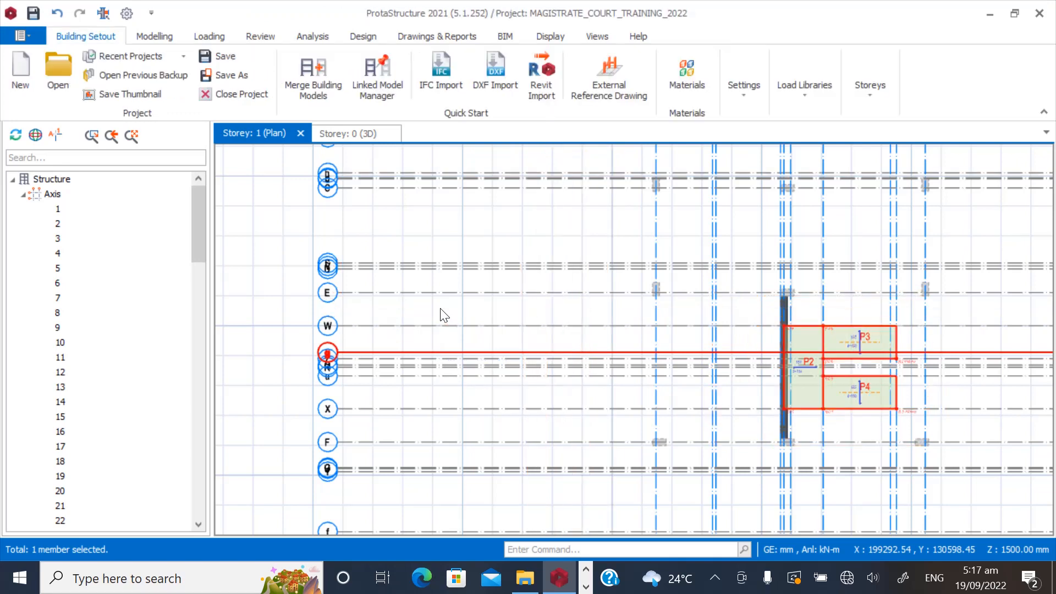
# Leave the Offset command and delete axis h, the newly offset axis lying just past the landing's lower edge.
pyautogui.scroll(5, 444, 315)
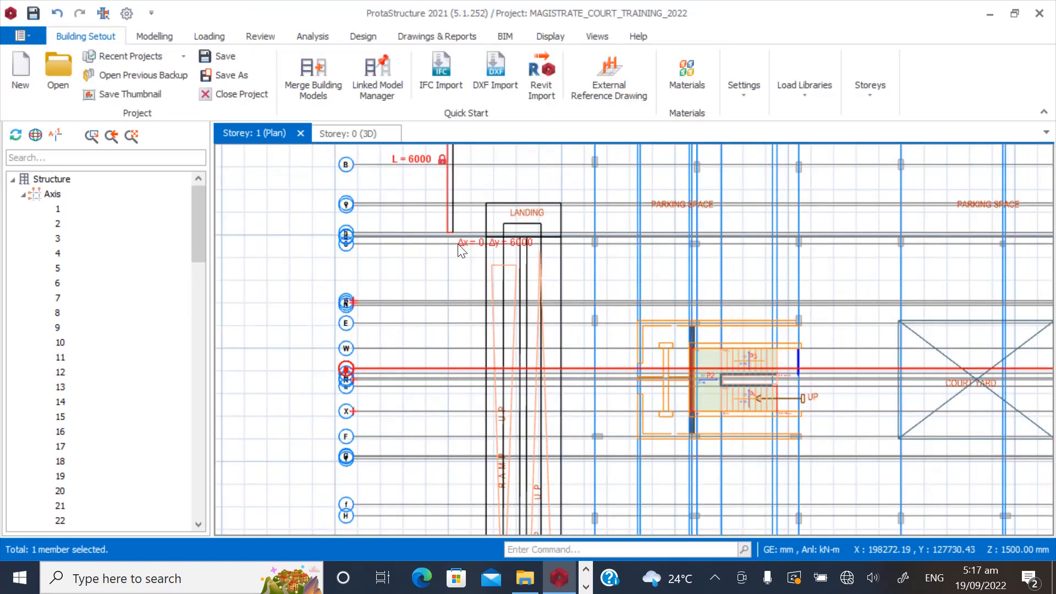
pyautogui.scroll(3, 496, 209)
pyautogui.scroll(1, 496, 209)
pyautogui.click(481, 390)
pyautogui.scroll(-2, 419, 346)
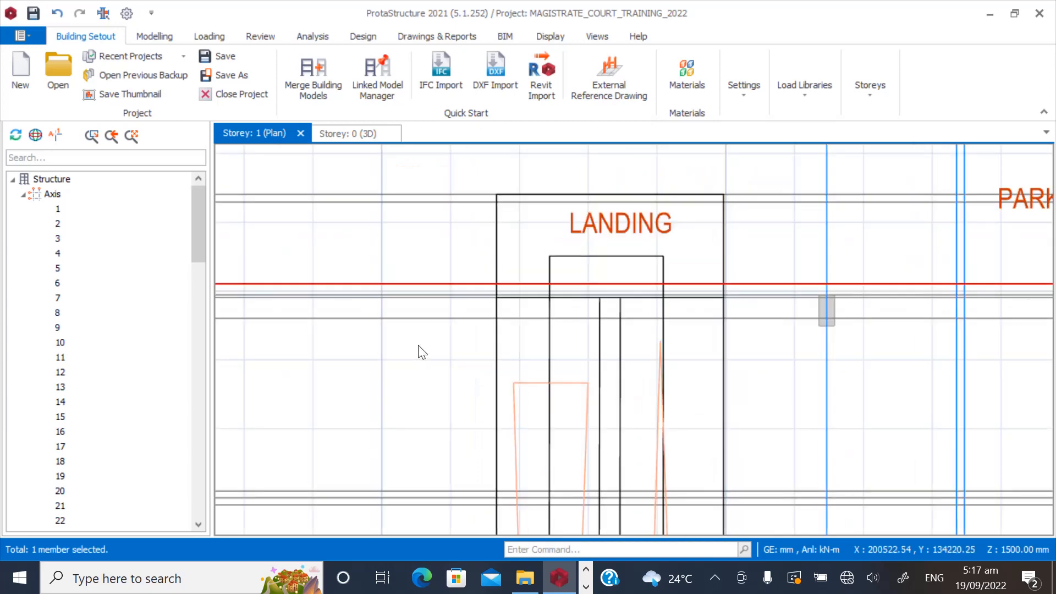
pyautogui.scroll(1, 546, 311)
pyautogui.scroll(1, 547, 311)
pyautogui.press('Escape')
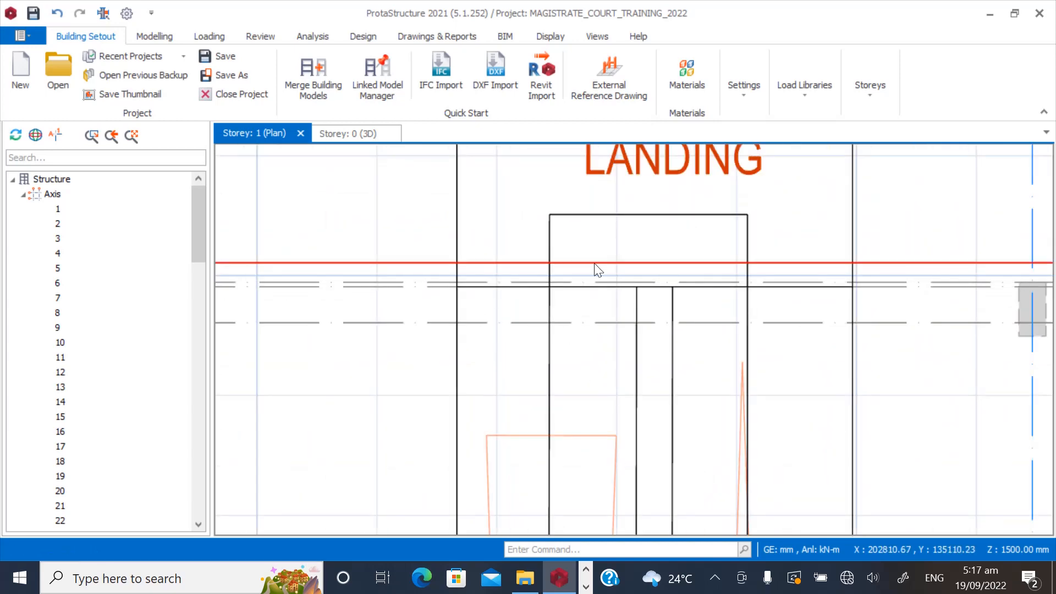
pyautogui.scroll(-2, 622, 261)
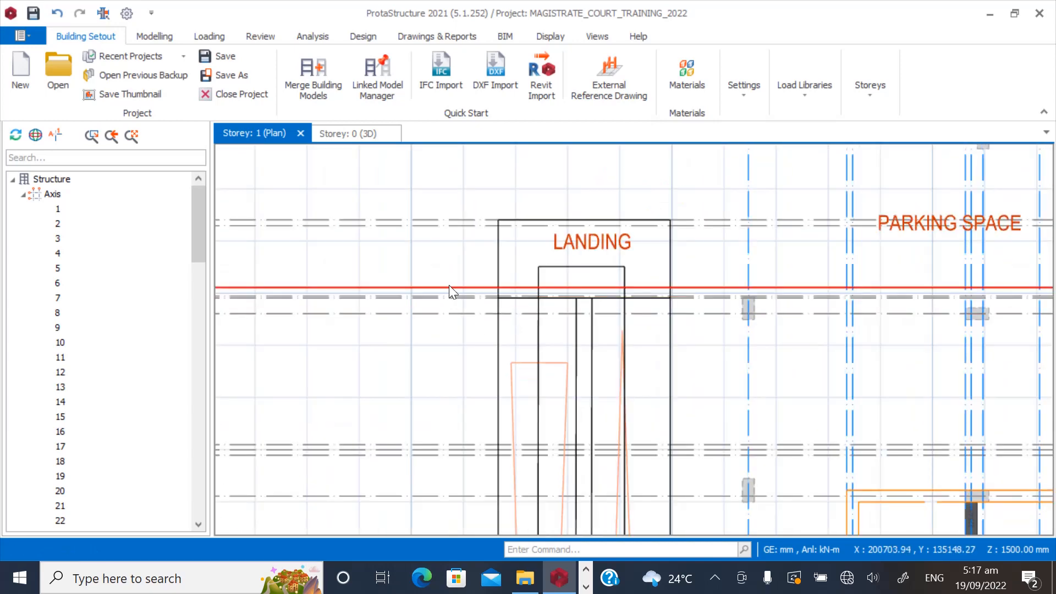
pyautogui.scroll(1, 451, 285)
pyautogui.scroll(1, 429, 291)
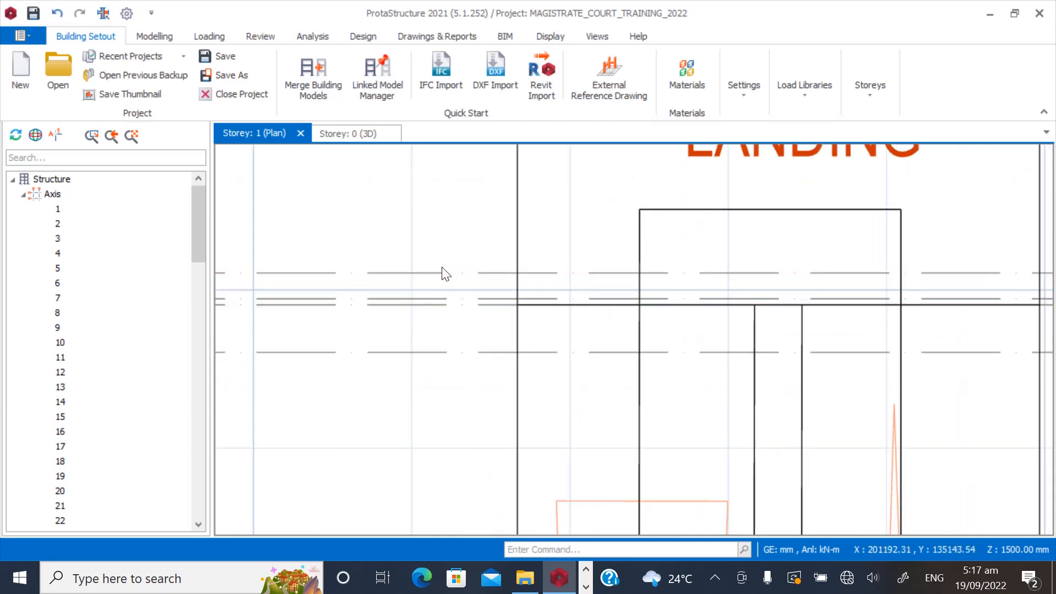
pyautogui.click(434, 274)
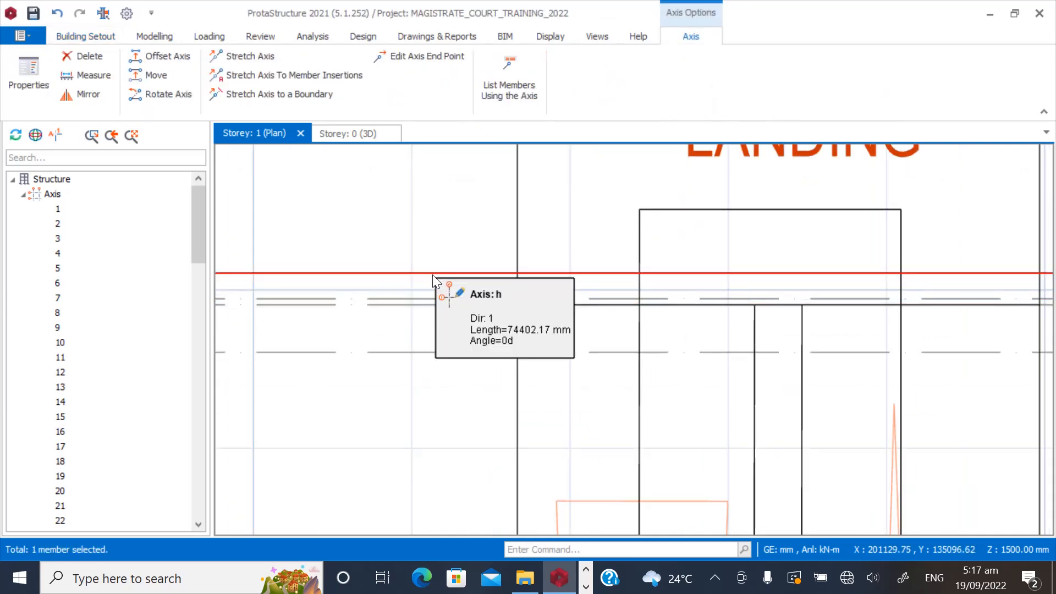
pyautogui.scroll(-3, 418, 253)
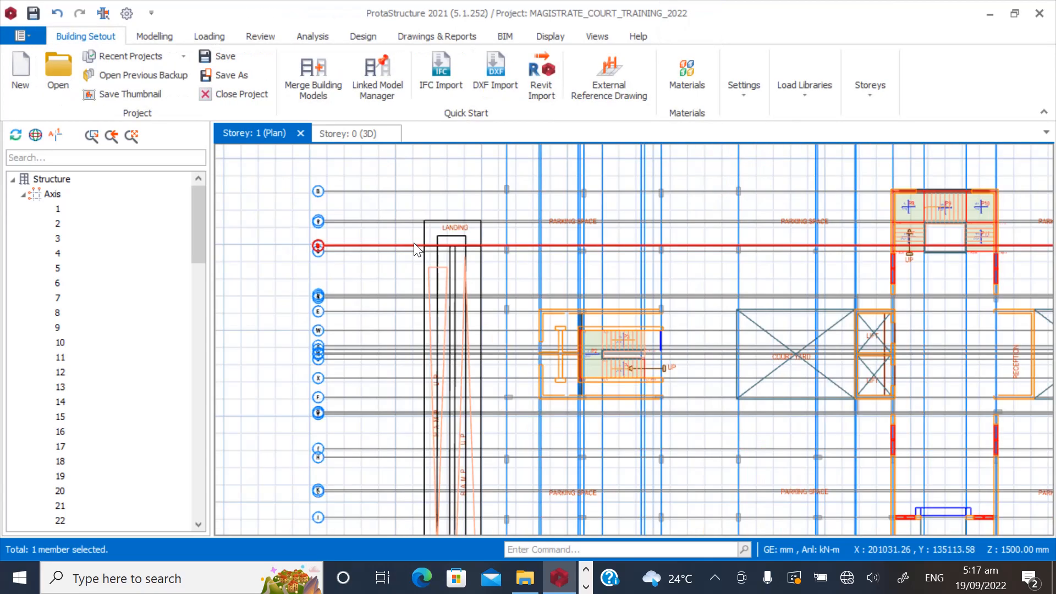
# Examine the horizontal axes crossing the ramp flights between the landing and the take-off, including f and g.
pyautogui.scroll(4, 380, 395)
pyautogui.scroll(-3, 403, 407)
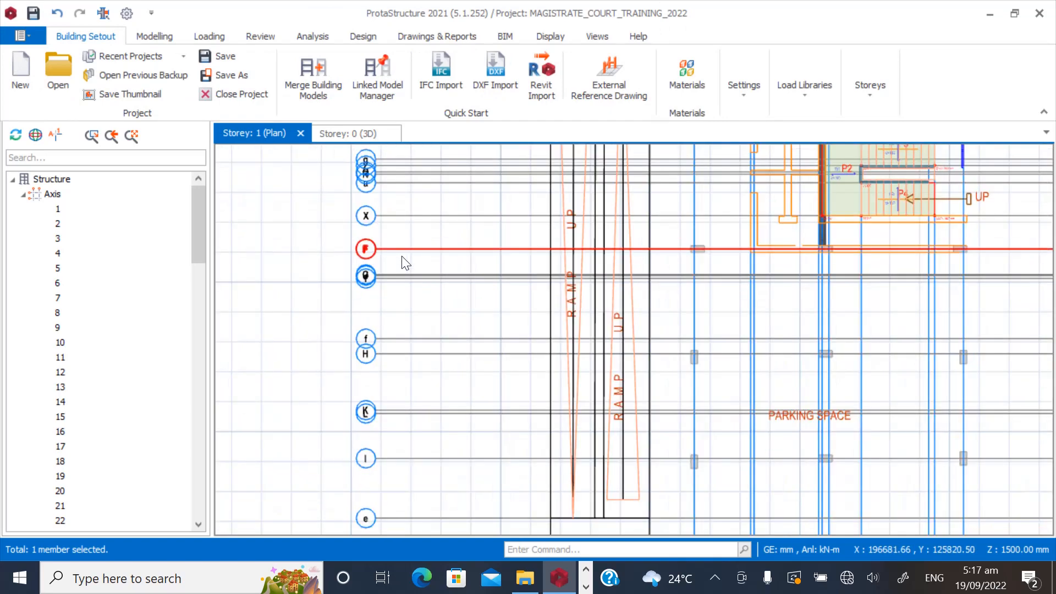
pyautogui.scroll(3, 399, 269)
pyautogui.scroll(3, 398, 278)
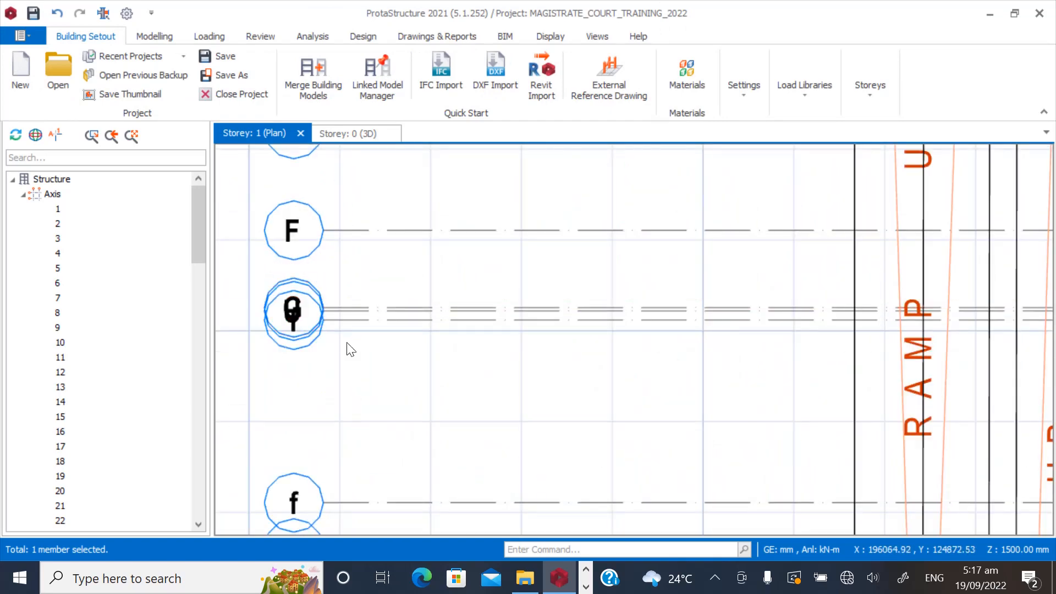
pyautogui.scroll(-2, 330, 368)
pyautogui.scroll(-1, 344, 332)
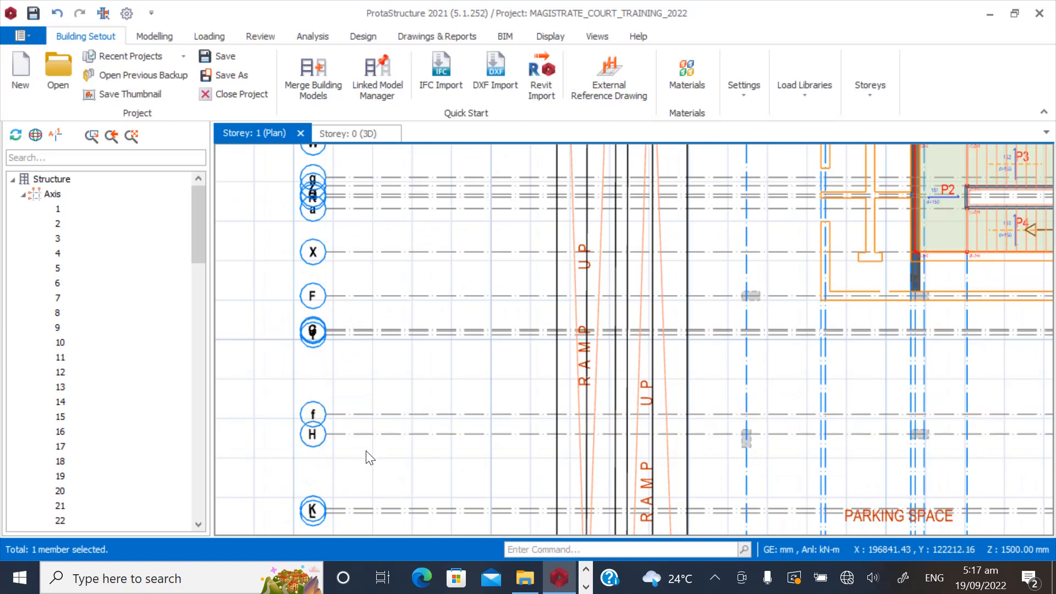
pyautogui.scroll(1, 391, 435)
pyautogui.scroll(-3, 435, 352)
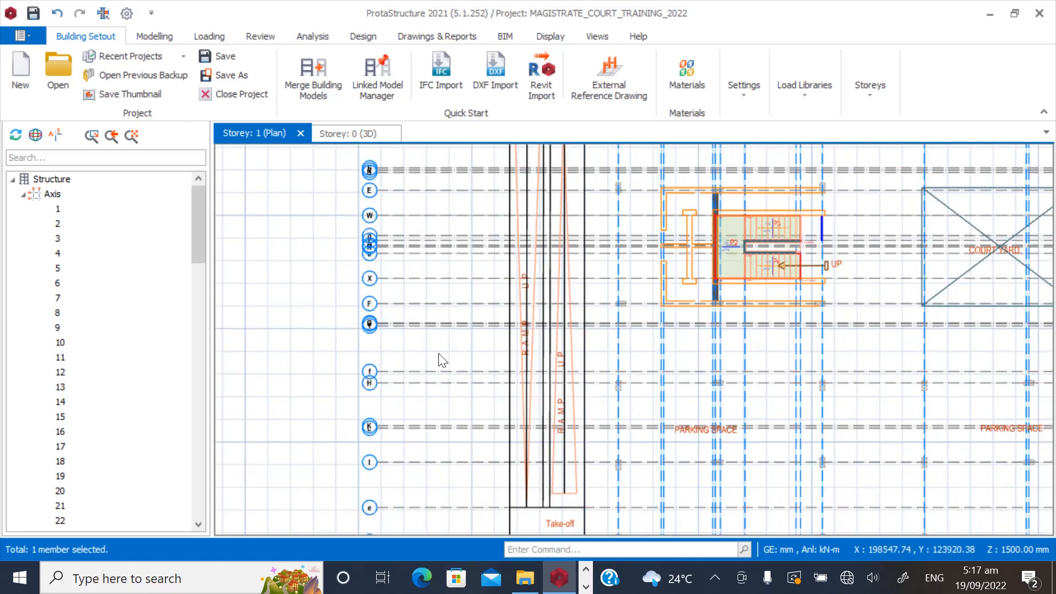
pyautogui.scroll(-1, 358, 434)
pyautogui.scroll(2, 417, 292)
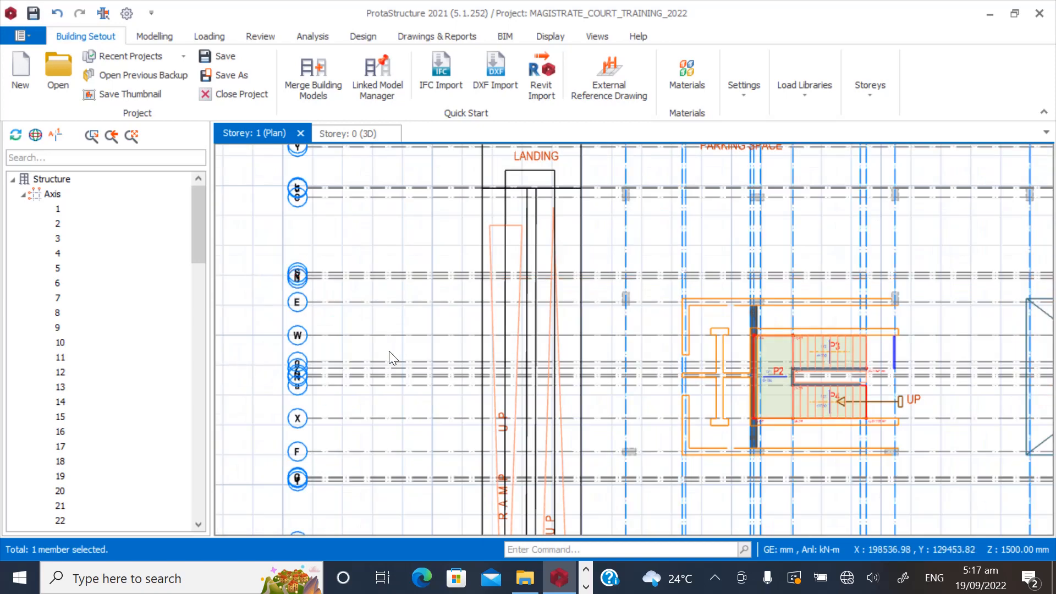
pyautogui.scroll(2, 378, 418)
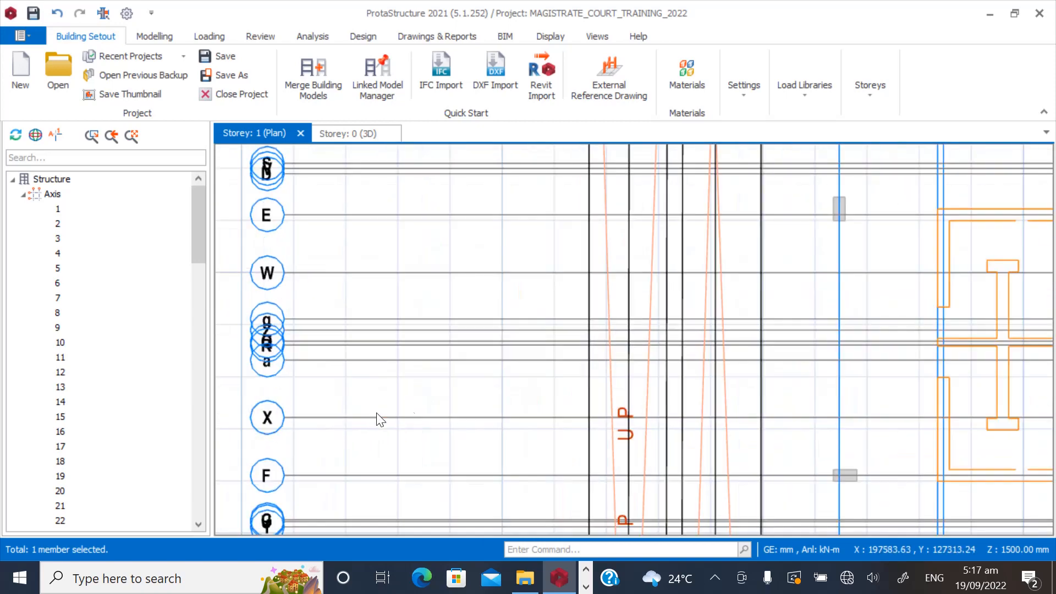
pyautogui.scroll(-2, 394, 406)
pyautogui.scroll(2, 424, 335)
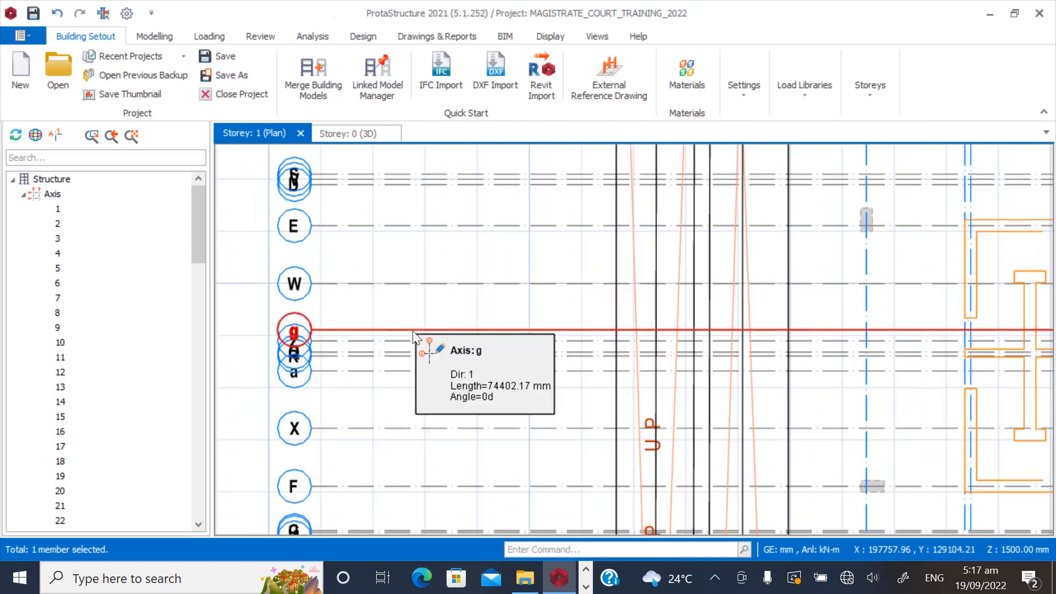
pyautogui.click(421, 331)
pyautogui.scroll(-3, 379, 374)
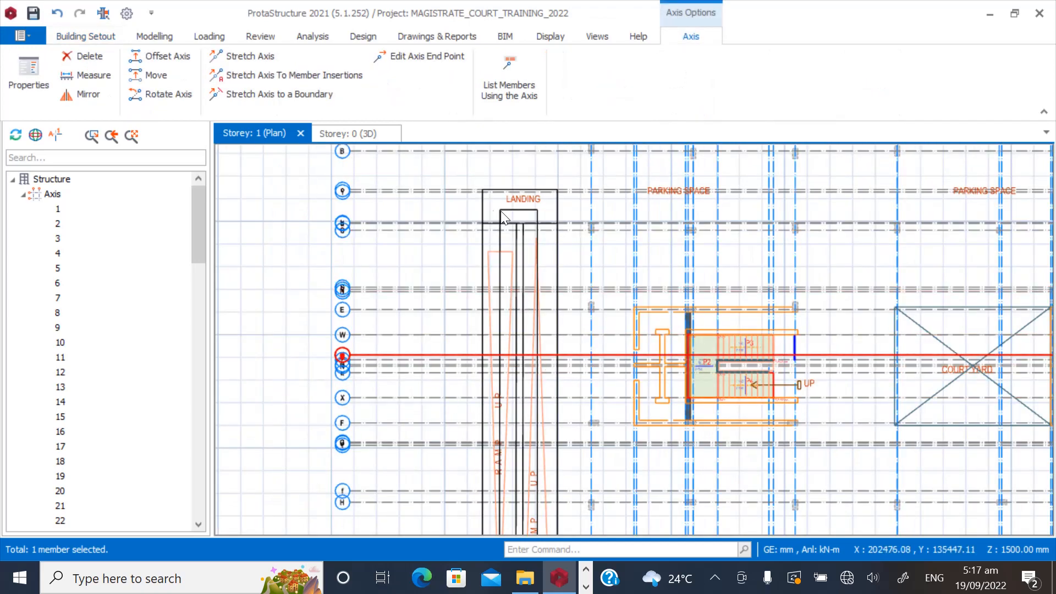
# Offset vertical axis 20 to the top-left corner of the landing to place an axis along the ramp's left edge.
pyautogui.scroll(2, 477, 226)
pyautogui.scroll(-2, 425, 348)
pyautogui.scroll(2, 425, 350)
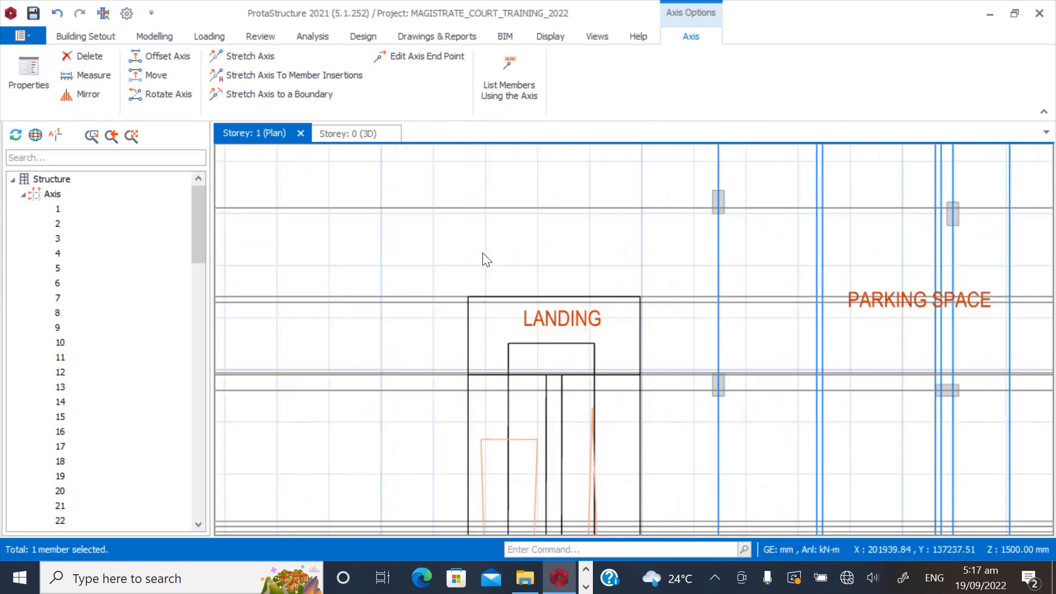
pyautogui.scroll(-2, 460, 322)
pyautogui.scroll(1, 661, 337)
pyautogui.scroll(2, 660, 336)
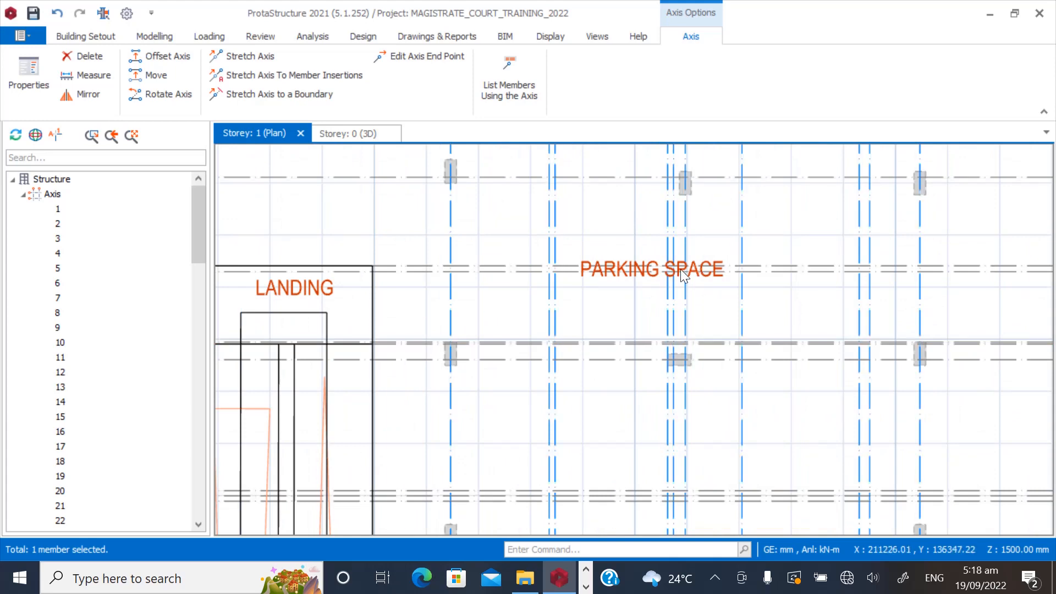
pyautogui.rightClick(665, 288)
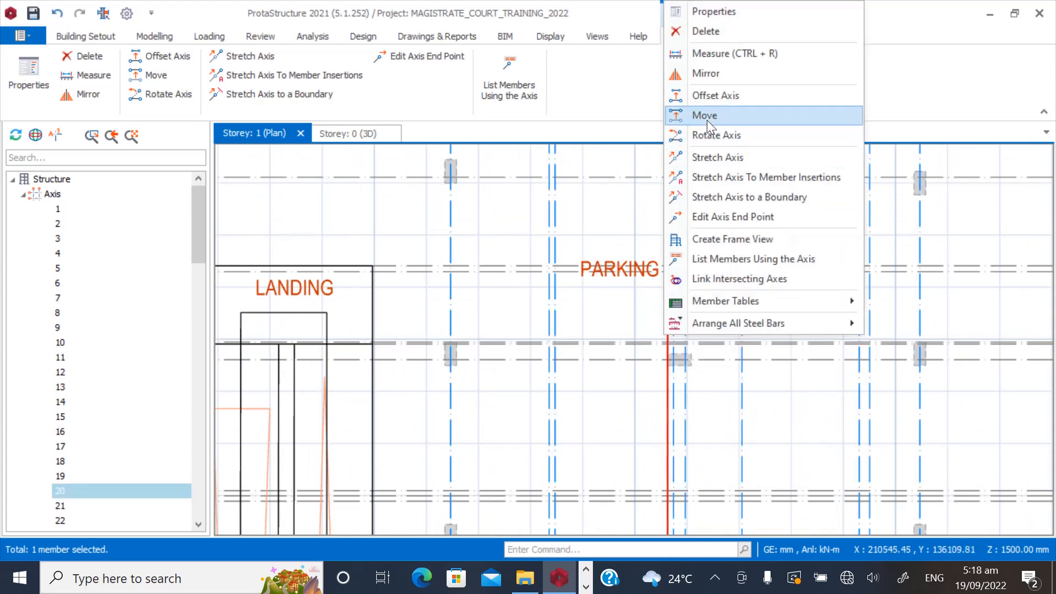
pyautogui.click(705, 96)
pyautogui.scroll(-2, 500, 310)
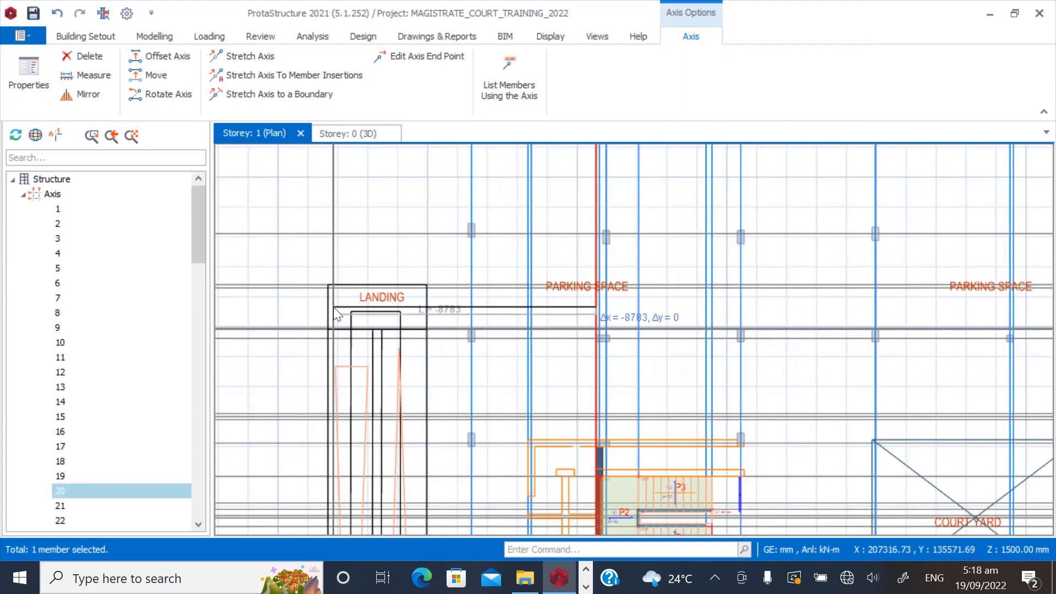
pyautogui.scroll(5, 286, 264)
pyautogui.click(390, 252)
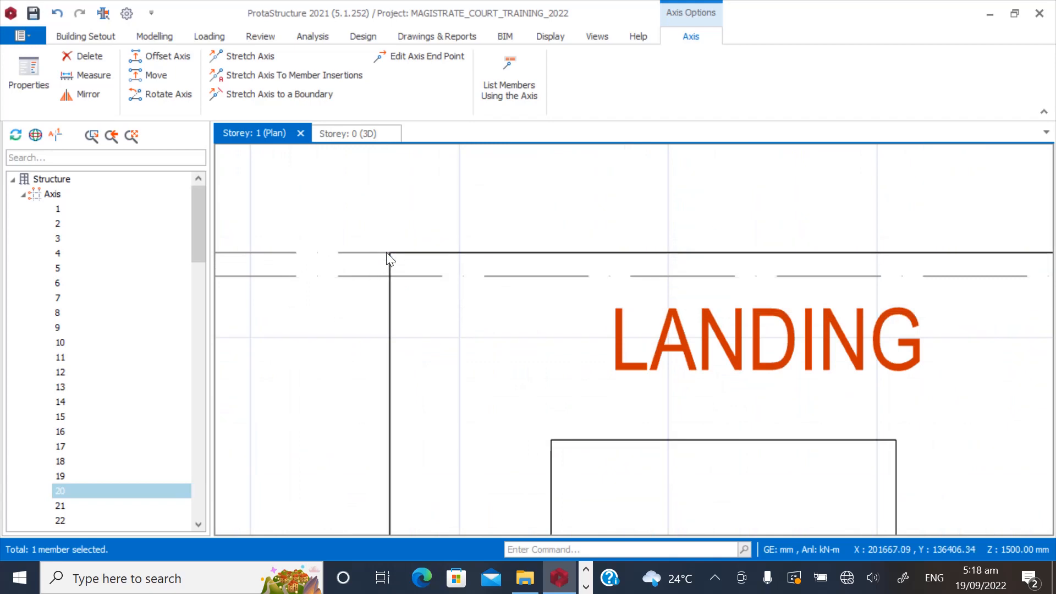
# Offset the left-edge axis by 3300 mm to the landing's top-right corner to mark the ramp's right edge.
pyautogui.scroll(-2, 368, 296)
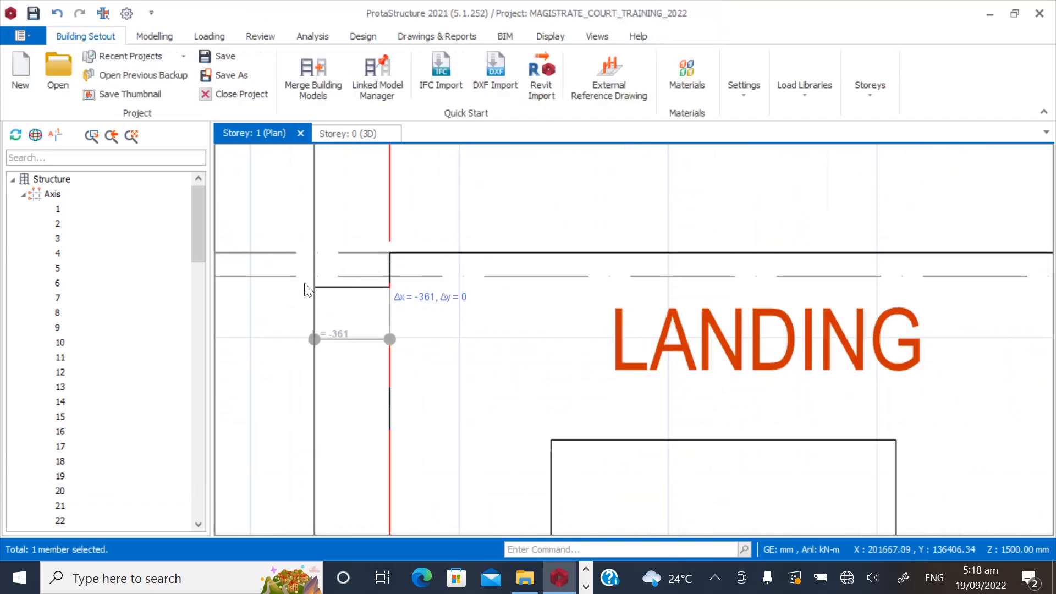
pyautogui.scroll(-3, 268, 306)
pyautogui.scroll(4, 566, 247)
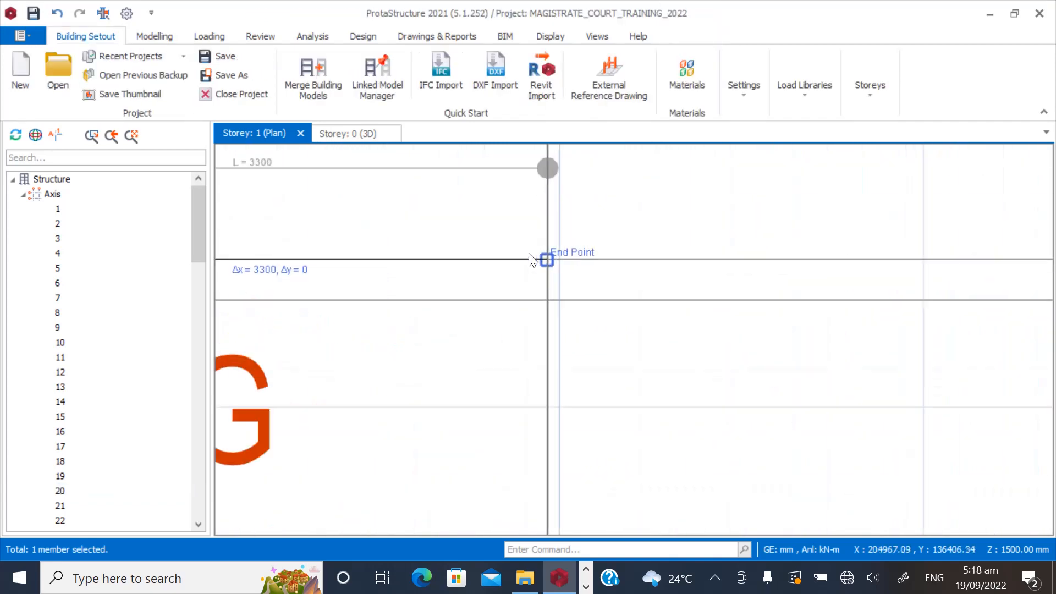
pyautogui.click(548, 260)
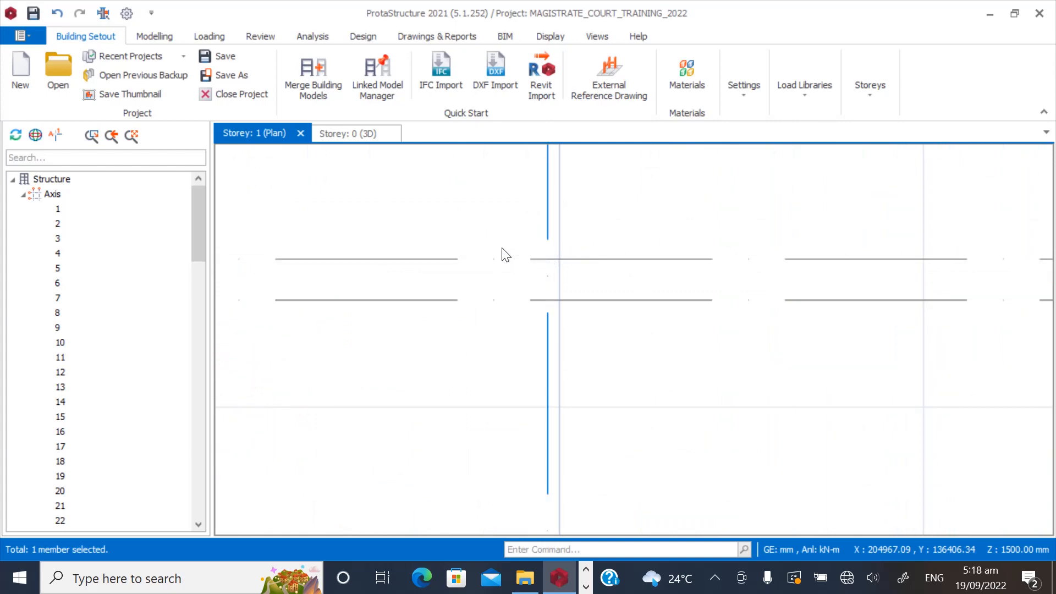
# Offset two more vertical axes onto the pair of central lines between the ramp flights and end the command.
pyautogui.scroll(-4, 693, 259)
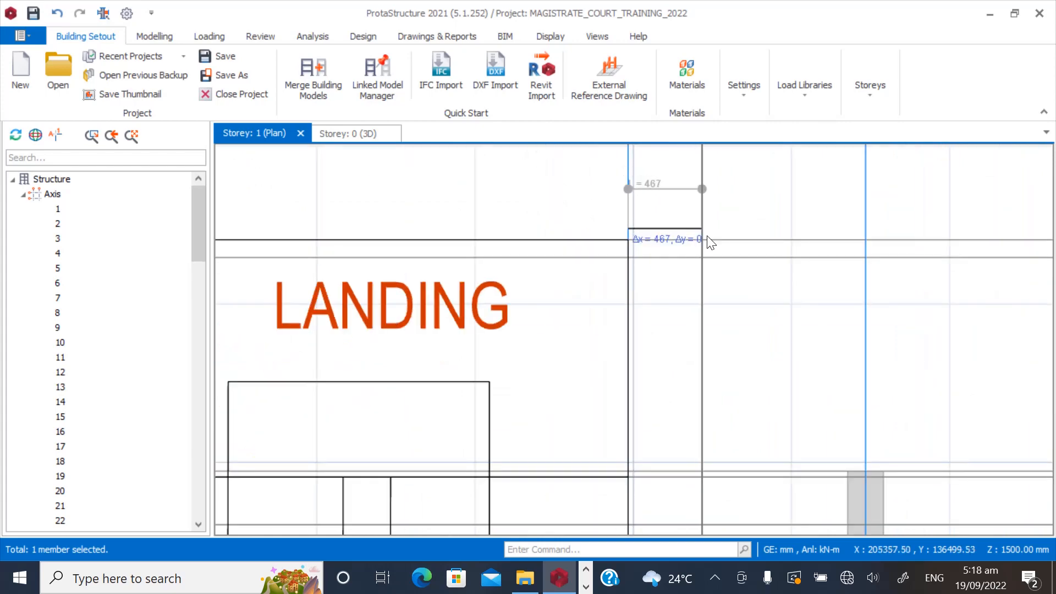
pyautogui.scroll(-2, 391, 246)
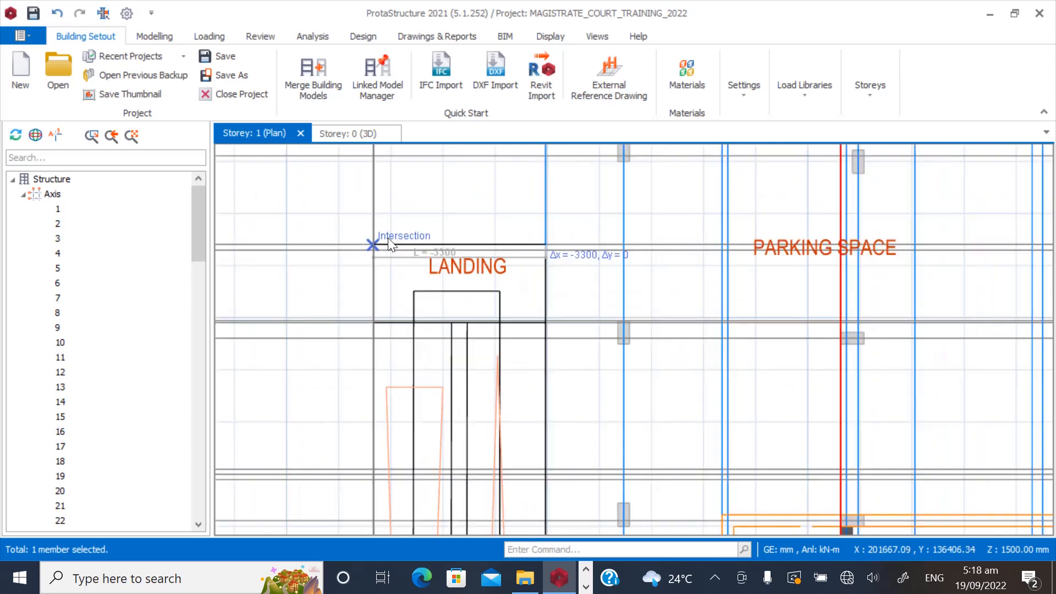
pyautogui.scroll(3, 388, 237)
pyautogui.scroll(-3, 398, 286)
pyautogui.scroll(4, 382, 229)
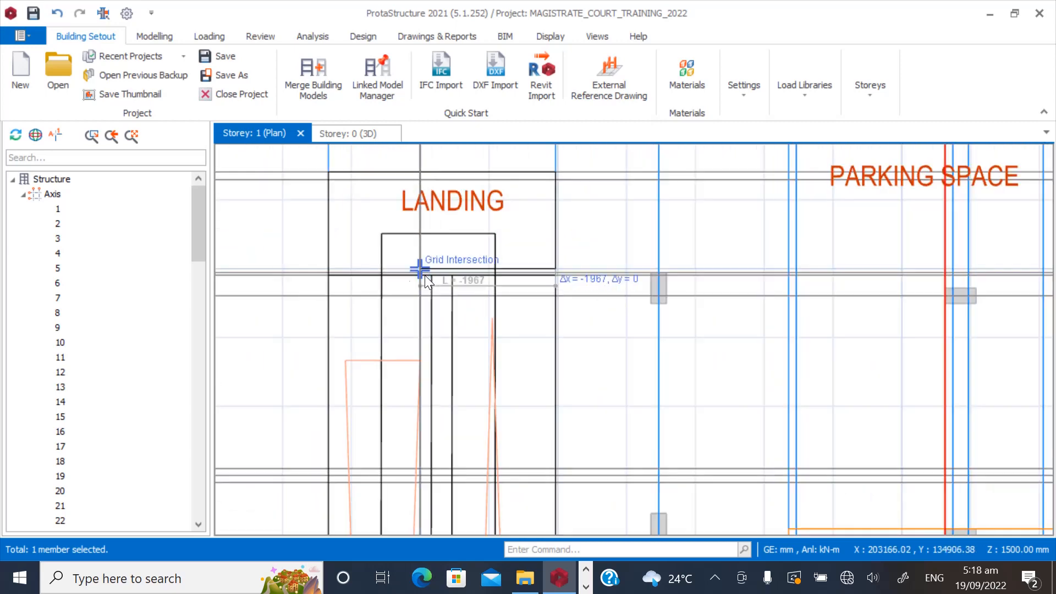
pyautogui.scroll(3, 538, 281)
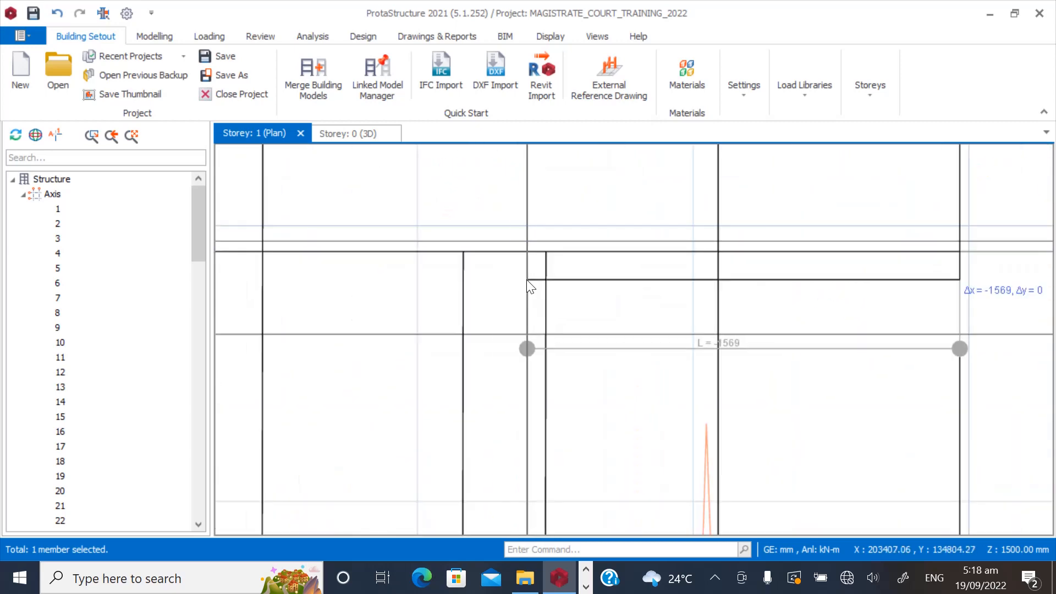
pyautogui.click(466, 254)
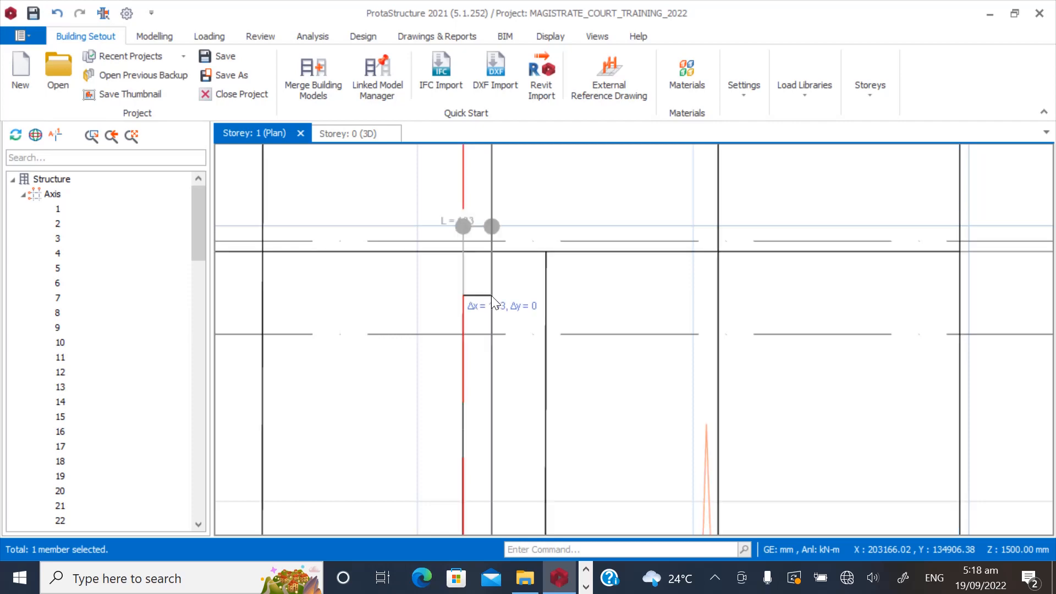
pyautogui.click(547, 256)
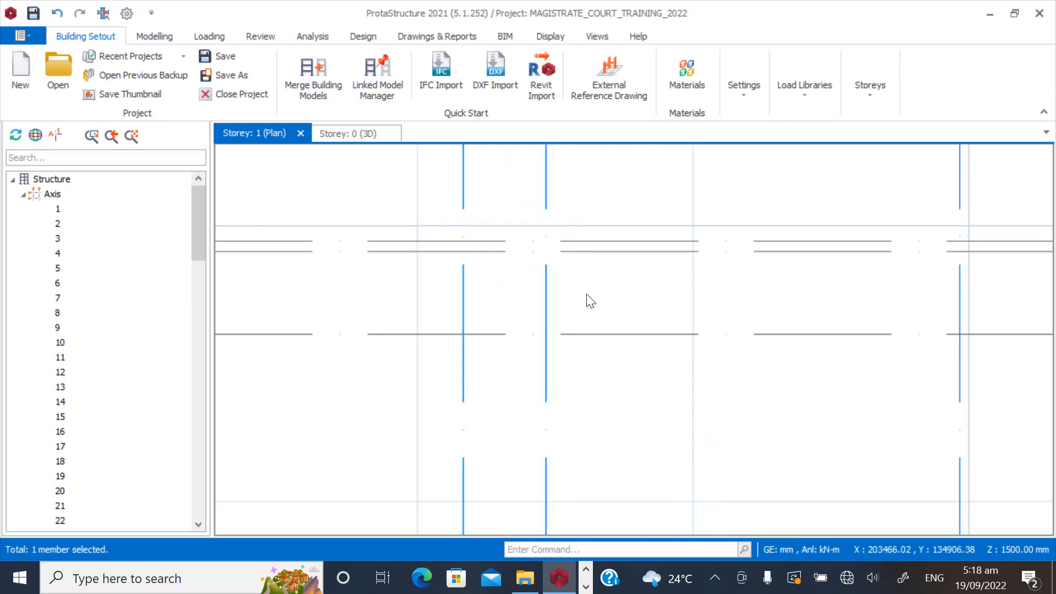
pyautogui.press('Escape')
pyautogui.scroll(-4, 521, 271)
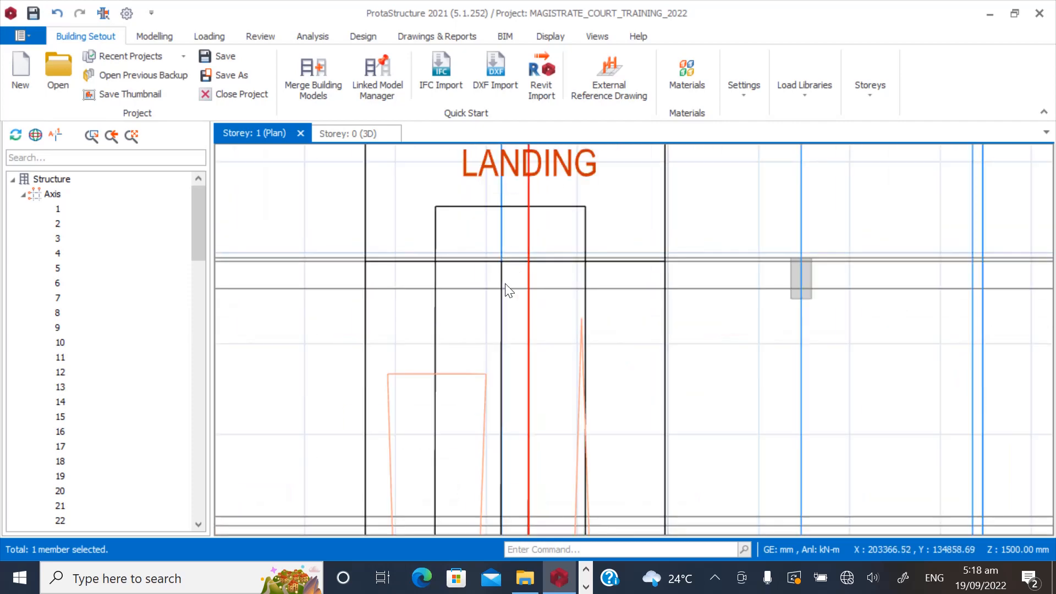
pyautogui.press('Escape')
# Examine the new vertical axes against the landing outline and the central lines between the ramp flights.
pyautogui.scroll(-2, 460, 353)
pyautogui.scroll(-3, 385, 259)
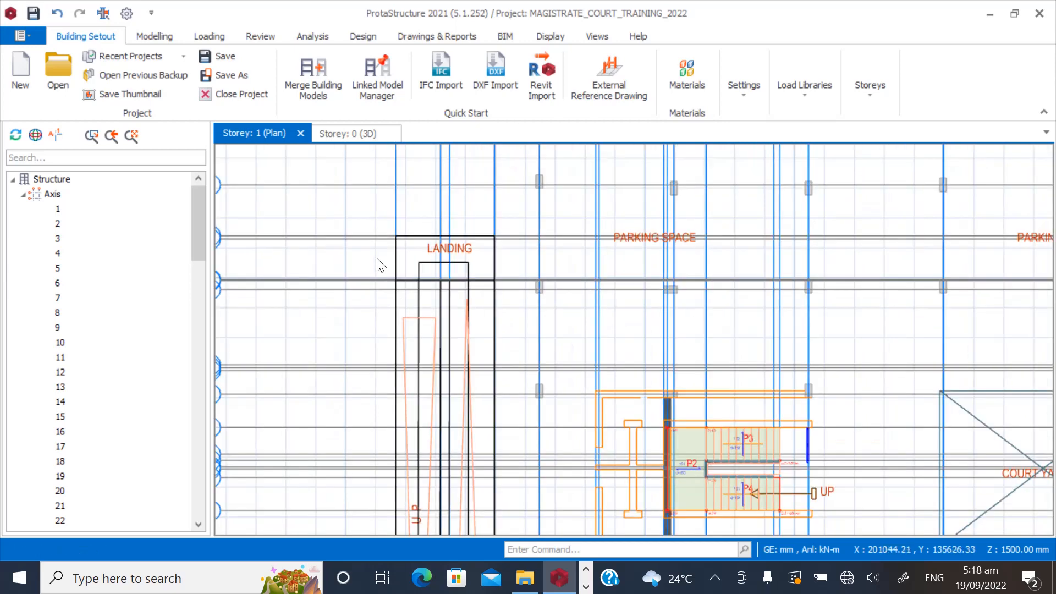
pyautogui.scroll(3, 402, 236)
pyautogui.scroll(3, 395, 201)
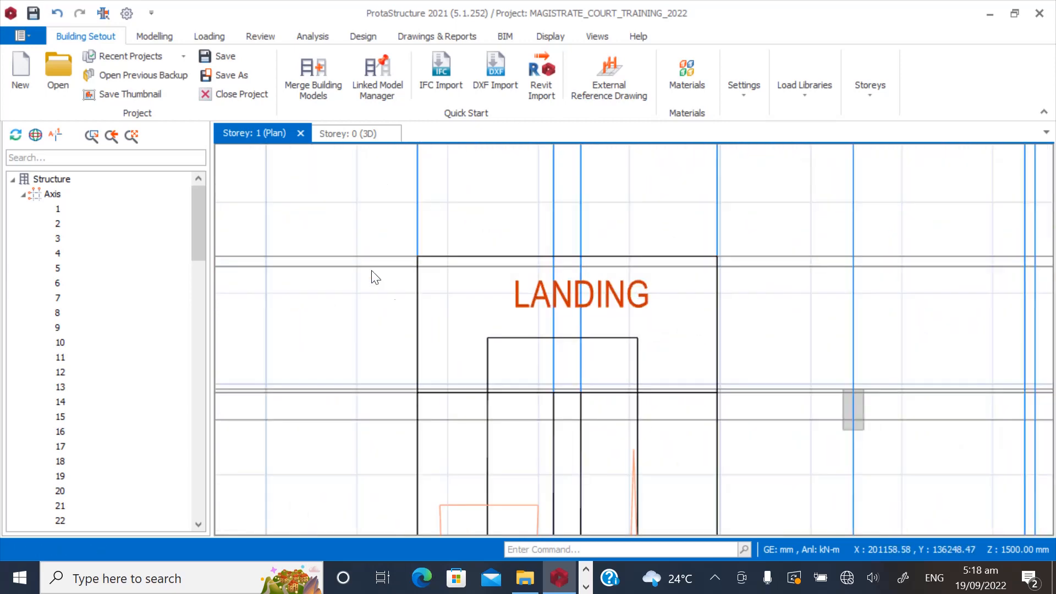
pyautogui.scroll(-3, 405, 198)
pyautogui.scroll(3, 400, 229)
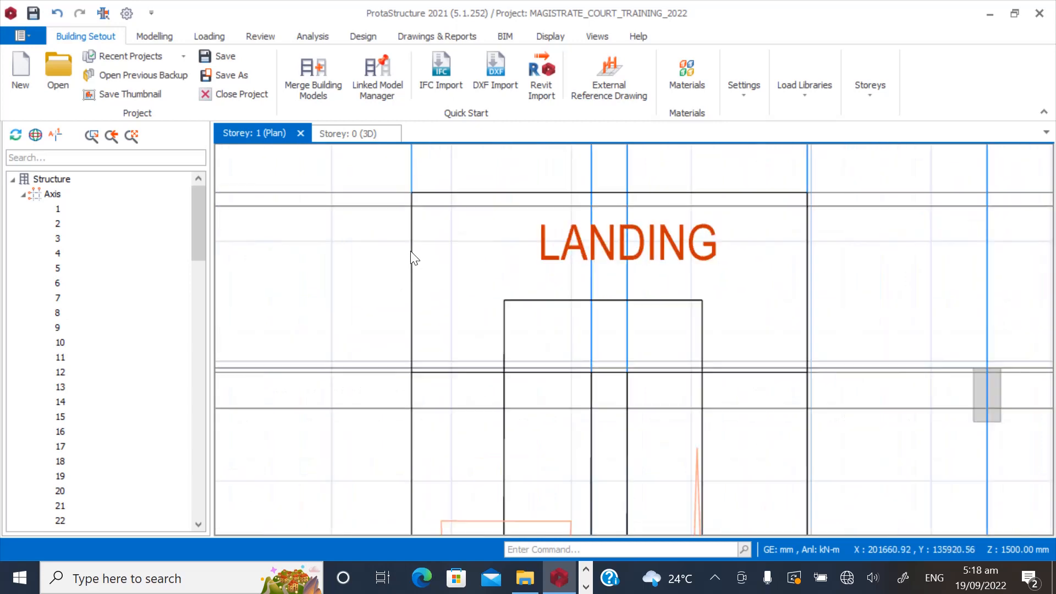
pyautogui.scroll(-4, 399, 170)
pyautogui.scroll(3, 406, 204)
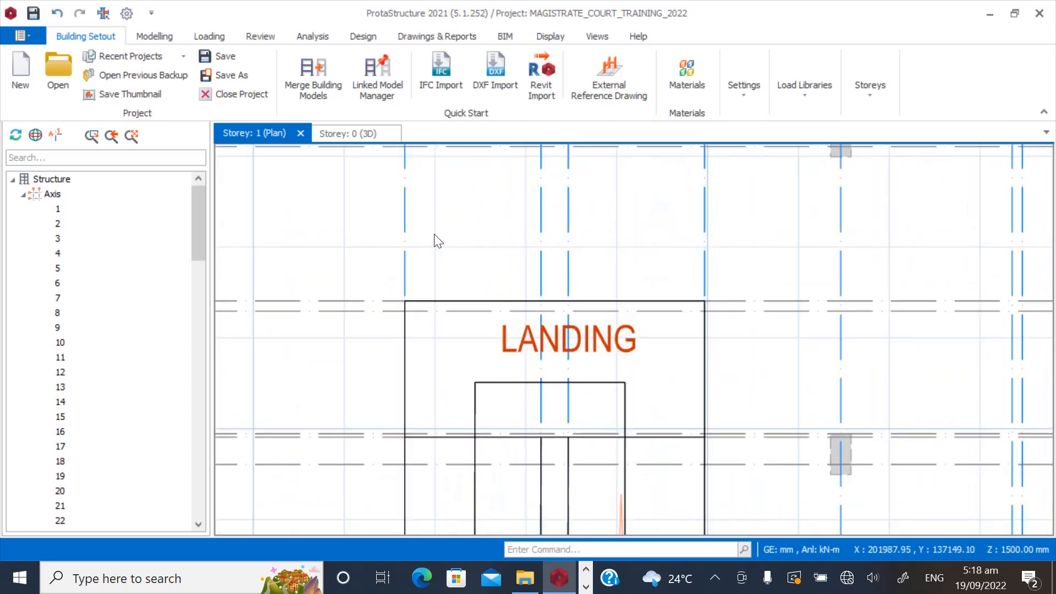
pyautogui.scroll(-4, 408, 228)
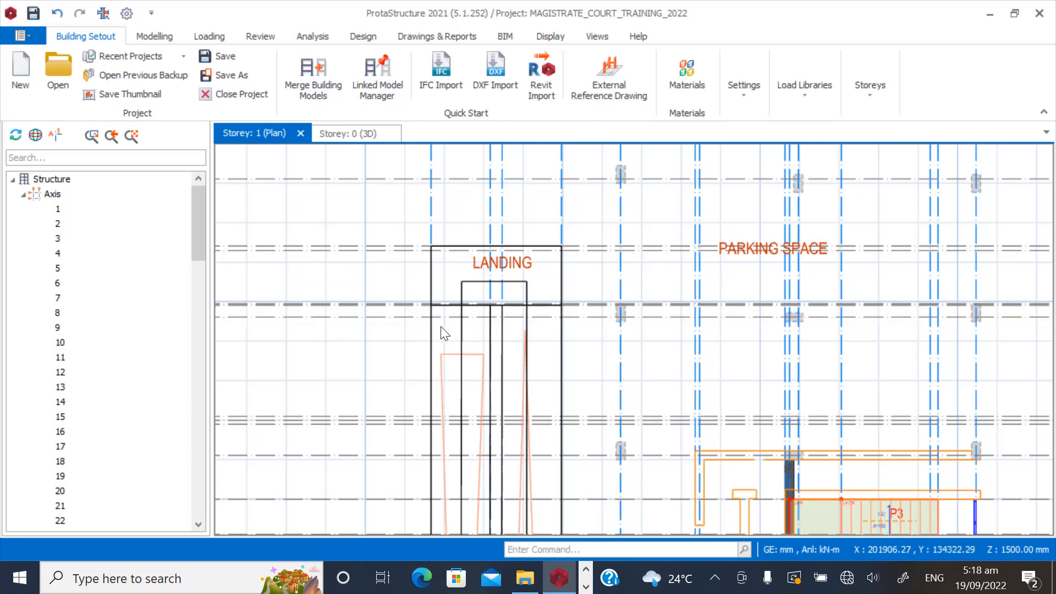
# Offset the axis on the ramp's left edge by 112.5 mm inward, toward the landing's centre.
pyautogui.scroll(2, 434, 249)
pyautogui.rightClick(434, 207)
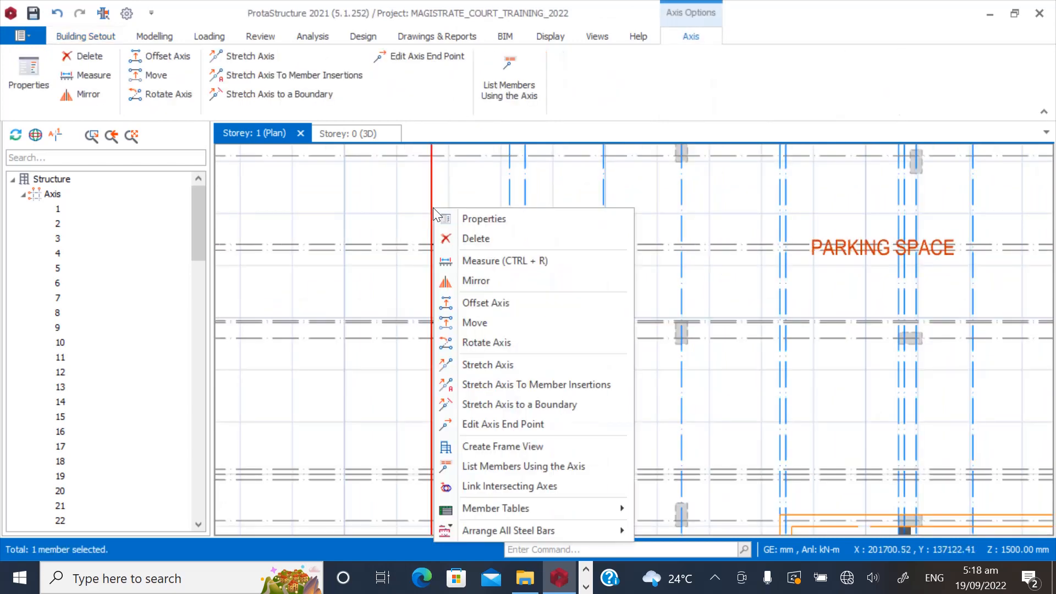
pyautogui.click(486, 302)
pyautogui.scroll(3, 444, 226)
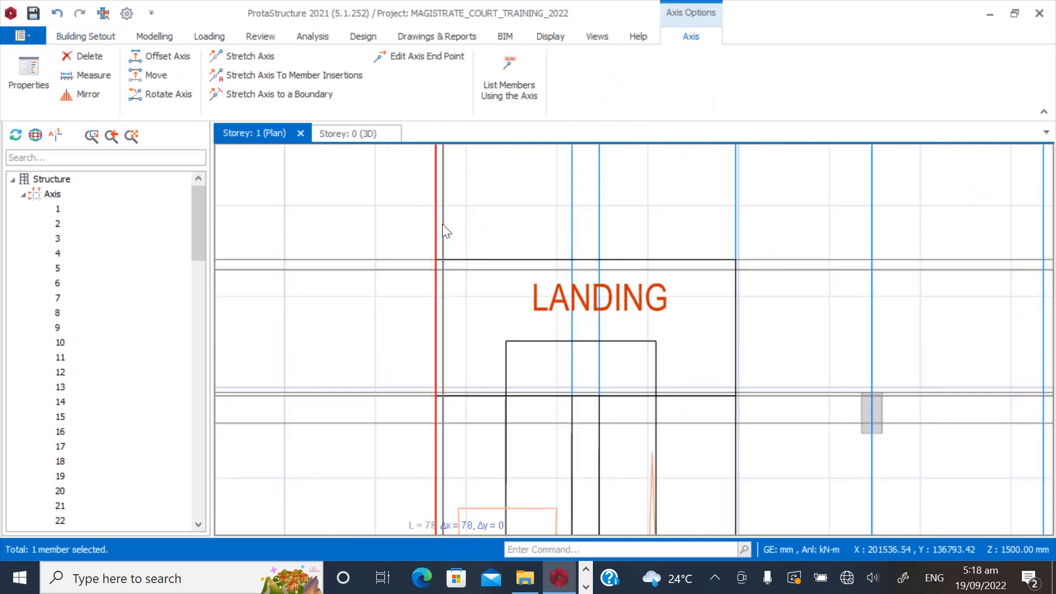
pyautogui.press('Tab')
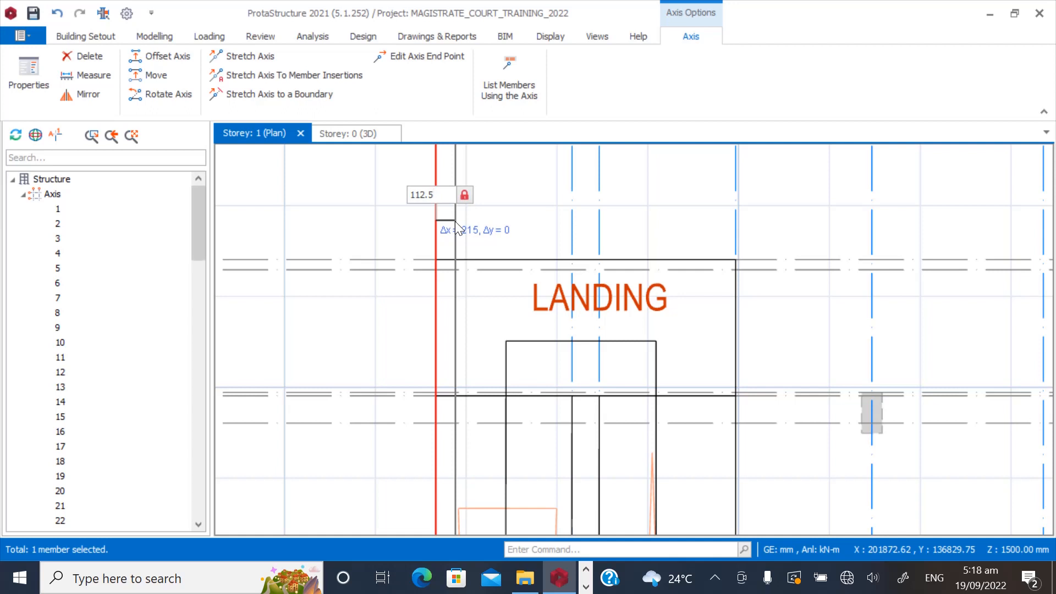
pyautogui.press('Return')
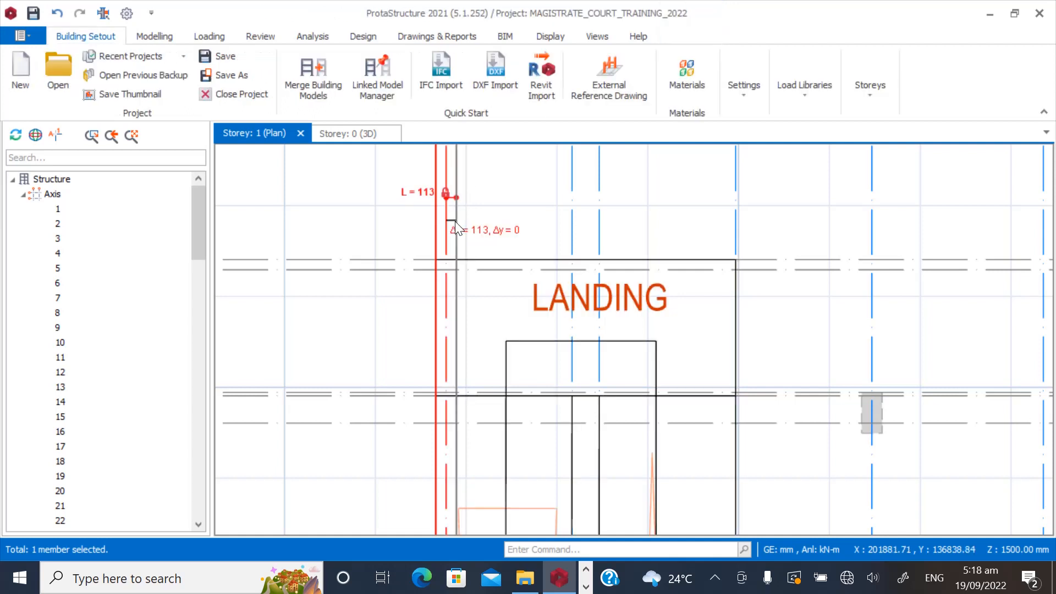
pyautogui.press('Escape')
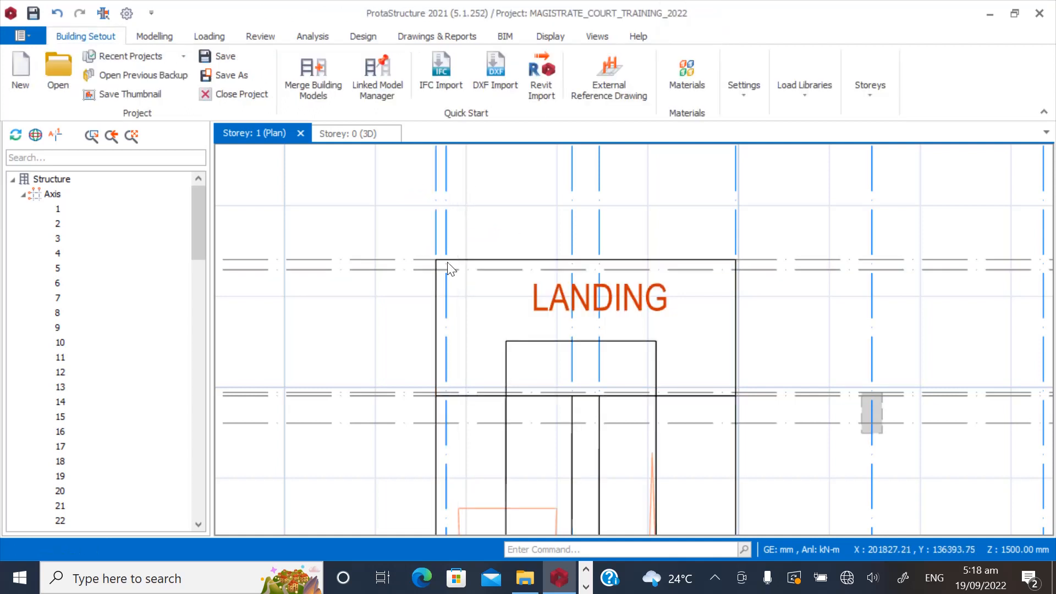
# Try to offset the horizontal axis on the landing's top edge by -112.5 mm into the landing.
pyautogui.scroll(2, 437, 283)
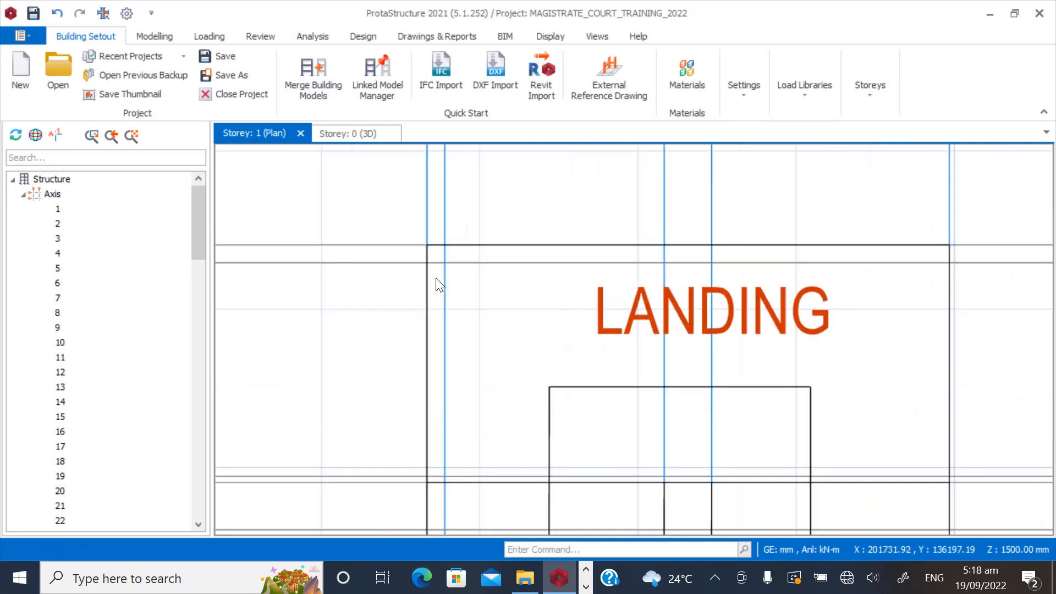
pyautogui.rightClick(399, 243)
pyautogui.click(436, 320)
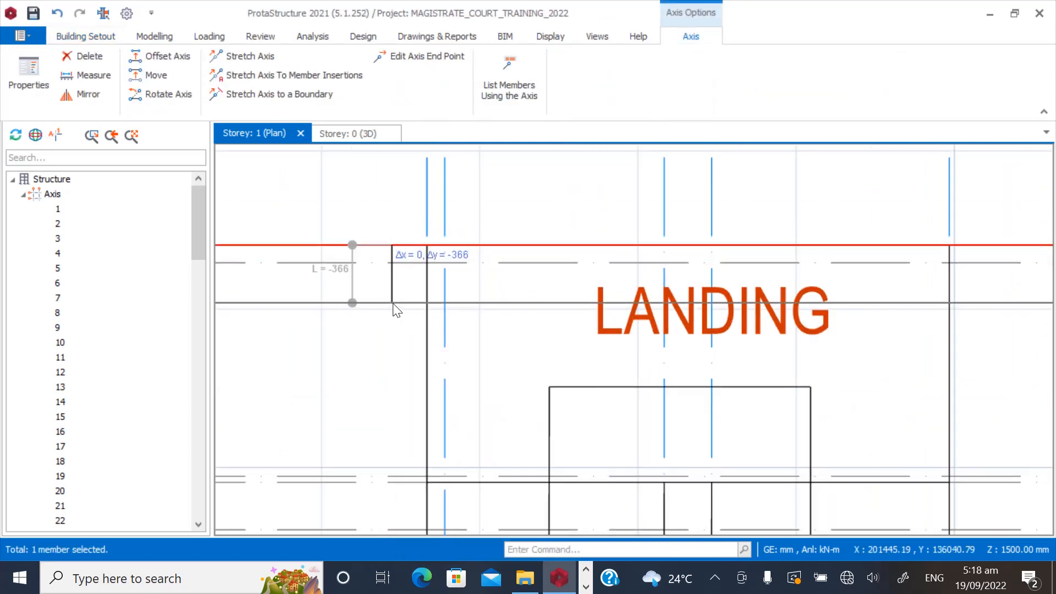
pyautogui.press('Tab')
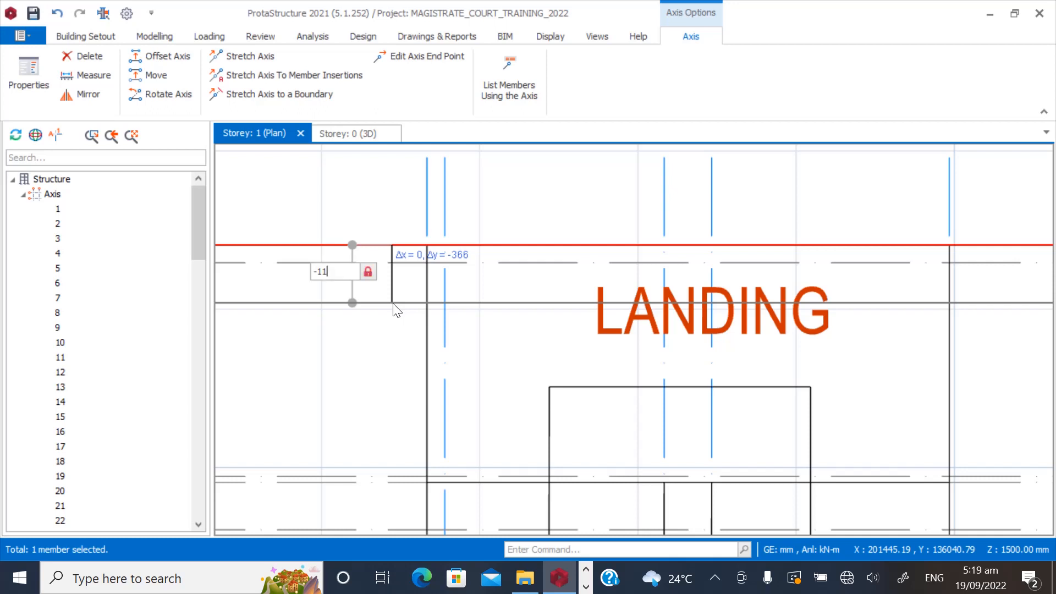
pyautogui.press('Return')
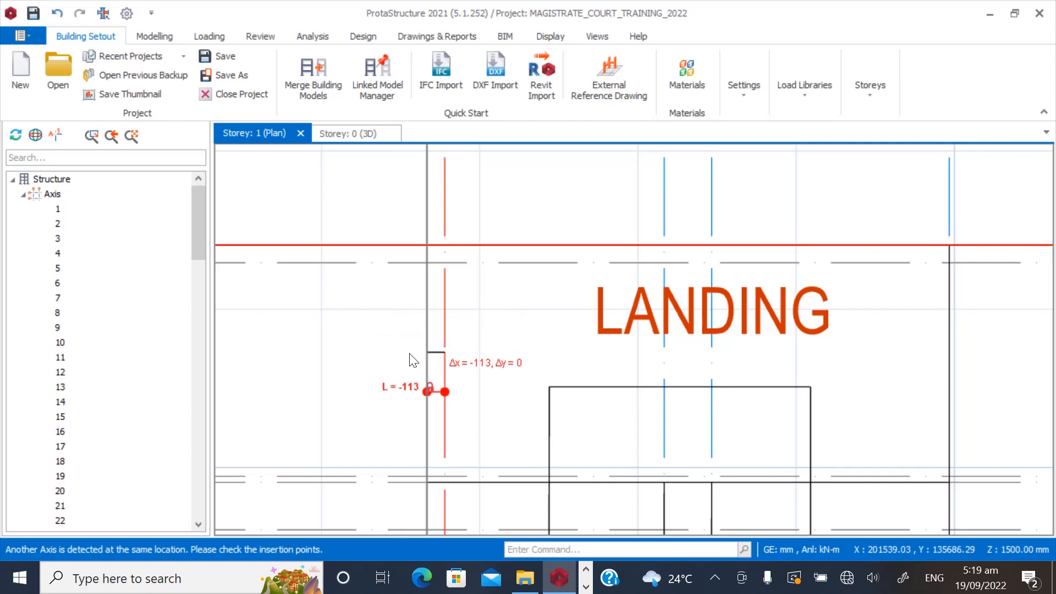
pyautogui.click(347, 331)
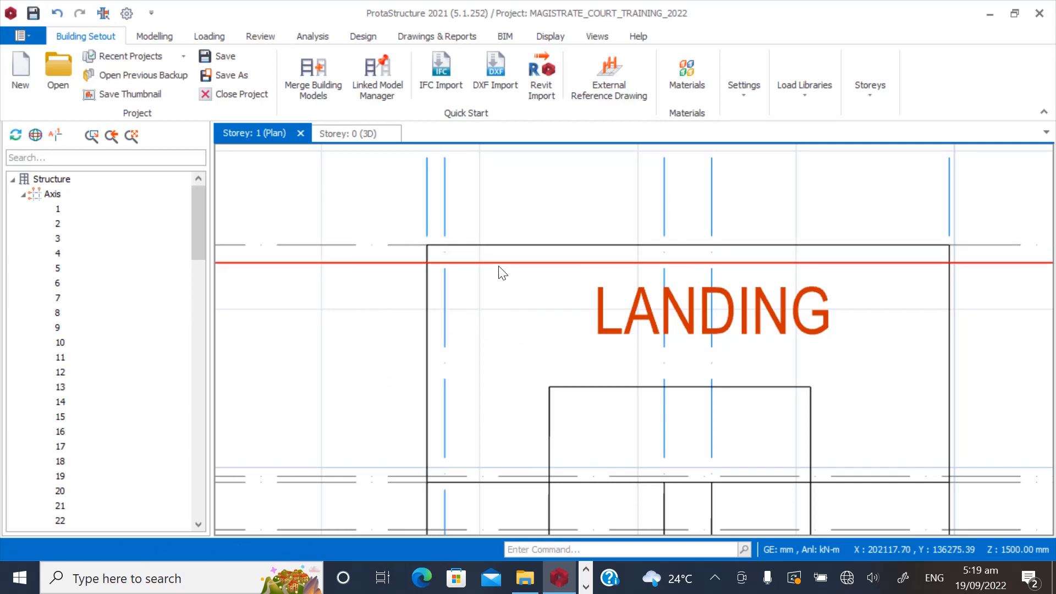
# Measure the spacing between the two horizontal axes at the landing's top-left corner.
pyautogui.scroll(-2, 337, 266)
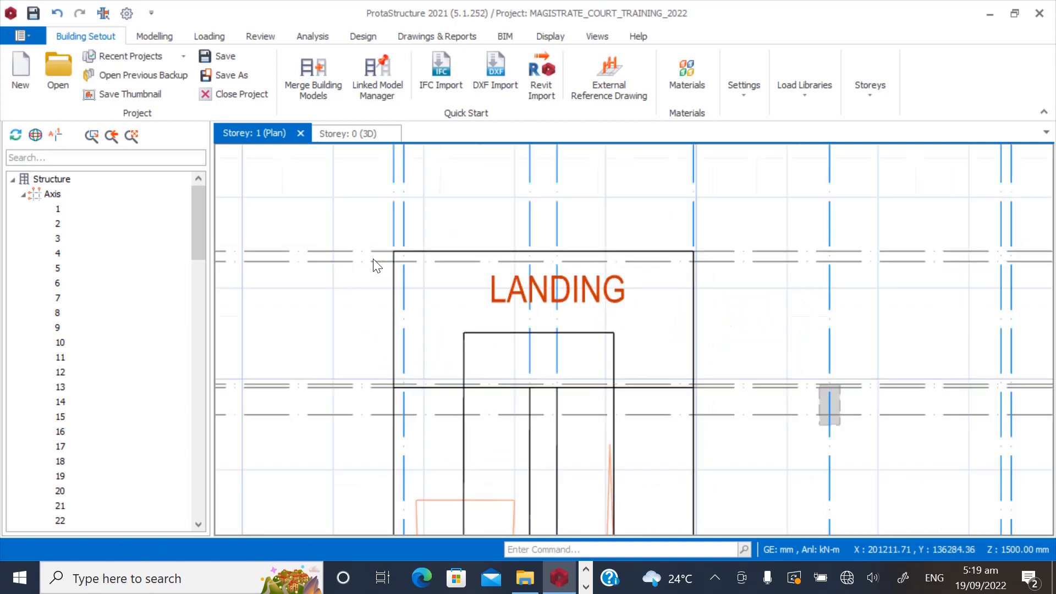
pyautogui.scroll(5, 337, 277)
pyautogui.rightClick(360, 203)
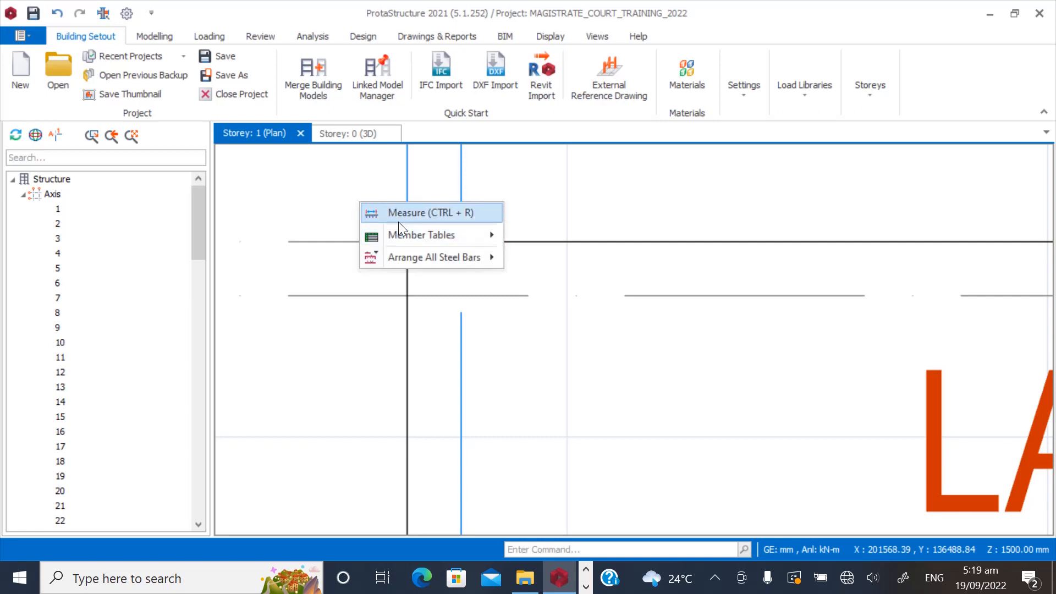
pyautogui.click(394, 213)
pyautogui.click(405, 295)
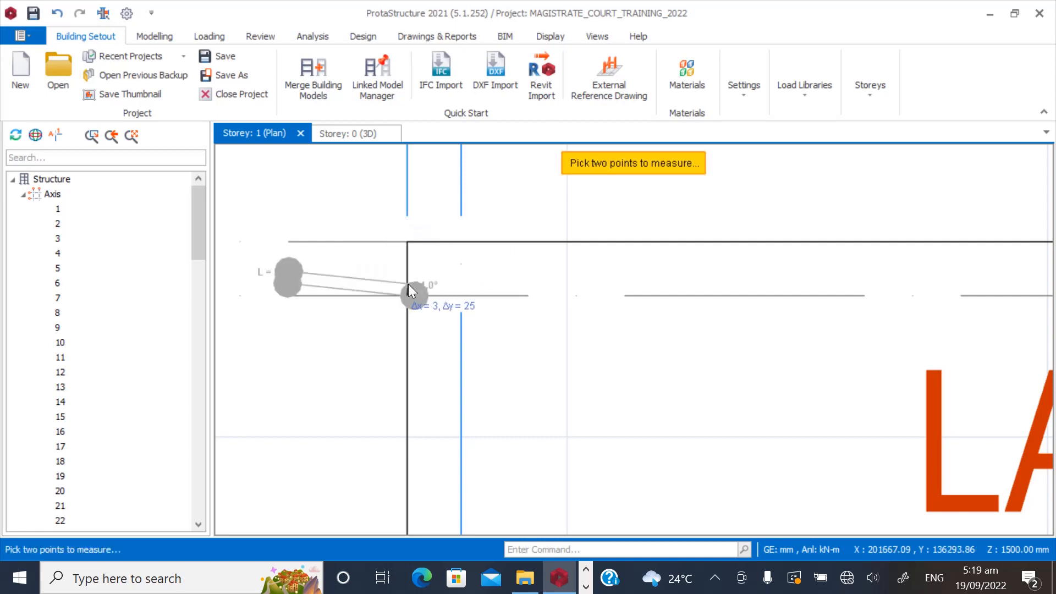
pyautogui.click(407, 241)
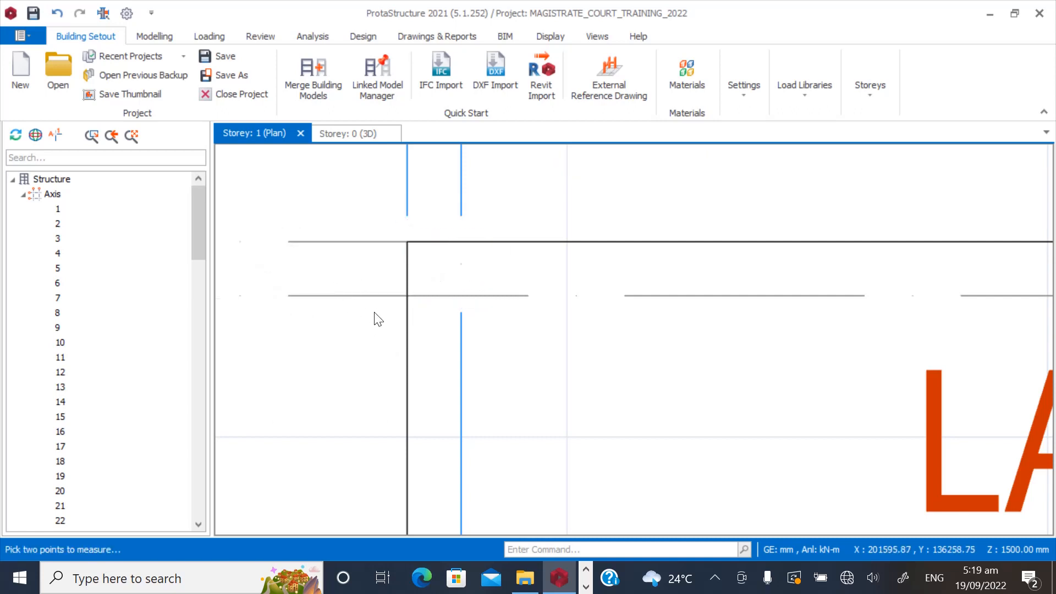
pyautogui.scroll(-2, 377, 318)
pyautogui.click(489, 304)
pyautogui.scroll(-2, 382, 289)
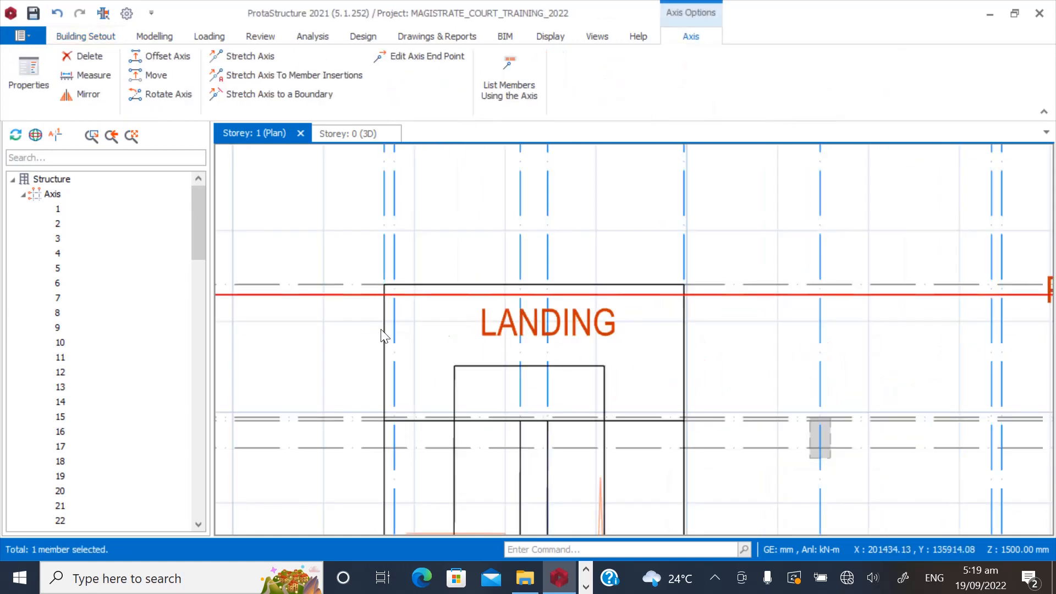
pyautogui.press('Escape')
# Offset the axis on the ramp's right edge by -112.5 mm, inward toward the landing's centre.
pyautogui.scroll(-2, 438, 250)
pyautogui.scroll(3, 539, 215)
pyautogui.click(501, 182)
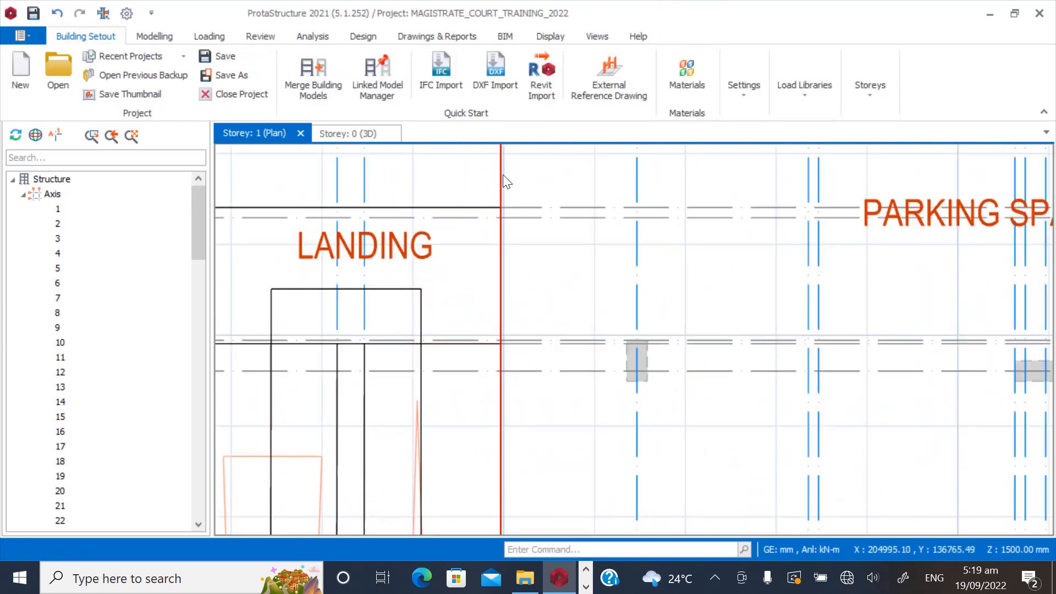
pyautogui.rightClick(503, 175)
pyautogui.click(546, 270)
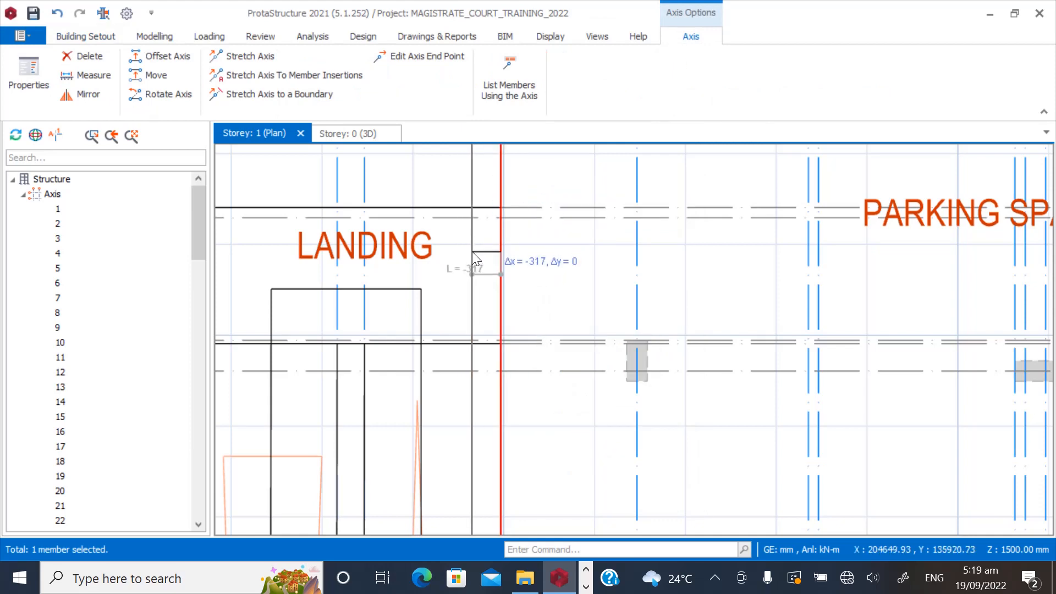
pyautogui.press('Tab')
pyautogui.write('-112.')
pyautogui.press('Return')
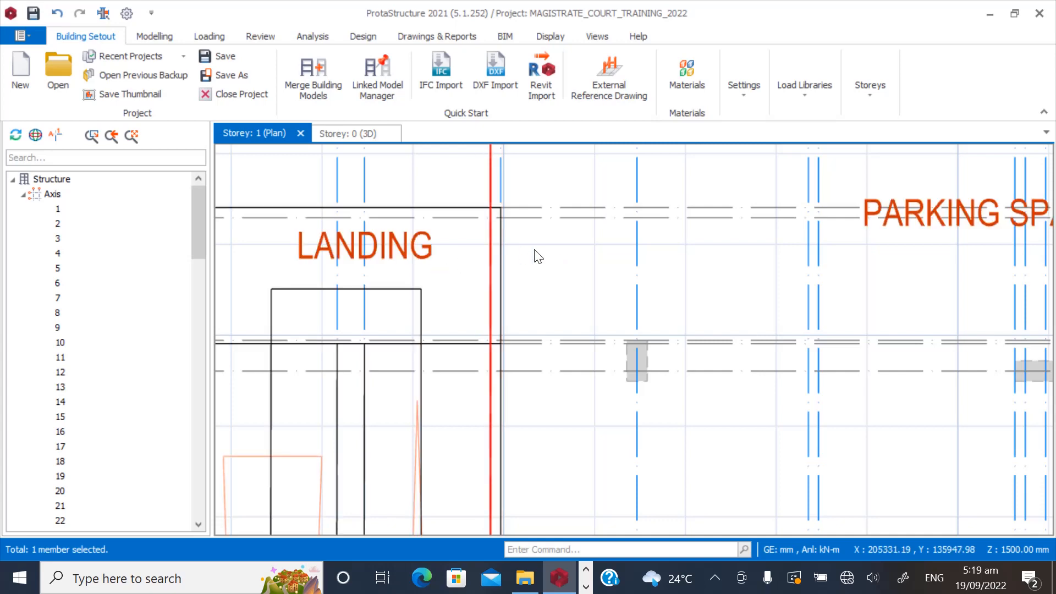
# Offset the horizontal axis on the landing's lower edge by 112.5 mm upward into the landing.
pyautogui.scroll(-2, 530, 210)
pyautogui.scroll(3, 413, 265)
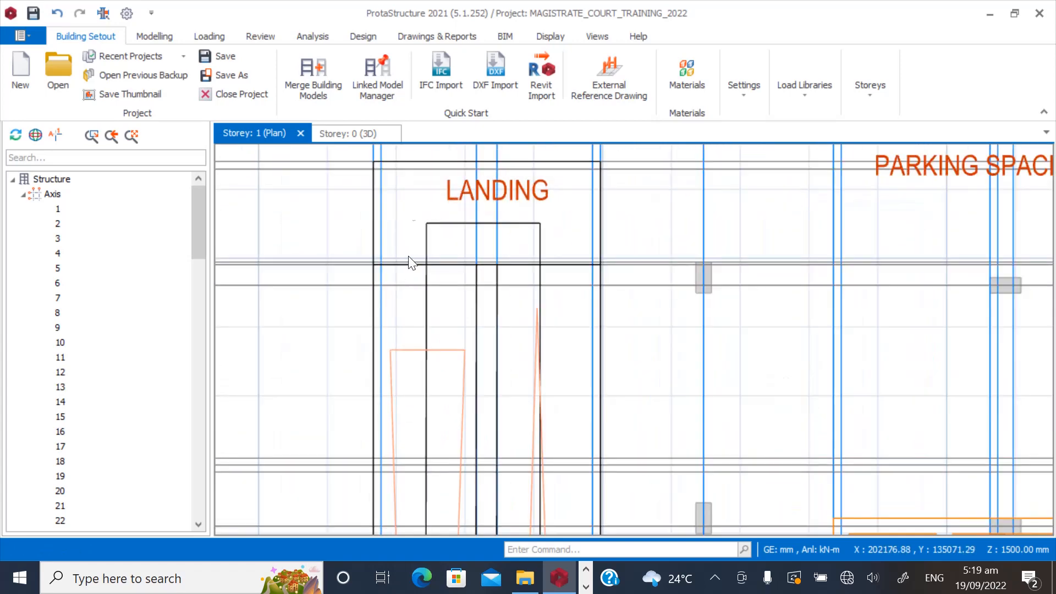
pyautogui.scroll(3, 303, 337)
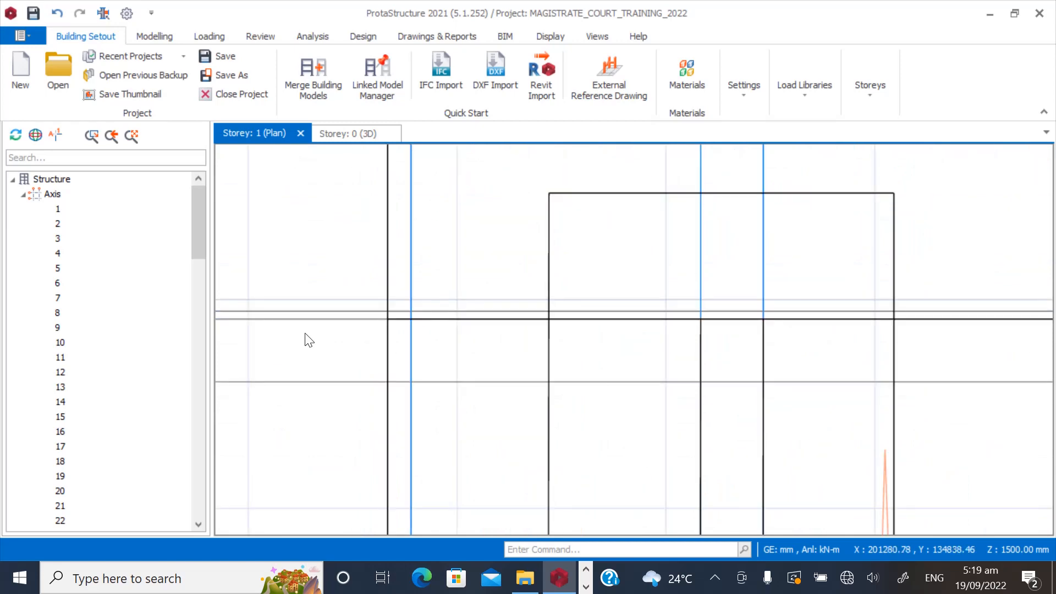
pyautogui.click(269, 327)
pyautogui.rightClick(267, 324)
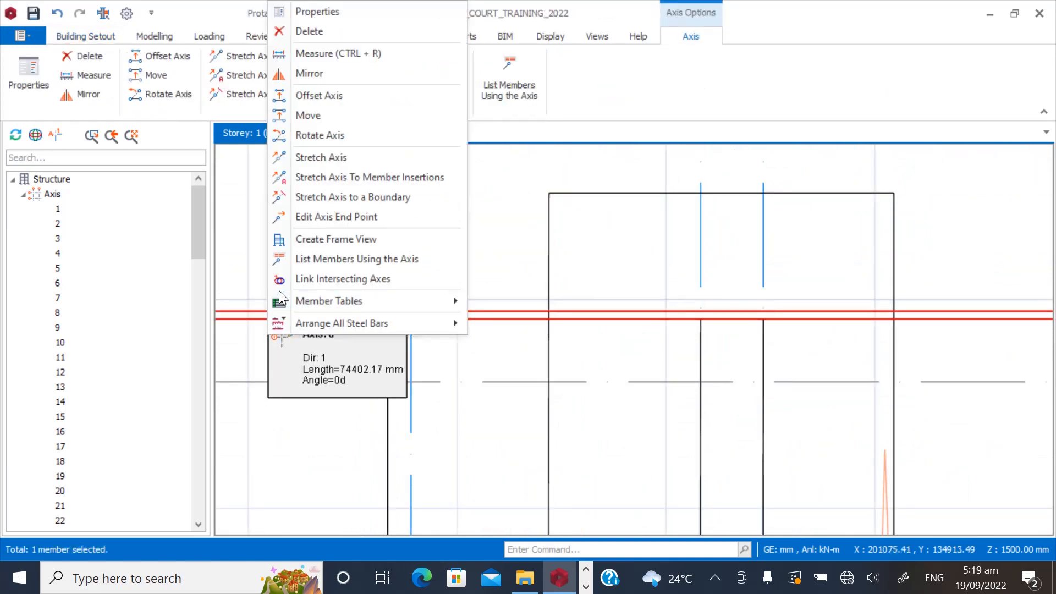
pyautogui.click(309, 96)
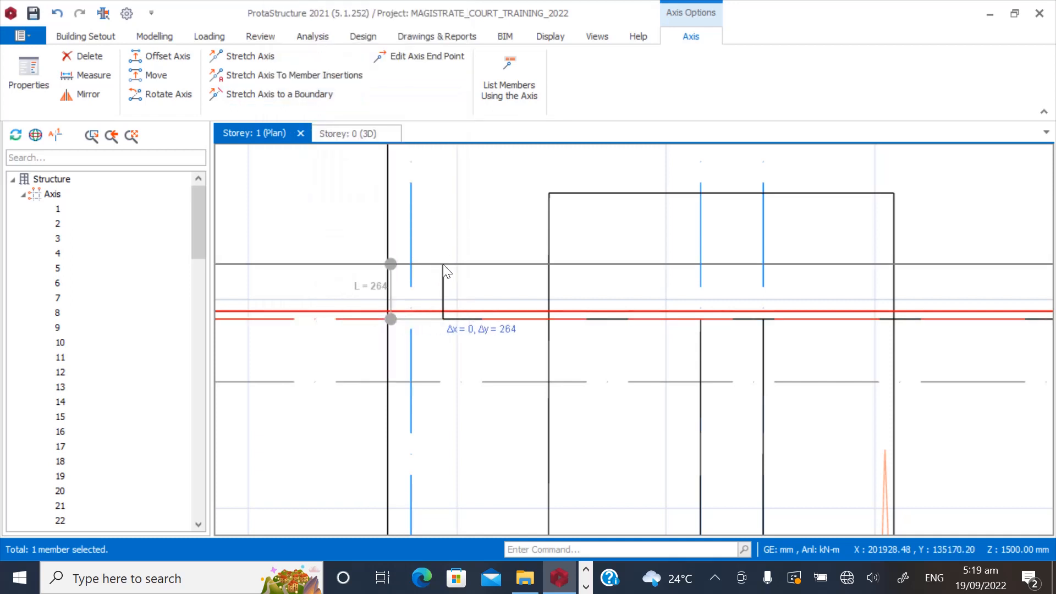
pyautogui.press('Tab')
pyautogui.write('112.5')
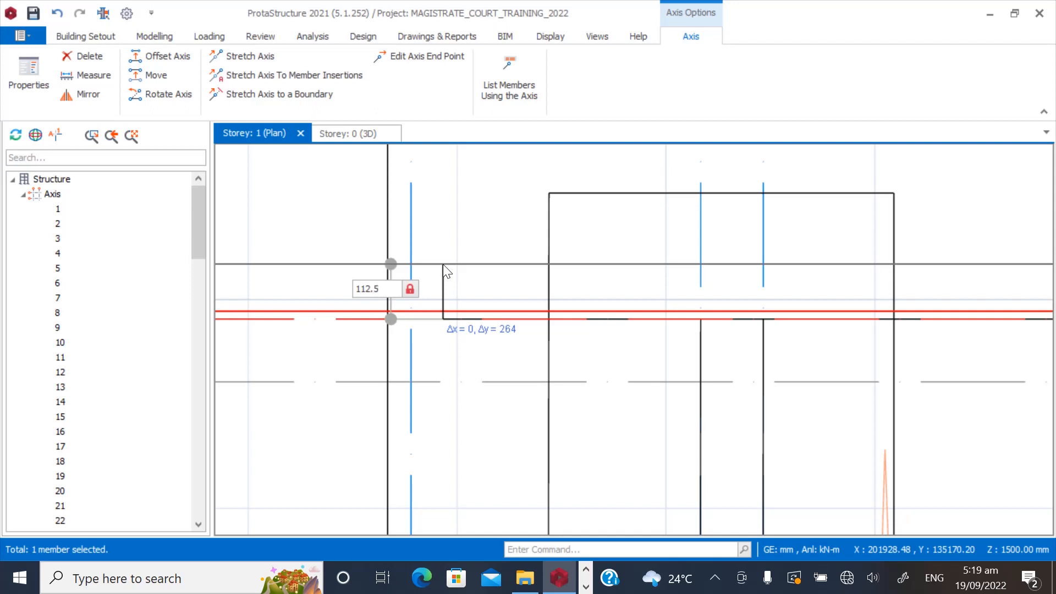
pyautogui.press('Return')
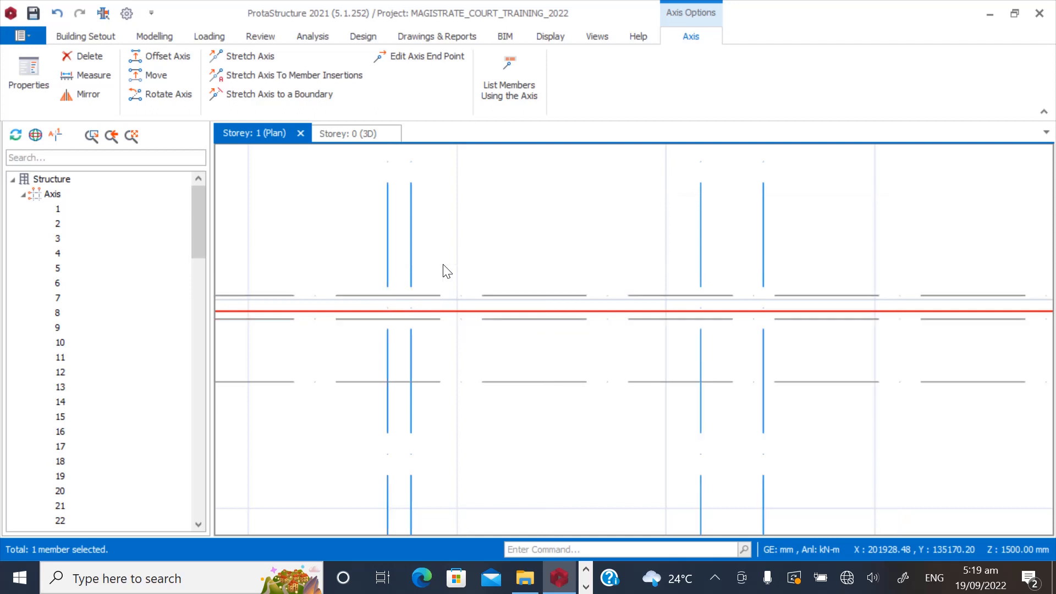
pyautogui.press('Escape')
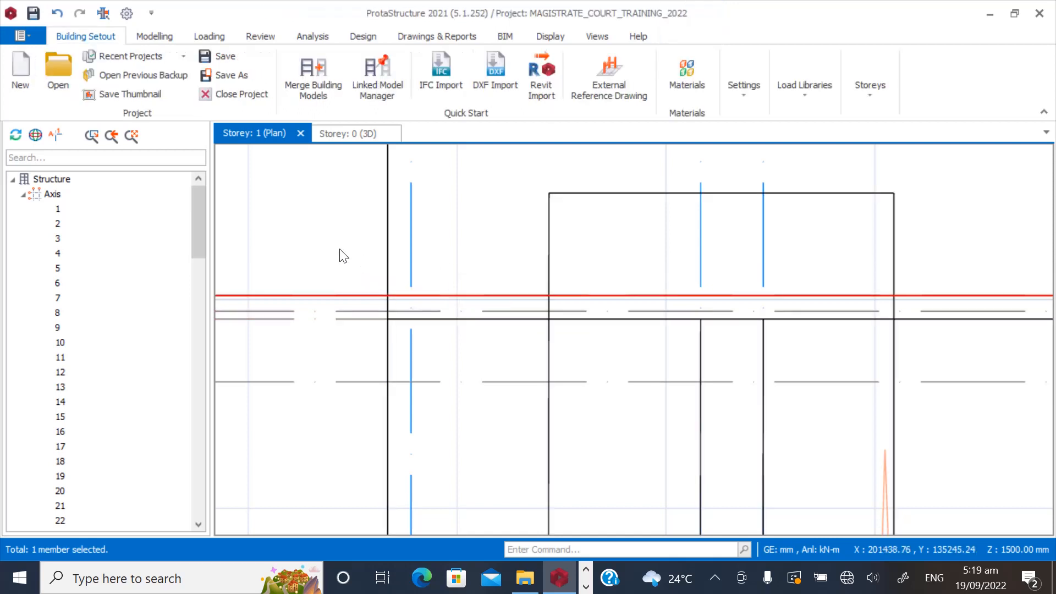
pyautogui.press('Escape')
# Offset the axis on the left central line by -112.5 mm toward the ramp's left edge.
pyautogui.scroll(-2, 388, 274)
pyautogui.scroll(-2, 391, 302)
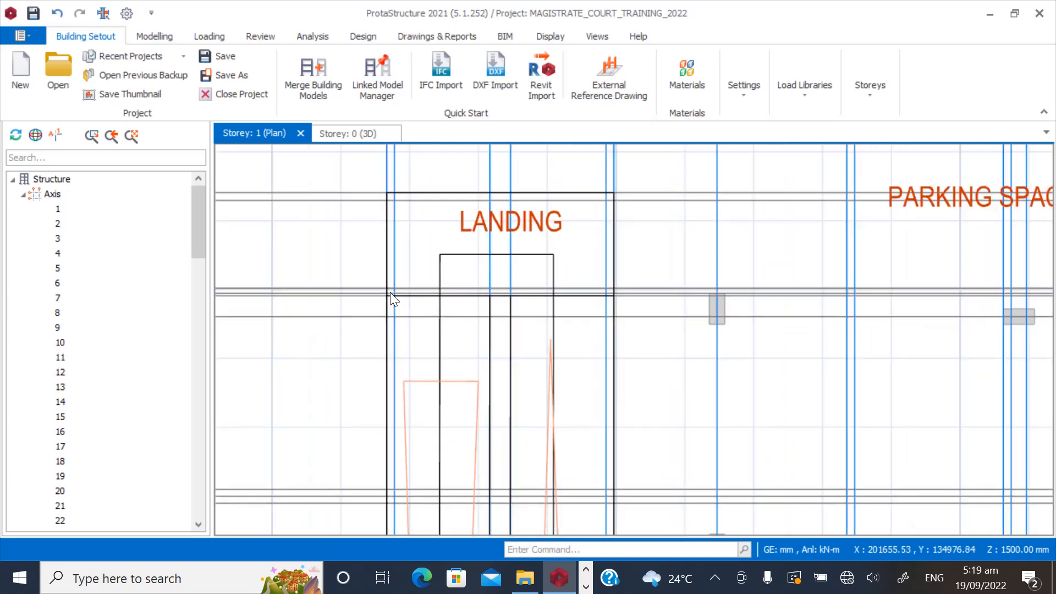
pyautogui.scroll(2, 431, 393)
pyautogui.scroll(-2, 462, 312)
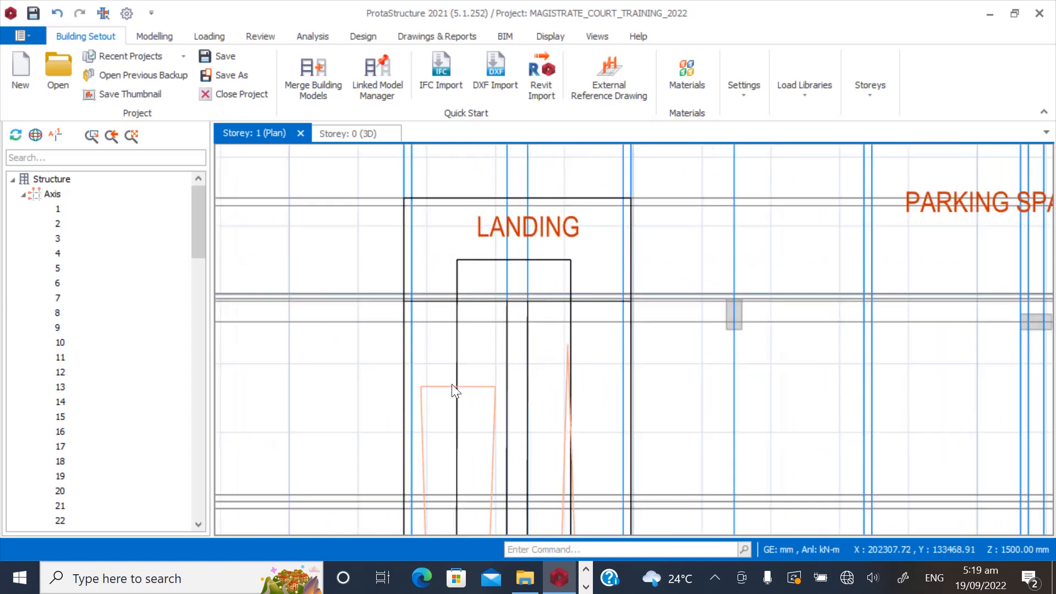
pyautogui.scroll(-1, 444, 287)
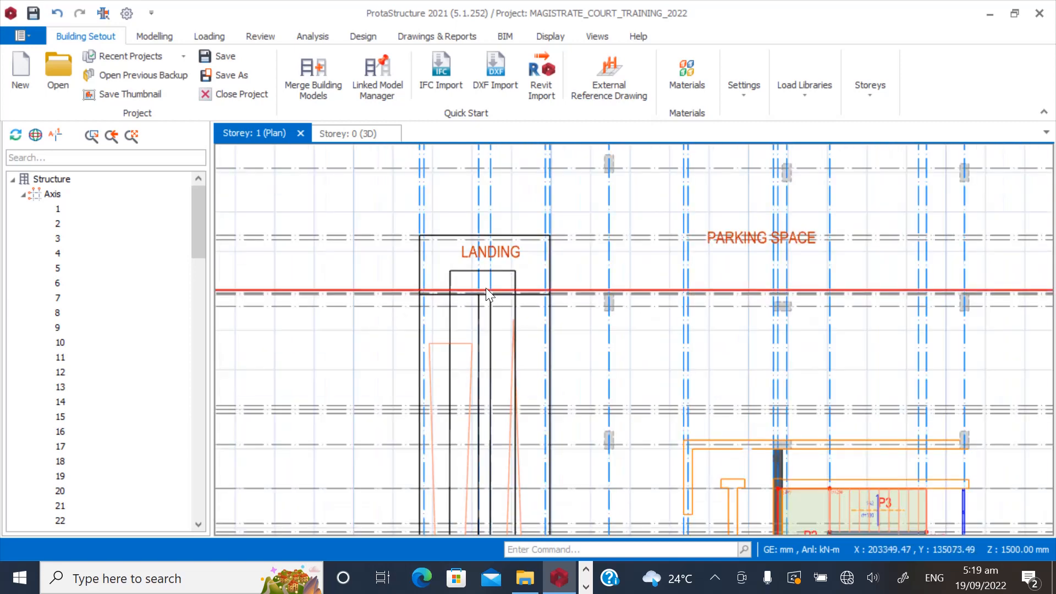
pyautogui.scroll(2, 448, 282)
pyautogui.click(480, 201)
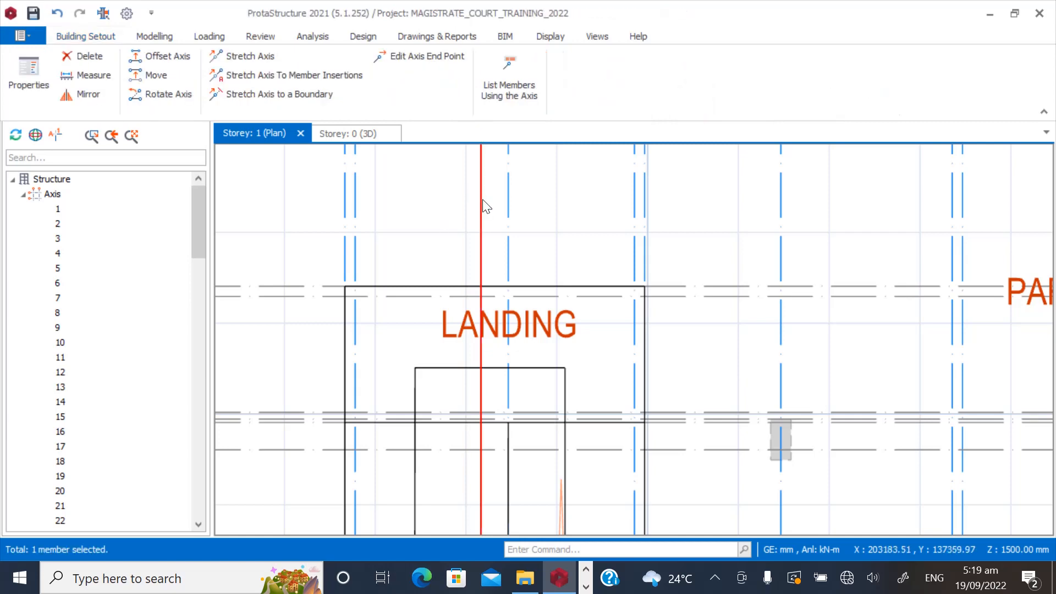
pyautogui.rightClick(481, 201)
pyautogui.click(522, 302)
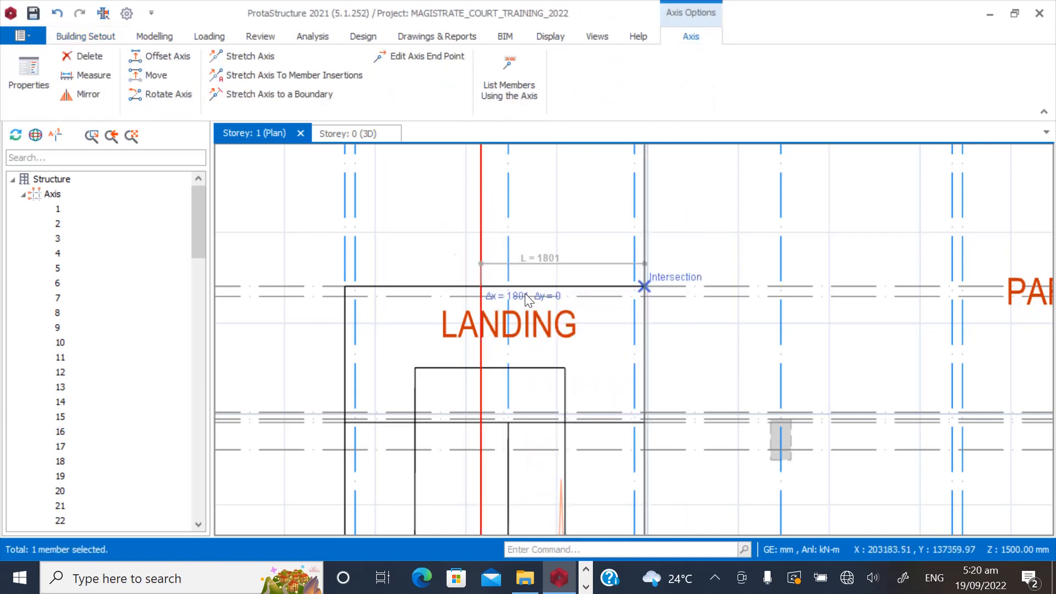
pyautogui.press('Tab')
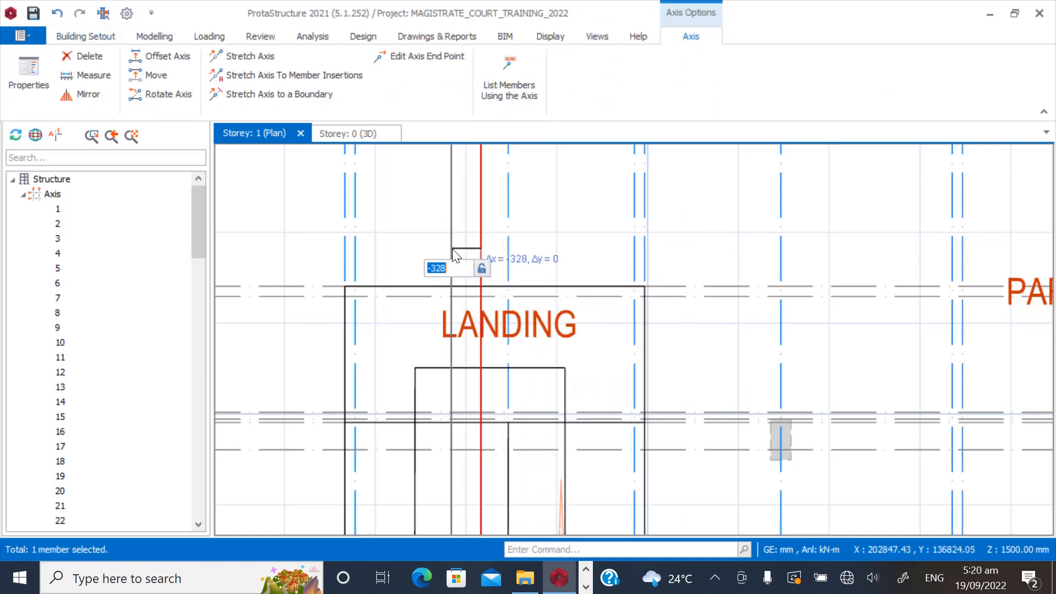
pyautogui.write('-112.')
pyautogui.press('Return')
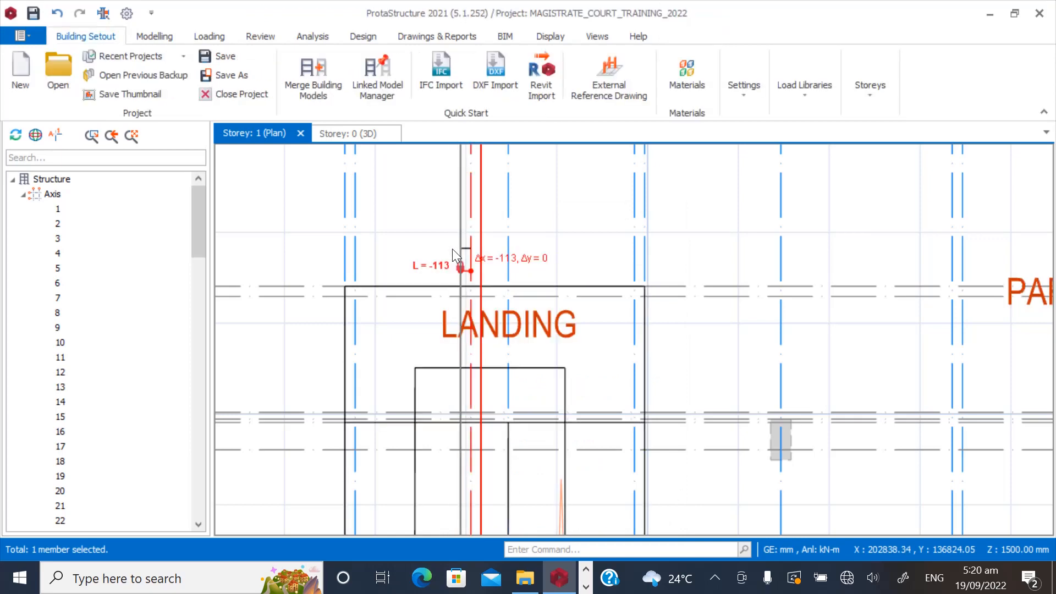
pyautogui.press('Escape')
pyautogui.press('Escape')
# Offset the axis on the right central line by 112.5 mm toward the ramp's right edge.
pyautogui.scroll(-3, 367, 186)
pyautogui.scroll(3, 388, 312)
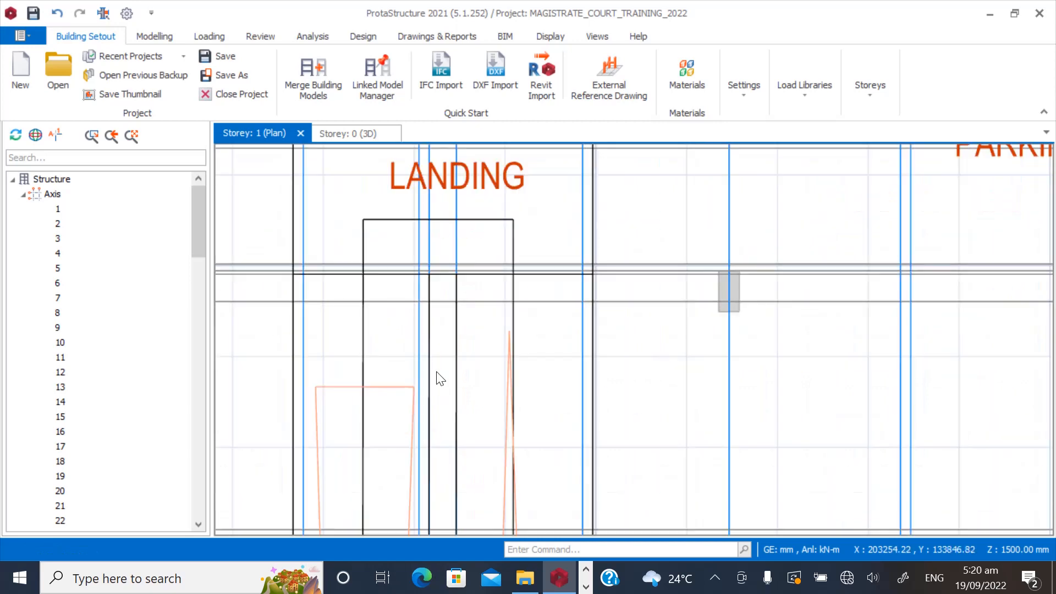
pyautogui.scroll(-1, 435, 271)
pyautogui.scroll(1, 464, 210)
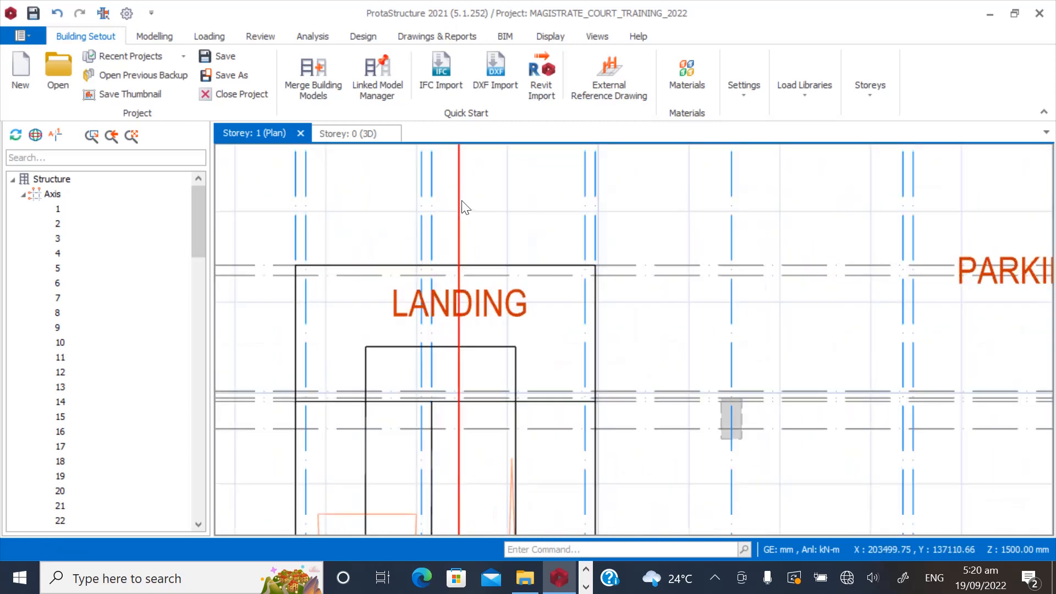
pyautogui.rightClick(461, 202)
pyautogui.click(502, 295)
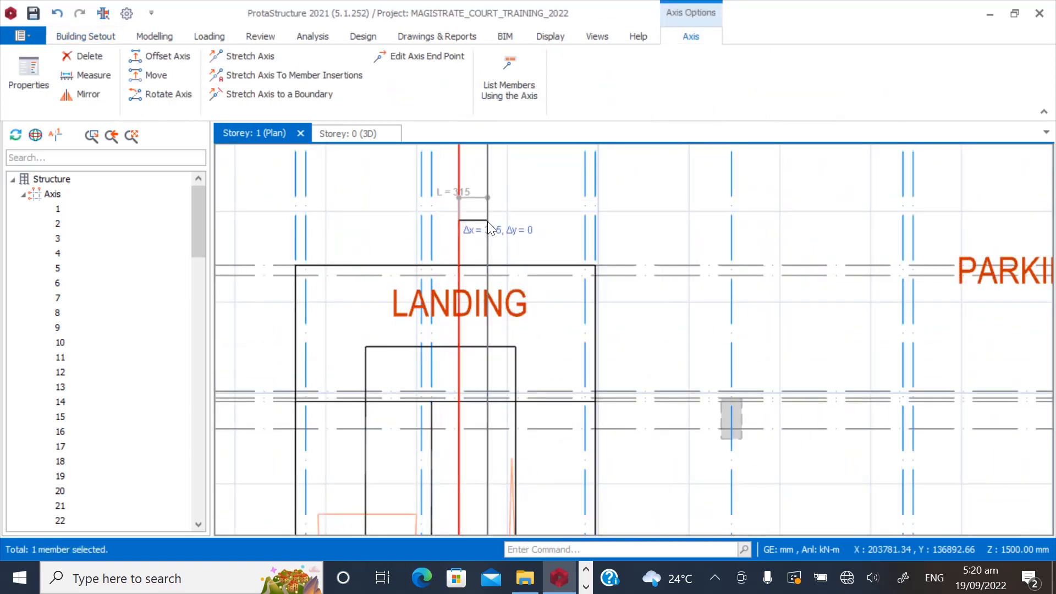
pyautogui.press('Tab')
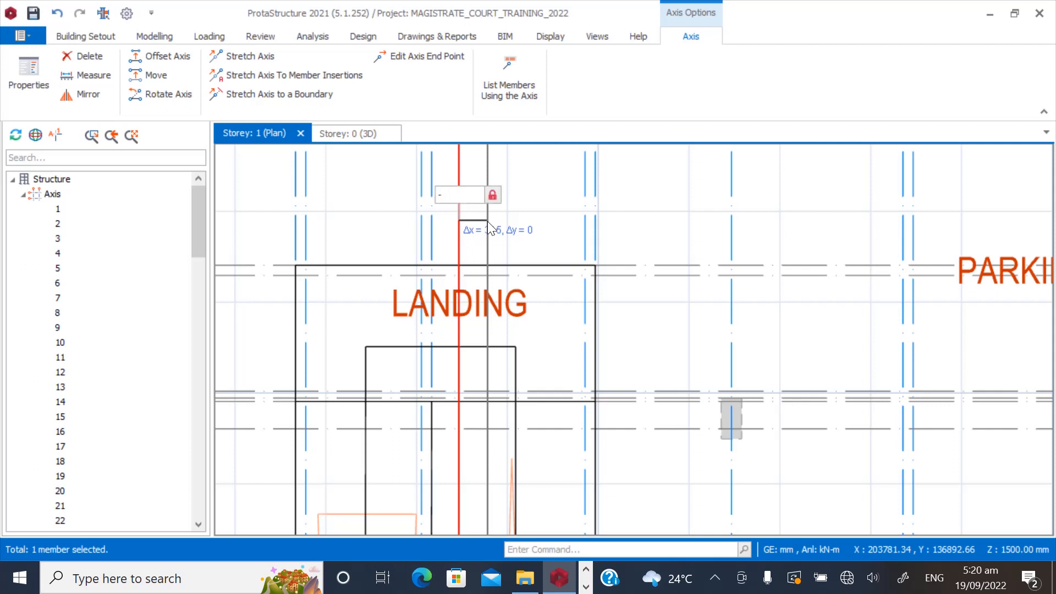
pyautogui.write('112.5')
pyautogui.press('Return')
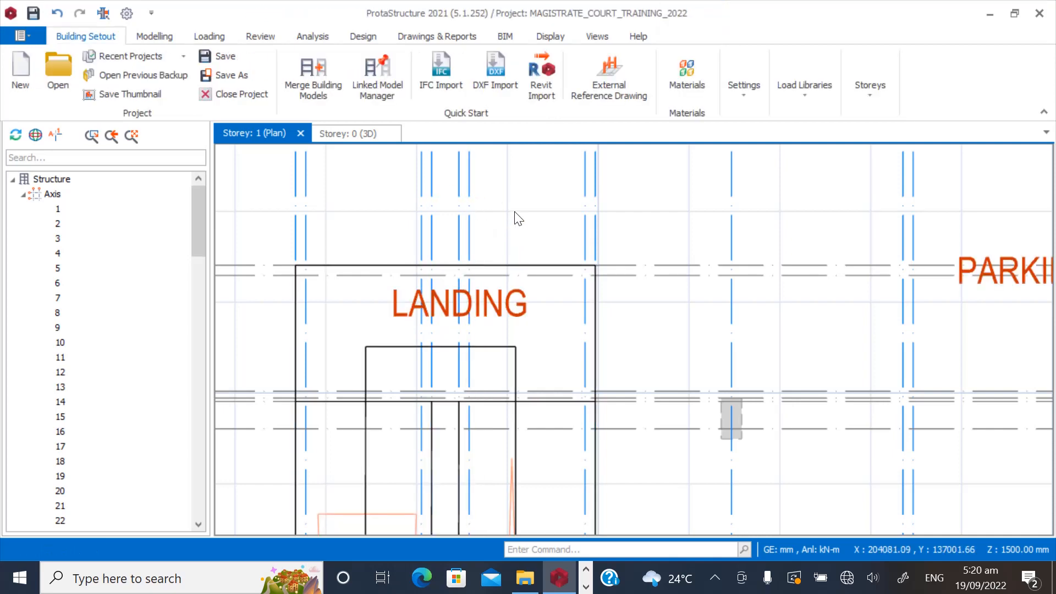
# Examine the axes around the landing and along the upper part of the ramp.
pyautogui.scroll(-1, 516, 216)
pyautogui.scroll(4, 432, 344)
pyautogui.scroll(-3, 384, 365)
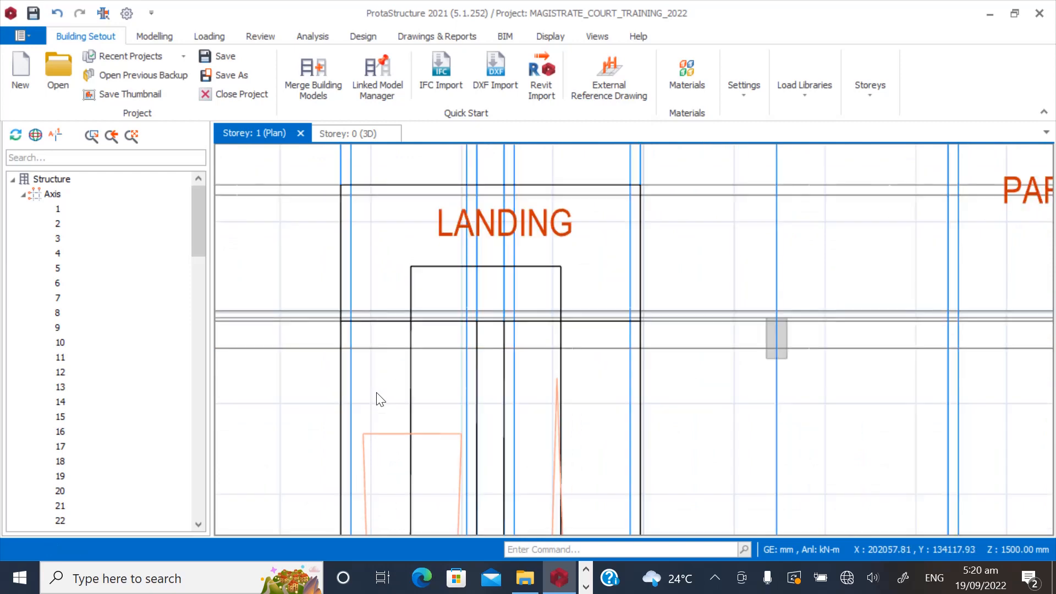
pyautogui.scroll(2, 349, 400)
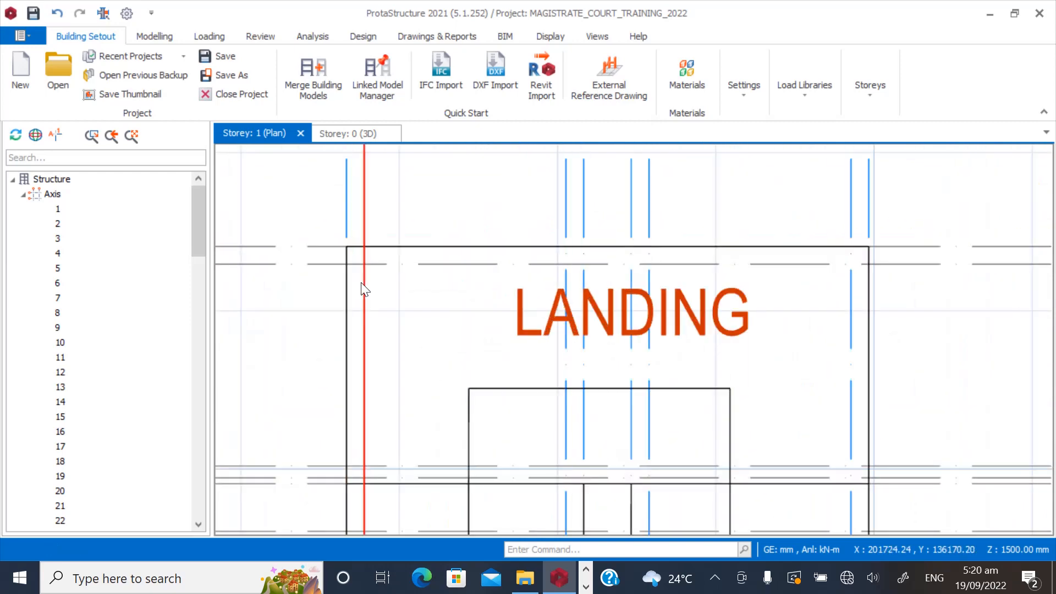
pyautogui.scroll(-3, 367, 275)
pyautogui.scroll(2, 380, 330)
pyautogui.scroll(-1, 428, 276)
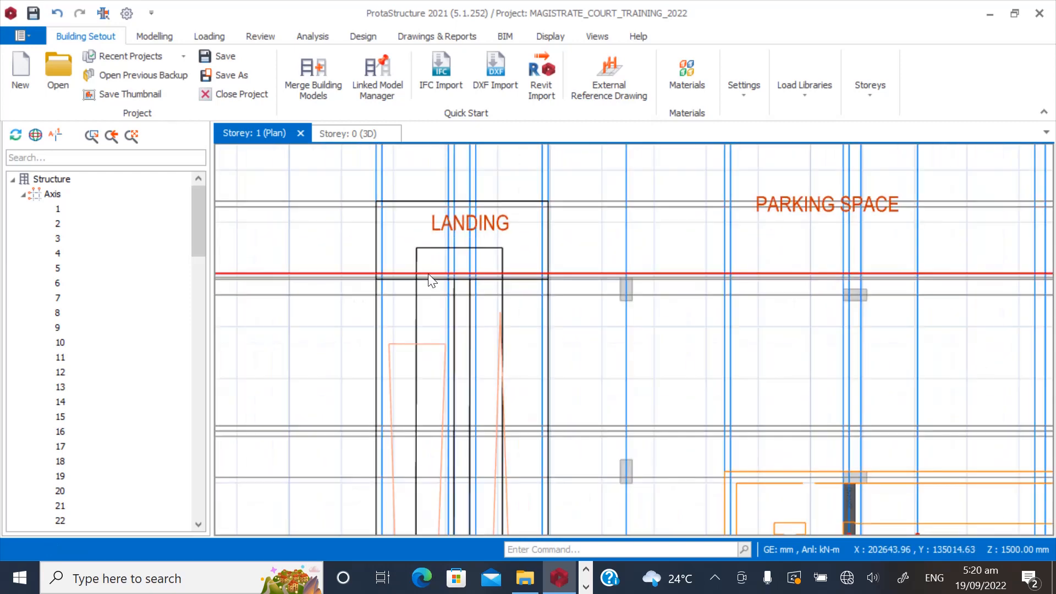
pyautogui.scroll(2, 456, 281)
pyautogui.scroll(-3, 432, 412)
pyautogui.scroll(3, 426, 420)
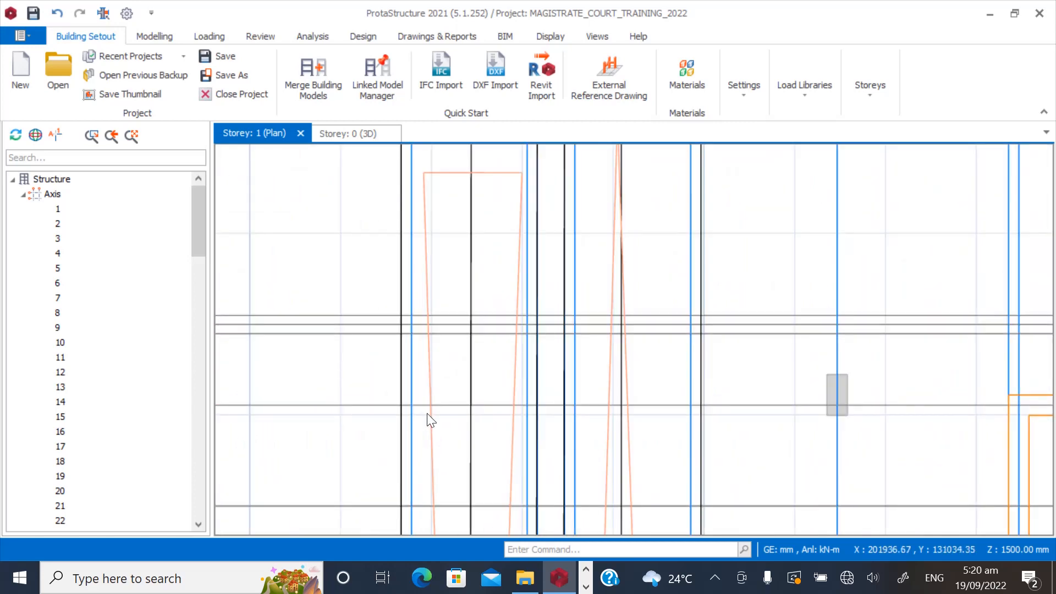
pyautogui.scroll(-2, 418, 429)
# Set the column's b1 to 225 mm and insert columns at the landing's upper-left and upper-right inner axis intersections.
pyautogui.click(153, 35)
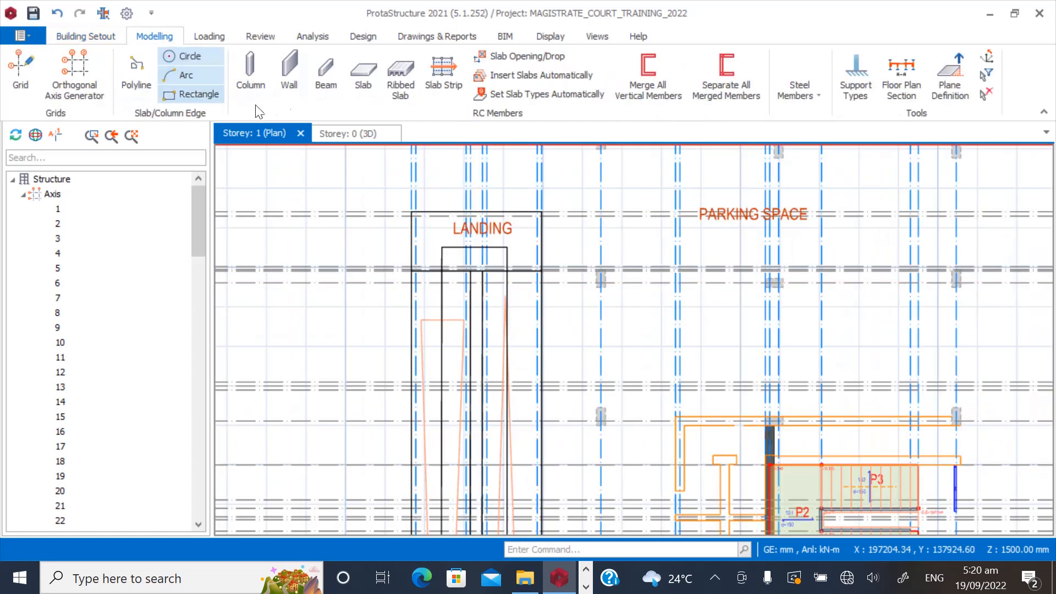
pyautogui.click(252, 70)
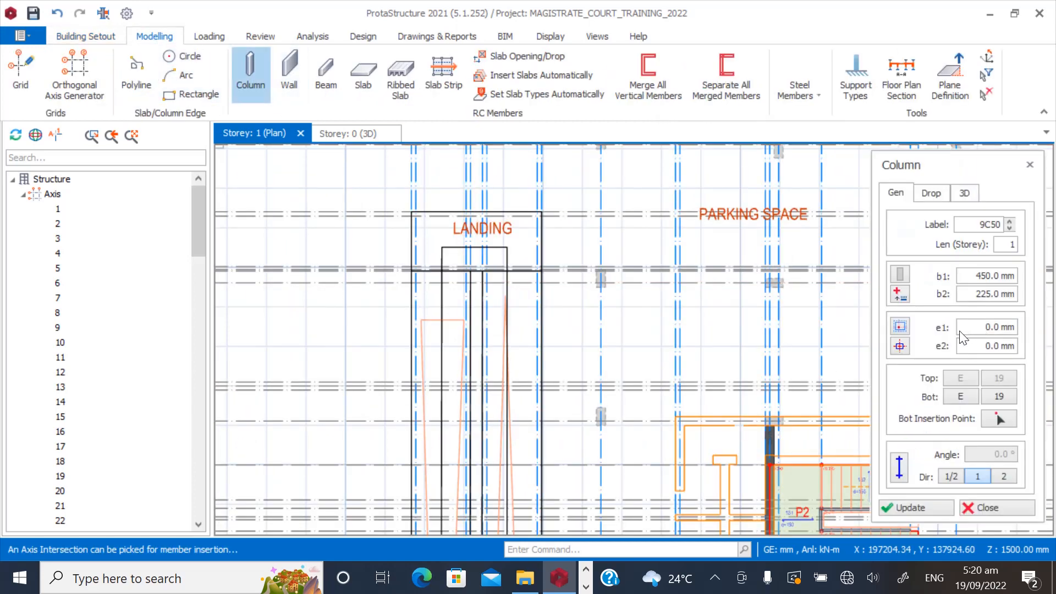
pyautogui.click(975, 278)
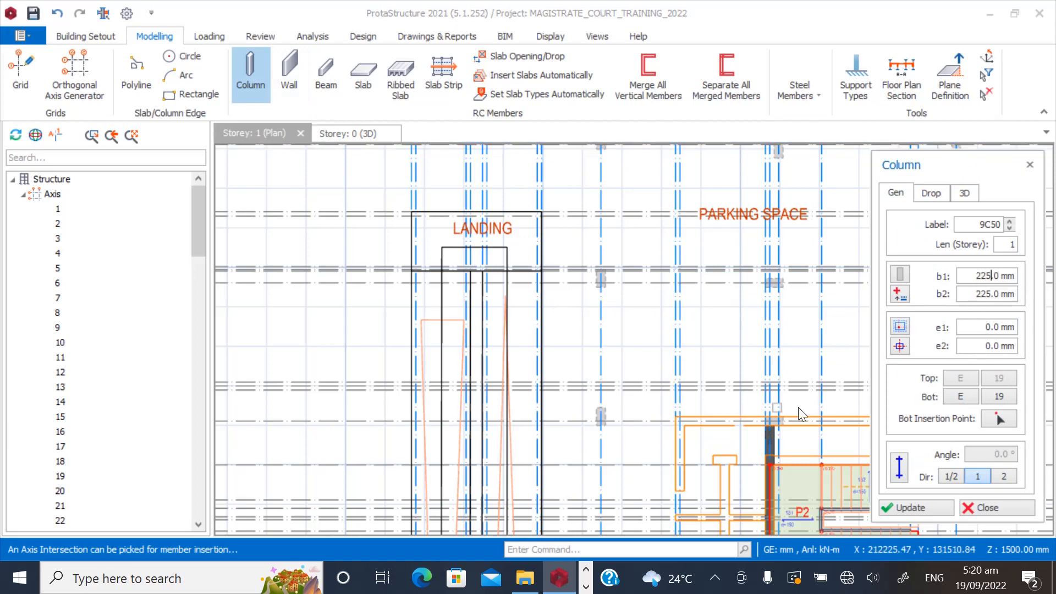
pyautogui.scroll(5, 418, 206)
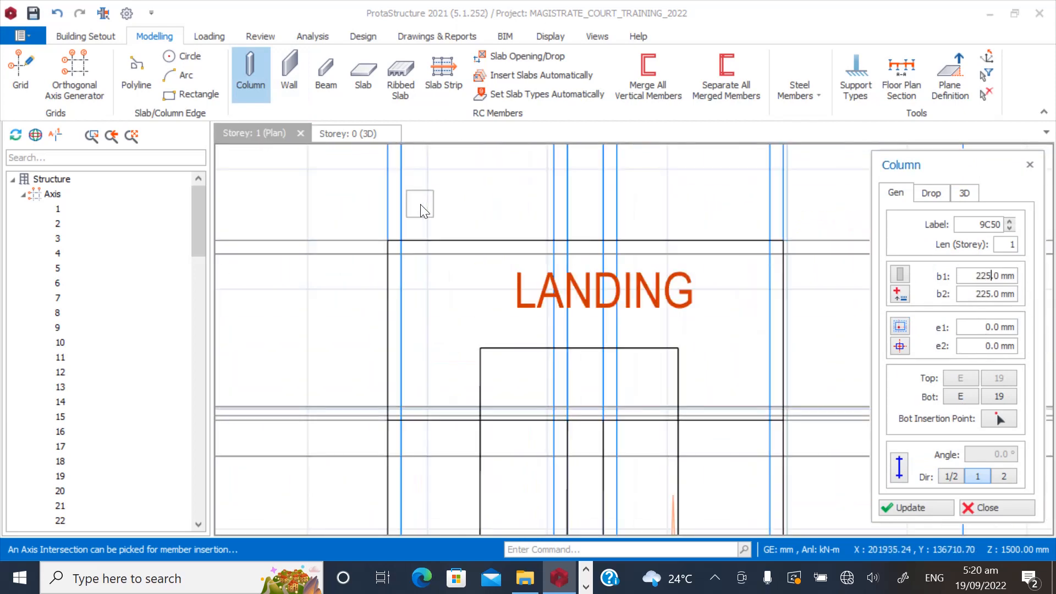
pyautogui.click(380, 263)
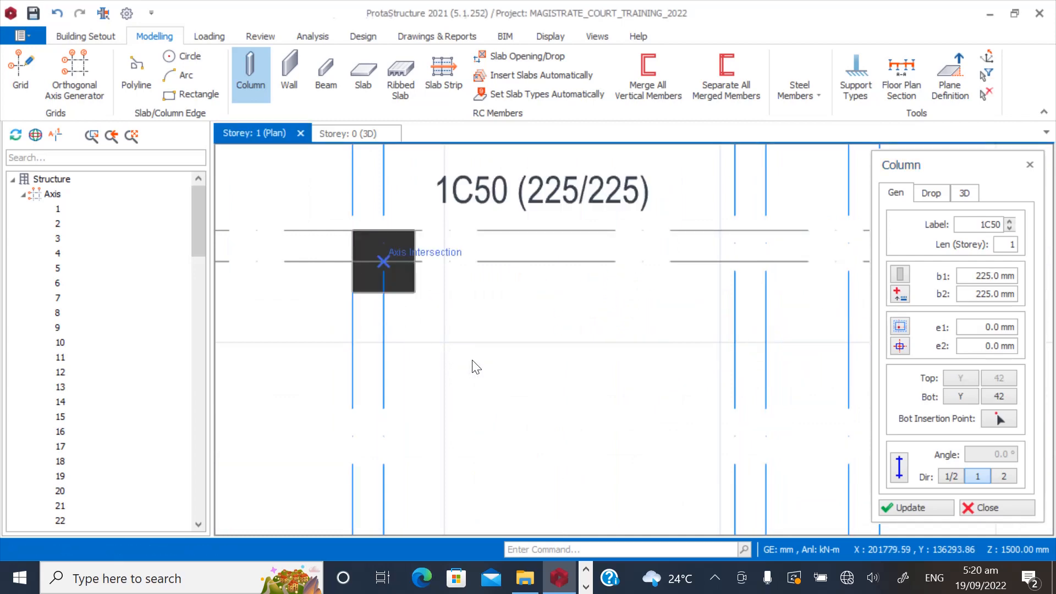
pyautogui.scroll(-4, 308, 321)
pyautogui.scroll(3, 625, 331)
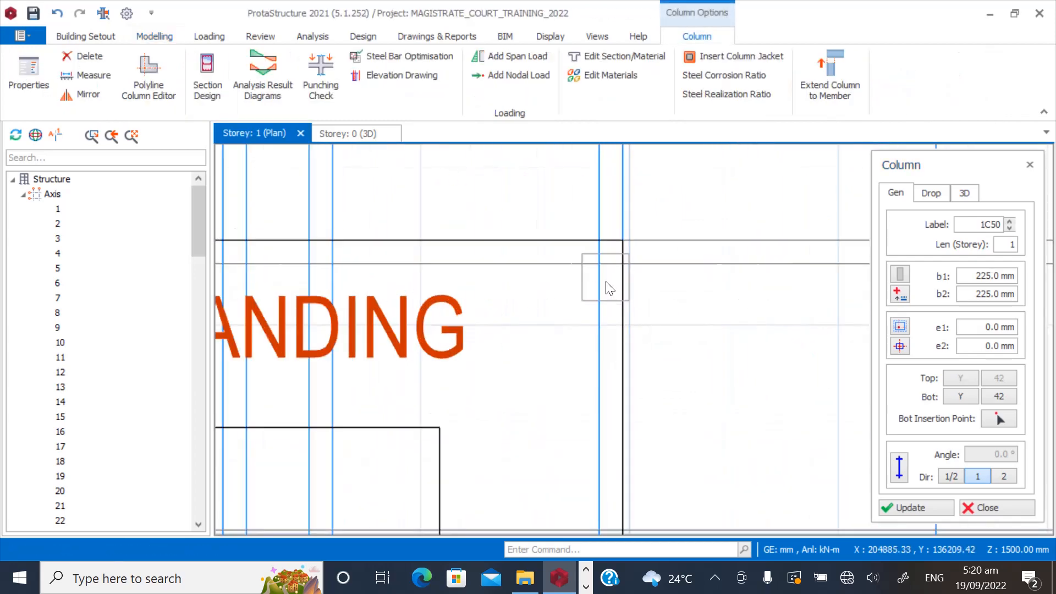
pyautogui.click(600, 264)
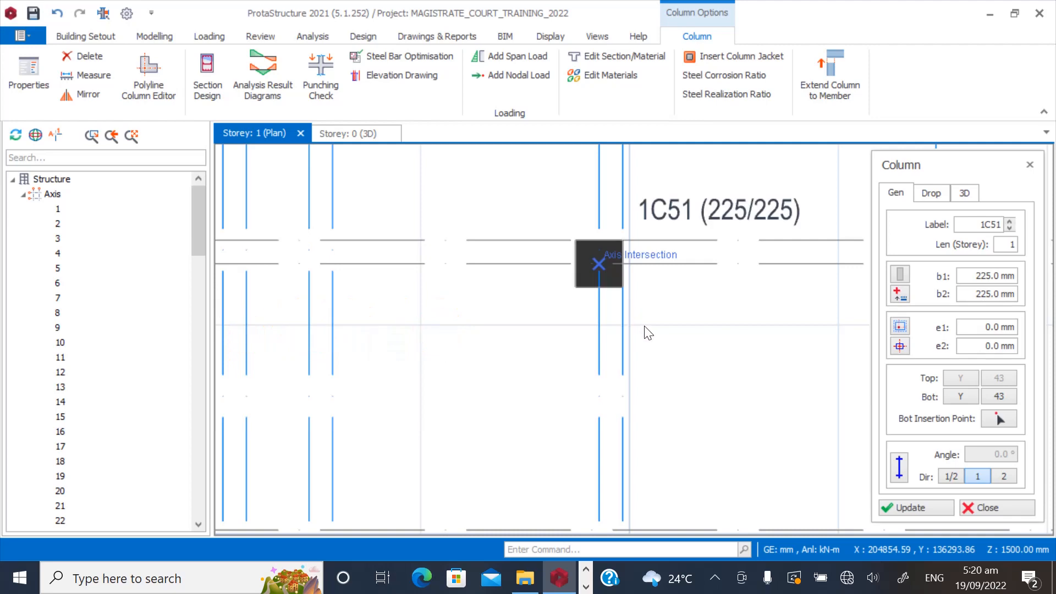
# Insert 225 × 225 mm columns at the landing's lower-left and lower-right inner axis intersections.
pyautogui.scroll(-3, 637, 335)
pyautogui.scroll(4, 369, 396)
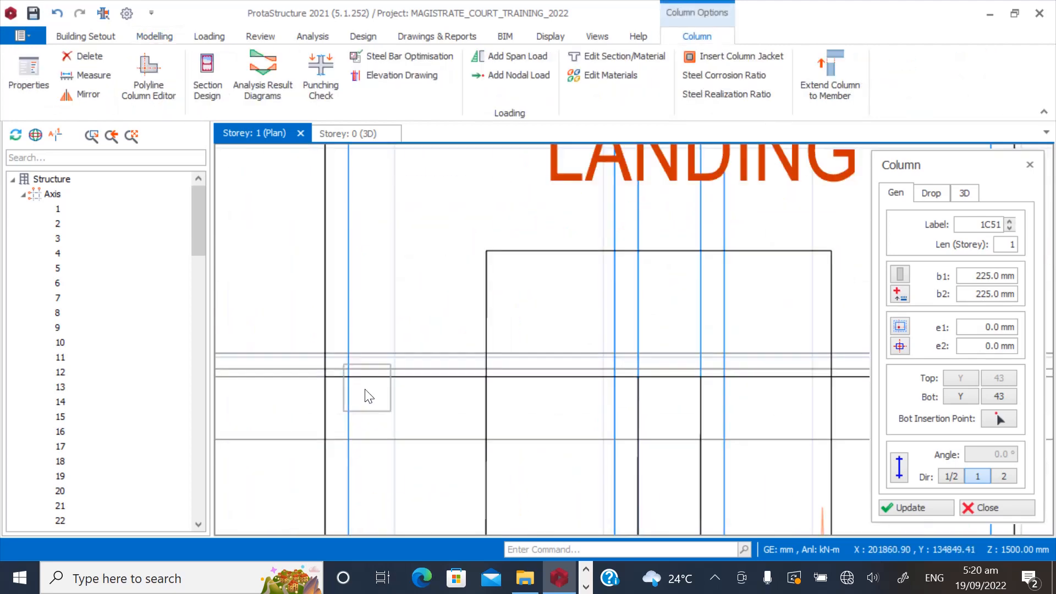
pyautogui.scroll(2, 355, 399)
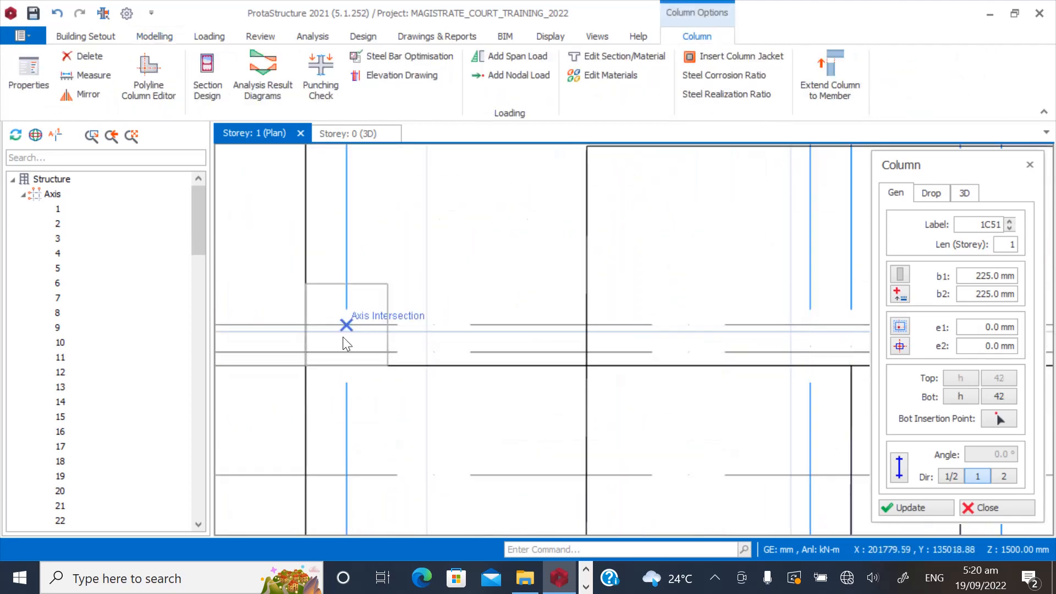
pyautogui.click(343, 335)
pyautogui.scroll(-3, 330, 365)
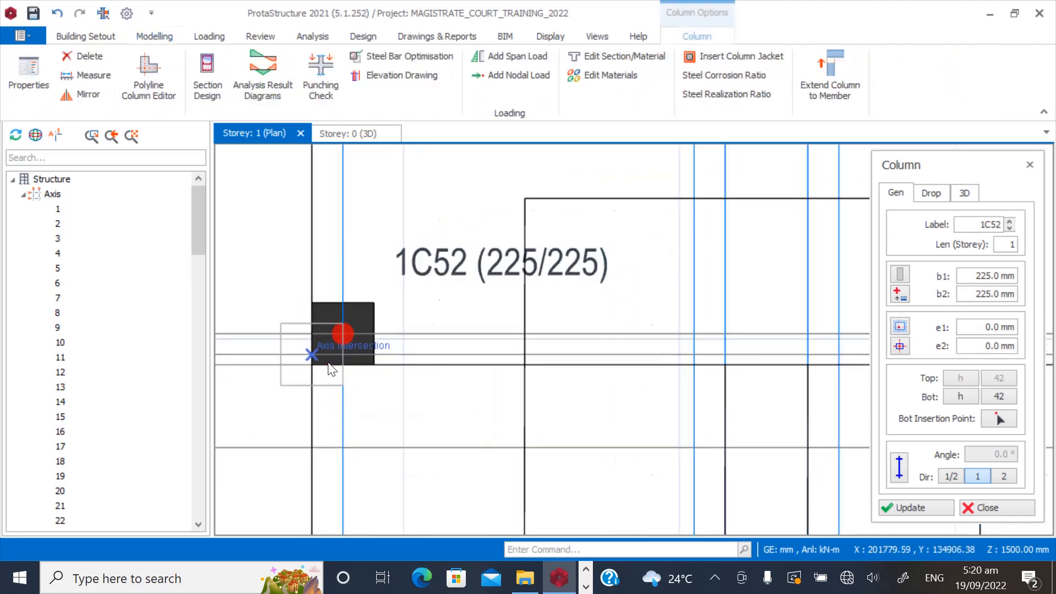
pyautogui.scroll(3, 686, 371)
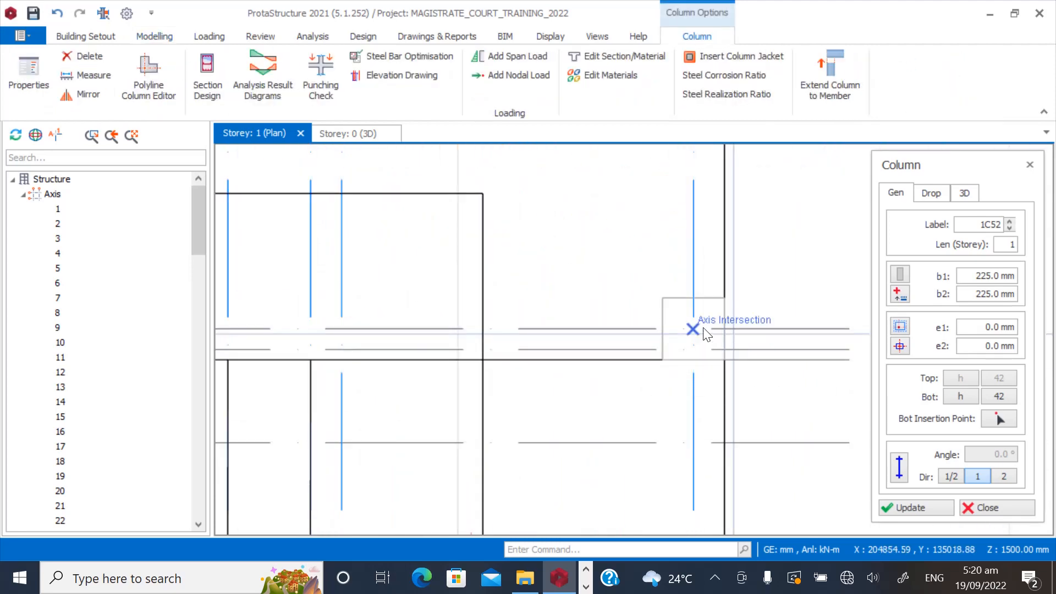
pyautogui.click(706, 333)
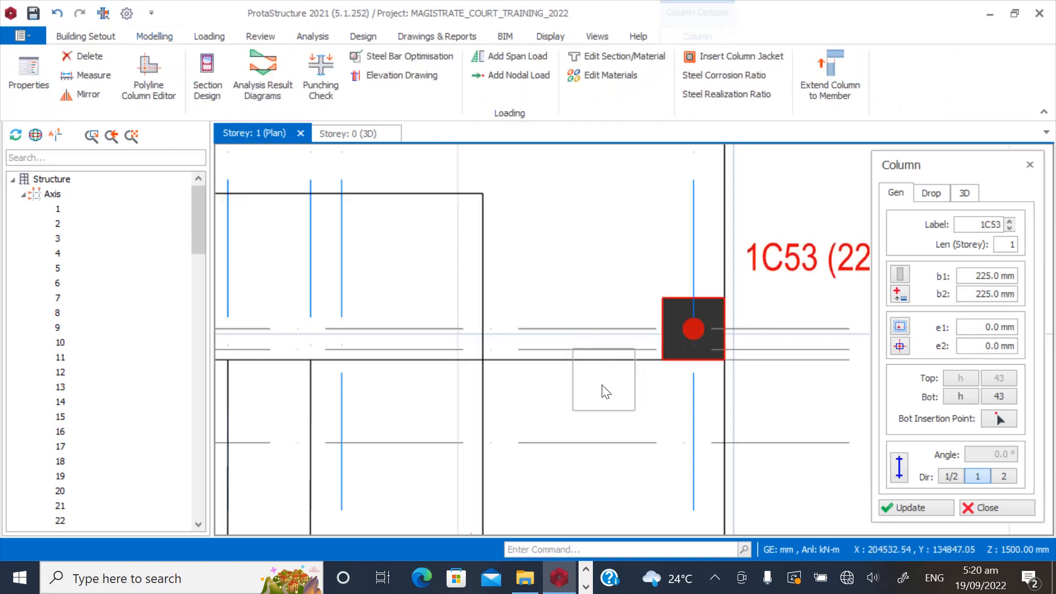
# Examine the ramp from the landing columns down to the take-off line, and end column insertion.
pyautogui.scroll(-3, 570, 275)
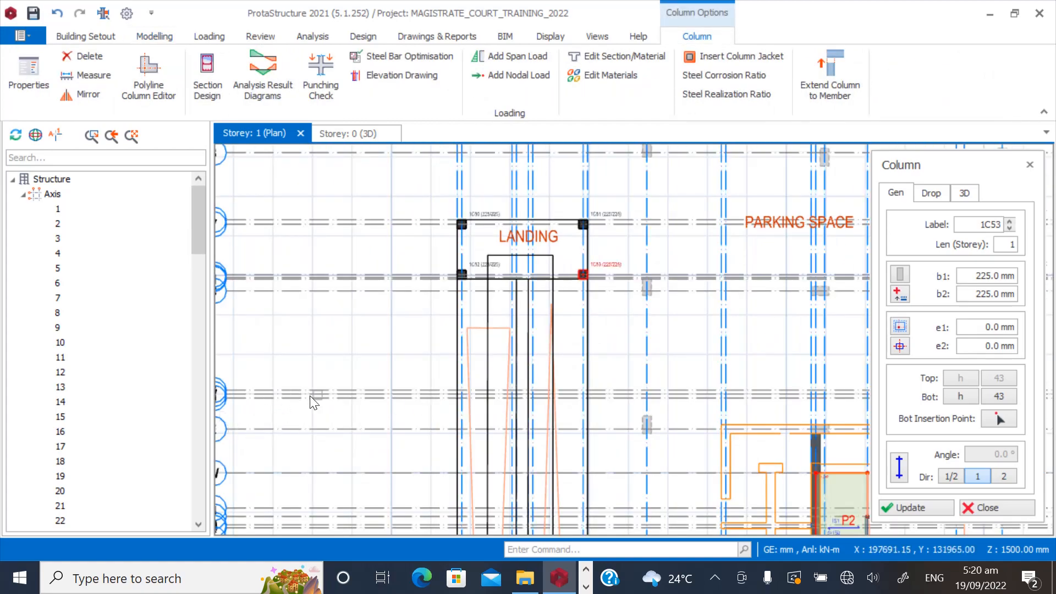
pyautogui.scroll(-1, 310, 397)
pyautogui.scroll(4, 227, 412)
pyautogui.scroll(-3, 261, 258)
pyautogui.scroll(-2, 329, 269)
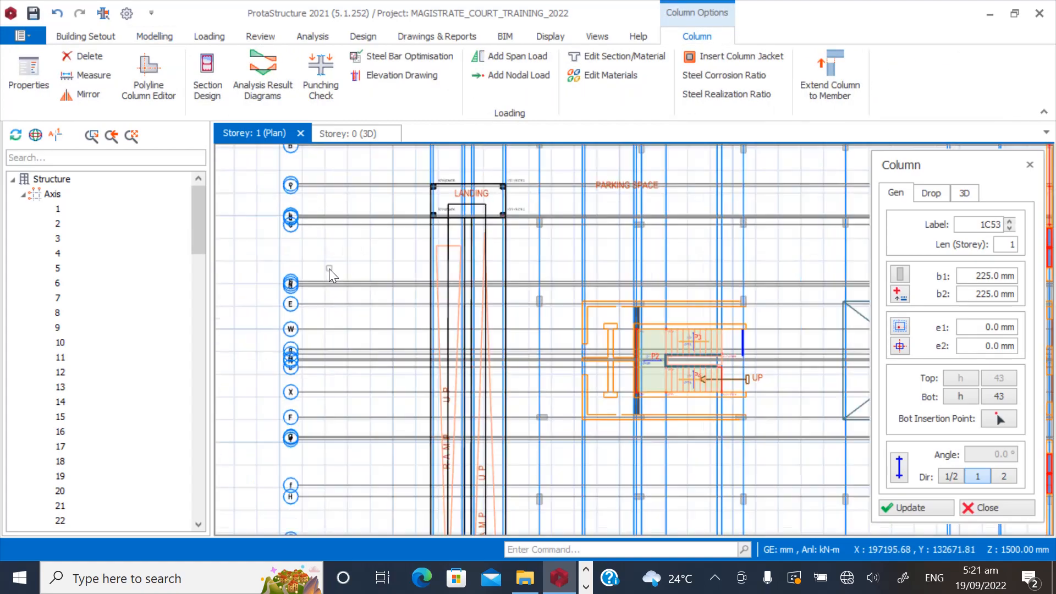
pyautogui.scroll(-2, 329, 269)
pyautogui.scroll(3, 345, 410)
pyautogui.scroll(3, 424, 454)
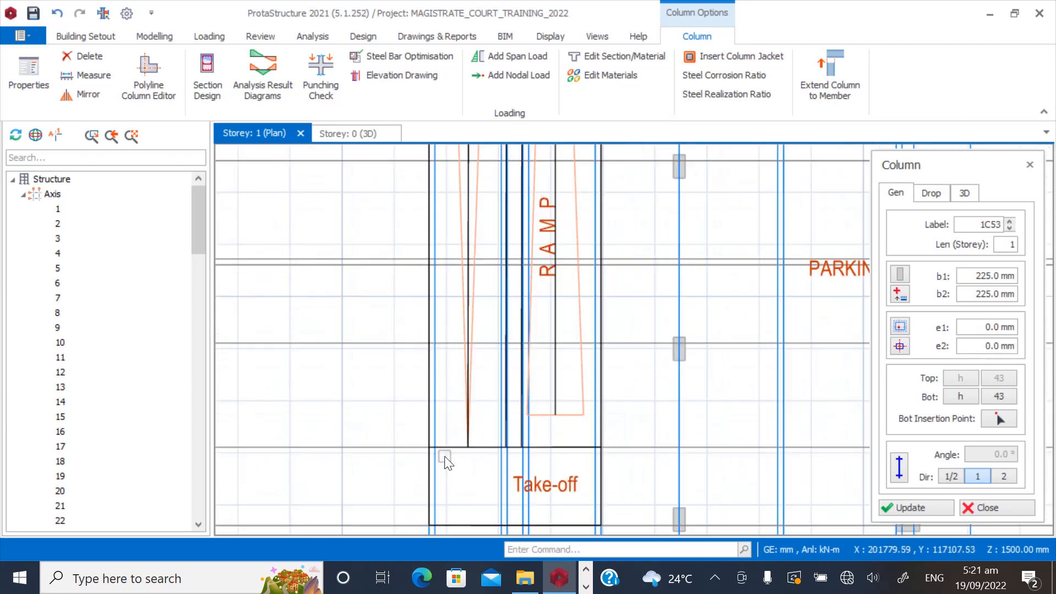
pyautogui.scroll(2, 454, 467)
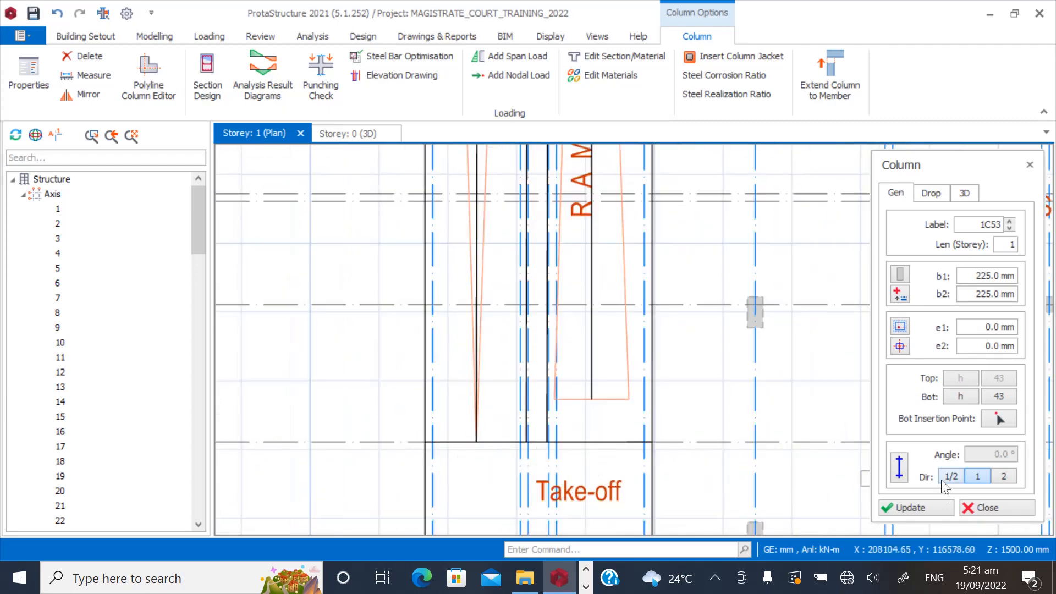
pyautogui.click(994, 507)
# Offset the horizontal axis on the take-off's upper edge by 112.5 mm upward into the ramp.
pyautogui.scroll(-2, 676, 461)
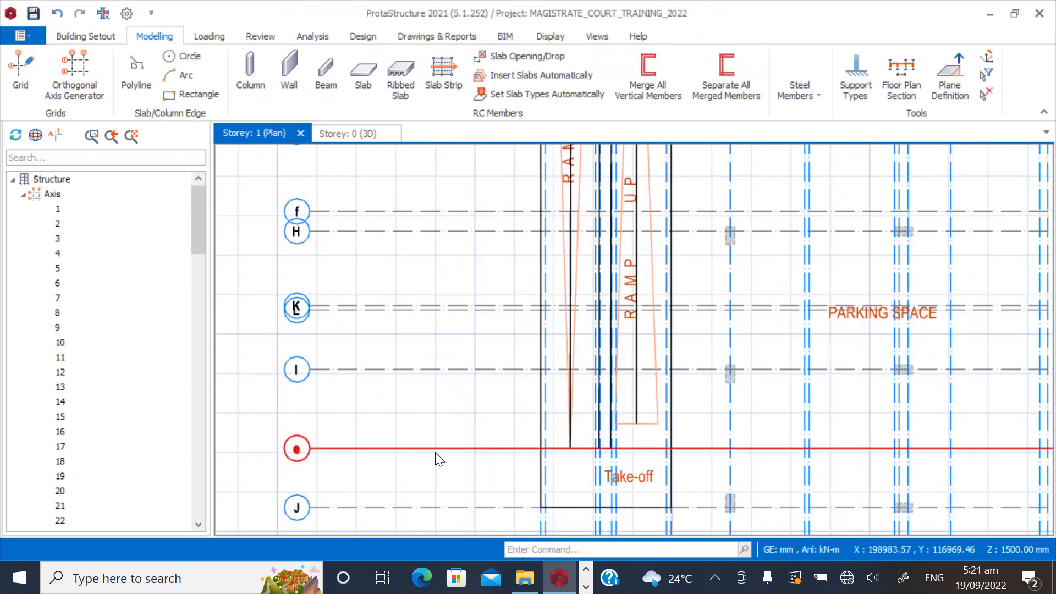
pyautogui.rightClick(432, 448)
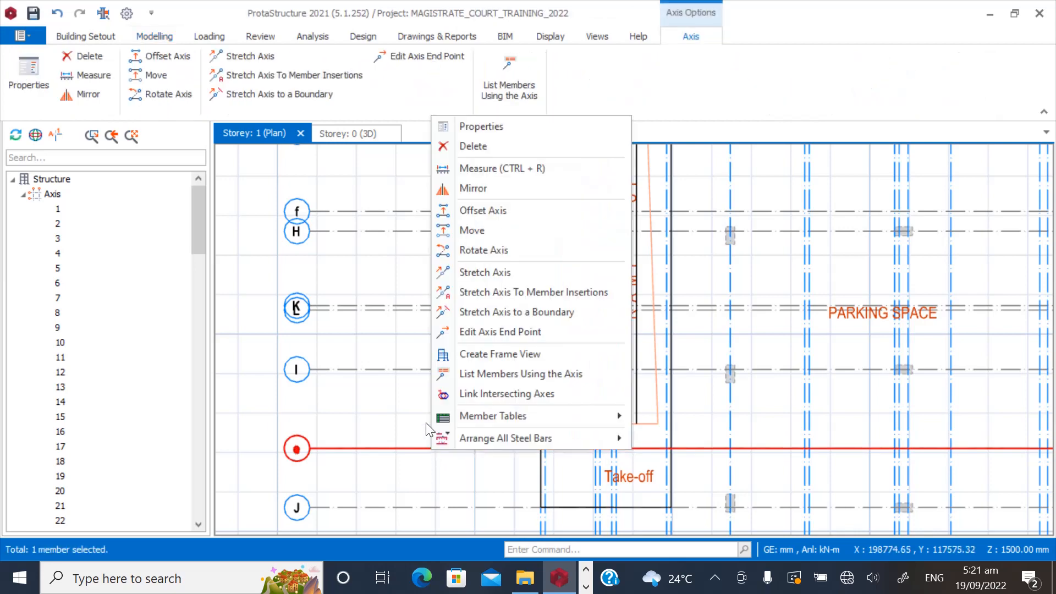
pyautogui.click(480, 210)
pyautogui.press('Tab')
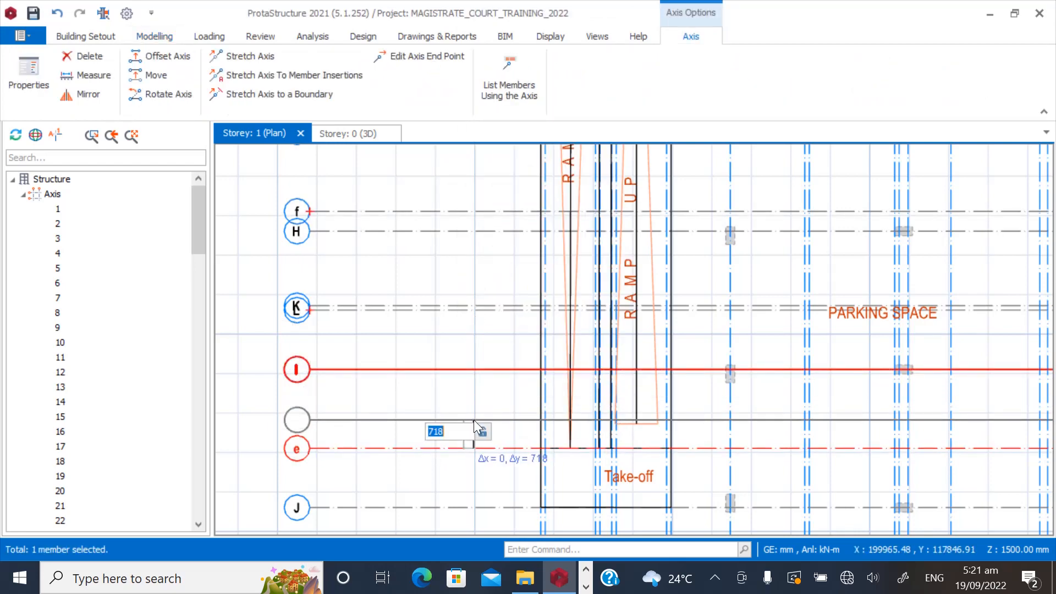
pyautogui.write('112.5')
pyautogui.press('Return')
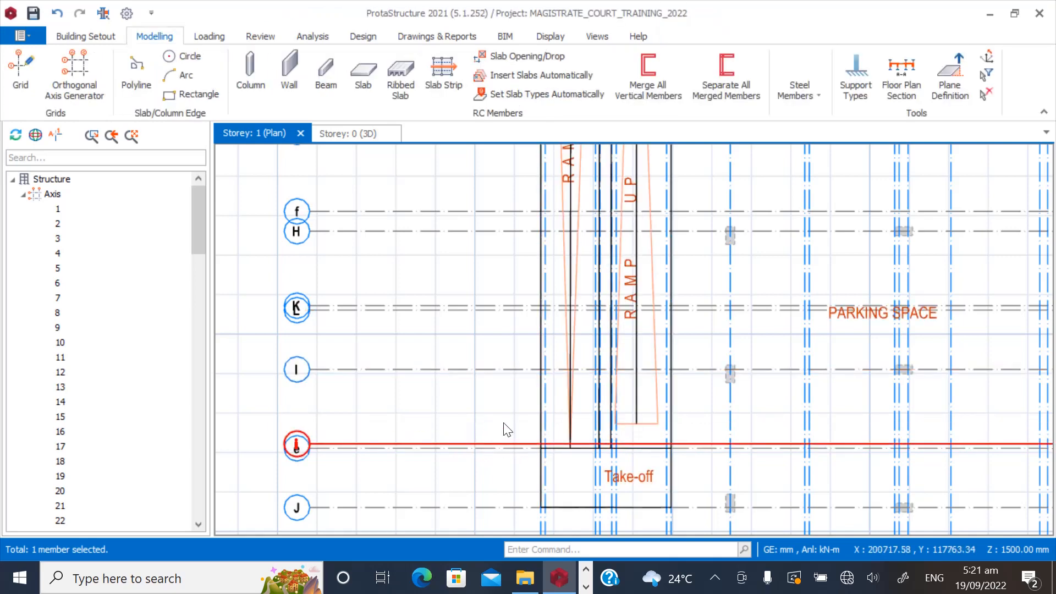
pyautogui.press('Escape')
# Insert a 225 × 225 mm column where the offset axis above the take-off meets the inner axis at the ramp's left edge.
pyautogui.click(250, 74)
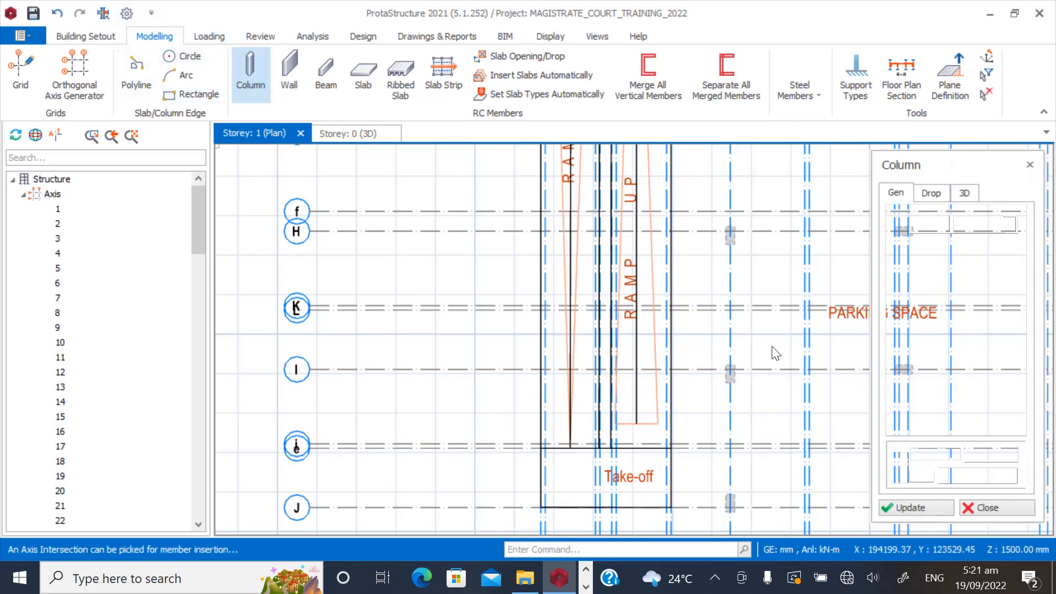
pyautogui.scroll(4, 559, 462)
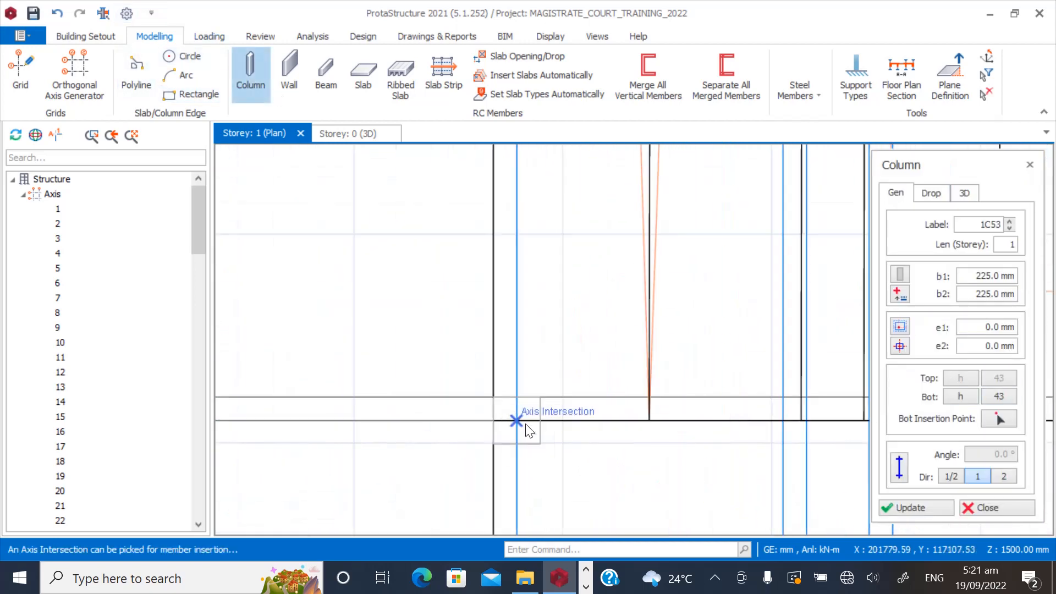
pyautogui.click(516, 396)
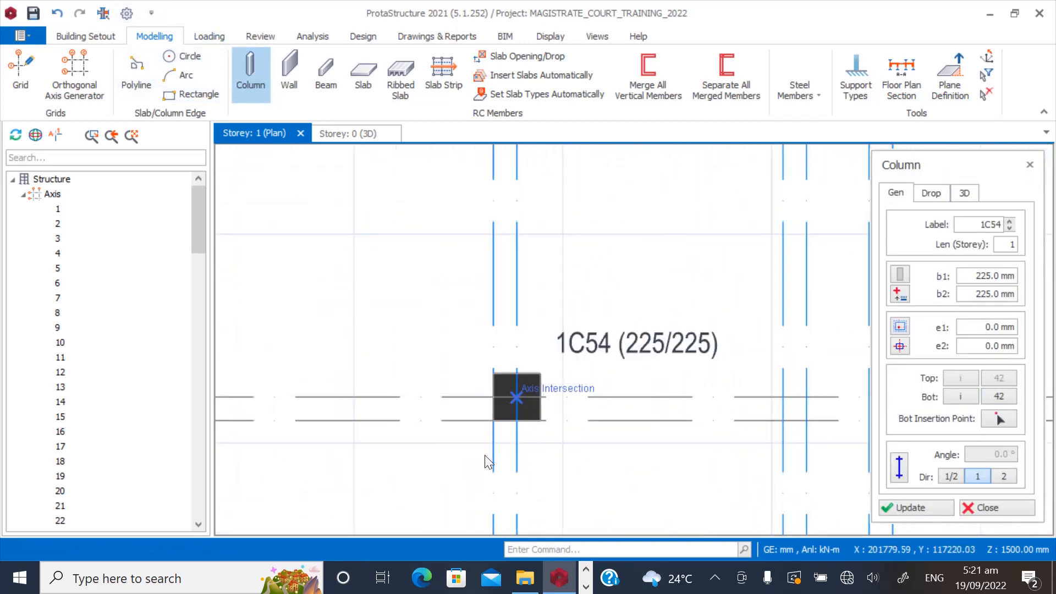
pyautogui.press('Escape')
# Insert a 225 × 225 mm column where the offset axis above the take-off meets the axis just left of the left central line.
pyautogui.scroll(-3, 414, 445)
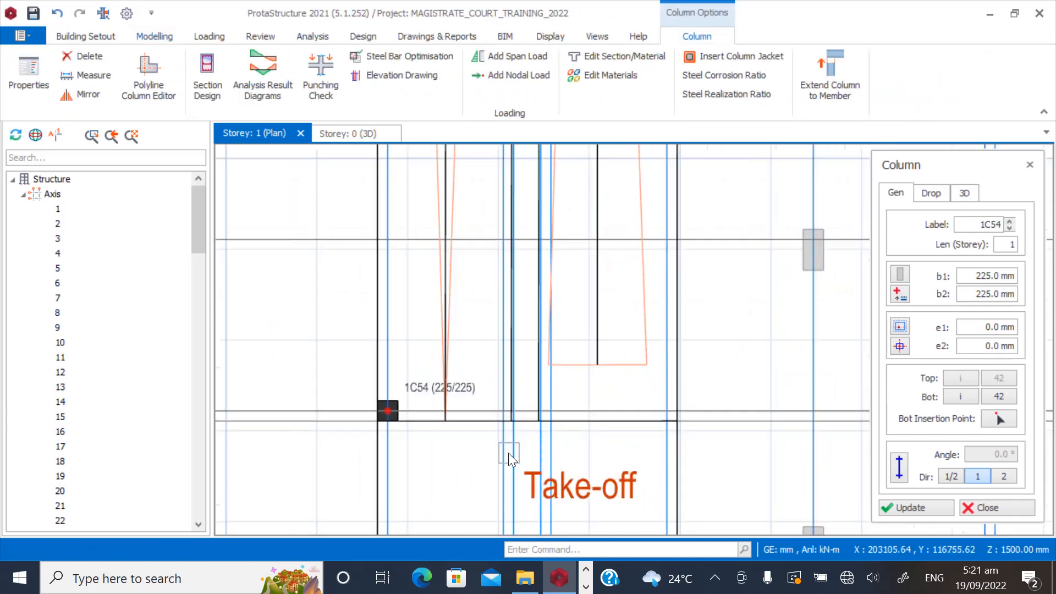
pyautogui.scroll(4, 508, 453)
pyautogui.click(520, 346)
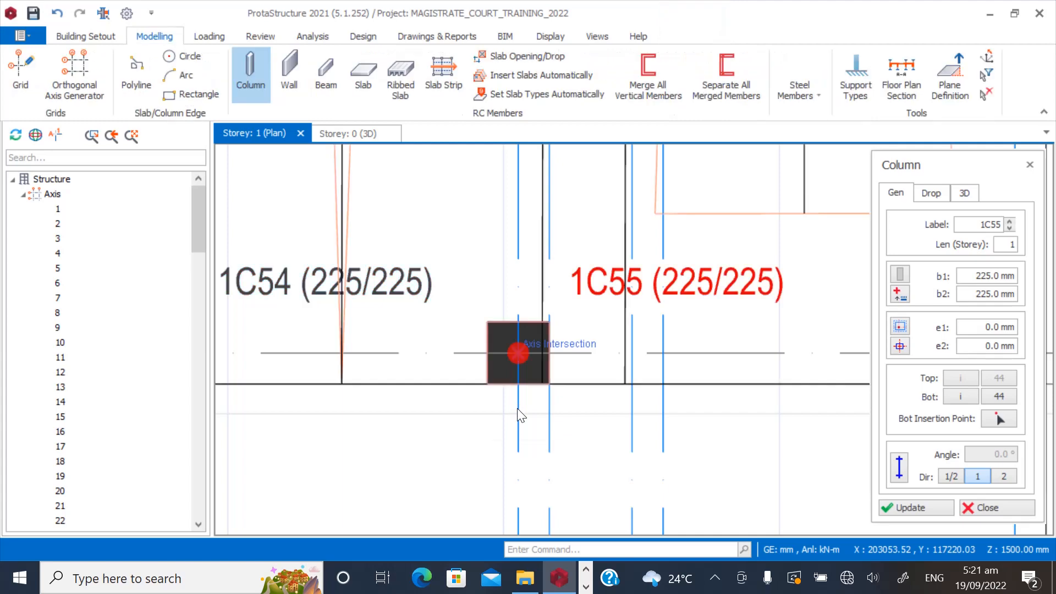
# End column insertion and examine the axes beside the ramp's two central lines between the landing and the take-off.
pyautogui.scroll(-3, 376, 442)
pyautogui.scroll(3, 513, 435)
pyautogui.scroll(1, 513, 438)
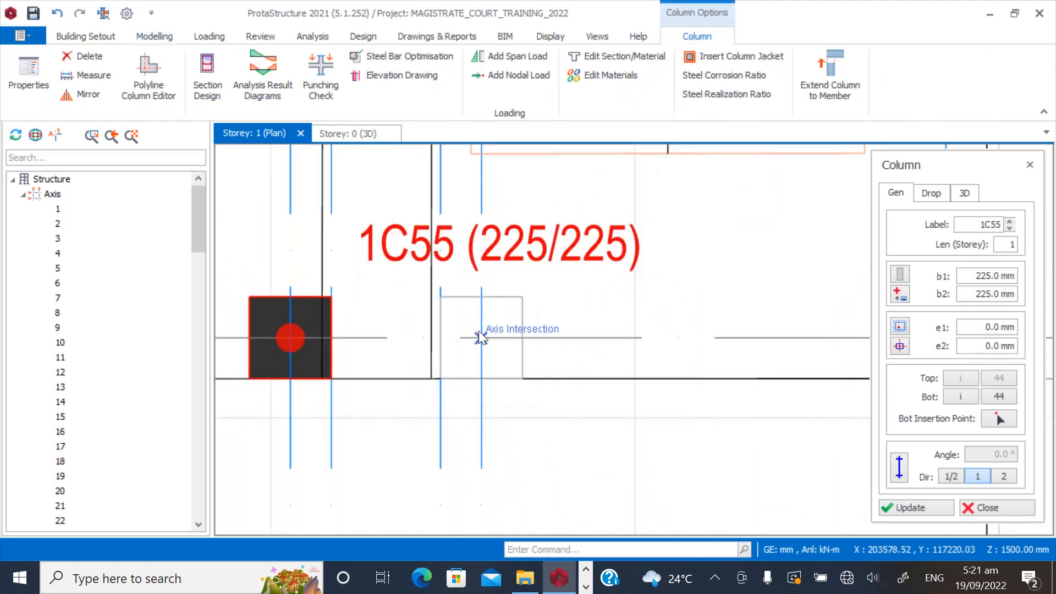
pyautogui.click(962, 504)
pyautogui.scroll(-3, 601, 420)
pyautogui.scroll(2, 525, 374)
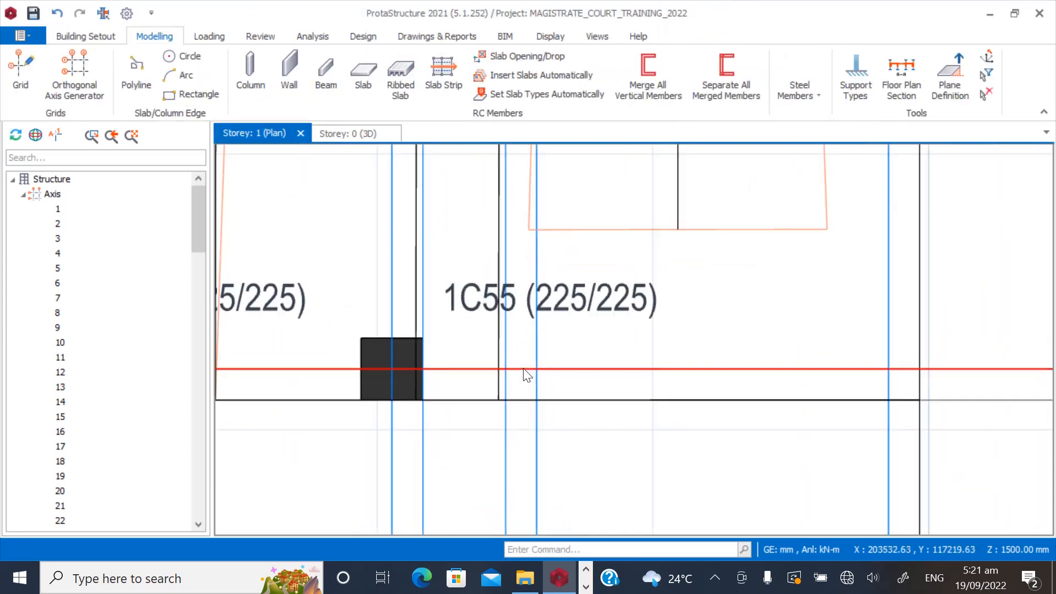
pyautogui.scroll(1, 527, 375)
pyautogui.scroll(-5, 484, 434)
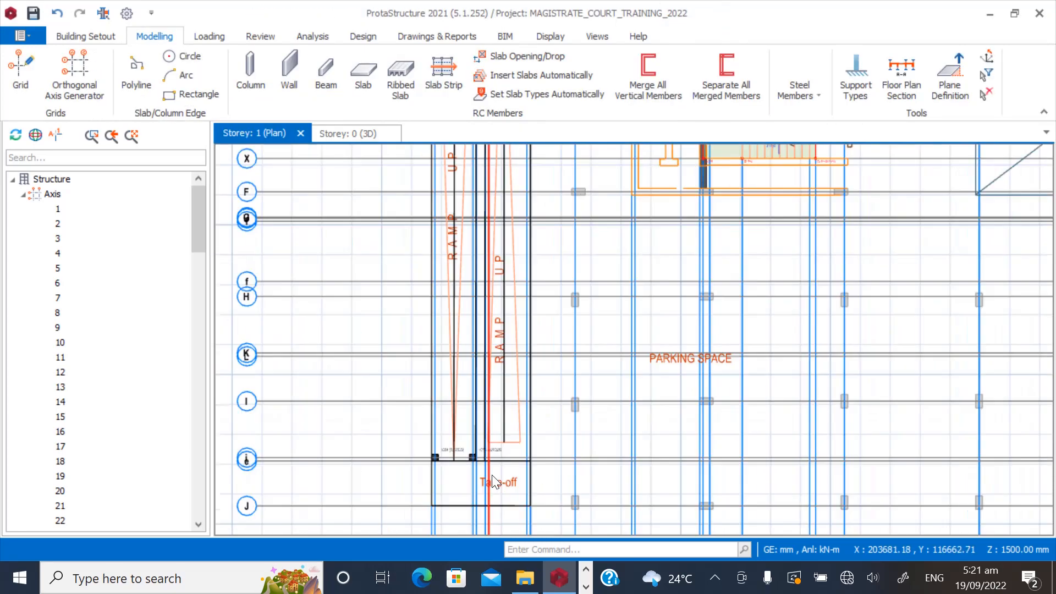
pyautogui.scroll(5, 484, 165)
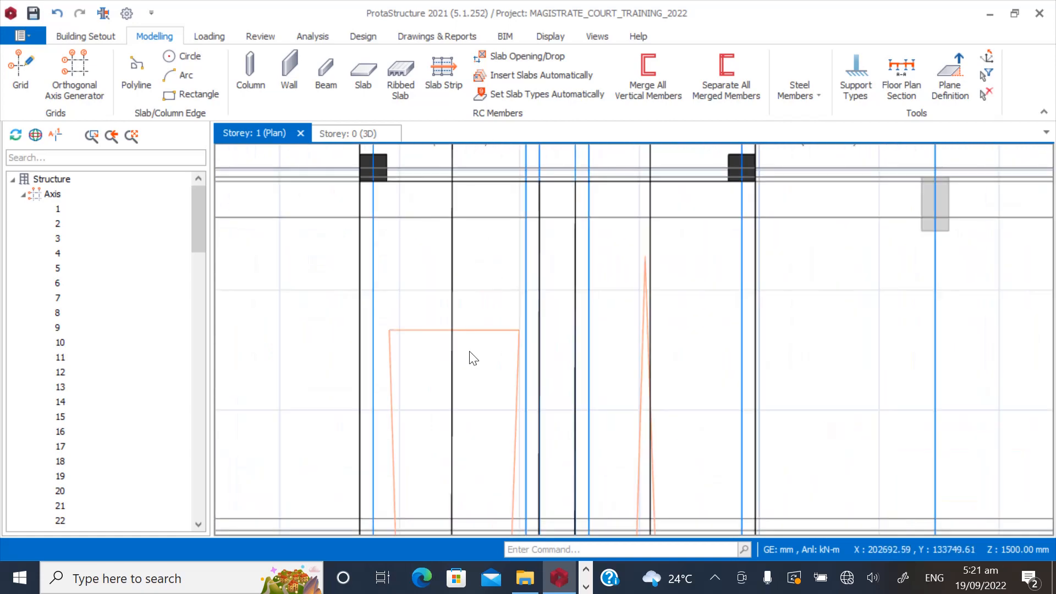
pyautogui.scroll(3, 501, 368)
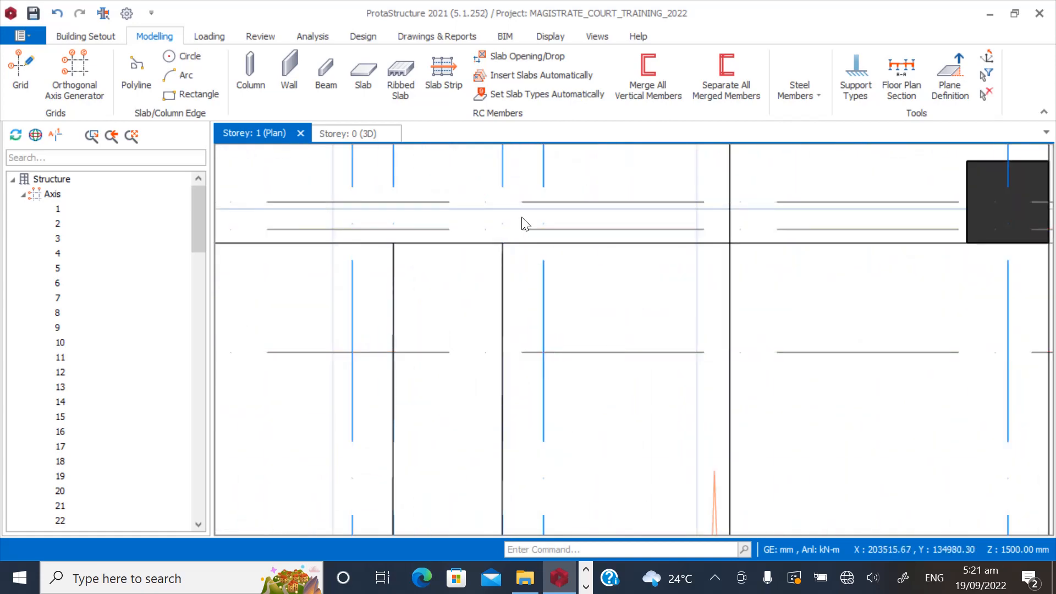
pyautogui.click(504, 178)
pyautogui.scroll(-6, 479, 242)
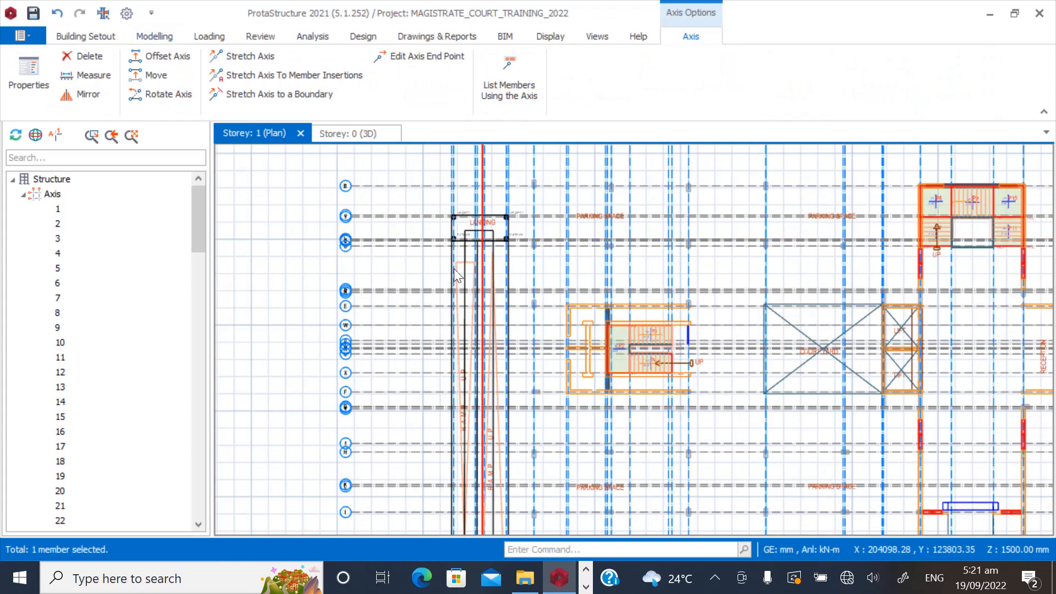
pyautogui.scroll(6, 479, 391)
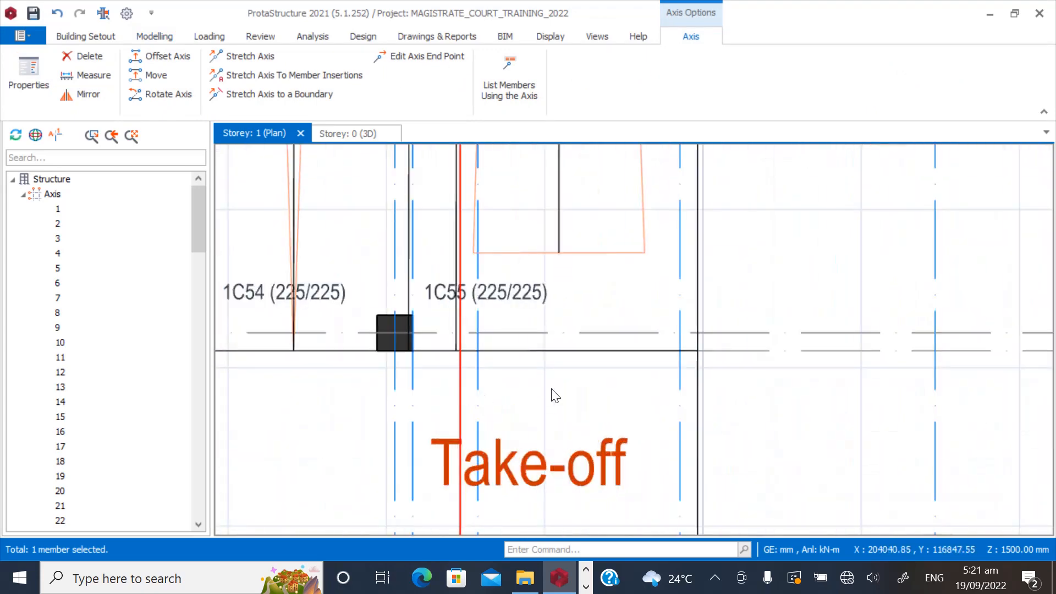
pyautogui.scroll(1, 437, 371)
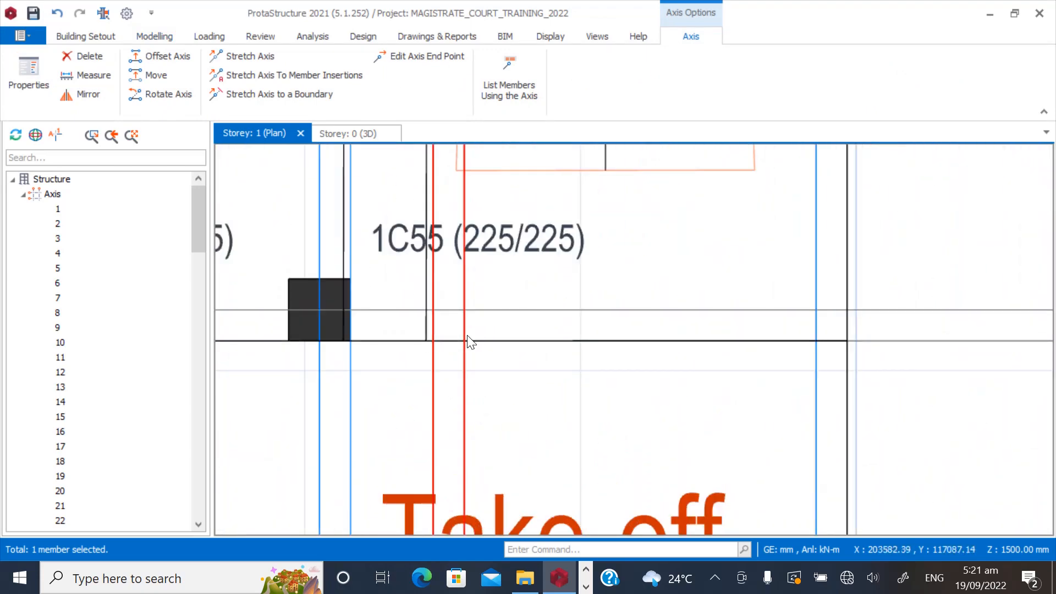
pyautogui.press('Escape')
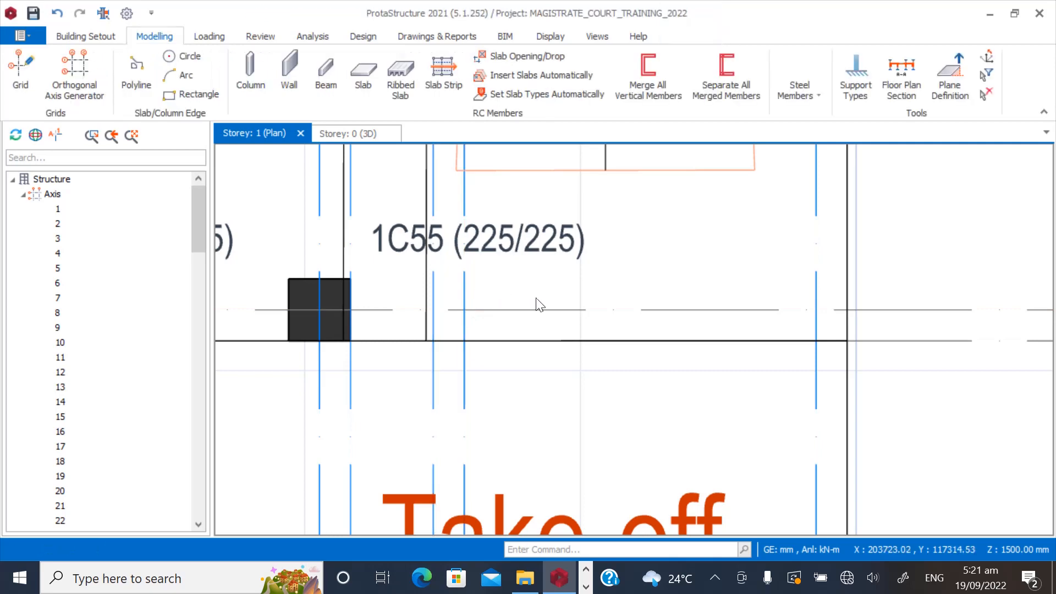
# Insert a 225 × 225 mm column where the offset axis above the take-off meets the axis just right of the right central line.
pyautogui.scroll(-1, 509, 411)
pyautogui.click(368, 303)
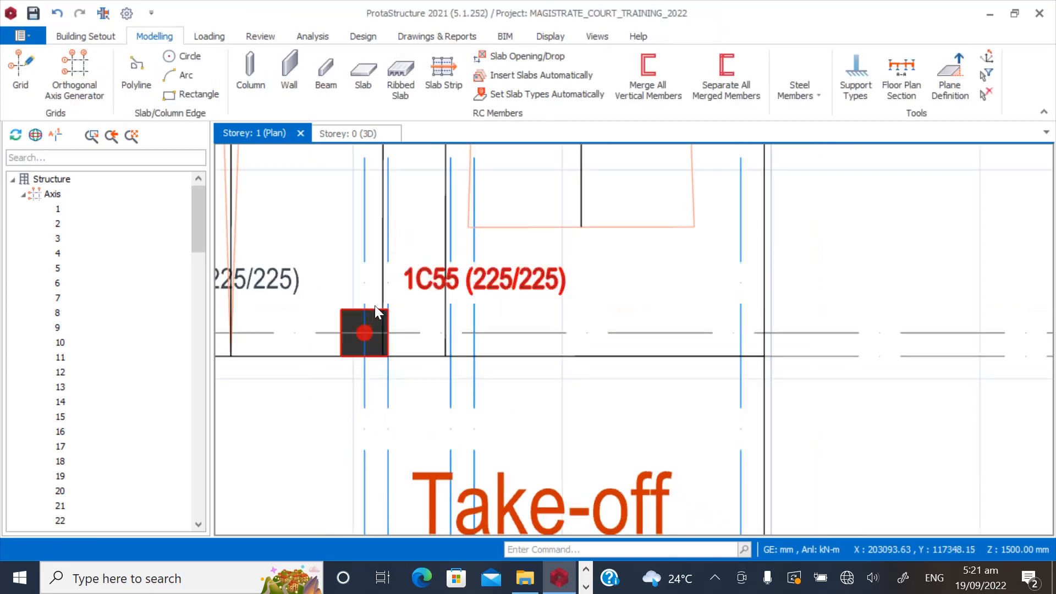
pyautogui.click(162, 30)
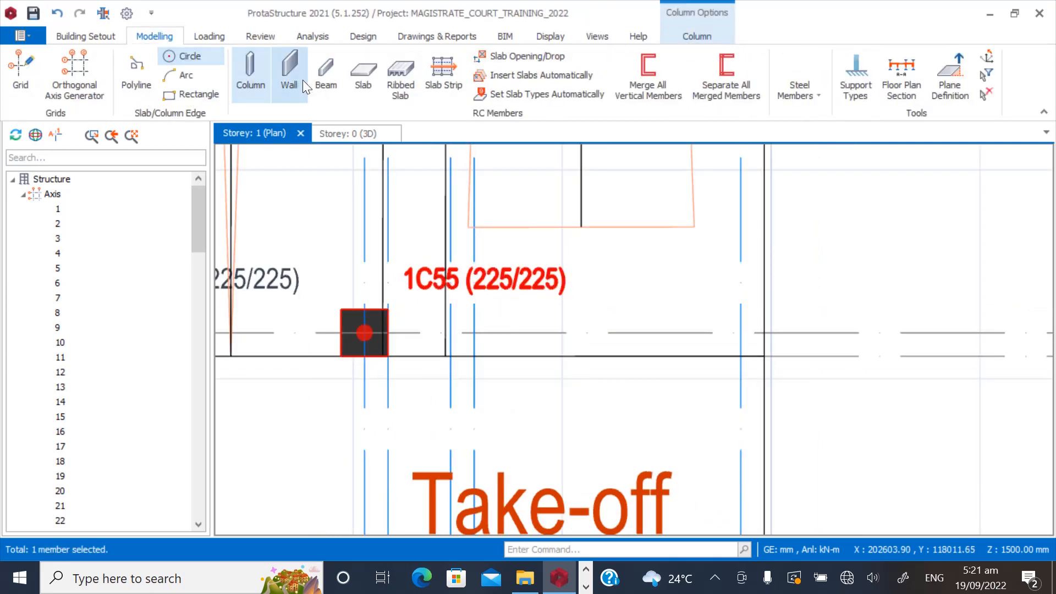
pyautogui.click(256, 74)
pyautogui.scroll(2, 440, 336)
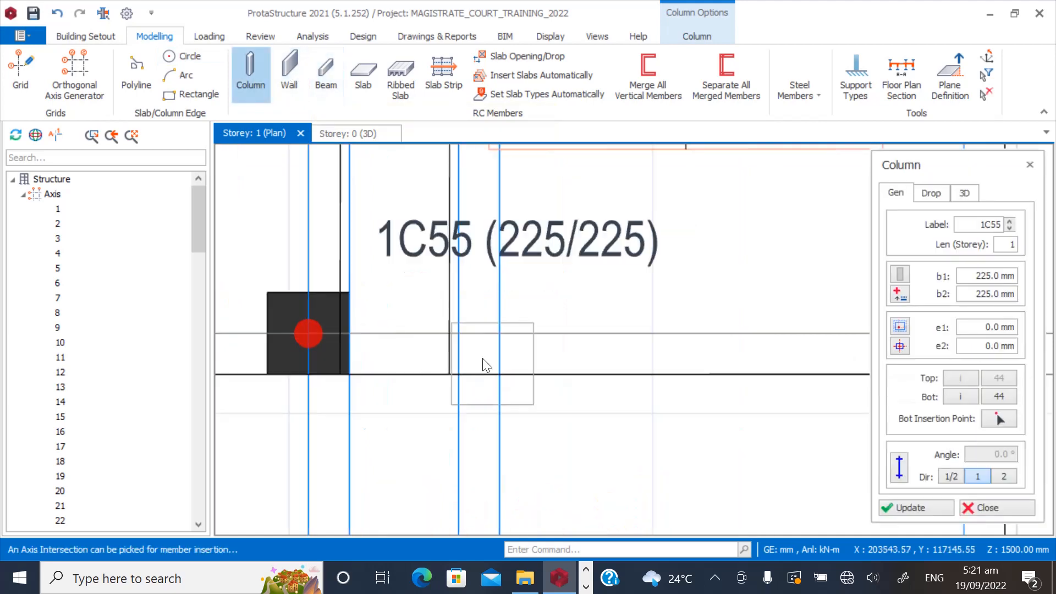
pyautogui.click(500, 331)
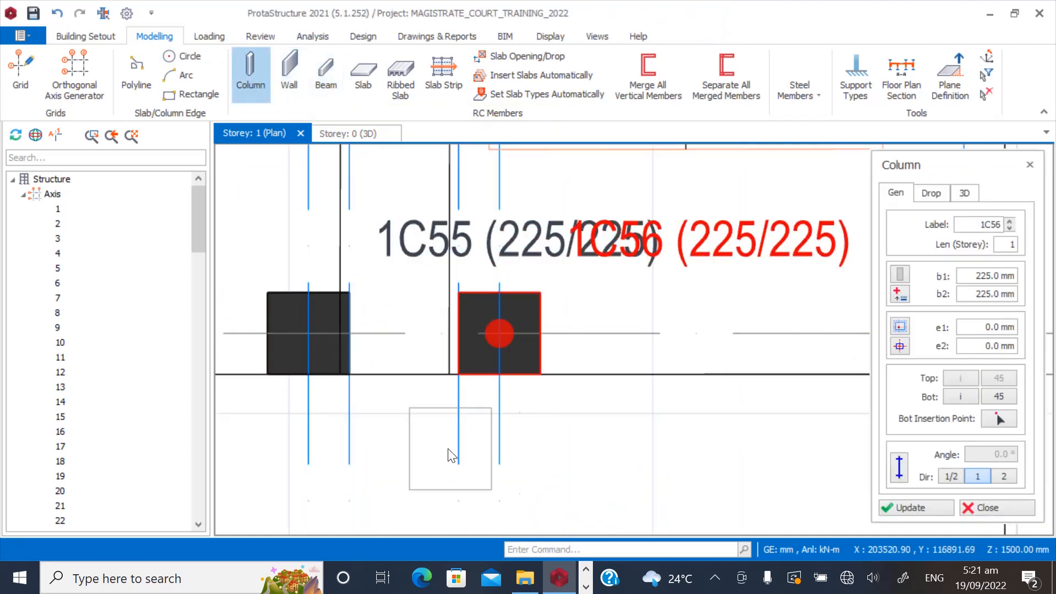
# Insert a 225 × 225 mm column where the offset axis above the take-off meets the inner axis at the ramp's right edge.
pyautogui.scroll(-3, 522, 440)
pyautogui.scroll(2, 564, 452)
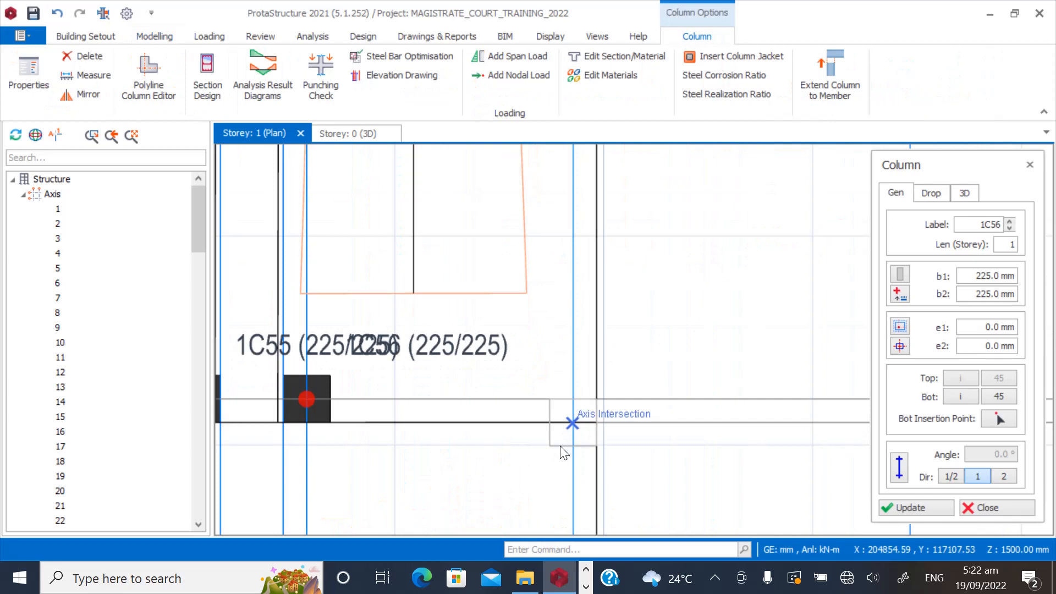
pyautogui.click(573, 395)
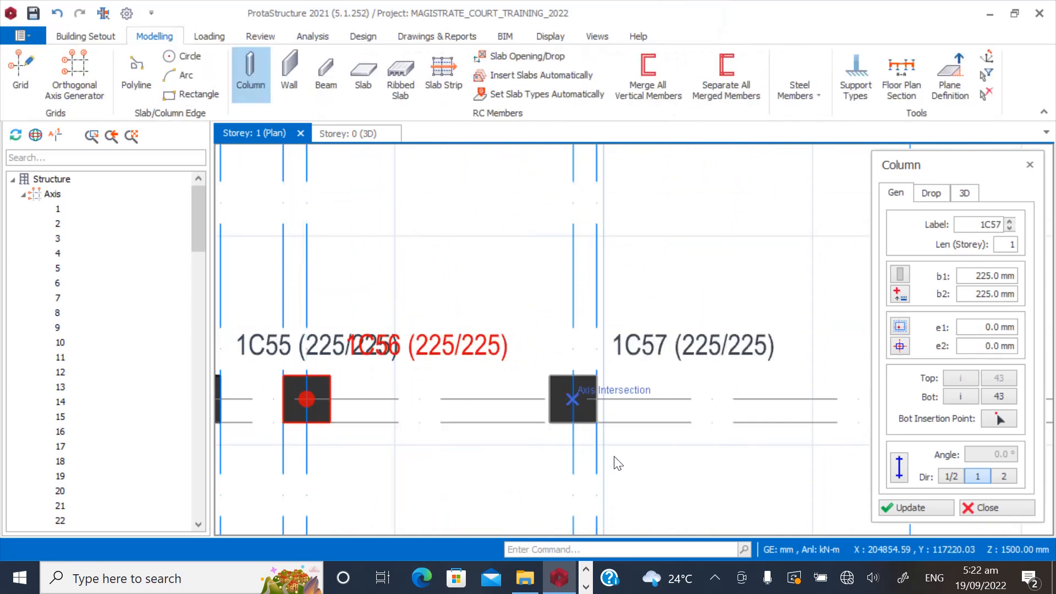
# Examine the column row above the take-off and the labels of the horizontal axes beside the lower ramp.
pyautogui.scroll(-5, 624, 472)
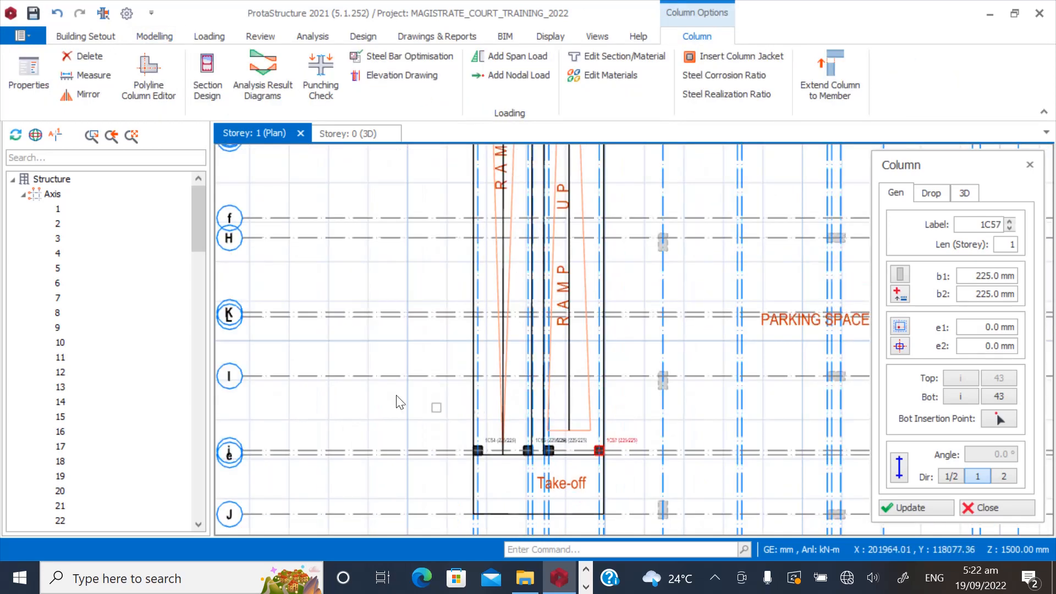
pyautogui.scroll(5, 304, 444)
pyautogui.scroll(-3, 335, 483)
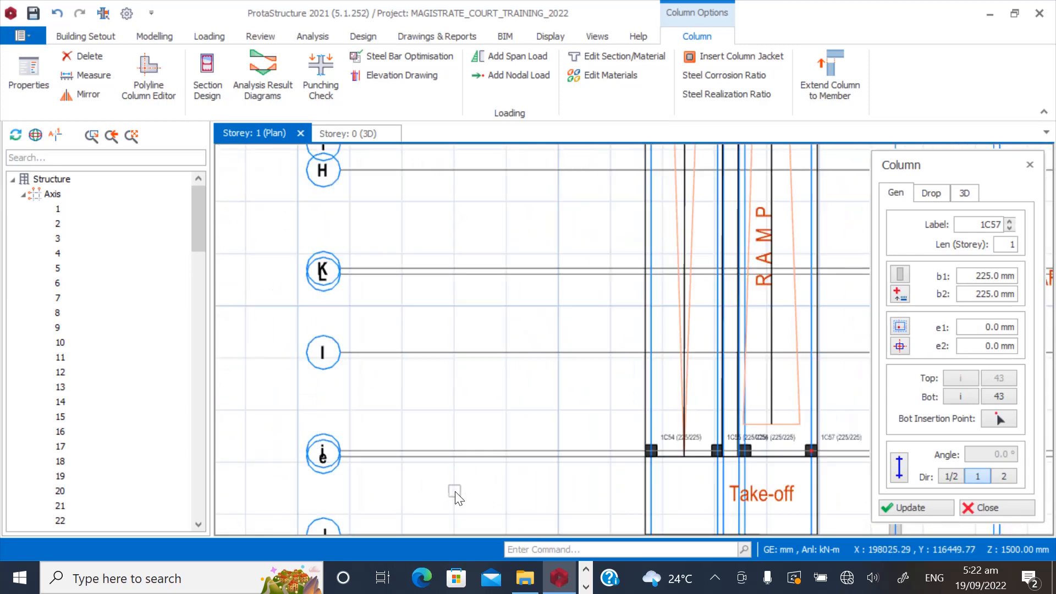
pyautogui.scroll(3, 386, 460)
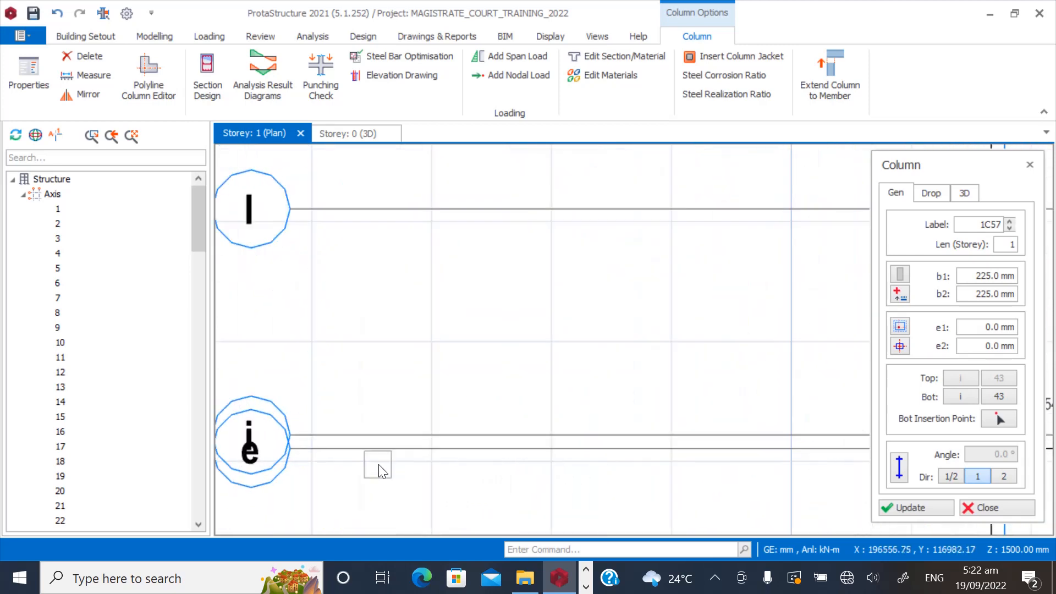
pyautogui.scroll(3, 378, 355)
pyautogui.scroll(-3, 588, 425)
pyautogui.scroll(-3, 587, 425)
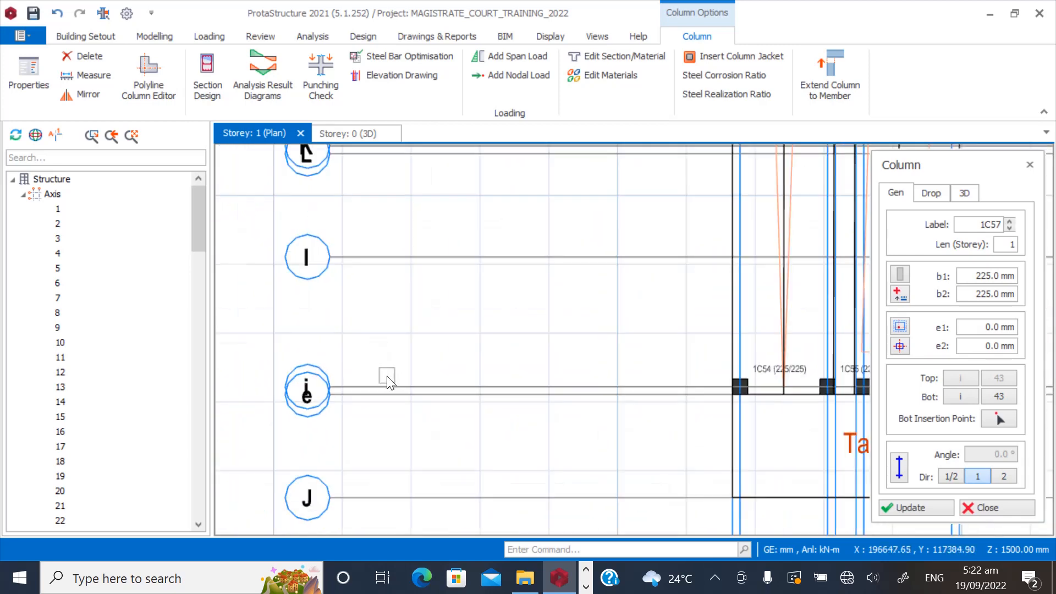
pyautogui.scroll(4, 668, 434)
pyautogui.scroll(-4, 661, 433)
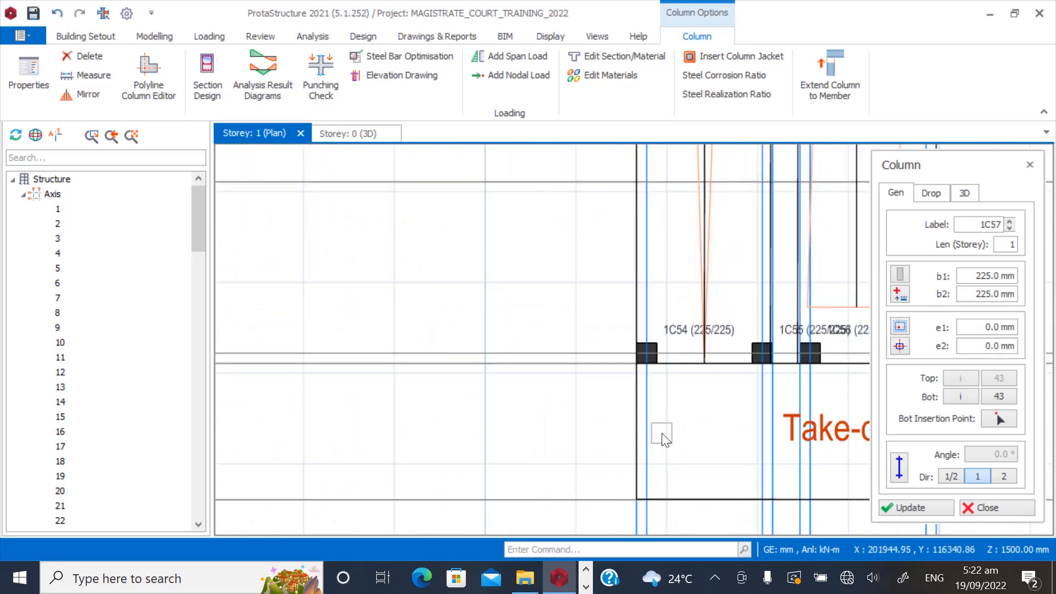
pyautogui.scroll(1, 559, 407)
pyautogui.scroll(-4, 550, 429)
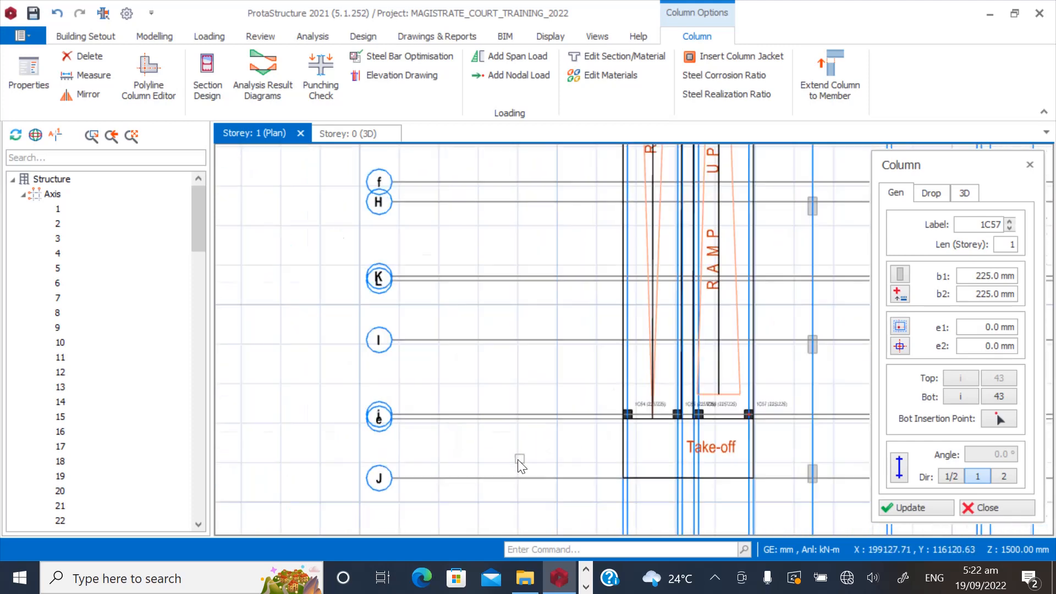
# Insert 225 × 225 mm columns where axis f meets the ramp's inner left-edge axis and the axis just left of the left central line.
pyautogui.scroll(3, 528, 341)
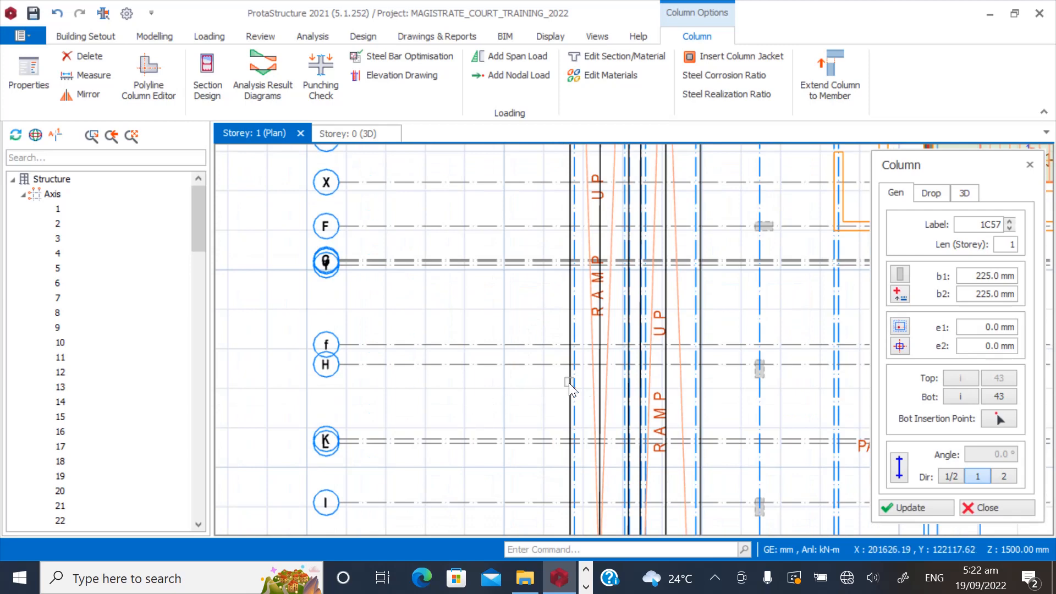
pyautogui.scroll(3, 567, 352)
pyautogui.click(567, 332)
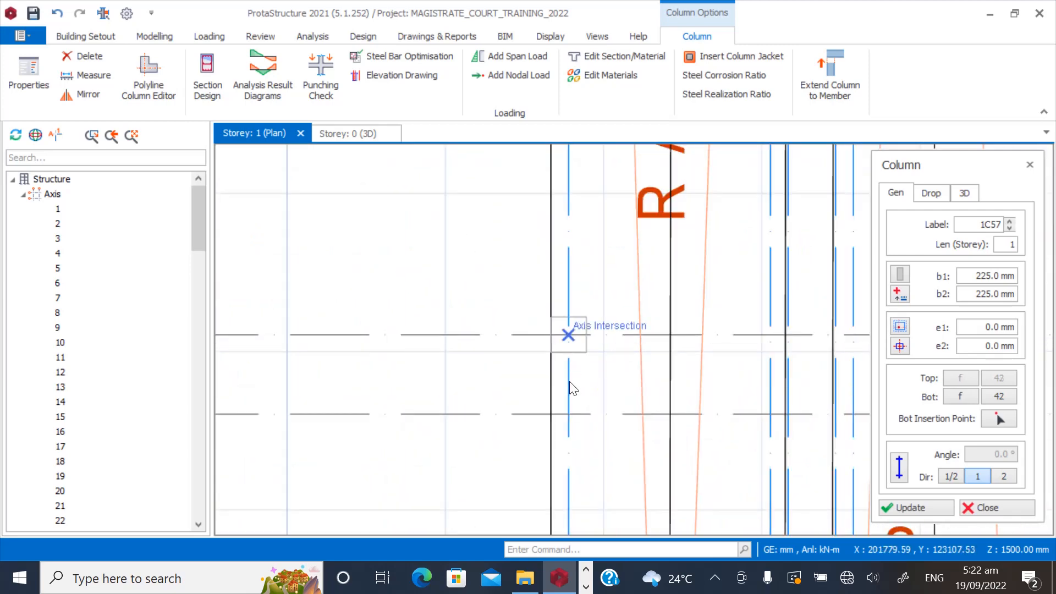
pyautogui.click(770, 334)
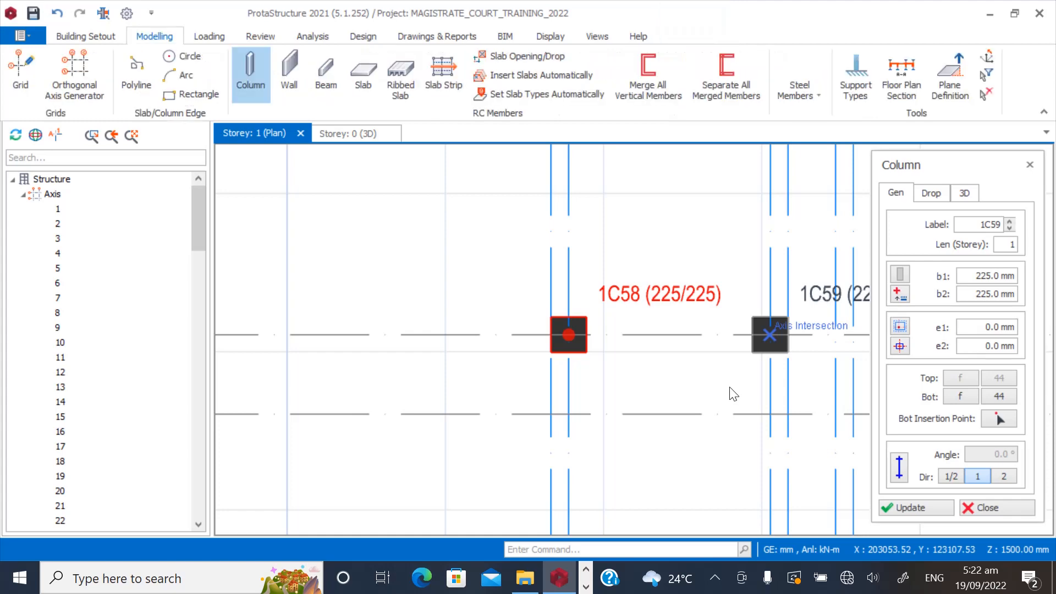
# Insert 225 × 225 mm columns where axis f meets the axis just right of the right central line and the inner right-edge axis.
pyautogui.scroll(-4, 419, 390)
pyautogui.scroll(3, 589, 370)
pyautogui.scroll(2, 578, 374)
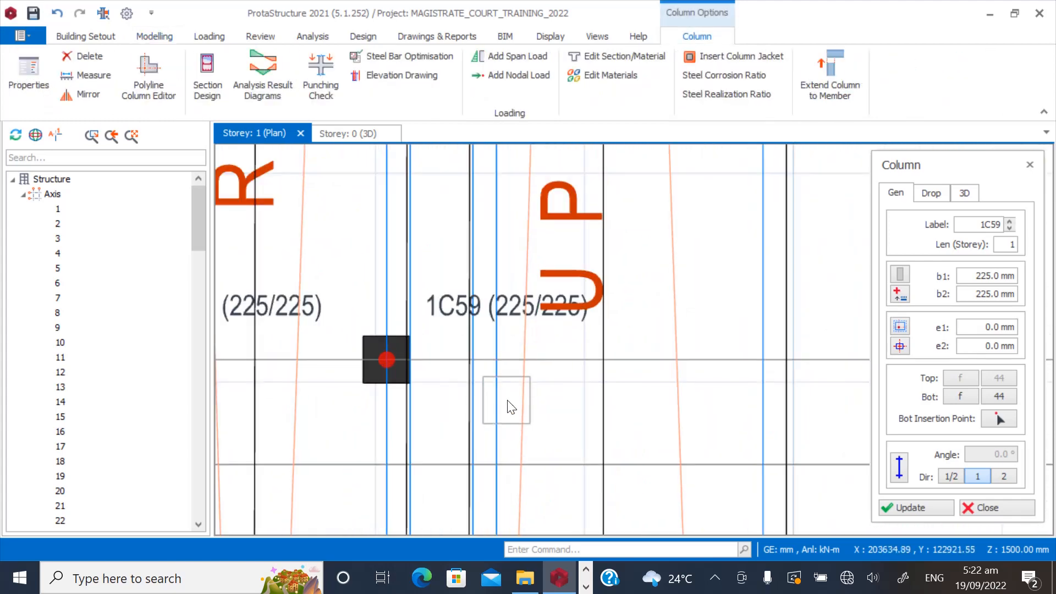
pyautogui.click(514, 383)
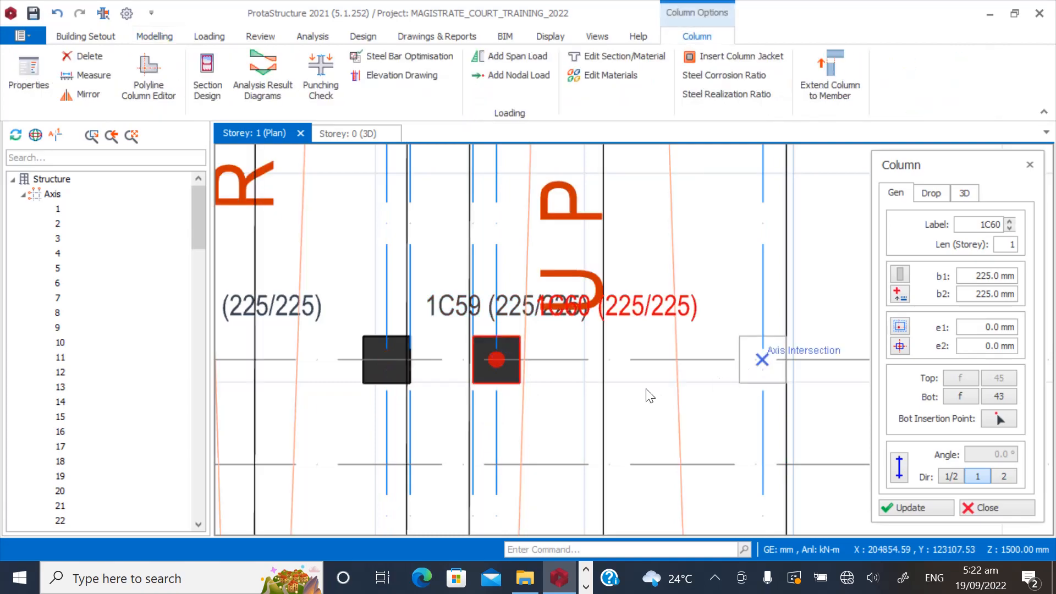
# Insert a 225 × 225 mm column where axis g meets the inner axis at the ramp's left edge.
pyautogui.scroll(-5, 577, 393)
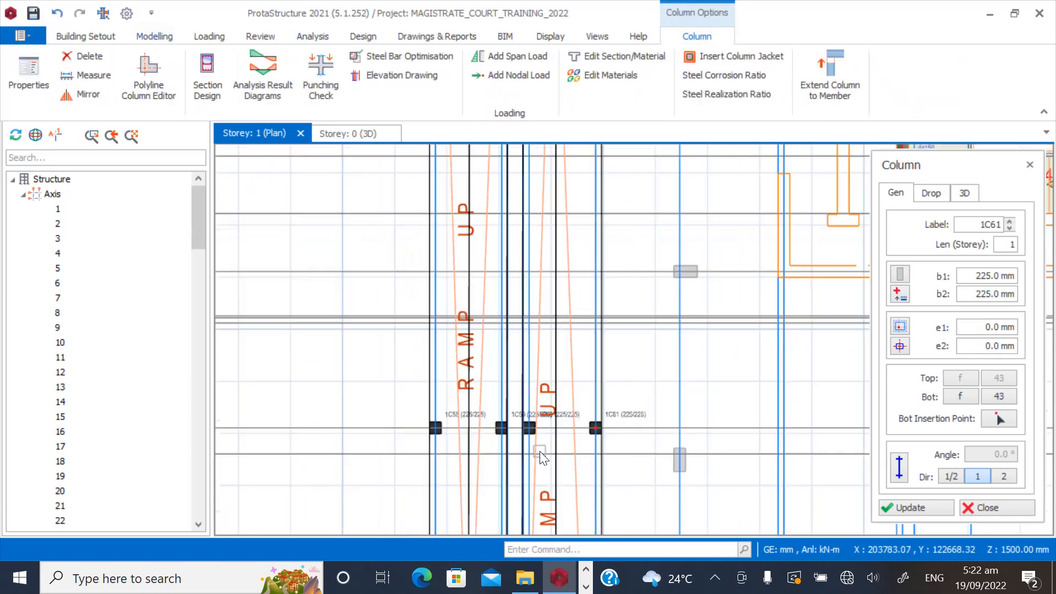
pyautogui.scroll(2, 394, 448)
pyautogui.scroll(-2, 403, 460)
pyautogui.scroll(4, 415, 359)
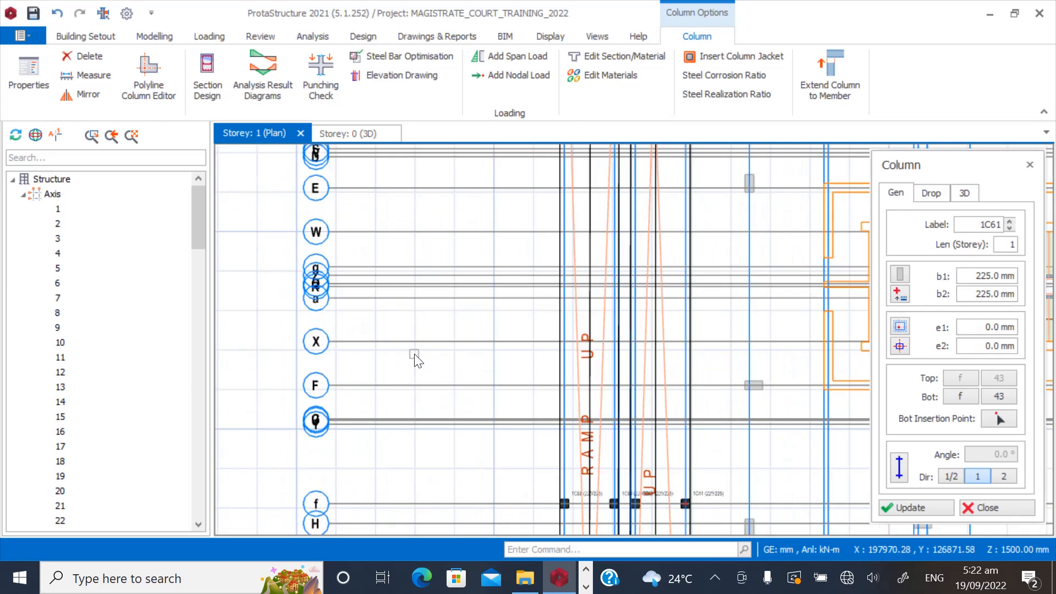
pyautogui.scroll(-1, 385, 426)
pyautogui.scroll(4, 537, 302)
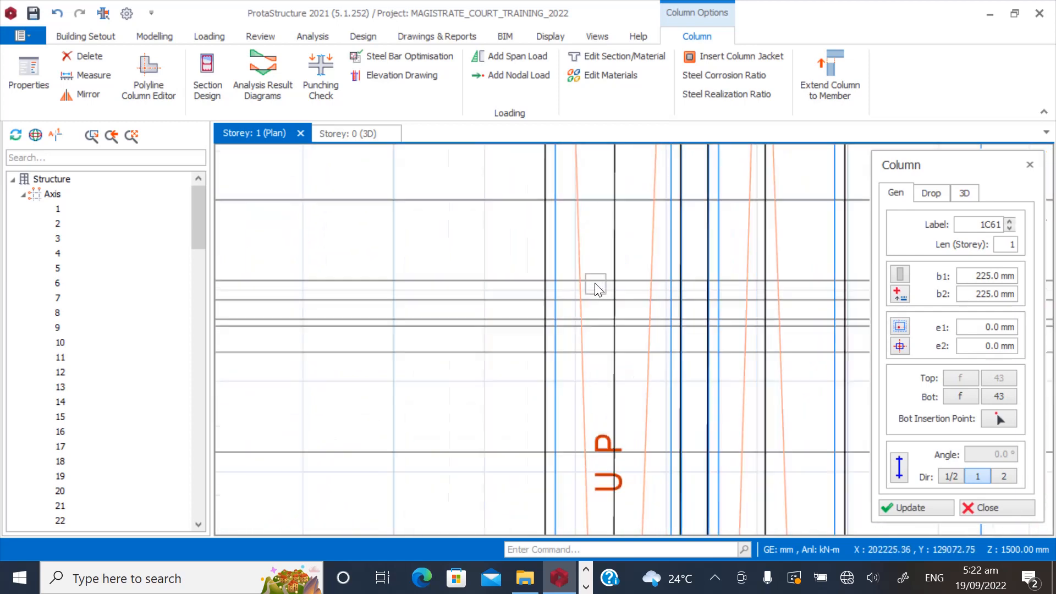
pyautogui.click(527, 279)
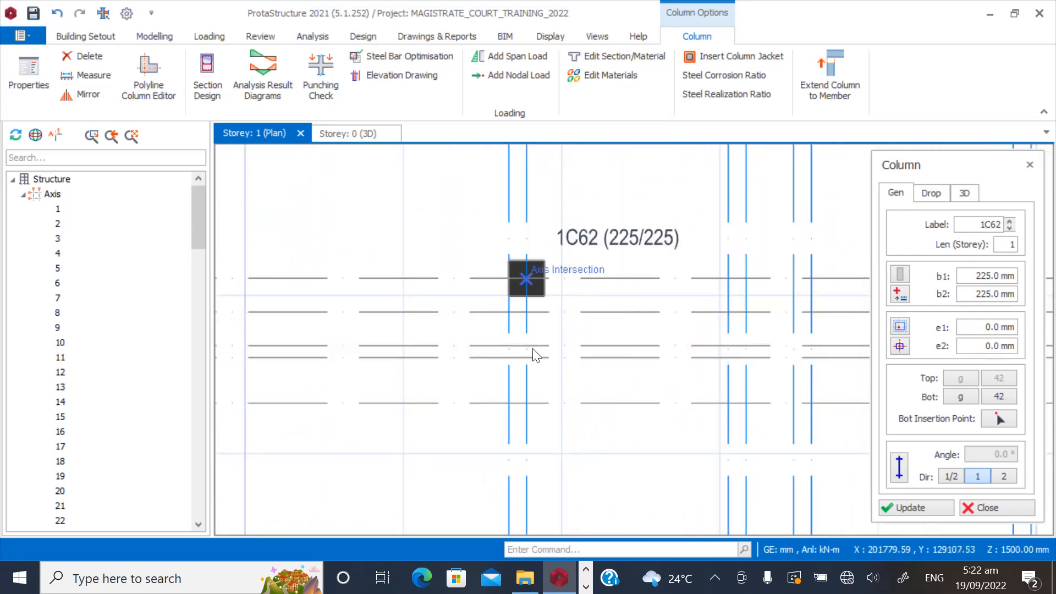
# Insert a 225 × 225 mm column where axis g meets the axis just left of the left central line.
pyautogui.scroll(-3, 545, 359)
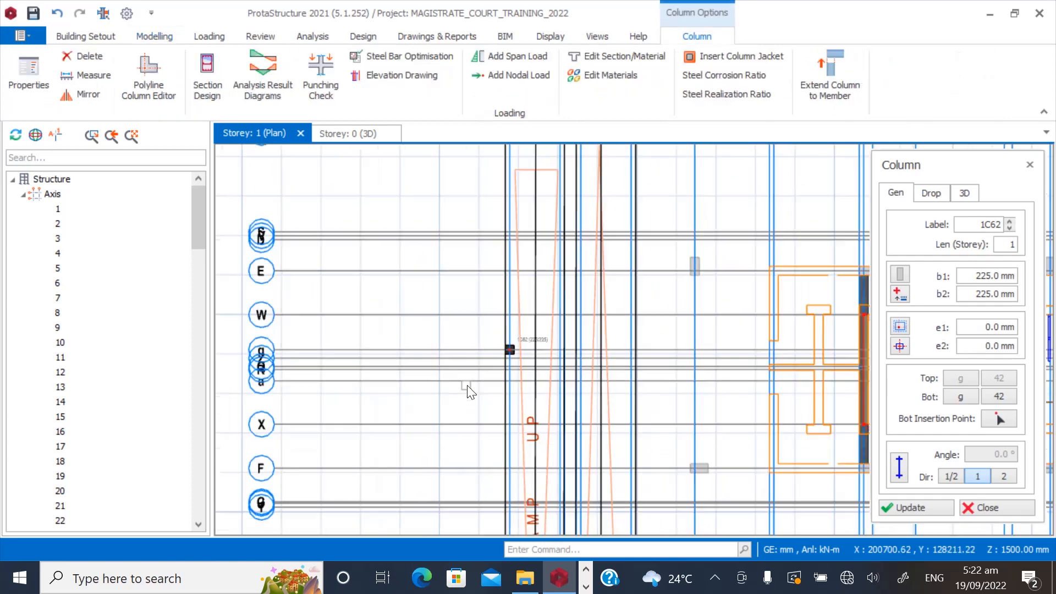
pyautogui.scroll(2, 278, 375)
pyautogui.scroll(-2, 274, 366)
pyautogui.scroll(5, 450, 360)
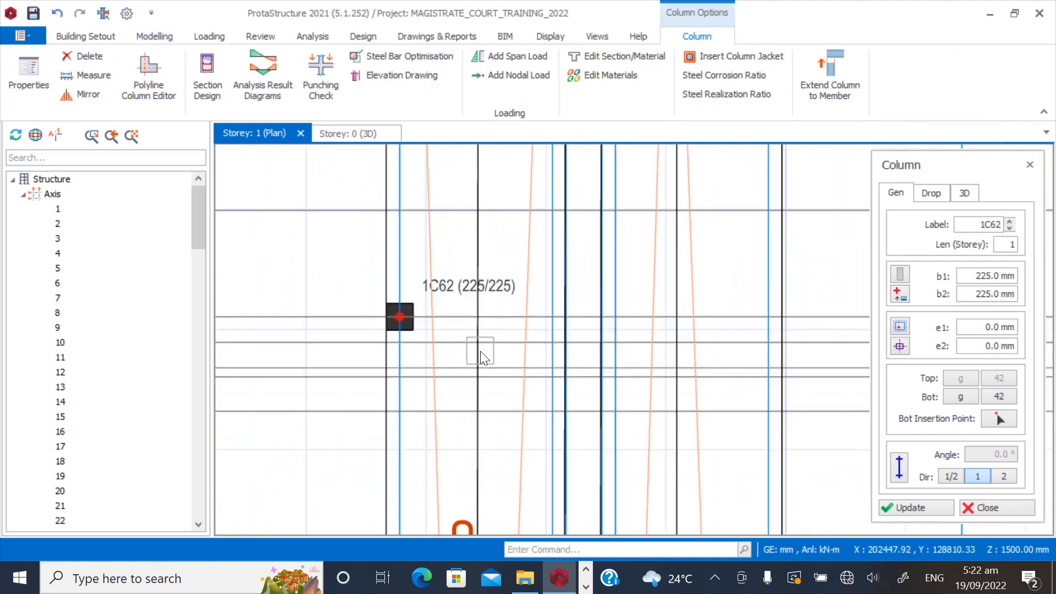
pyautogui.click(550, 295)
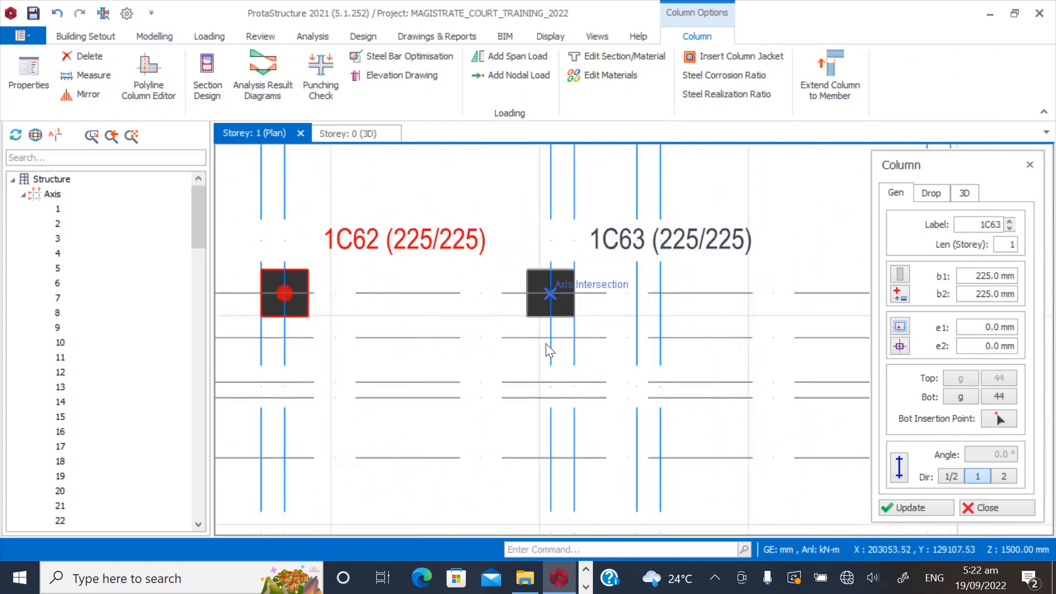
# Insert a 225 × 225 mm column where axis g meets the axis just right of the right central line.
pyautogui.scroll(-2, 497, 329)
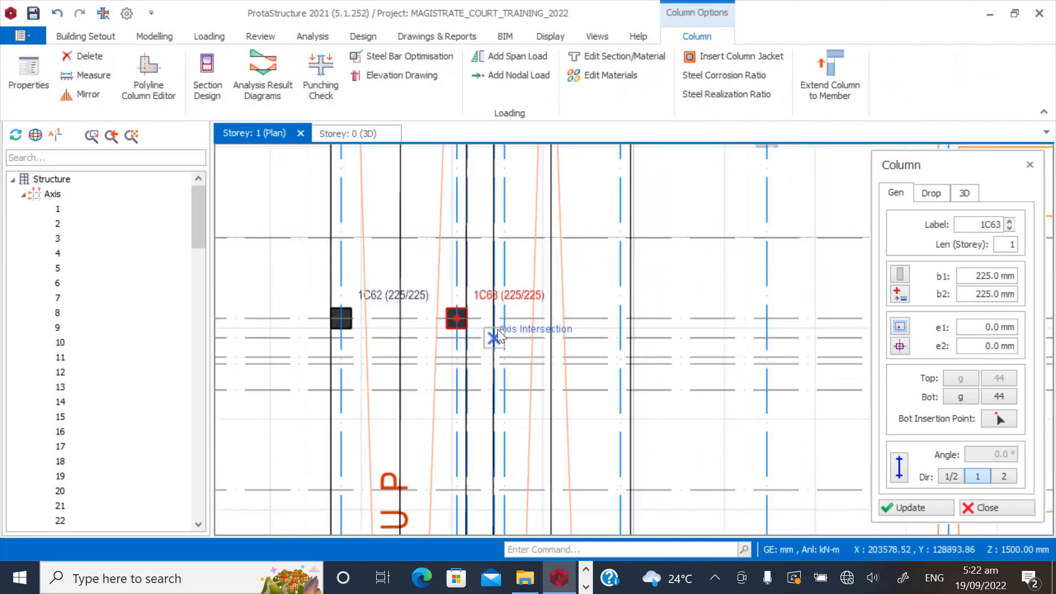
pyautogui.scroll(5, 527, 340)
pyautogui.scroll(1, 526, 339)
pyautogui.click(504, 276)
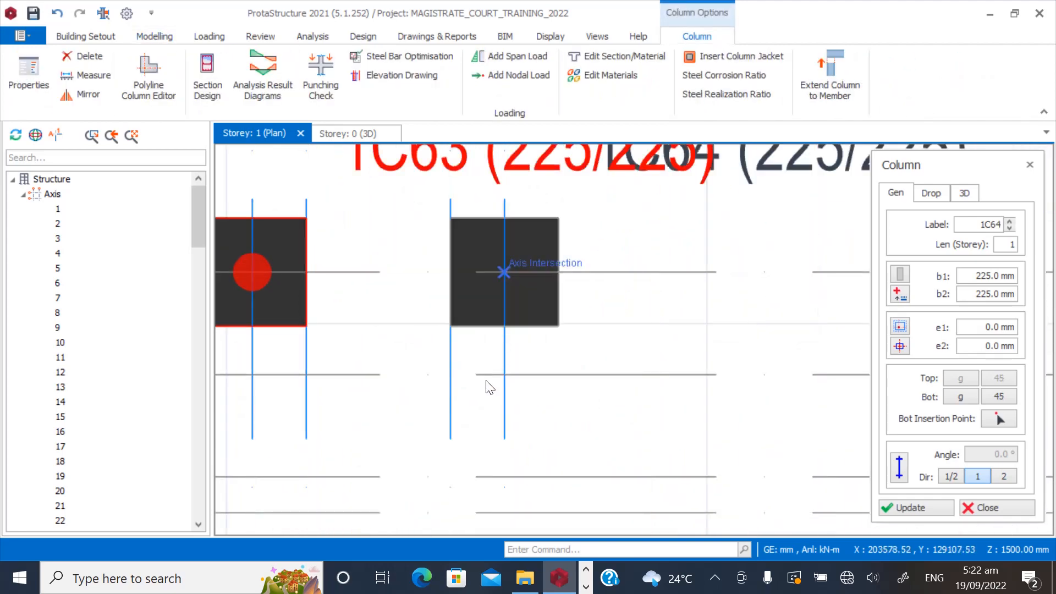
# Insert a 225 × 225 mm column where axis g meets the inner axis at the ramp's right edge, and end column insertion.
pyautogui.scroll(-4, 440, 354)
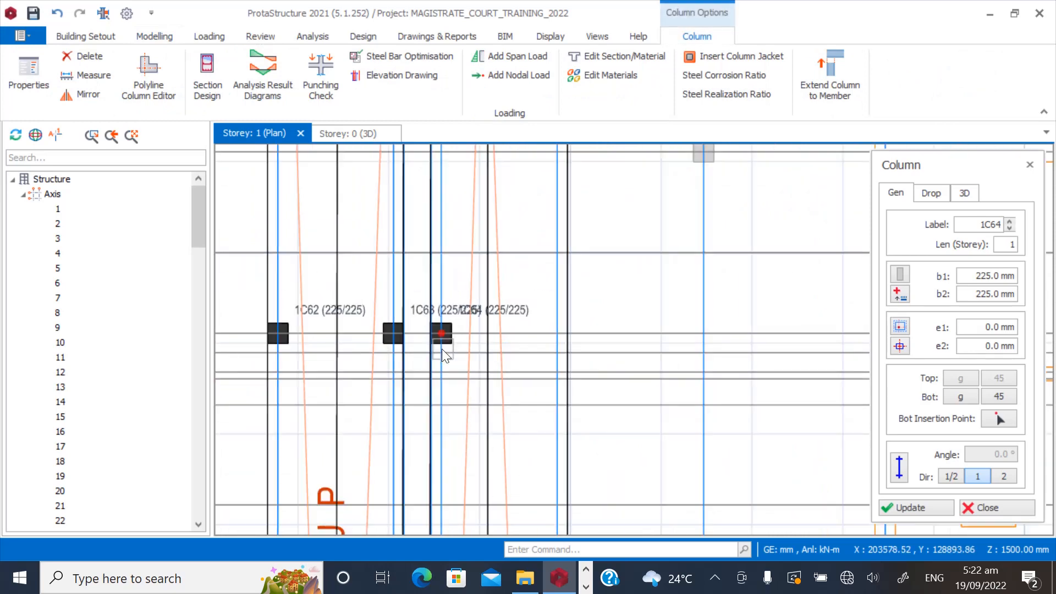
pyautogui.scroll(-3, 507, 402)
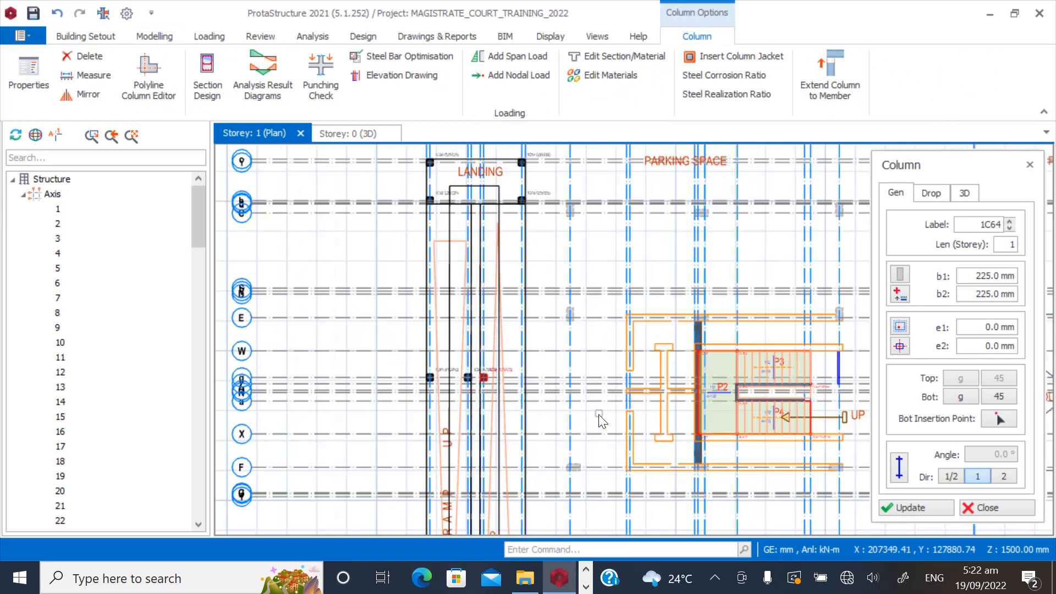
pyautogui.scroll(5, 569, 422)
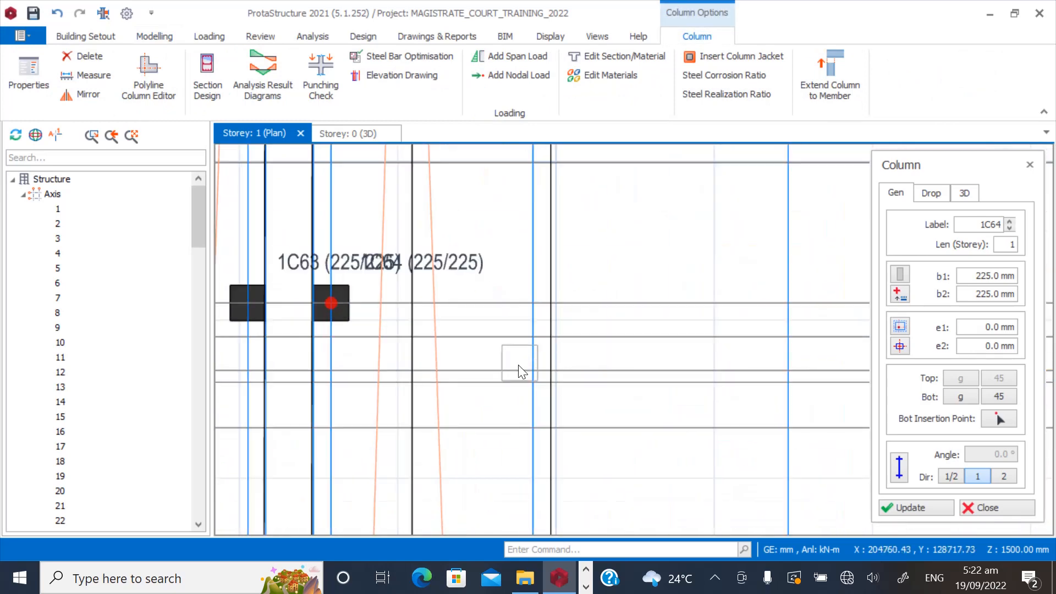
pyautogui.click(533, 303)
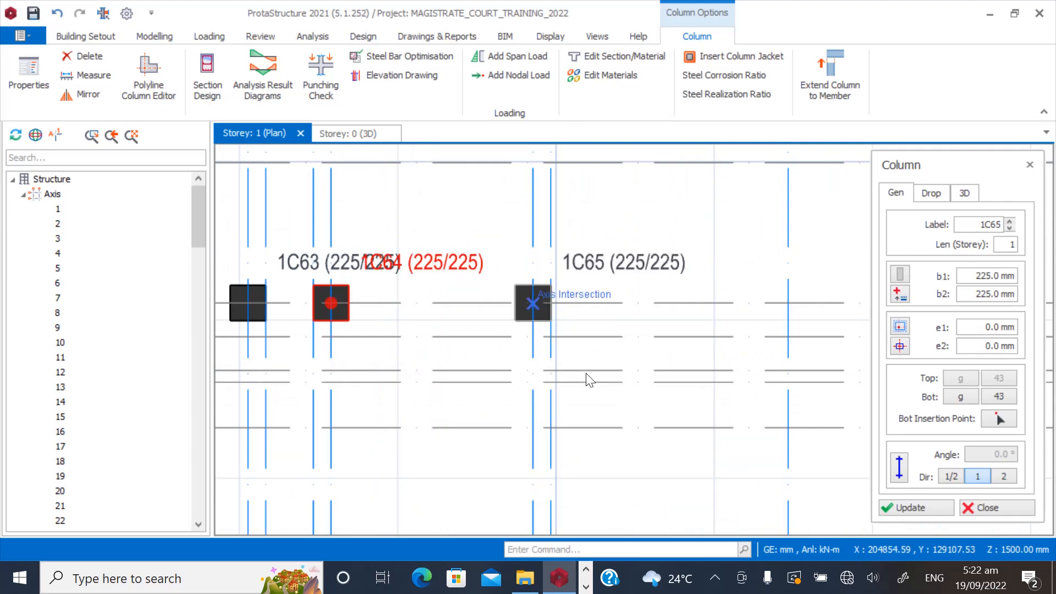
pyautogui.scroll(-5, 516, 423)
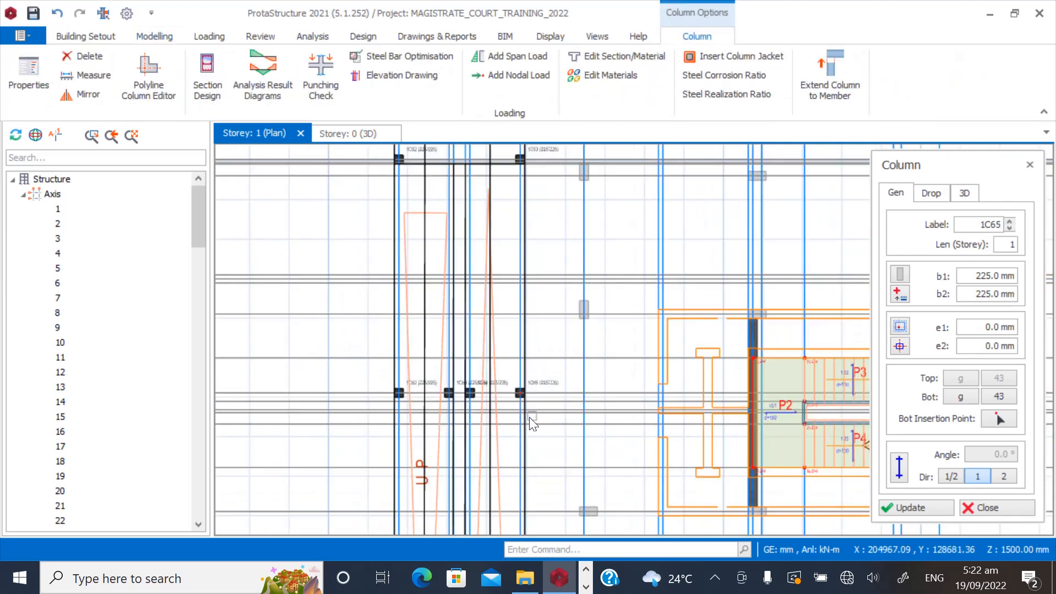
pyautogui.click(977, 509)
# Start a beam for the ramp landing with a width of 225 mm and a depth of 450 mm.
pyautogui.scroll(-2, 525, 275)
pyautogui.scroll(-2, 525, 271)
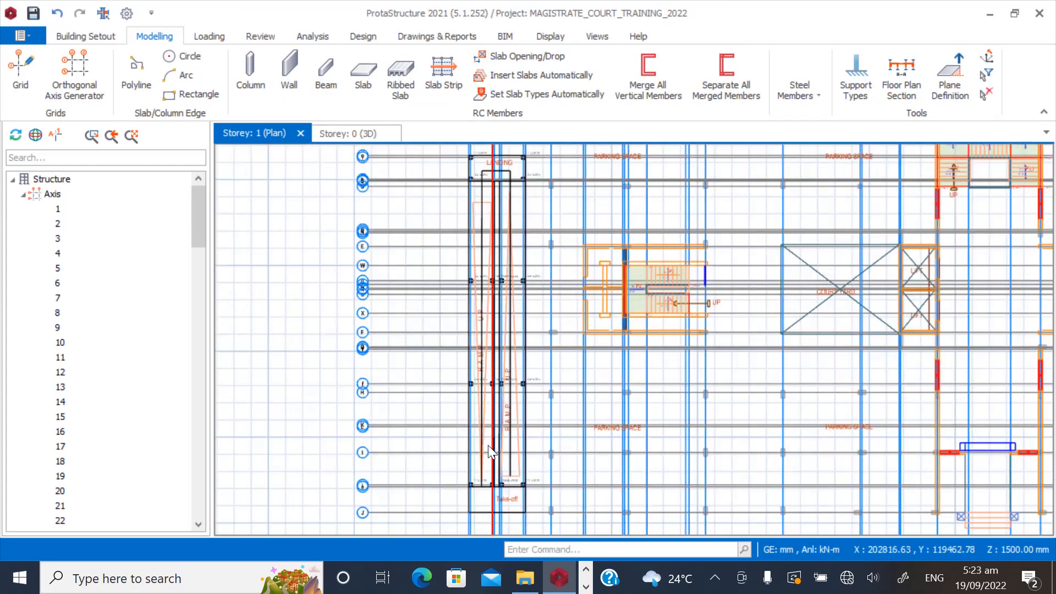
pyautogui.scroll(4, 447, 173)
pyautogui.scroll(3, 447, 172)
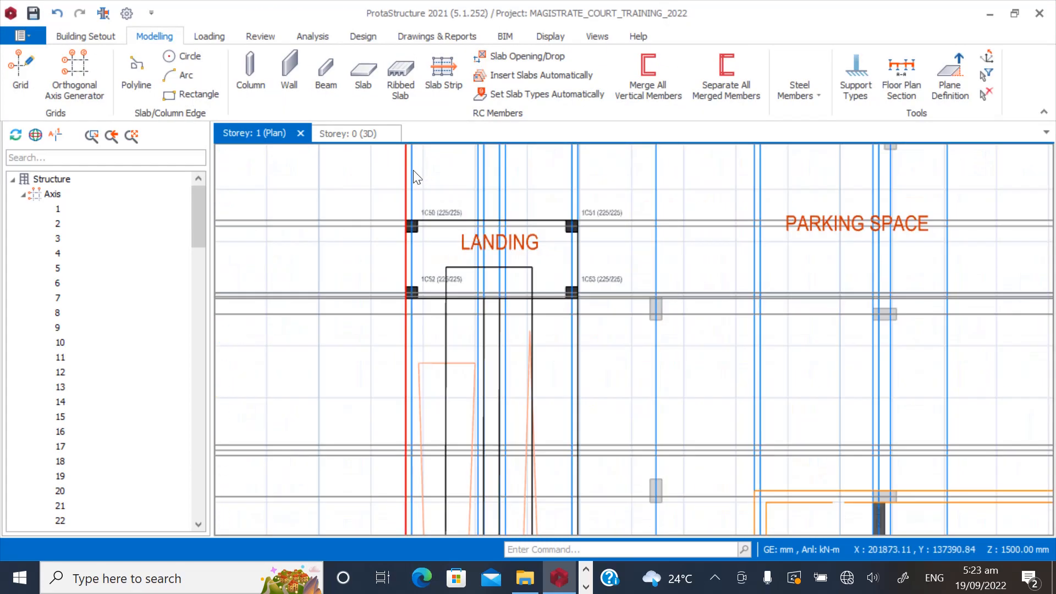
pyautogui.click(320, 72)
pyautogui.doubleClick(976, 278)
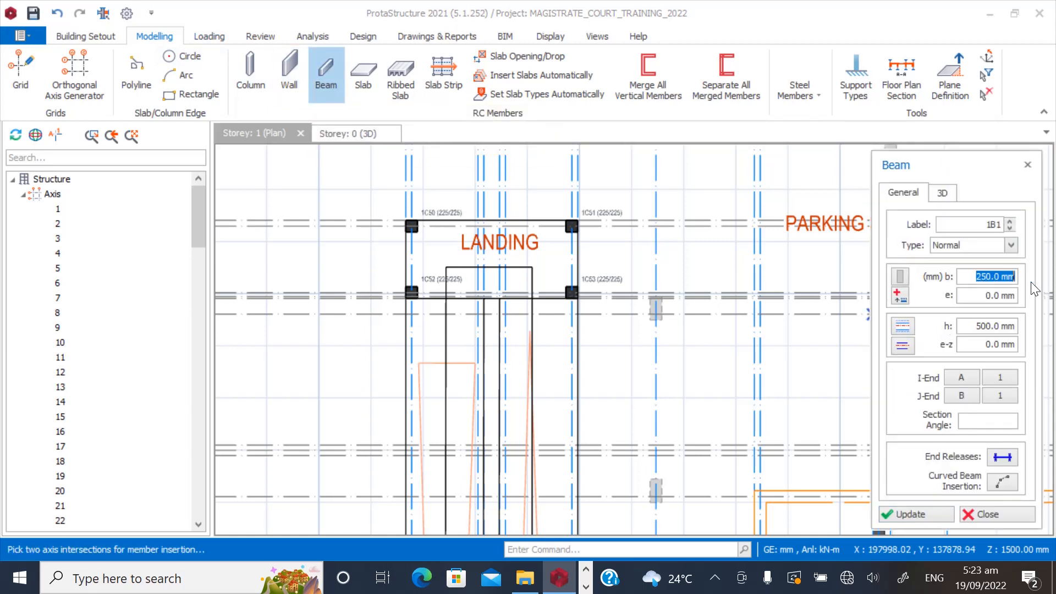
pyautogui.write('225')
pyautogui.doubleClick(987, 326)
pyautogui.write('450')
# Insert the 225 × 450 mm beam between the two columns on the landing's upper edge.
pyautogui.scroll(3, 730, 372)
pyautogui.scroll(2, 730, 291)
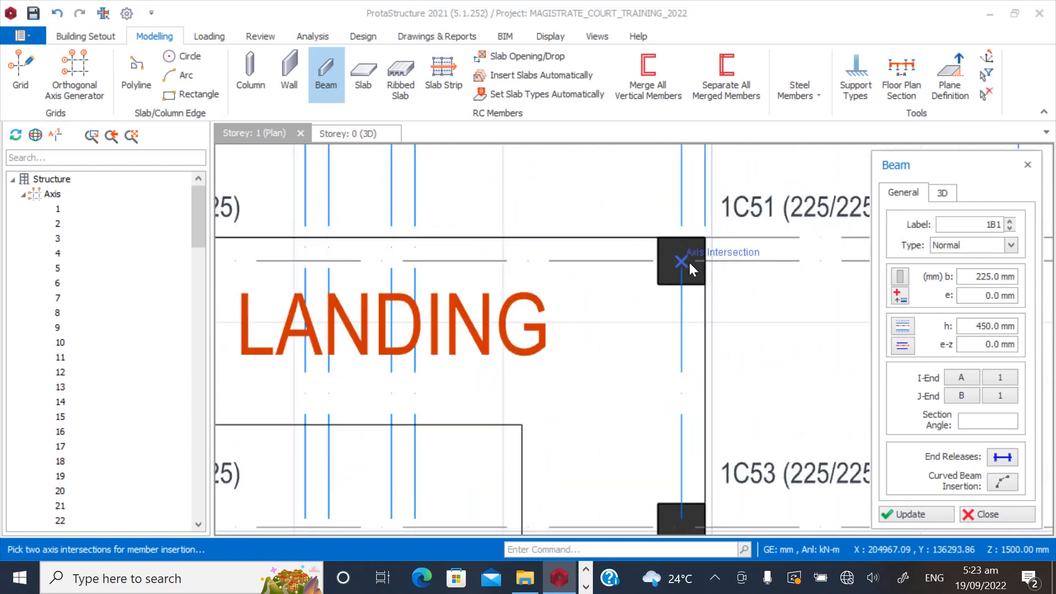
pyautogui.scroll(2, 685, 262)
pyautogui.click(704, 243)
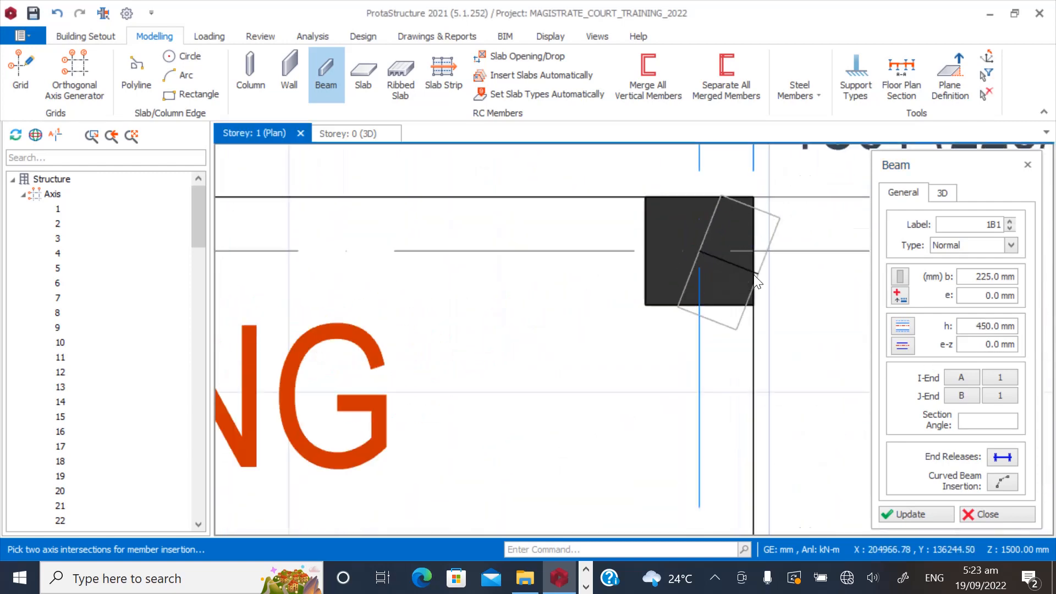
pyautogui.scroll(-3, 704, 243)
pyautogui.scroll(3, 257, 263)
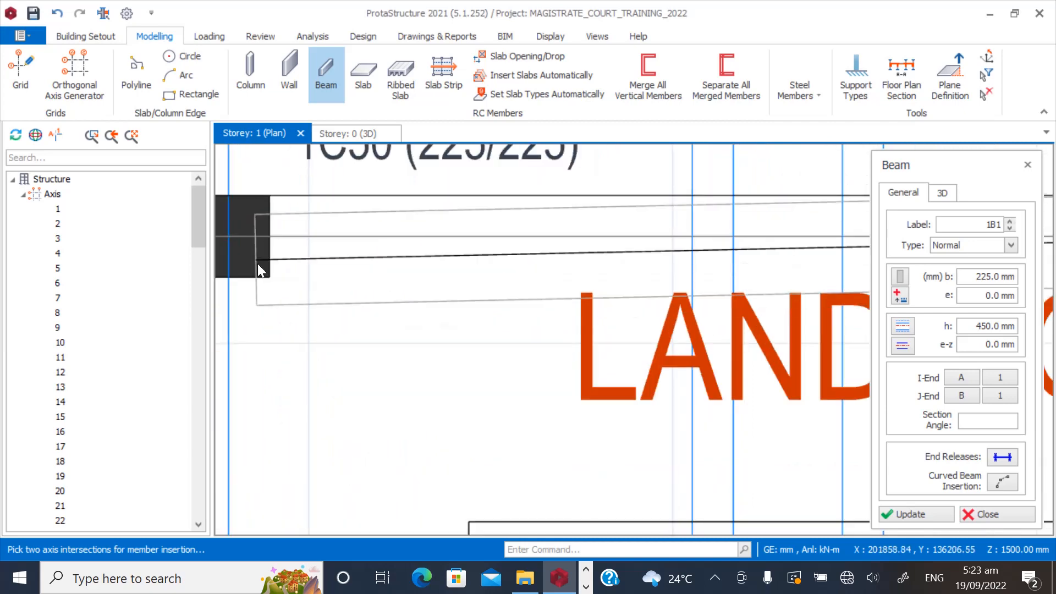
pyautogui.click(231, 237)
# Insert 225 × 450 mm beams along the ramp's left edge from landing to take-off and across to the left central take-off column.
pyautogui.scroll(-3, 322, 368)
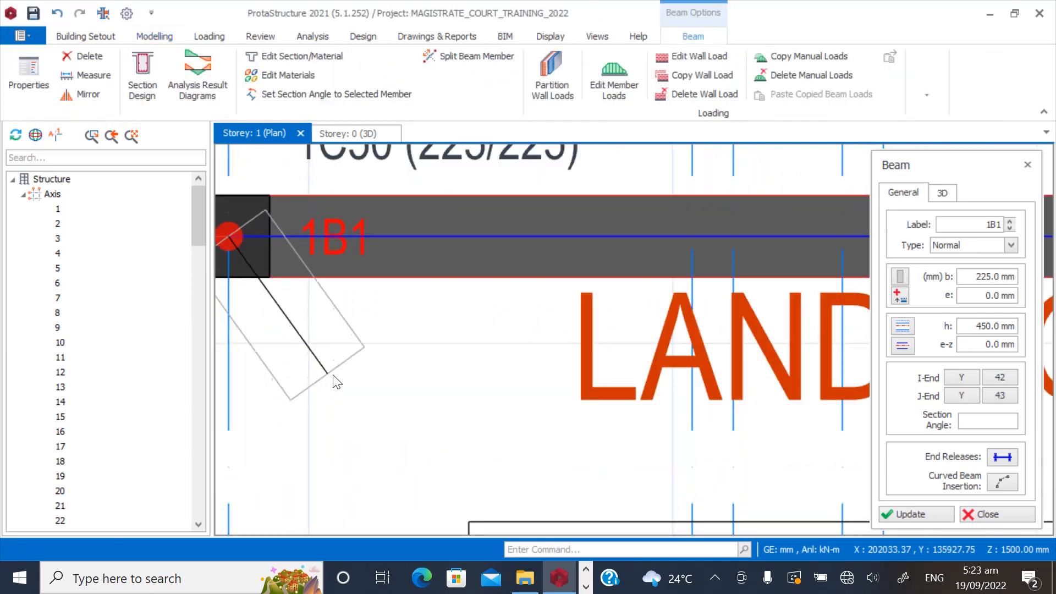
pyautogui.scroll(-4, 341, 207)
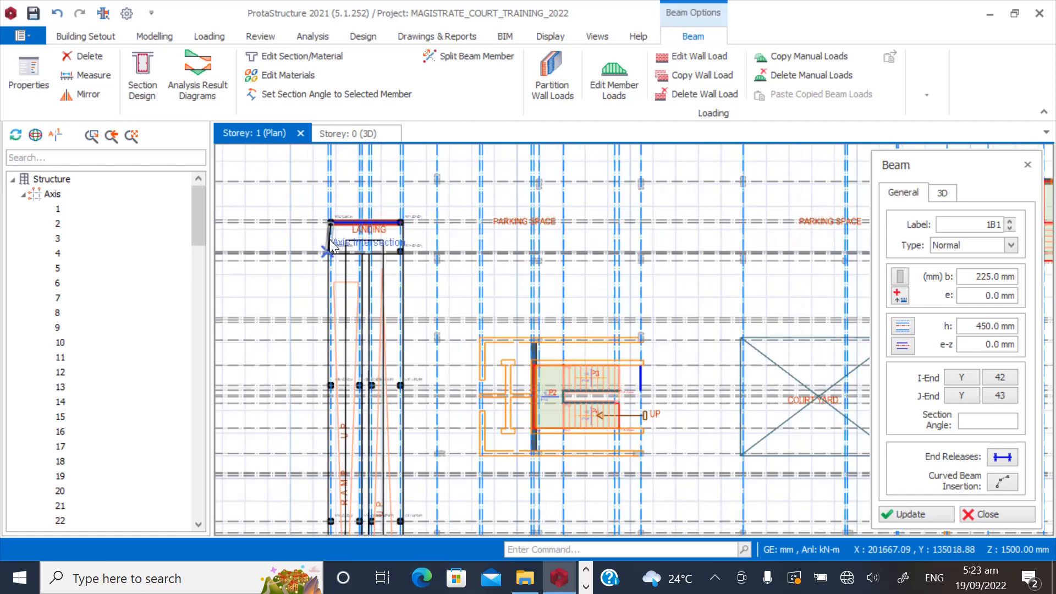
pyautogui.scroll(6, 318, 503)
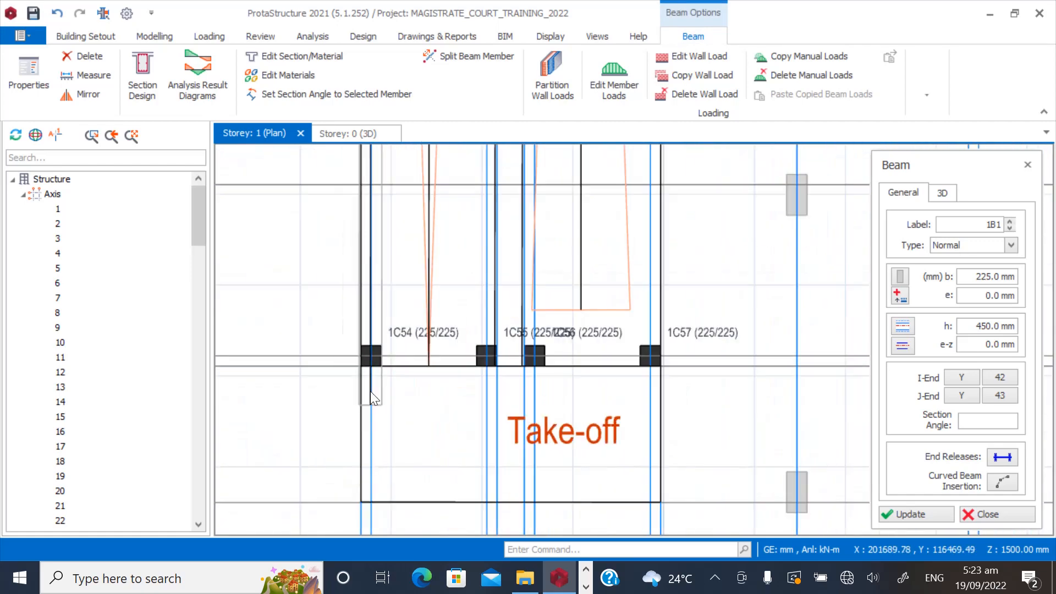
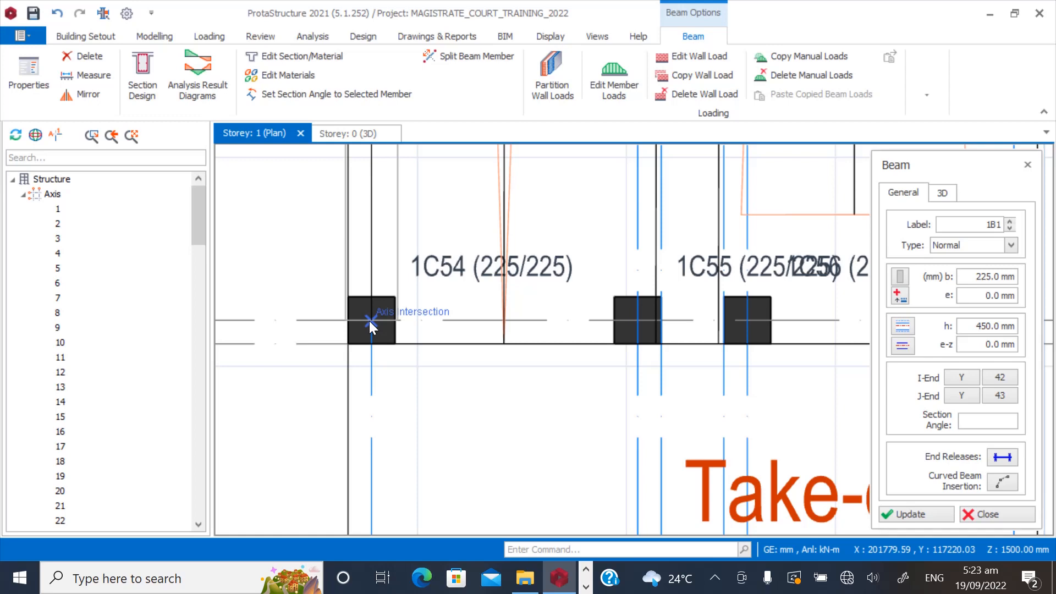
pyautogui.click(369, 321)
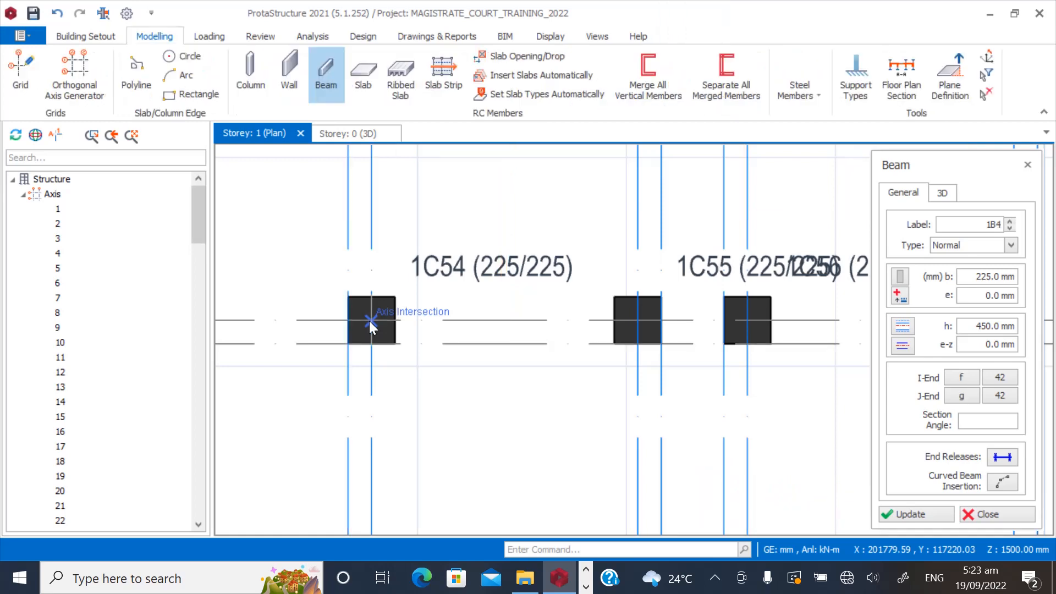
pyautogui.click(370, 323)
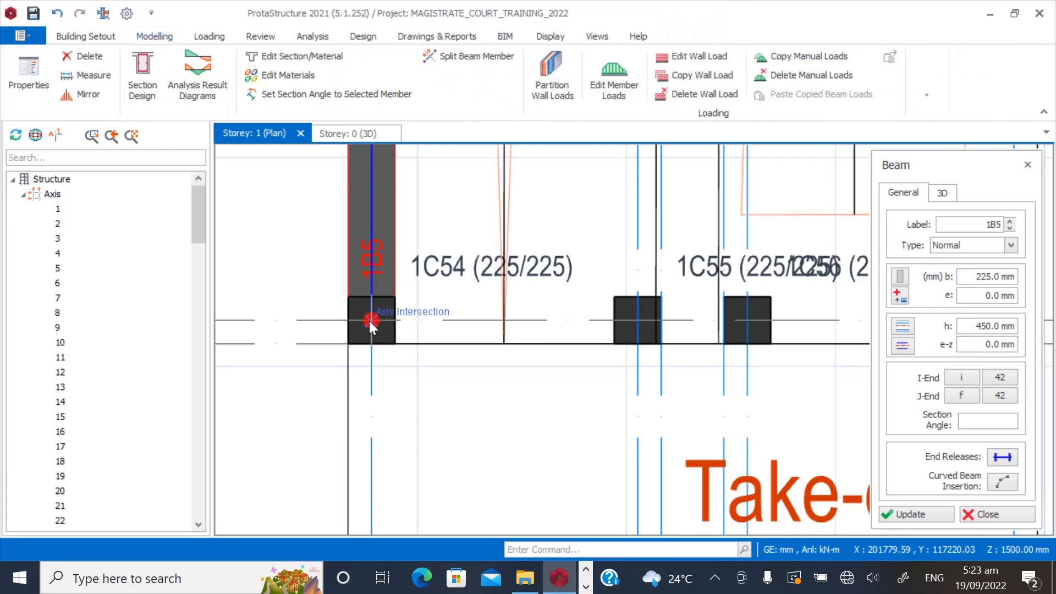
pyautogui.click(642, 321)
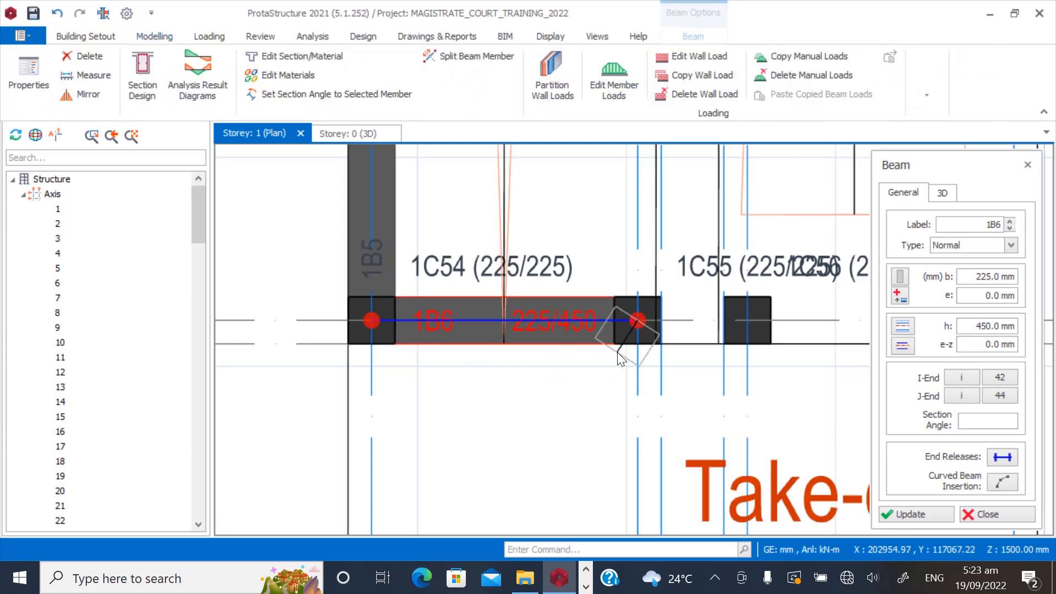
pyautogui.scroll(-5, 553, 457)
pyautogui.scroll(6, 546, 340)
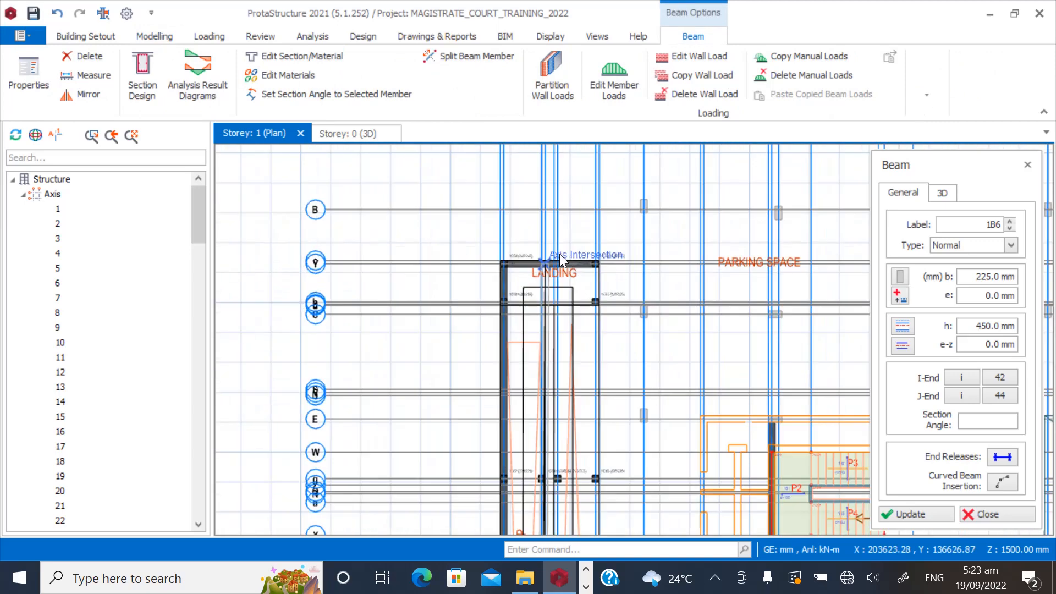
pyautogui.scroll(2, 564, 290)
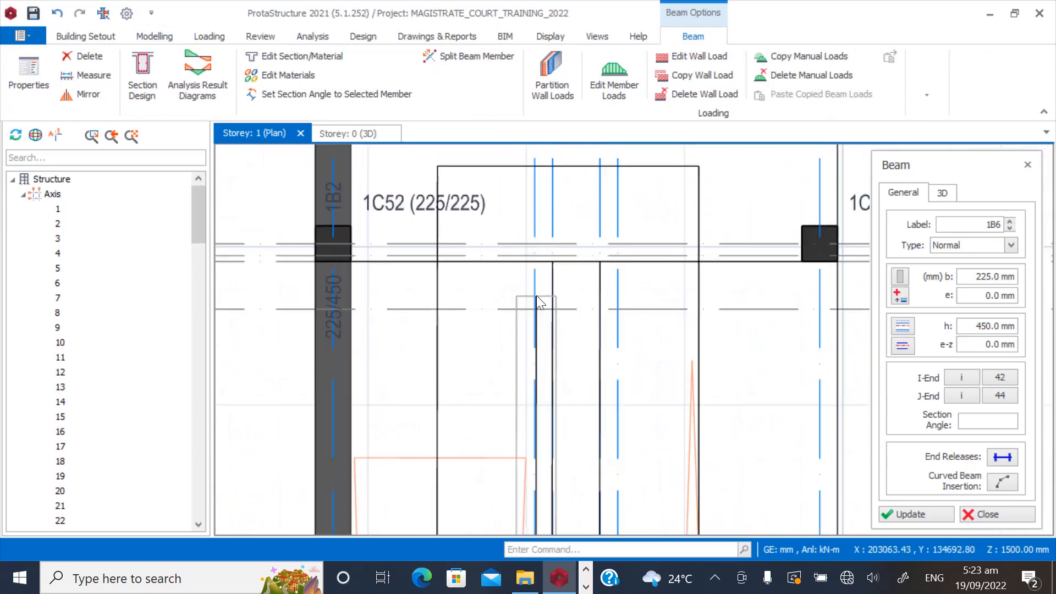
pyautogui.scroll(-2, 418, 295)
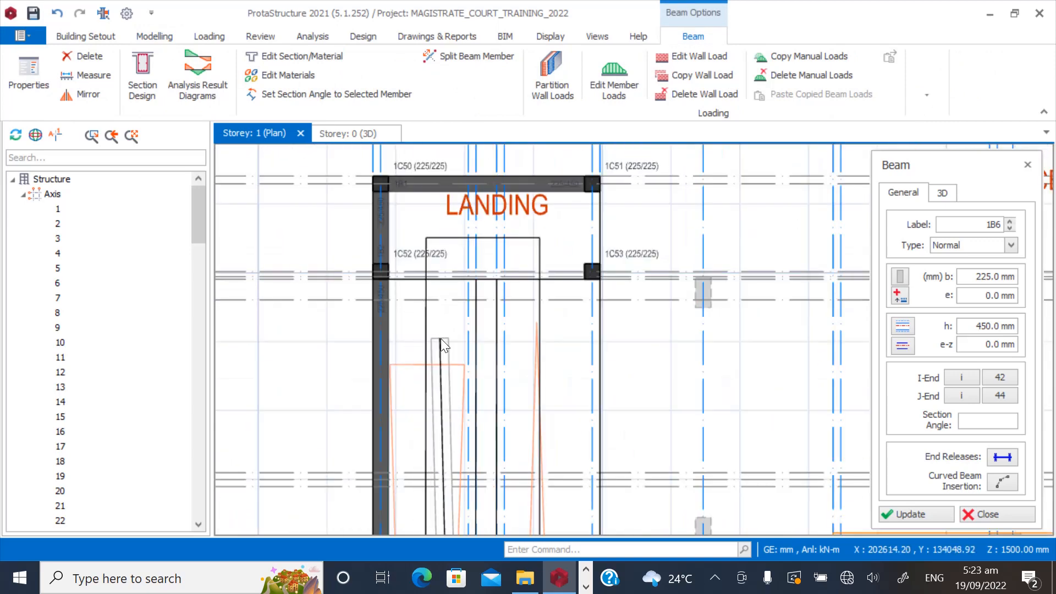
# Insert a 225 × 450 mm beam between the two columns on the landing's lower edge.
pyautogui.scroll(3, 387, 293)
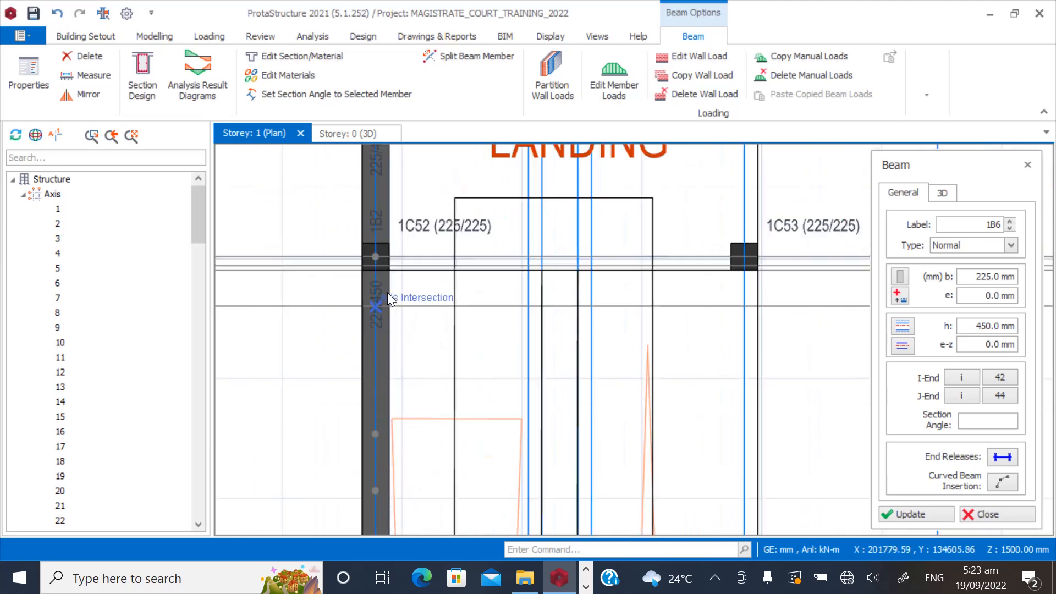
pyautogui.click(382, 252)
pyautogui.scroll(-3, 381, 252)
pyautogui.scroll(3, 564, 275)
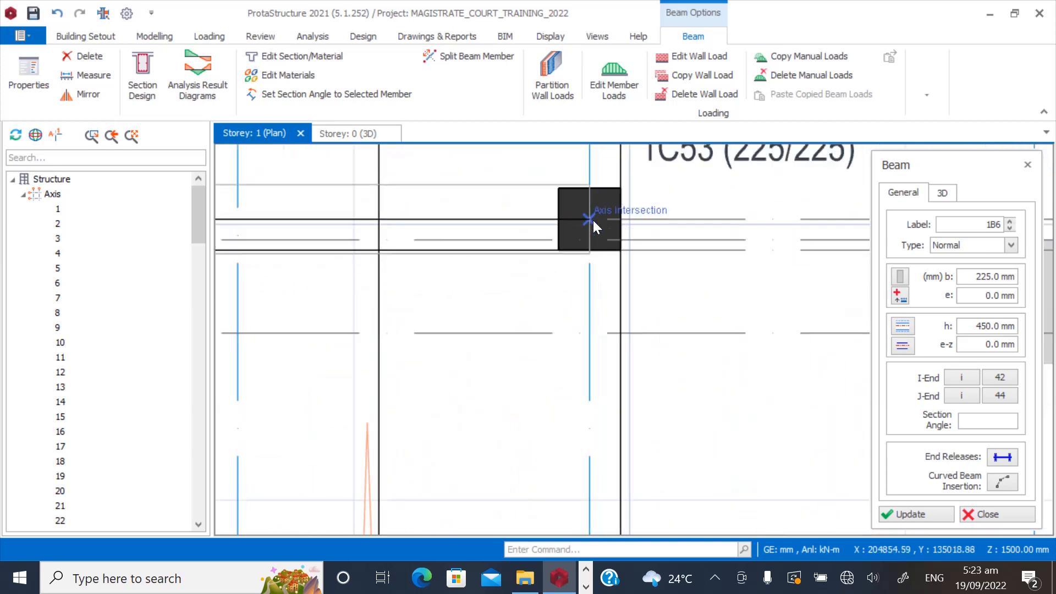
pyautogui.click(591, 219)
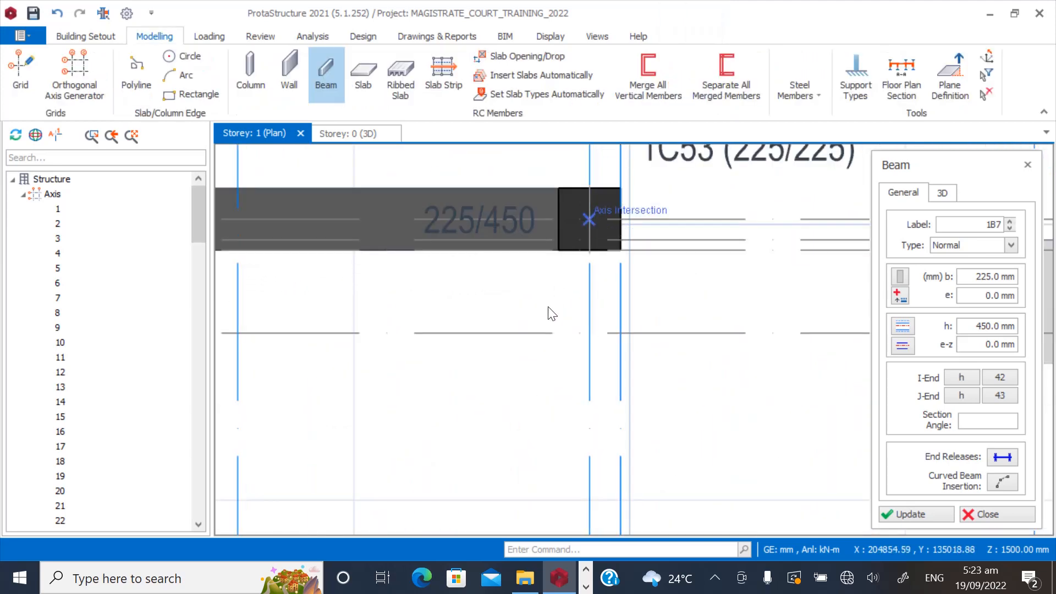
# Insert a 225 × 450 mm beam along the landing's right edge from its lower column to its upper column.
pyautogui.scroll(-3, 589, 231)
pyautogui.scroll(1, 597, 234)
pyautogui.scroll(2, 596, 234)
pyautogui.click(582, 223)
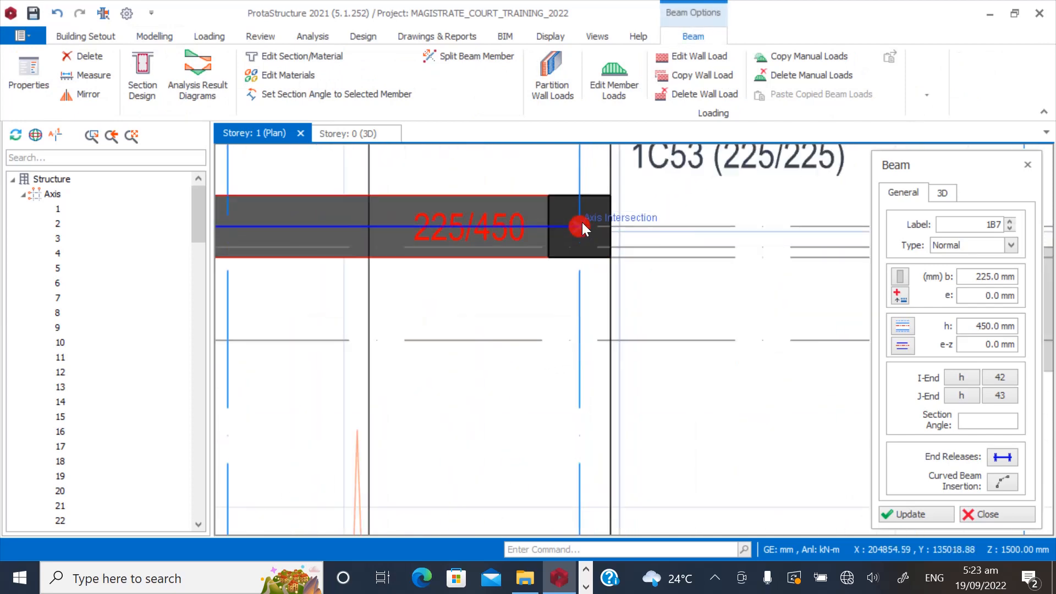
pyautogui.scroll(-5, 561, 321)
pyautogui.scroll(4, 555, 237)
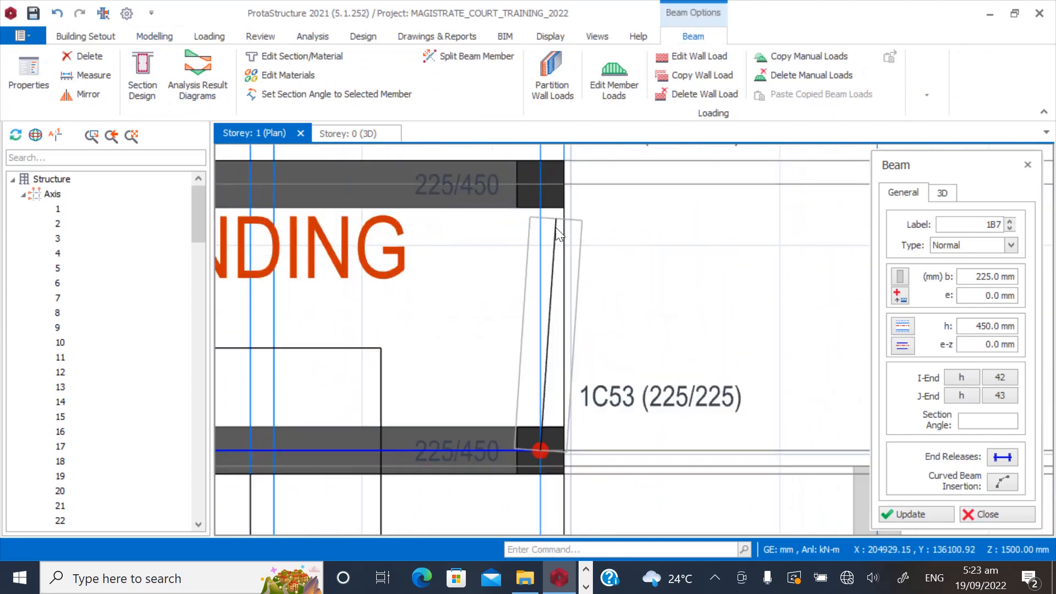
pyautogui.click(549, 185)
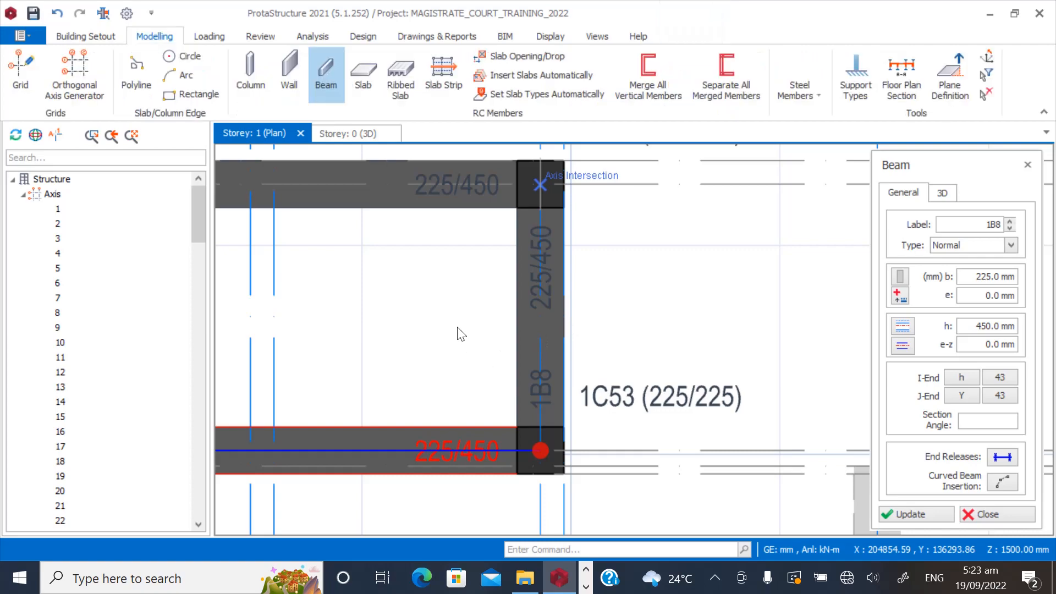
# Insert 225 × 450 mm beams along the ramp's right edge from landing to take-off and across to the right central take-off column.
pyautogui.scroll(-5, 539, 450)
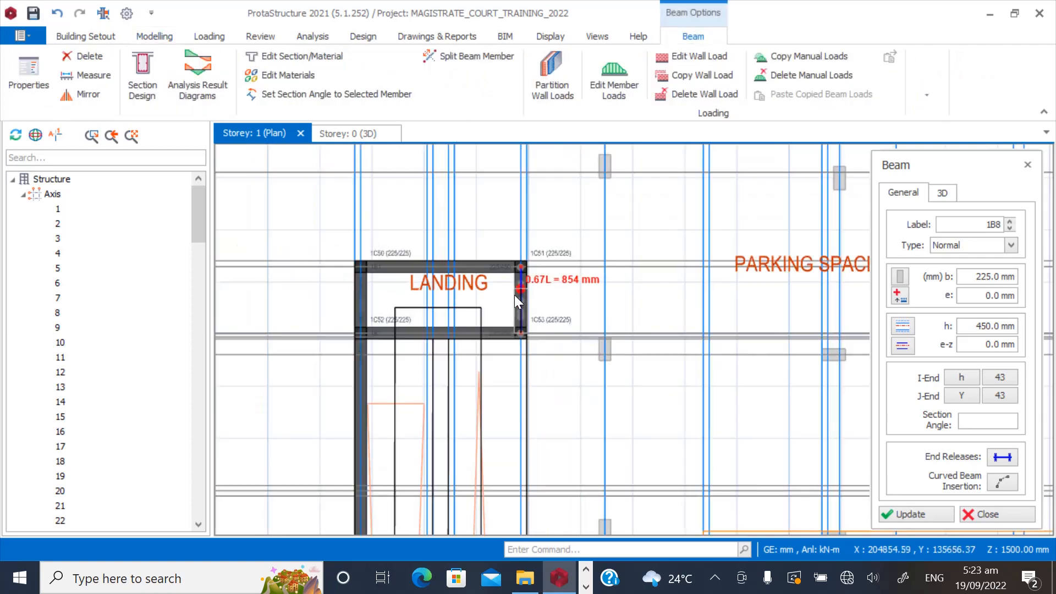
pyautogui.scroll(4, 545, 266)
pyautogui.scroll(3, 538, 450)
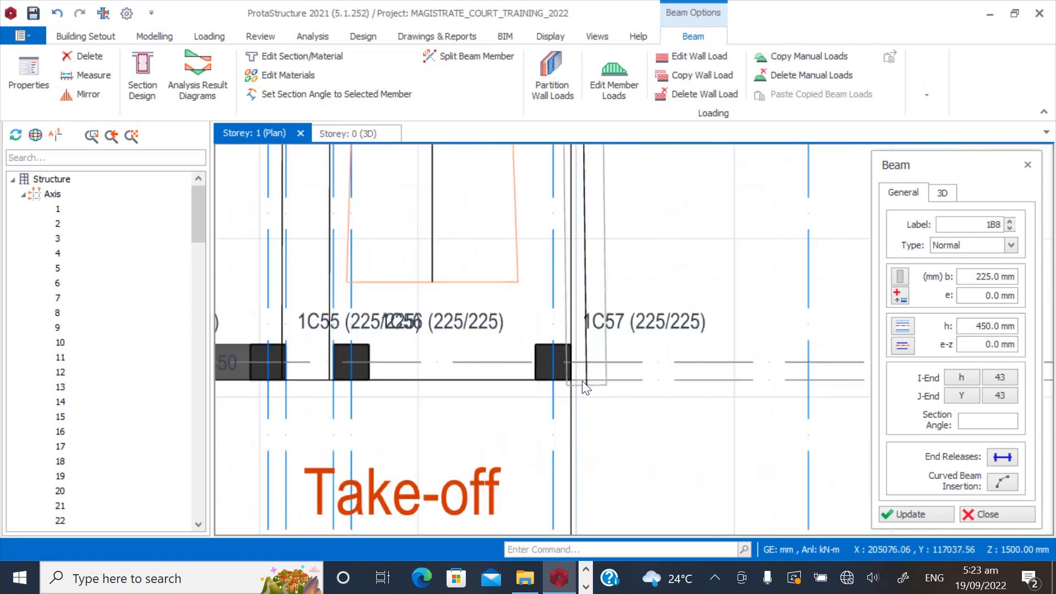
pyautogui.click(551, 361)
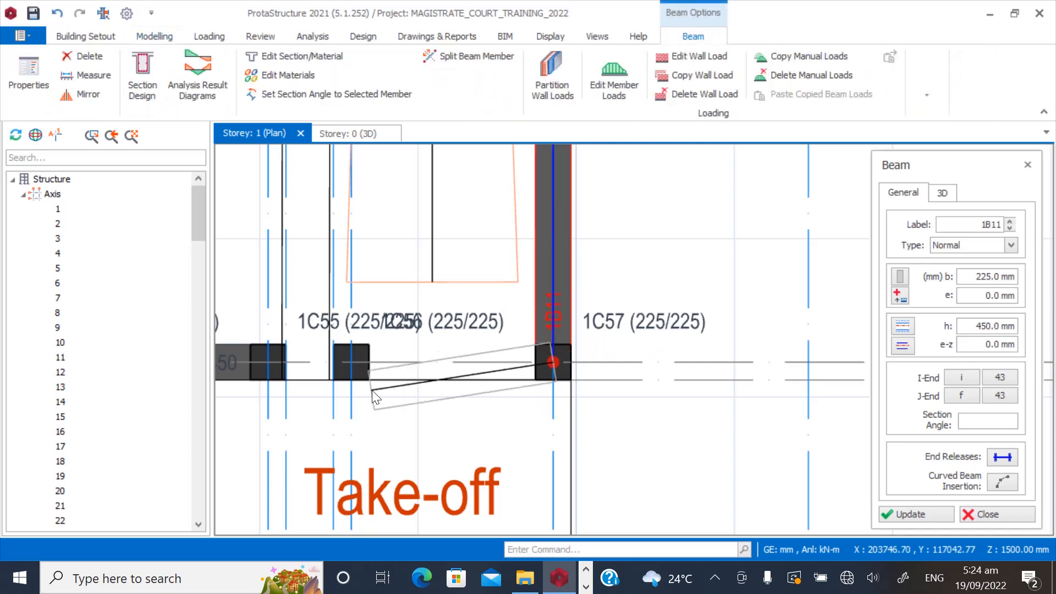
pyautogui.click(351, 362)
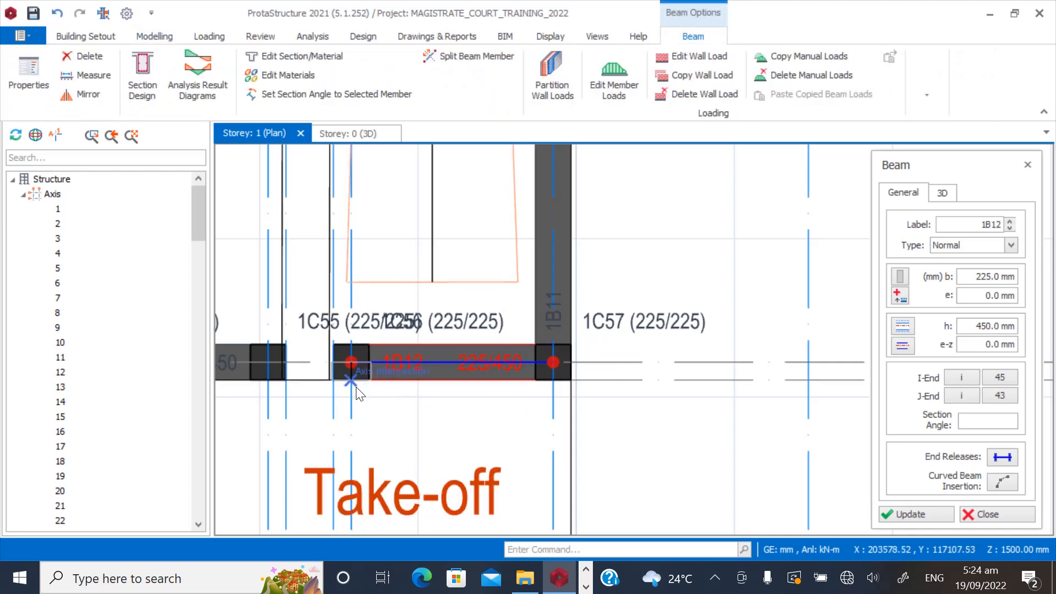
# Insert 225 × 450 mm beams along the ramp's left central column line, from the take-off through the intermediate columns to the landing.
pyautogui.scroll(-4, 355, 413)
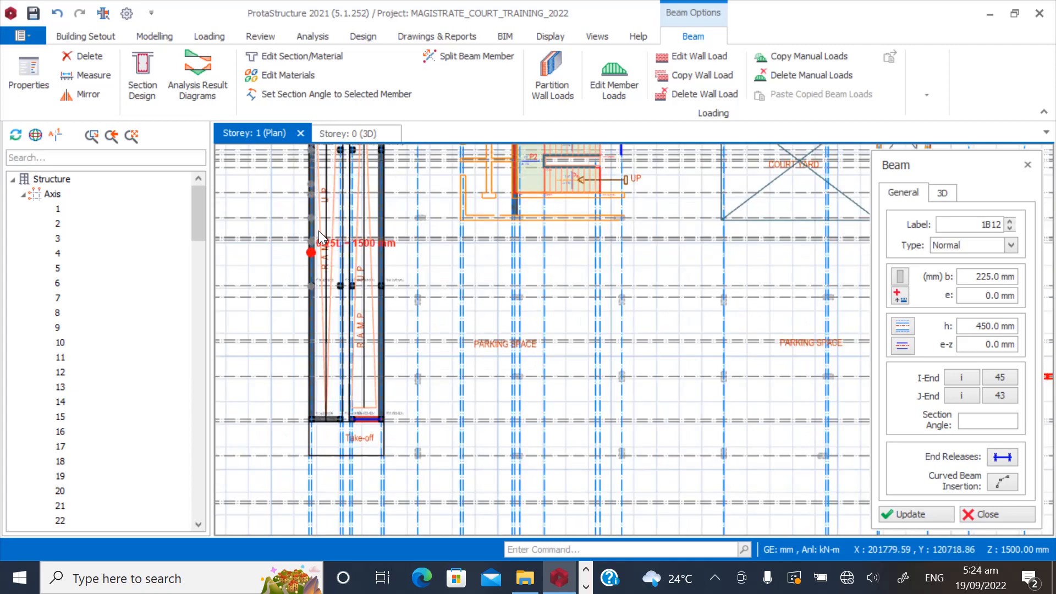
pyautogui.scroll(-3, 341, 243)
pyautogui.scroll(7, 372, 352)
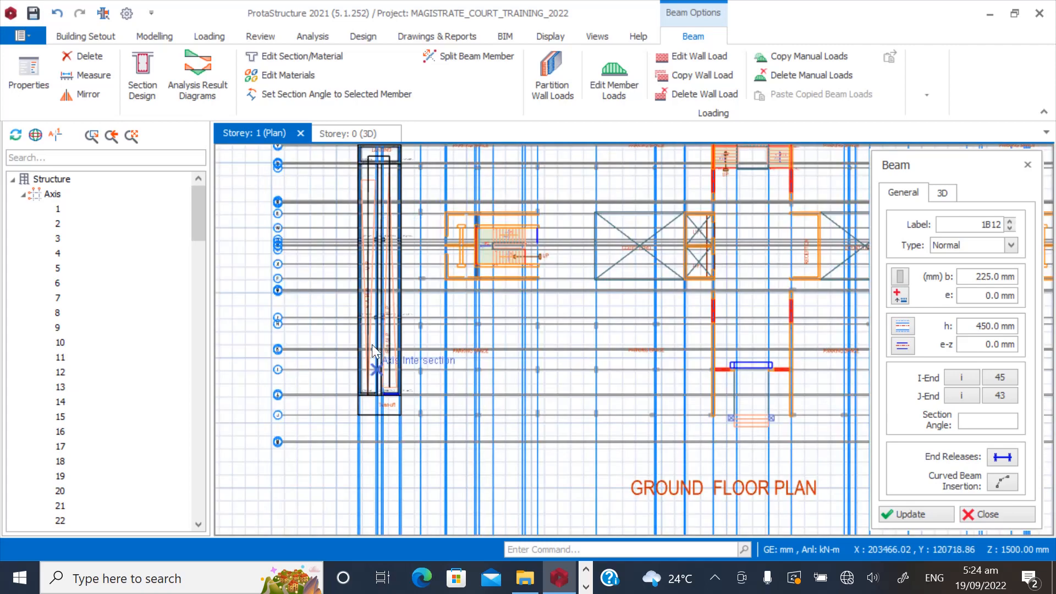
pyautogui.scroll(3, 372, 395)
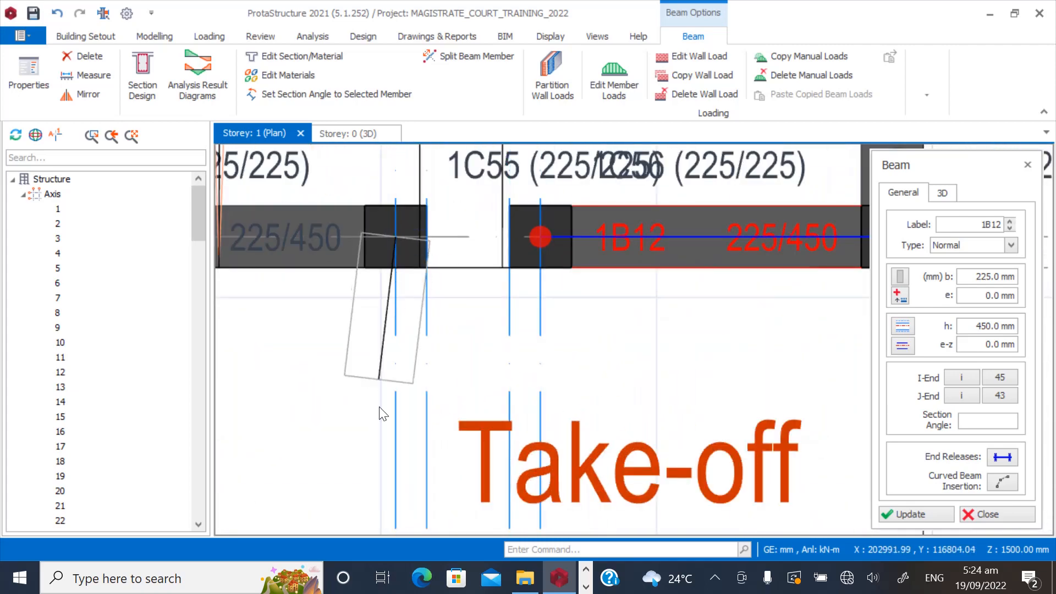
pyautogui.scroll(-4, 389, 478)
pyautogui.scroll(-2, 389, 478)
pyautogui.scroll(6, 384, 226)
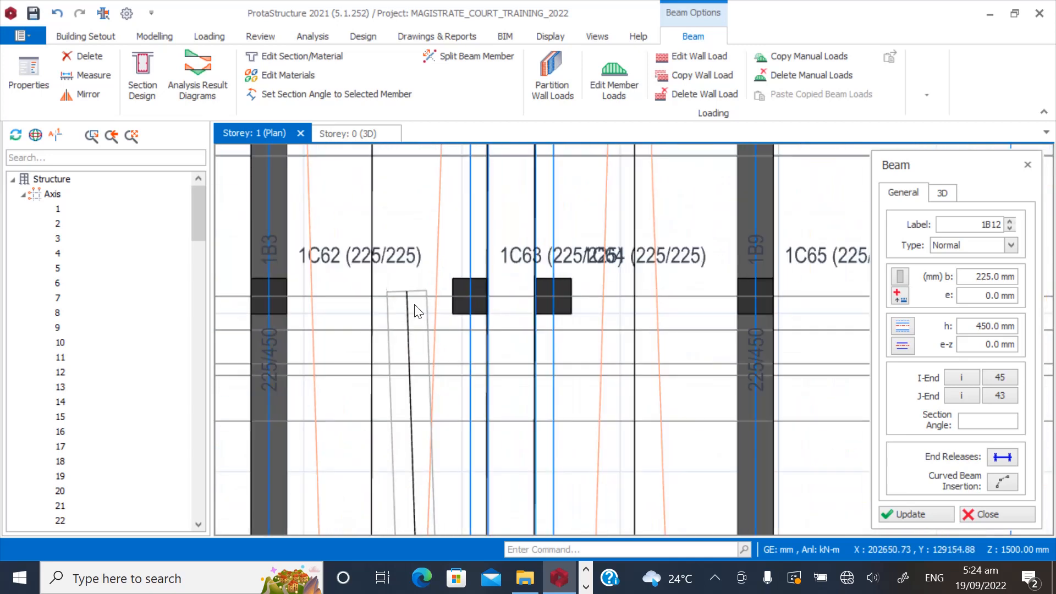
pyautogui.click(466, 293)
pyautogui.scroll(-4, 410, 355)
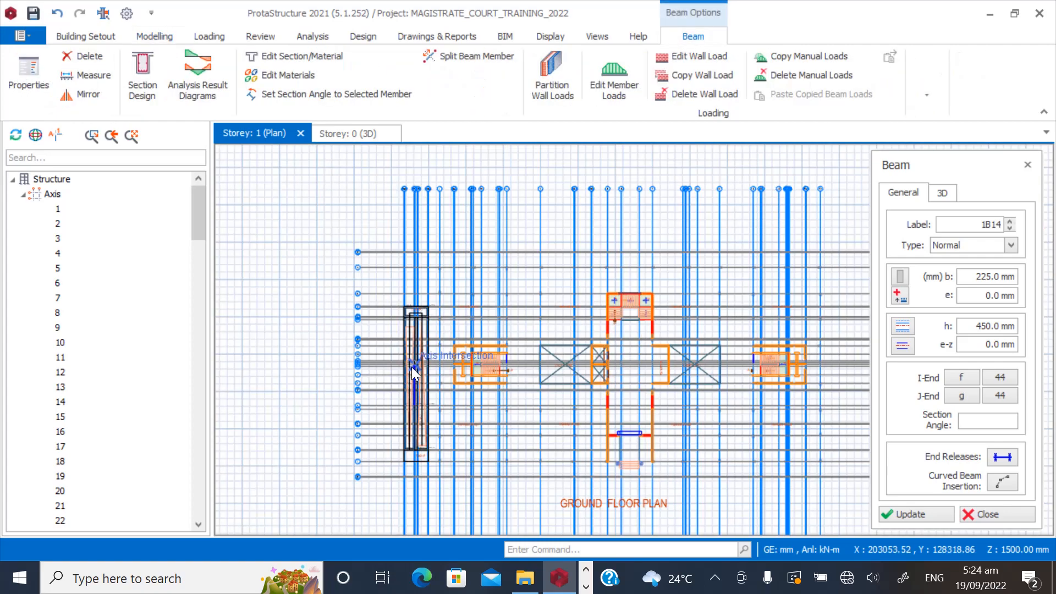
pyautogui.scroll(6, 412, 369)
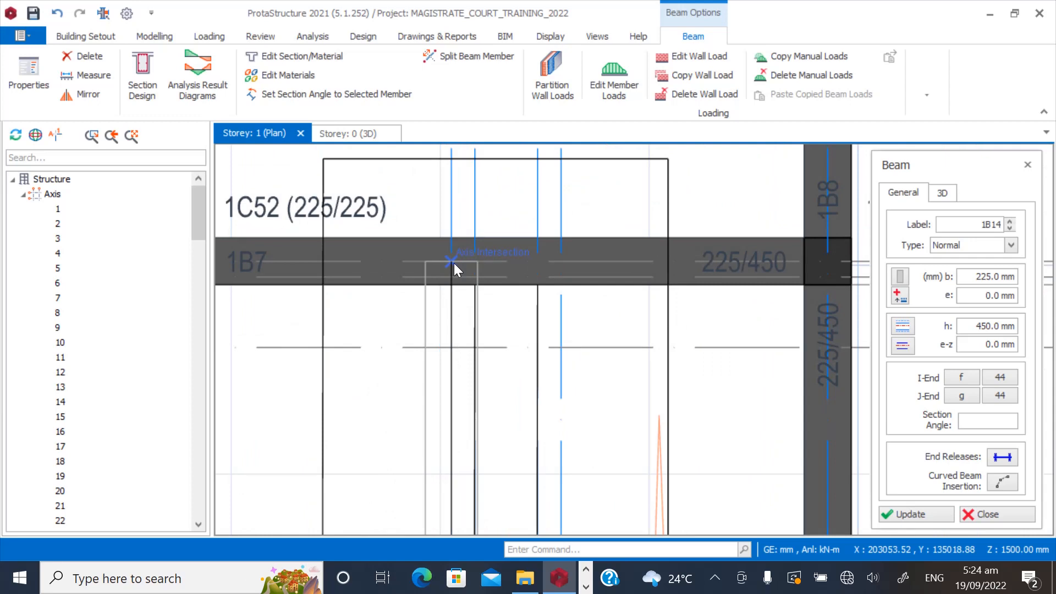
pyautogui.click(454, 263)
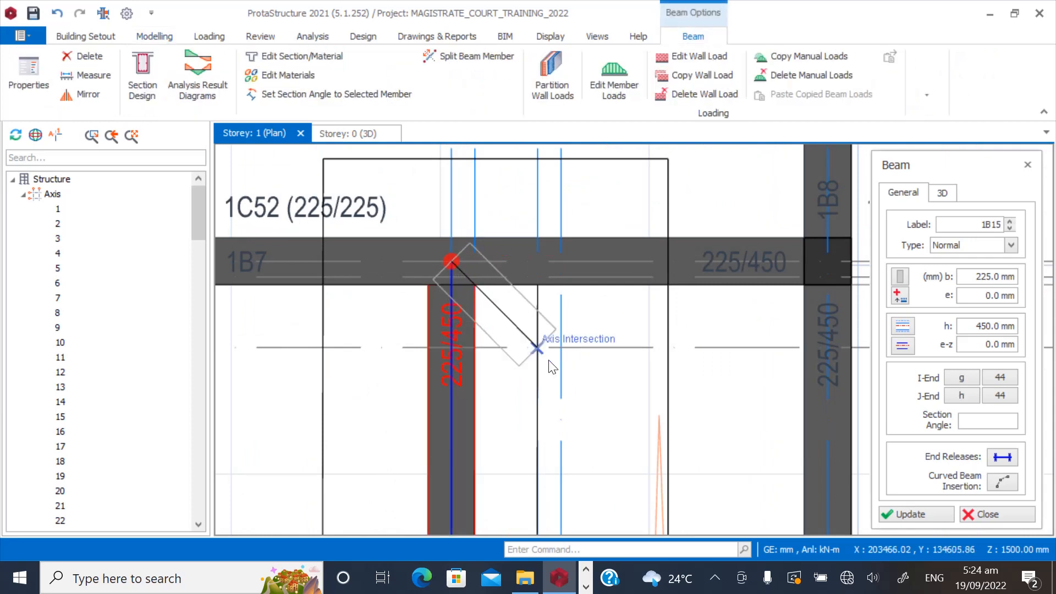
# Insert 225 × 450 mm beams along the ramp's right central column line, from the landing down to the take-off.
pyautogui.scroll(-5, 569, 261)
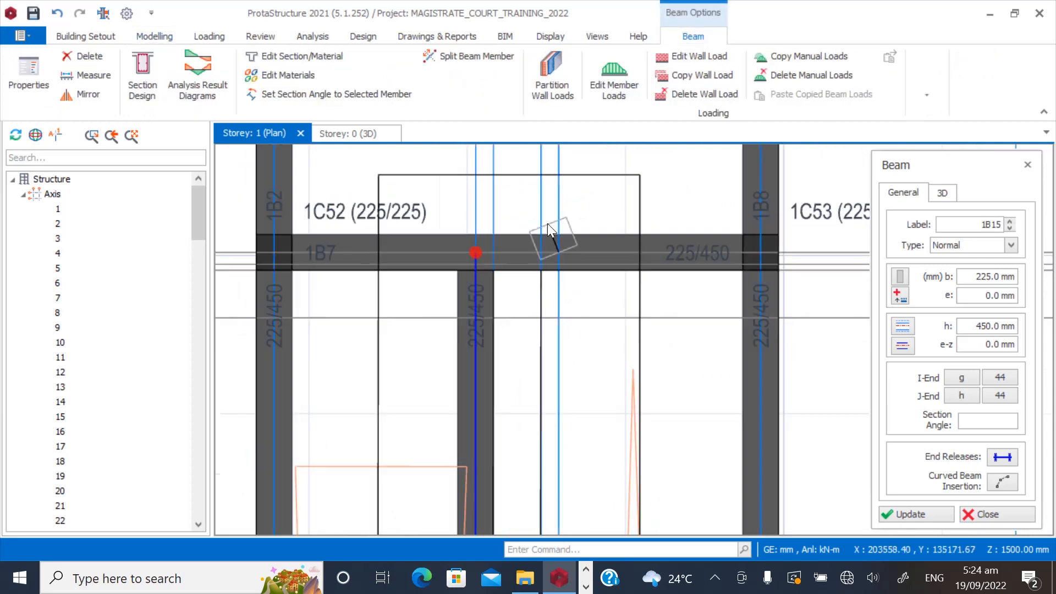
pyautogui.scroll(6, 562, 358)
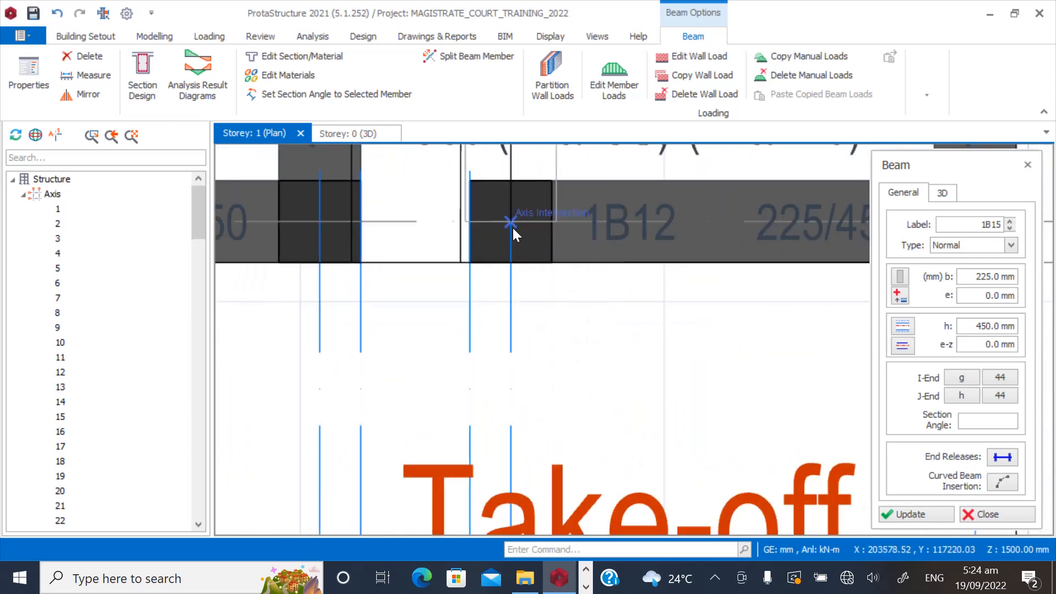
pyautogui.click(513, 226)
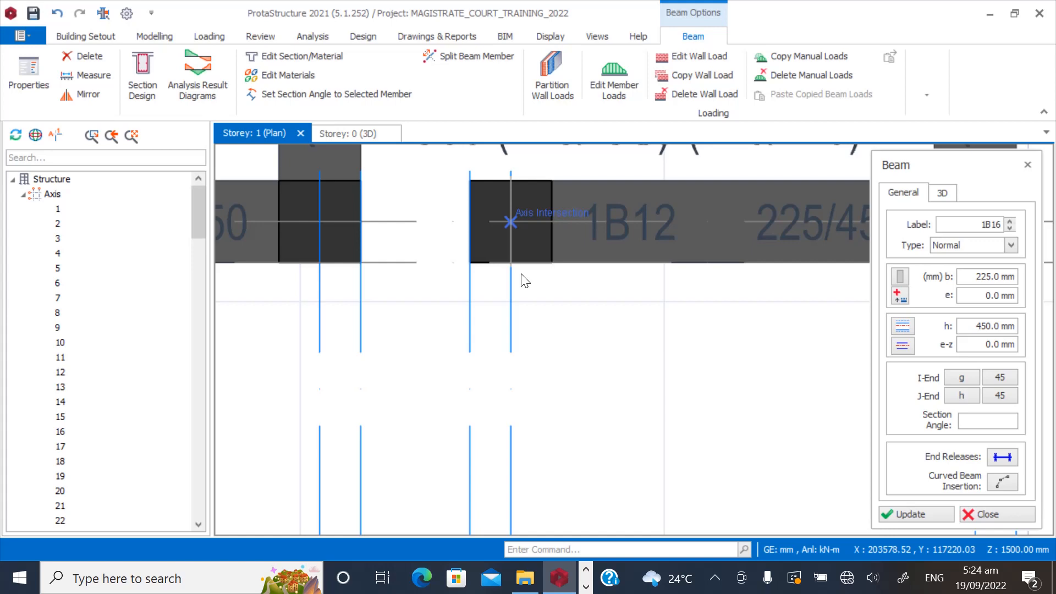
pyautogui.click(511, 222)
pyautogui.scroll(-5, 442, 443)
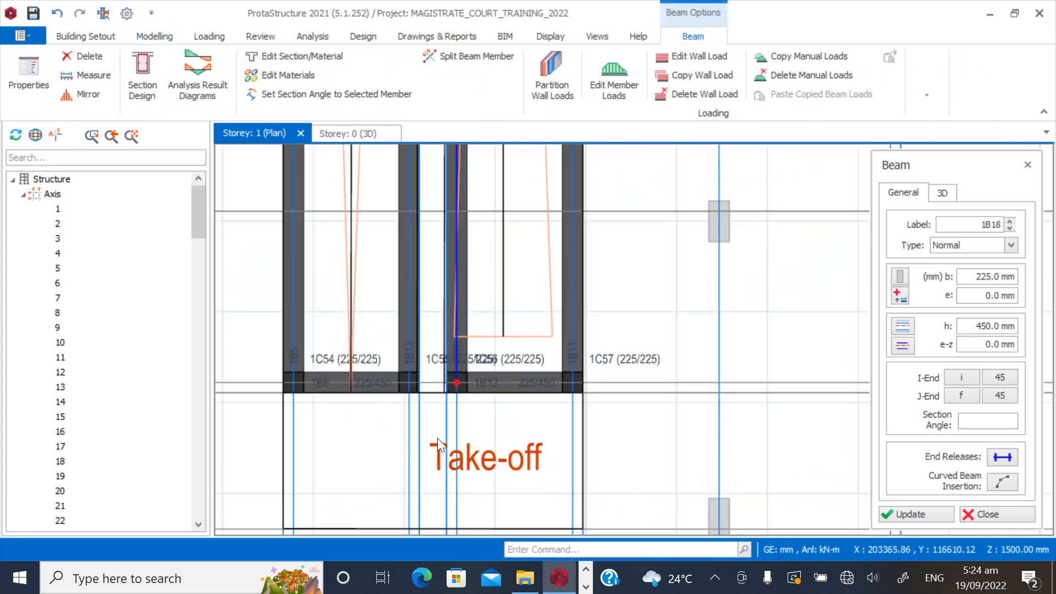
# Insert a 225 × 450 mm cross beam between the left ramp lane's lower intermediate columns.
pyautogui.scroll(-2, 434, 442)
pyautogui.scroll(5, 388, 319)
pyautogui.scroll(-3, 387, 393)
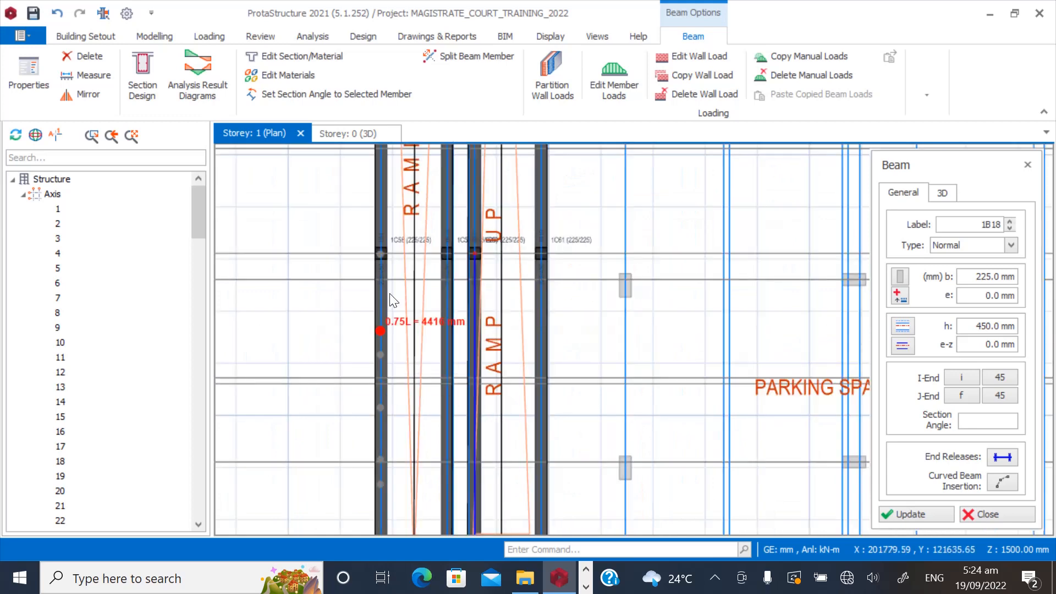
pyautogui.scroll(3, 382, 243)
pyautogui.scroll(3, 384, 245)
pyautogui.click(367, 284)
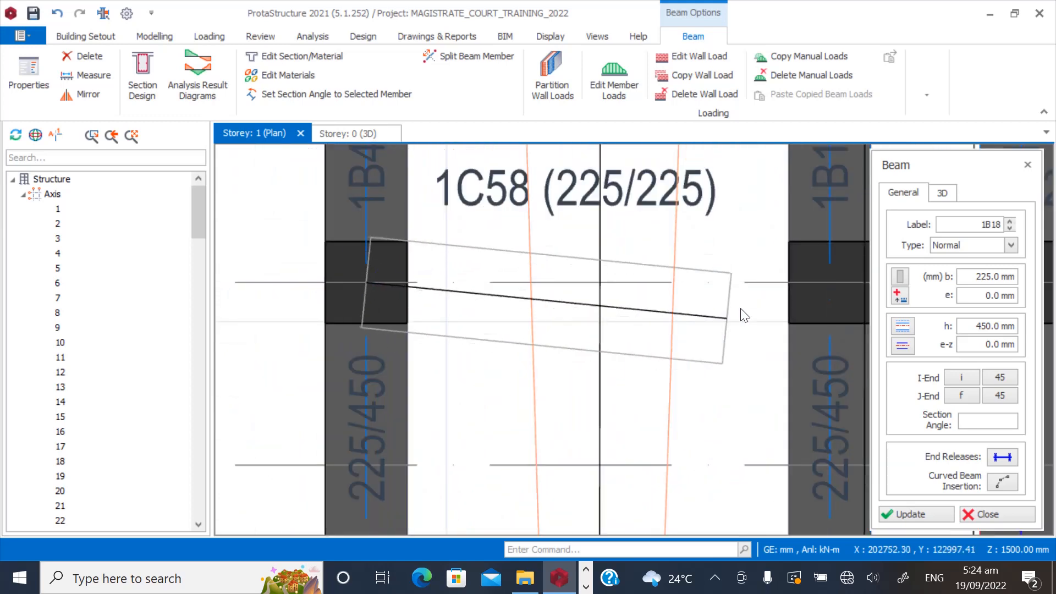
pyautogui.click(824, 283)
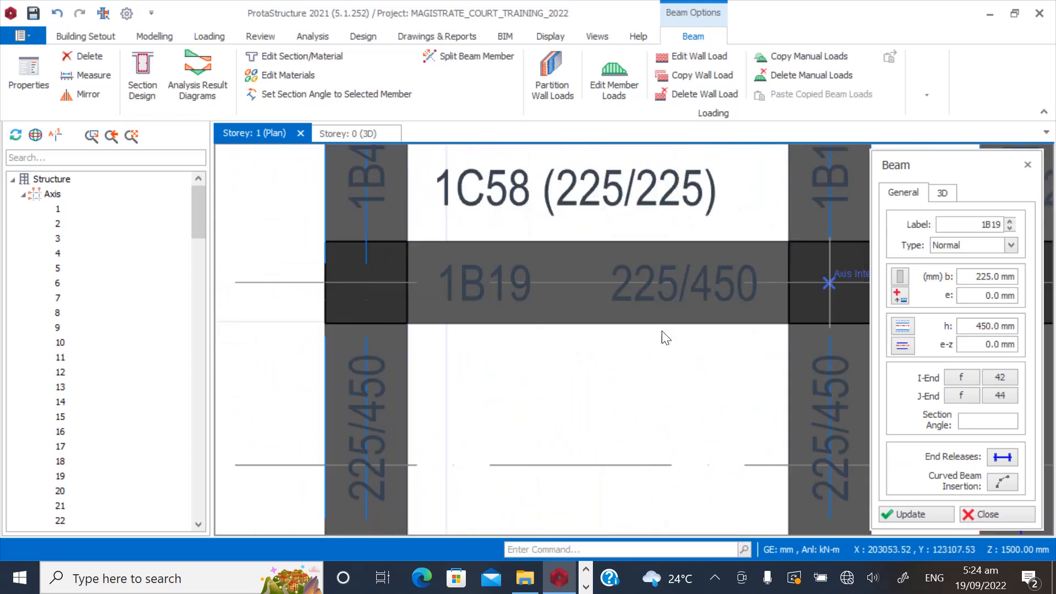
# Insert a 225 × 450 mm cross beam between the right ramp lane's lower intermediate columns.
pyautogui.scroll(-4, 523, 405)
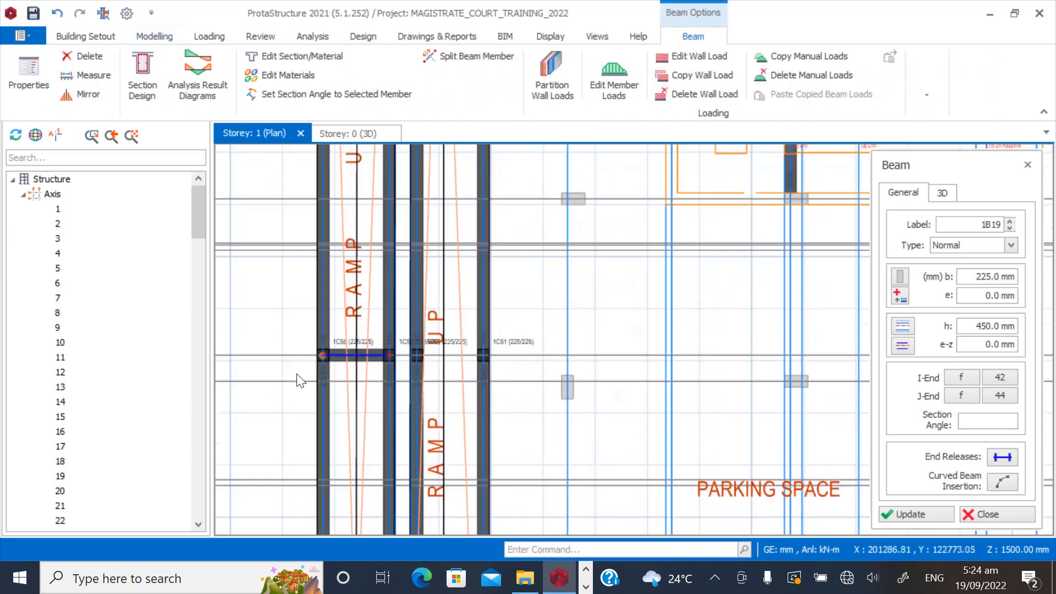
pyautogui.scroll(-1, 395, 376)
pyautogui.scroll(5, 396, 377)
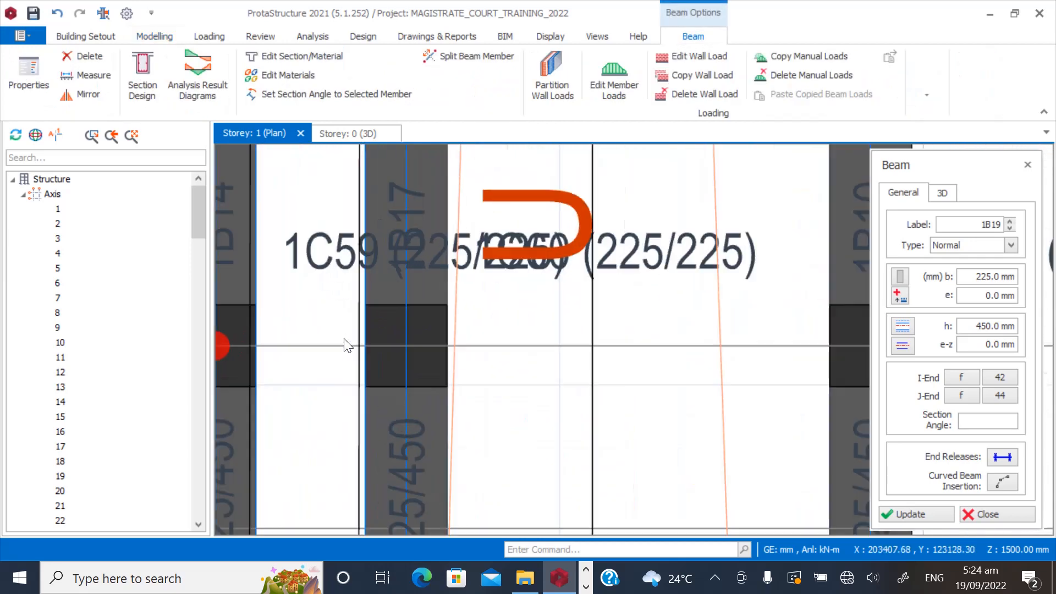
pyautogui.click(408, 346)
pyautogui.scroll(-3, 632, 385)
pyautogui.scroll(3, 550, 380)
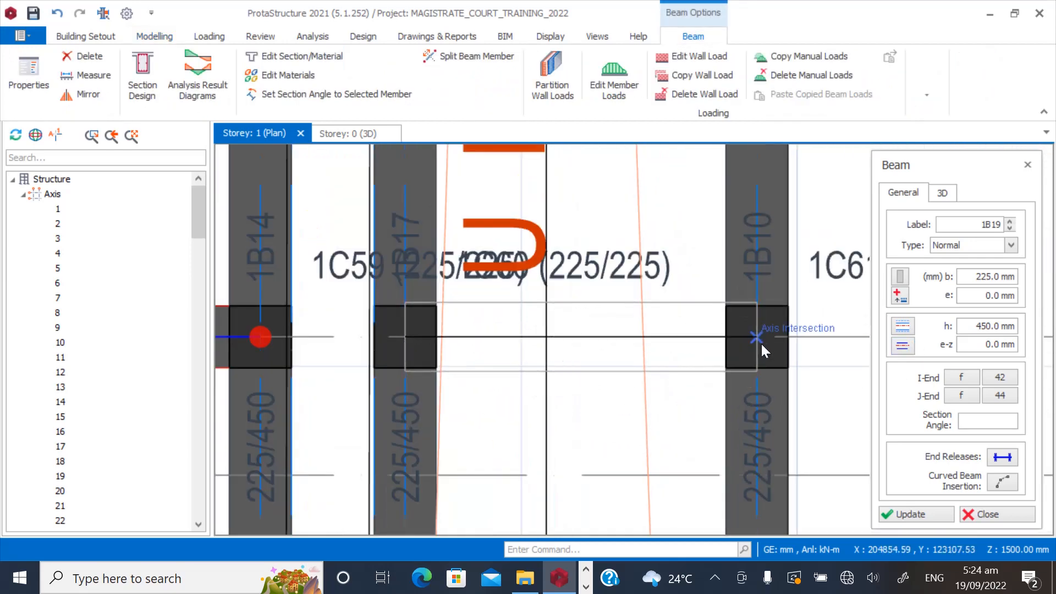
pyautogui.click(626, 387)
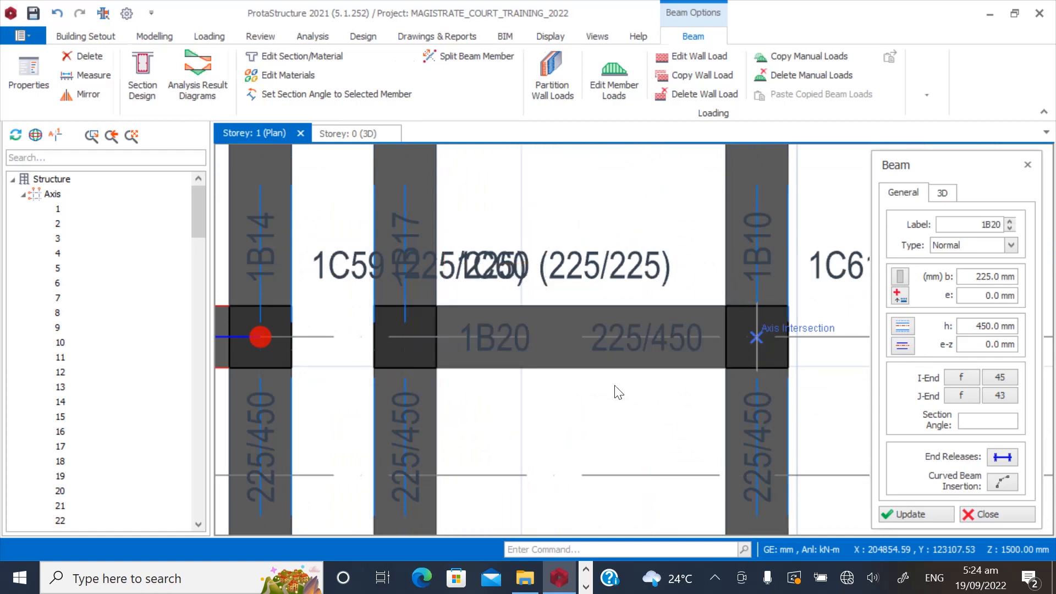
# Insert a 225 × 450 mm cross beam between the left ramp lane's upper intermediate columns.
pyautogui.scroll(-6, 578, 407)
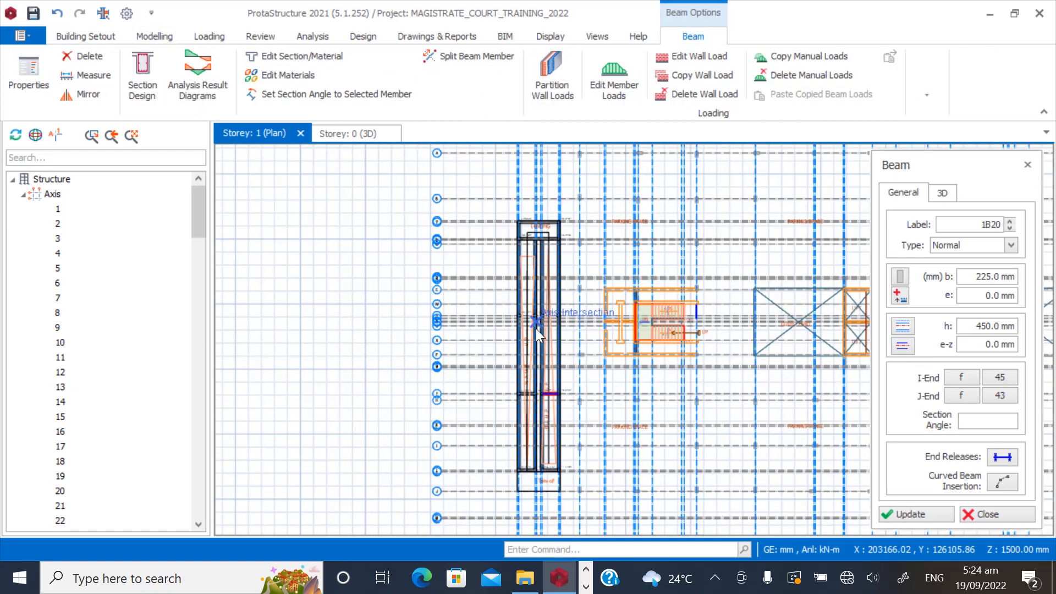
pyautogui.scroll(6, 512, 313)
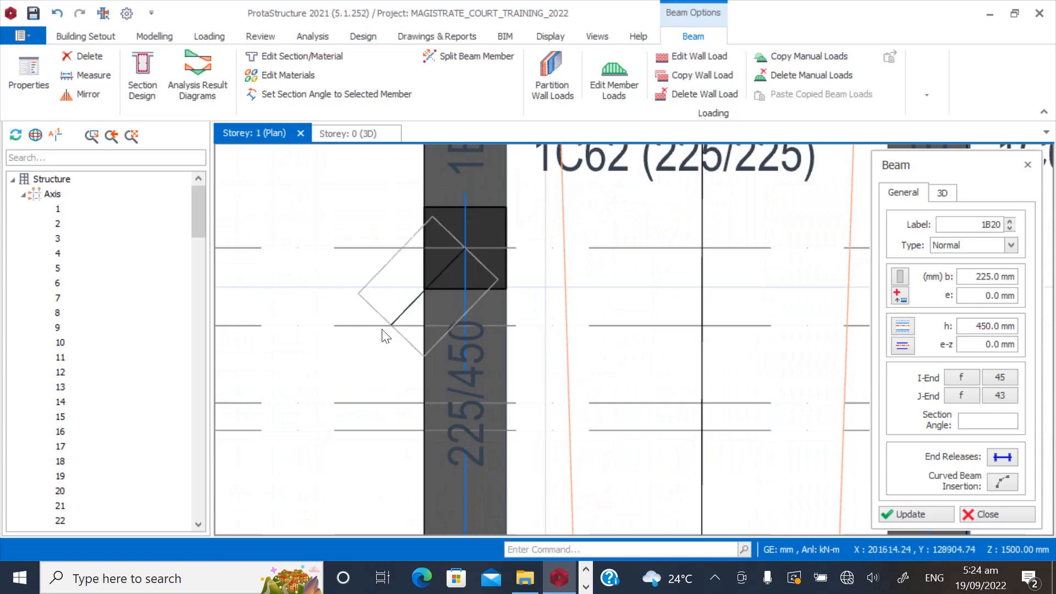
pyautogui.scroll(-3, 386, 336)
pyautogui.scroll(3, 511, 290)
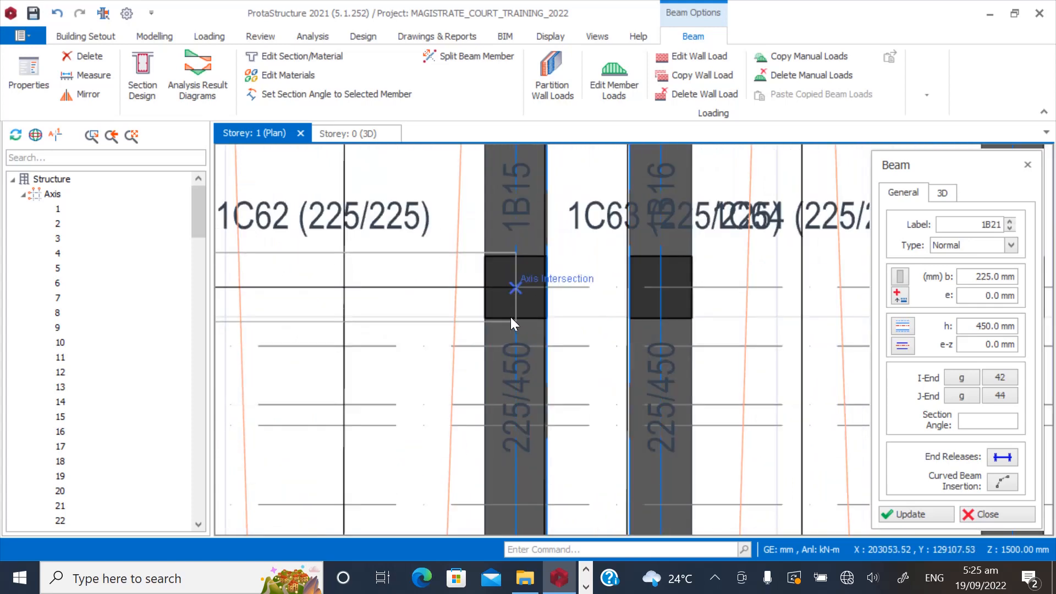
pyautogui.click(510, 317)
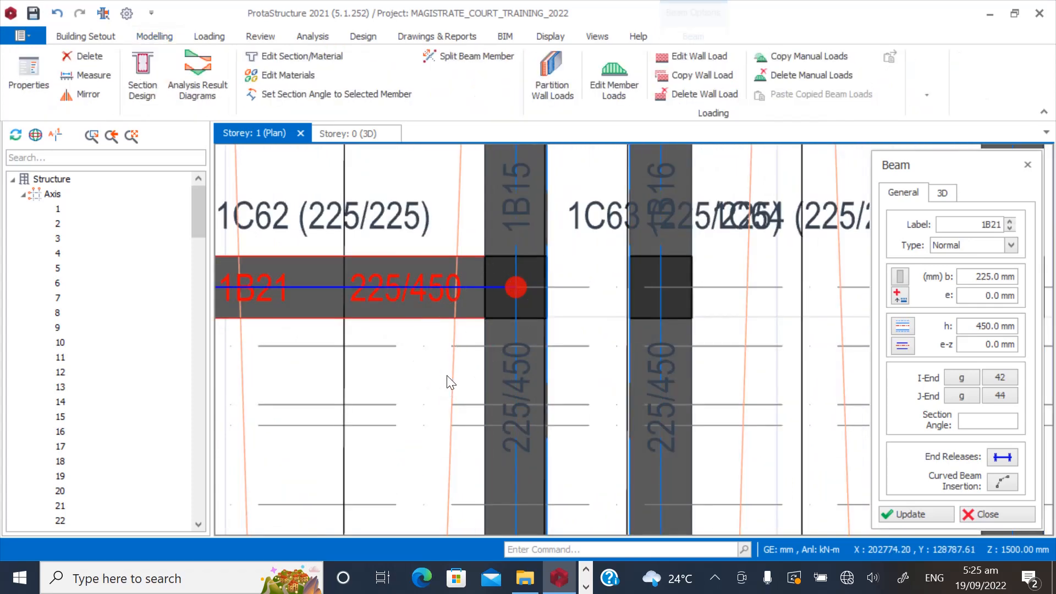
# Insert a 225 × 450 mm cross beam between the right ramp lane's upper intermediate columns and finish beam insertion.
pyautogui.scroll(-3, 522, 371)
pyautogui.scroll(3, 480, 295)
pyautogui.click(462, 288)
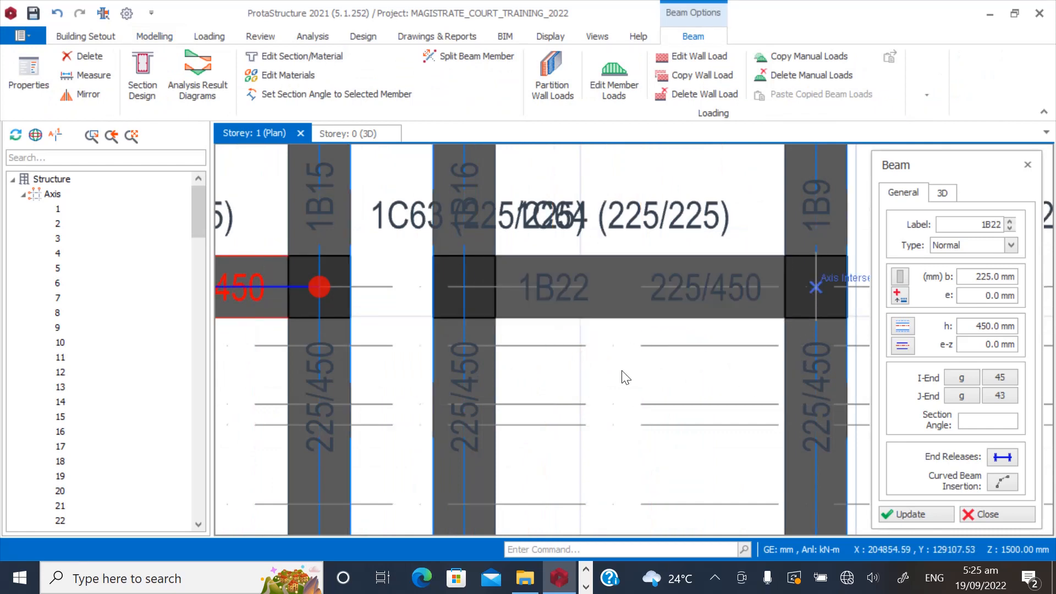
pyautogui.scroll(-5, 483, 388)
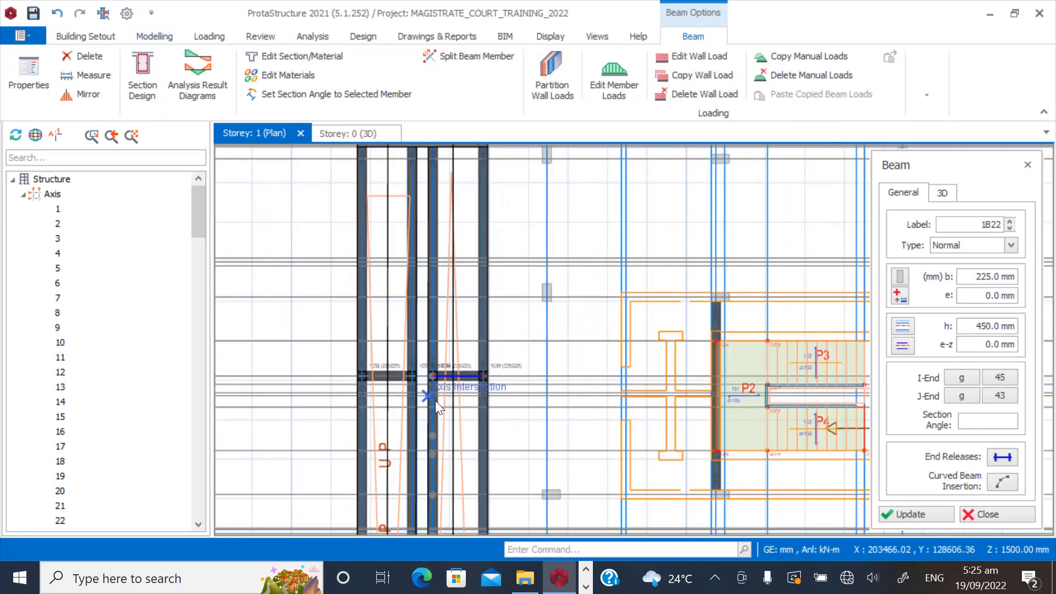
pyautogui.scroll(2, 435, 400)
pyautogui.scroll(3, 431, 236)
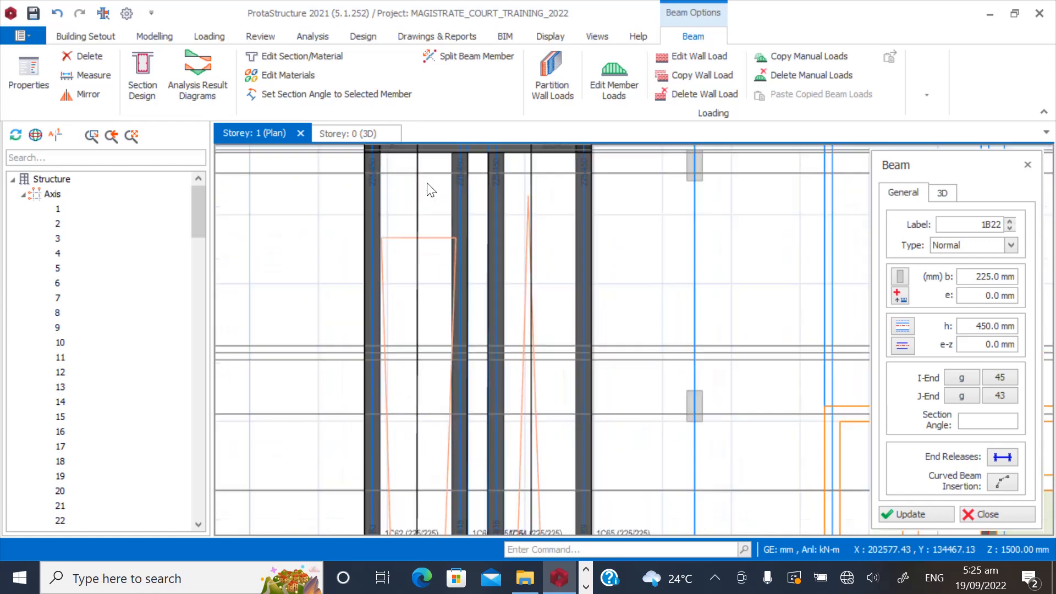
pyautogui.scroll(-2, 425, 216)
pyautogui.click(998, 513)
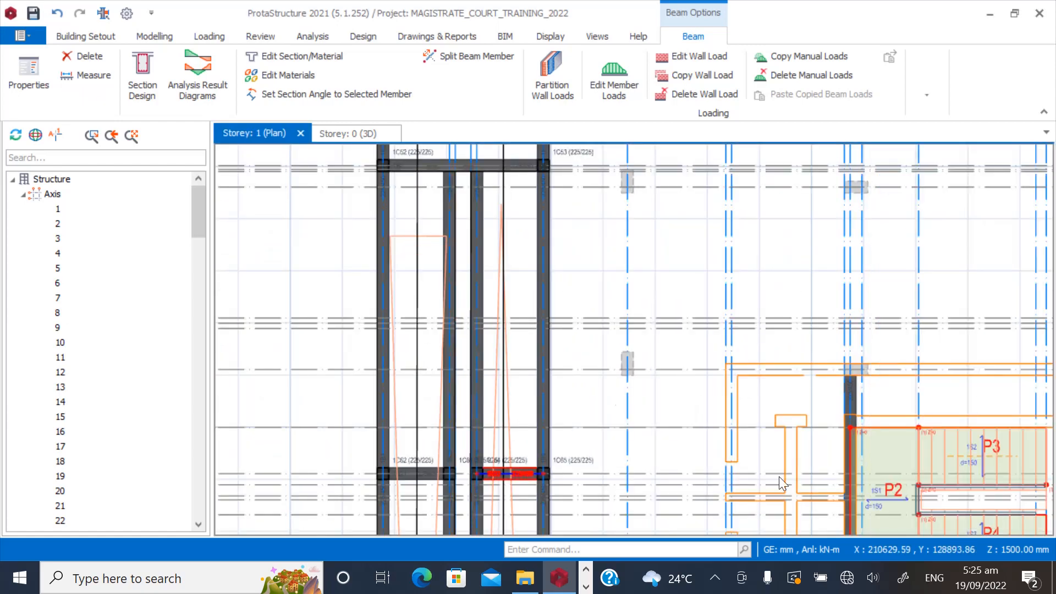
pyautogui.press('Escape')
# Examine the ramp's beam and column layout on the plan from the landing down to the take-off.
pyautogui.scroll(-2, 407, 224)
pyautogui.scroll(1, 407, 223)
pyautogui.scroll(-3, 417, 193)
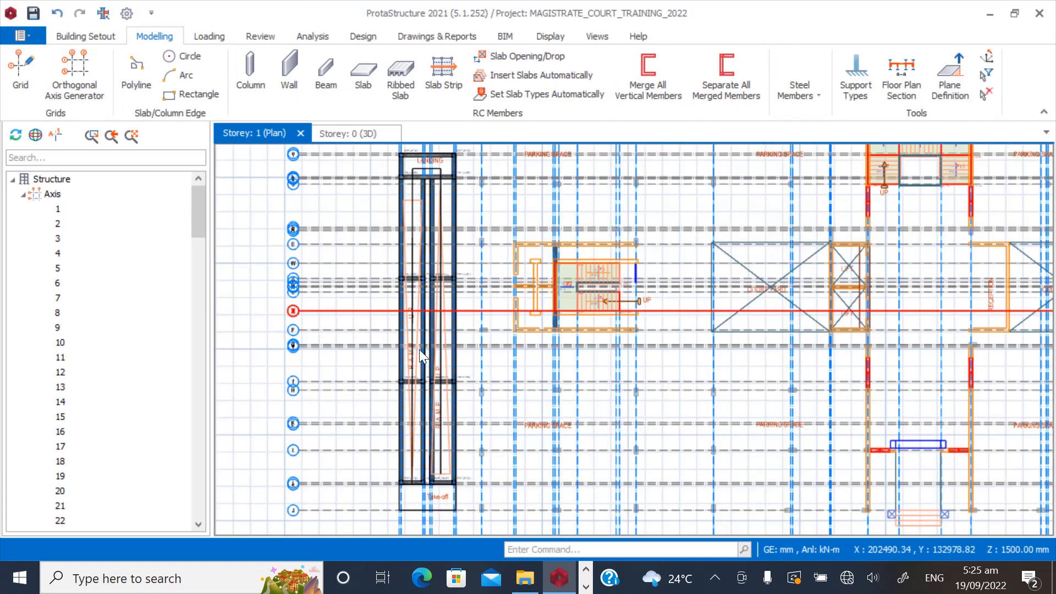
pyautogui.scroll(3, 421, 352)
pyautogui.scroll(-2, 405, 264)
pyautogui.scroll(2, 406, 243)
pyautogui.scroll(-2, 403, 308)
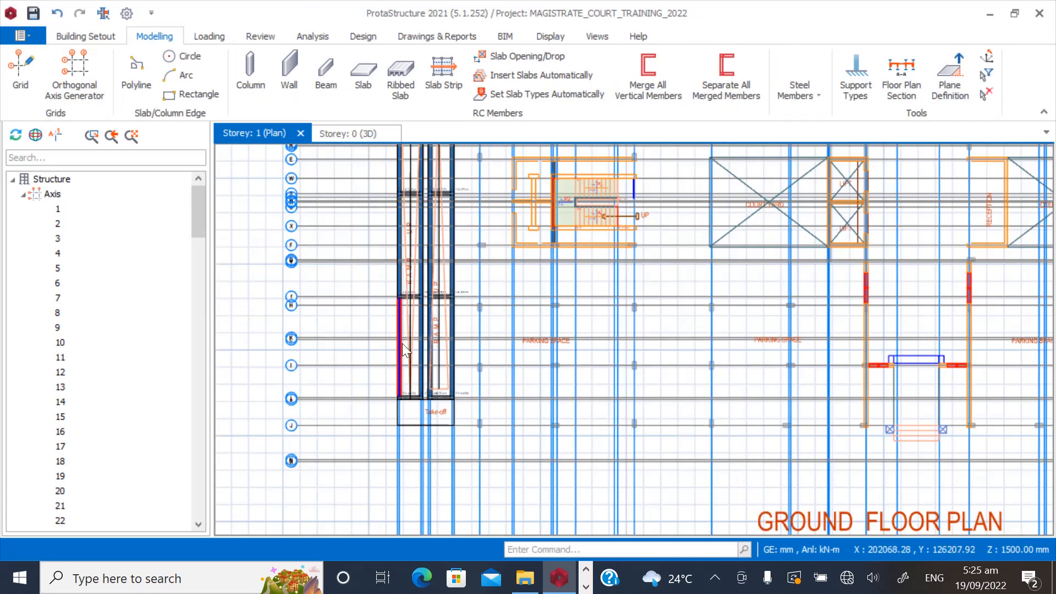
pyautogui.scroll(2, 402, 345)
pyautogui.scroll(-3, 443, 309)
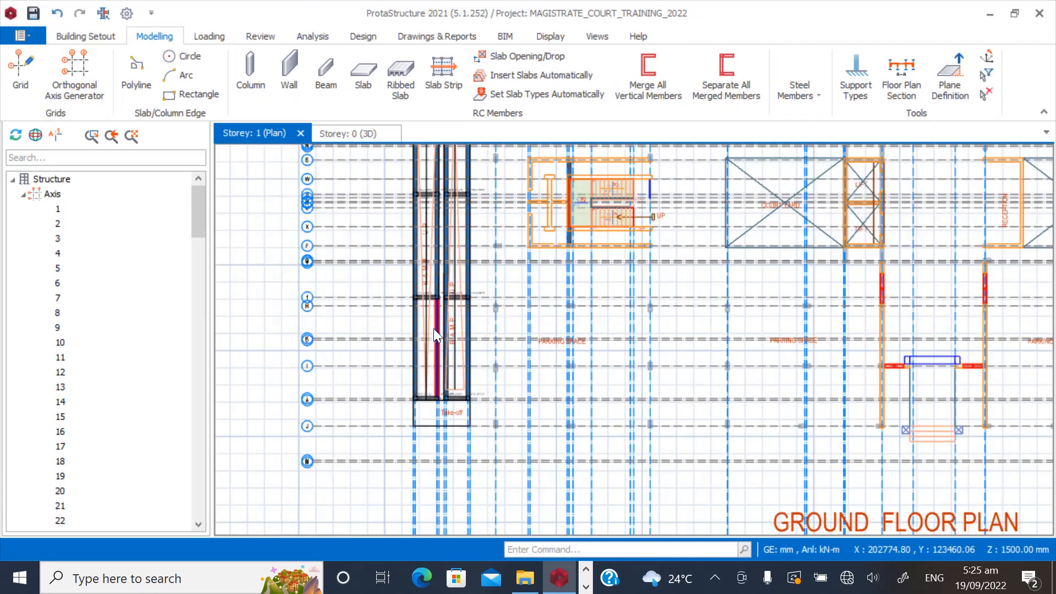
pyautogui.scroll(3, 476, 421)
pyautogui.scroll(2, 475, 421)
pyautogui.scroll(-4, 464, 358)
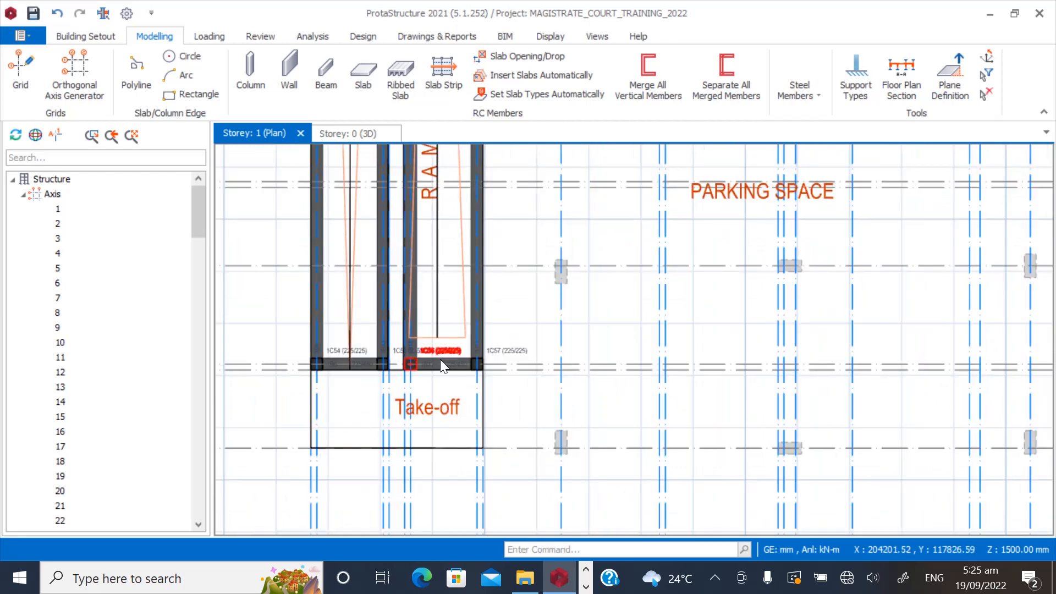
# Start a beam-region slab with a thickness of 150 mm and a slab load of 4.0 kN/m2.
pyautogui.click(366, 74)
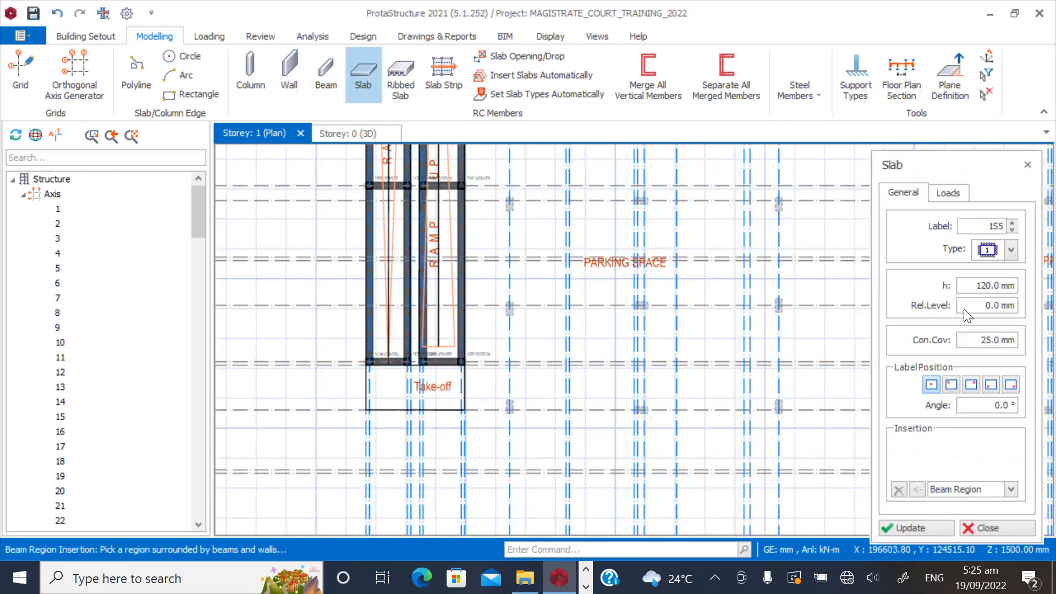
pyautogui.moveTo(975, 287); pyautogui.dragTo(1025, 291)
pyautogui.write('1')
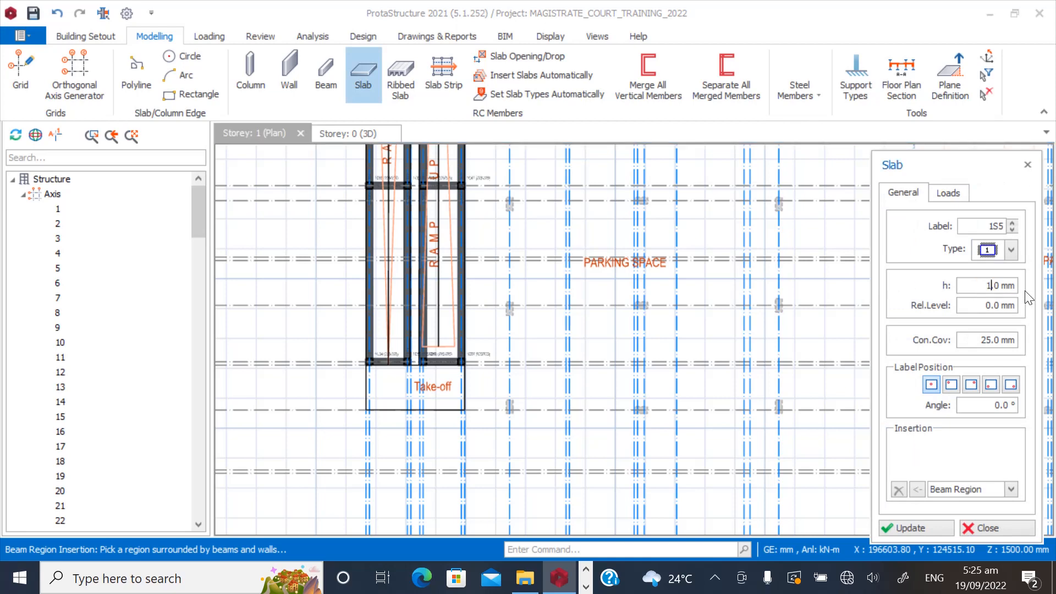
pyautogui.click(943, 193)
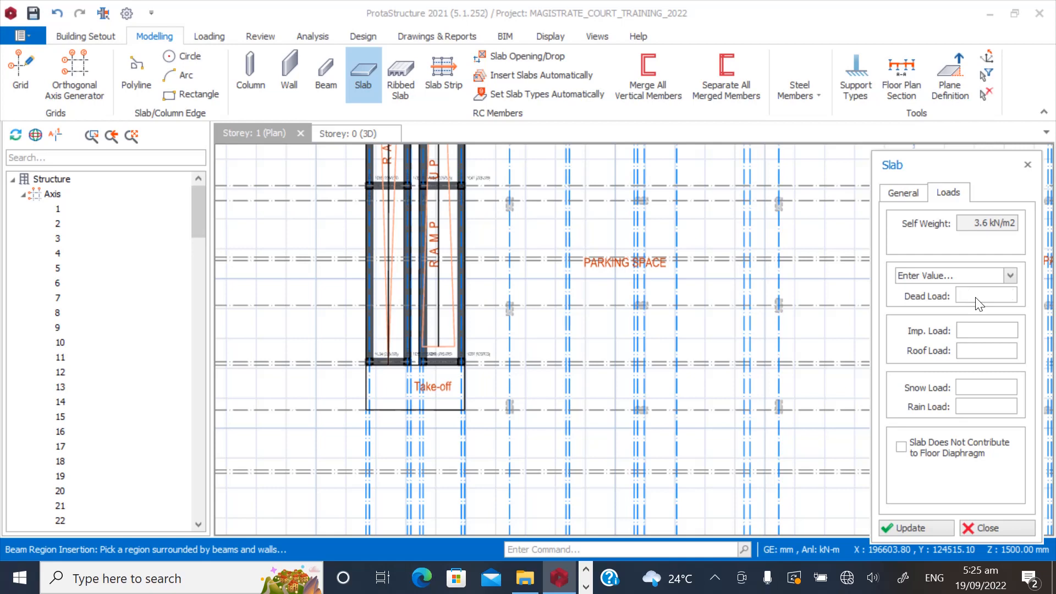
pyautogui.write('4.0 kN/m2')
pyautogui.click(905, 194)
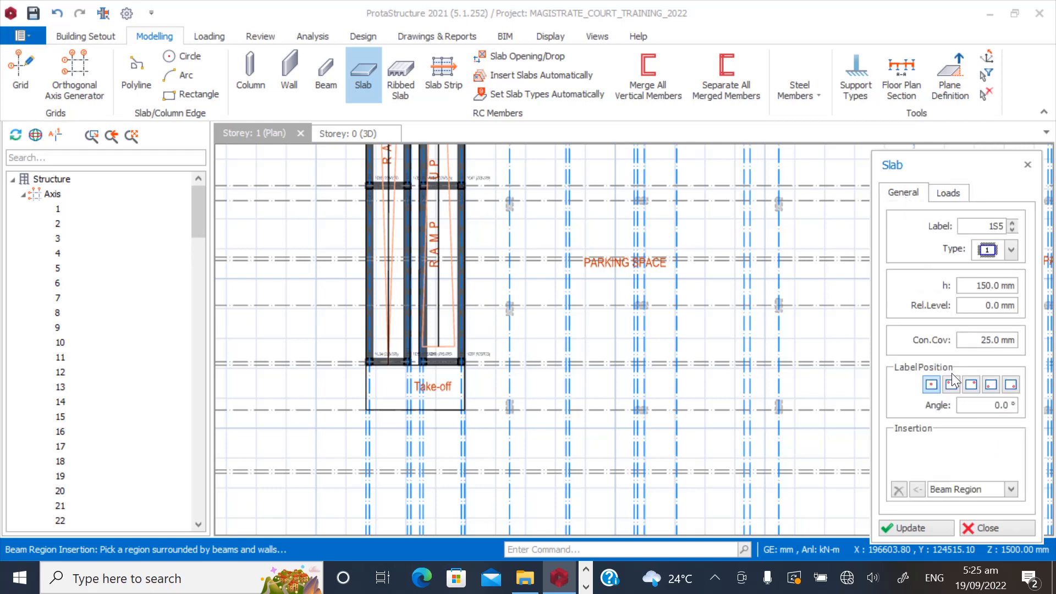
# Insert 150 mm beam-region slabs in the take-off-end bays of both ramp lanes.
pyautogui.click(374, 209)
pyautogui.scroll(4, 406, 295)
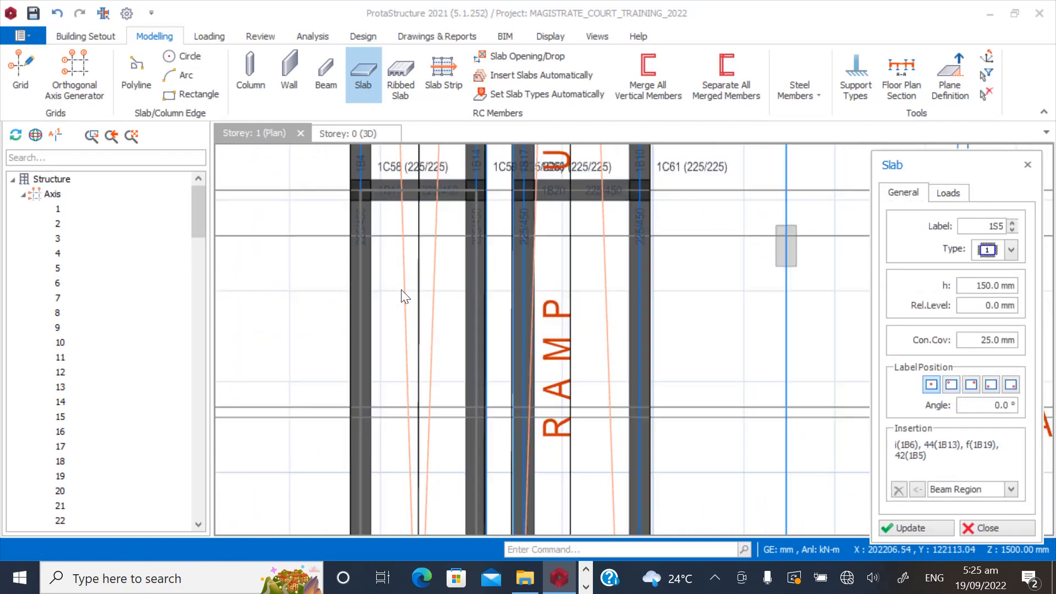
pyautogui.click(401, 284)
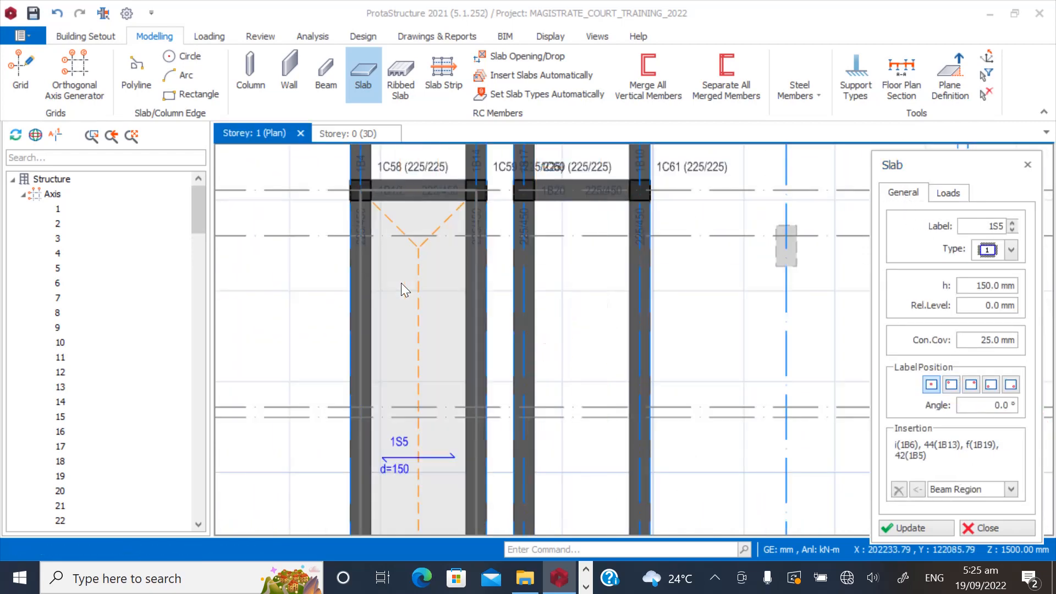
pyautogui.click(593, 290)
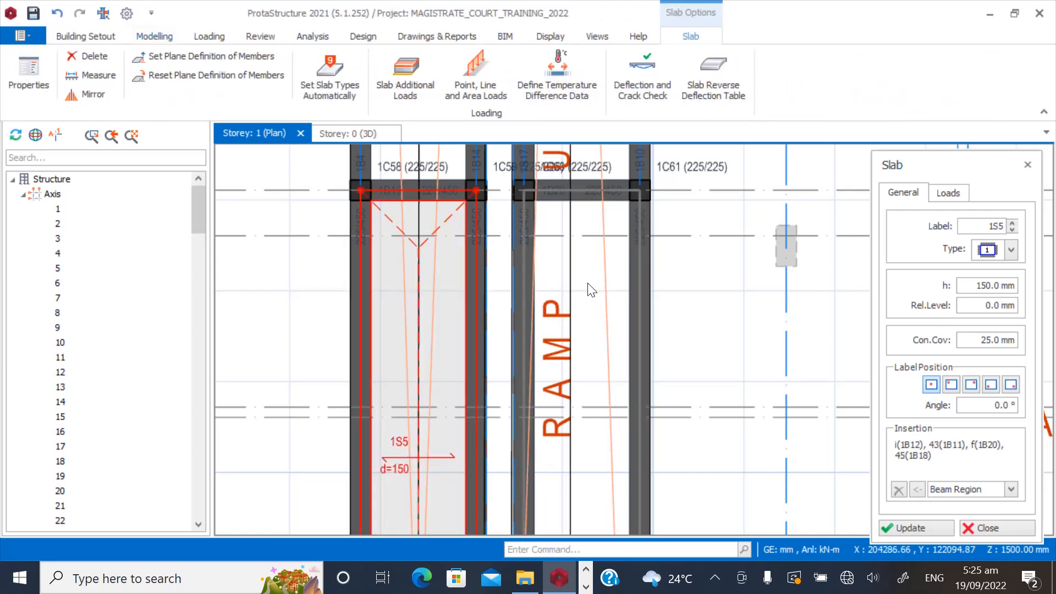
pyautogui.click(588, 298)
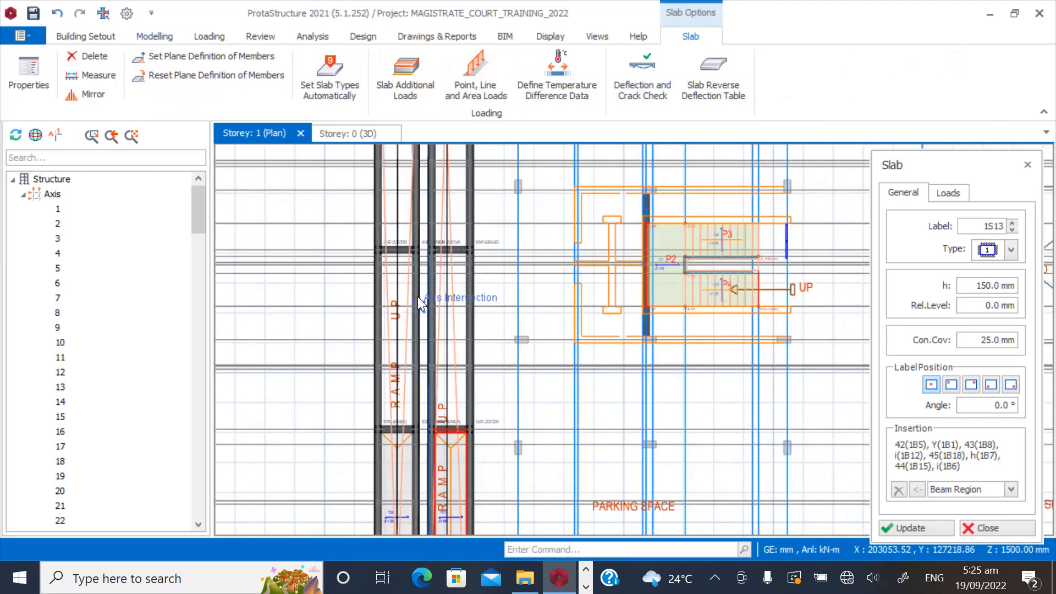
# Insert 150 mm beam-region slabs in the middle bays of the left and right ramp lanes.
pyautogui.scroll(1, 418, 297)
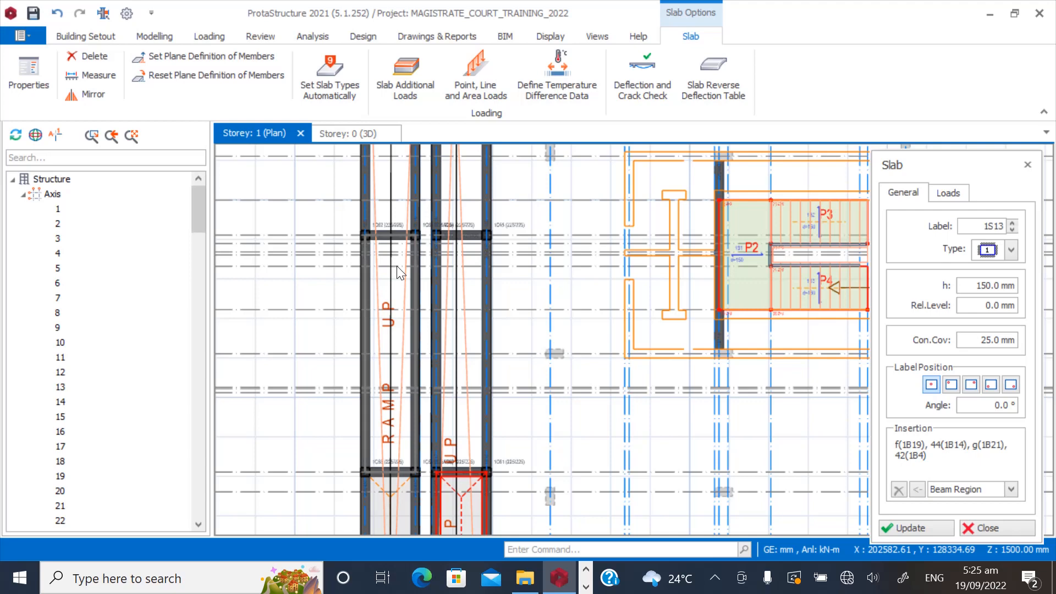
pyautogui.click(397, 266)
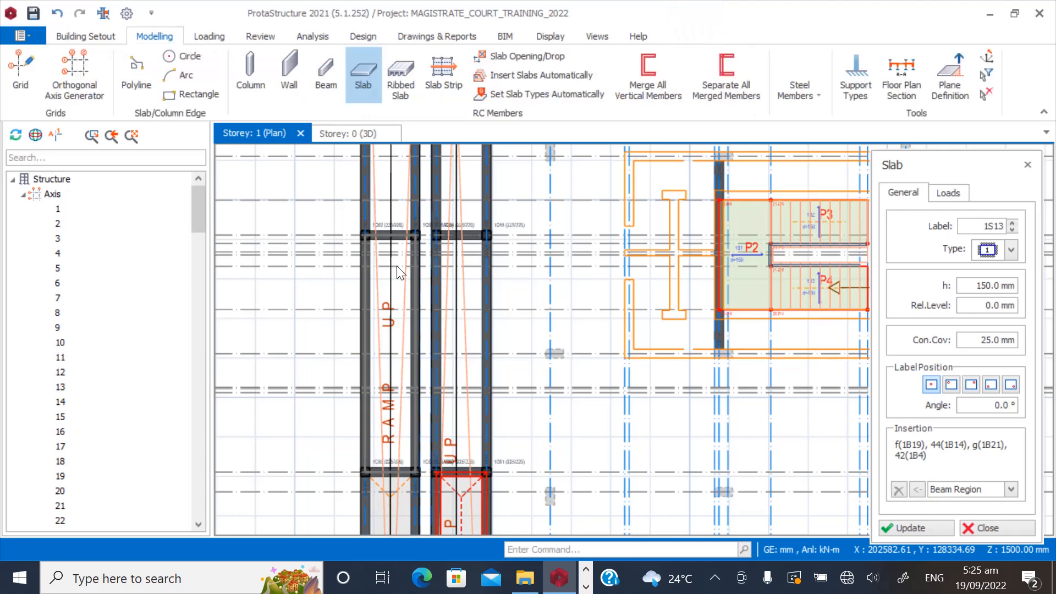
pyautogui.click(472, 302)
pyautogui.scroll(-2, 378, 334)
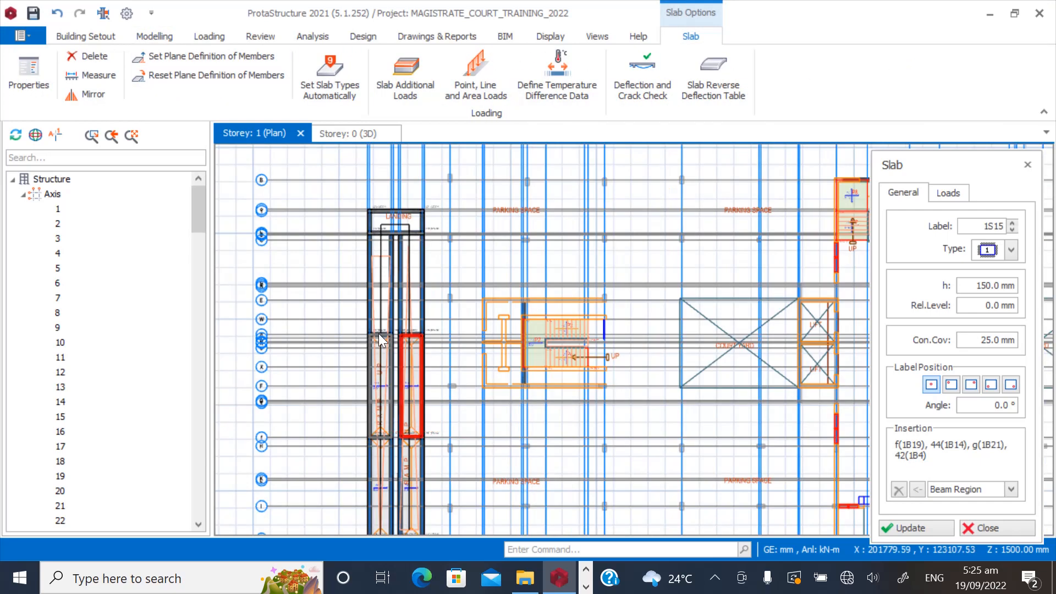
# Insert 150 mm beam-region slabs in the two ramp lane bays adjoining the landing.
pyautogui.scroll(3, 380, 289)
pyautogui.click(391, 307)
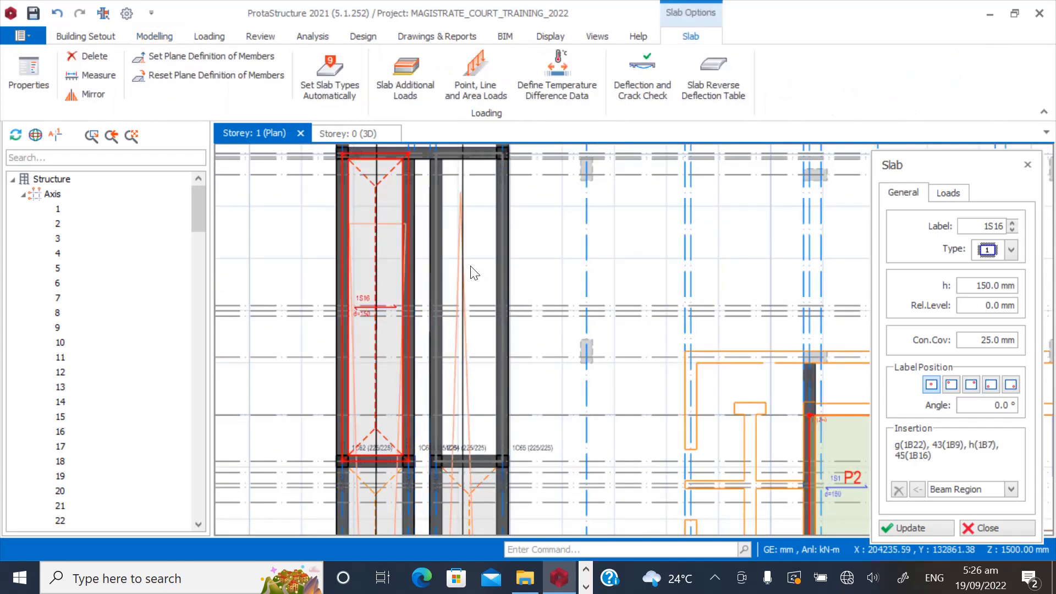
pyautogui.click(443, 325)
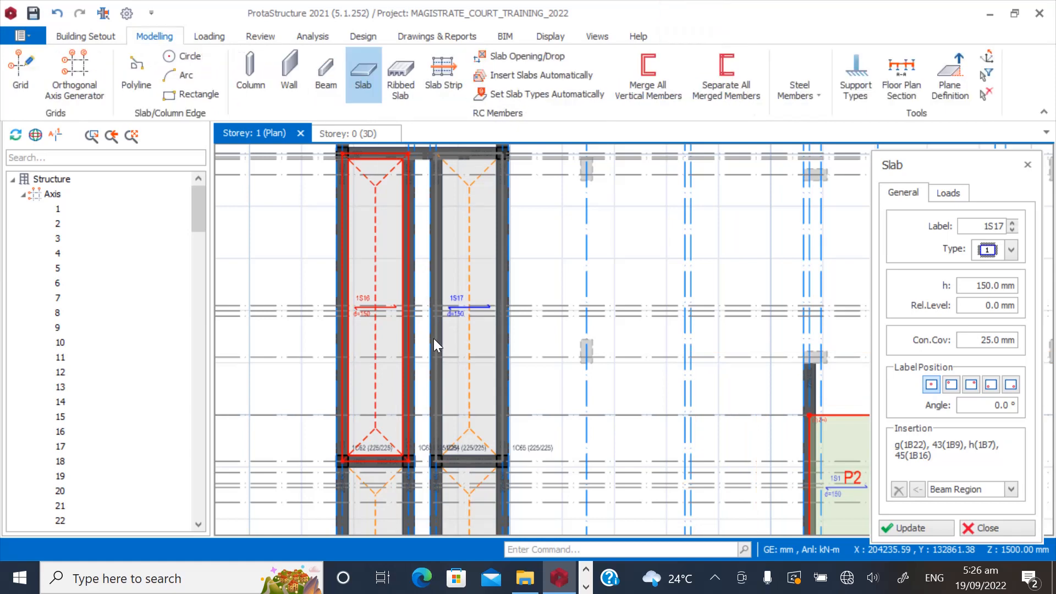
# Insert a 150 mm beam-region slab over the landing and finish slab insertion.
pyautogui.scroll(-3, 420, 380)
pyautogui.scroll(3, 391, 270)
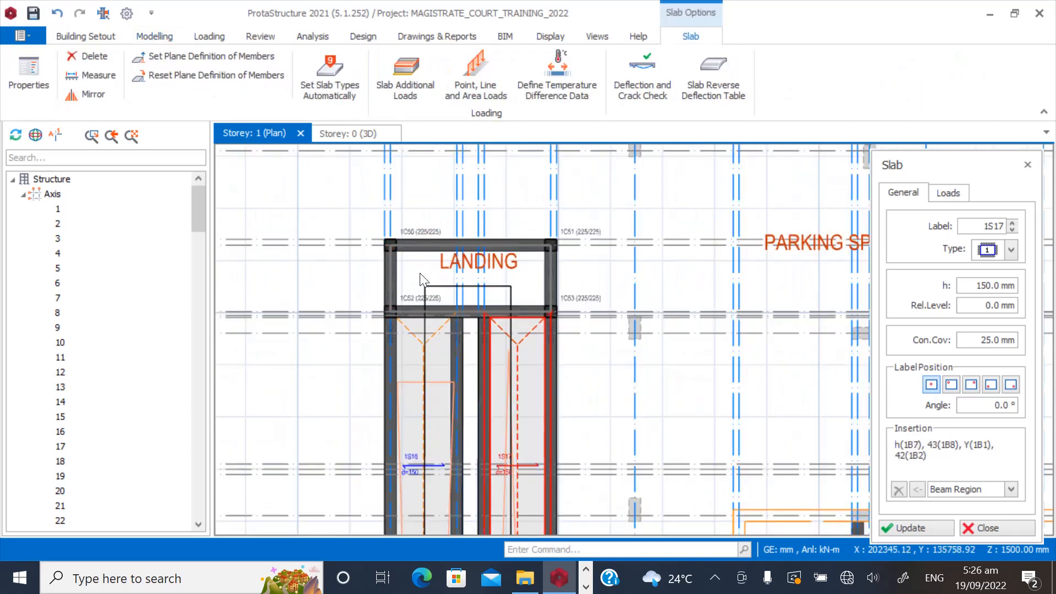
pyautogui.click(423, 296)
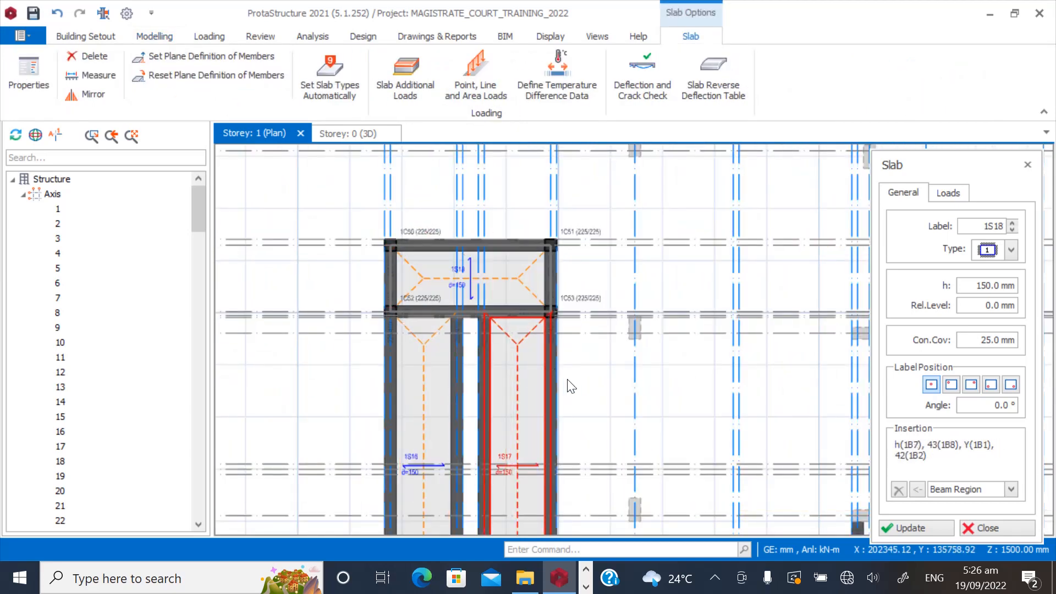
pyautogui.click(975, 525)
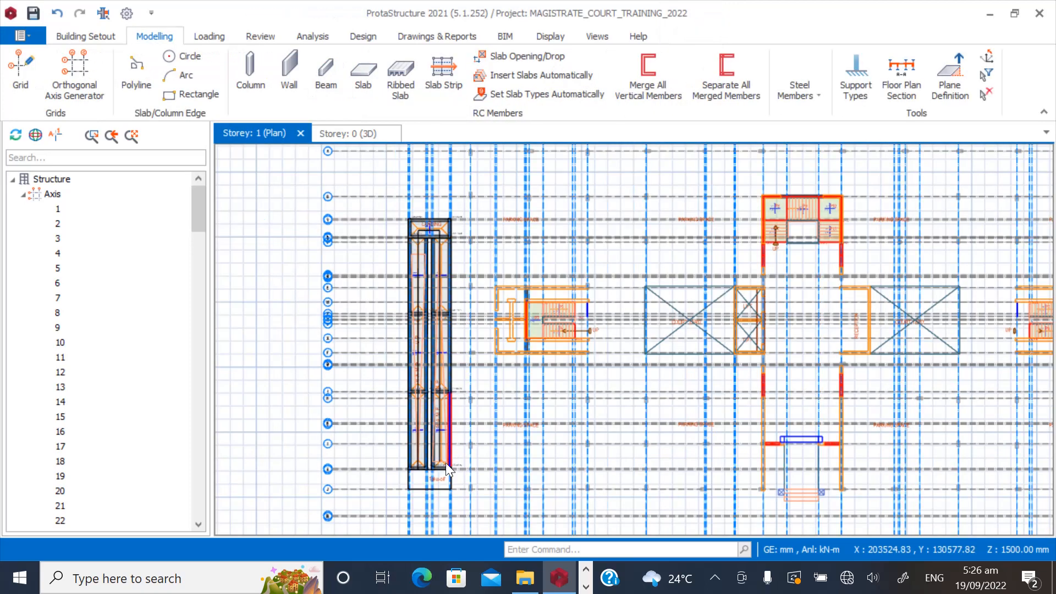
# Review the ramp slabs on the plan and inspect the ramp from several angles in the Storey: 0 (3D) view.
pyautogui.scroll(5, 446, 464)
pyautogui.scroll(-5, 451, 418)
pyautogui.scroll(2, 457, 302)
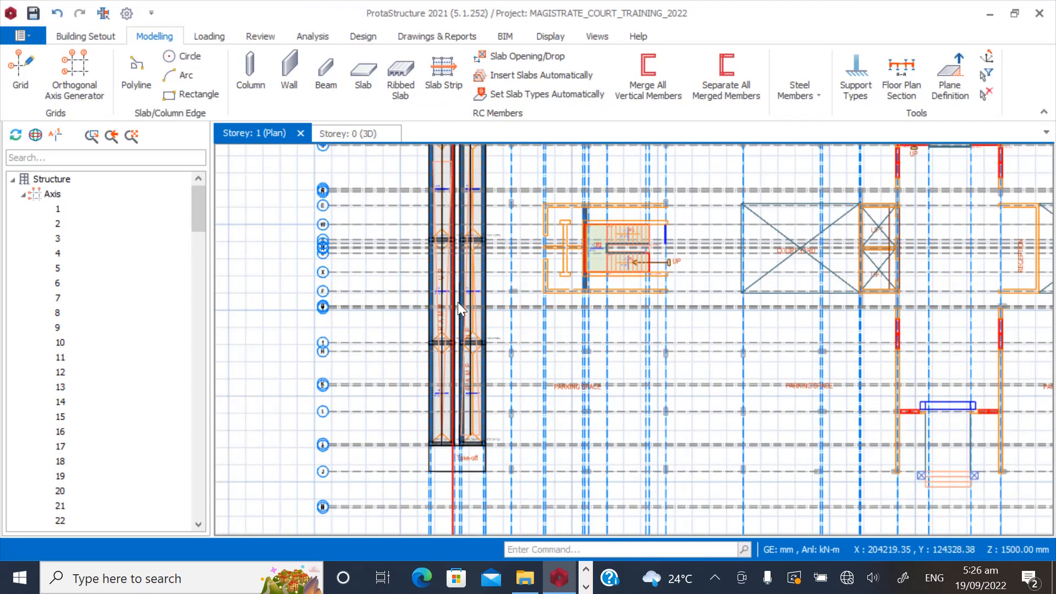
pyautogui.scroll(-3, 458, 302)
pyautogui.scroll(3, 442, 246)
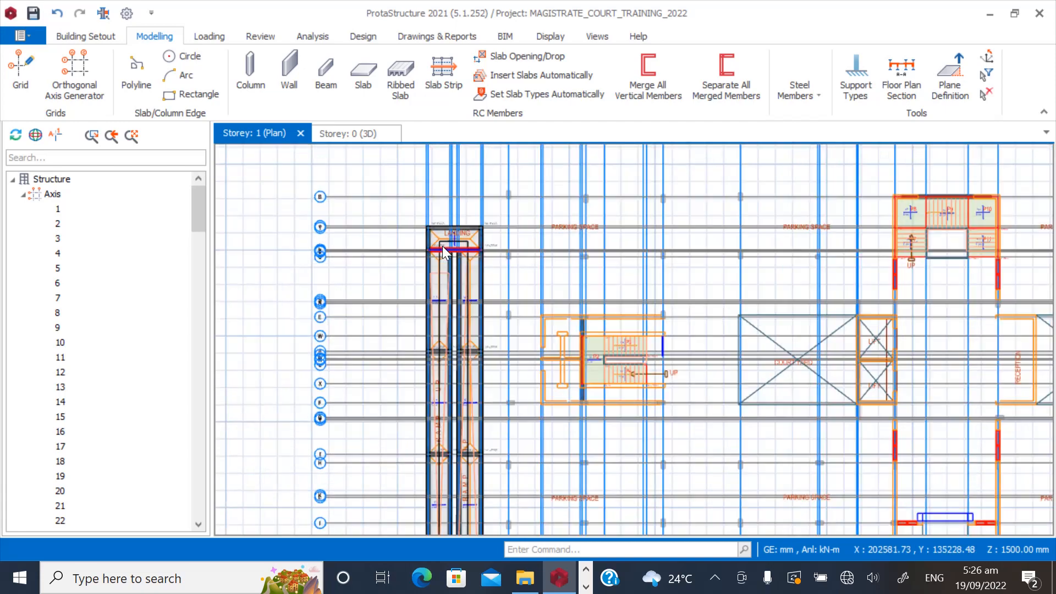
pyautogui.click(24, 194)
pyautogui.click(95, 238)
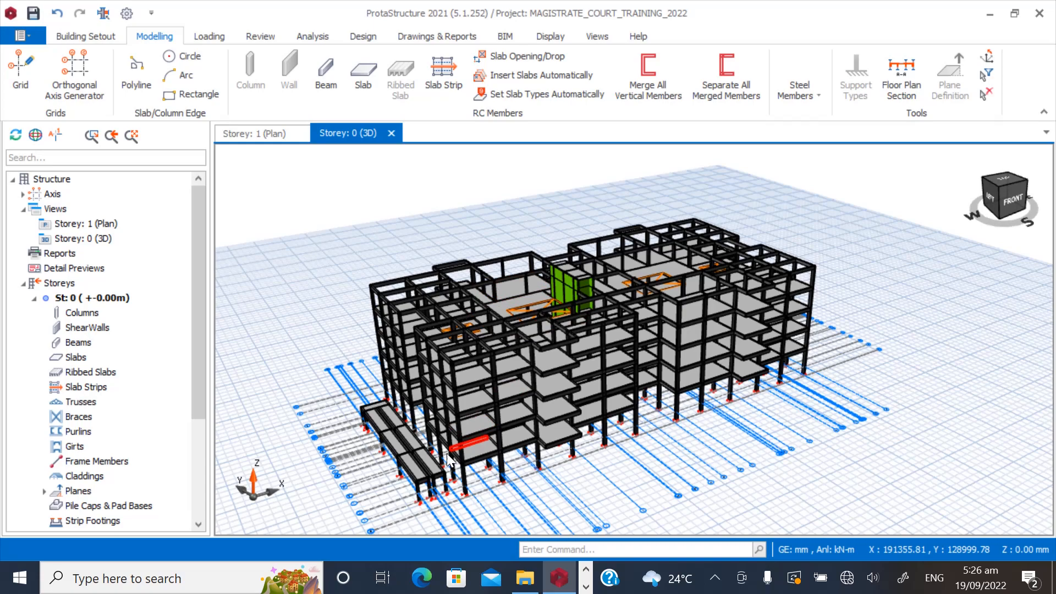
pyautogui.moveTo(446, 453); pyautogui.dragTo(491, 444, button='middle')
pyautogui.scroll(8, 518, 489)
pyautogui.moveTo(519, 489); pyautogui.dragTo(472, 499, button='middle')
pyautogui.scroll(-1, 371, 351)
pyautogui.moveTo(550, 432)
pyautogui.mouseDown(button='middle')
pyautogui.moveTo(455, 424)
pyautogui.moveTo(513, 418)
pyautogui.moveTo(512, 408)
pyautogui.moveTo(430, 393)
pyautogui.moveTo(514, 405)
pyautogui.moveTo(562, 397)
pyautogui.moveTo(570, 385)
pyautogui.moveTo(537, 381)
pyautogui.moveTo(509, 388)
pyautogui.moveTo(547, 385)
pyautogui.moveTo(565, 401)
pyautogui.moveTo(658, 385)
pyautogui.moveTo(492, 411)
pyautogui.mouseUp(button='middle')
pyautogui.scroll(-5, 484, 407)
pyautogui.scroll(2, 476, 404)
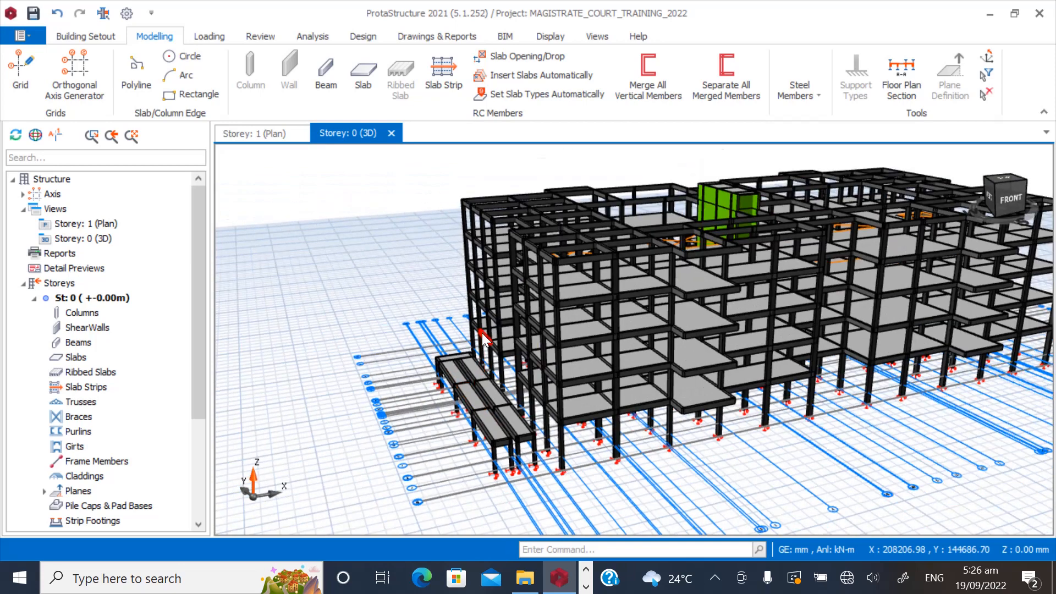
# Return to the Storey: 1 plan and select the four 225 × 225 mm columns at the ramp's take-off end.
pyautogui.doubleClick(88, 224)
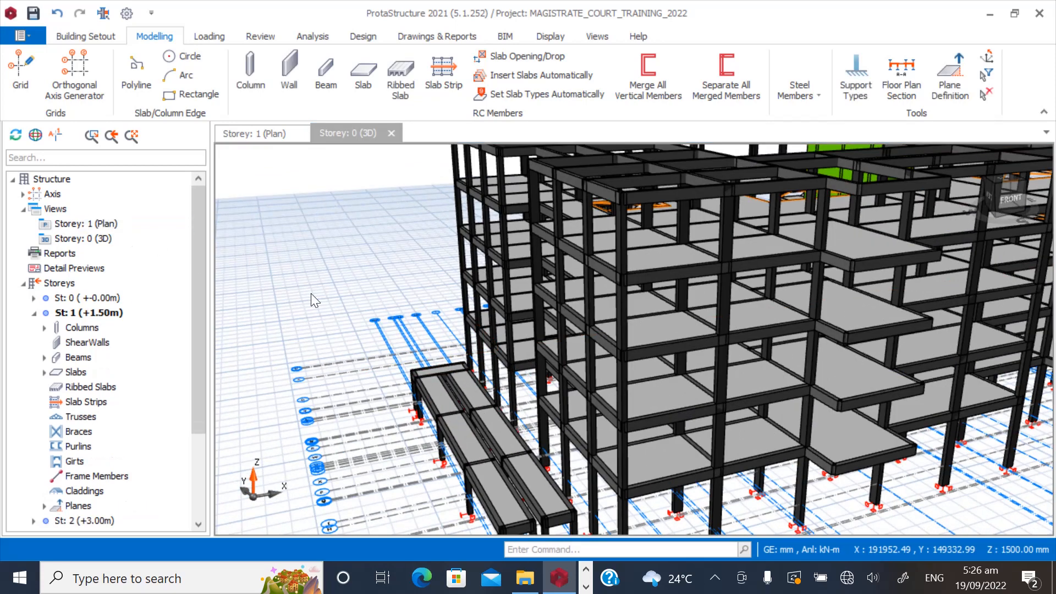
pyautogui.scroll(2, 438, 382)
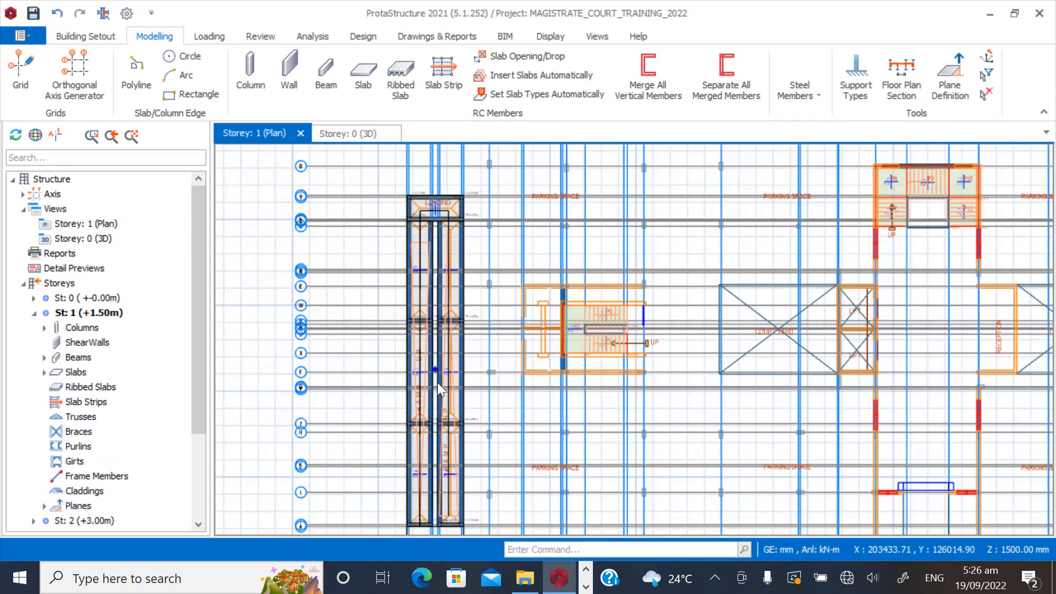
pyautogui.scroll(-2, 424, 415)
pyautogui.scroll(3, 414, 481)
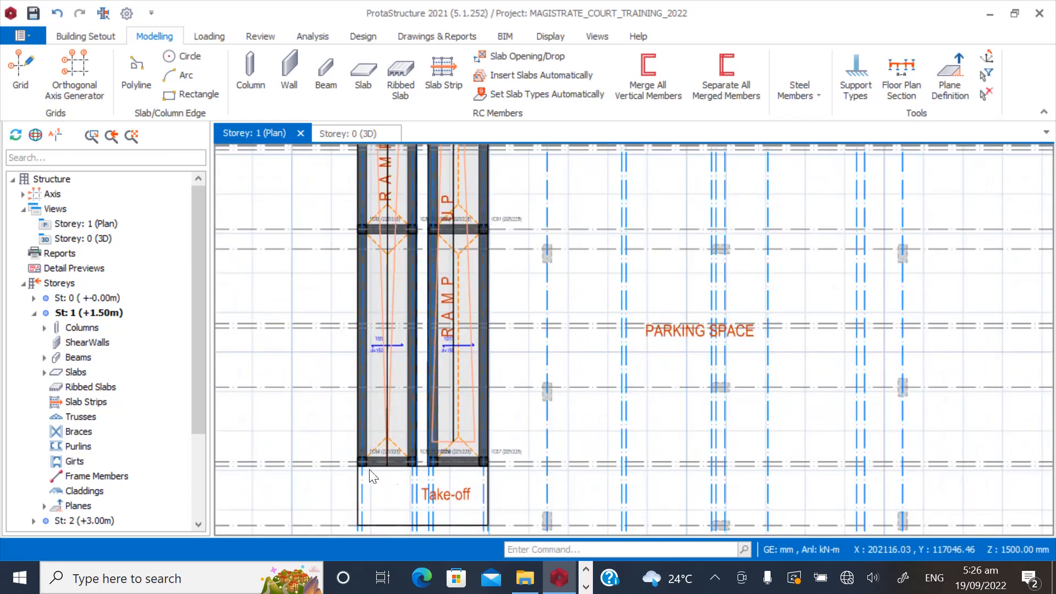
pyautogui.scroll(5, 407, 482)
pyautogui.click(408, 310)
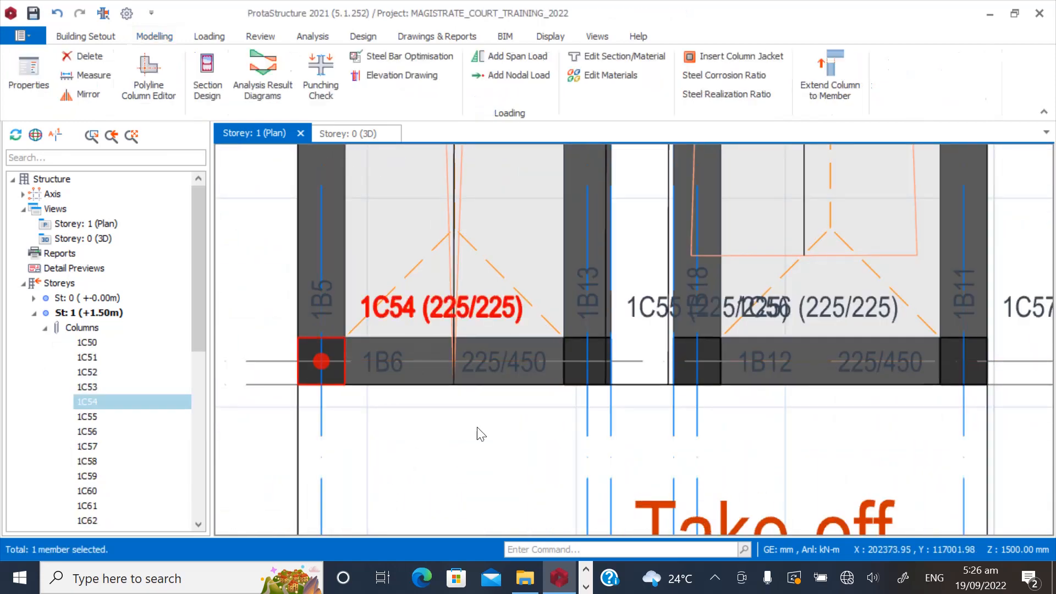
pyautogui.click(817, 318)
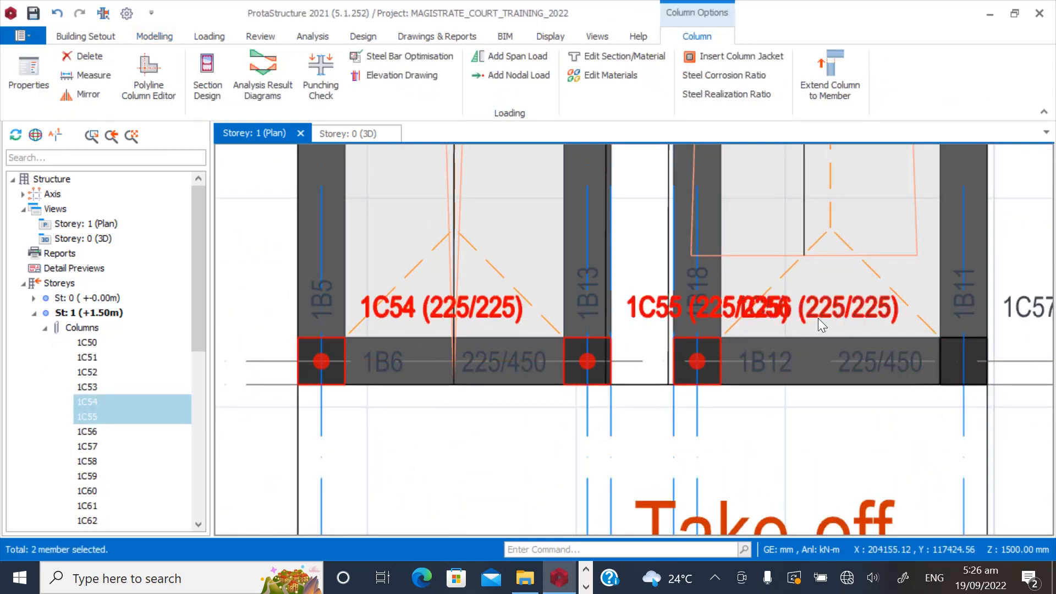
pyautogui.scroll(-2, 514, 401)
pyautogui.scroll(-1, 510, 395)
pyautogui.scroll(2, 761, 393)
pyautogui.click(769, 322)
pyautogui.scroll(-4, 448, 460)
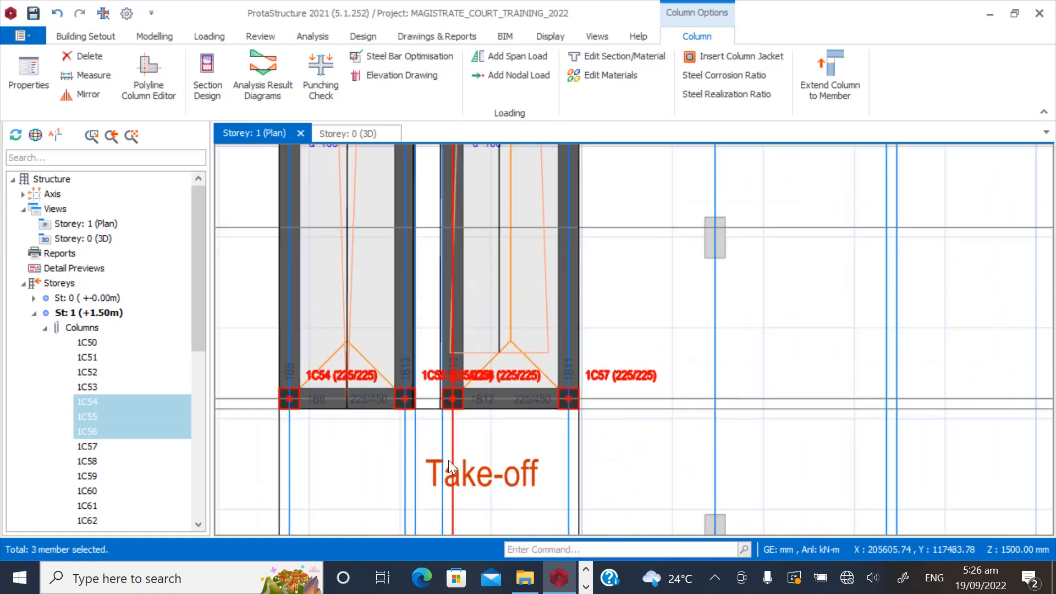
# Add the four lower intermediate columns of both ramp lanes to the selection.
pyautogui.scroll(-1, 357, 397)
pyautogui.scroll(5, 372, 234)
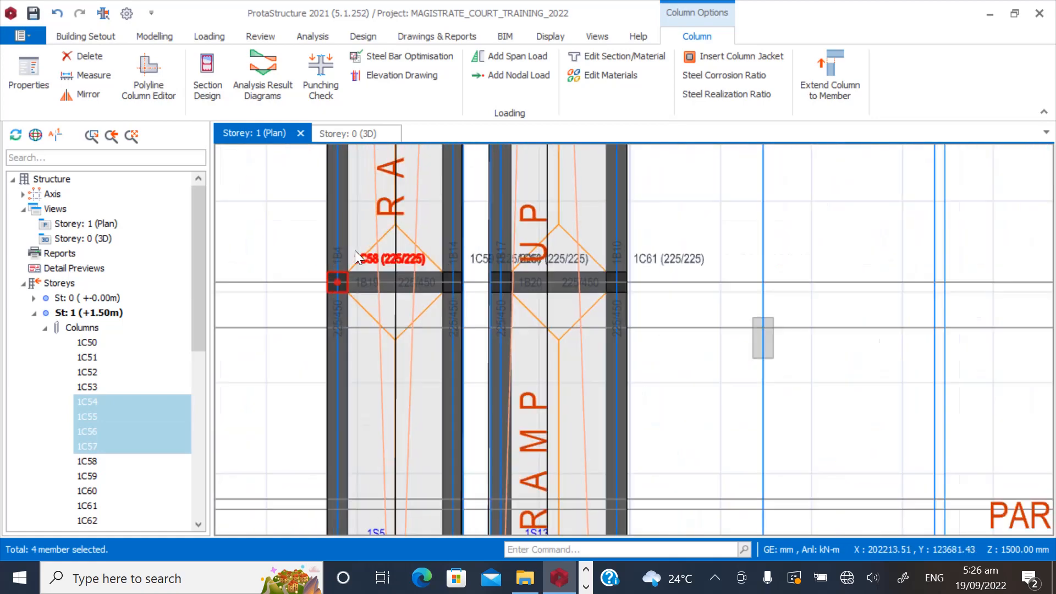
pyautogui.click(405, 275)
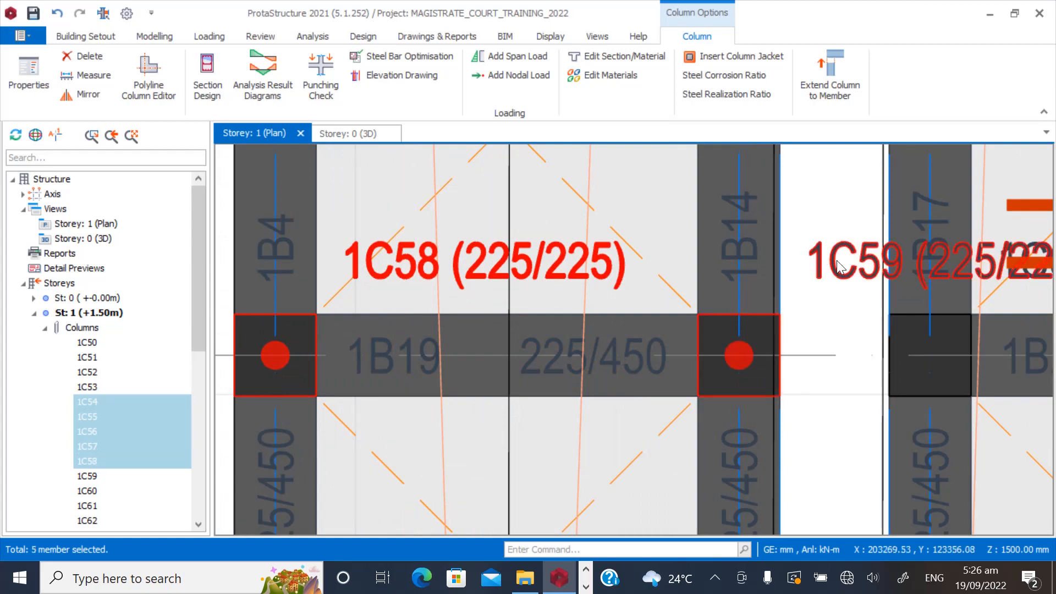
pyautogui.click(718, 327)
pyautogui.scroll(-4, 518, 335)
pyautogui.scroll(3, 665, 410)
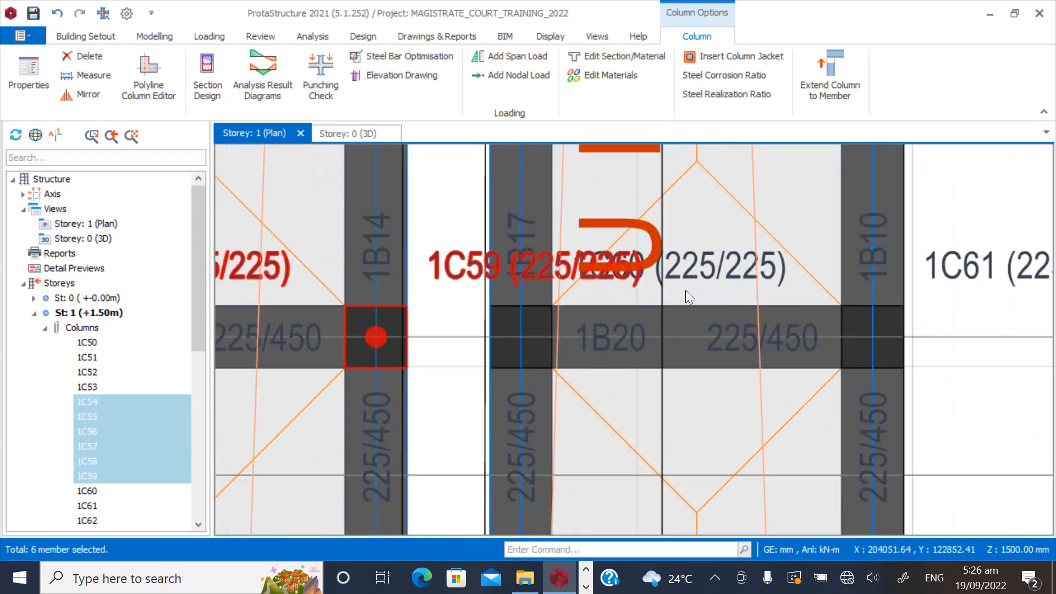
pyautogui.click(696, 267)
pyautogui.click(951, 250)
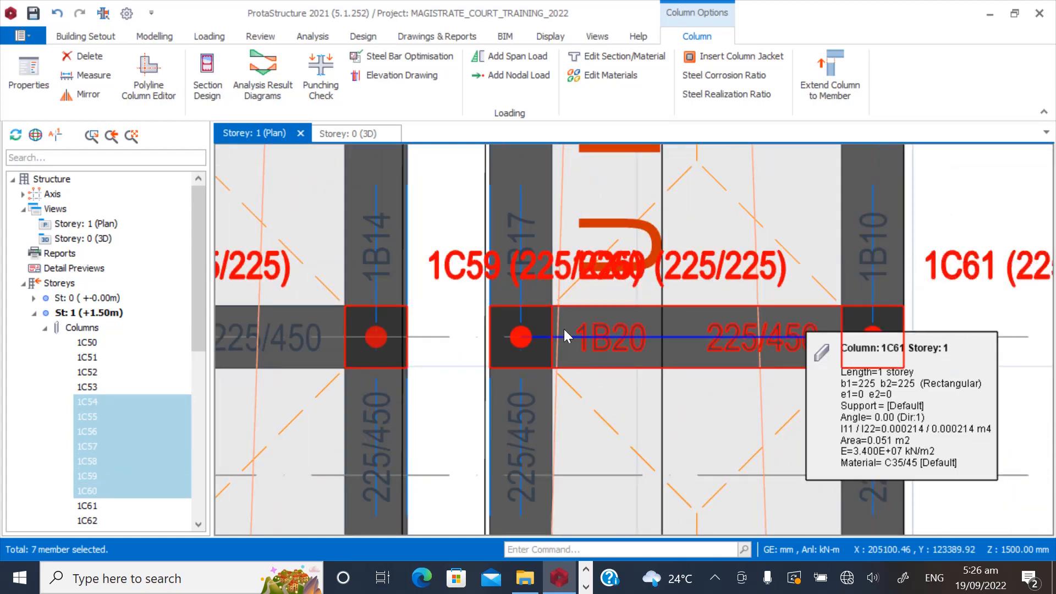
# Add the four upper intermediate columns of both ramp lanes to the selection.
pyautogui.scroll(-4, 412, 387)
pyautogui.scroll(-4, 396, 396)
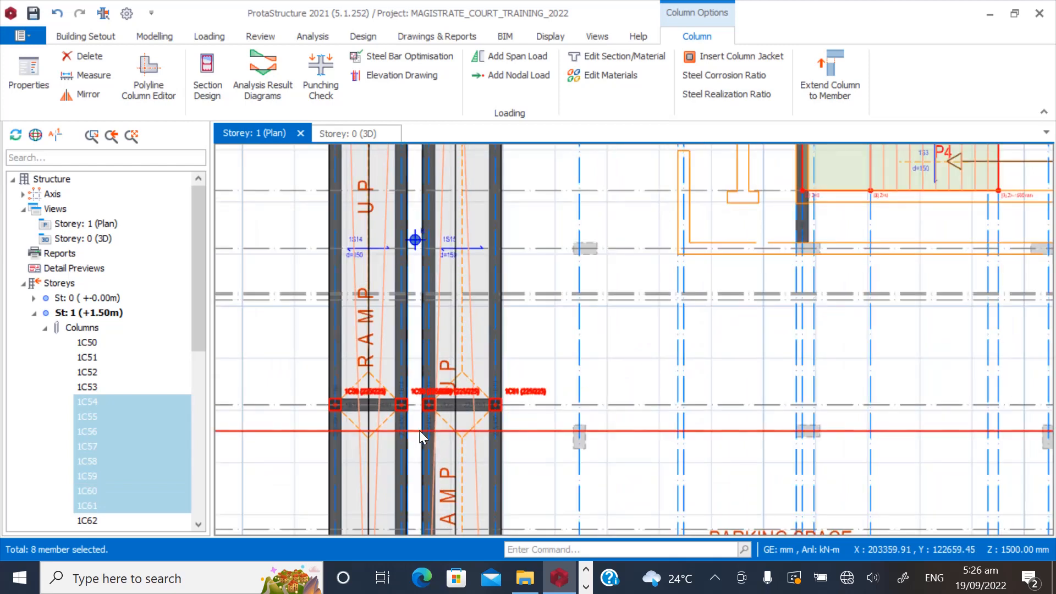
pyautogui.click(419, 430)
pyautogui.scroll(5, 358, 231)
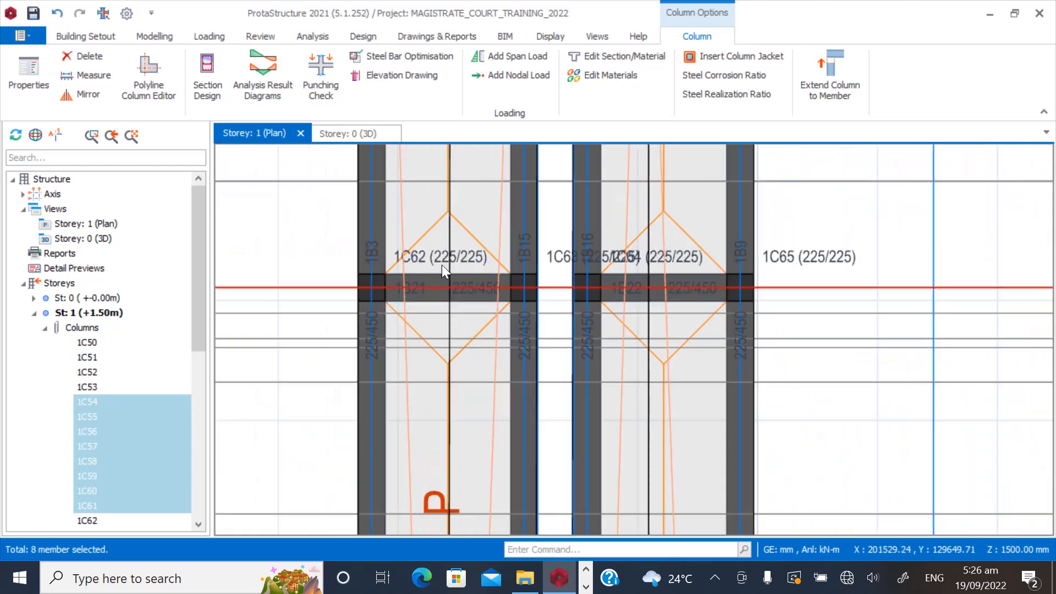
pyautogui.click(547, 270)
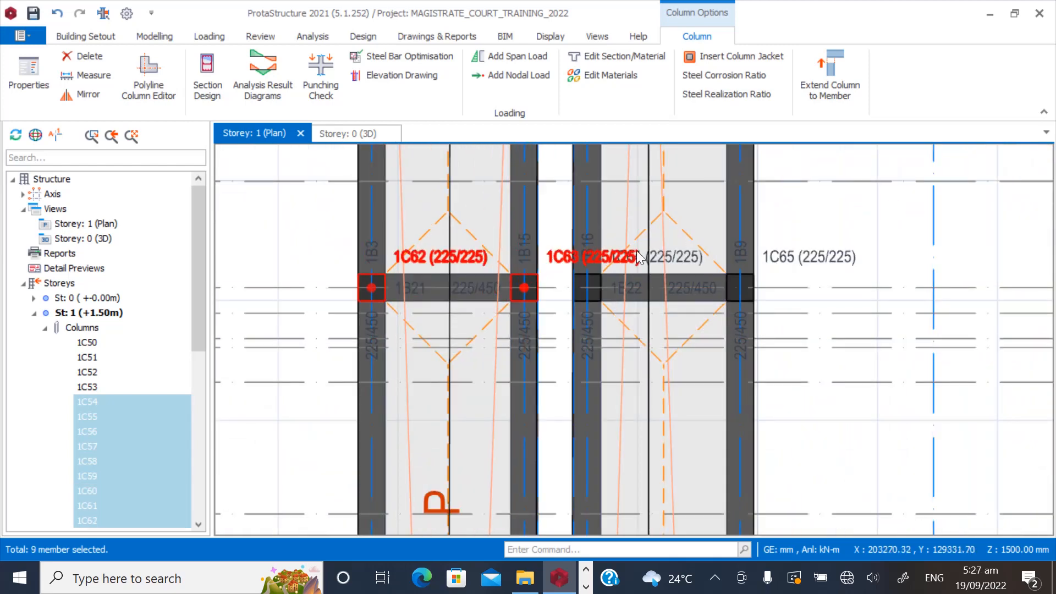
pyautogui.click(798, 264)
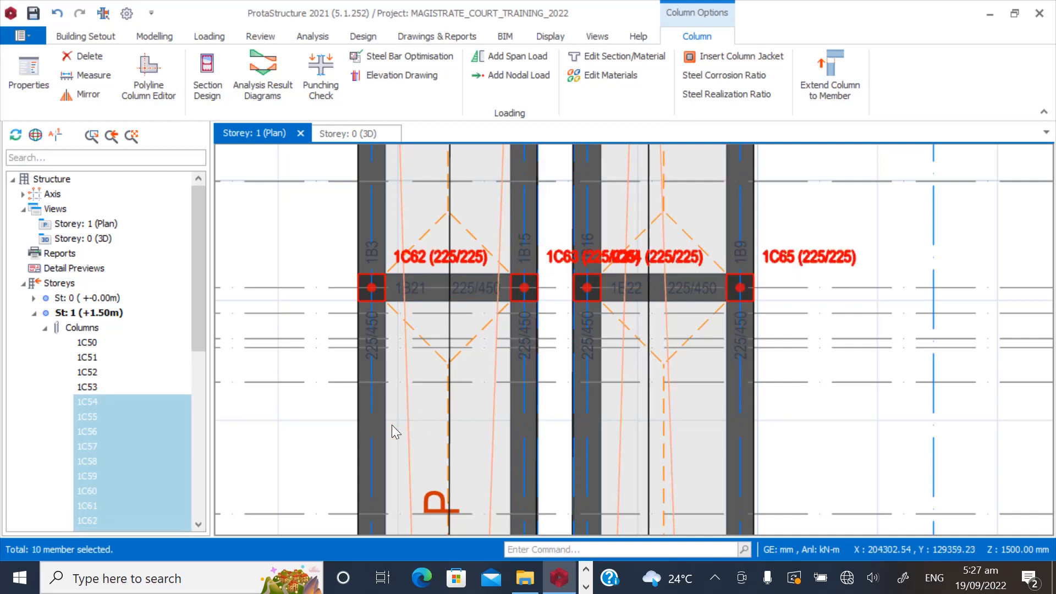
# Add the four landing columns to the selection and delete all the selected ramp columns.
pyautogui.scroll(-5, 391, 425)
pyautogui.scroll(2, 412, 326)
pyautogui.scroll(-2, 362, 444)
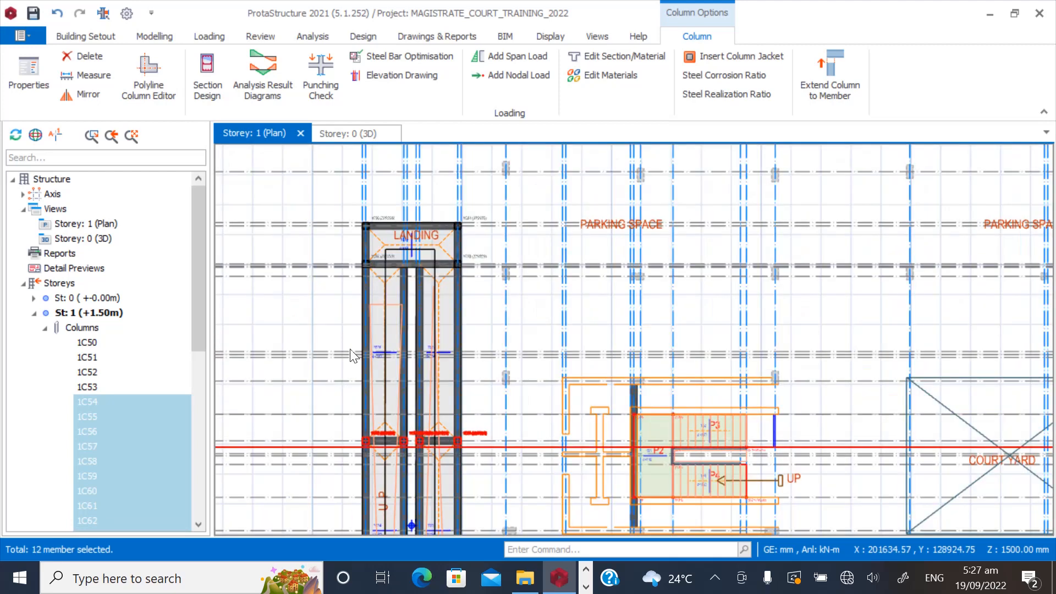
pyautogui.scroll(3, 372, 219)
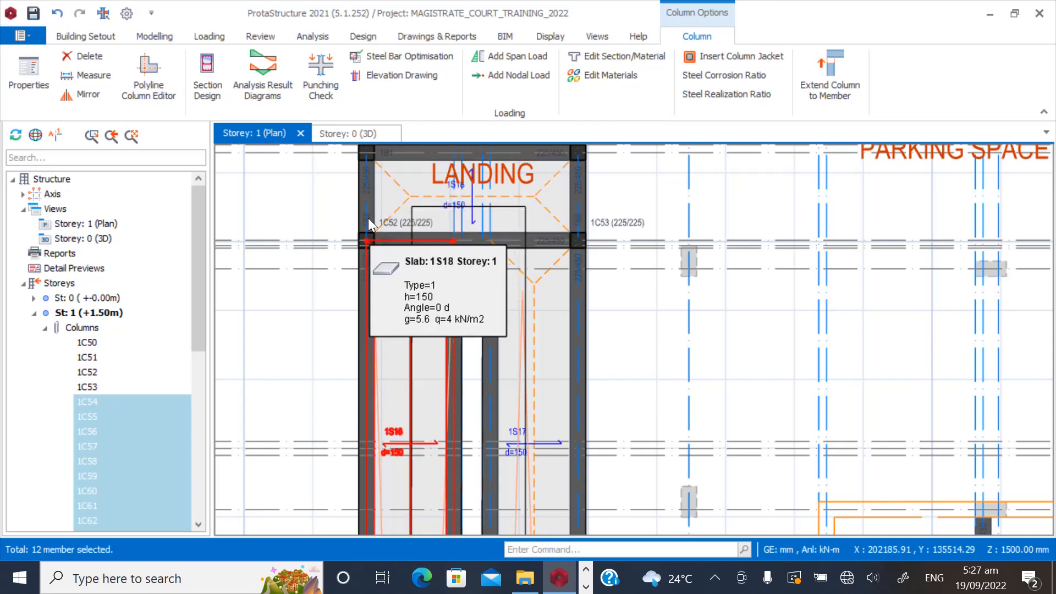
pyautogui.scroll(-2, 368, 220)
pyautogui.scroll(3, 378, 193)
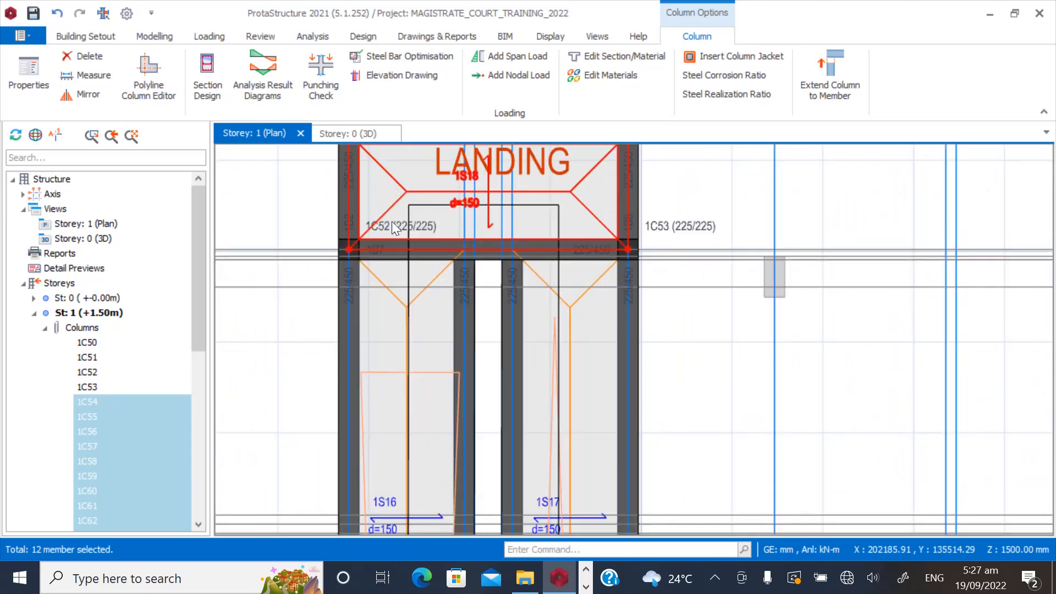
pyautogui.click(387, 226)
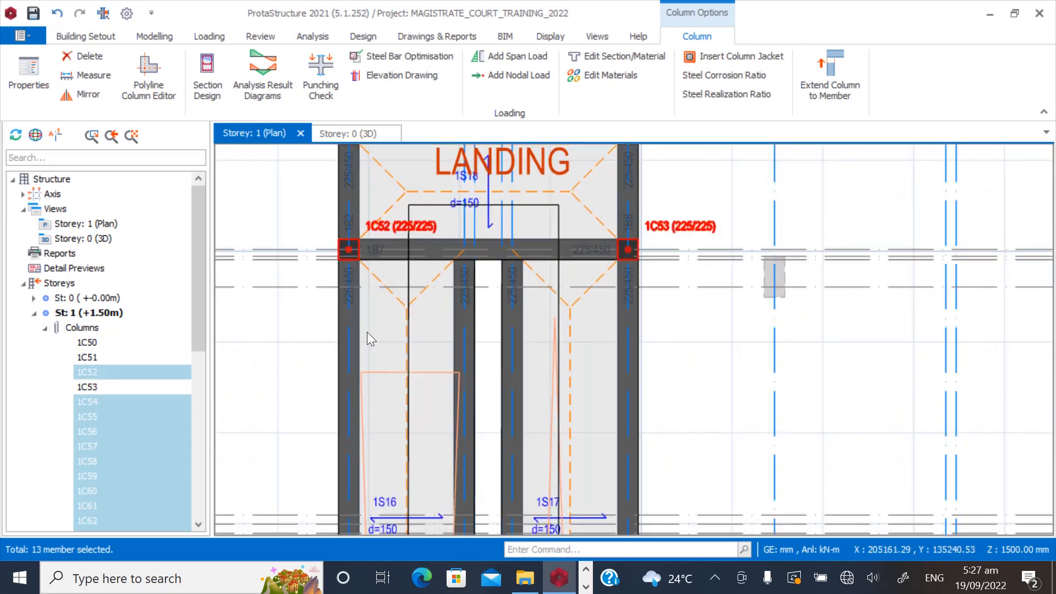
pyautogui.scroll(-2, 368, 332)
pyautogui.scroll(2, 384, 236)
pyautogui.click(362, 246)
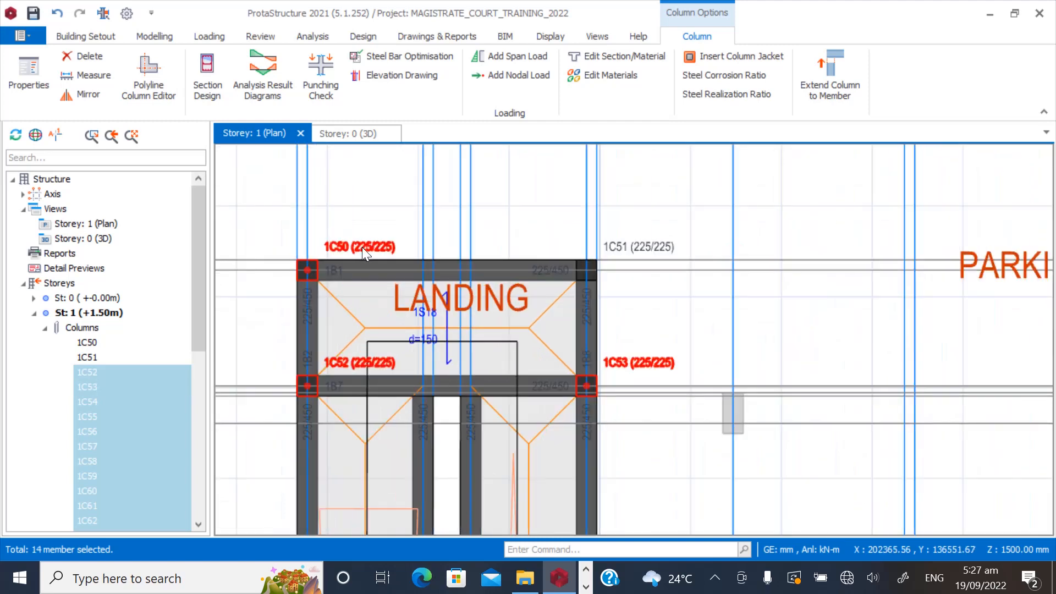
pyautogui.click(624, 242)
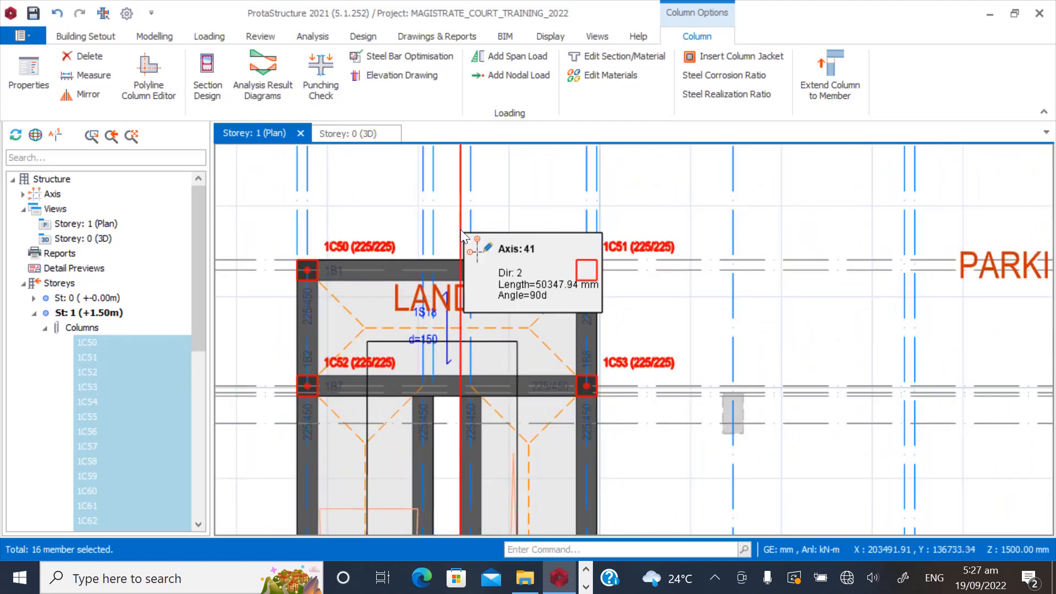
pyautogui.hotkey('ctrl', 'c')
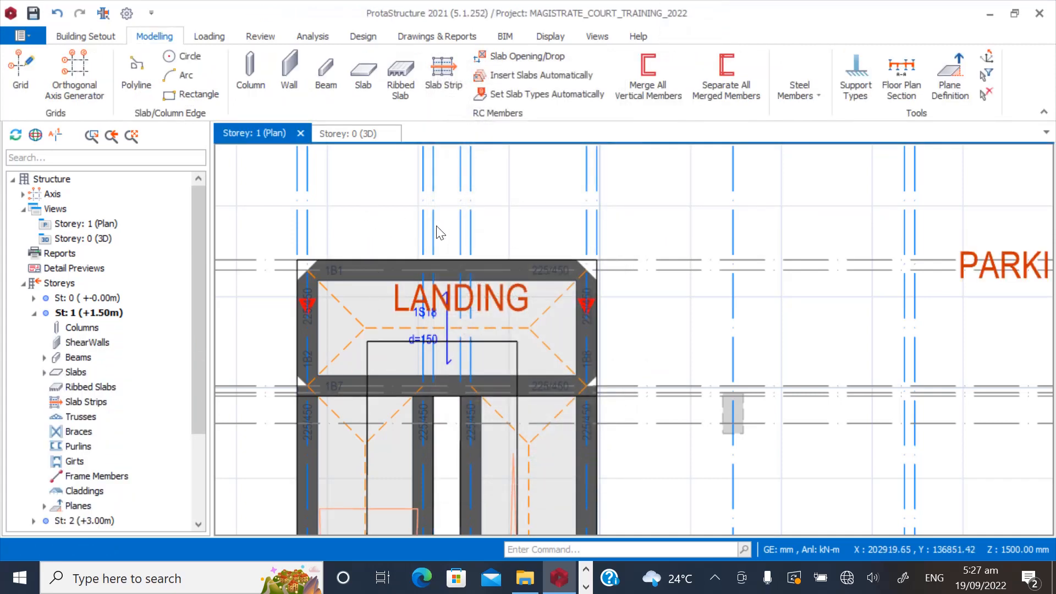
# Inspect the ramp without its columns on the plan and in the Storey: 0 (3D) view.
pyautogui.scroll(2, 495, 253)
pyautogui.scroll(-4, 602, 223)
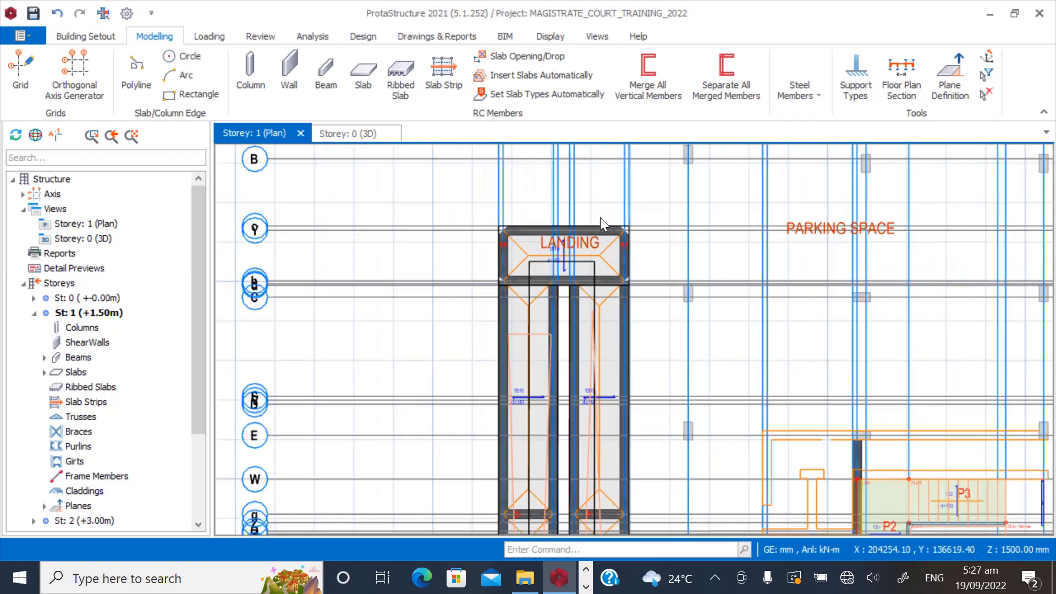
pyautogui.scroll(3, 548, 271)
pyautogui.scroll(-7, 493, 217)
pyautogui.scroll(3, 500, 316)
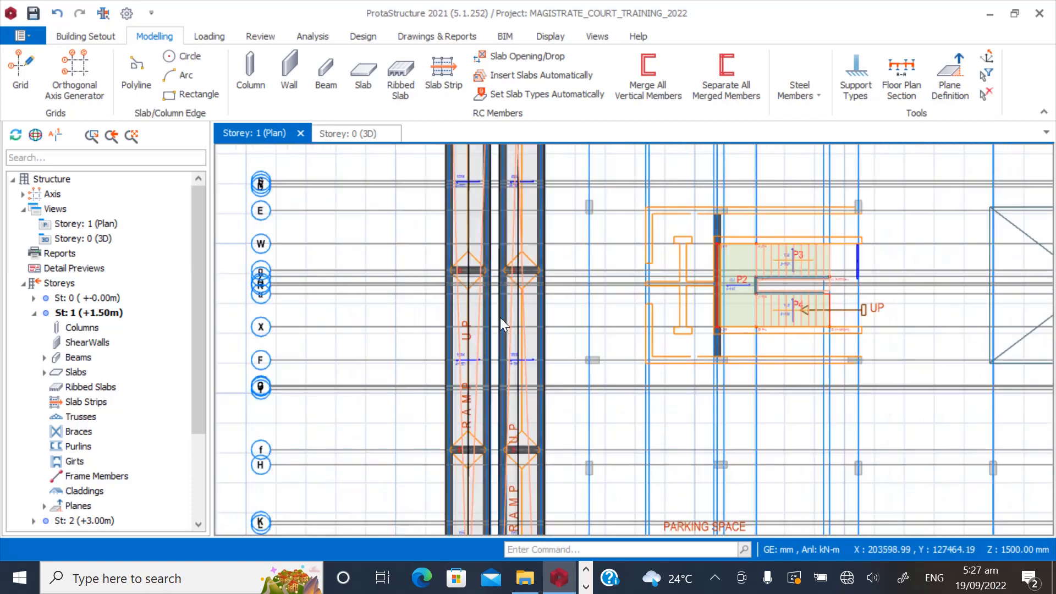
pyautogui.scroll(3, 479, 275)
pyautogui.scroll(-3, 457, 232)
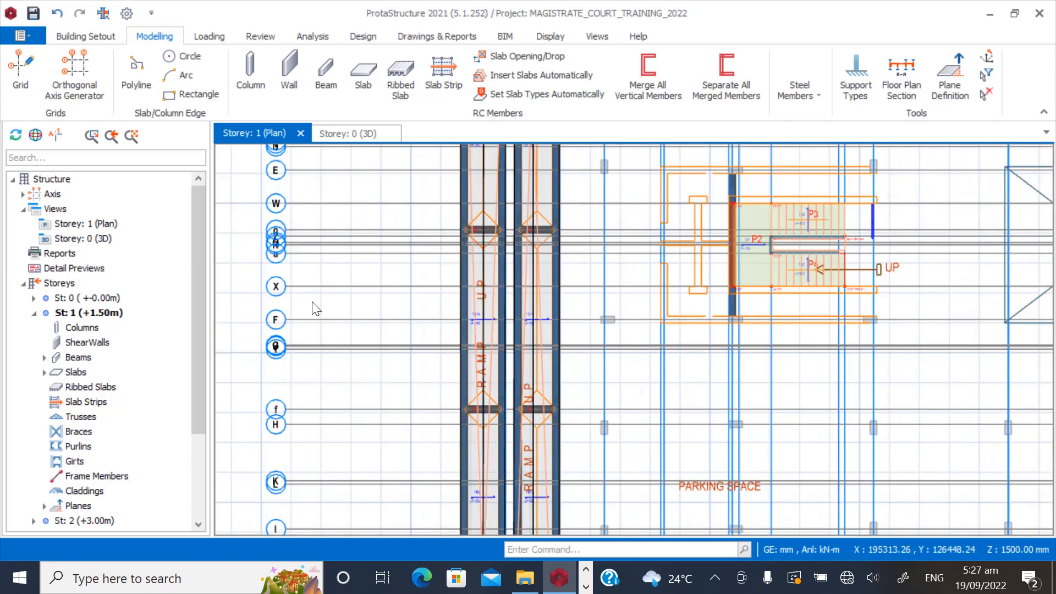
pyautogui.doubleClick(104, 239)
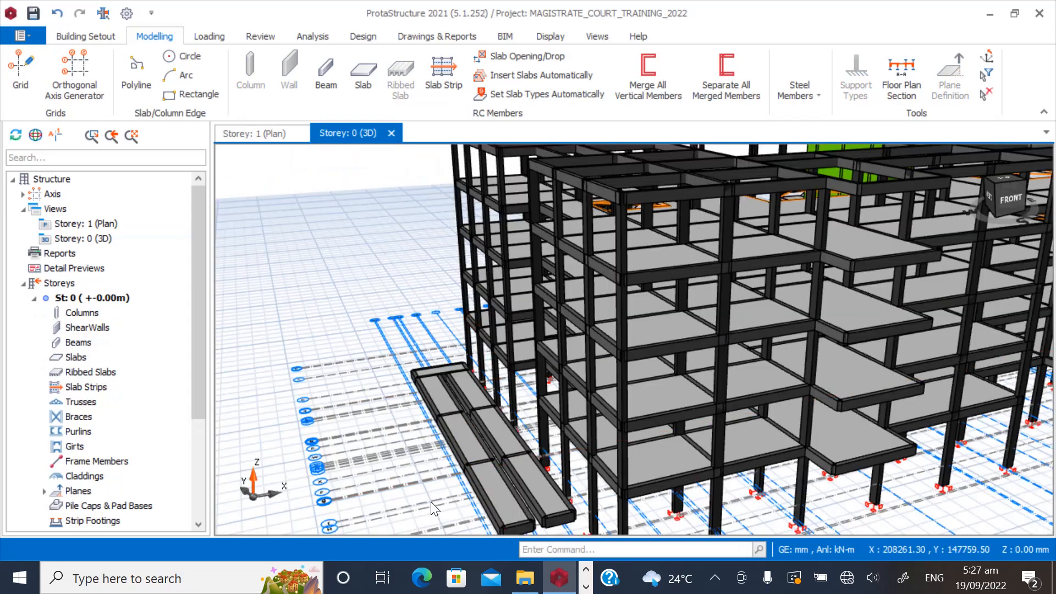
pyautogui.moveTo(430, 502)
pyautogui.mouseDown(button='middle')
pyautogui.moveTo(474, 443)
pyautogui.moveTo(470, 490)
pyautogui.mouseUp(button='middle')
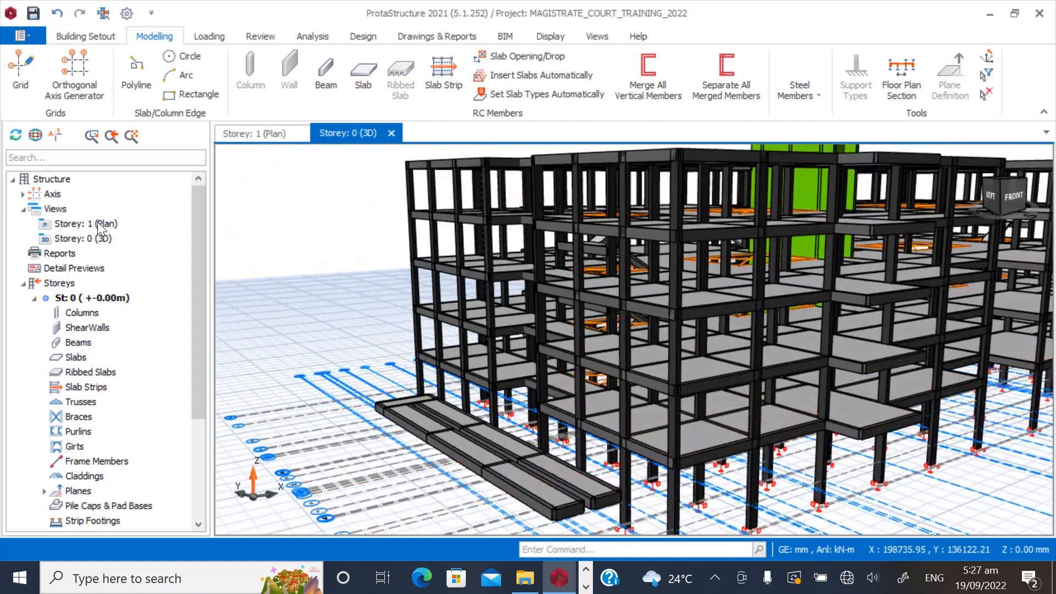
# Return to the Storey: 1 plan and review the ramp from its take-off end to the landing.
pyautogui.doubleClick(103, 224)
pyautogui.scroll(-3, 358, 378)
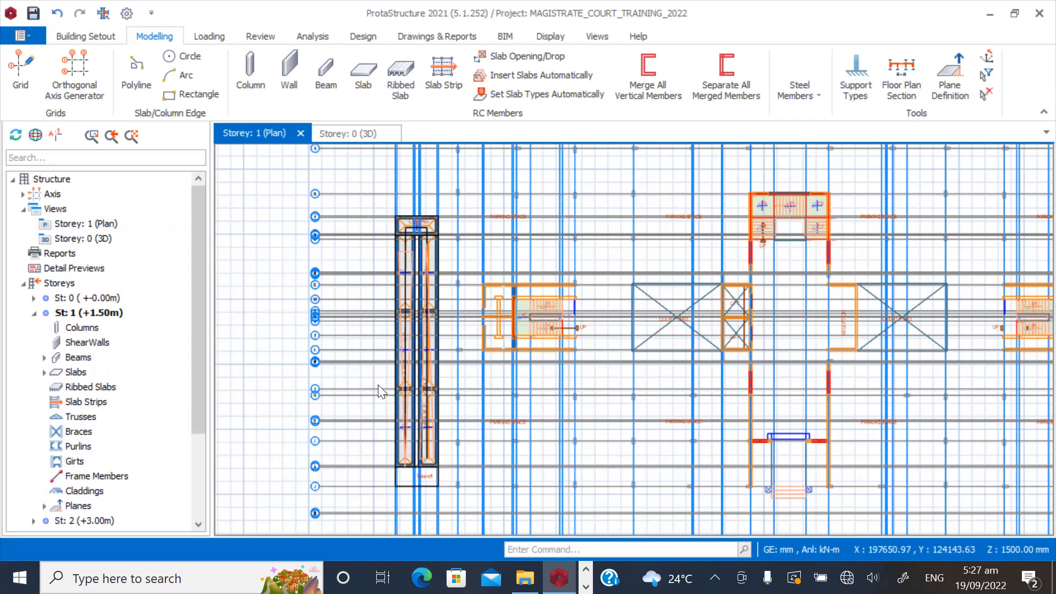
pyautogui.scroll(3, 418, 416)
pyautogui.scroll(-3, 467, 380)
pyautogui.scroll(2, 465, 398)
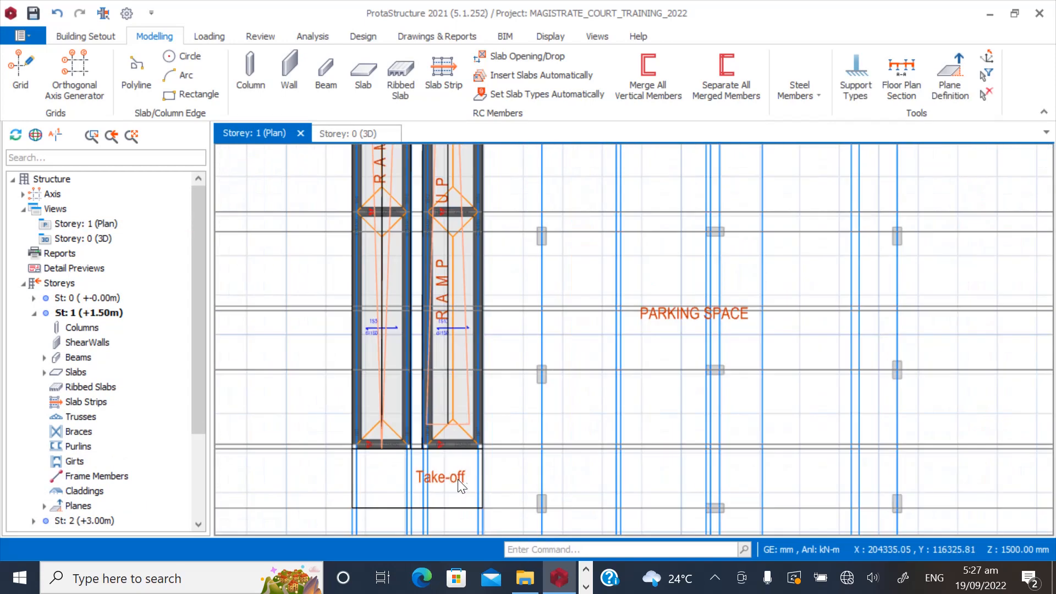
pyautogui.scroll(-2, 405, 433)
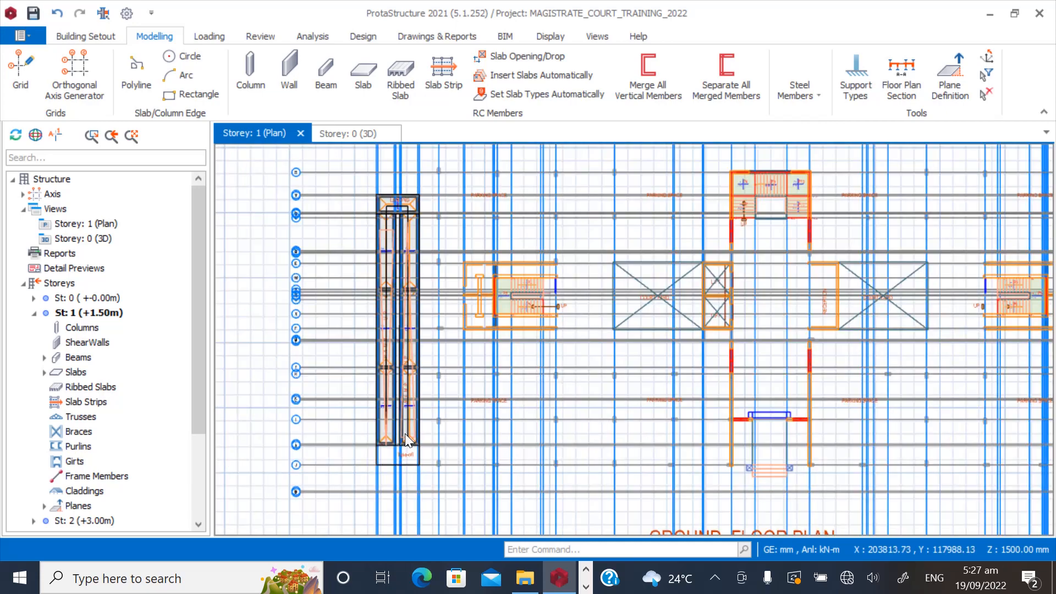
pyautogui.scroll(3, 402, 209)
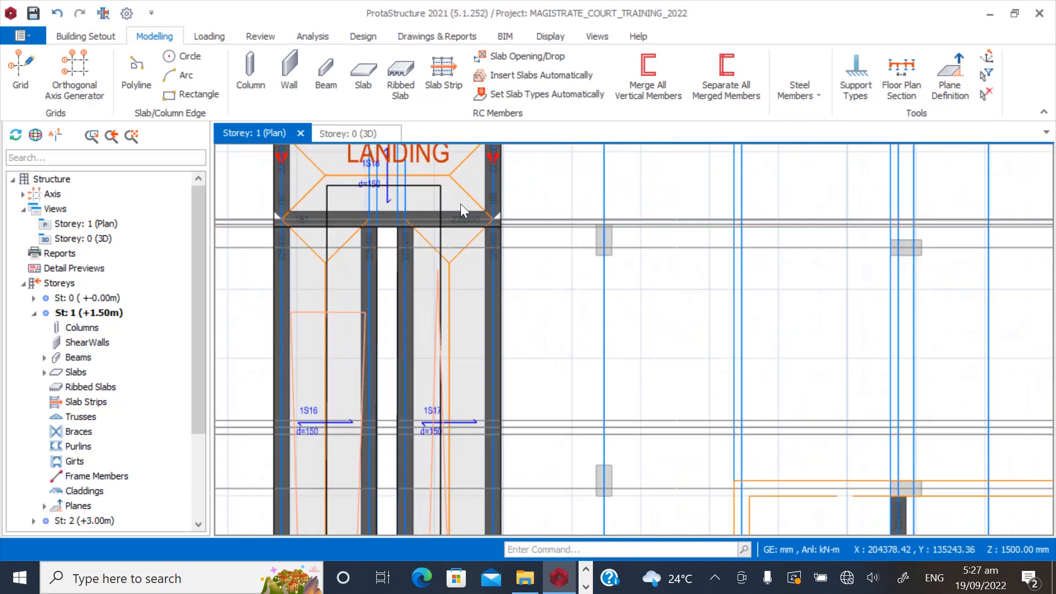
pyautogui.scroll(-1, 456, 236)
pyautogui.scroll(2, 449, 253)
pyautogui.scroll(-2, 448, 245)
pyautogui.scroll(3, 408, 219)
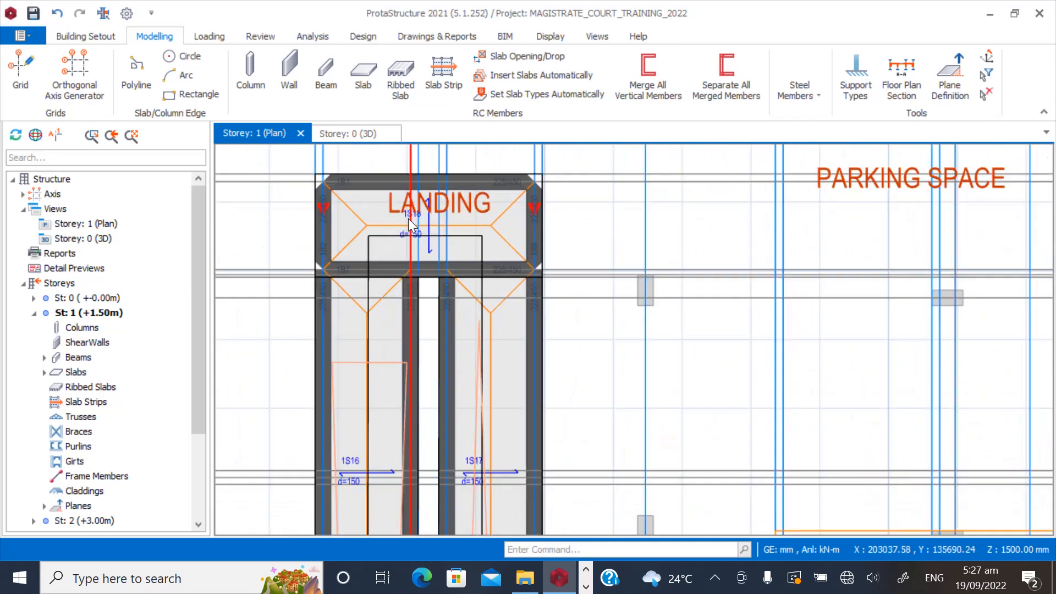
pyautogui.scroll(-1, 334, 296)
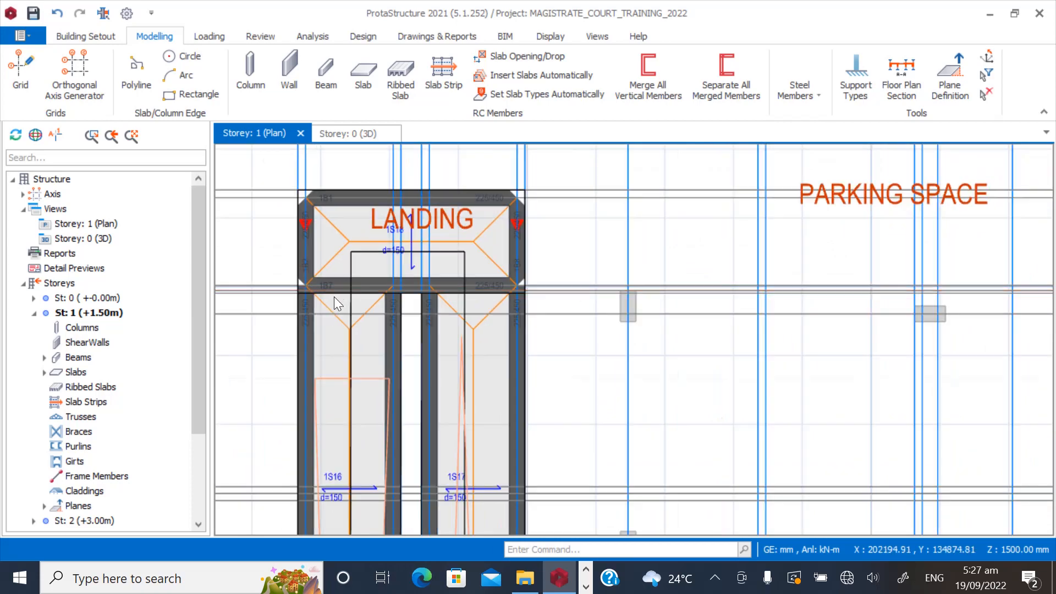
pyautogui.scroll(-3, 484, 264)
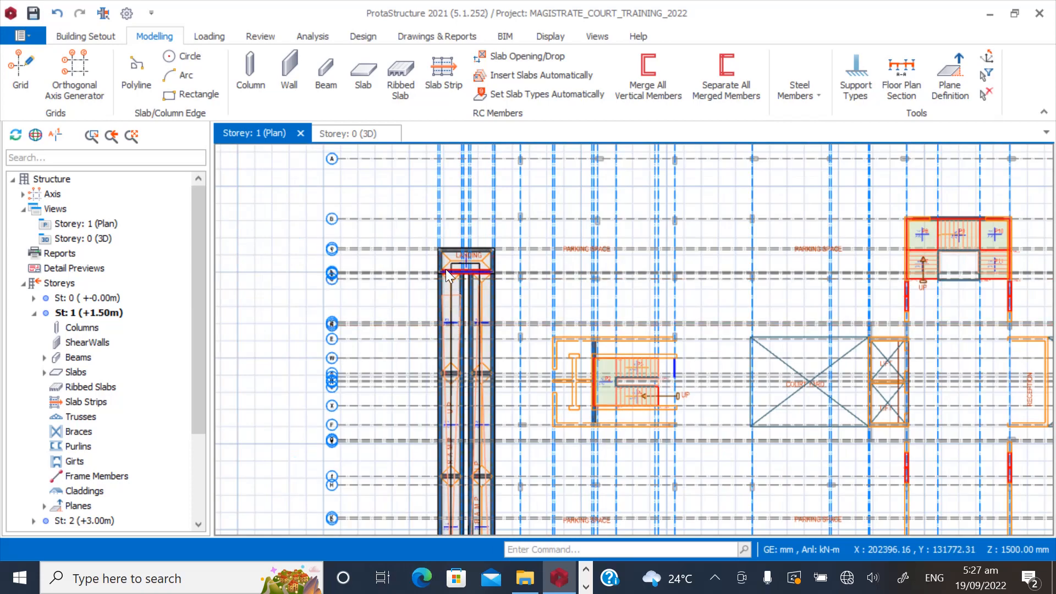
# Deactivate the Storey 1 external reference drawing of the ground floor architectural plan.
pyautogui.click(86, 37)
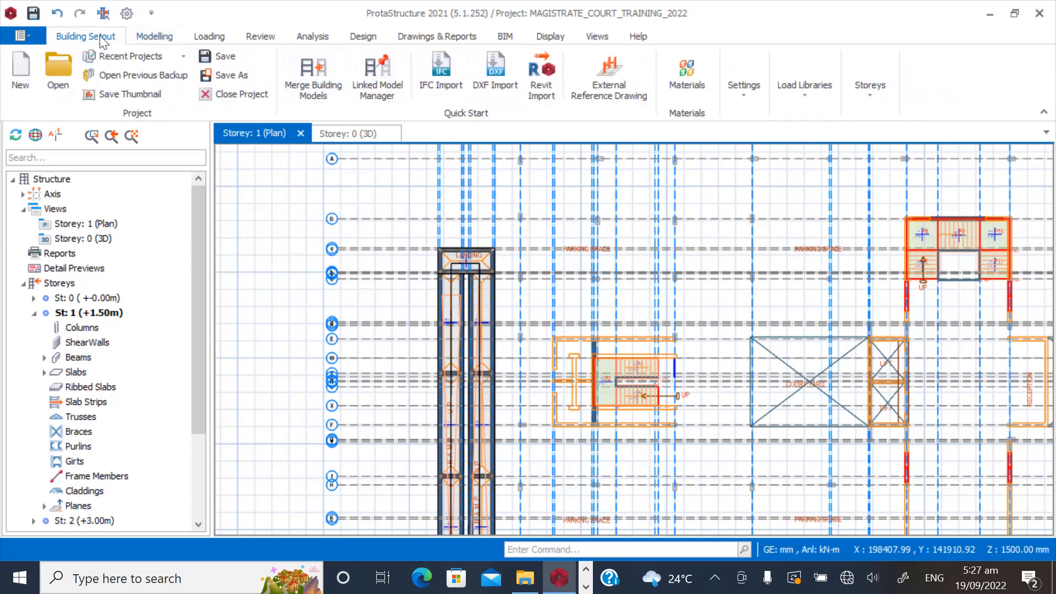
pyautogui.click(615, 87)
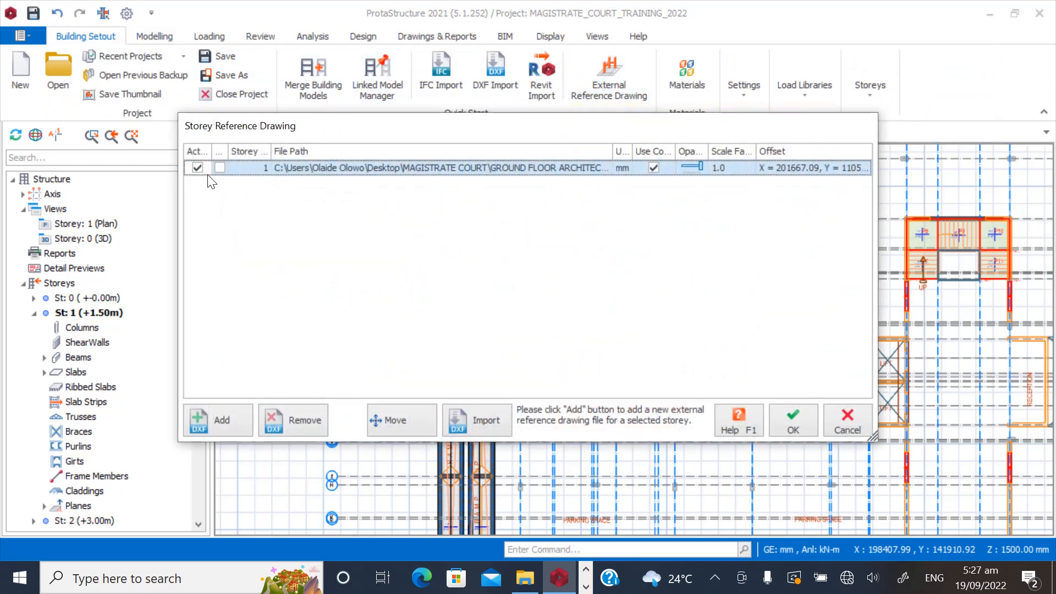
pyautogui.click(794, 423)
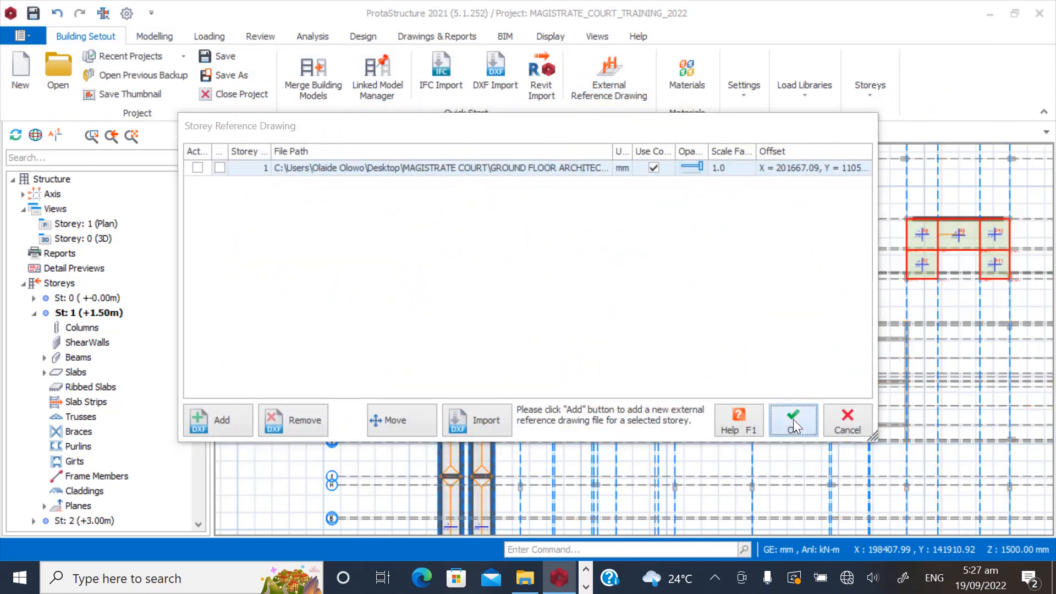
pyautogui.scroll(3, 468, 292)
pyautogui.scroll(-4, 465, 286)
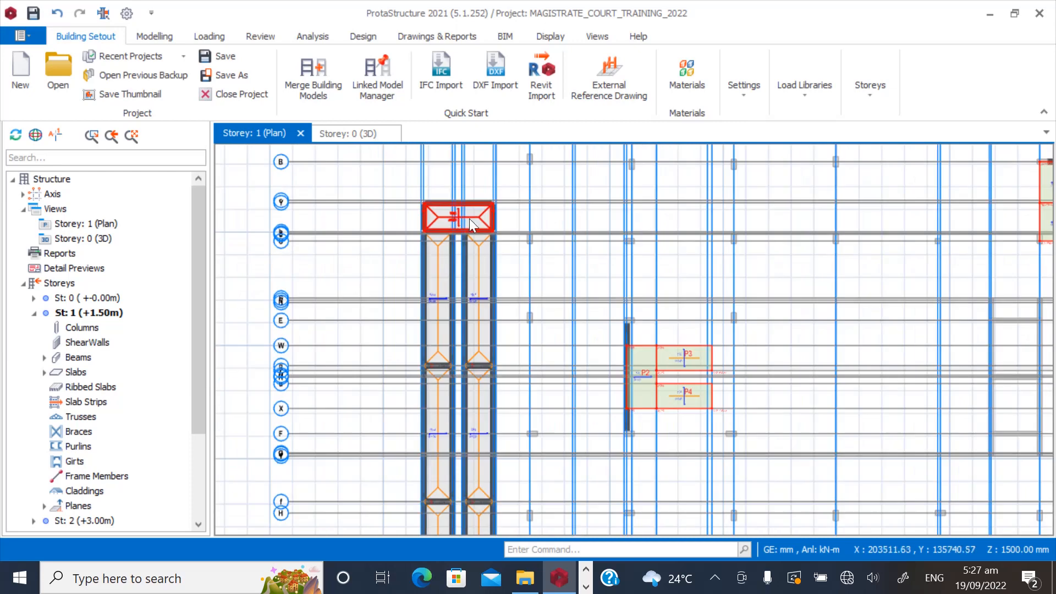
pyautogui.scroll(-2, 476, 284)
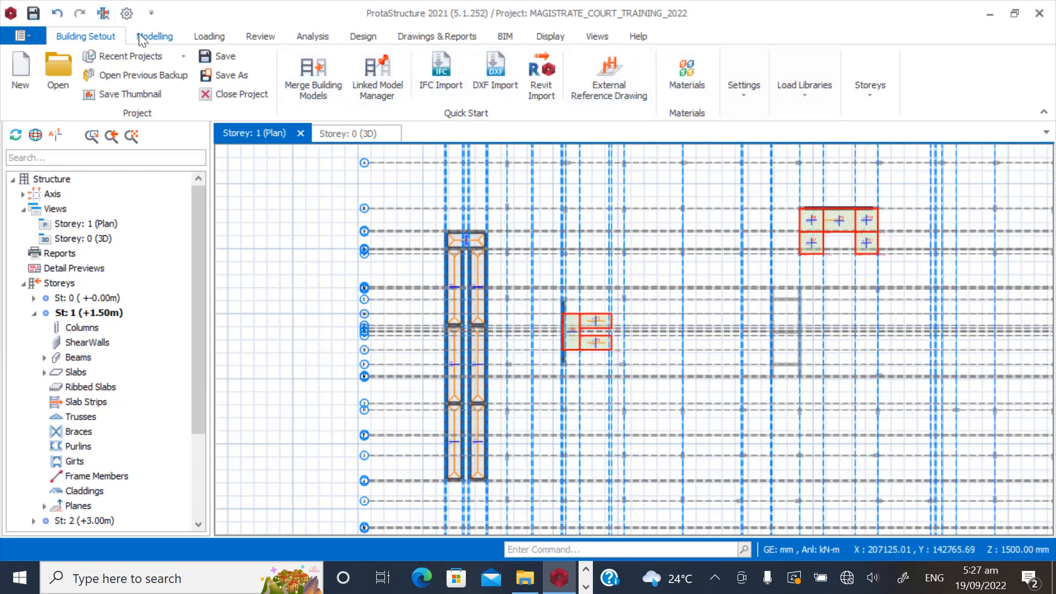
# Start a plane definition and examine the existing stair planes and the ramp's lanes and landing on the plan.
pyautogui.click(154, 36)
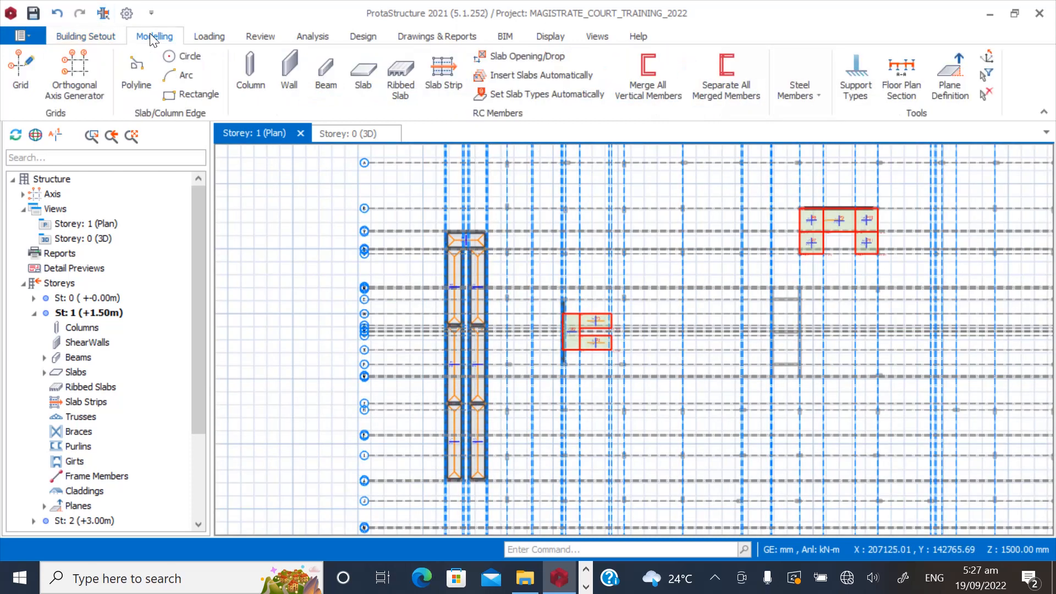
pyautogui.click(946, 87)
pyautogui.scroll(3, 559, 346)
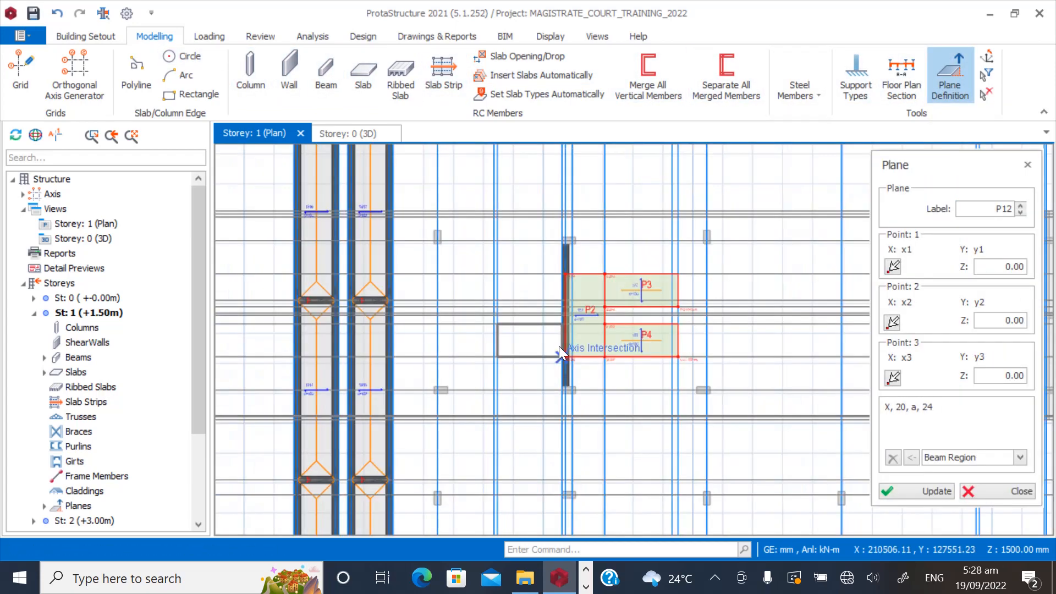
pyautogui.scroll(2, 619, 315)
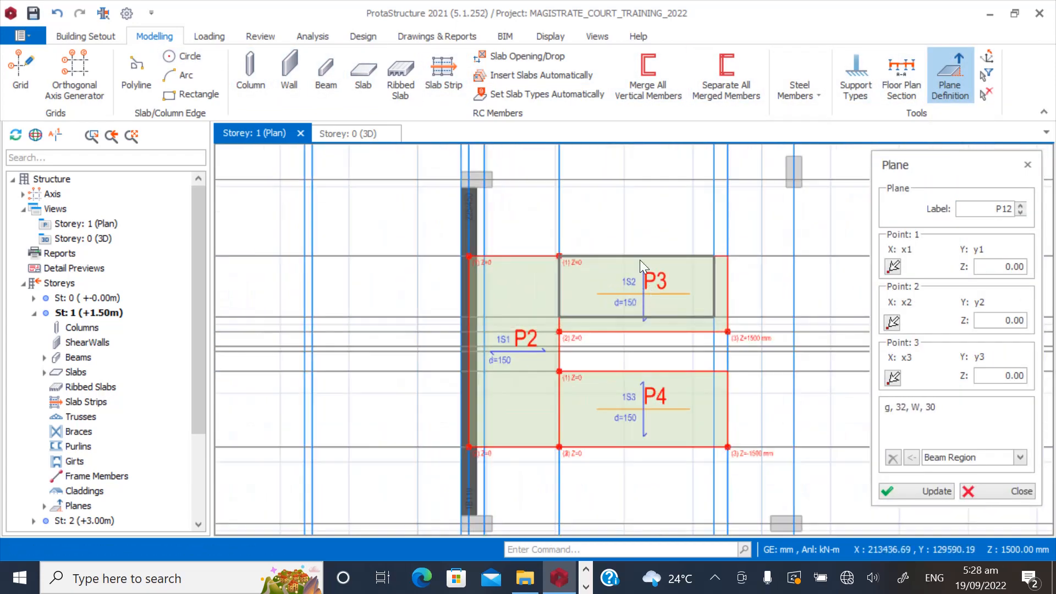
pyautogui.scroll(-6, 560, 295)
pyautogui.scroll(3, 454, 259)
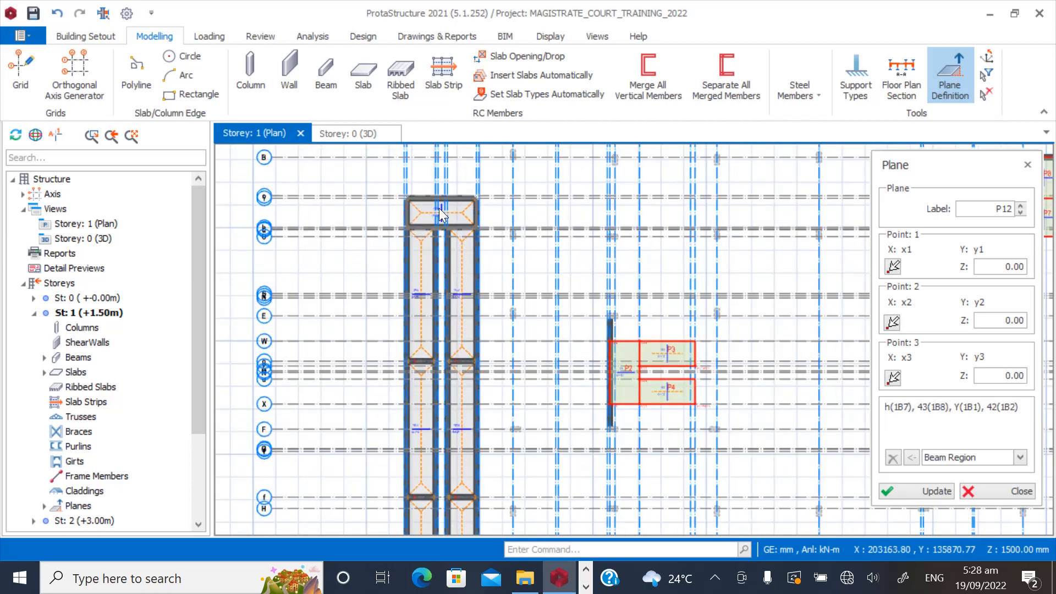
pyautogui.scroll(-3, 374, 199)
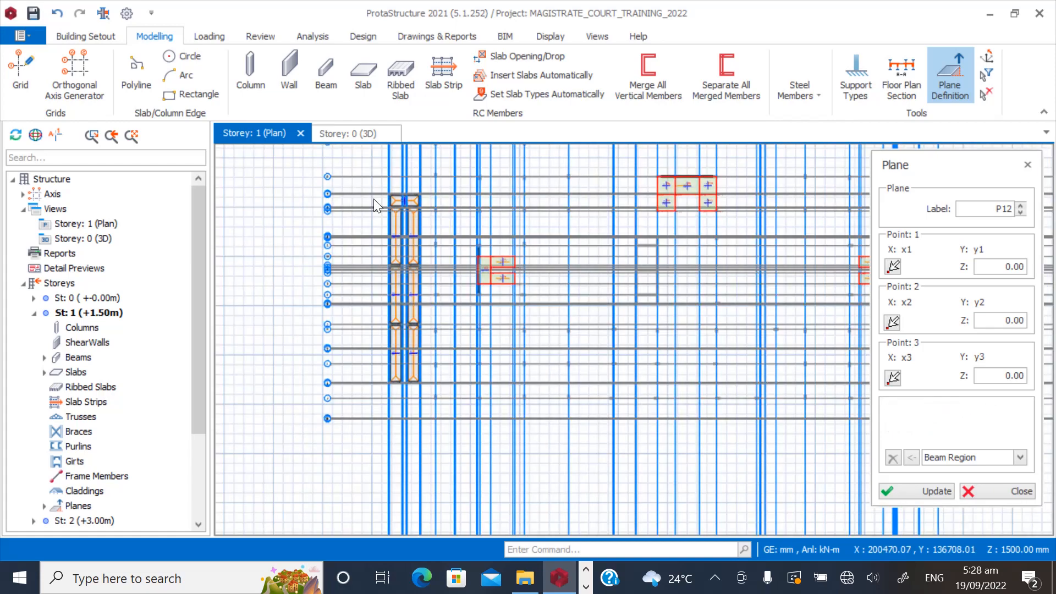
pyautogui.scroll(1, 391, 385)
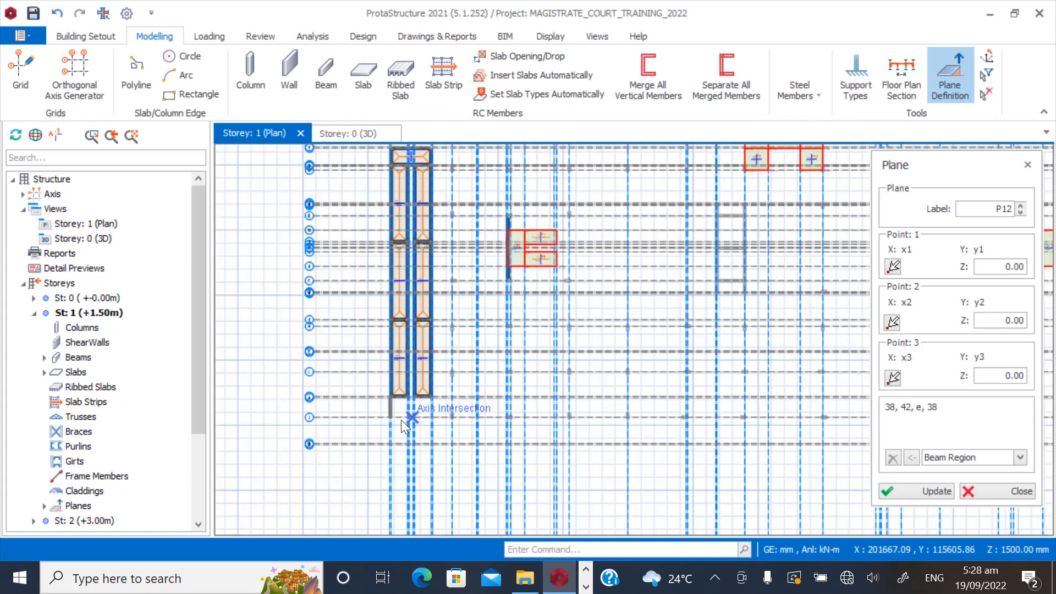
pyautogui.scroll(5, 405, 412)
pyautogui.scroll(-4, 381, 459)
pyautogui.scroll(1, 382, 240)
pyautogui.scroll(-2, 401, 418)
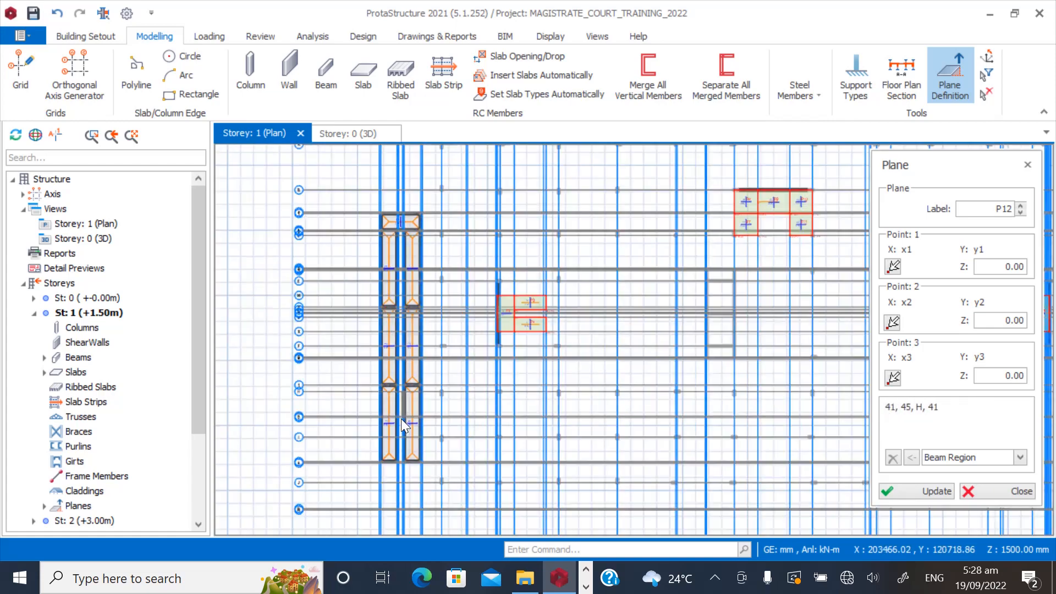
pyautogui.scroll(4, 398, 321)
pyautogui.scroll(-1, 342, 265)
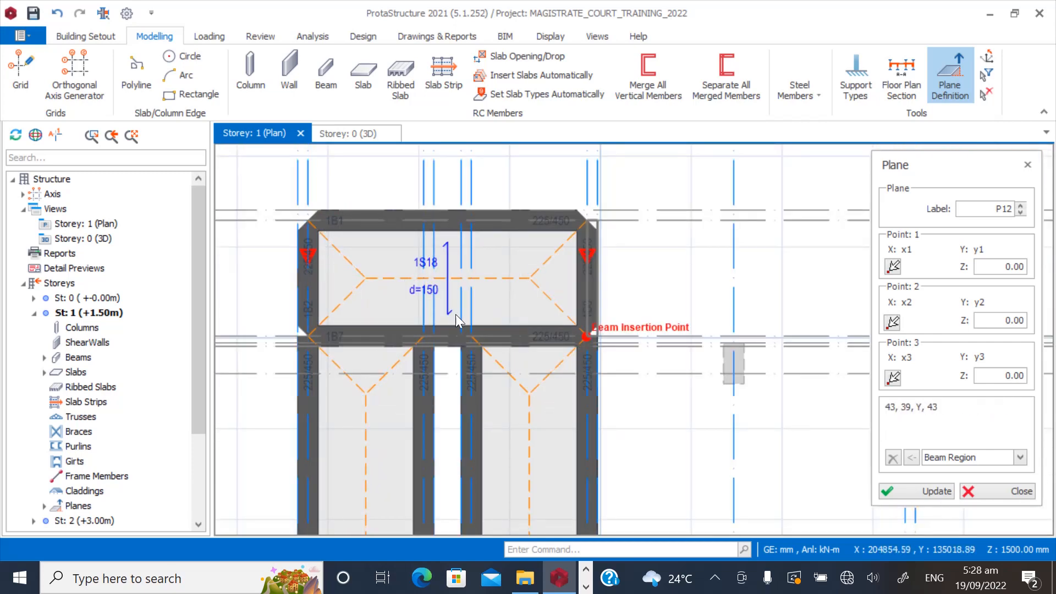
# Set the new plane's region method to Pick Points and start outlining the landing slab at its upper-left corner.
pyautogui.scroll(3, 303, 238)
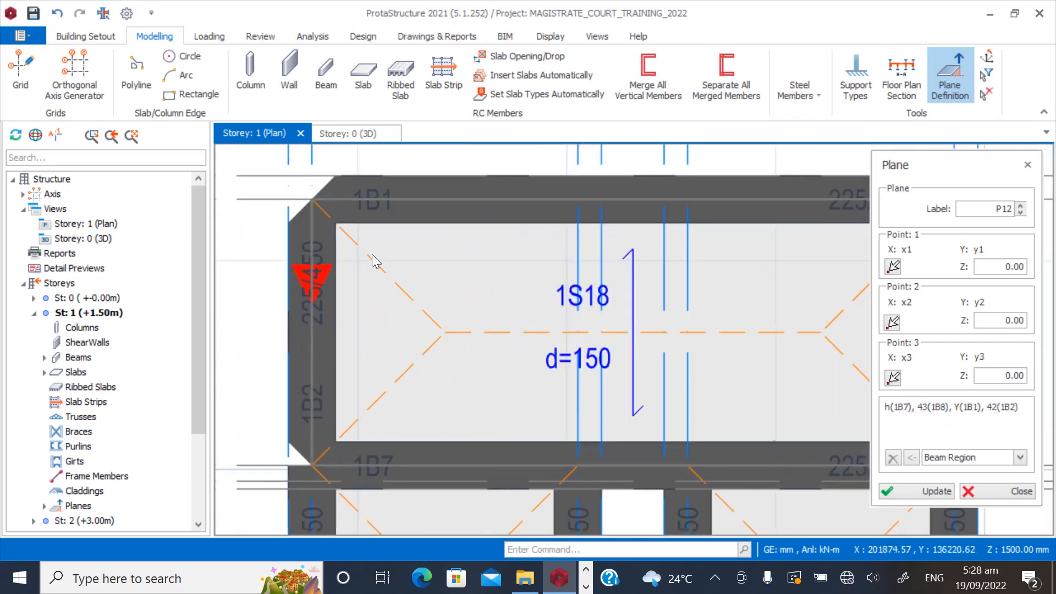
pyautogui.click(1020, 458)
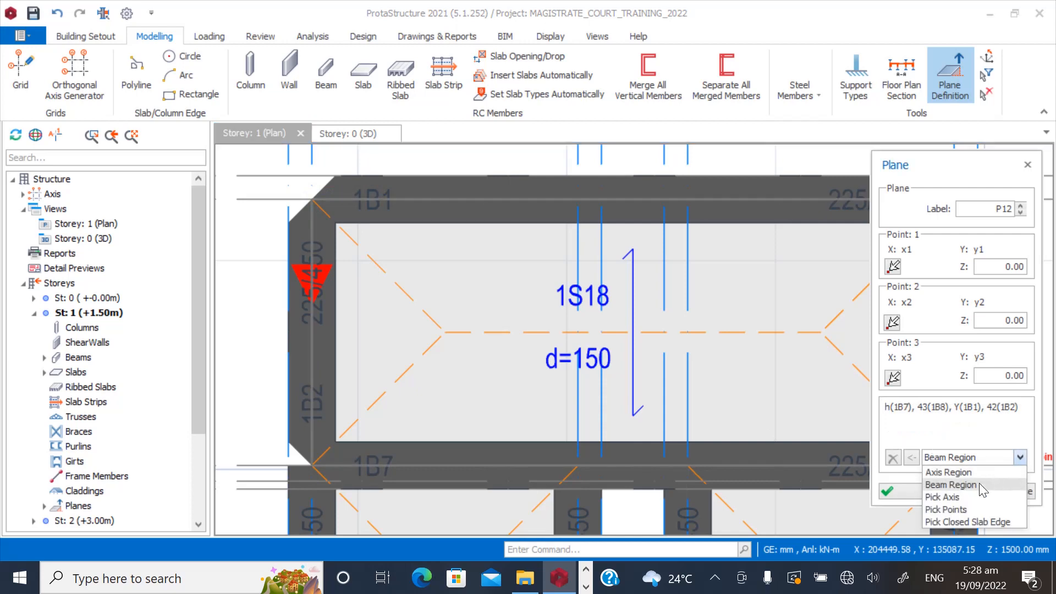
pyautogui.click(947, 510)
pyautogui.scroll(3, 308, 210)
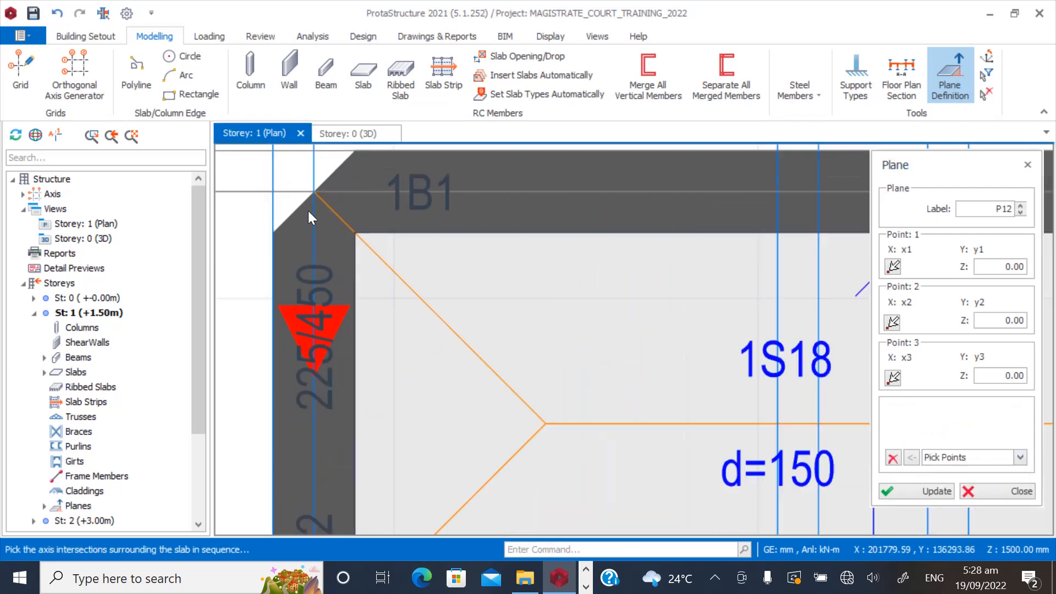
# Define a level plane over slab 1S18 through its four corner axis intersections, counterclockwise from the upper-left corner.
pyautogui.scroll(-3, 333, 209)
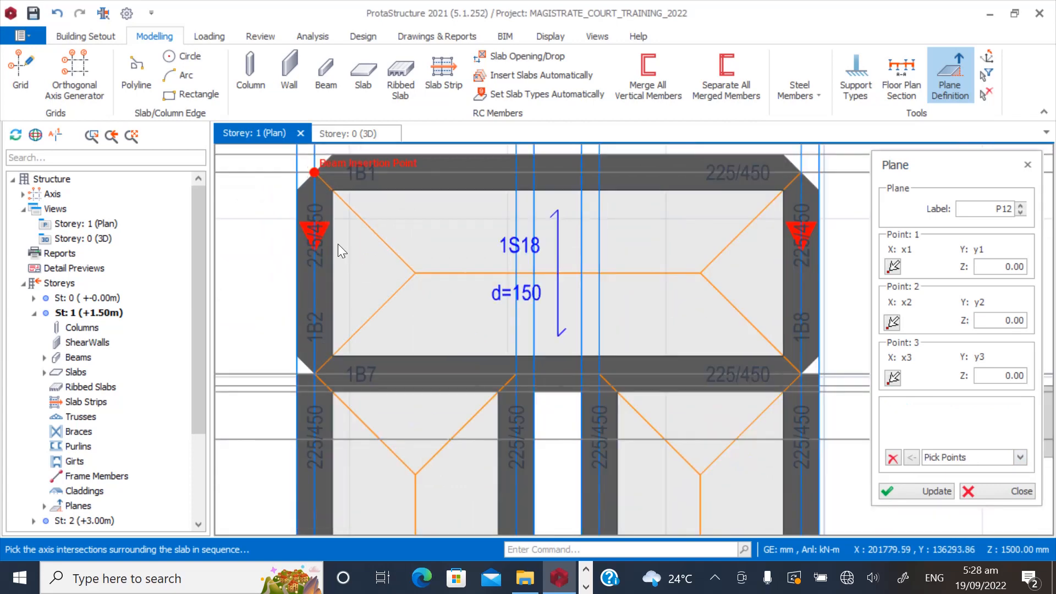
pyautogui.scroll(4, 314, 384)
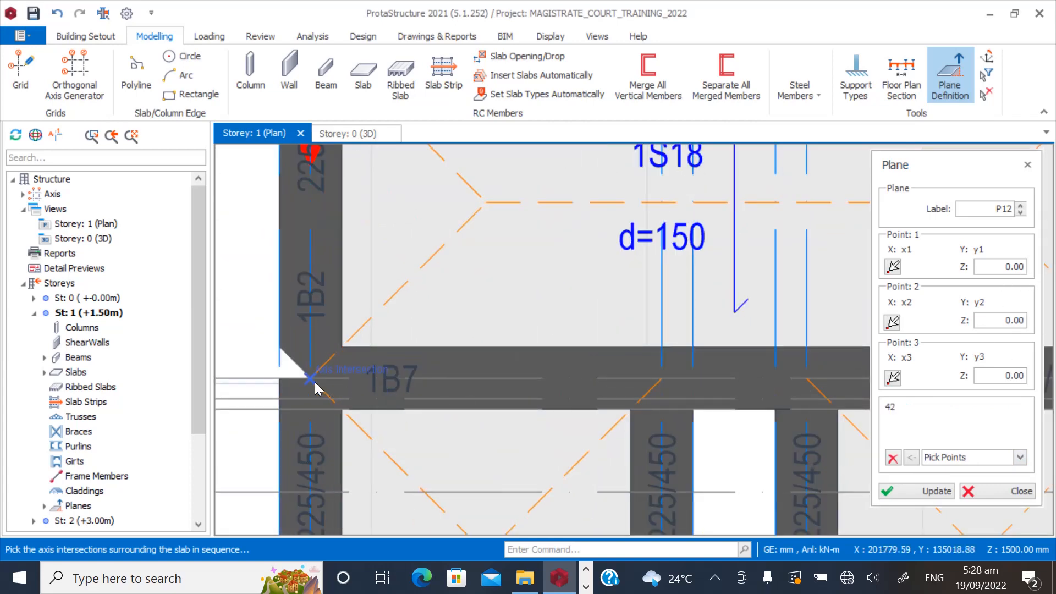
pyautogui.scroll(-3, 315, 388)
pyautogui.scroll(4, 539, 415)
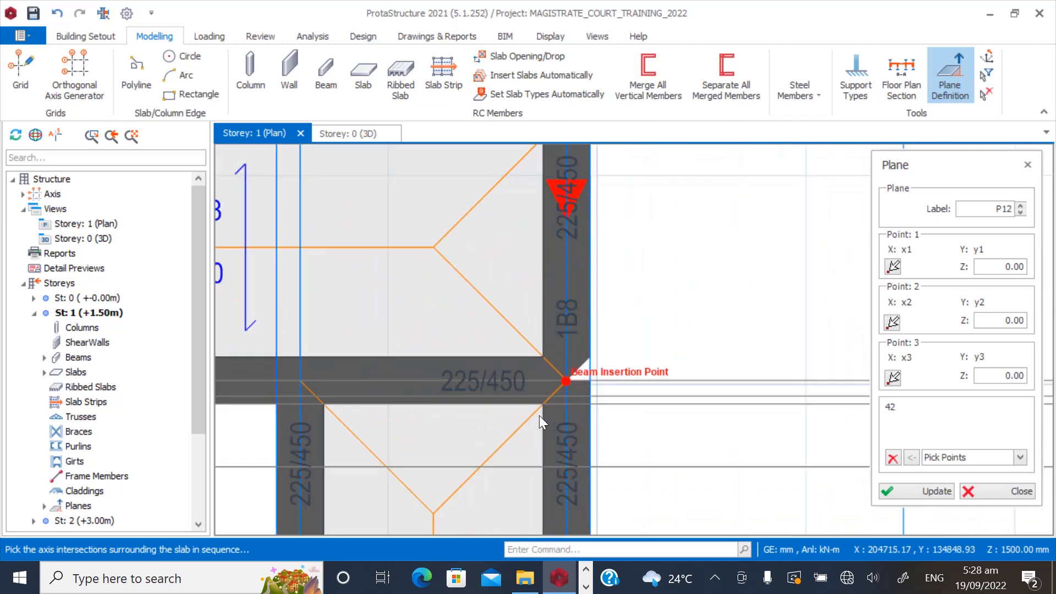
pyautogui.click(567, 379)
pyautogui.scroll(-3, 566, 379)
pyautogui.scroll(4, 547, 237)
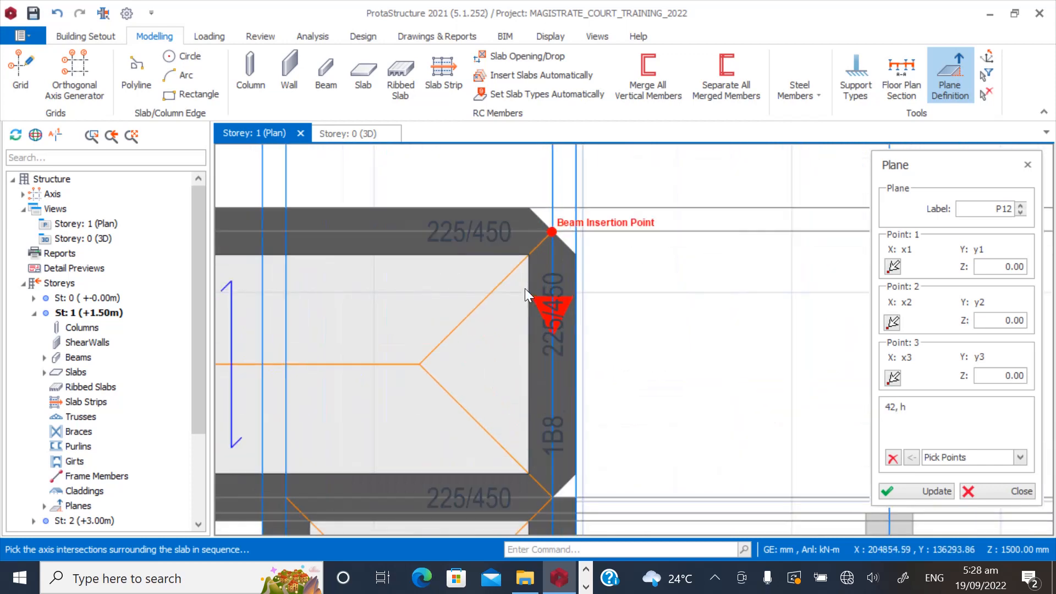
pyautogui.click(551, 231)
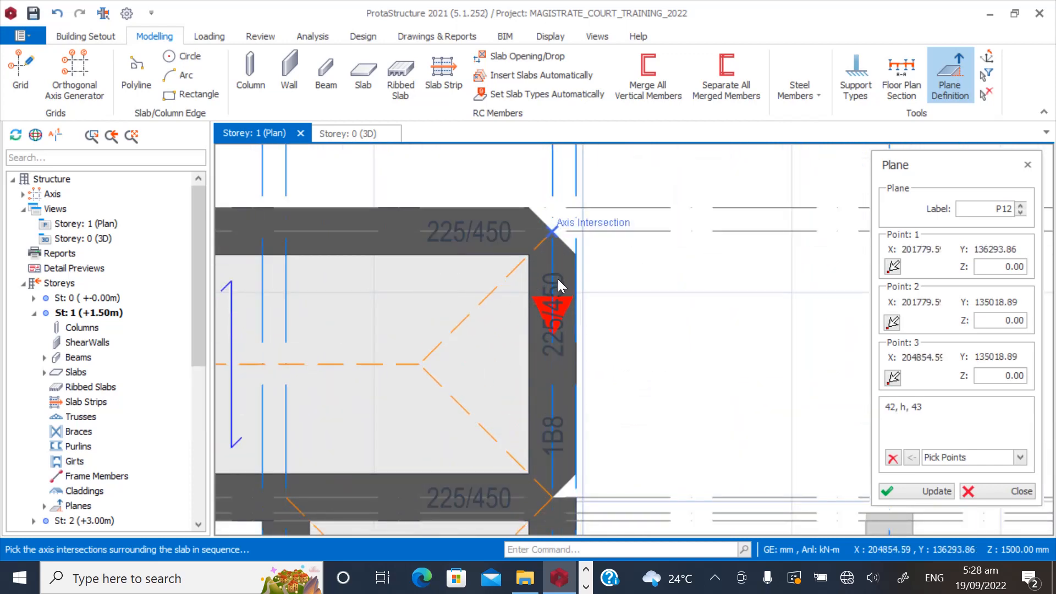
pyautogui.rightClick(558, 279)
# Move the members to the plane over slab 1S18, accept the adjustment, and finish the plane definition.
pyautogui.scroll(-3, 533, 318)
pyautogui.scroll(2, 380, 337)
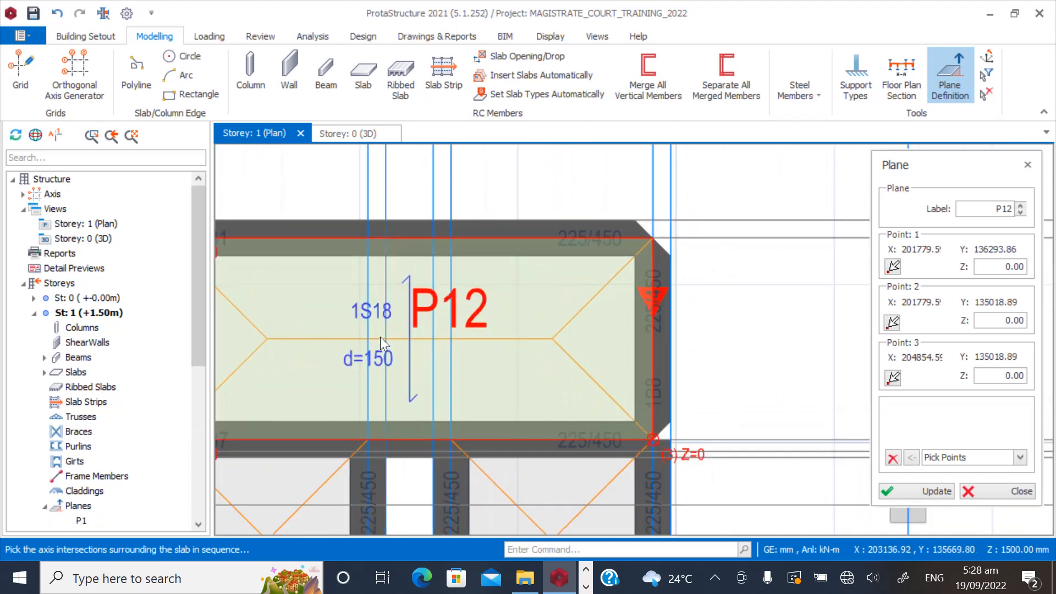
pyautogui.scroll(1, 380, 337)
pyautogui.scroll(-2, 493, 302)
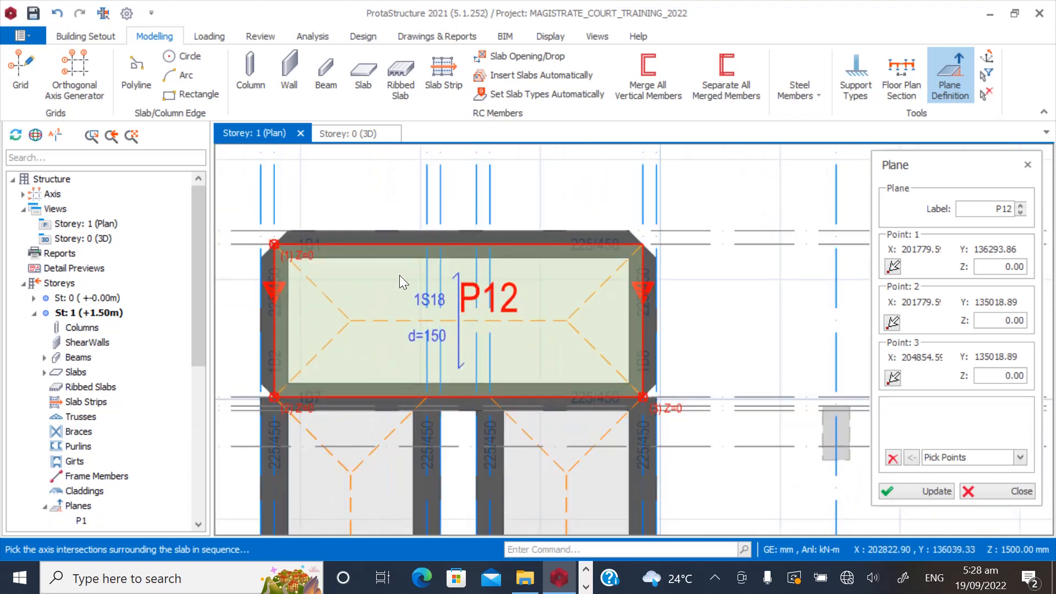
pyautogui.rightClick(400, 275)
pyautogui.click(445, 370)
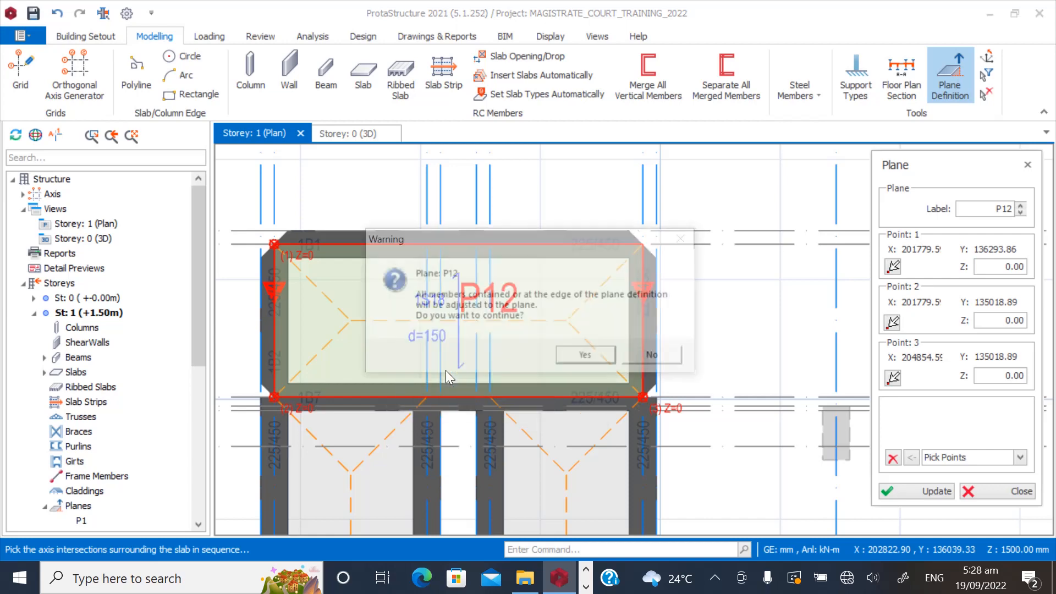
pyautogui.click(587, 359)
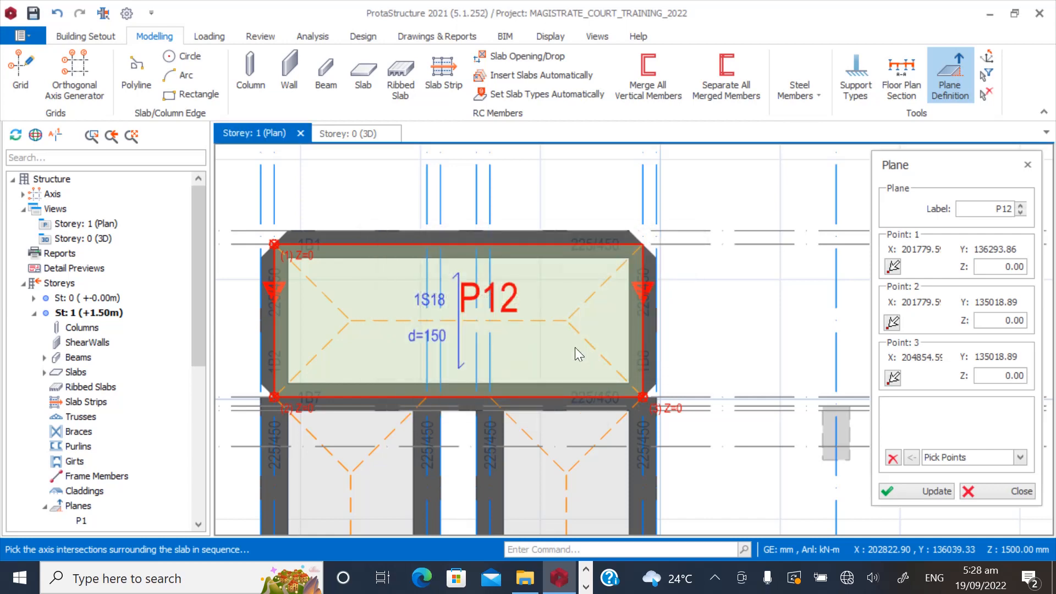
pyautogui.click(1004, 494)
# Start a new plane definition and set the Z values of Point 2 and Point 3 to -1500.
pyautogui.scroll(-5, 473, 247)
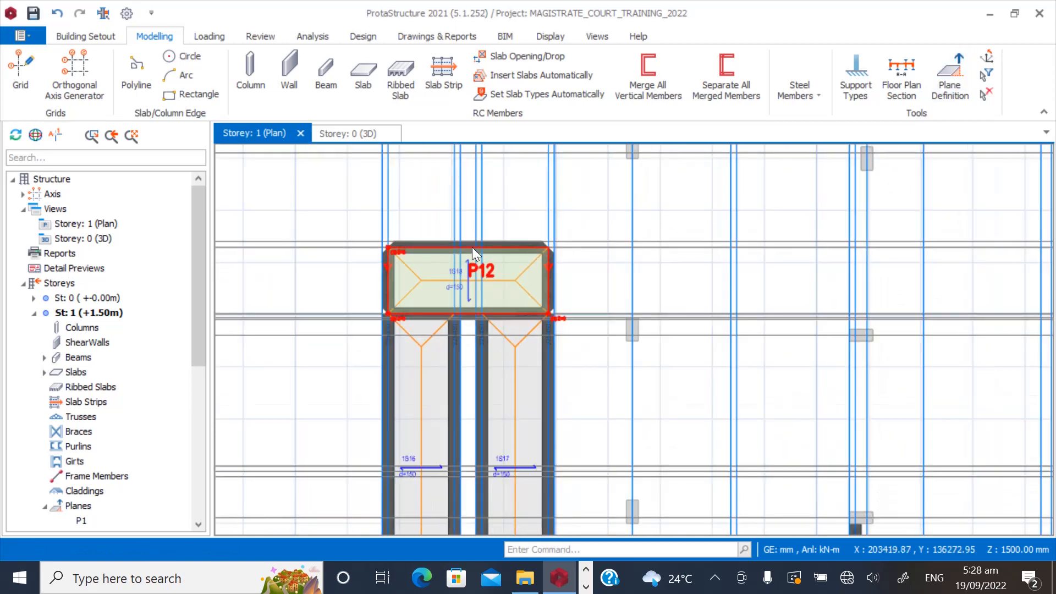
pyautogui.scroll(4, 485, 304)
pyautogui.scroll(-2, 488, 319)
pyautogui.scroll(2, 488, 385)
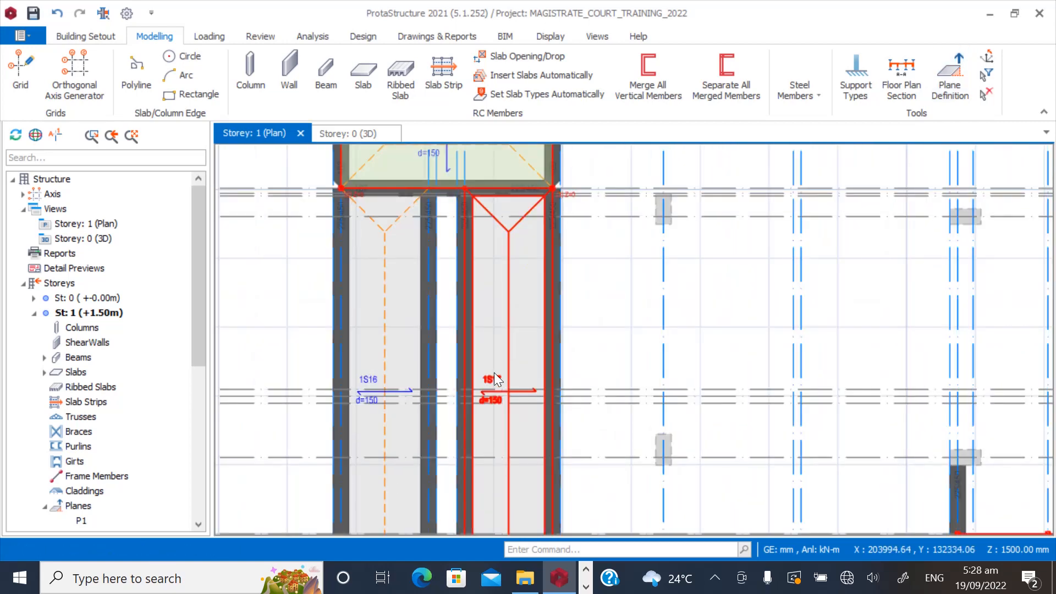
pyautogui.scroll(-1, 473, 380)
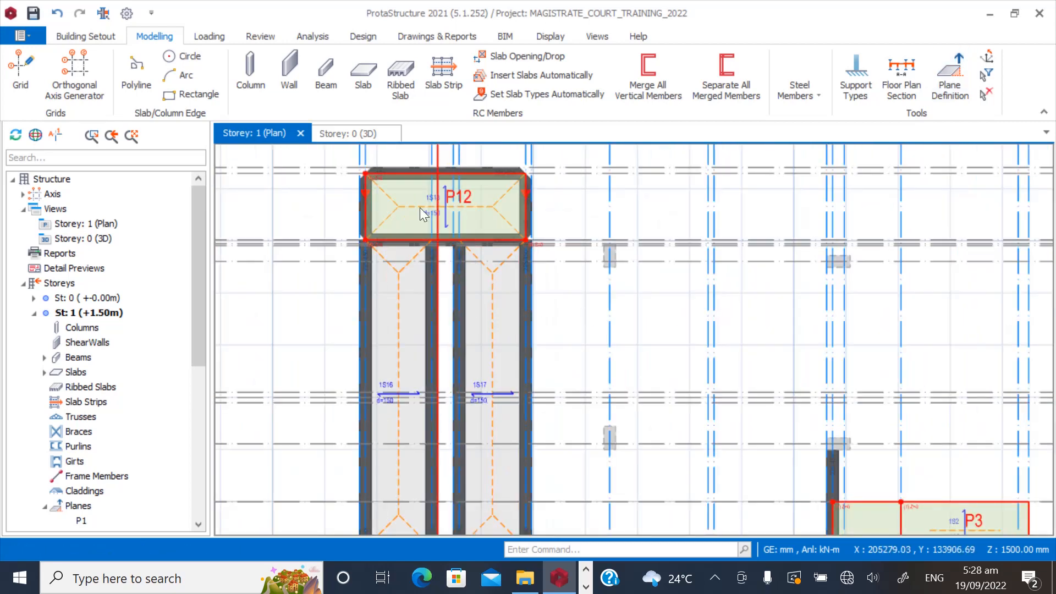
pyautogui.click(950, 74)
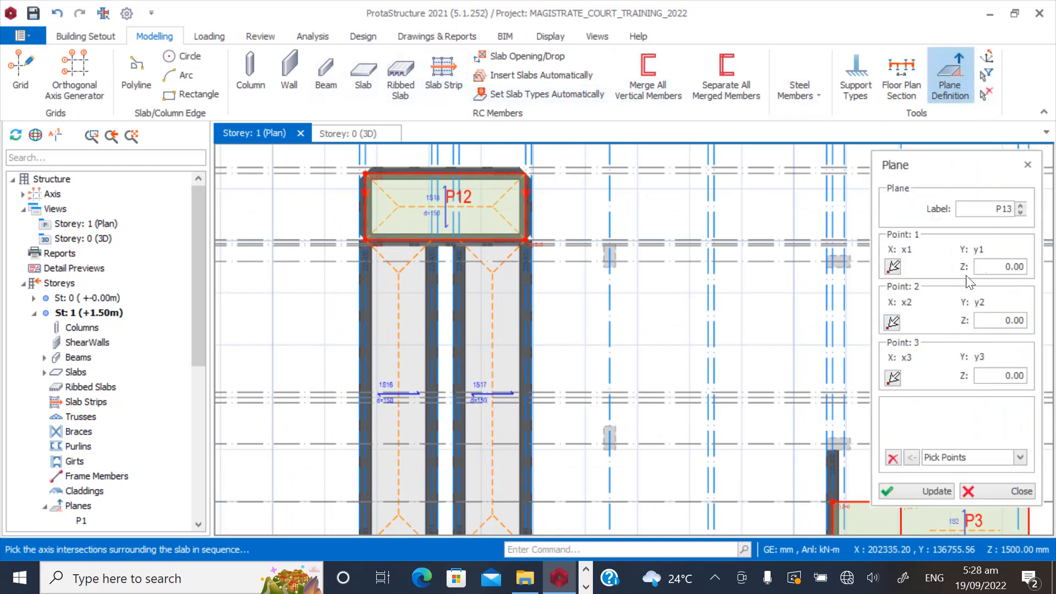
pyautogui.scroll(4, 472, 252)
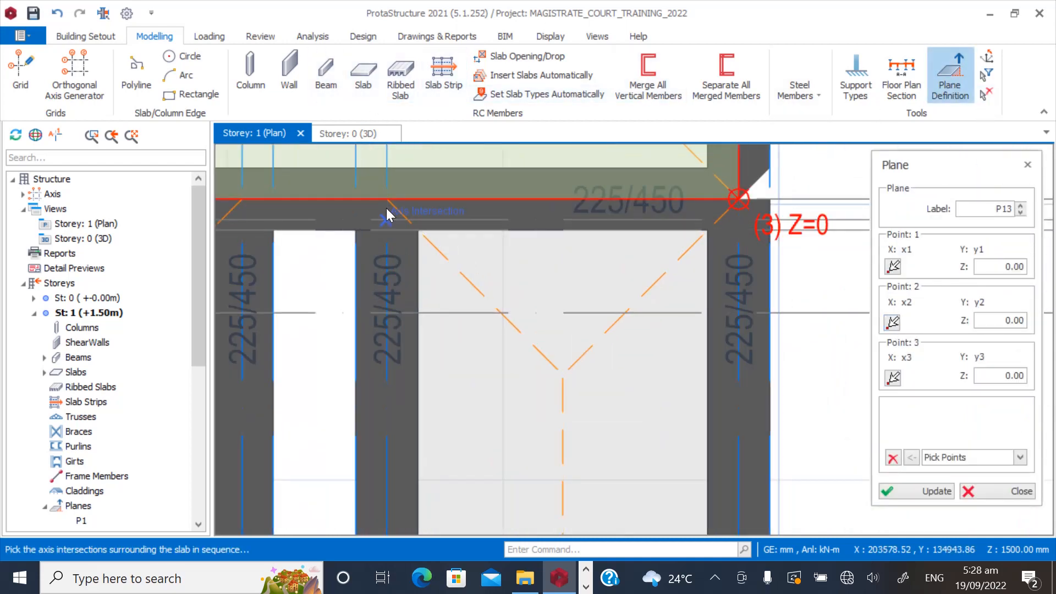
pyautogui.scroll(-2, 372, 207)
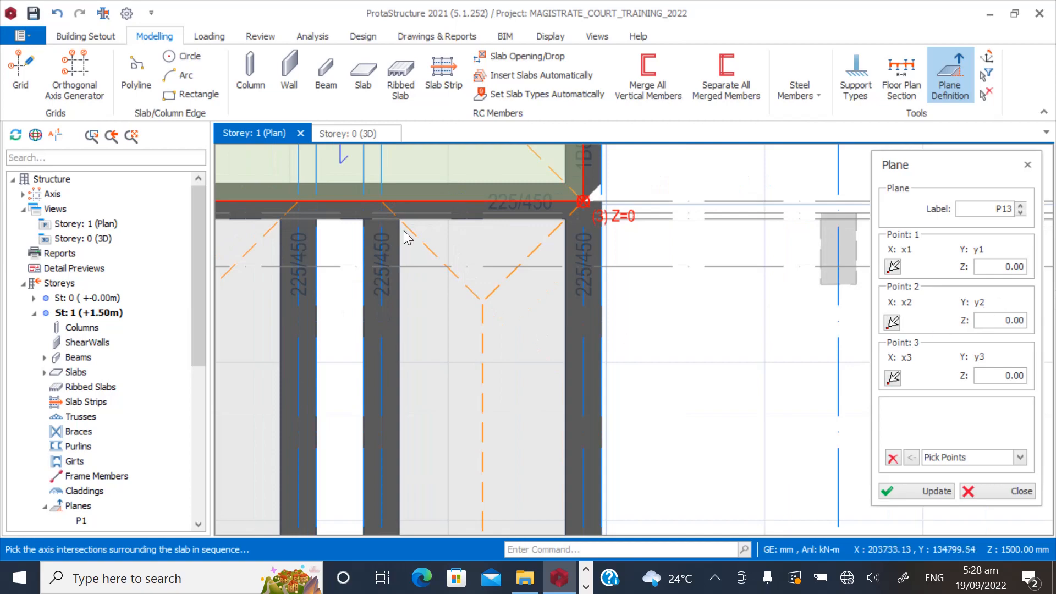
pyautogui.scroll(-4, 407, 237)
pyautogui.scroll(4, 412, 363)
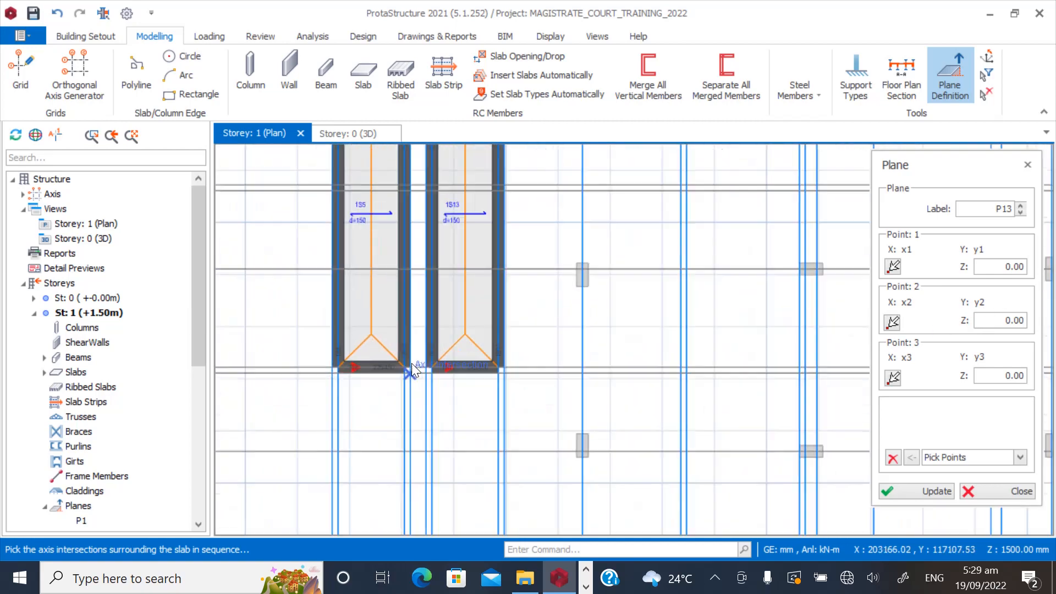
pyautogui.scroll(3, 412, 361)
pyautogui.scroll(-3, 436, 420)
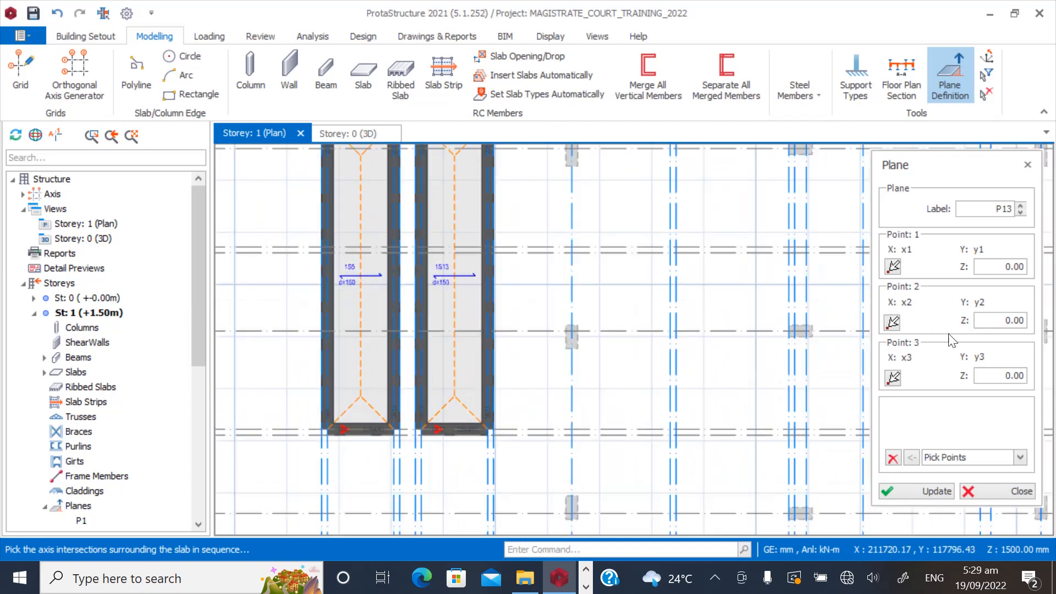
pyautogui.click(999, 322)
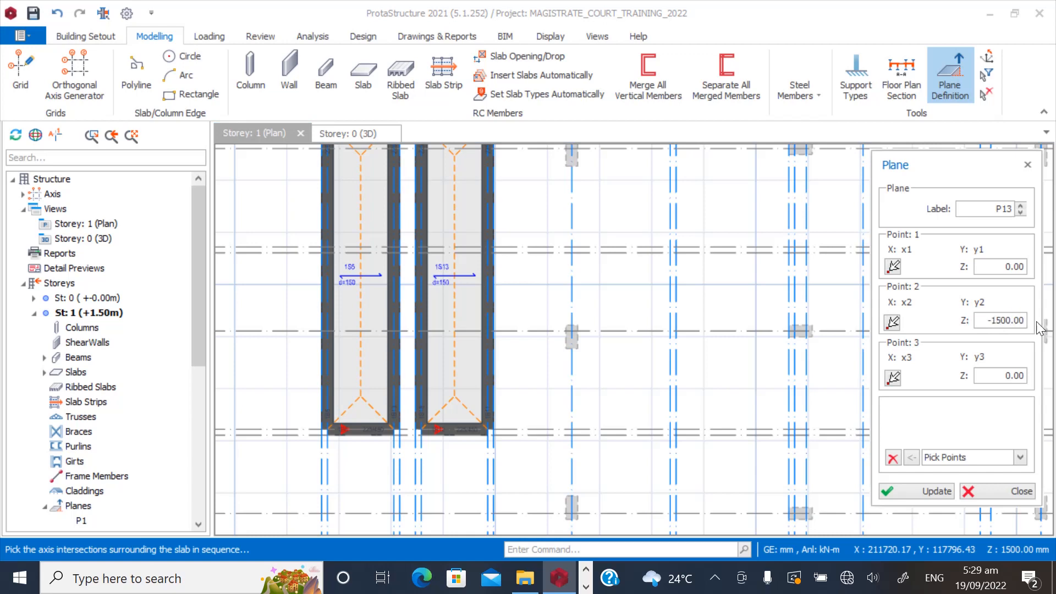
# Outline the sloping plane over the right-hand slab strip from 1S17 down to 1S13, counterclockwise from its upper-left corner at 1S18's lower edge.
pyautogui.scroll(2, 582, 430)
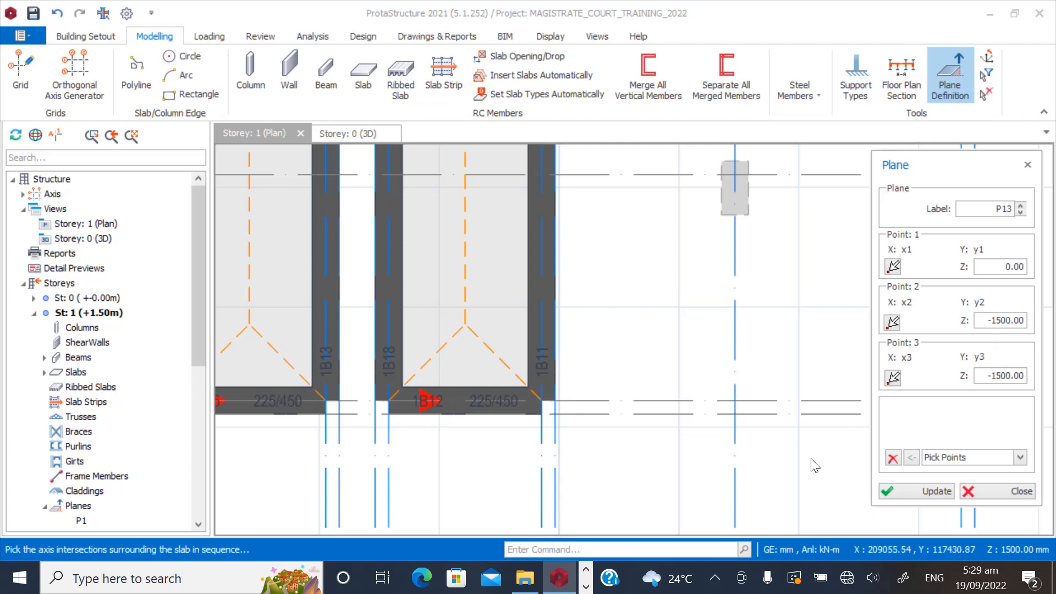
pyautogui.scroll(-5, 632, 477)
pyautogui.moveTo(547, 151); pyautogui.dragTo(520, 262, button='middle')
pyautogui.scroll(-3, 518, 262)
pyautogui.scroll(4, 519, 214)
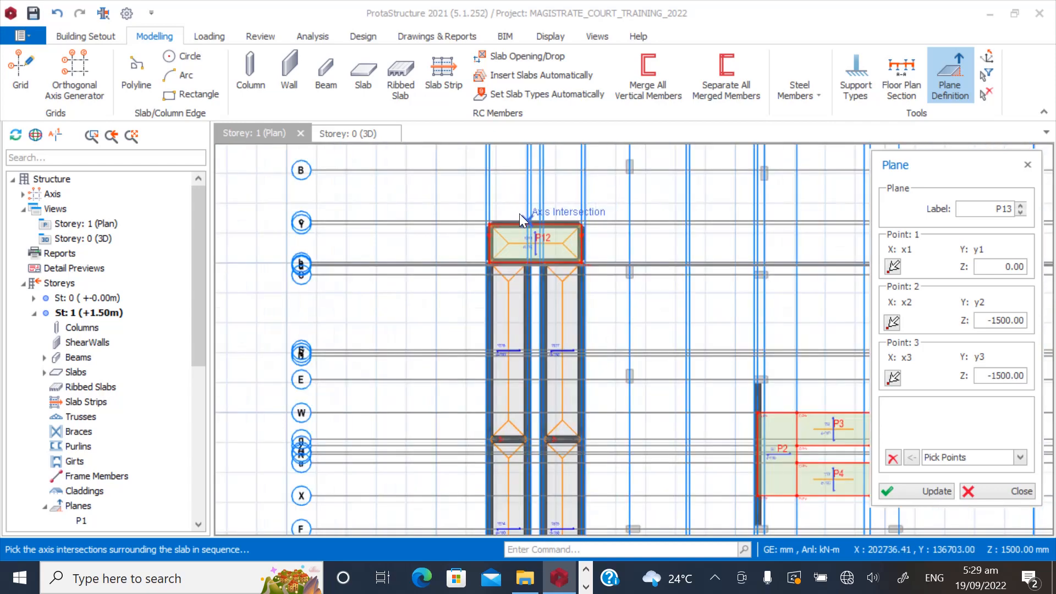
pyautogui.scroll(5, 558, 280)
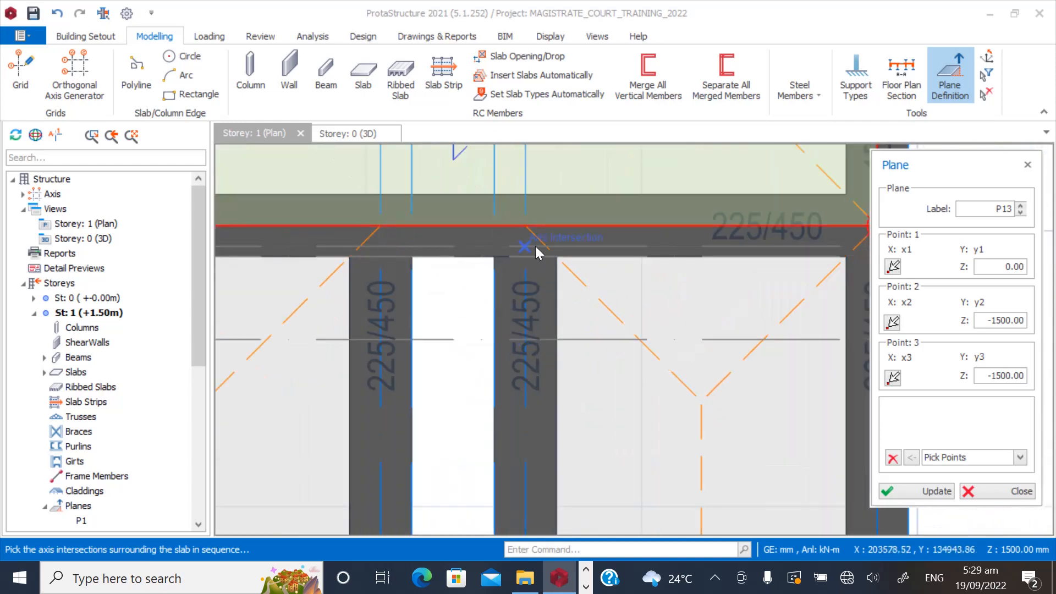
pyautogui.scroll(-3, 553, 305)
pyautogui.scroll(4, 503, 276)
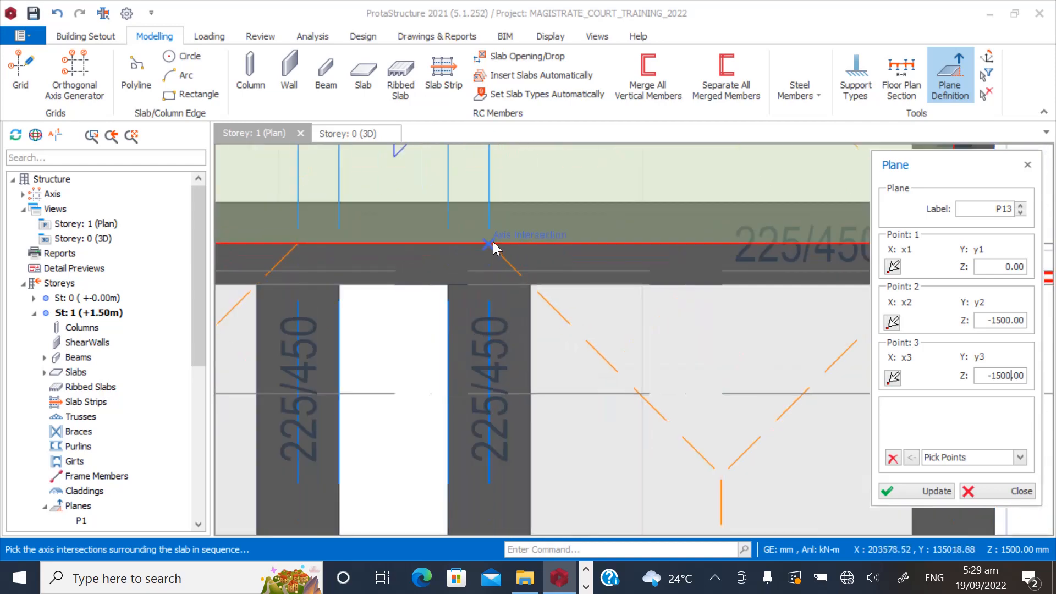
pyautogui.click(494, 248)
pyautogui.scroll(-5, 480, 210)
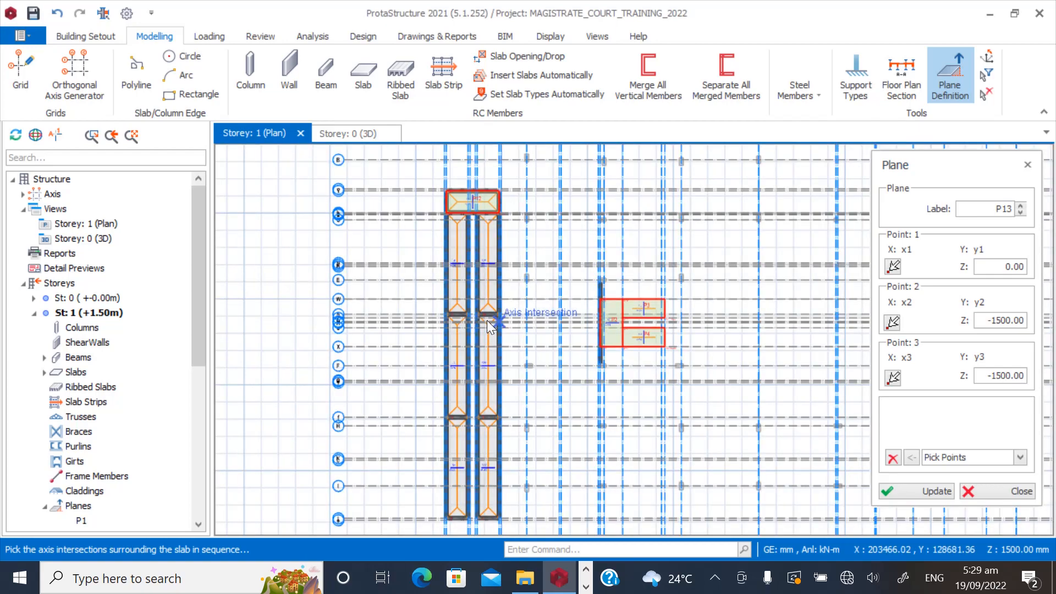
pyautogui.scroll(-1, 463, 358)
pyautogui.scroll(6, 473, 411)
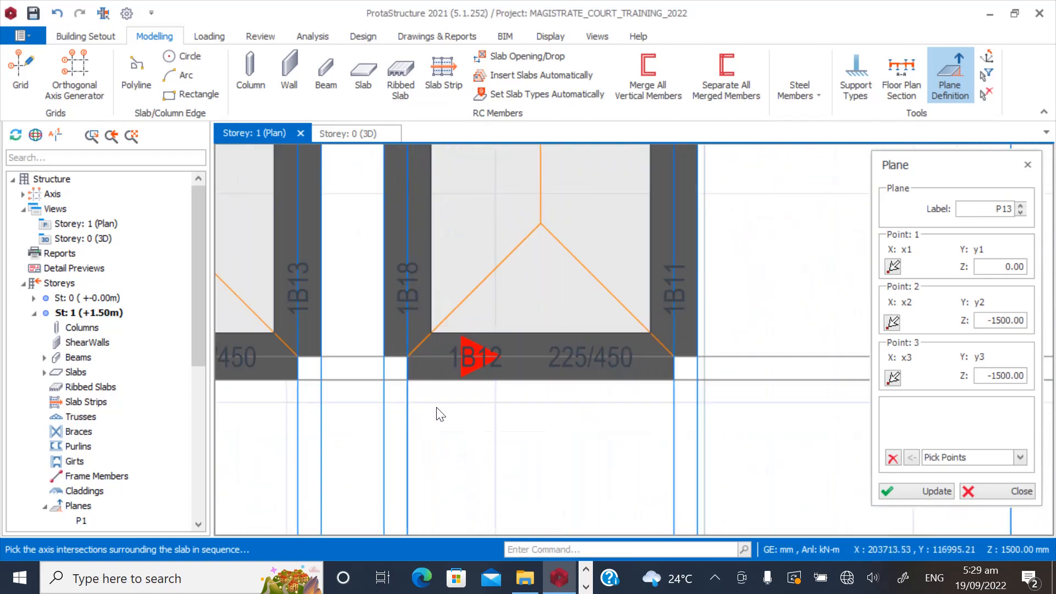
pyautogui.click(407, 357)
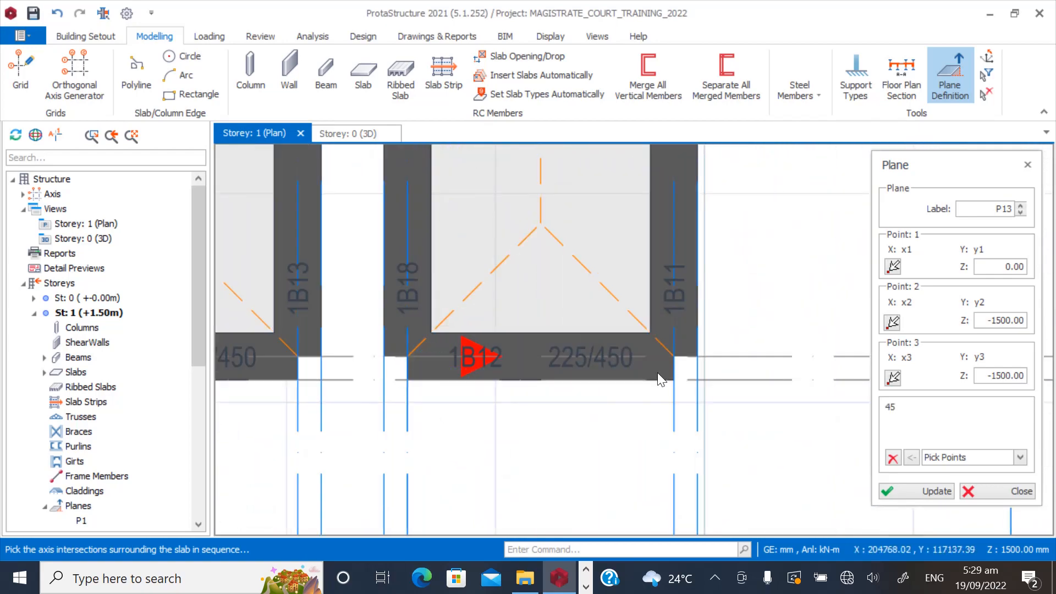
pyautogui.click(673, 361)
pyautogui.scroll(-5, 672, 361)
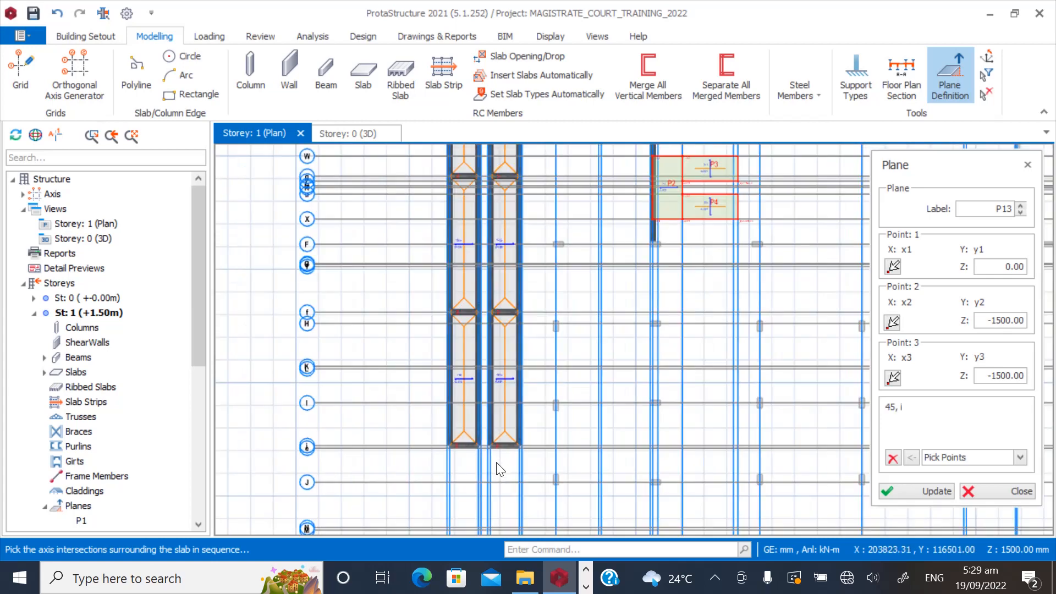
pyautogui.scroll(6, 504, 276)
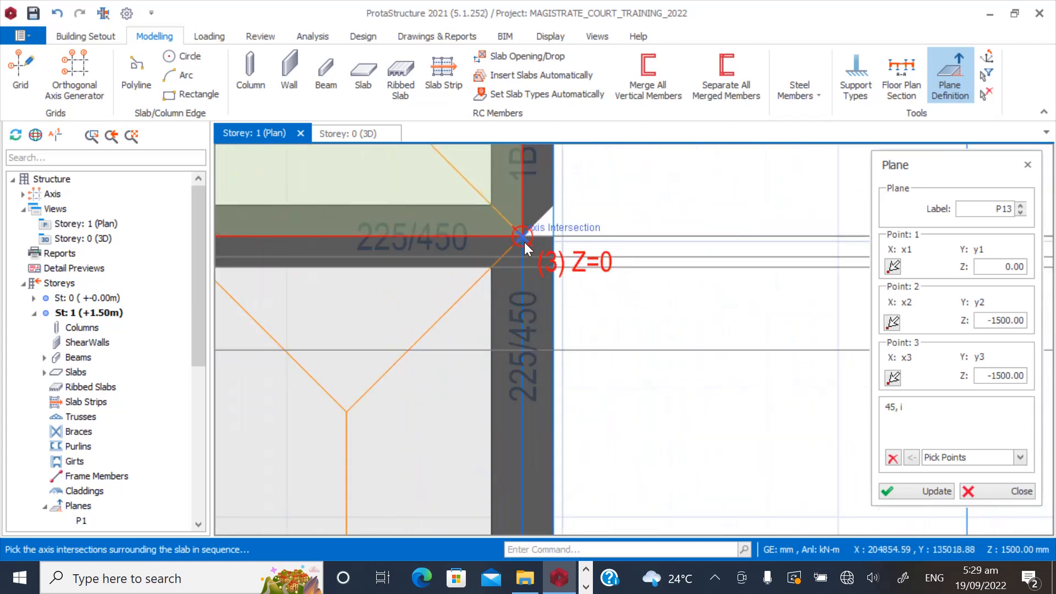
pyautogui.click(526, 236)
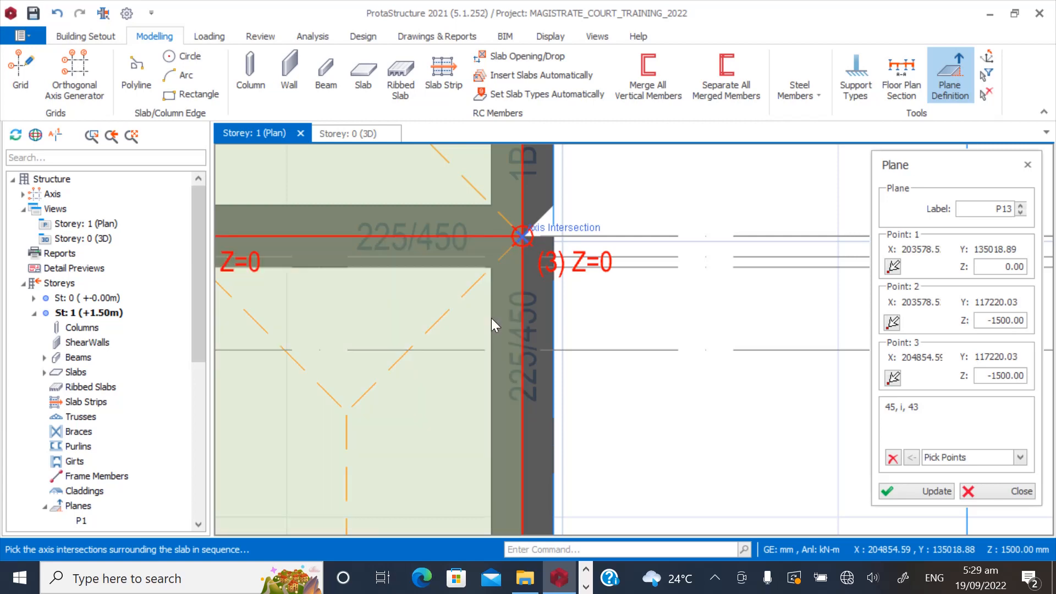
# Move the members to the sloping plane over the right-hand slab strip, accept the adjustment, and finish the plane definition.
pyautogui.scroll(-3, 460, 239)
pyautogui.scroll(-4, 458, 237)
pyautogui.scroll(6, 455, 257)
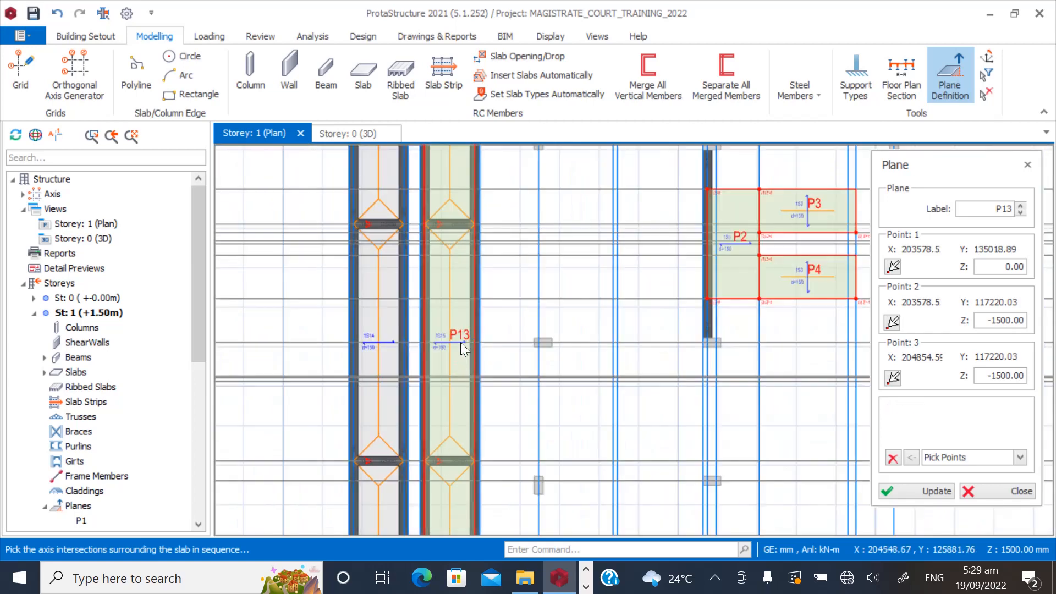
pyautogui.rightClick(436, 237)
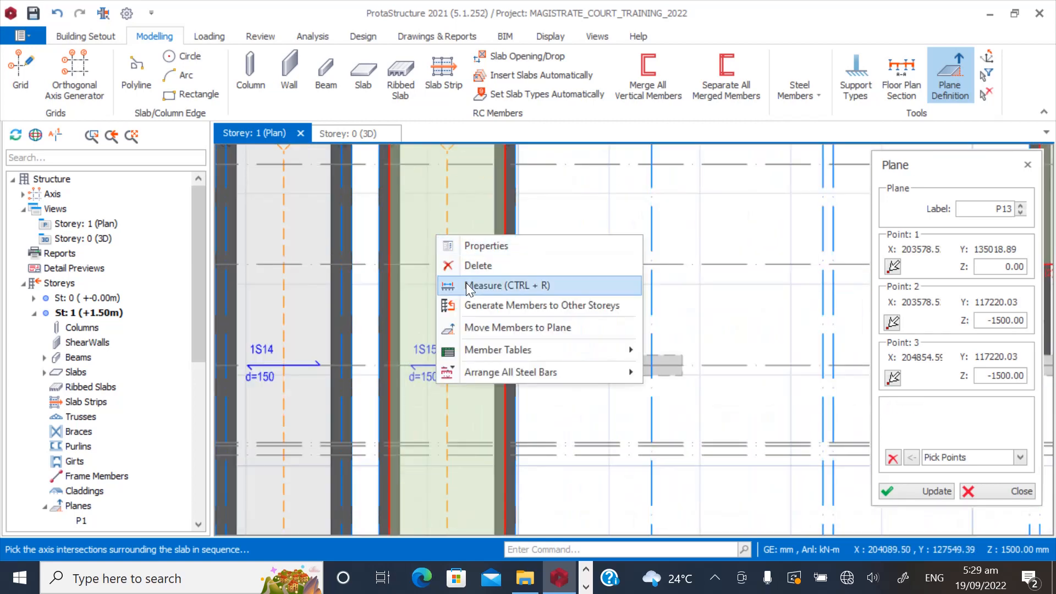
pyautogui.click(479, 328)
pyautogui.click(578, 356)
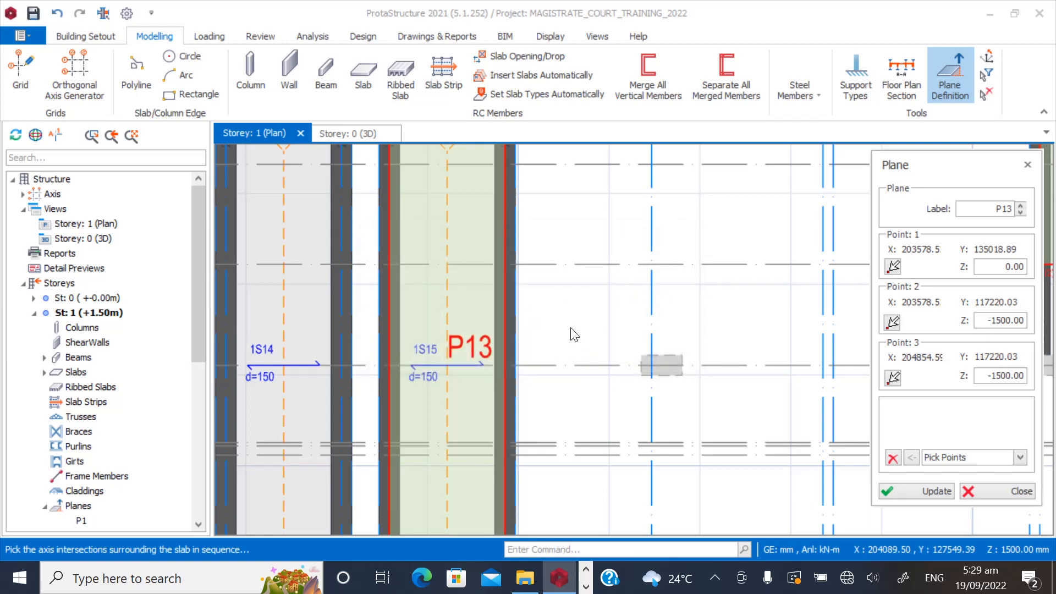
pyautogui.click(996, 490)
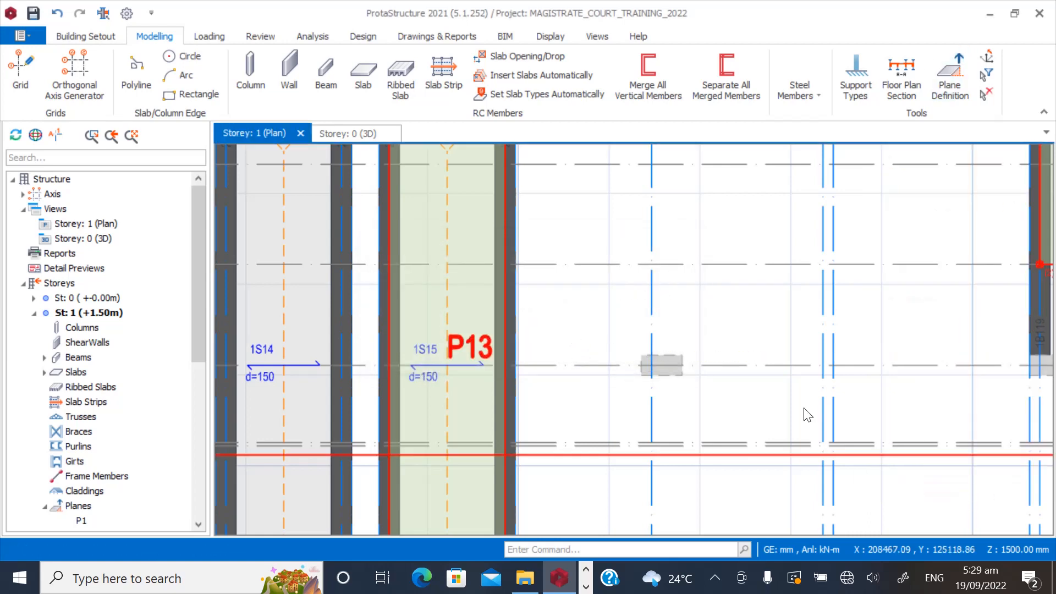
pyautogui.scroll(-5, 605, 392)
pyautogui.scroll(2, 581, 336)
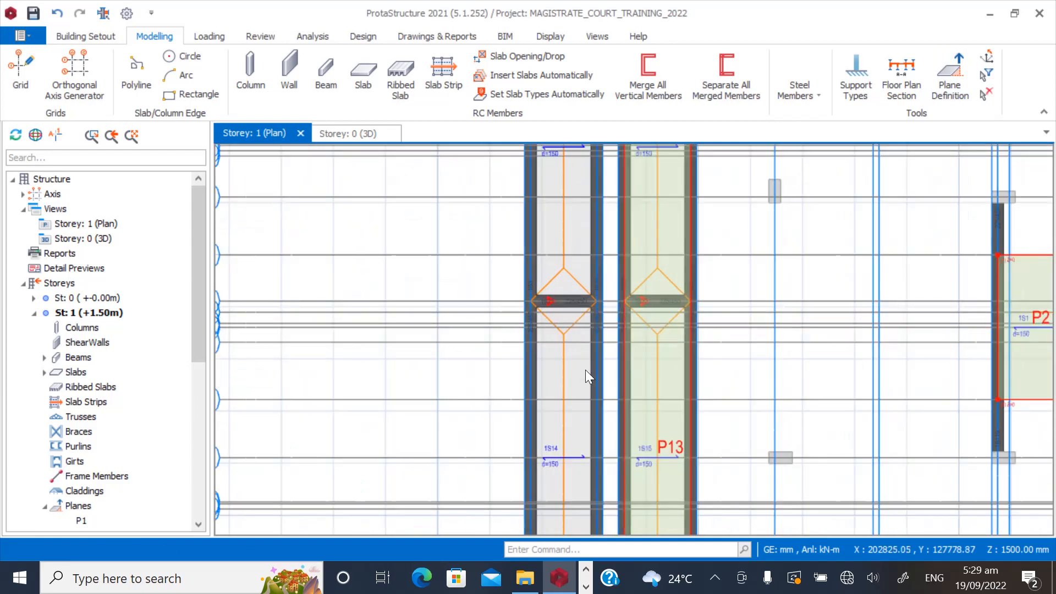
pyautogui.scroll(-3, 527, 345)
pyautogui.scroll(4, 553, 179)
pyautogui.scroll(-3, 495, 226)
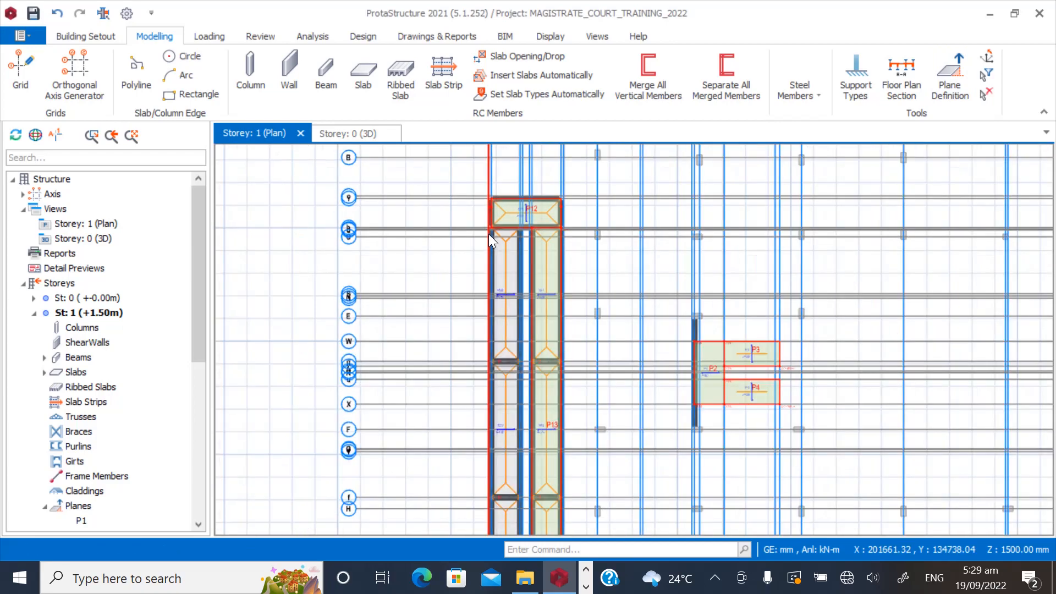
pyautogui.scroll(2, 495, 220)
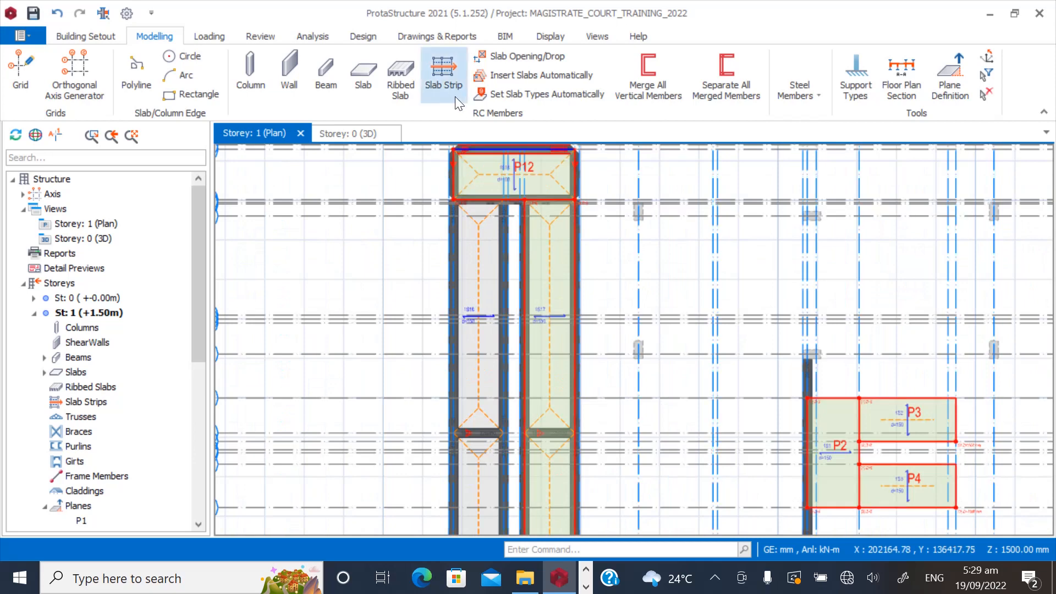
# Start a new plane definition and set the Z values of Point 2 and Point 3 to 1500.
pyautogui.click(941, 102)
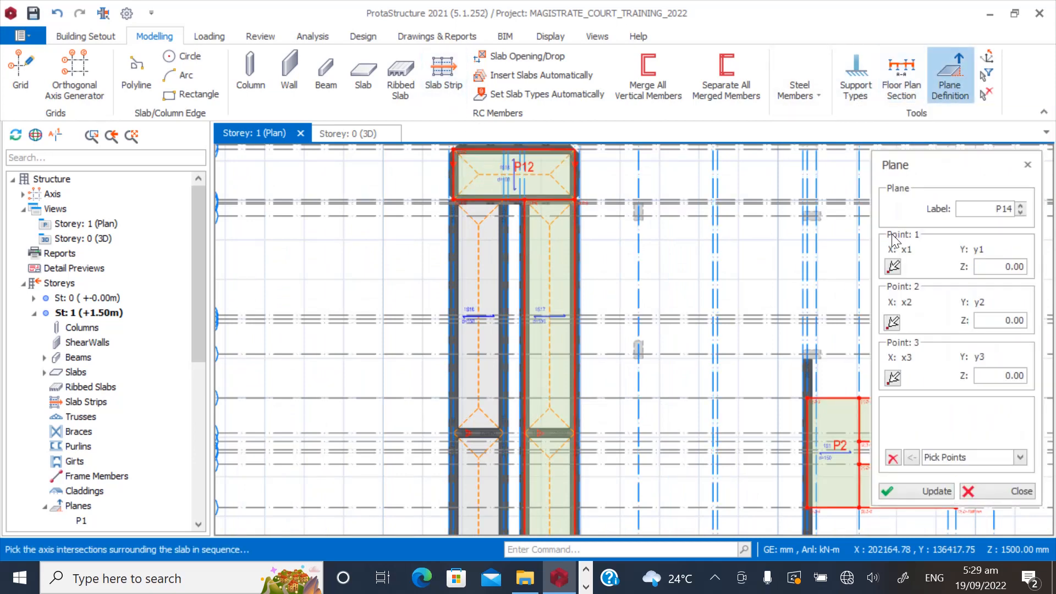
pyautogui.scroll(3, 494, 191)
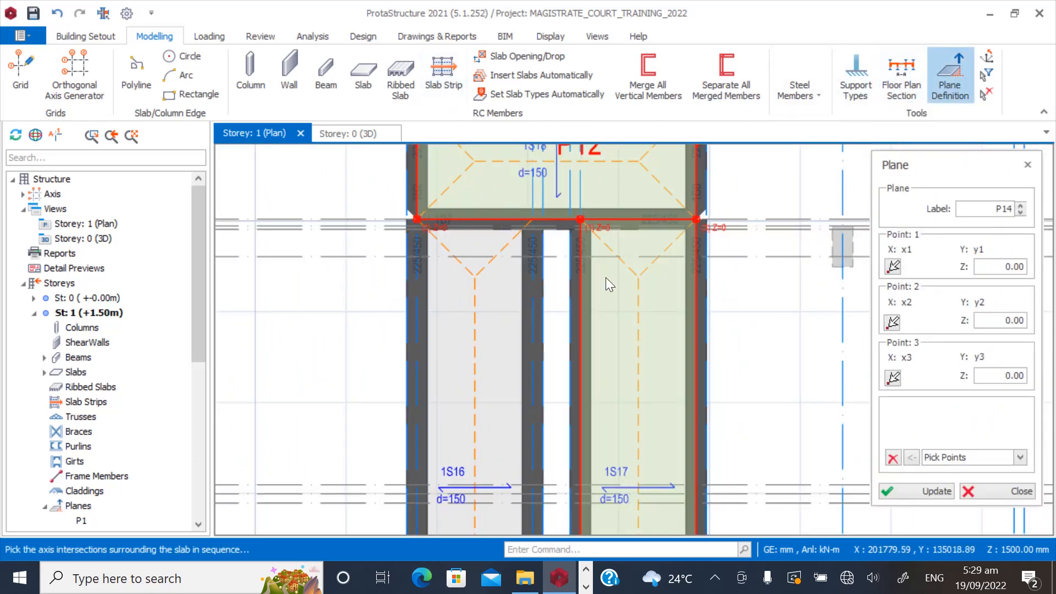
pyautogui.scroll(-3, 421, 215)
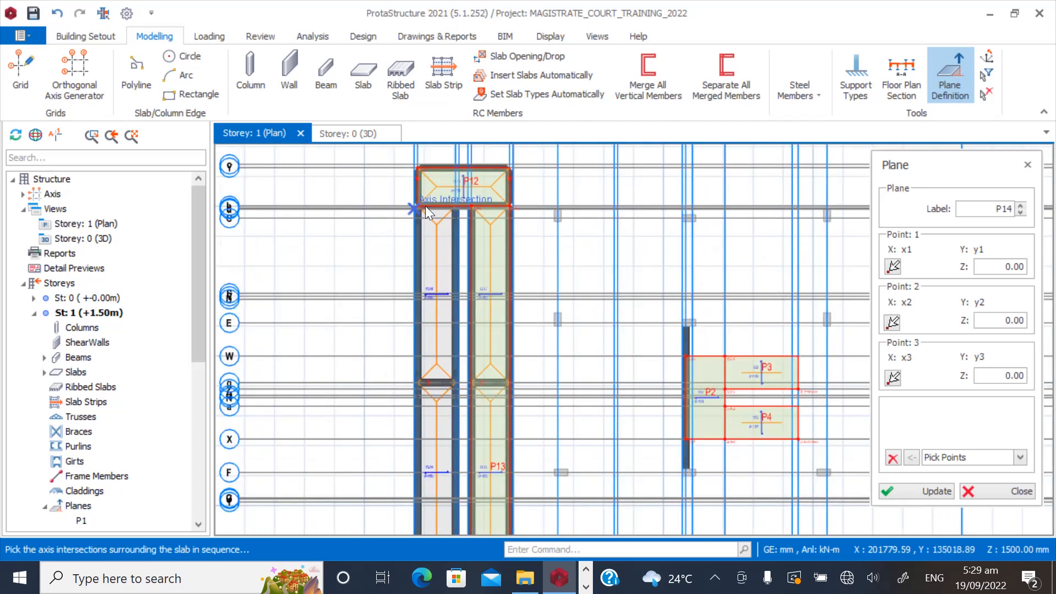
pyautogui.scroll(-2, 440, 397)
pyautogui.scroll(2, 412, 463)
pyautogui.scroll(3, 425, 409)
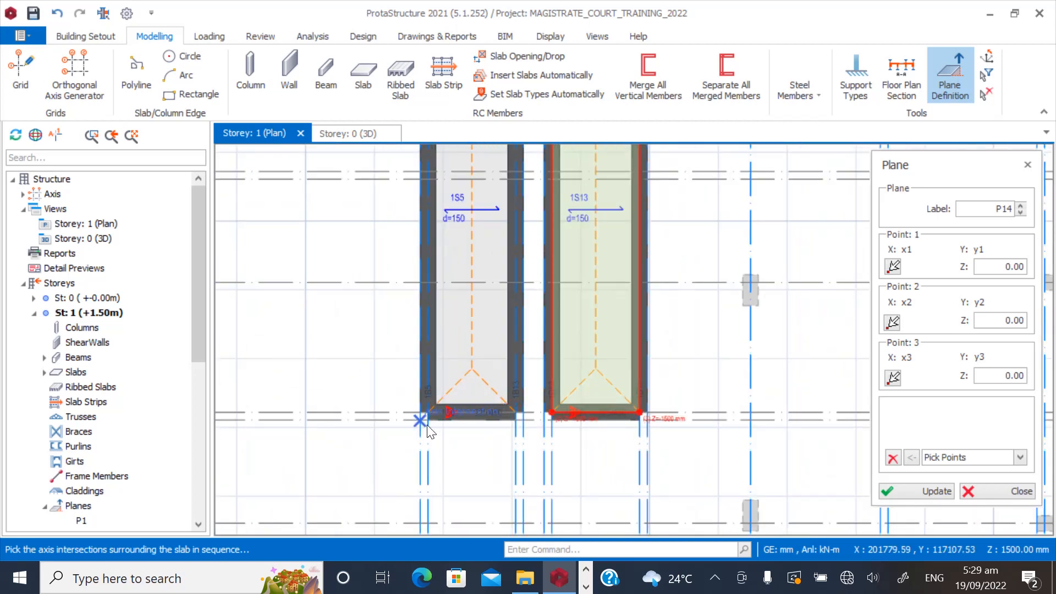
pyautogui.scroll(-2, 427, 432)
pyautogui.click(1006, 324)
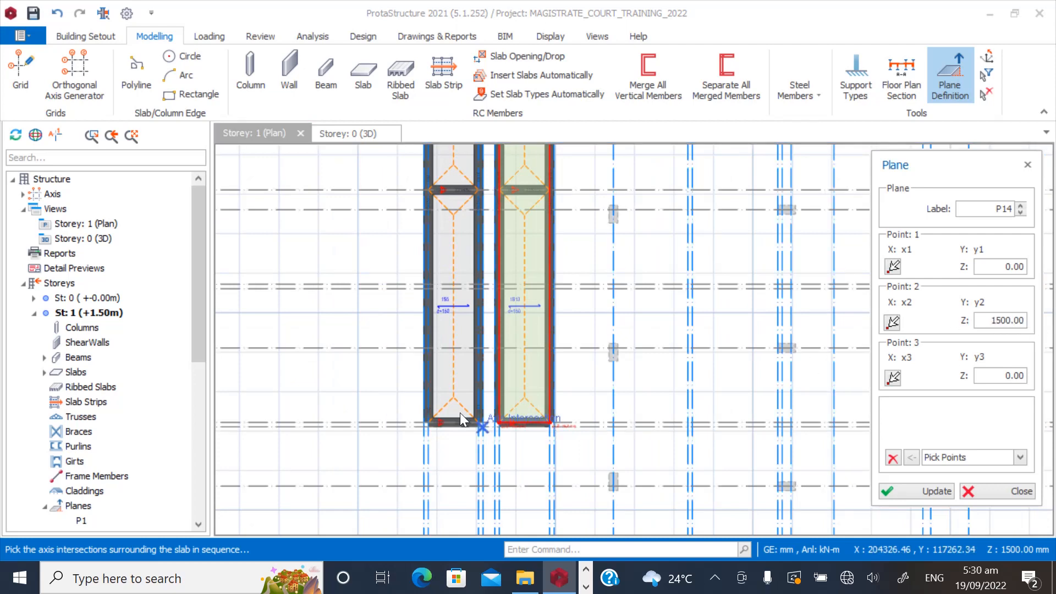
pyautogui.scroll(3, 460, 418)
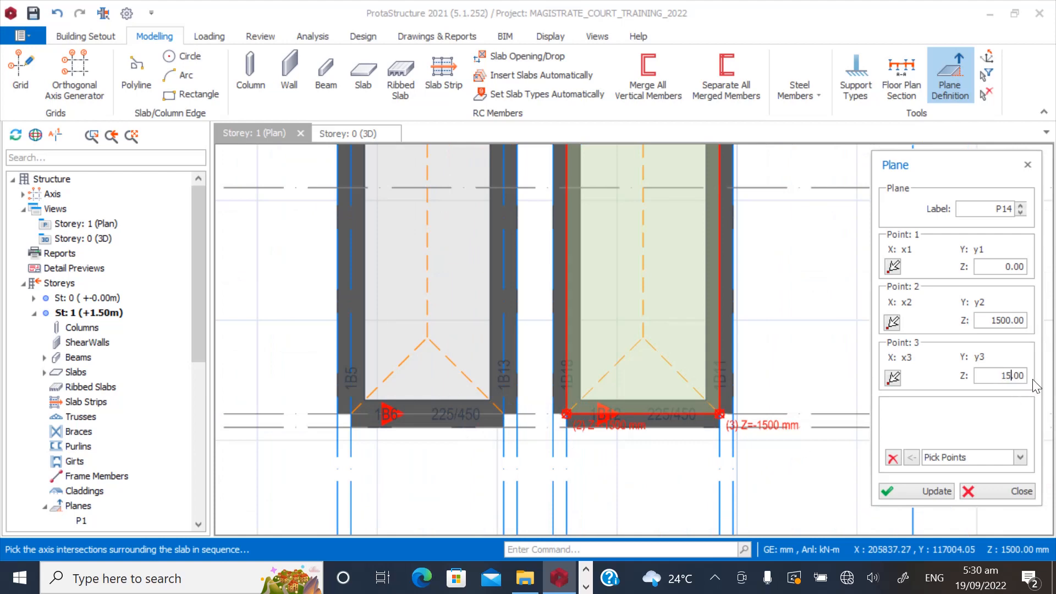
pyautogui.write('00')
# Outline the sloping plane over the left-hand slab strip from 1S16 down to 1S5, counterclockwise from its upper-left corner at 1S18's lower edge.
pyautogui.scroll(-5, 415, 452)
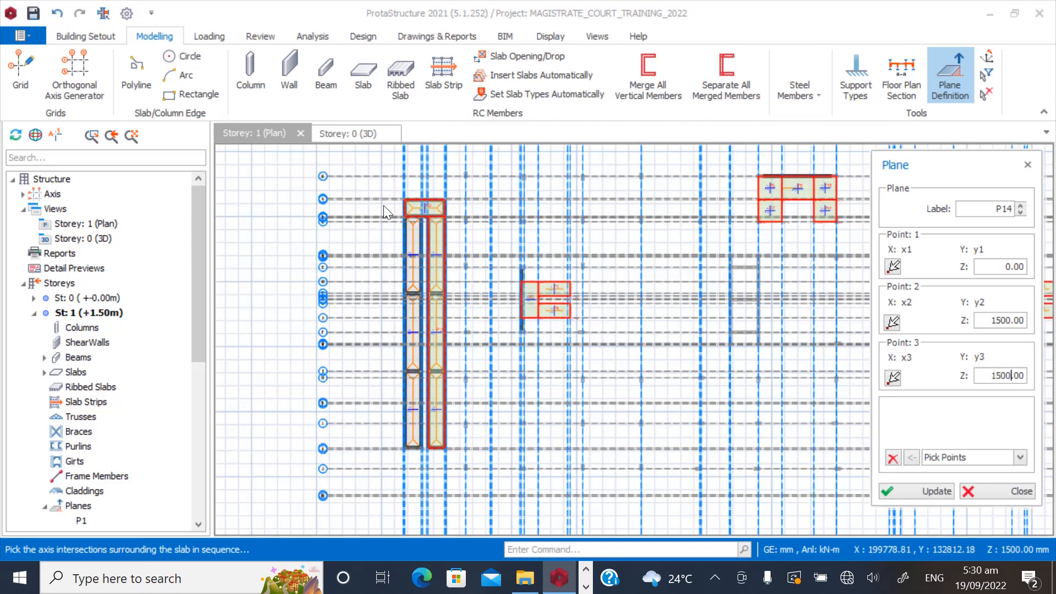
pyautogui.scroll(5, 390, 206)
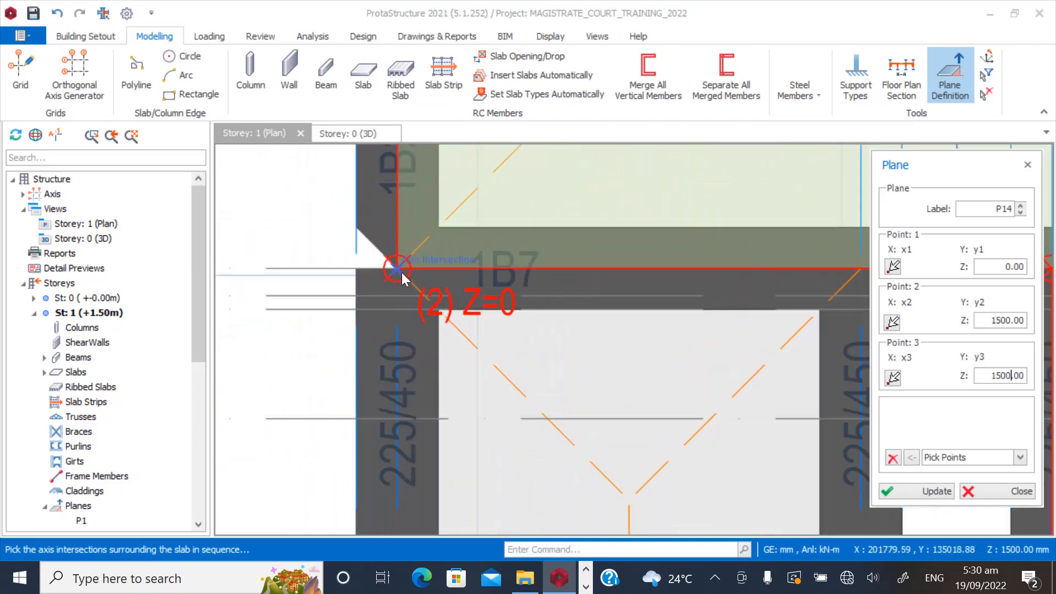
pyautogui.scroll(-5, 402, 272)
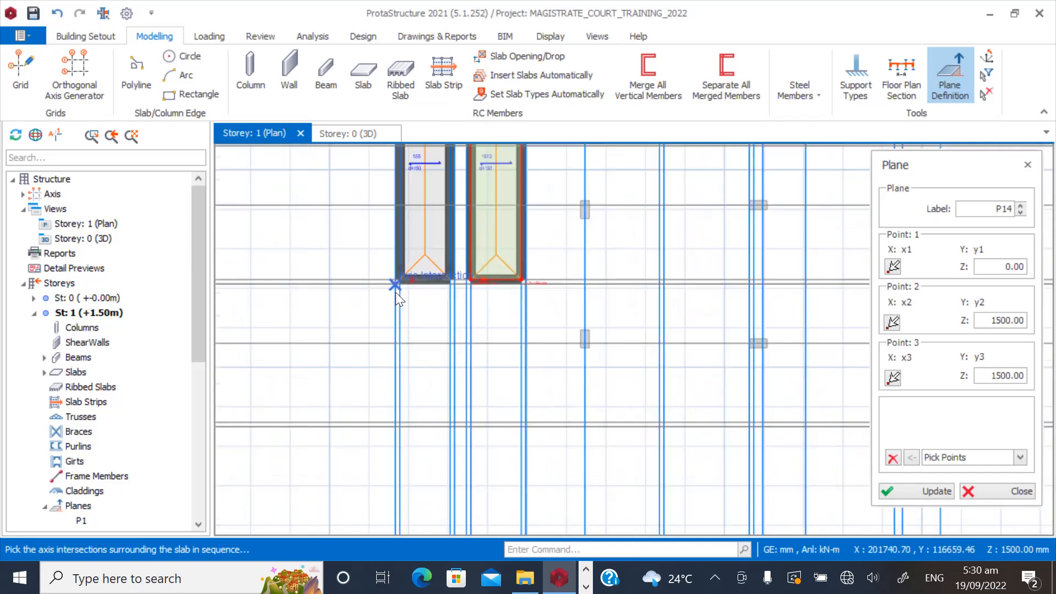
pyautogui.scroll(5, 395, 287)
pyautogui.click(417, 236)
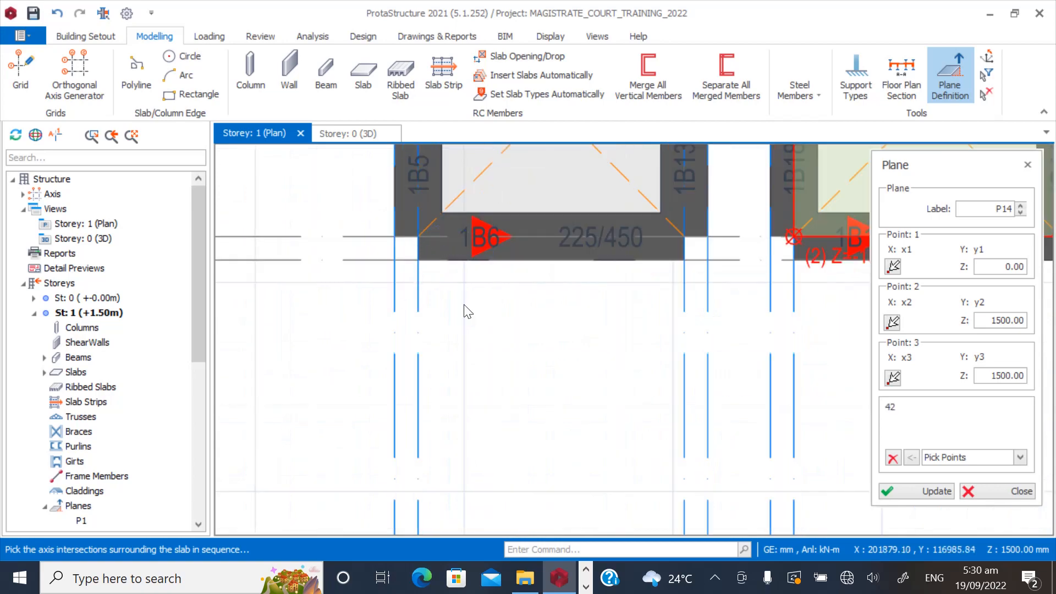
pyautogui.click(684, 234)
pyautogui.scroll(-5, 455, 418)
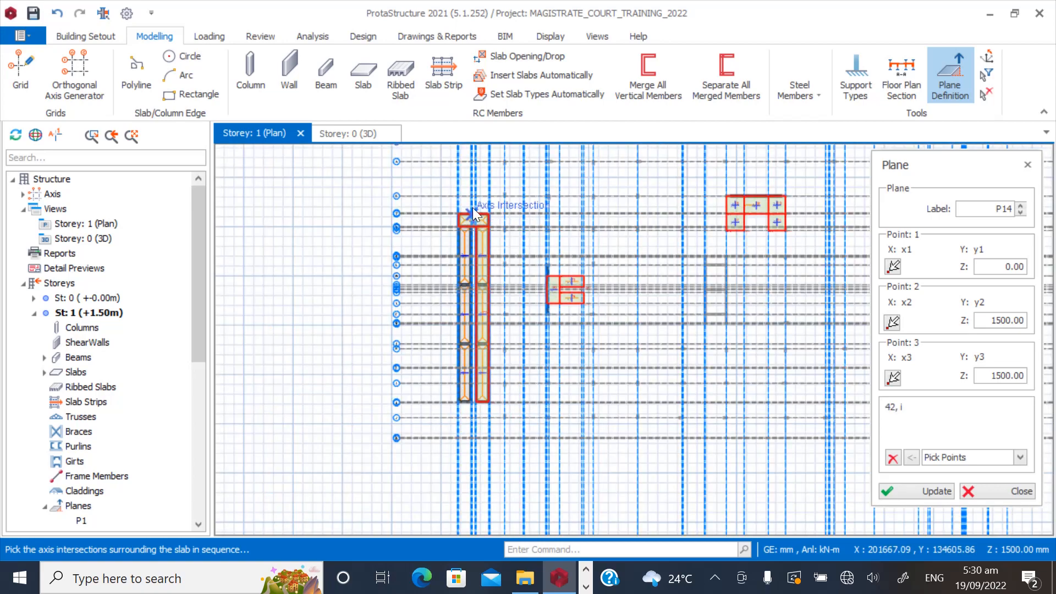
pyautogui.scroll(5, 481, 261)
pyautogui.scroll(3, 433, 317)
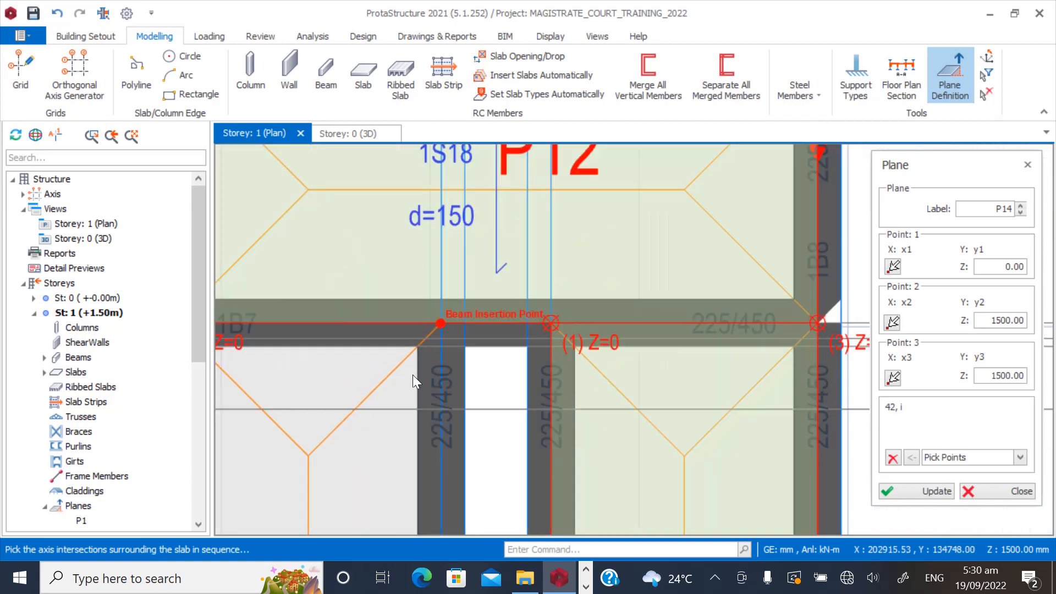
pyautogui.click(442, 323)
# Move the members to the sloping plane over the left-hand slab strip, accept the adjustment, and finish the plane definition.
pyautogui.scroll(-4, 493, 256)
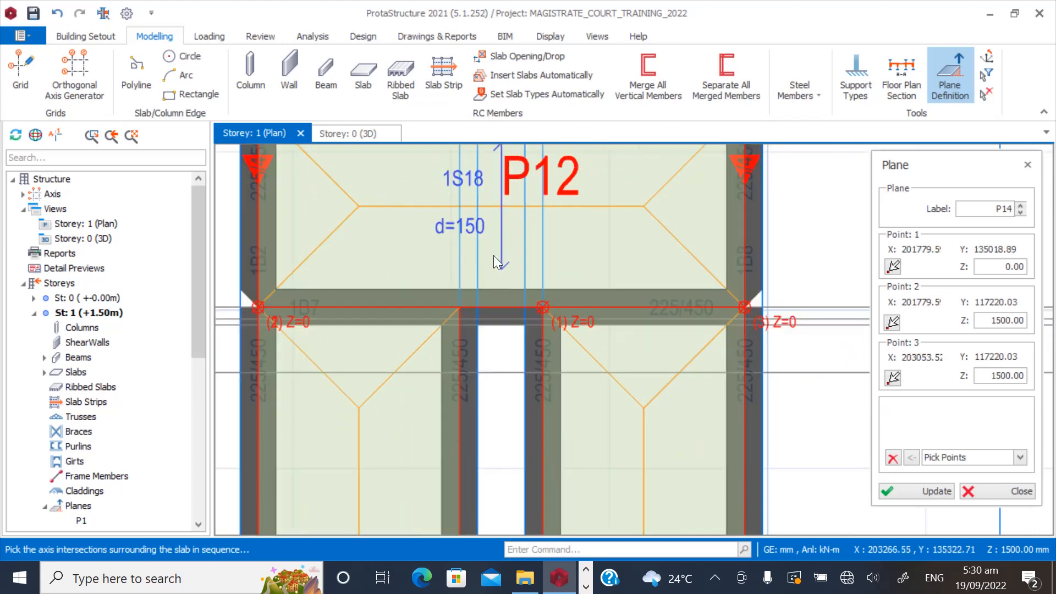
pyautogui.scroll(2, 477, 361)
pyautogui.rightClick(455, 289)
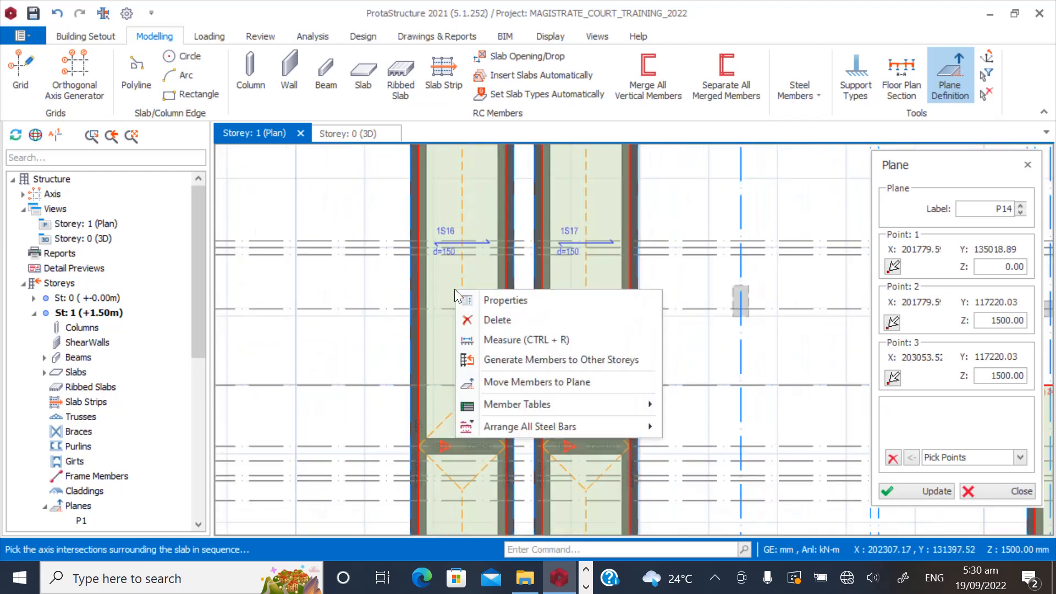
pyautogui.click(497, 381)
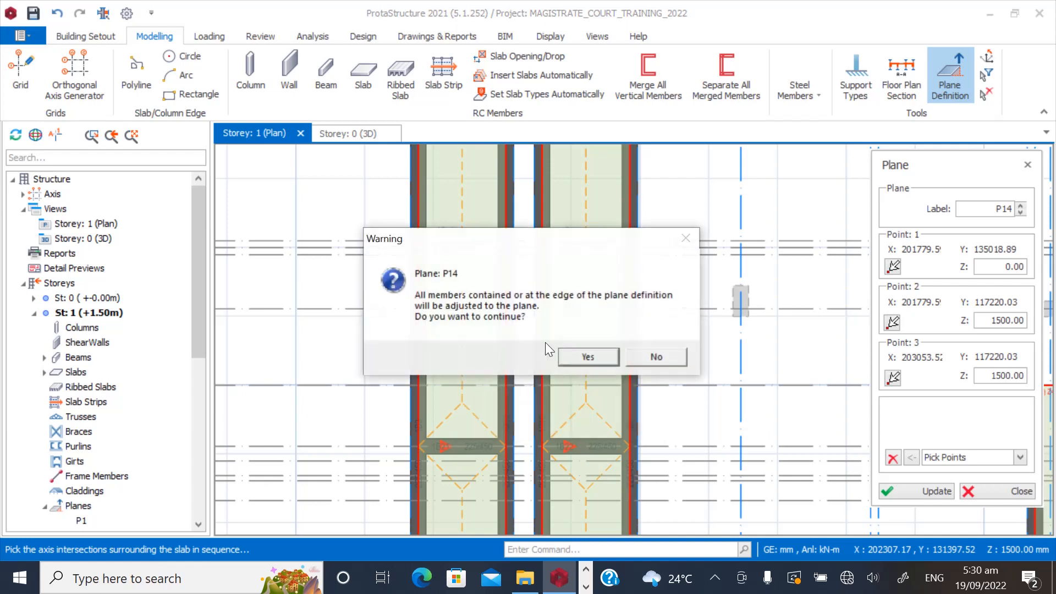
pyautogui.click(586, 357)
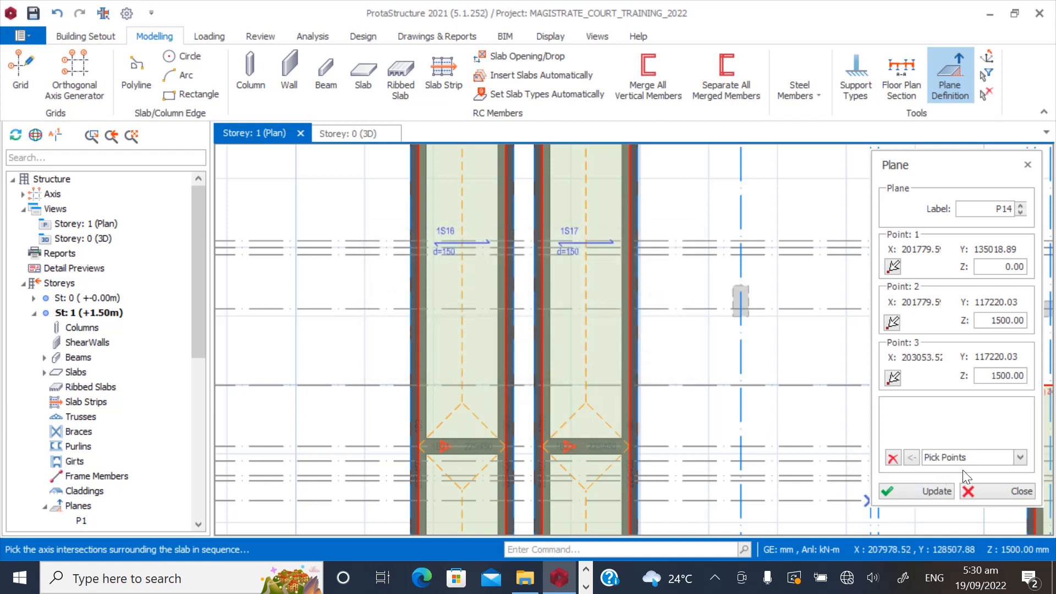
pyautogui.click(993, 491)
# Examine the ramp's two sloping flights and landing beside the building from several angles in the 3D view.
pyautogui.scroll(-7, 526, 385)
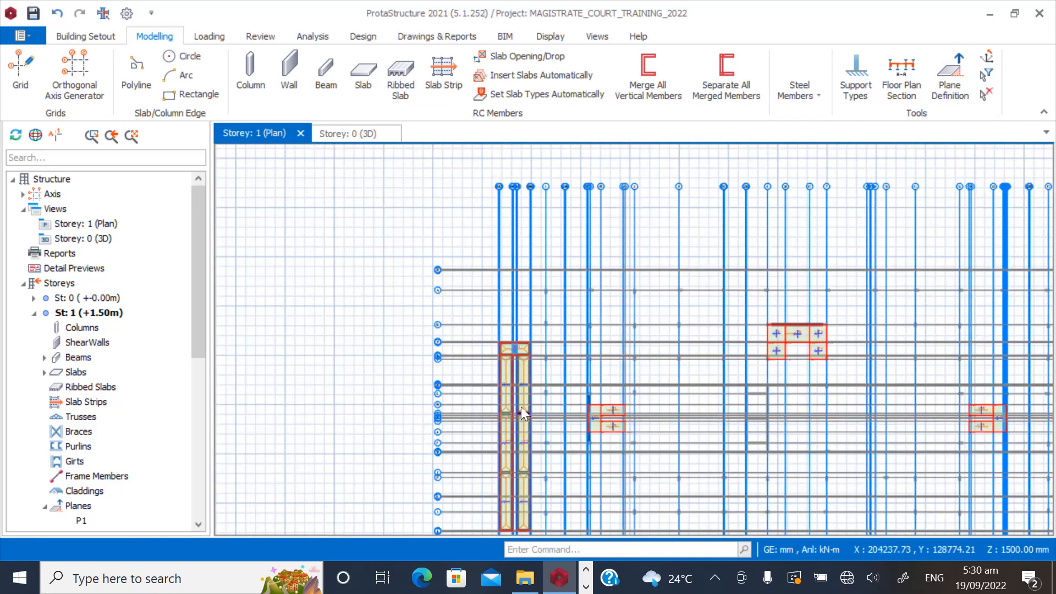
pyautogui.scroll(-2, 487, 333)
pyautogui.scroll(3, 511, 384)
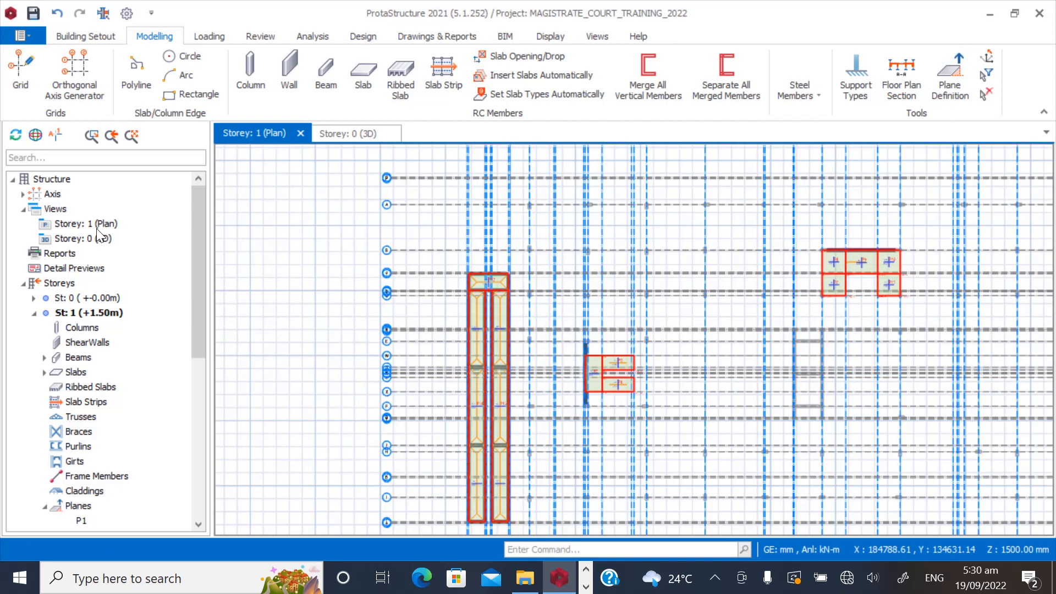
pyautogui.doubleClick(96, 231)
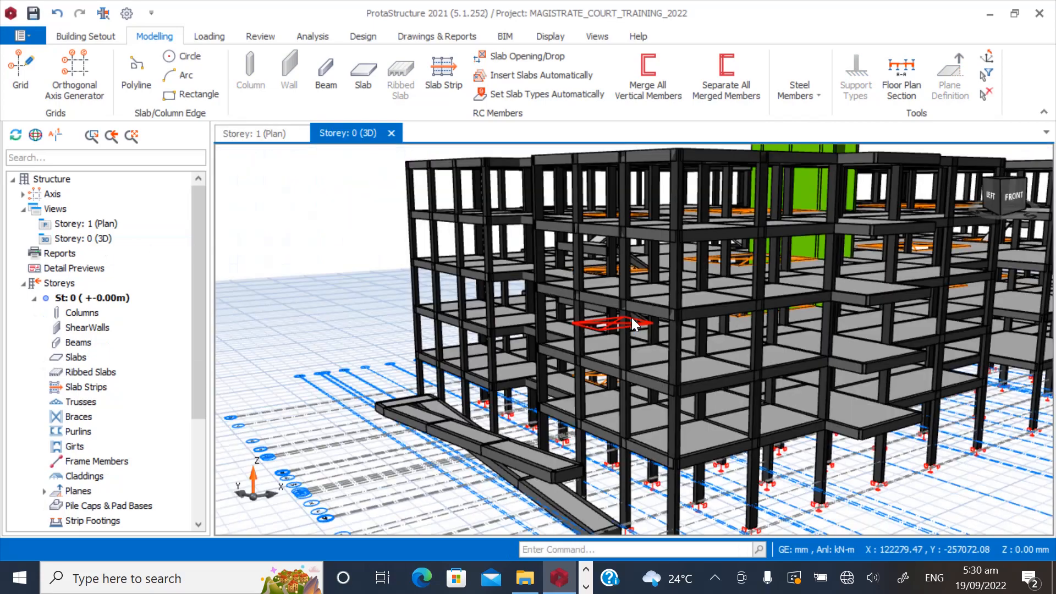
pyautogui.moveTo(513, 467)
pyautogui.mouseDown(button='middle')
pyautogui.moveTo(559, 471)
pyautogui.moveTo(582, 457)
pyautogui.moveTo(583, 480)
pyautogui.moveTo(490, 477)
pyautogui.moveTo(517, 462)
pyautogui.moveTo(496, 471)
pyautogui.mouseUp(button='middle')
pyautogui.scroll(4, 555, 439)
pyautogui.scroll(-3, 493, 471)
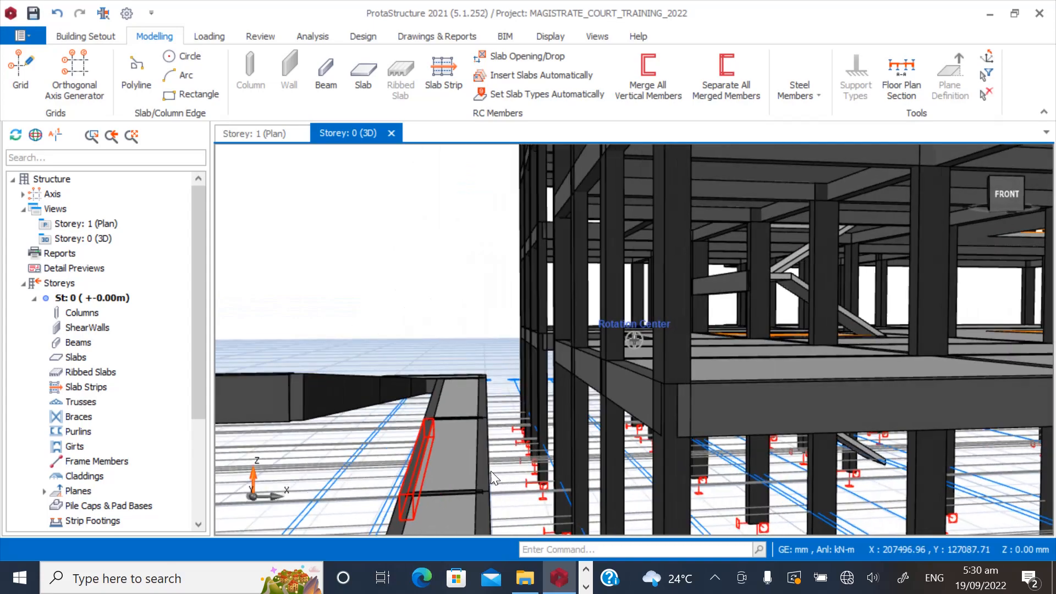
pyautogui.scroll(-5, 474, 393)
pyautogui.scroll(5, 476, 394)
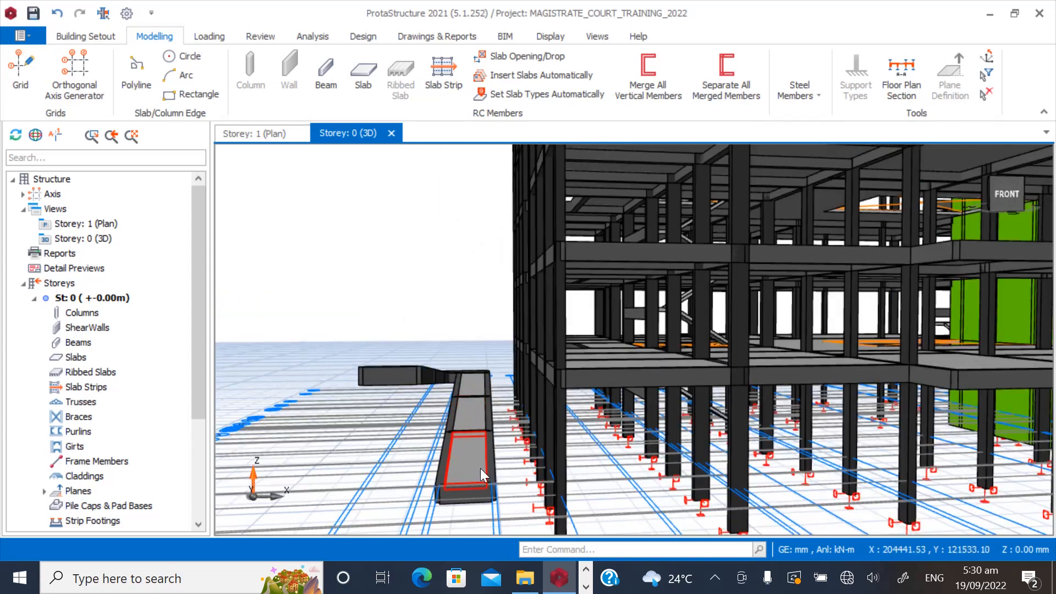
pyautogui.moveTo(476, 381); pyautogui.dragTo(457, 407, button='middle')
pyautogui.scroll(-2, 705, 409)
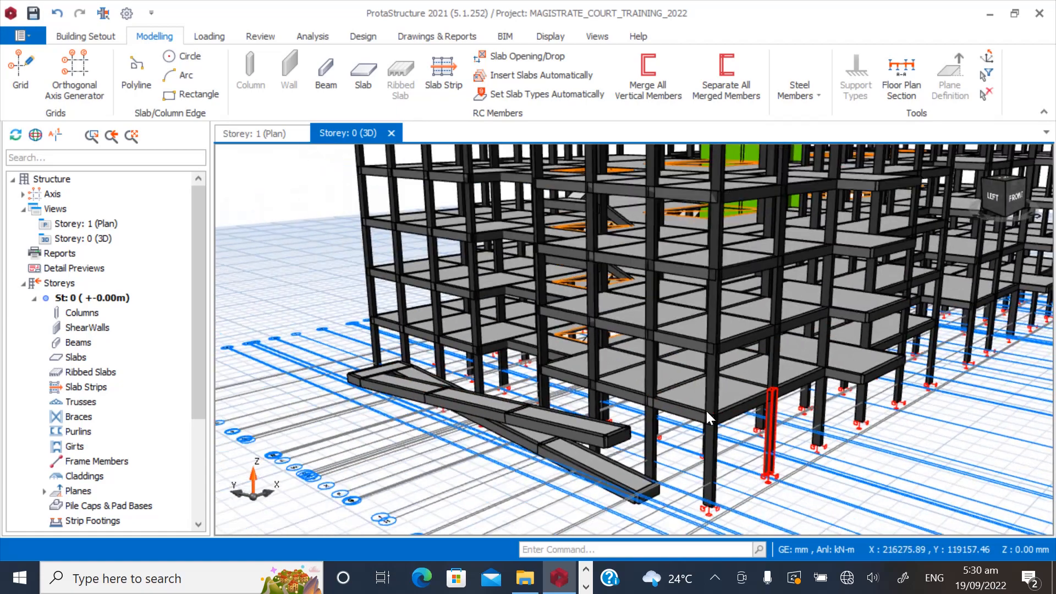
pyautogui.scroll(3, 514, 392)
pyautogui.scroll(4, 331, 354)
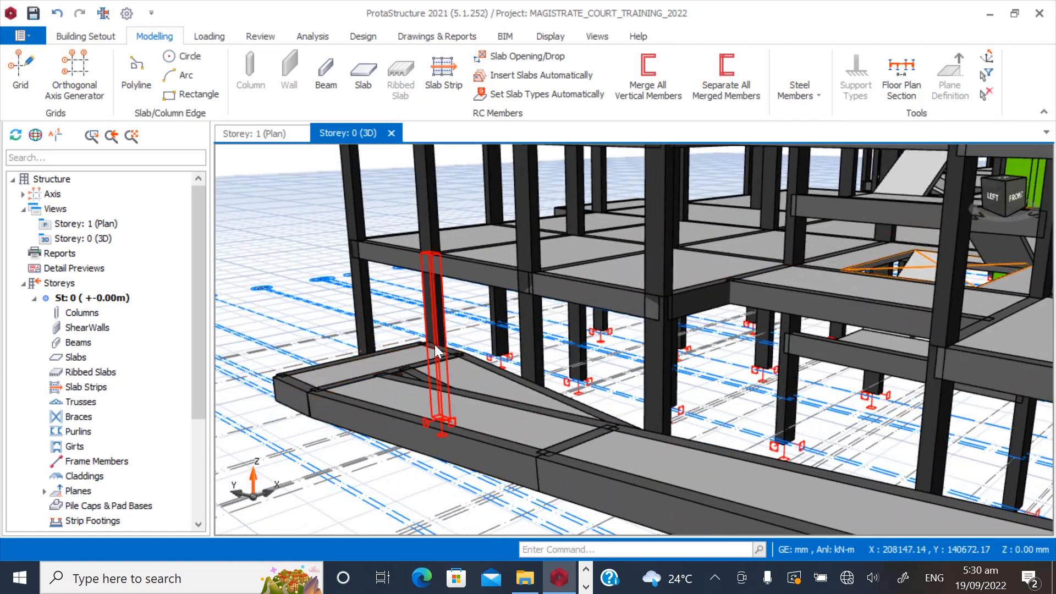
pyautogui.scroll(-3, 374, 362)
pyautogui.scroll(-1, 378, 366)
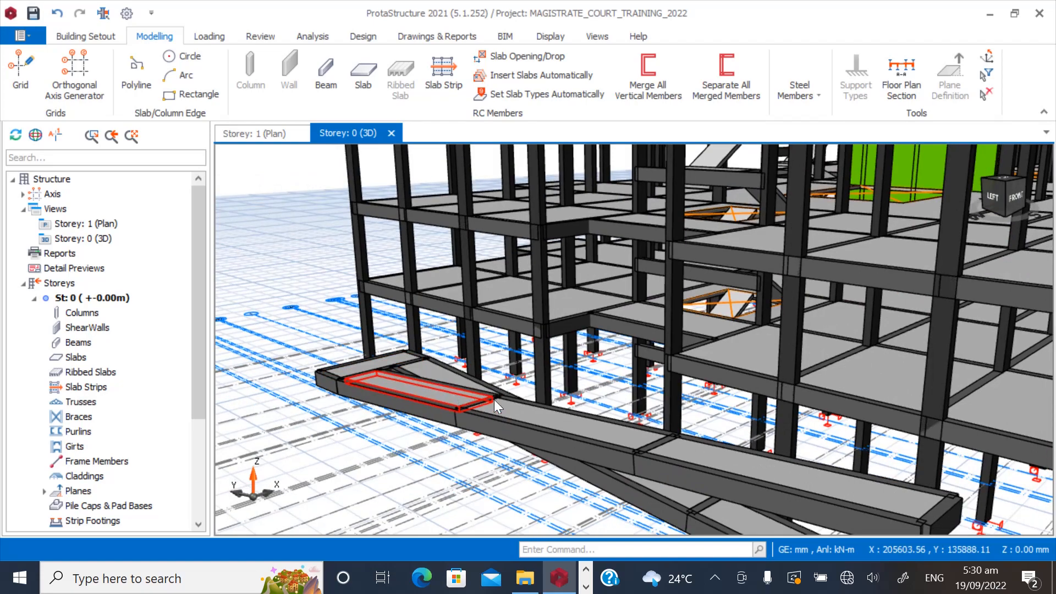
pyautogui.scroll(-3, 443, 355)
pyautogui.moveTo(689, 448)
pyautogui.mouseDown(button='middle')
pyautogui.moveTo(688, 431)
pyautogui.moveTo(644, 423)
pyautogui.moveTo(605, 388)
pyautogui.moveTo(553, 420)
pyautogui.moveTo(470, 437)
pyautogui.mouseUp(button='middle')
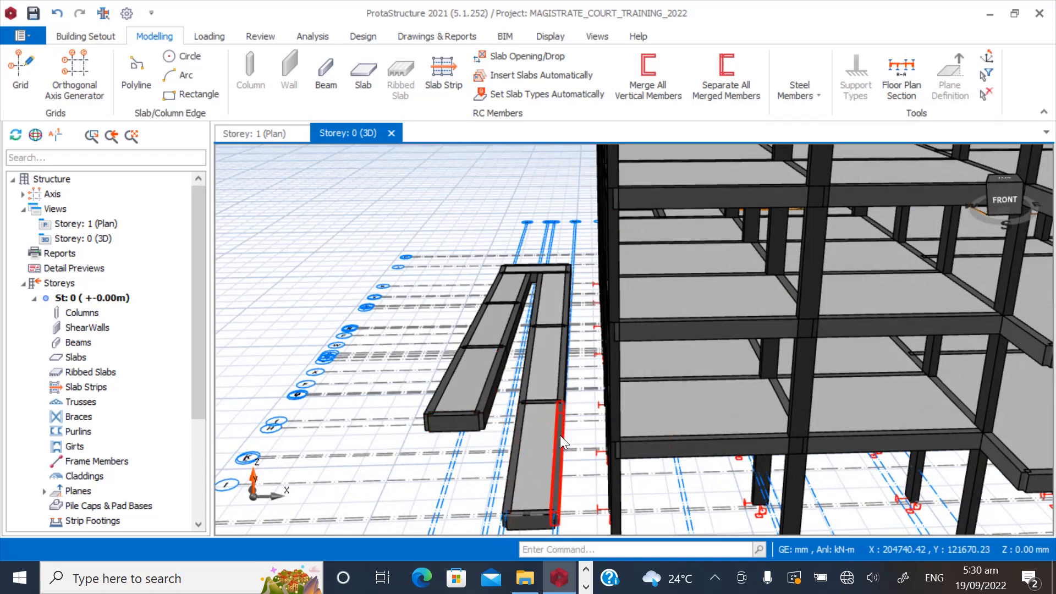
pyautogui.moveTo(560, 434); pyautogui.dragTo(602, 441, button='middle')
pyautogui.moveTo(507, 480)
pyautogui.mouseDown(button='middle')
pyautogui.moveTo(577, 453)
pyautogui.moveTo(557, 455)
pyautogui.mouseUp(button='middle')
pyautogui.scroll(3, 606, 389)
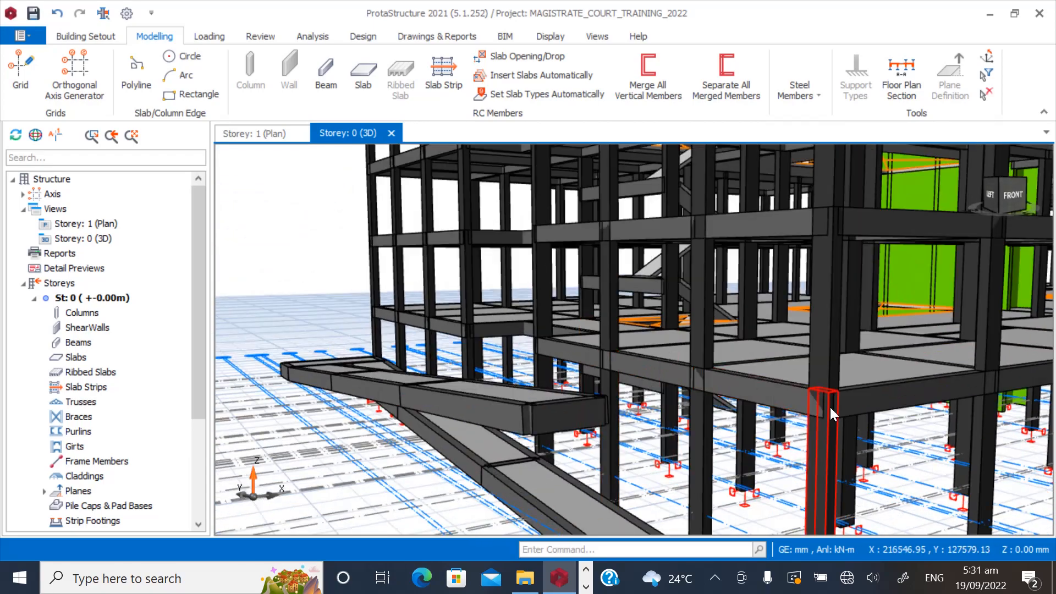
pyautogui.moveTo(811, 410); pyautogui.dragTo(729, 429, button='middle')
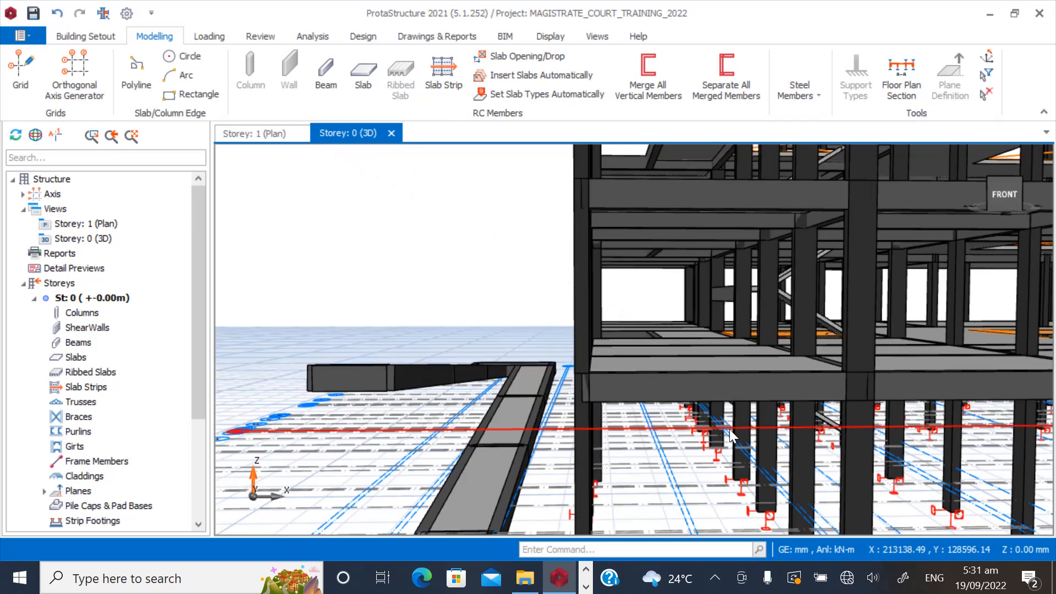
pyautogui.moveTo(626, 406); pyautogui.dragTo(648, 422, button='middle')
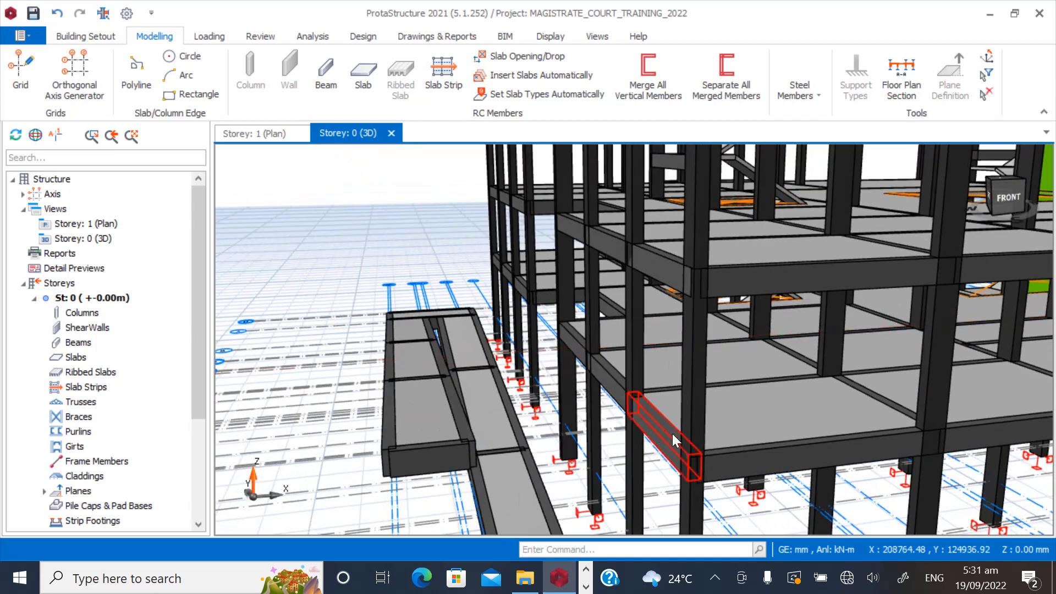
# Return to the Storey 1 plan and switch the plan view to Storey 2.
pyautogui.doubleClick(107, 225)
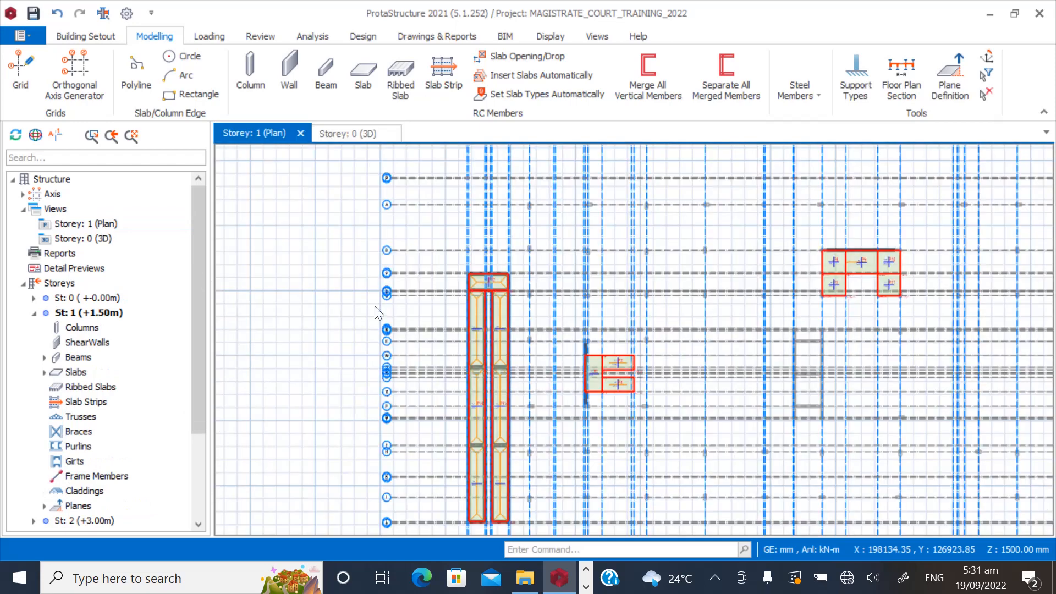
pyautogui.scroll(-3, 370, 265)
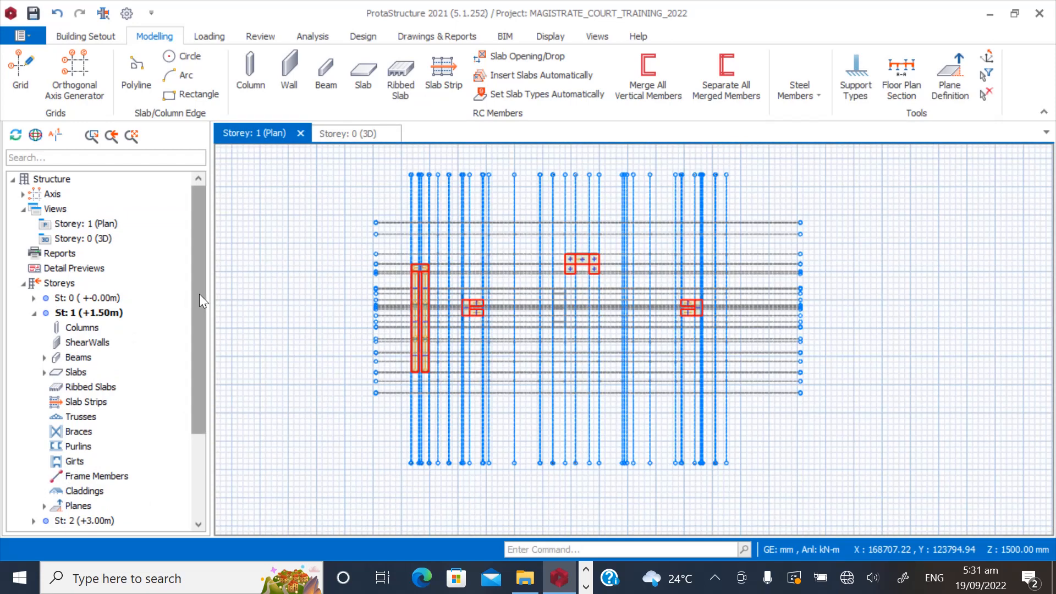
pyautogui.scroll(-2, 199, 294)
pyautogui.scroll(-1, 188, 398)
pyautogui.doubleClick(73, 402)
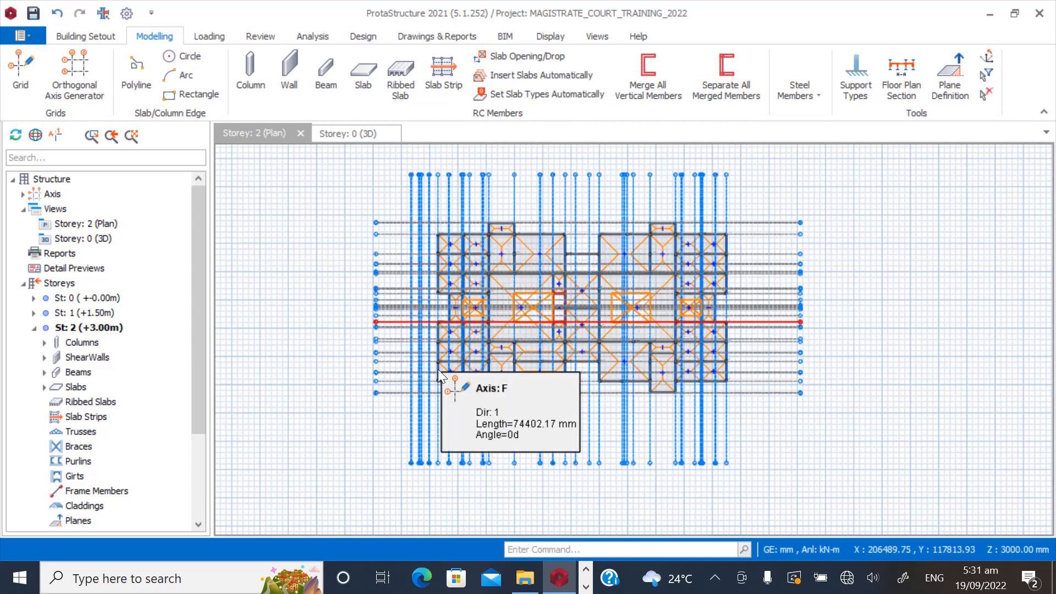
pyautogui.scroll(3, 403, 352)
pyautogui.scroll(3, 470, 281)
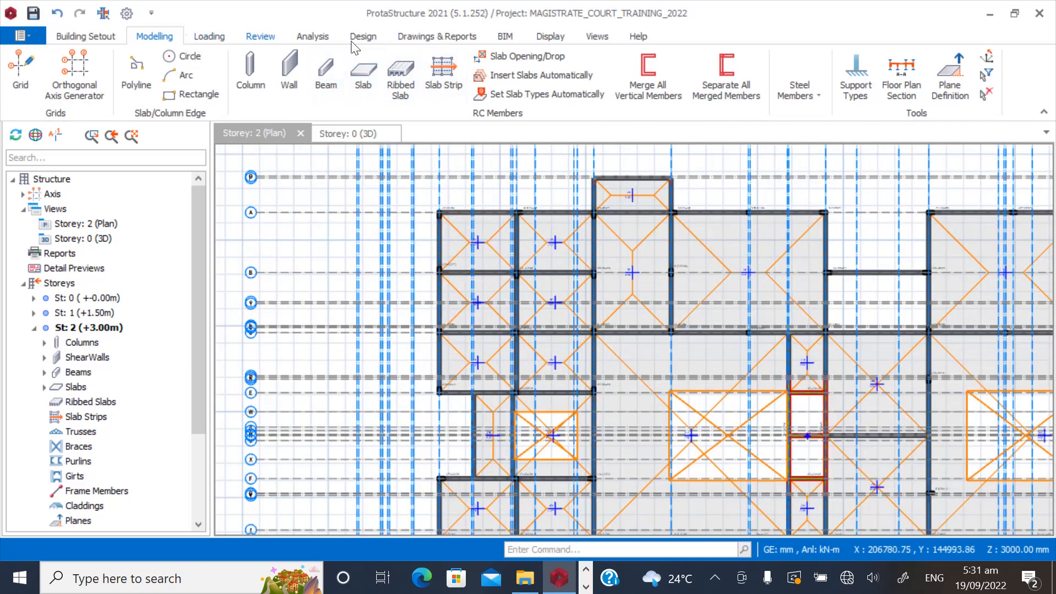
# Remove the ground floor architectural drawing from the storey reference drawings.
pyautogui.click(93, 39)
pyautogui.click(610, 82)
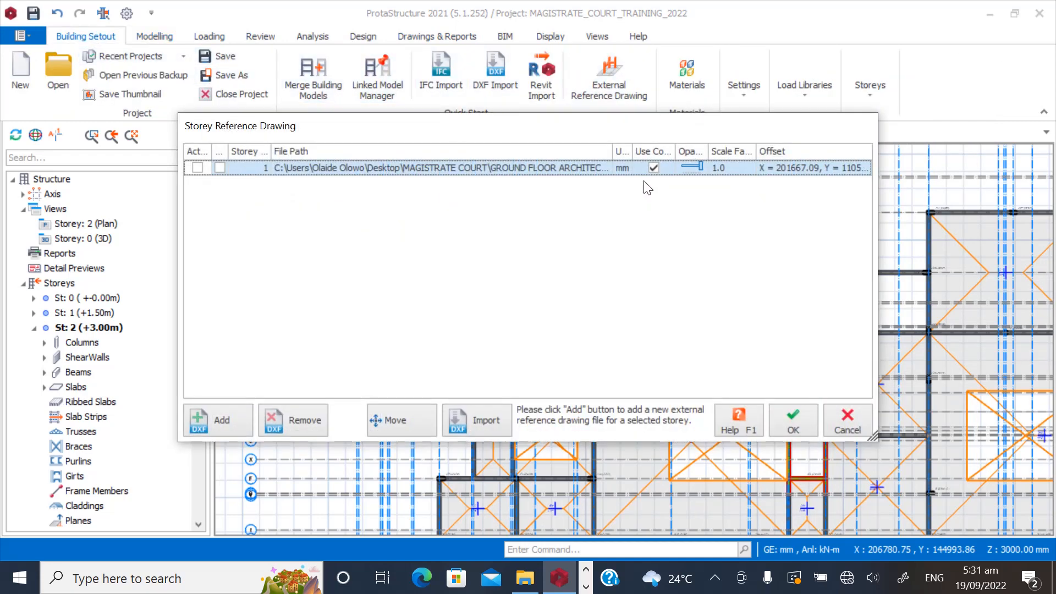
pyautogui.click(296, 422)
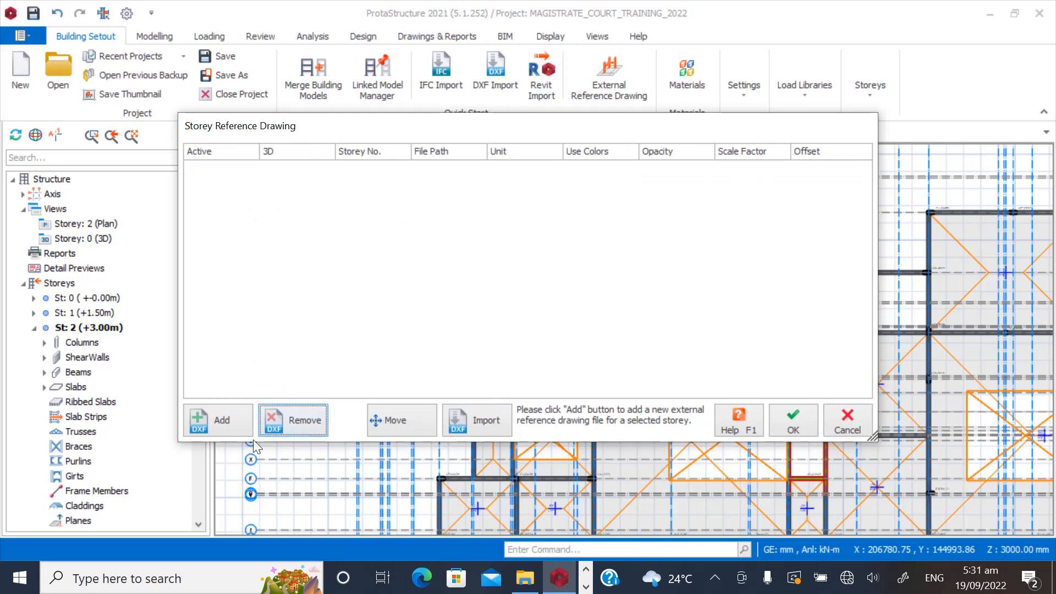
# Add FIRST FLOOR ARCHITECTURAL PLAN as the Storey 2 reference drawing, and enable it as active, in 3D and with its colors.
pyautogui.click(217, 420)
pyautogui.click(374, 274)
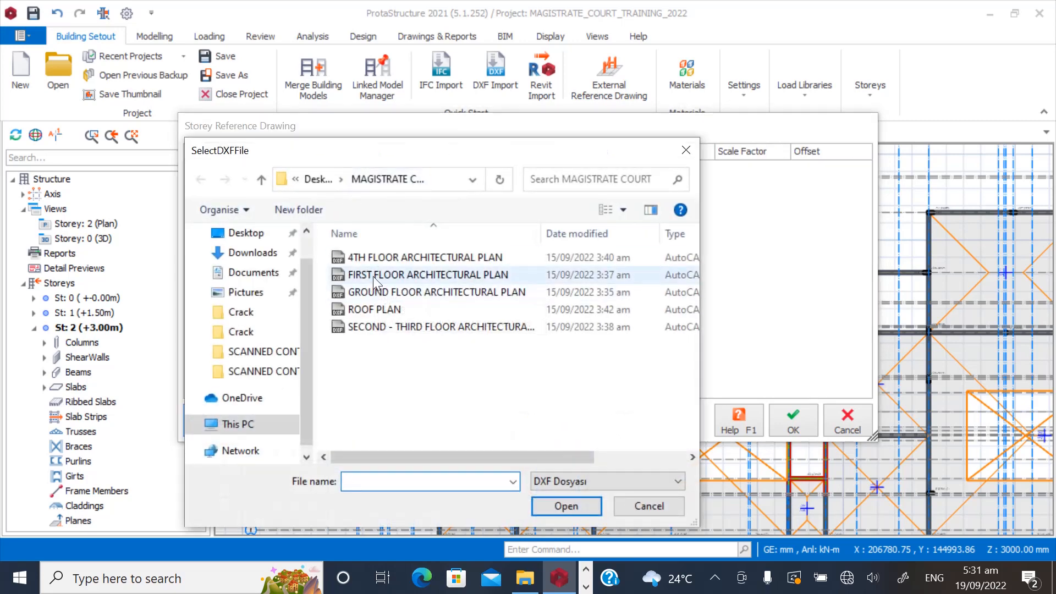
pyautogui.click(561, 503)
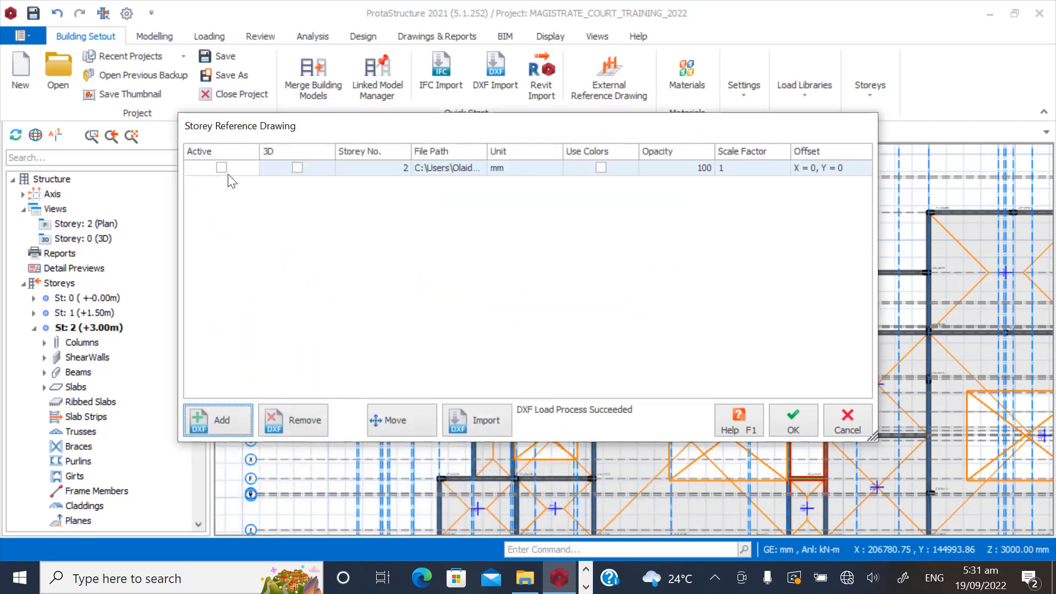
pyautogui.click(200, 167)
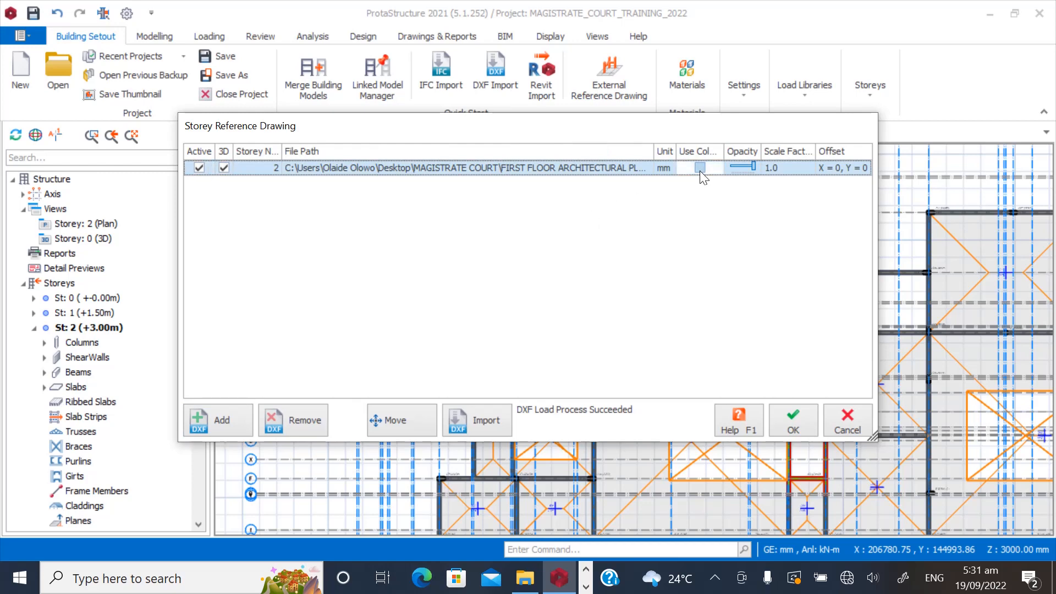
# Move the reference drawing so the outer corner of its stationary store lands on the outer corner of column 2C1, and accept the settings.
pyautogui.click(399, 424)
pyautogui.scroll(-5, 533, 289)
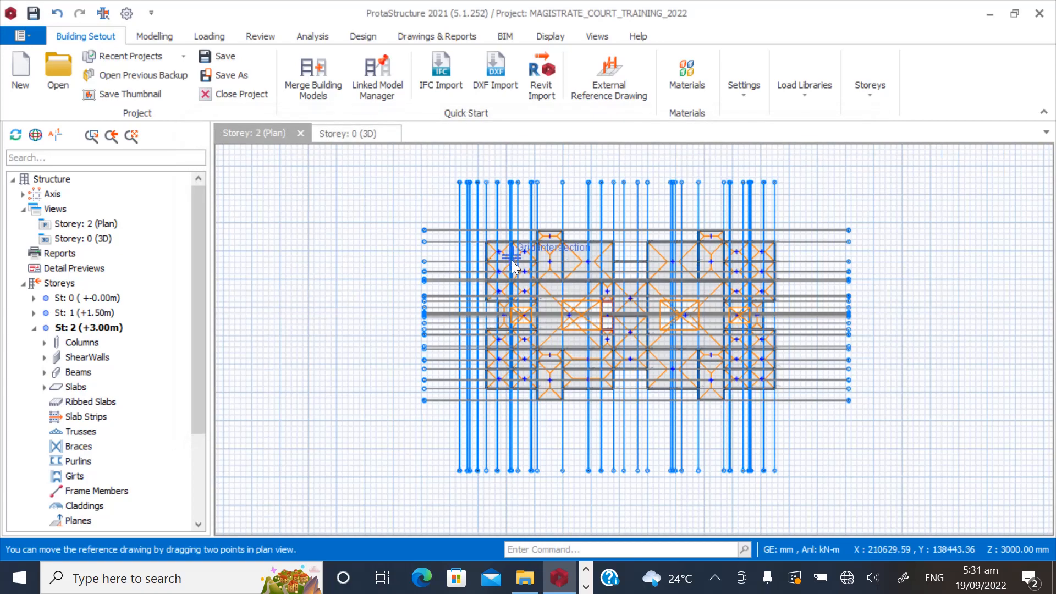
pyautogui.scroll(10, 304, 402)
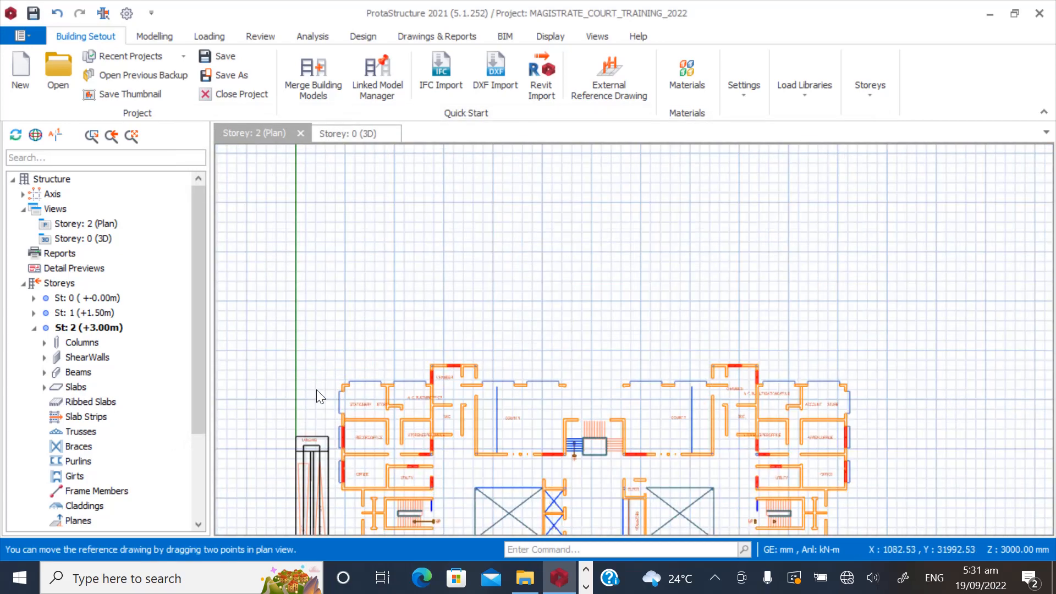
pyautogui.click(471, 299)
pyautogui.scroll(-6, 353, 440)
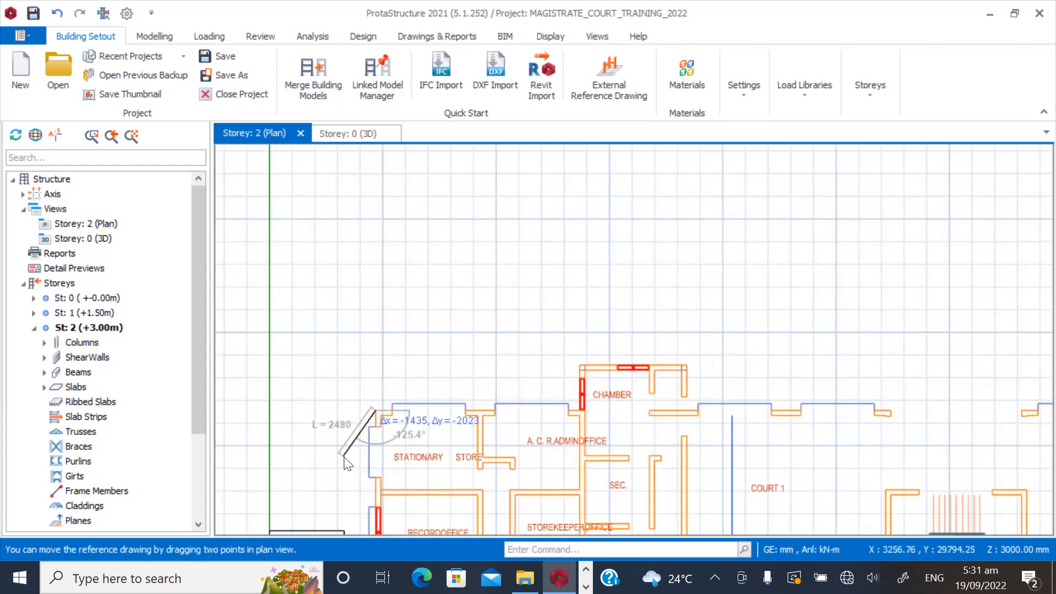
pyautogui.scroll(8, 507, 378)
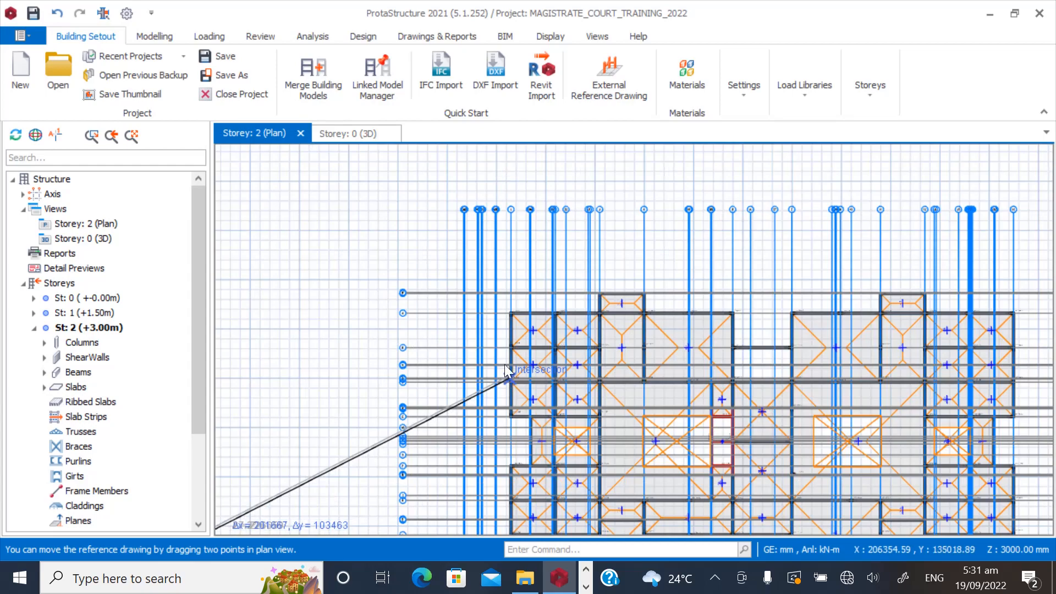
pyautogui.click(495, 316)
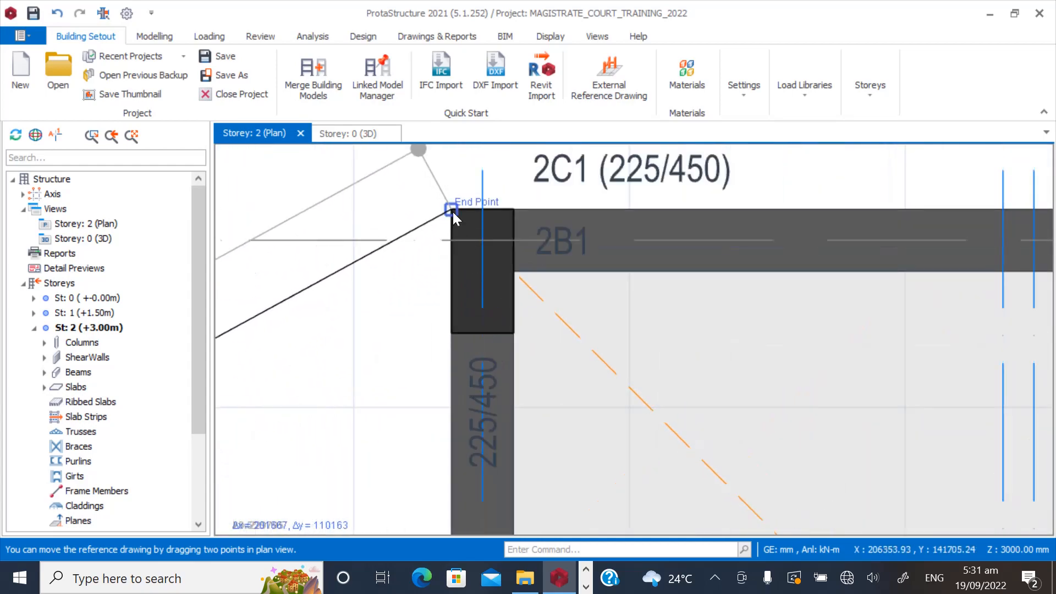
pyautogui.click(781, 422)
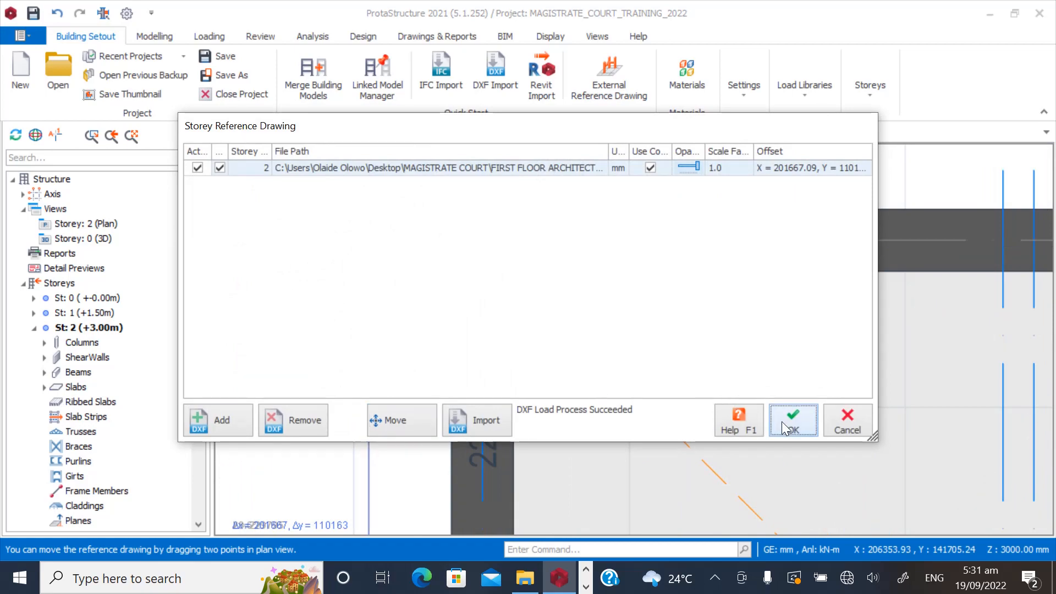
# Offset axis e, along the upper edge of the ramp landing, by about 112 mm downward into the landing.
pyautogui.scroll(-6, 513, 295)
pyautogui.scroll(-3, 488, 295)
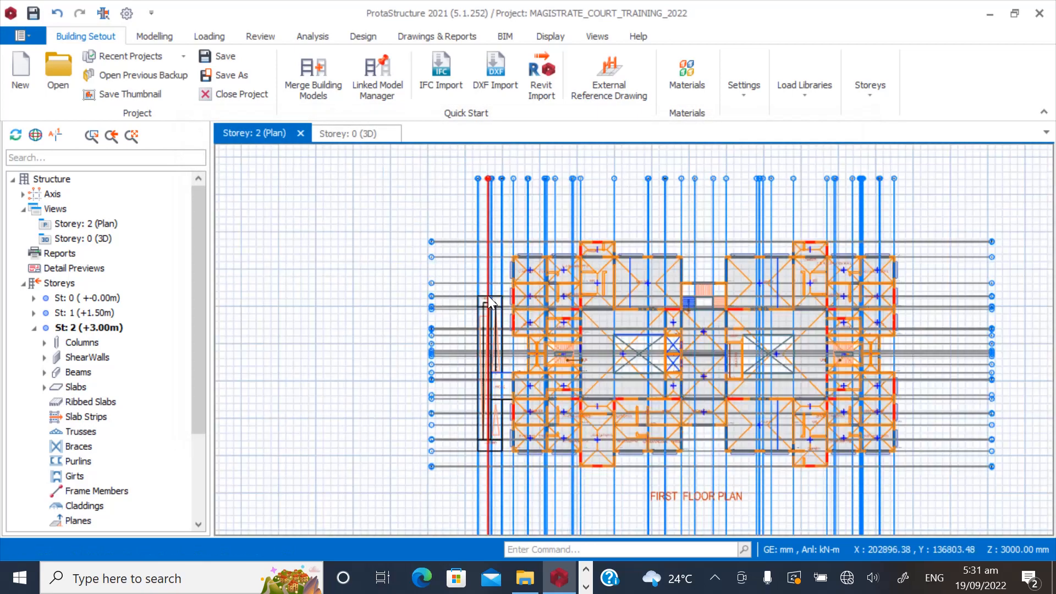
pyautogui.scroll(10, 477, 462)
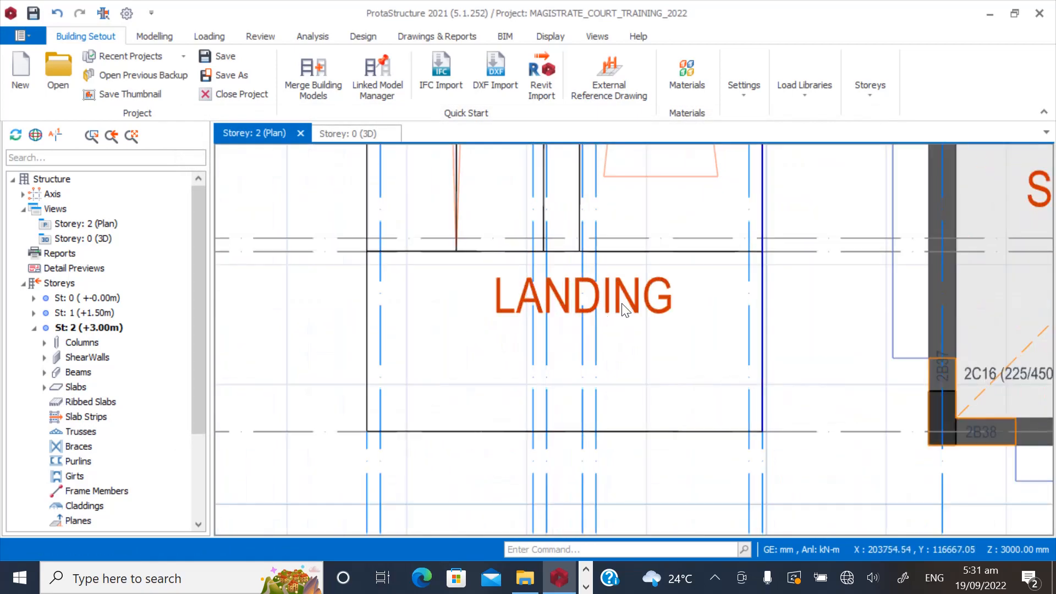
pyautogui.scroll(-2, 517, 337)
pyautogui.scroll(1, 597, 325)
pyautogui.scroll(2, 358, 295)
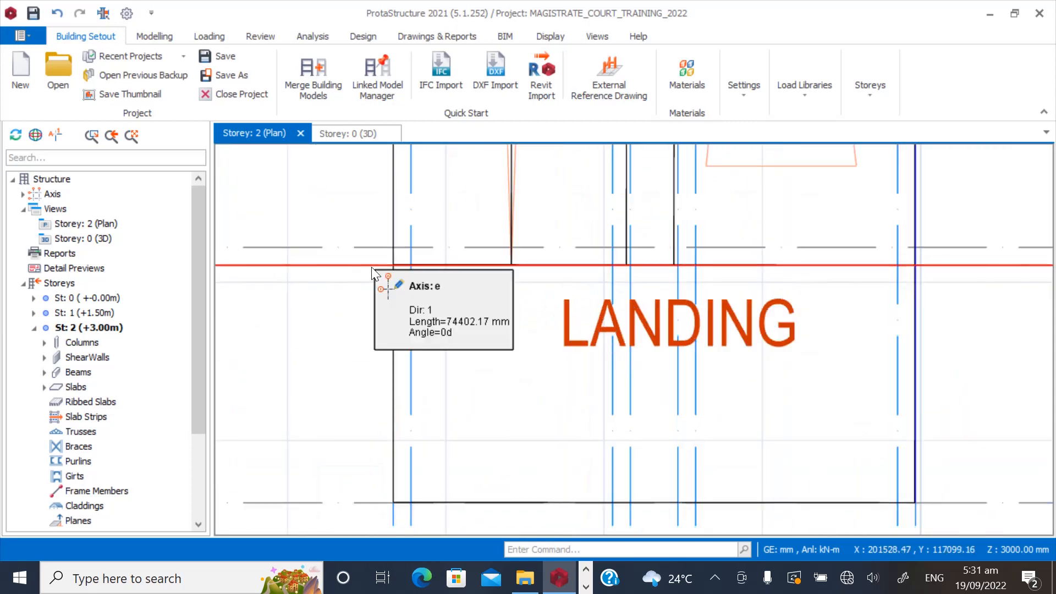
pyautogui.rightClick(371, 268)
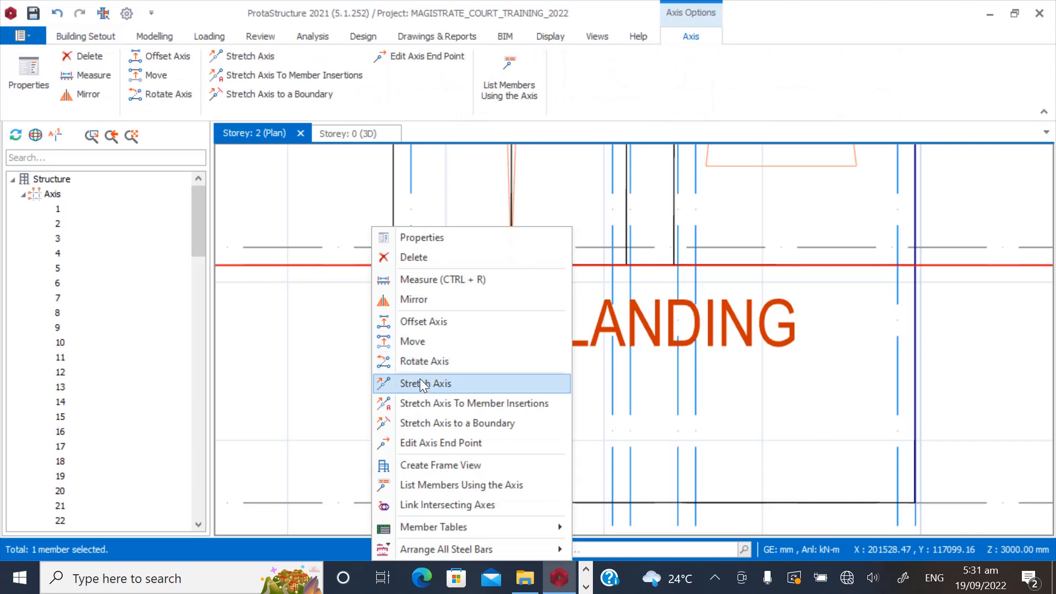
pyautogui.click(417, 322)
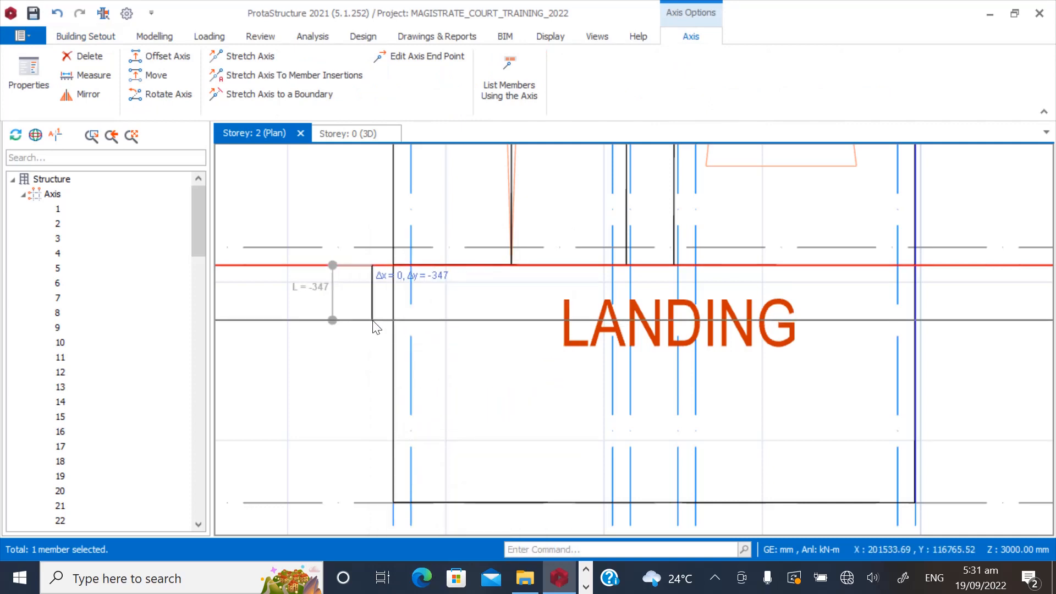
pyautogui.press('Tab')
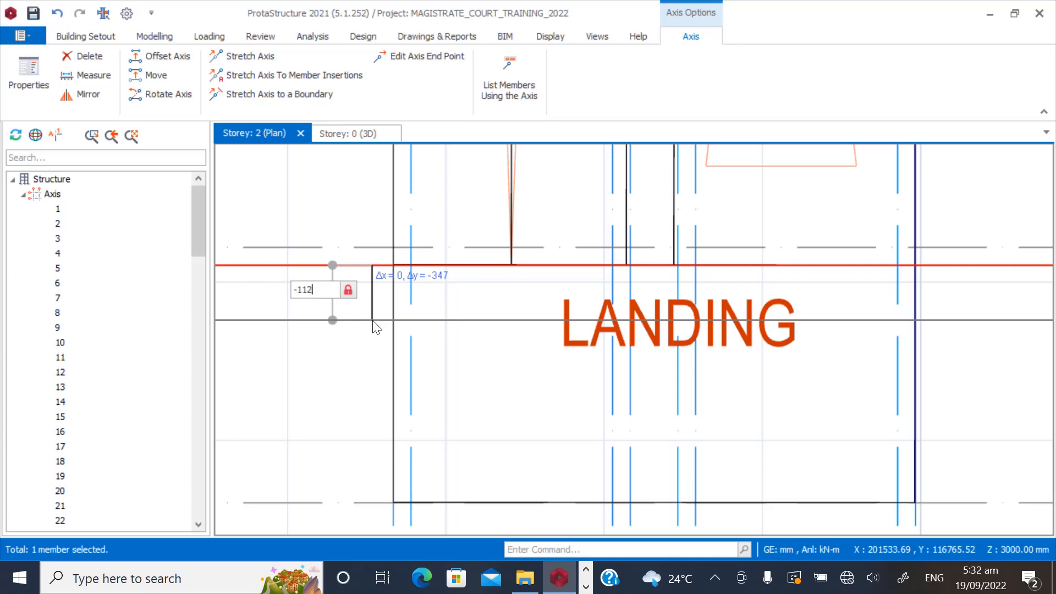
pyautogui.press('Return')
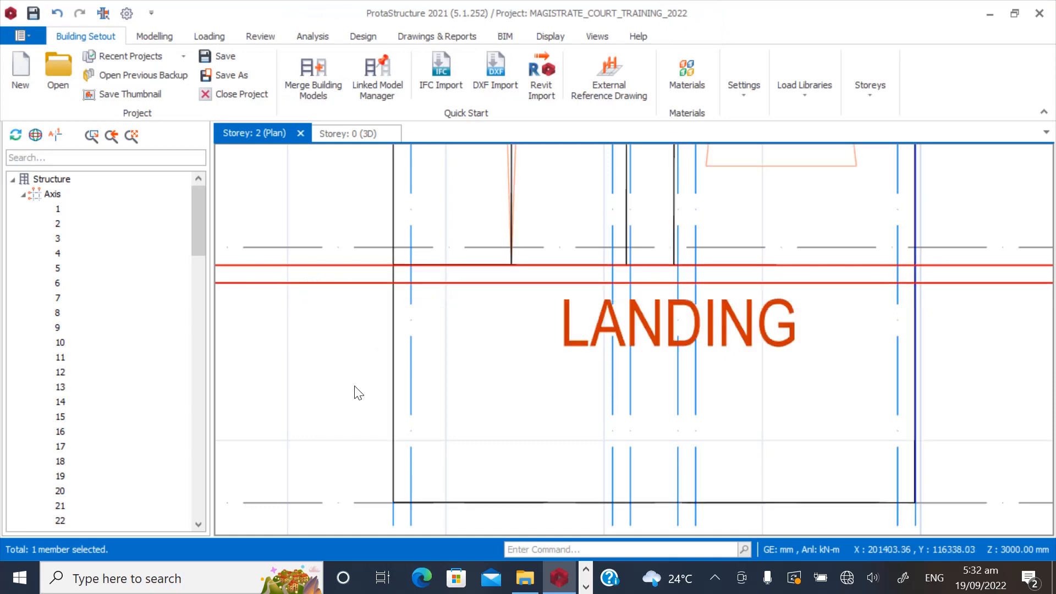
pyautogui.press('Escape')
# Offset the axis along the landing's lower edge by 112.5 mm upward into the landing.
pyautogui.scroll(-4, 347, 376)
pyautogui.scroll(-2, 354, 402)
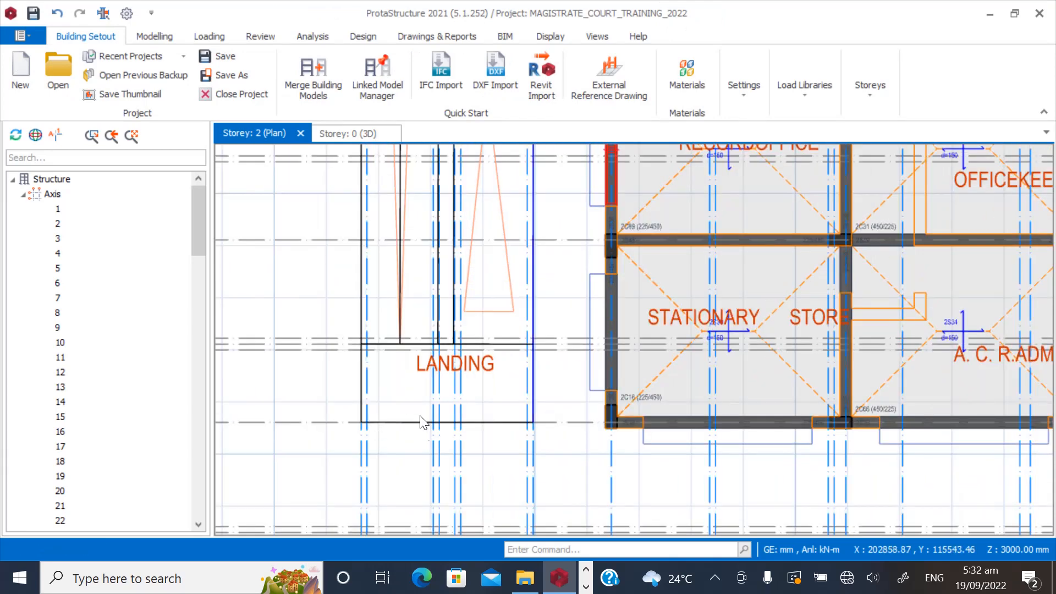
pyautogui.scroll(3, 361, 448)
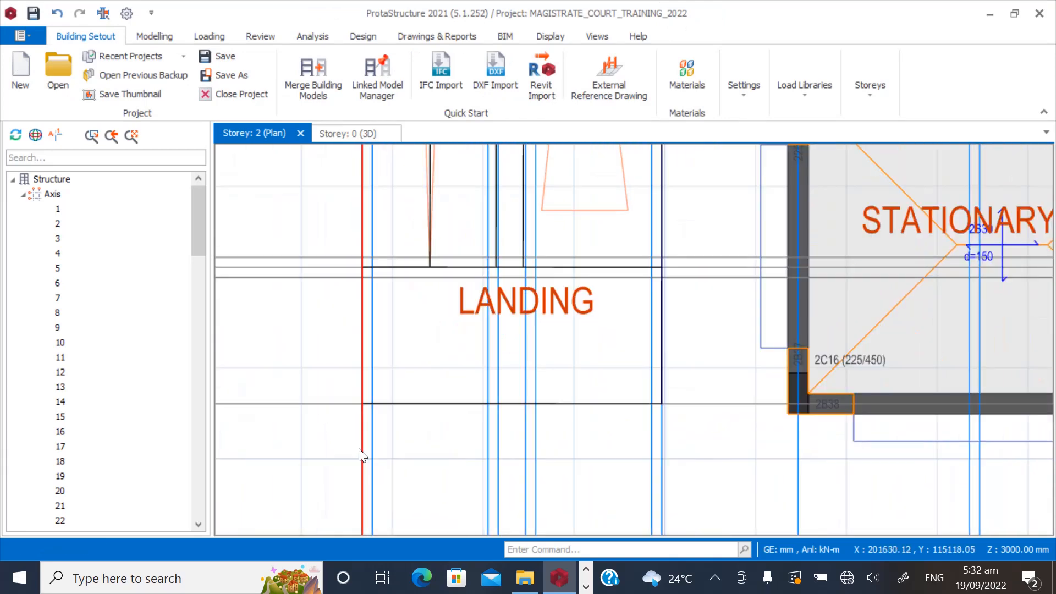
pyautogui.rightClick(329, 406)
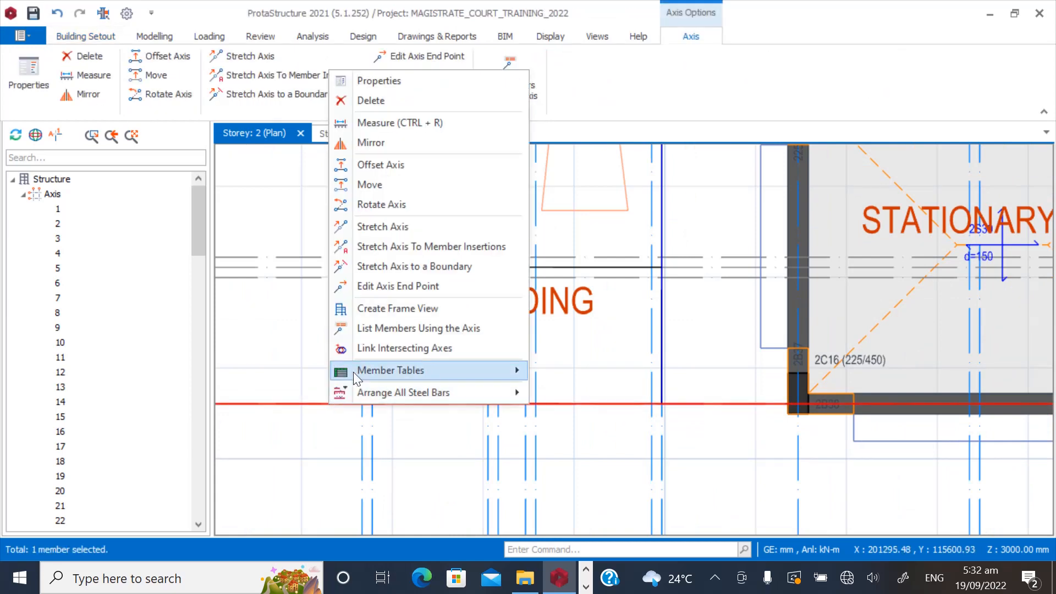
pyautogui.click(380, 166)
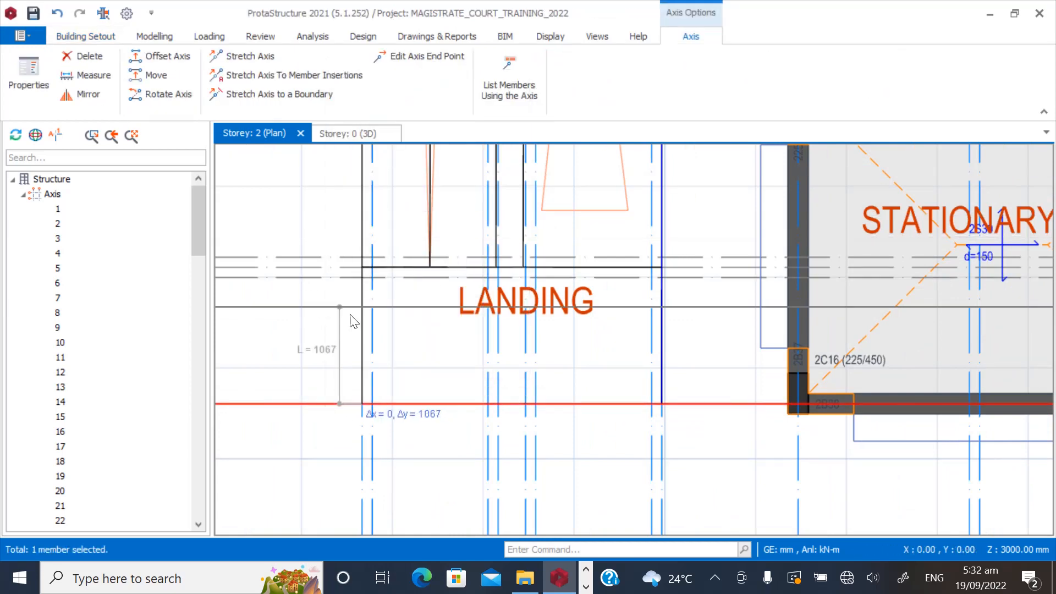
pyautogui.press('Tab')
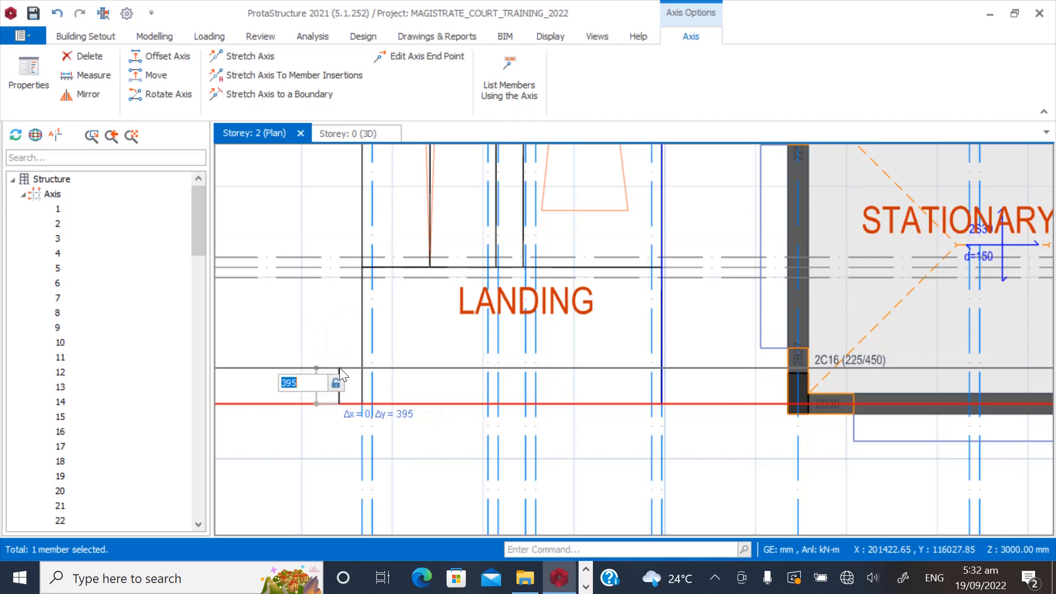
pyautogui.write('112.5')
pyautogui.press('Return')
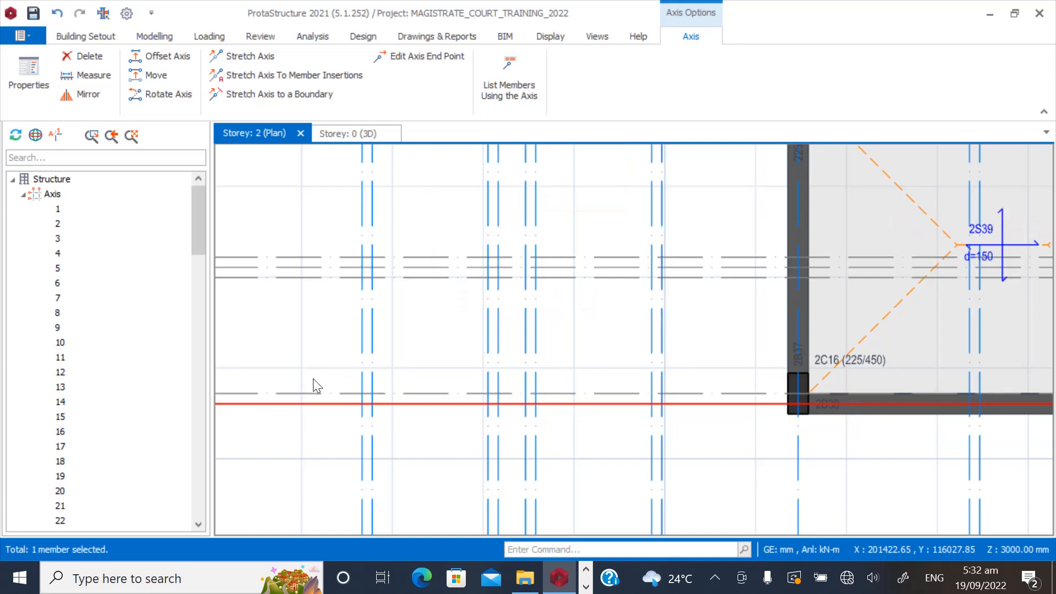
pyautogui.press('Escape')
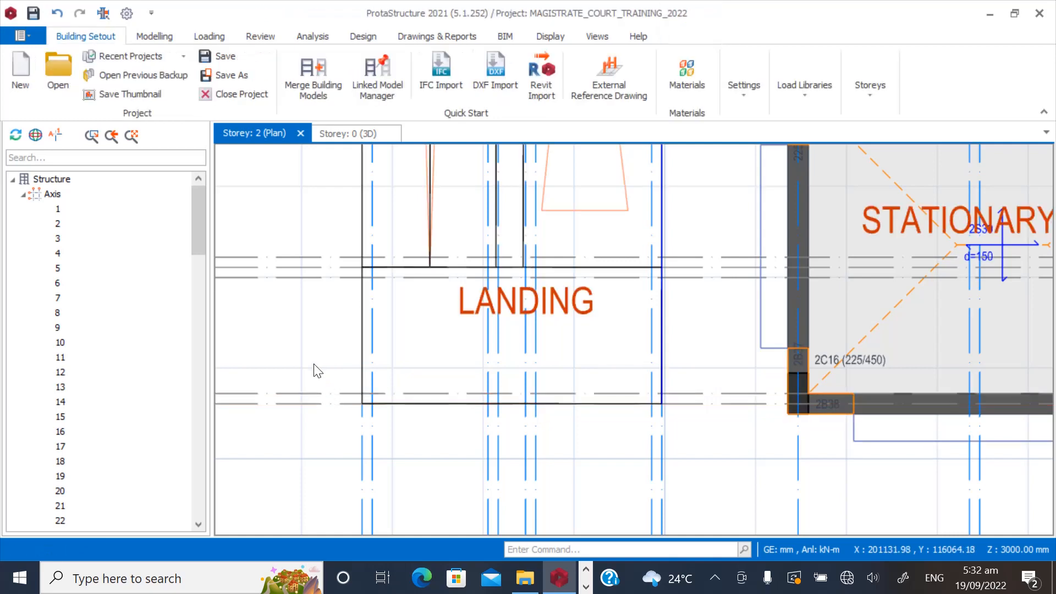
# Place a 225 x 225 mm column at the offset axis intersection in the landing's upper-left corner.
pyautogui.scroll(-2, 347, 399)
pyautogui.scroll(2, 621, 437)
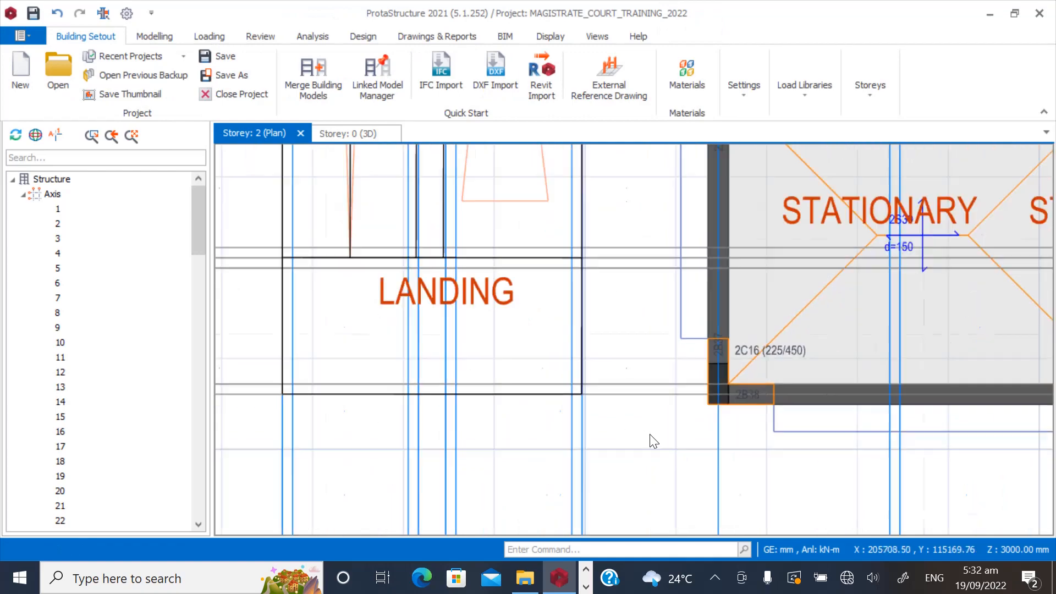
pyautogui.scroll(-2, 607, 340)
pyautogui.scroll(-4, 396, 391)
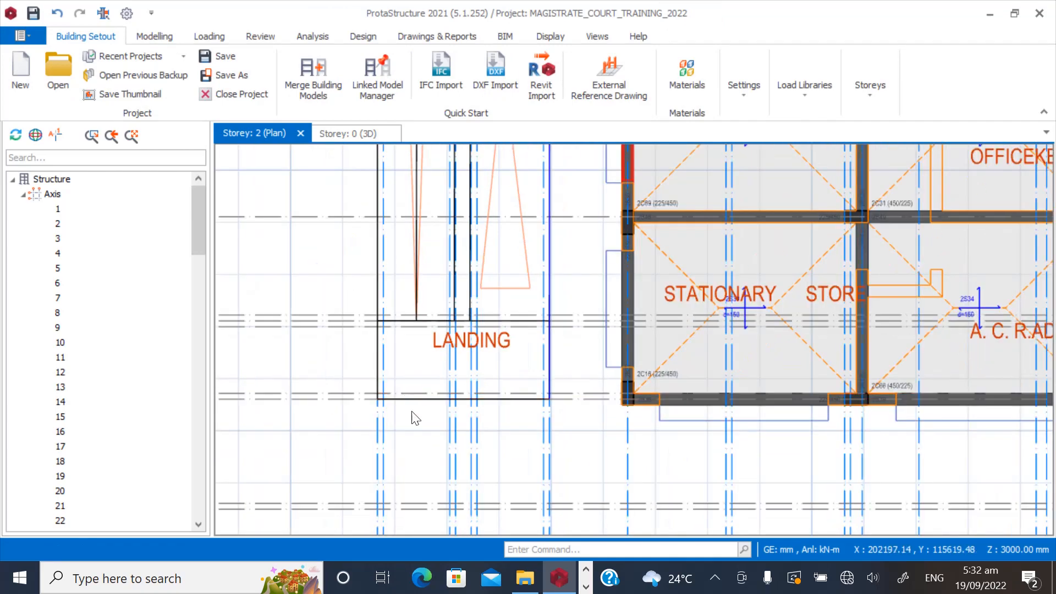
pyautogui.scroll(3, 418, 402)
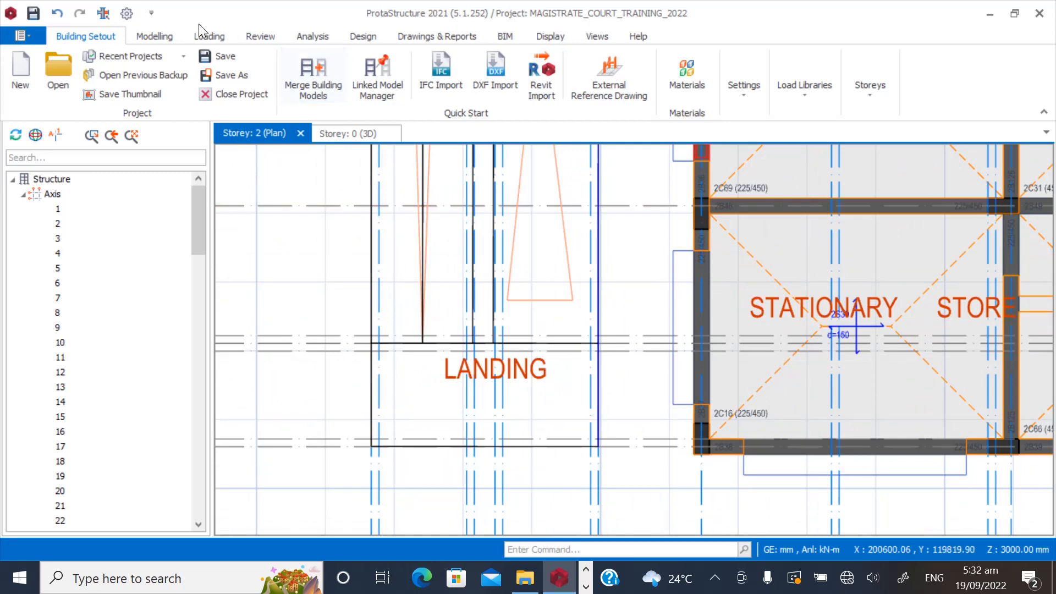
pyautogui.click(155, 36)
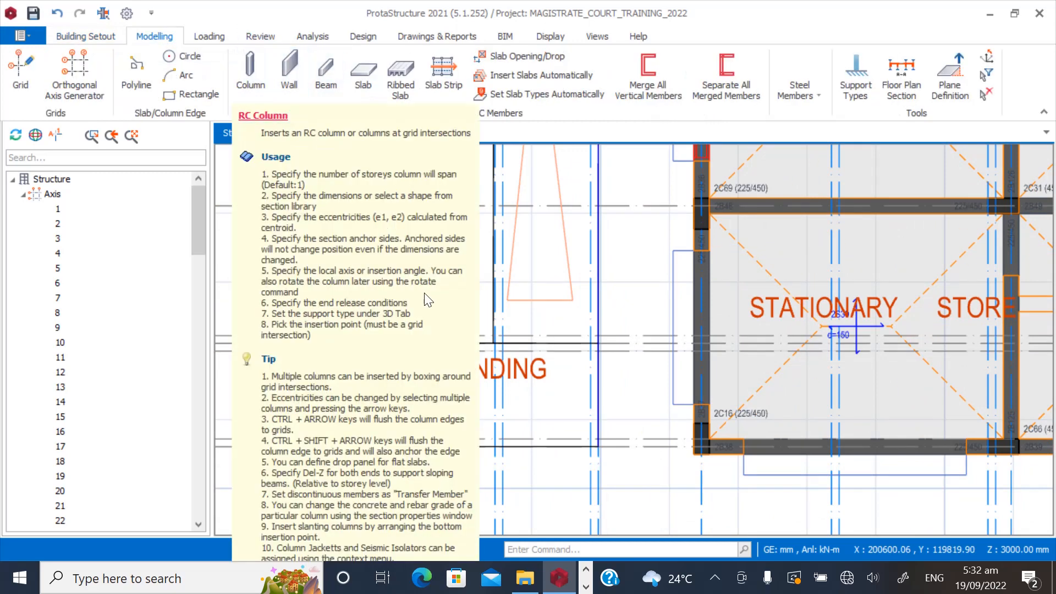
pyautogui.click(254, 70)
pyautogui.doubleClick(983, 276)
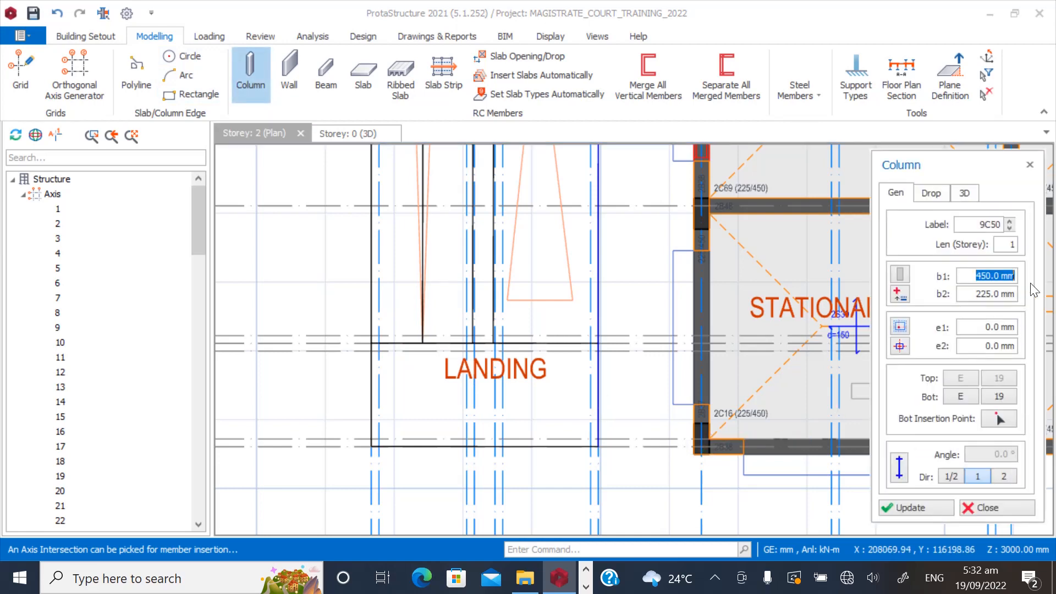
pyautogui.write('225')
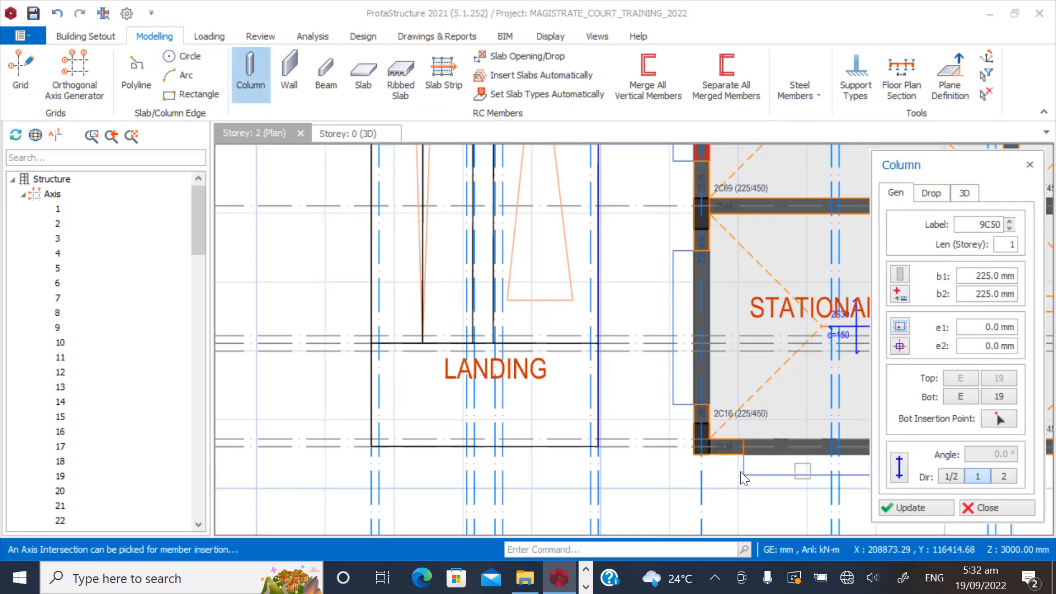
pyautogui.scroll(3, 405, 382)
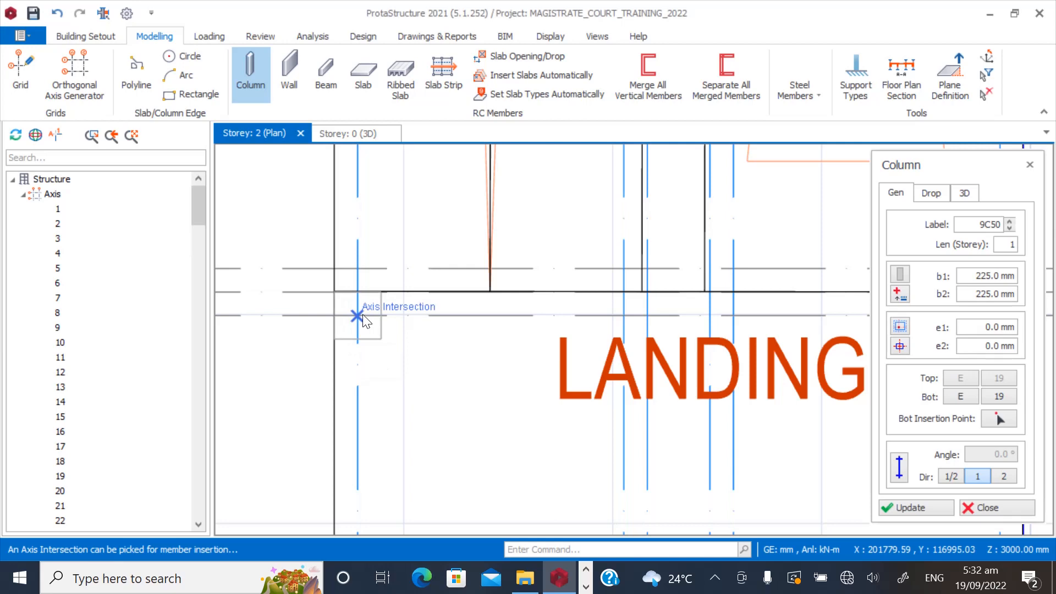
pyautogui.click(362, 318)
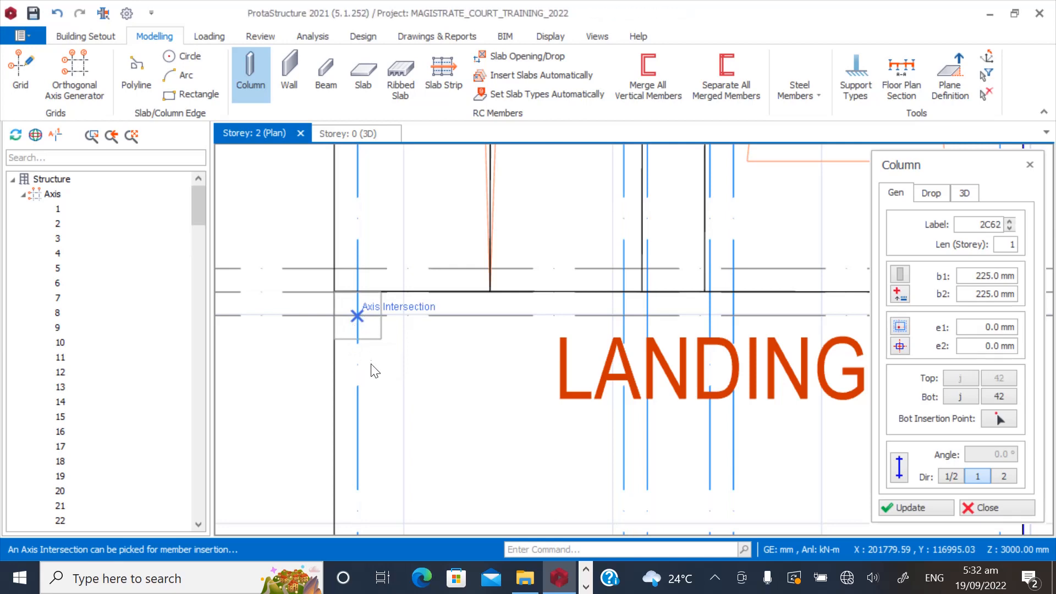
pyautogui.click(375, 372)
# Place a 225 x 225 mm column at the offset axis intersection in the landing's upper-right corner.
pyautogui.scroll(-2, 267, 373)
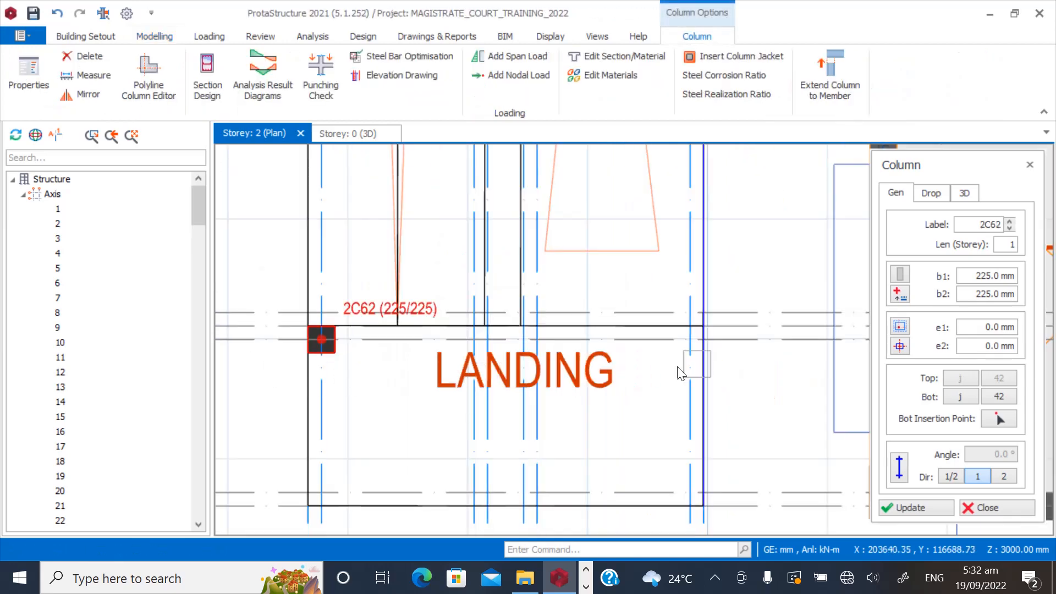
pyautogui.scroll(3, 668, 327)
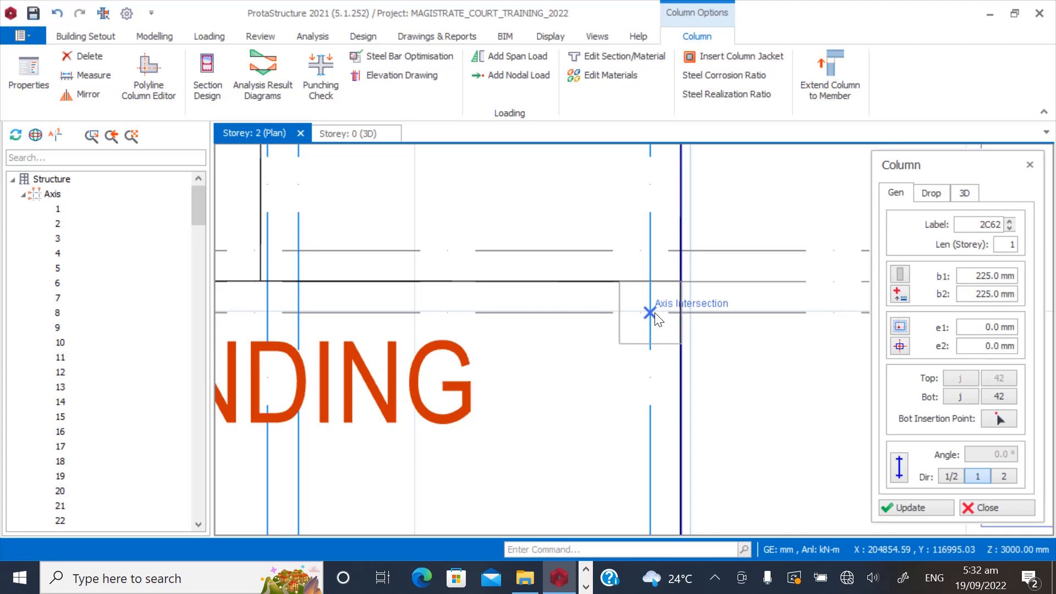
pyautogui.click(672, 357)
pyautogui.click(701, 319)
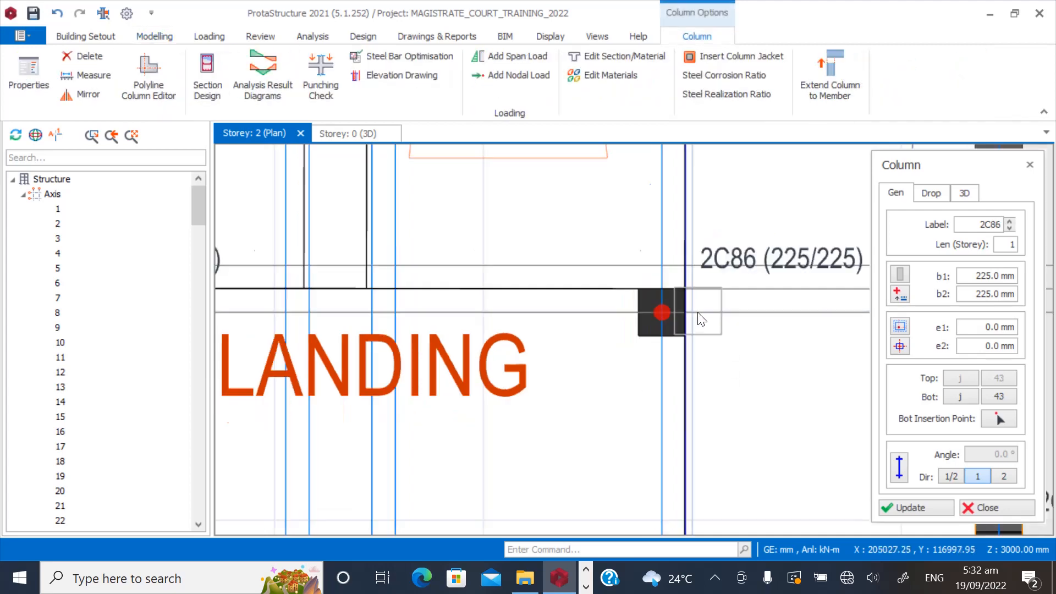
# Place 225 x 225 mm columns at the offset axis intersections in the landing's lower-right and lower-left corners, and finish column insertion.
pyautogui.scroll(-3, 677, 484)
pyautogui.scroll(2, 694, 450)
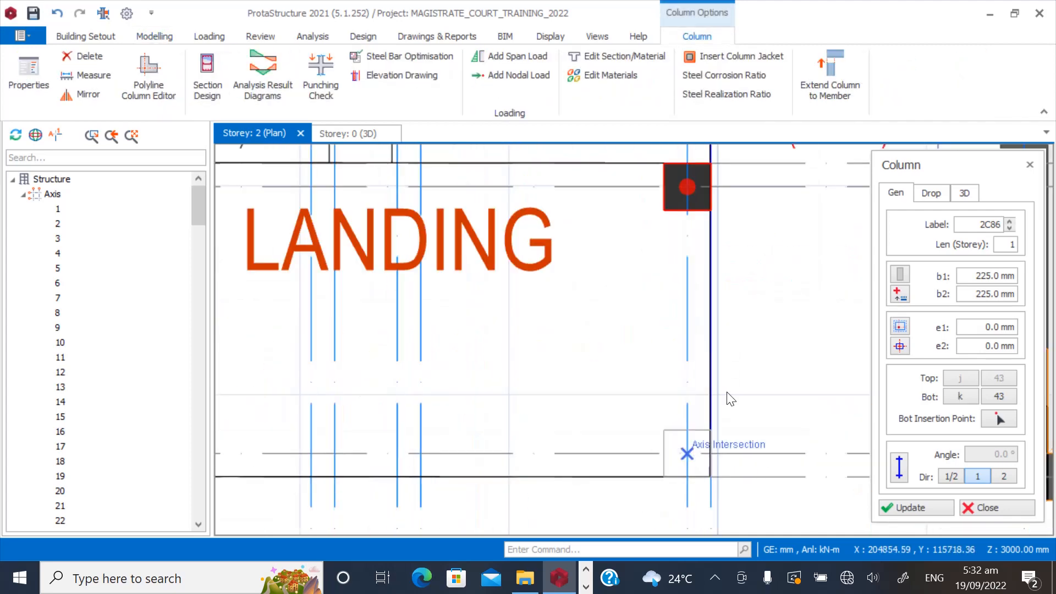
pyautogui.click(756, 376)
pyautogui.scroll(-3, 778, 337)
pyautogui.scroll(2, 558, 434)
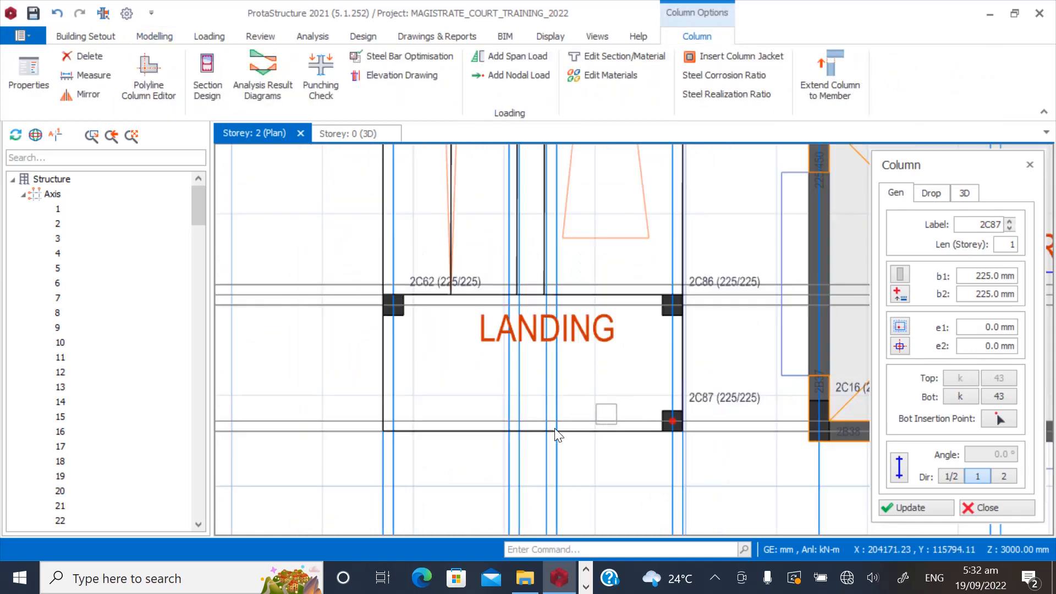
pyautogui.scroll(2, 401, 447)
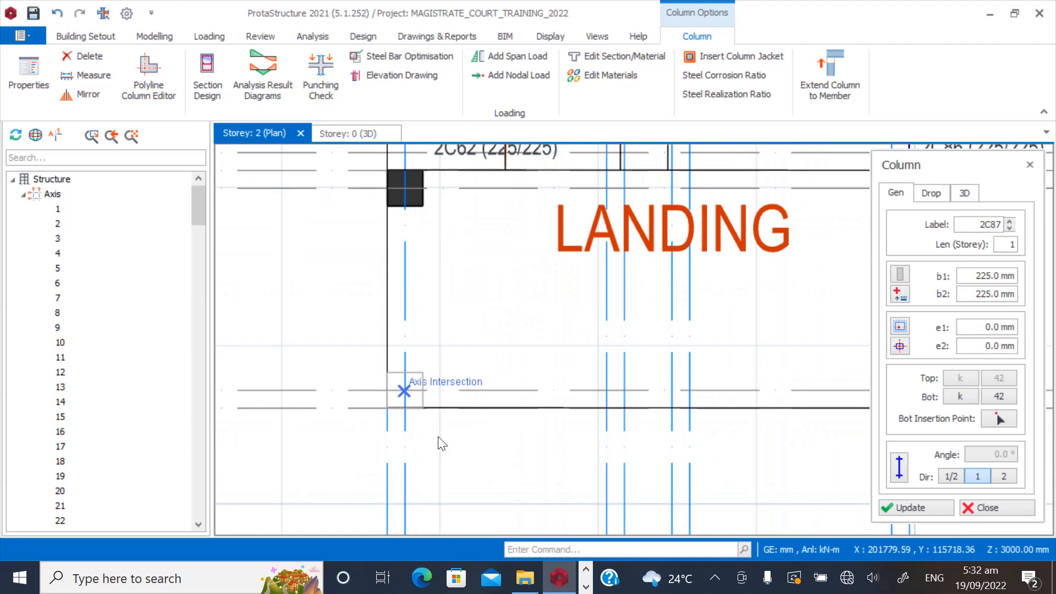
pyautogui.click(989, 508)
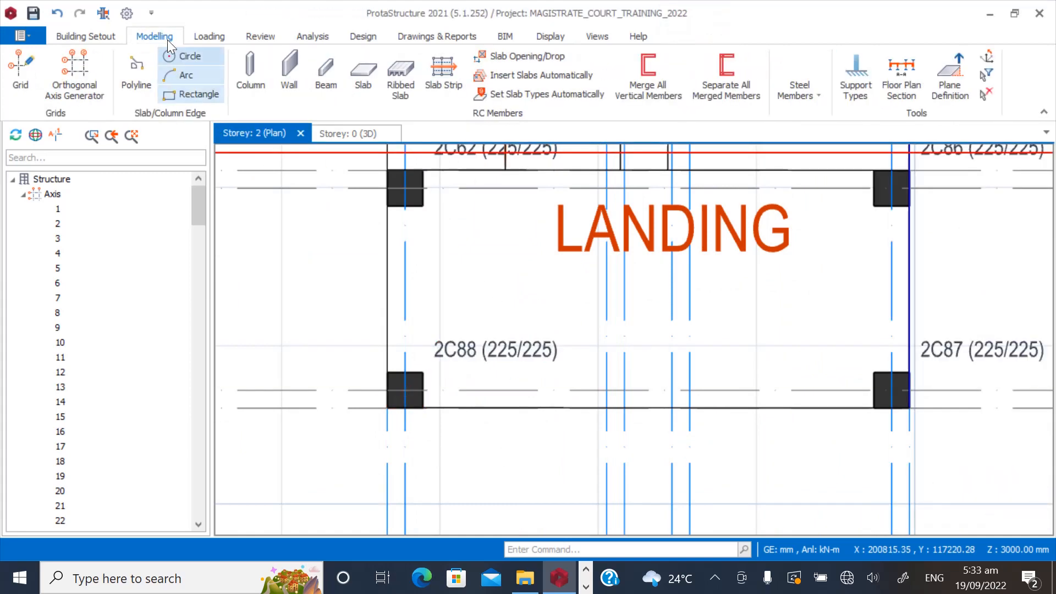
# Insert a beam 225 mm wide and 450 mm deep between the upper and lower columns on the landing's left edge.
pyautogui.click(325, 71)
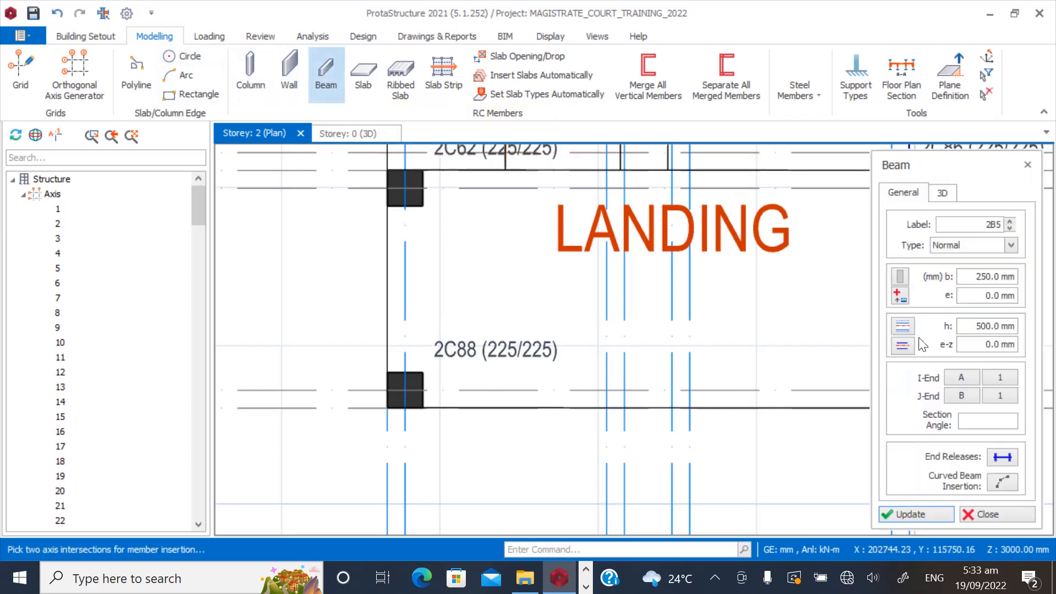
pyautogui.click(980, 278)
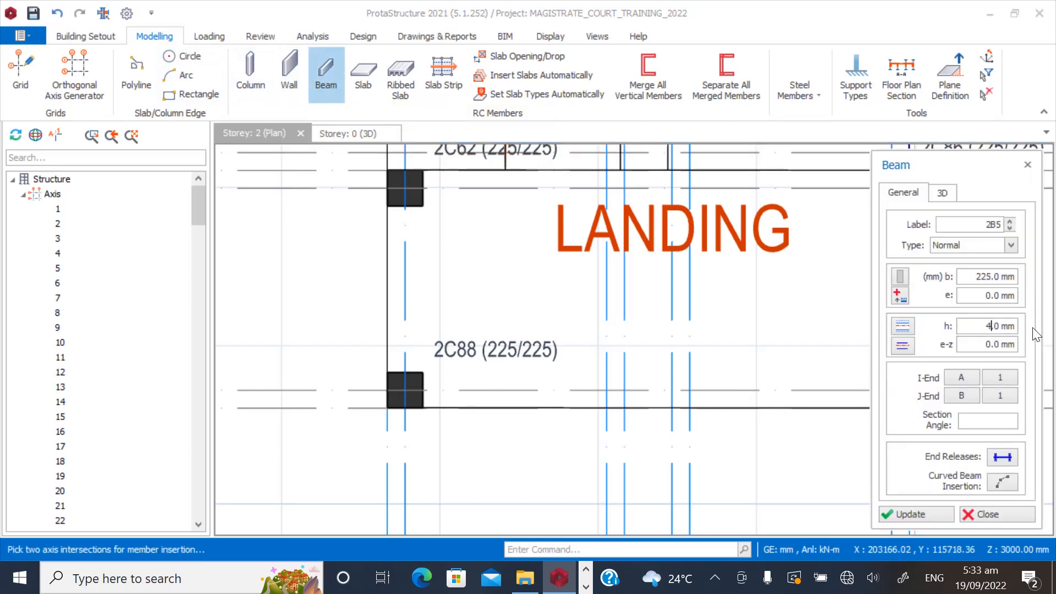
pyautogui.scroll(2, 428, 162)
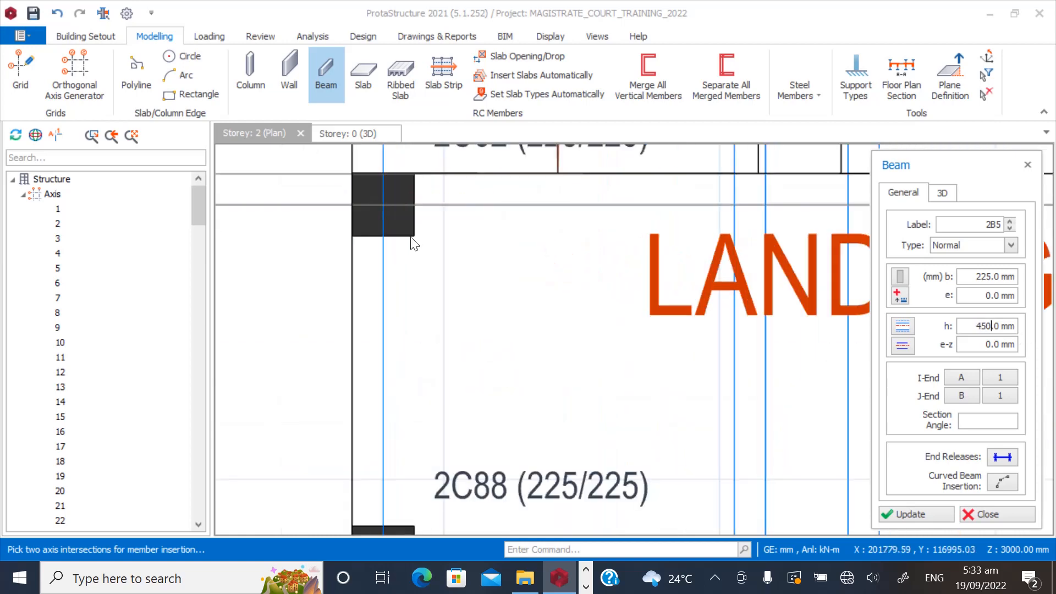
pyautogui.scroll(-2, 436, 267)
pyautogui.scroll(2, 432, 414)
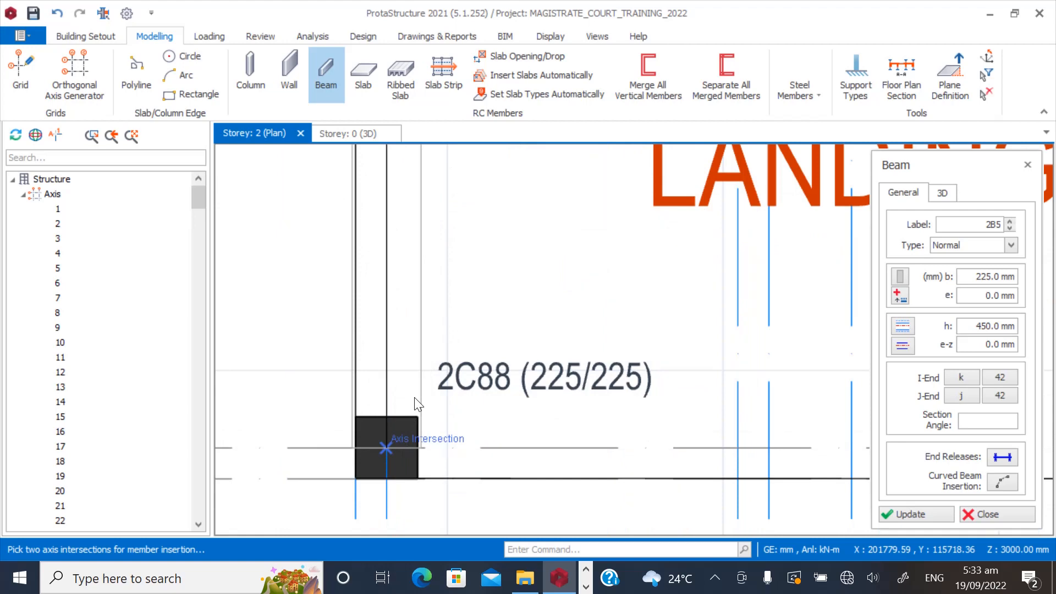
pyautogui.click(415, 397)
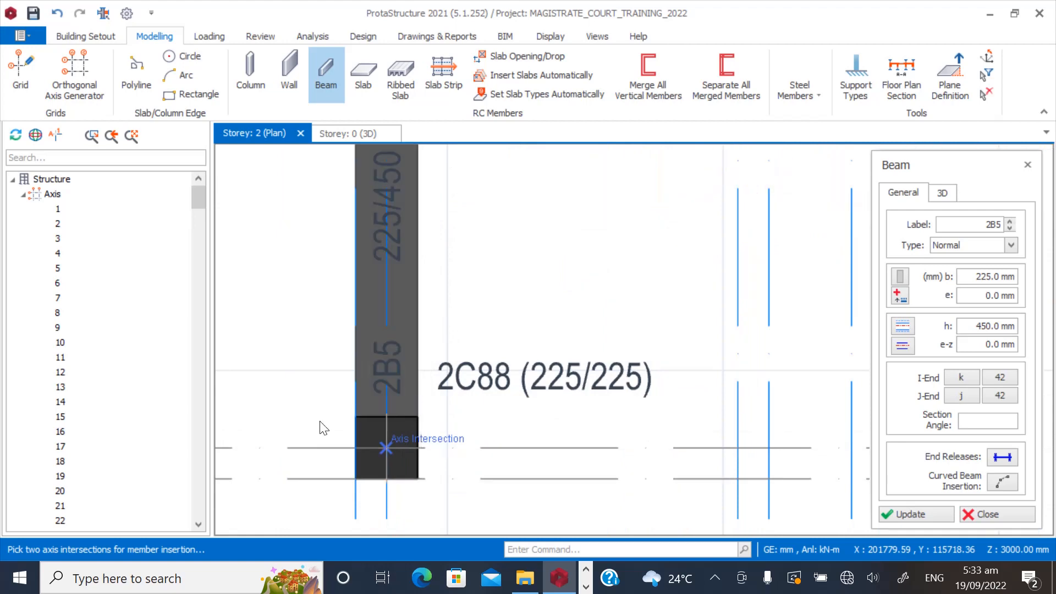
# Add 225 x 450 mm beams between the corner columns along the landing's lower and right edges.
pyautogui.scroll(-2, 328, 442)
pyautogui.scroll(1, 605, 435)
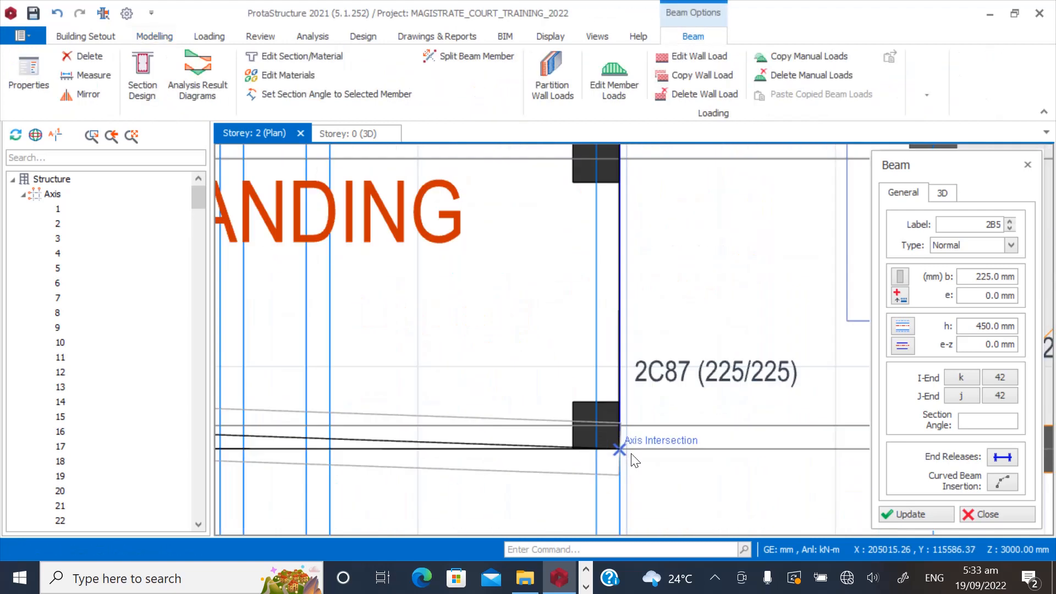
pyautogui.click(598, 428)
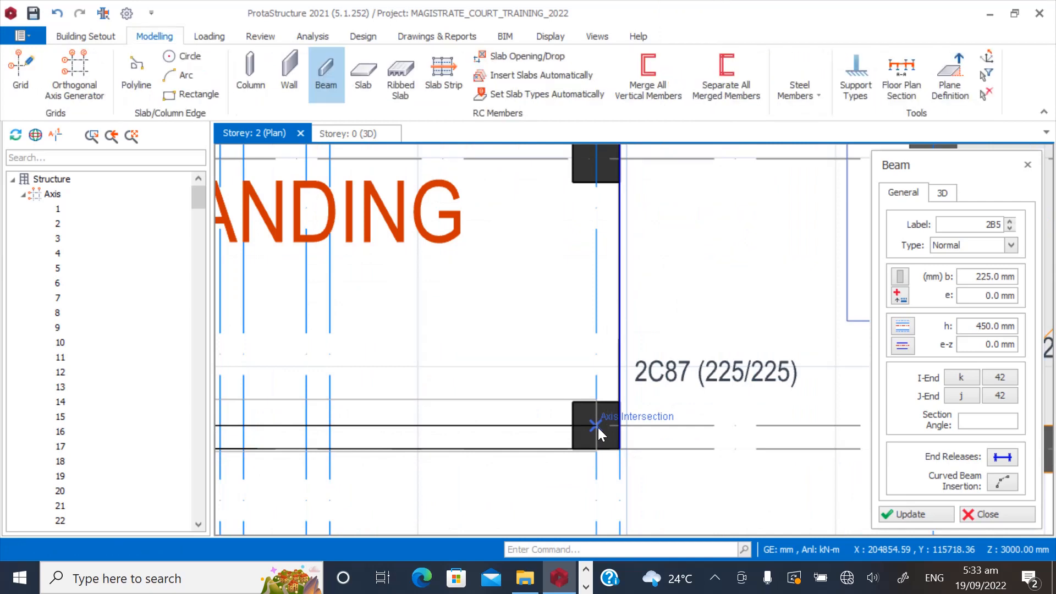
pyautogui.click(598, 428)
pyautogui.scroll(-1, 583, 385)
pyautogui.scroll(1, 605, 297)
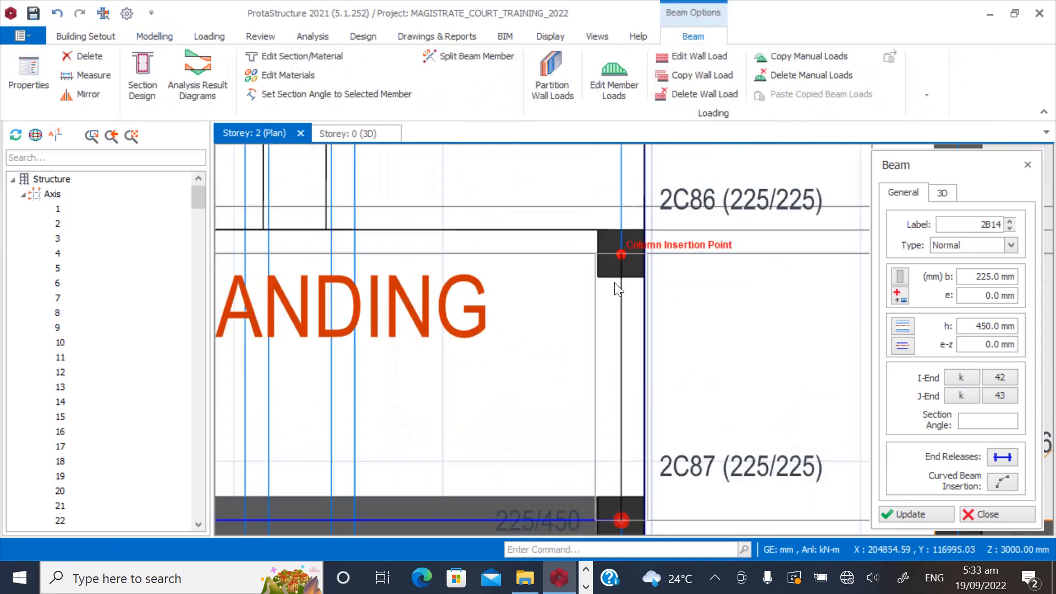
pyautogui.click(621, 252)
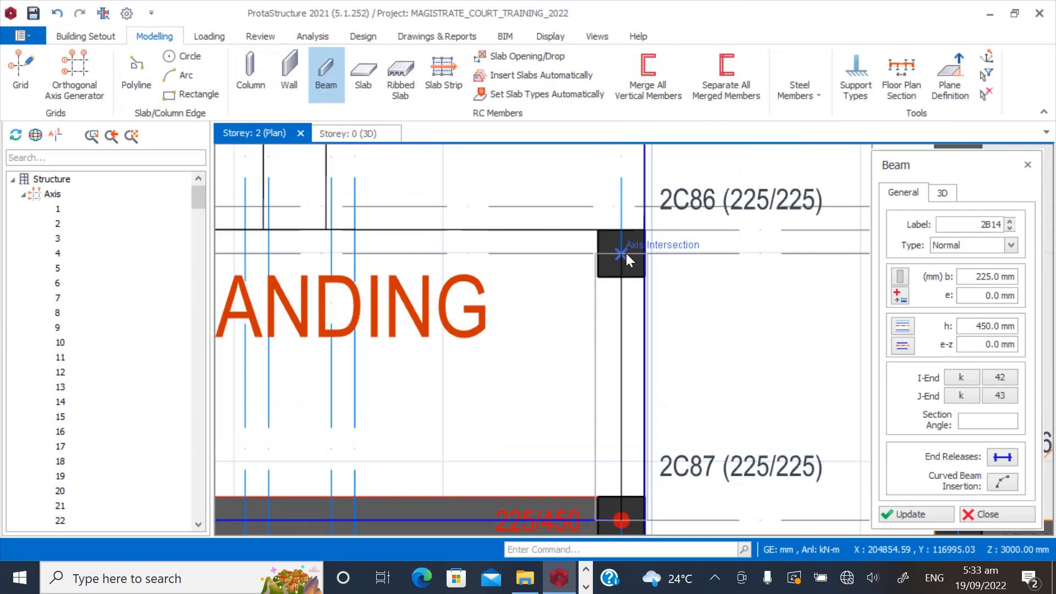
pyautogui.click(625, 253)
# Add a 225 x 450 mm beam between the corner columns along the landing's upper edge and finish beam insertion.
pyautogui.scroll(-1, 550, 286)
pyautogui.scroll(1, 463, 325)
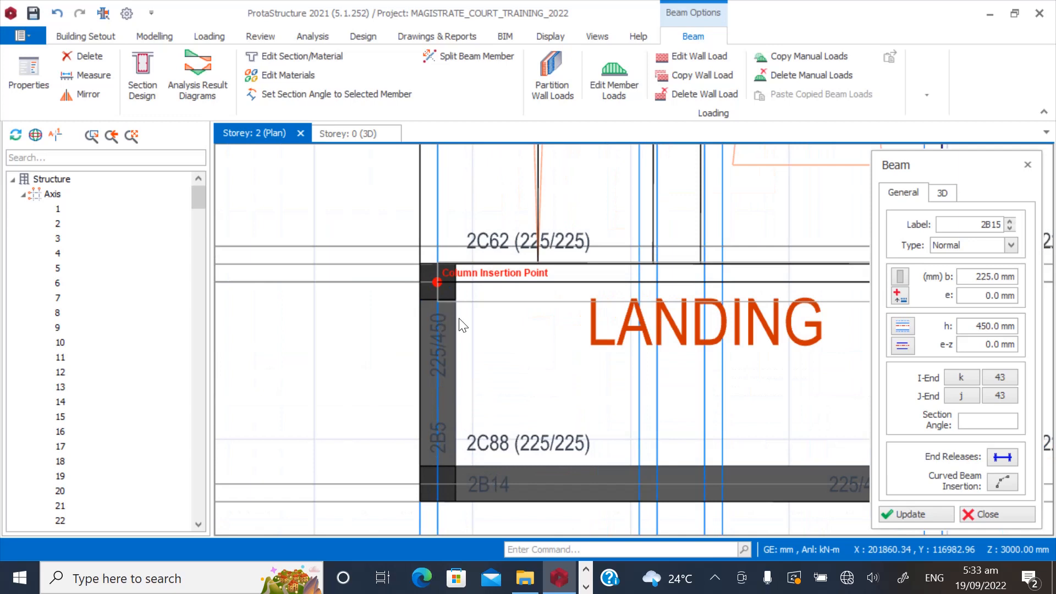
pyautogui.click(443, 283)
pyautogui.click(442, 283)
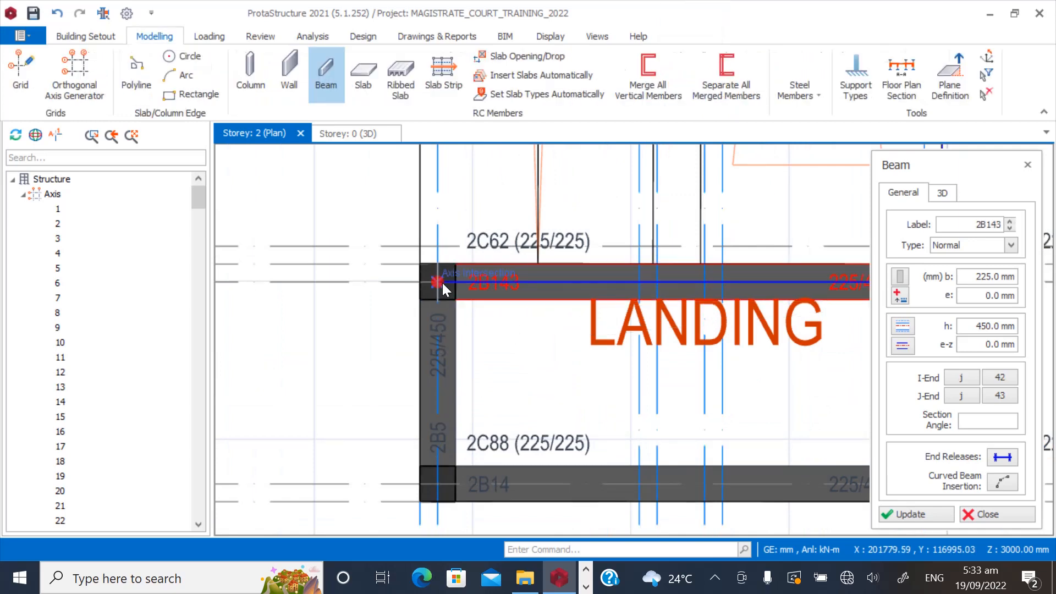
pyautogui.click(999, 511)
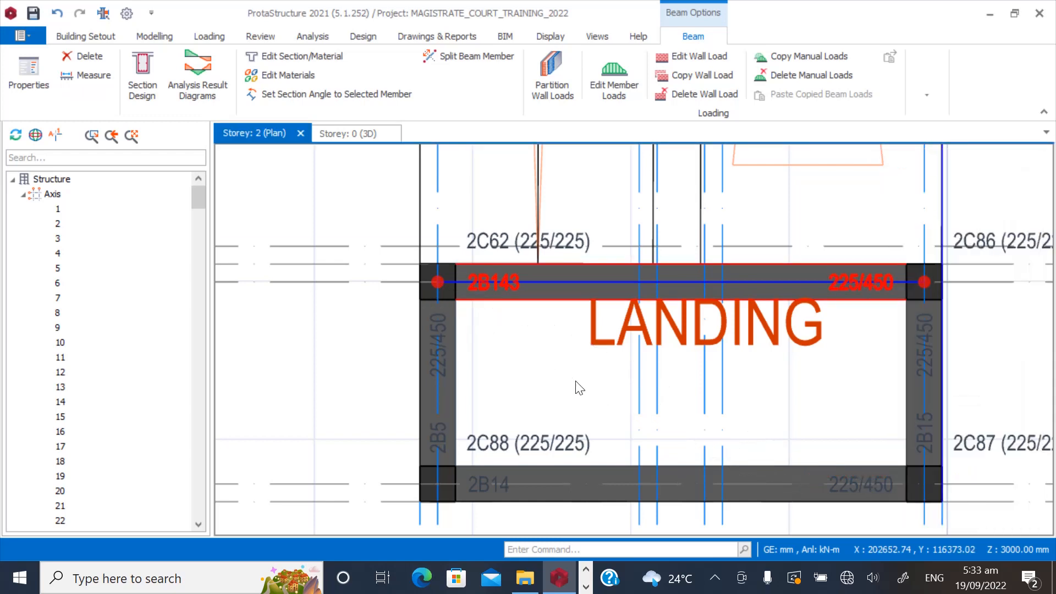
pyautogui.press('Escape')
# Start a new slab with the stationary store slab's properties and set its insertion method to Beam Region.
pyautogui.scroll(-3, 407, 393)
pyautogui.scroll(-1, 374, 393)
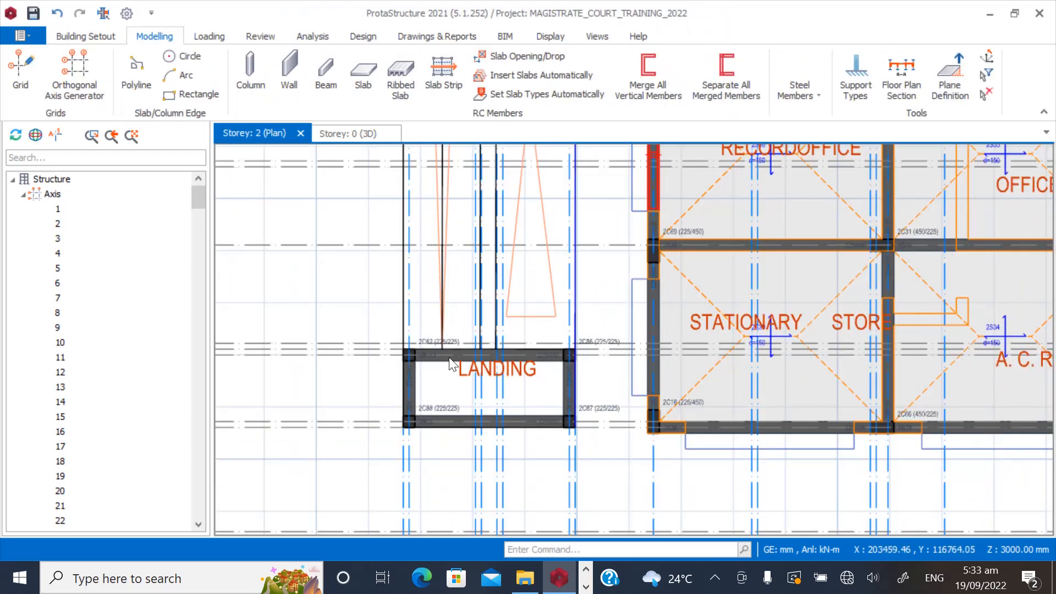
pyautogui.click(695, 285)
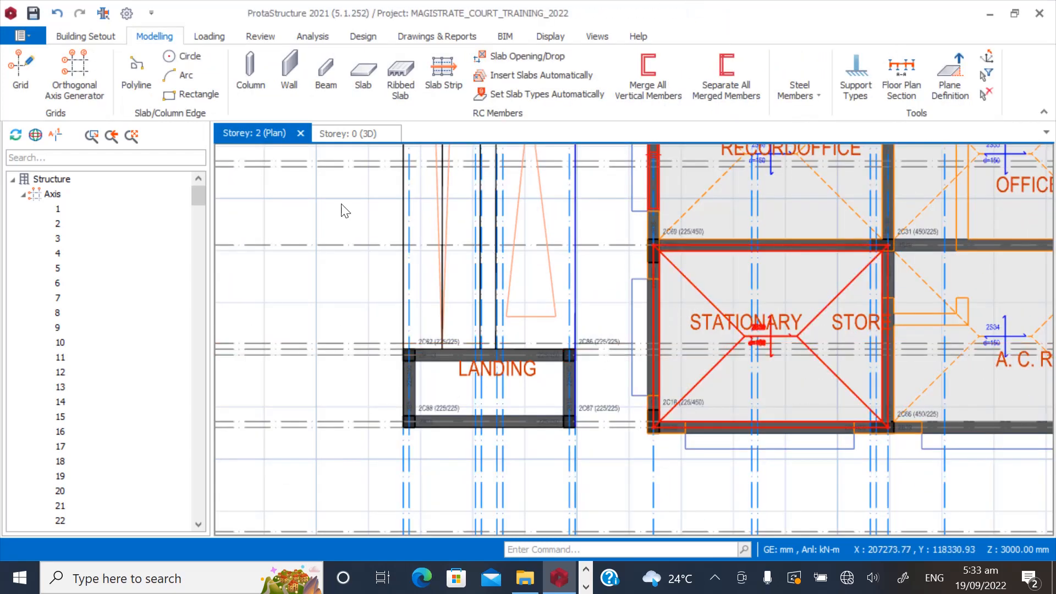
pyautogui.click(154, 36)
pyautogui.click(363, 74)
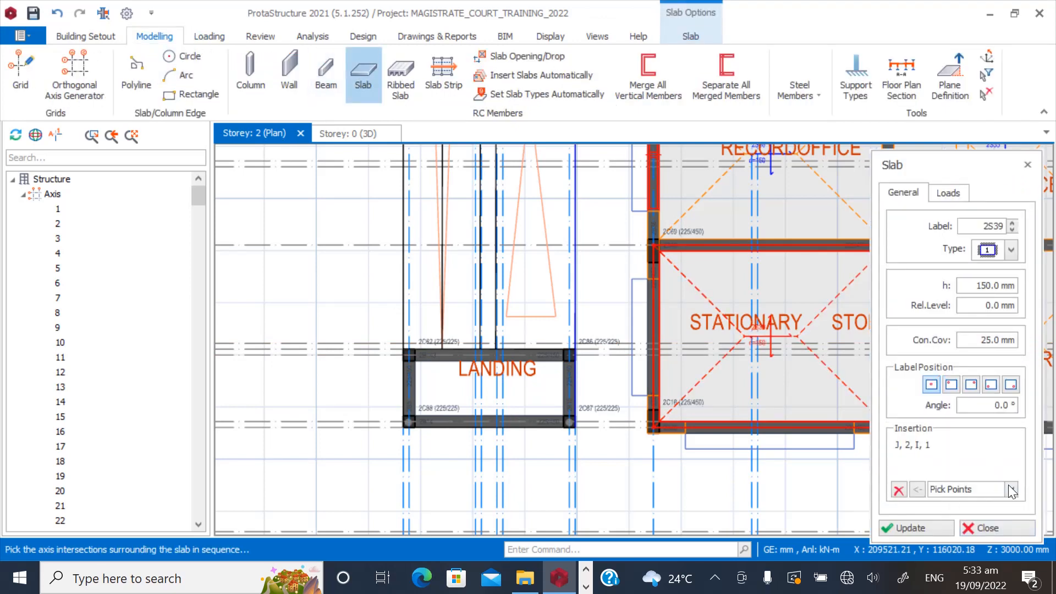
pyautogui.click(1011, 489)
pyautogui.click(952, 516)
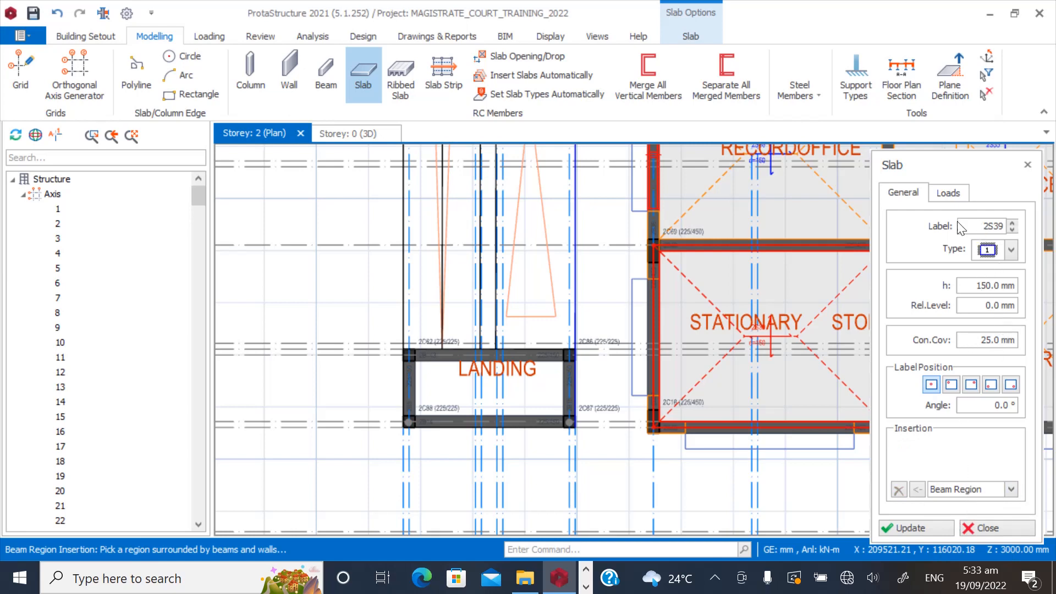
# Insert a 150 mm slab with 2.0 kN/m2 dead load and 3.0 kN/m2 imposed load inside the landing's beams.
pyautogui.click(947, 193)
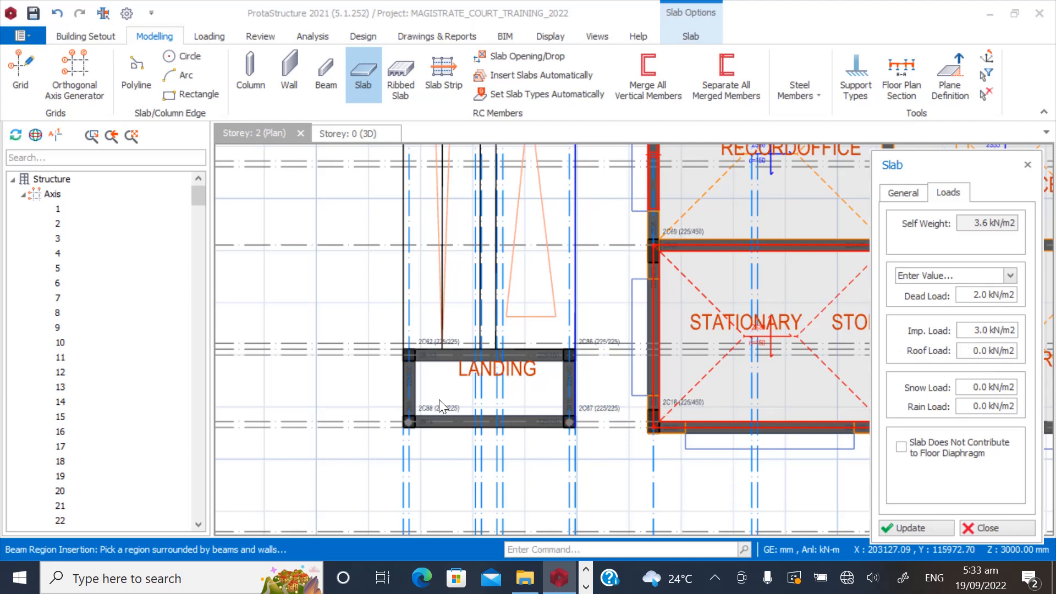
pyautogui.scroll(1, 440, 402)
pyautogui.scroll(1, 455, 374)
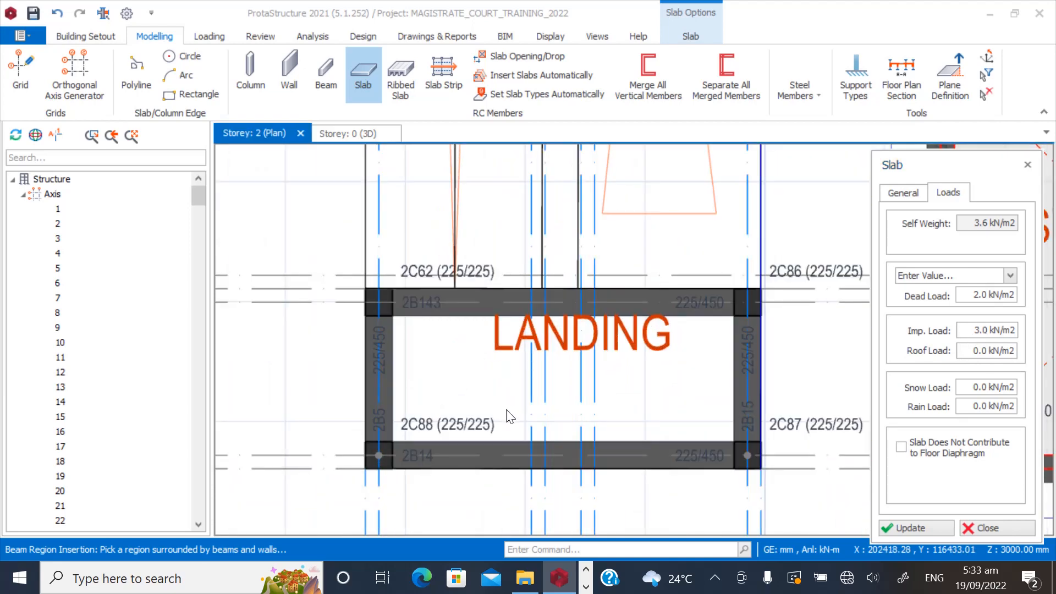
pyautogui.click(532, 419)
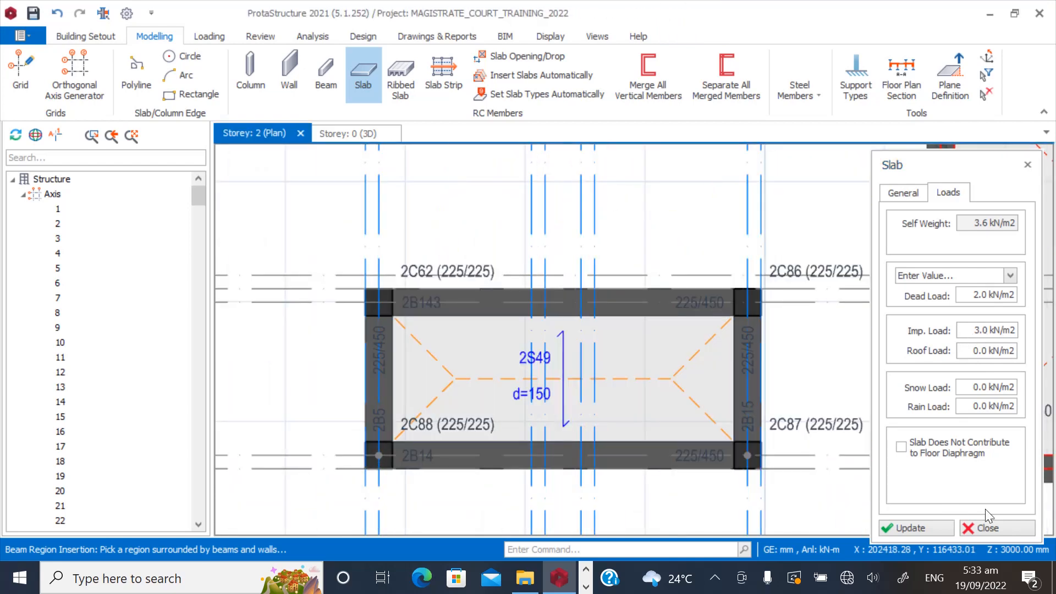
pyautogui.click(986, 529)
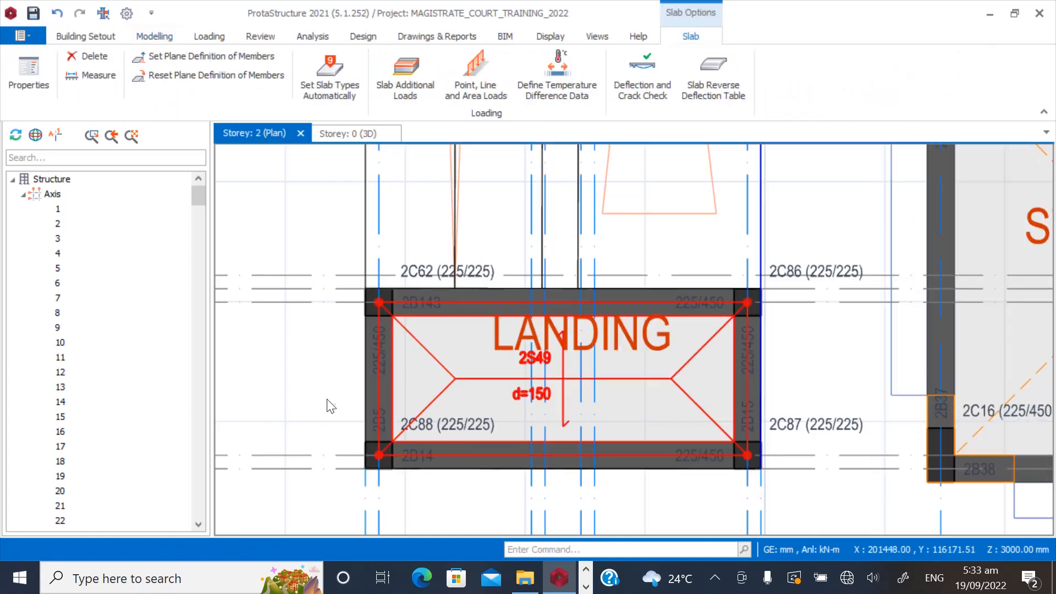
pyautogui.press('Escape')
# Switch to the 3D view of the structure and examine the ramp flights and landings beside the building.
pyautogui.scroll(-7, 507, 423)
pyautogui.scroll(2, 516, 421)
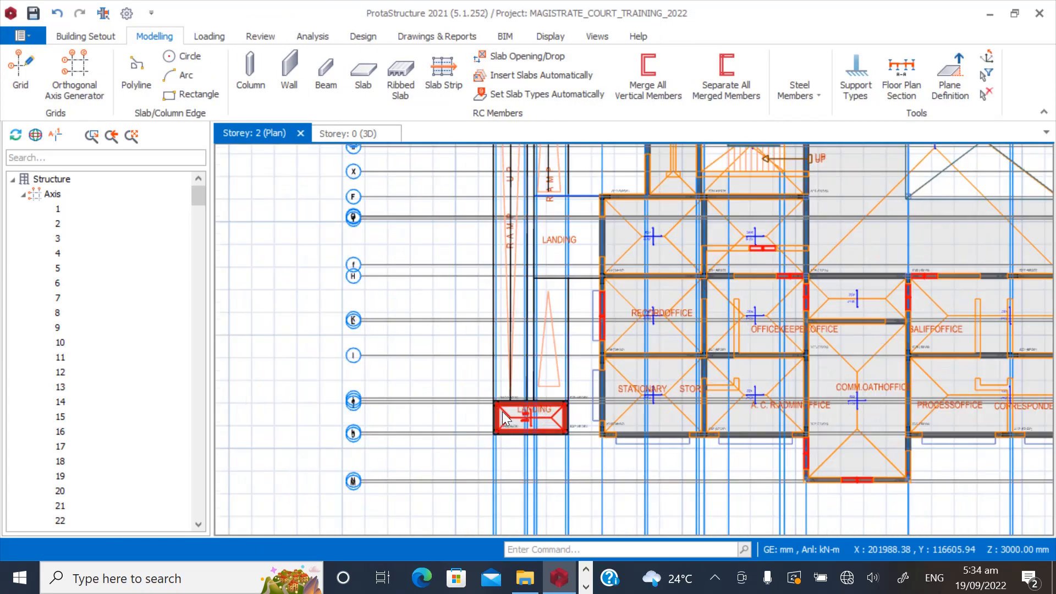
pyautogui.click(24, 194)
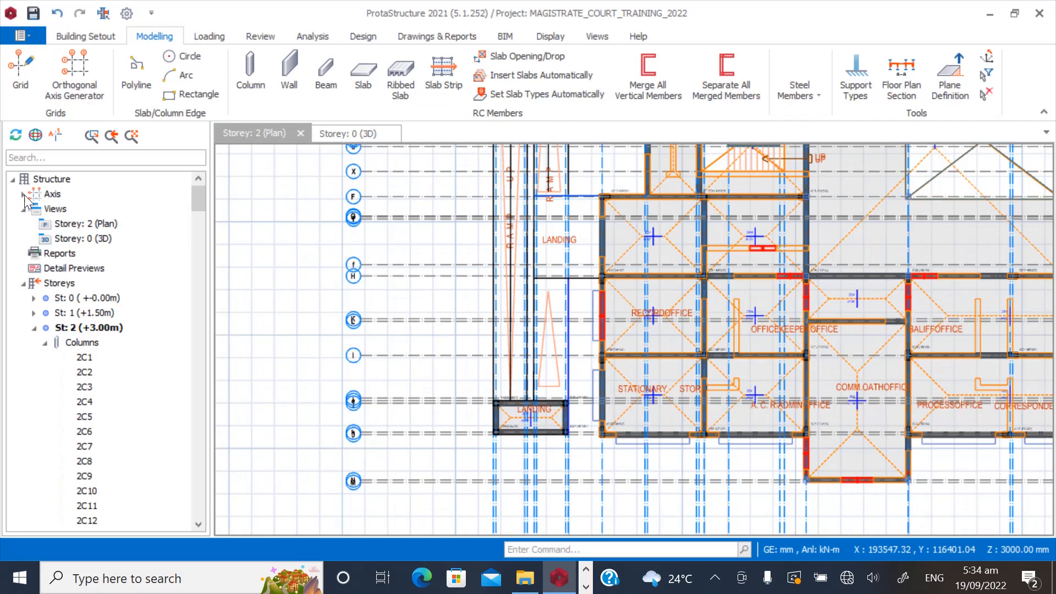
pyautogui.click(100, 239)
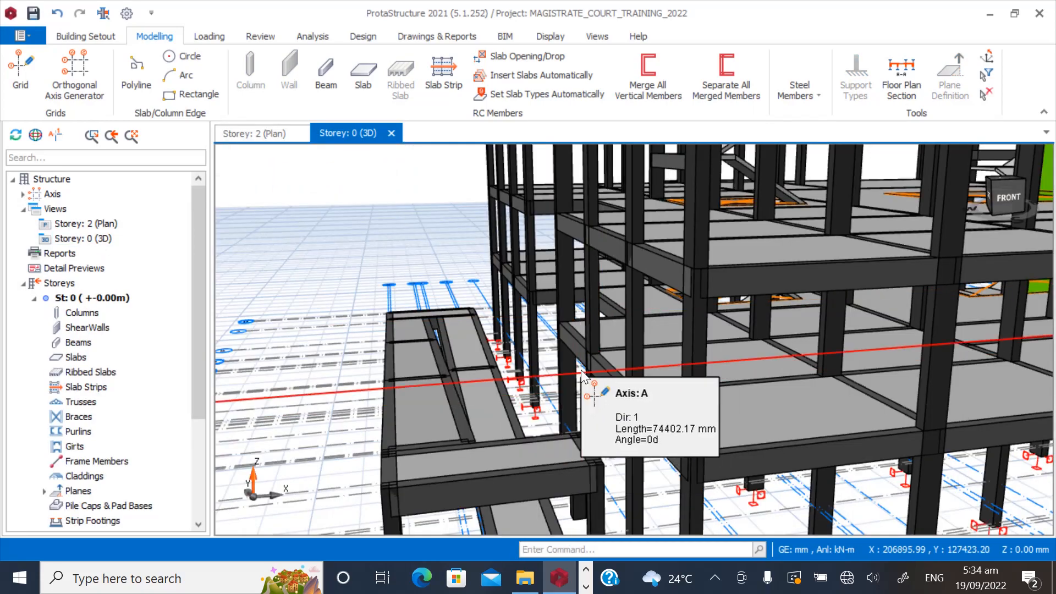
pyautogui.scroll(-2, 588, 372)
pyautogui.moveTo(424, 456); pyautogui.dragTo(503, 441, button='middle')
pyautogui.scroll(3, 658, 411)
pyautogui.moveTo(658, 413); pyautogui.dragTo(632, 458, button='middle')
pyautogui.scroll(-2, 659, 428)
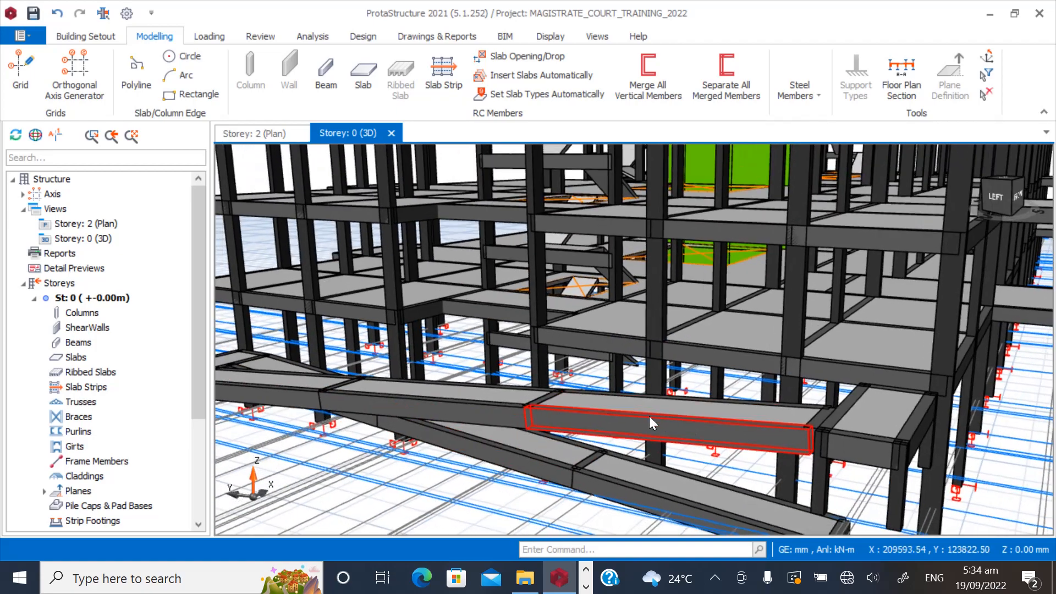
# Examine close up in 3D how the upper ramp flight's beams and slab meet the landing beam and columns.
pyautogui.moveTo(565, 427); pyautogui.dragTo(701, 468, button='middle')
pyautogui.scroll(3, 688, 467)
pyautogui.scroll(1, 748, 424)
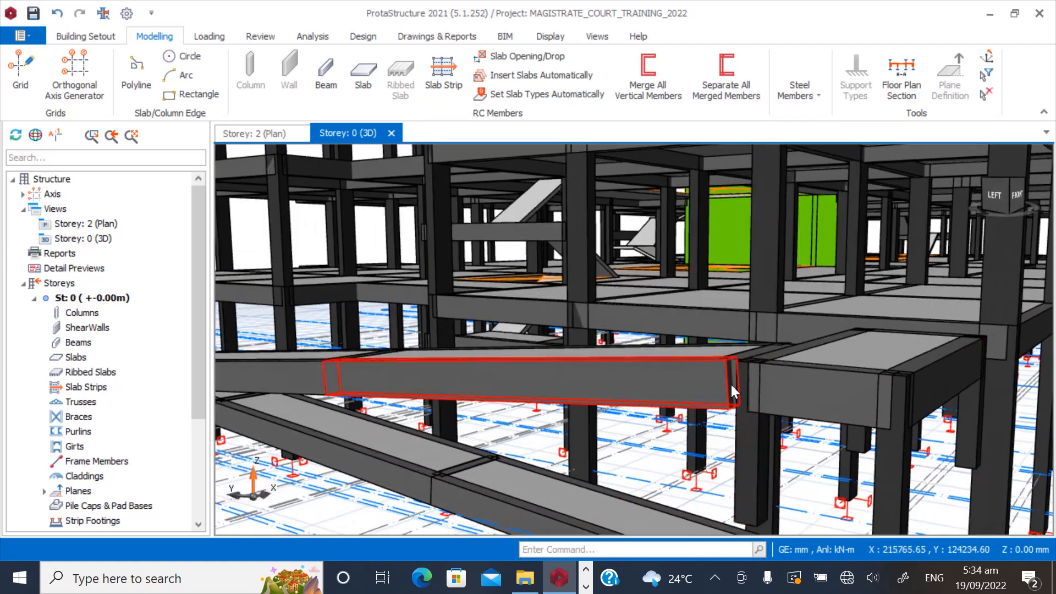
pyautogui.moveTo(731, 385); pyautogui.dragTo(701, 401, button='middle')
pyautogui.scroll(3, 683, 438)
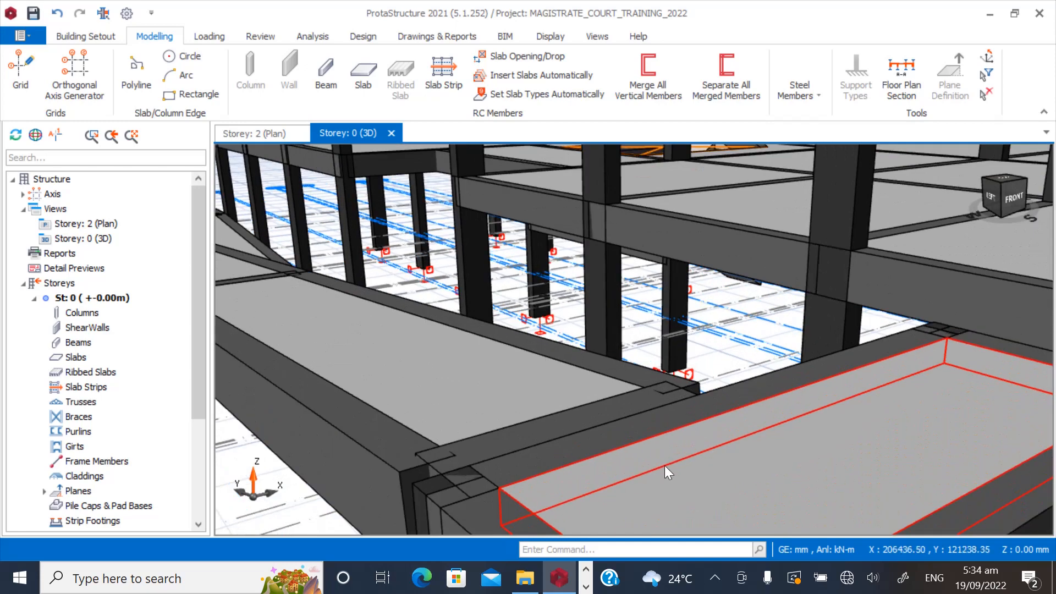
pyautogui.moveTo(664, 465)
pyautogui.mouseDown(button='middle')
pyautogui.moveTo(686, 458)
pyautogui.moveTo(677, 454)
pyautogui.mouseUp(button='middle')
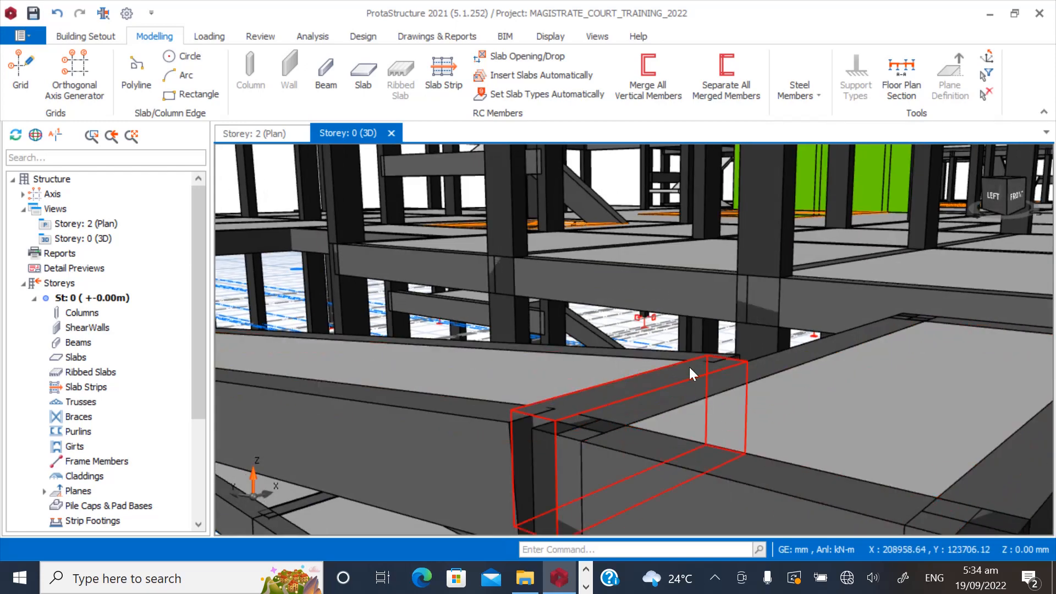
pyautogui.scroll(-1, 688, 368)
pyautogui.scroll(-1, 575, 415)
pyautogui.scroll(2, 576, 414)
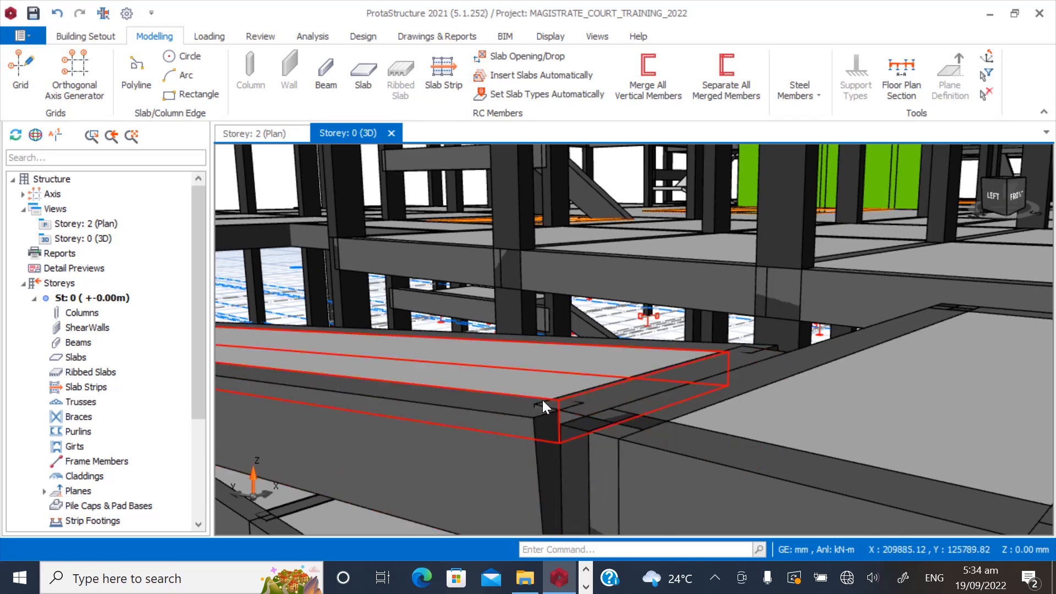
# In the Storey 1 plan, delete end beam 1B6 where the outer upper ramp flight meets the landing.
pyautogui.click(470, 421)
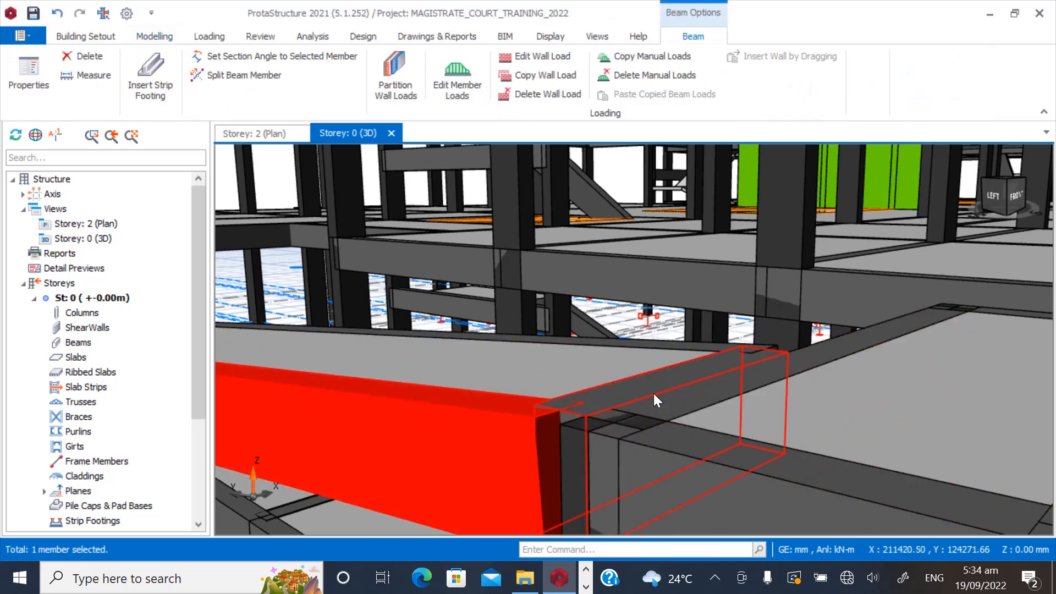
pyautogui.scroll(-5, 654, 393)
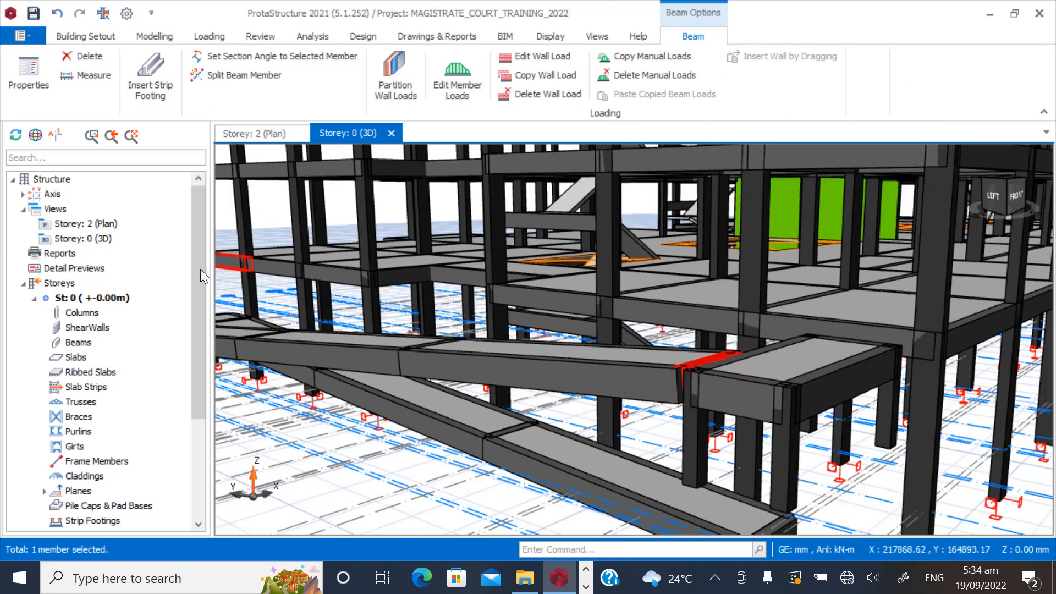
pyautogui.doubleClick(100, 225)
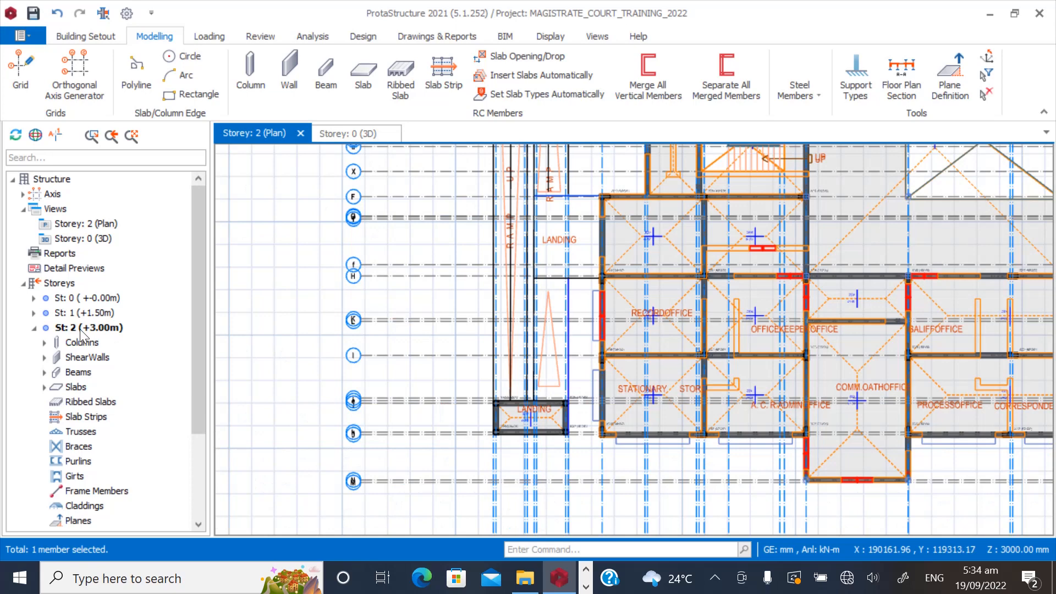
pyautogui.click(86, 314)
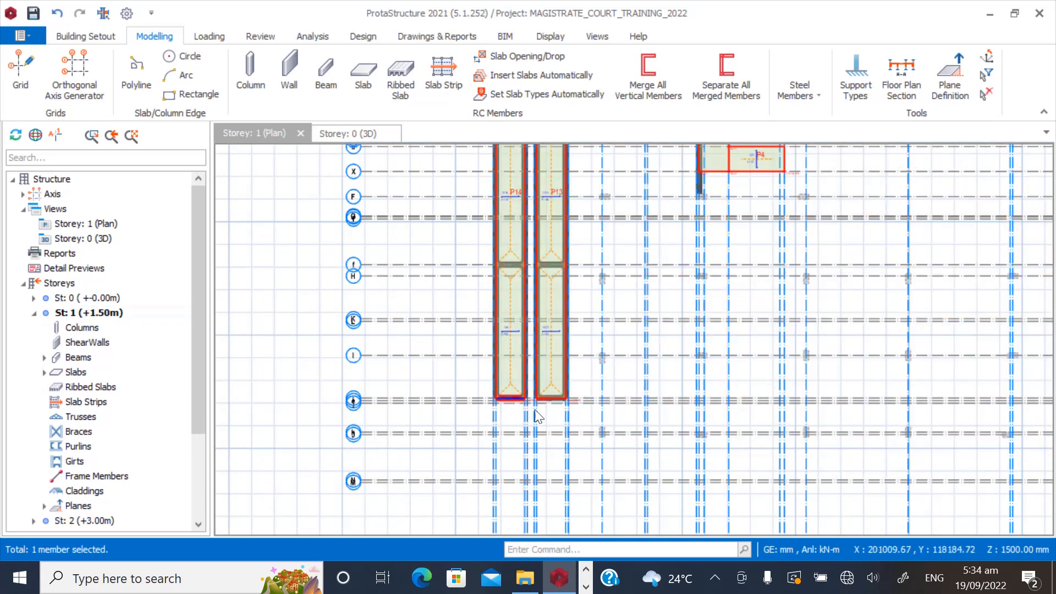
pyautogui.scroll(5, 532, 413)
pyautogui.scroll(3, 485, 359)
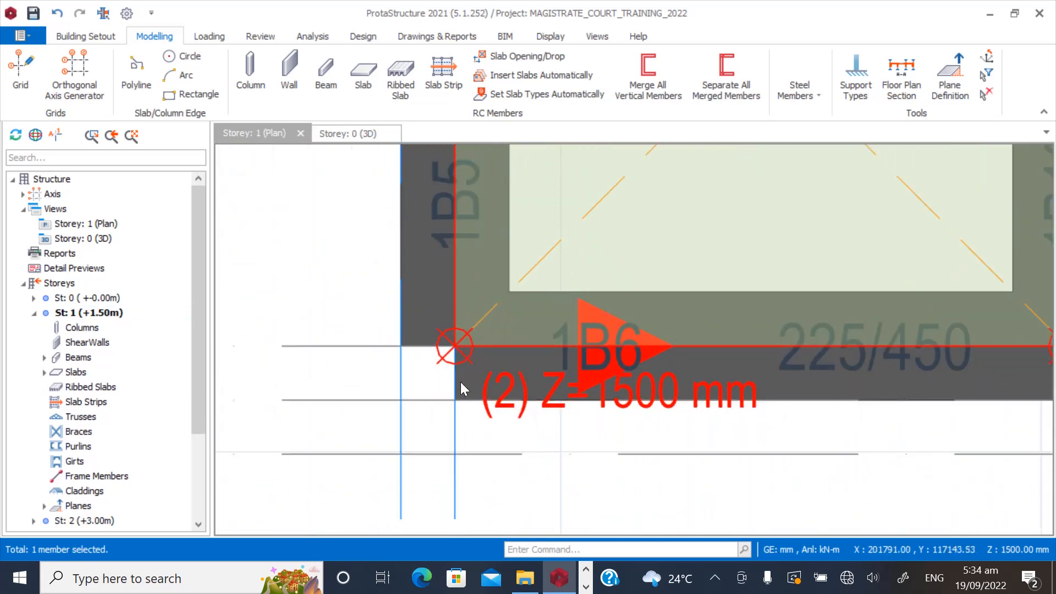
pyautogui.scroll(-5, 465, 396)
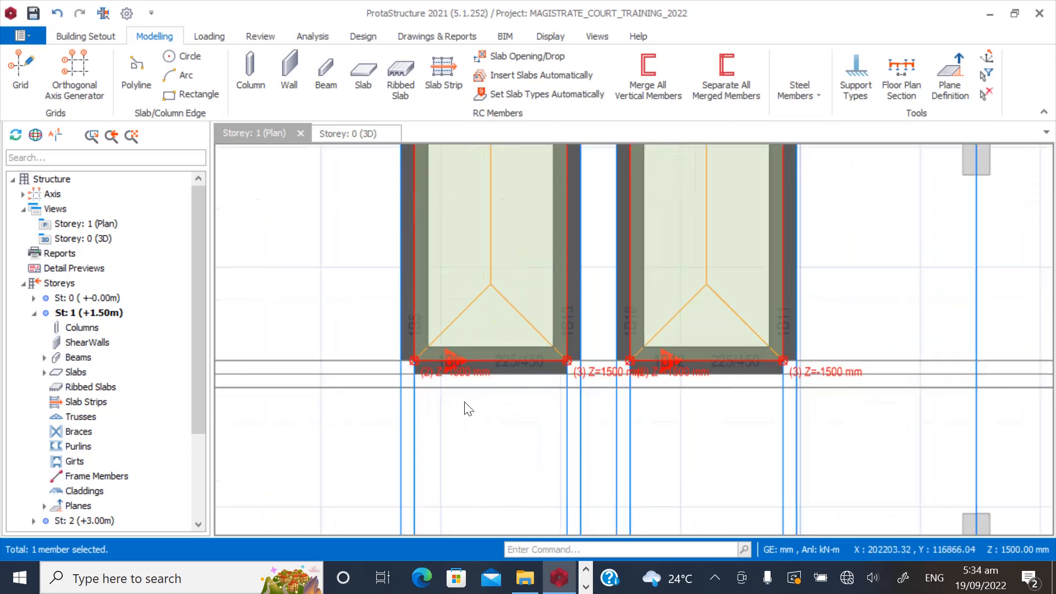
pyautogui.scroll(2, 468, 410)
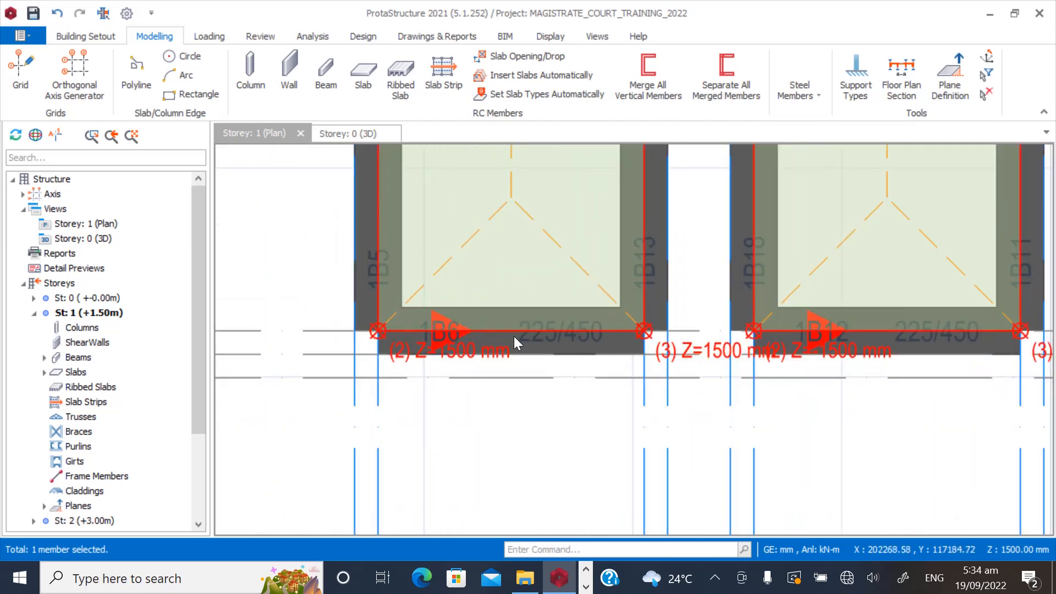
pyautogui.click(537, 342)
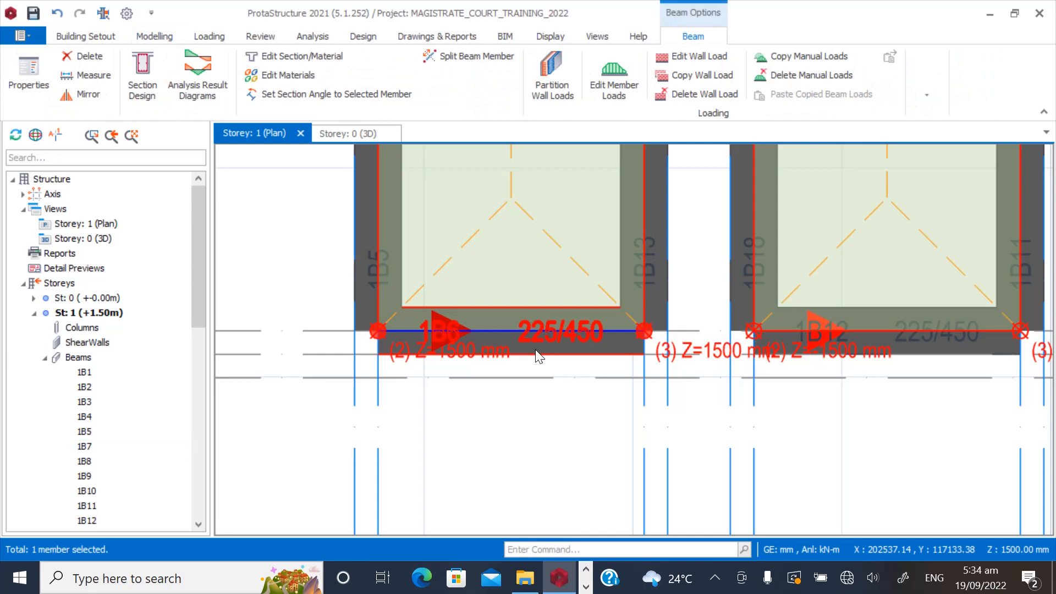
pyautogui.press('Delete')
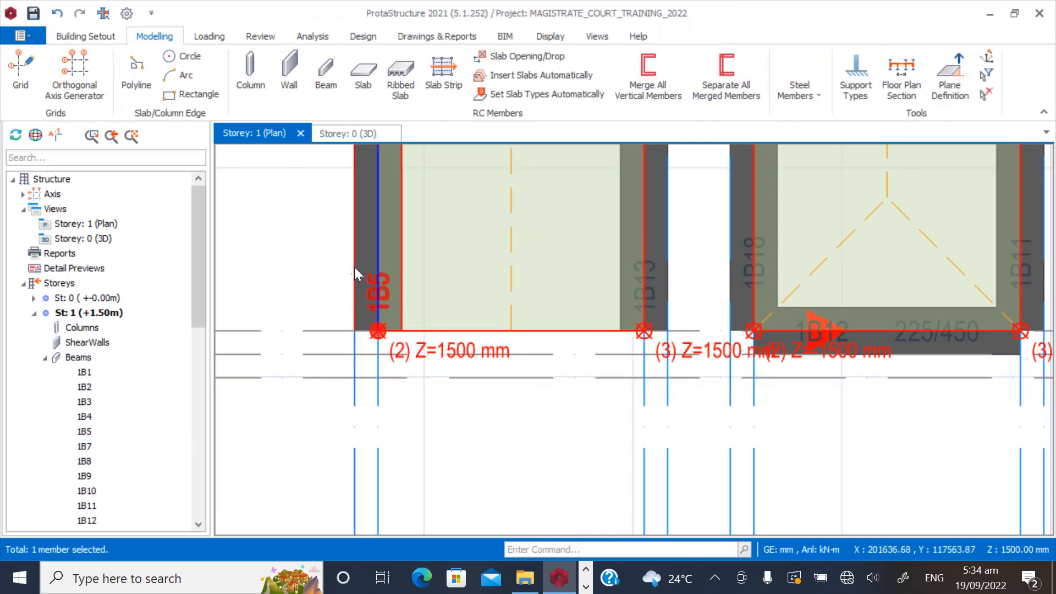
# Delete the two side beams 1B5 and 1B13 along the ramp flight's last slab panel beside the landing.
pyautogui.click(364, 285)
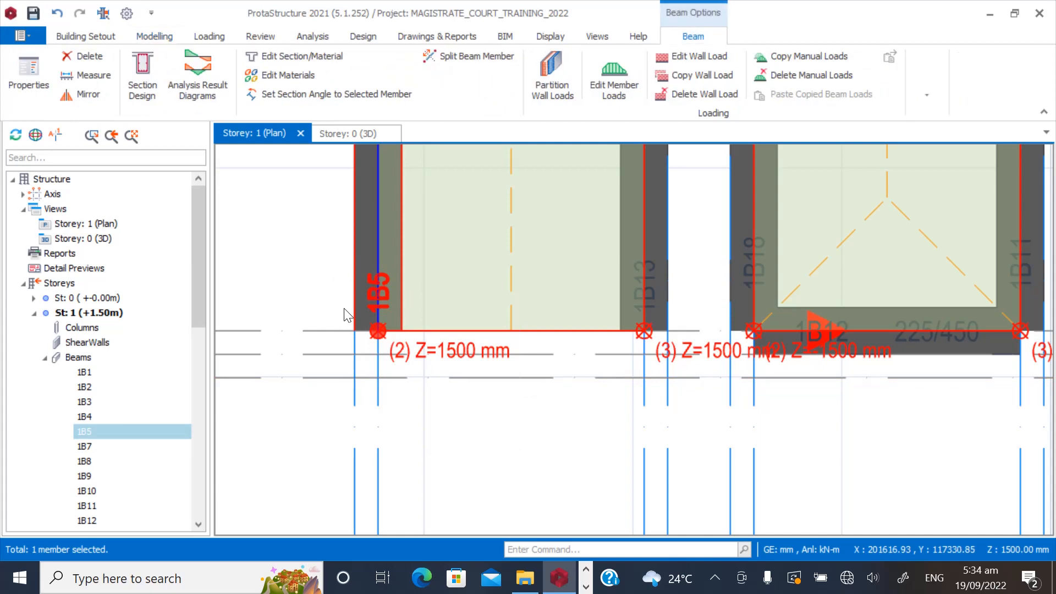
pyautogui.press('Delete')
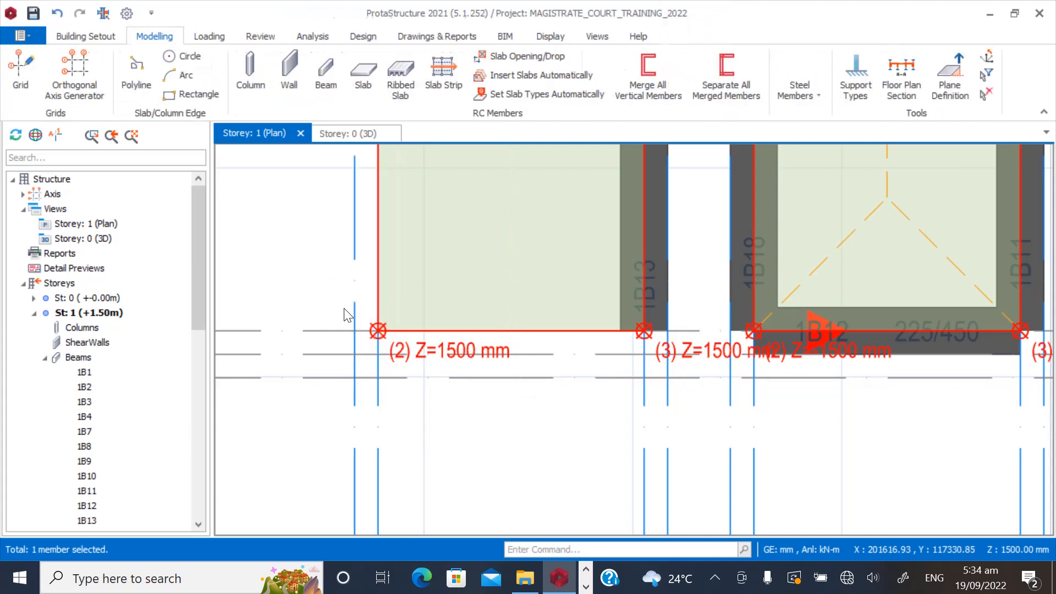
pyautogui.scroll(-3, 380, 378)
pyautogui.scroll(2, 574, 294)
pyautogui.scroll(1, 575, 294)
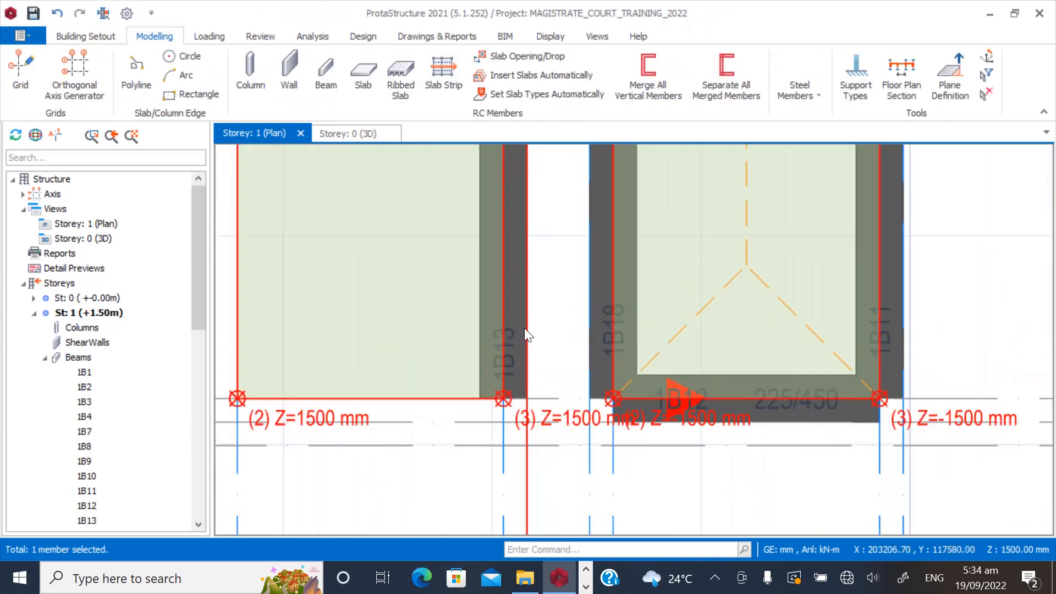
pyautogui.click(521, 332)
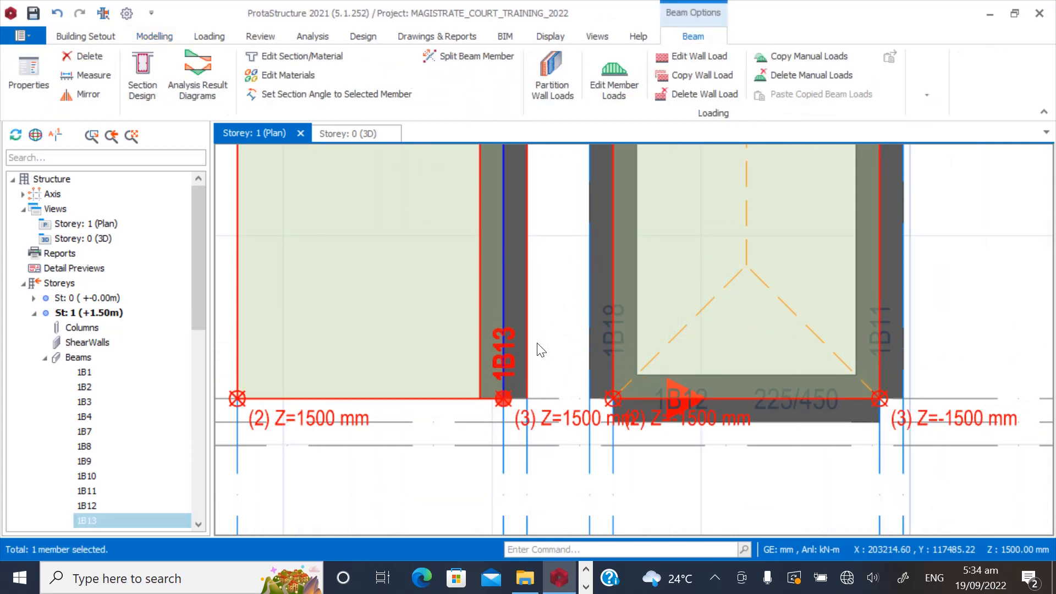
pyautogui.press('Delete')
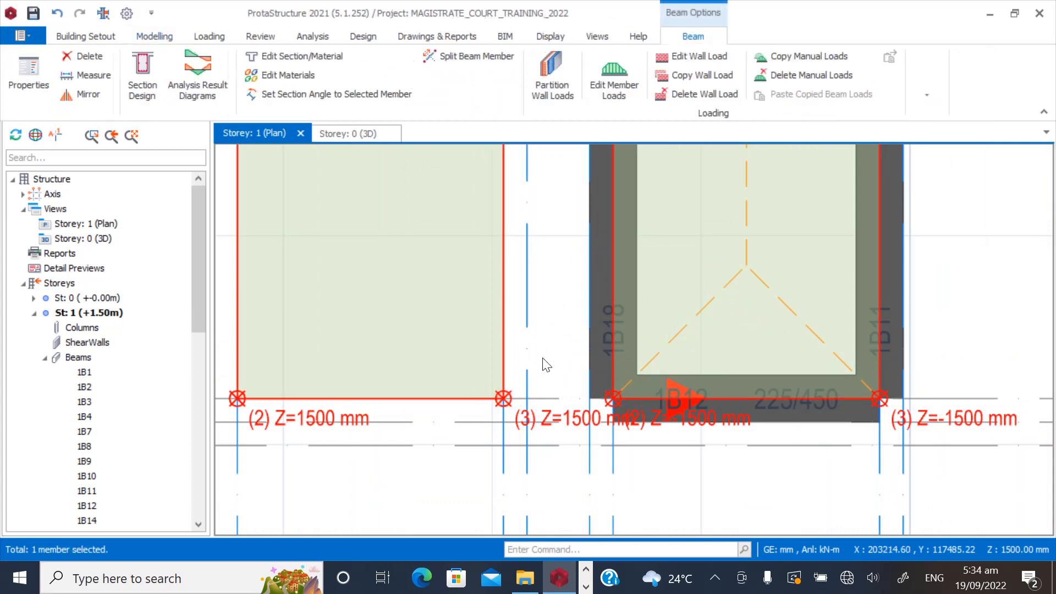
# Using beam 1B4's 225 x 450 mm properties, insert the outer side beam from the 1B4/1B19 junction to the axis intersection just beyond the slab edge.
pyautogui.scroll(-2, 500, 446)
pyautogui.scroll(2, 493, 451)
pyautogui.scroll(2, 429, 449)
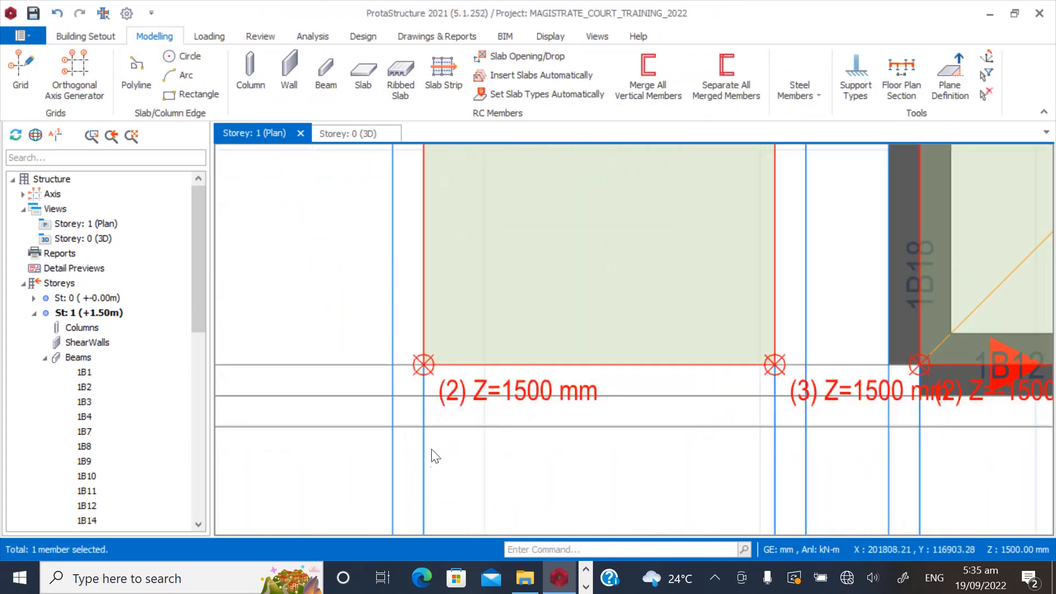
pyautogui.scroll(-2, 415, 456)
pyautogui.scroll(-3, 418, 465)
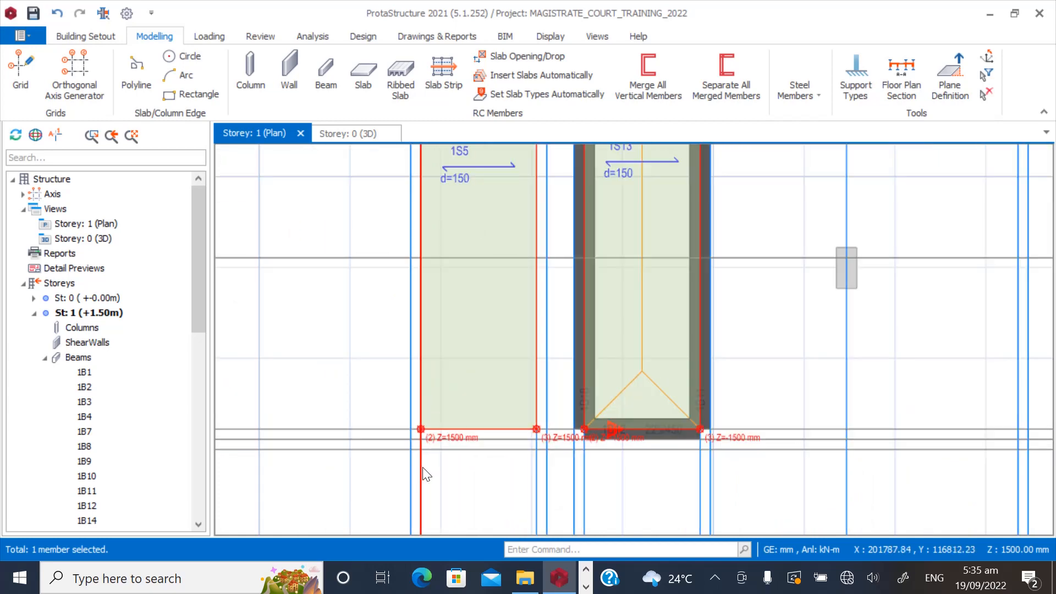
pyautogui.scroll(5, 408, 371)
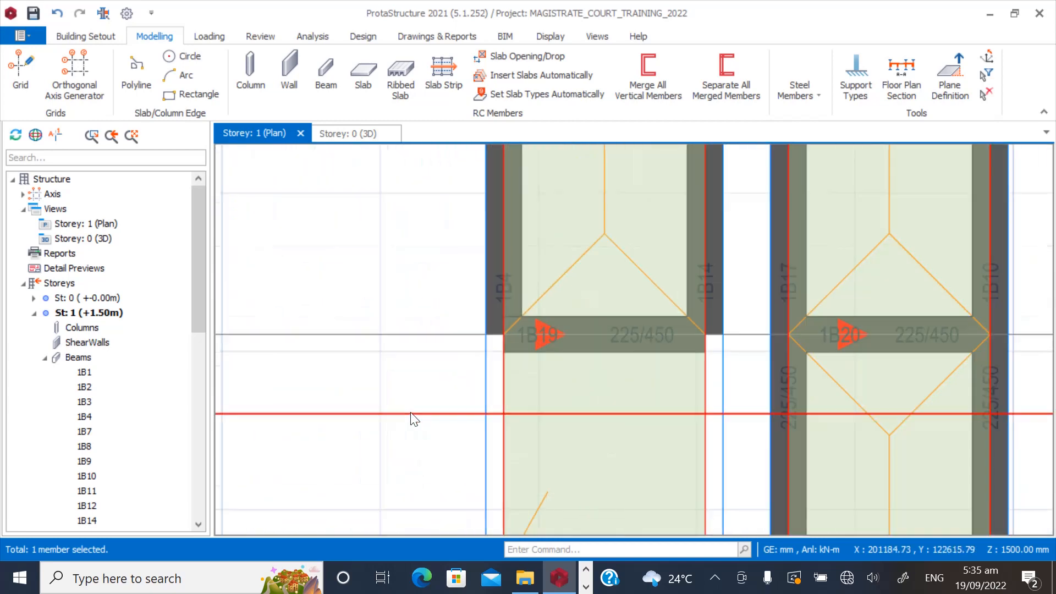
pyautogui.click(500, 299)
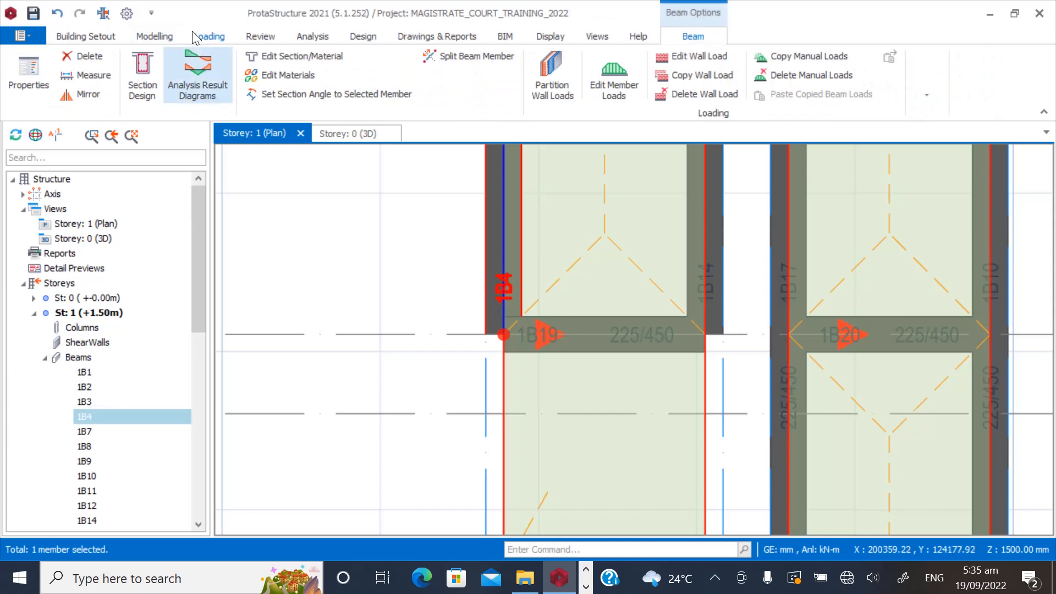
pyautogui.click(154, 35)
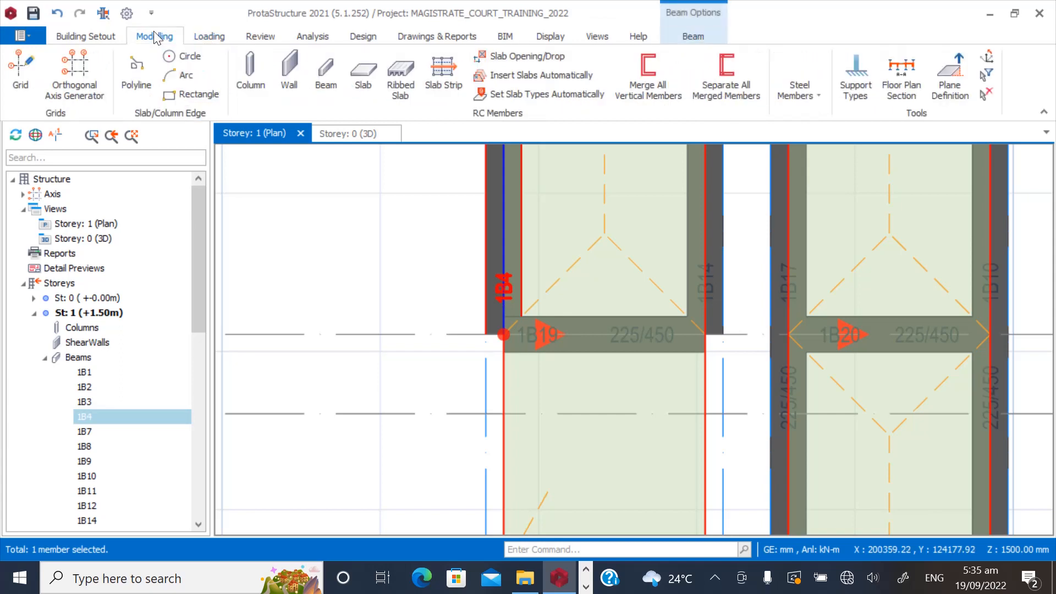
pyautogui.click(326, 77)
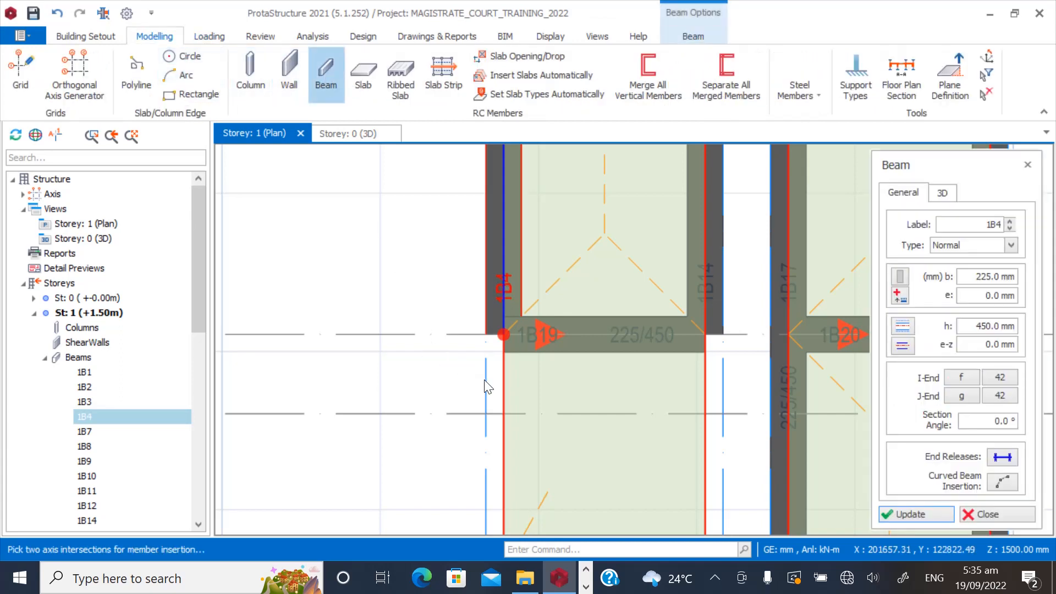
pyautogui.scroll(2, 504, 377)
pyautogui.click(498, 303)
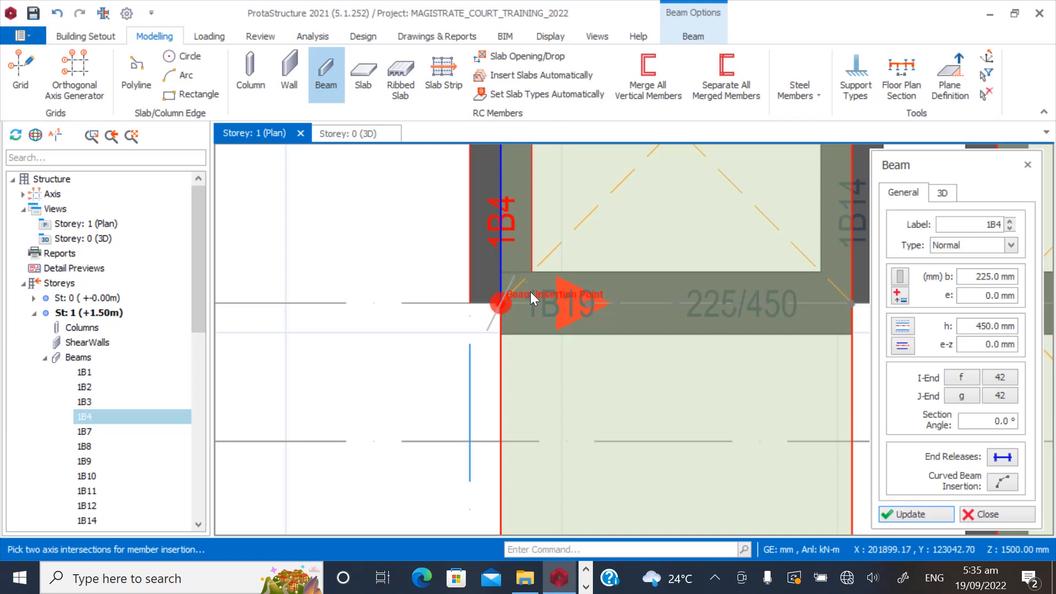
pyautogui.scroll(-4, 504, 252)
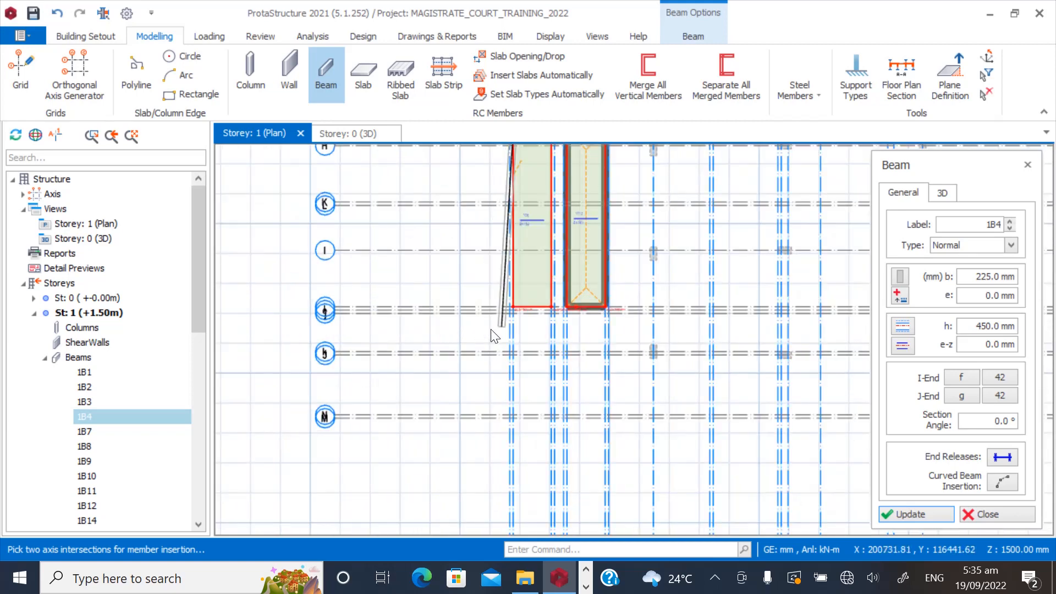
pyautogui.scroll(4, 495, 333)
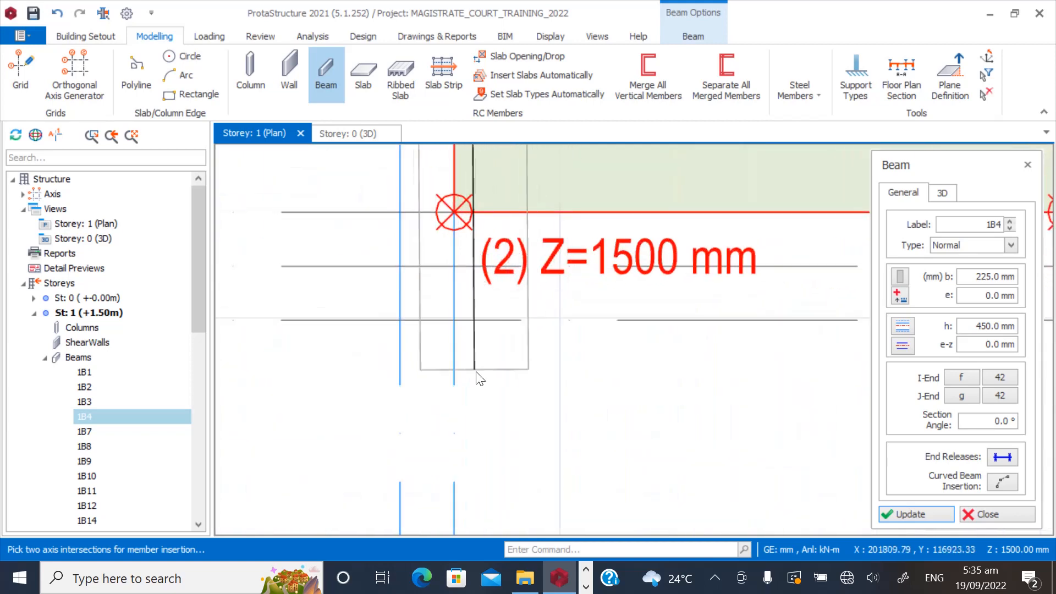
pyautogui.scroll(-3, 471, 308)
pyautogui.scroll(3, 464, 306)
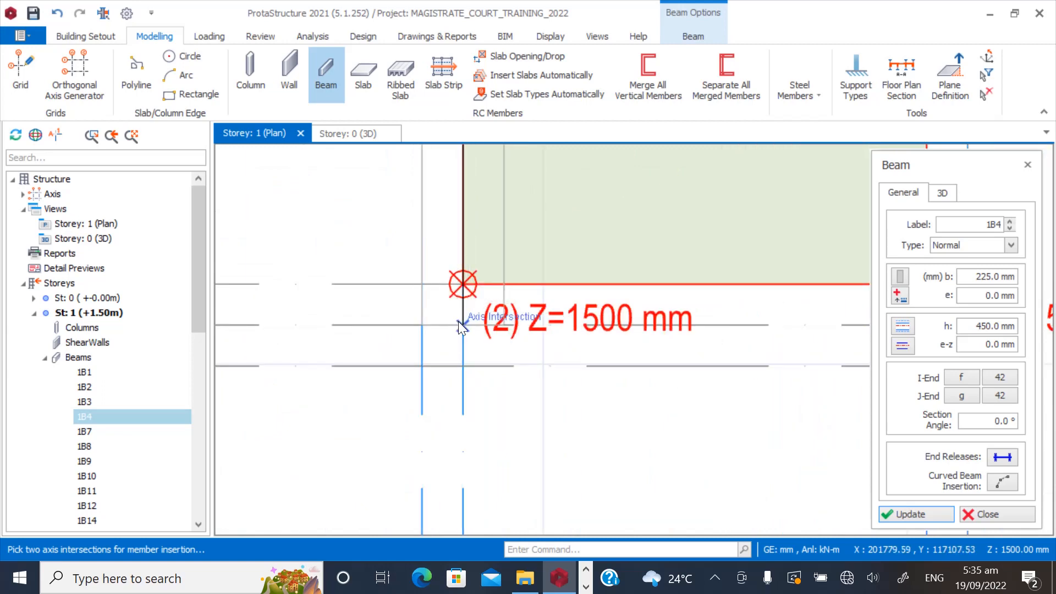
pyautogui.click(461, 325)
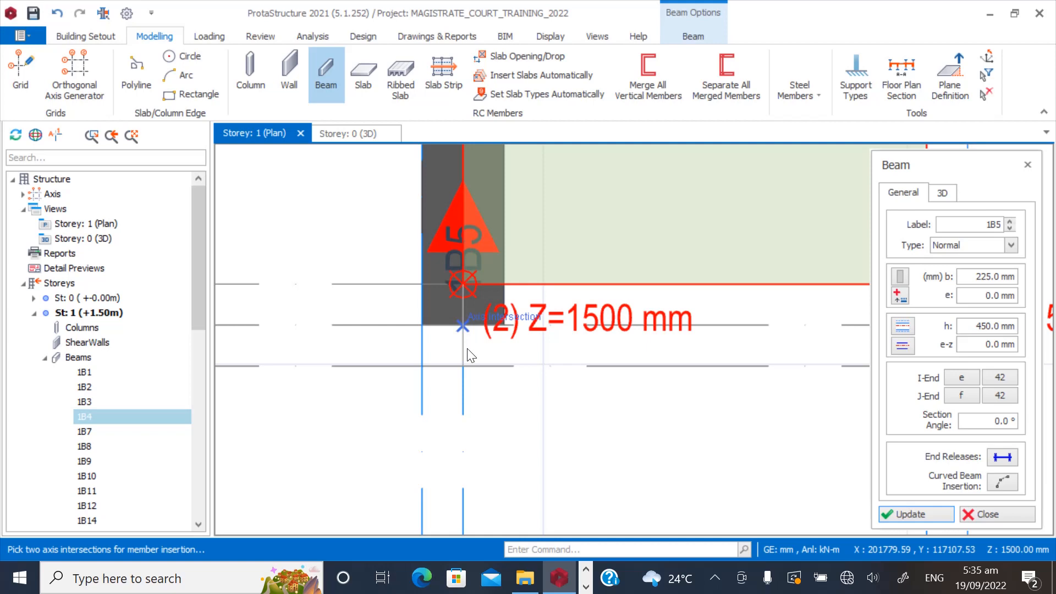
pyautogui.press('Escape')
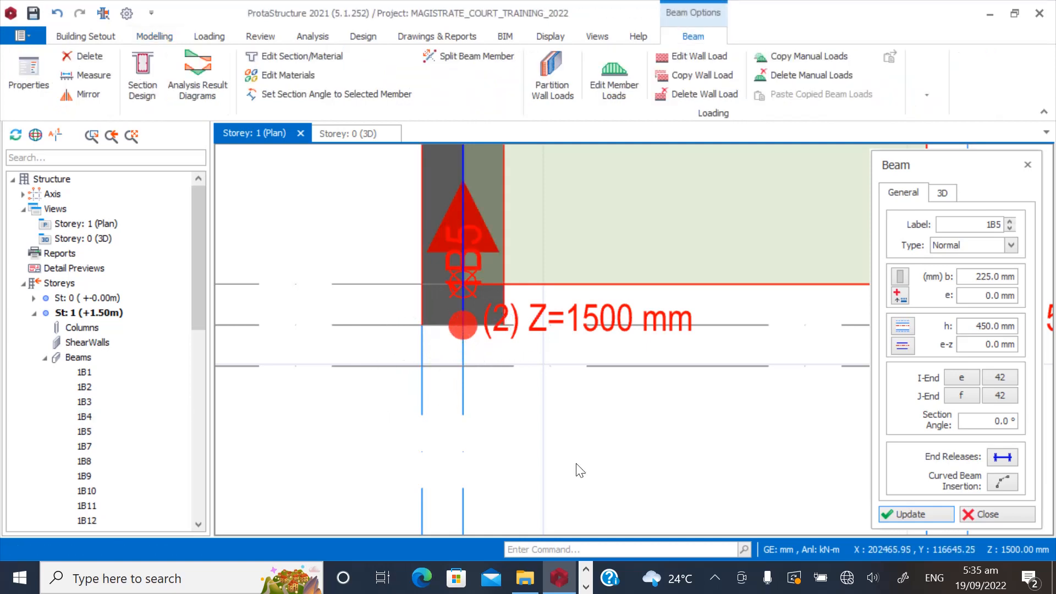
# Switch to the 3D view and examine how the new side beam meets the ramp slab, landing beam and column.
pyautogui.doubleClick(104, 238)
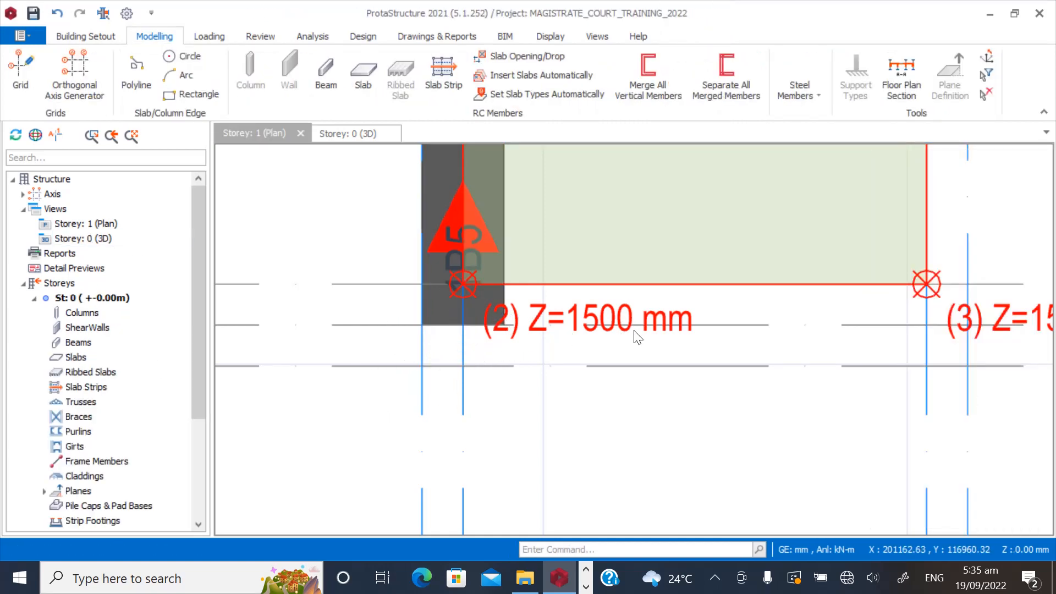
pyautogui.scroll(3, 684, 401)
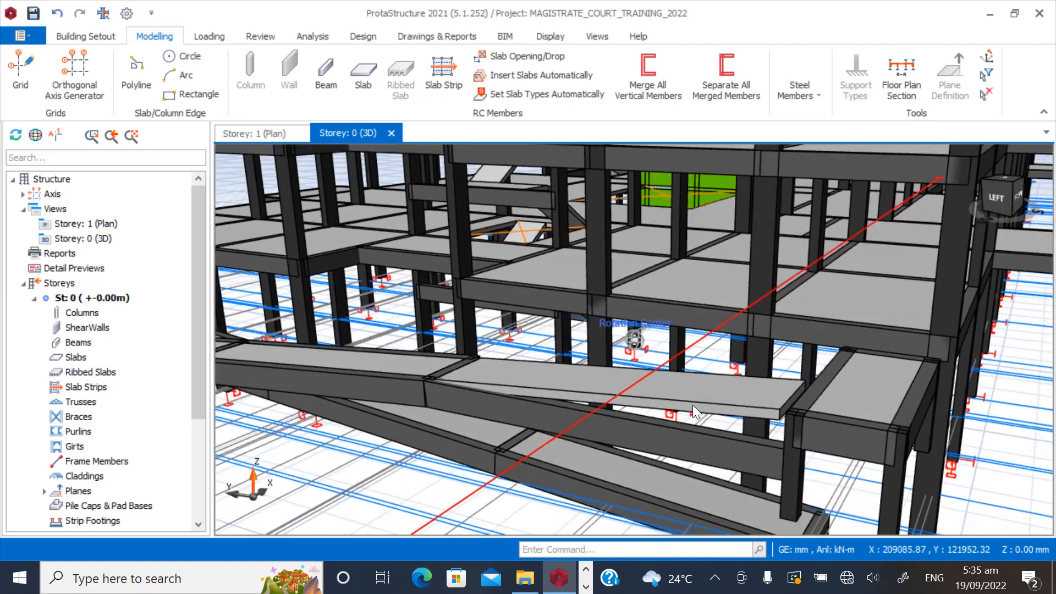
pyautogui.moveTo(693, 406); pyautogui.dragTo(751, 430, button='middle')
pyautogui.scroll(2, 740, 385)
pyautogui.scroll(2, 710, 402)
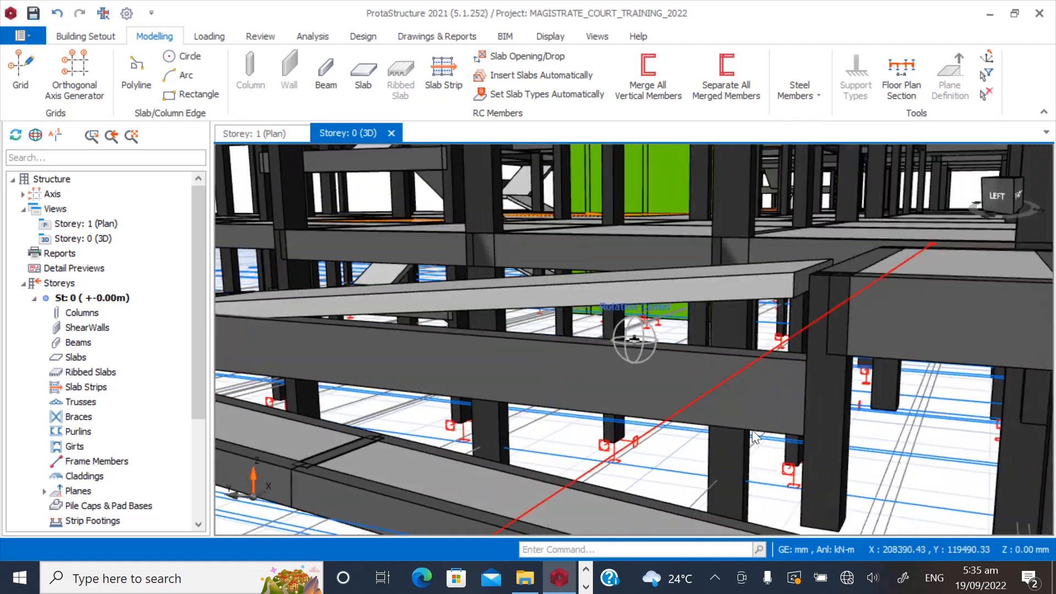
pyautogui.scroll(2, 815, 391)
pyautogui.scroll(2, 824, 384)
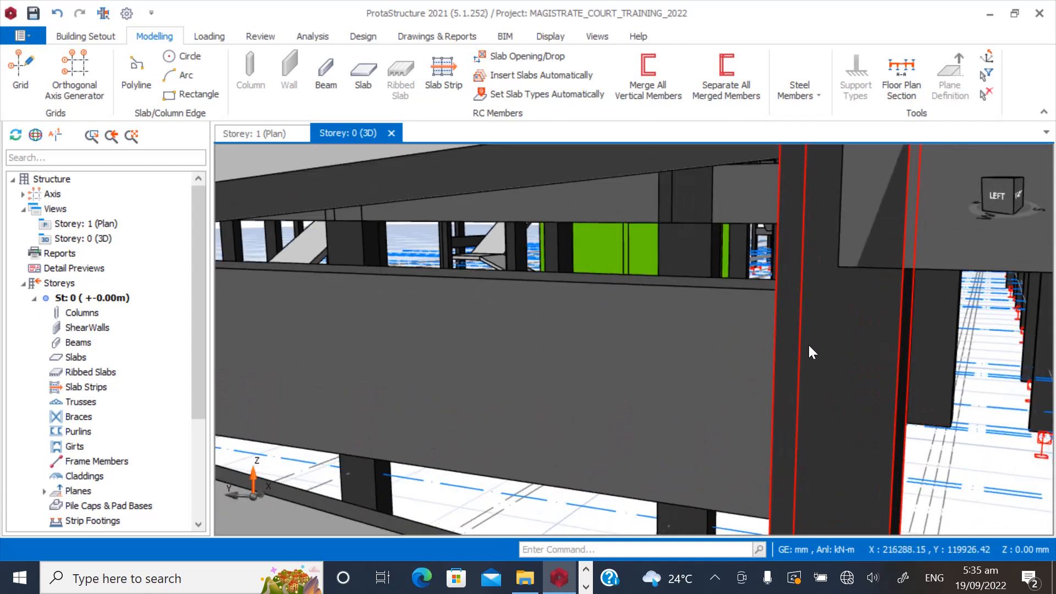
pyautogui.moveTo(809, 345); pyautogui.dragTo(780, 380, button='middle')
pyautogui.scroll(-2, 739, 309)
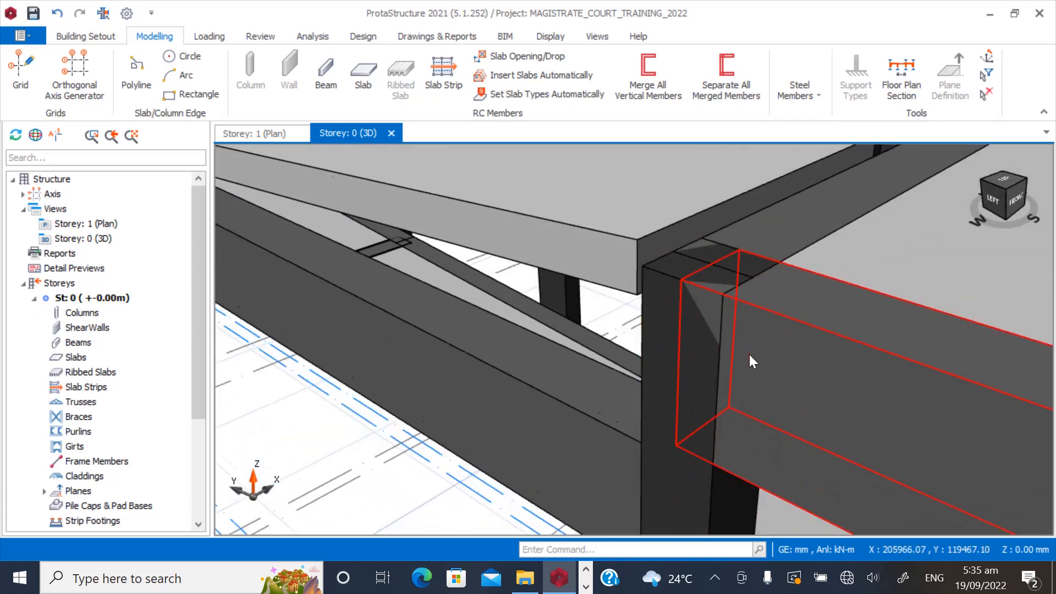
pyautogui.scroll(-2, 755, 365)
pyautogui.scroll(-3, 519, 358)
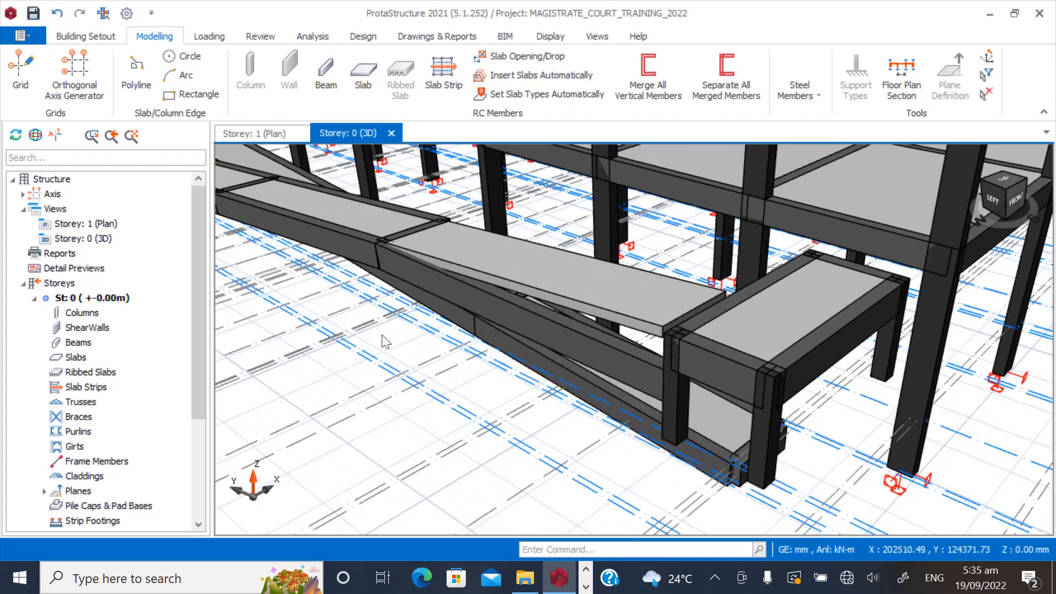
# In the Storey 1 plan, delete outer side beam 1B5 along the ramp flight's last slab panel.
pyautogui.click(100, 224)
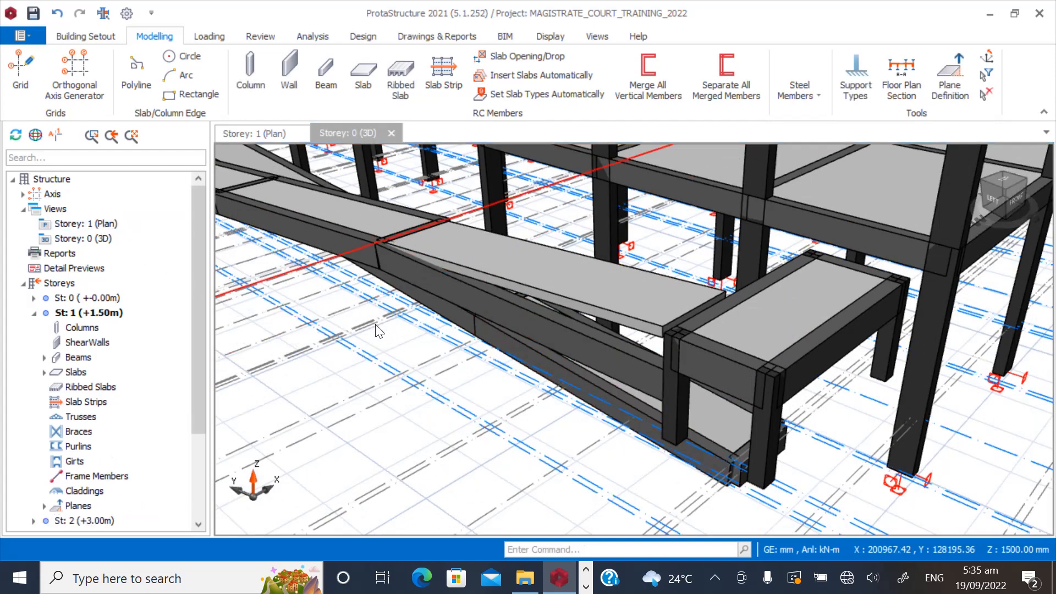
pyautogui.scroll(-3, 393, 385)
pyautogui.scroll(1, 408, 405)
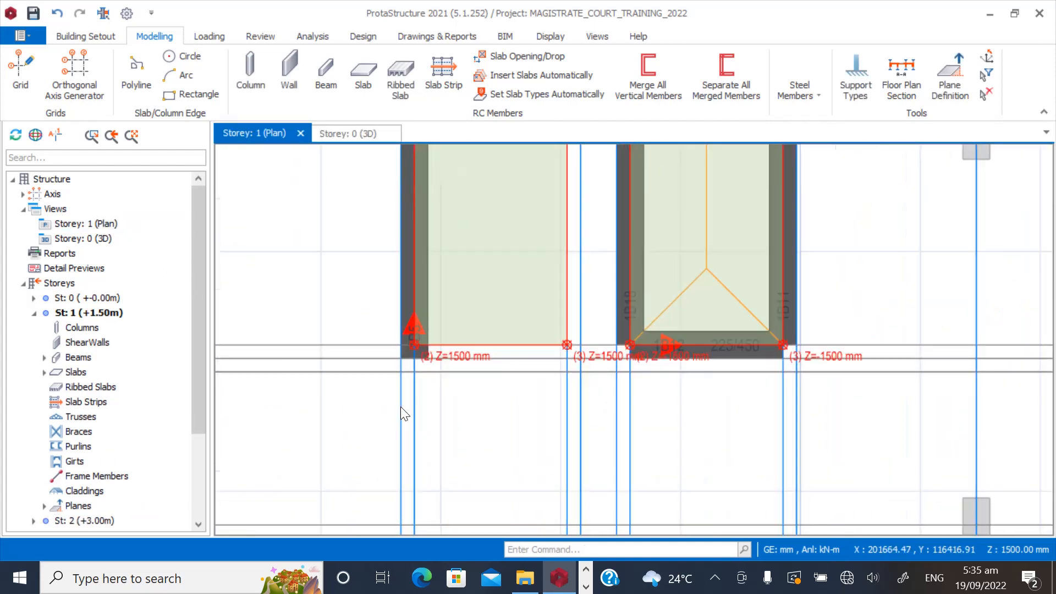
pyautogui.scroll(3, 427, 342)
pyautogui.scroll(2, 370, 288)
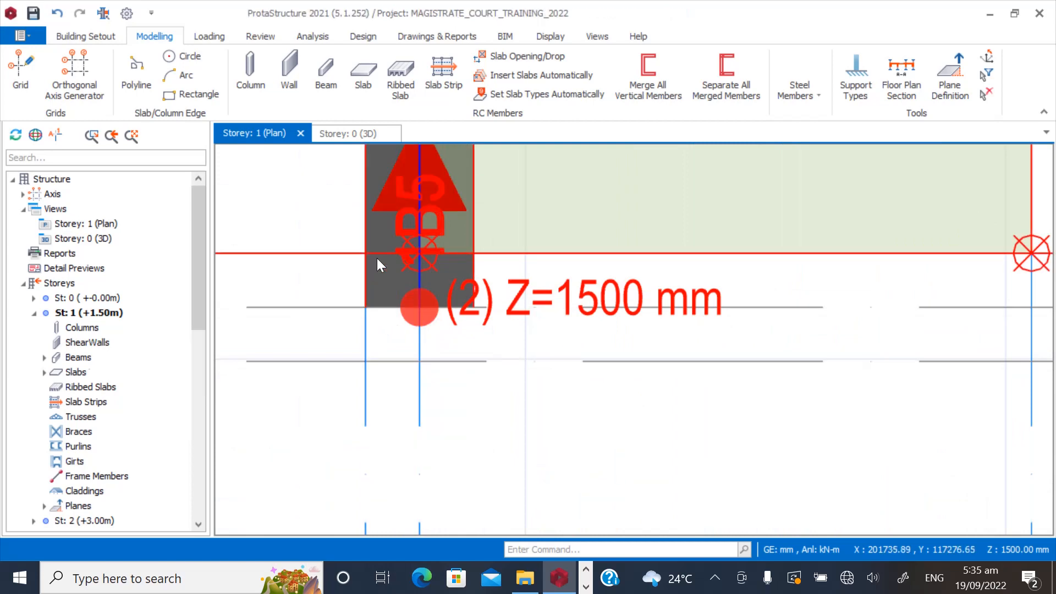
pyautogui.click(378, 260)
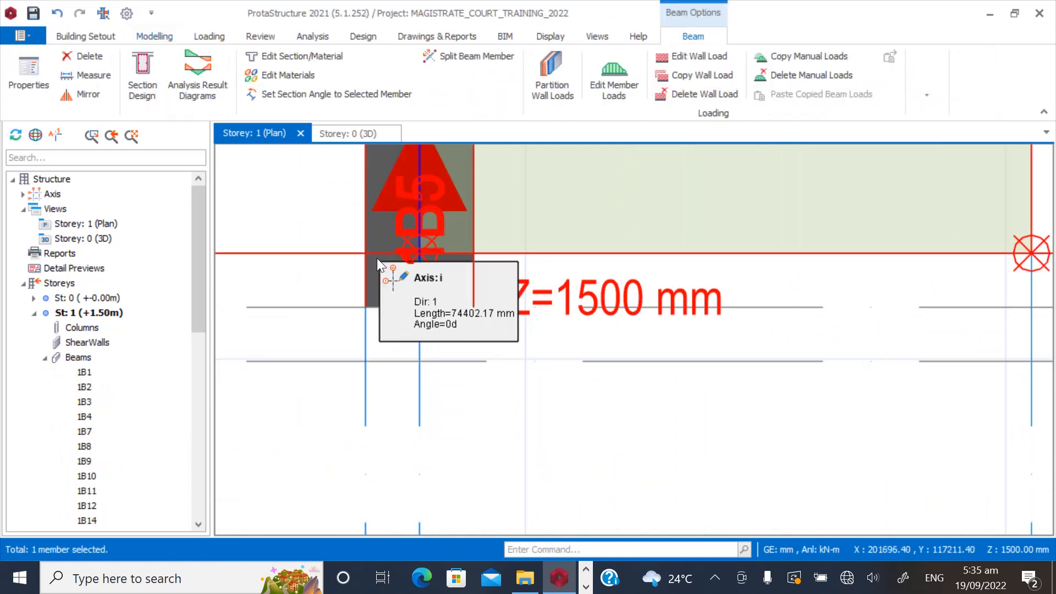
pyautogui.scroll(-6, 378, 259)
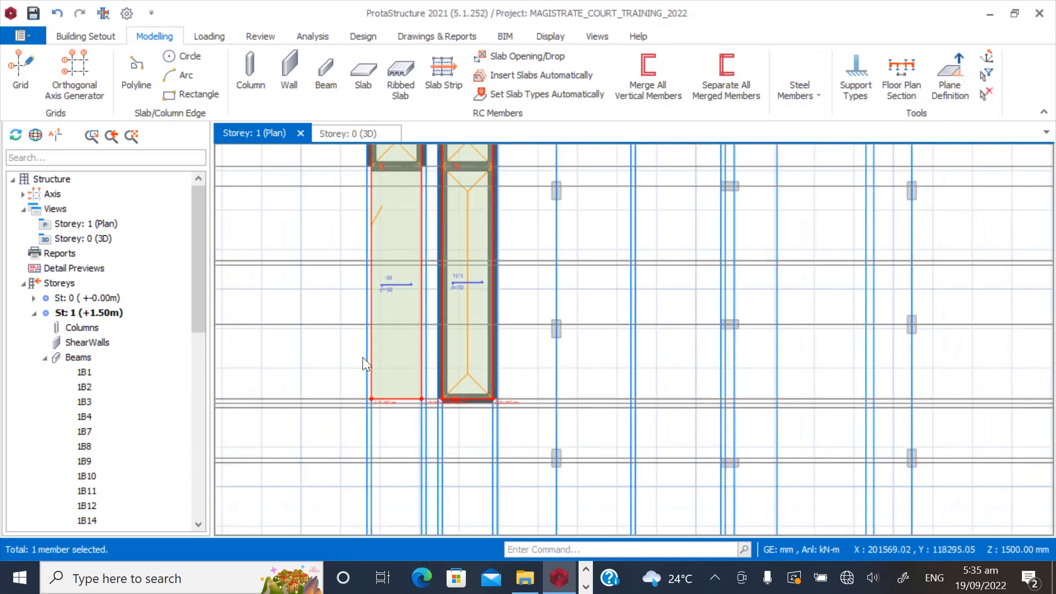
pyautogui.scroll(5, 361, 174)
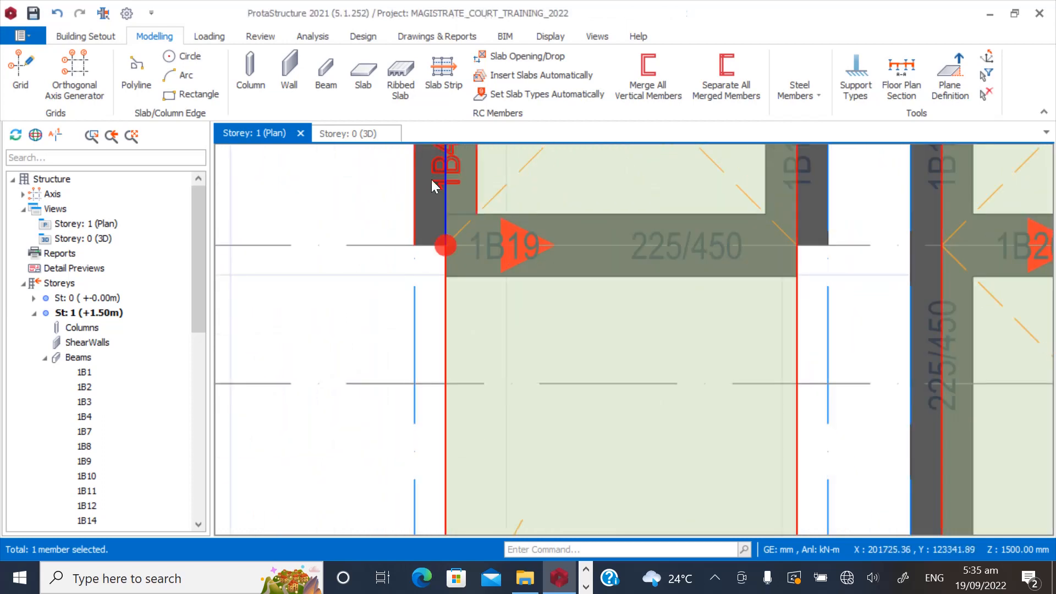
pyautogui.click(432, 179)
pyautogui.scroll(-2, 431, 336)
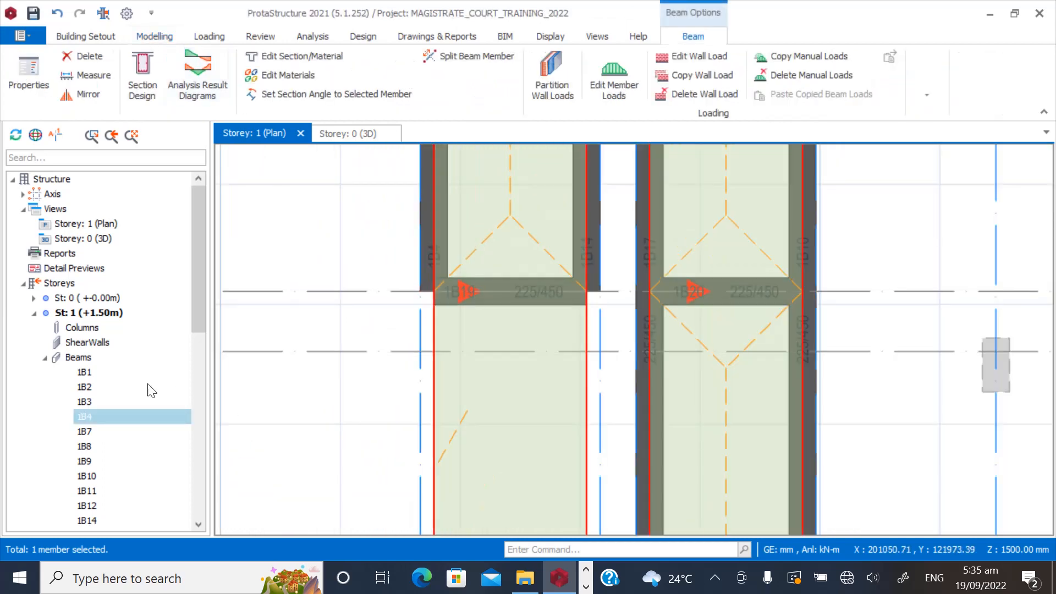
pyautogui.press('Escape')
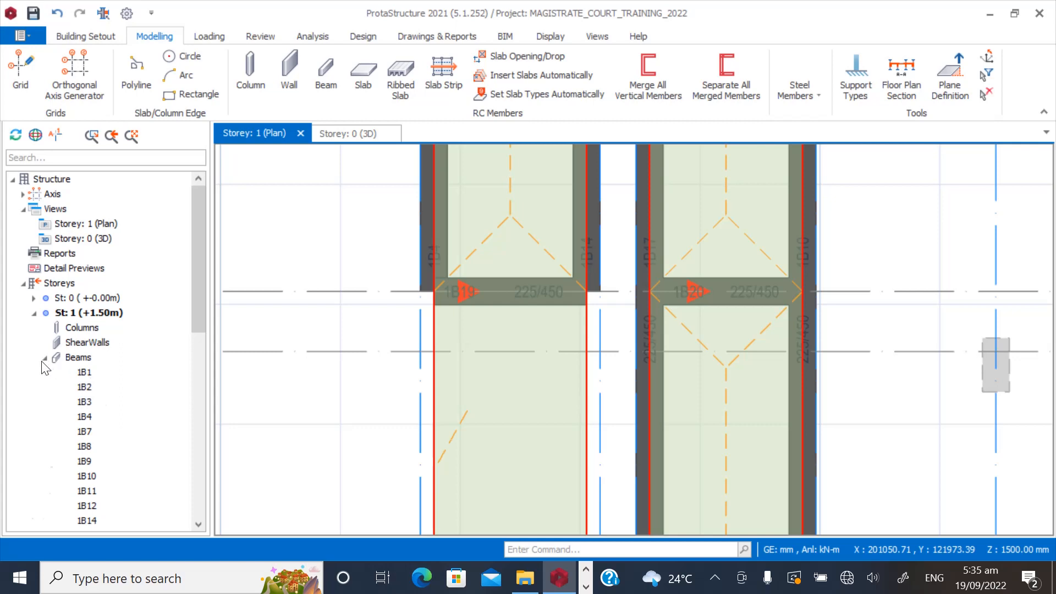
# Open the Storey 2 plan and examine which axis runs through landing beam 2B143 and column 2C62.
pyautogui.click(44, 358)
pyautogui.scroll(-3, 197, 374)
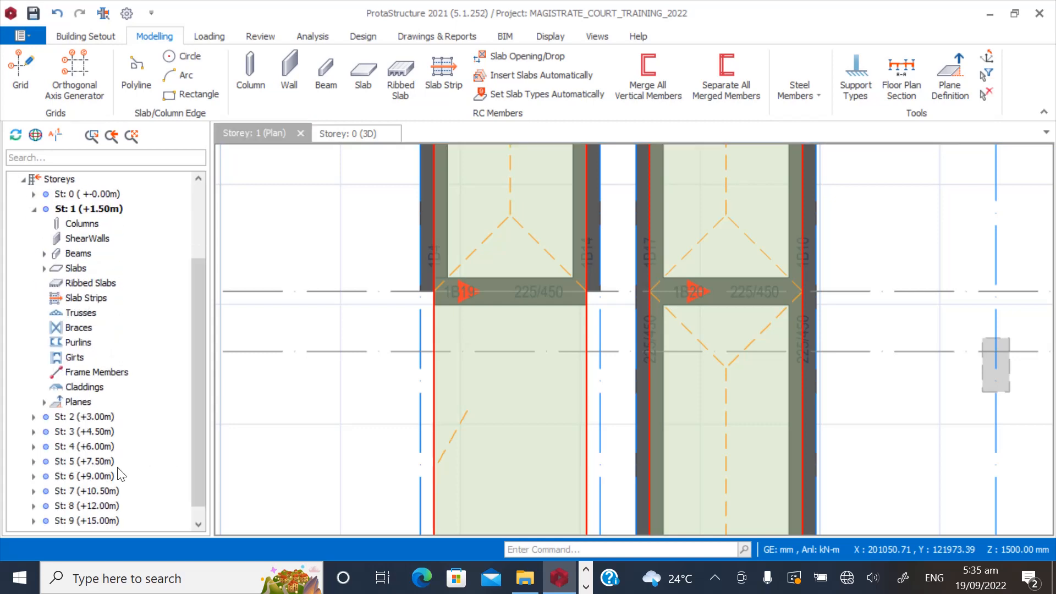
pyautogui.click(77, 417)
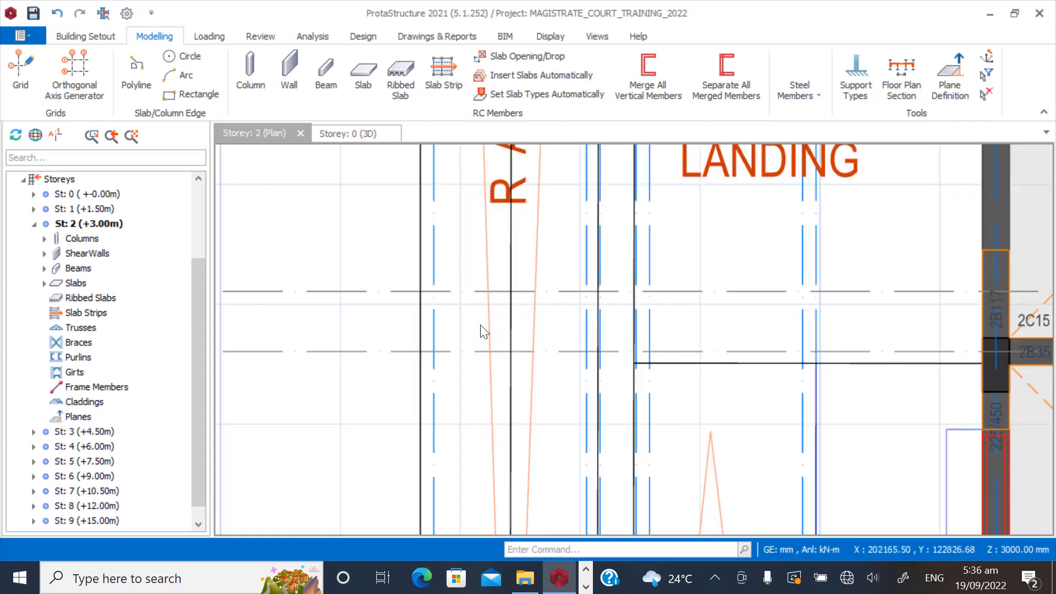
pyautogui.scroll(-3, 506, 291)
pyautogui.scroll(8, 506, 283)
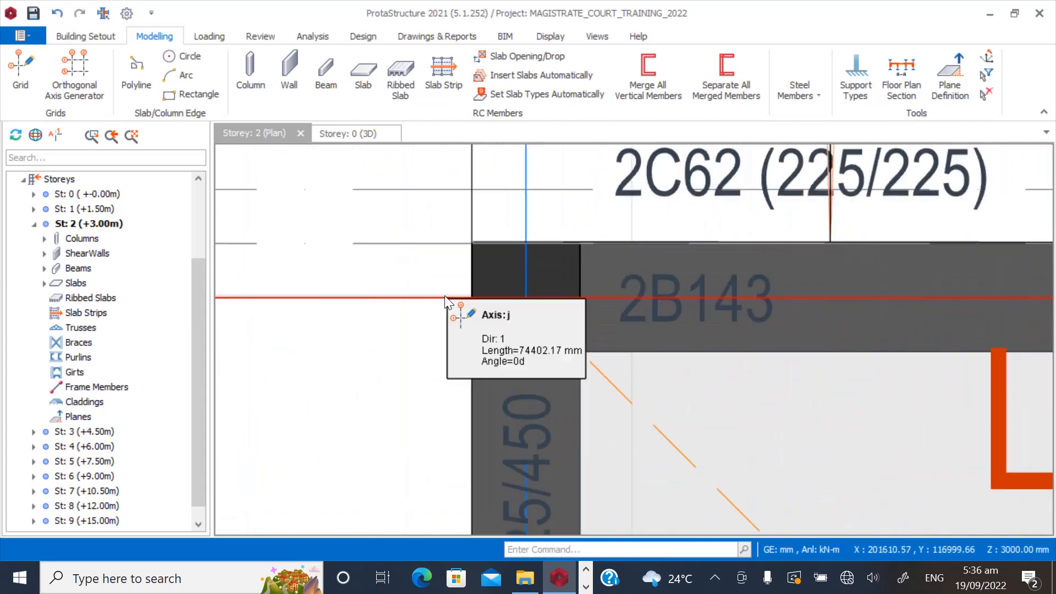
pyautogui.scroll(-2, 635, 374)
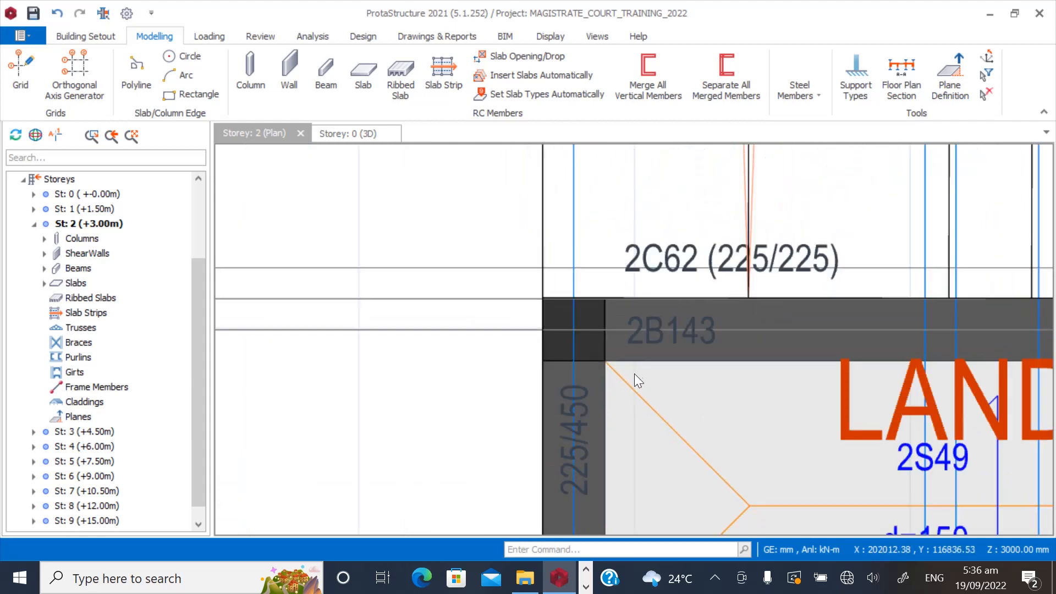
pyautogui.scroll(1, 568, 329)
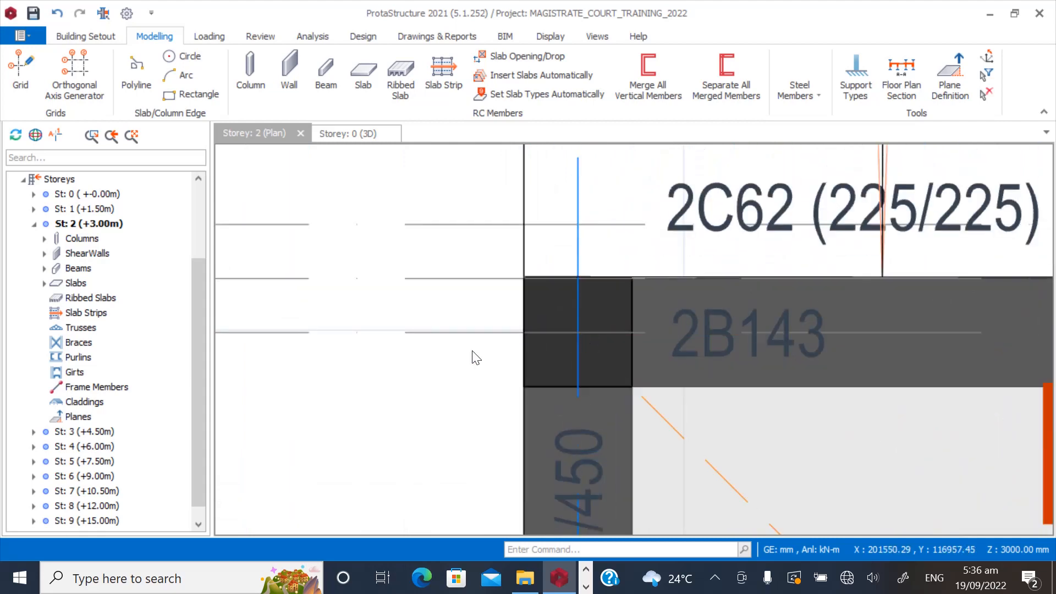
pyautogui.scroll(-3, 567, 380)
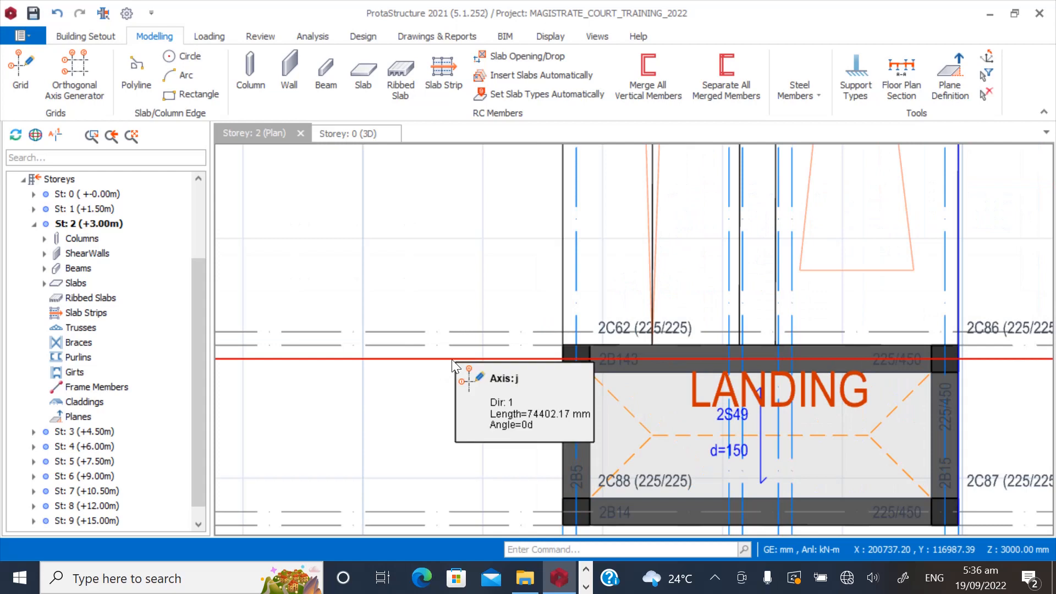
# In the Storey 1 plan, insert a 225 x 450 mm outer side beam from the j/42 axis intersection to the 1B4/1B19 junction.
pyautogui.doubleClick(80, 209)
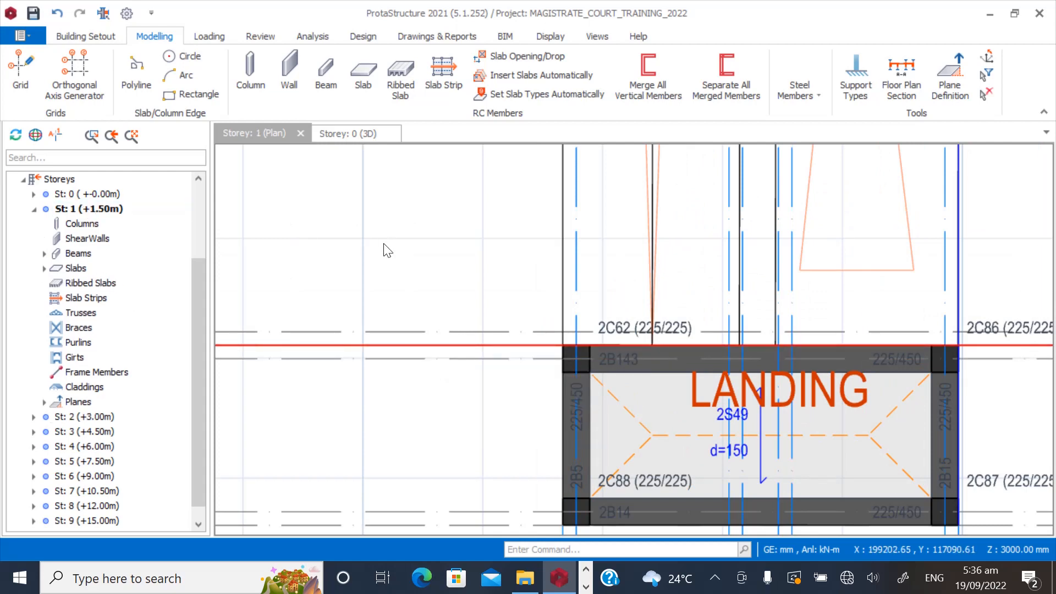
pyautogui.scroll(2, 571, 363)
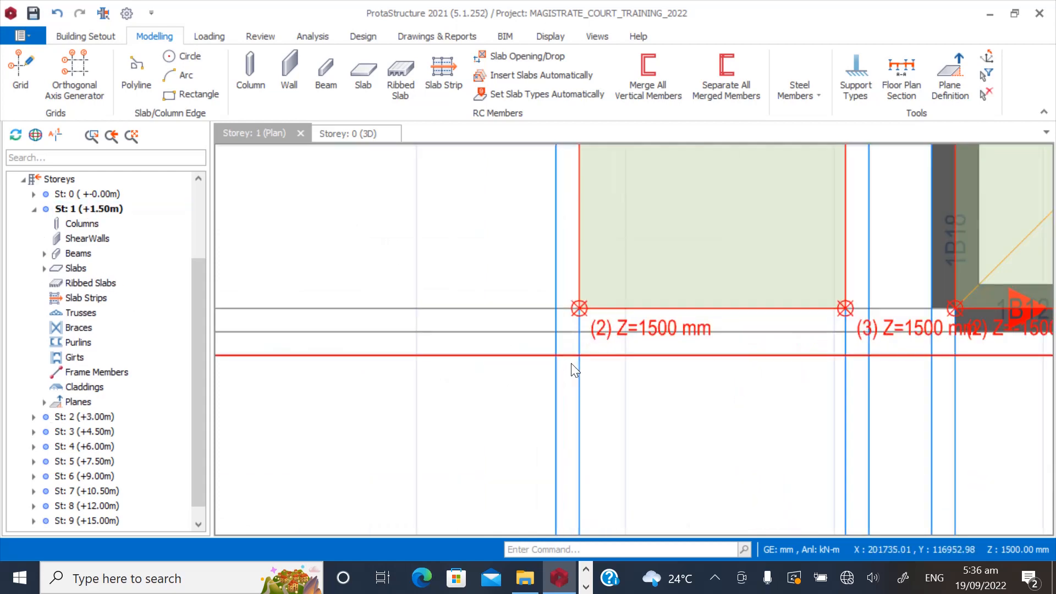
pyautogui.click(527, 358)
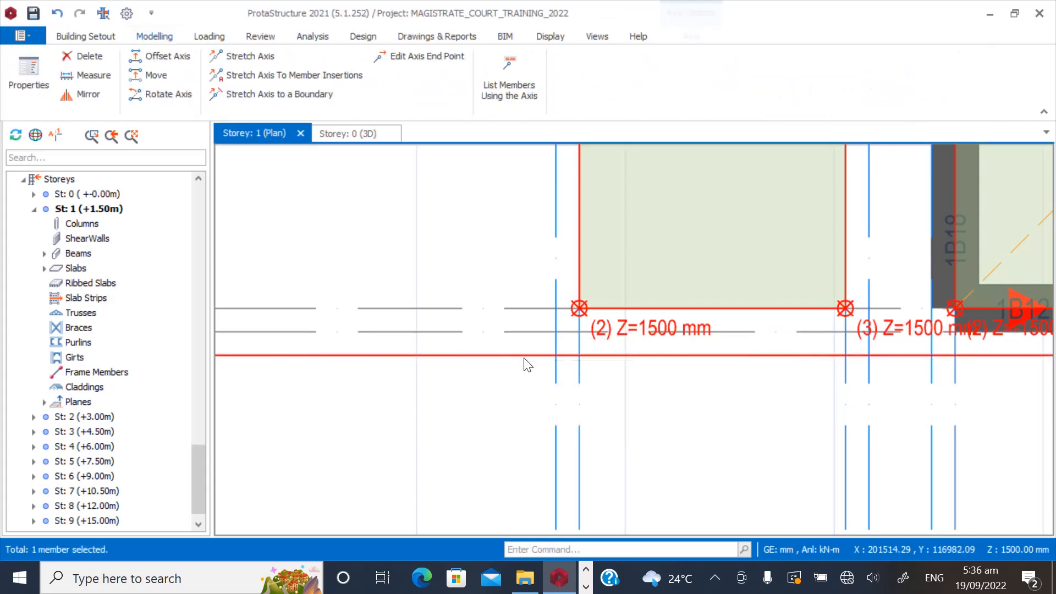
pyautogui.click(154, 36)
pyautogui.click(323, 73)
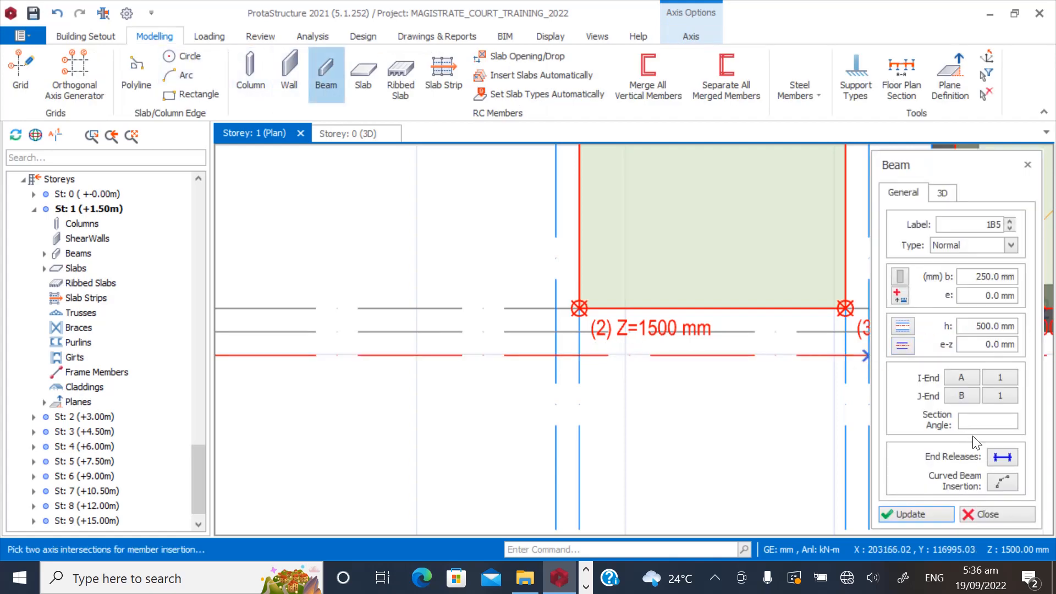
pyautogui.click(971, 278)
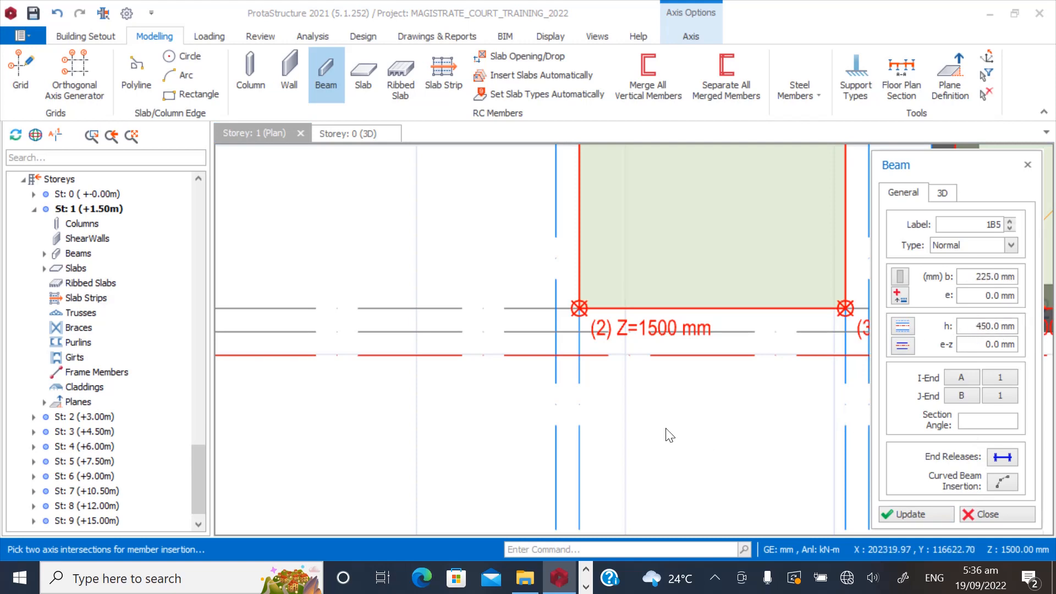
pyautogui.scroll(1, 582, 372)
pyautogui.click(582, 343)
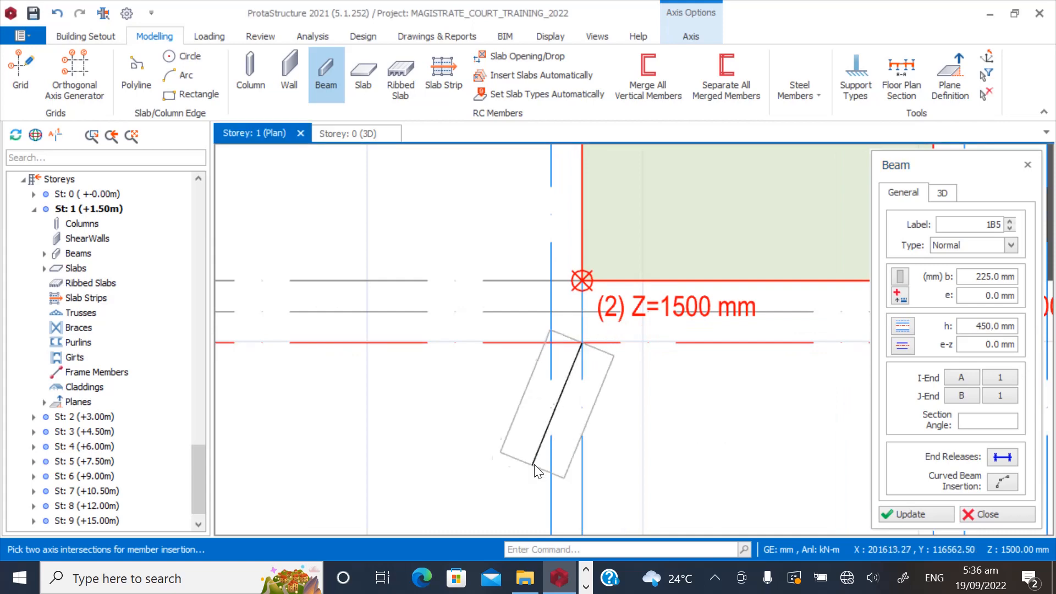
pyautogui.scroll(-3, 522, 484)
pyautogui.scroll(2, 519, 492)
pyautogui.scroll(2, 526, 333)
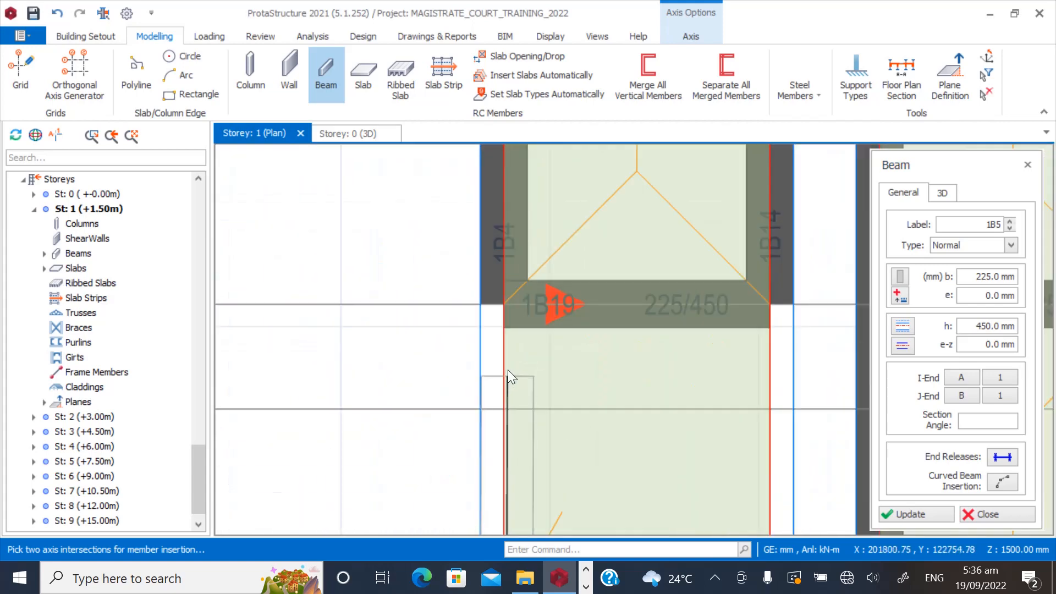
pyautogui.click(501, 302)
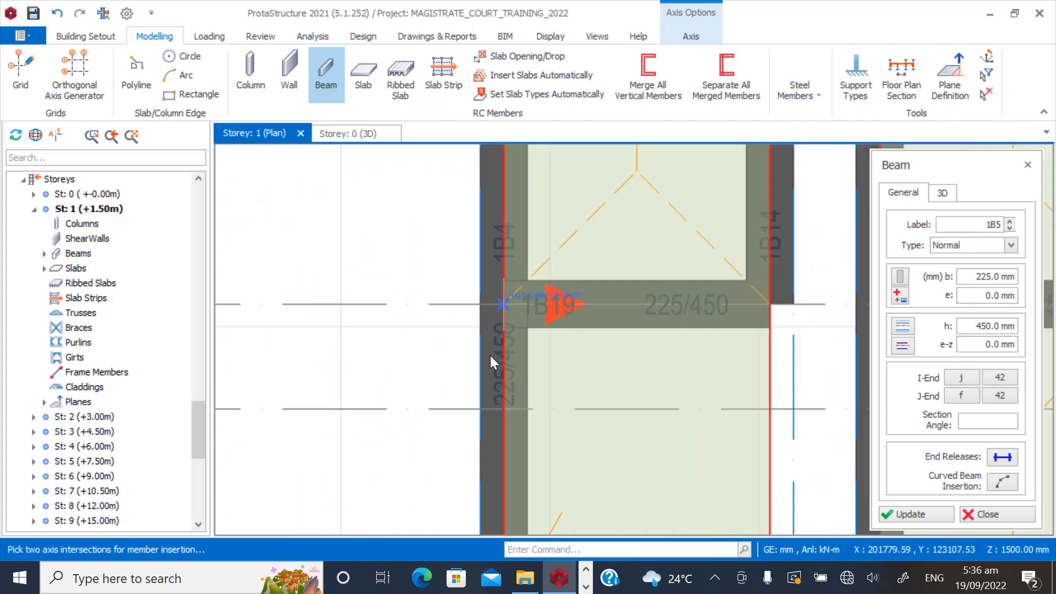
pyautogui.press('Escape')
# Insert the matching 225 x 450 mm inner side beam from the j/44 axis intersection to the 1B14/1B19 junction, and finish beam insertion.
pyautogui.scroll(-4, 326, 279)
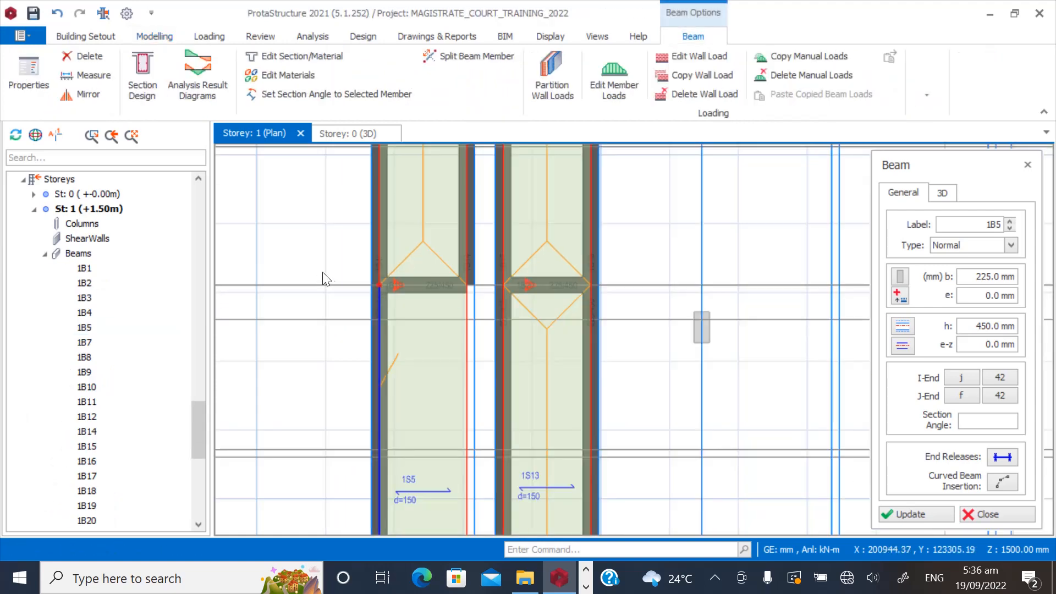
pyautogui.scroll(3, 450, 428)
pyautogui.scroll(3, 448, 401)
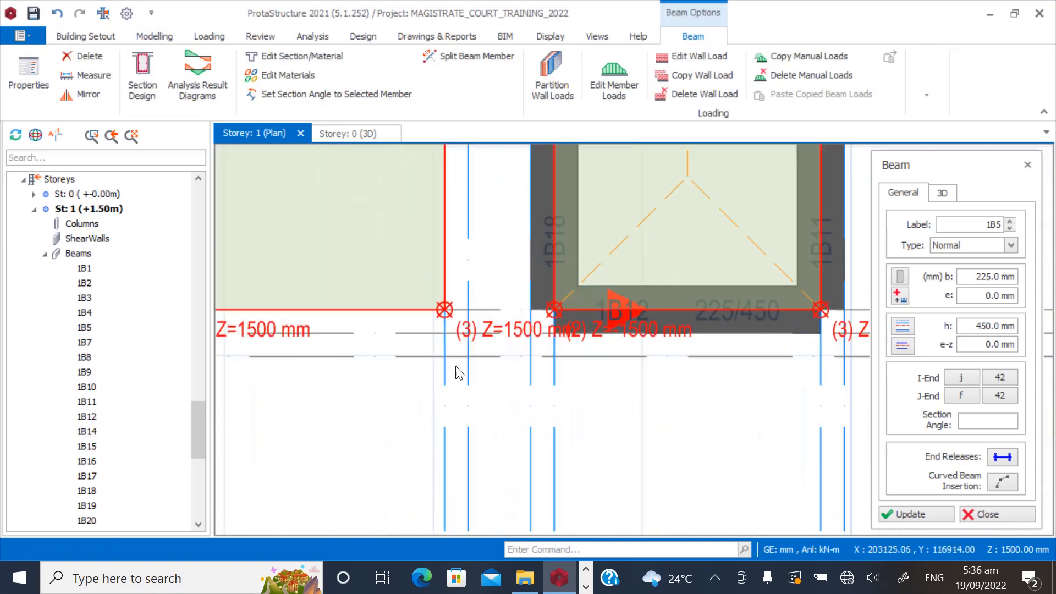
pyautogui.click(442, 383)
pyautogui.scroll(-2, 442, 383)
pyautogui.scroll(-3, 472, 440)
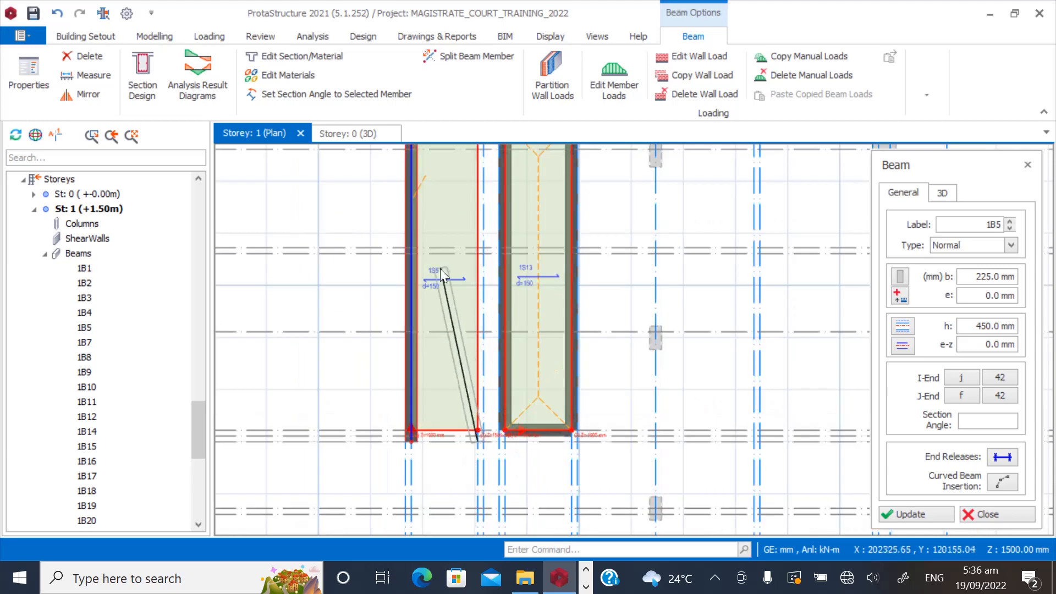
pyautogui.scroll(2, 466, 254)
pyautogui.scroll(3, 466, 254)
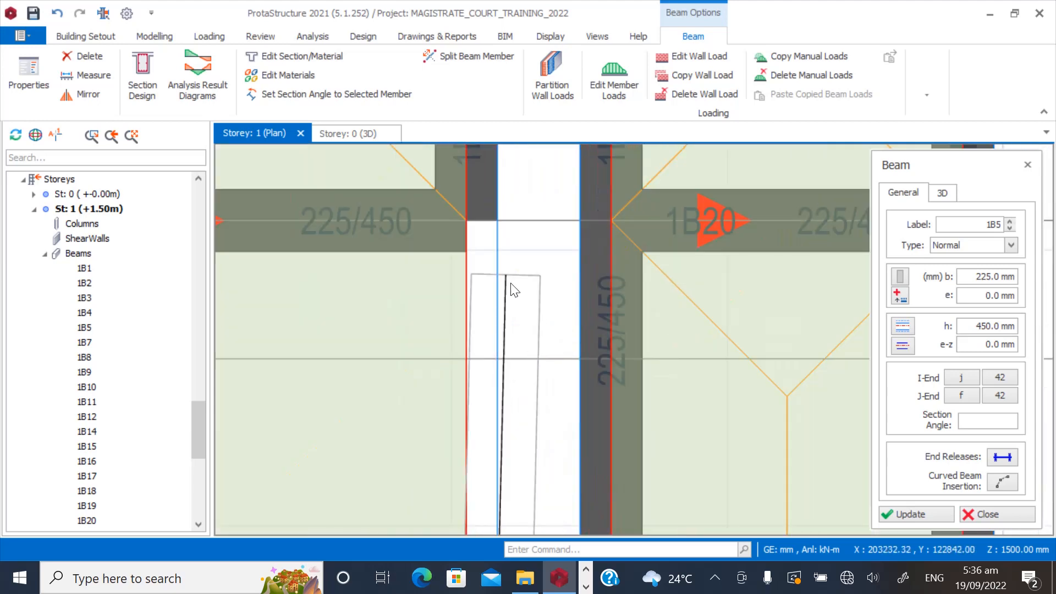
pyautogui.click(466, 219)
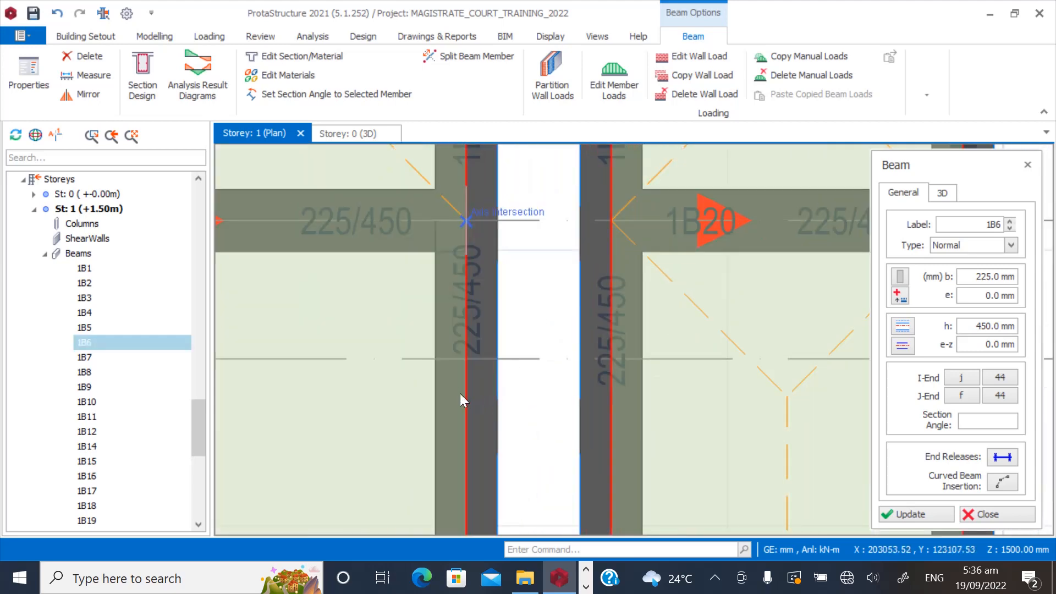
pyautogui.scroll(-4, 499, 273)
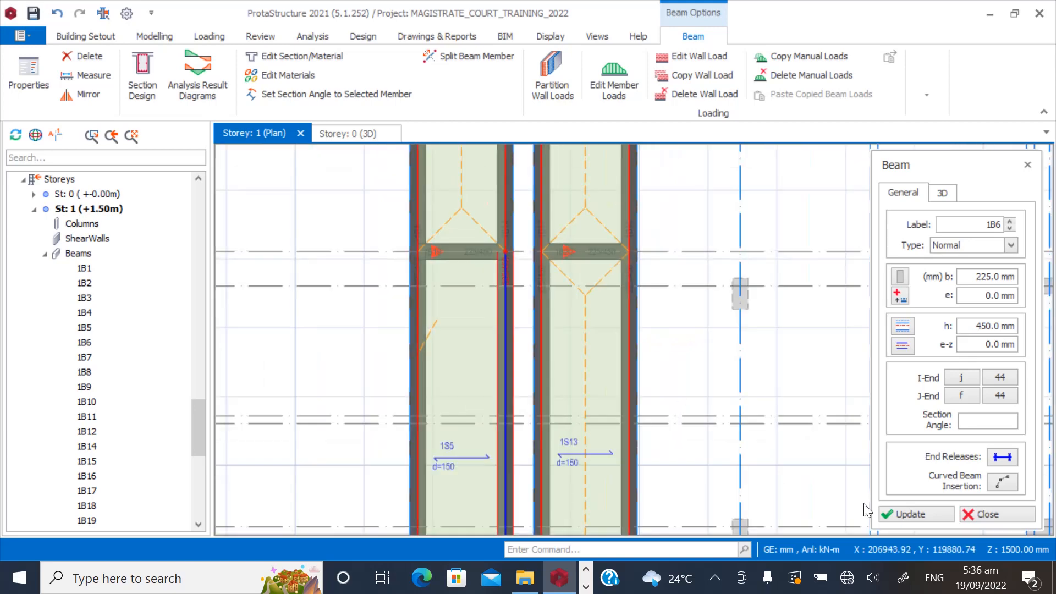
pyautogui.click(963, 514)
# Delete plane definition P14 from the upper ramp flight in the Storey 1 plan.
pyautogui.scroll(-3, 335, 263)
pyautogui.scroll(3, 360, 330)
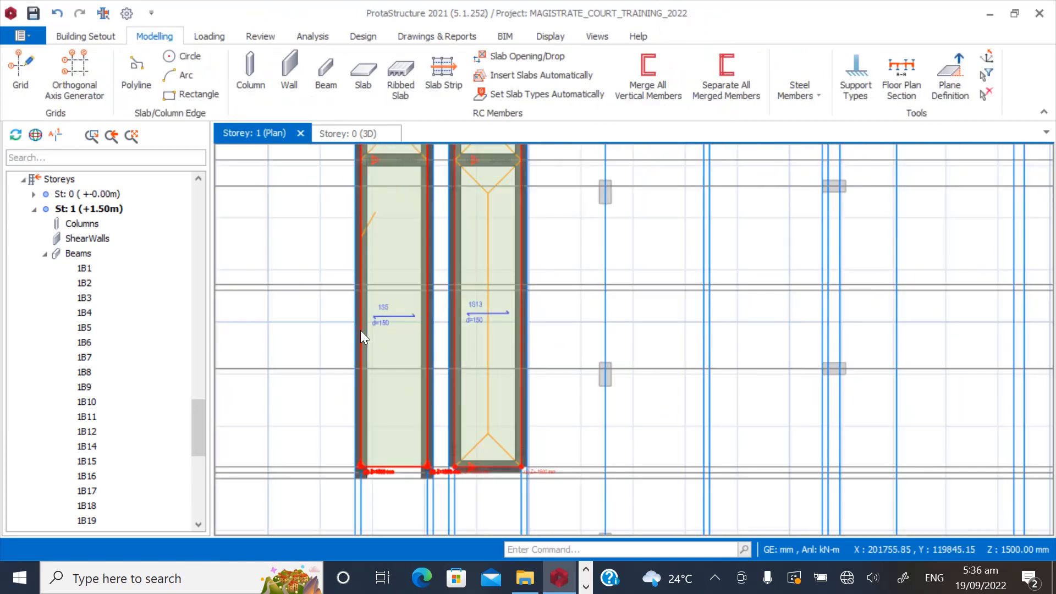
pyautogui.scroll(5, 361, 332)
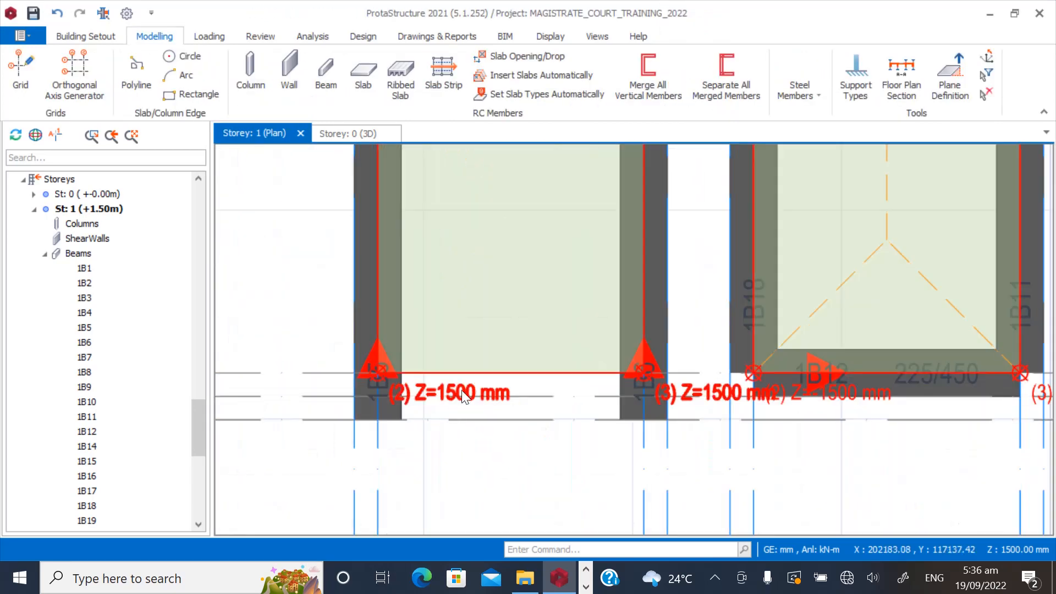
pyautogui.scroll(-5, 466, 388)
pyautogui.scroll(4, 480, 322)
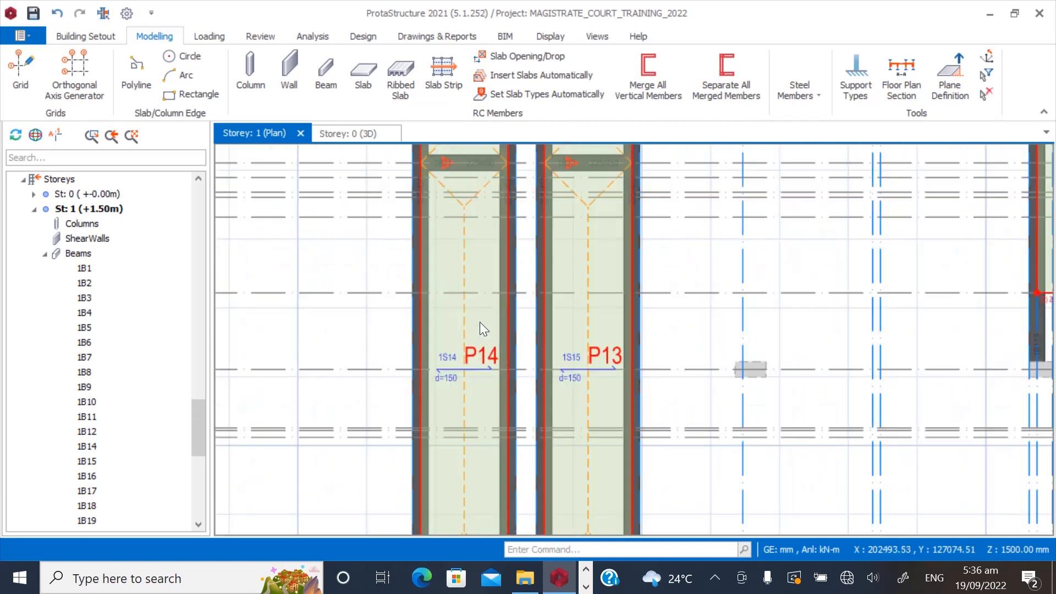
pyautogui.click(484, 347)
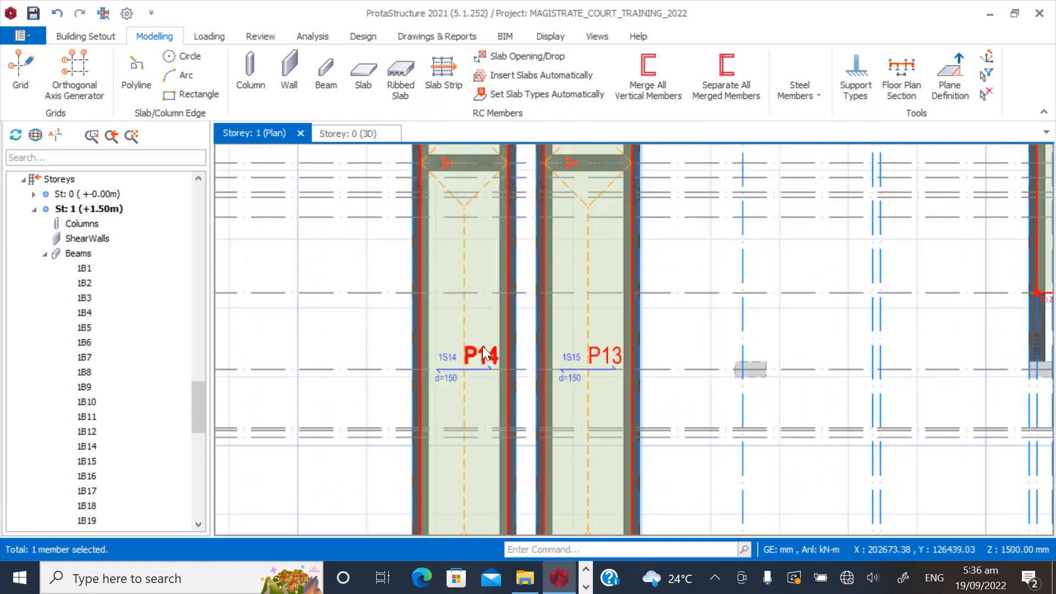
pyautogui.scroll(-4, 443, 254)
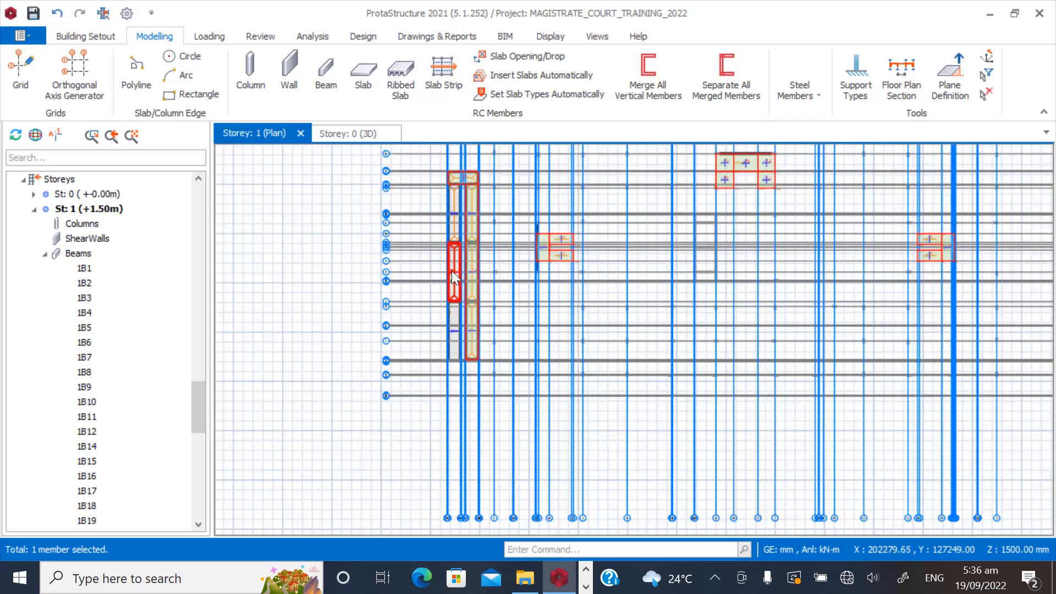
# Delete slab 1S5 from the upper ramp flight's last panel.
pyautogui.scroll(2, 435, 325)
pyautogui.scroll(3, 474, 266)
pyautogui.scroll(-2, 477, 217)
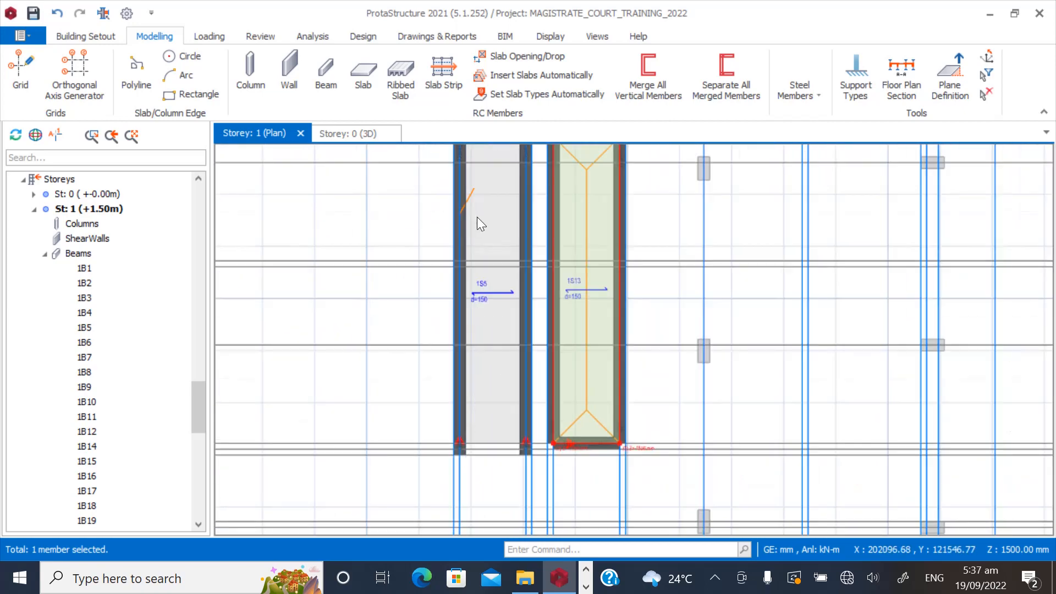
pyautogui.scroll(3, 489, 379)
pyautogui.click(493, 365)
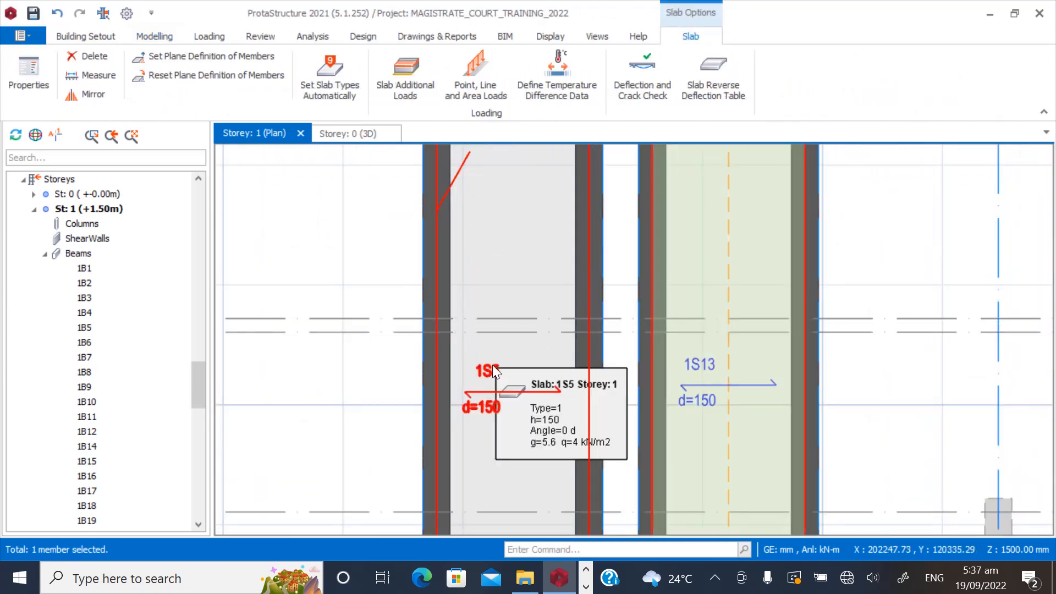
pyautogui.press('Delete')
# Start slab insertion based on slab 1S14 and set the insertion method to Pick Points.
pyautogui.scroll(-3, 416, 273)
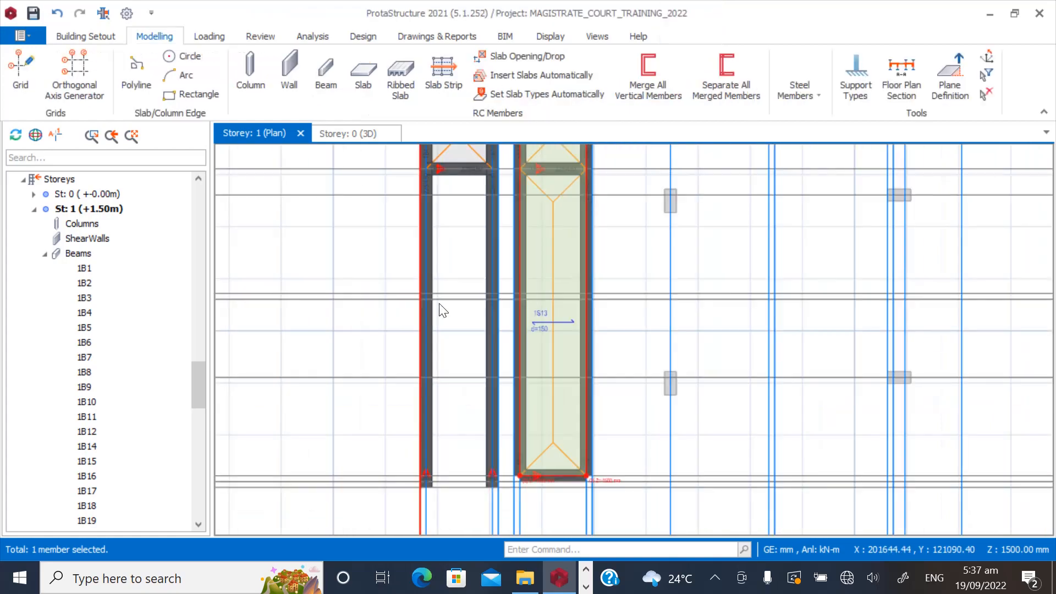
pyautogui.scroll(-2, 439, 307)
pyautogui.scroll(3, 530, 366)
pyautogui.scroll(-5, 464, 415)
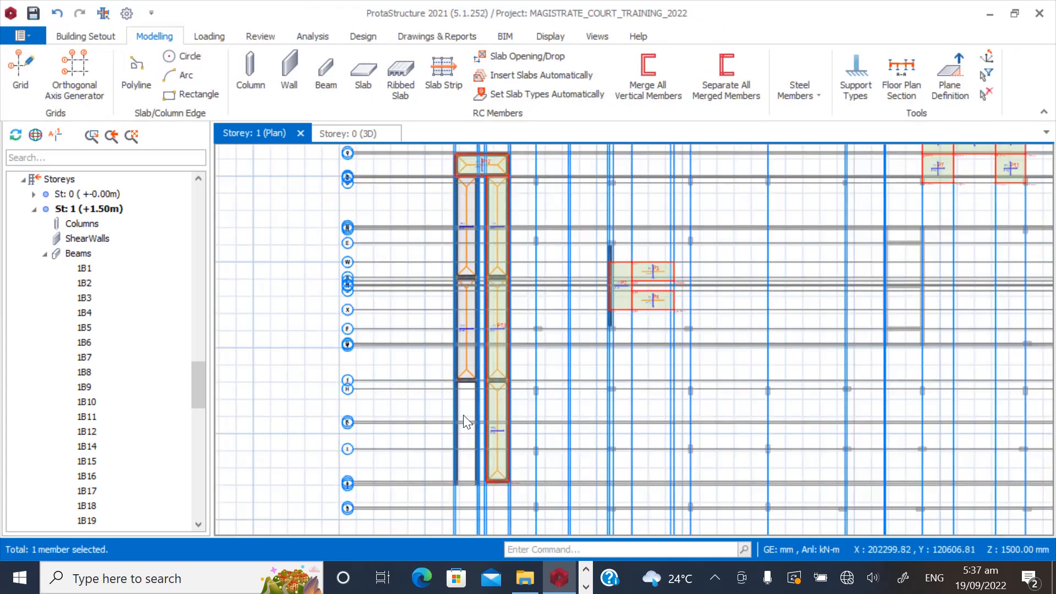
pyautogui.scroll(4, 477, 391)
pyautogui.scroll(2, 477, 391)
pyautogui.click(487, 335)
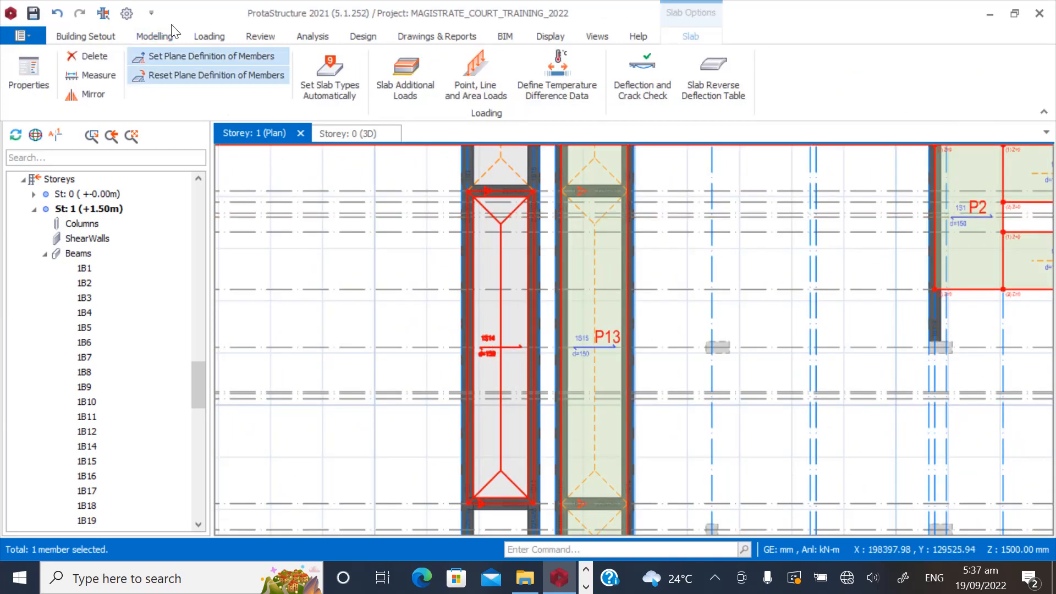
pyautogui.click(154, 36)
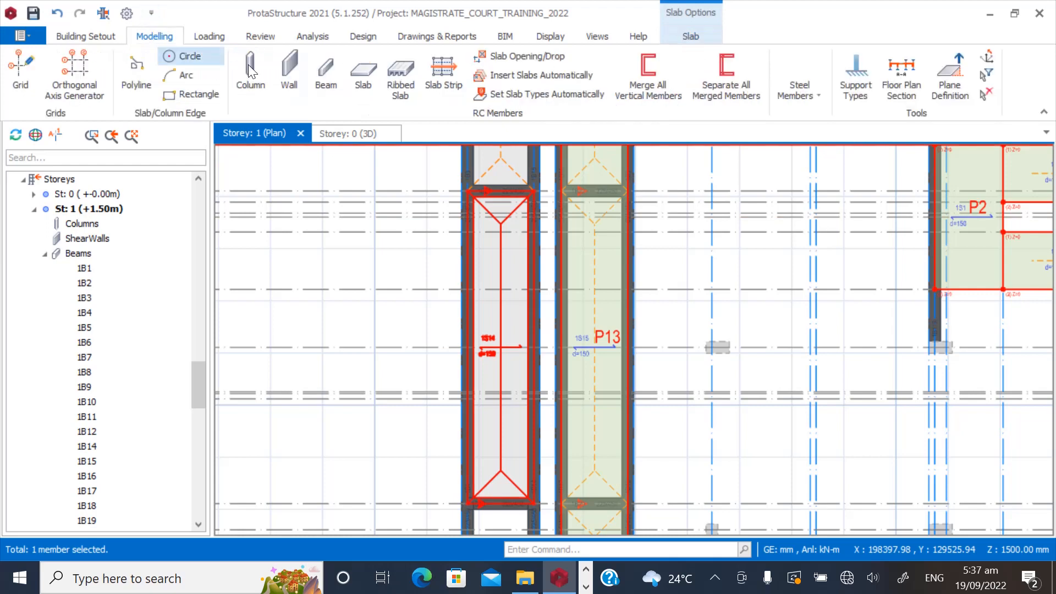
pyautogui.click(364, 81)
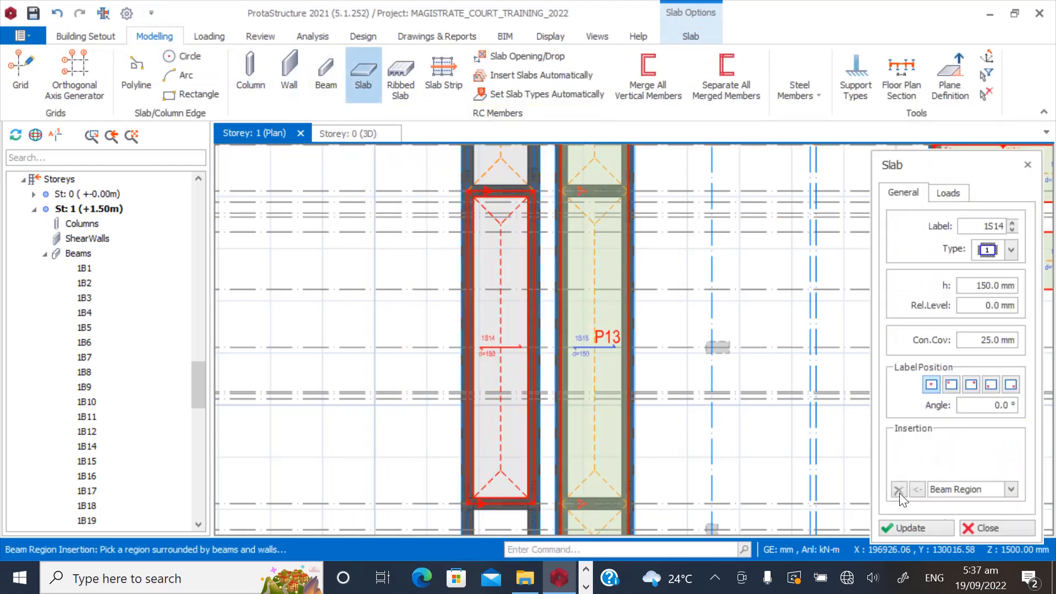
pyautogui.click(1011, 489)
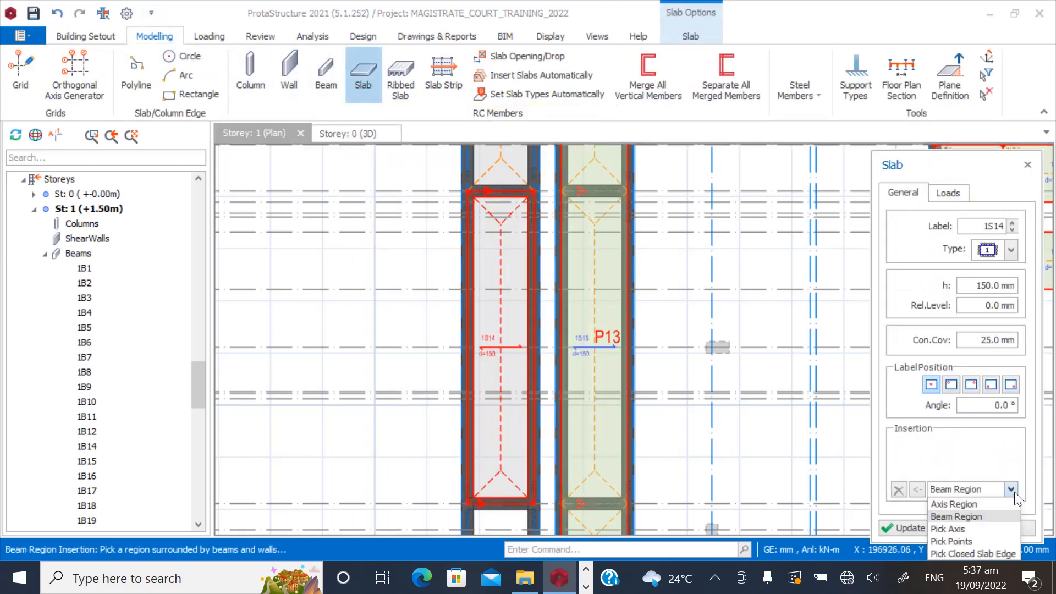
pyautogui.click(956, 529)
pyautogui.scroll(-5, 524, 277)
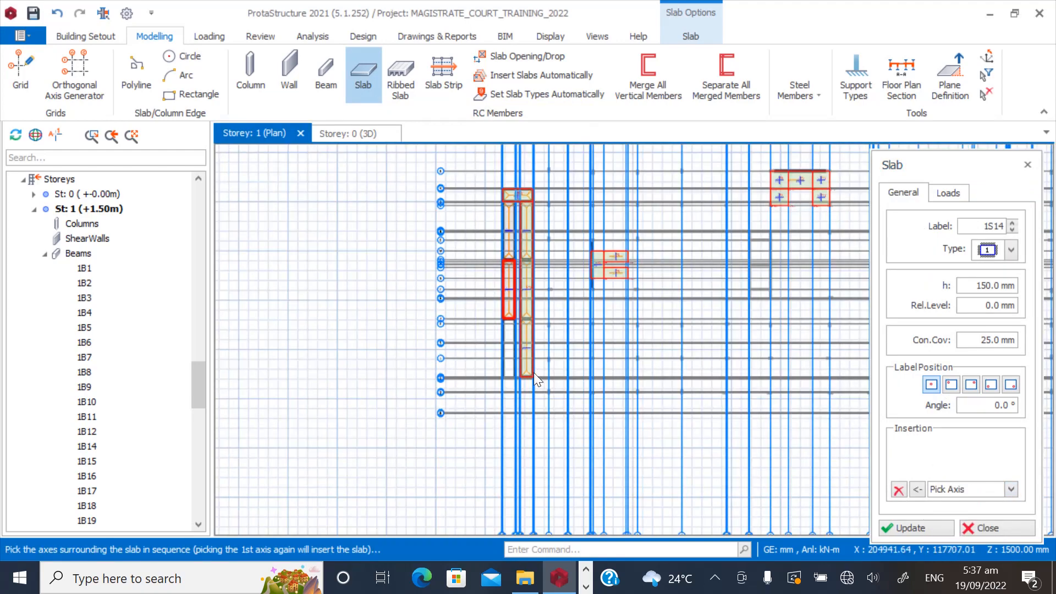
pyautogui.scroll(3, 534, 374)
pyautogui.click(1009, 490)
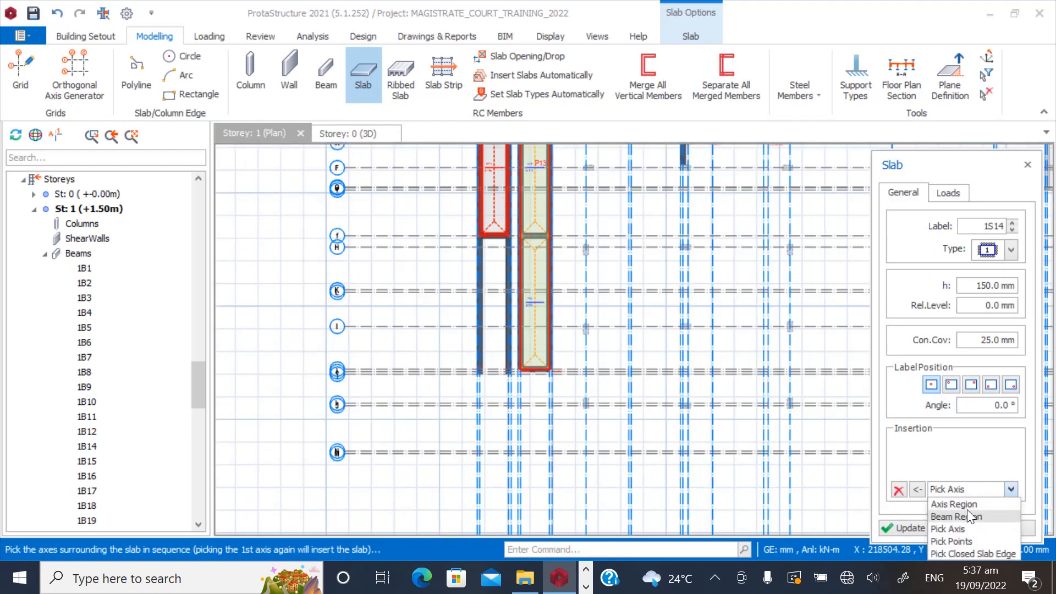
pyautogui.click(942, 542)
pyautogui.scroll(6, 496, 380)
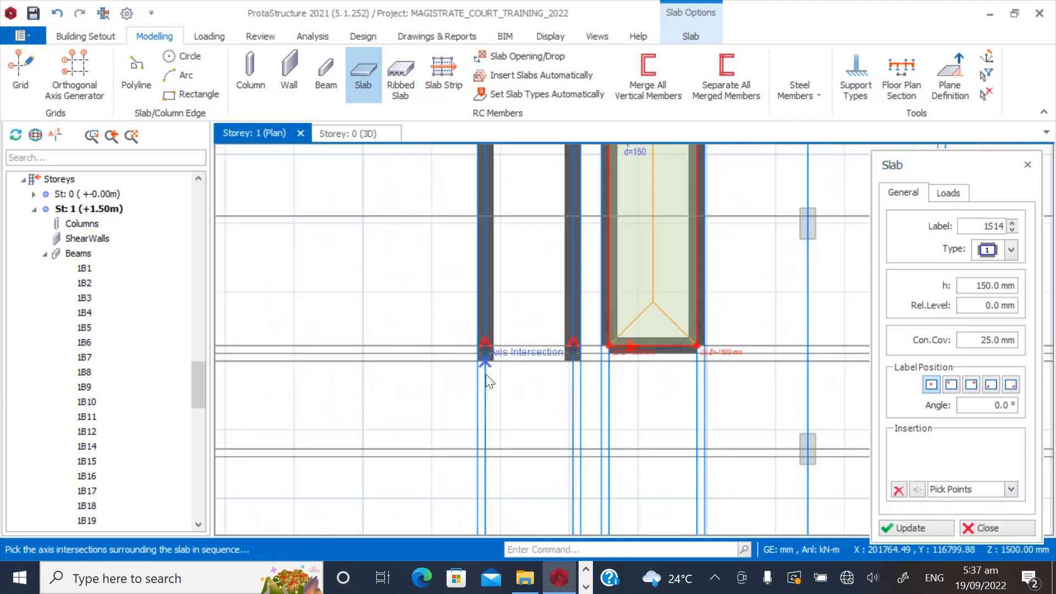
pyautogui.click(429, 306)
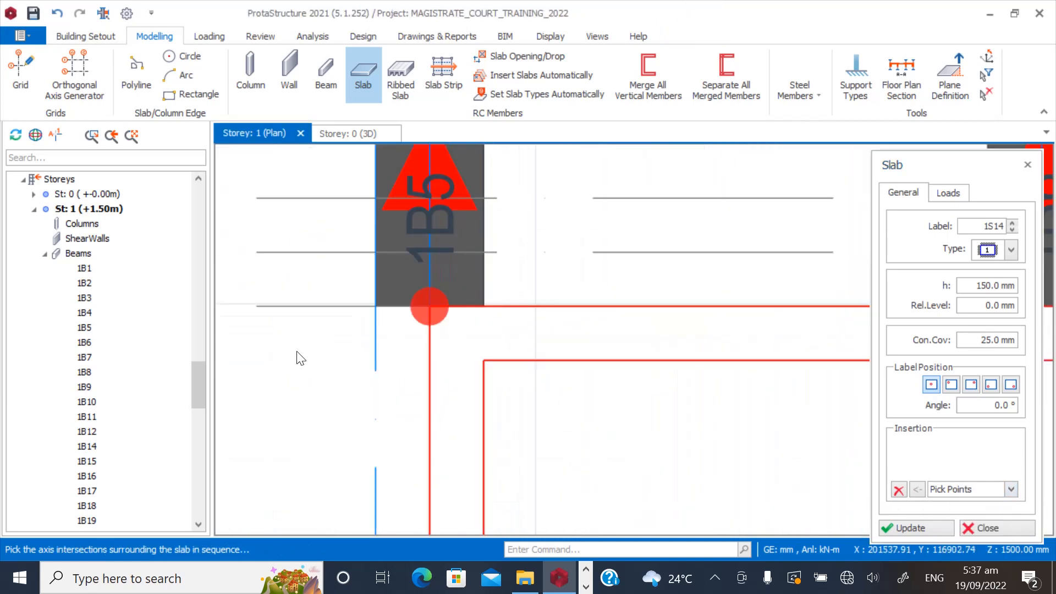
pyautogui.scroll(-3, 297, 359)
pyautogui.scroll(-3, 566, 368)
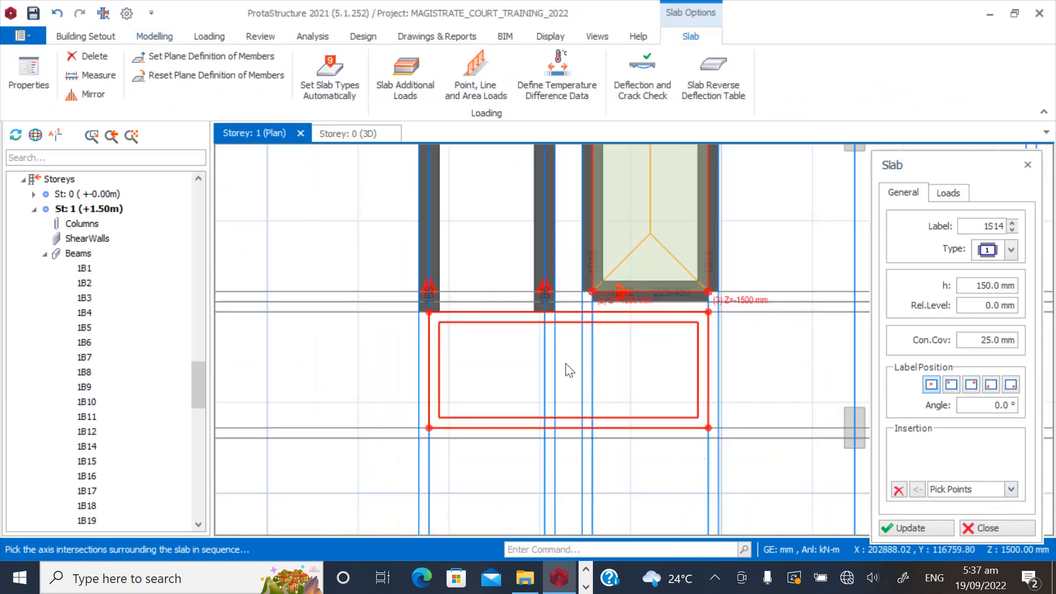
pyautogui.scroll(3, 515, 338)
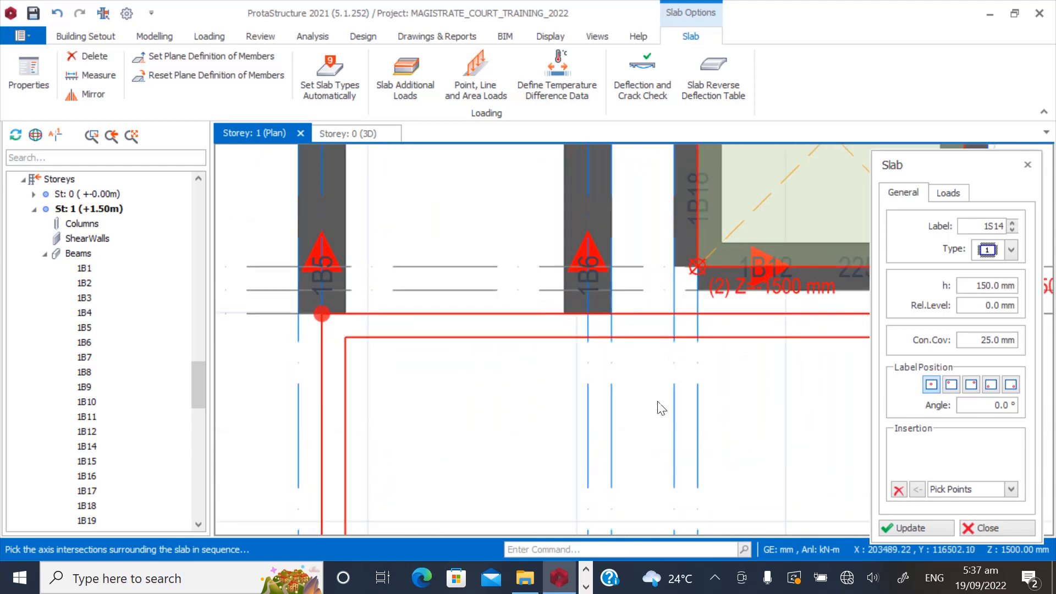
pyautogui.scroll(-3, 509, 401)
pyautogui.press('Escape')
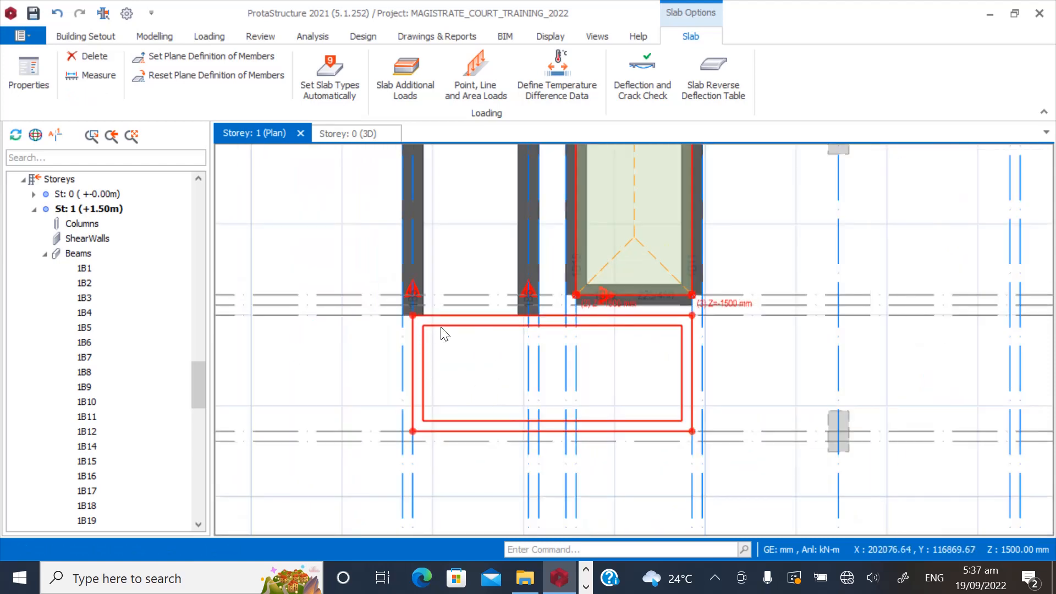
pyautogui.press('Escape')
# Restart slab insertion with slab 1S14's properties and clear its axis references from the insertion list.
pyautogui.scroll(-2, 407, 299)
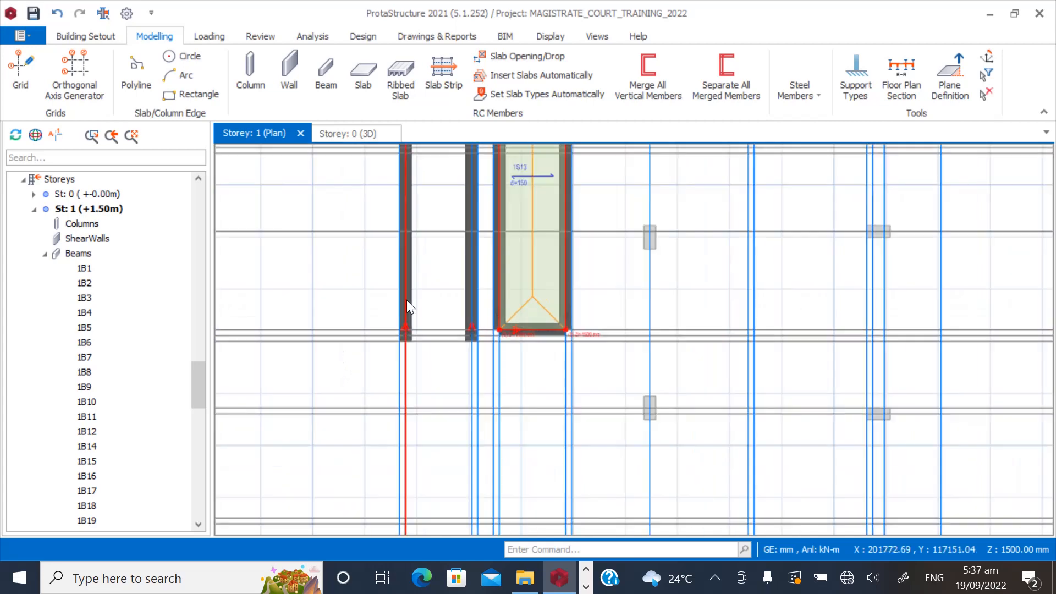
pyautogui.scroll(-6, 394, 403)
pyautogui.scroll(7, 393, 265)
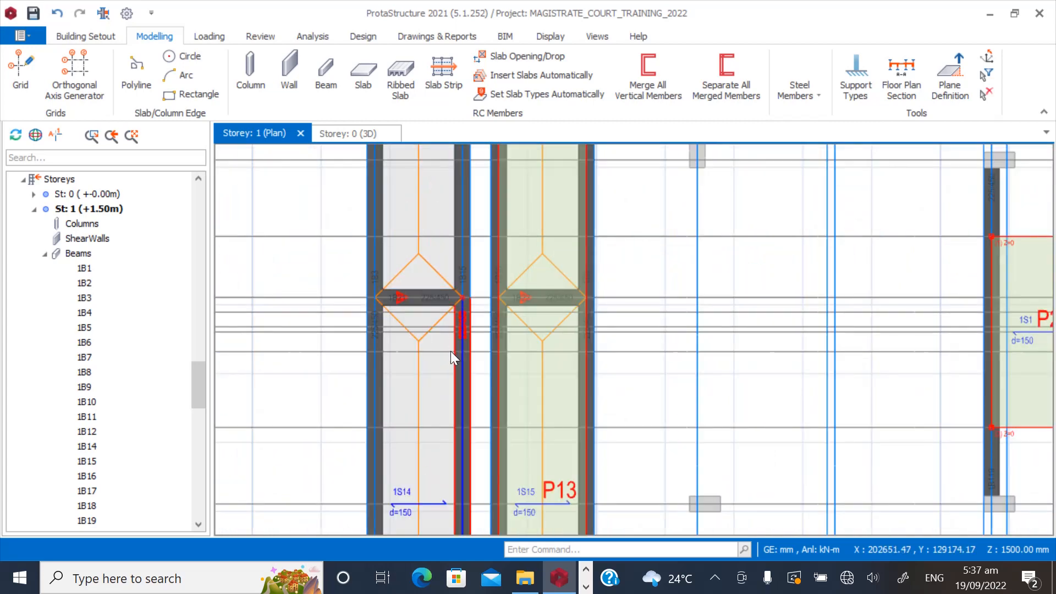
pyautogui.scroll(-2, 394, 379)
pyautogui.scroll(3, 394, 379)
pyautogui.click(405, 417)
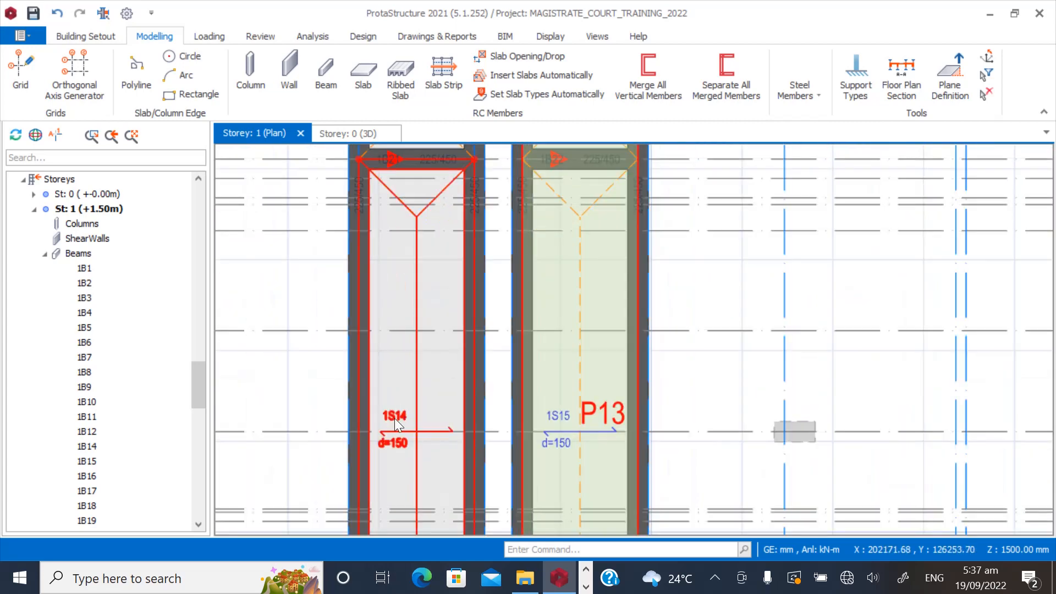
pyautogui.click(154, 36)
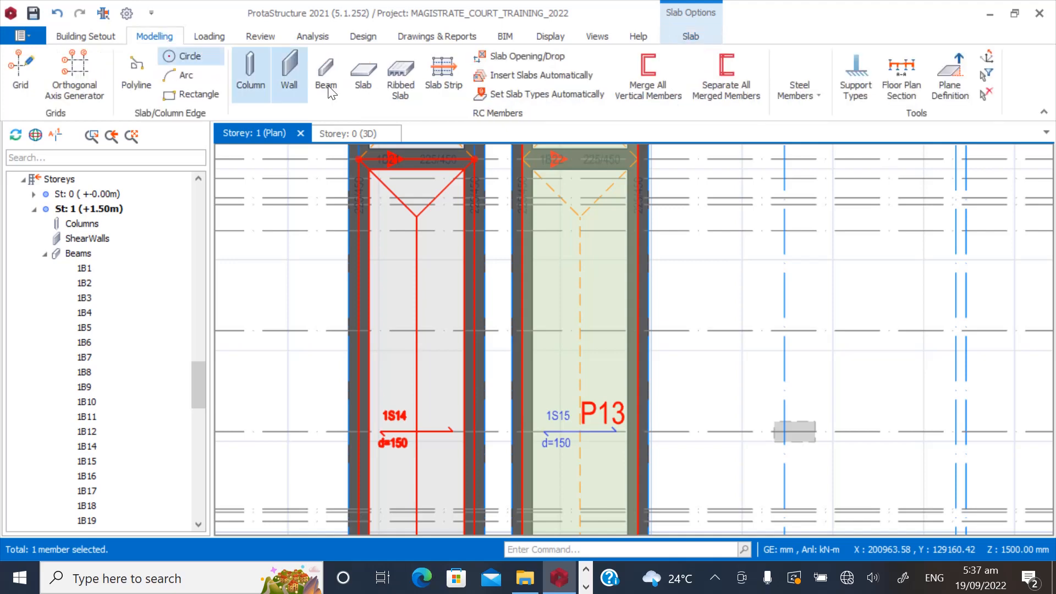
pyautogui.click(363, 72)
pyautogui.scroll(-2, 785, 286)
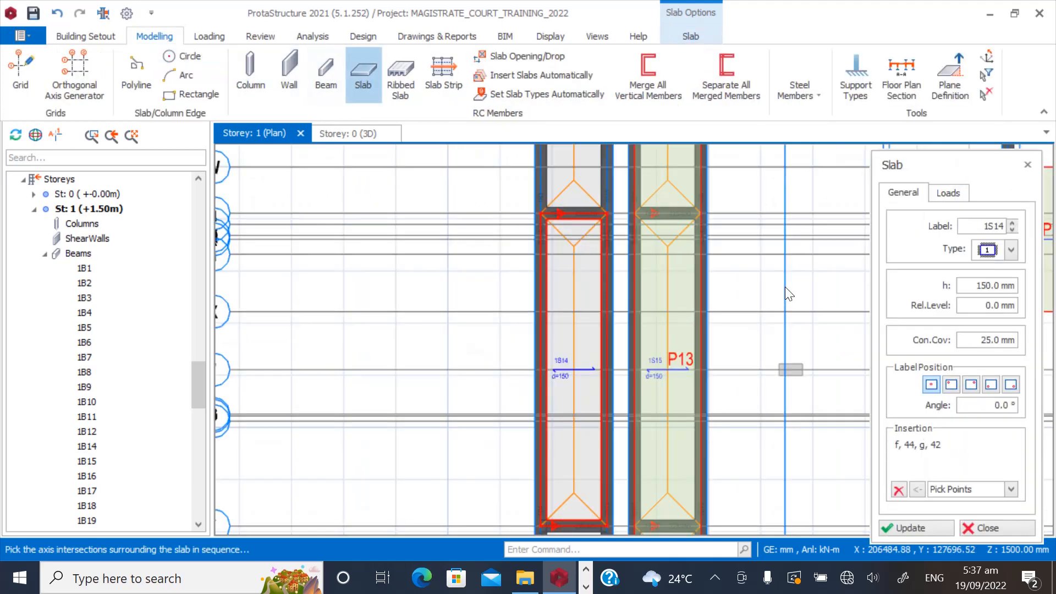
pyautogui.click(897, 490)
pyautogui.scroll(-3, 441, 379)
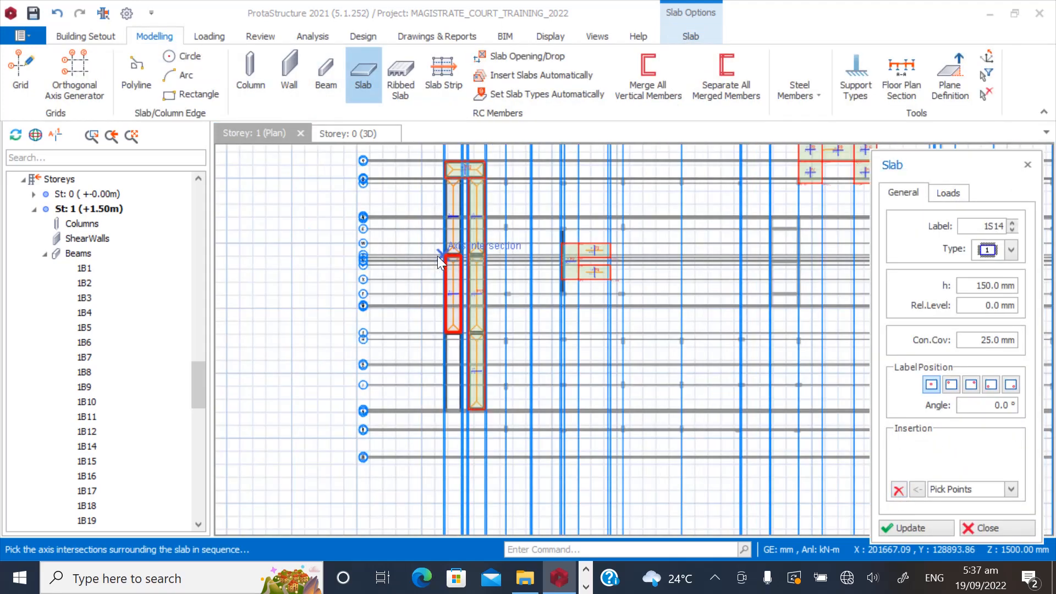
# Insert a 150 mm slab in the flight's last panel through axis intersections j/42, j/44, f/44 and f/42, and finish slab insertion.
pyautogui.scroll(8, 432, 371)
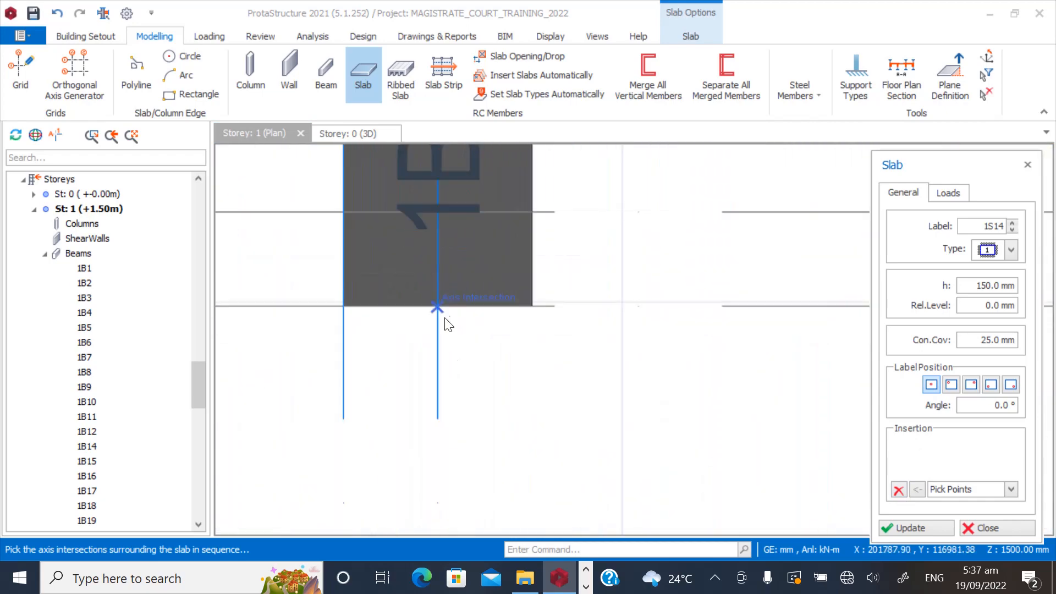
pyautogui.click(438, 307)
pyautogui.scroll(-3, 357, 361)
pyautogui.scroll(-3, 388, 303)
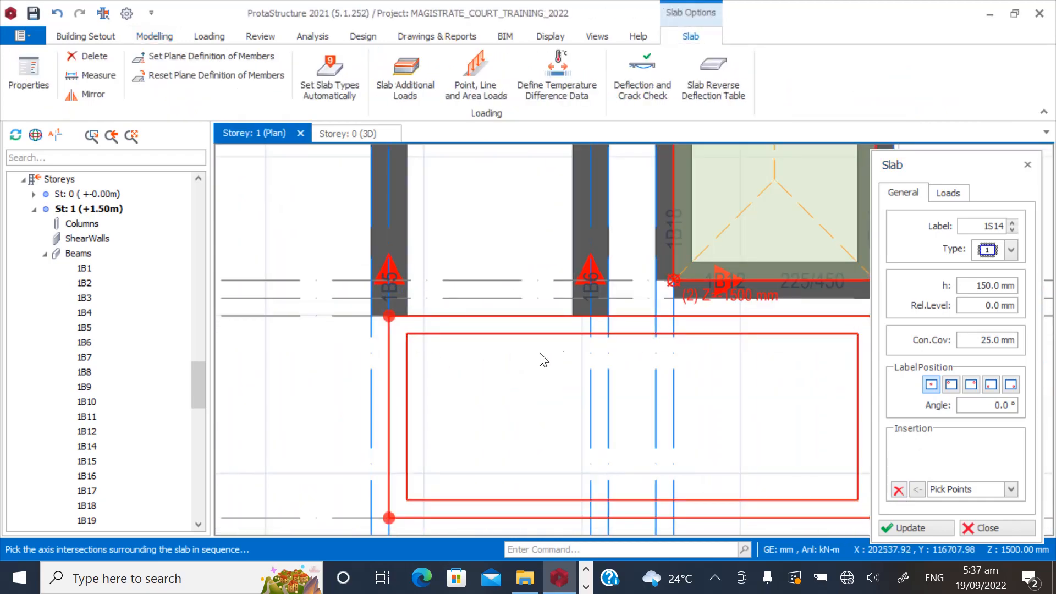
pyautogui.scroll(2, 589, 308)
pyautogui.click(589, 302)
pyautogui.scroll(-5, 455, 415)
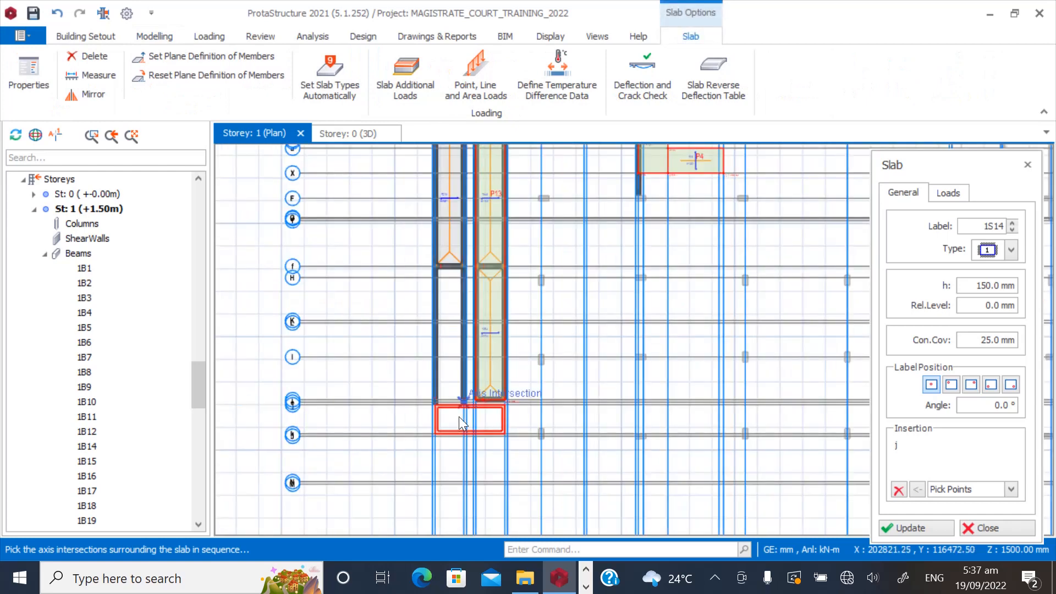
pyautogui.scroll(5, 460, 279)
pyautogui.click(490, 223)
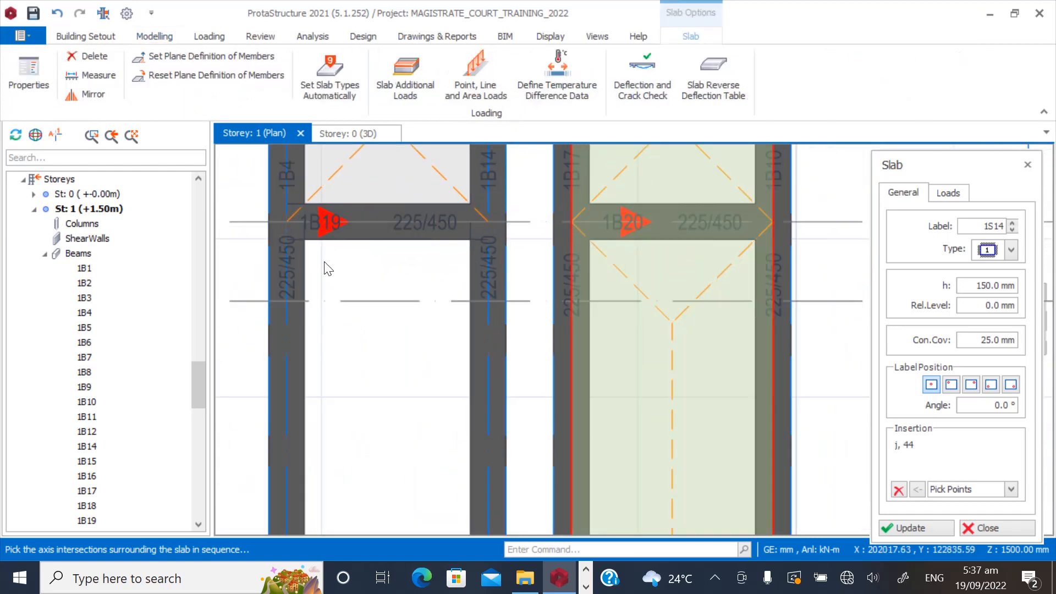
pyautogui.click(286, 222)
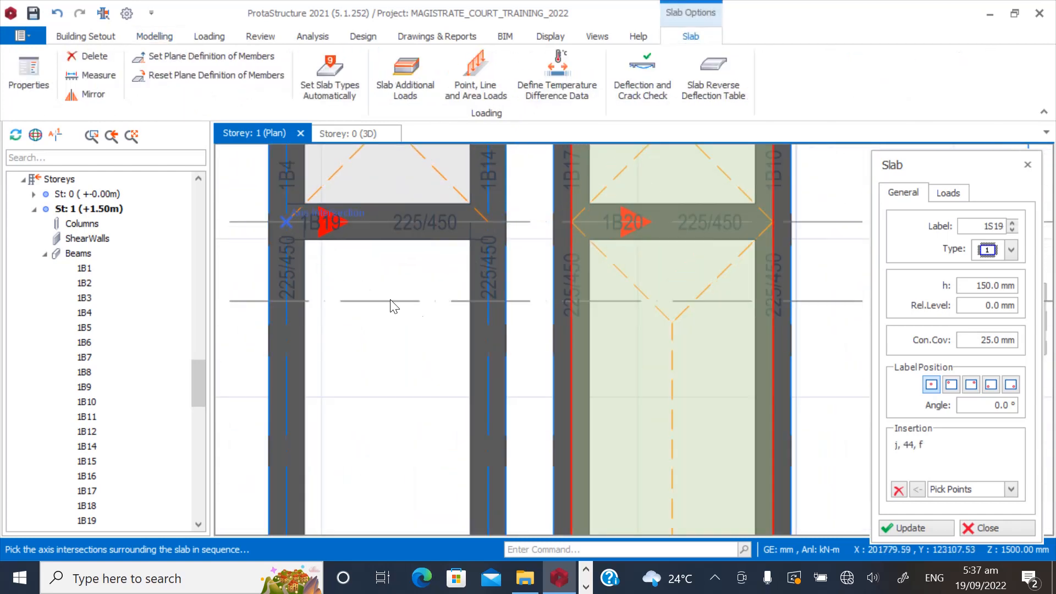
pyautogui.rightClick(439, 258)
pyautogui.scroll(-5, 447, 246)
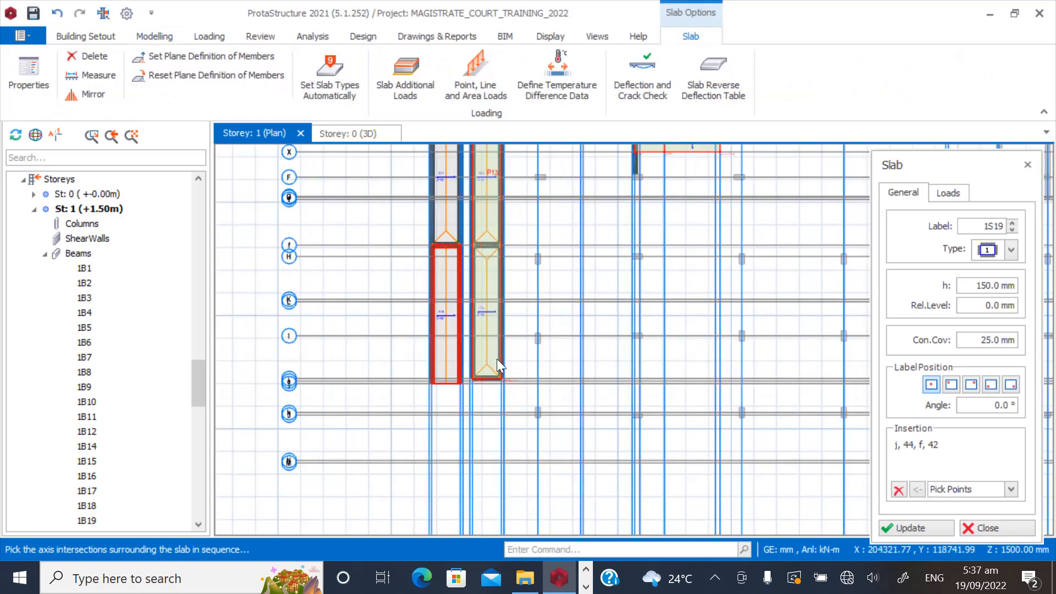
pyautogui.click(968, 528)
pyautogui.scroll(5, 396, 353)
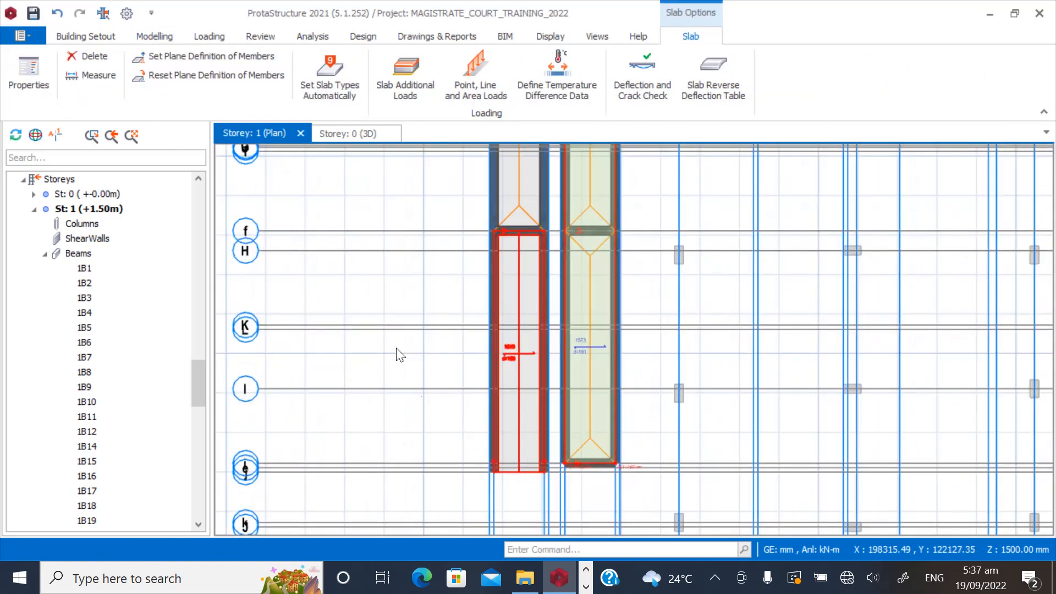
# Define a sloped plane over the upper ramp flight through its four corner intersections, with point elevations 0, 1500 and 1500 mm.
pyautogui.scroll(-5, 435, 443)
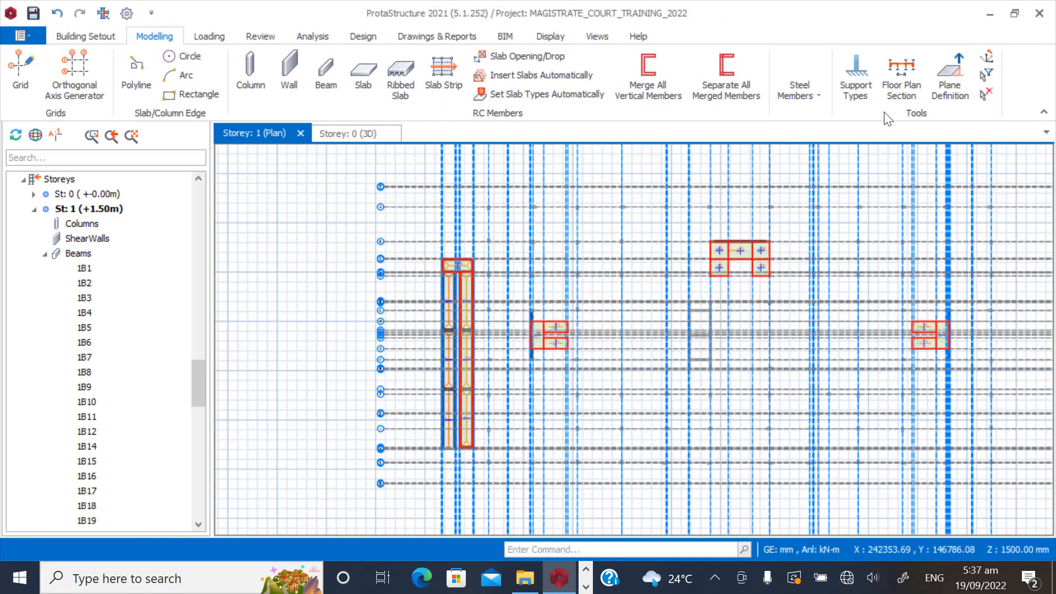
pyautogui.click(950, 77)
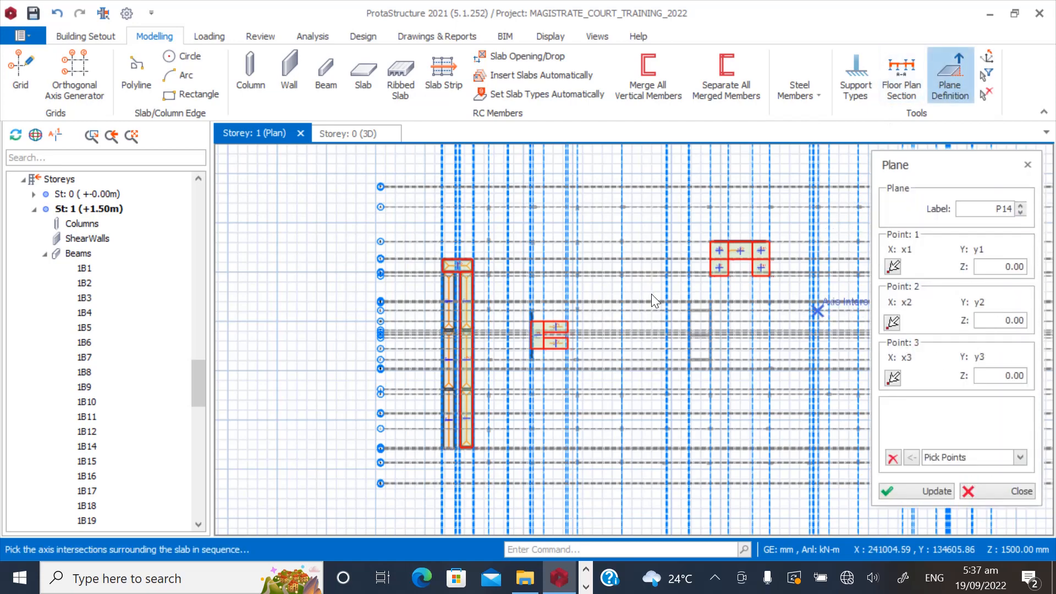
pyautogui.scroll(5, 438, 274)
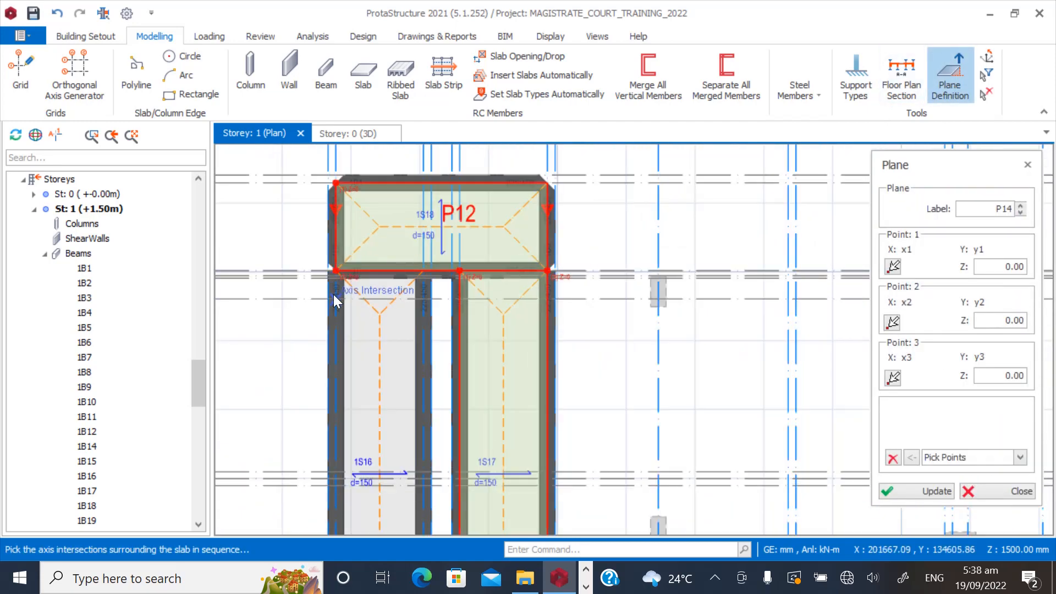
pyautogui.click(994, 379)
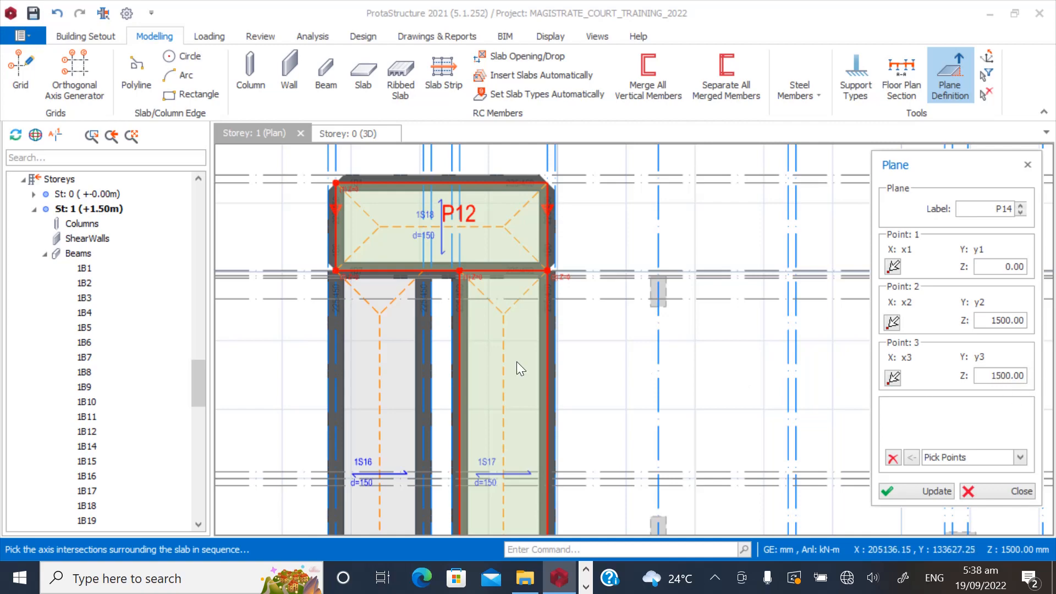
pyautogui.scroll(7, 321, 284)
pyautogui.click(425, 207)
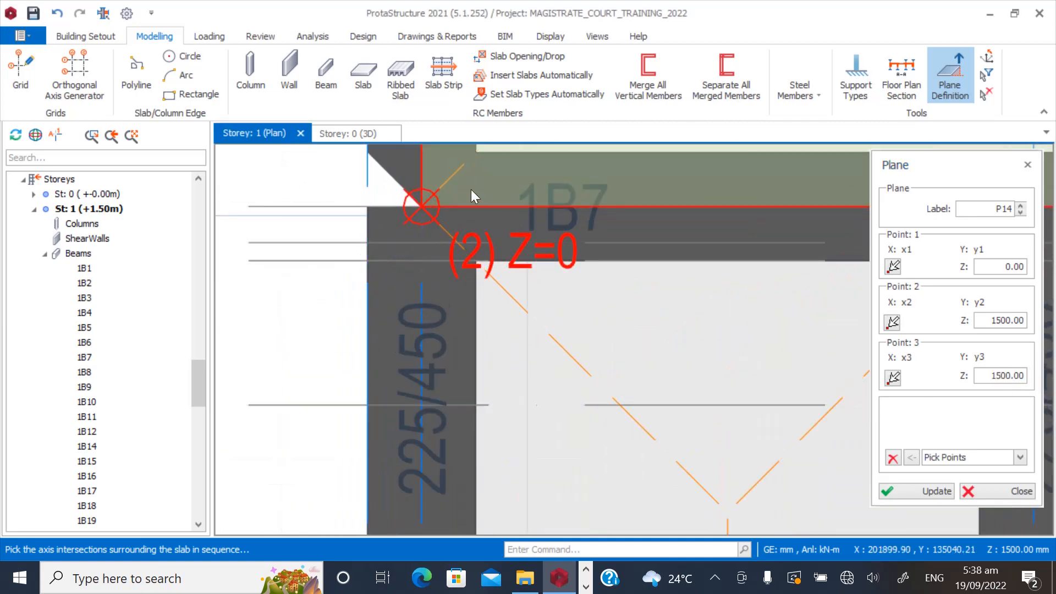
pyautogui.scroll(-7, 449, 203)
pyautogui.scroll(-2, 455, 324)
pyautogui.scroll(4, 452, 423)
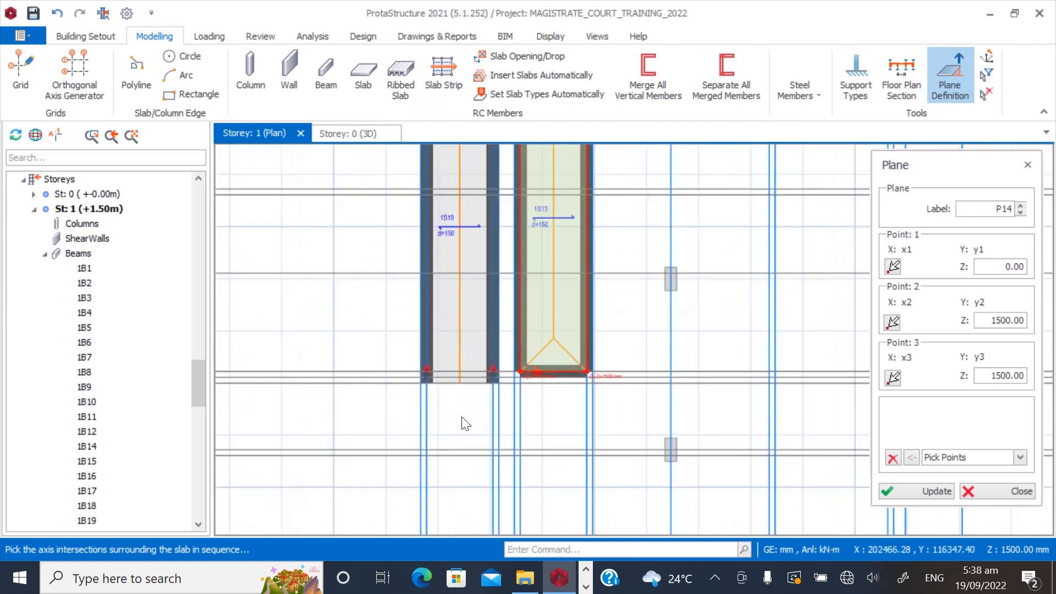
pyautogui.scroll(3, 401, 385)
pyautogui.click(410, 341)
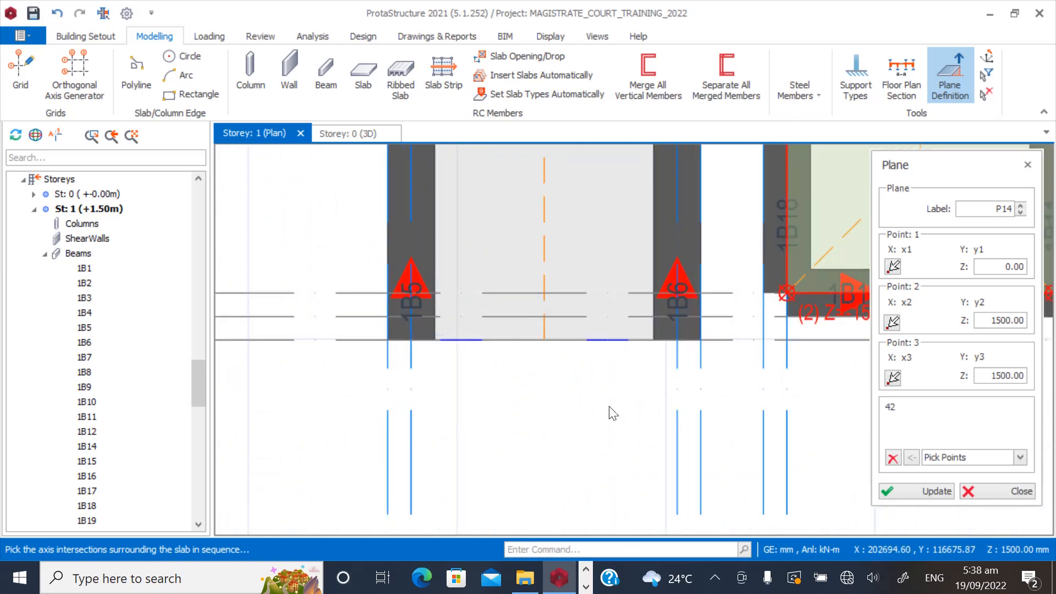
pyautogui.scroll(-5, 523, 427)
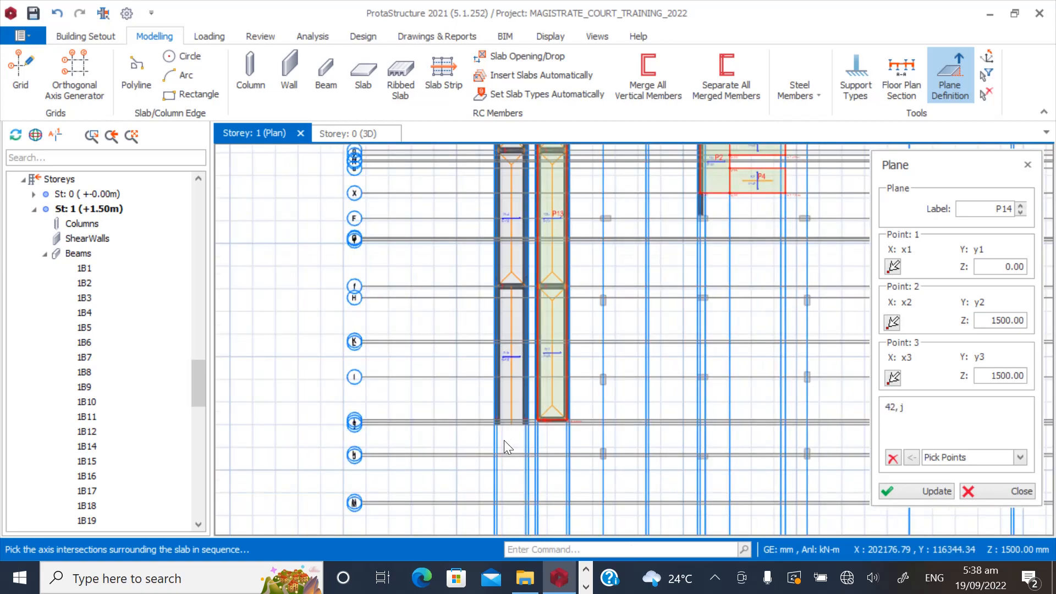
pyautogui.scroll(5, 484, 204)
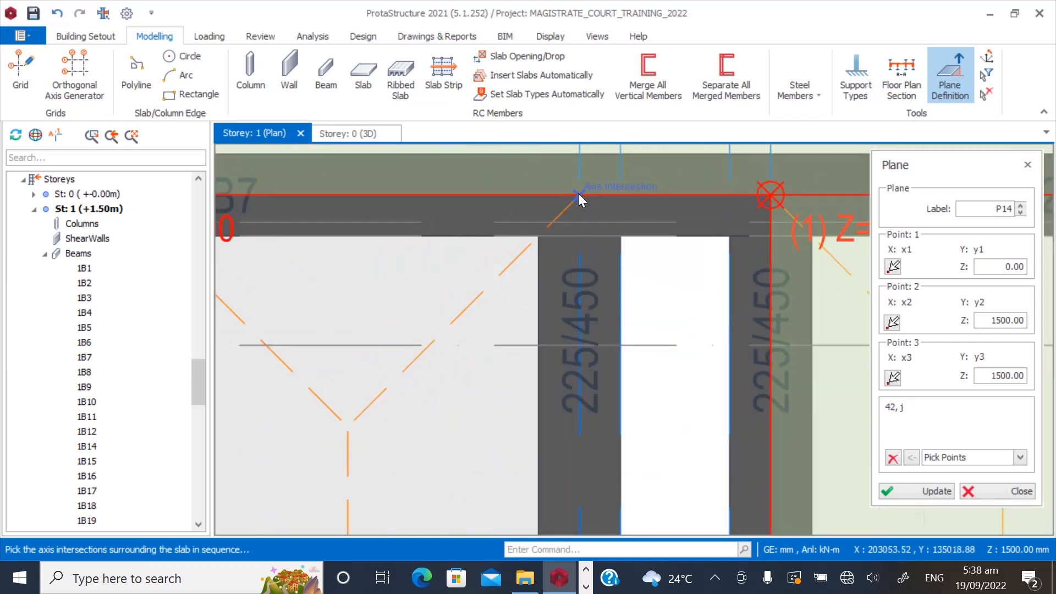
pyautogui.click(578, 194)
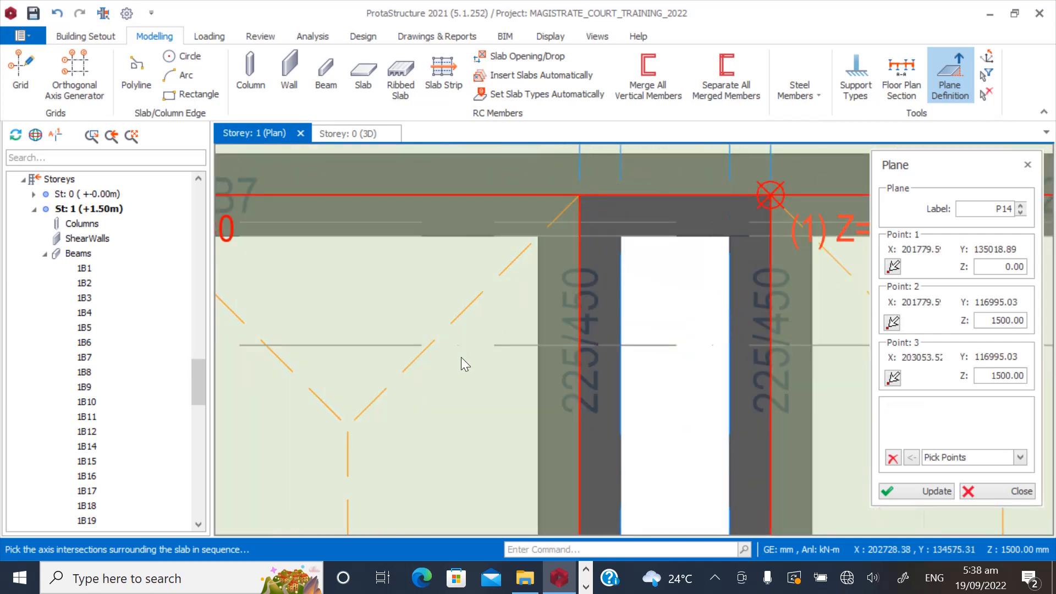
# Move the upper flight's members to the new sloped plane and finish the plane definition.
pyautogui.scroll(-5, 459, 358)
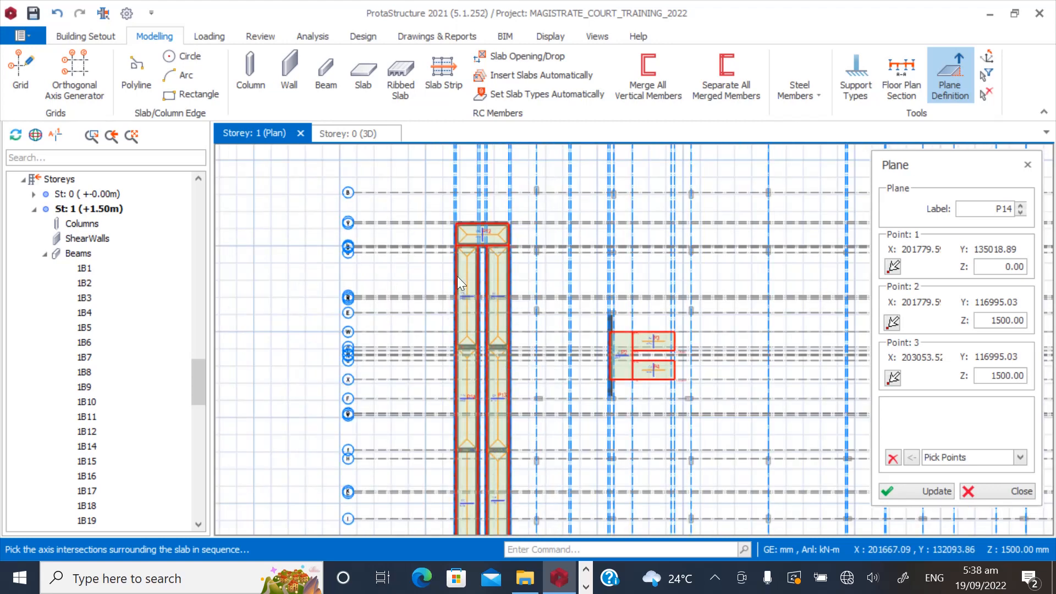
pyautogui.scroll(5, 460, 355)
pyautogui.rightClick(459, 213)
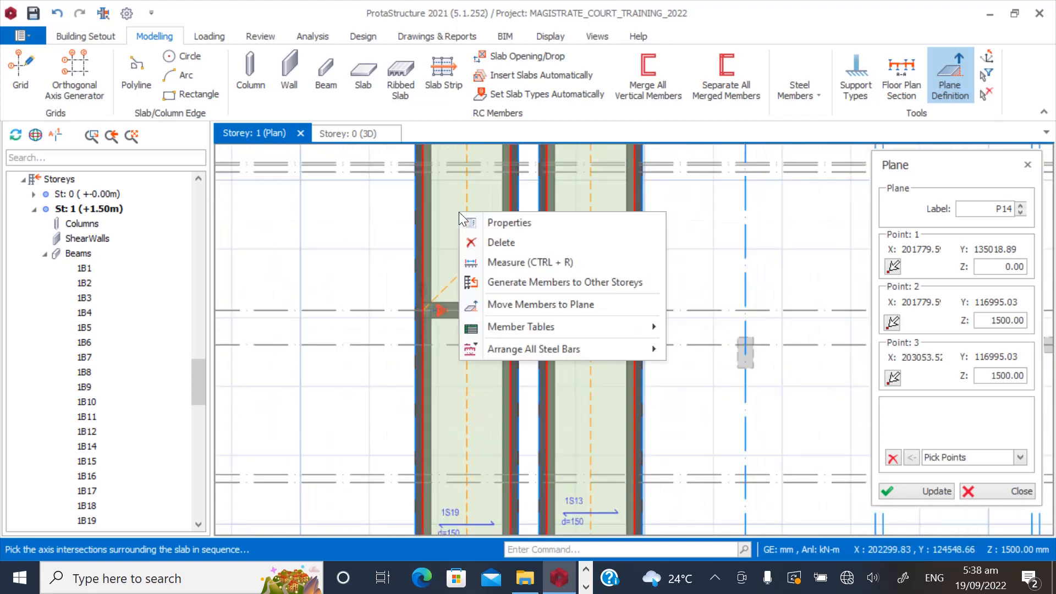
pyautogui.click(496, 304)
pyautogui.click(582, 357)
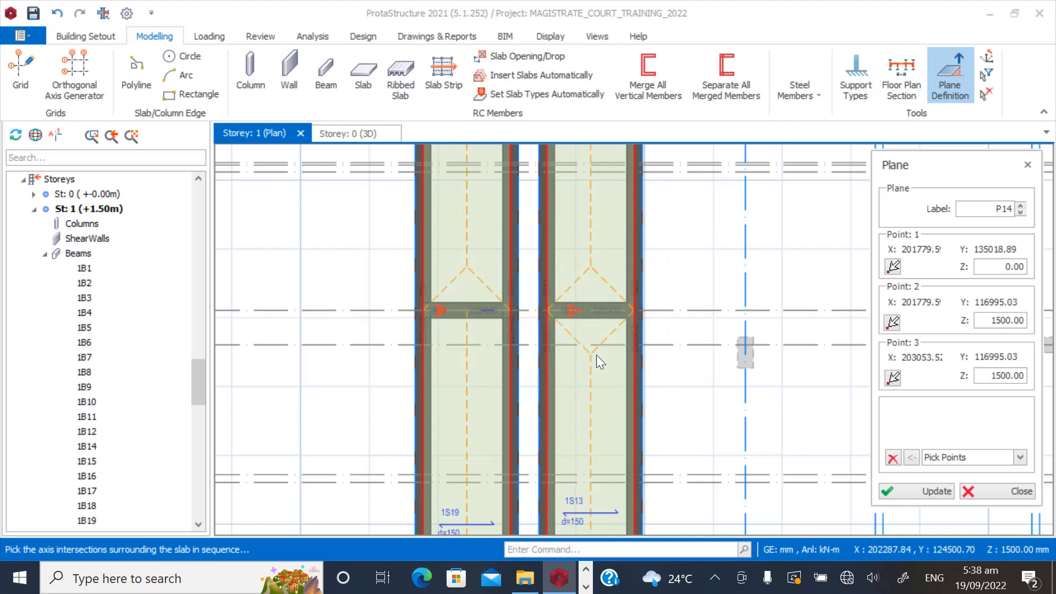
pyautogui.click(982, 493)
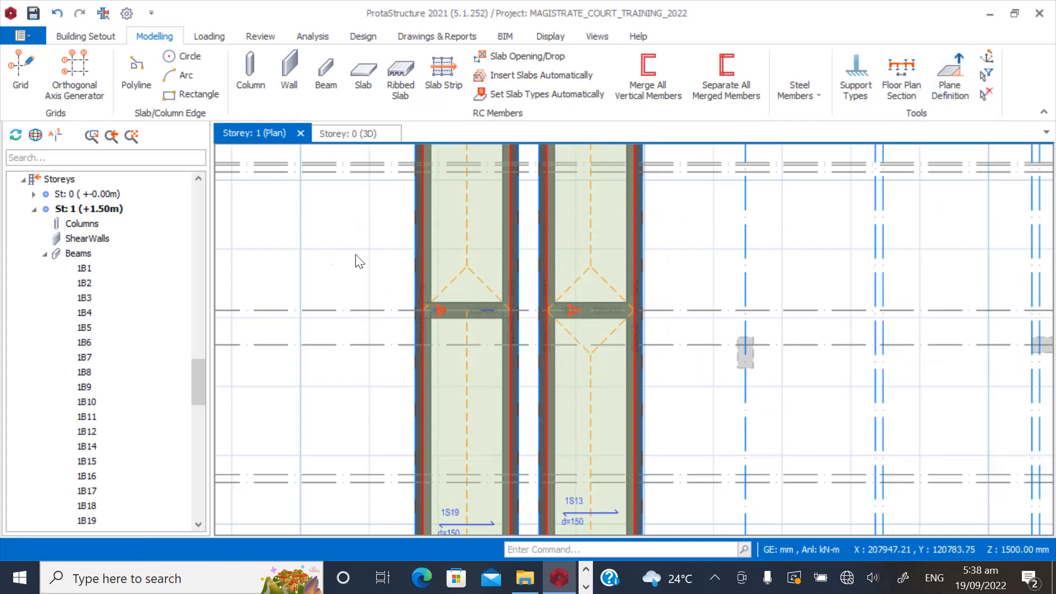
# Examine the ramp flights and their connection to the landing in the 3D view.
pyautogui.click(34, 211)
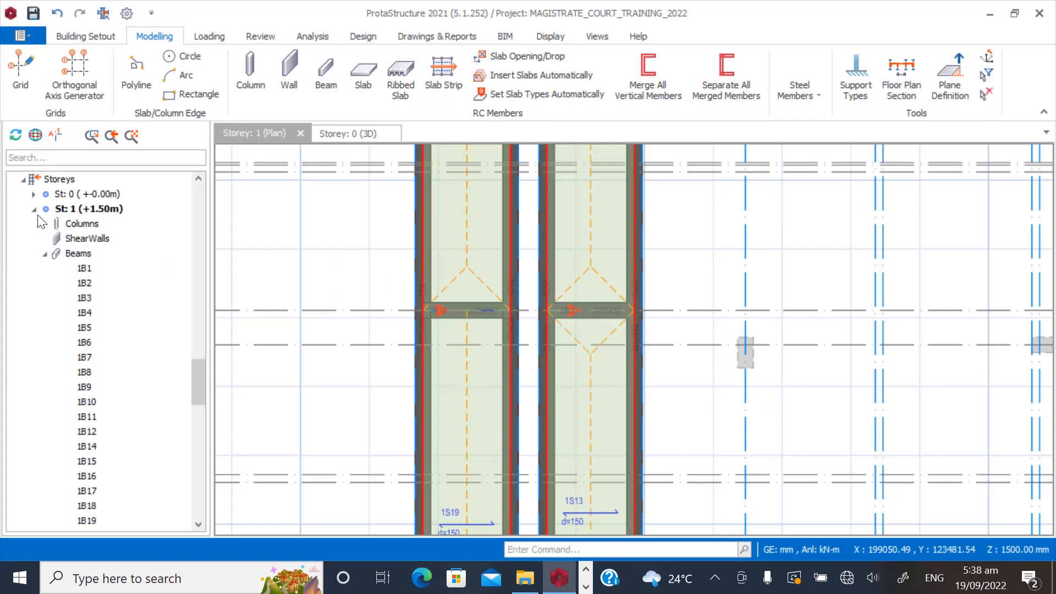
pyautogui.moveTo(193, 447); pyautogui.dragTo(204, 170)
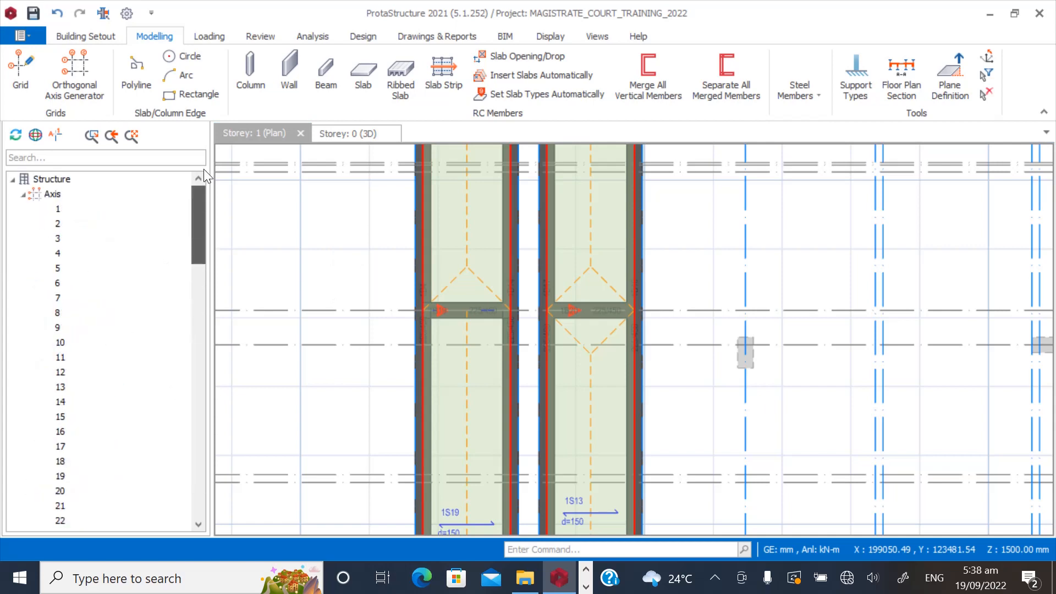
pyautogui.click(23, 197)
pyautogui.doubleClick(91, 238)
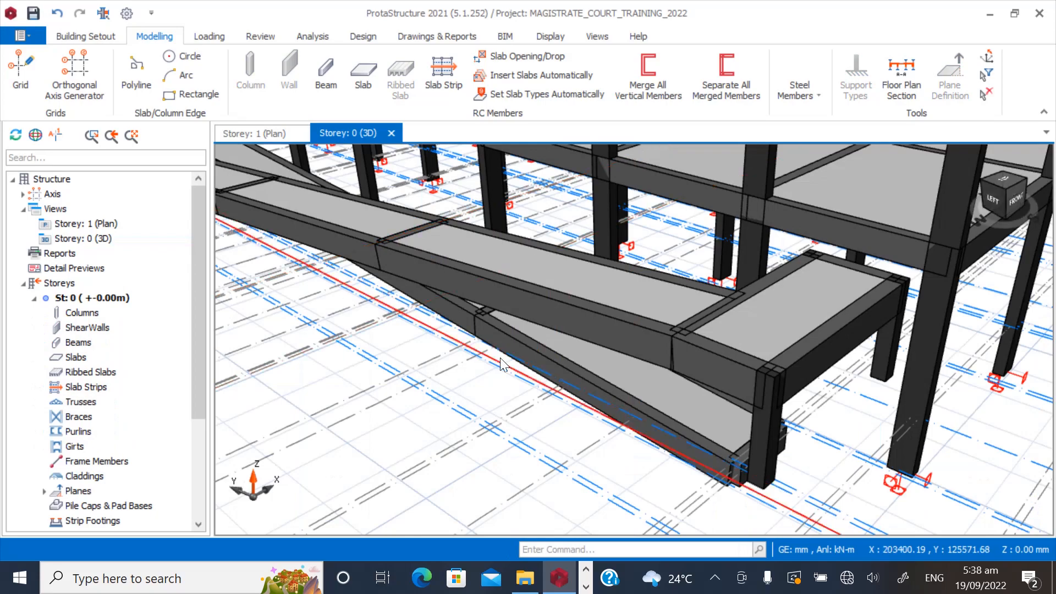
pyautogui.moveTo(500, 358)
pyautogui.mouseDown(button='middle')
pyautogui.moveTo(587, 409)
pyautogui.moveTo(579, 358)
pyautogui.moveTo(564, 348)
pyautogui.moveTo(544, 375)
pyautogui.moveTo(520, 380)
pyautogui.moveTo(543, 378)
pyautogui.mouseUp(button='middle')
pyautogui.moveTo(730, 342)
pyautogui.mouseDown(button='middle')
pyautogui.moveTo(694, 321)
pyautogui.moveTo(626, 355)
pyautogui.mouseUp(button='middle')
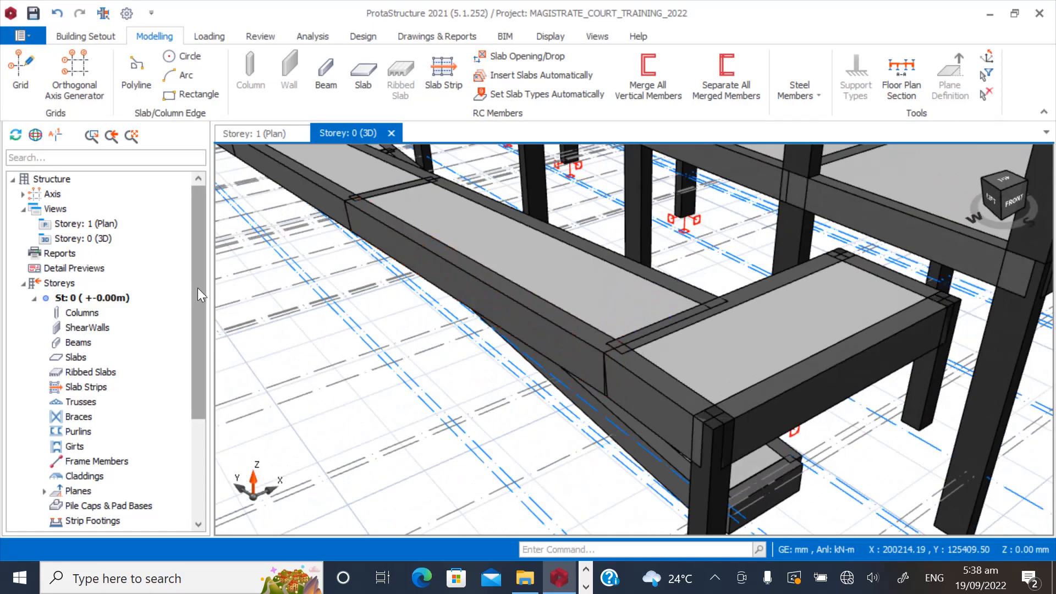
# Return to the plan view and switch it to Storey 2 (+3.00m).
pyautogui.doubleClick(106, 225)
pyautogui.scroll(-5, 434, 277)
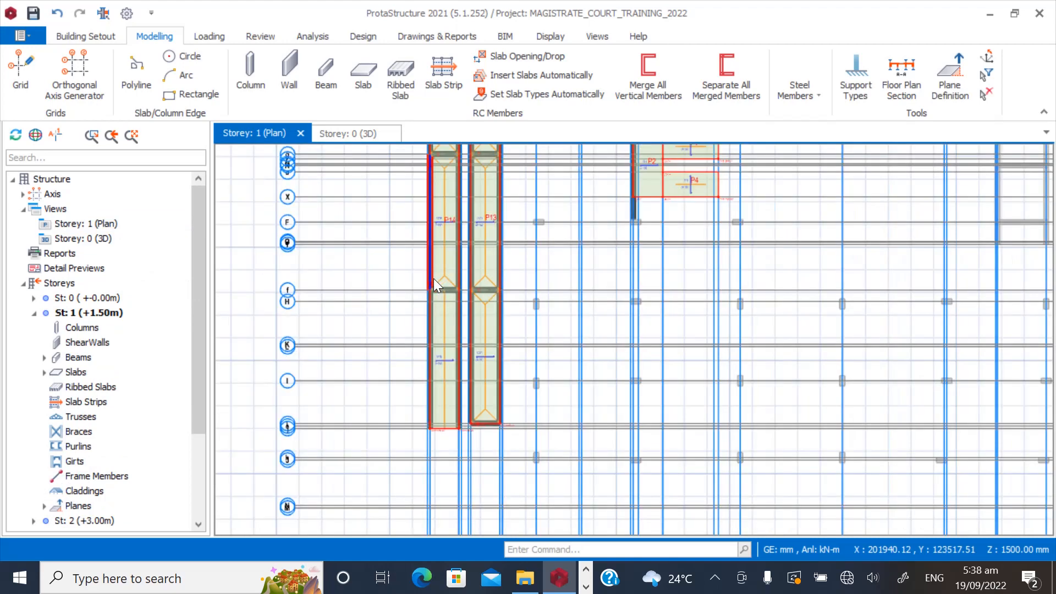
pyautogui.moveTo(194, 406); pyautogui.dragTo(199, 505)
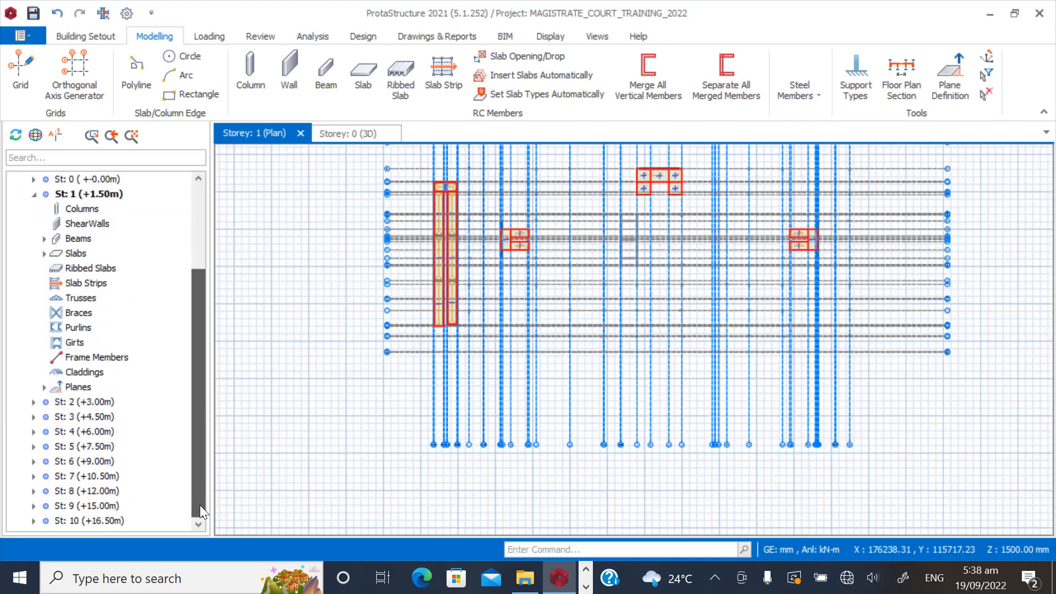
pyautogui.doubleClick(77, 402)
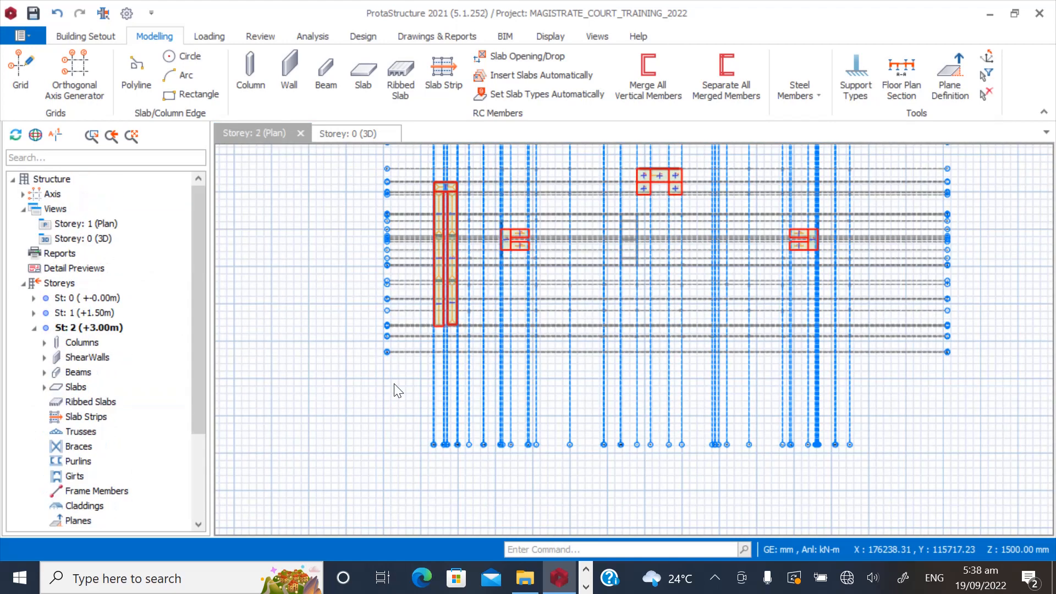
# Examine the ramp landing in the Storey 2 plan, including its columns 2C62 and 2C88.
pyautogui.scroll(6, 450, 348)
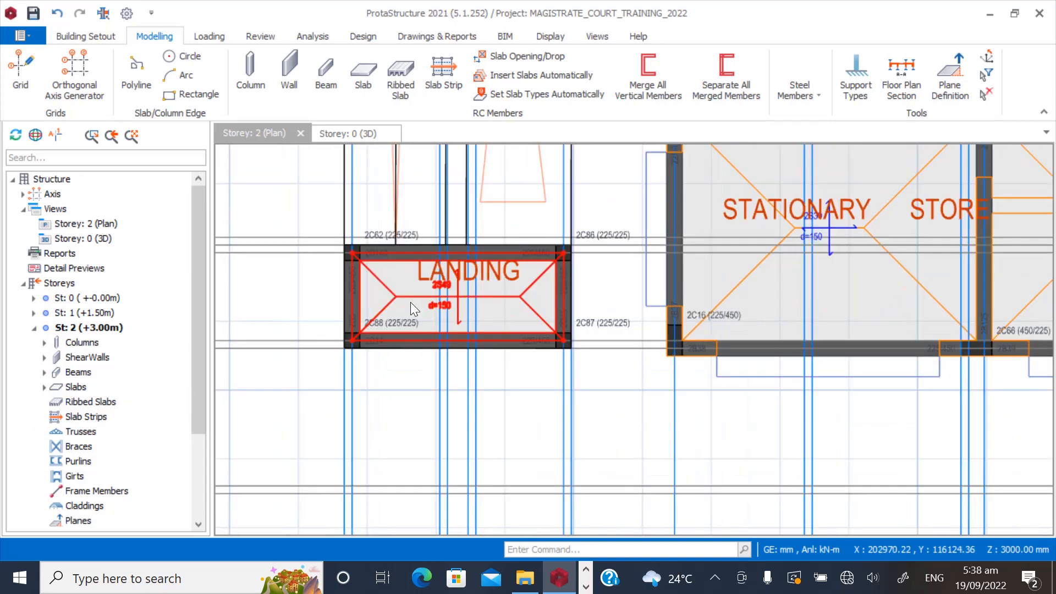
pyautogui.scroll(-4, 476, 230)
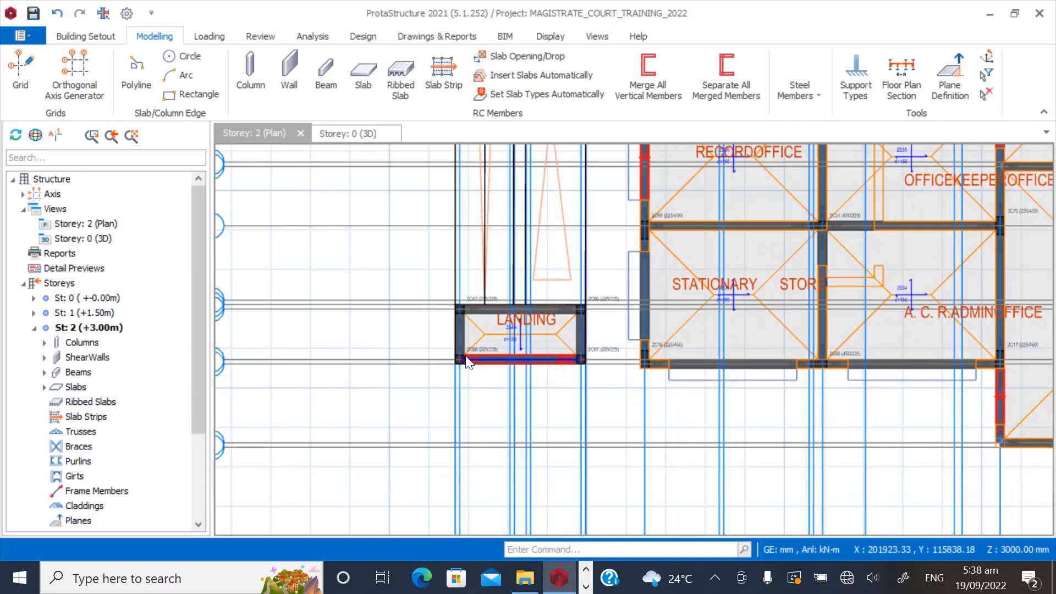
pyautogui.scroll(2, 478, 301)
pyautogui.scroll(1, 478, 302)
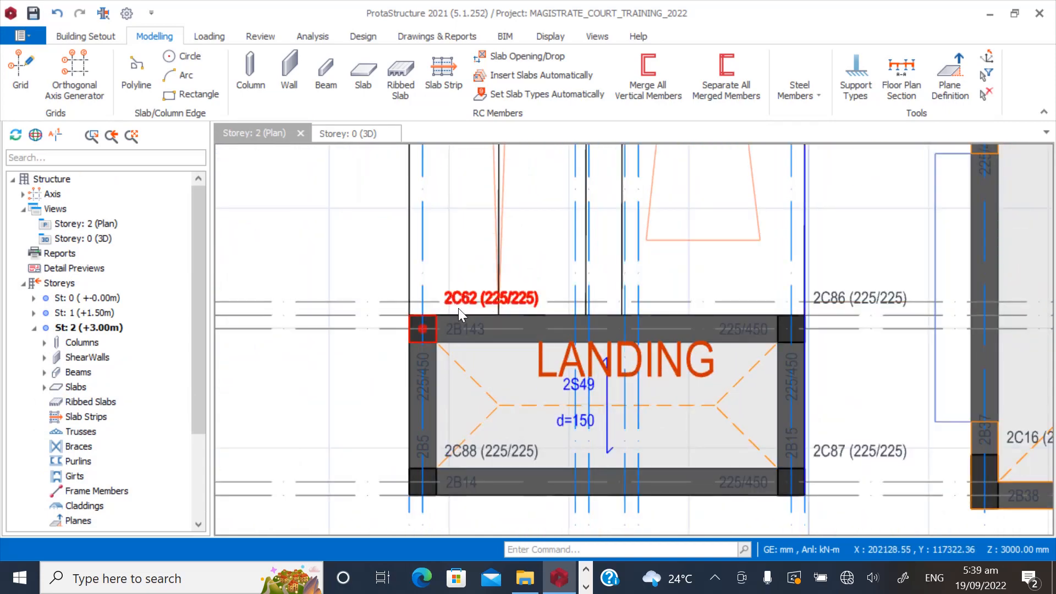
pyautogui.scroll(2, 427, 328)
pyautogui.scroll(-2, 394, 352)
pyautogui.scroll(2, 451, 313)
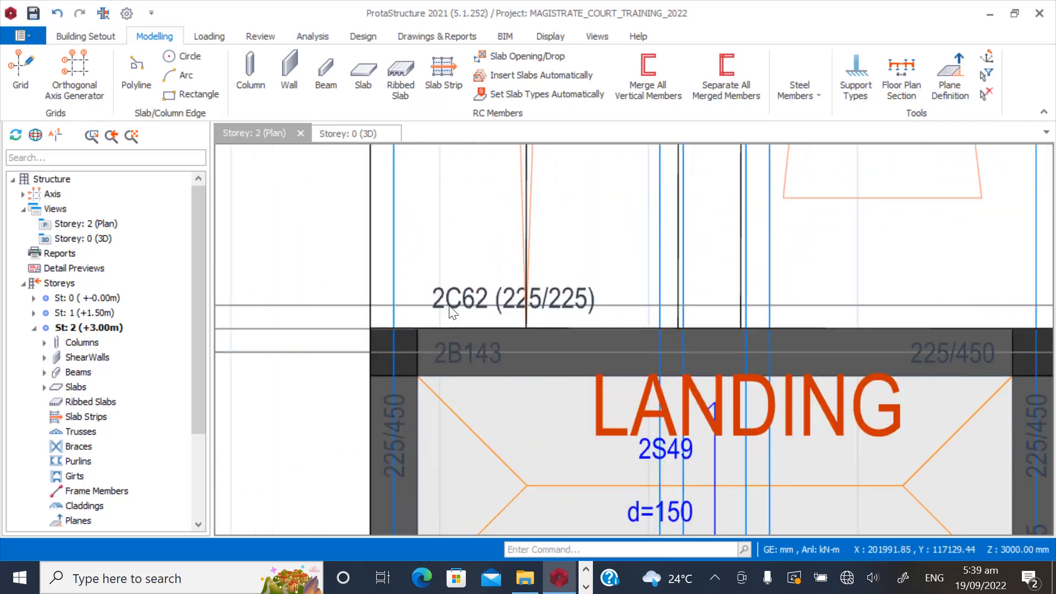
pyautogui.click(394, 352)
pyautogui.scroll(-2, 394, 351)
pyautogui.scroll(2, 408, 450)
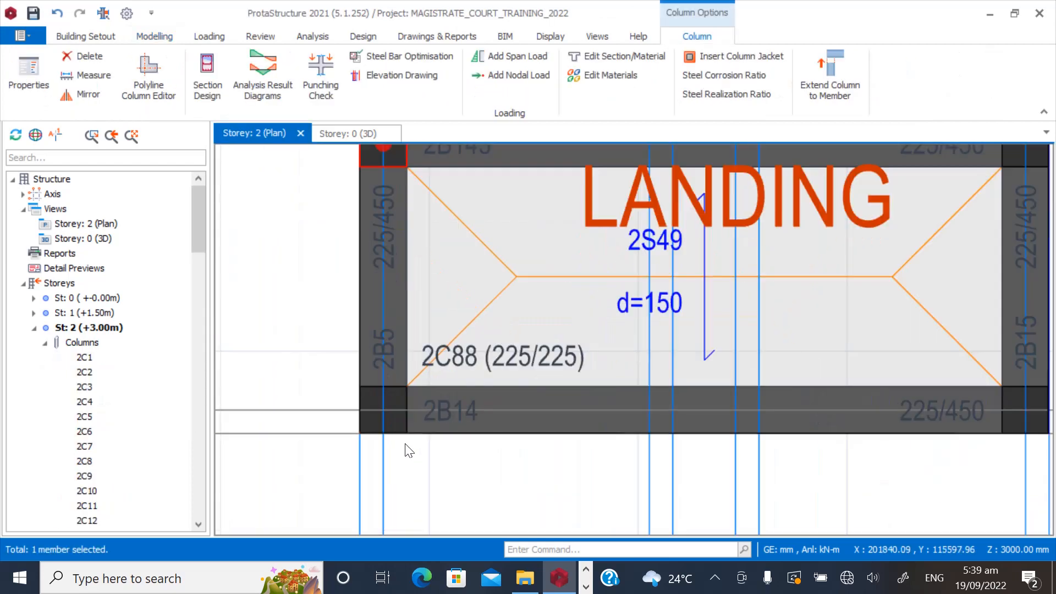
pyautogui.scroll(-2, 363, 429)
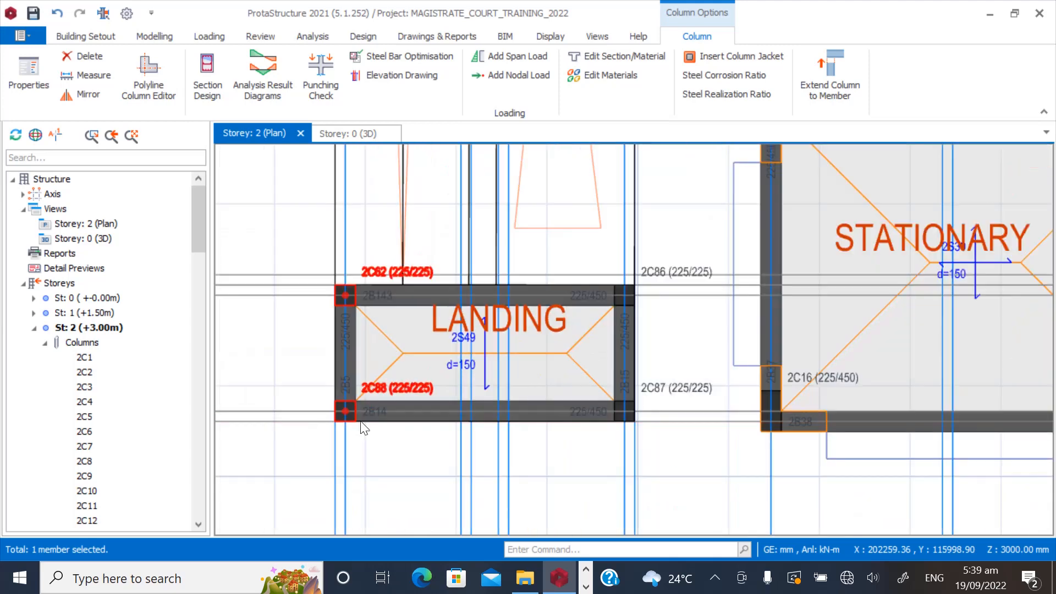
pyautogui.click(296, 350)
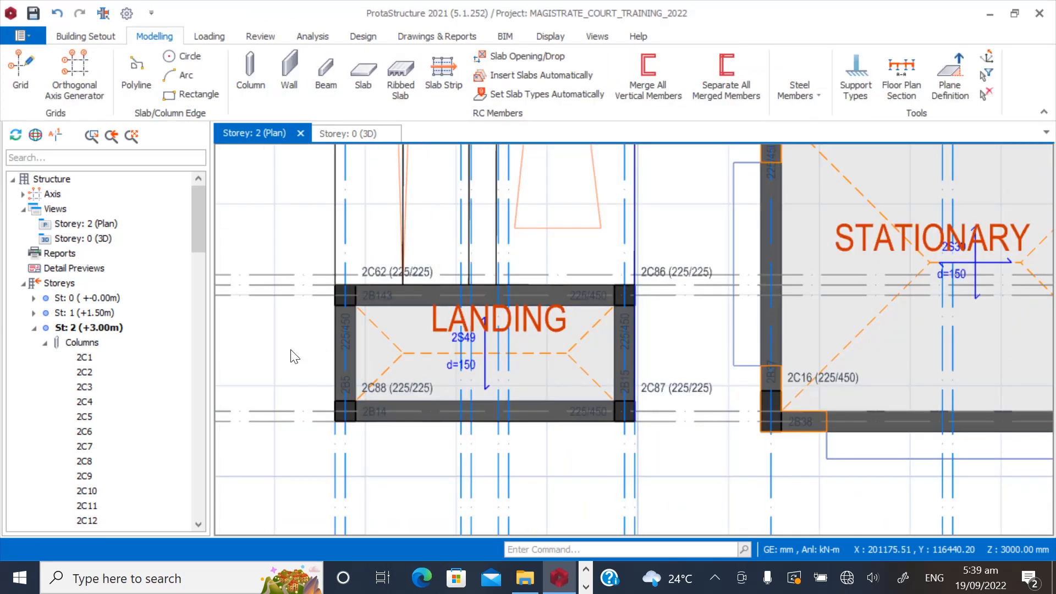
# Check the ramp landing in the 3D view and delete column 2C62 from the landing's corner in the Storey 2 plan.
pyautogui.click(378, 270)
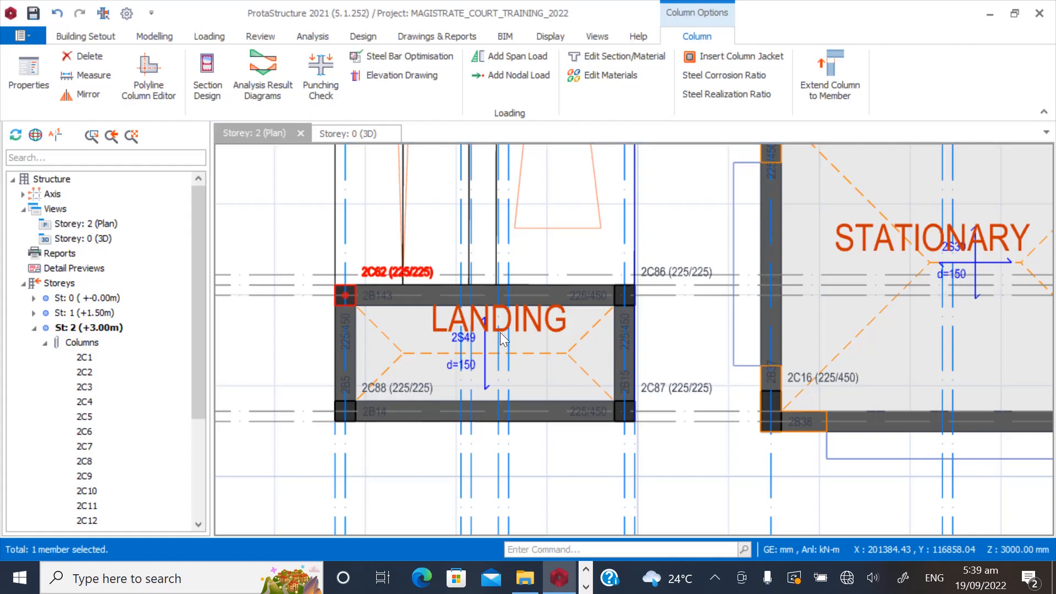
pyautogui.hotkey('ctrl', 'Tab')
pyautogui.moveTo(611, 279)
pyautogui.mouseDown(button='middle')
pyautogui.moveTo(633, 421)
pyautogui.moveTo(636, 384)
pyautogui.moveTo(617, 364)
pyautogui.moveTo(599, 449)
pyautogui.mouseUp(button='middle')
pyautogui.scroll(-2, 519, 416)
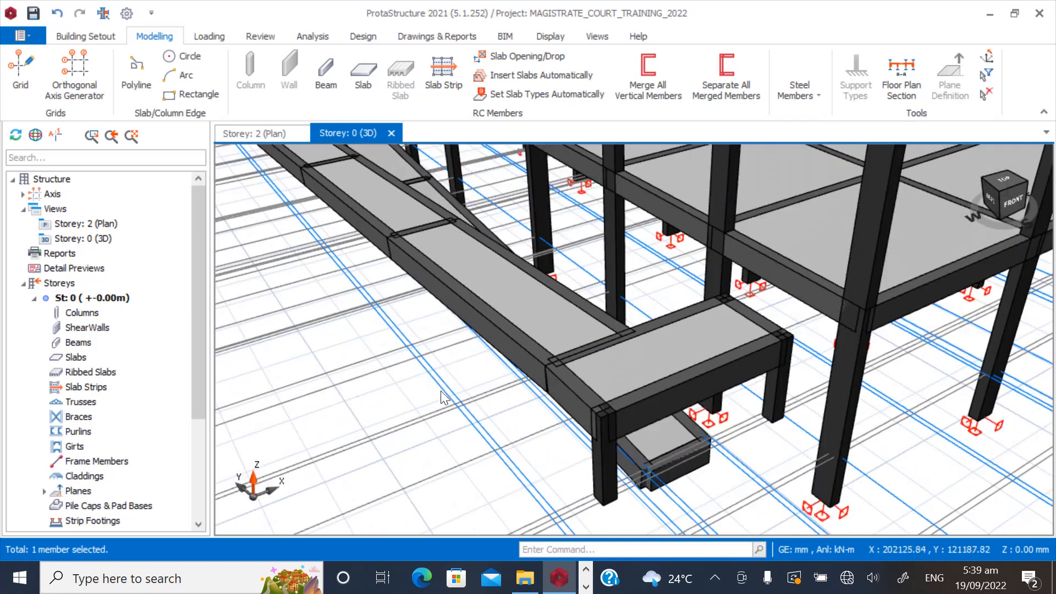
pyautogui.doubleClick(103, 225)
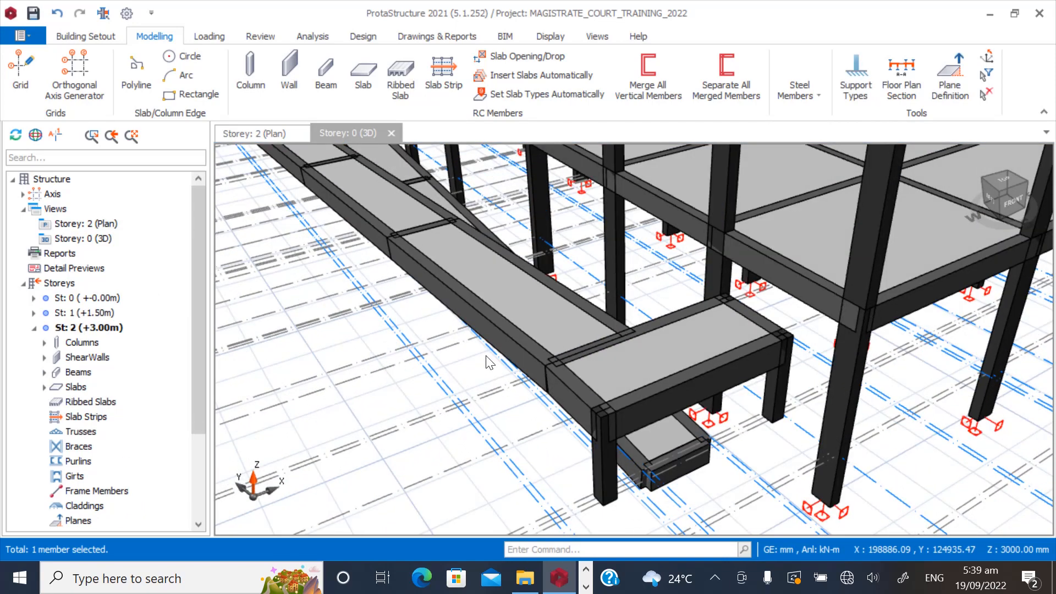
pyautogui.scroll(3, 375, 326)
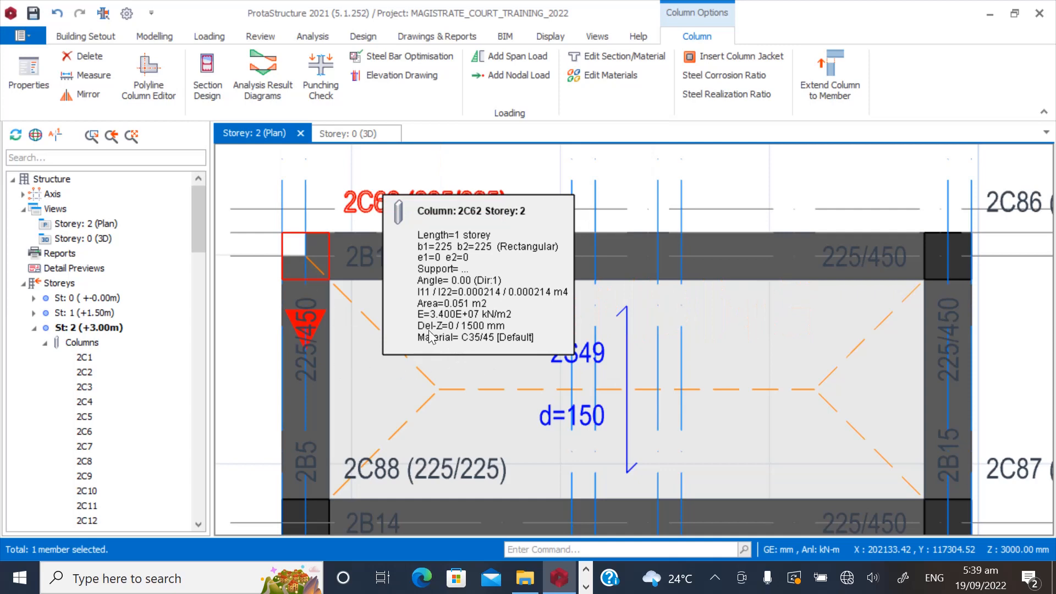
pyautogui.scroll(-3, 439, 261)
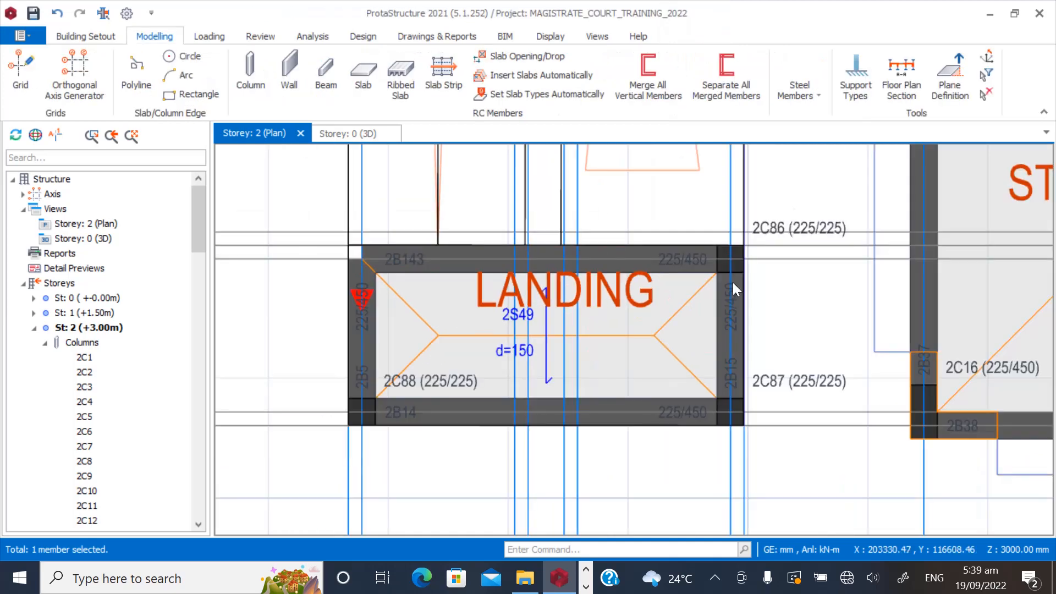
# Insert a one-storey 225 x 225 mm column at axis intersection j/42, based on column 2C86.
pyautogui.click(797, 223)
pyautogui.click(154, 36)
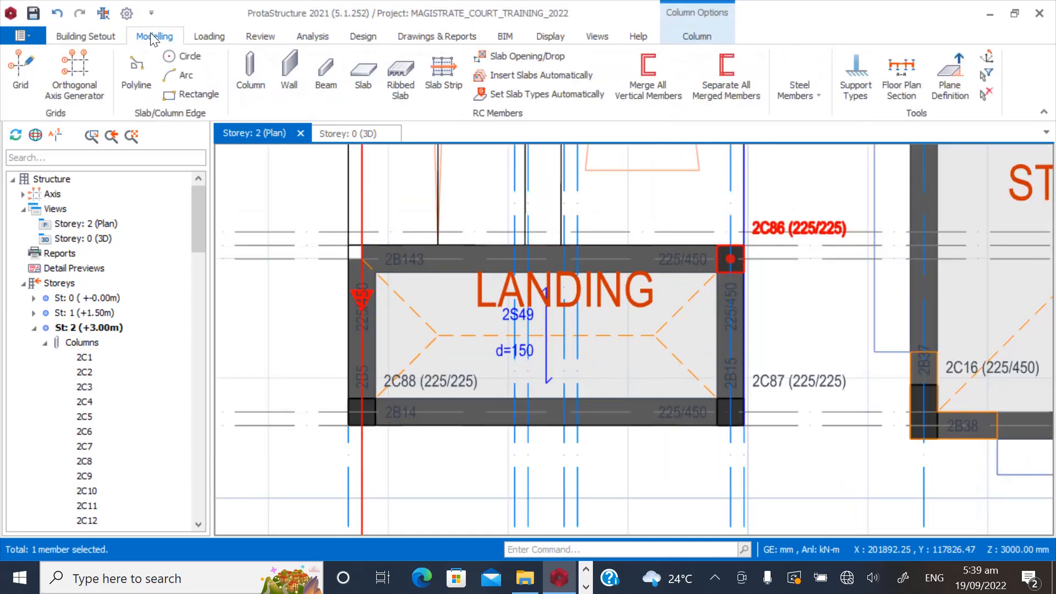
pyautogui.click(250, 71)
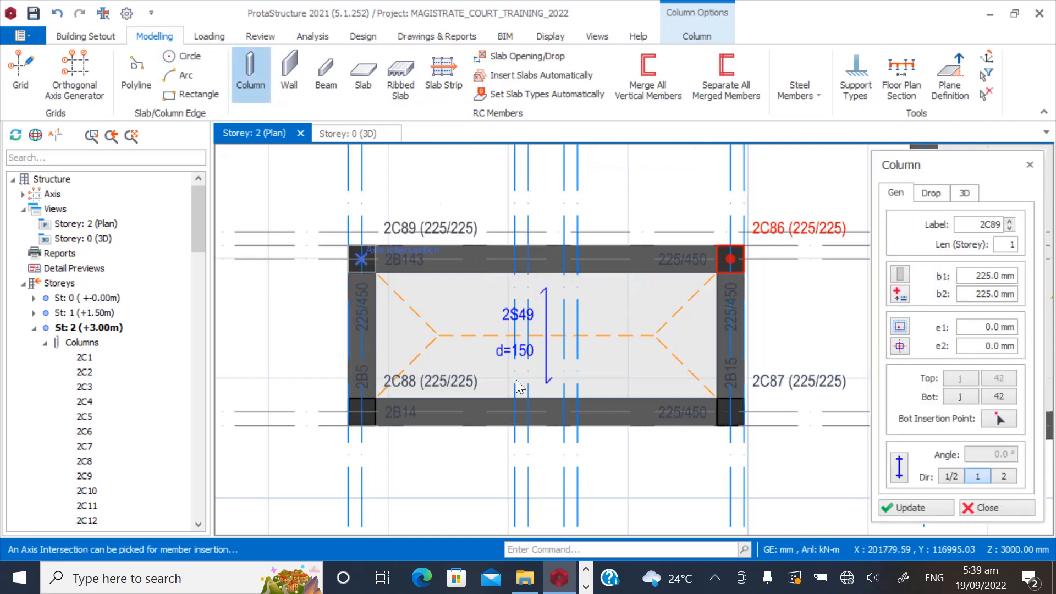
# Close the column settings and select all four columns supporting the ramp landing in the 3D view.
pyautogui.click(978, 509)
pyautogui.click(83, 238)
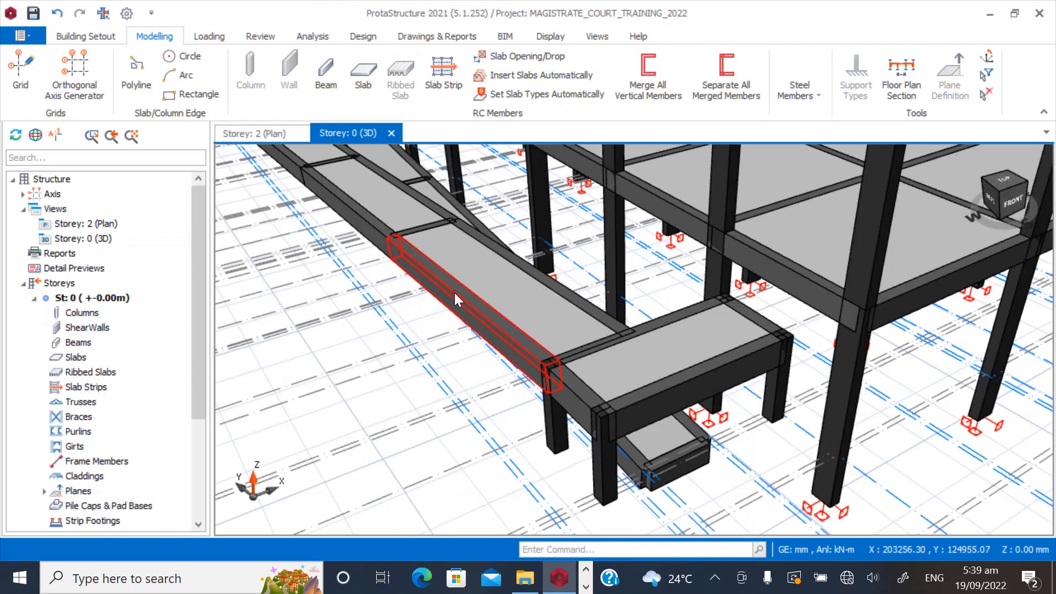
pyautogui.moveTo(454, 293)
pyautogui.mouseDown(button='middle')
pyautogui.moveTo(556, 382)
pyautogui.moveTo(543, 355)
pyautogui.moveTo(645, 372)
pyautogui.mouseUp(button='middle')
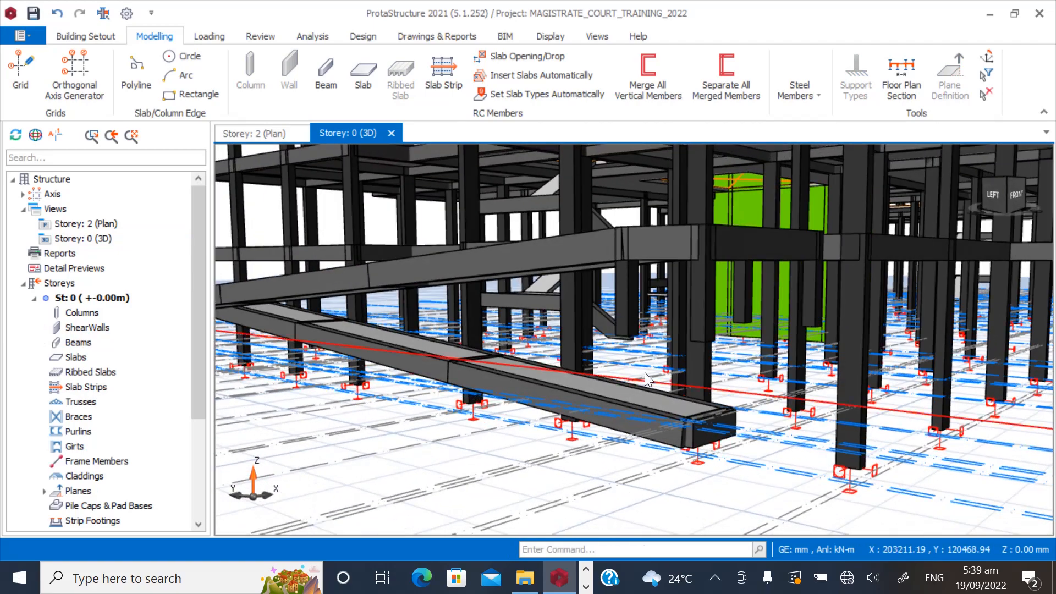
pyautogui.click(634, 290)
pyautogui.moveTo(477, 352)
pyautogui.mouseDown(button='middle')
pyautogui.moveTo(609, 354)
pyautogui.moveTo(606, 388)
pyautogui.mouseUp(button='middle')
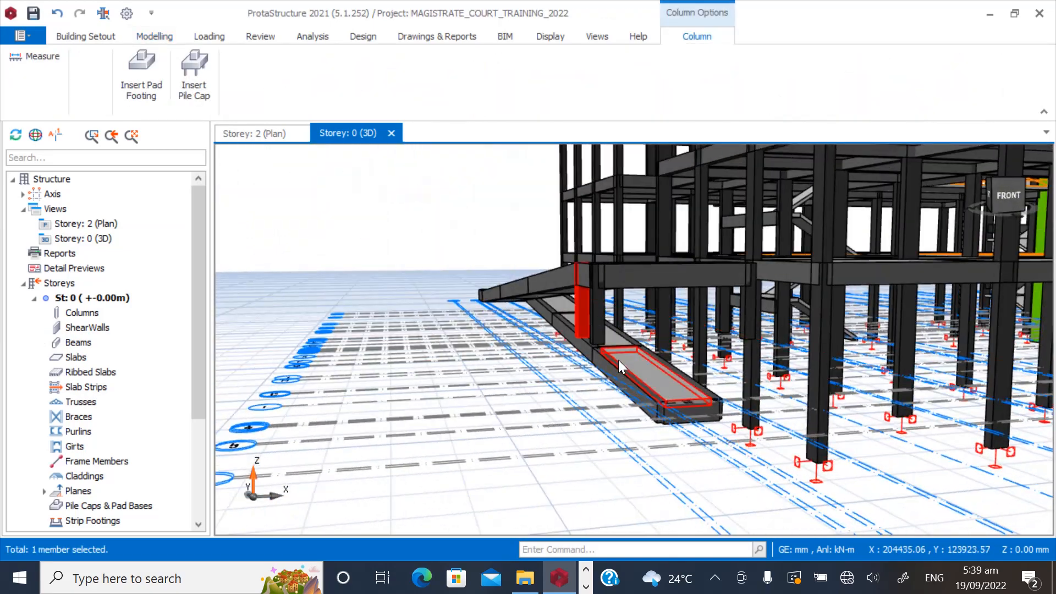
pyautogui.click(596, 318)
pyautogui.moveTo(596, 318); pyautogui.dragTo(690, 345, button='middle')
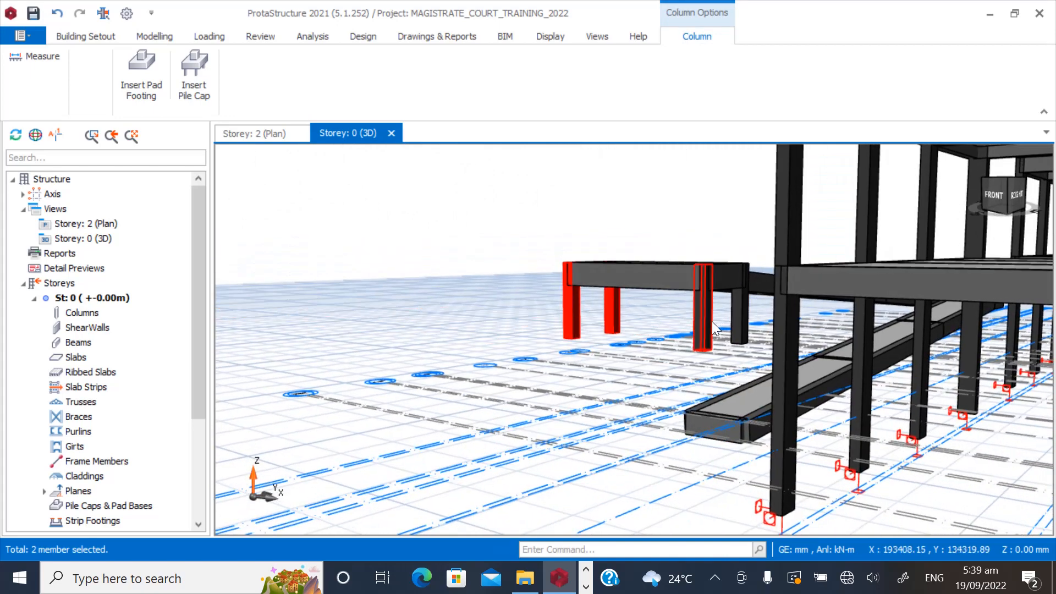
pyautogui.click(741, 319)
pyautogui.click(741, 318)
pyautogui.moveTo(632, 340); pyautogui.dragTo(781, 440, button='middle')
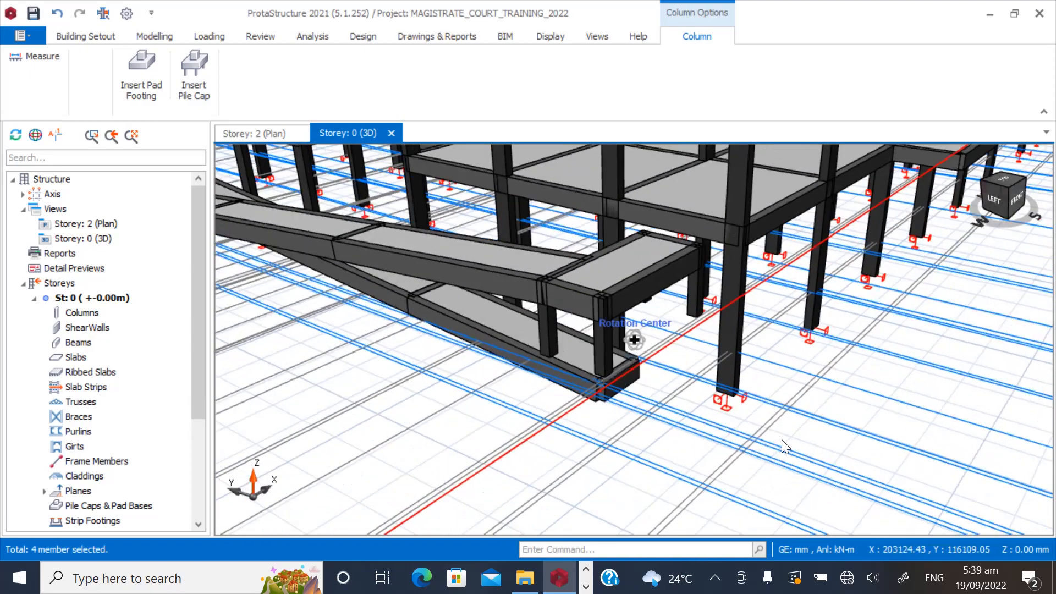
pyautogui.moveTo(570, 341)
pyautogui.mouseDown(button='middle')
pyautogui.moveTo(580, 369)
pyautogui.moveTo(589, 348)
pyautogui.mouseUp(button='middle')
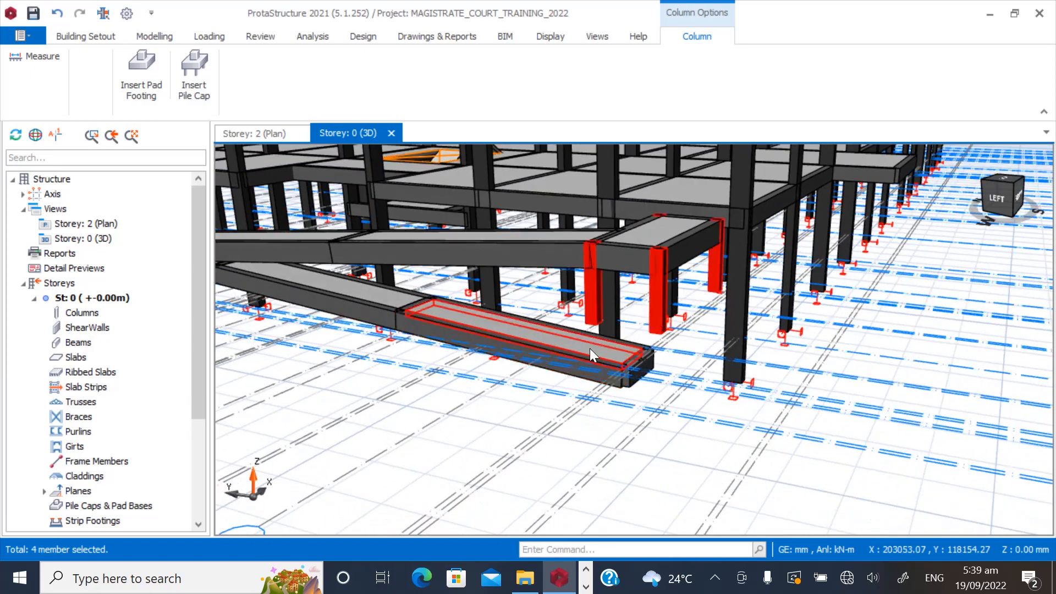
# Set the length of all four selected landing columns to 2 storeys through the Column Table.
pyautogui.rightClick(598, 293)
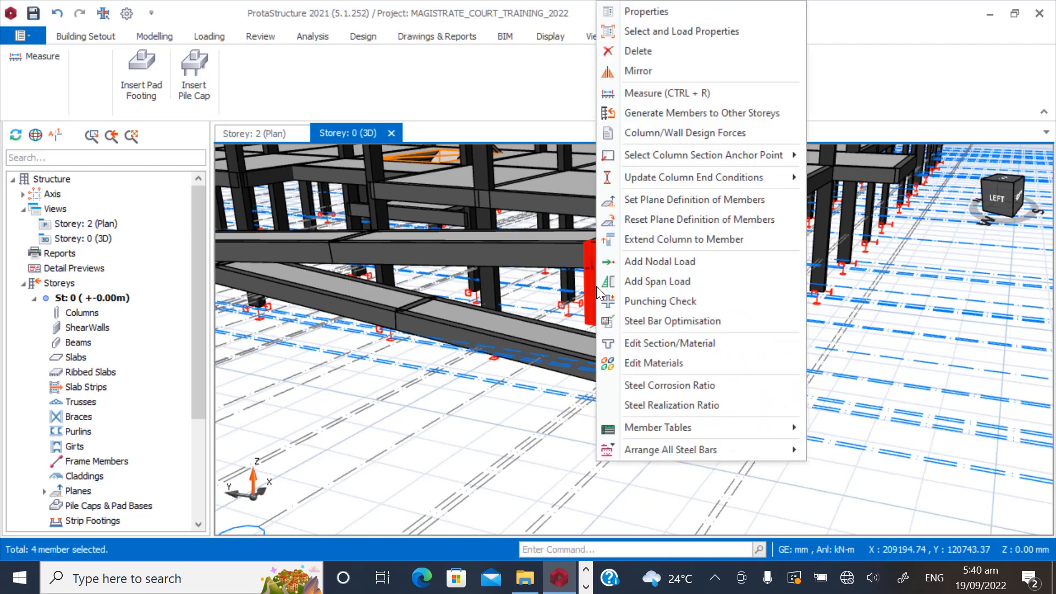
pyautogui.click(649, 11)
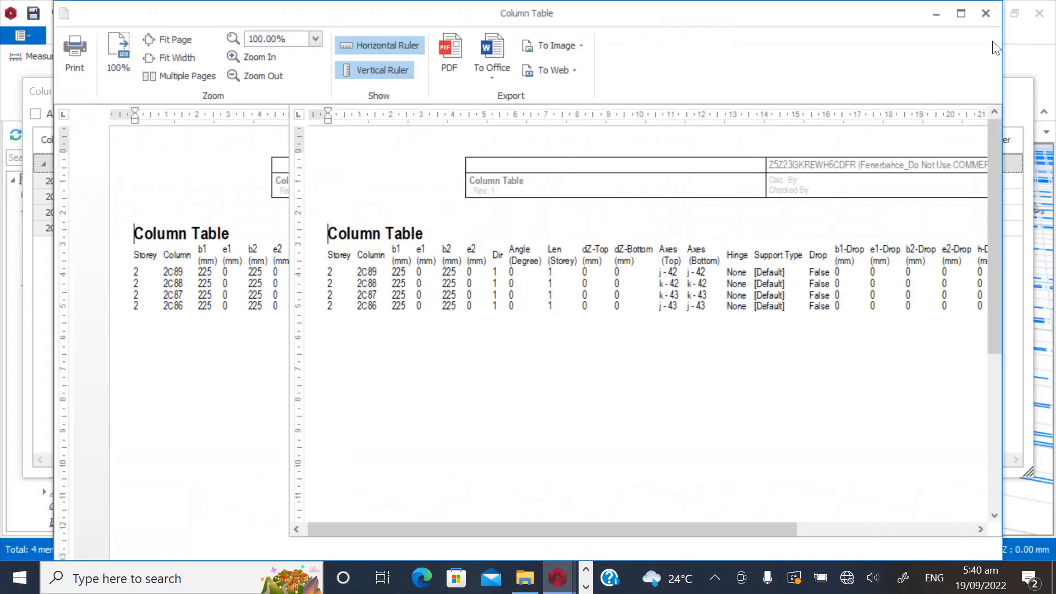
pyautogui.click(986, 13)
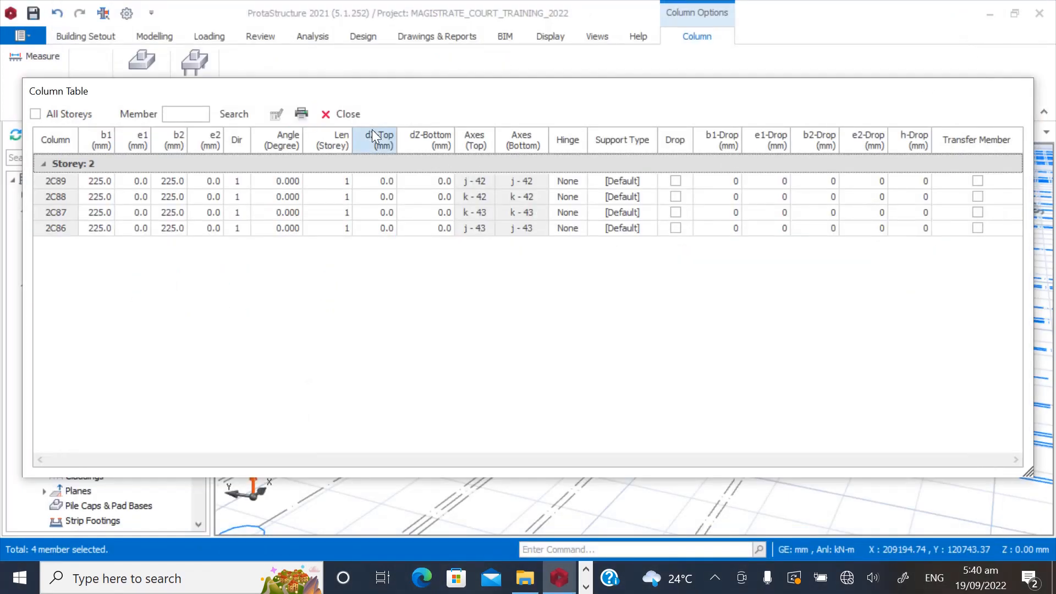
pyautogui.click(325, 140)
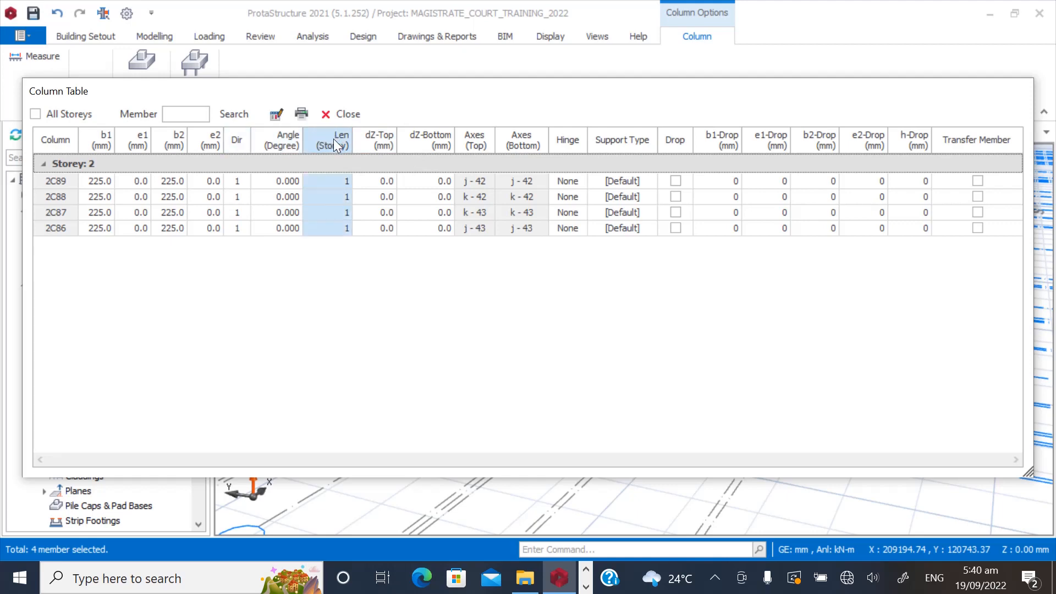
pyautogui.click(275, 113)
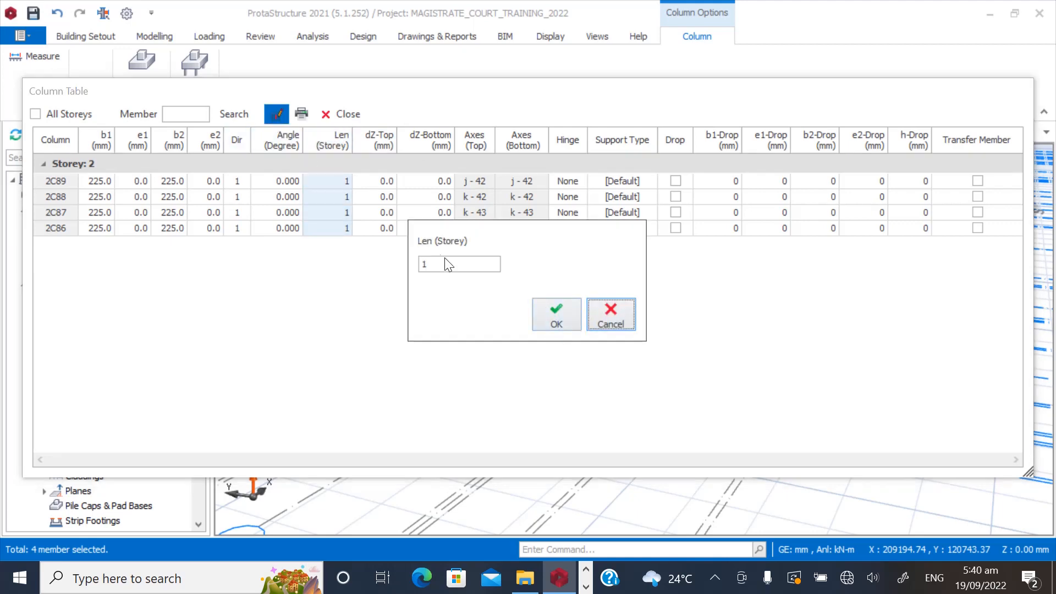
pyautogui.click(551, 320)
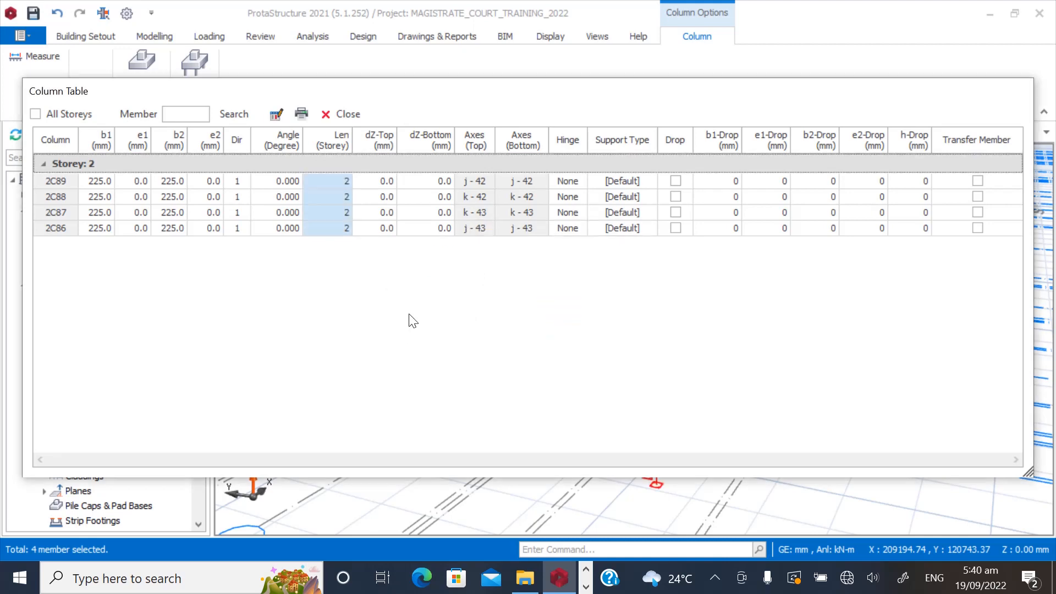
pyautogui.click(348, 115)
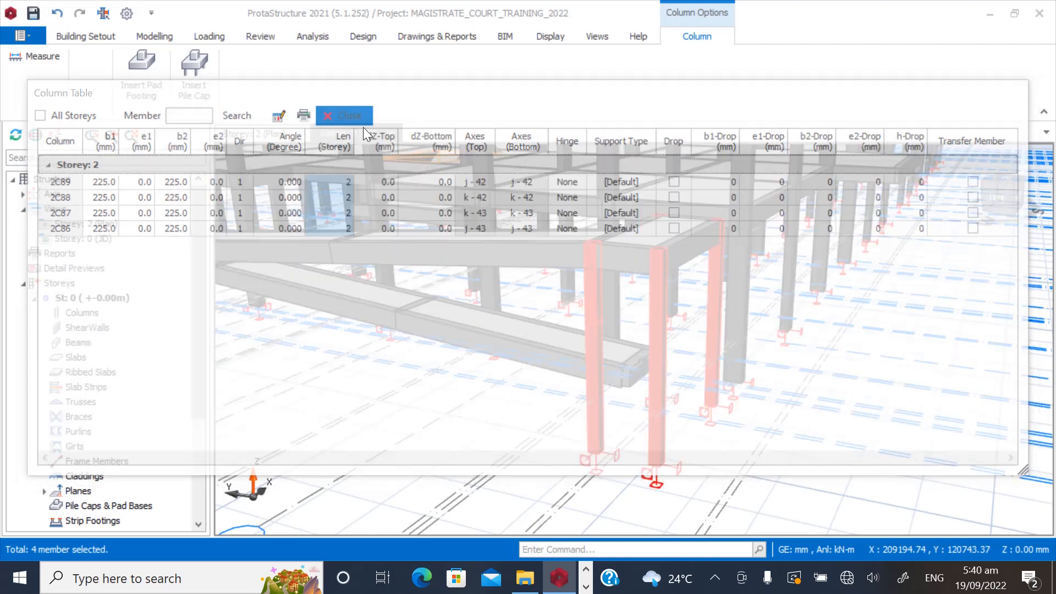
# Check the ramp and its landing columns in the 3D view, and switch the plan view to Storey 1 (+1.50m).
pyautogui.moveTo(525, 413); pyautogui.dragTo(473, 426)
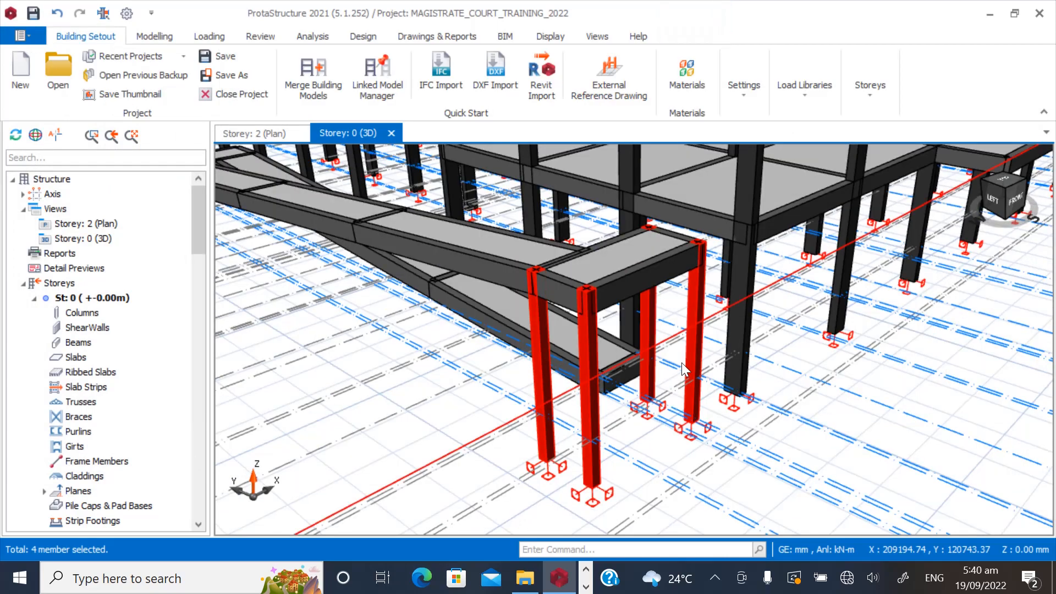
pyautogui.moveTo(633, 410); pyautogui.dragTo(719, 391)
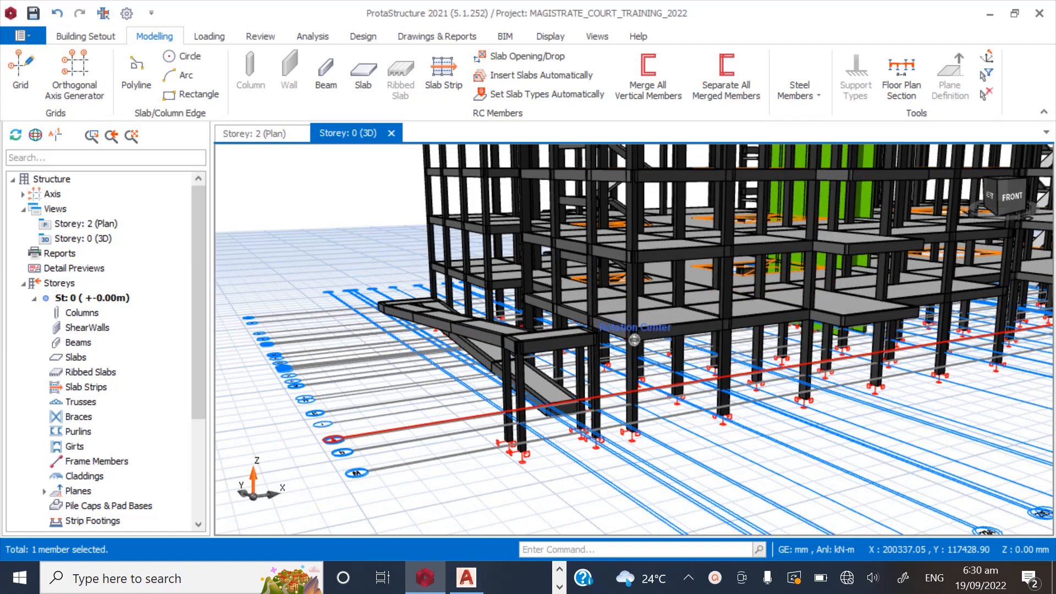
pyautogui.moveTo(495, 330)
pyautogui.mouseDown()
pyautogui.moveTo(526, 325)
pyautogui.moveTo(506, 324)
pyautogui.mouseUp()
pyautogui.scroll(3, 506, 319)
pyautogui.moveTo(633, 341)
pyautogui.mouseDown()
pyautogui.moveTo(605, 360)
pyautogui.moveTo(641, 333)
pyautogui.moveTo(618, 337)
pyautogui.mouseUp()
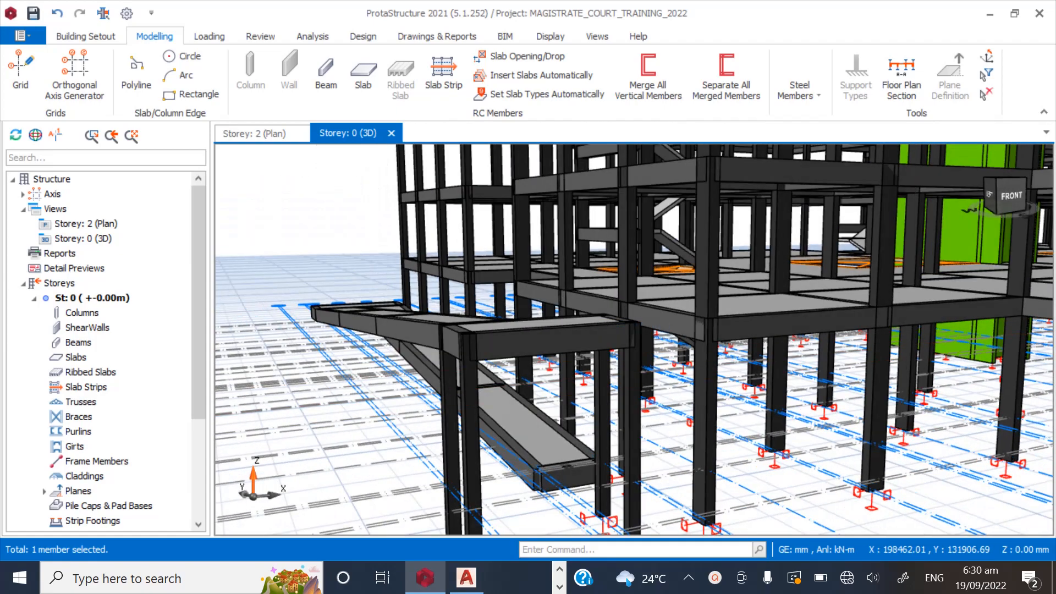
pyautogui.doubleClick(85, 224)
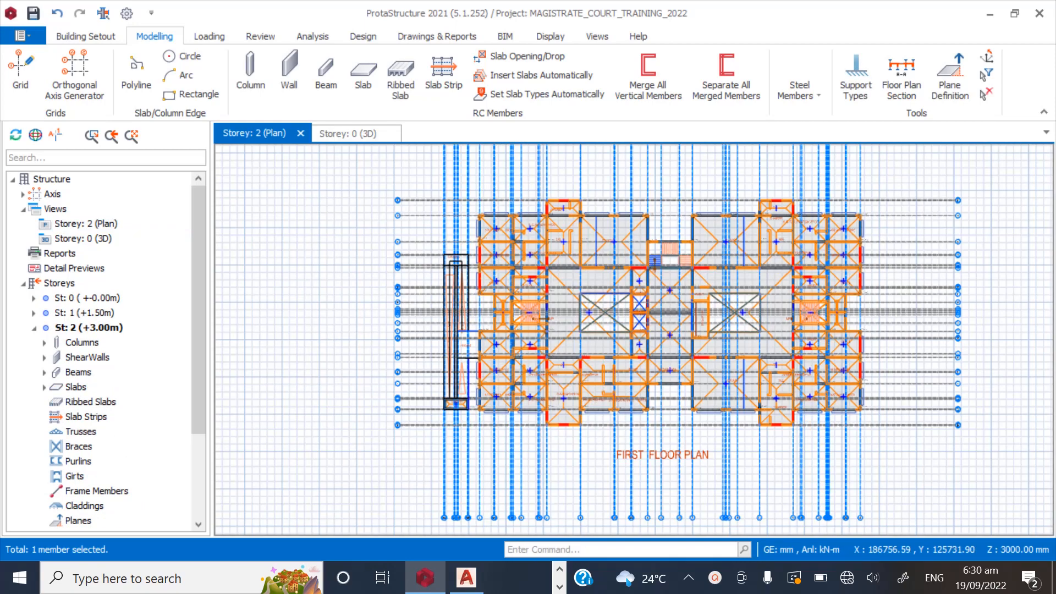
pyautogui.scroll(3, 456, 415)
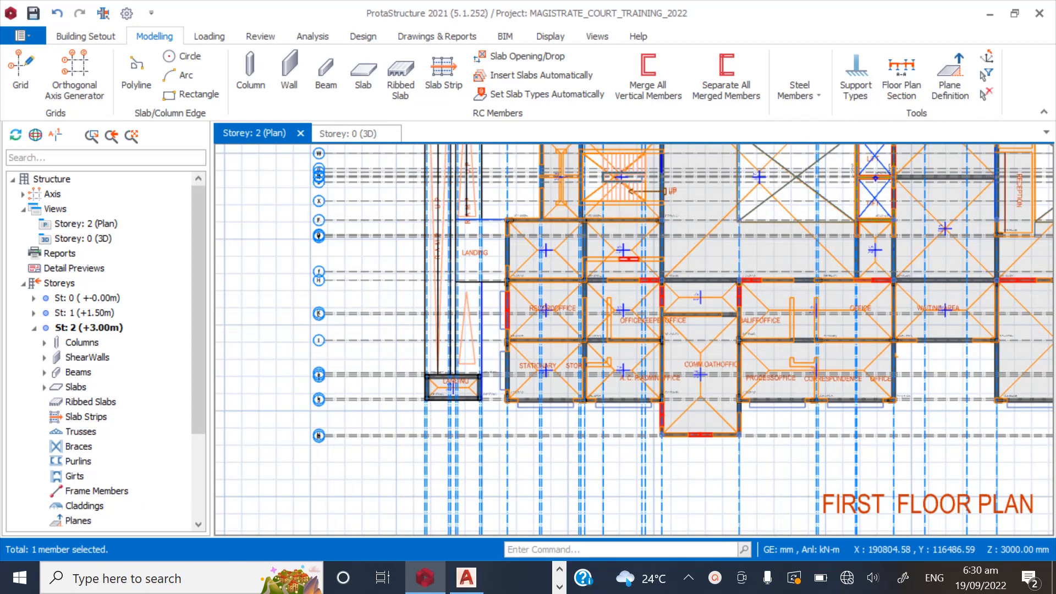
pyautogui.click(84, 313)
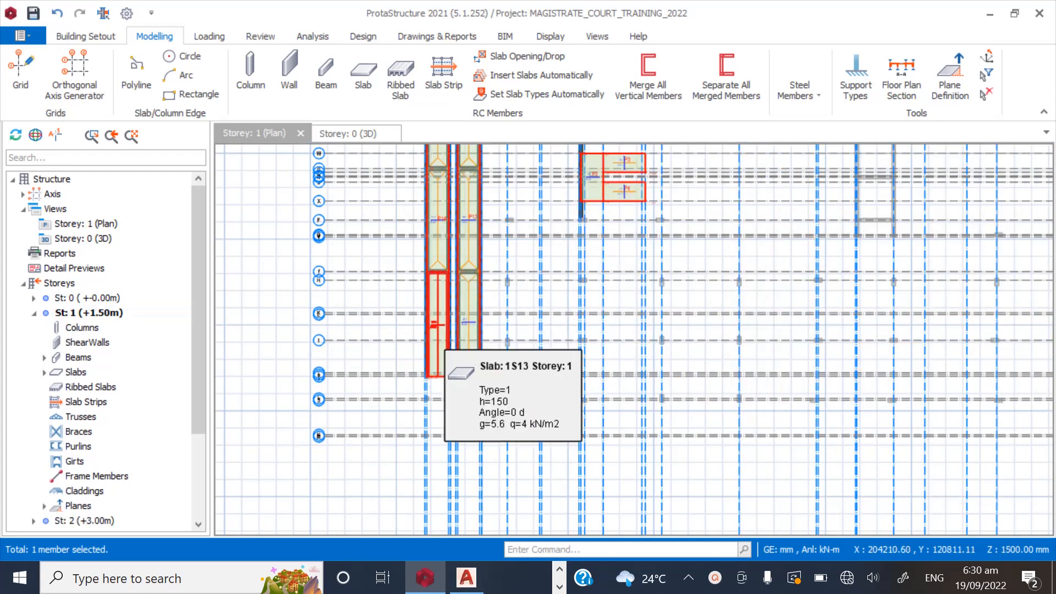
# Insert two-storey 225 x 225 mm columns at axis intersections f/42 and f/44, at both ends of ramp beam 1B19.
pyautogui.scroll(6, 427, 387)
pyautogui.scroll(-4, 433, 401)
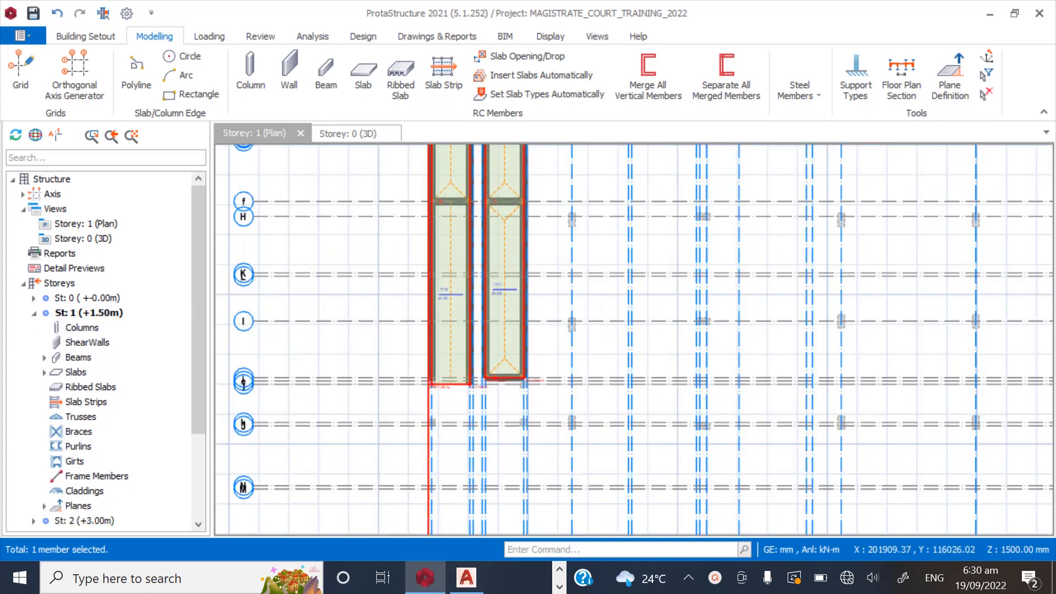
pyautogui.scroll(4, 426, 213)
pyautogui.scroll(-2, 393, 364)
pyautogui.scroll(3, 432, 194)
pyautogui.click(250, 74)
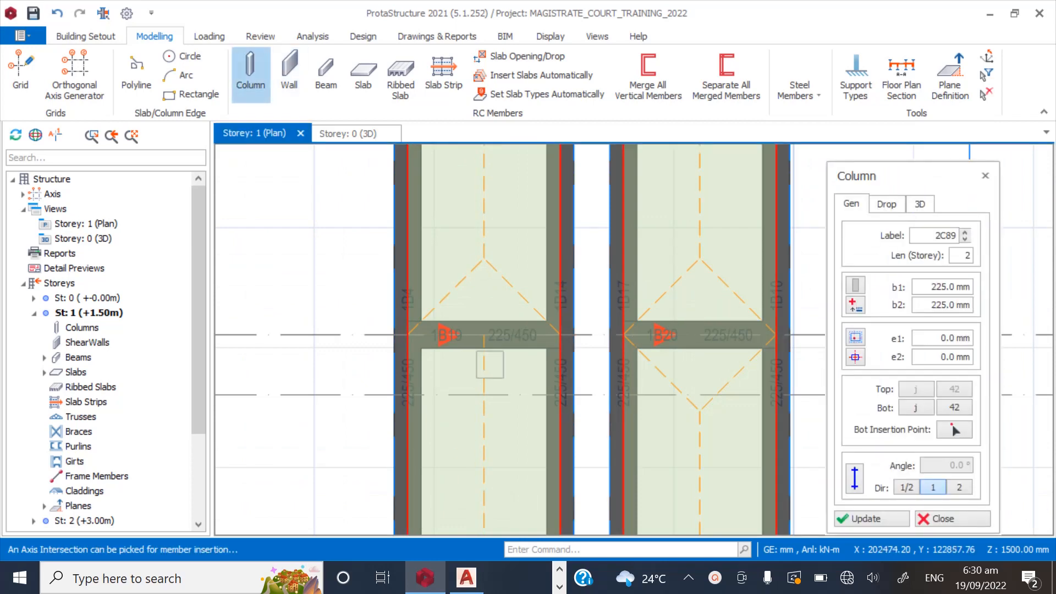
pyautogui.scroll(4, 400, 348)
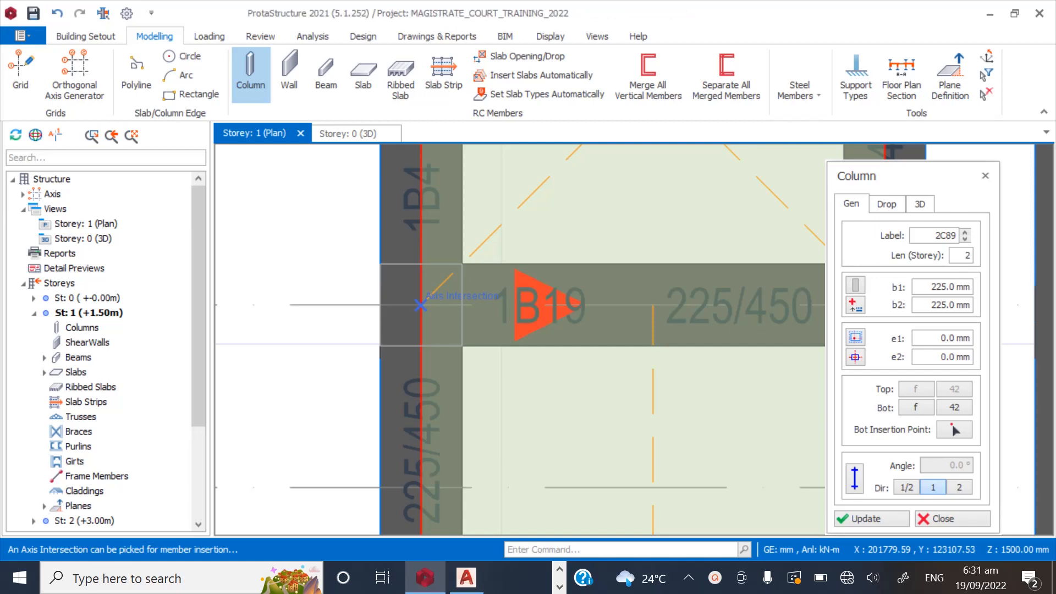
pyautogui.click(421, 304)
pyautogui.scroll(-3, 372, 389)
pyautogui.scroll(2, 515, 372)
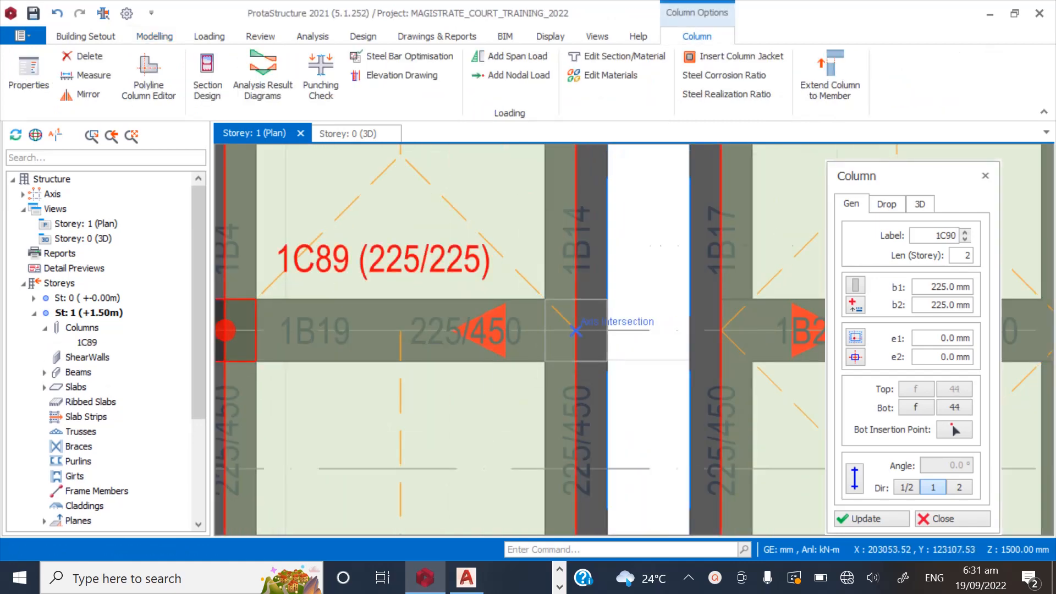
pyautogui.click(576, 331)
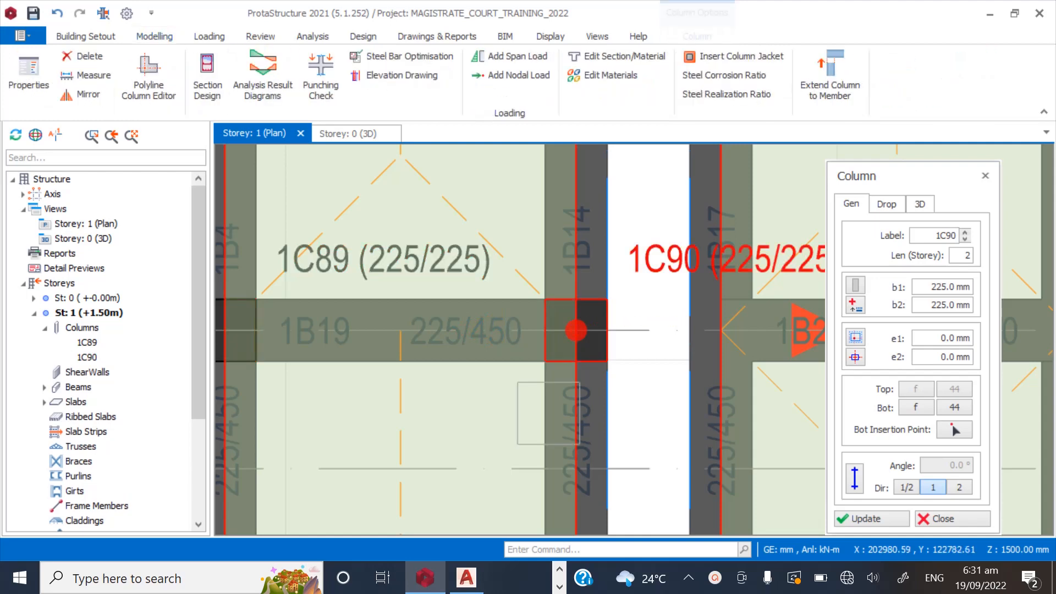
# Insert two-storey 225 x 225 mm columns at axis intersections f/45 and f/43, at both ends of ramp beam 1B20.
pyautogui.scroll(-4, 576, 331)
pyautogui.scroll(-3, 454, 443)
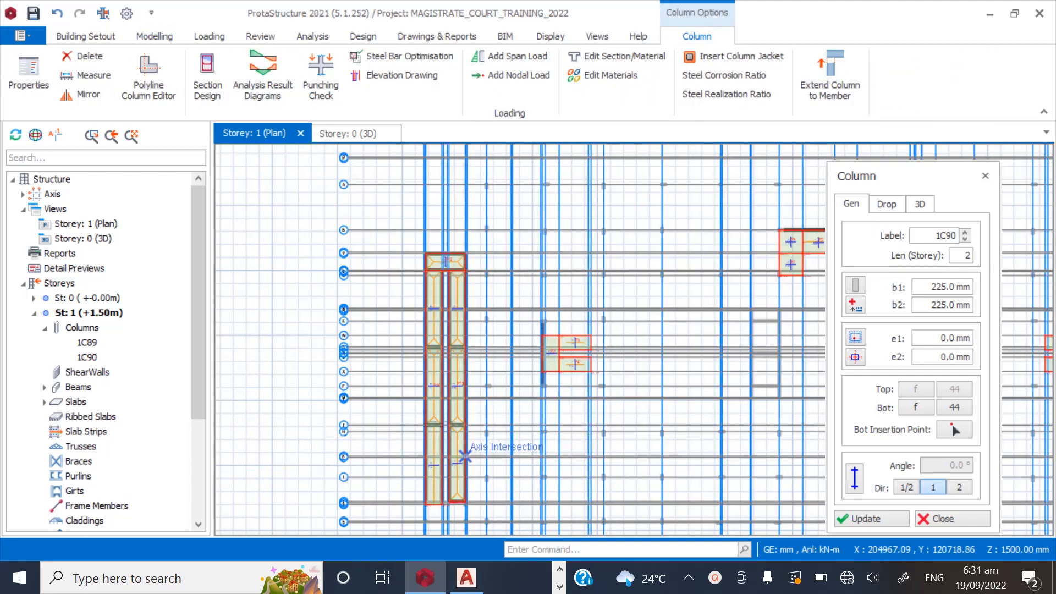
pyautogui.scroll(6, 435, 426)
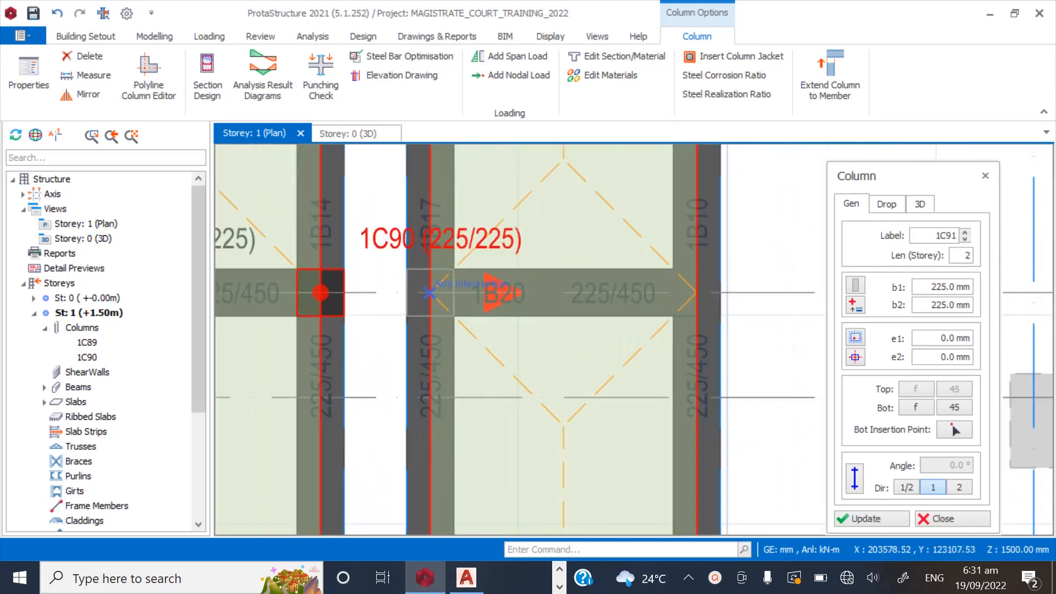
pyautogui.click(430, 292)
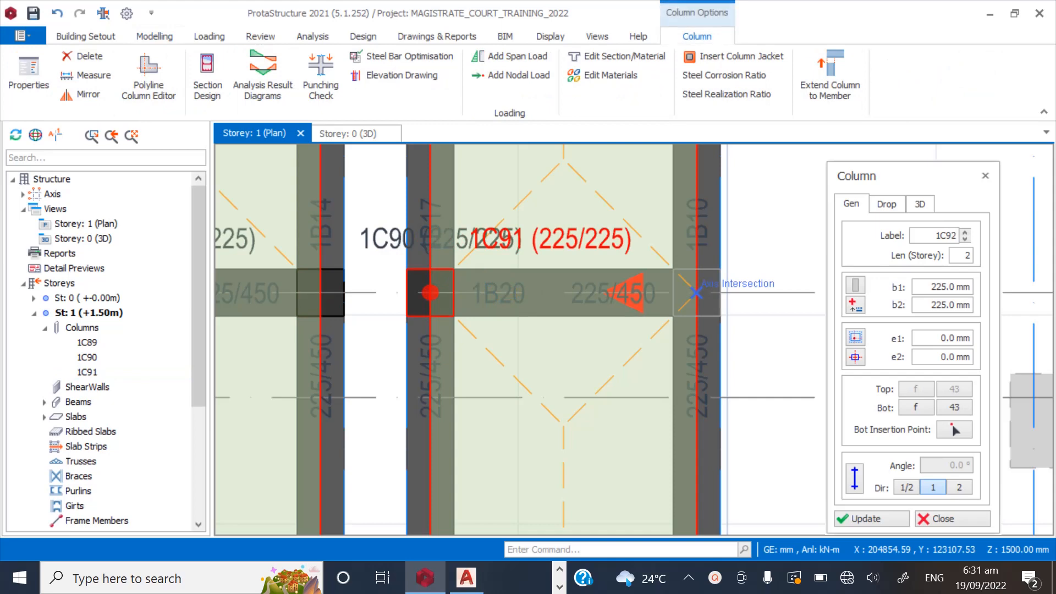
pyautogui.click(696, 293)
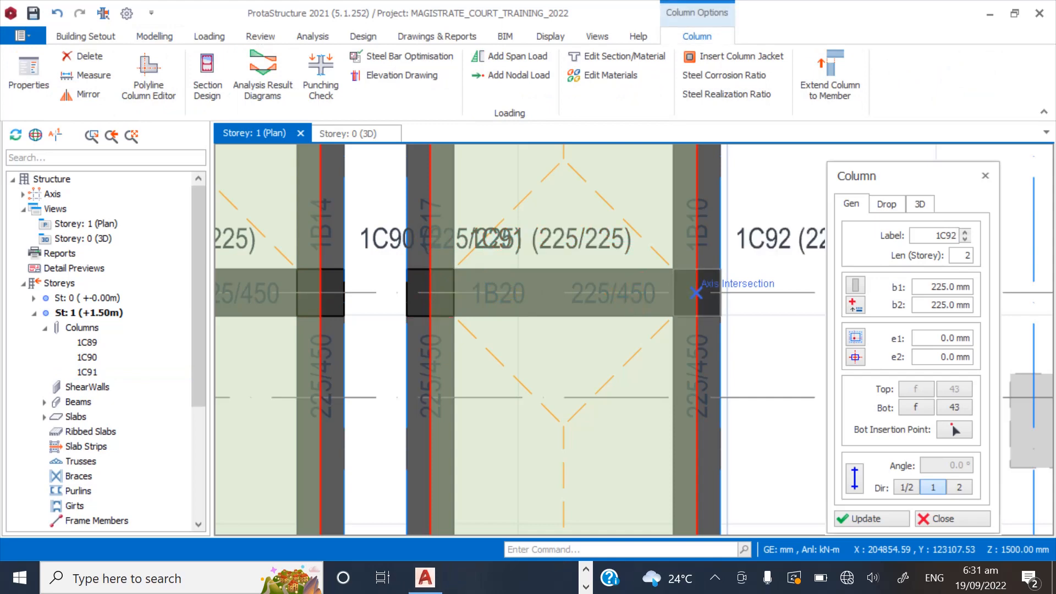
# Insert two-storey 225 x 225 mm columns at axis intersections g/42 and g/44, at both ends of ramp beam 1B21.
pyautogui.scroll(-3, 619, 250)
pyautogui.scroll(-5, 555, 265)
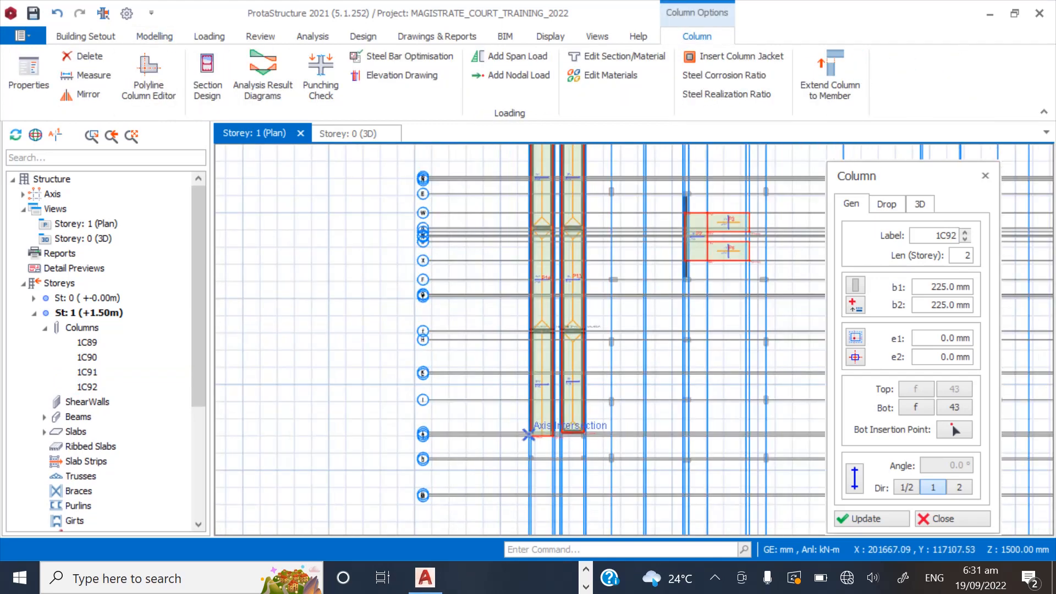
pyautogui.scroll(8, 524, 270)
pyautogui.scroll(3, 512, 265)
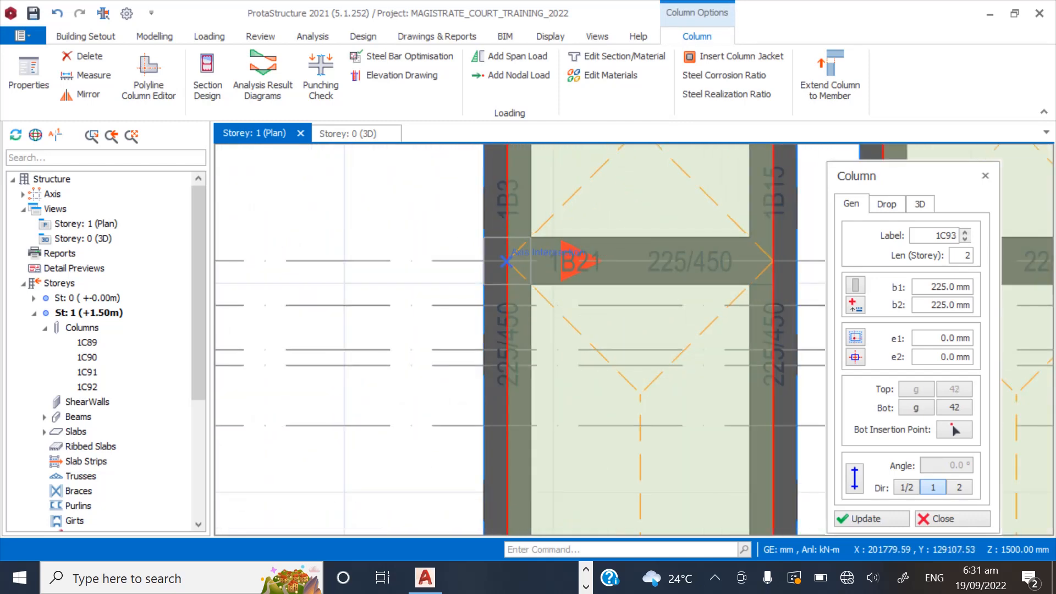
pyautogui.click(506, 261)
pyautogui.scroll(-3, 506, 264)
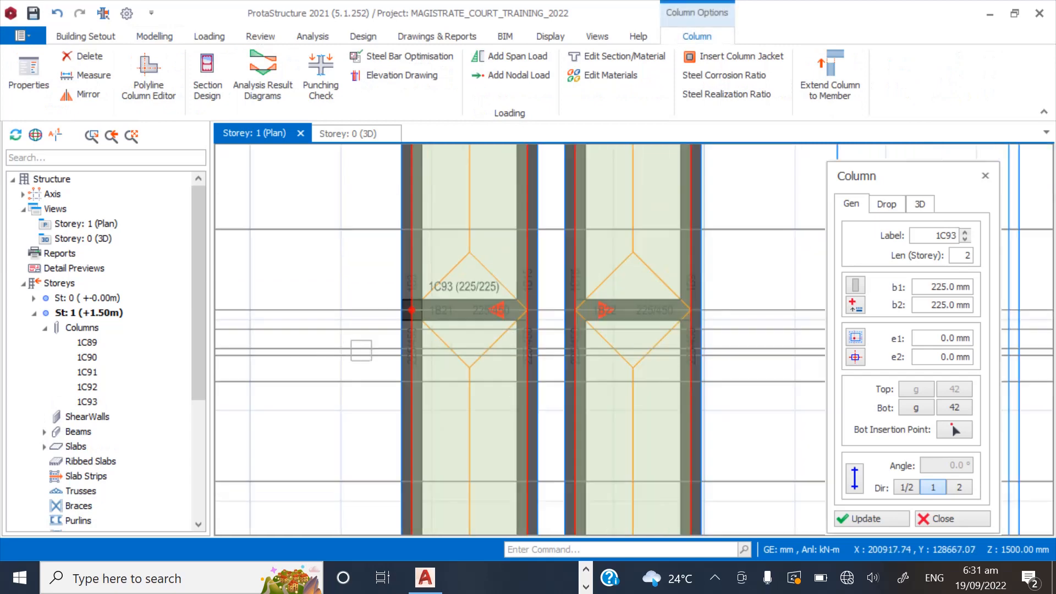
pyautogui.scroll(4, 570, 272)
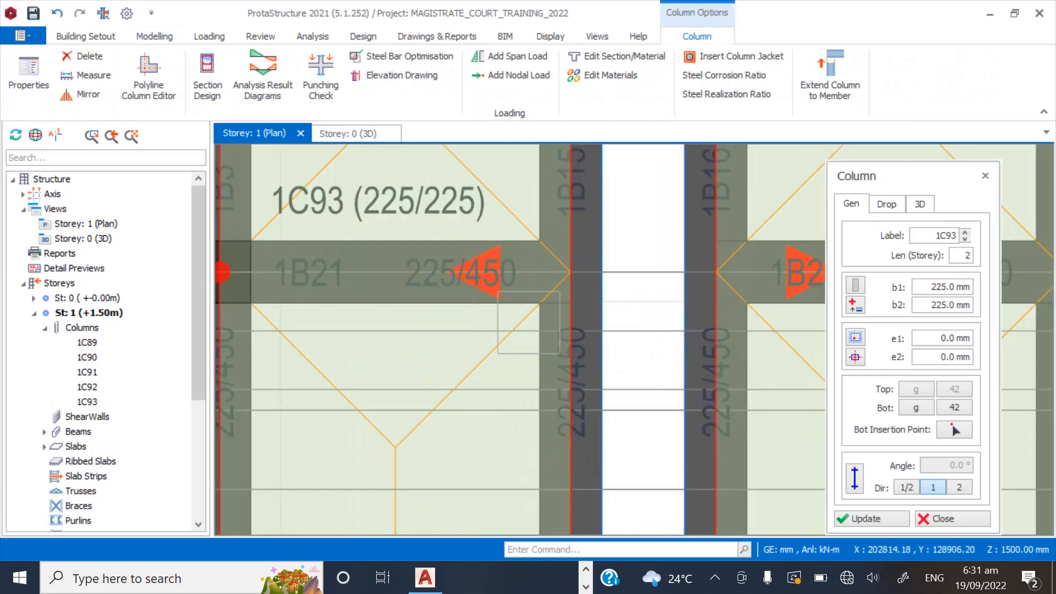
pyautogui.click(570, 272)
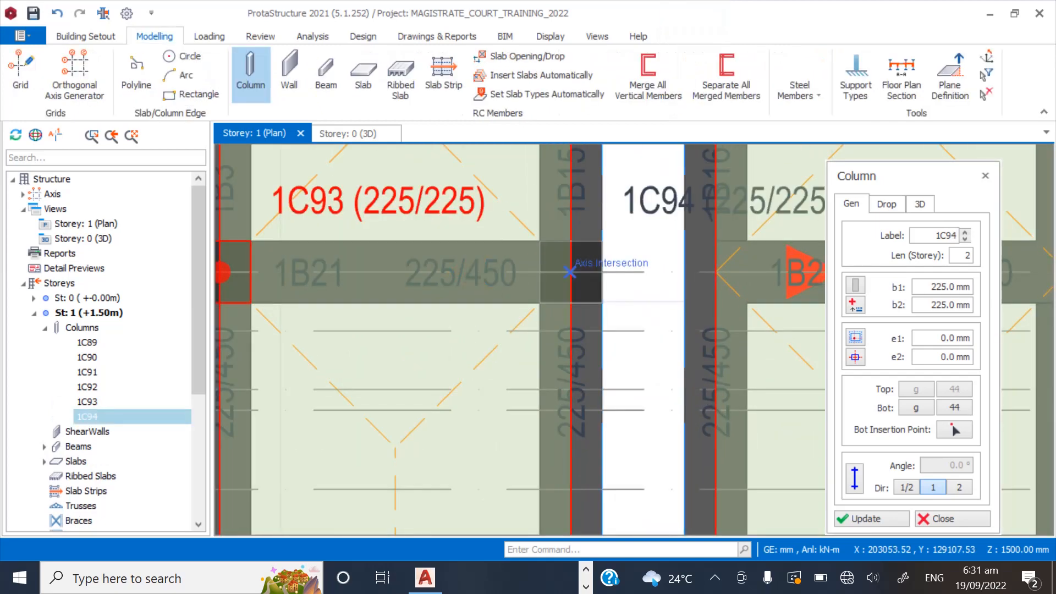
# Insert two-storey 225 x 225 mm columns at axis intersections g/45 and g/43, at both ends of ramp beam 1B22.
pyautogui.scroll(-3, 366, 379)
pyautogui.scroll(3, 561, 361)
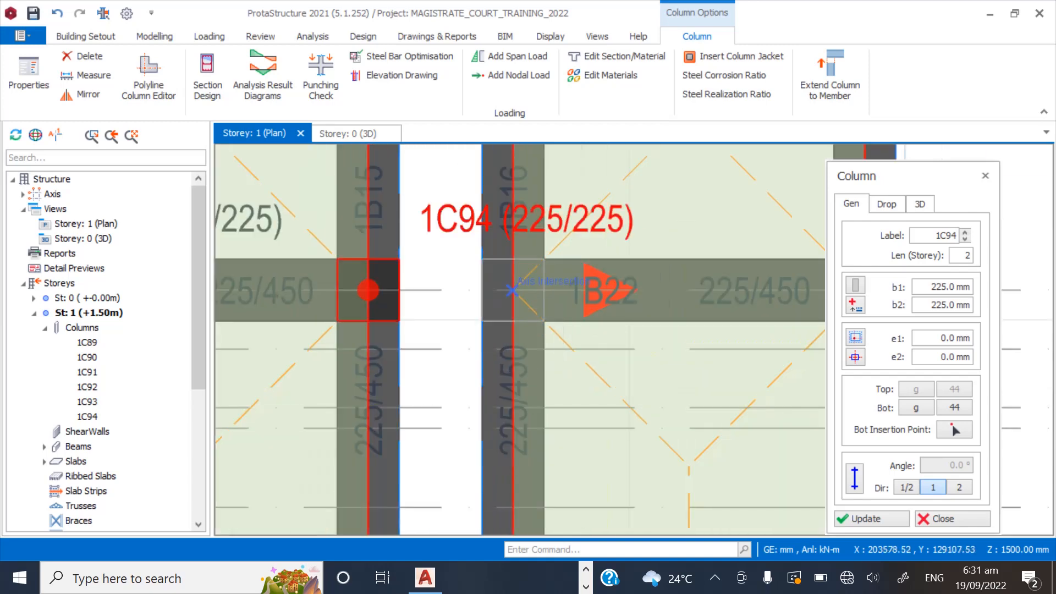
pyautogui.click(512, 290)
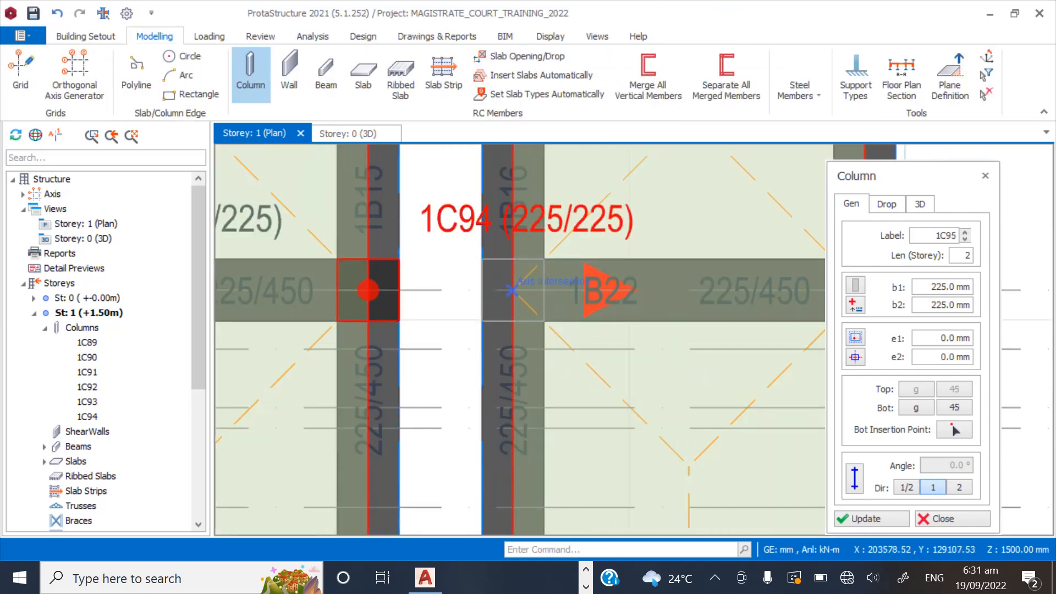
pyautogui.scroll(-3, 501, 363)
pyautogui.scroll(3, 694, 352)
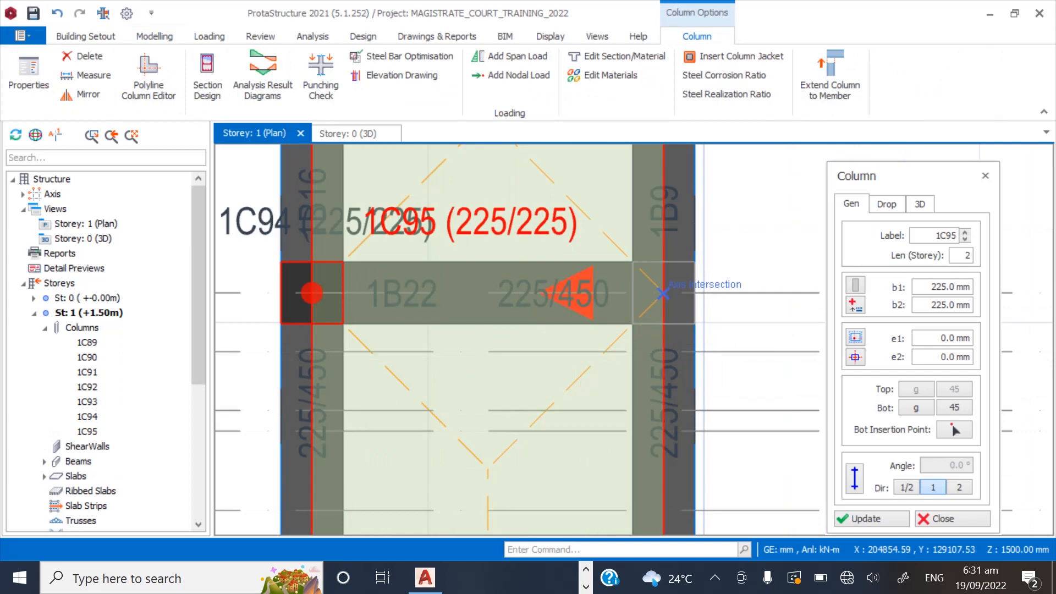
pyautogui.click(663, 293)
# Insert two-storey 225 x 225 mm columns at axis intersections h/42 and h/43, at the two inner corners of landing slab 1S18.
pyautogui.scroll(-3, 660, 313)
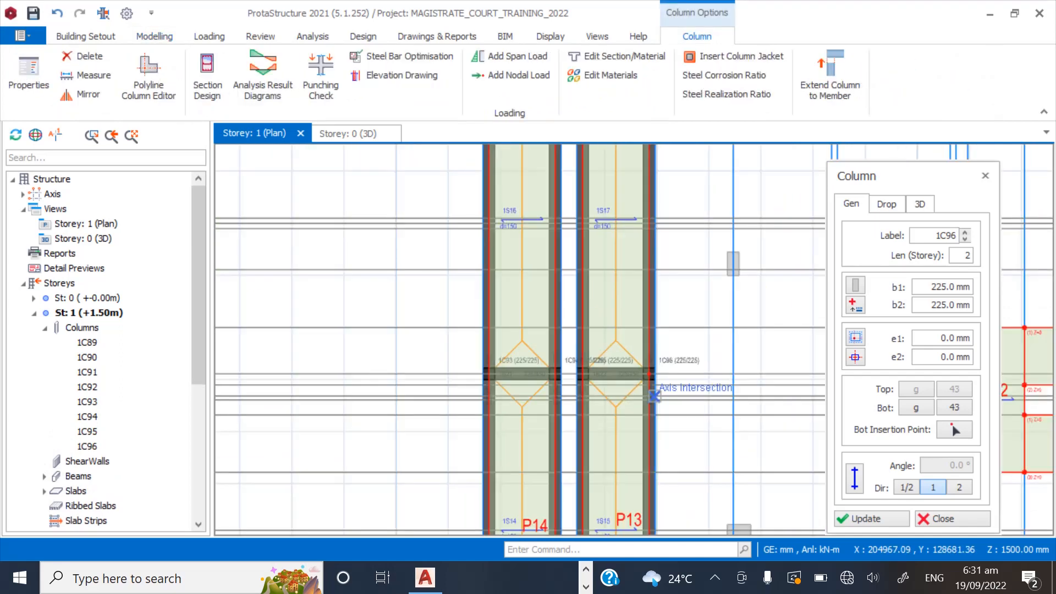
pyautogui.scroll(-2, 654, 395)
pyautogui.scroll(4, 493, 317)
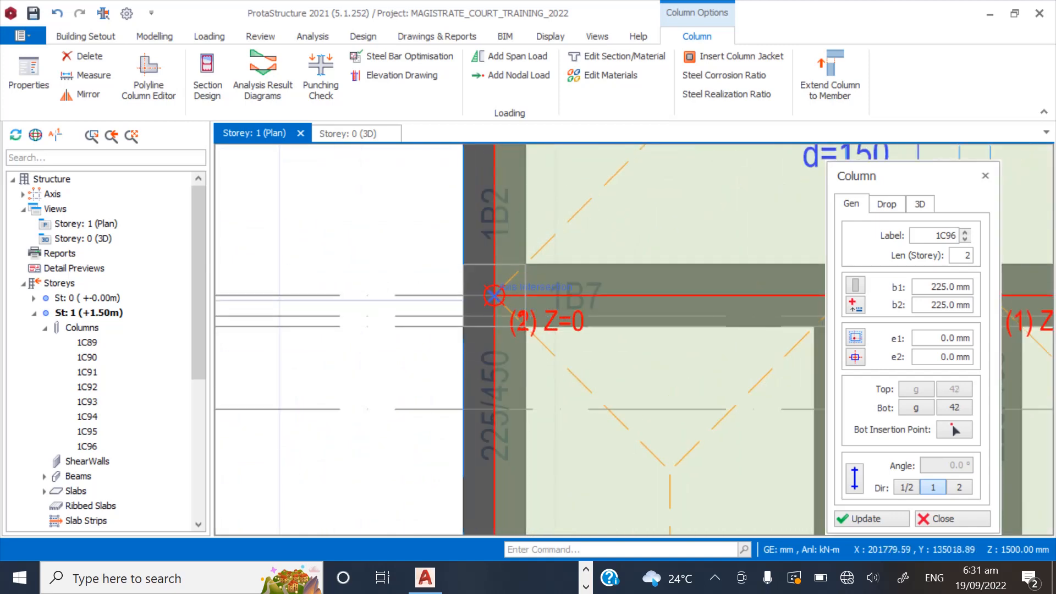
pyautogui.click(494, 295)
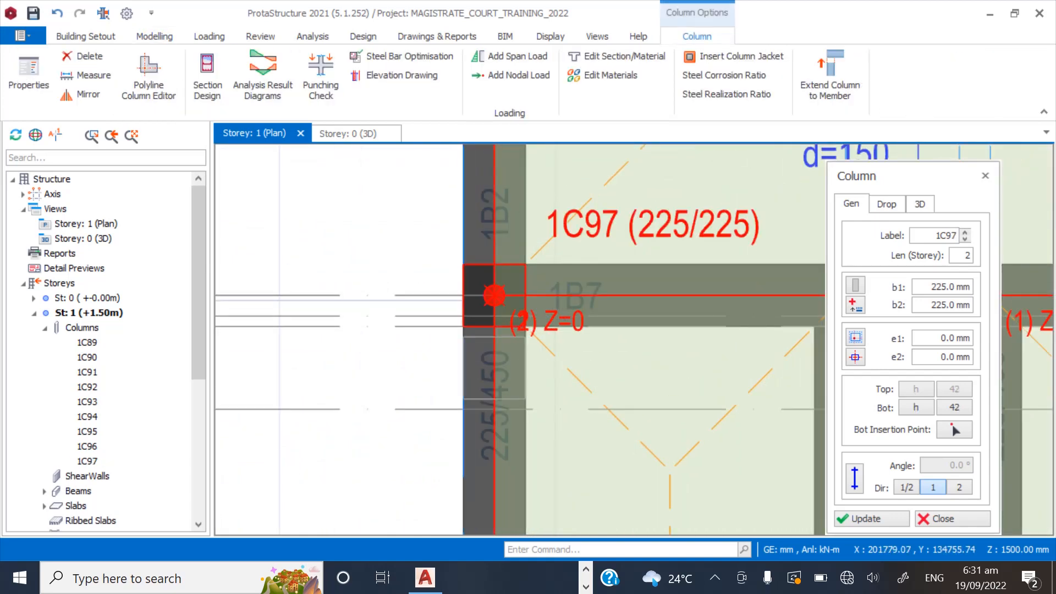
pyautogui.scroll(-2, 493, 295)
pyautogui.scroll(-3, 663, 322)
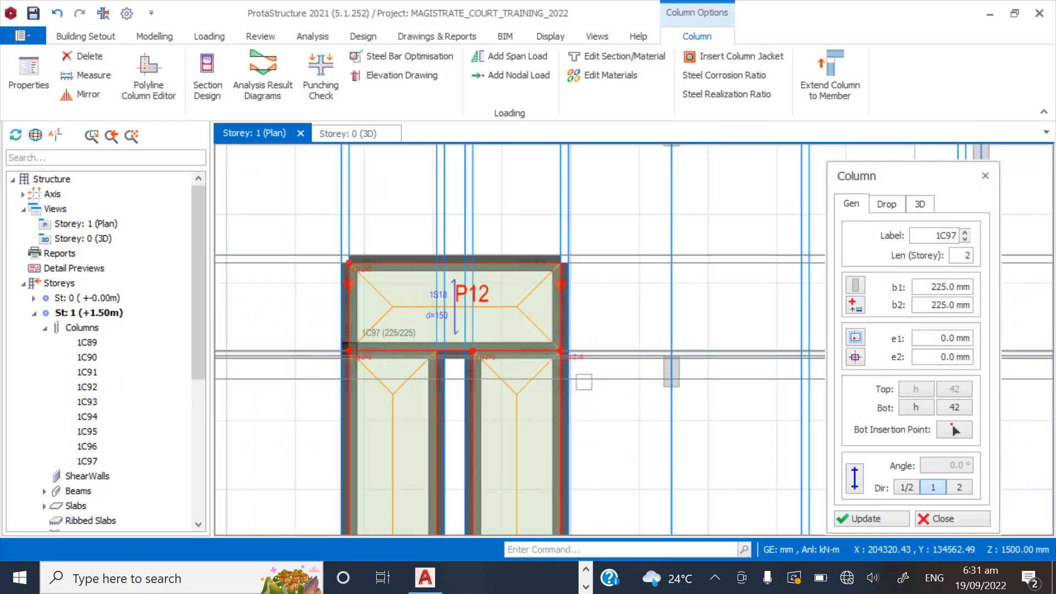
pyautogui.scroll(4, 583, 286)
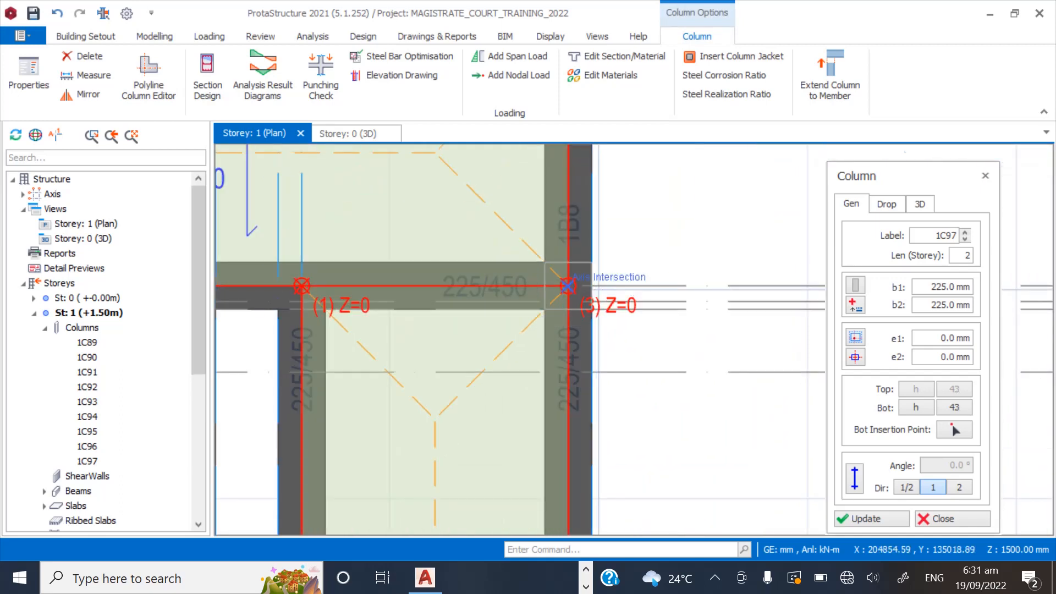
pyautogui.click(568, 285)
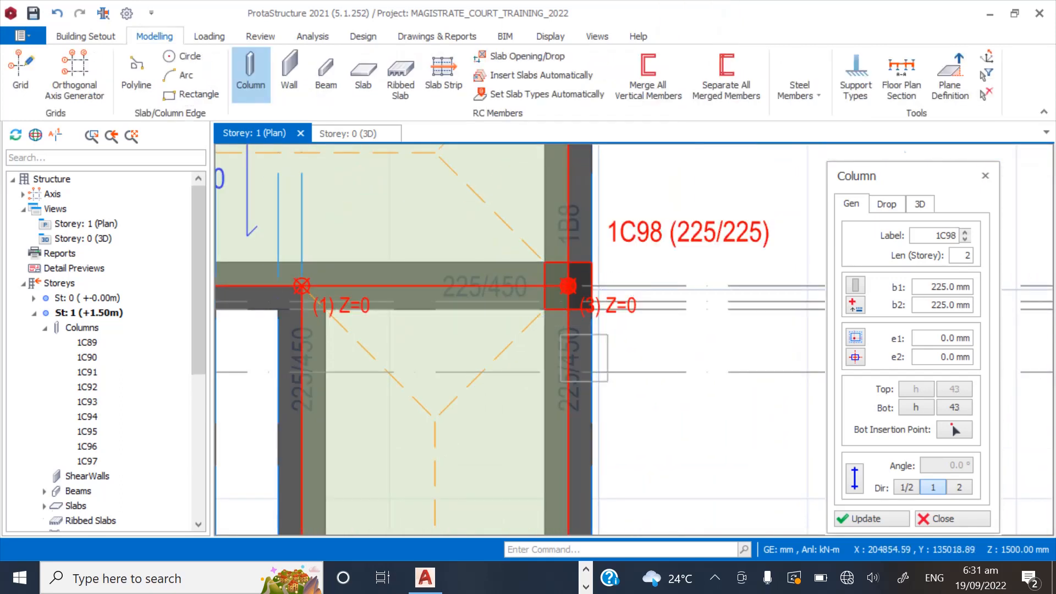
# Insert two-storey 225 x 225 mm columns at axis intersections Y/43 and Y/42, at the outer corners of landing slab 1S18, and finish inserting columns.
pyautogui.scroll(-2, 581, 352)
pyautogui.scroll(3, 566, 281)
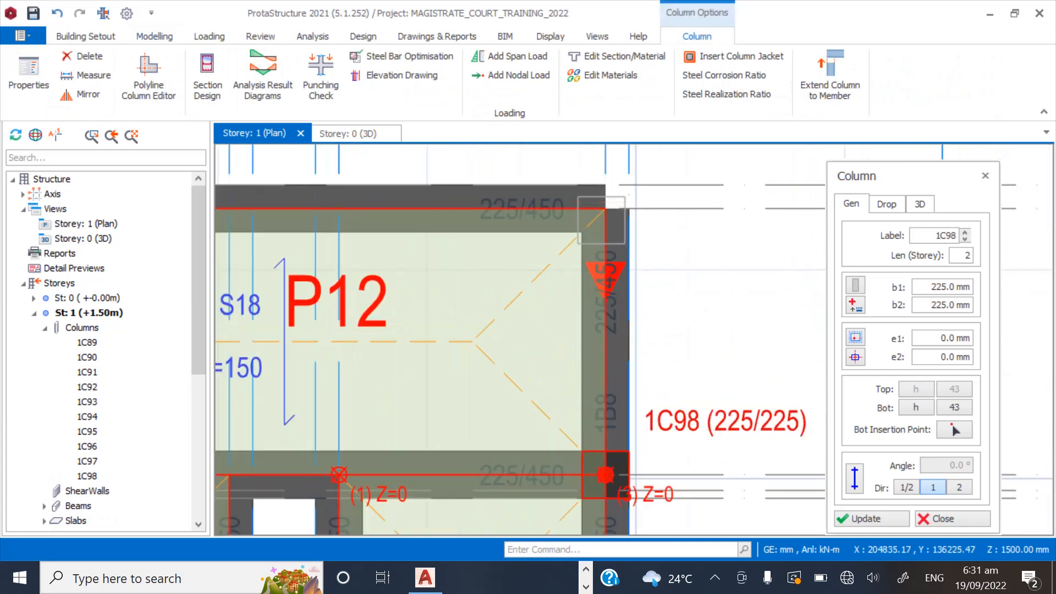
pyautogui.click(604, 209)
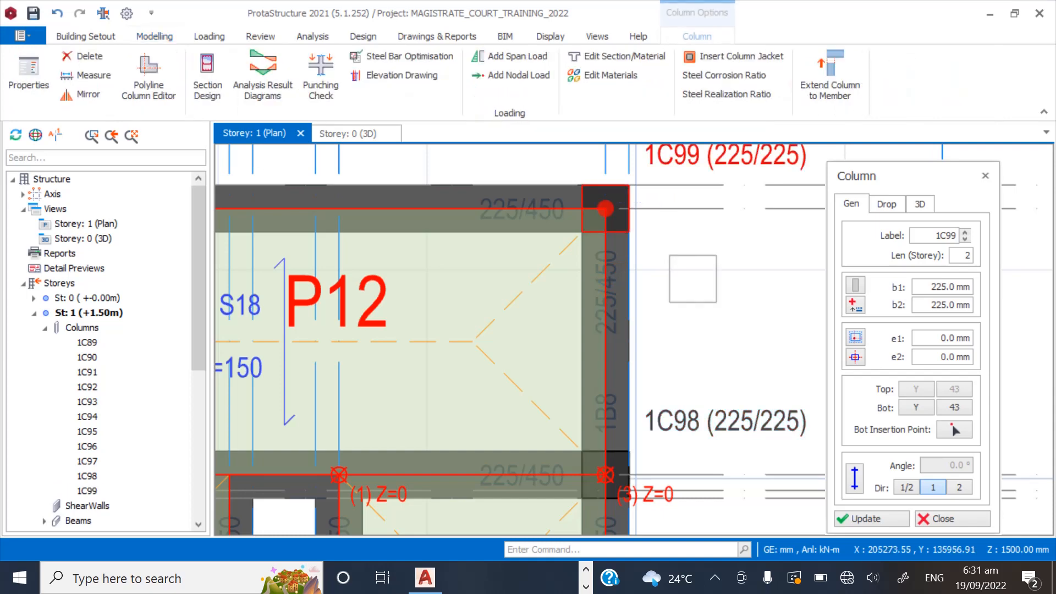
pyautogui.scroll(-2, 605, 220)
pyautogui.scroll(2, 397, 268)
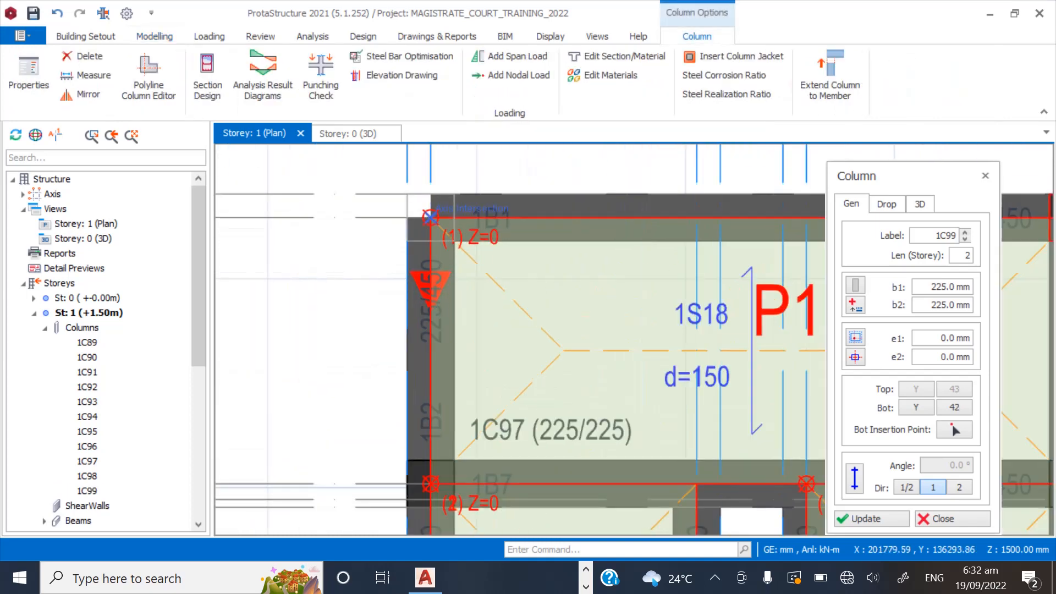
pyautogui.click(431, 217)
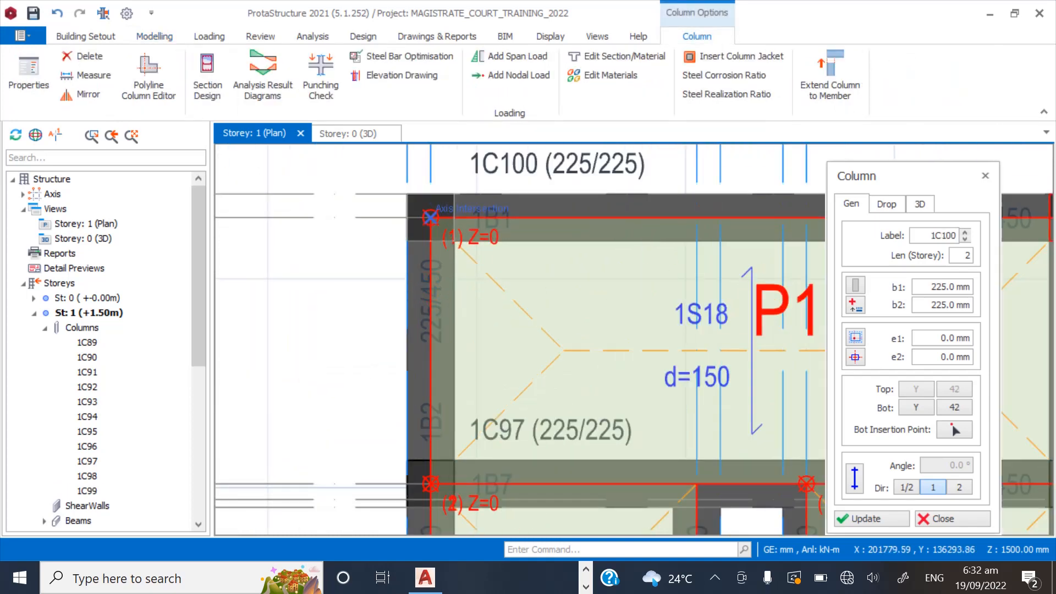
pyautogui.scroll(-4, 444, 294)
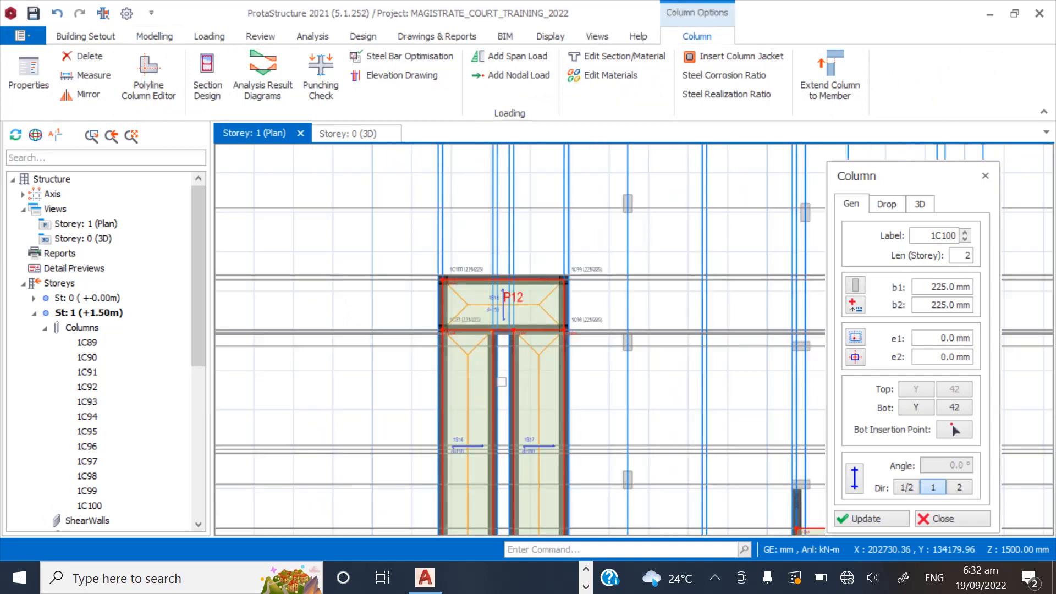
pyautogui.press('Escape')
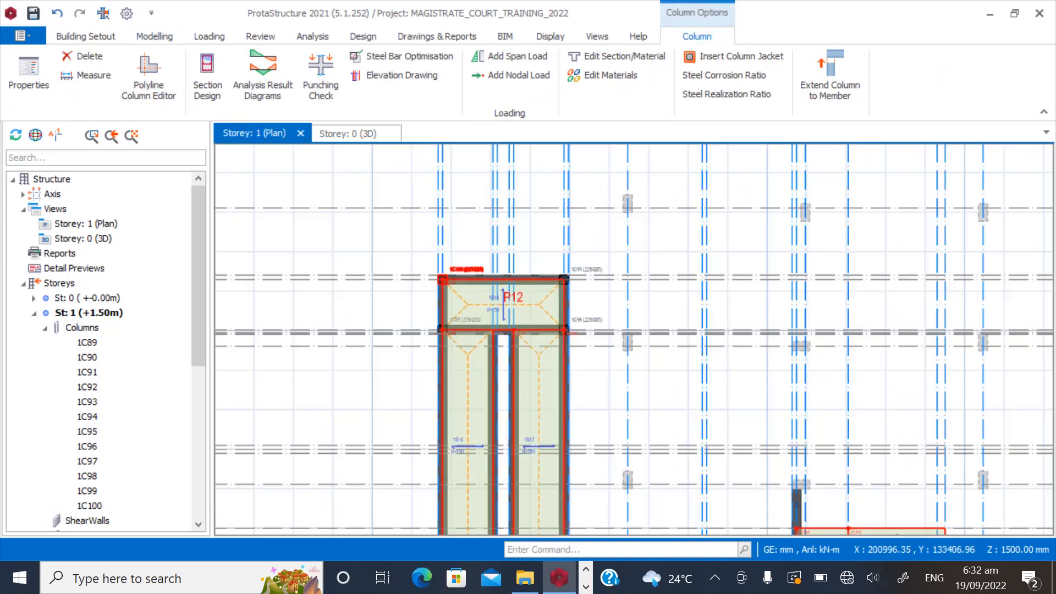
pyautogui.press('Escape')
# Examine in the 3D view how the tops of the new columns meet the sloping ramp beams.
pyautogui.click(83, 239)
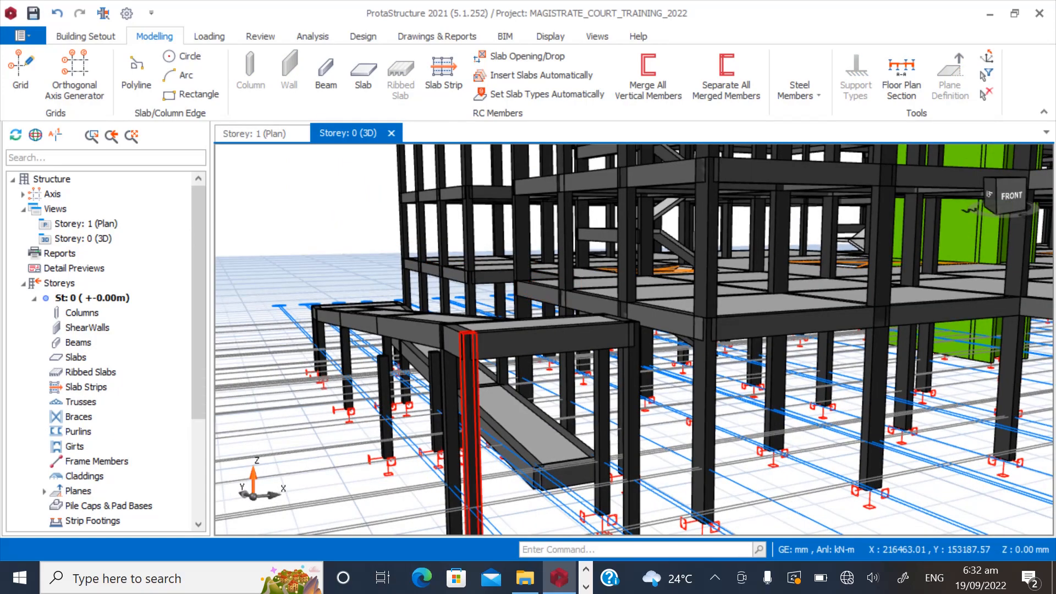
pyautogui.moveTo(478, 385)
pyautogui.mouseDown(button='middle')
pyautogui.moveTo(512, 418)
pyautogui.moveTo(594, 379)
pyautogui.moveTo(770, 264)
pyautogui.mouseUp(button='middle')
pyautogui.scroll(-4, 775, 261)
pyautogui.moveTo(634, 340)
pyautogui.mouseDown(button='middle')
pyautogui.moveTo(627, 385)
pyautogui.moveTo(616, 346)
pyautogui.mouseUp(button='middle')
pyautogui.scroll(5, 256, 404)
pyautogui.moveTo(489, 389)
pyautogui.mouseDown(button='middle')
pyautogui.moveTo(429, 404)
pyautogui.moveTo(434, 379)
pyautogui.moveTo(325, 446)
pyautogui.mouseUp(button='middle')
pyautogui.scroll(-3, 398, 393)
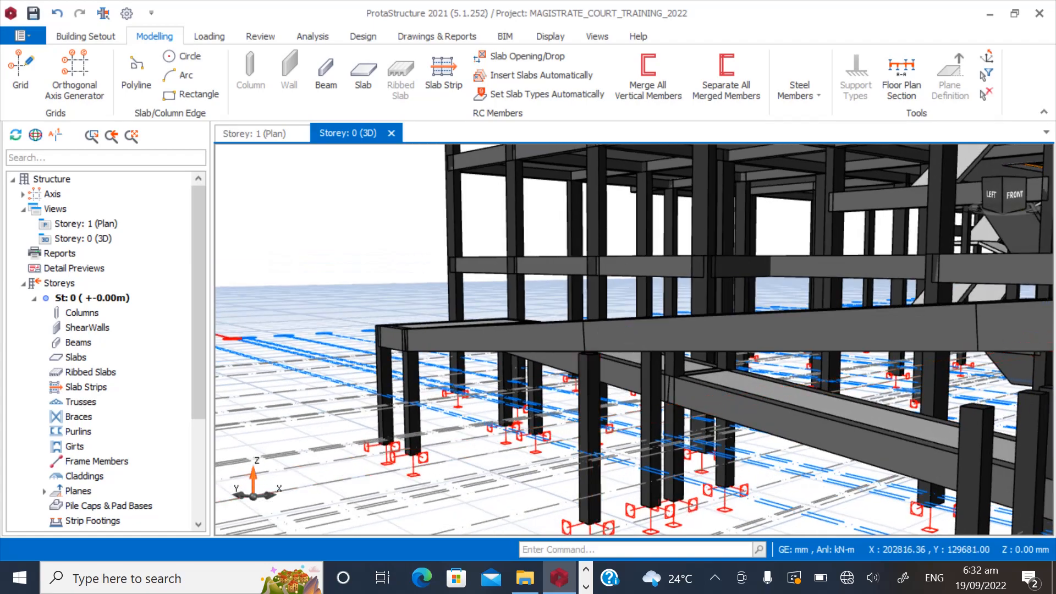
pyautogui.moveTo(495, 352)
pyautogui.mouseDown(button='middle')
pyautogui.moveTo(517, 399)
pyautogui.moveTo(551, 393)
pyautogui.moveTo(578, 358)
pyautogui.moveTo(636, 366)
pyautogui.moveTo(603, 398)
pyautogui.moveTo(550, 418)
pyautogui.mouseUp(button='middle')
pyautogui.scroll(2, 636, 355)
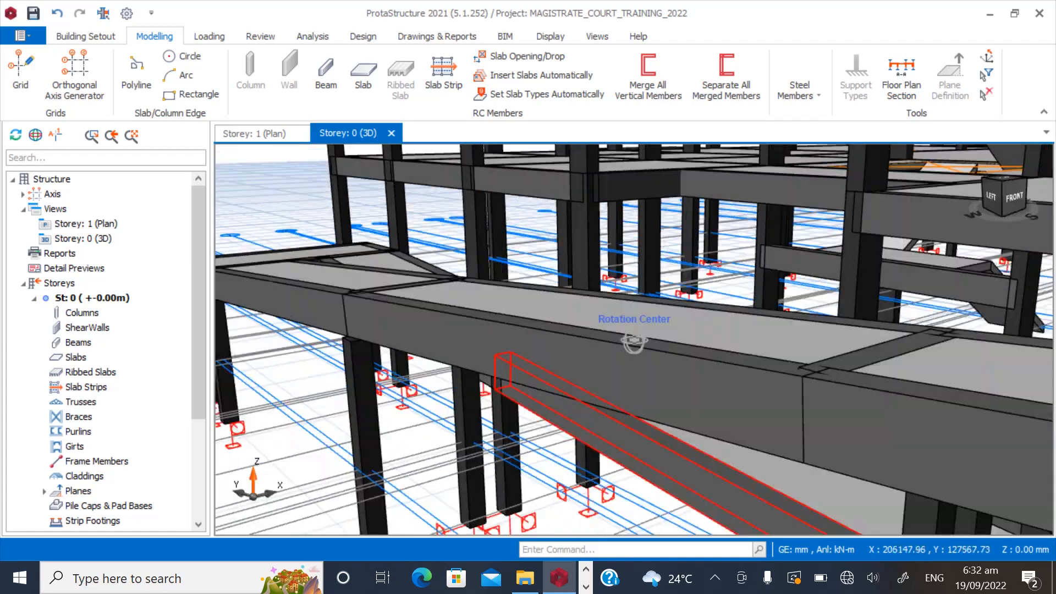
pyautogui.moveTo(635, 344); pyautogui.dragTo(658, 311, button='middle')
pyautogui.scroll(4, 424, 338)
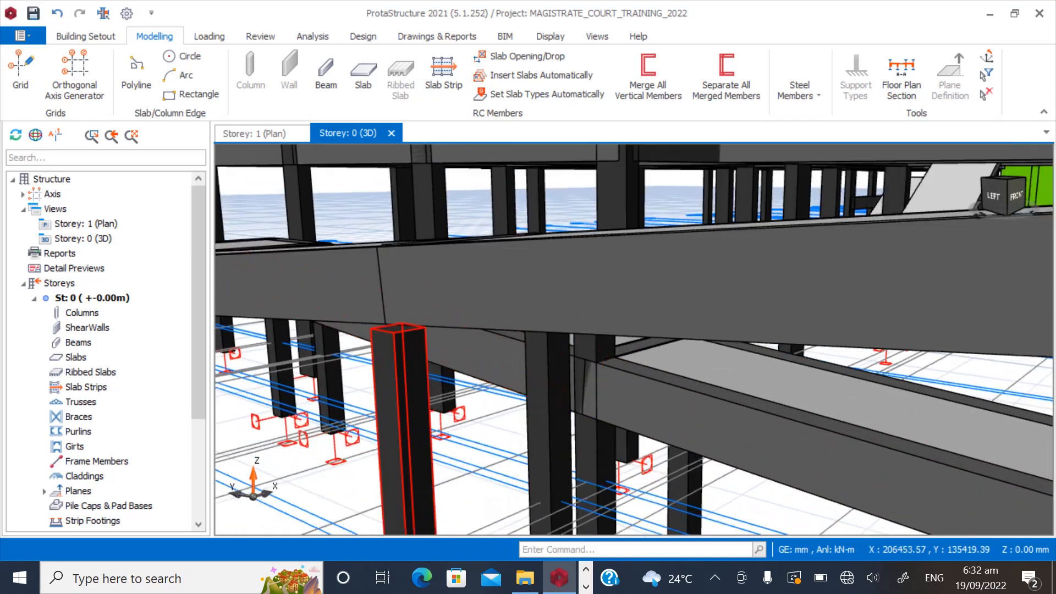
pyautogui.moveTo(423, 338); pyautogui.dragTo(407, 399, button='middle')
pyautogui.moveTo(496, 423); pyautogui.dragTo(583, 379, button='middle')
pyautogui.scroll(-4, 584, 386)
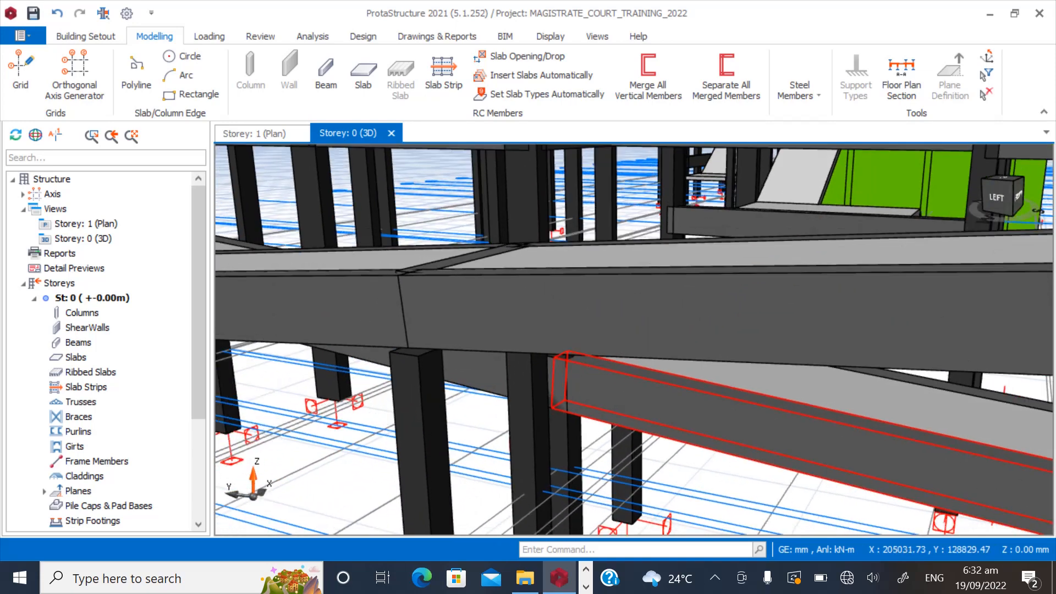
pyautogui.scroll(2, 408, 402)
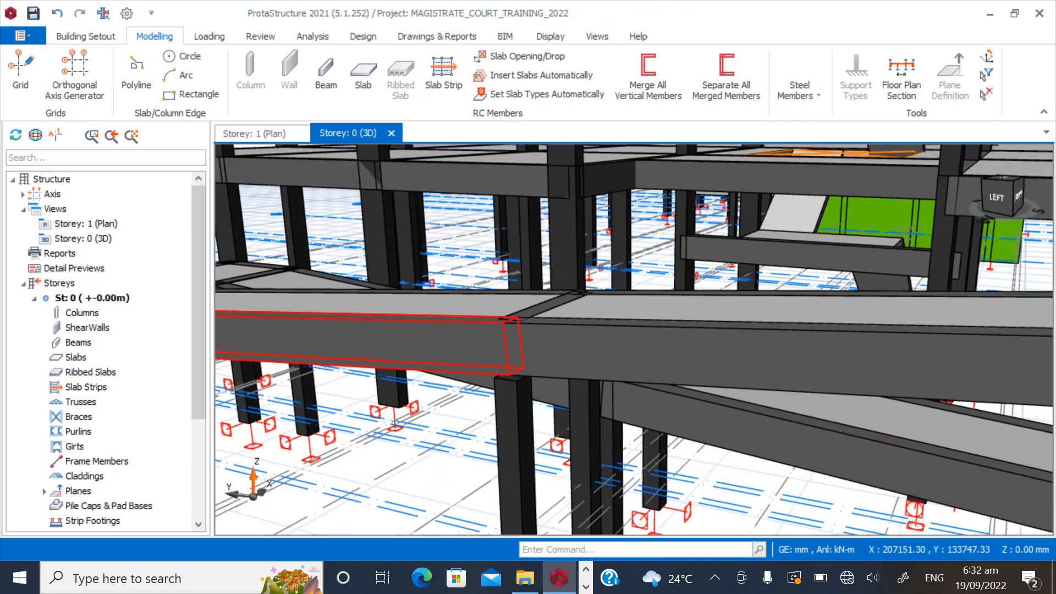
# Look up the end level offsets (delZ) of the ramp beam that ends above the column at g/42.
pyautogui.click(457, 336)
pyautogui.rightClick(460, 336)
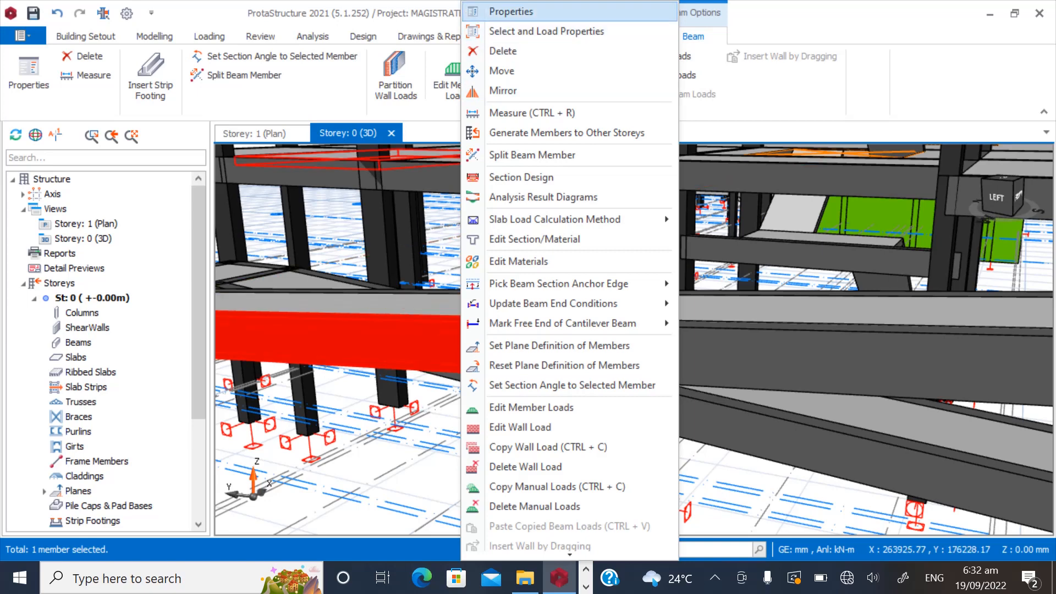
pyautogui.click(503, 11)
pyautogui.click(898, 203)
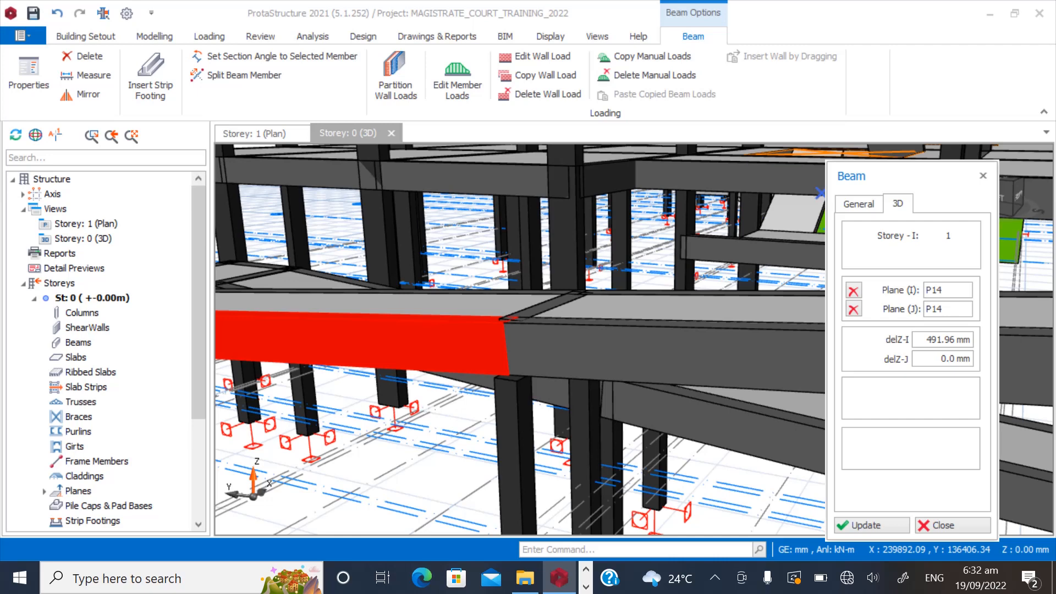
pyautogui.click(983, 176)
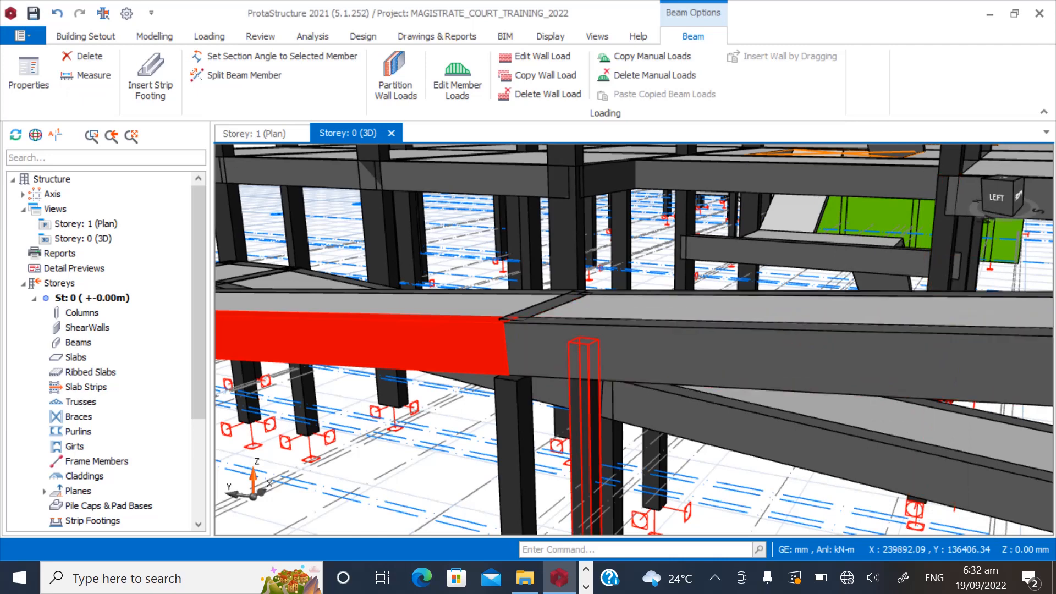
pyautogui.click(517, 407)
pyautogui.rightClick(522, 398)
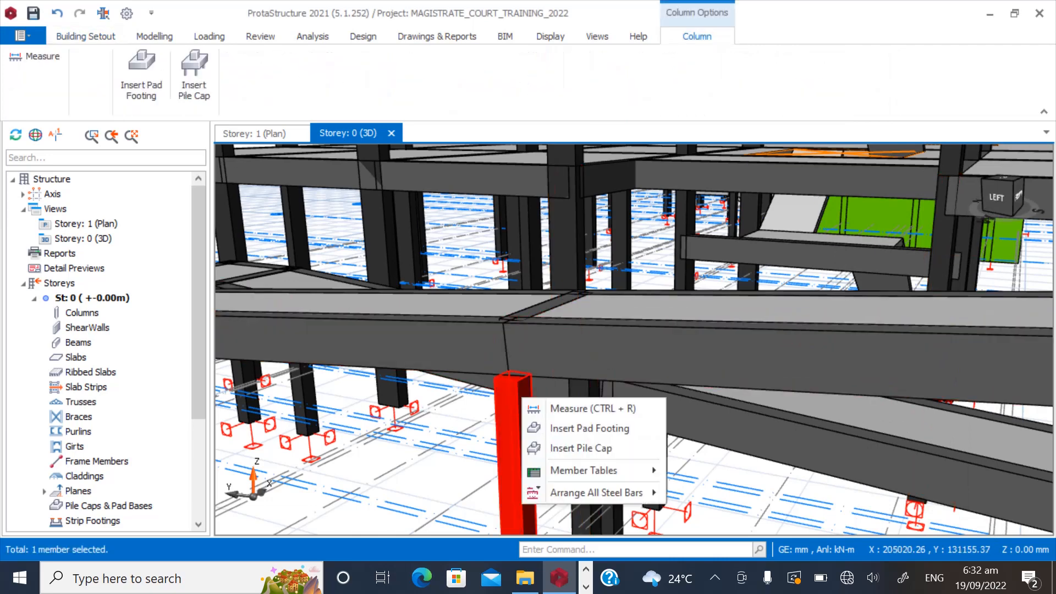
pyautogui.click(440, 446)
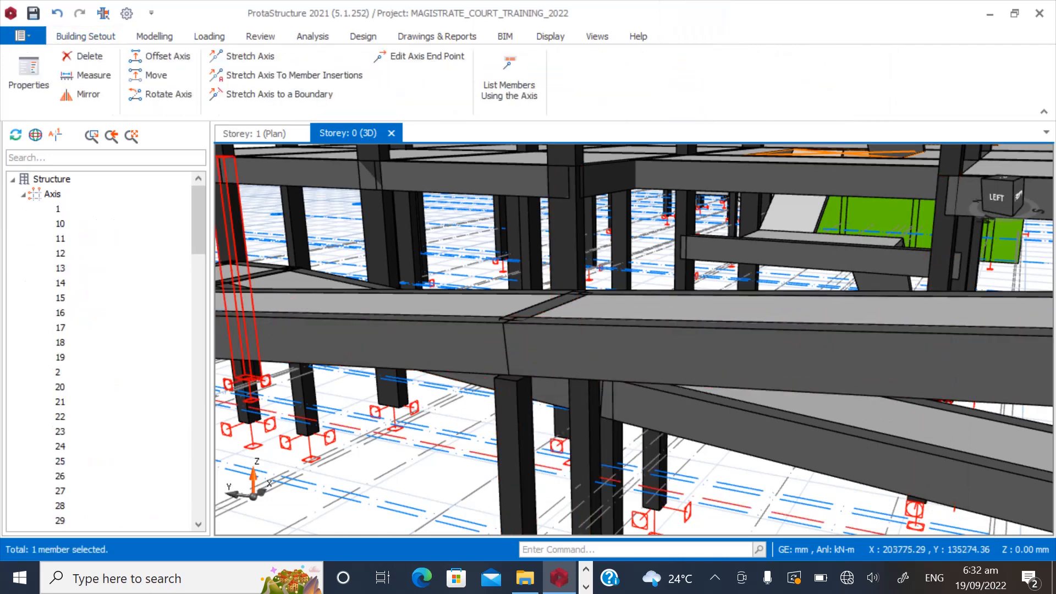
# Make Storey 1 (+1.50m) the active storey for the 3D view.
pyautogui.click(23, 194)
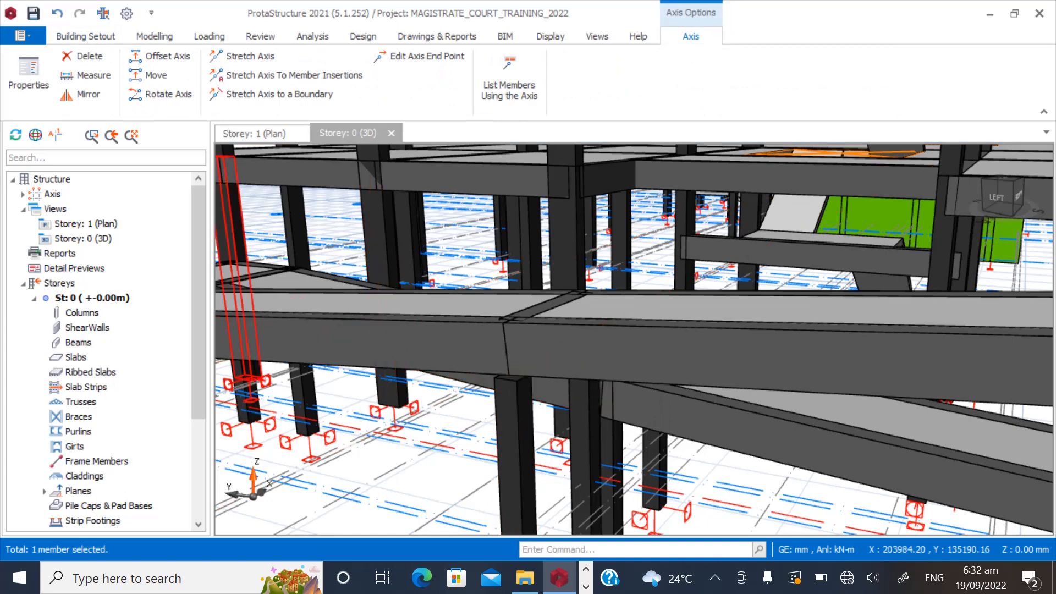
pyautogui.click(33, 299)
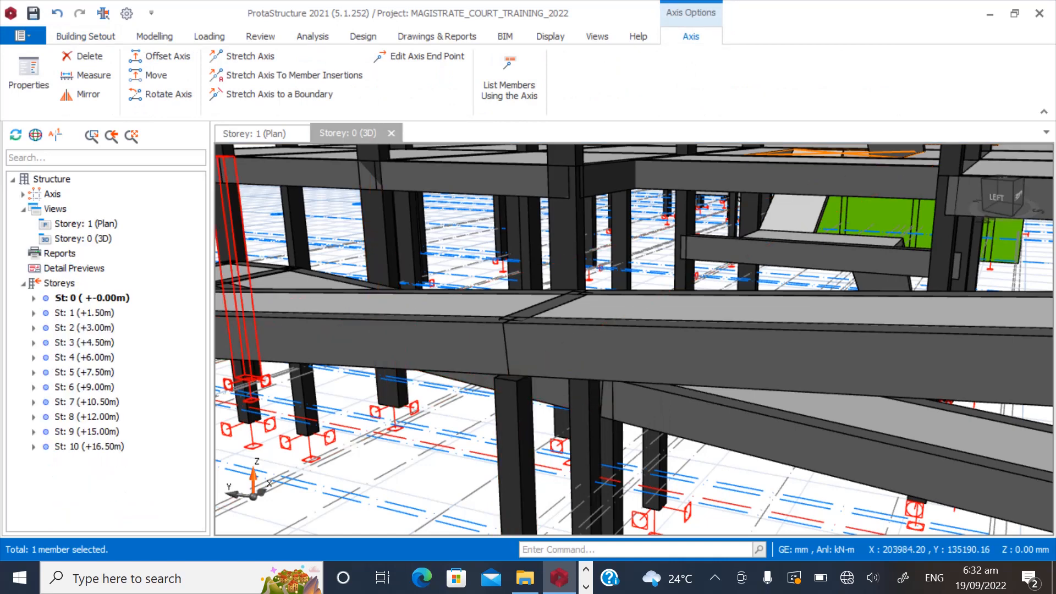
pyautogui.doubleClick(85, 313)
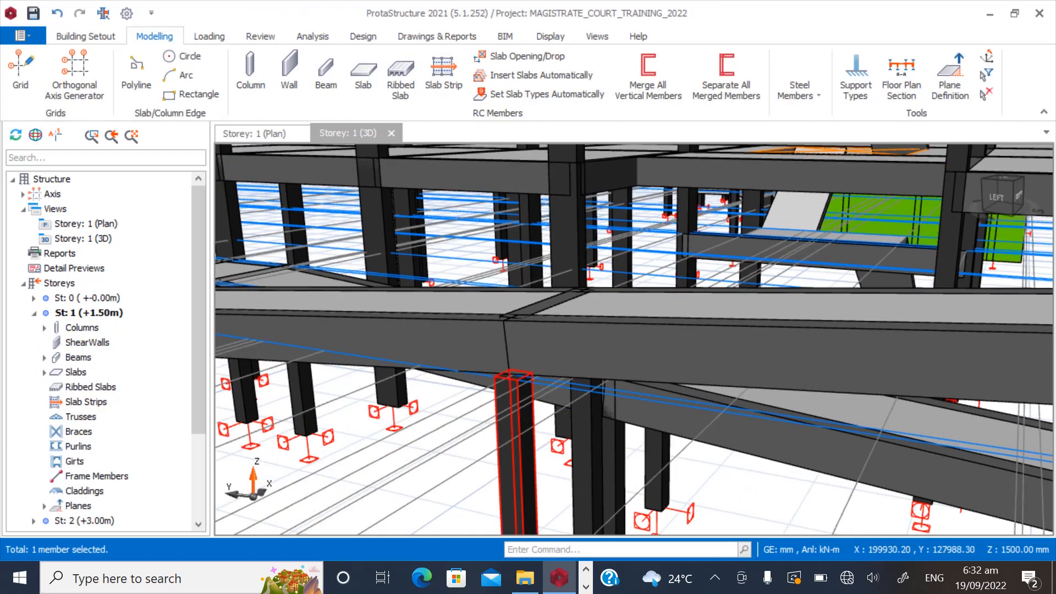
# Set the top level offset, del z (Top), of column 1C93 at g/42 to 491.96 mm.
pyautogui.click(522, 440)
pyautogui.rightClick(531, 440)
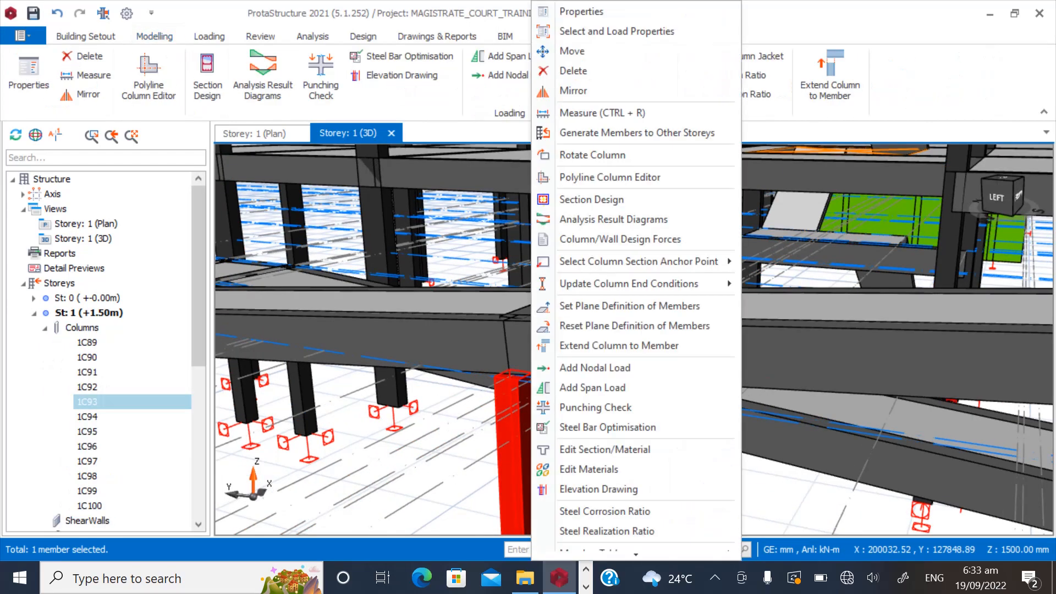
pyautogui.click(583, 11)
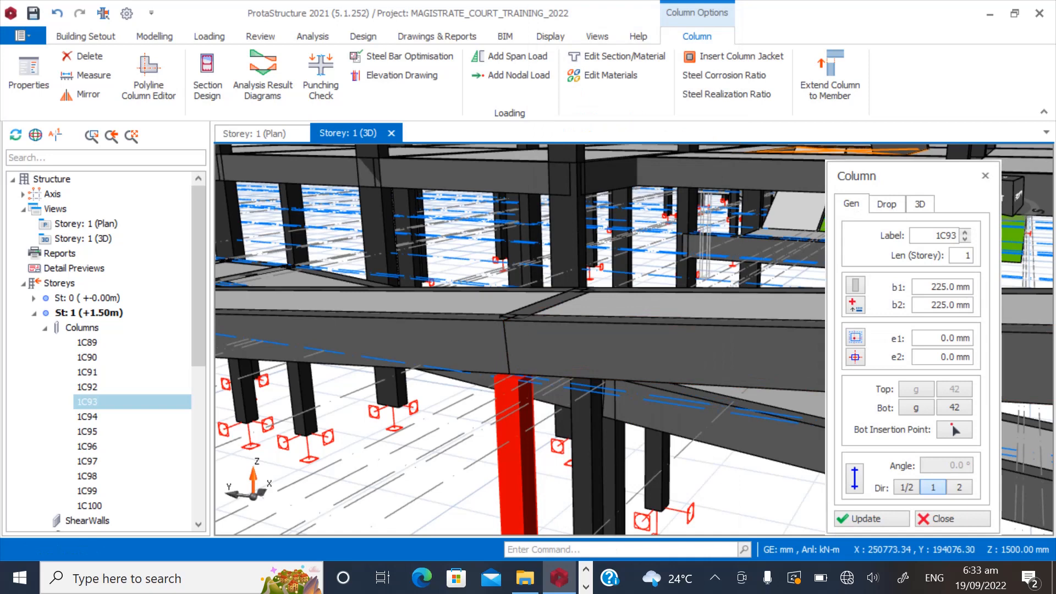
pyautogui.click(920, 204)
pyautogui.click(956, 294)
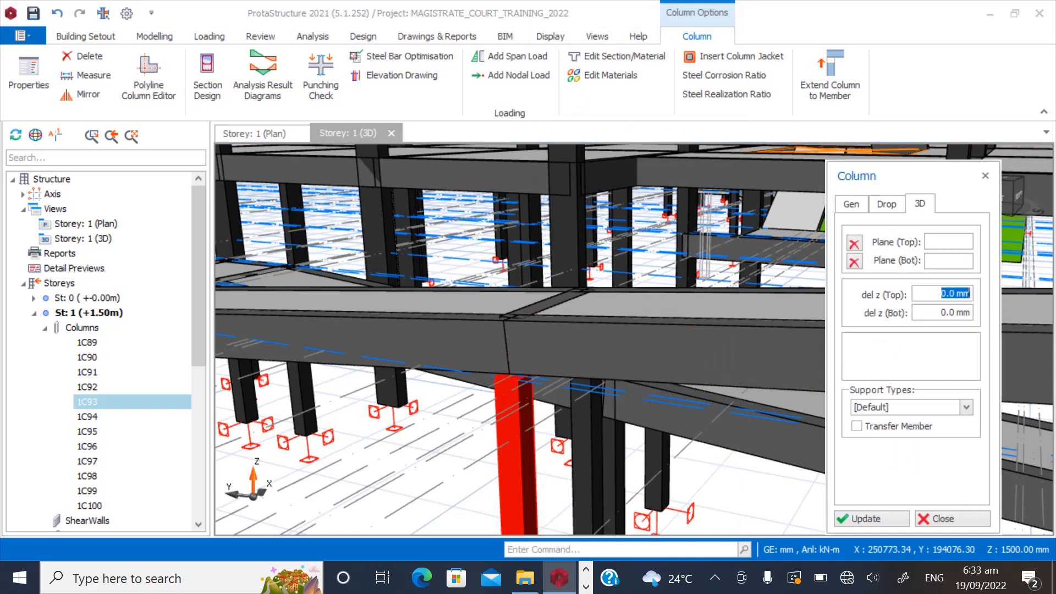
pyautogui.write('4')
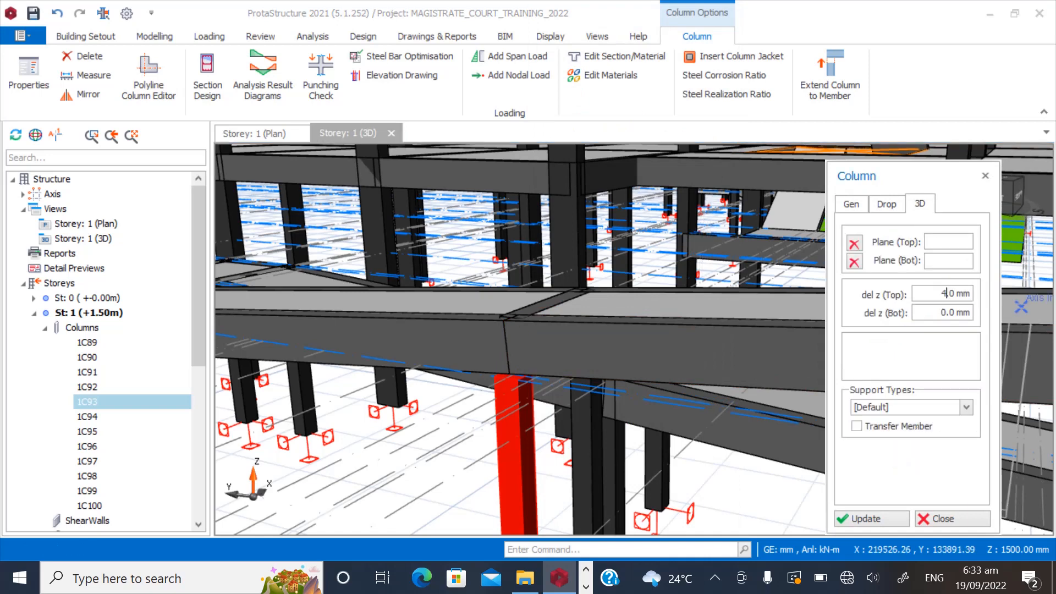
pyautogui.write('91.96')
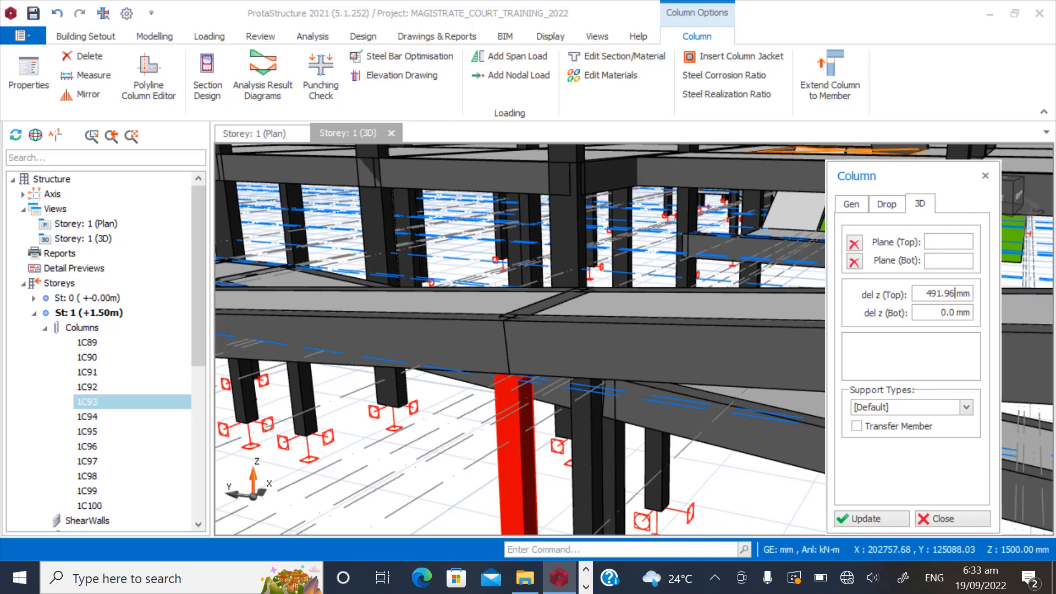
pyautogui.press('Return')
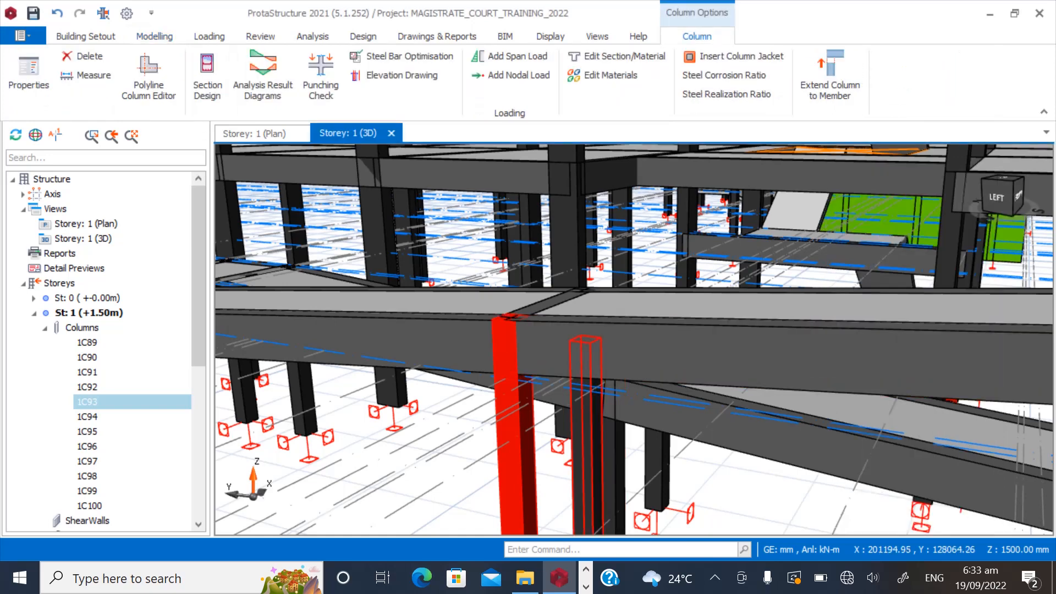
# Set the top level offset, del z (Top), of column 1C94 to 491.96 mm.
pyautogui.rightClick(595, 396)
pyautogui.click(641, 11)
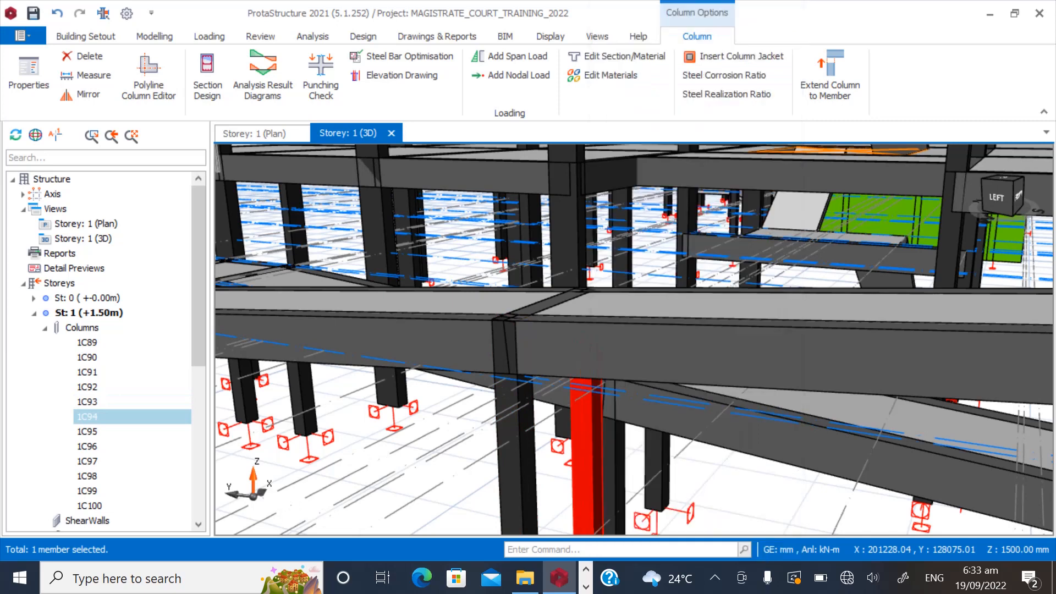
pyautogui.click(920, 204)
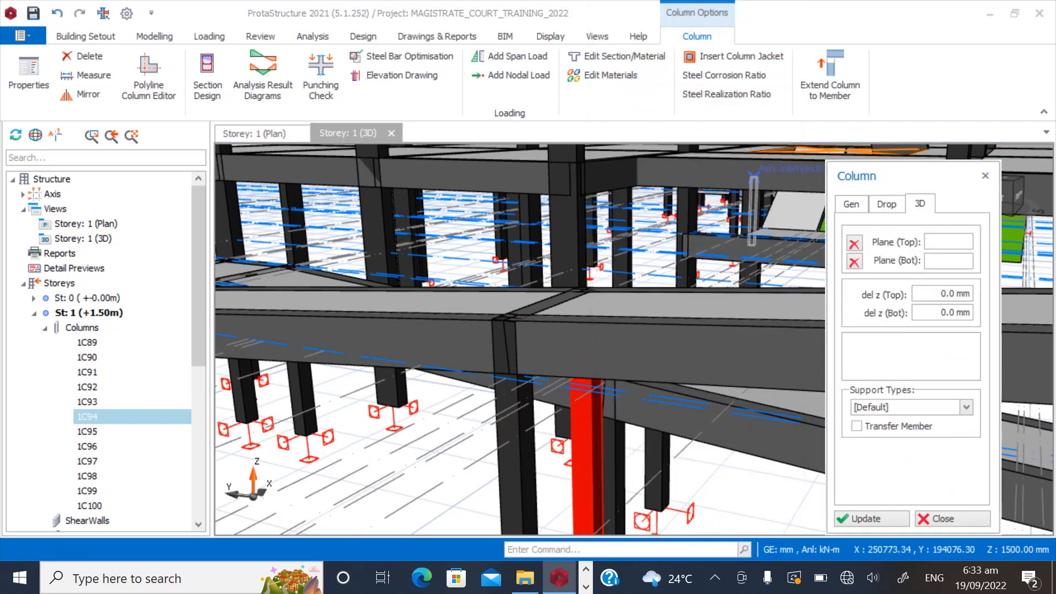
pyautogui.moveTo(939, 294); pyautogui.dragTo(1013, 324)
pyautogui.write('491.9')
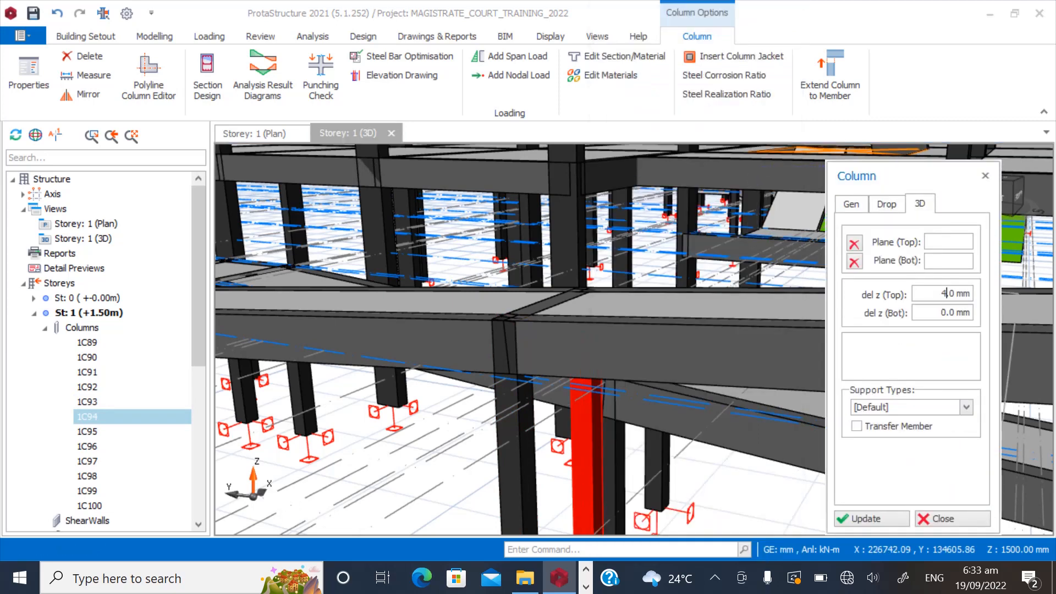
pyautogui.write('6')
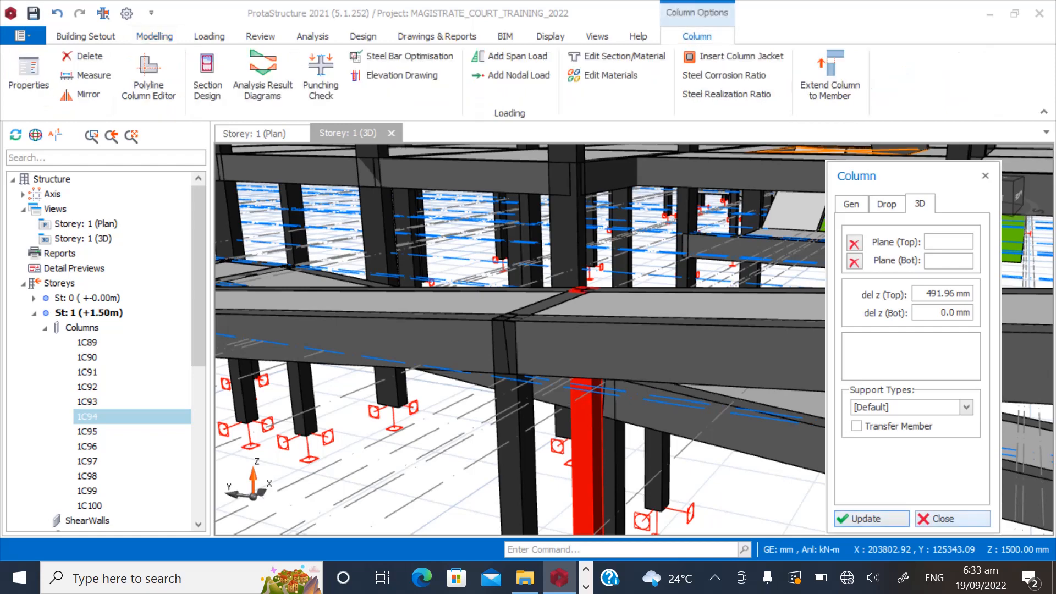
pyautogui.click(953, 519)
# Look up the end level offsets (delZ-I and delZ-J) of the upper ramp beam rising from the adjusted columns.
pyautogui.scroll(-2, 467, 366)
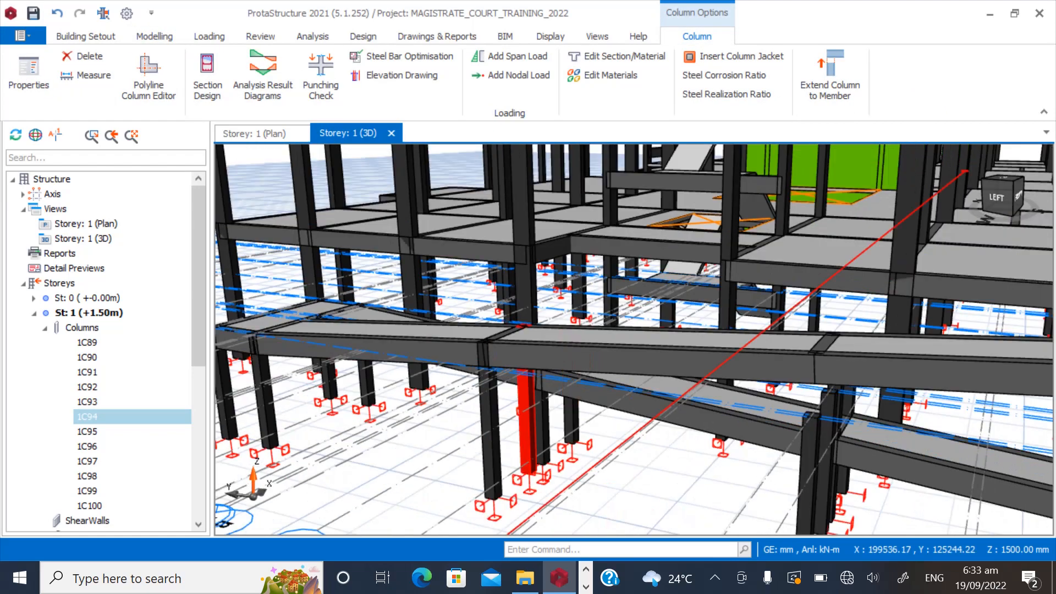
pyautogui.scroll(1, 850, 412)
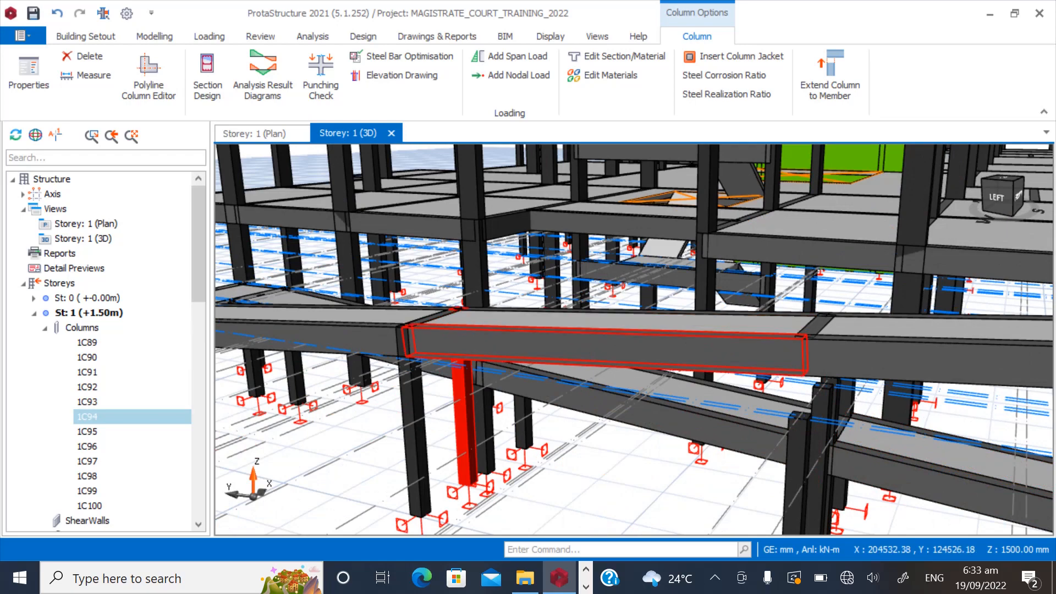
pyautogui.click(753, 352)
pyautogui.rightClick(754, 352)
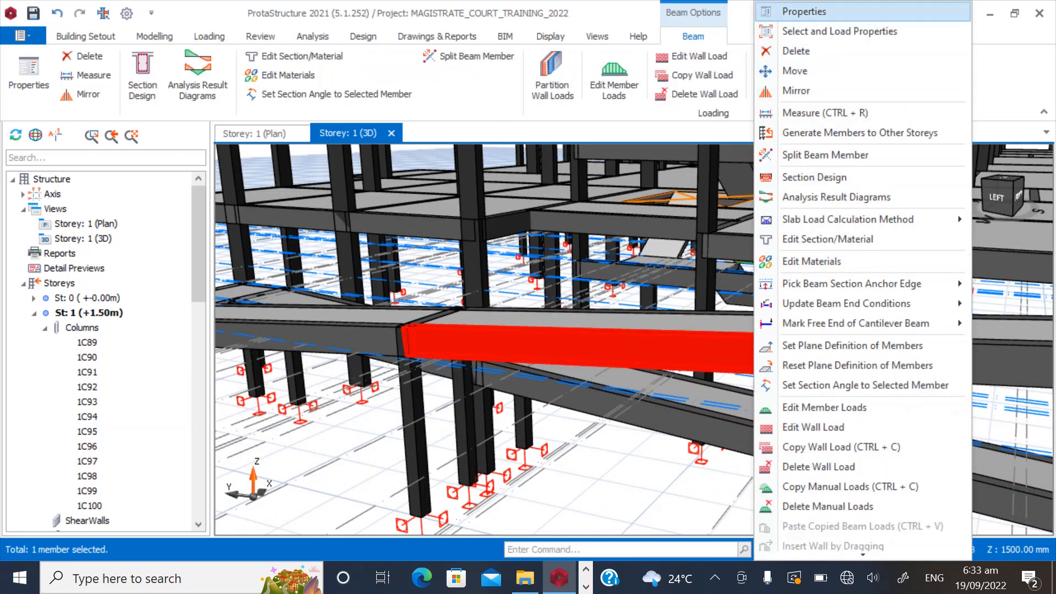
pyautogui.click(809, 11)
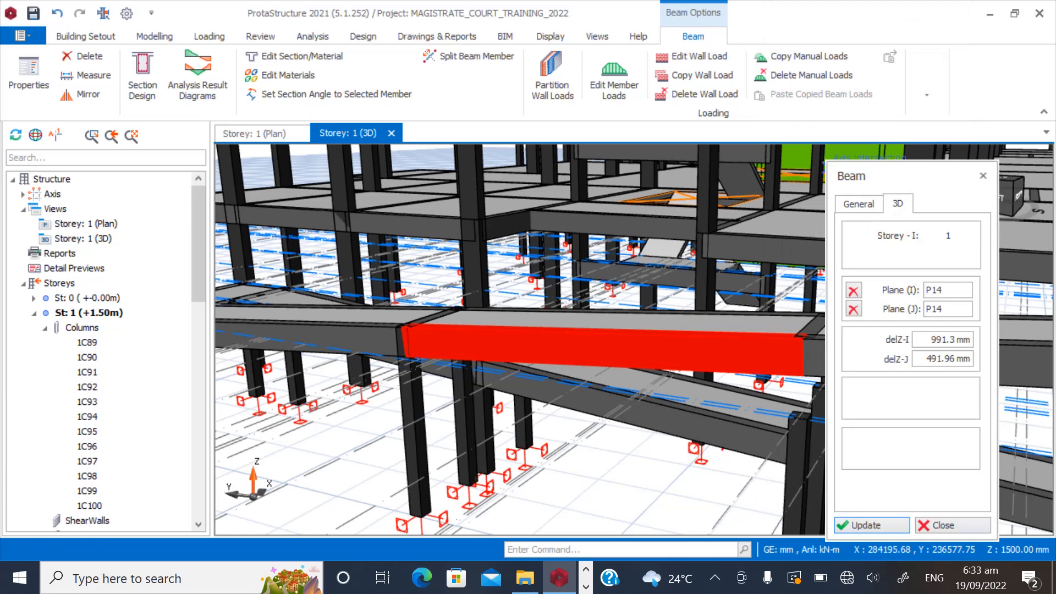
pyautogui.click(953, 525)
pyautogui.press('Escape')
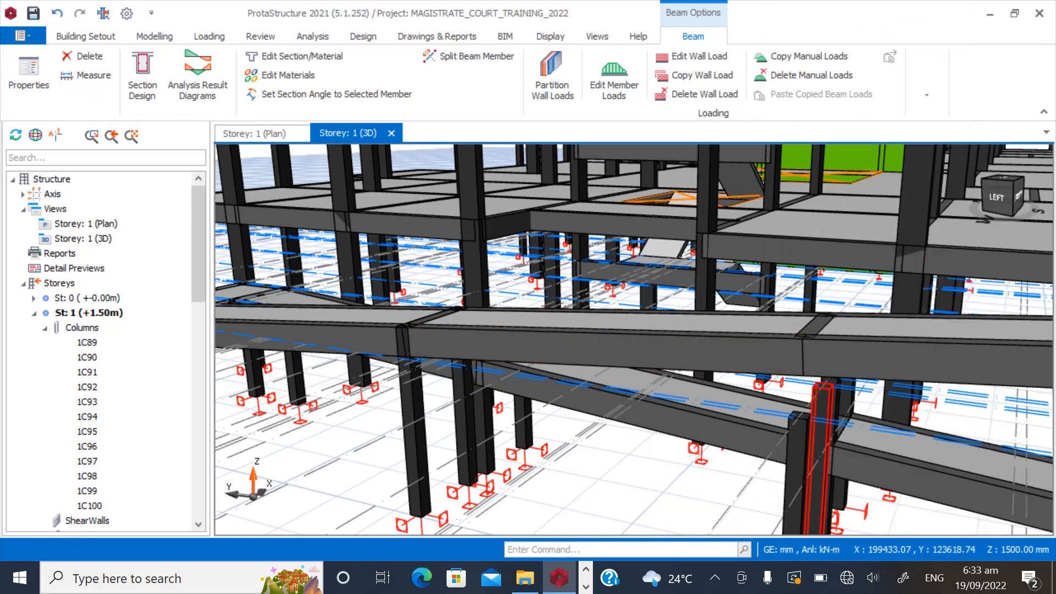
# Set the top level offset, del z (Top), of column 1C89 at the upper beam's far end to 991.3 mm.
pyautogui.rightClick(800, 468)
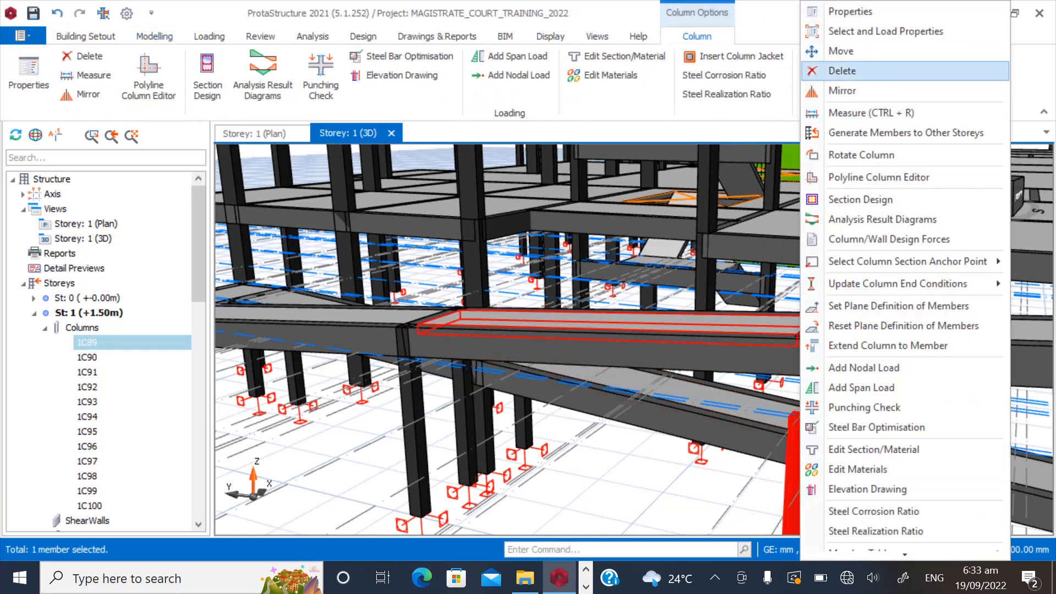
pyautogui.click(841, 11)
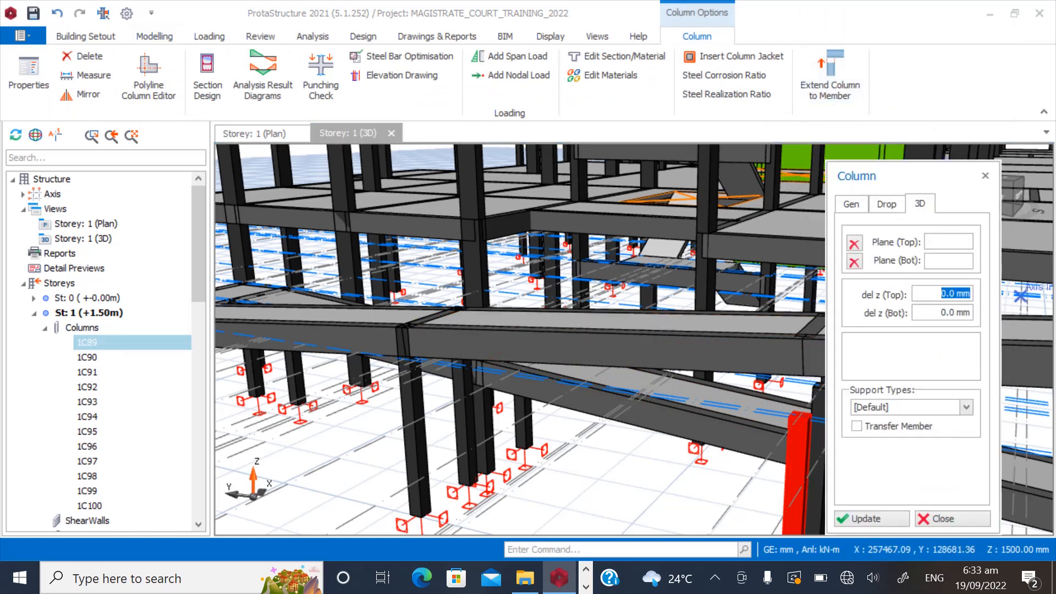
pyautogui.write('991.')
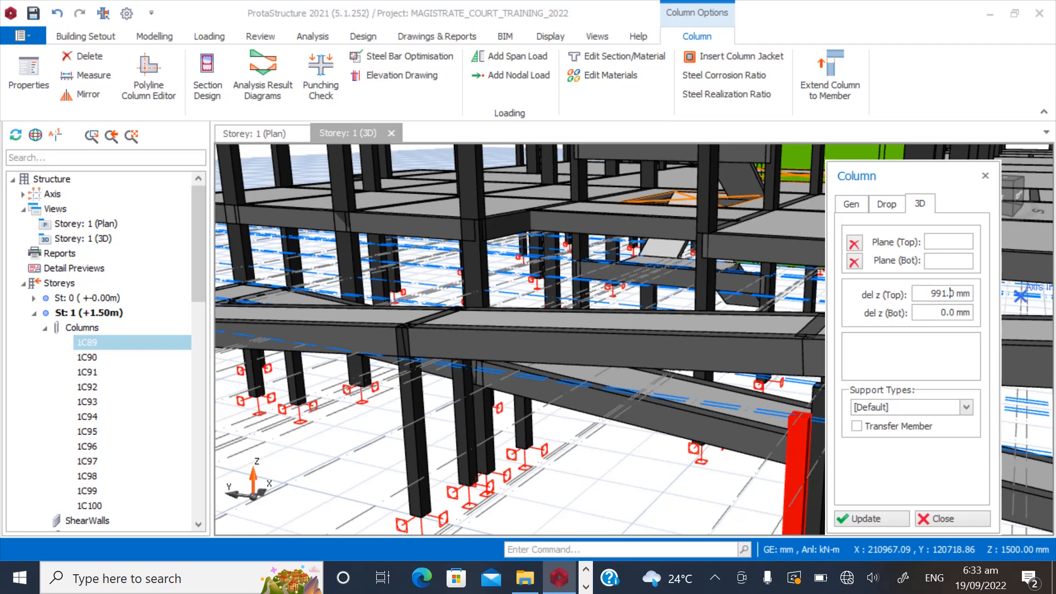
pyautogui.write('3')
pyautogui.click(872, 519)
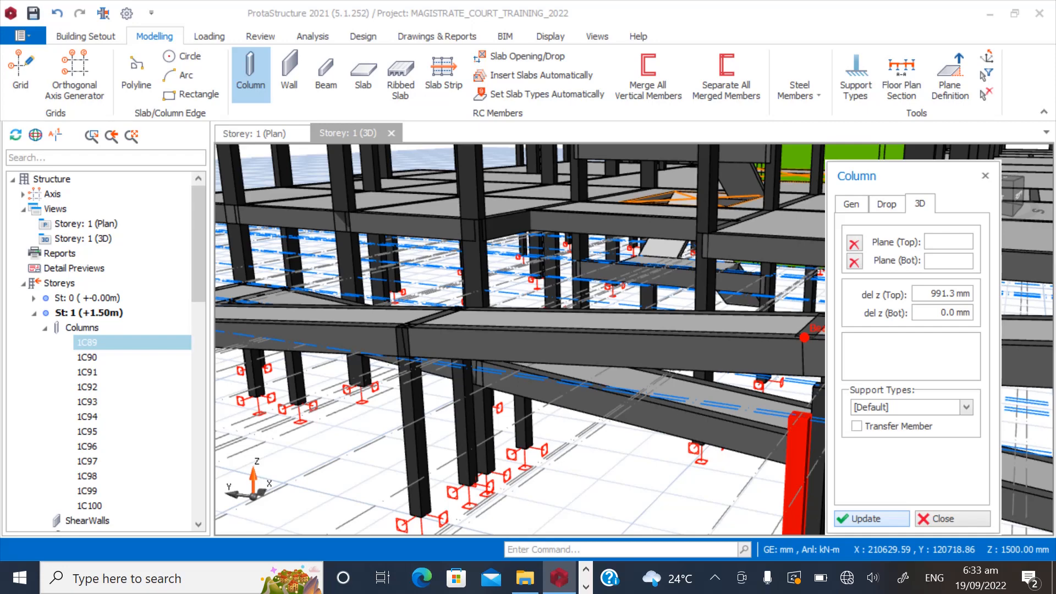
pyautogui.click(953, 519)
# Set the top level offset, del z (Top), of column 1C90 at f/44 to 991.3 mm.
pyautogui.moveTo(687, 407); pyautogui.dragTo(605, 408, button='middle')
pyautogui.rightClick(768, 462)
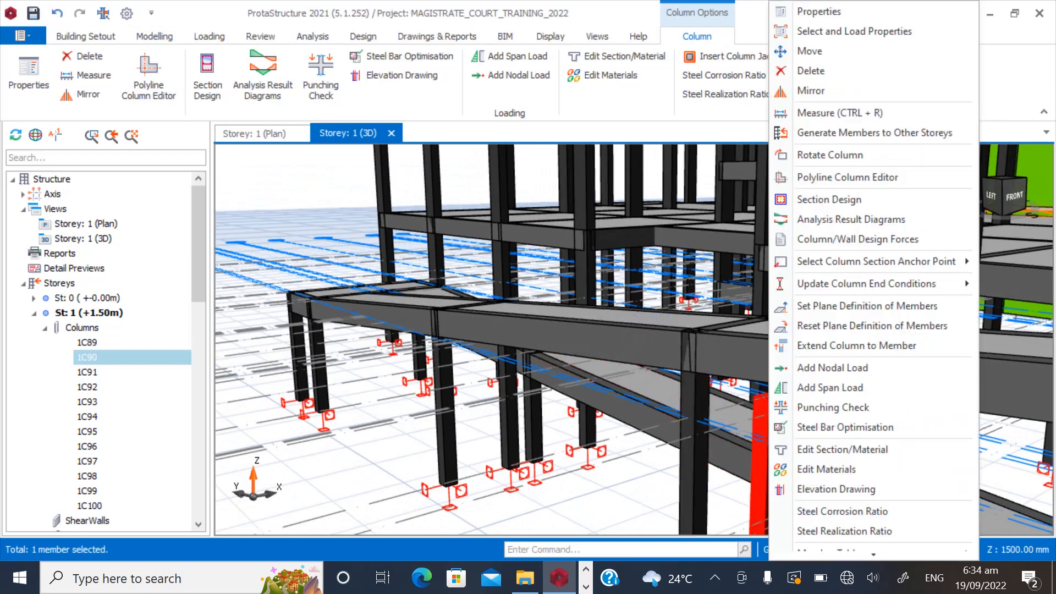
pyautogui.click(819, 12)
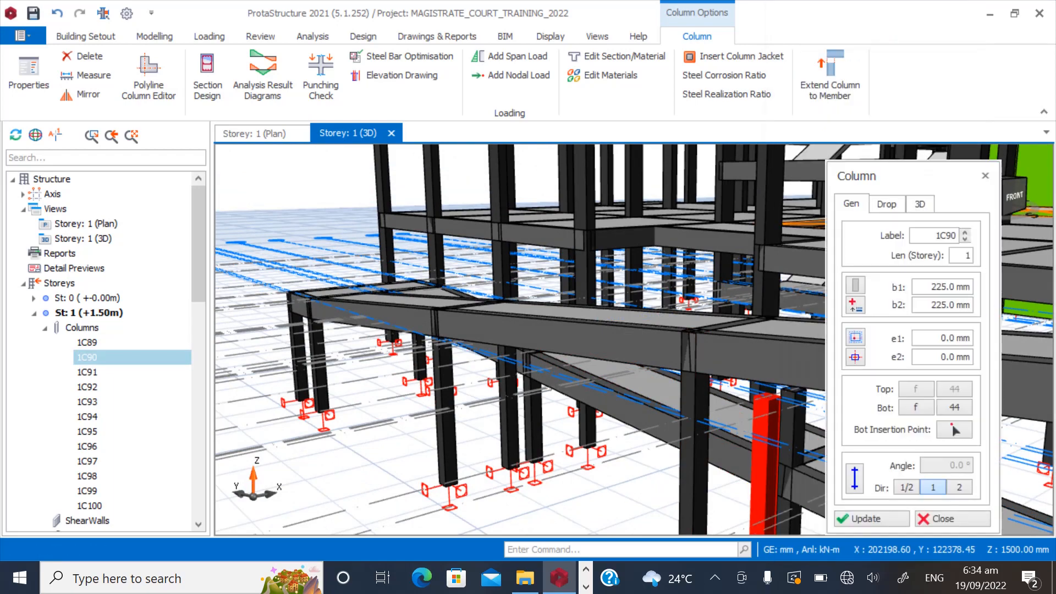
pyautogui.click(920, 204)
pyautogui.moveTo(937, 294); pyautogui.dragTo(982, 294)
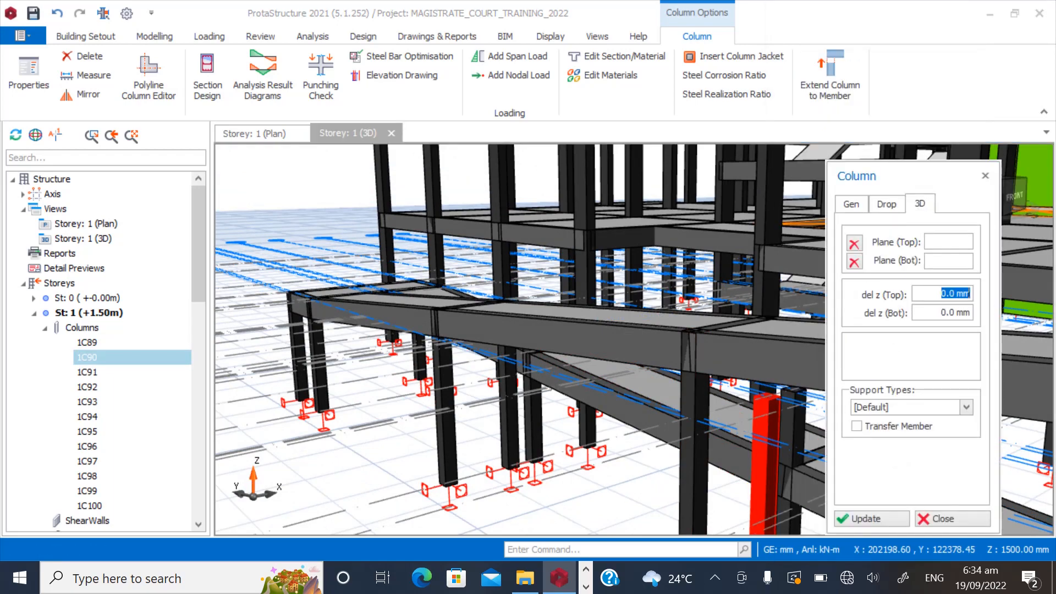
pyautogui.write('991.3')
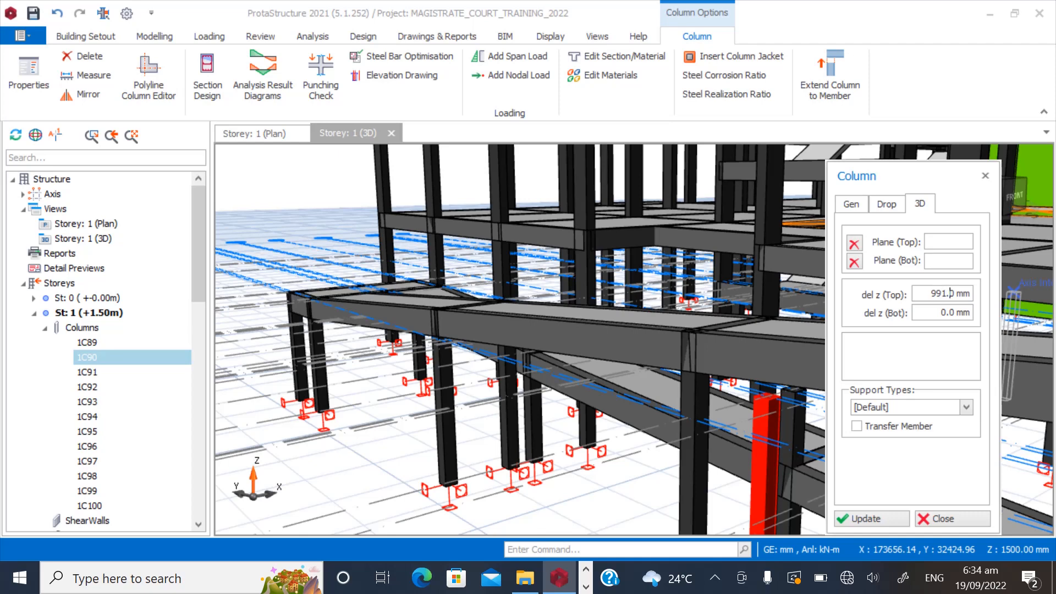
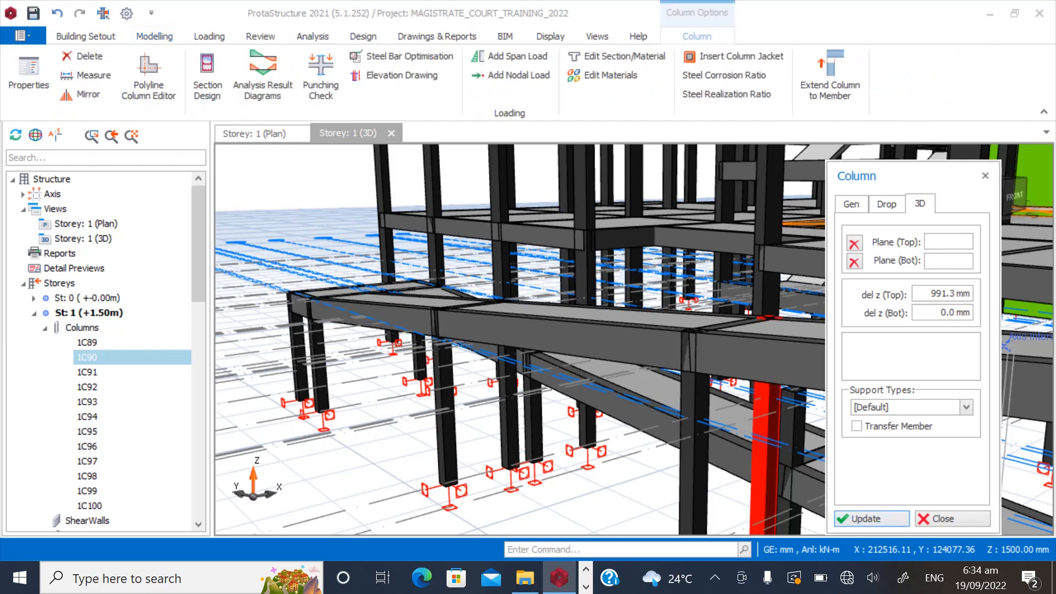
pyautogui.click(952, 519)
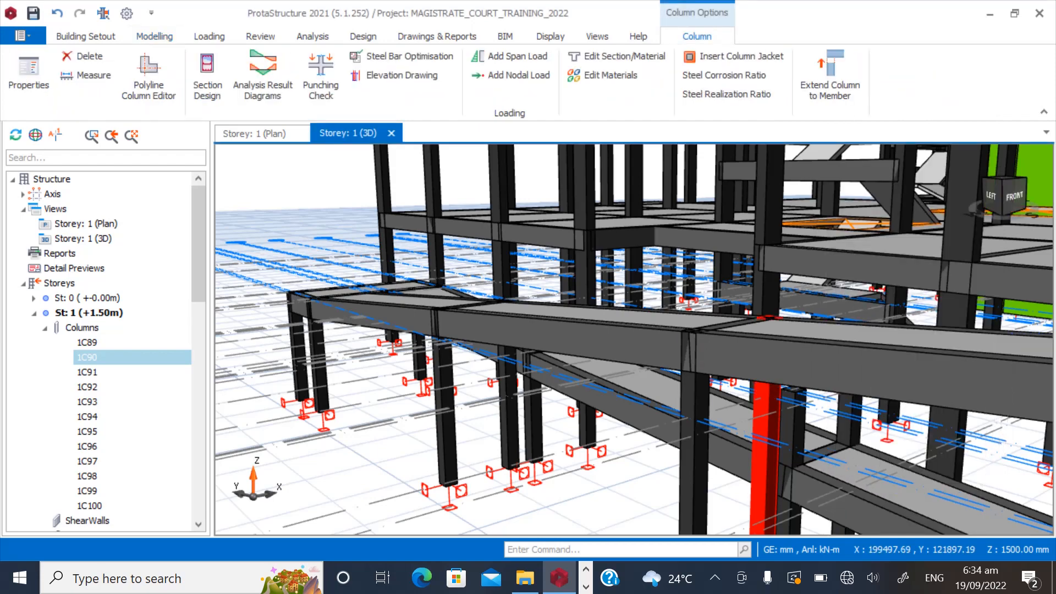
pyautogui.press('Escape')
# Look up the end level offsets (delZ-I and delZ-J) of the lower ramp beam that column 1C91 projects above.
pyautogui.scroll(-5, 538, 392)
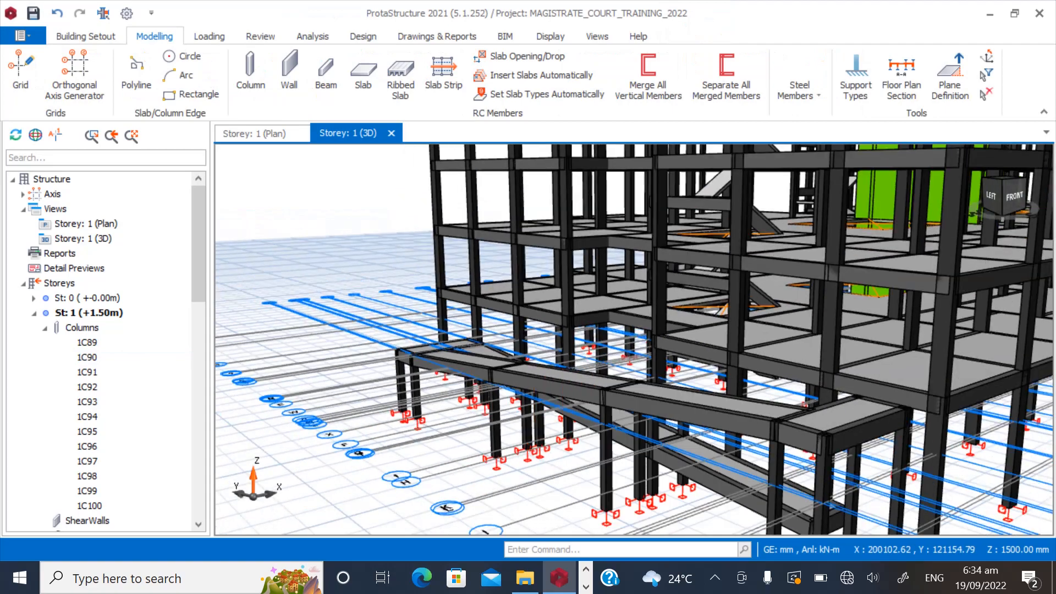
pyautogui.moveTo(634, 340)
pyautogui.mouseDown(button='middle')
pyautogui.moveTo(608, 380)
pyautogui.moveTo(630, 291)
pyautogui.moveTo(607, 288)
pyautogui.moveTo(709, 269)
pyautogui.mouseUp(button='middle')
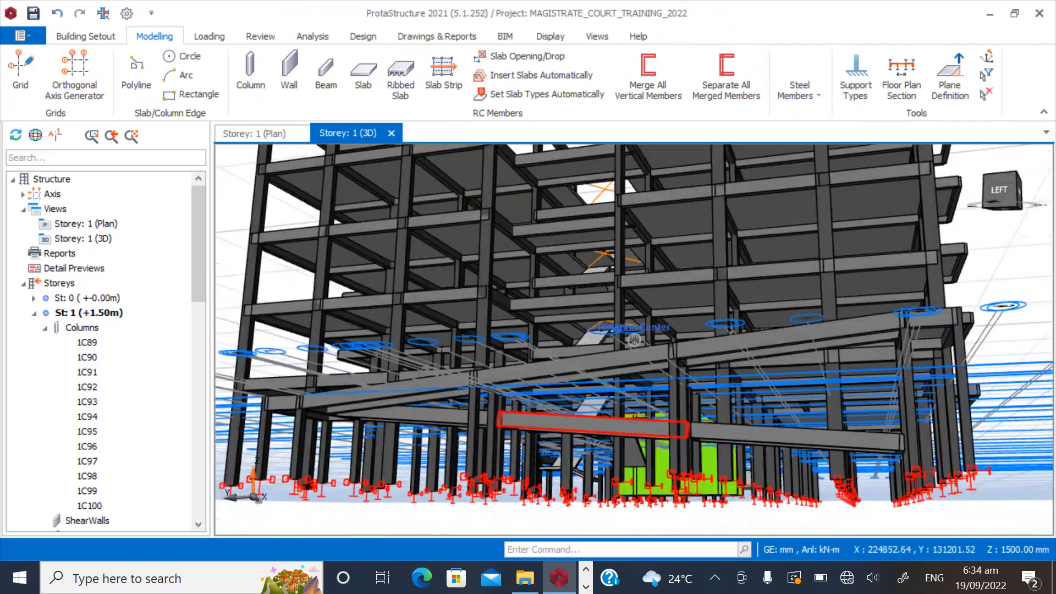
pyautogui.scroll(8, 638, 419)
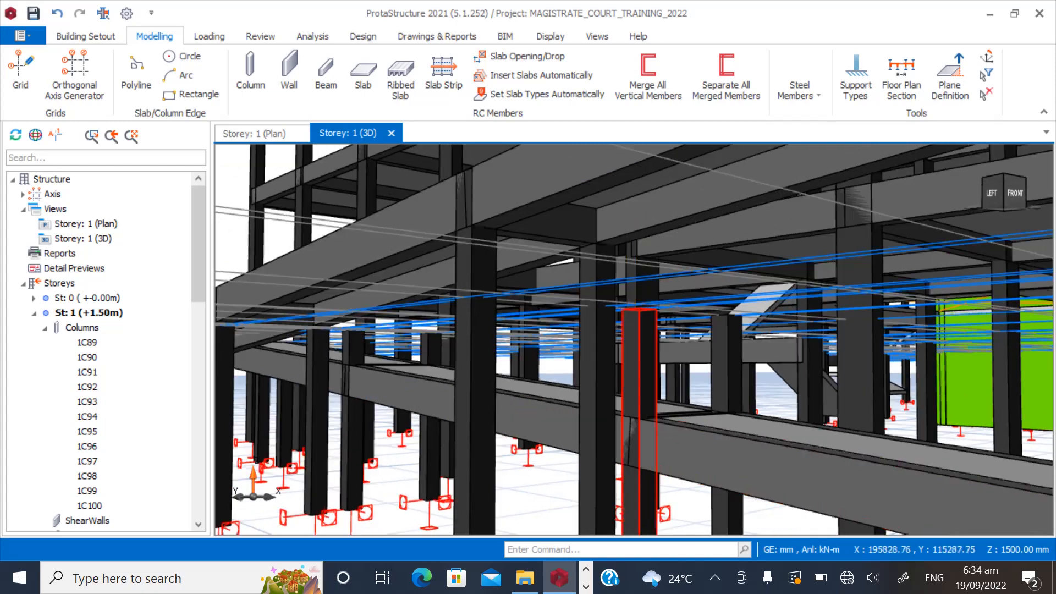
pyautogui.scroll(-1, 646, 434)
pyautogui.scroll(2, 652, 437)
pyautogui.click(685, 406)
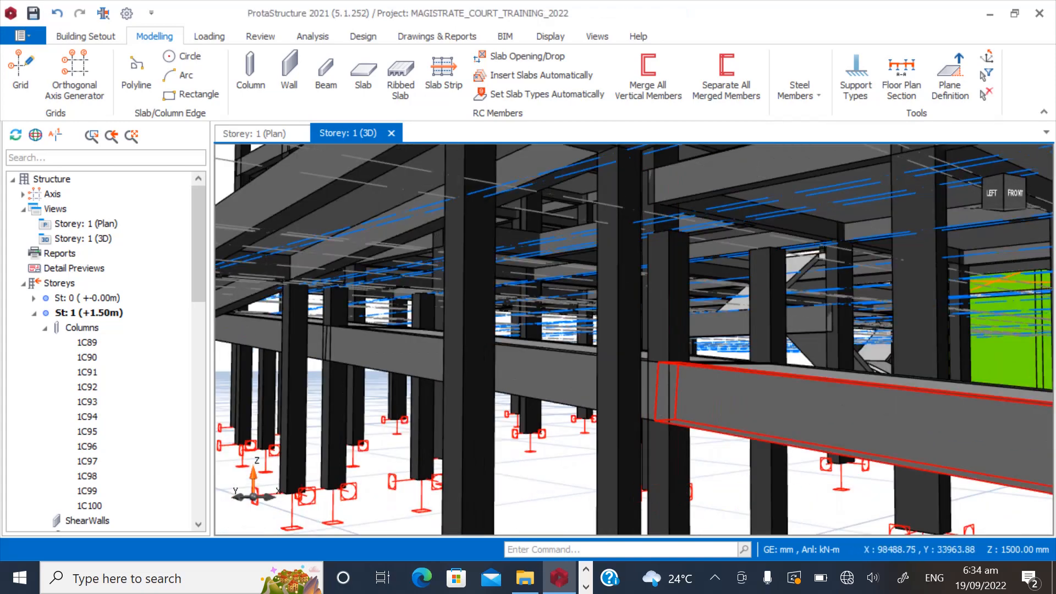
pyautogui.rightClick(718, 396)
pyautogui.click(770, 11)
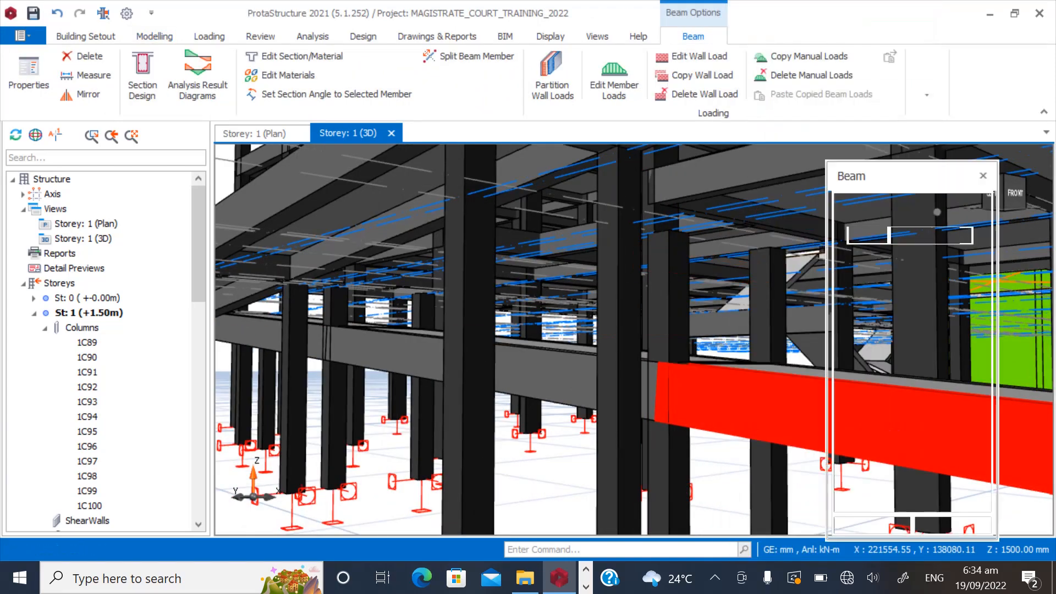
pyautogui.click(898, 204)
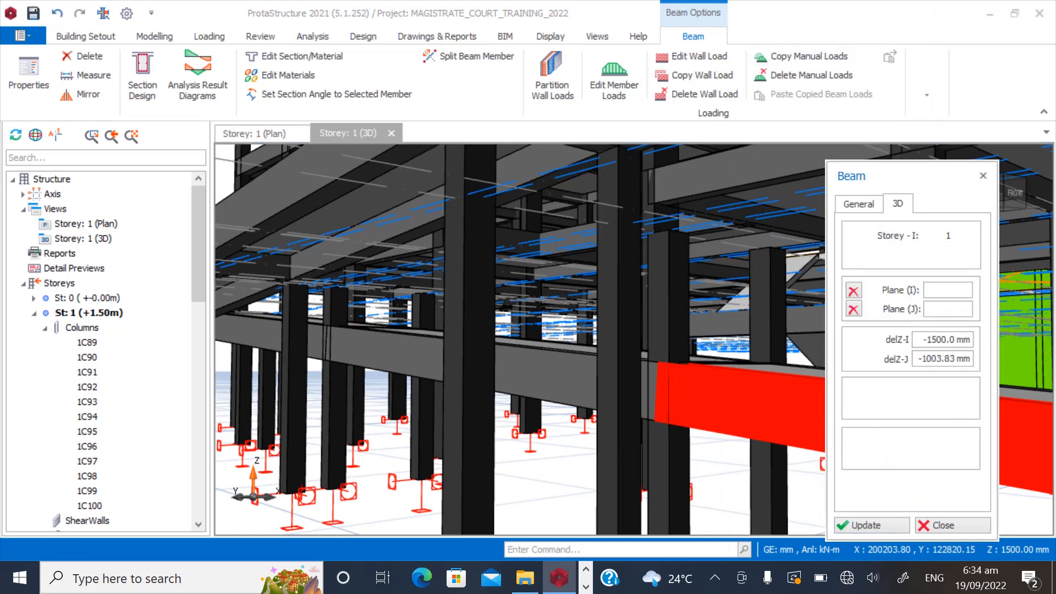
pyautogui.click(983, 175)
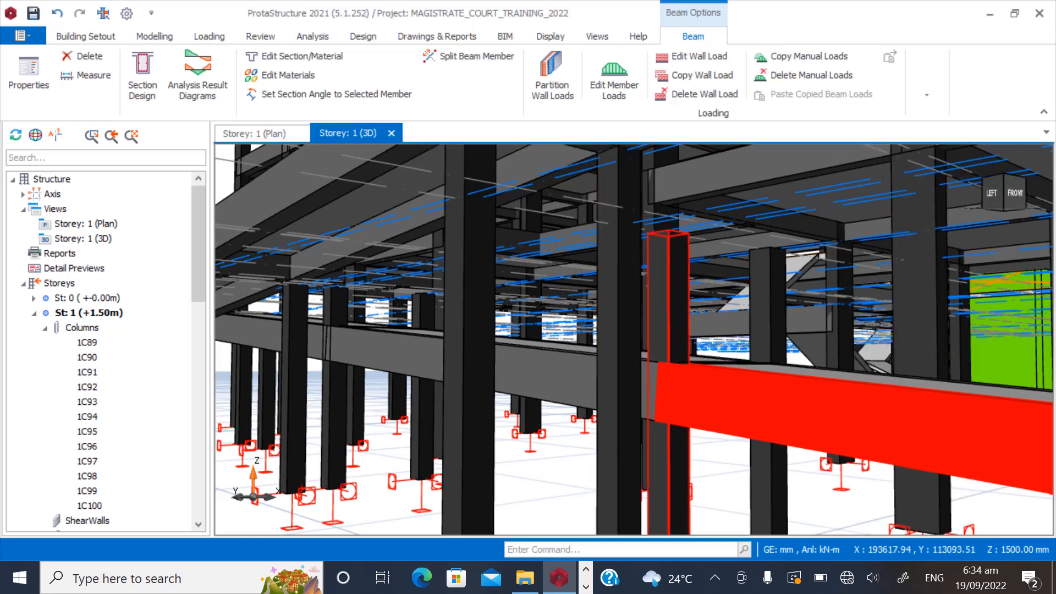
# Lower the top of column 1C91 at f/45 by setting its del z (Top) to -1003.83 mm.
pyautogui.rightClick(678, 308)
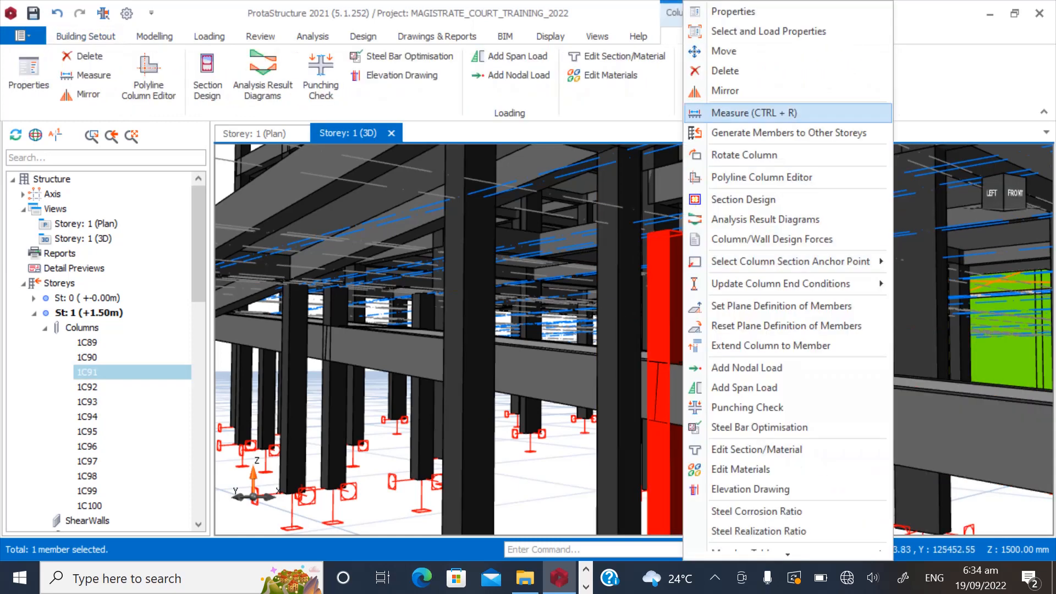
pyautogui.click(725, 11)
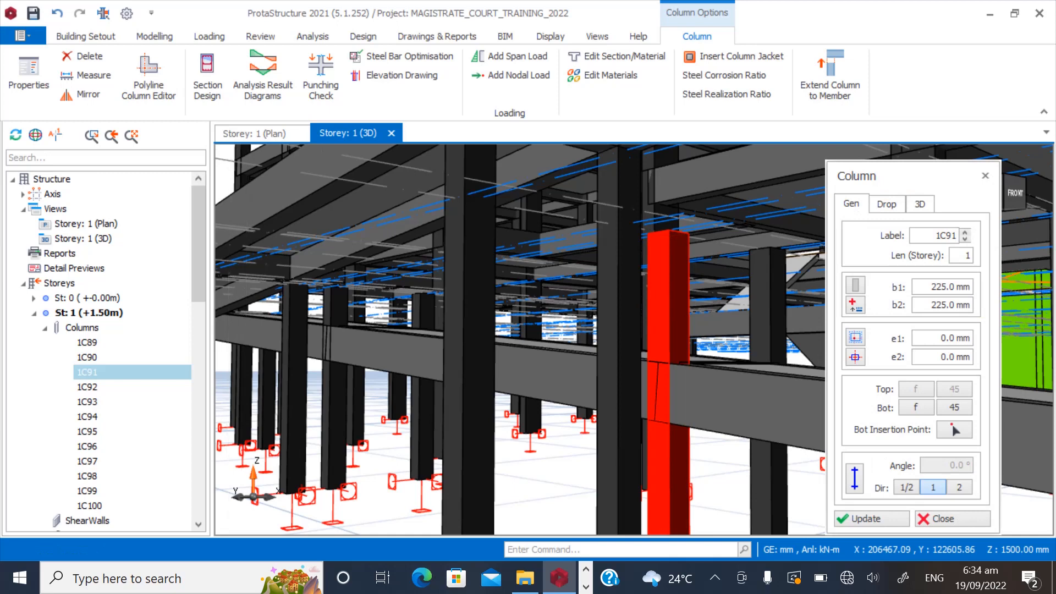
pyautogui.click(921, 204)
pyautogui.click(969, 293)
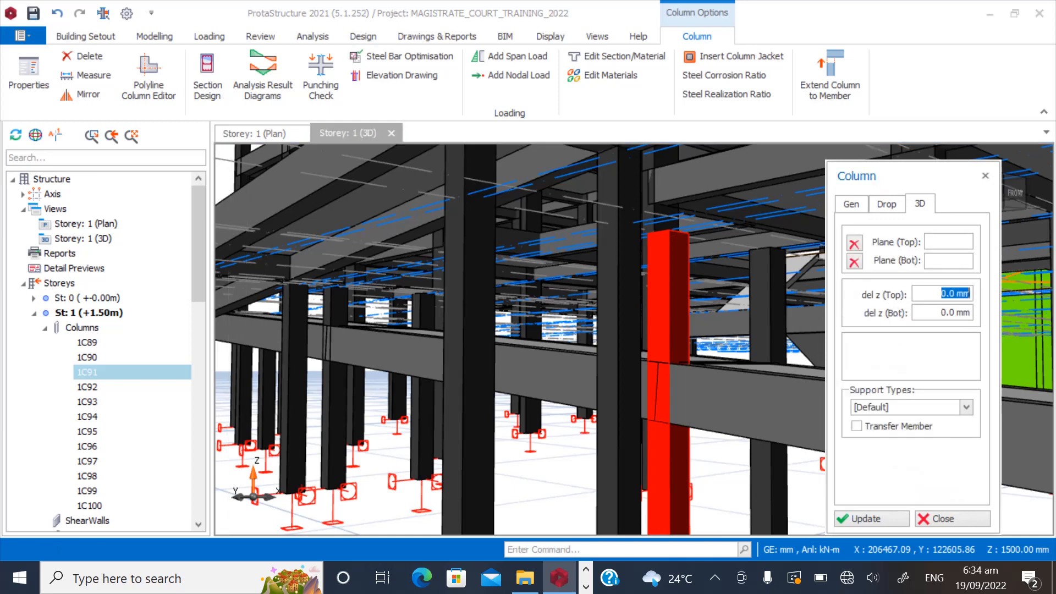
pyautogui.write('-1003.83')
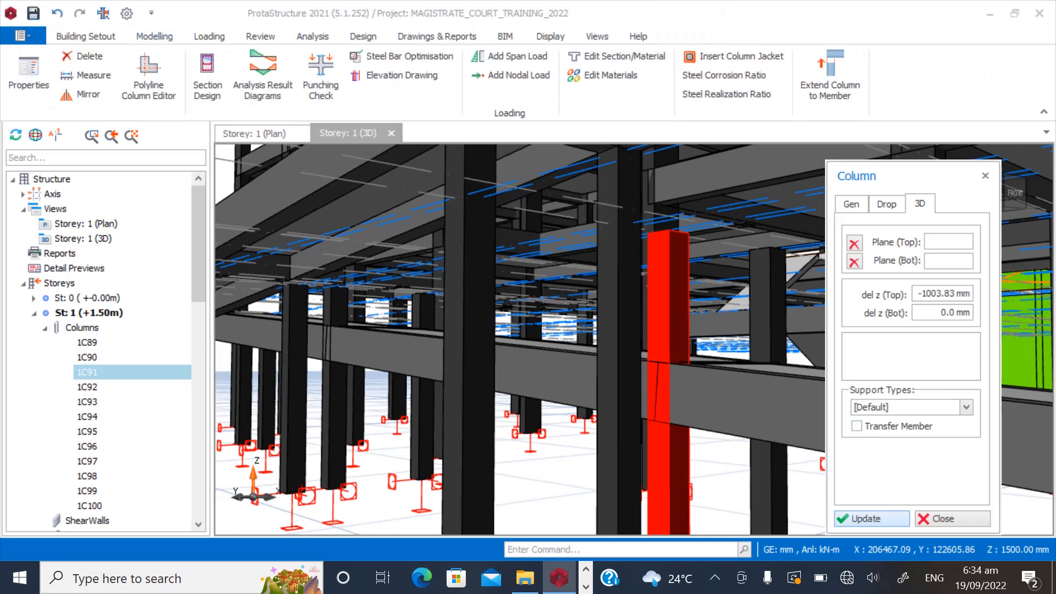
pyautogui.click(953, 519)
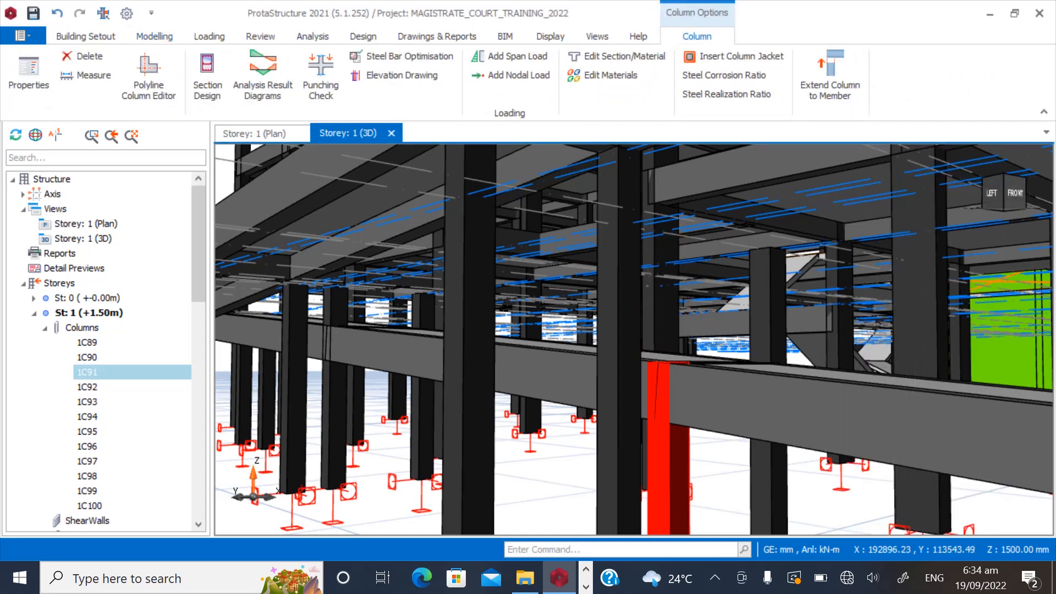
pyautogui.press('Escape')
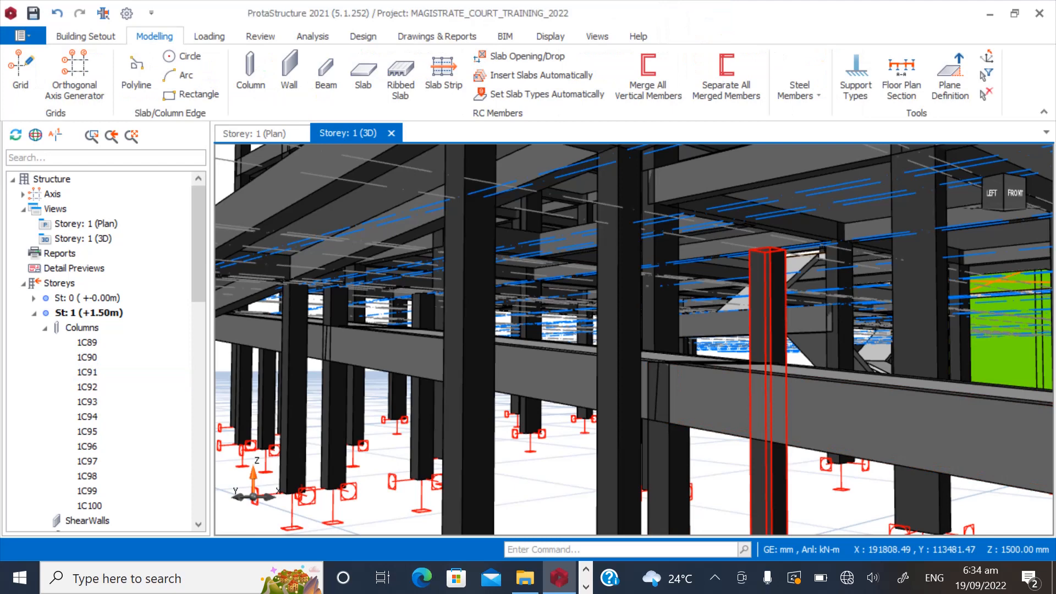
# Lower the top of column 1C92 to the ramp beam by setting its del z (Top) to -1003.83 mm.
pyautogui.rightClick(772, 308)
pyautogui.click(814, 11)
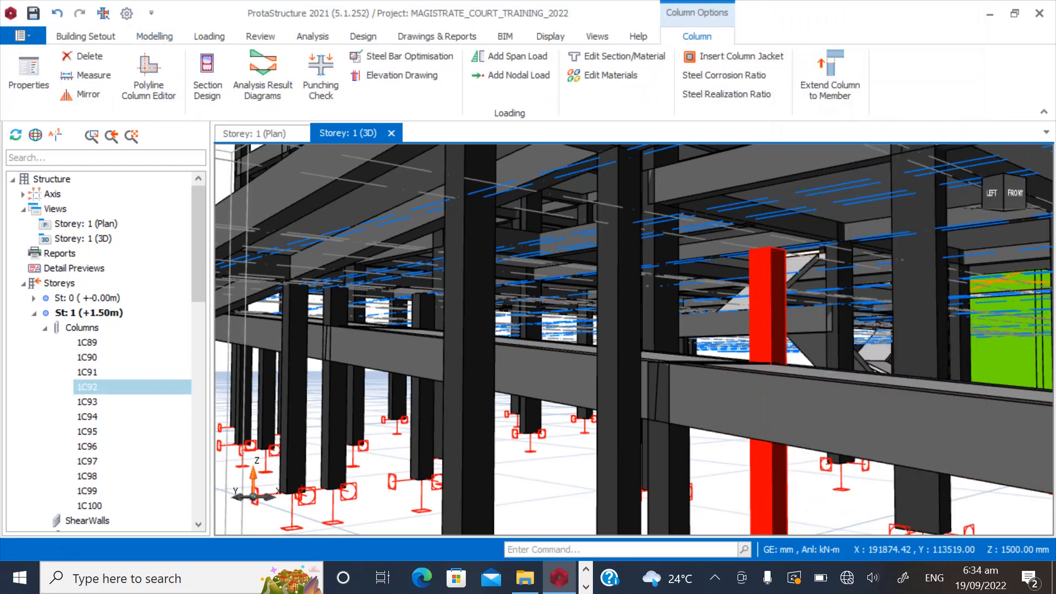
pyautogui.click(921, 204)
pyautogui.click(956, 294)
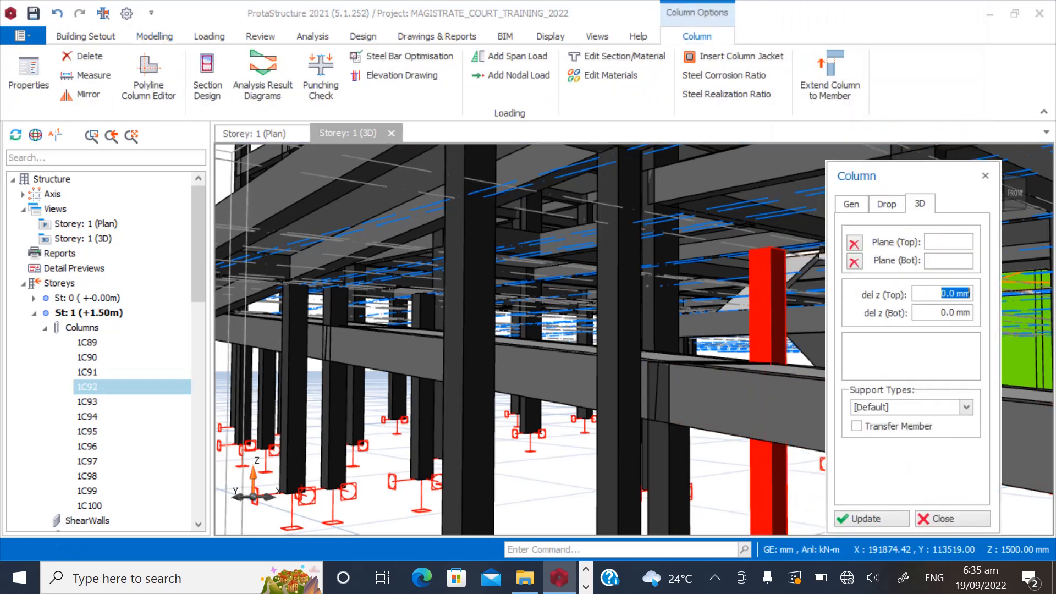
pyautogui.write('-1003.83')
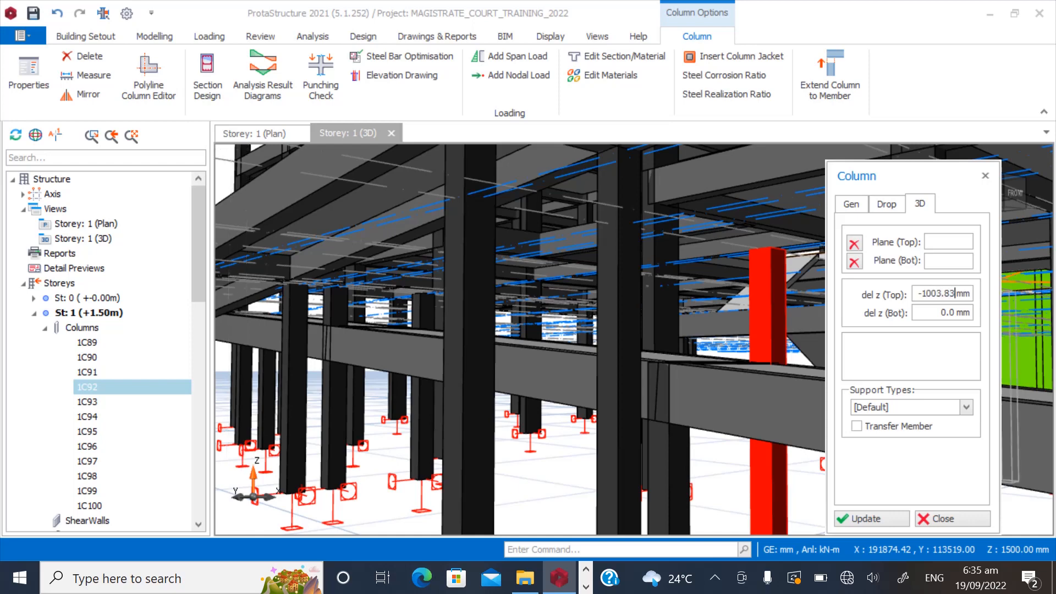
pyautogui.click(872, 519)
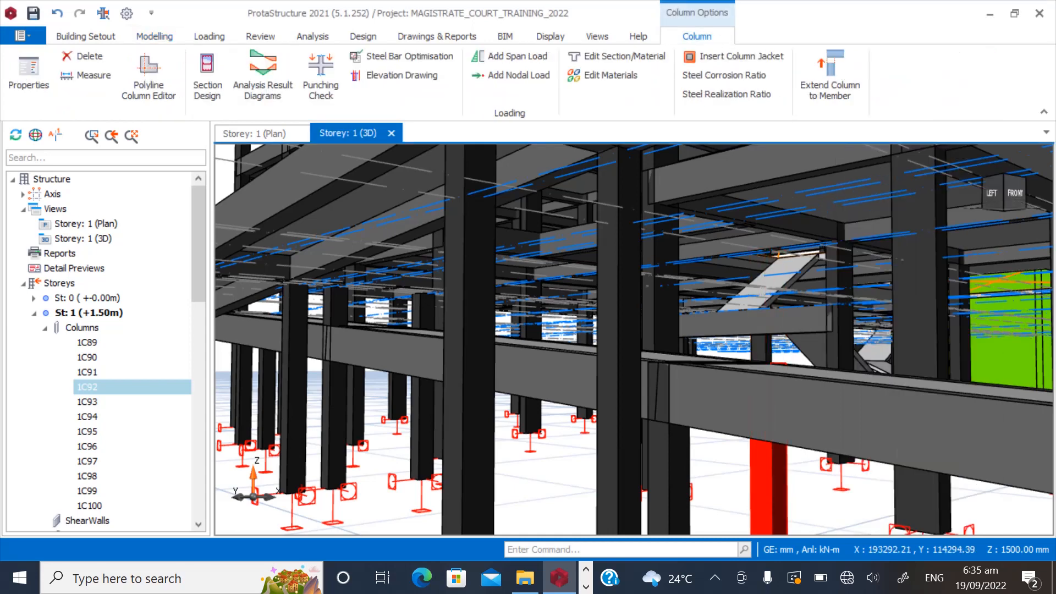
pyautogui.press('Escape')
# Examine in the 3D view the next columns that project above the lower ramp beams.
pyautogui.scroll(-4, 627, 353)
pyautogui.moveTo(465, 396); pyautogui.dragTo(544, 380, button='middle')
pyautogui.scroll(4, 632, 341)
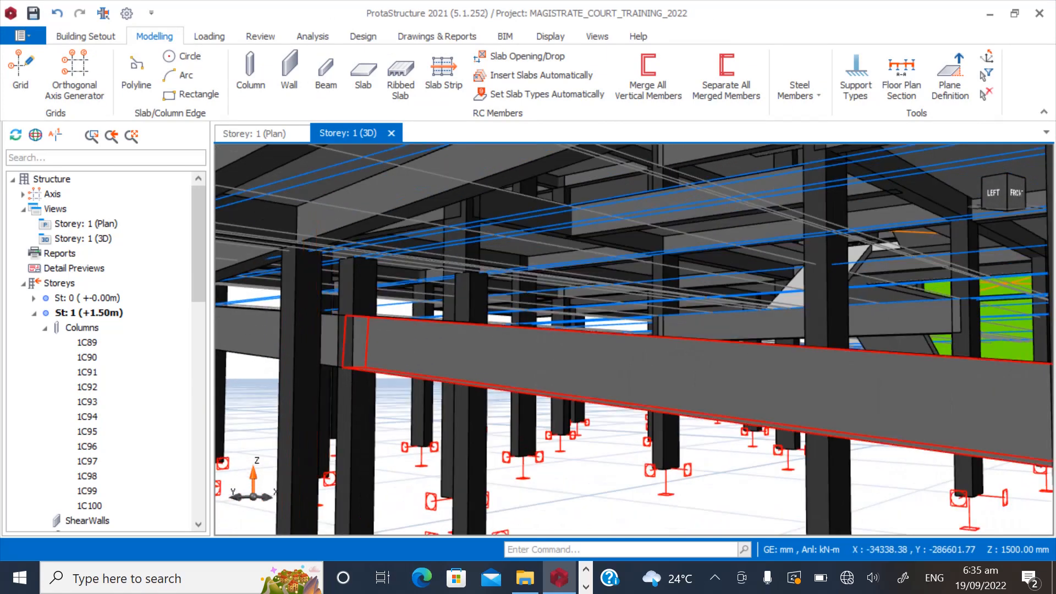
# Open the sloping ramp beam's 3D properties and copy its delZ-J offset.
pyautogui.rightClick(409, 352)
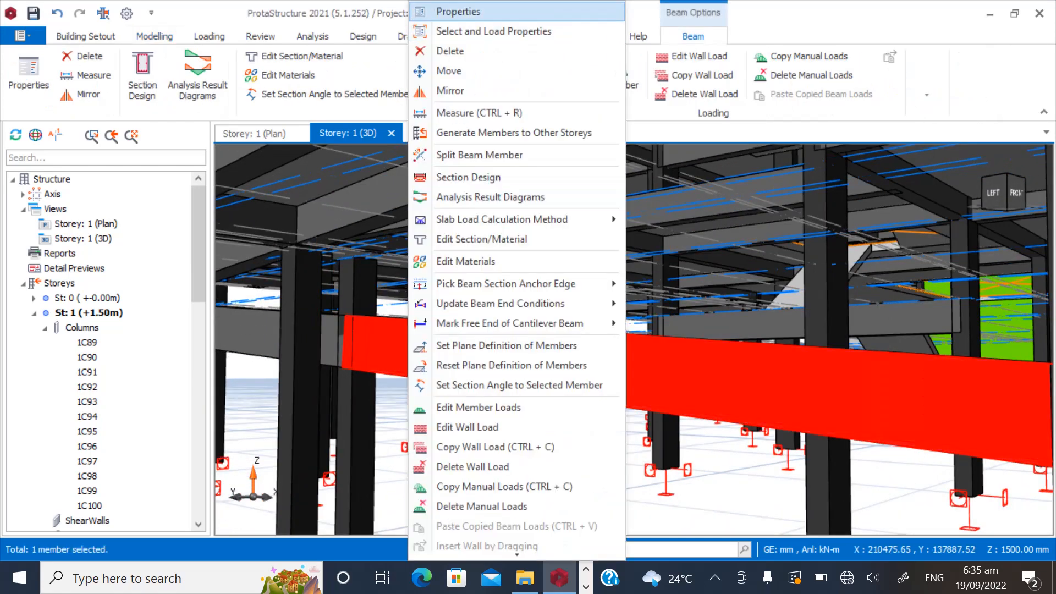
pyautogui.click(460, 12)
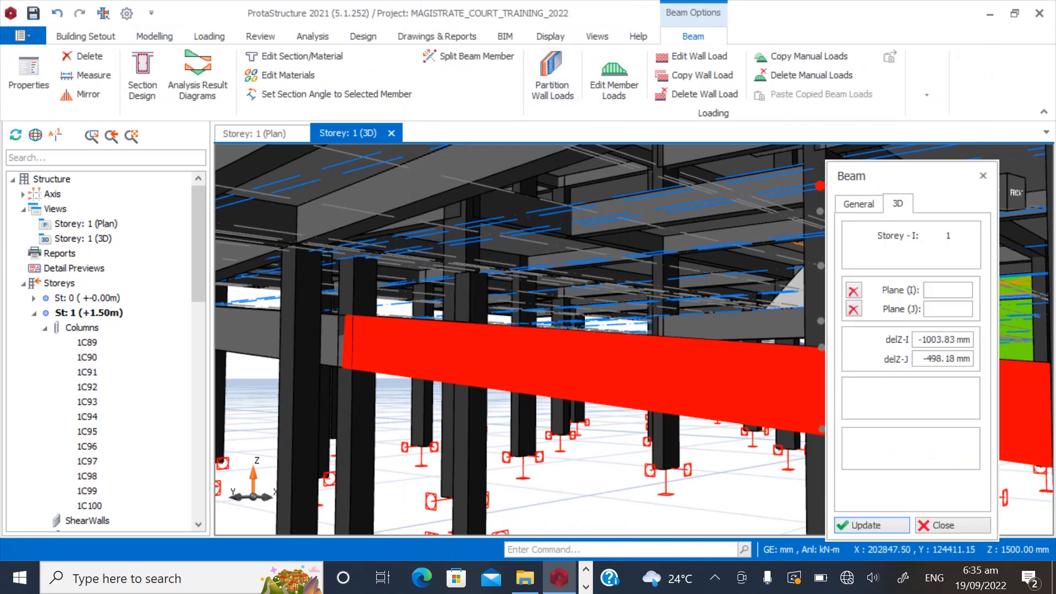
pyautogui.click(951, 340)
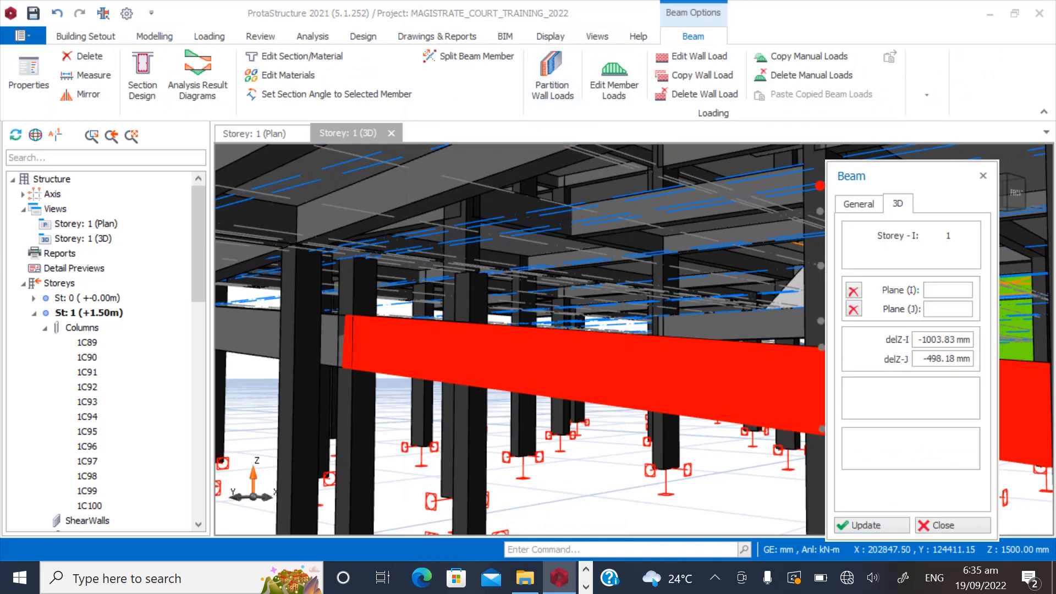
pyautogui.moveTo(922, 359); pyautogui.dragTo(969, 358)
pyautogui.click(953, 525)
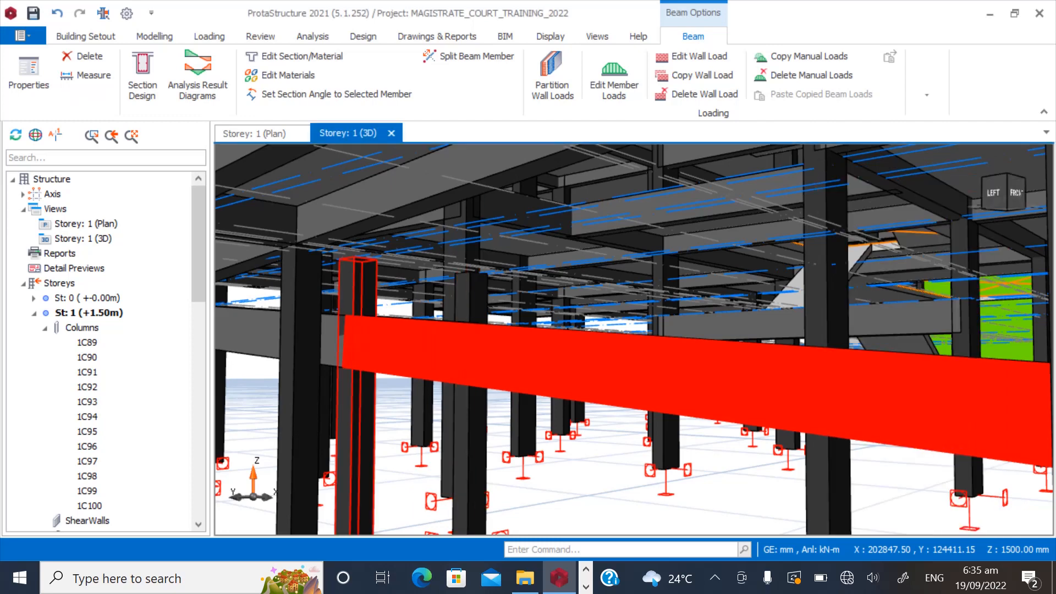
# Set the top del z of column 1C95 at the end of the ramp beam to -498.18 mm.
pyautogui.rightClick(368, 355)
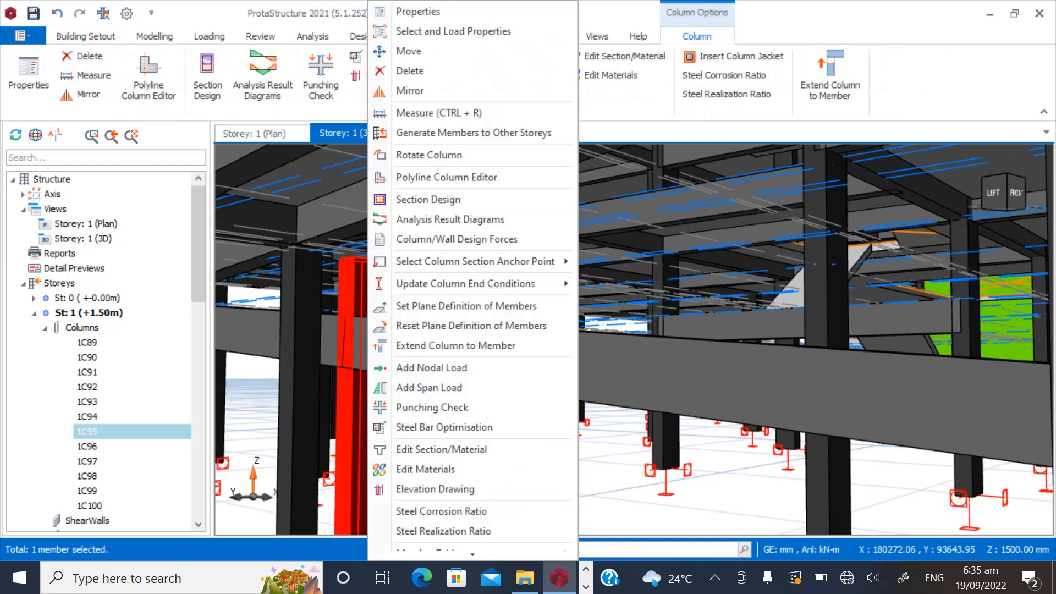
pyautogui.click(418, 12)
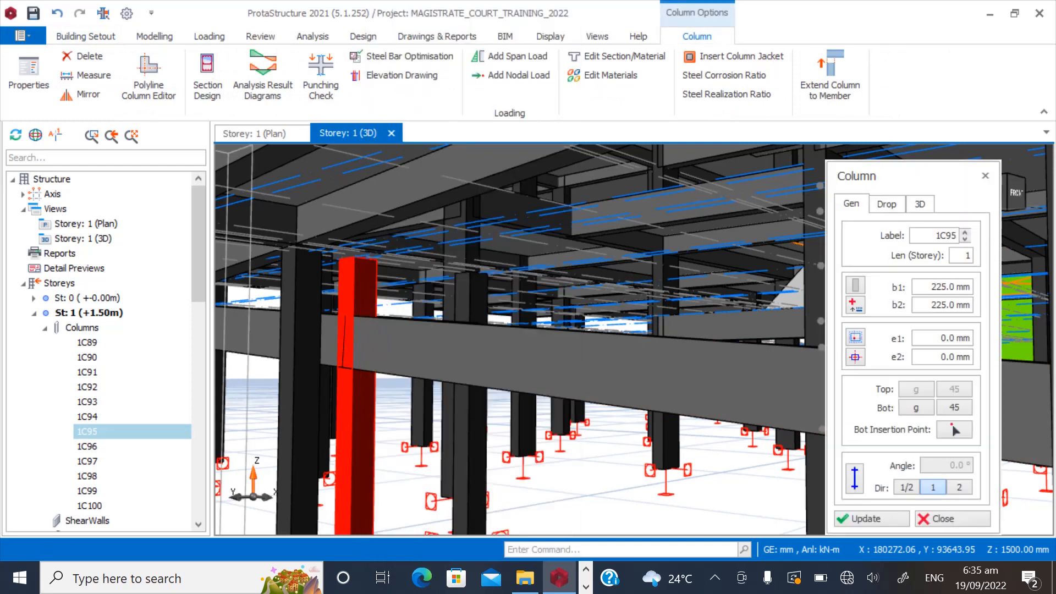
pyautogui.doubleClick(955, 294)
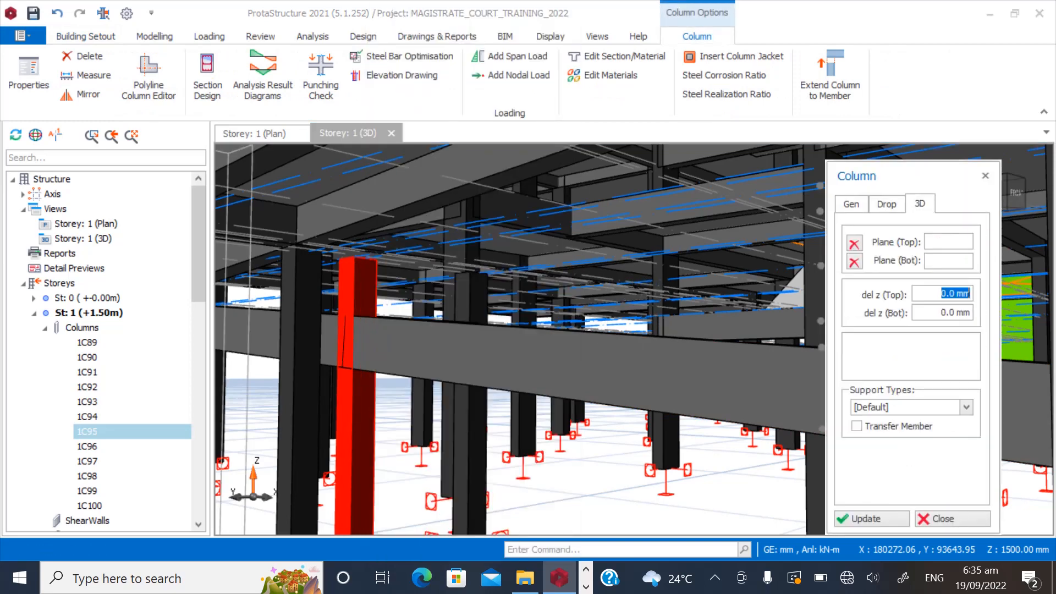
pyautogui.write('-498.18')
pyautogui.click(872, 518)
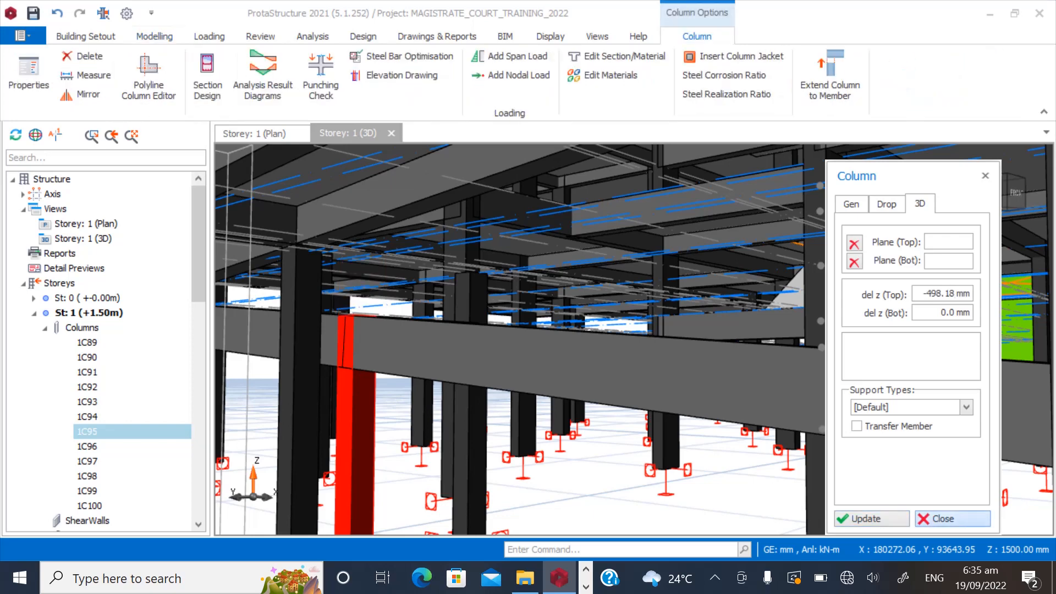
pyautogui.click(953, 519)
pyautogui.press('Escape')
# Set the top del z of the neighbouring ramp column 1C96 to -498.18 mm.
pyautogui.moveTo(632, 341); pyautogui.dragTo(581, 353, button='middle')
pyautogui.scroll(-2, 654, 341)
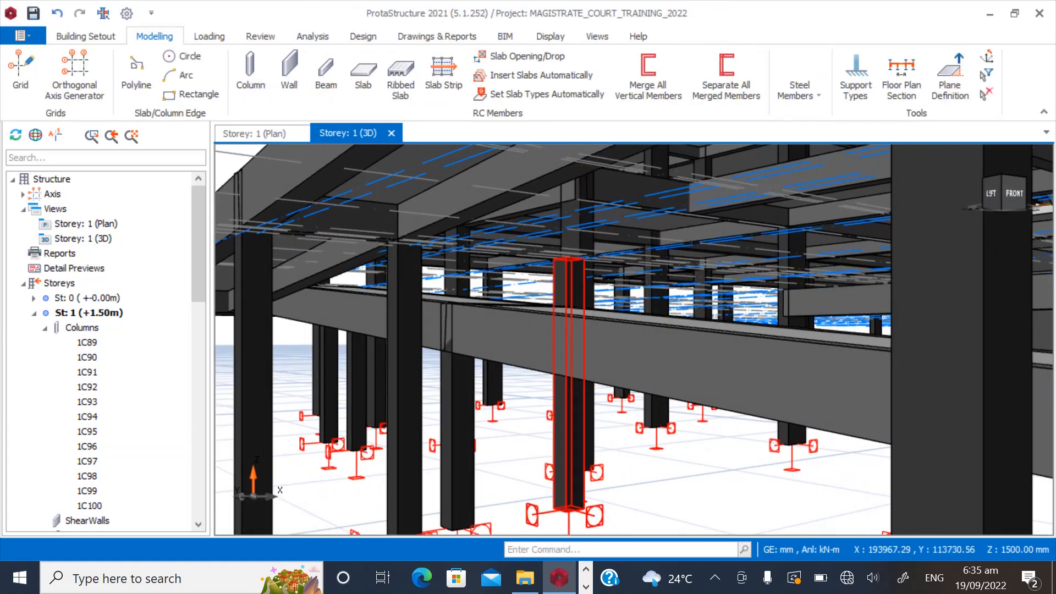
pyautogui.click(569, 308)
pyautogui.rightClick(572, 309)
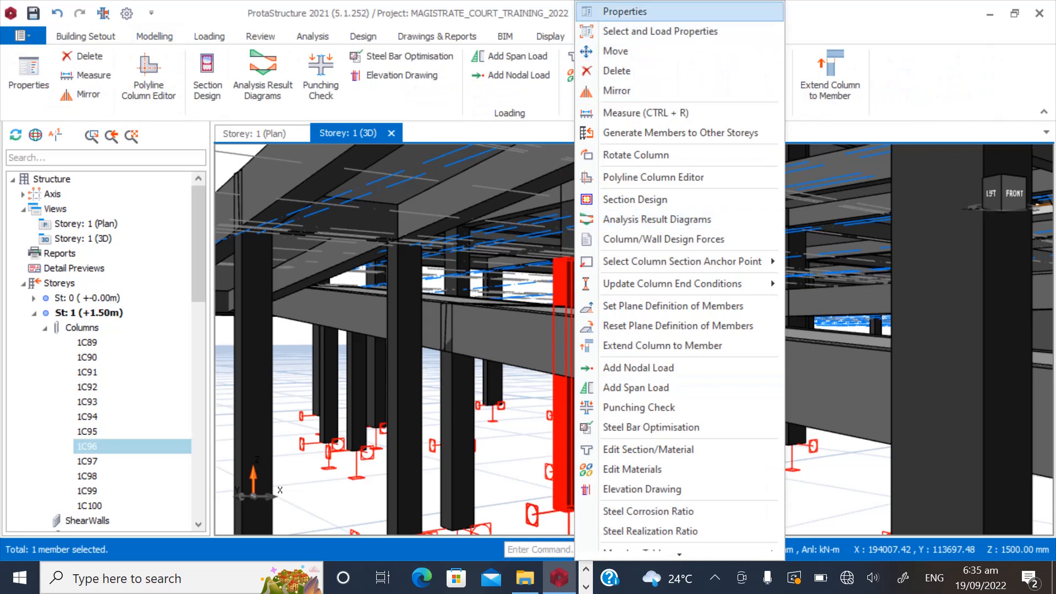
pyautogui.click(625, 11)
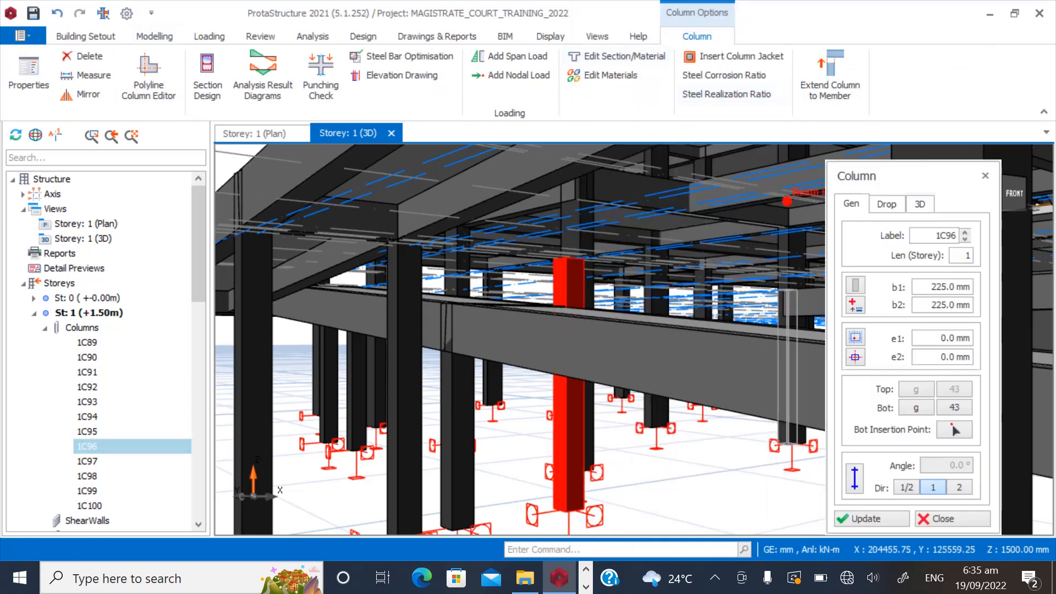
pyautogui.click(920, 204)
pyautogui.moveTo(941, 294); pyautogui.dragTo(971, 294)
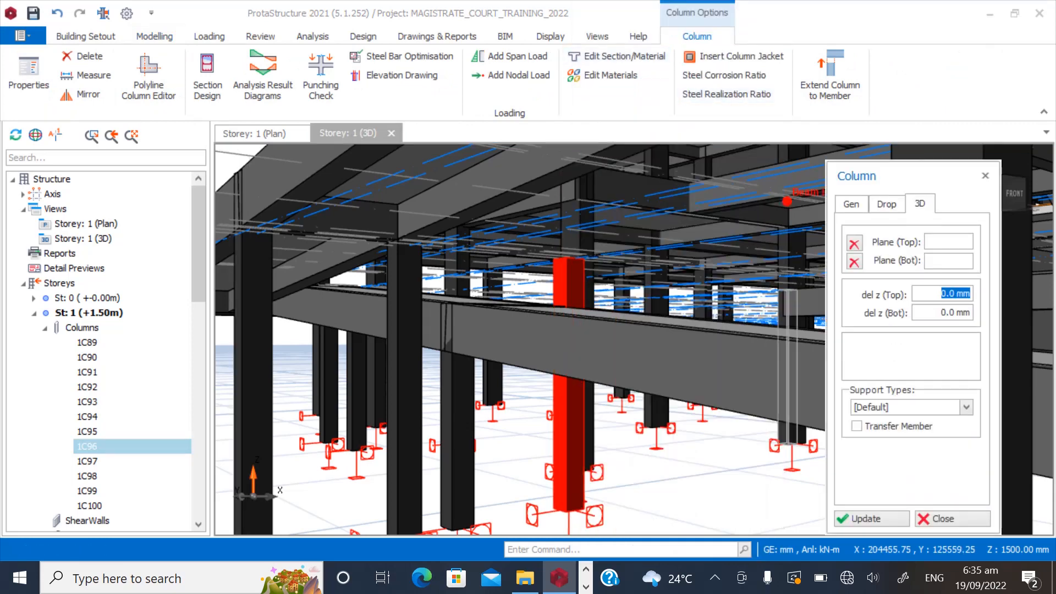
pyautogui.write('-498.18')
pyautogui.press('Return')
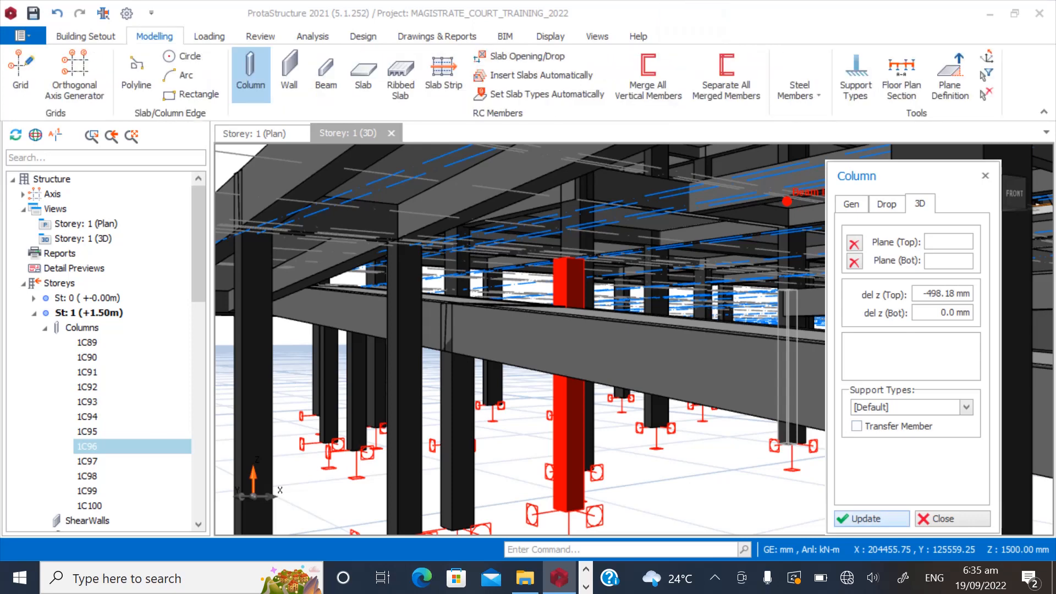
pyautogui.click(871, 518)
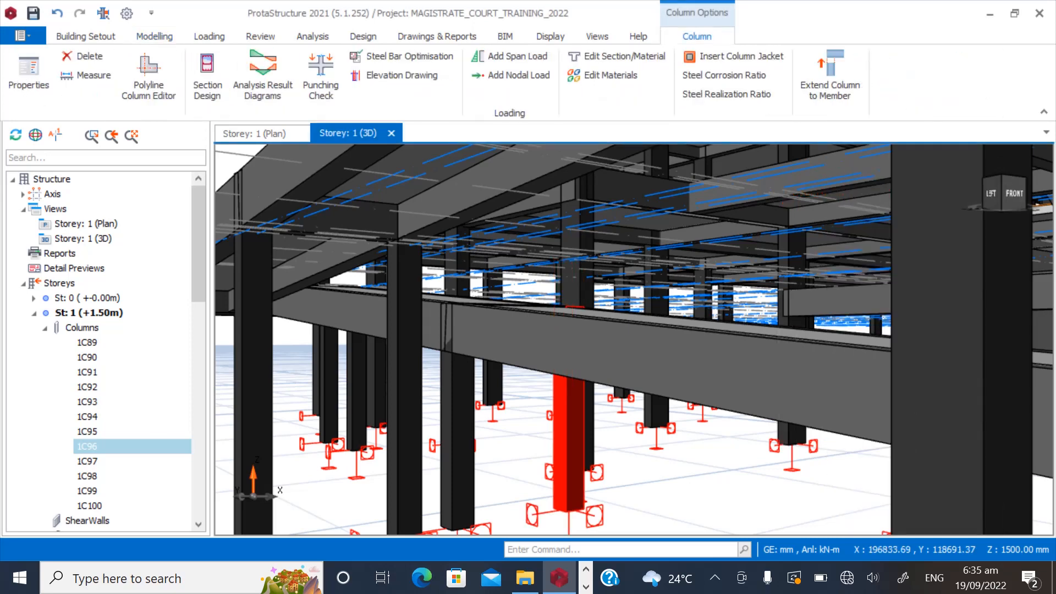
pyautogui.press('Escape')
# Examine the ramp beams, supporting columns and end landing in 3D from several angles.
pyautogui.scroll(-4, 660, 330)
pyautogui.moveTo(663, 311); pyautogui.dragTo(633, 339, button='middle')
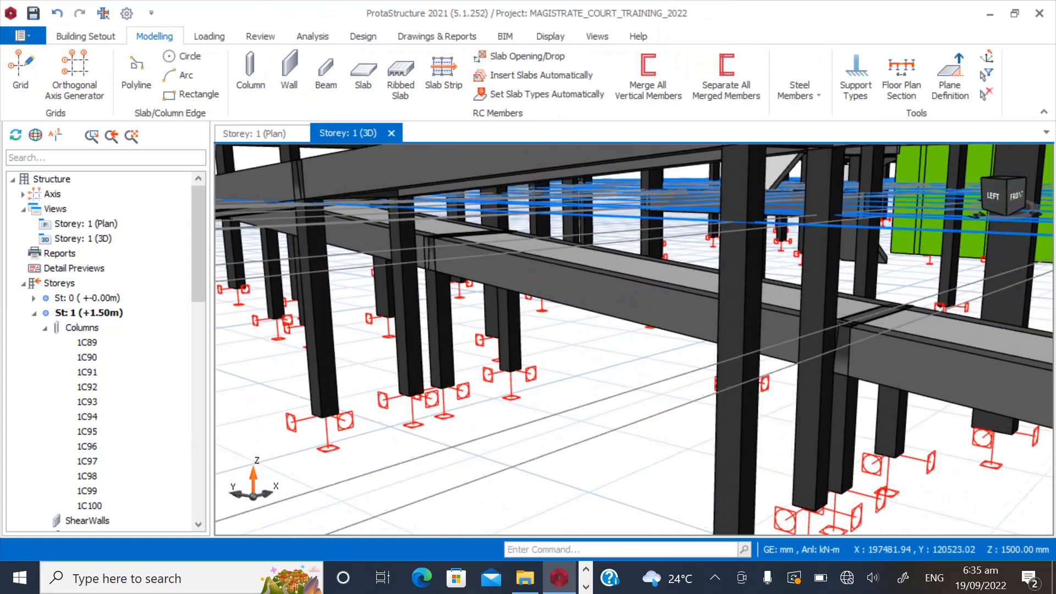
pyautogui.scroll(-6, 694, 406)
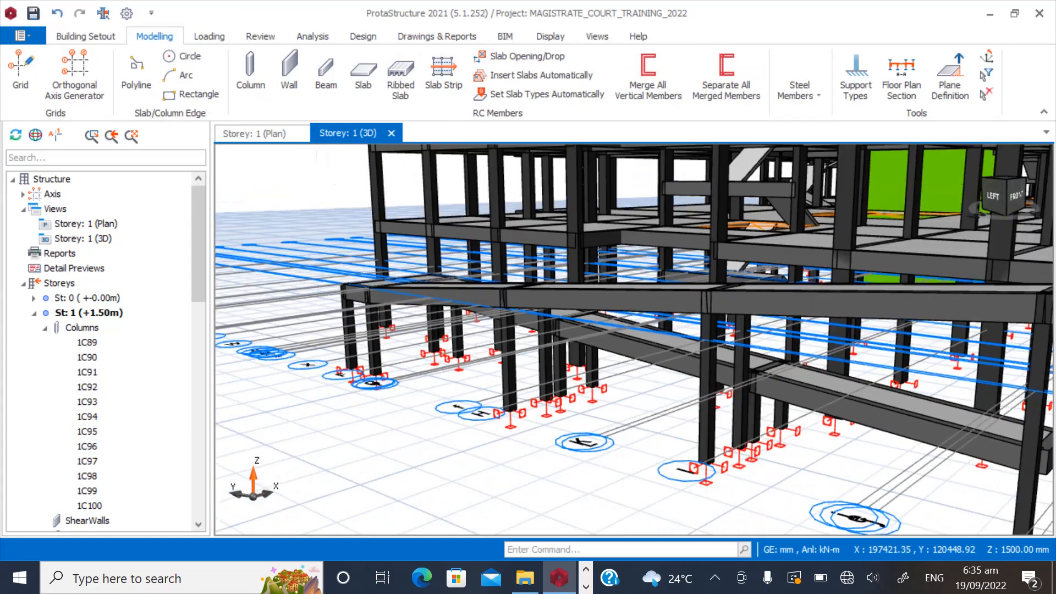
pyautogui.scroll(-3, 451, 341)
pyautogui.moveTo(495, 313); pyautogui.dragTo(680, 340, button='middle')
pyautogui.scroll(-5, 720, 342)
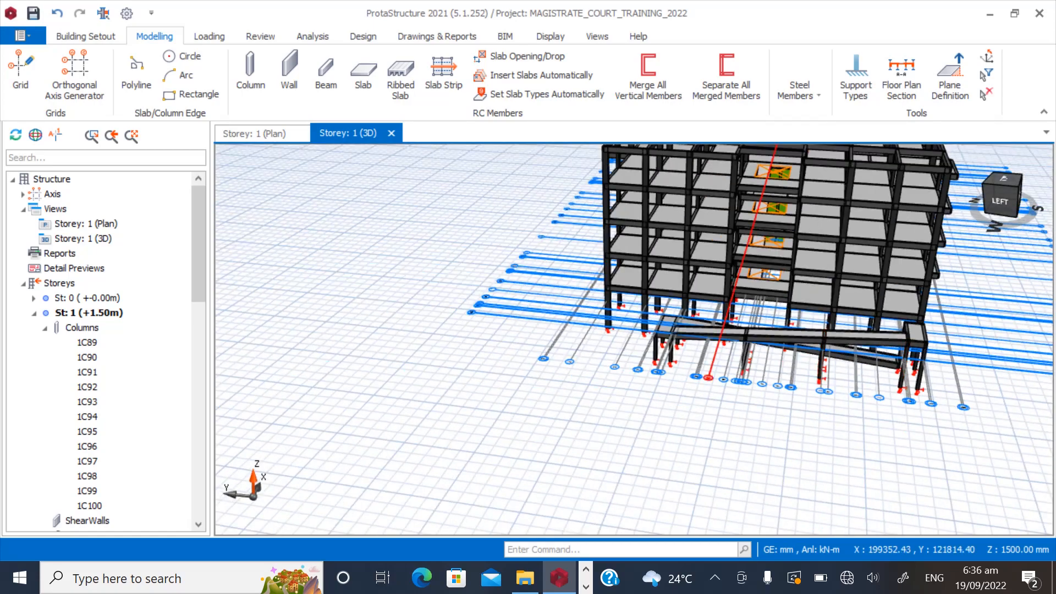
pyautogui.scroll(5, 710, 331)
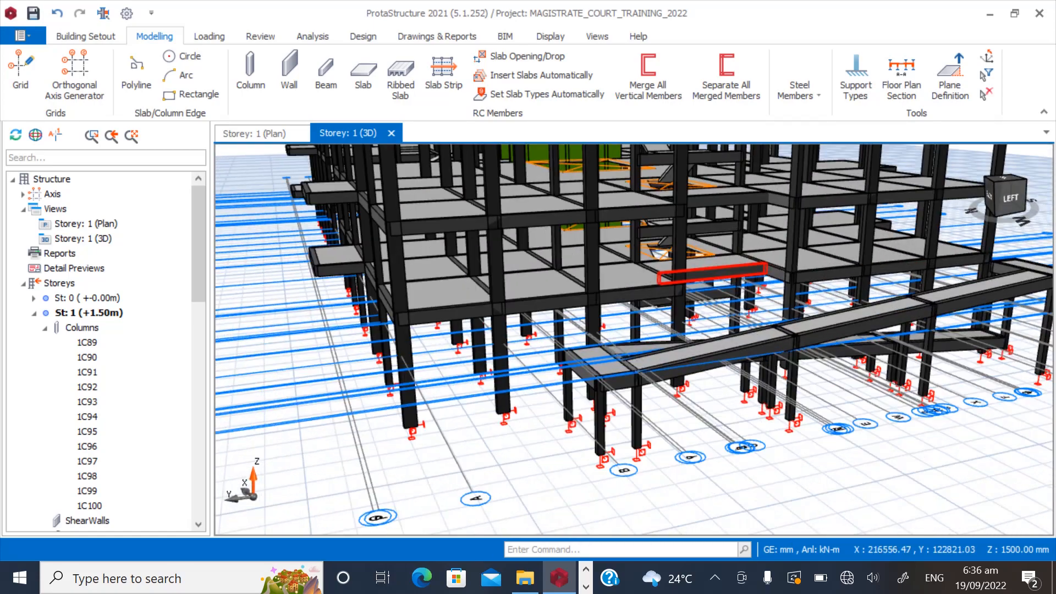
pyautogui.scroll(6, 633, 338)
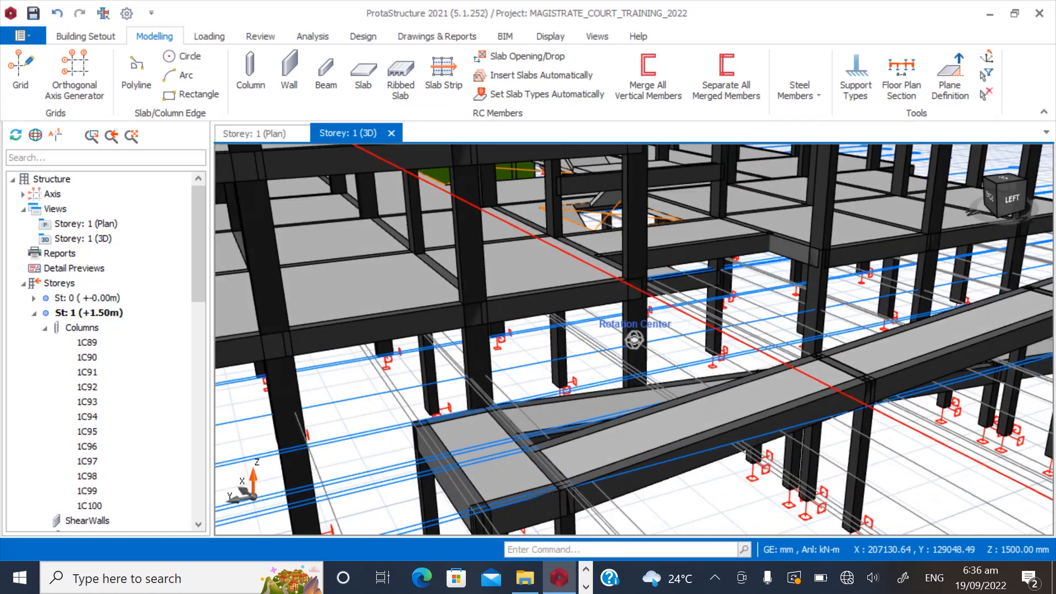
pyautogui.scroll(-5, 517, 281)
pyautogui.scroll(5, 488, 396)
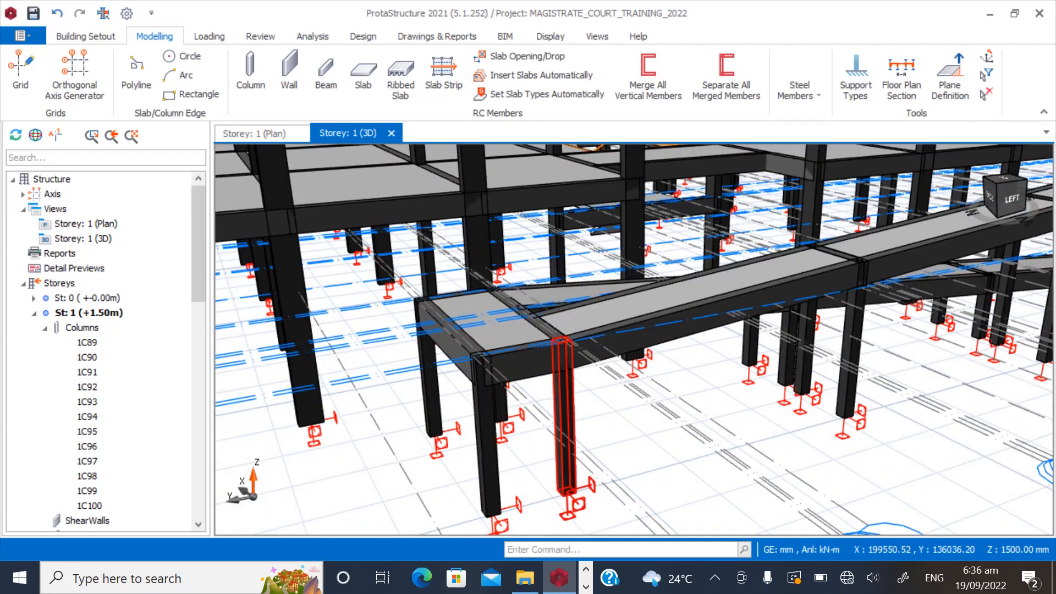
pyautogui.scroll(-4, 555, 330)
pyautogui.scroll(5, 488, 355)
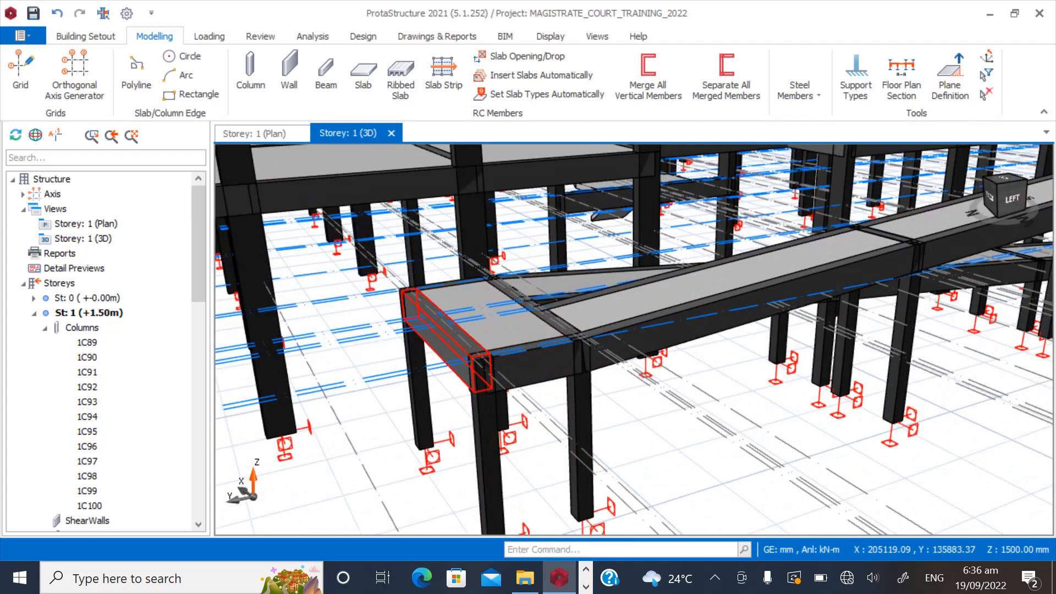
pyautogui.moveTo(616, 374); pyautogui.dragTo(550, 355, button='middle')
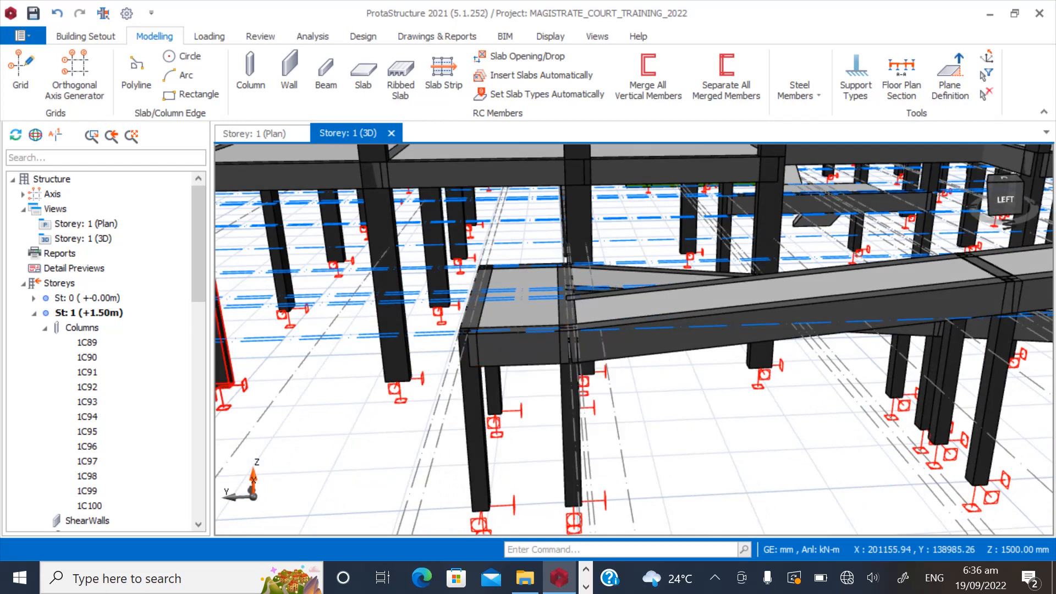
# Switch to the Storey 1 plan view and frame the ramp landing around slab 1S18.
pyautogui.click(44, 329)
pyautogui.click(254, 133)
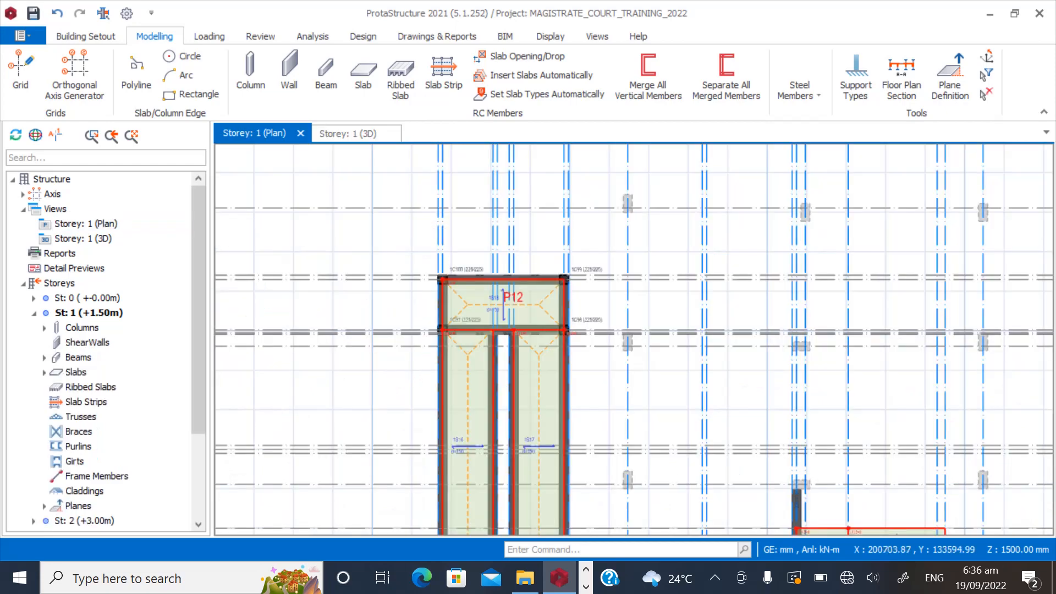
pyautogui.scroll(2, 484, 318)
pyautogui.scroll(-3, 440, 320)
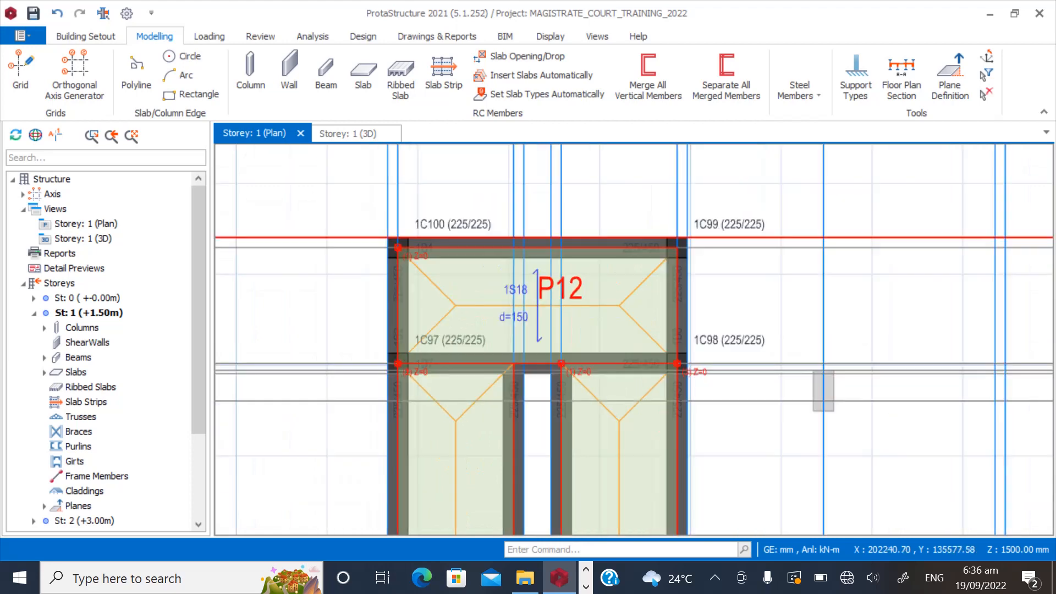
pyautogui.click(448, 223)
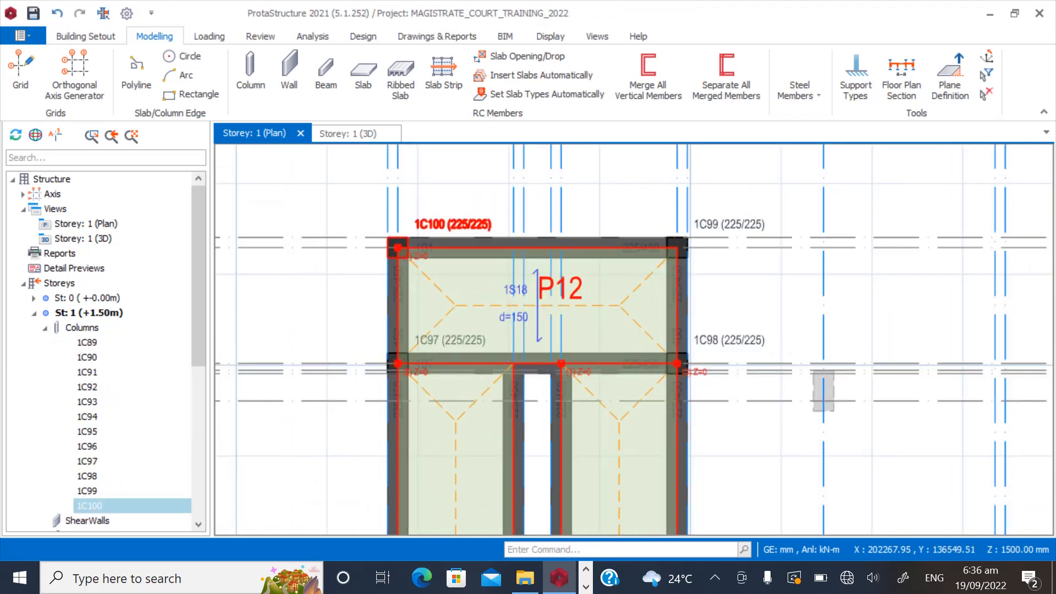
pyautogui.keyDown('ctrl'); pyautogui.click(721, 224); pyautogui.keyUp('ctrl')
pyautogui.keyDown('ctrl'); pyautogui.click(723, 337); pyautogui.keyUp('ctrl')
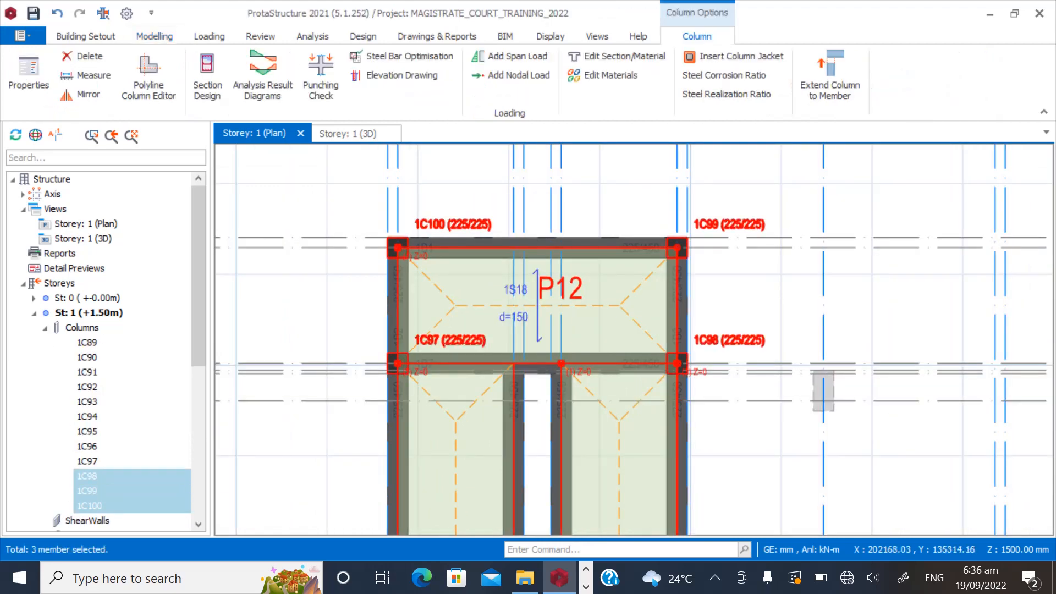
pyautogui.keyDown('ctrl'); pyautogui.click(450, 340); pyautogui.keyUp('ctrl')
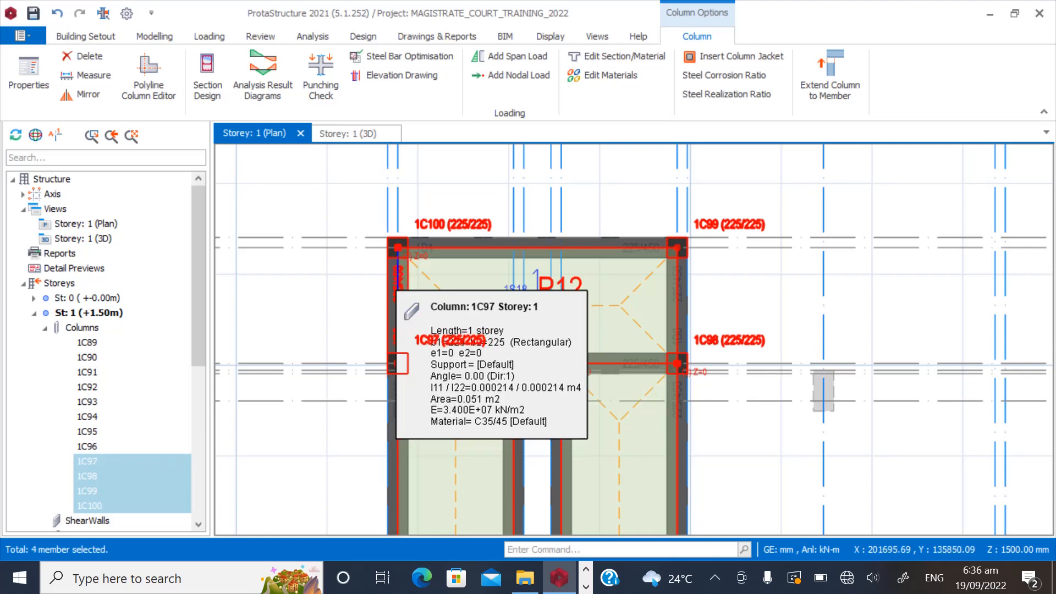
pyautogui.keyDown('ctrl'); pyautogui.click(506, 238); pyautogui.keyUp('ctrl')
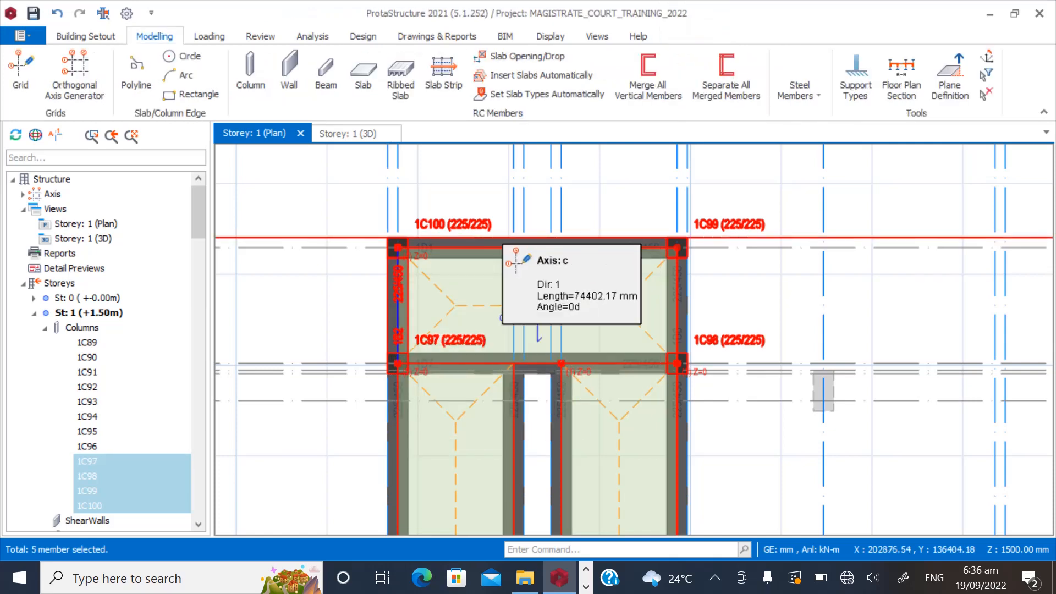
pyautogui.keyDown('ctrl'); pyautogui.click(496, 238); pyautogui.keyUp('ctrl')
pyautogui.scroll(3, 542, 202)
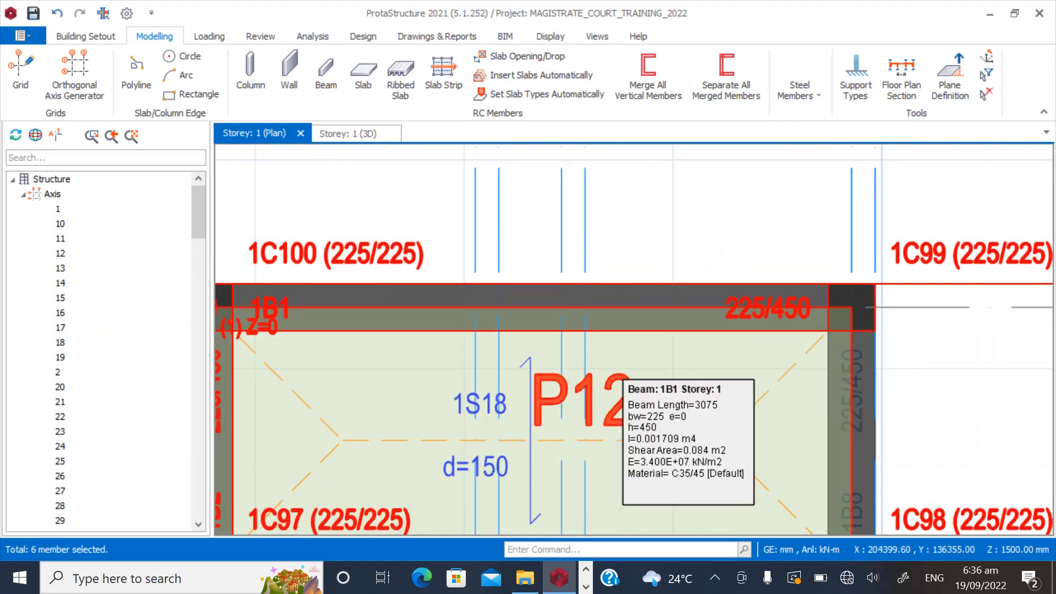
pyautogui.keyDown('ctrl'); pyautogui.click(478, 410); pyautogui.keyUp('ctrl')
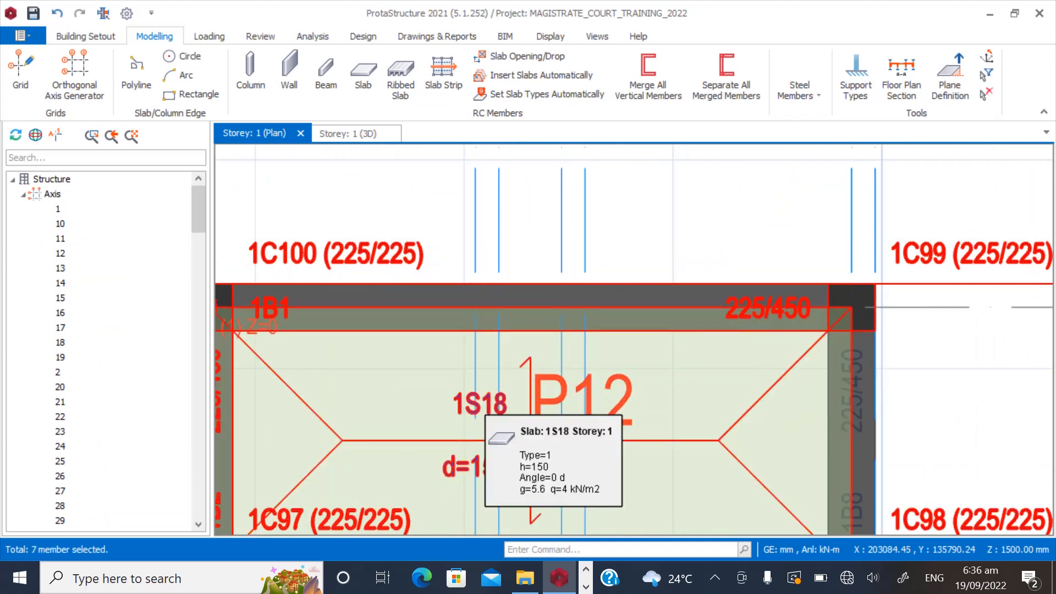
pyautogui.keyDown('ctrl'); pyautogui.click(625, 384); pyautogui.keyUp('ctrl')
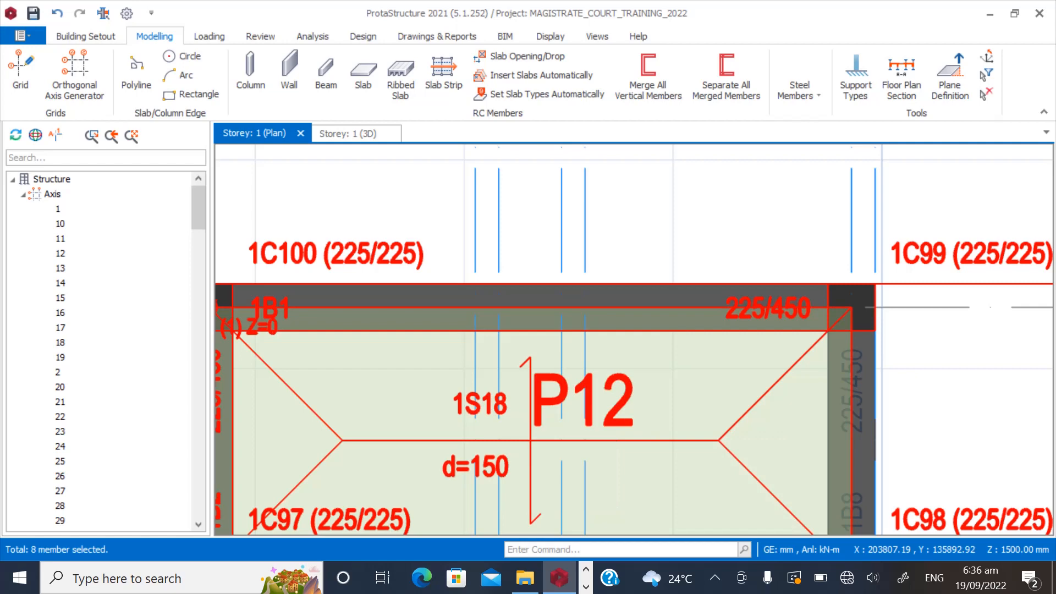
pyautogui.press('Escape')
# Select the end landing's columns 1C97 to 1C100, its four perimeter beams 1B1, 1B2, 1B7 and 1B8, and slab 1S18.
pyautogui.scroll(-2, 604, 217)
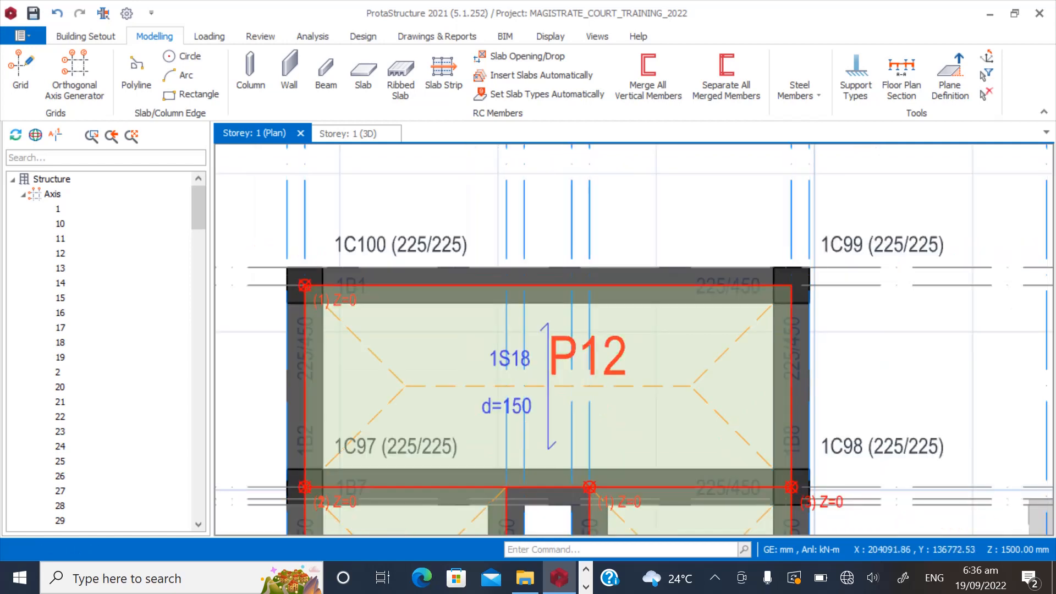
pyautogui.keyDown('ctrl'); pyautogui.click(905, 244); pyautogui.keyUp('ctrl')
pyautogui.keyDown('ctrl'); pyautogui.click(428, 238); pyautogui.keyUp('ctrl')
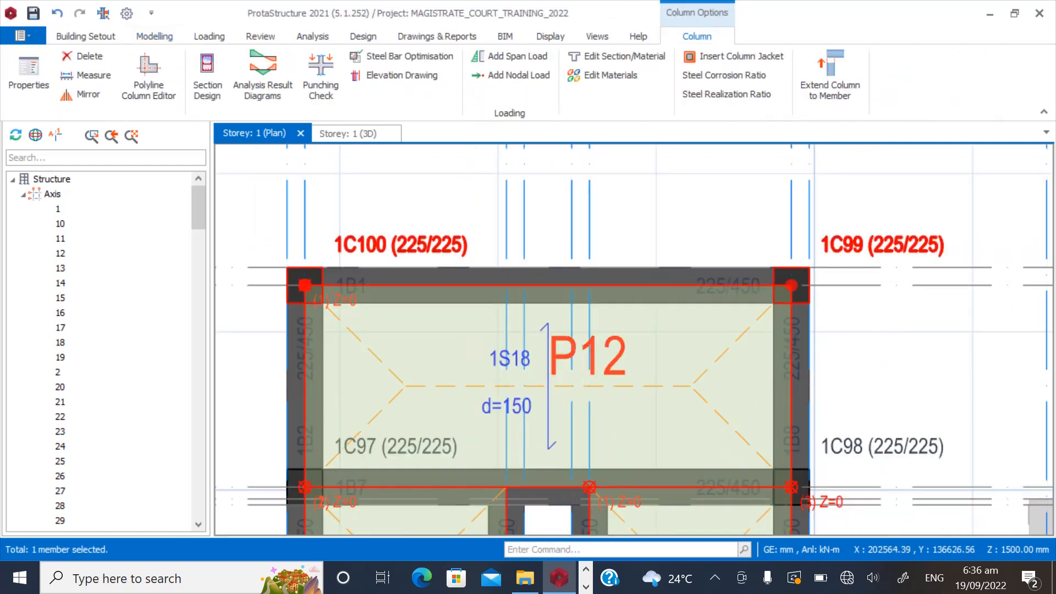
pyautogui.keyDown('ctrl'); pyautogui.click(396, 446); pyautogui.keyUp('ctrl')
pyautogui.keyDown('ctrl'); pyautogui.click(883, 446); pyautogui.keyUp('ctrl')
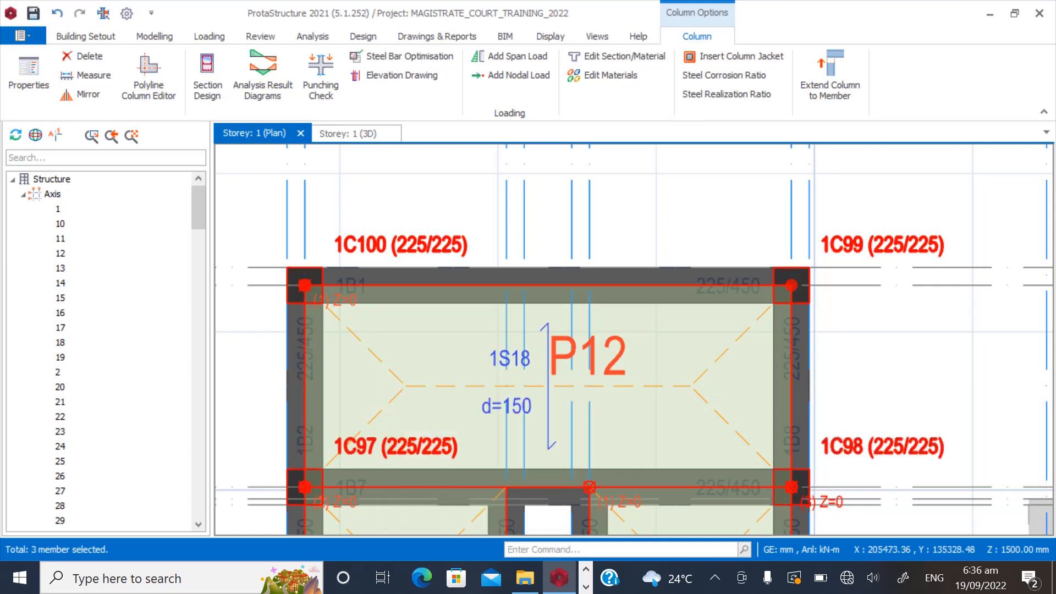
pyautogui.keyDown('ctrl'); pyautogui.click(799, 347); pyautogui.keyUp('ctrl')
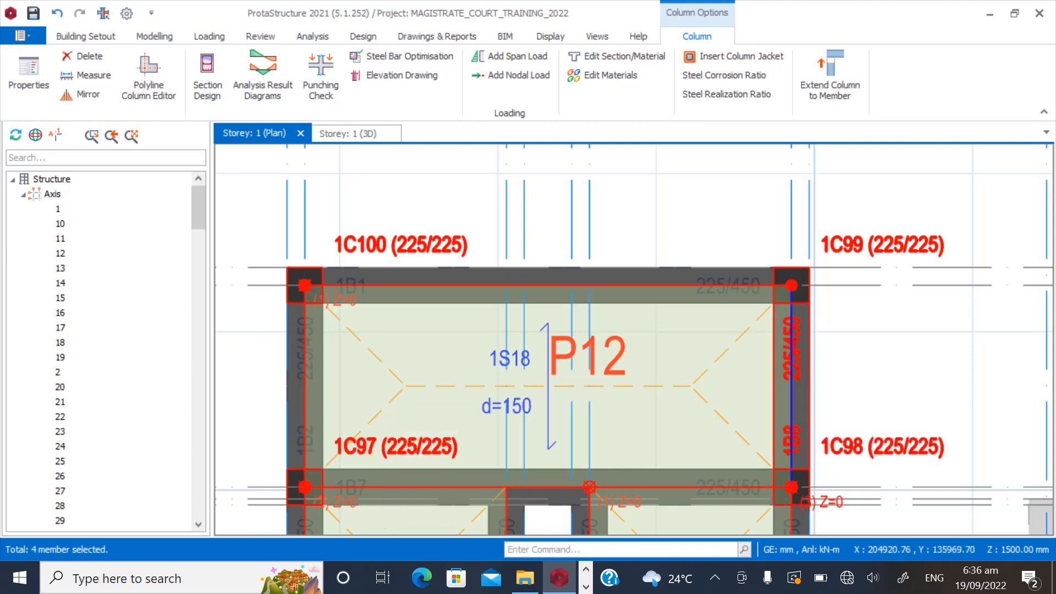
pyautogui.keyDown('ctrl'); pyautogui.click(737, 288); pyautogui.keyUp('ctrl')
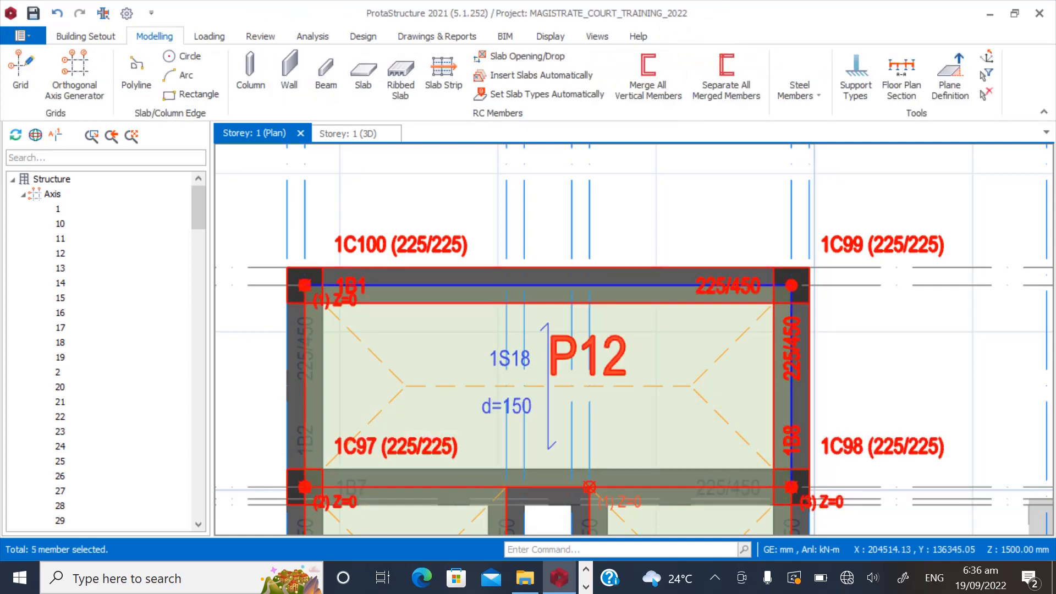
pyautogui.keyDown('ctrl'); pyautogui.click(726, 487); pyautogui.keyUp('ctrl')
pyautogui.keyDown('ctrl'); pyautogui.click(305, 385); pyautogui.keyUp('ctrl')
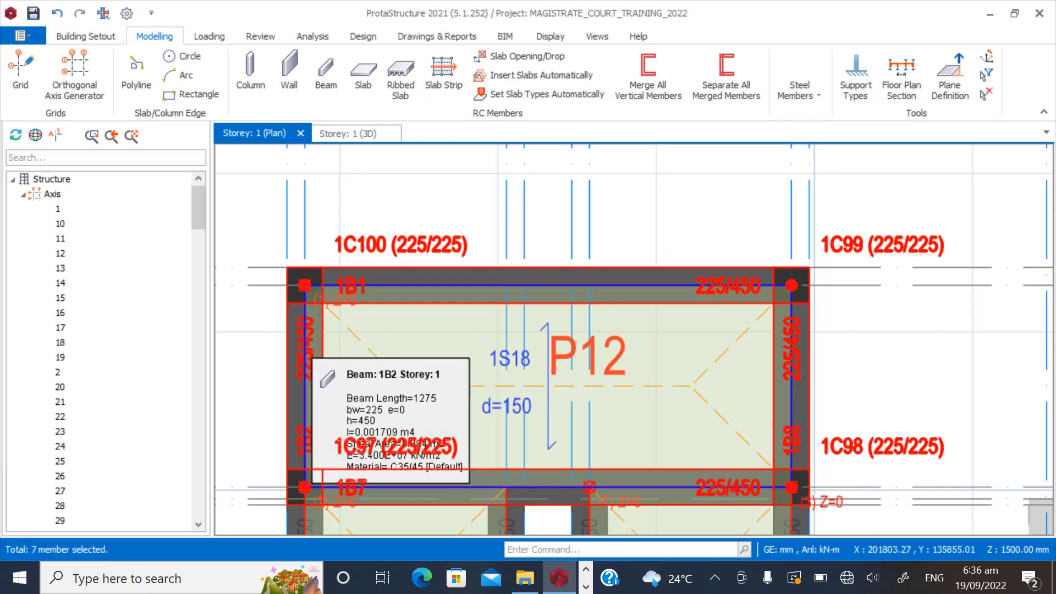
pyautogui.keyDown('ctrl'); pyautogui.click(473, 405); pyautogui.keyUp('ctrl')
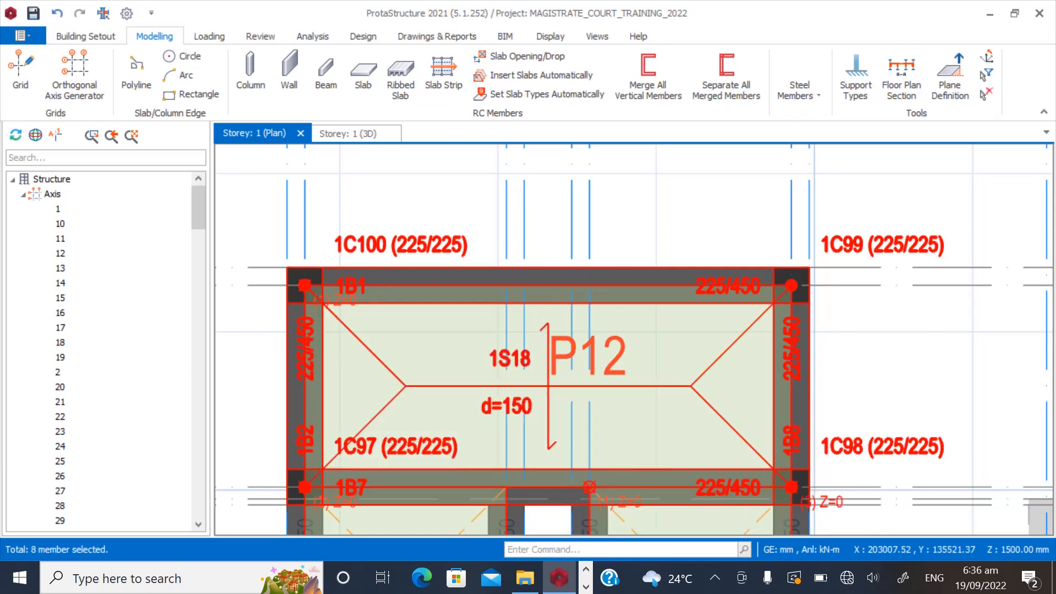
# Generate only the selected landing members to Storey 3 (+4.50m), without replacing existing members, and accept that this cannot be undone.
pyautogui.rightClick(377, 407)
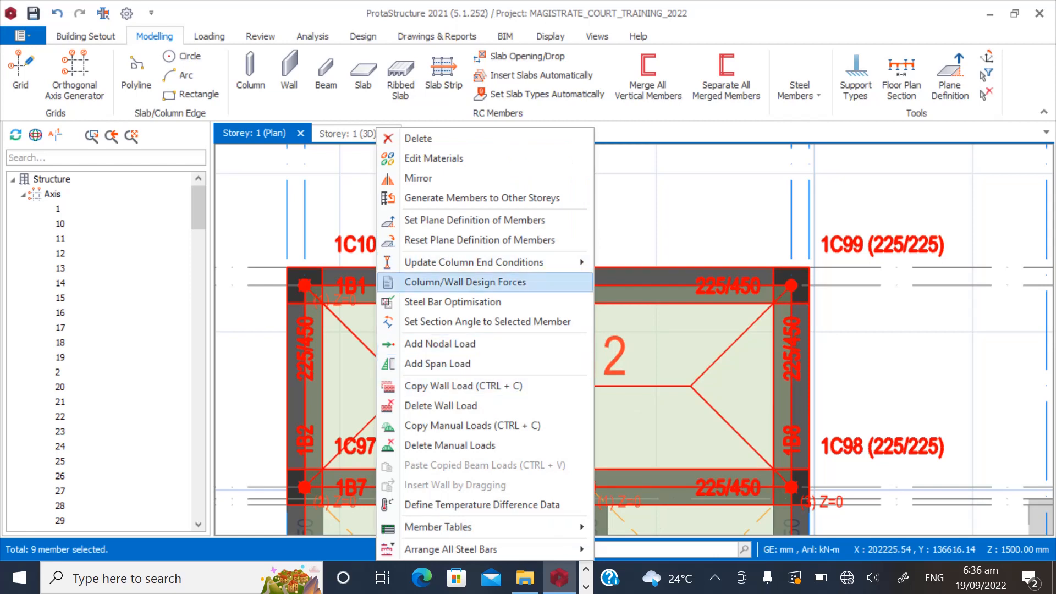
pyautogui.click(482, 197)
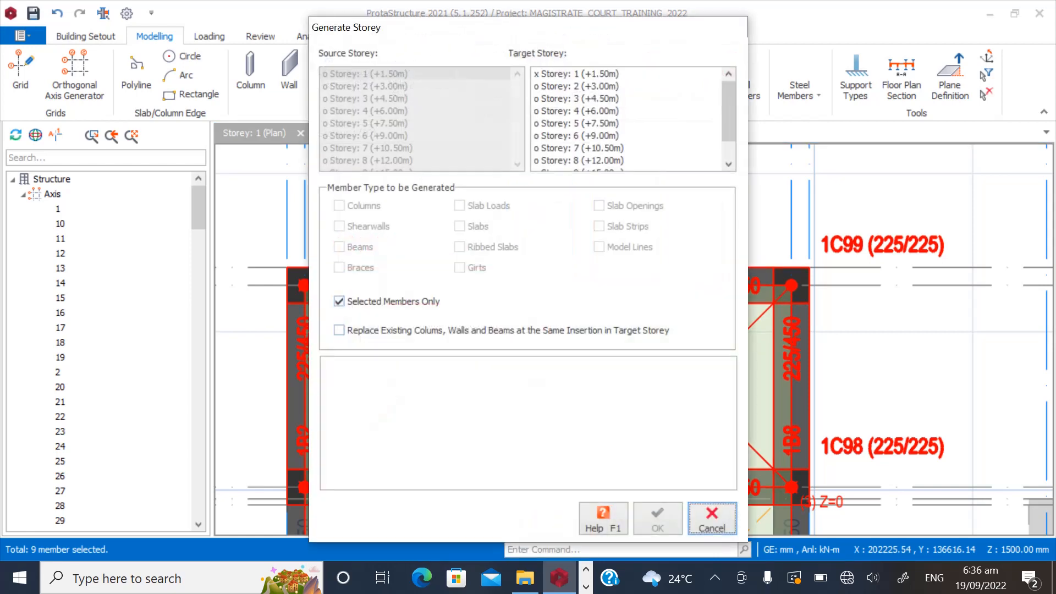
pyautogui.click(576, 100)
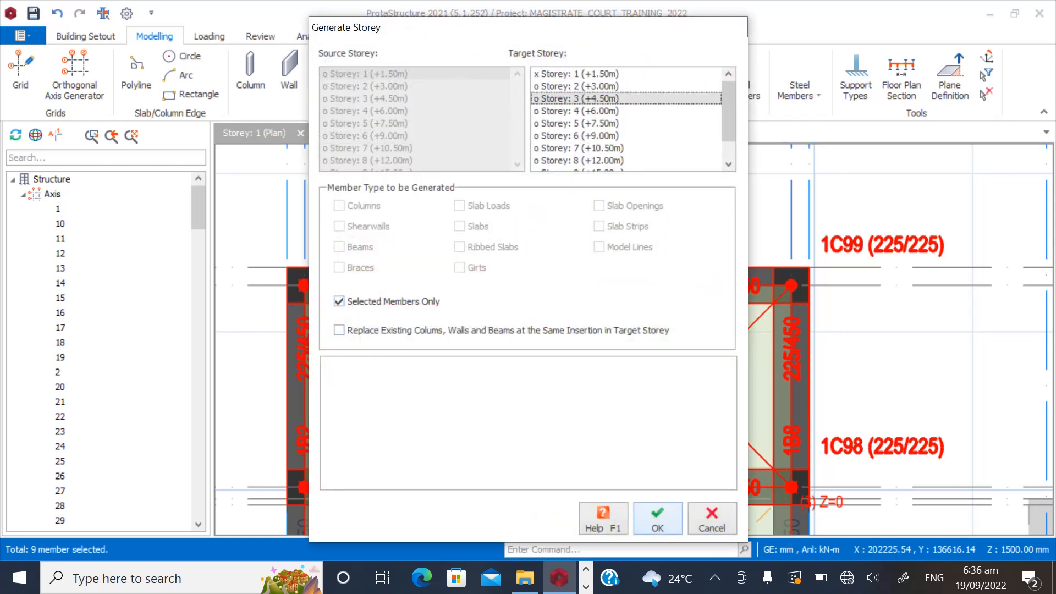
pyautogui.click(658, 519)
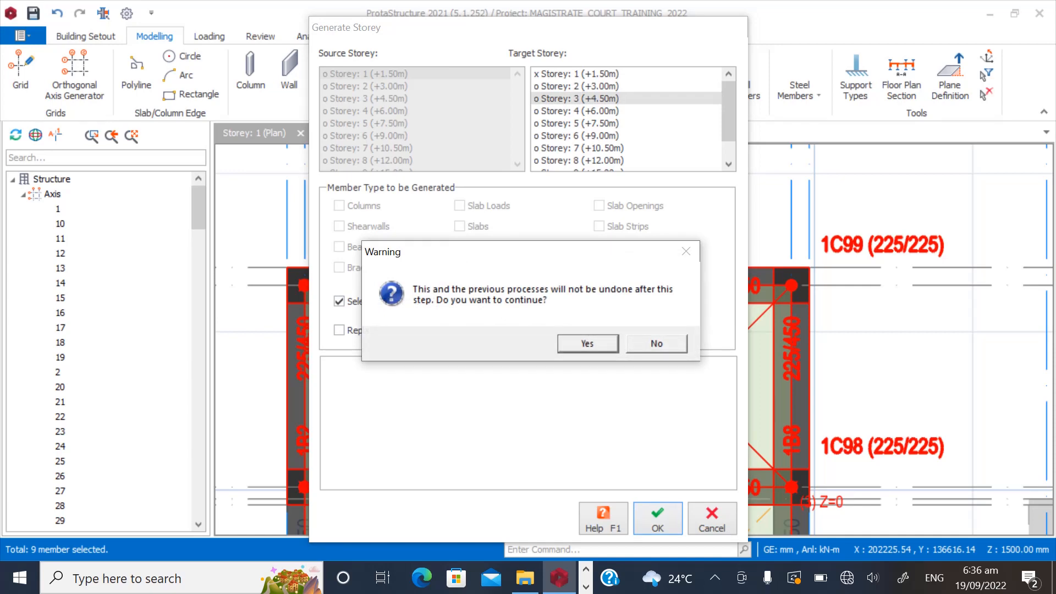
pyautogui.press('Return')
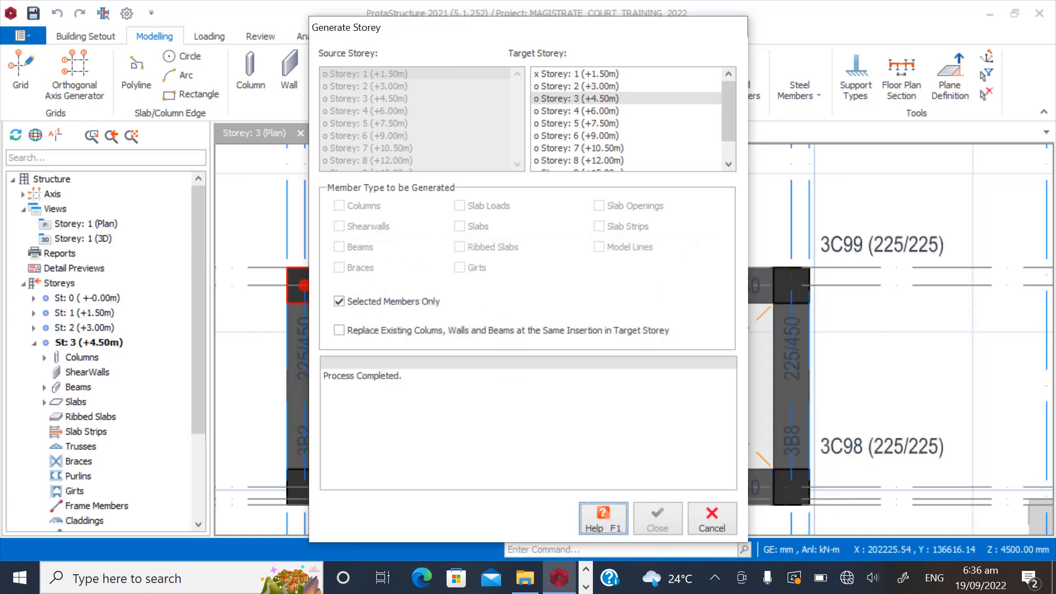
pyautogui.click(712, 519)
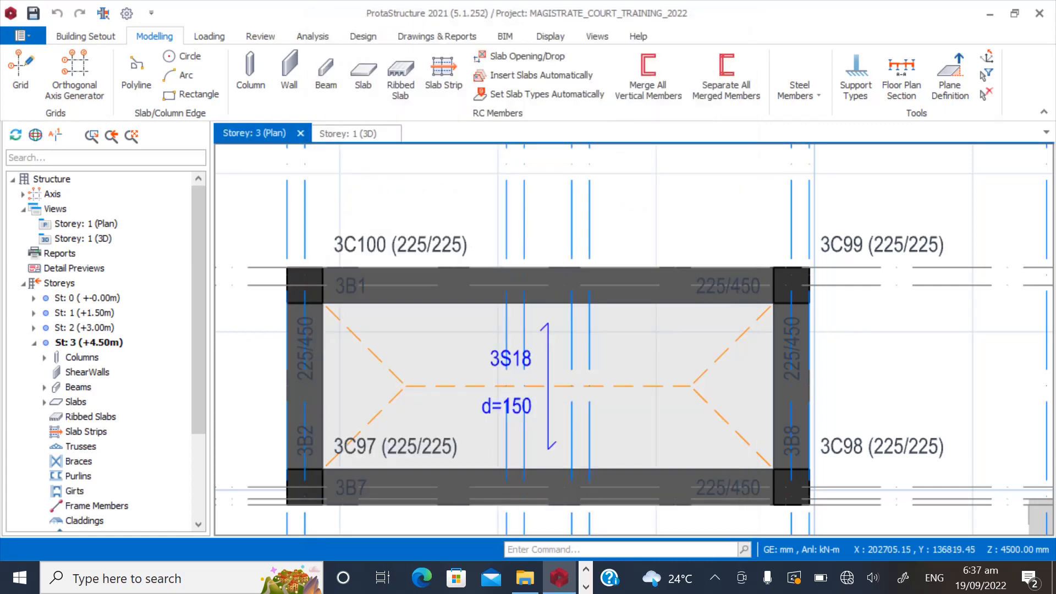
# Inspect the generated Storey 3 landing in the 3D view and how its columns sit above the ramp landing.
pyautogui.scroll(-2, 639, 303)
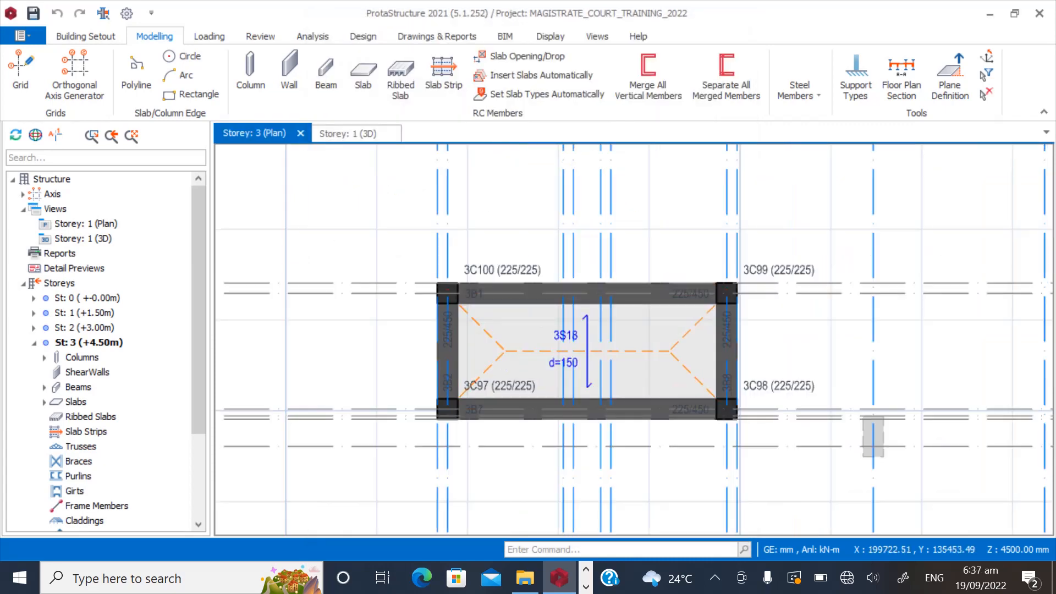
pyautogui.doubleClick(83, 238)
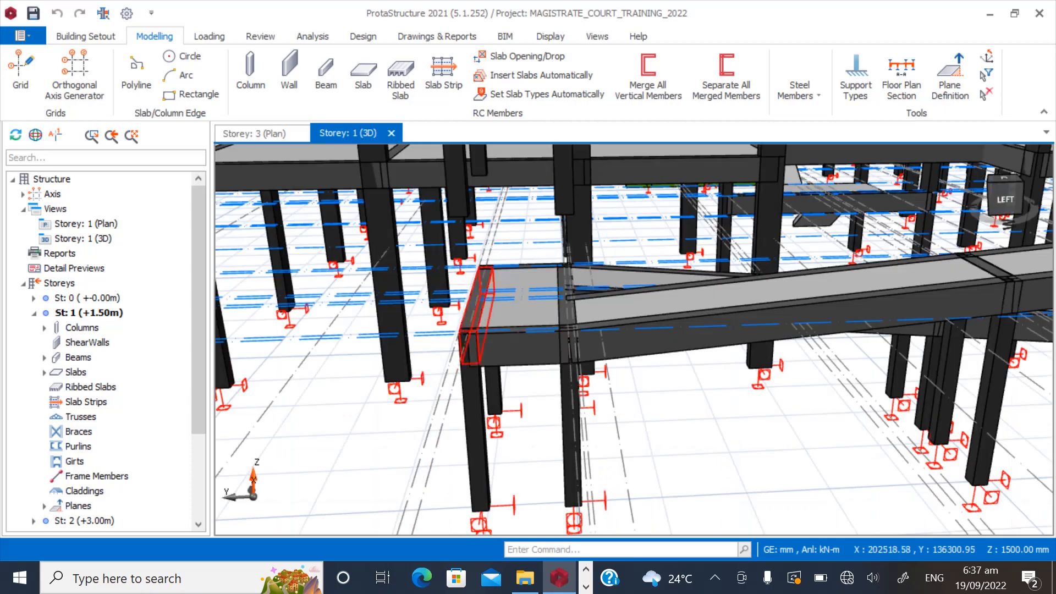
pyautogui.moveTo(572, 396)
pyautogui.mouseDown(button='middle')
pyautogui.moveTo(599, 357)
pyautogui.moveTo(616, 394)
pyautogui.moveTo(632, 393)
pyautogui.moveTo(589, 402)
pyautogui.moveTo(644, 399)
pyautogui.mouseUp(button='middle')
pyautogui.scroll(-3, 621, 405)
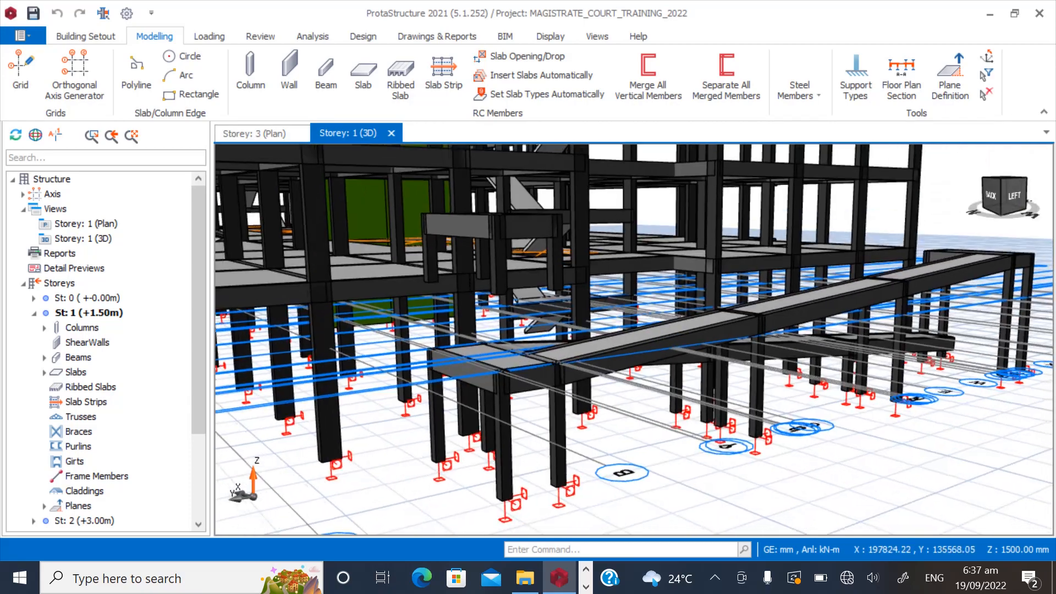
pyautogui.moveTo(633, 343); pyautogui.dragTo(600, 341, button='middle')
pyautogui.scroll(3, 529, 259)
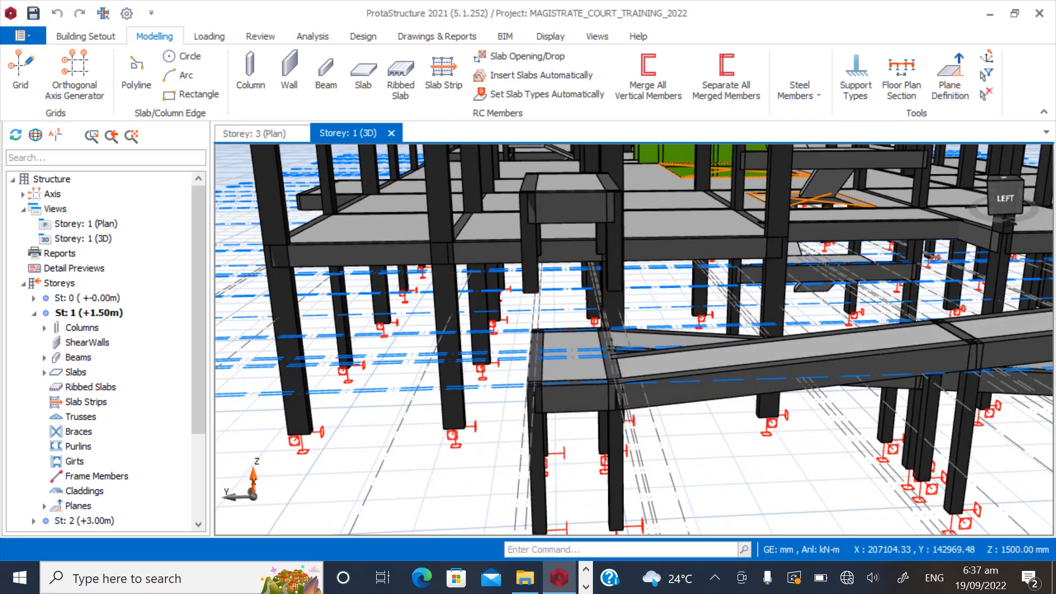
# Set the storey length of the Storey 3 landing columns 3C97, 3C98, 3C99 and 3C100 to 2 in the column table.
pyautogui.doubleClick(86, 224)
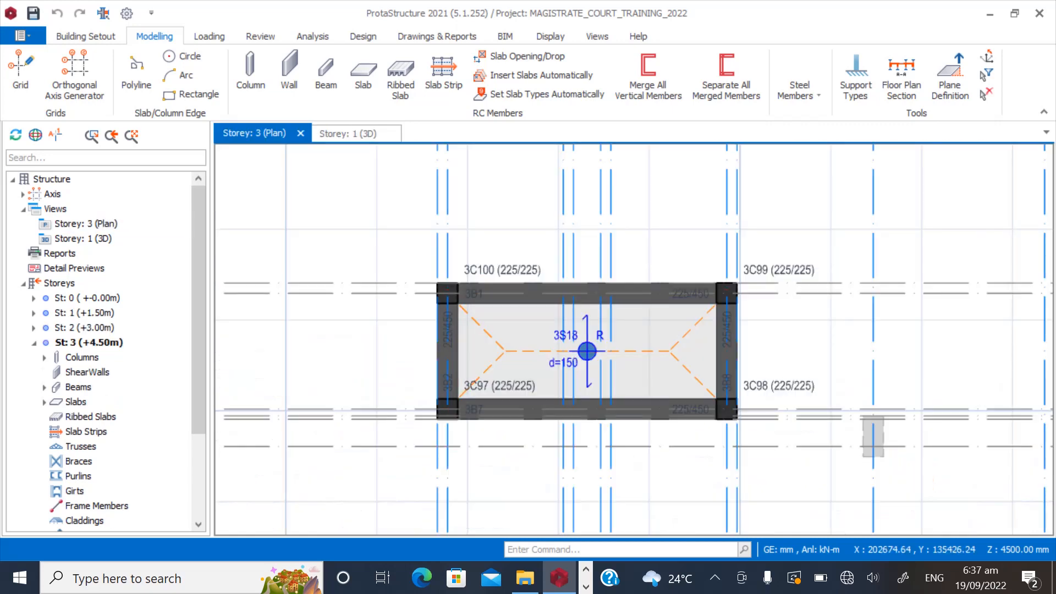
pyautogui.click(489, 266)
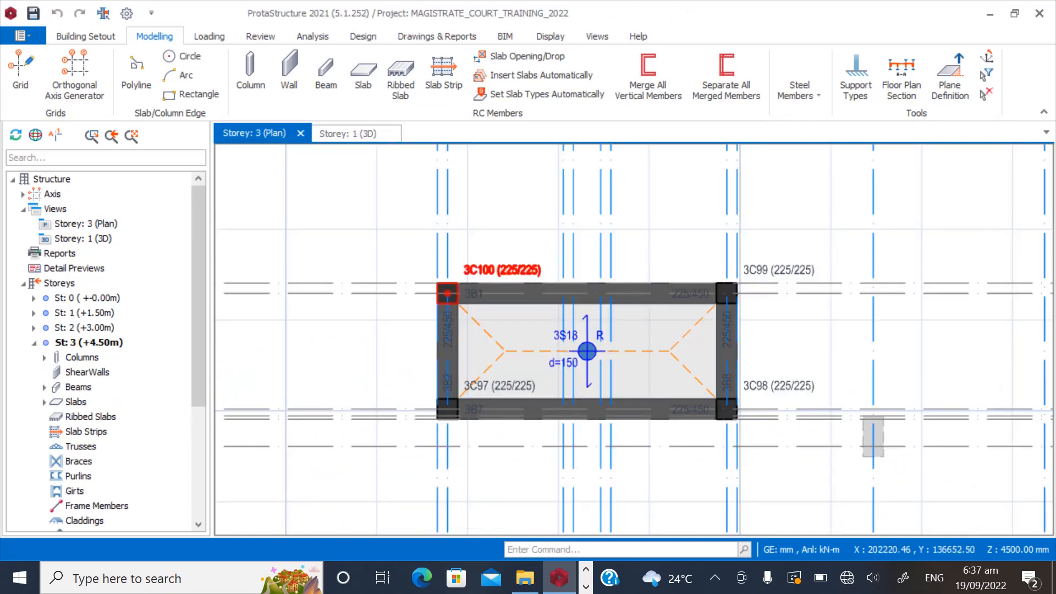
pyautogui.keyDown('ctrl'); pyautogui.click(772, 264); pyautogui.keyUp('ctrl')
pyautogui.keyDown('ctrl'); pyautogui.click(788, 380); pyautogui.keyUp('ctrl')
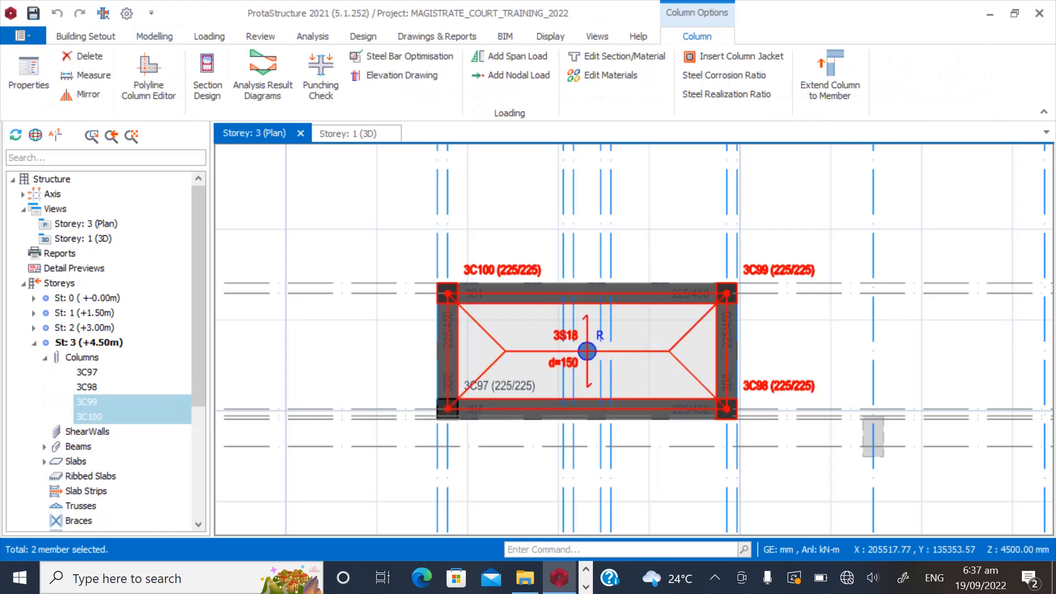
pyautogui.keyDown('ctrl'); pyautogui.click(506, 390); pyautogui.keyUp('ctrl')
pyautogui.rightClick(506, 390)
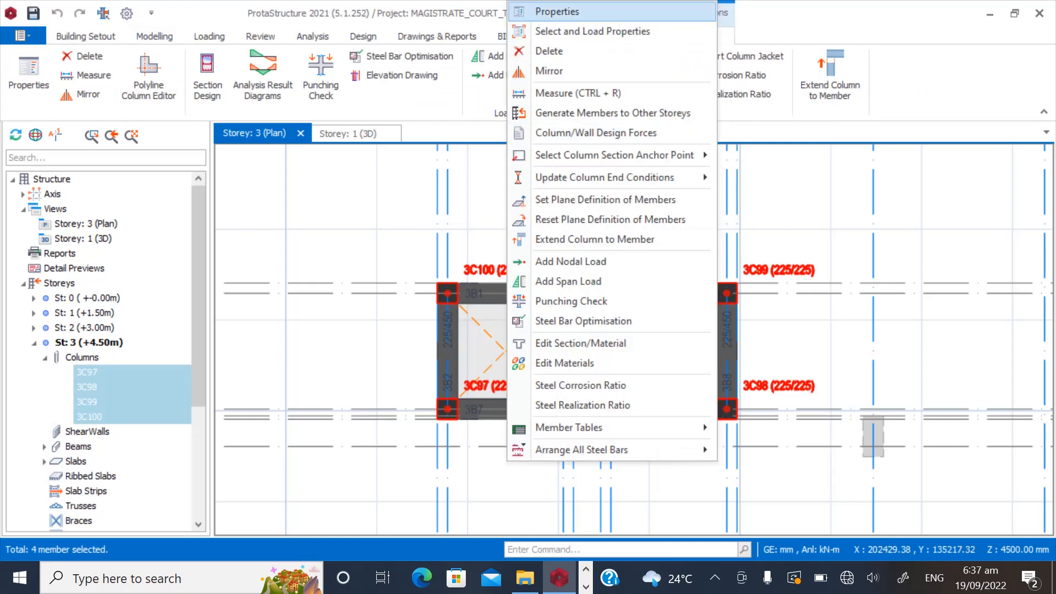
pyautogui.click(550, 9)
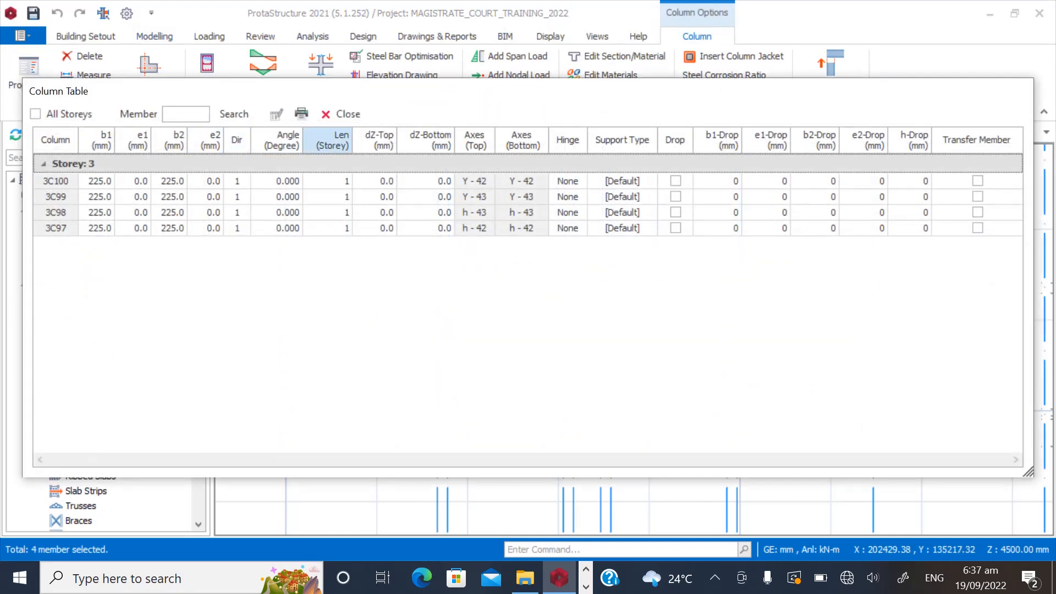
pyautogui.click(333, 140)
pyautogui.click(276, 114)
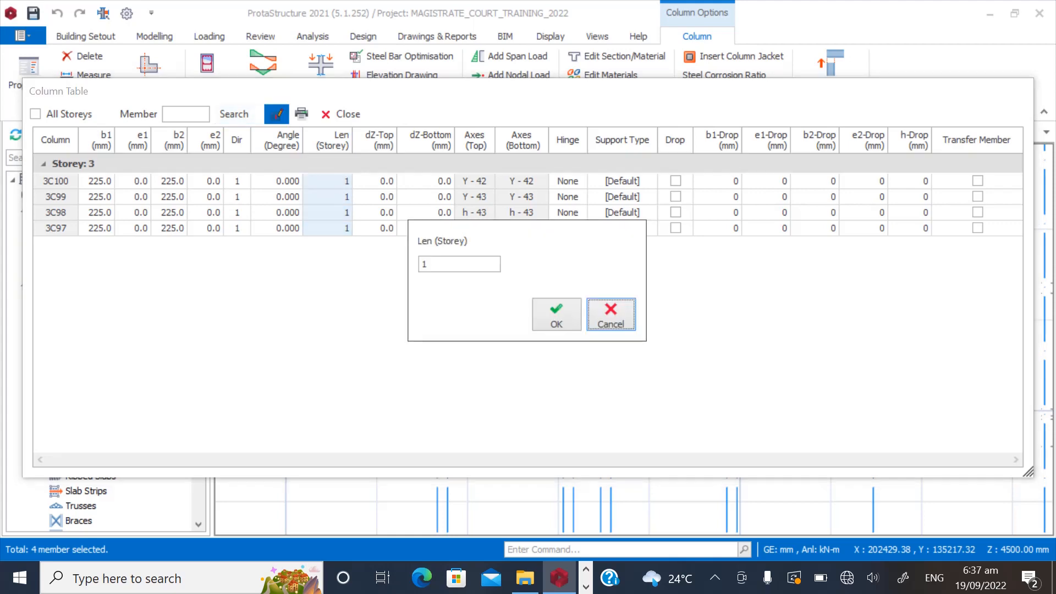
pyautogui.press('Return')
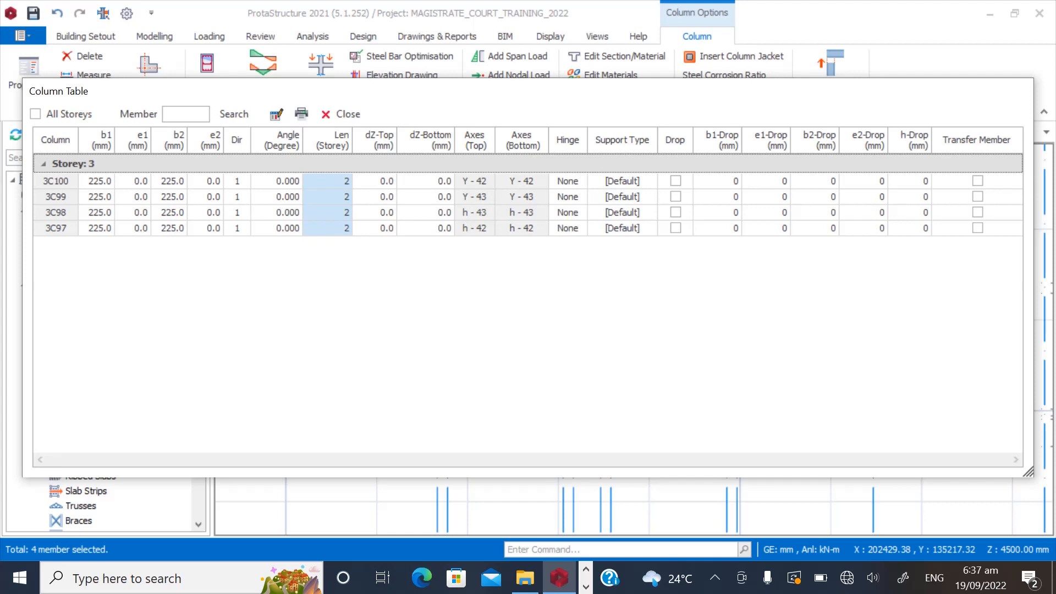
pyautogui.click(341, 114)
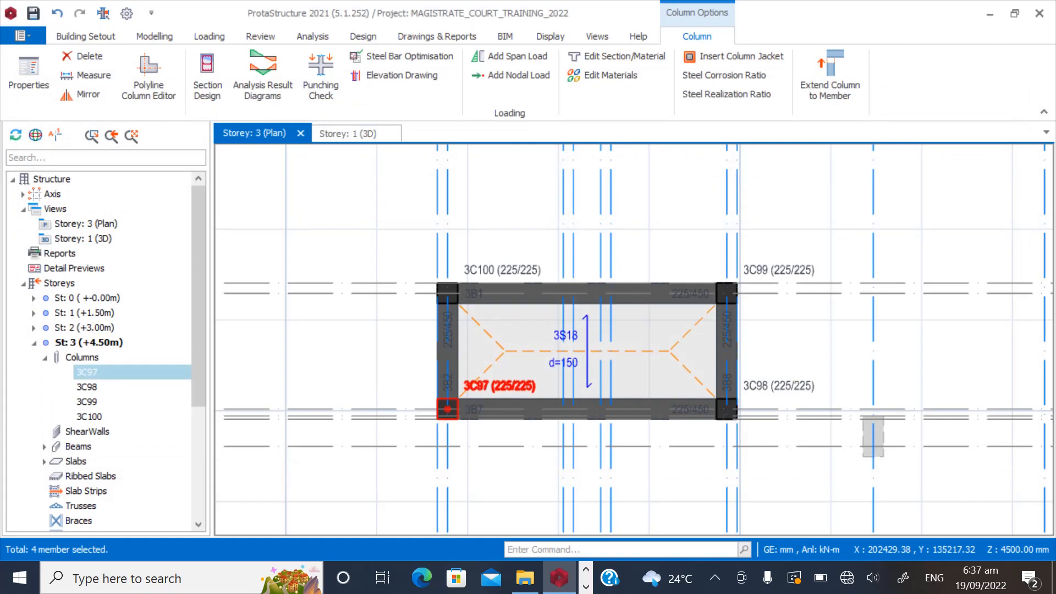
# Check the lengthened upper landing columns in 3D, both close up and against the whole building.
pyautogui.click(348, 133)
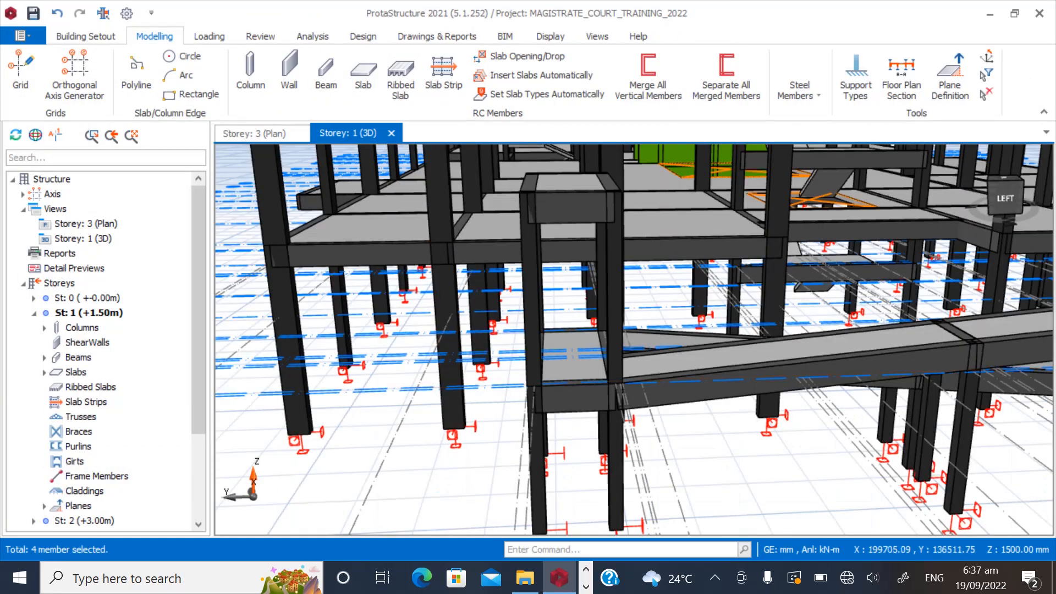
pyautogui.moveTo(696, 334); pyautogui.dragTo(633, 337, button='middle')
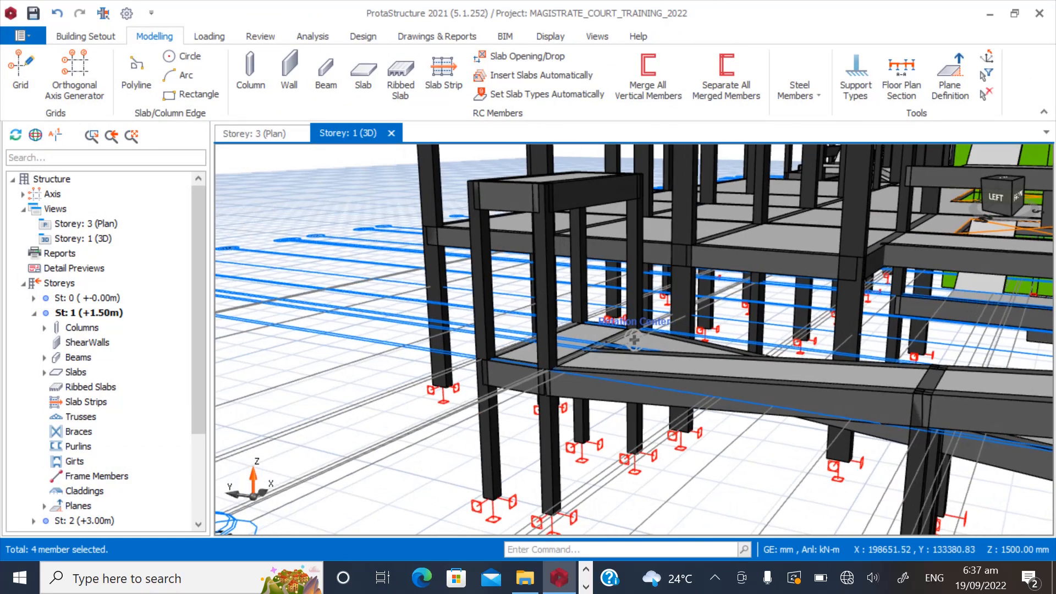
pyautogui.moveTo(479, 324); pyautogui.dragTo(578, 374, button='middle')
pyautogui.scroll(-10, 634, 342)
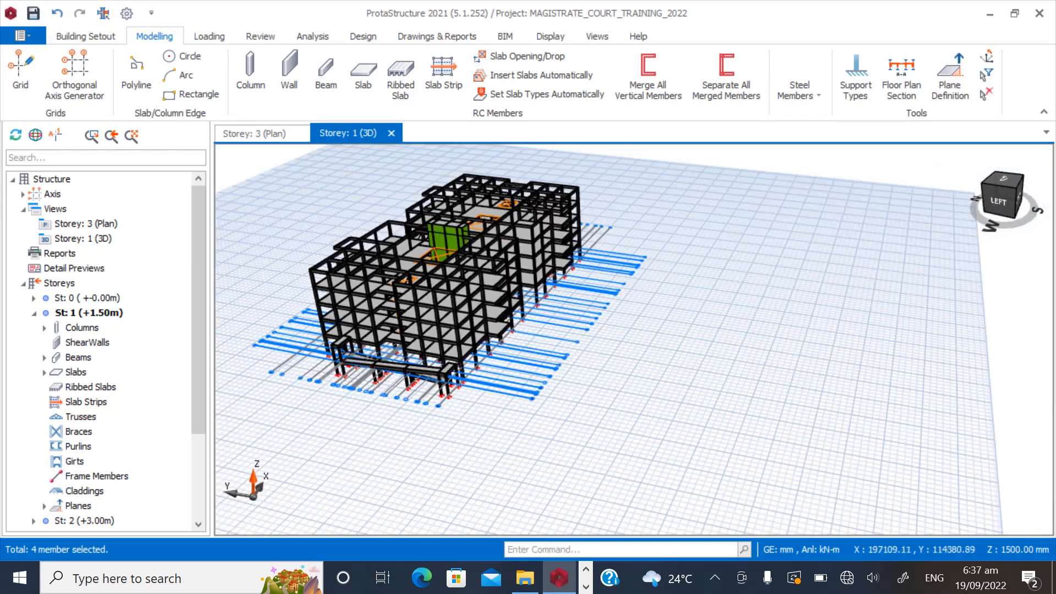
pyautogui.scroll(10, 633, 336)
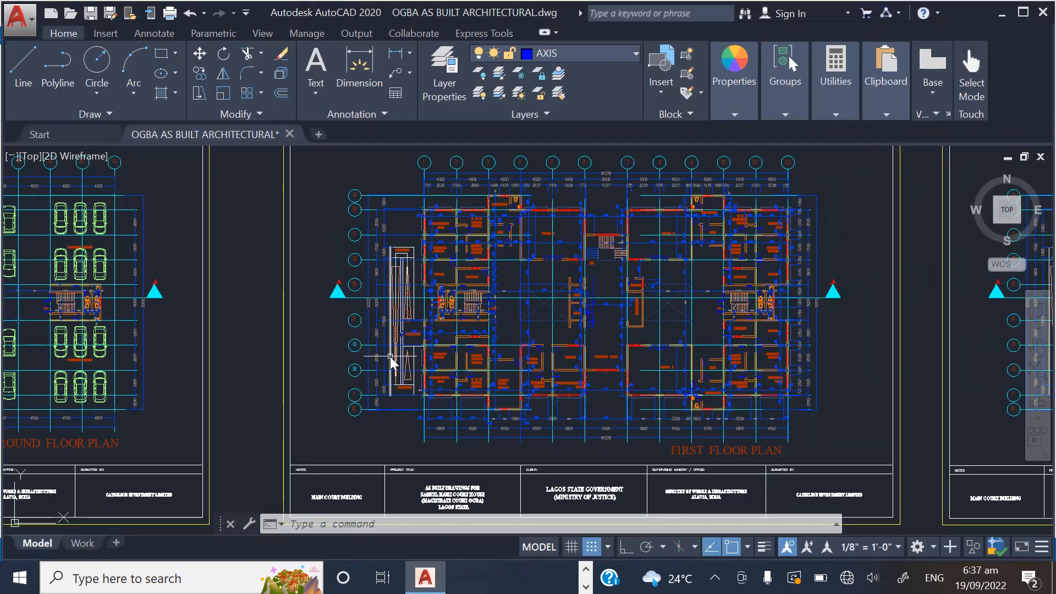
# Examine the ramp runs and their end and middle landings on the first floor plan of the AutoCAD architectural drawing.
pyautogui.scroll(-3, 393, 364)
pyautogui.scroll(8, 432, 319)
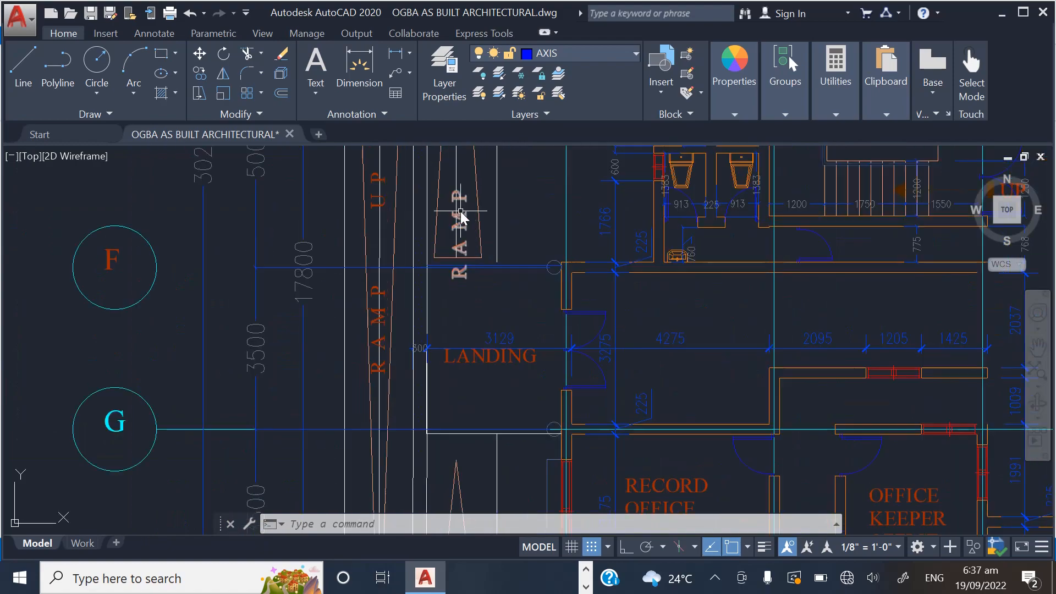
pyautogui.scroll(-4, 455, 382)
pyautogui.scroll(6, 472, 369)
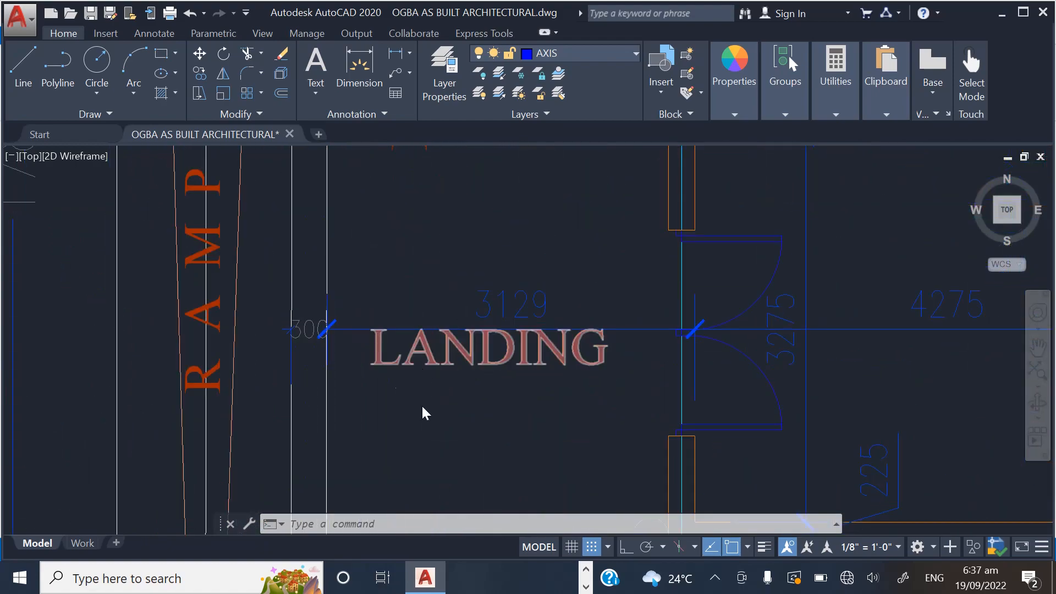
pyautogui.scroll(-5, 435, 413)
pyautogui.scroll(4, 424, 435)
pyautogui.scroll(-2, 407, 385)
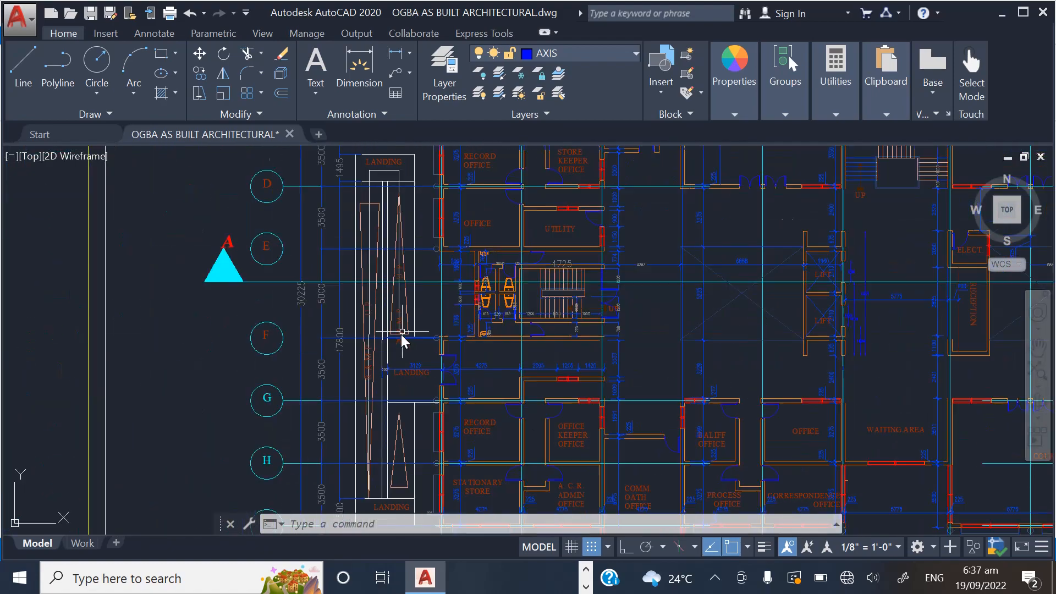
pyautogui.scroll(-5, 404, 374)
pyautogui.scroll(7, 393, 380)
pyautogui.scroll(-3, 397, 407)
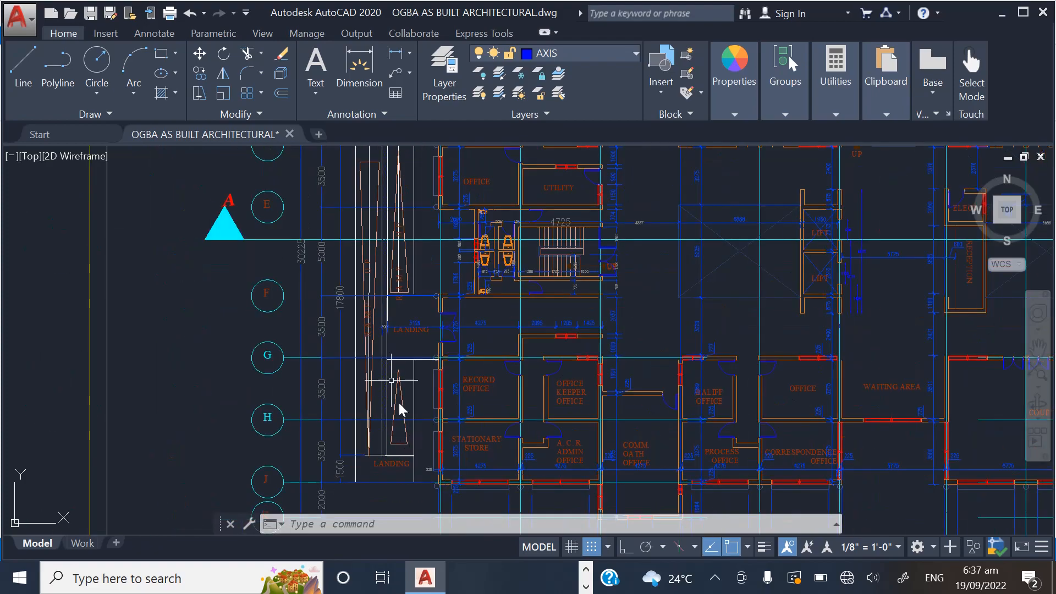
pyautogui.scroll(4, 394, 402)
pyautogui.scroll(-2, 399, 349)
pyautogui.scroll(2, 405, 448)
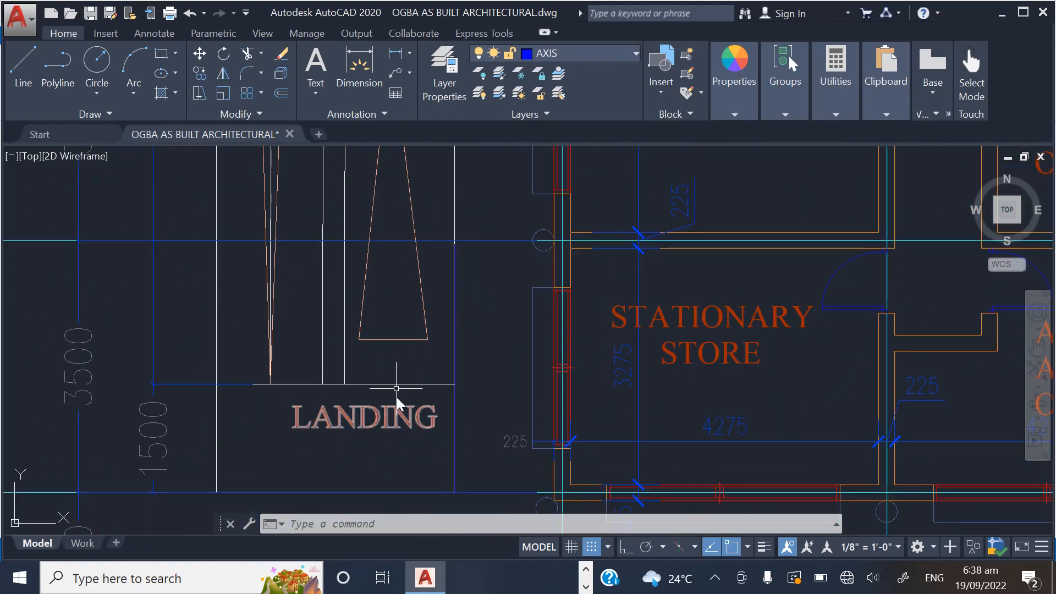
pyautogui.scroll(-5, 394, 283)
pyautogui.scroll(6, 401, 271)
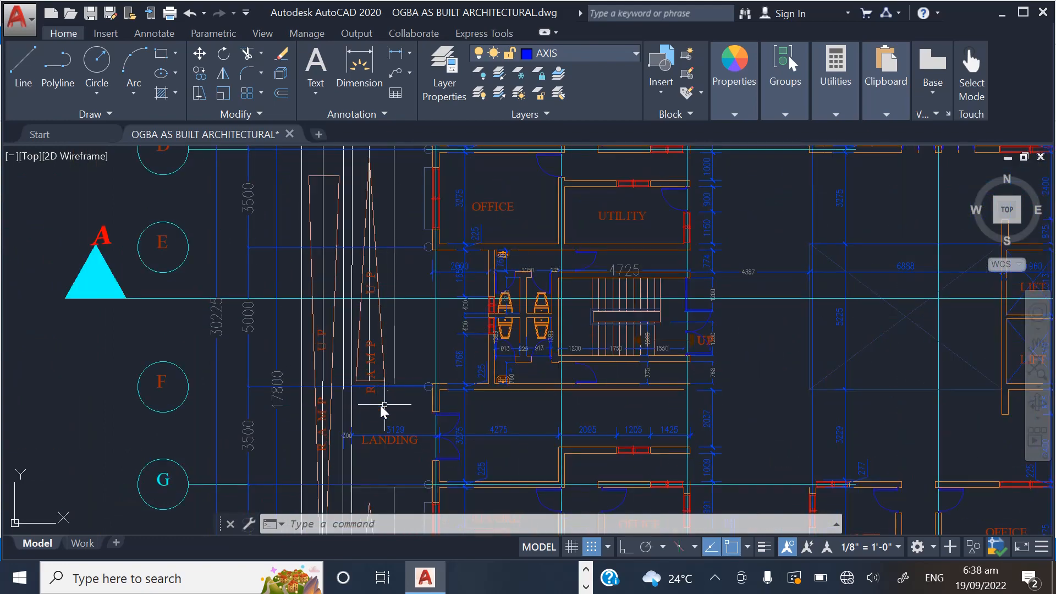
# Examine the middle landing beside axes F and G and the ramp flights meeting it on the first floor plan.
pyautogui.scroll(2, 351, 446)
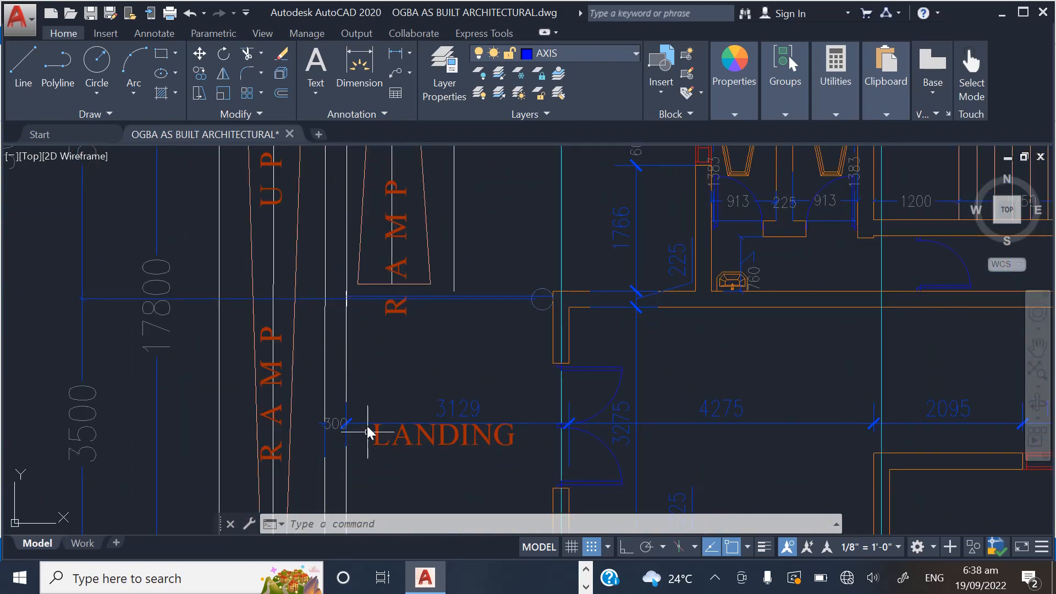
pyautogui.scroll(-2, 374, 431)
pyautogui.scroll(2, 387, 435)
pyautogui.scroll(-2, 388, 448)
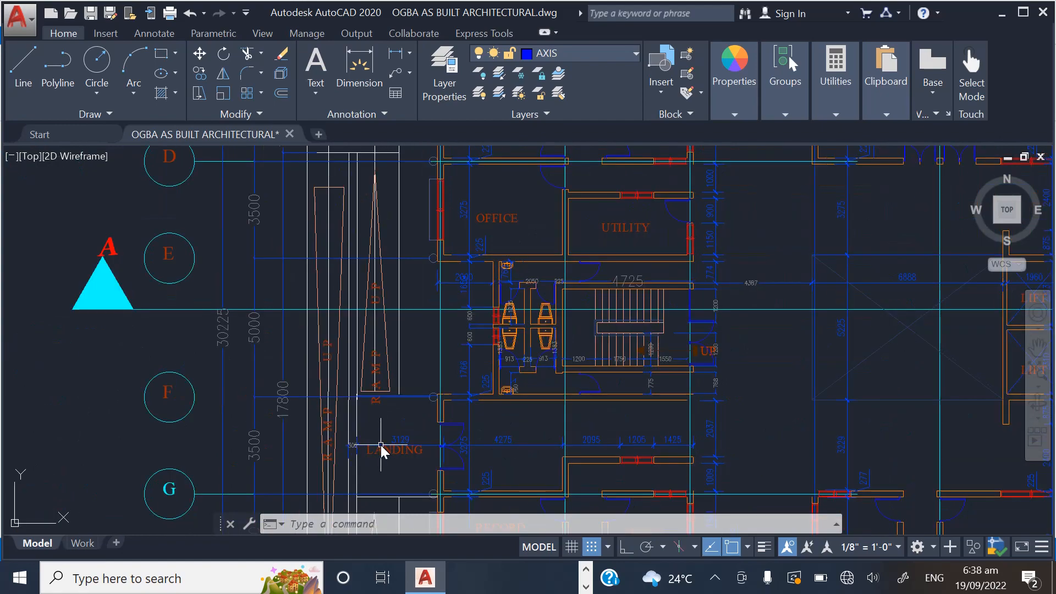
pyautogui.scroll(-4, 374, 392)
pyautogui.scroll(4, 366, 341)
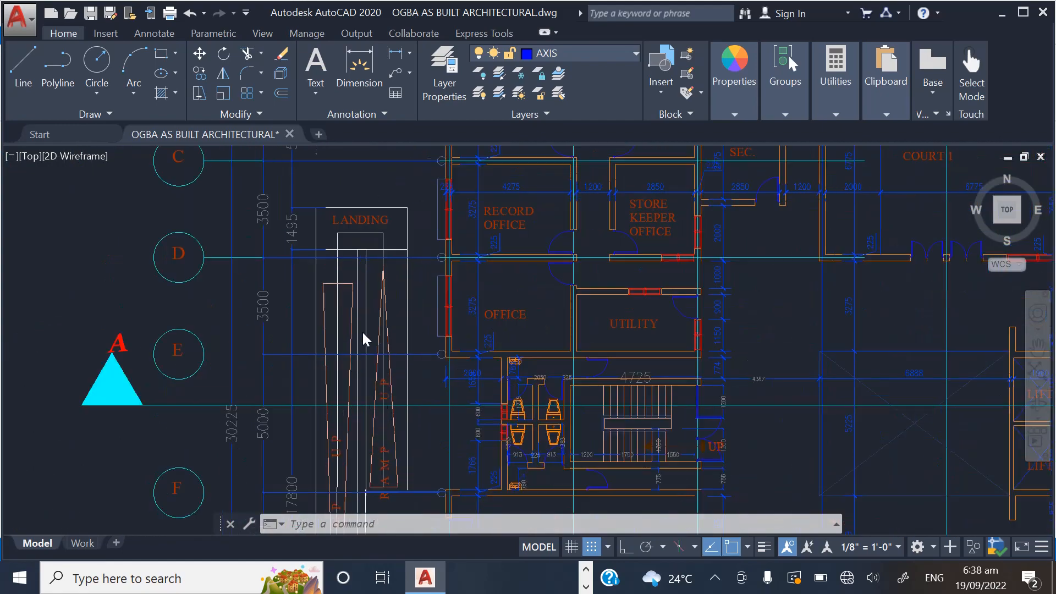
pyautogui.scroll(2, 369, 220)
pyautogui.scroll(-4, 368, 168)
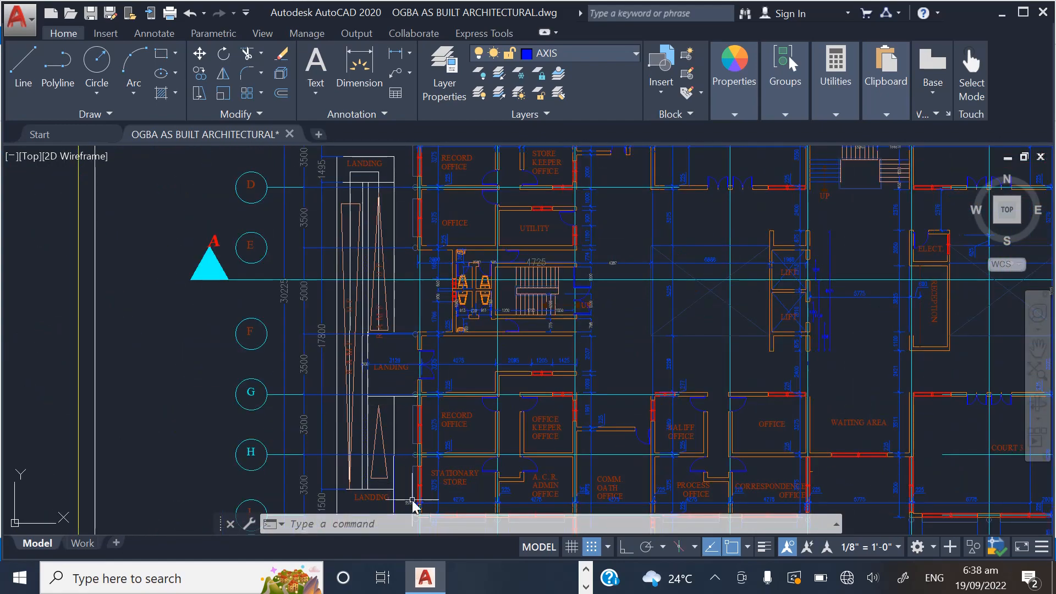
pyautogui.scroll(2, 379, 270)
pyautogui.scroll(-4, 396, 275)
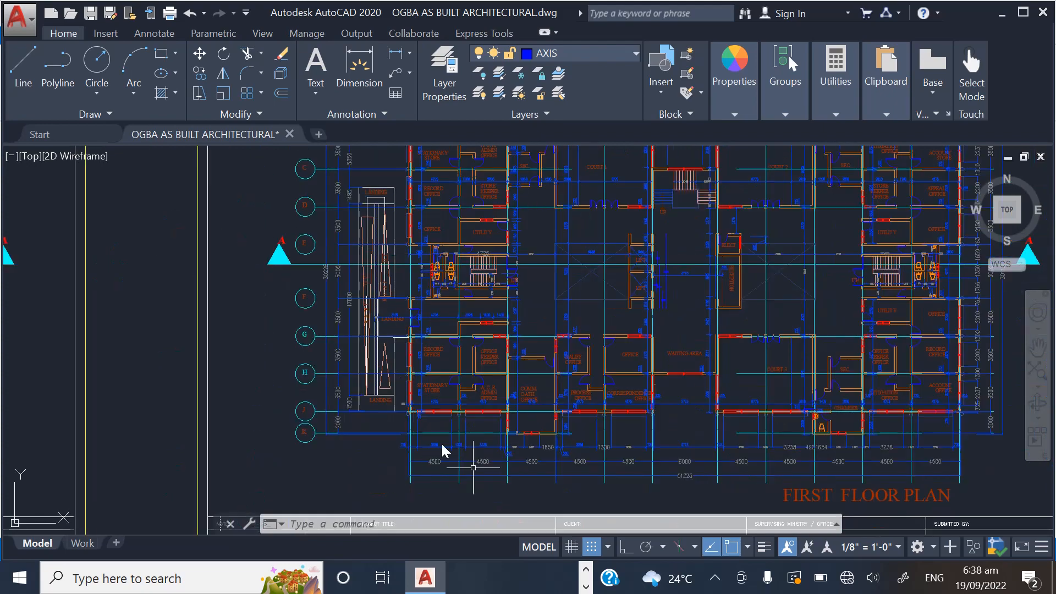
# Switch back to ProtaStructure and display the Storey 2 plan in place of the Storey 3 plan.
pyautogui.click(586, 572)
pyautogui.click(559, 578)
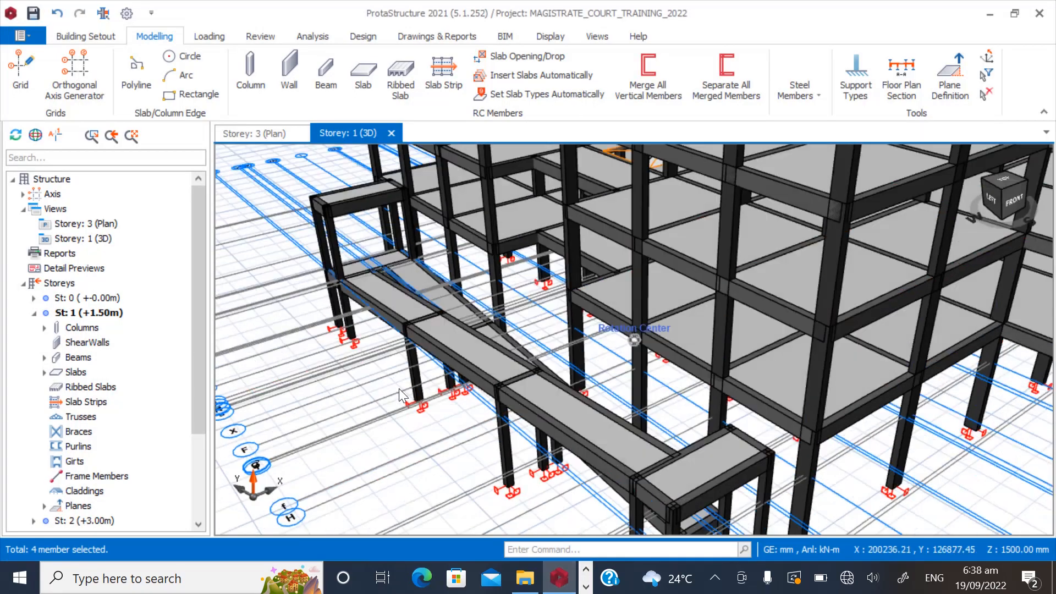
pyautogui.moveTo(398, 388); pyautogui.dragTo(308, 352, button='middle')
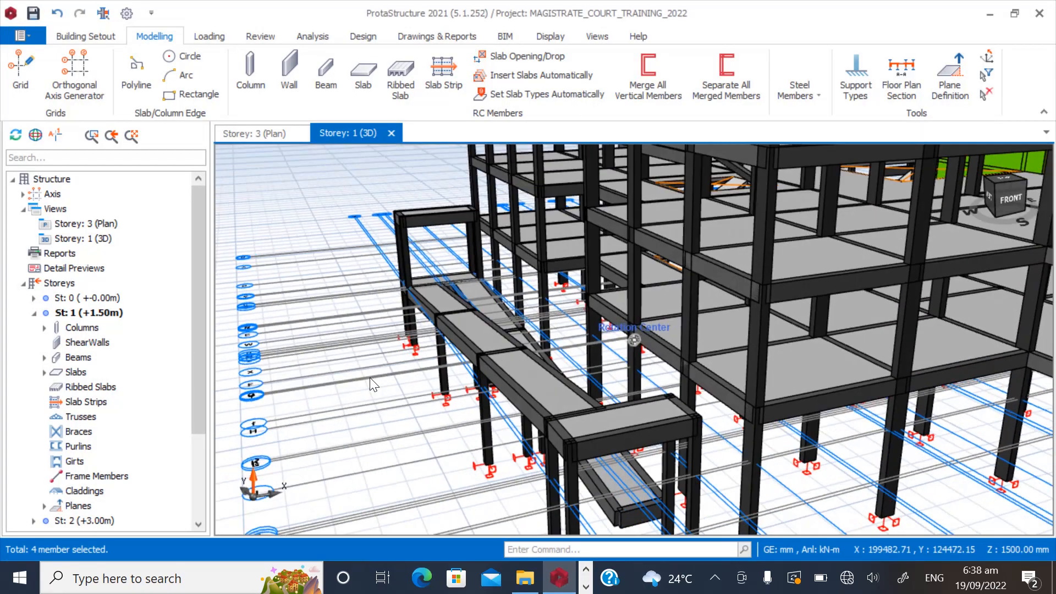
pyautogui.doubleClick(92, 225)
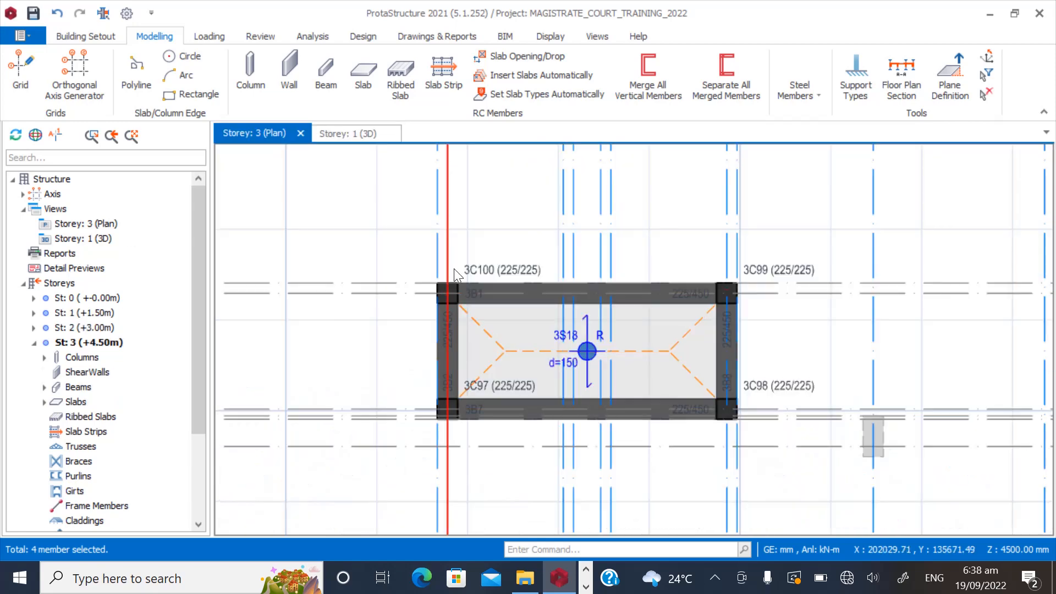
pyautogui.scroll(-2, 454, 268)
pyautogui.click(88, 330)
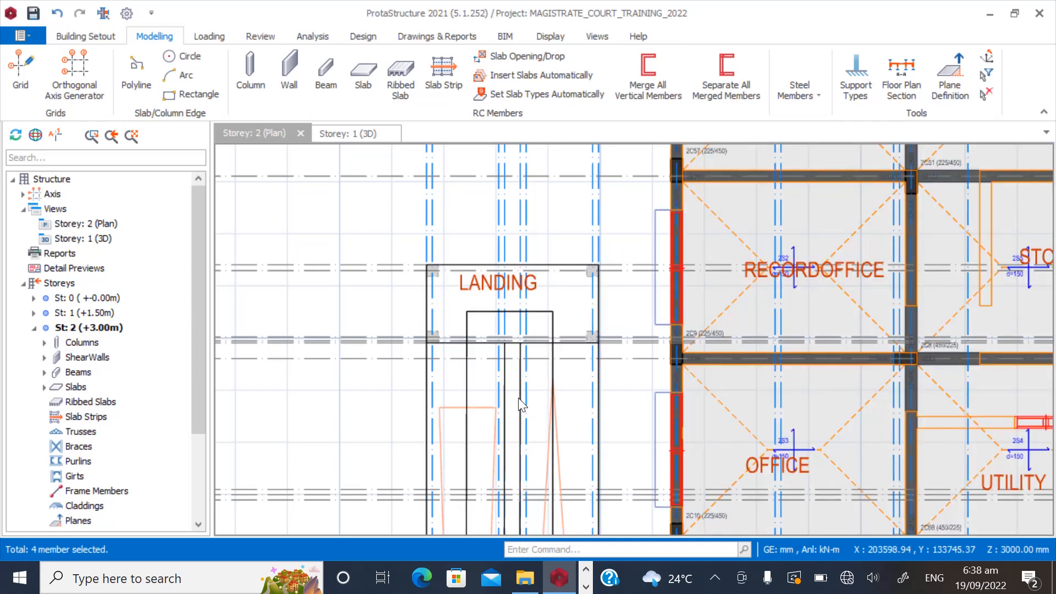
# Examine the middle landing outline, its adjoining ramp flights and the neighbouring columns 2C13 and 2C15 on the Storey 2 plan.
pyautogui.scroll(-4, 496, 440)
pyautogui.scroll(3, 488, 472)
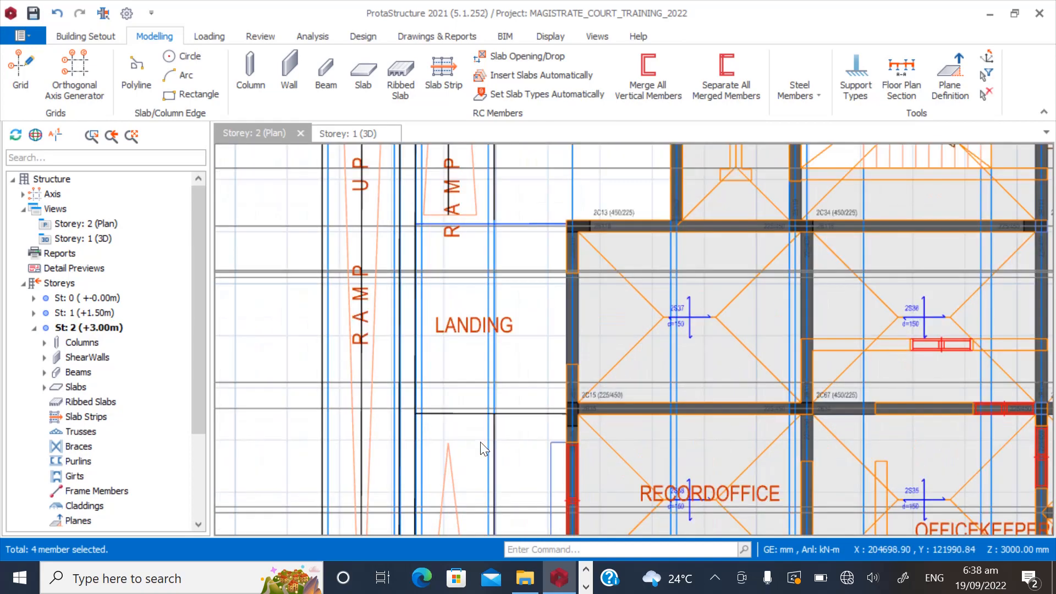
pyautogui.scroll(-2, 480, 442)
pyautogui.scroll(3, 484, 473)
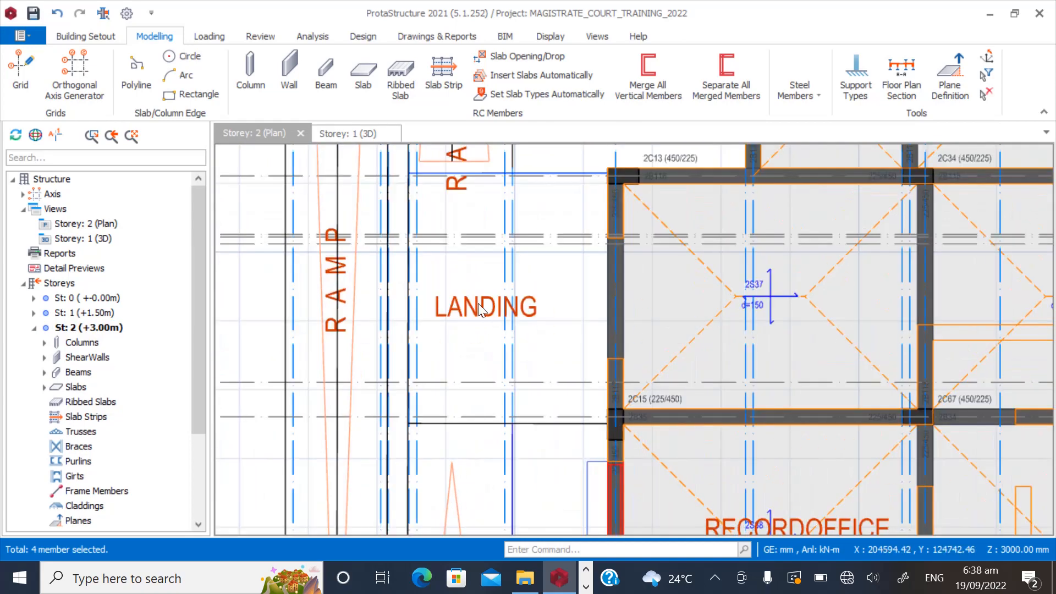
pyautogui.scroll(-2, 455, 358)
pyautogui.scroll(3, 479, 321)
pyautogui.scroll(-1, 461, 348)
pyautogui.scroll(-2, 463, 330)
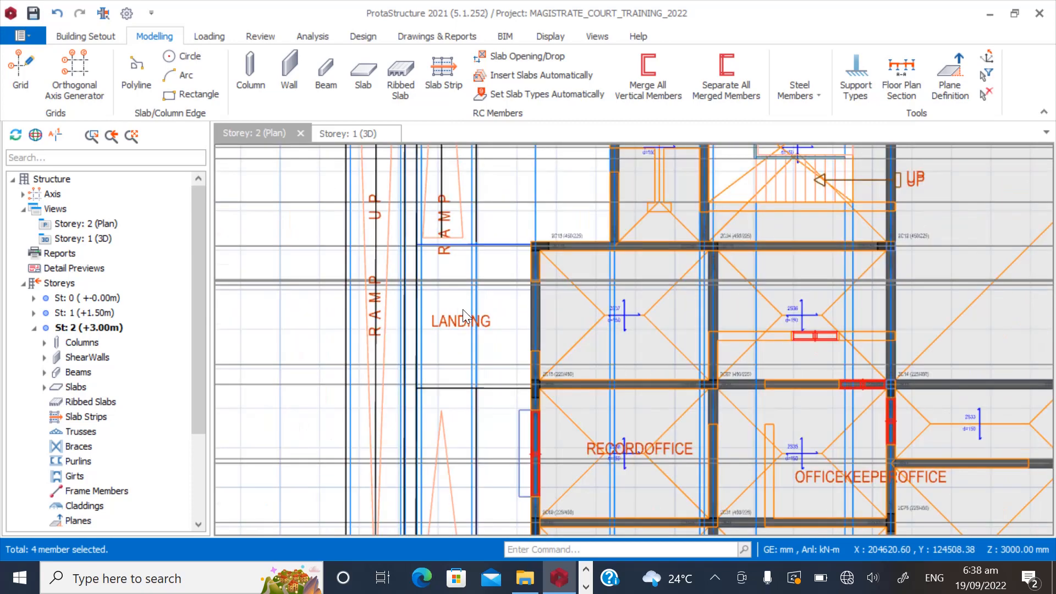
pyautogui.scroll(1, 465, 435)
pyautogui.scroll(-1, 443, 277)
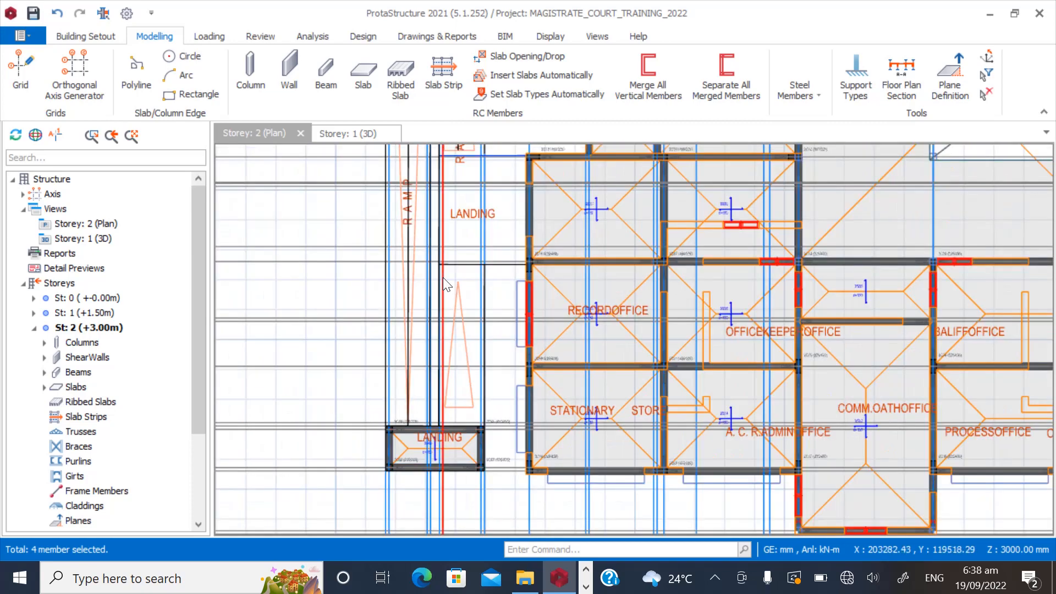
pyautogui.scroll(3, 441, 239)
pyautogui.scroll(-2, 443, 394)
pyautogui.scroll(2, 465, 230)
pyautogui.scroll(3, 464, 230)
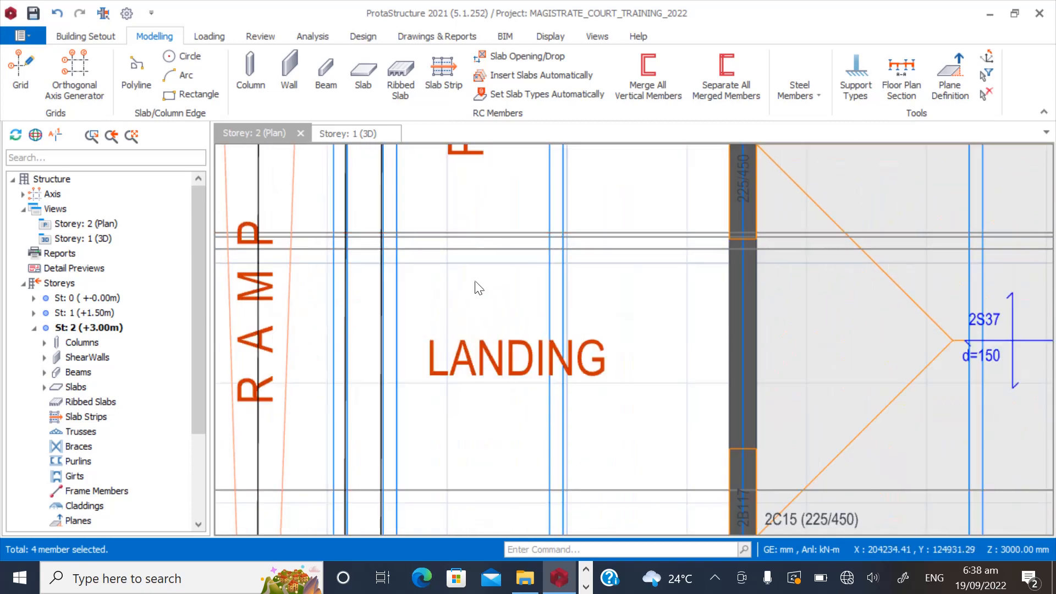
pyautogui.scroll(-2, 418, 272)
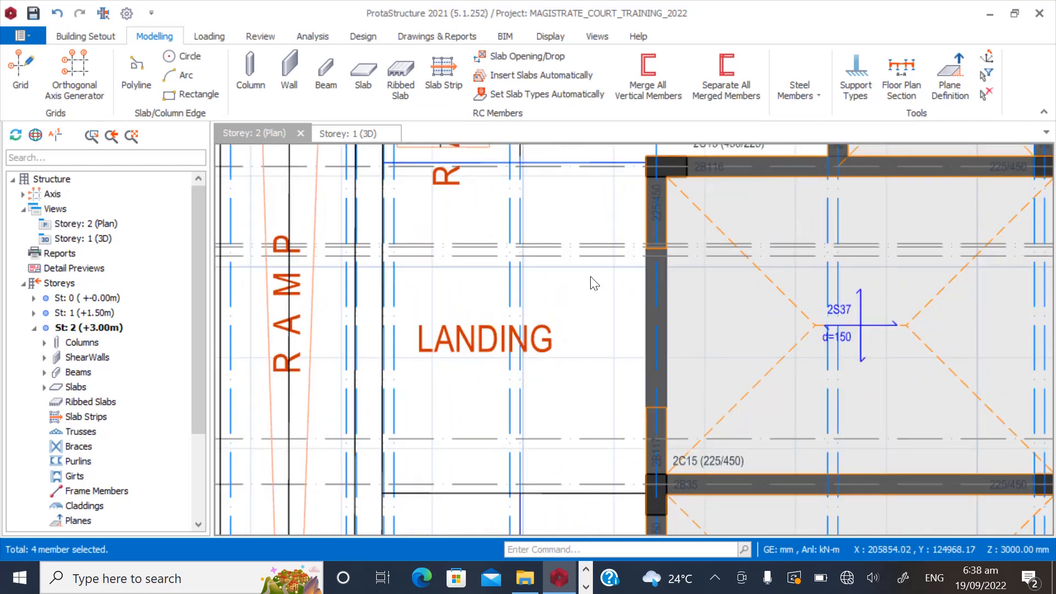
pyautogui.scroll(-1, 594, 283)
pyautogui.scroll(2, 533, 189)
pyautogui.scroll(-2, 467, 368)
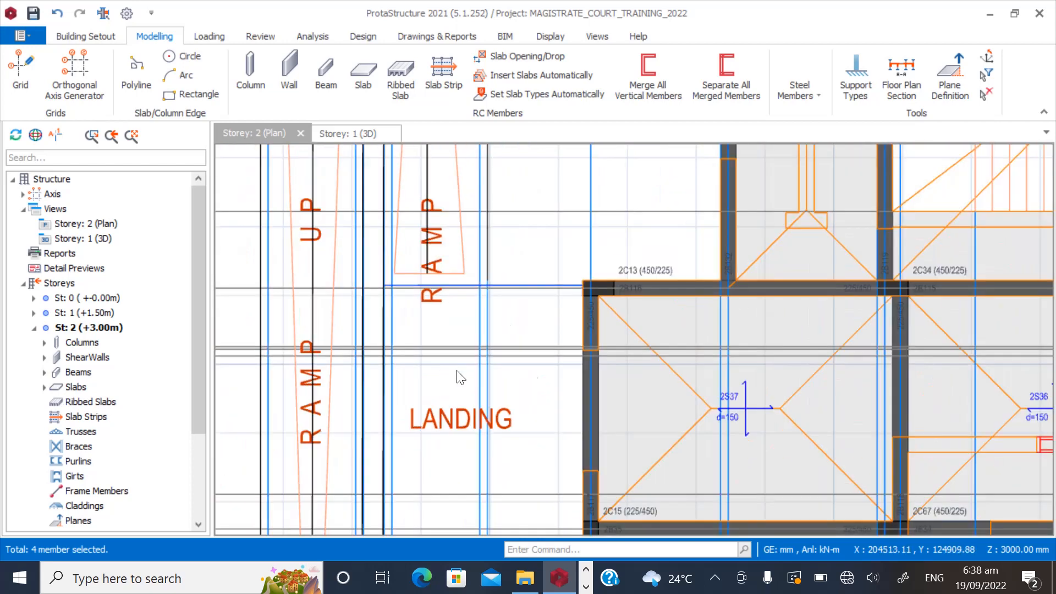
pyautogui.scroll(1, 541, 271)
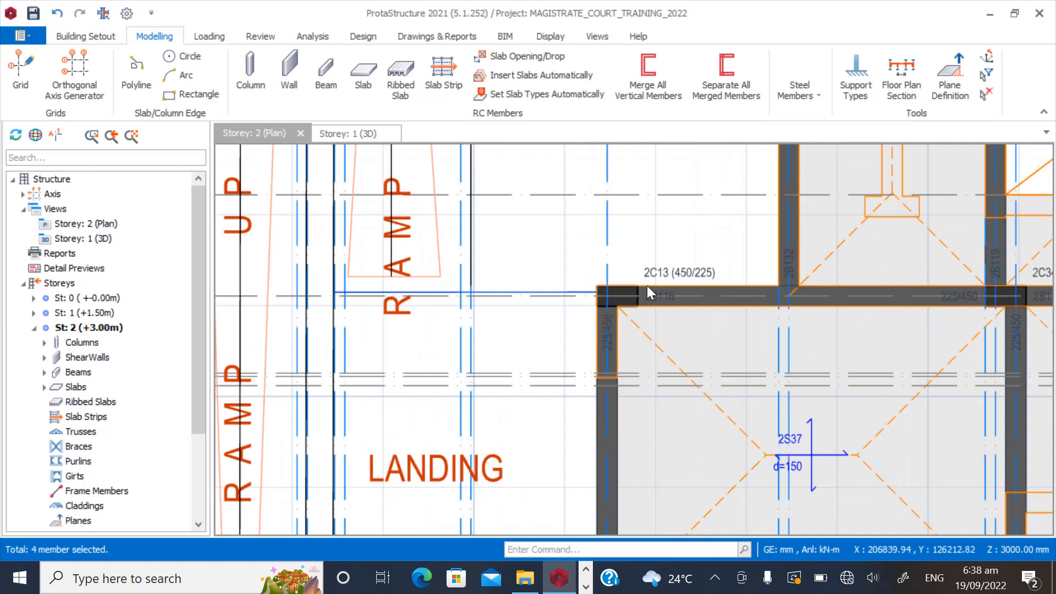
# Insert a 225 x 450 mm beam along axis F from column 2C13 to axis 45, at one edge of the middle landing.
pyautogui.click(682, 303)
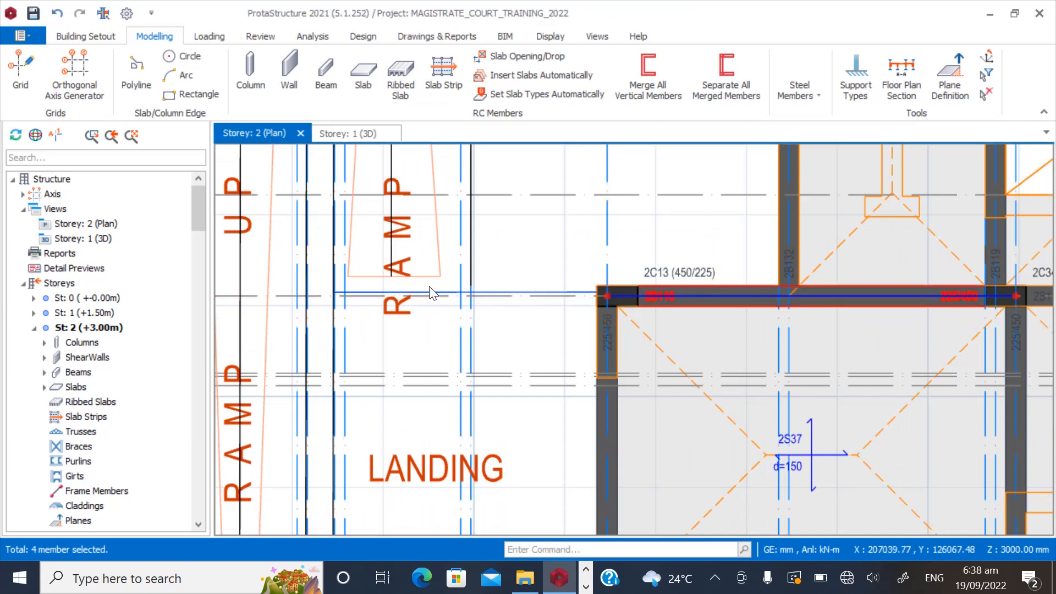
pyautogui.click(161, 37)
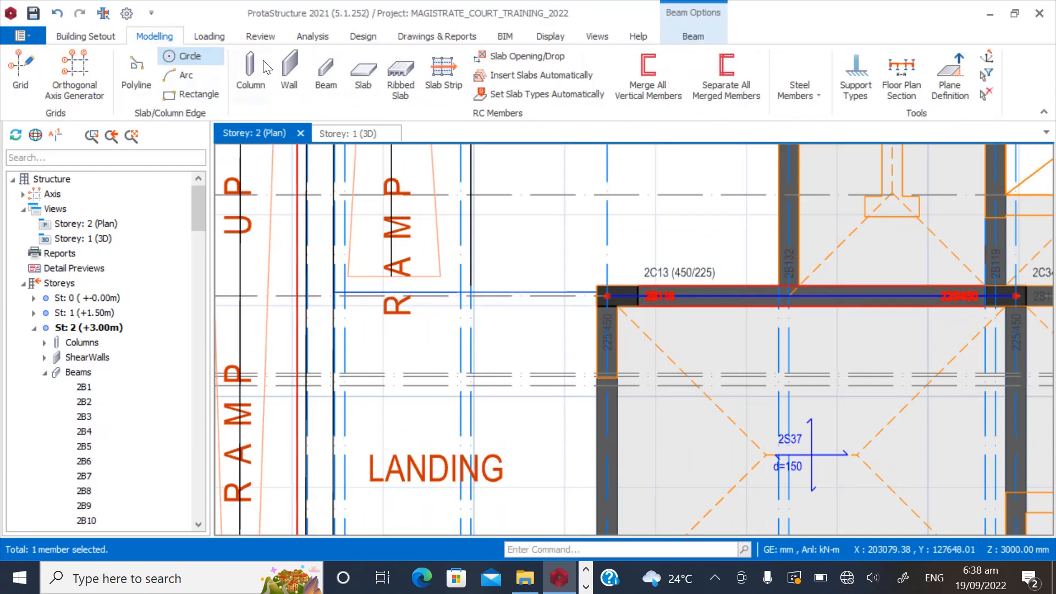
pyautogui.click(325, 74)
pyautogui.scroll(2, 564, 322)
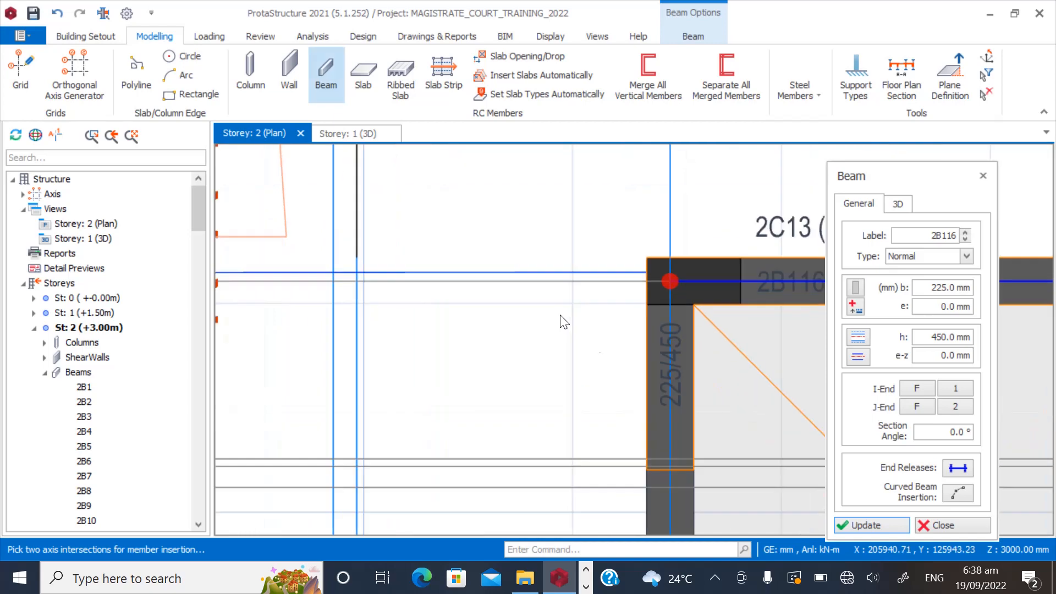
pyautogui.click(671, 282)
pyautogui.scroll(-2, 657, 303)
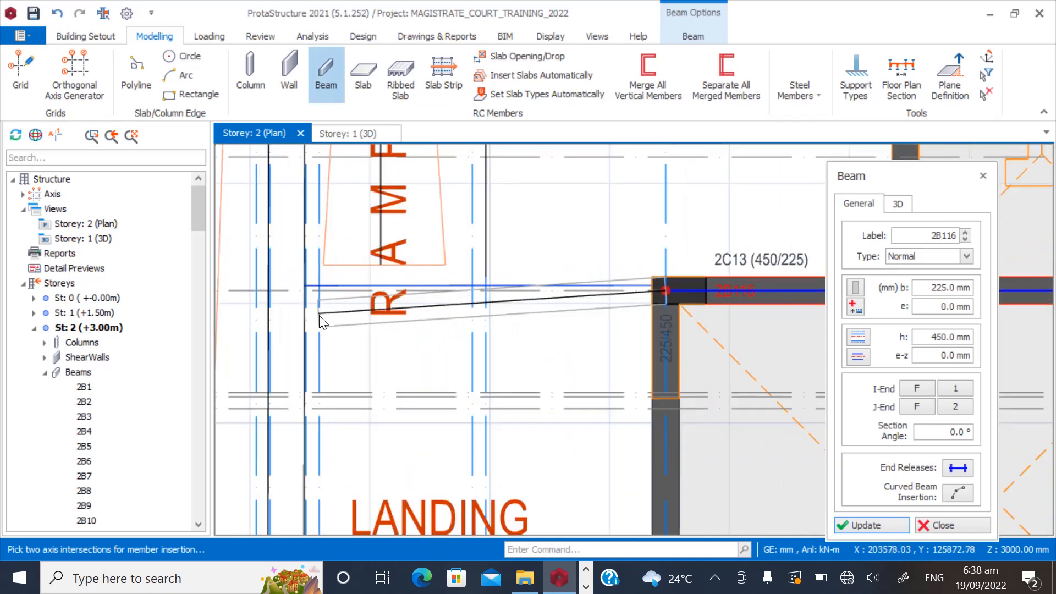
pyautogui.scroll(2, 319, 315)
pyautogui.click(320, 273)
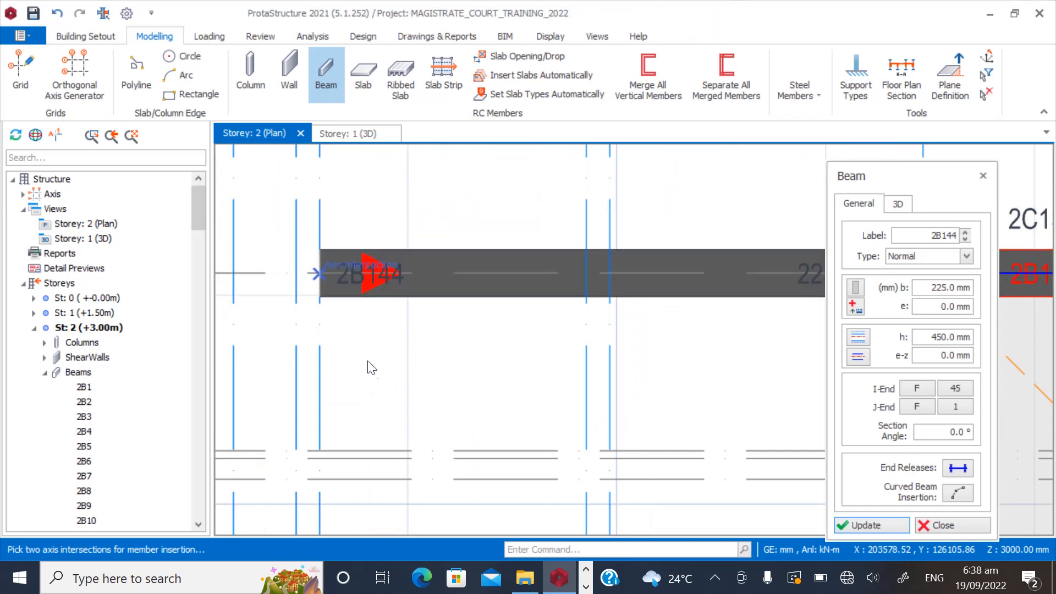
pyautogui.press('Escape')
# Insert a 225 x 450 mm beam along axis H from column 2C15 to axis 45, at the middle landing's opposite edge.
pyautogui.scroll(-3, 466, 397)
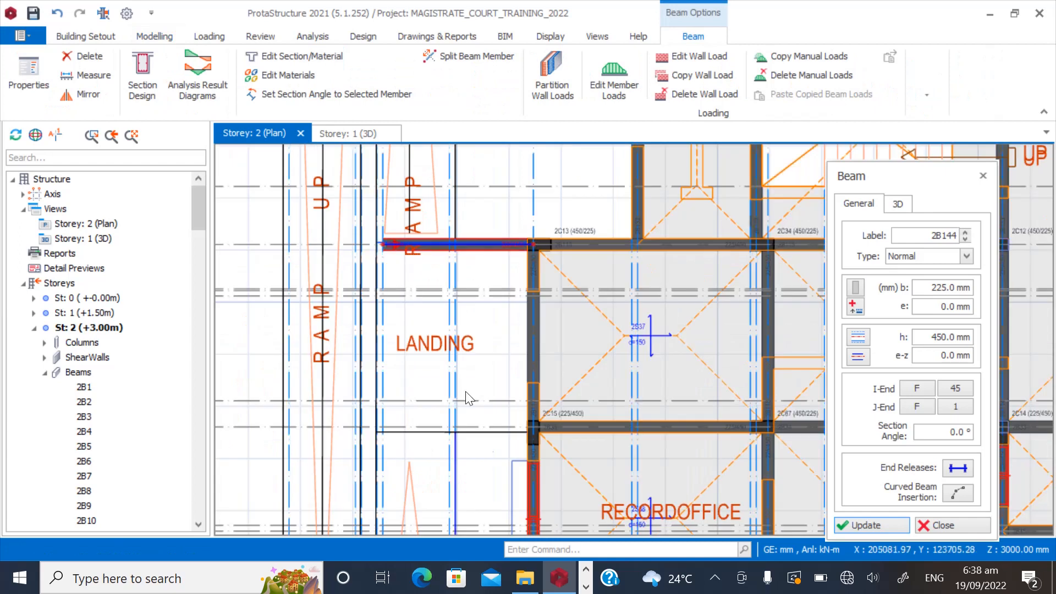
pyautogui.scroll(4, 526, 460)
pyautogui.click(533, 427)
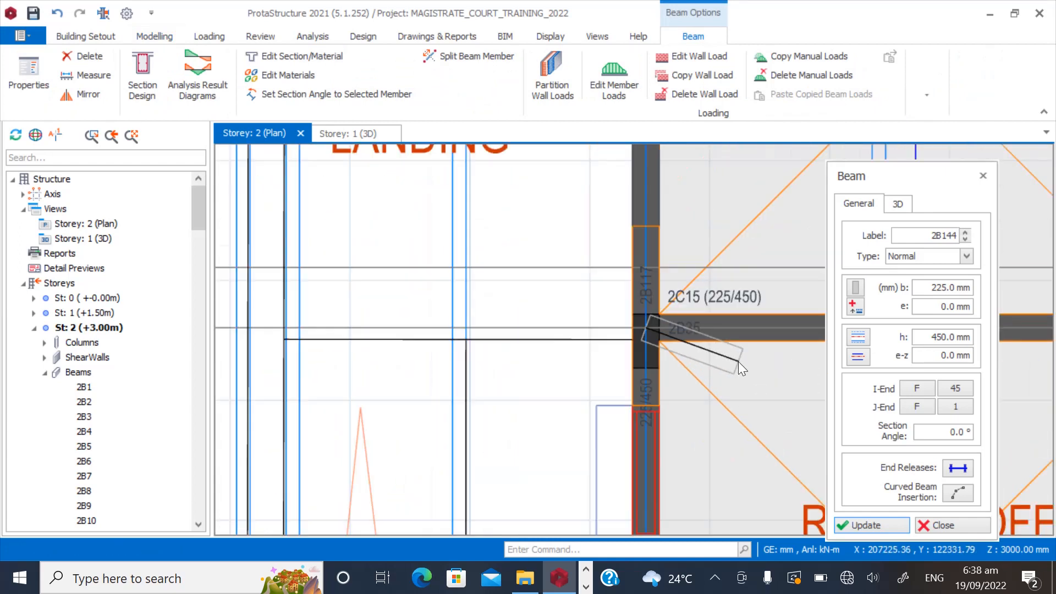
pyautogui.scroll(-2, 738, 361)
pyautogui.scroll(3, 502, 367)
pyautogui.click(470, 312)
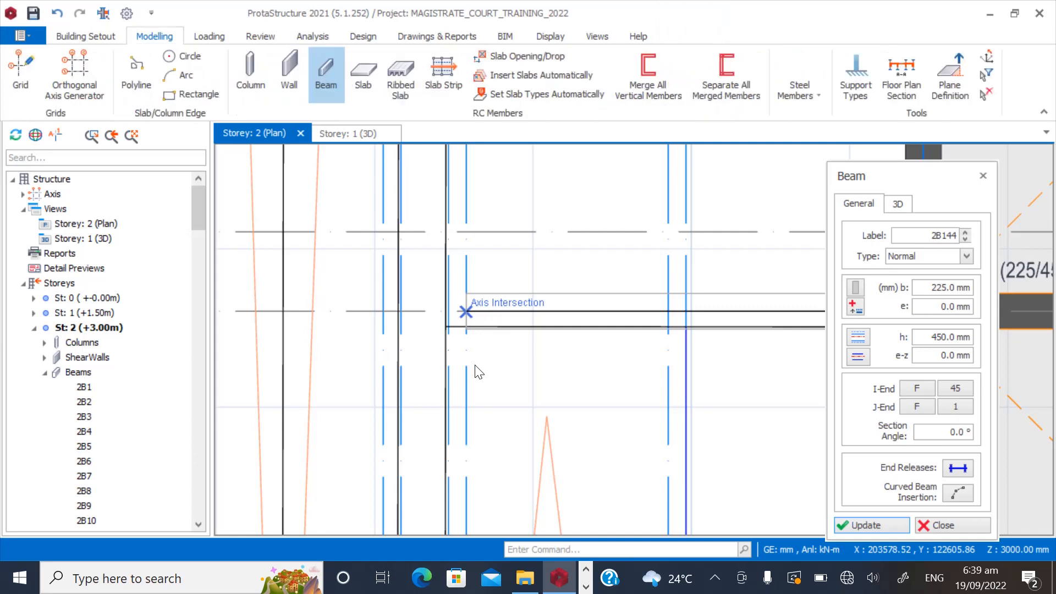
# Close the middle landing's outer side with a 225 x 450 mm beam along axis 45 between axes H and F.
pyautogui.scroll(-3, 437, 388)
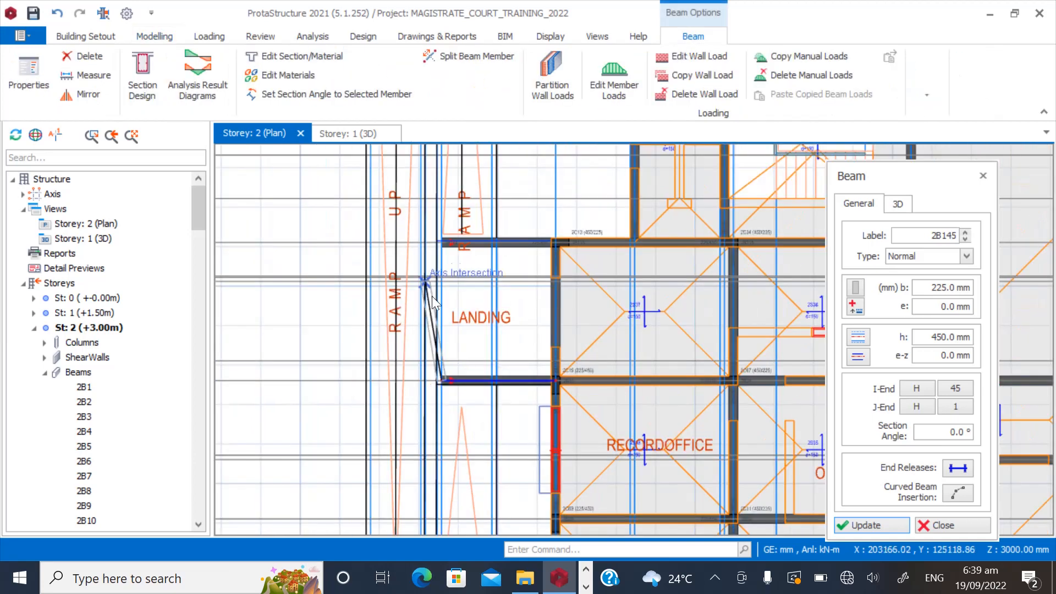
pyautogui.scroll(5, 443, 258)
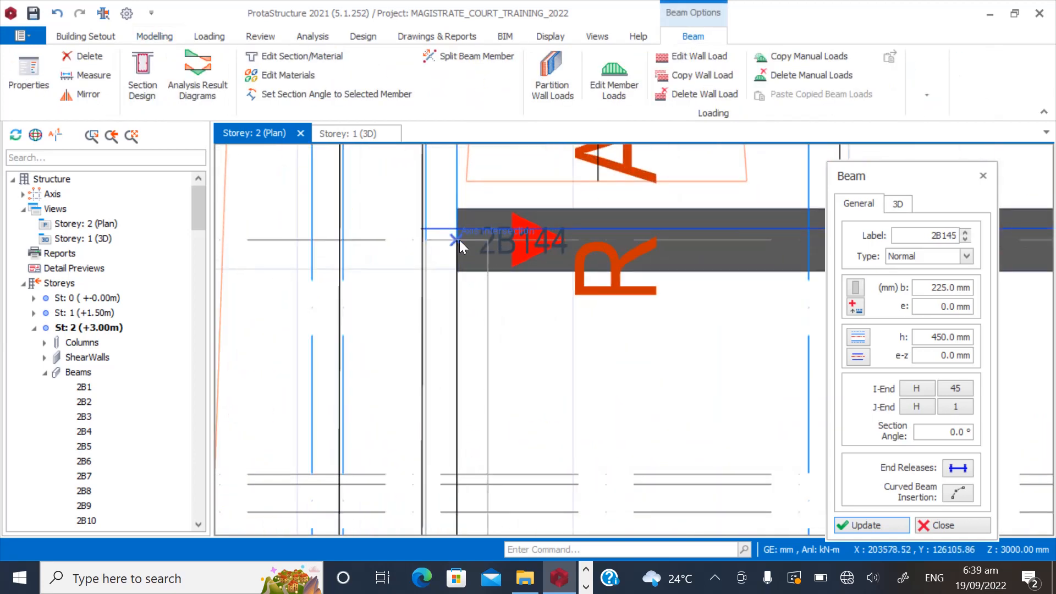
pyautogui.click(460, 240)
pyautogui.click(456, 306)
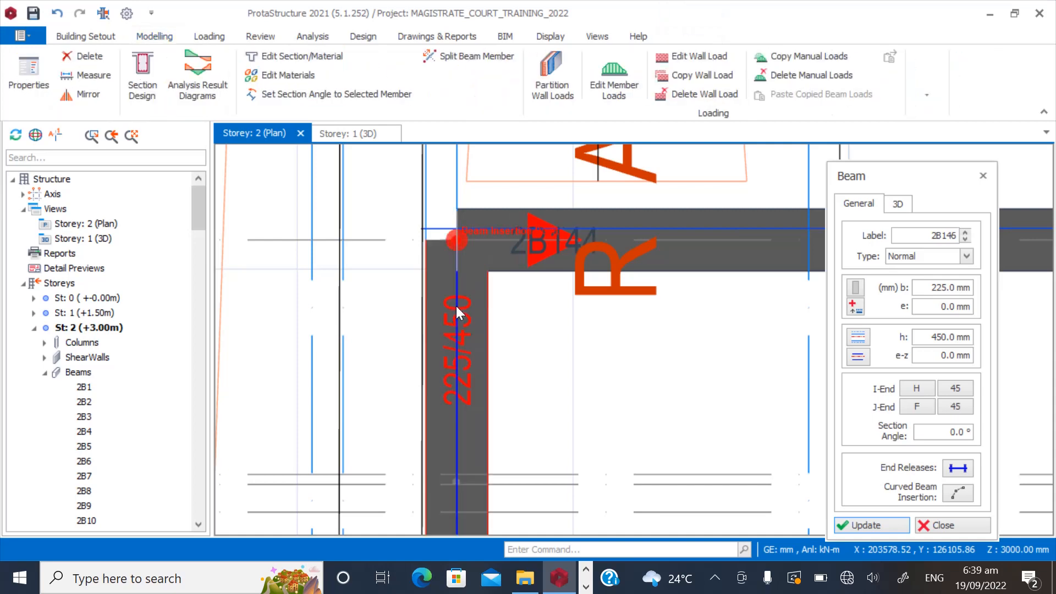
# Insert a 225 x 450 mm ramp beam along axis 45 from the end landing's edge beam to the middle landing corner at axis H.
pyautogui.scroll(-5, 425, 223)
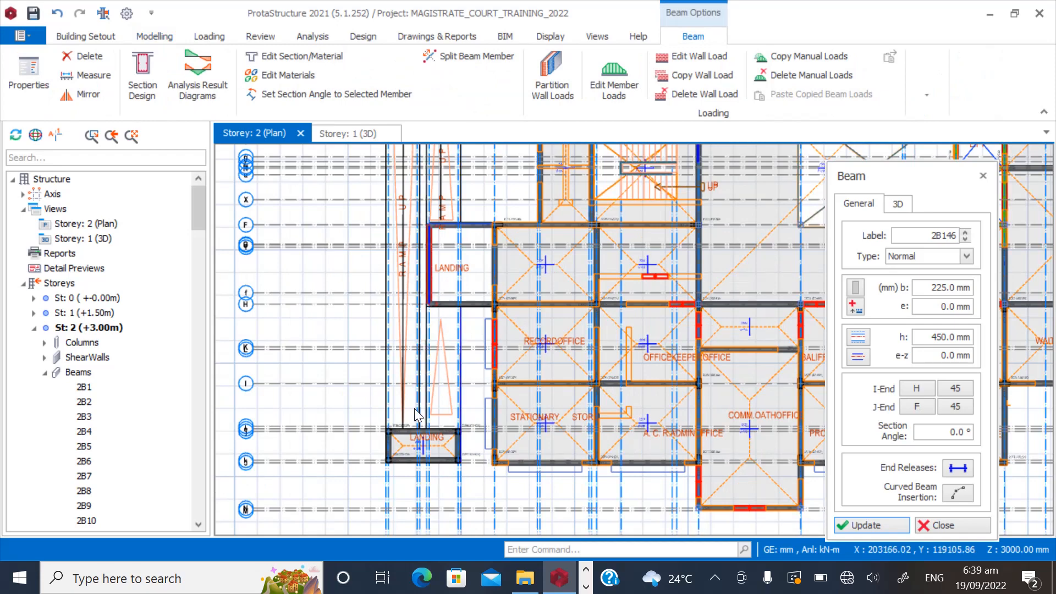
pyautogui.scroll(5, 426, 440)
pyautogui.scroll(-5, 467, 374)
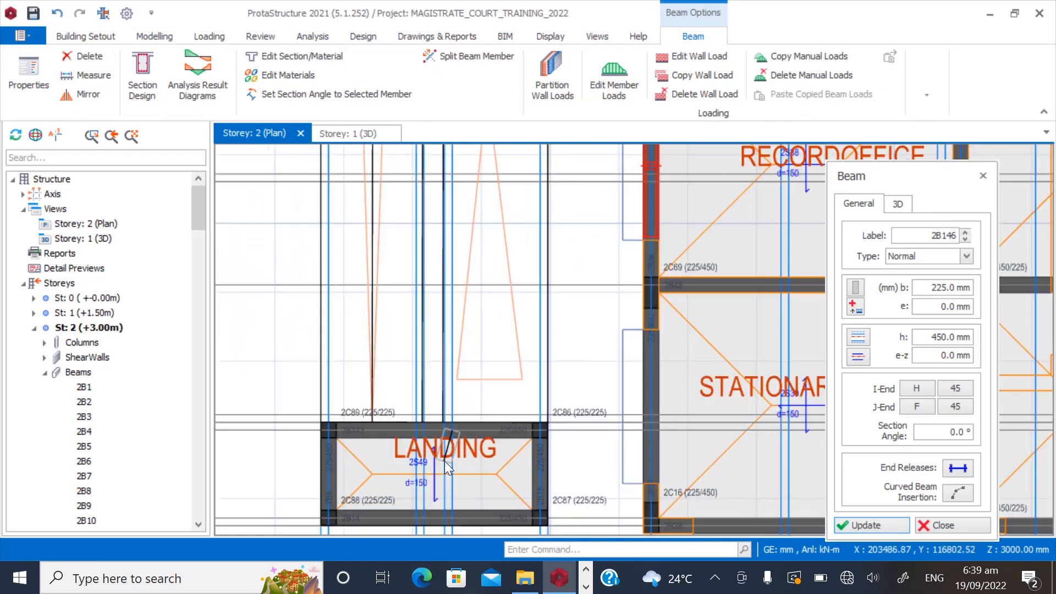
pyautogui.scroll(6, 448, 385)
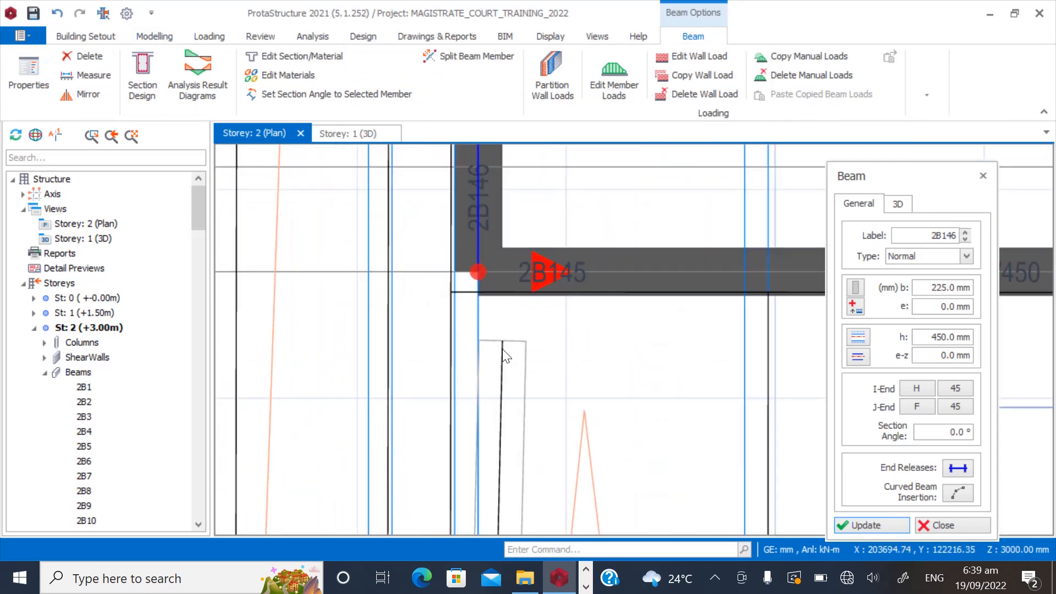
pyautogui.click(477, 275)
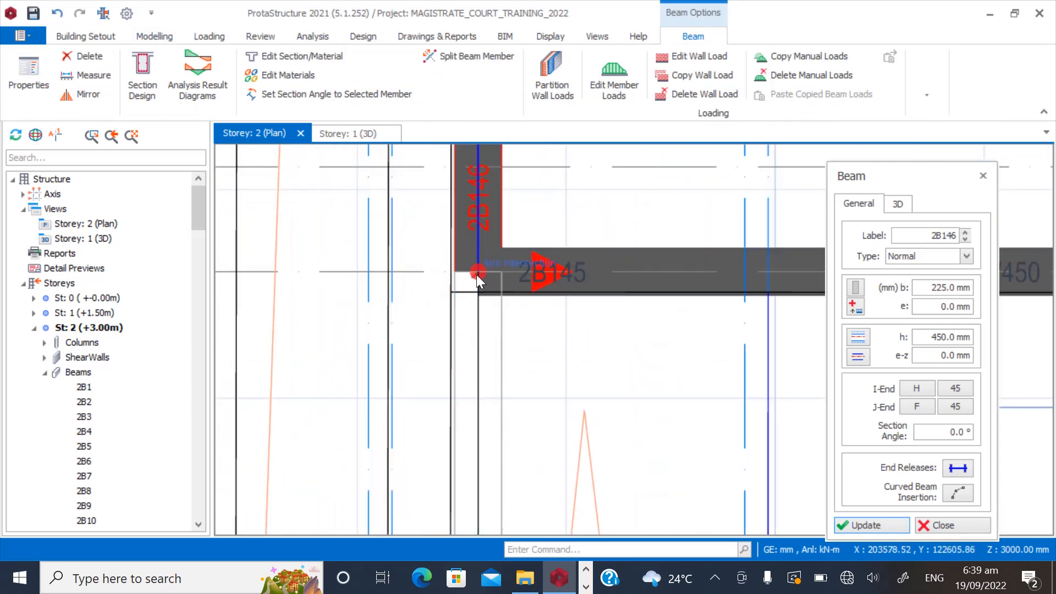
pyautogui.click(484, 356)
# Insert a 225 x 450 mm ramp beam along axis 43 from the end landing's edge beam to the middle landing's beam on axis H.
pyautogui.scroll(-2, 330, 308)
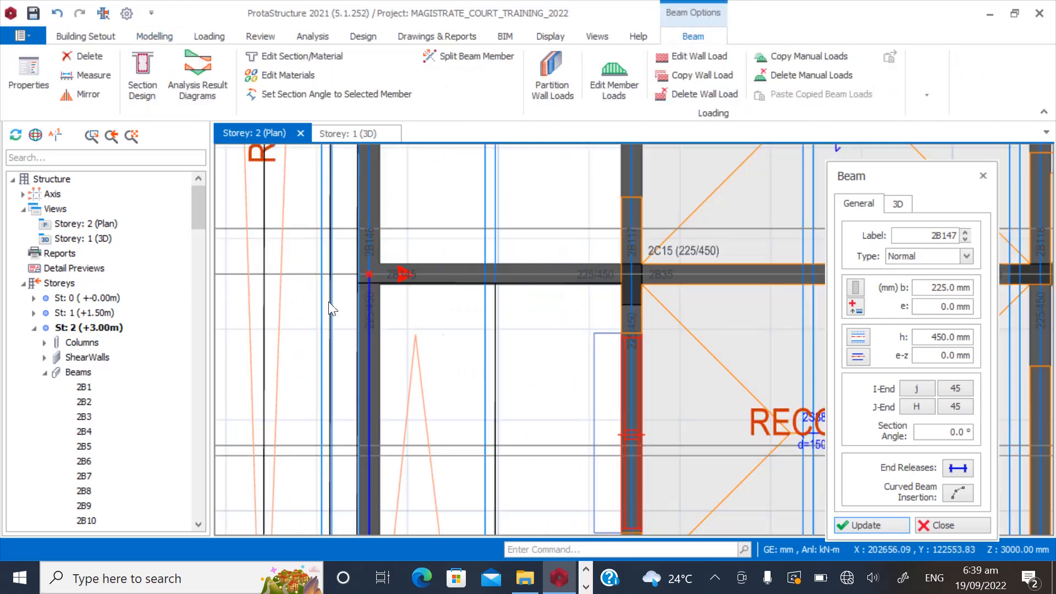
pyautogui.scroll(-3, 553, 225)
pyautogui.scroll(4, 559, 458)
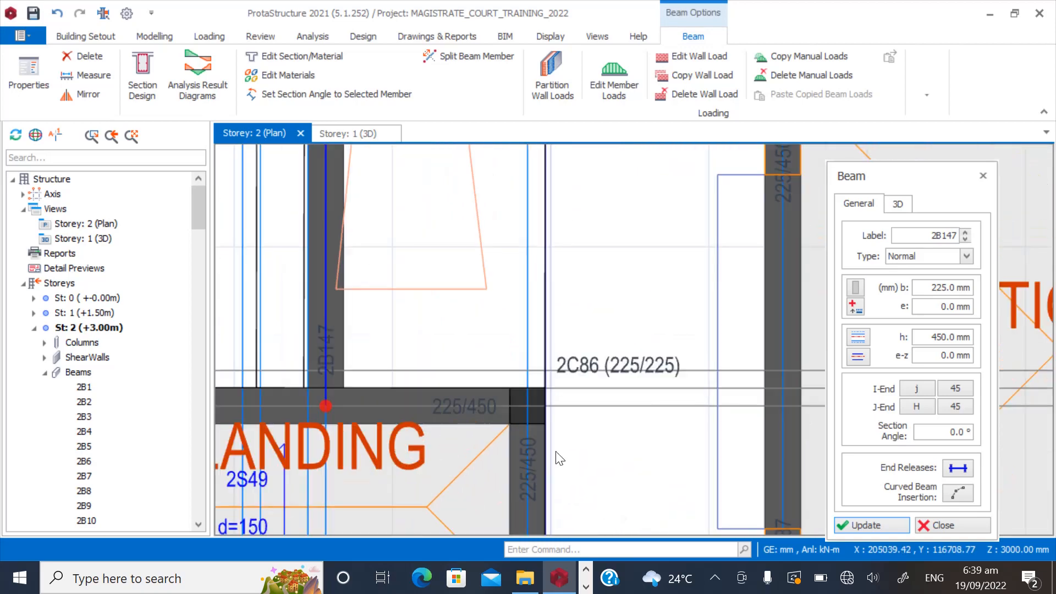
pyautogui.scroll(2, 513, 364)
pyautogui.scroll(-5, 499, 348)
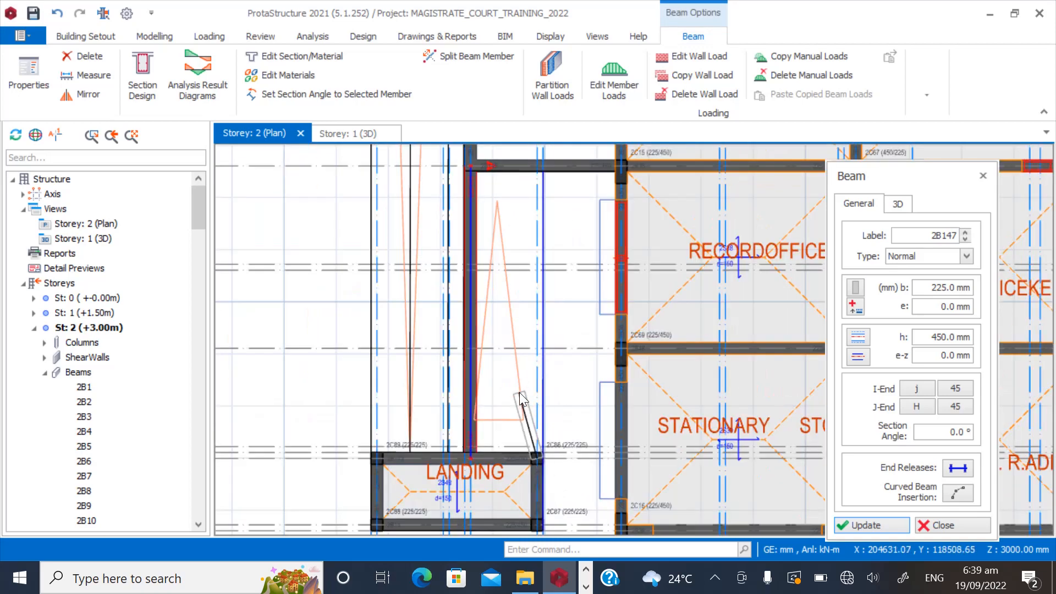
pyautogui.scroll(5, 528, 275)
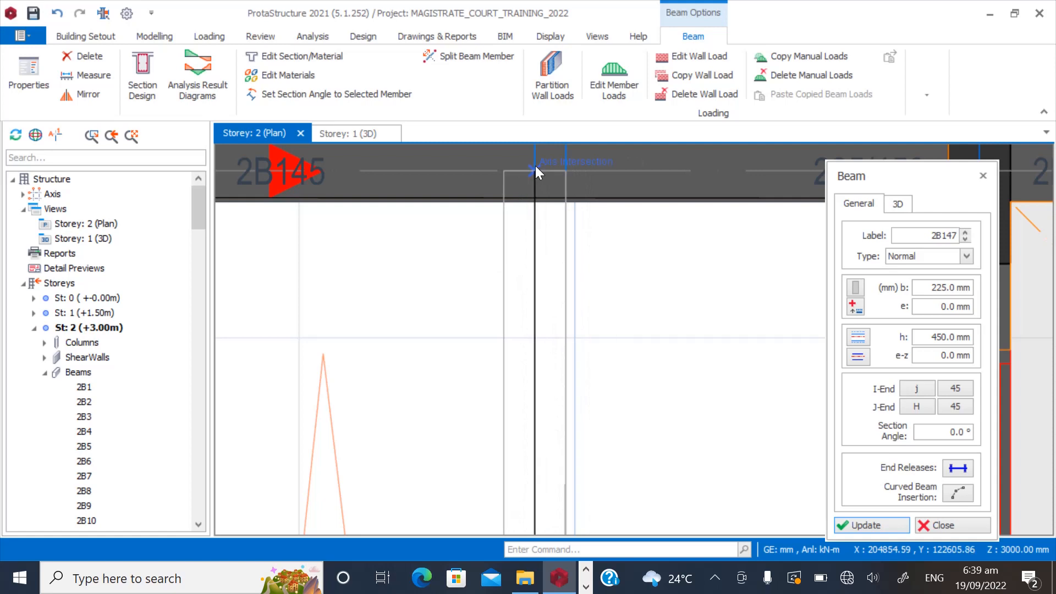
pyautogui.click(536, 166)
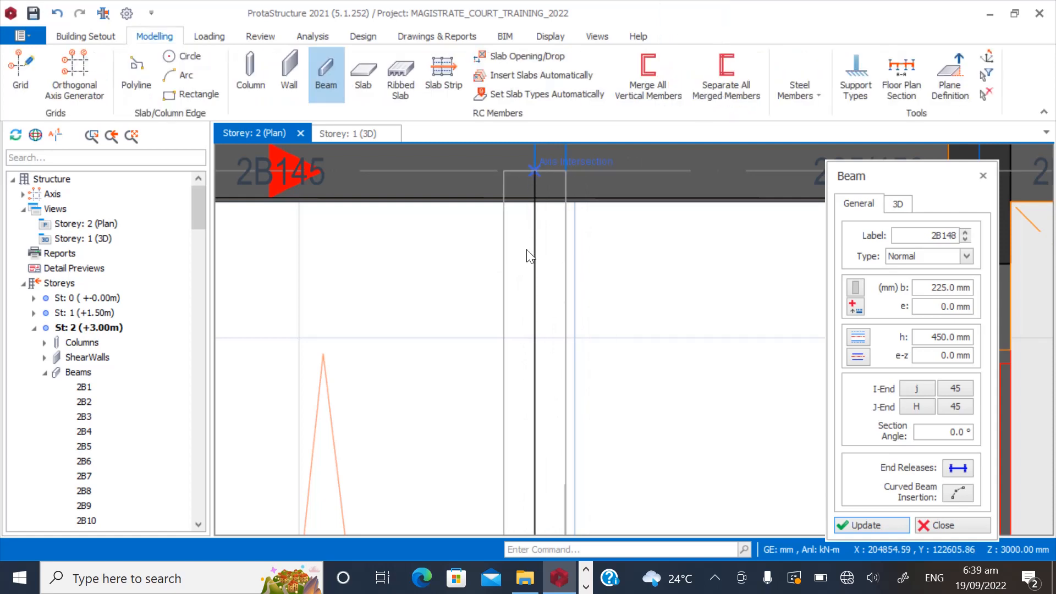
pyautogui.click(469, 308)
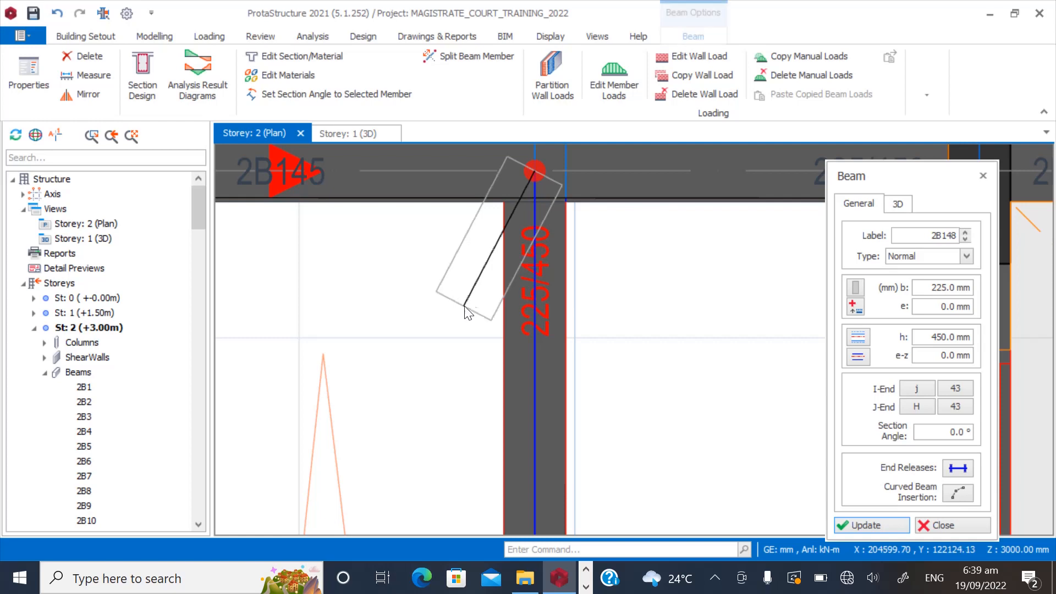
pyautogui.click(935, 524)
# Insert a 150 mm thick slab by beam region in the middle landing between axes H, F, 1 and 45.
pyautogui.scroll(-3, 514, 423)
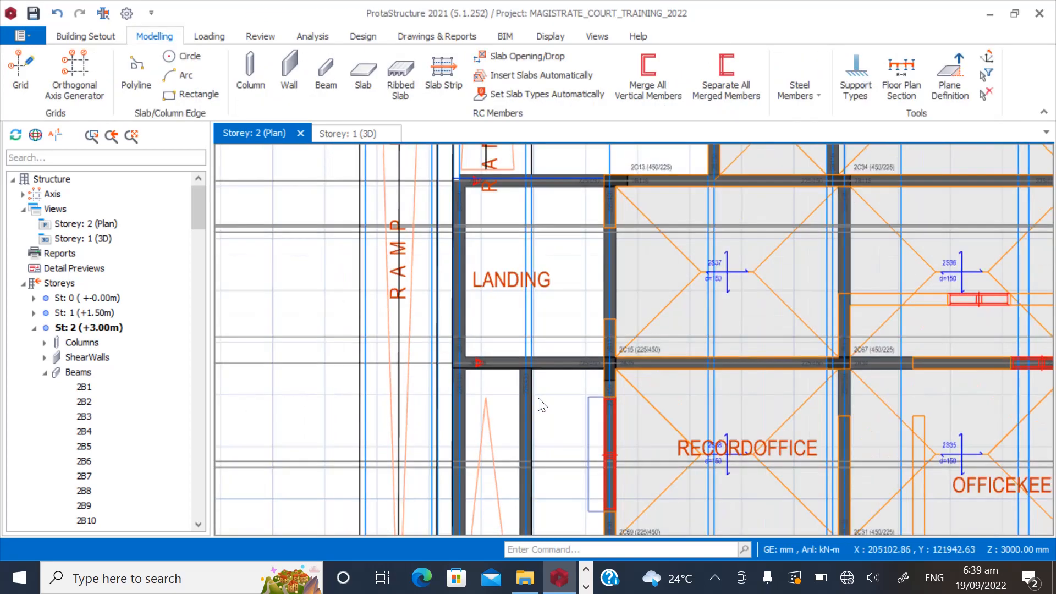
pyautogui.click(734, 265)
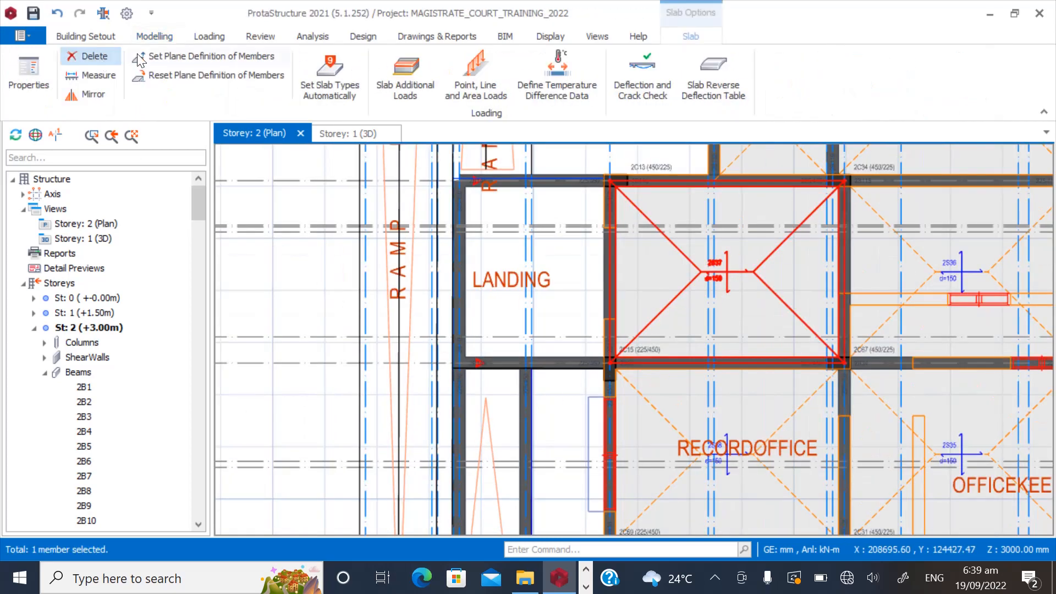
pyautogui.click(154, 36)
pyautogui.click(360, 77)
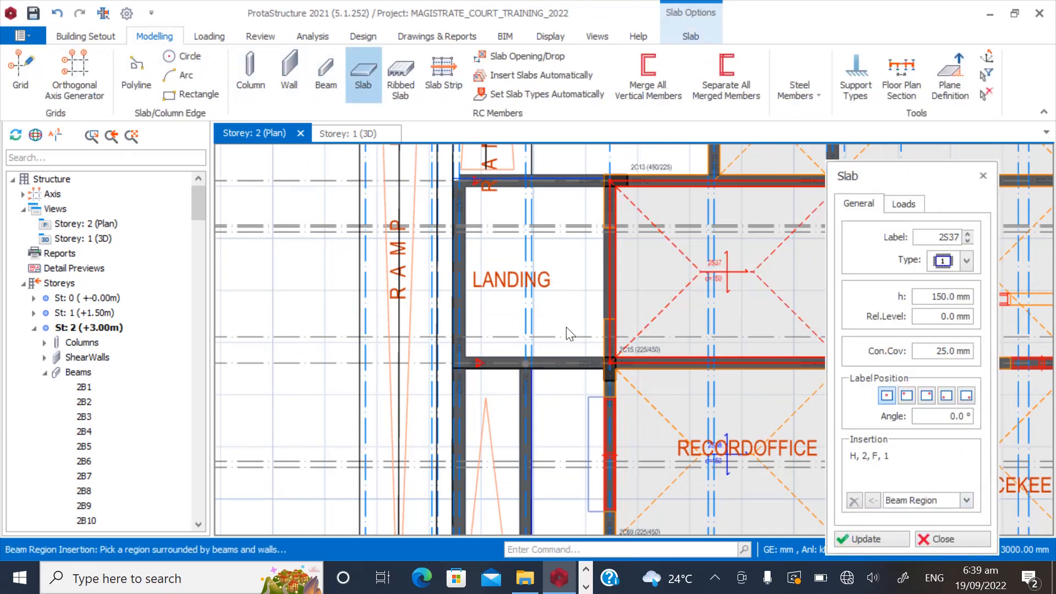
pyautogui.click(575, 316)
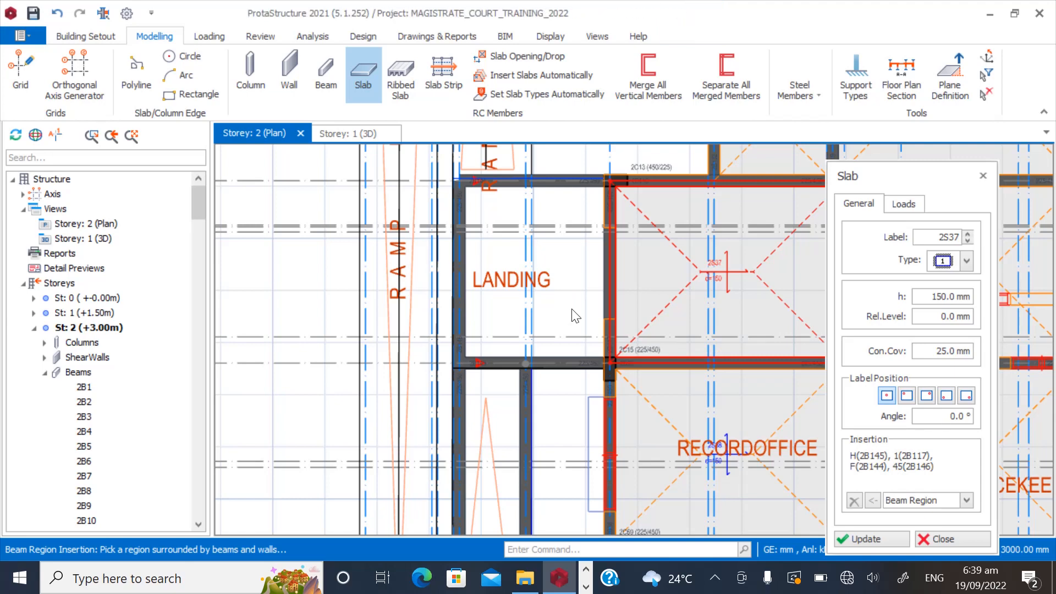
pyautogui.click(575, 315)
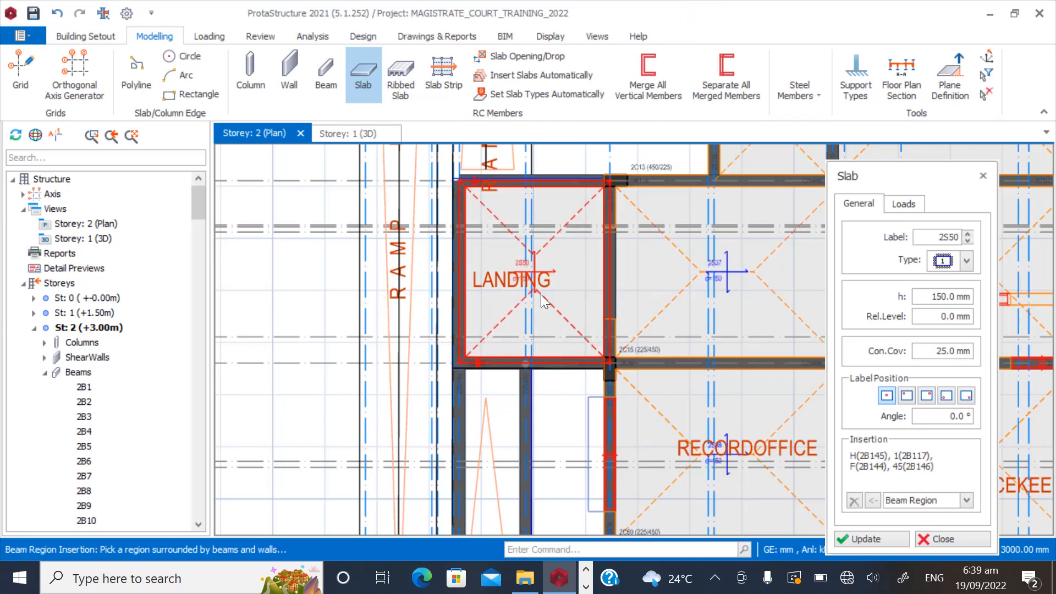
# Insert a 150 mm slab in the ramp flight region bounded by the beams on axes j, H, 43 and 45.
pyautogui.scroll(-1, 501, 360)
pyautogui.scroll(3, 506, 312)
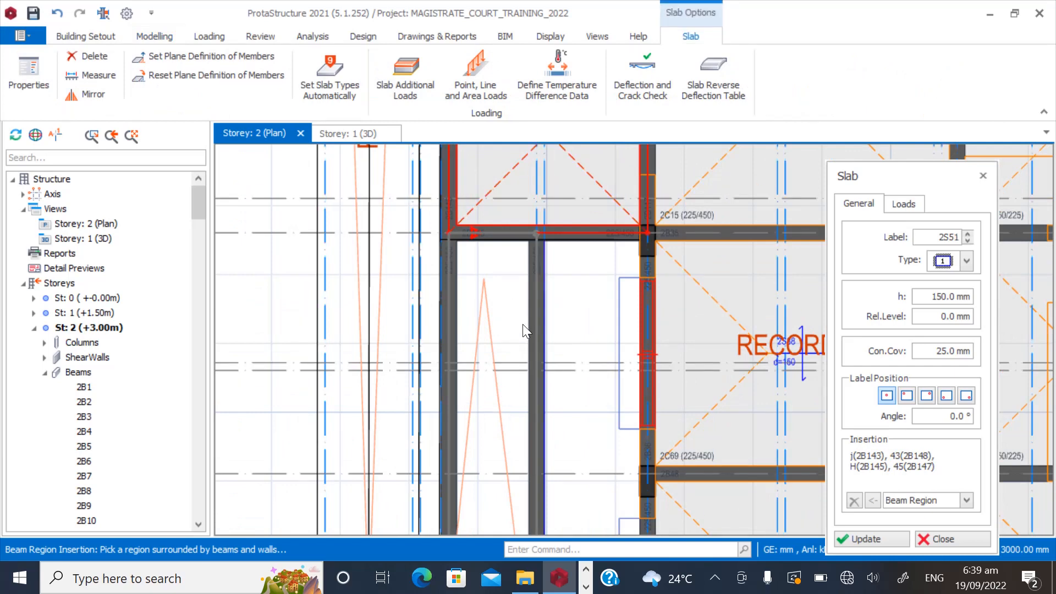
pyautogui.click(523, 326)
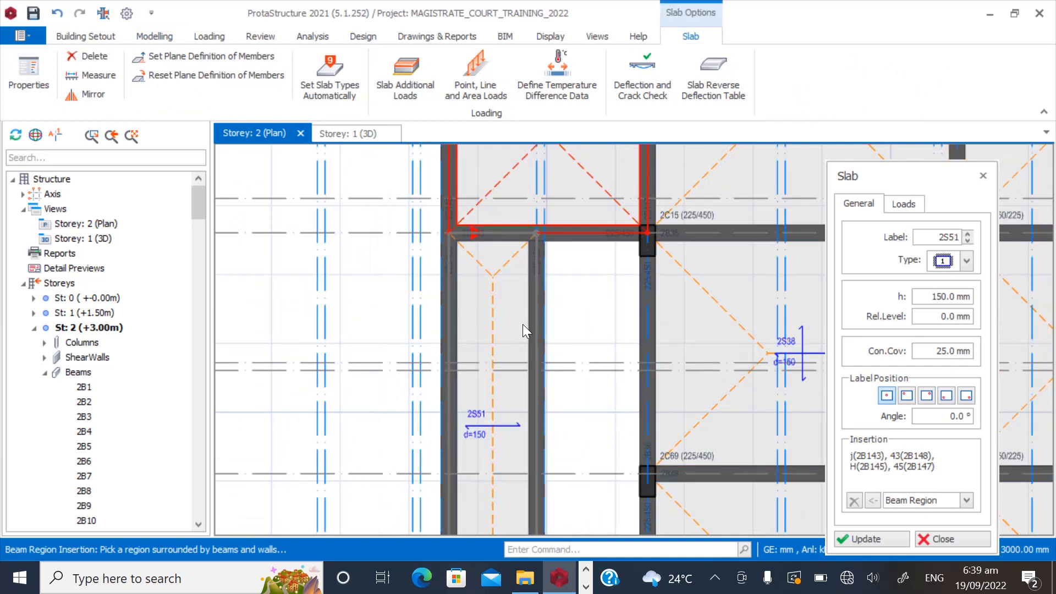
pyautogui.click(936, 539)
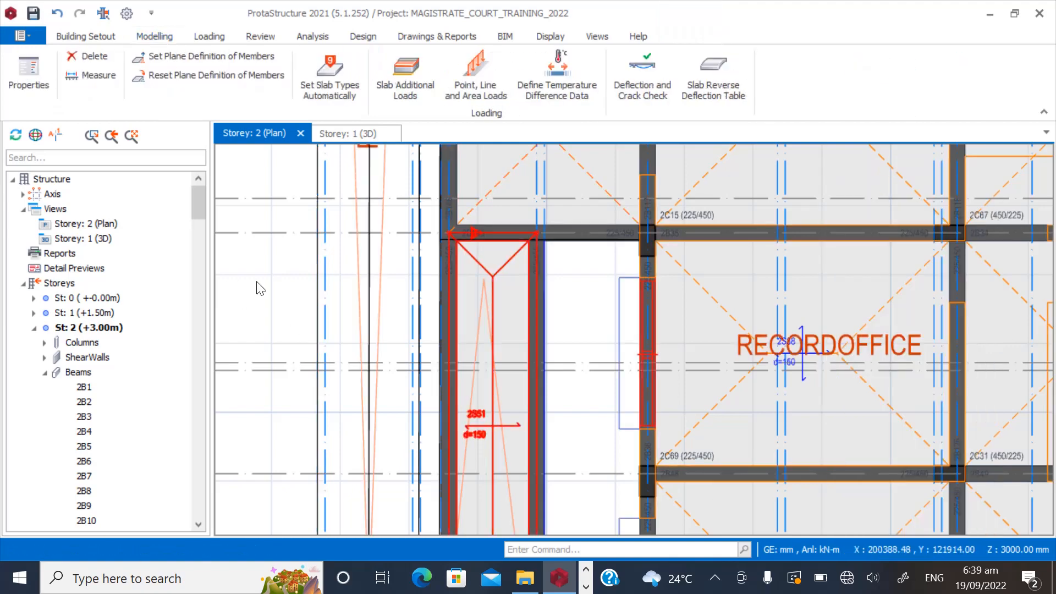
# Examine the Storey 2 plan of the remaining ramp flight between the middle landing at axis F and the far landing beside the record office.
pyautogui.scroll(-3, 491, 408)
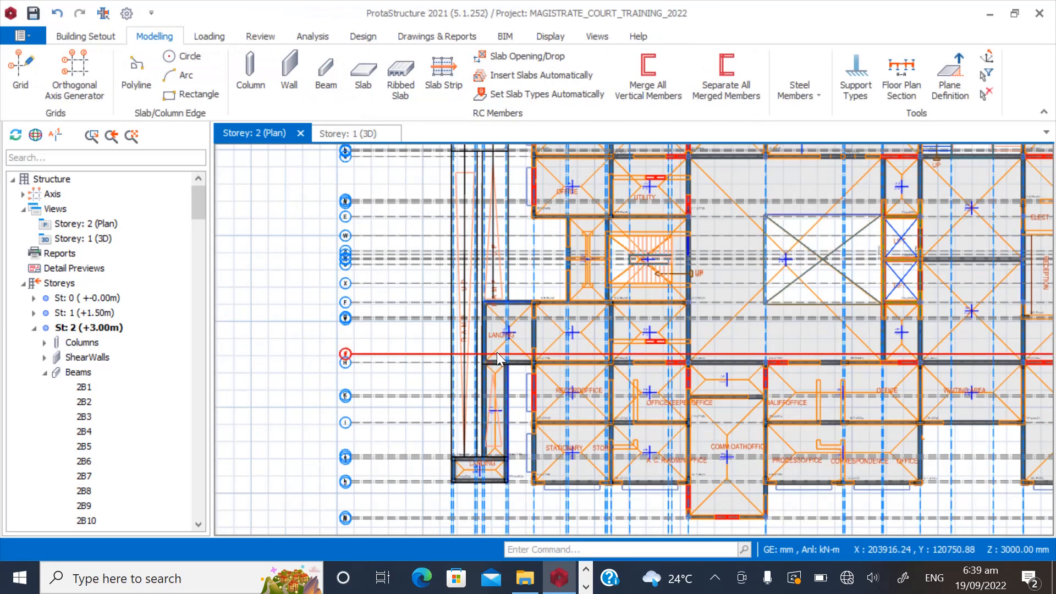
pyautogui.scroll(1, 490, 336)
pyautogui.scroll(2, 491, 333)
pyautogui.scroll(-3, 488, 440)
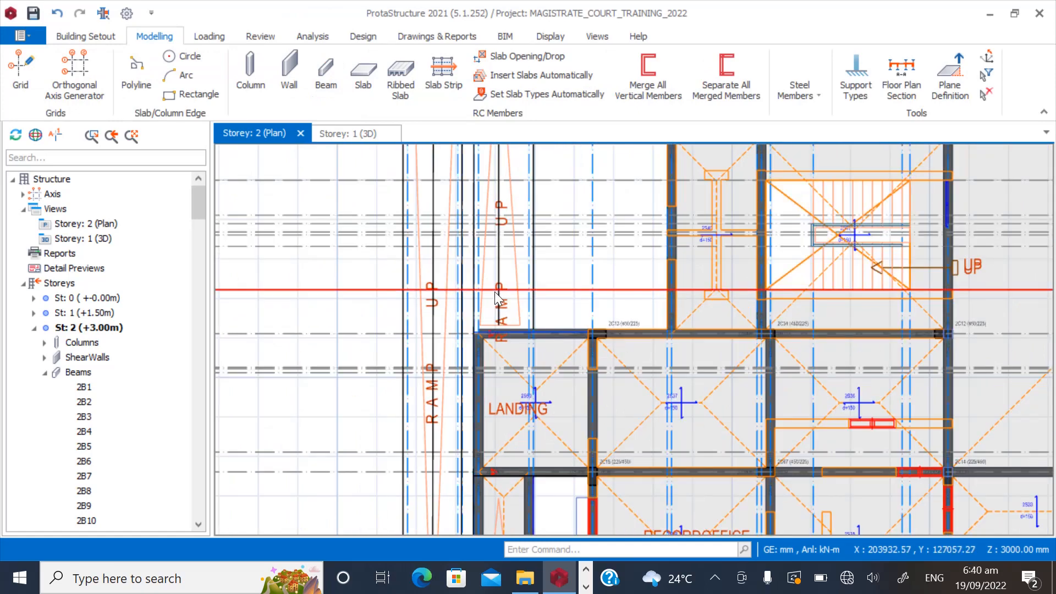
pyautogui.scroll(4, 494, 291)
pyautogui.scroll(-3, 506, 402)
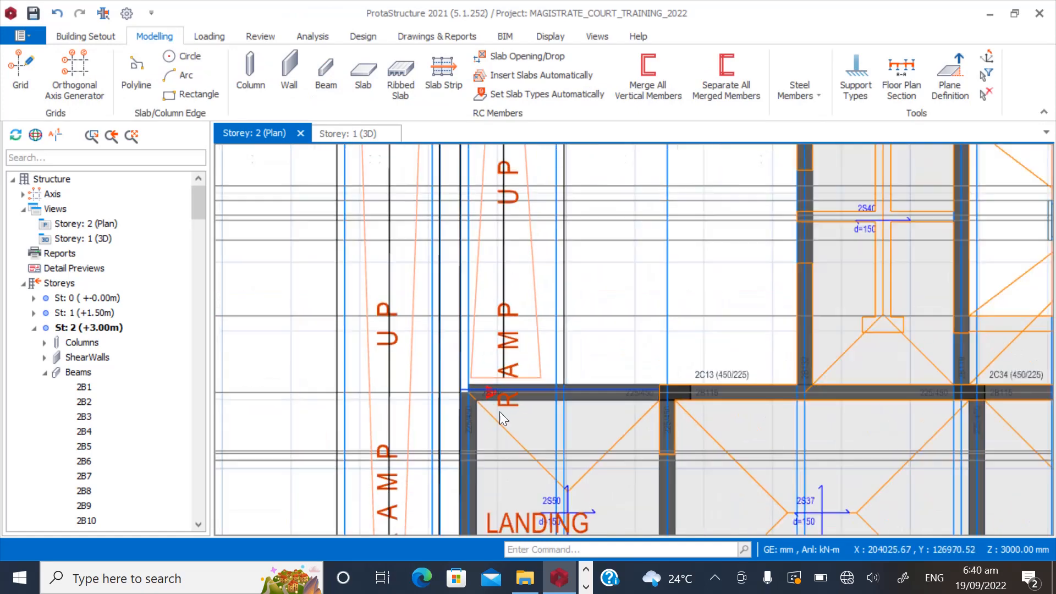
pyautogui.scroll(3, 502, 399)
pyautogui.scroll(-2, 498, 462)
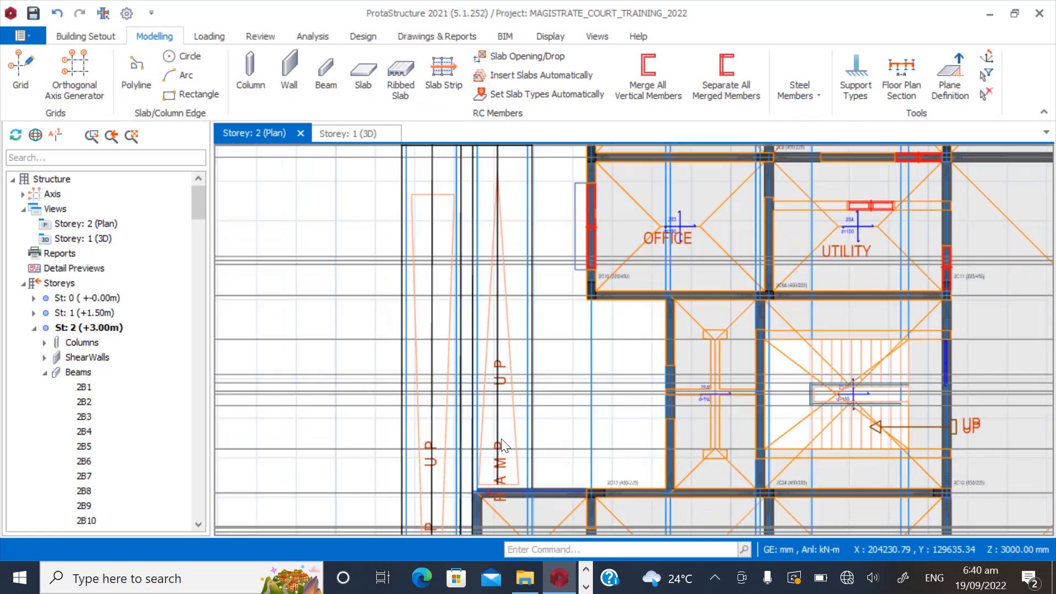
pyautogui.scroll(2, 493, 461)
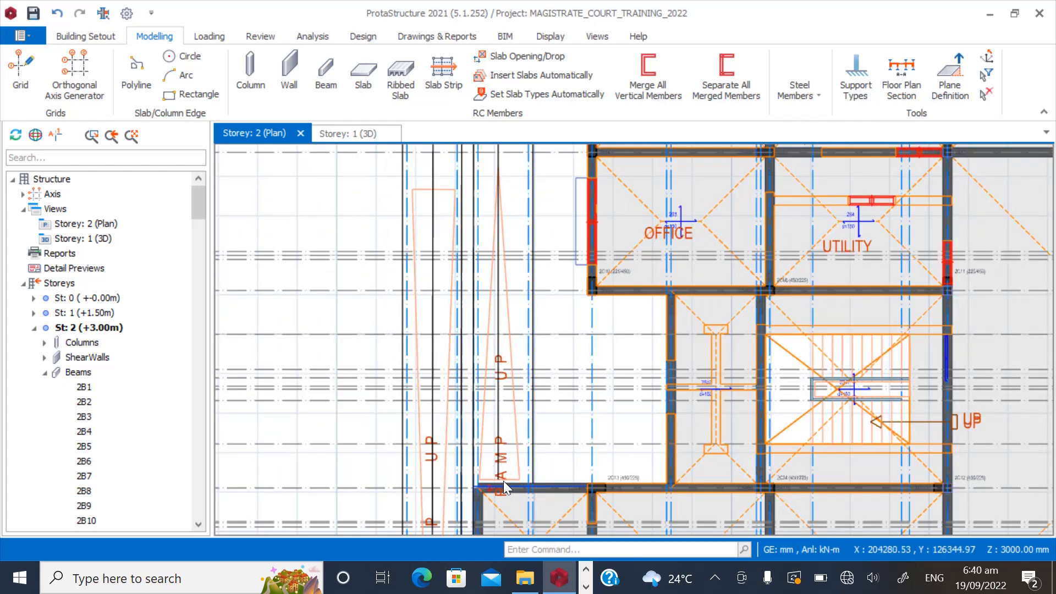
pyautogui.scroll(1, 504, 488)
pyautogui.scroll(-1, 502, 488)
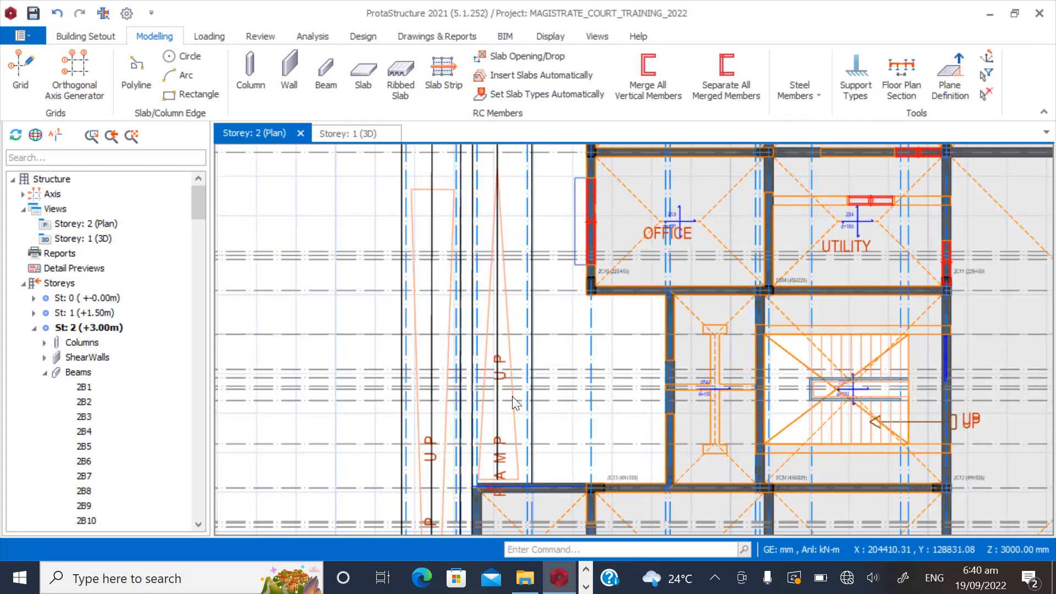
pyautogui.scroll(-1, 471, 357)
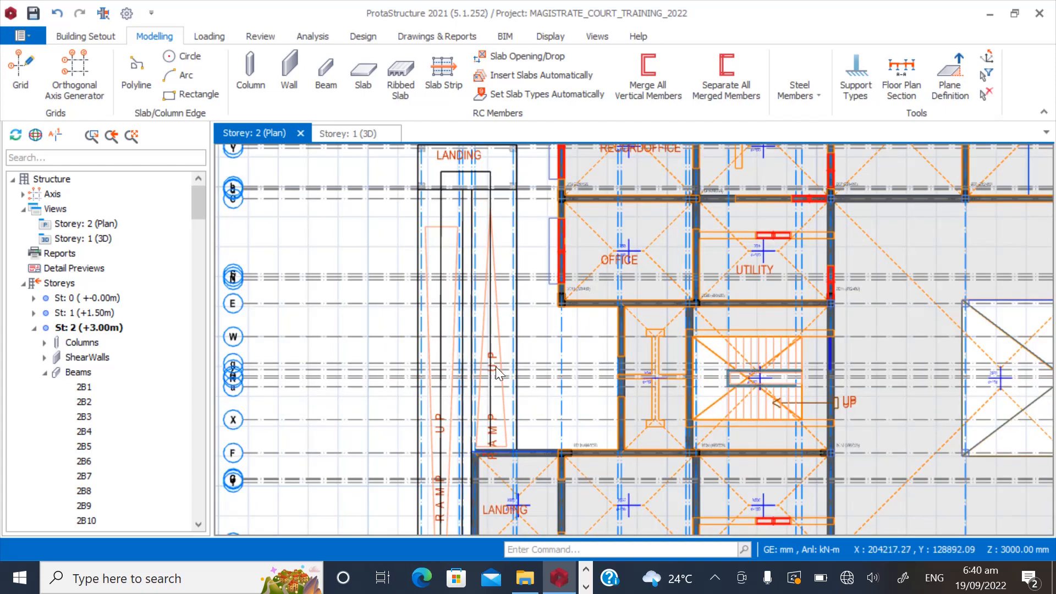
pyautogui.scroll(-1, 477, 242)
pyautogui.scroll(1, 485, 188)
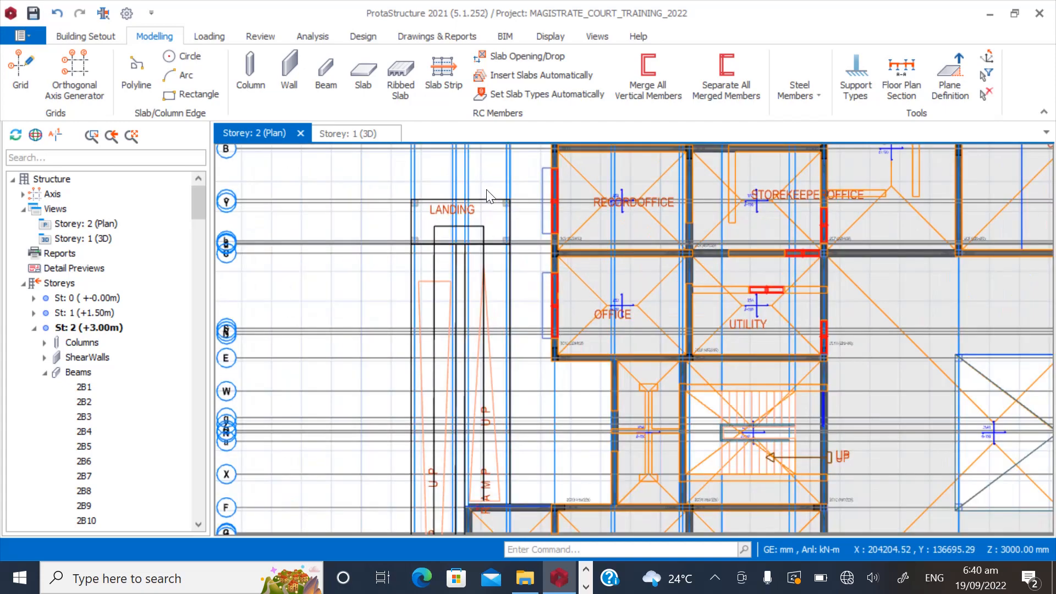
pyautogui.scroll(1, 460, 215)
pyautogui.scroll(-1, 428, 207)
pyautogui.scroll(1, 468, 396)
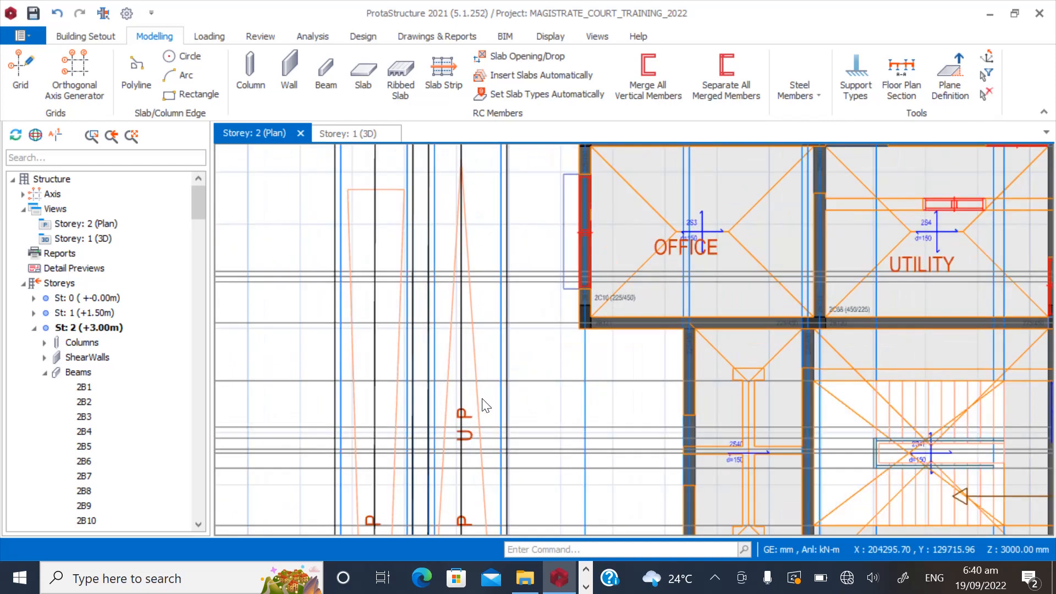
pyautogui.scroll(-1, 498, 371)
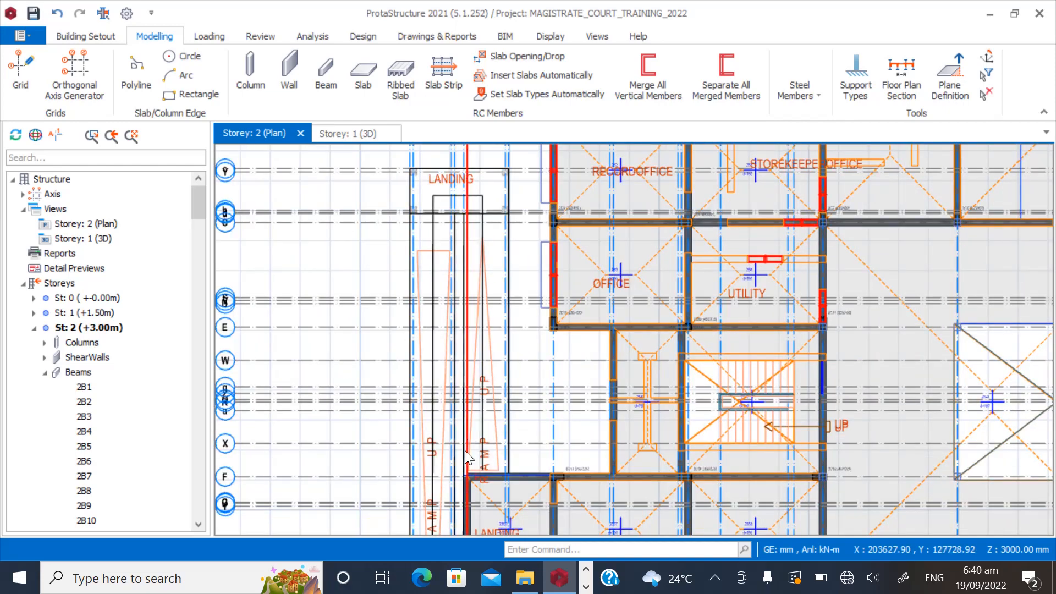
pyautogui.scroll(1, 462, 381)
pyautogui.scroll(-1, 478, 383)
pyautogui.scroll(2, 497, 383)
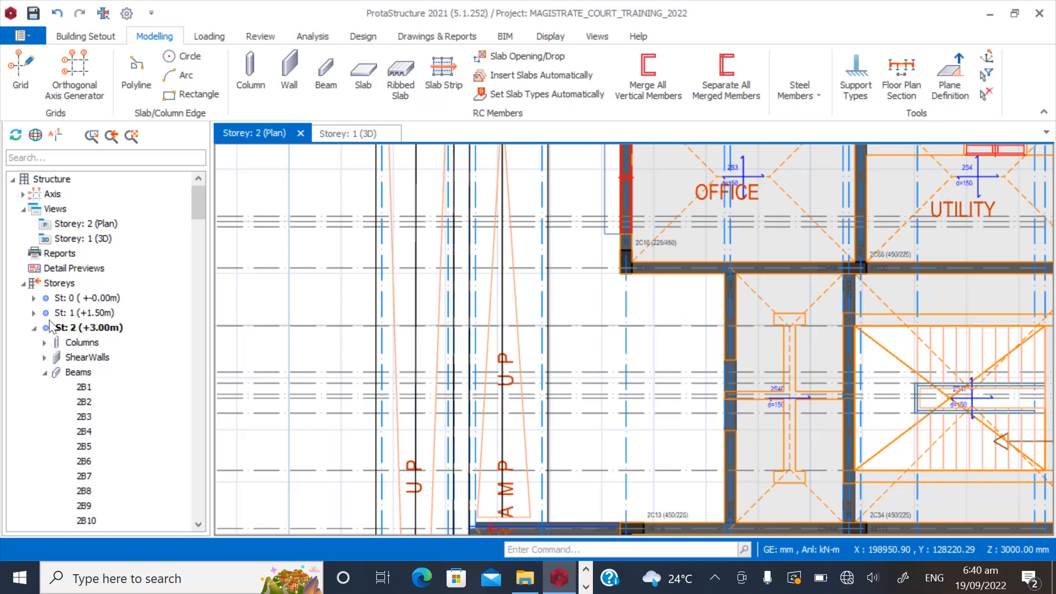
# Inspect the existing ramp flights, landings and their supporting columns in the Storey 1 3D view.
pyautogui.click(93, 239)
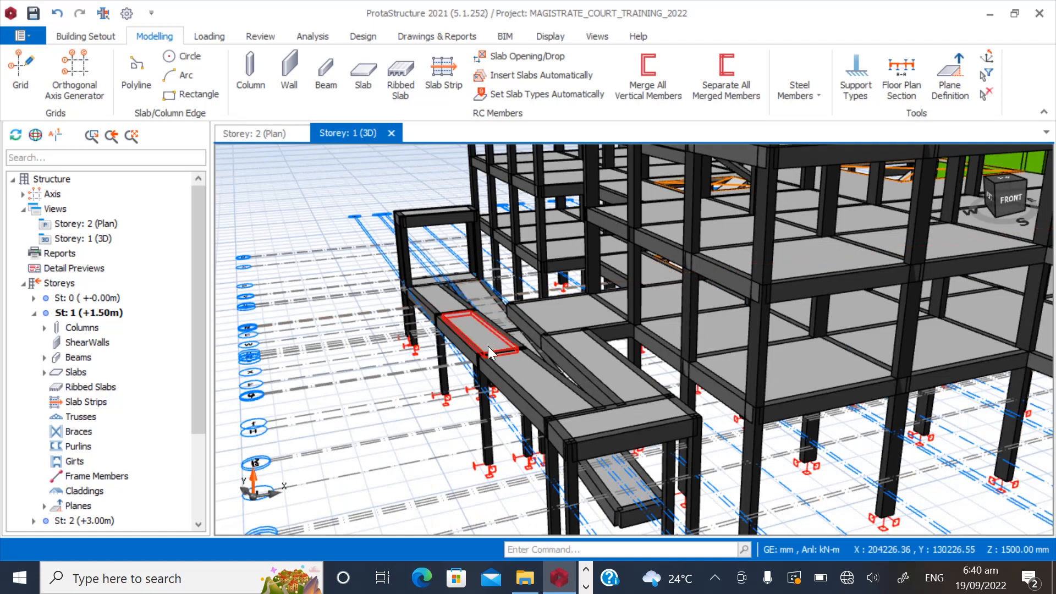
pyautogui.moveTo(488, 345); pyautogui.dragTo(526, 343, button='middle')
pyautogui.scroll(-1, 392, 410)
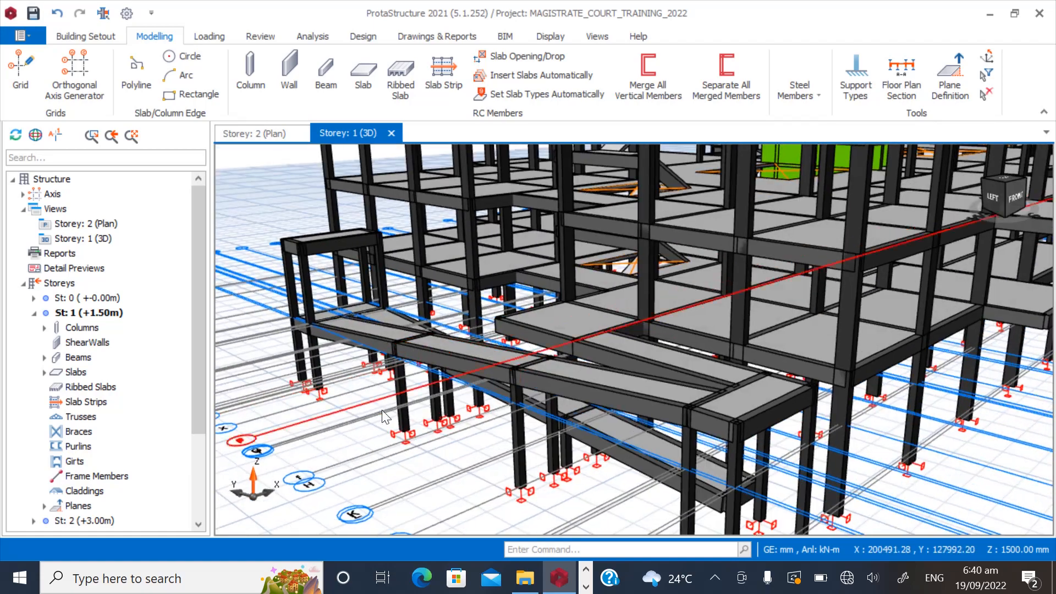
pyautogui.scroll(4, 400, 407)
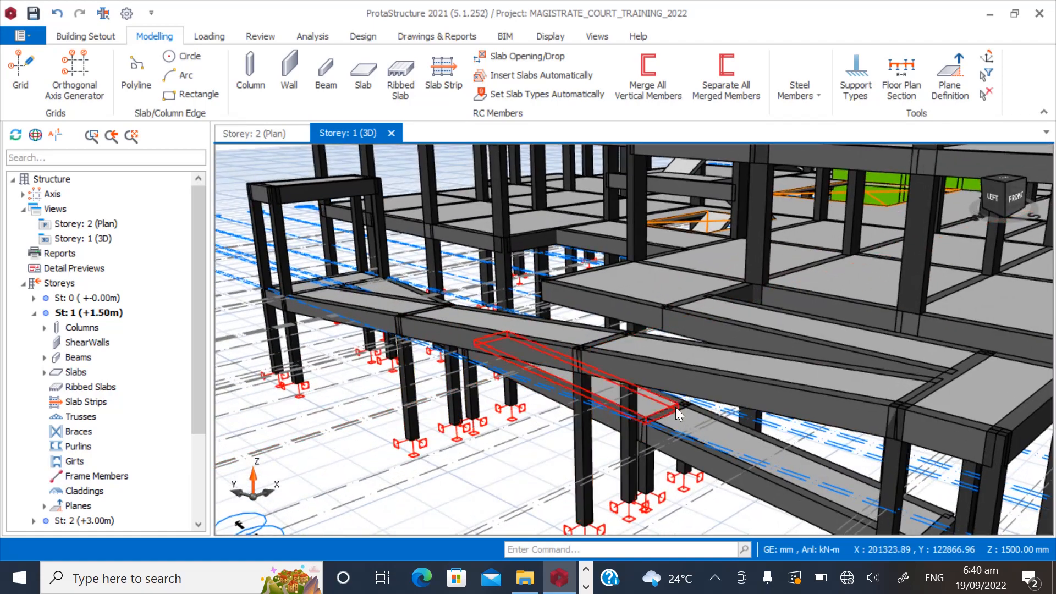
pyautogui.scroll(-2, 676, 407)
# Switch to the Storey 1 plan and select the intermediate ramp columns 1C93, 1C94, 1C95 and 1C96.
pyautogui.click(105, 224)
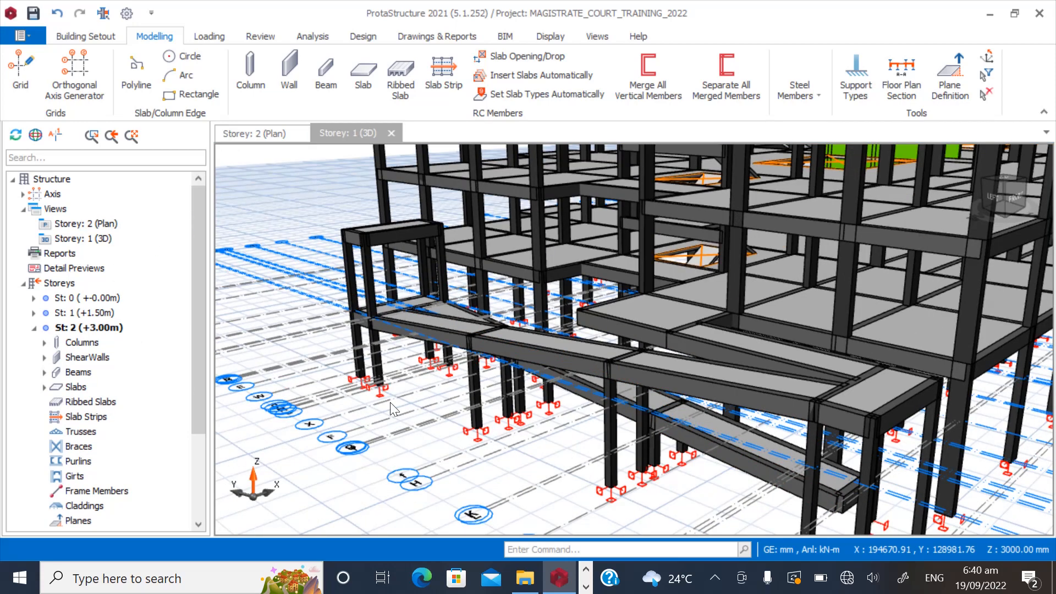
pyautogui.doubleClick(105, 329)
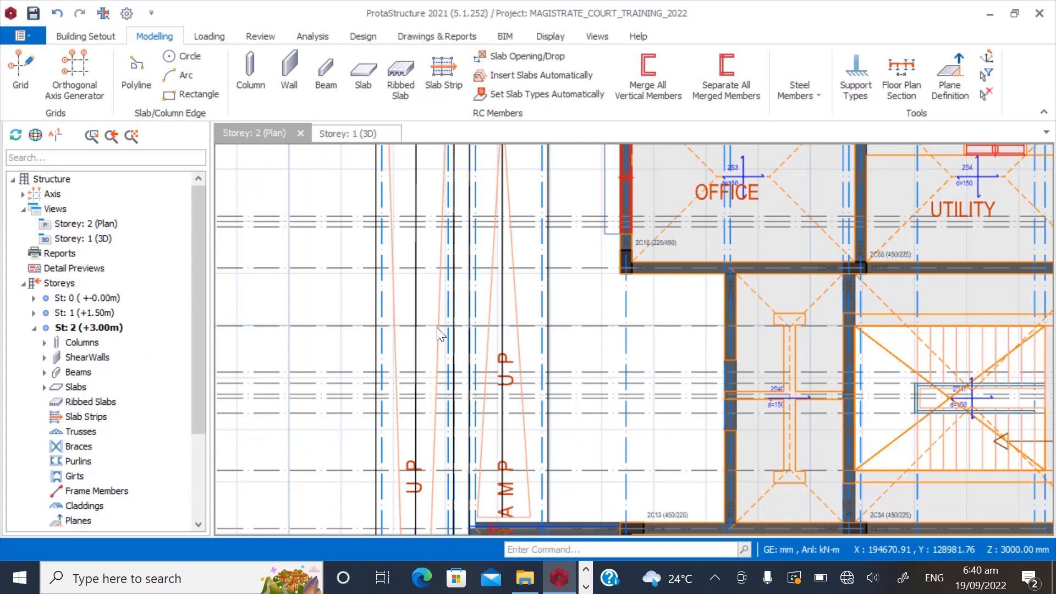
pyautogui.press('pagedown')
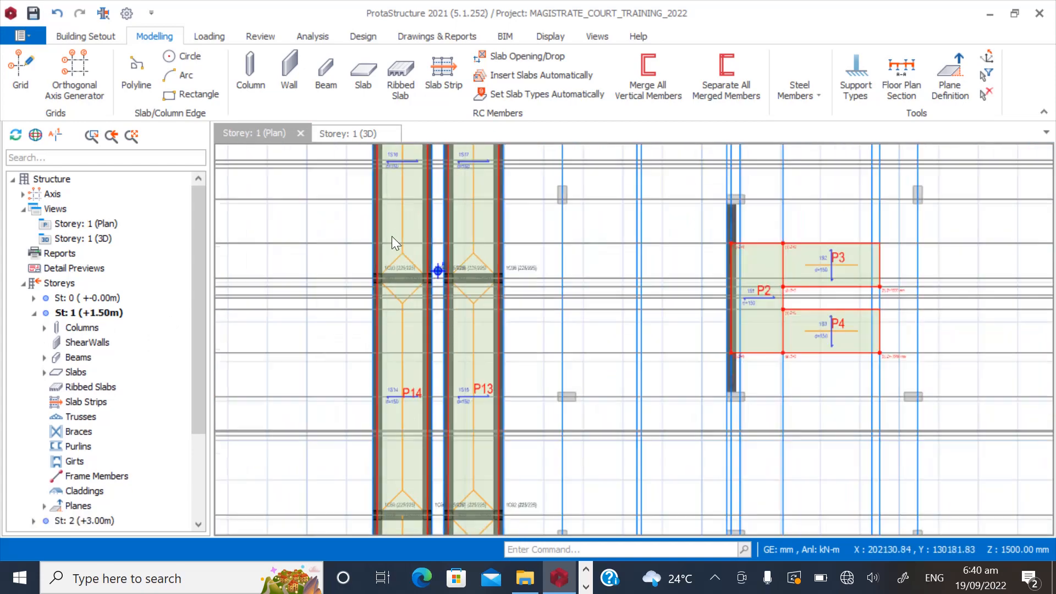
pyautogui.scroll(8, 392, 236)
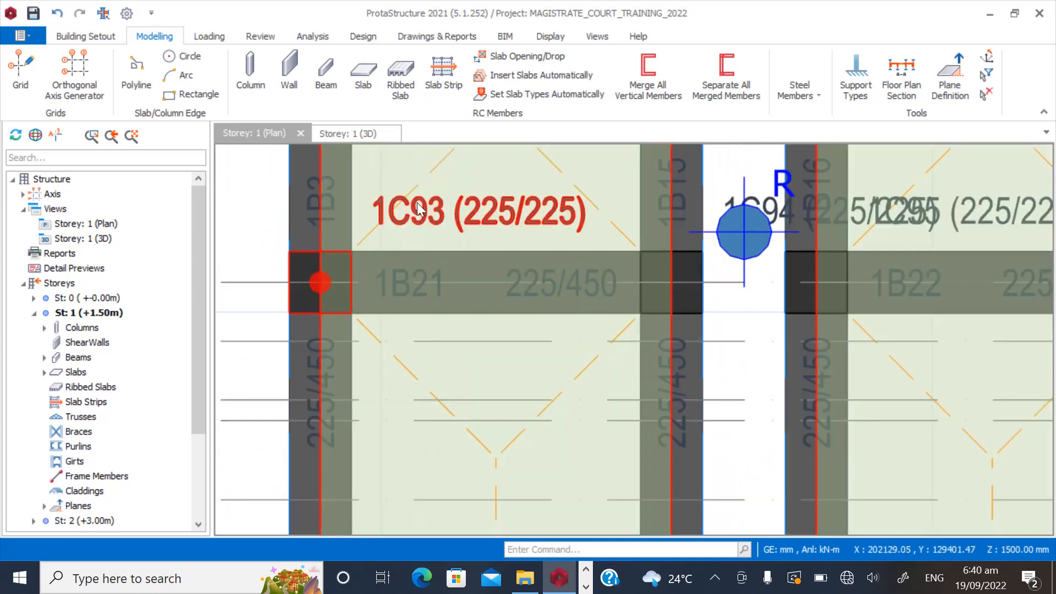
pyautogui.click(419, 209)
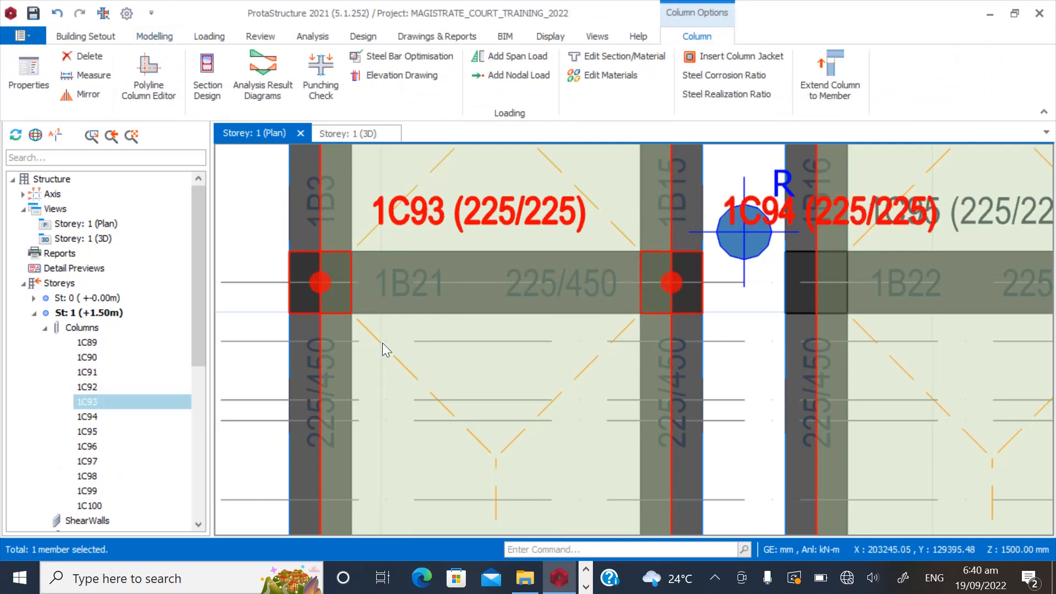
pyautogui.scroll(-5, 308, 358)
pyautogui.scroll(3, 520, 339)
pyautogui.keyDown('ctrl'); pyautogui.click(650, 292); pyautogui.keyUp('ctrl')
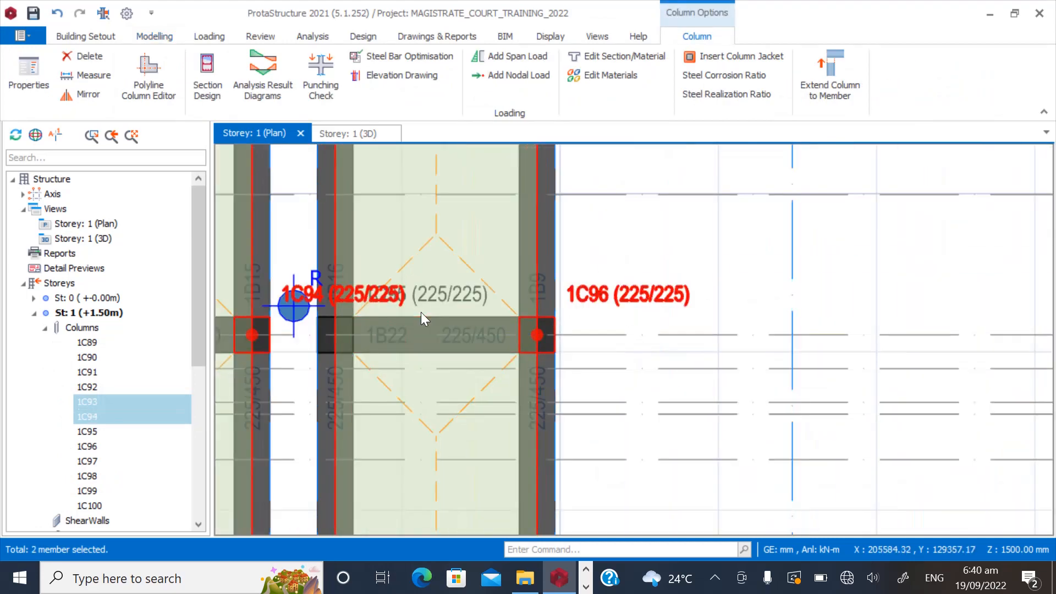
pyautogui.scroll(-6, 424, 308)
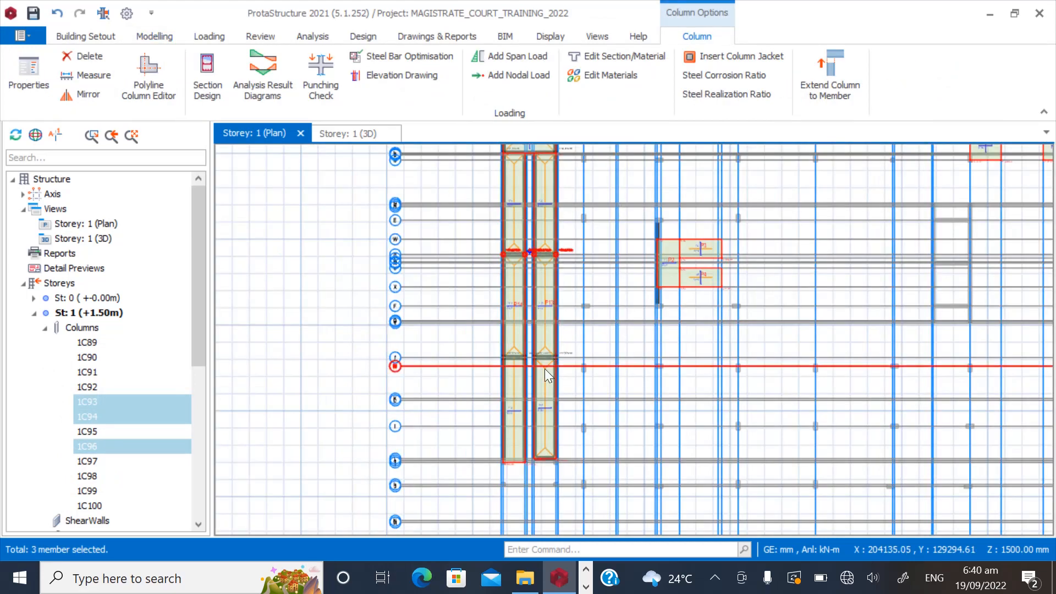
pyautogui.scroll(5, 548, 367)
pyautogui.keyDown('ctrl'); pyautogui.click(560, 332); pyautogui.keyUp('ctrl')
# Add the second row of intermediate ramp columns, 1C92, 1C91, 1C90 and 1C89, to the selection.
pyautogui.scroll(3, 456, 356)
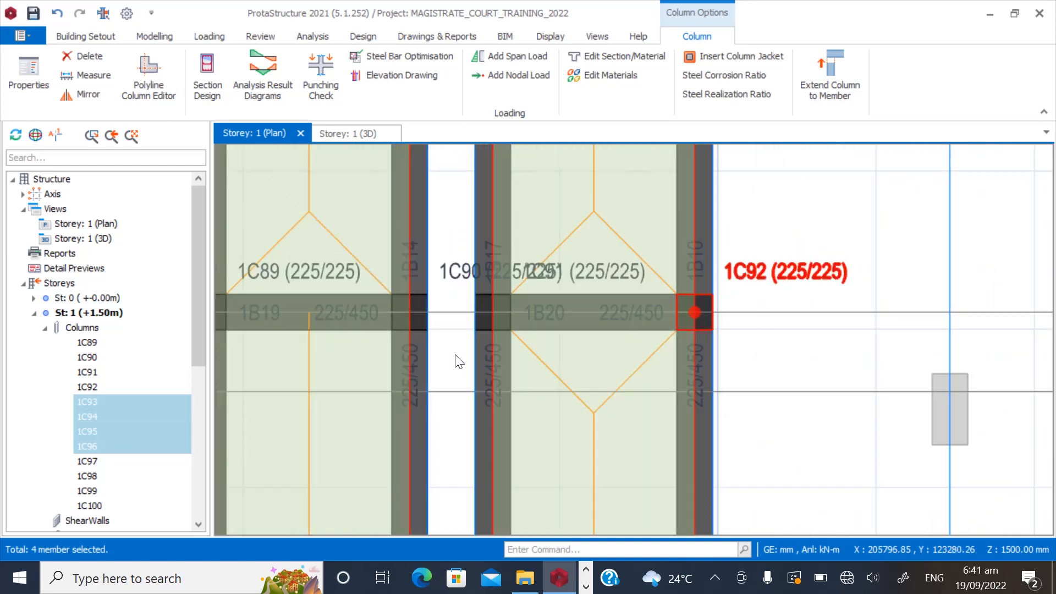
pyautogui.scroll(3, 455, 362)
pyautogui.keyDown('ctrl'); pyautogui.click(672, 215); pyautogui.keyUp('ctrl')
pyautogui.keyDown('ctrl'); pyautogui.click(486, 217); pyautogui.keyUp('ctrl')
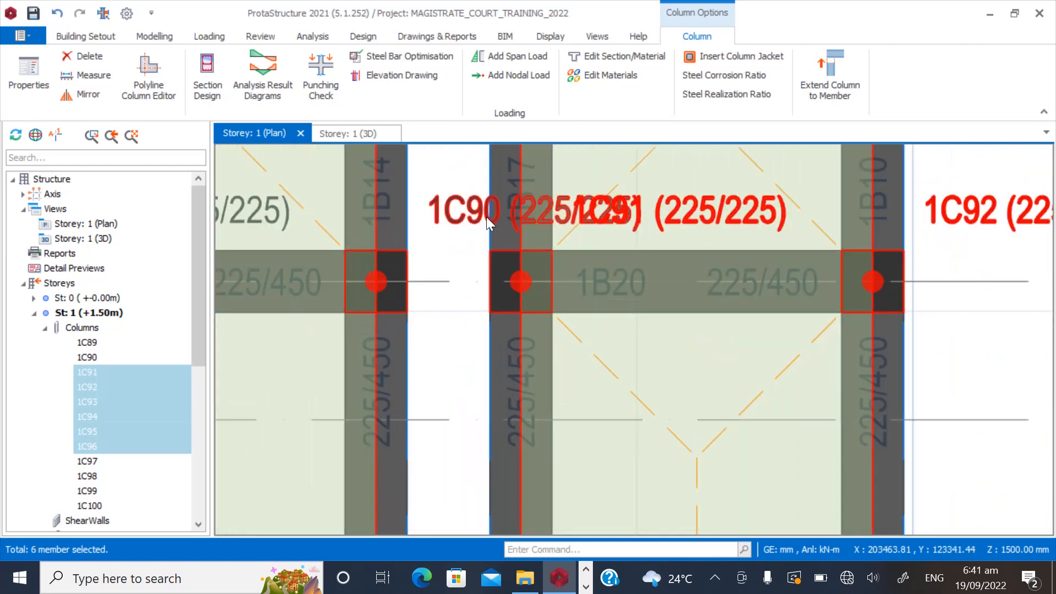
pyautogui.scroll(-3, 696, 266)
pyautogui.scroll(3, 434, 279)
pyautogui.keyDown('ctrl'); pyautogui.click(408, 214); pyautogui.keyUp('ctrl')
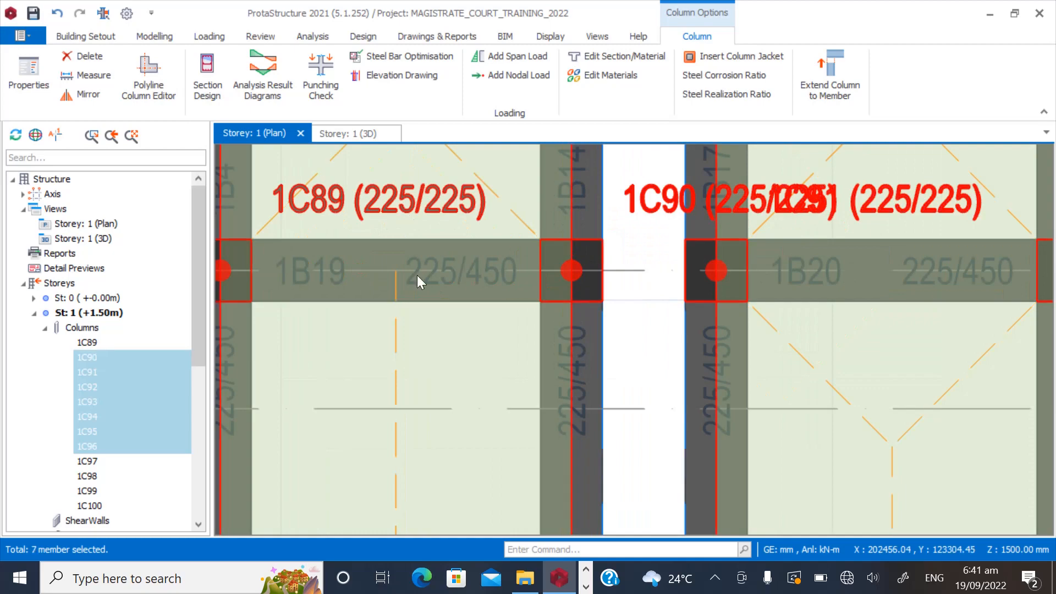
# Remove columns 1C91 and 1C92 from the selection, keeping 1C89, 1C90 and 1C93 to 1C96.
pyautogui.scroll(-4, 400, 352)
pyautogui.scroll(-2, 360, 394)
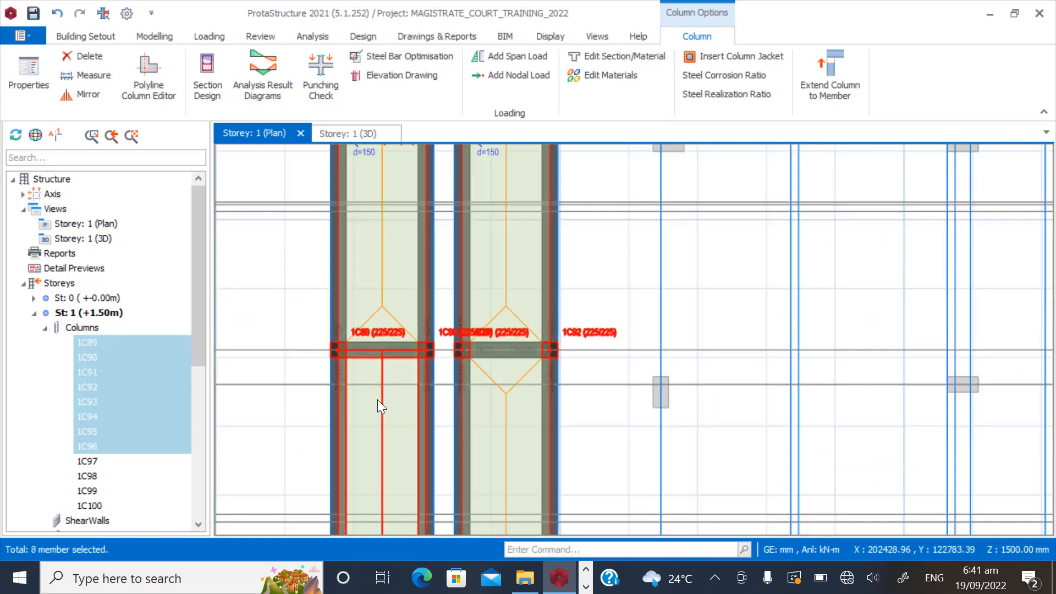
pyautogui.scroll(-5, 379, 400)
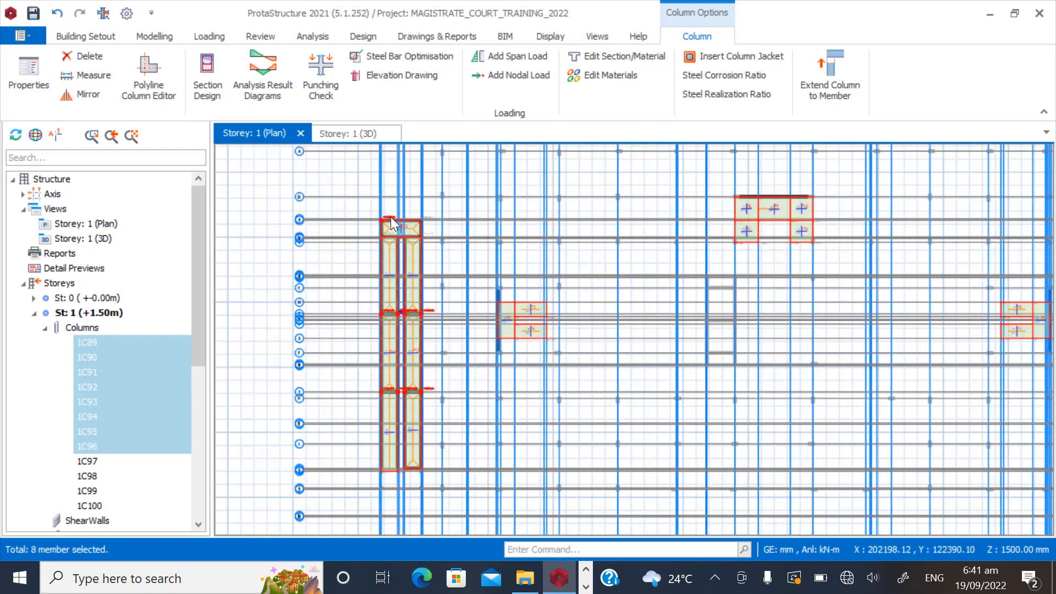
pyautogui.scroll(4, 390, 217)
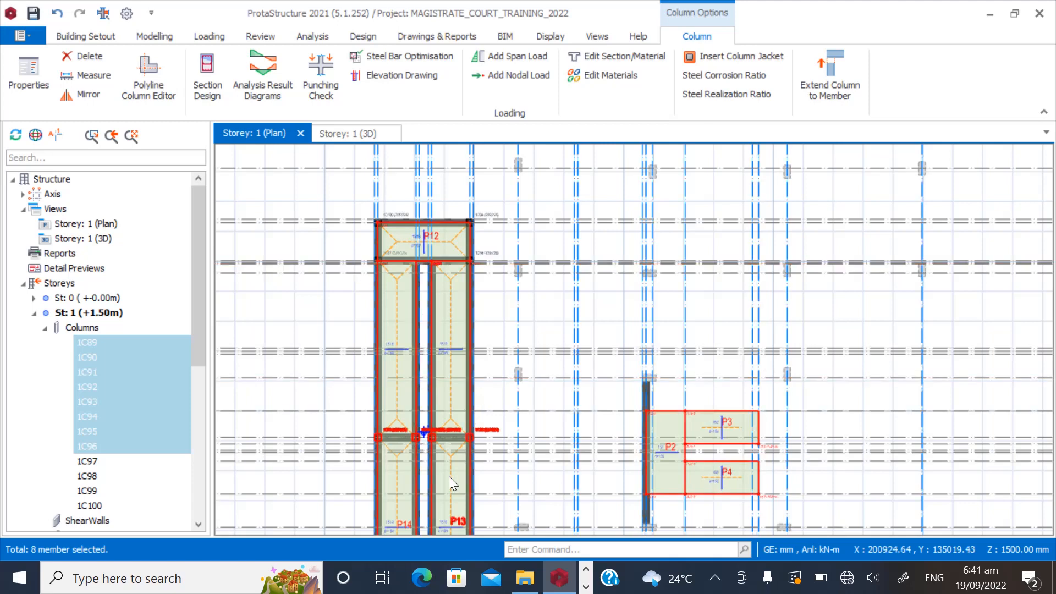
pyautogui.scroll(-3, 421, 289)
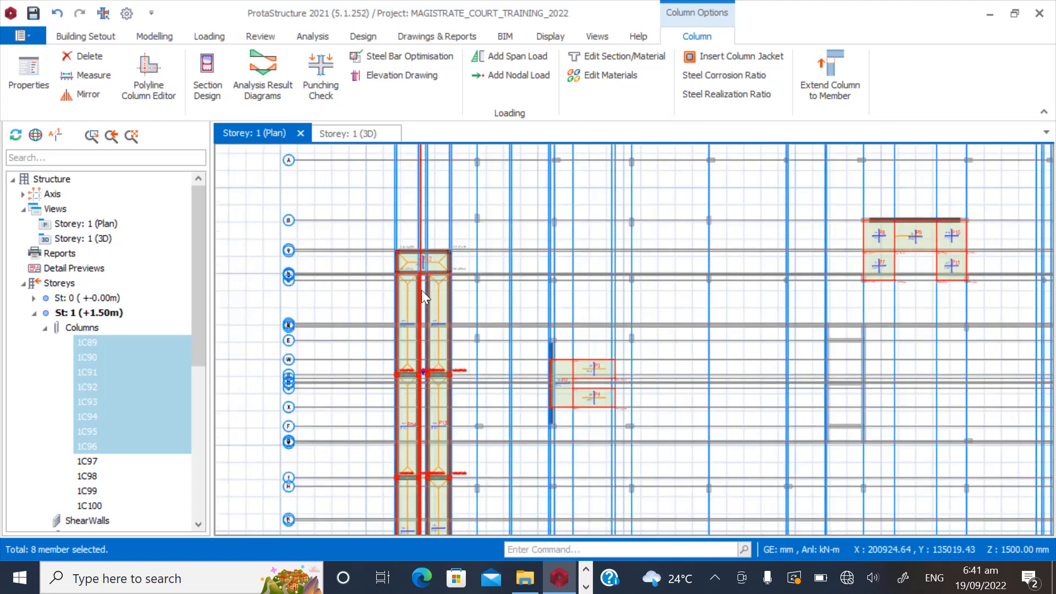
pyautogui.scroll(4, 427, 460)
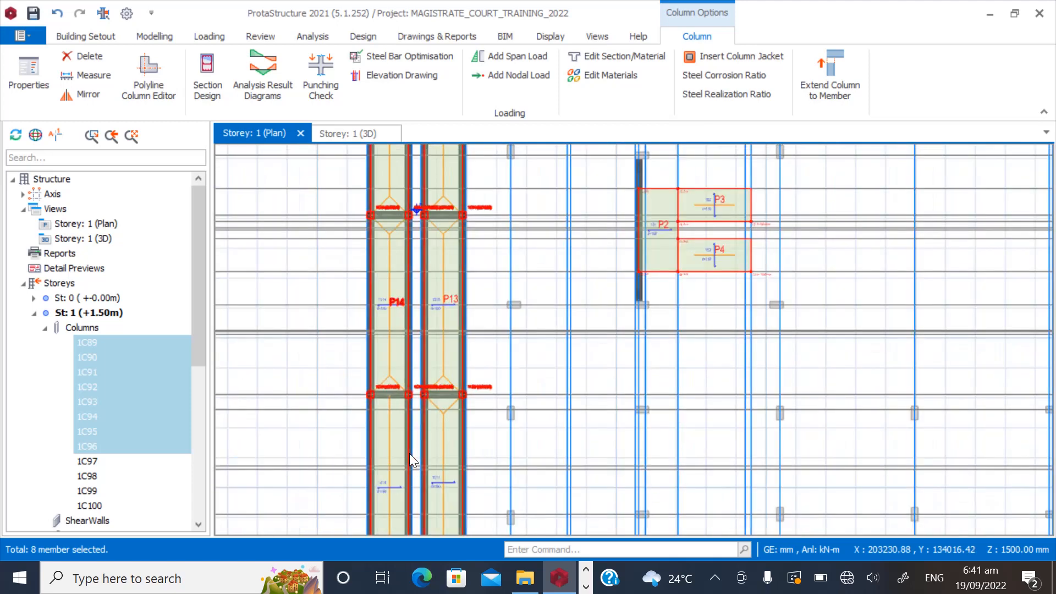
pyautogui.scroll(5, 465, 457)
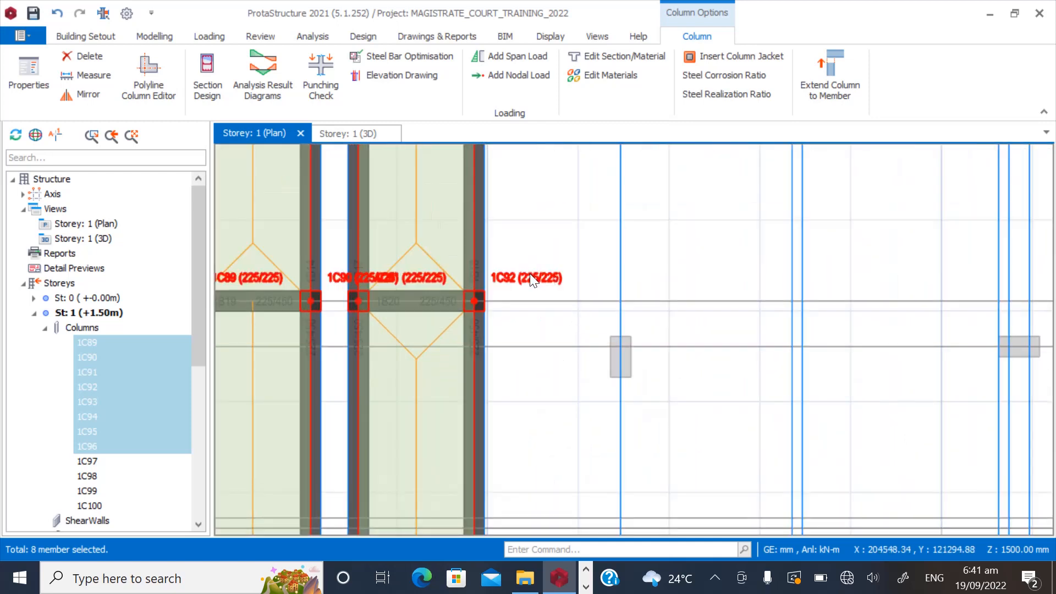
pyautogui.keyDown('ctrl'); pyautogui.click(418, 277); pyautogui.keyUp('ctrl')
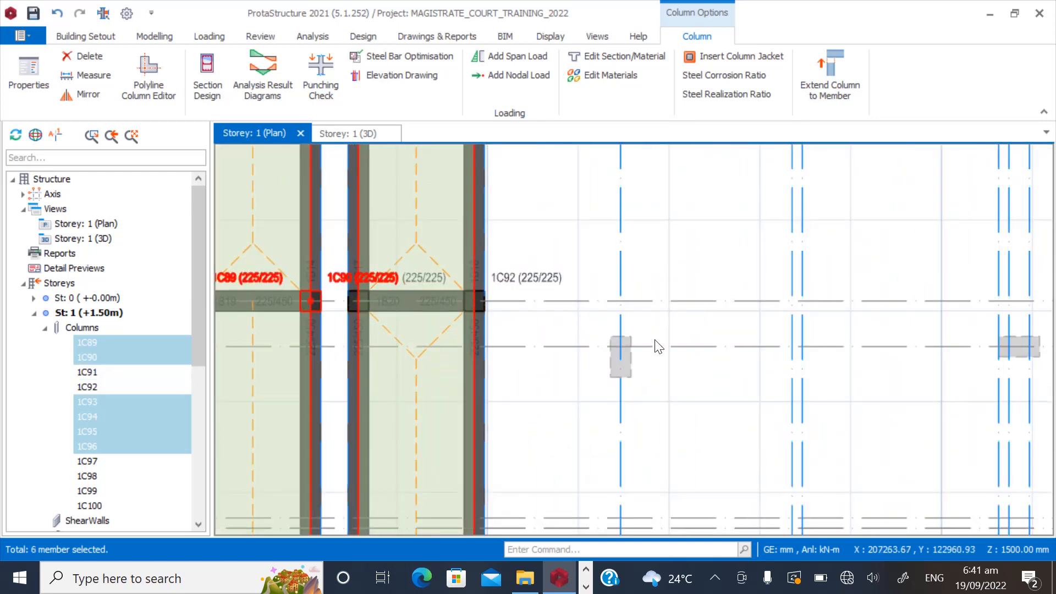
# Generate only the selected ramp columns from Storey 1 to Storey 3 (+4.50m) and accept that the process cannot be undone.
pyautogui.scroll(-2, 571, 394)
pyautogui.scroll(-4, 531, 396)
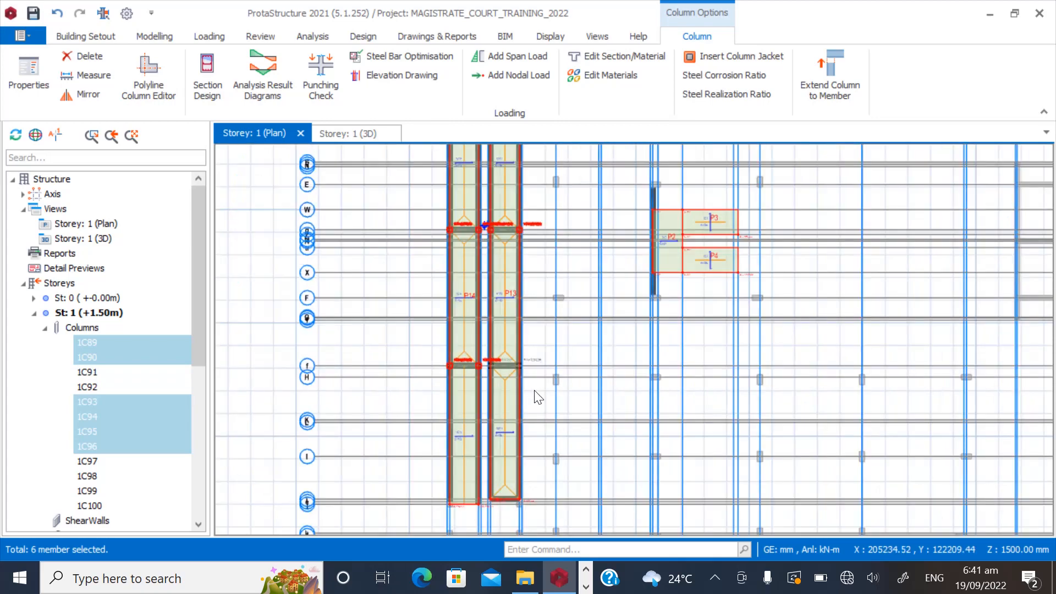
pyautogui.scroll(2, 490, 269)
pyautogui.scroll(-1, 501, 262)
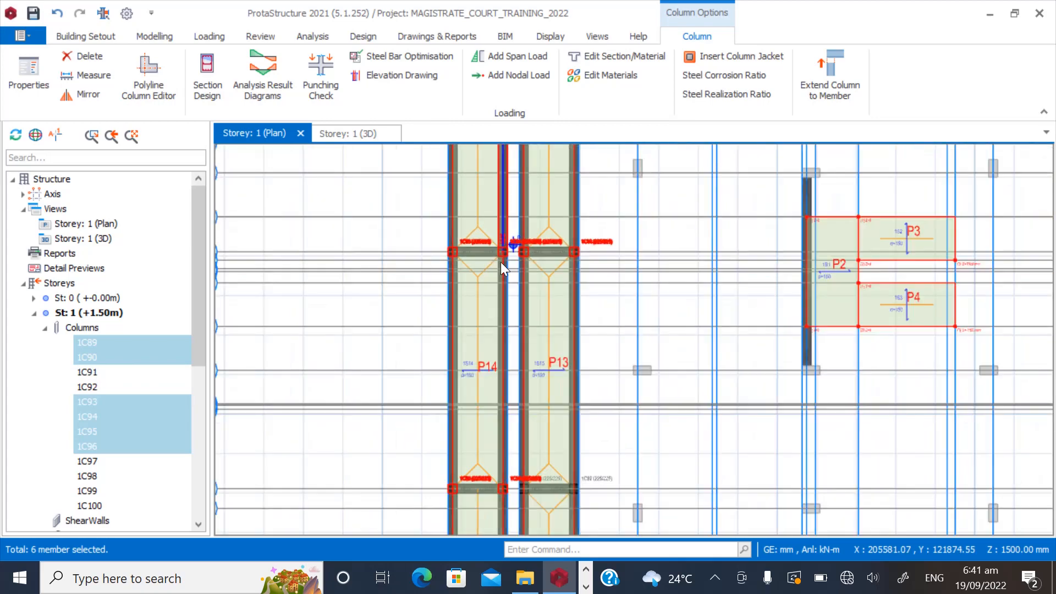
pyautogui.scroll(-1, 490, 296)
pyautogui.scroll(2, 490, 296)
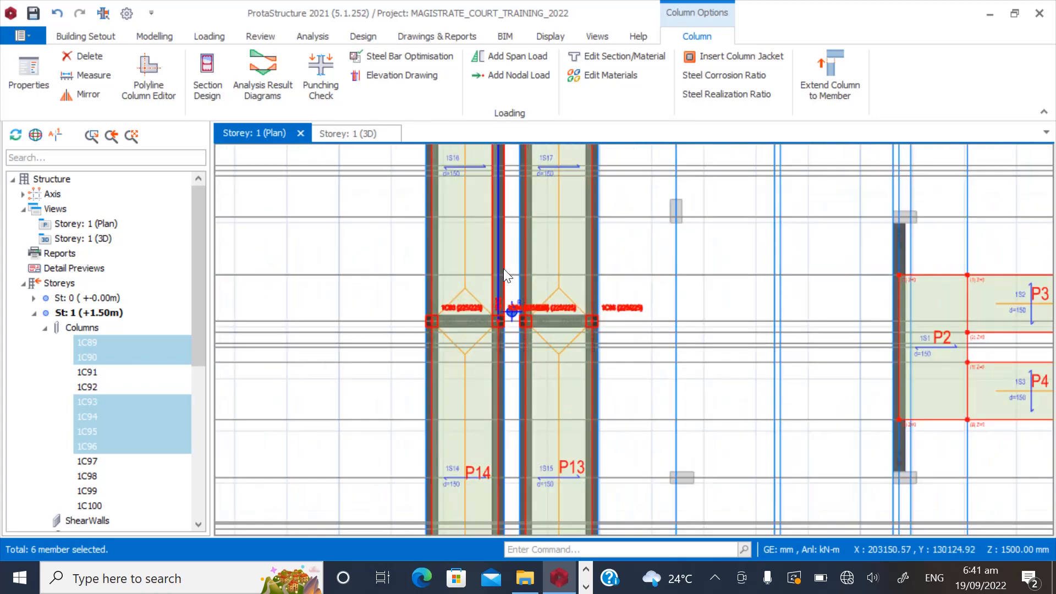
pyautogui.rightClick(517, 308)
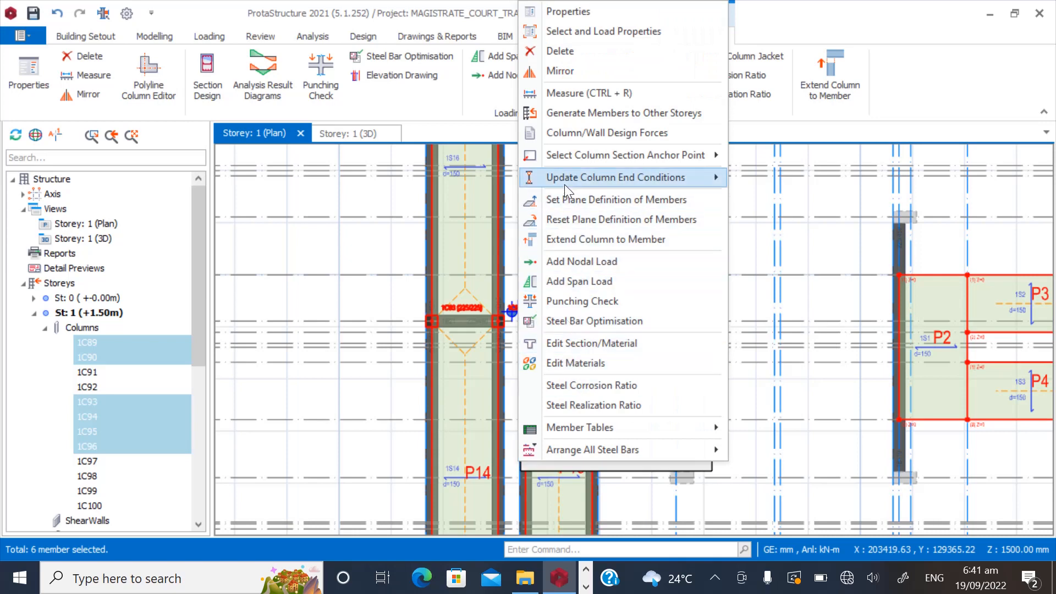
pyautogui.click(562, 113)
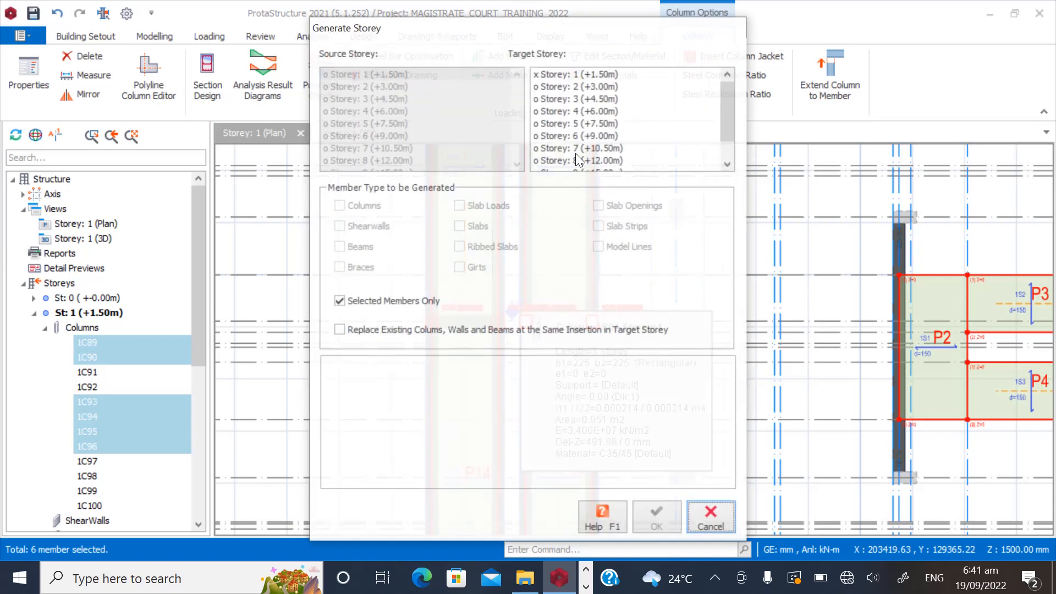
pyautogui.click(574, 101)
pyautogui.click(649, 505)
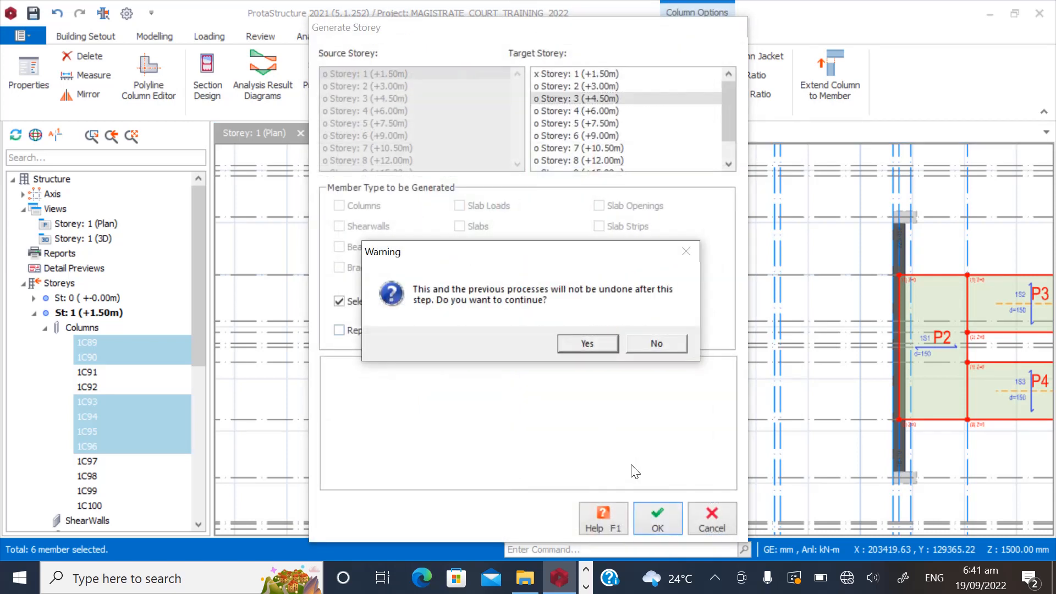
pyautogui.click(583, 343)
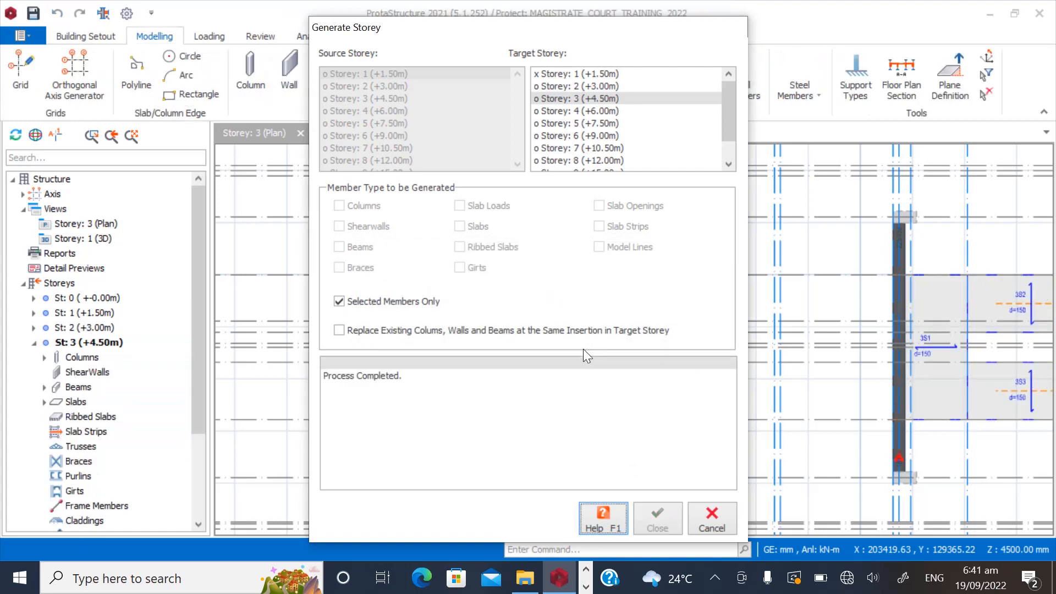
pyautogui.click(709, 518)
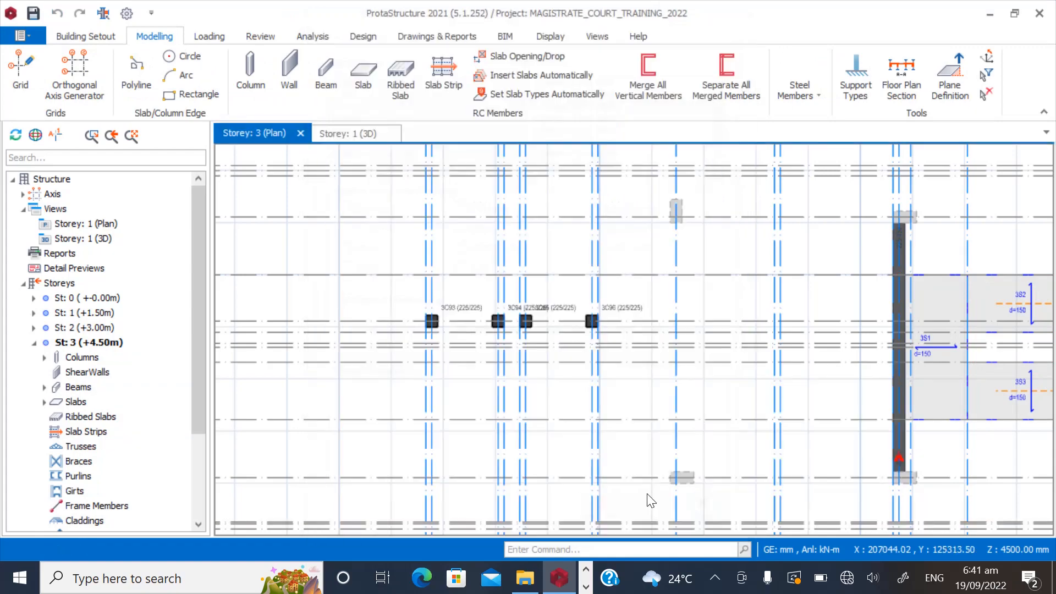
# Examine the Storey 3 plan around the copied ramp columns and the far landing for the remaining flight's layout.
pyautogui.scroll(-5, 434, 318)
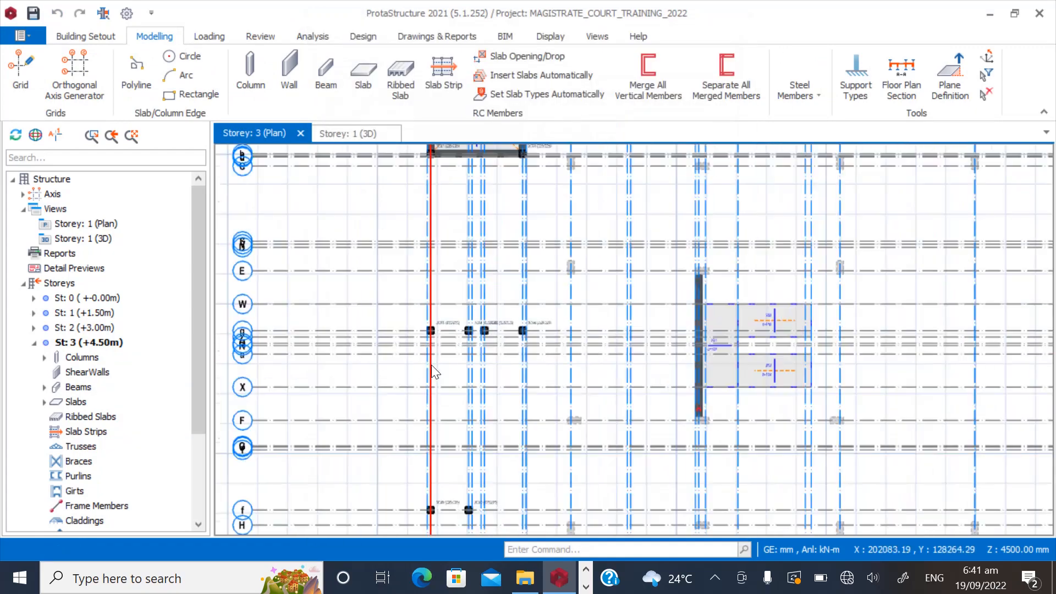
pyautogui.scroll(-1, 429, 342)
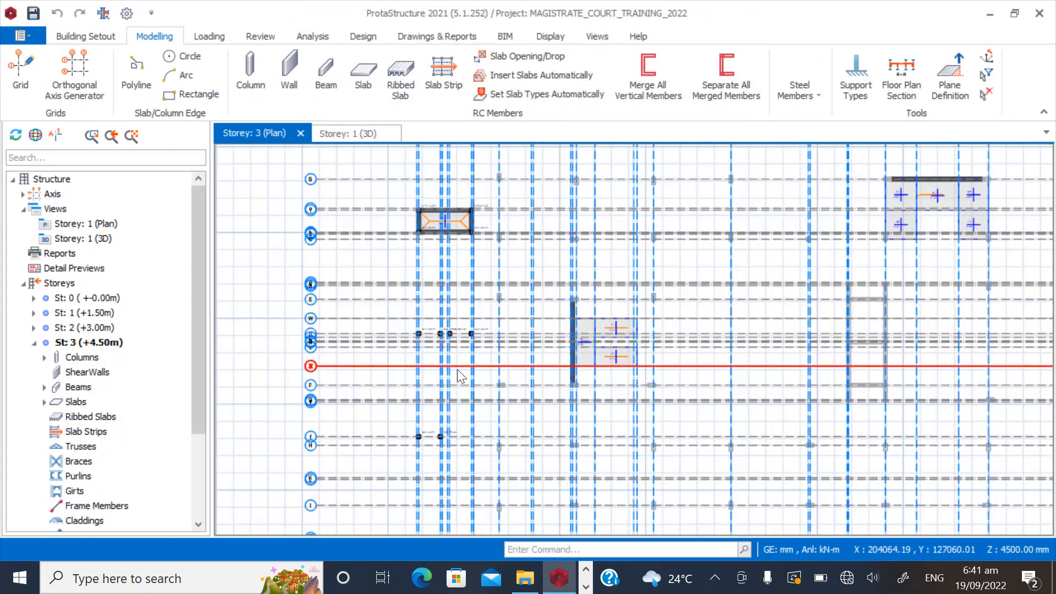
pyautogui.scroll(2, 457, 369)
pyautogui.scroll(-2, 468, 261)
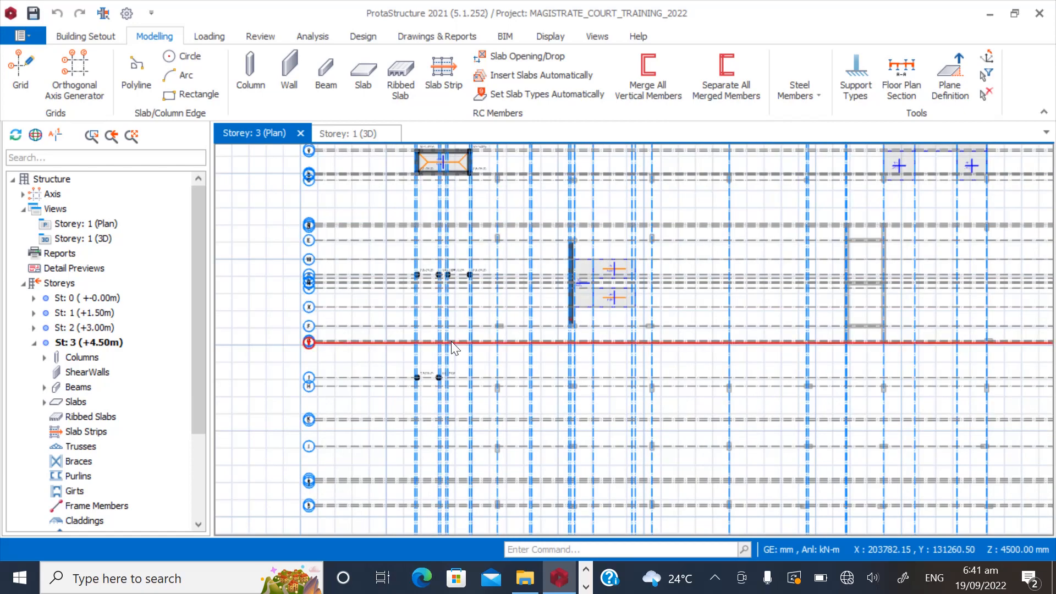
pyautogui.scroll(4, 467, 268)
pyautogui.scroll(-3, 434, 356)
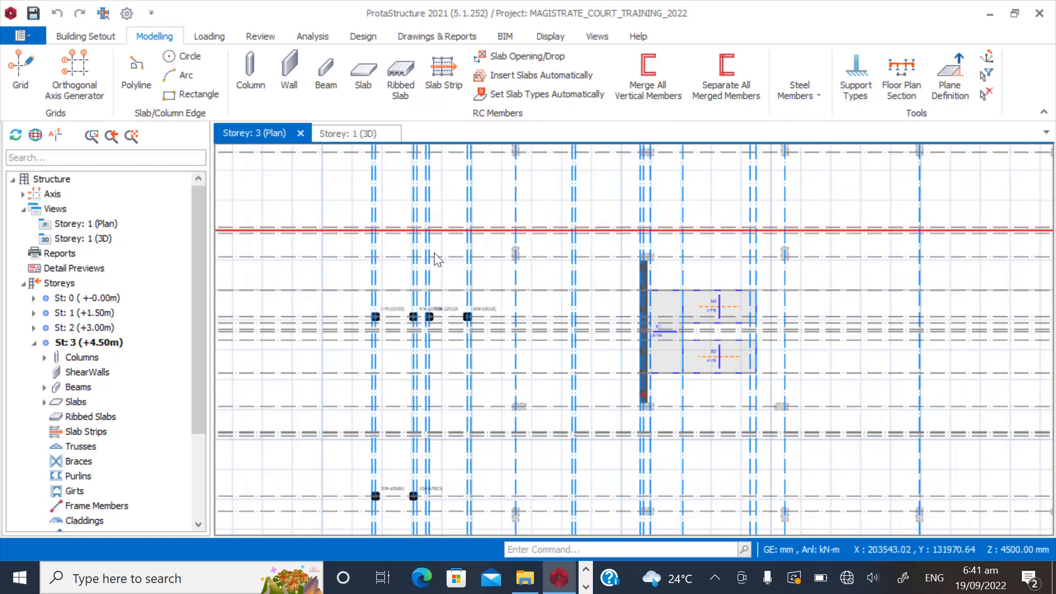
pyautogui.scroll(-3, 443, 340)
pyautogui.scroll(3, 437, 257)
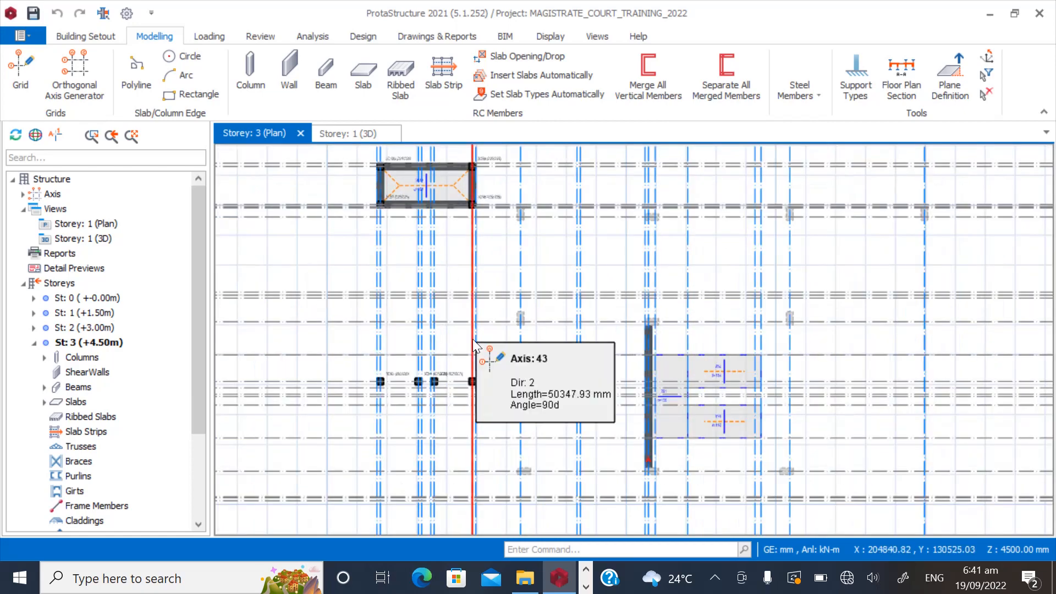
pyautogui.scroll(-3, 415, 334)
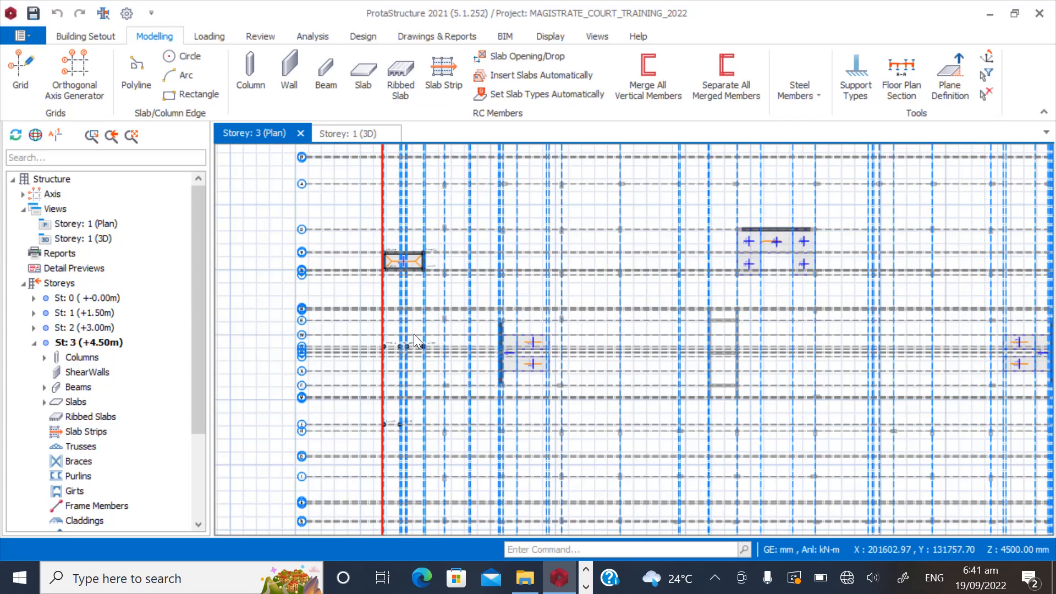
pyautogui.scroll(2, 517, 355)
pyautogui.scroll(2, 515, 358)
pyautogui.scroll(-1, 700, 308)
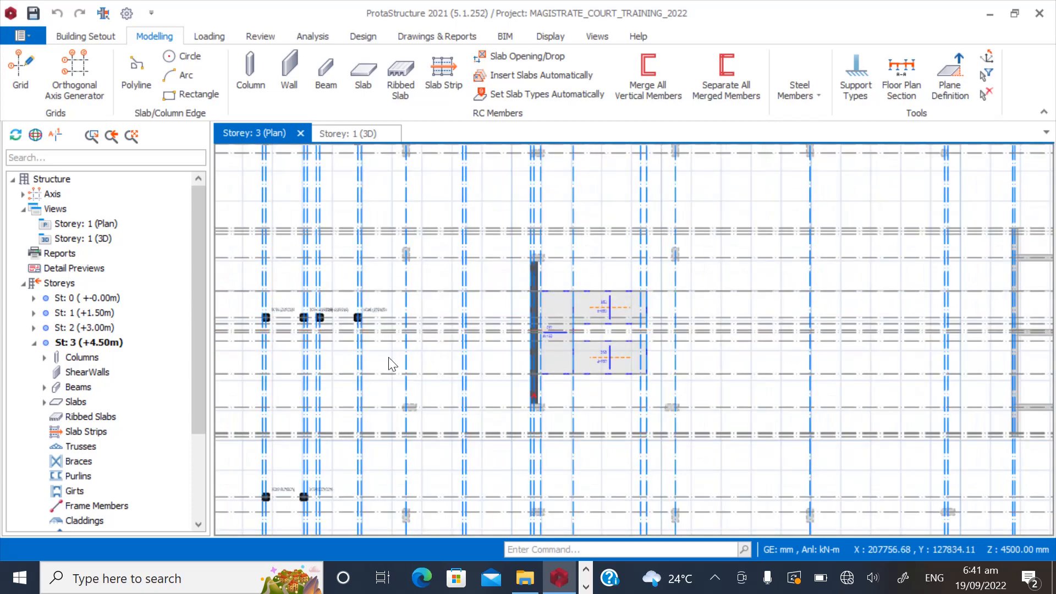
pyautogui.scroll(3, 308, 341)
pyautogui.scroll(-3, 495, 352)
pyautogui.scroll(-2, 414, 359)
pyautogui.scroll(4, 434, 358)
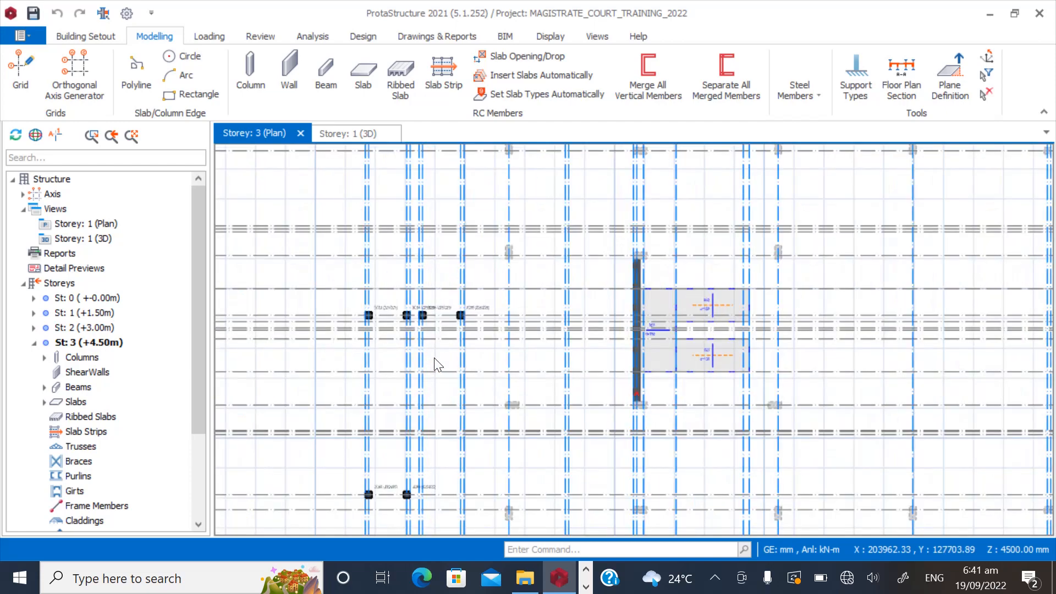
pyautogui.scroll(-3, 432, 337)
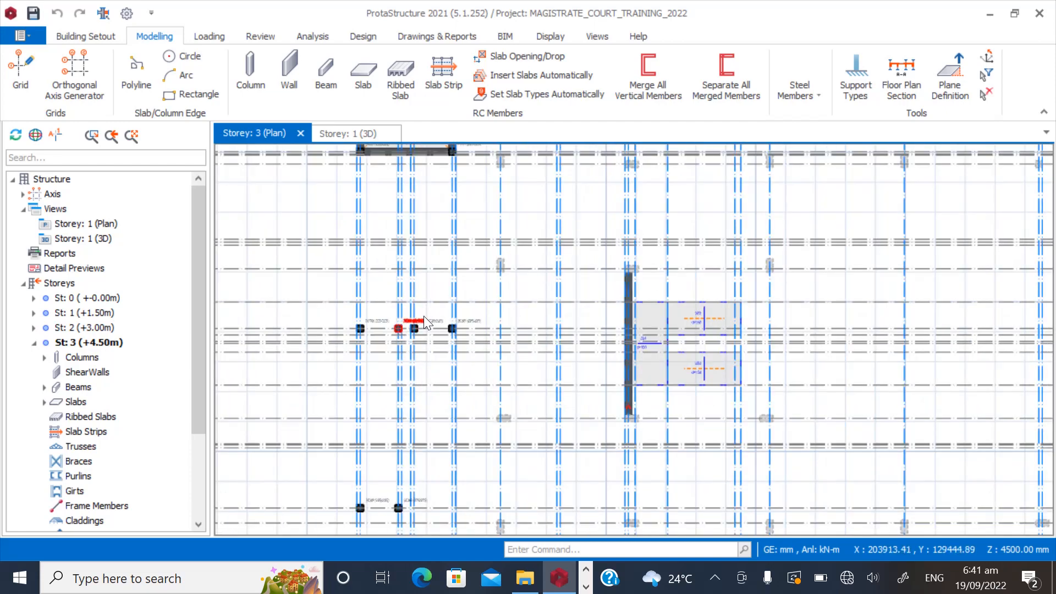
pyautogui.scroll(5, 419, 342)
pyautogui.scroll(-4, 437, 372)
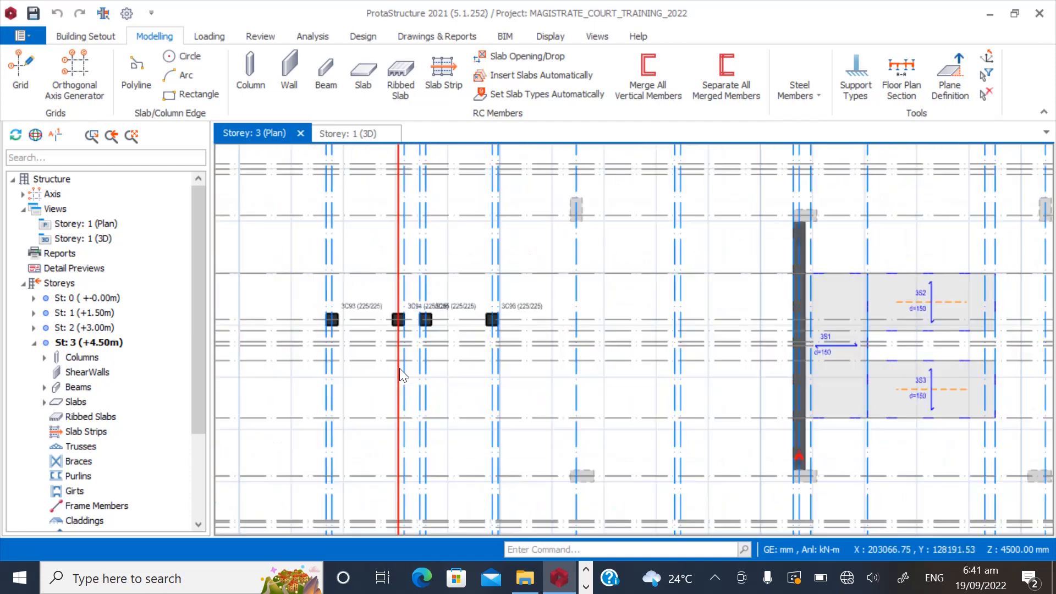
# Remove the first floor architectural plan assigned to Storey 2 from the external reference drawings.
pyautogui.scroll(-2, 388, 316)
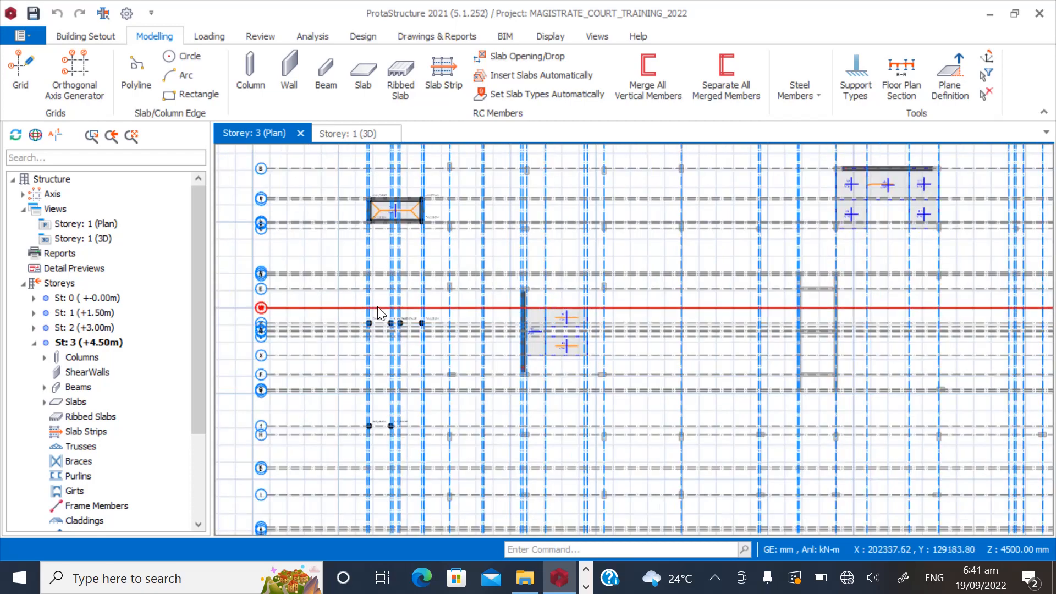
pyautogui.scroll(-1, 381, 303)
pyautogui.scroll(1, 381, 302)
pyautogui.scroll(2, 537, 349)
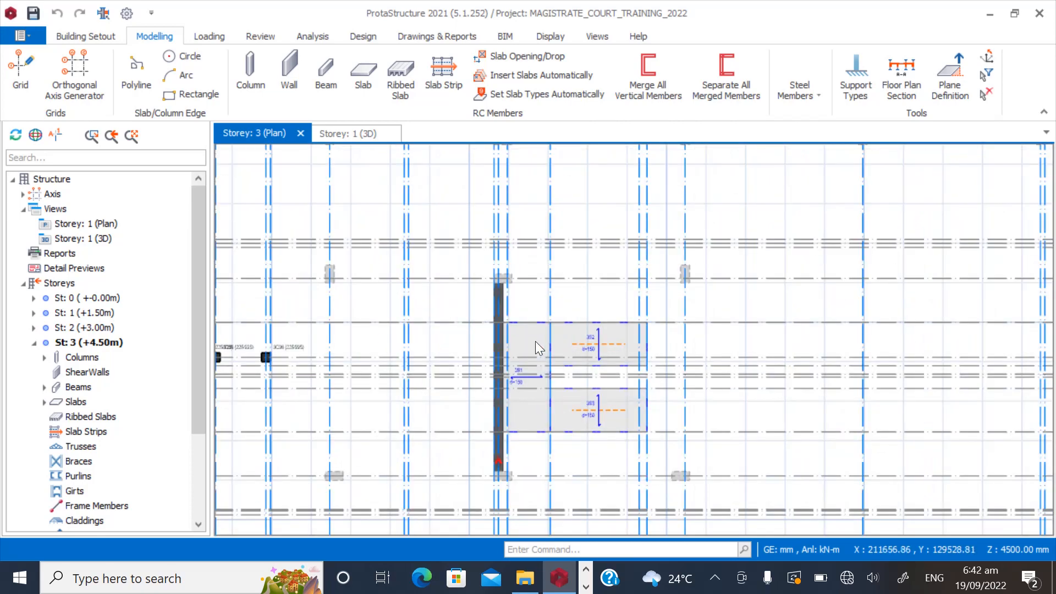
pyautogui.scroll(-1, 535, 342)
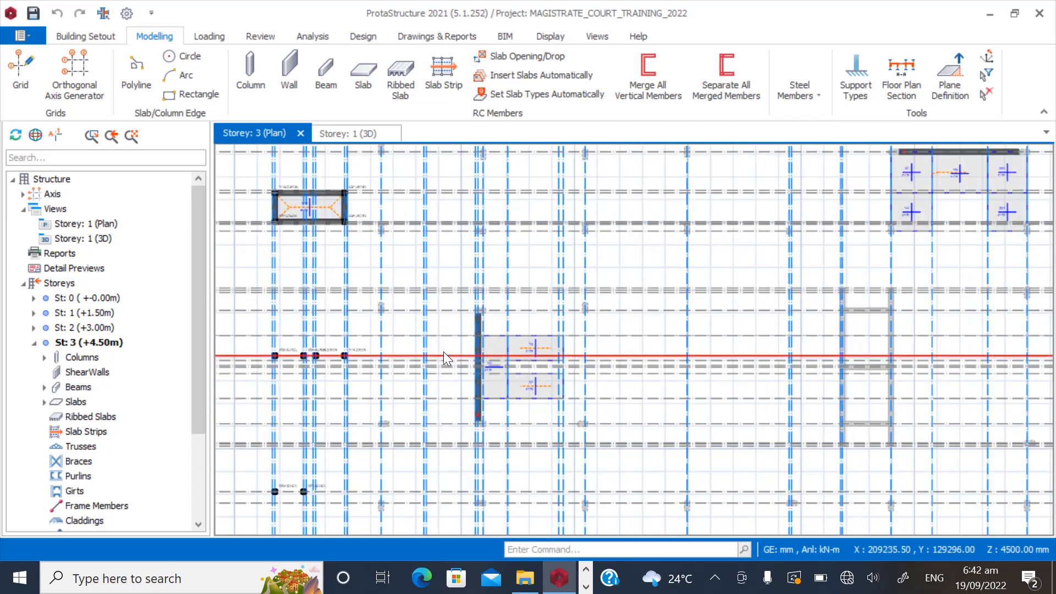
pyautogui.scroll(-1, 444, 351)
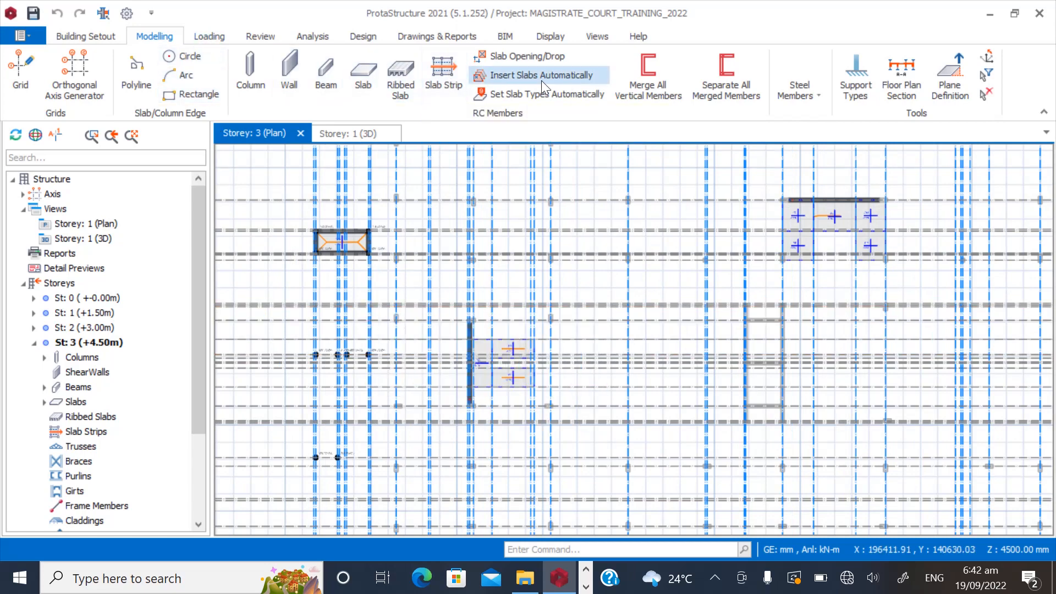
pyautogui.click(90, 34)
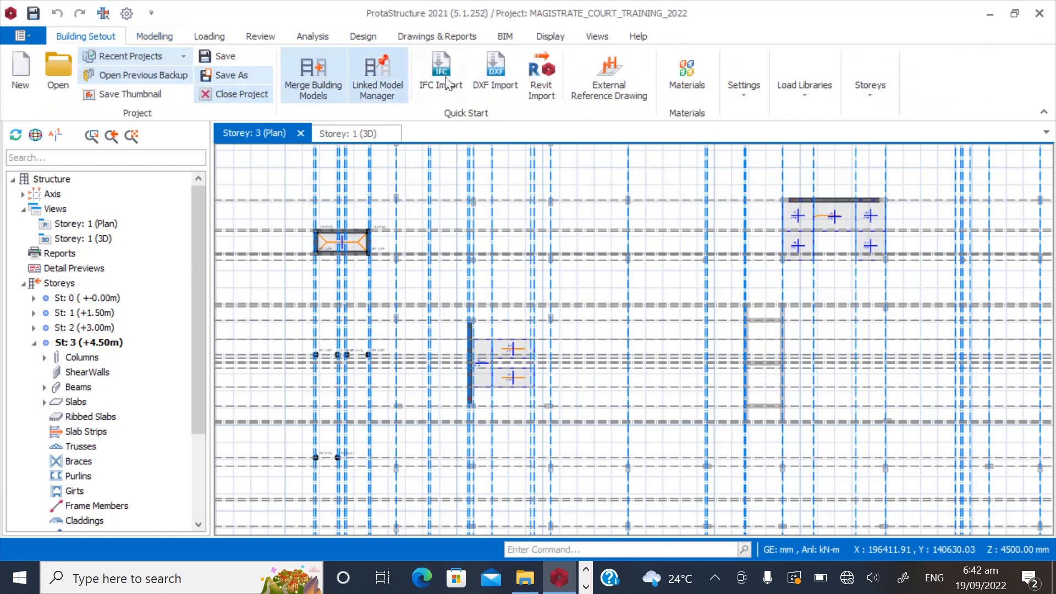
pyautogui.click(609, 74)
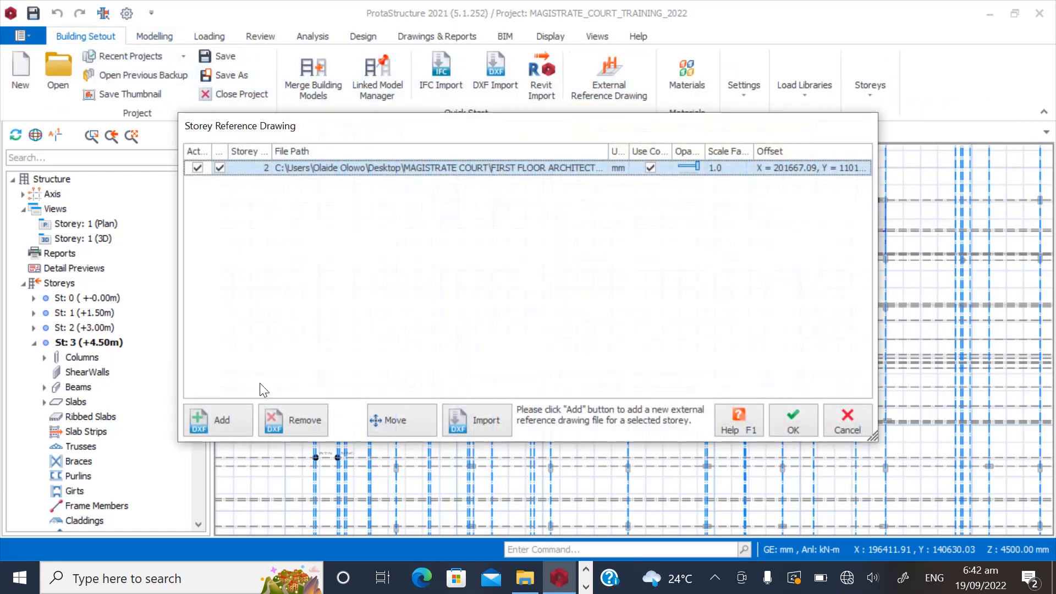
pyautogui.click(304, 423)
# Add FIRST FLOOR ARCHITECTURAL PLAN as the Storey 3 reference drawing, making it active, shown in 3D and using its colours.
pyautogui.click(218, 420)
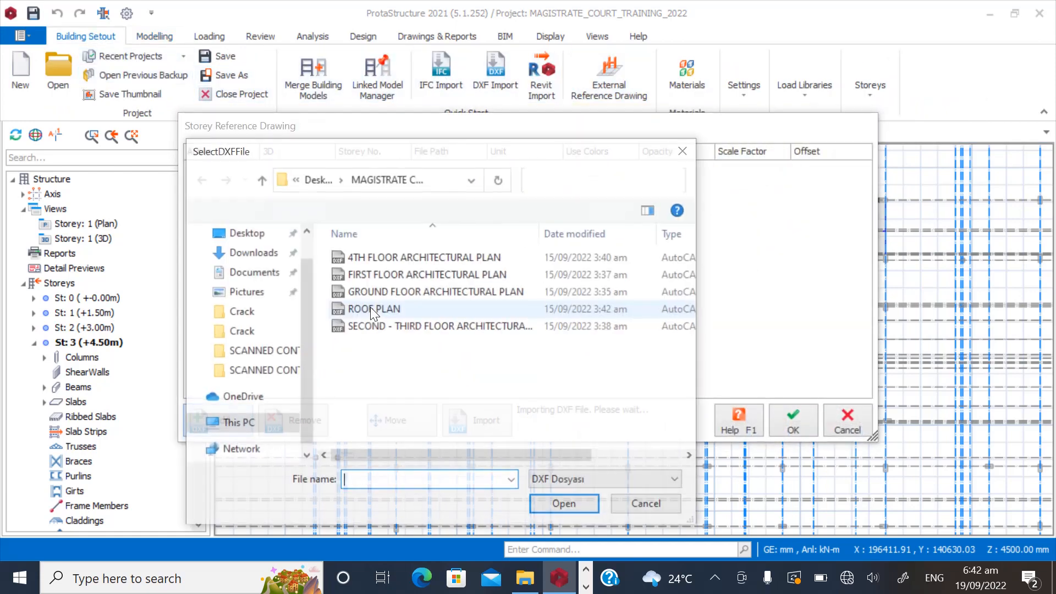
pyautogui.click(374, 274)
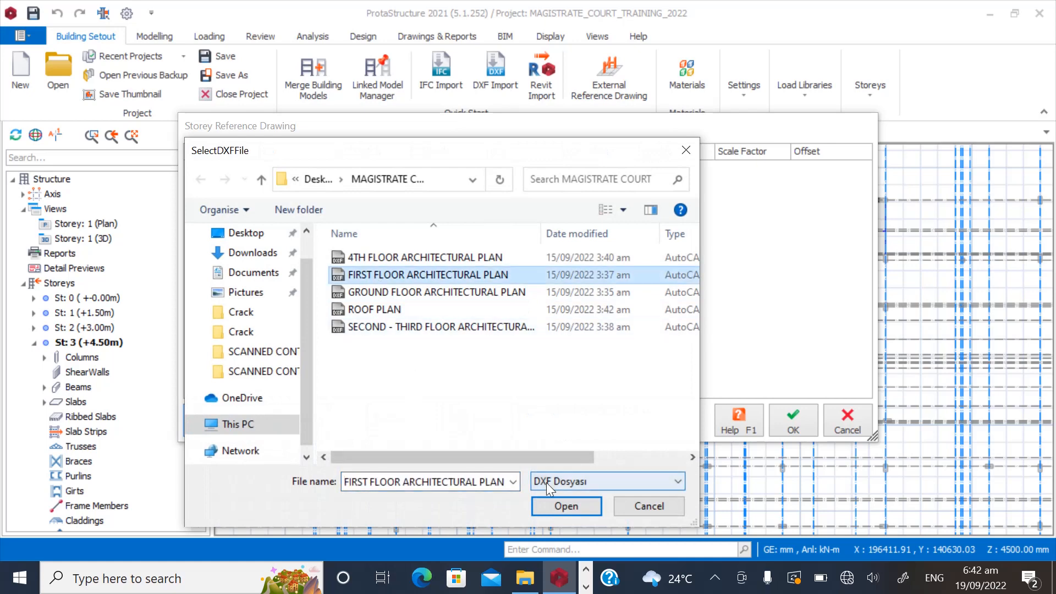
pyautogui.click(547, 507)
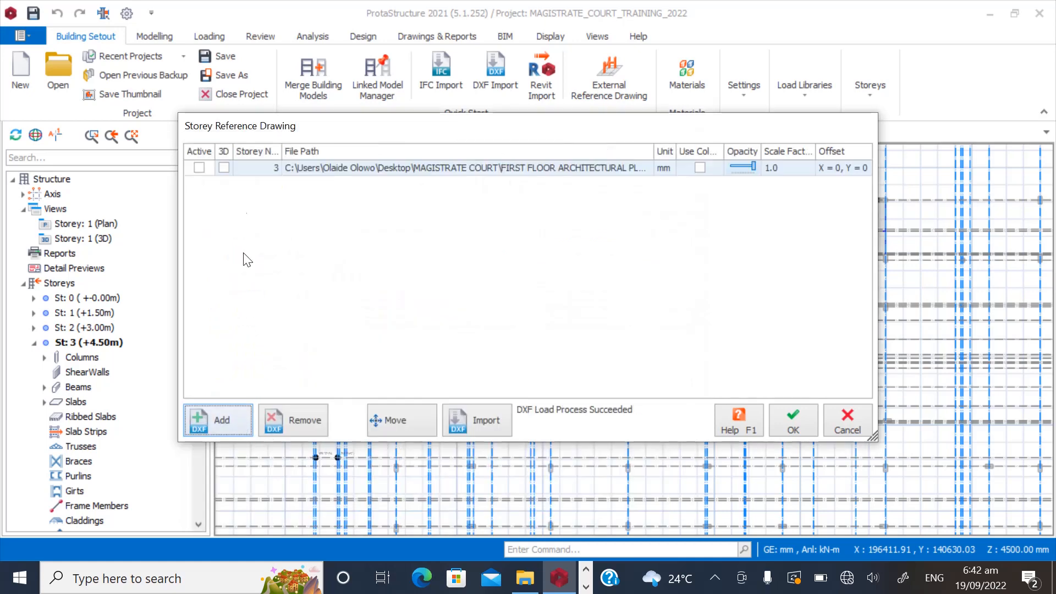
pyautogui.click(199, 167)
pyautogui.click(224, 167)
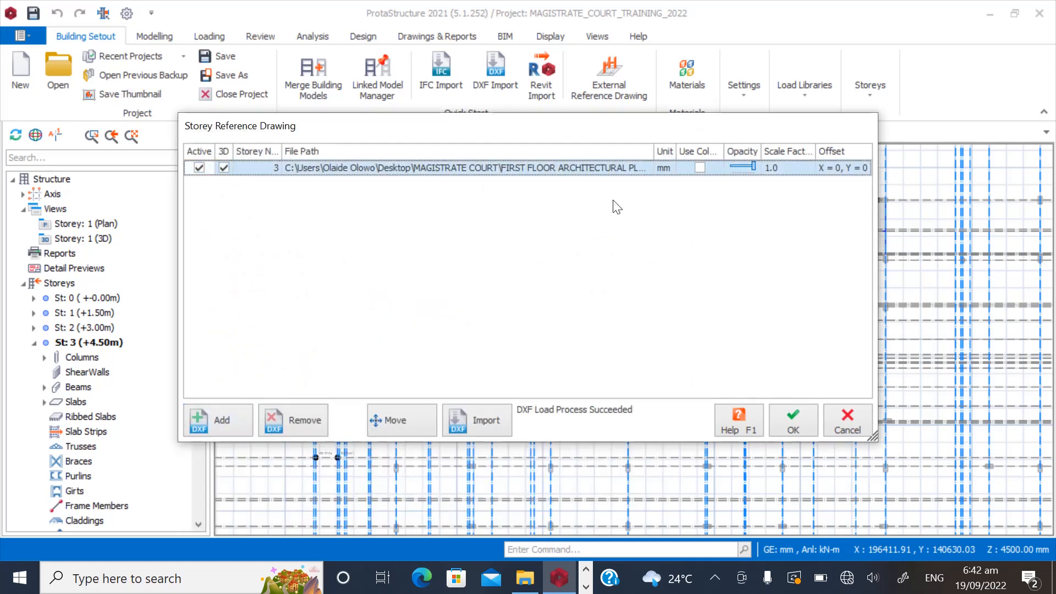
pyautogui.click(707, 171)
# Move the reference drawing from its stair corner at the wall's inner face to the matching stair slab corner in the model, and accept it.
pyautogui.click(385, 420)
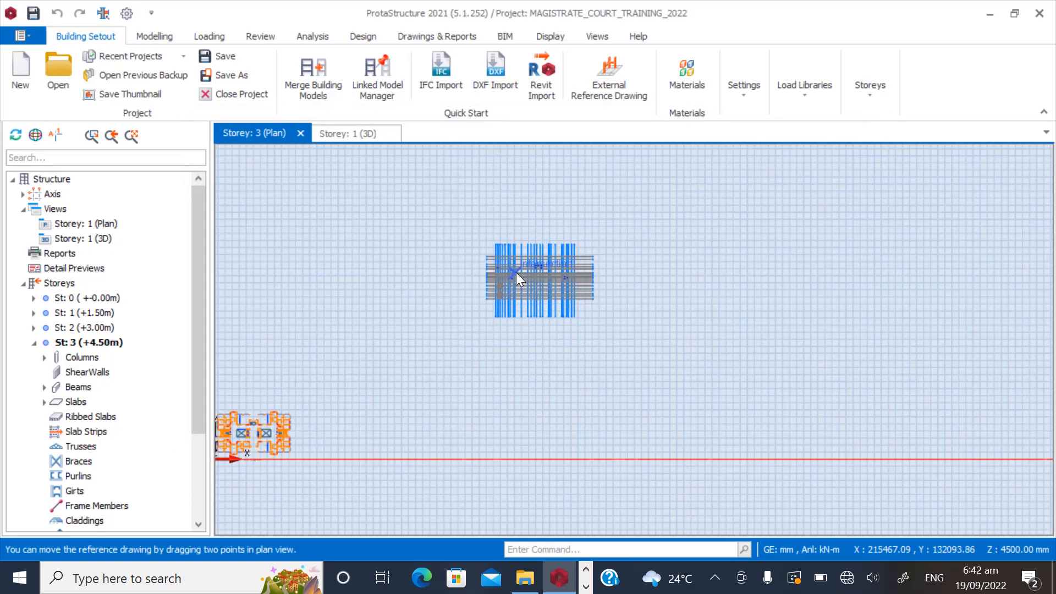
pyautogui.scroll(10, 259, 437)
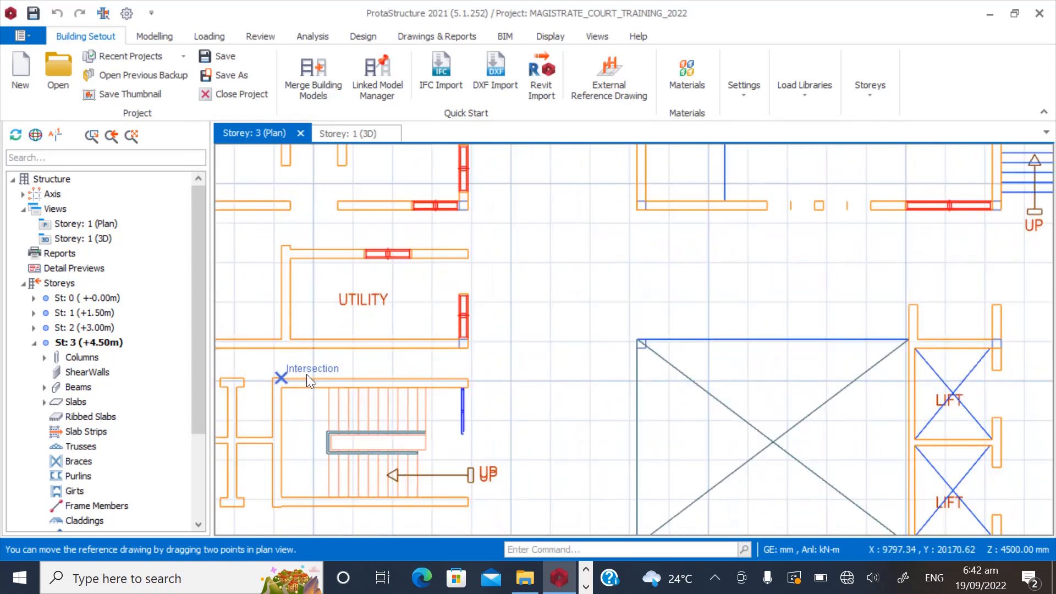
pyautogui.scroll(5, 306, 374)
pyautogui.click(415, 309)
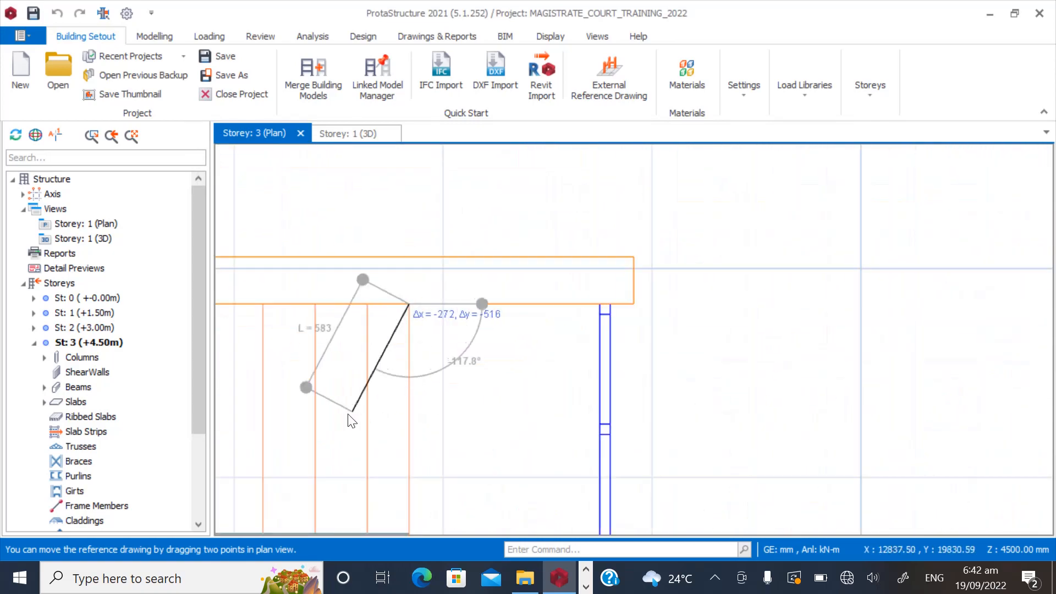
pyautogui.scroll(-10, 308, 440)
pyautogui.scroll(-3, 457, 379)
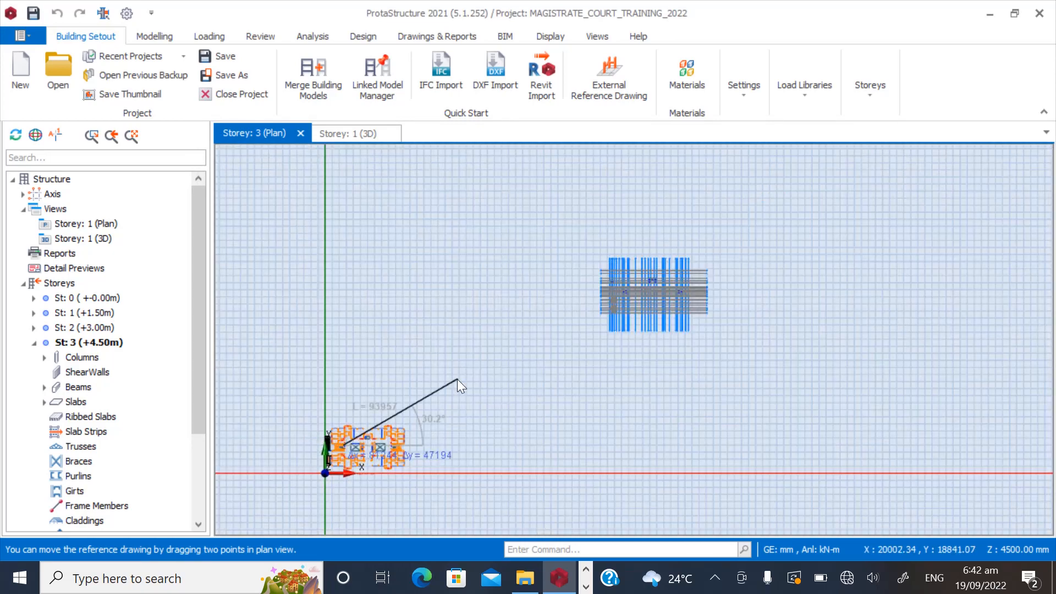
pyautogui.scroll(10, 613, 290)
pyautogui.scroll(10, 695, 252)
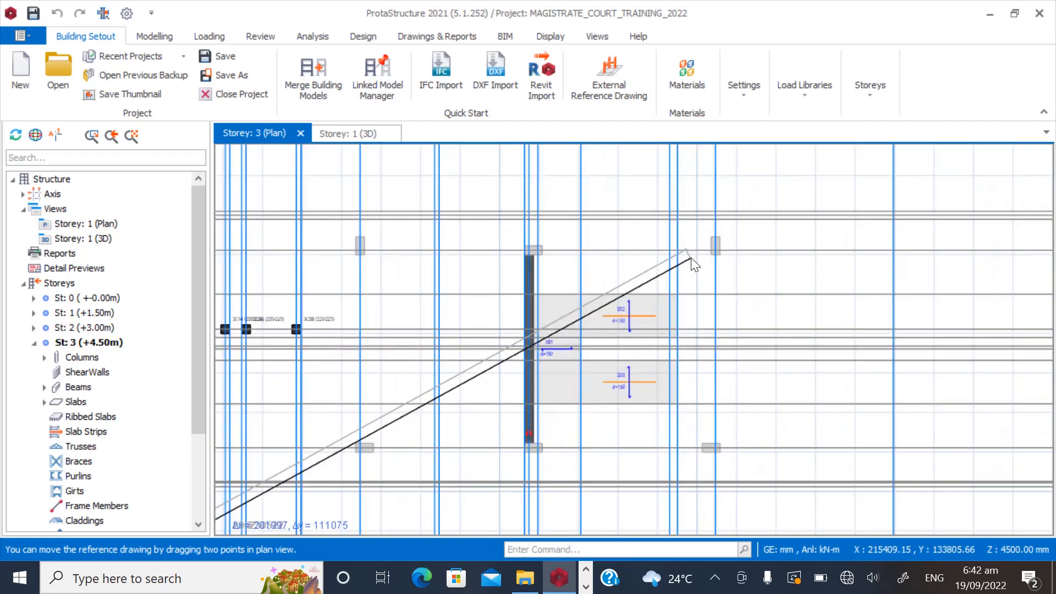
pyautogui.scroll(2, 691, 418)
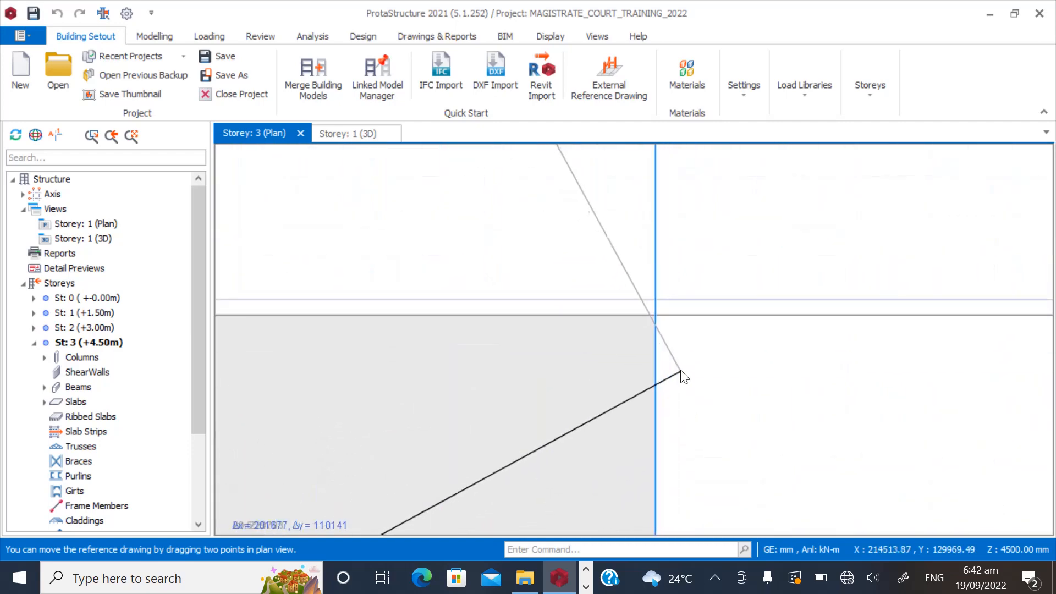
pyautogui.click(655, 303)
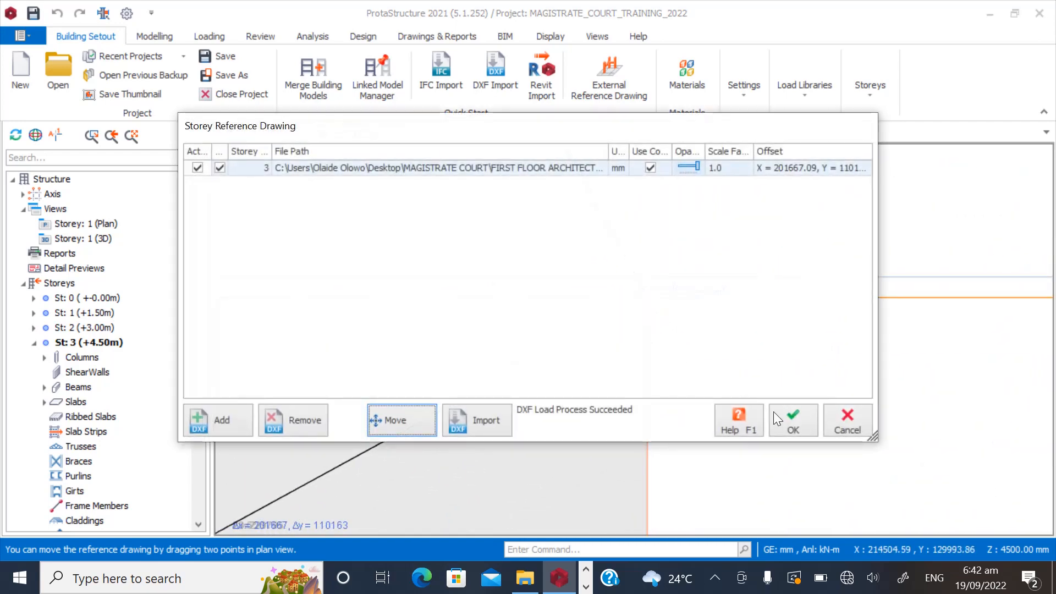
pyautogui.click(776, 415)
# Examine the reference drawing against the Storey 3 ramp columns, both ramp flights and the middle landing edge near axis F.
pyautogui.scroll(-6, 626, 330)
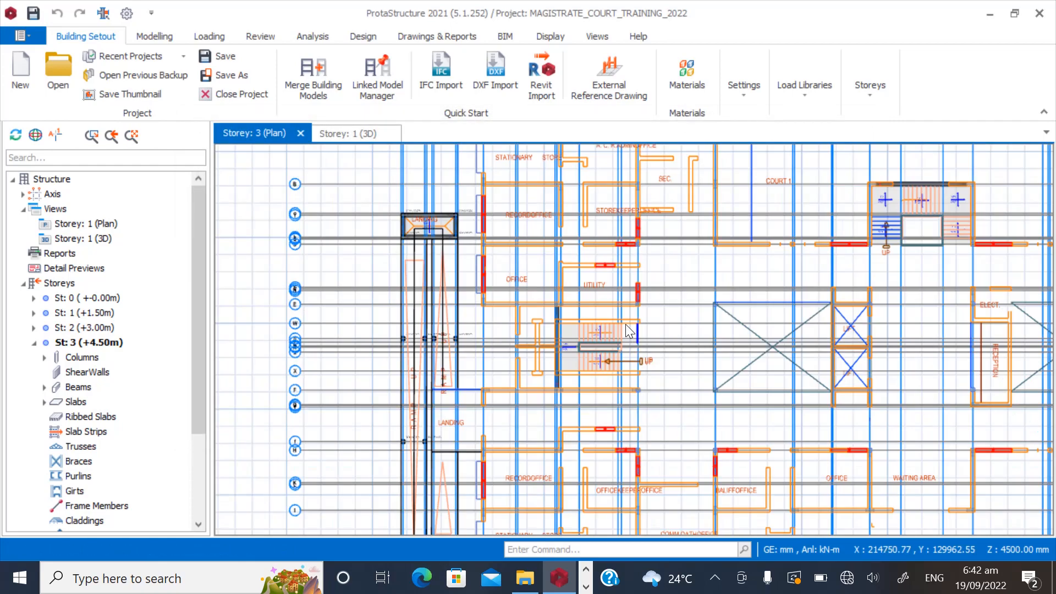
pyautogui.scroll(6, 590, 334)
pyautogui.scroll(-2, 536, 341)
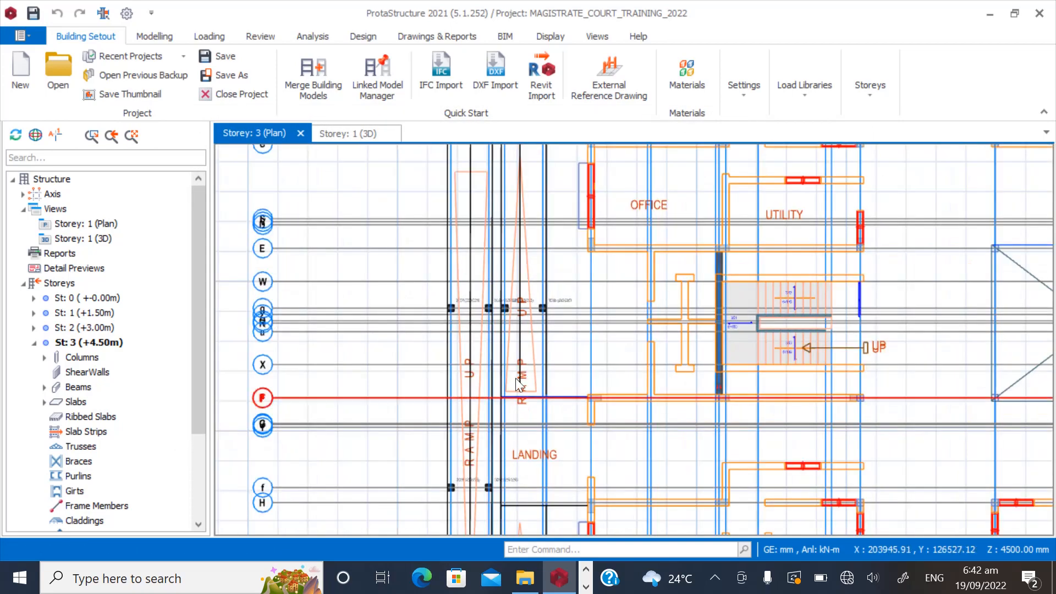
pyautogui.scroll(5, 520, 401)
pyautogui.scroll(2, 431, 406)
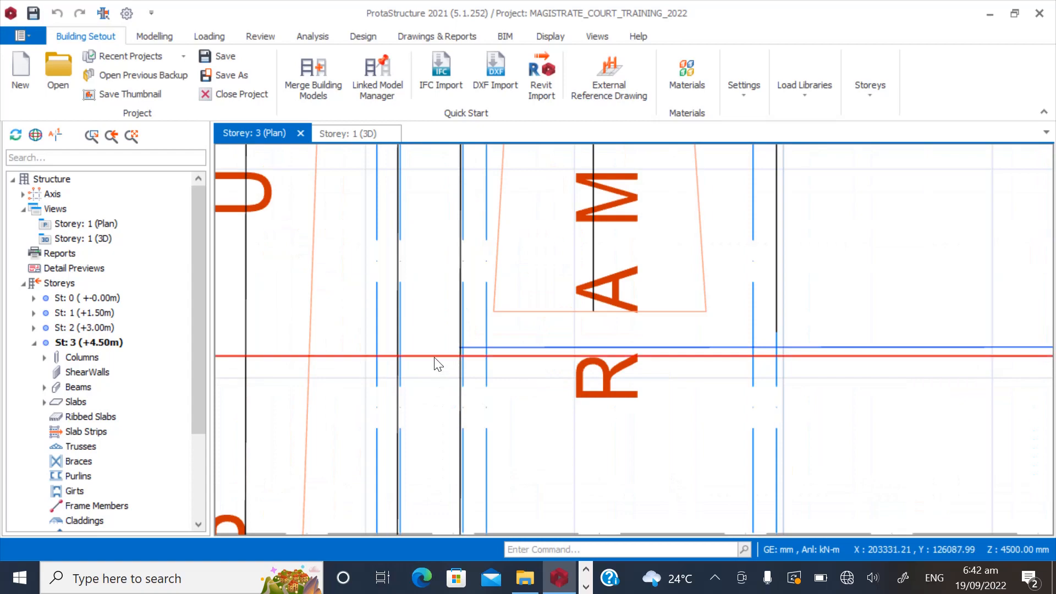
pyautogui.scroll(-3, 436, 364)
pyautogui.scroll(-3, 473, 429)
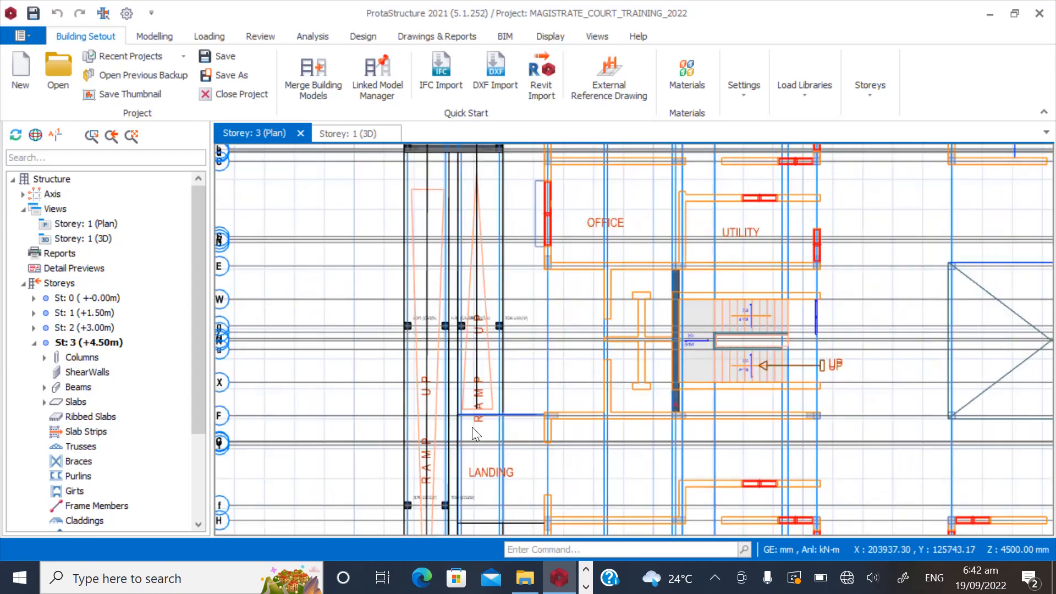
pyautogui.scroll(-1, 484, 269)
pyautogui.scroll(3, 489, 263)
pyautogui.scroll(-2, 487, 310)
pyautogui.scroll(2, 488, 330)
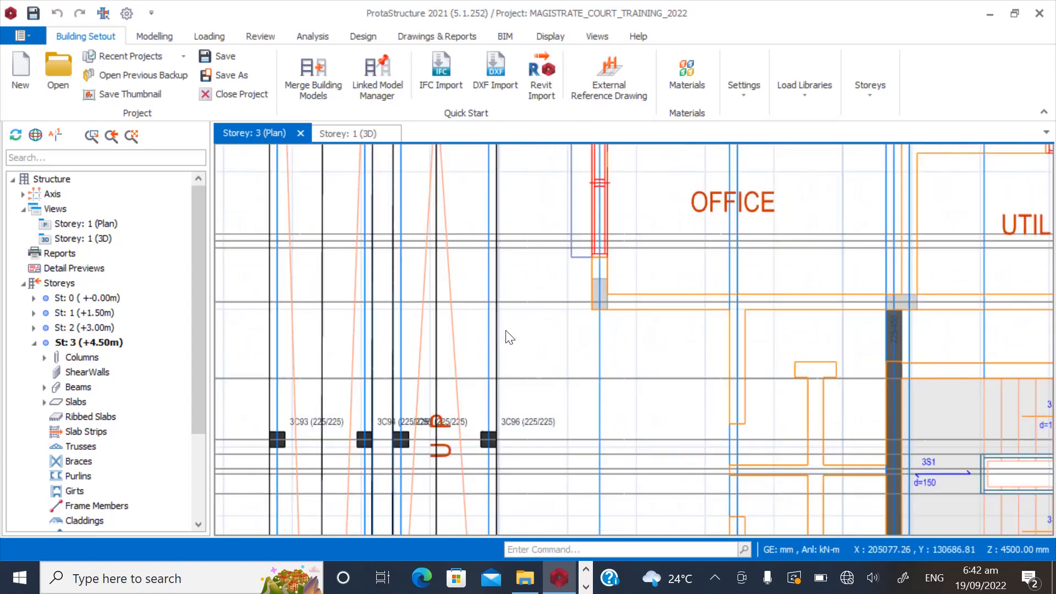
# Select the 225/450 beam along the far landing's ramp-side edge and start a new beam with its properties.
pyautogui.scroll(-1, 484, 247)
pyautogui.scroll(3, 477, 158)
pyautogui.scroll(2, 477, 158)
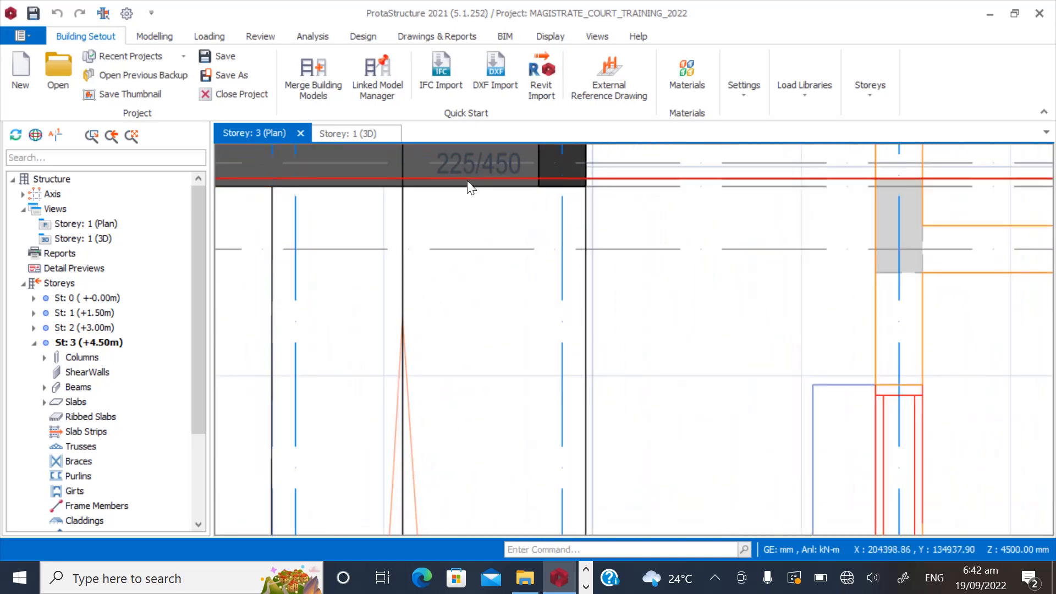
pyautogui.click(474, 173)
pyautogui.click(155, 36)
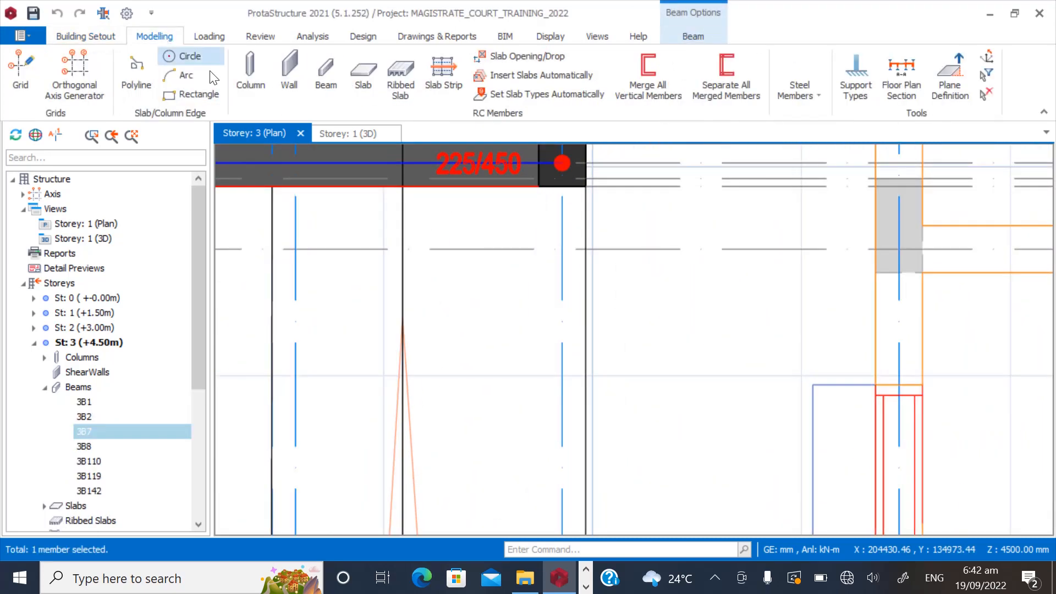
pyautogui.click(319, 72)
pyautogui.scroll(-2, 495, 275)
pyautogui.scroll(-1, 494, 260)
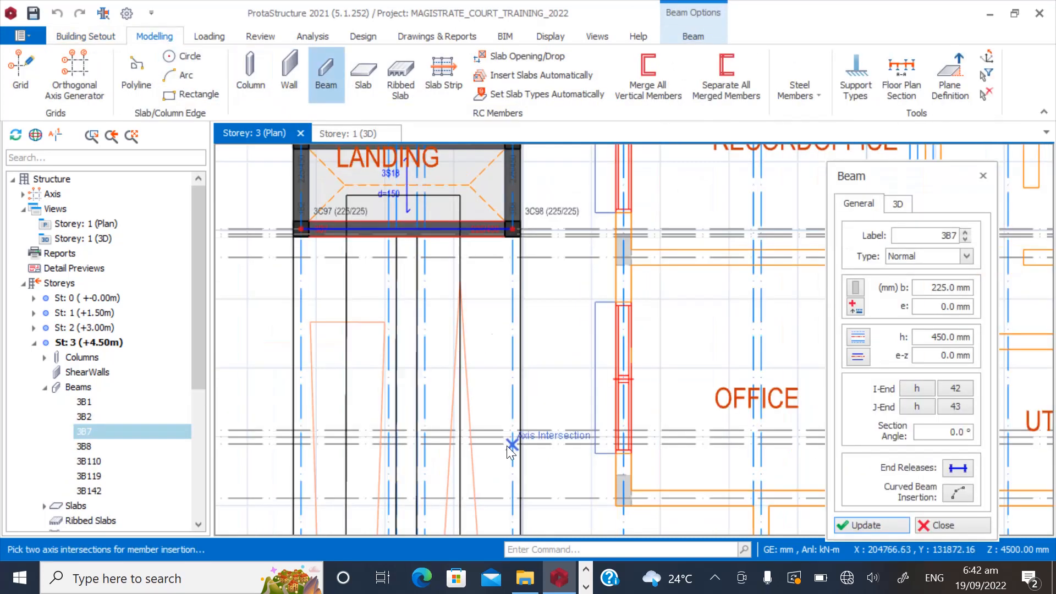
# Insert a 225 x 450 mm beam along axis 43 from the middle landing edge on axis F to column 3C96.
pyautogui.scroll(-3, 494, 300)
pyautogui.scroll(3, 460, 476)
pyautogui.scroll(-3, 465, 281)
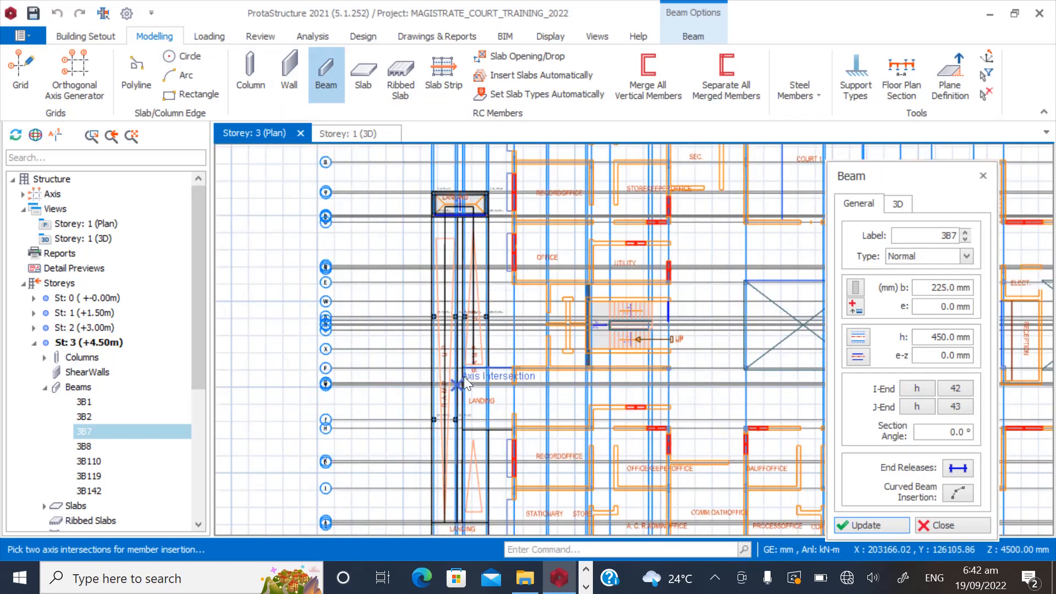
pyautogui.scroll(5, 471, 433)
pyautogui.scroll(-2, 539, 402)
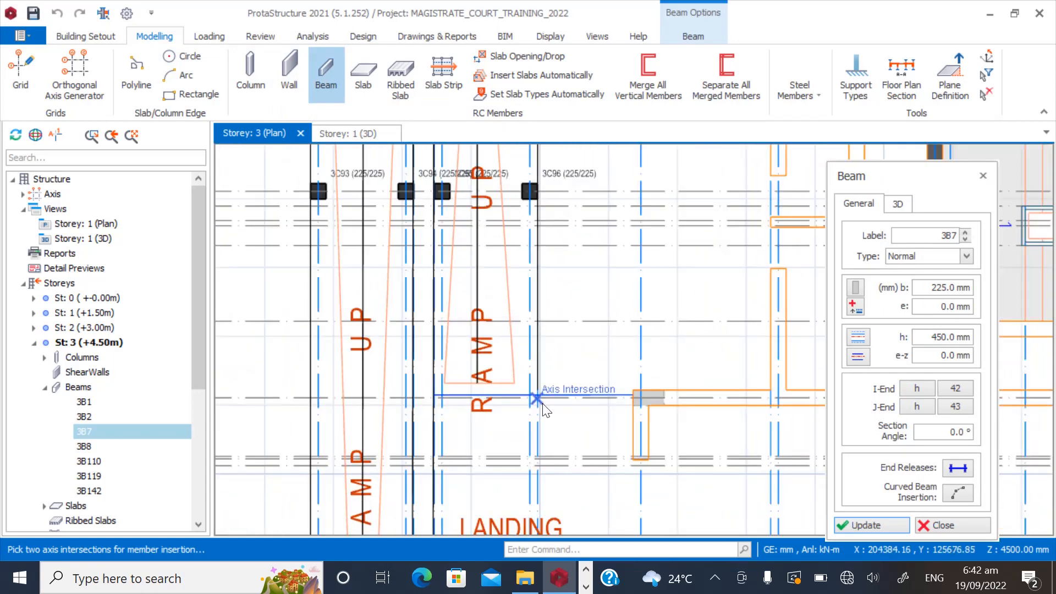
pyautogui.scroll(4, 530, 419)
pyautogui.scroll(-3, 496, 421)
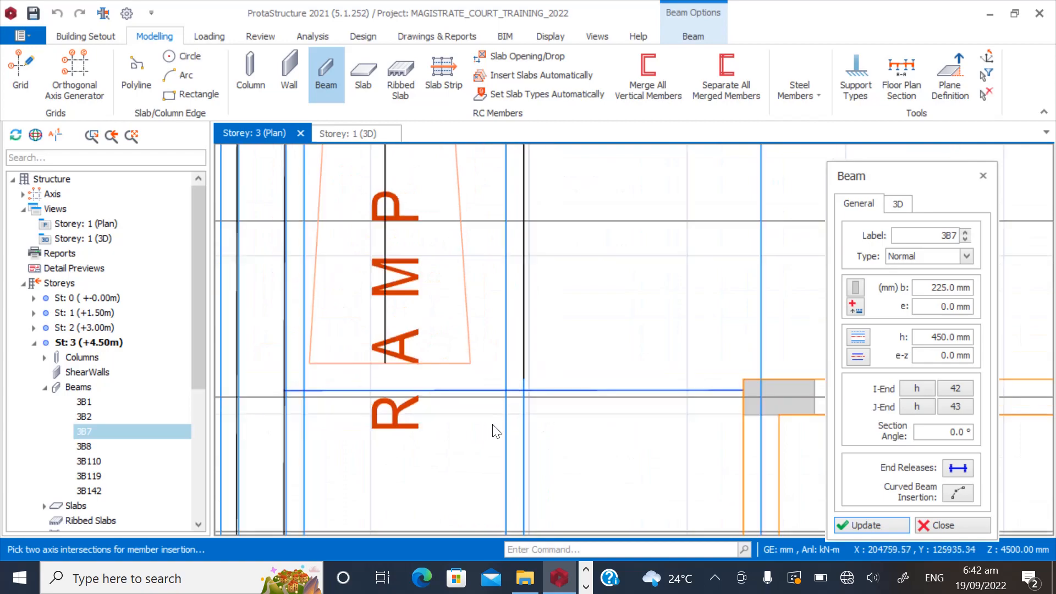
pyautogui.scroll(2, 503, 415)
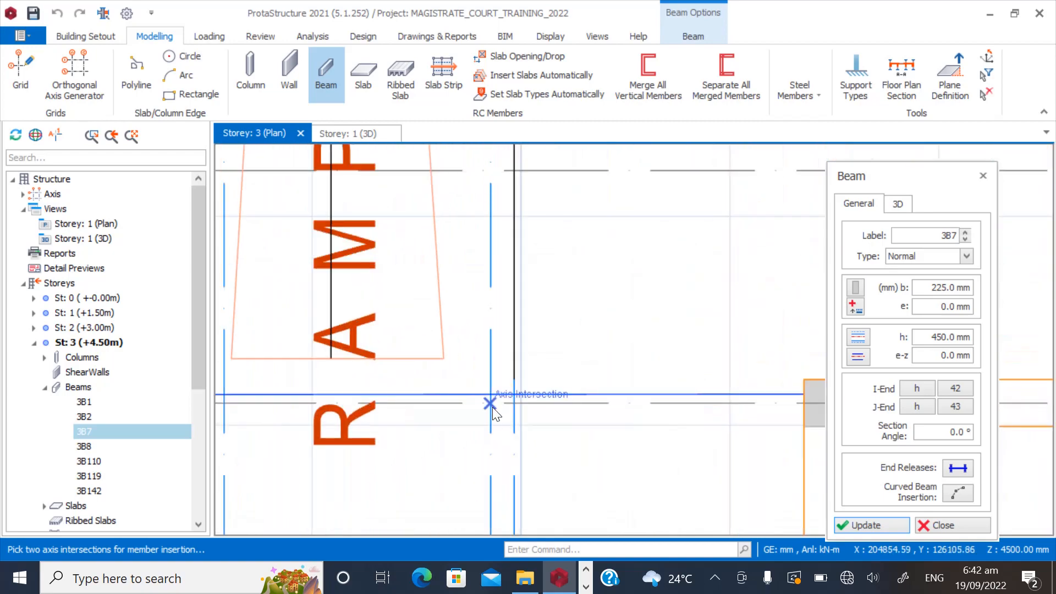
pyautogui.scroll(-3, 491, 407)
pyautogui.scroll(3, 471, 444)
pyautogui.scroll(3, 477, 317)
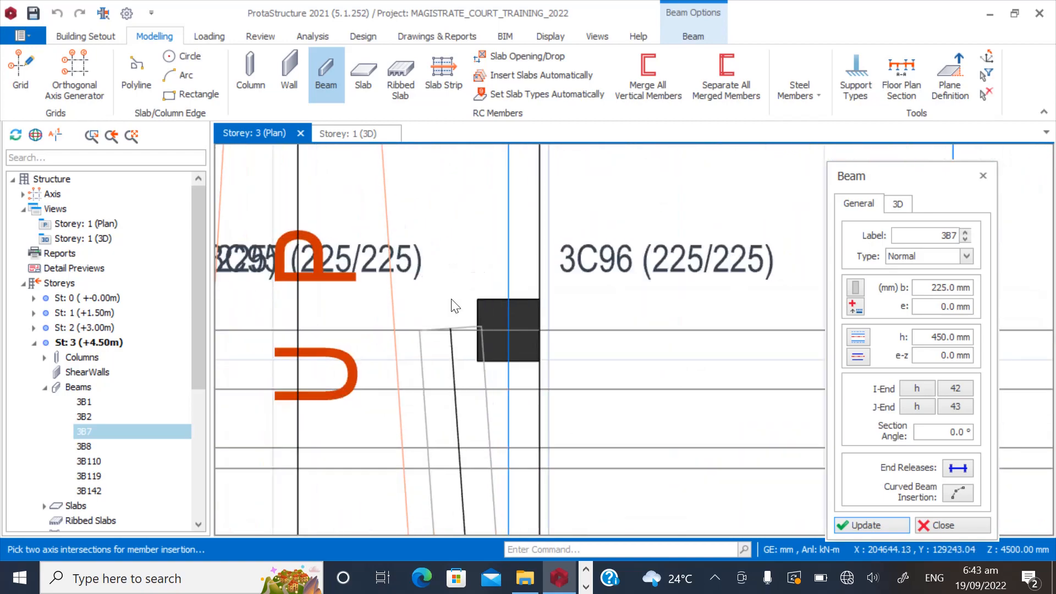
pyautogui.click(508, 333)
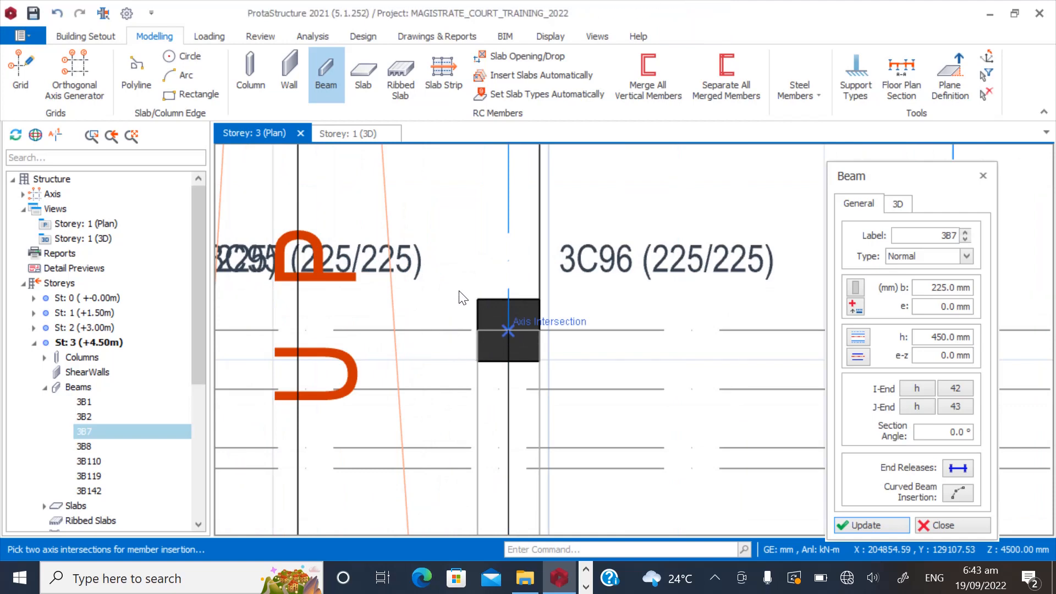
# Insert a matching 225 x 450 mm beam along axis 45 from axis F at the middle landing to column 3C95.
pyautogui.scroll(-3, 497, 260)
pyautogui.scroll(4, 481, 448)
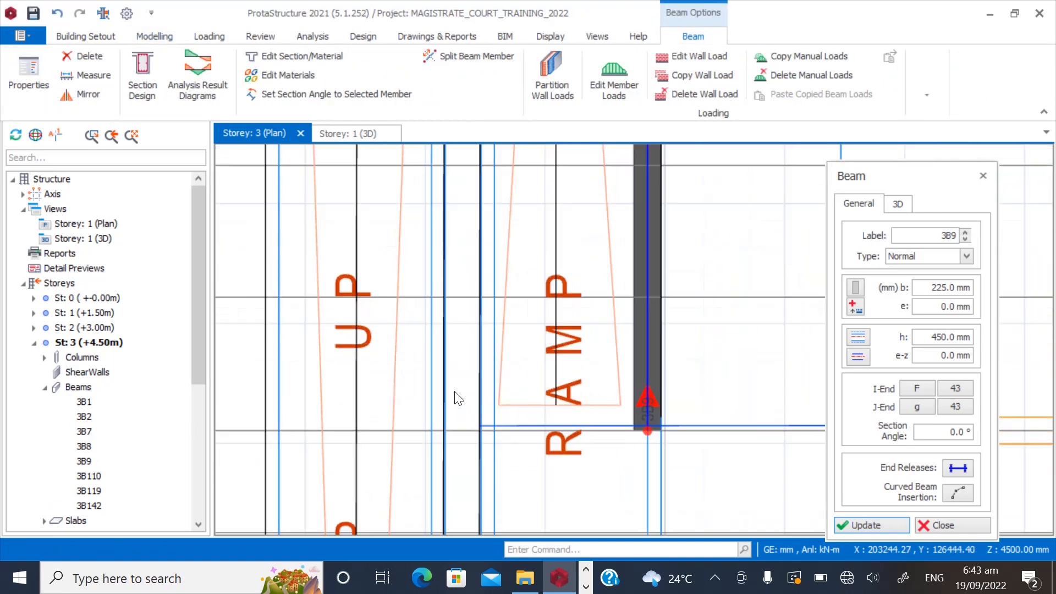
pyautogui.scroll(-3, 507, 405)
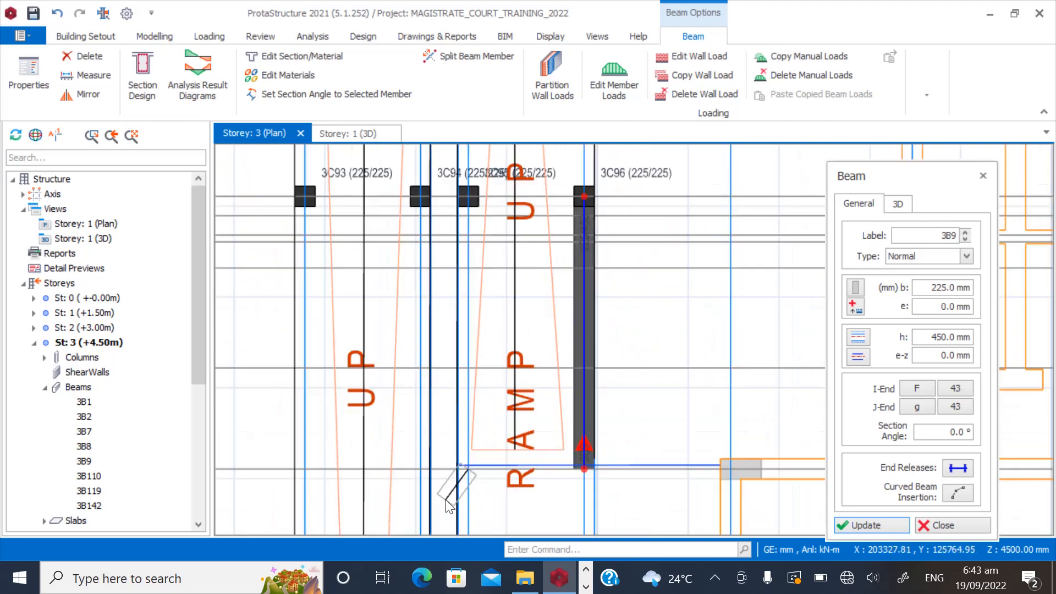
pyautogui.scroll(4, 447, 391)
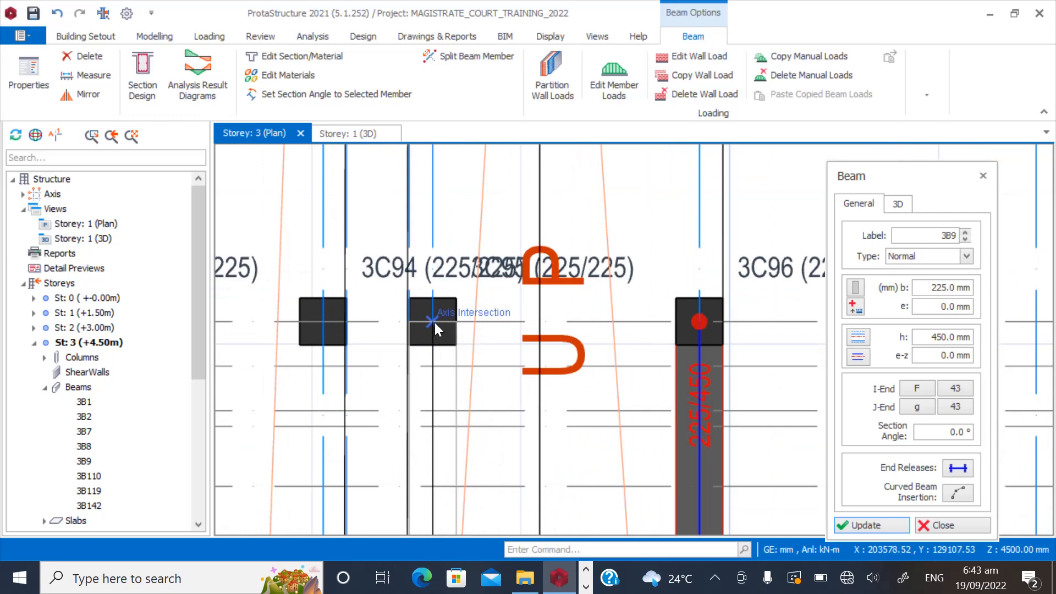
pyautogui.click(435, 323)
pyautogui.scroll(-3, 470, 444)
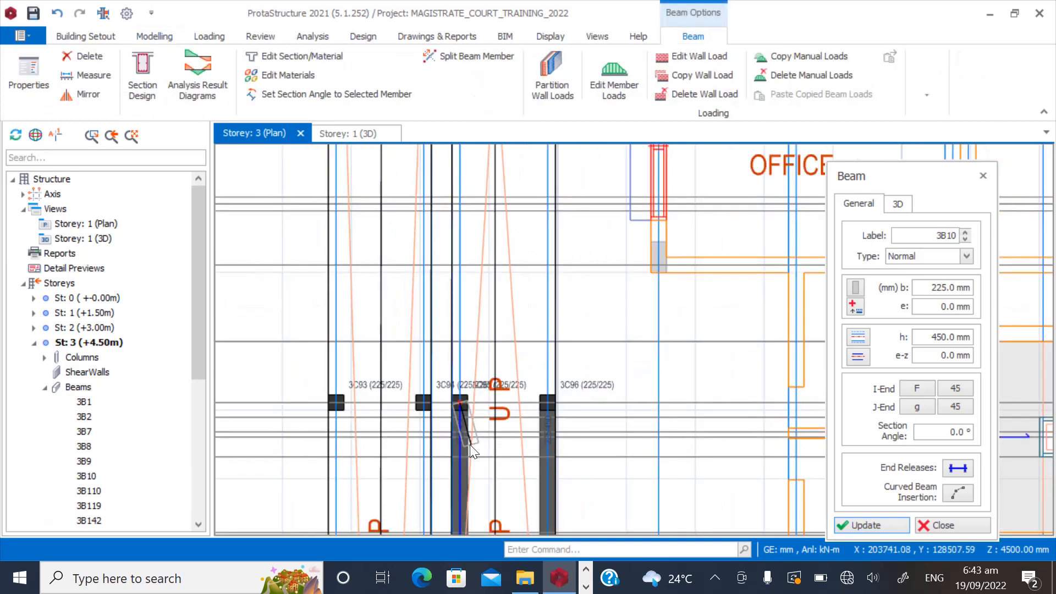
# Insert a 225 x 450 mm beam along axis 45 from column 3C95 to the far landing's edge beam on axis h.
pyautogui.scroll(-2, 451, 376)
pyautogui.scroll(3, 467, 247)
pyautogui.scroll(4, 473, 270)
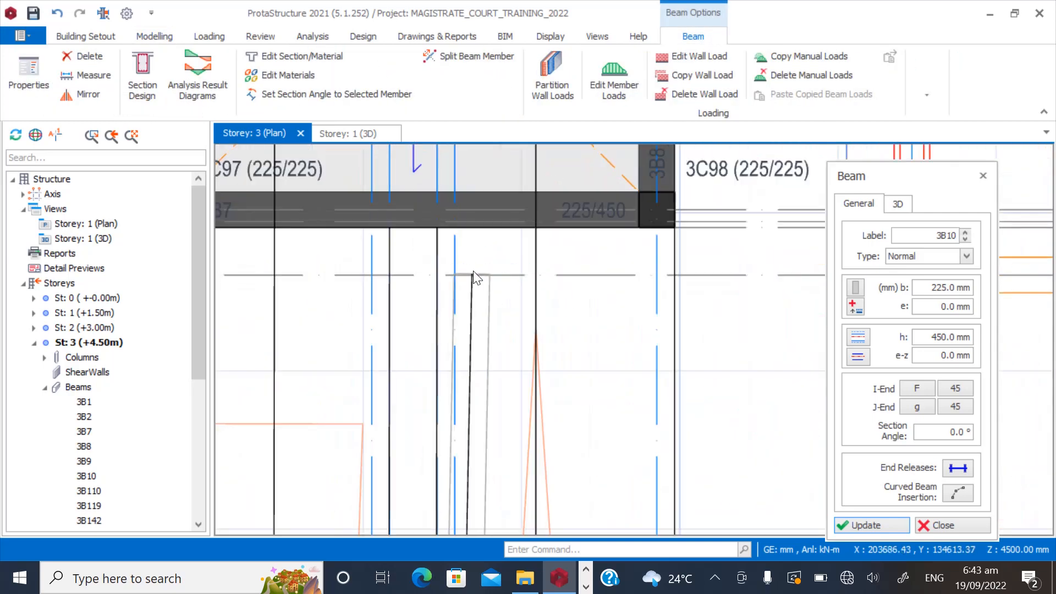
pyautogui.scroll(2, 451, 213)
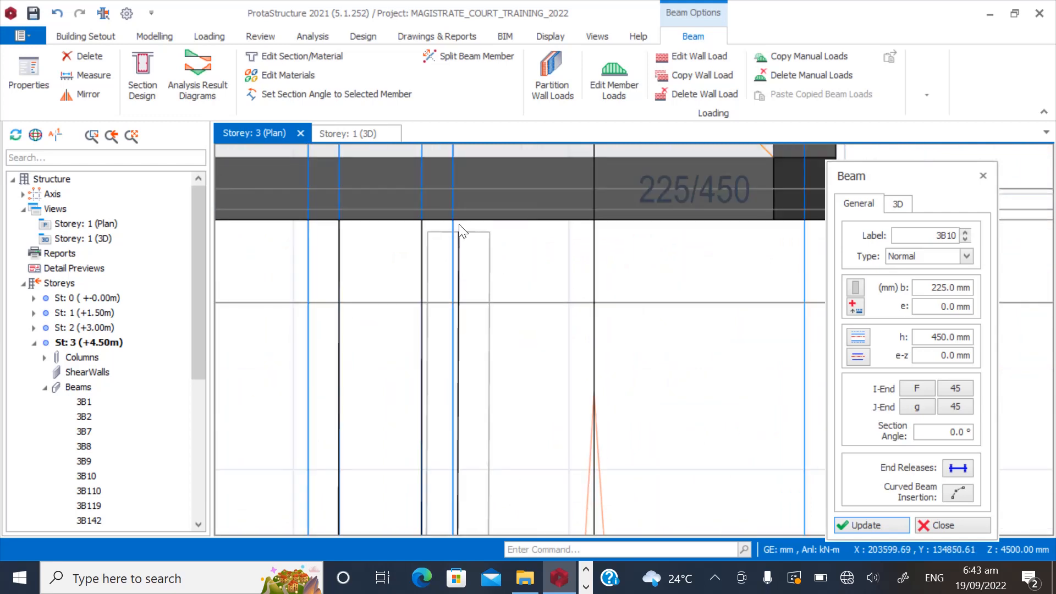
pyautogui.click(452, 190)
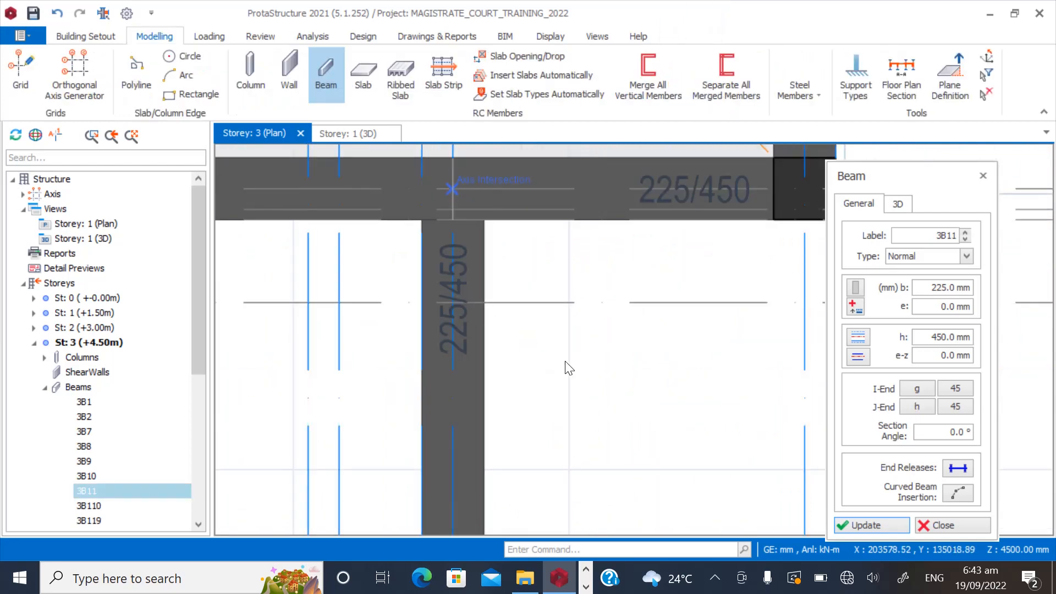
pyautogui.press('Escape')
# Insert a 225 x 450 mm beam along axis 43 from column 3C96 to the far landing's corner column 3C98.
pyautogui.scroll(-5, 386, 269)
pyautogui.scroll(4, 430, 438)
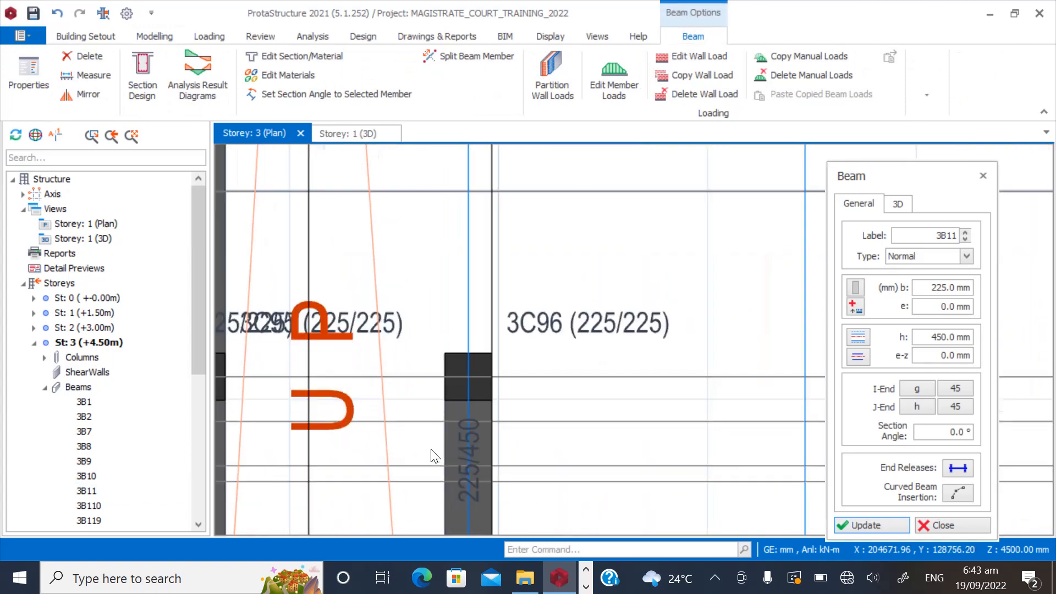
pyautogui.scroll(-3, 471, 392)
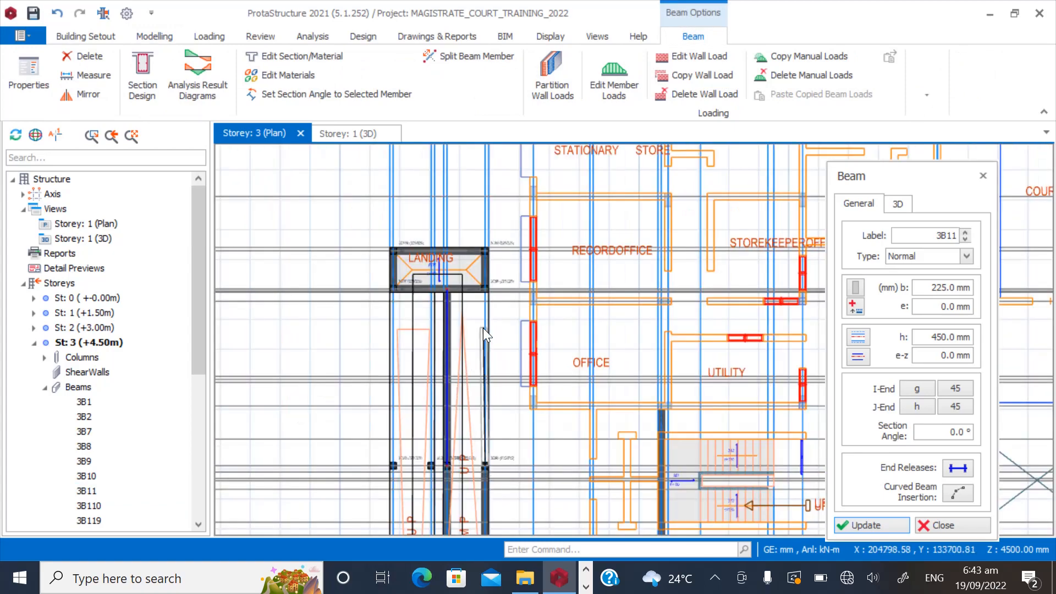
pyautogui.scroll(4, 483, 328)
pyautogui.scroll(2, 490, 239)
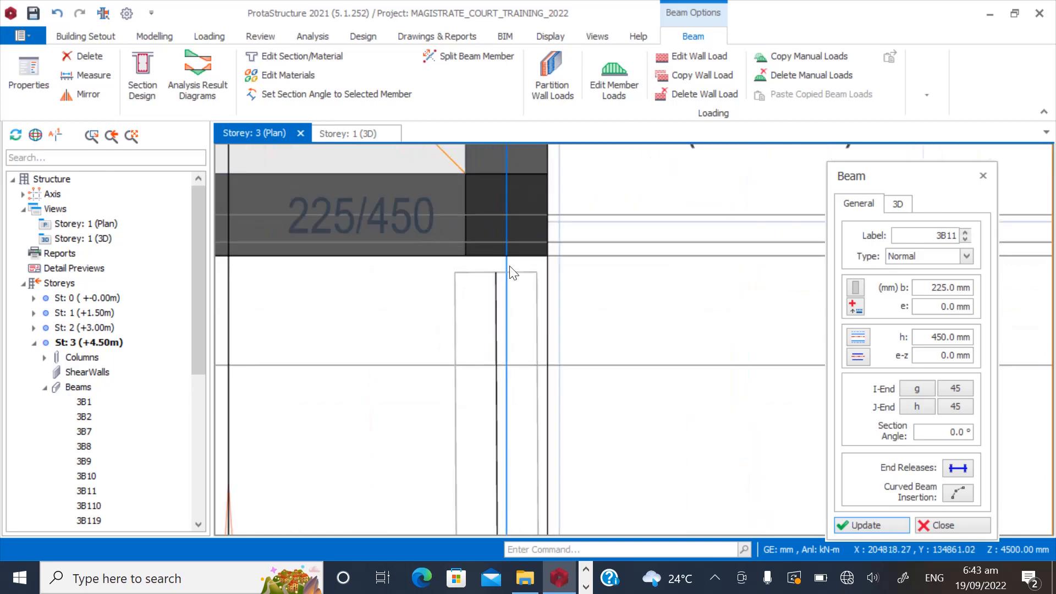
pyautogui.click(506, 215)
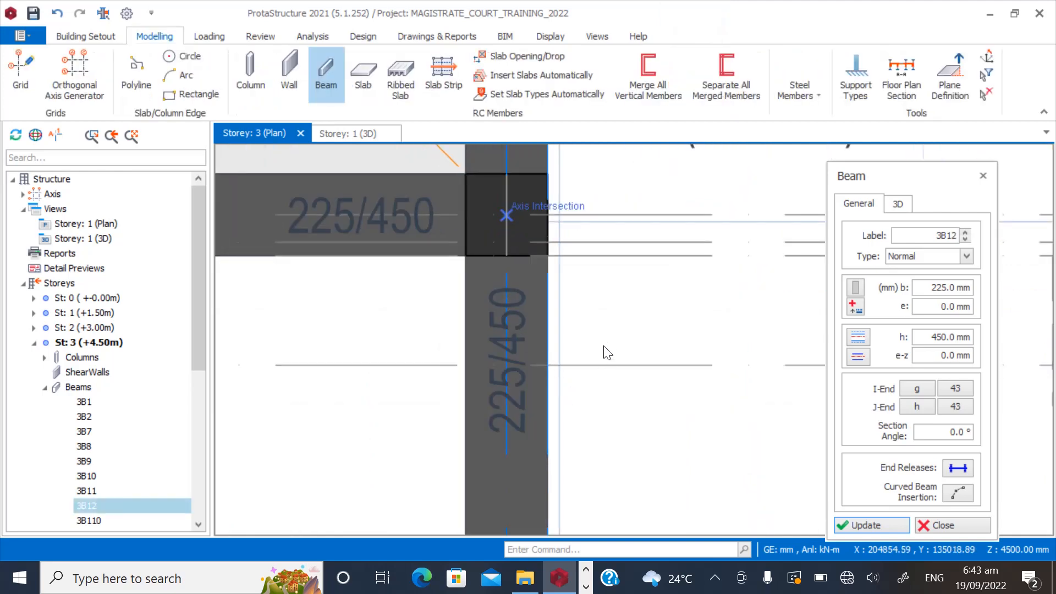
# Insert a 225 x 450 mm cross beam along axis g between columns 3C95 and 3C96.
pyautogui.scroll(-4, 620, 292)
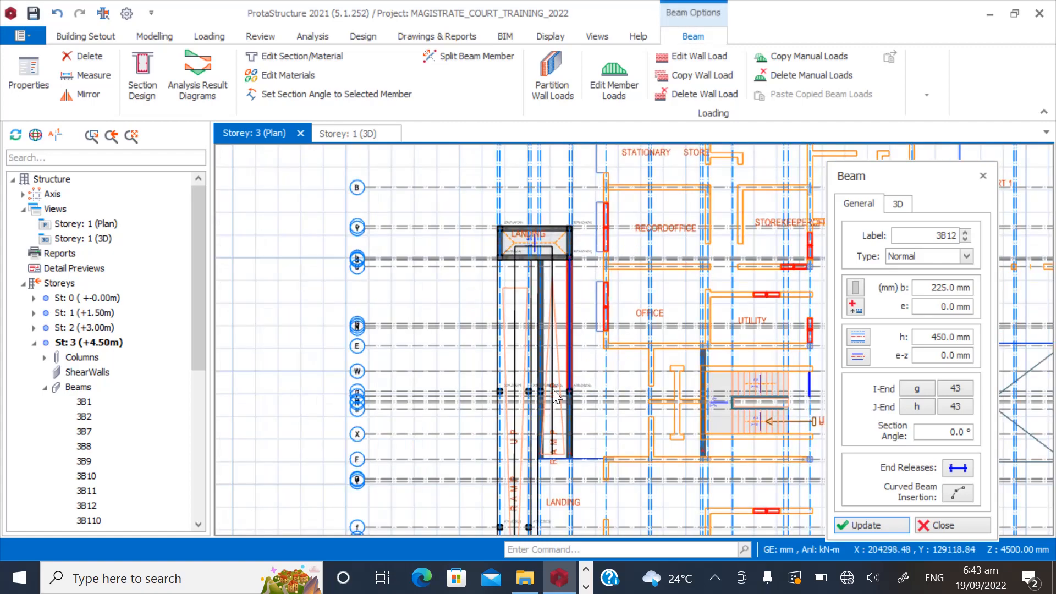
pyautogui.scroll(4, 538, 400)
pyautogui.scroll(2, 539, 398)
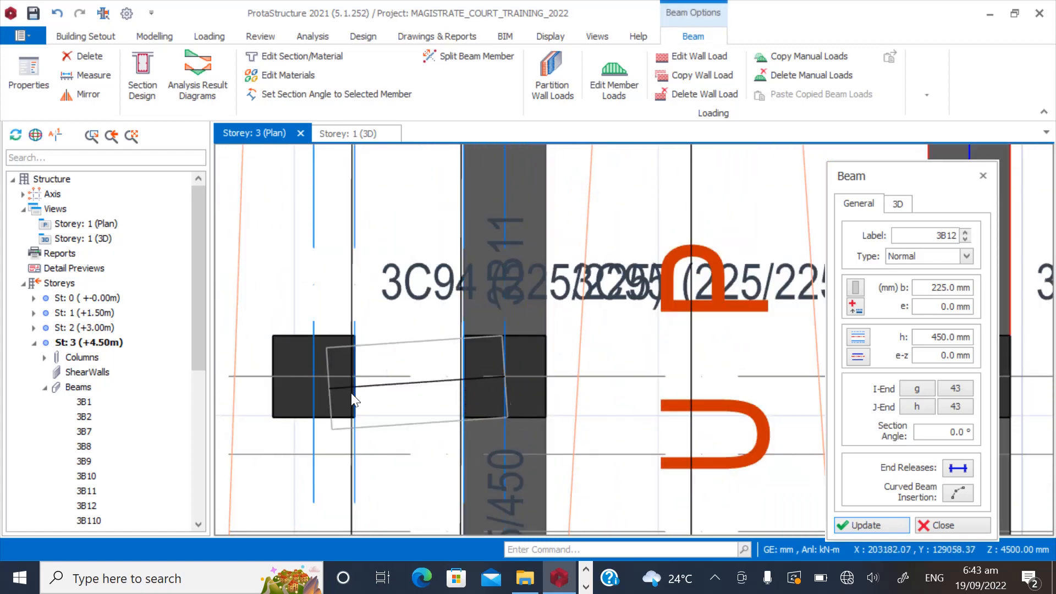
pyautogui.scroll(-3, 506, 385)
pyautogui.scroll(3, 529, 364)
pyautogui.click(533, 358)
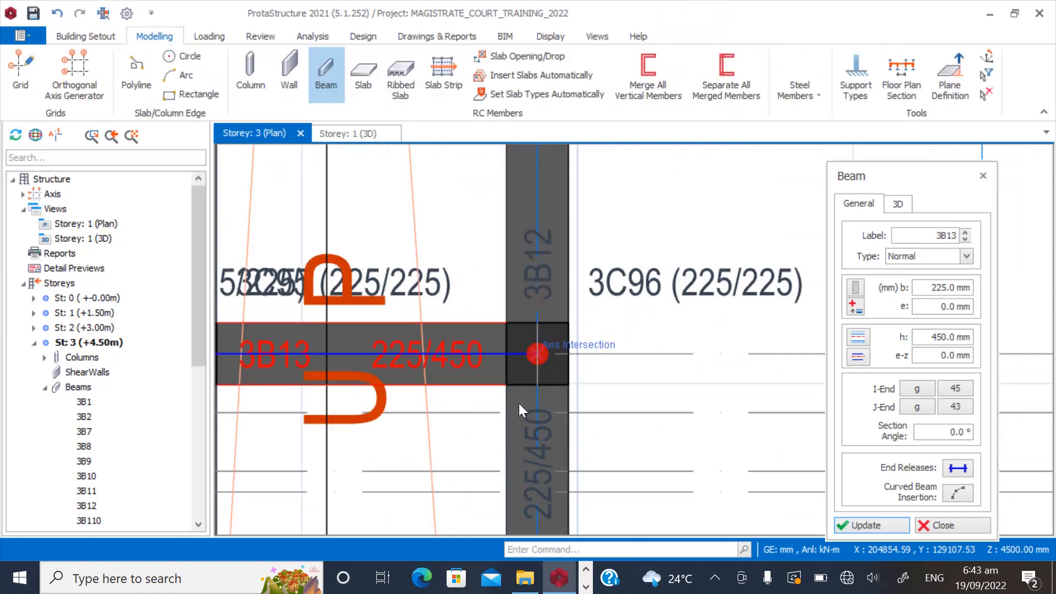
# Insert a 225 x 450 mm beam along axis 42 from the near landing's edge on axis j to column 3C89.
pyautogui.scroll(-3, 513, 273)
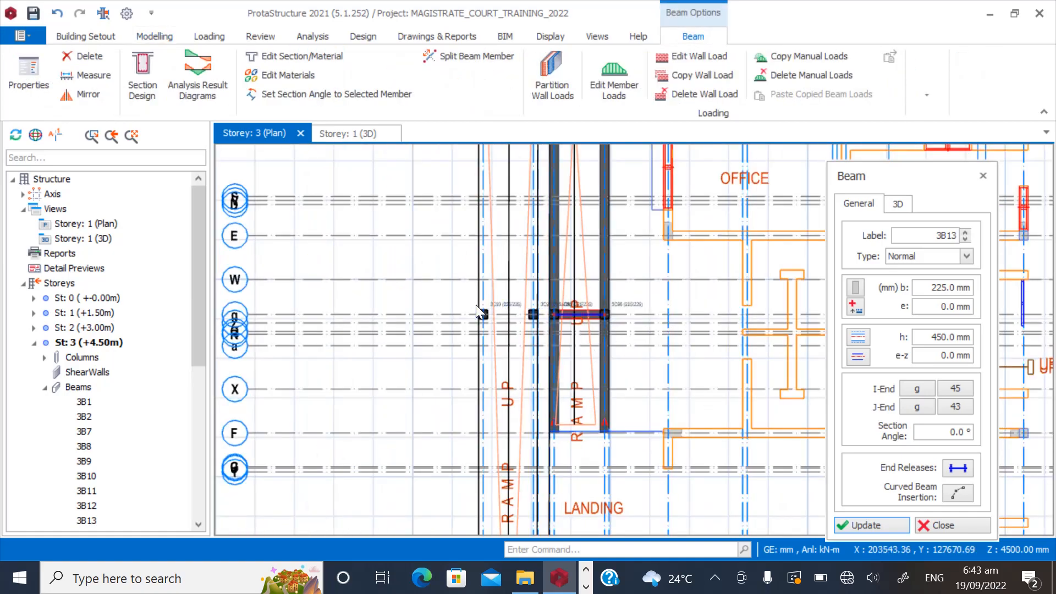
pyautogui.scroll(-2, 476, 305)
pyautogui.scroll(5, 473, 443)
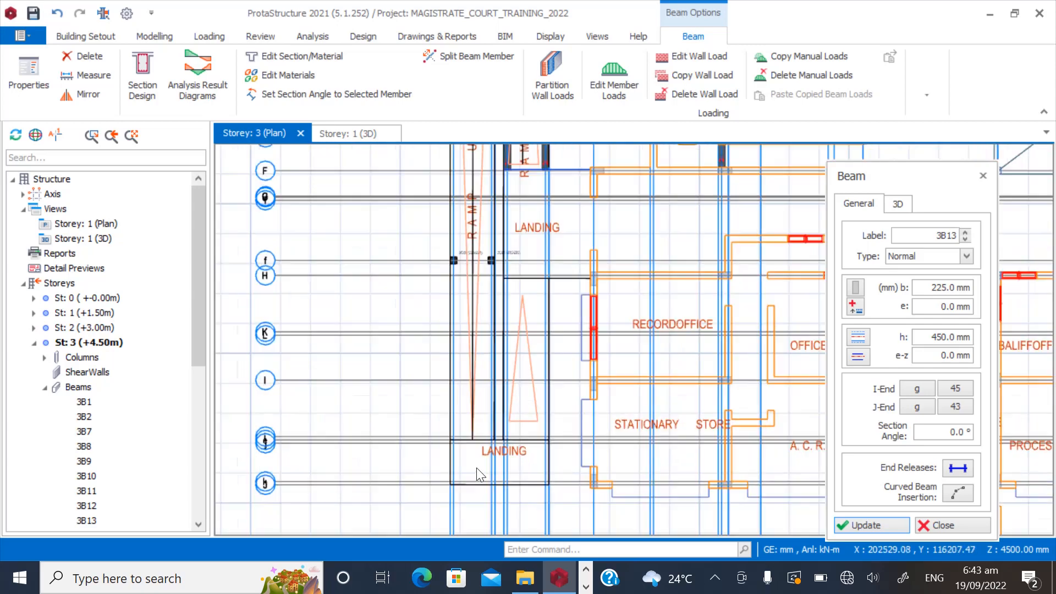
pyautogui.scroll(2, 442, 449)
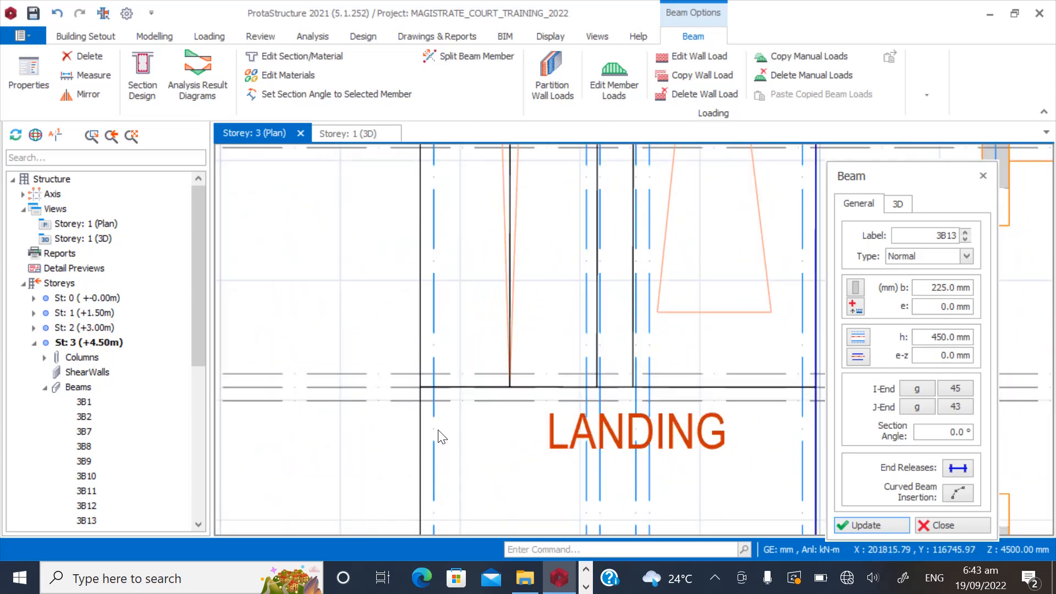
pyautogui.scroll(-4, 360, 484)
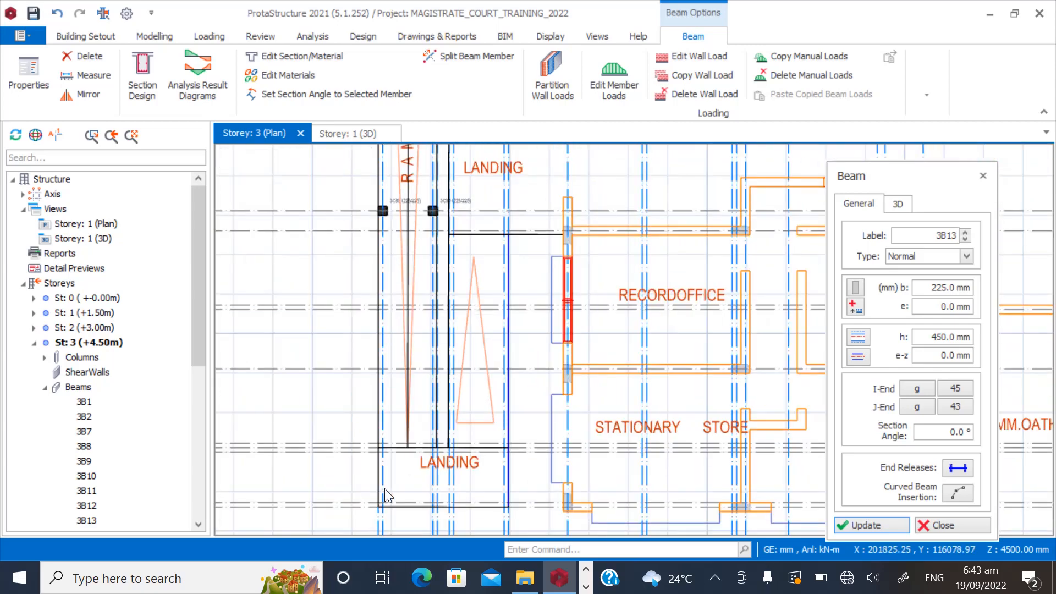
pyautogui.scroll(5, 384, 487)
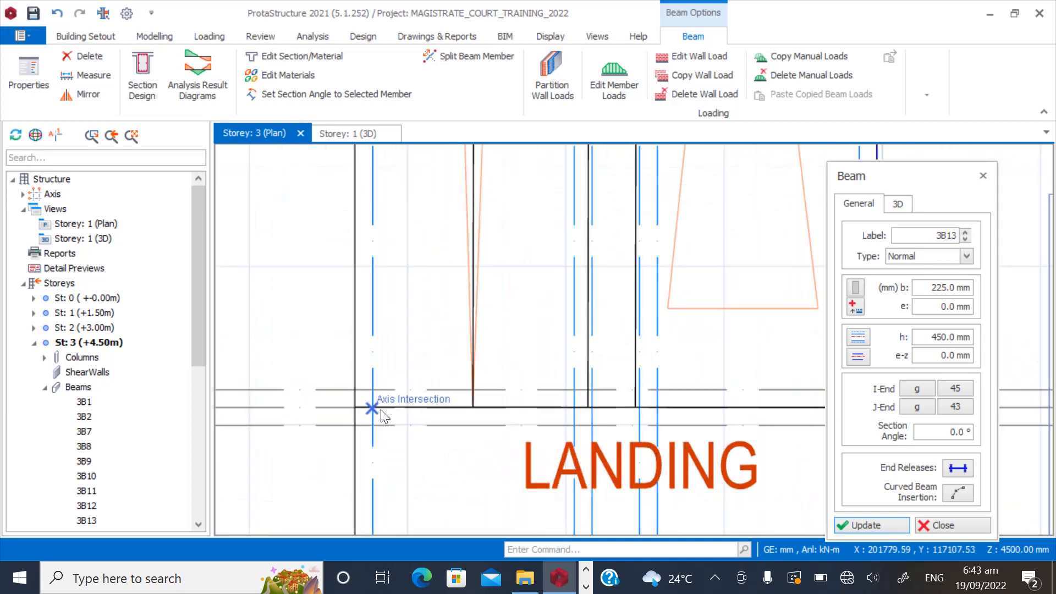
pyautogui.scroll(-2, 340, 457)
pyautogui.scroll(3, 367, 429)
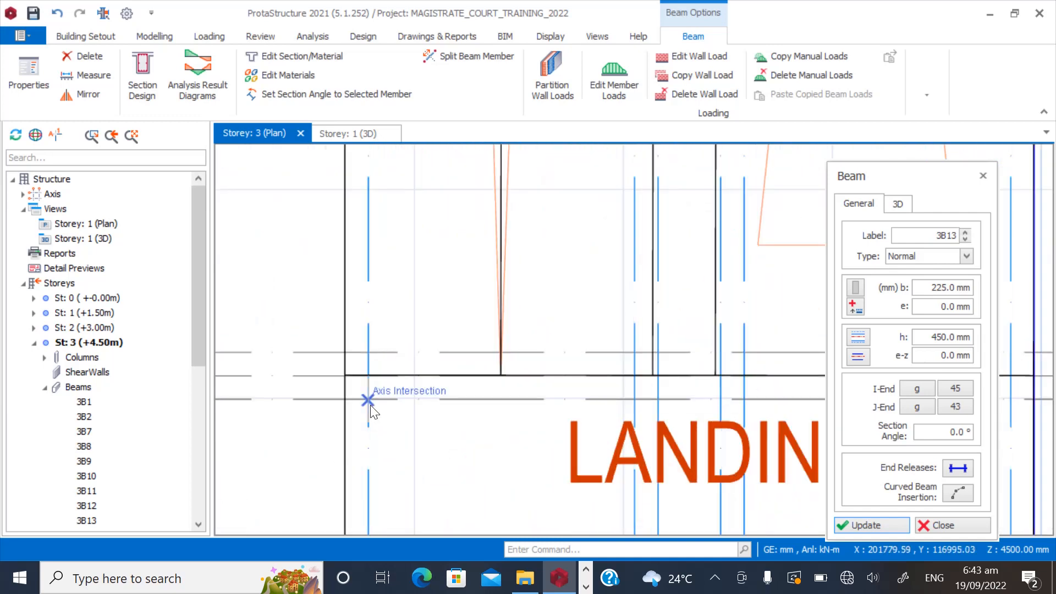
pyautogui.scroll(-3, 361, 519)
pyautogui.scroll(5, 364, 257)
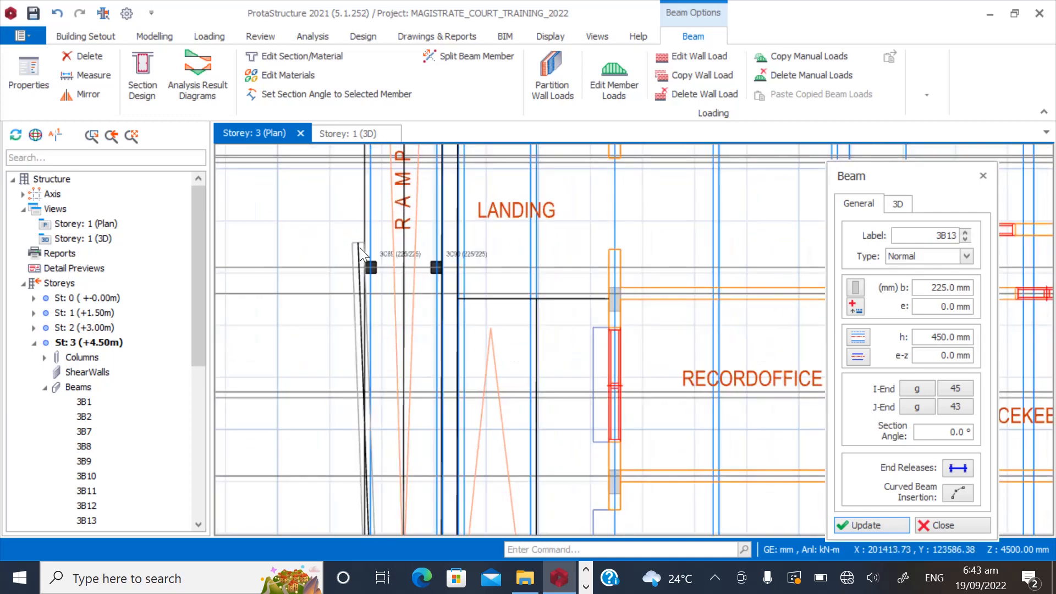
pyautogui.click(401, 289)
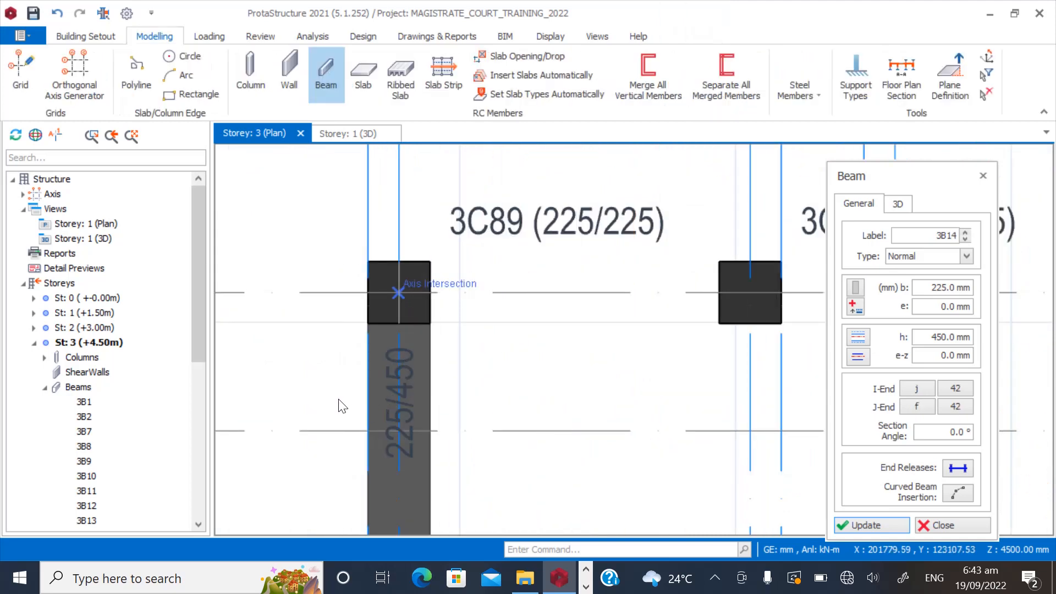
# Continue the 225 x 450 mm beam along axis 42 from column 3C89 through column 3C93 to the far landing column 3C97.
pyautogui.scroll(-5, 385, 404)
pyautogui.scroll(-2, 381, 379)
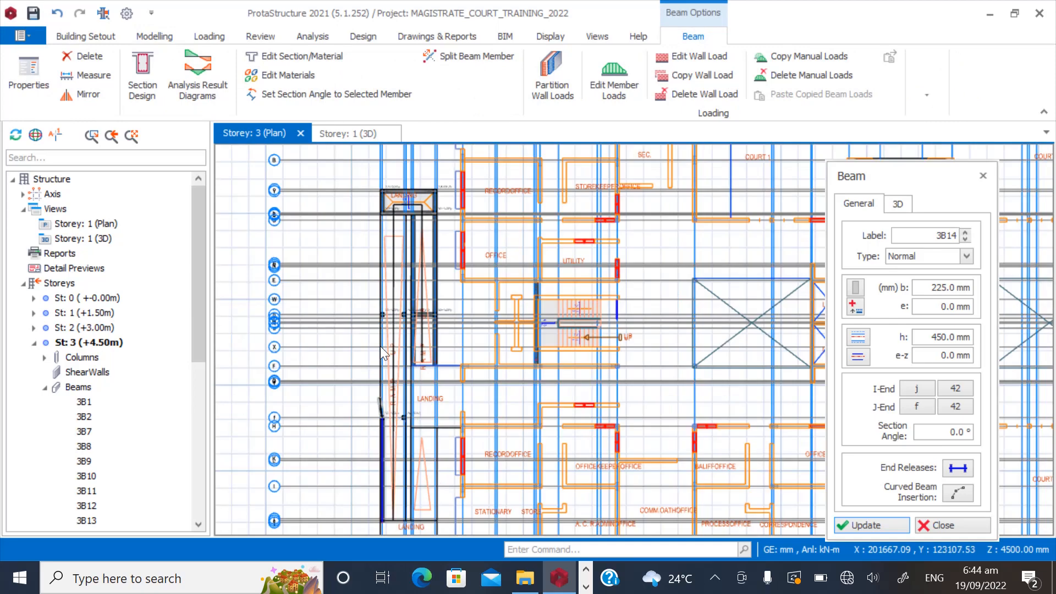
pyautogui.scroll(3, 379, 325)
pyautogui.scroll(3, 382, 396)
pyautogui.scroll(-3, 353, 447)
pyautogui.scroll(-2, 355, 385)
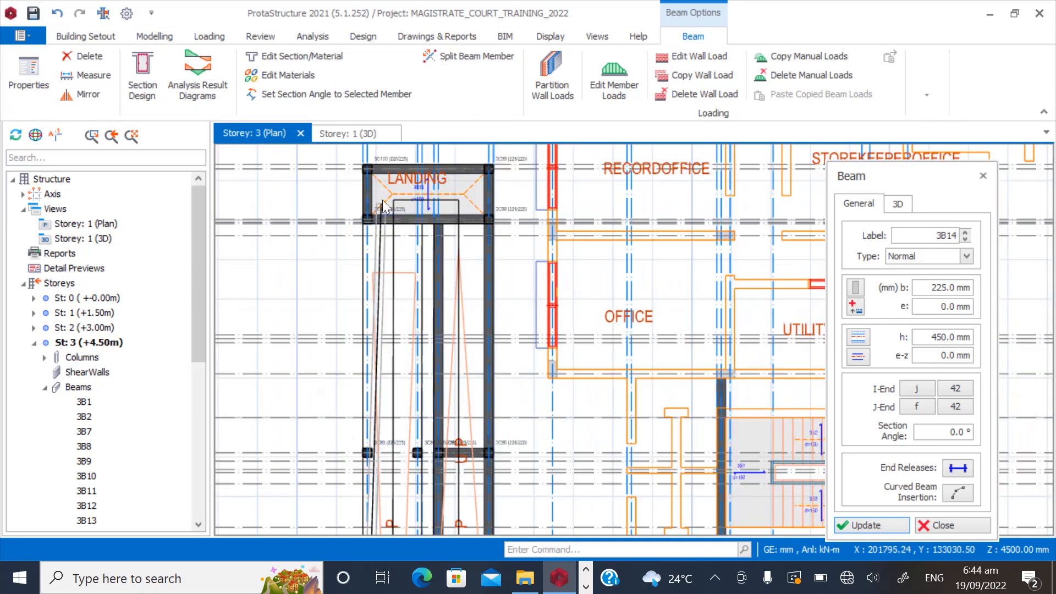
pyautogui.scroll(5, 358, 263)
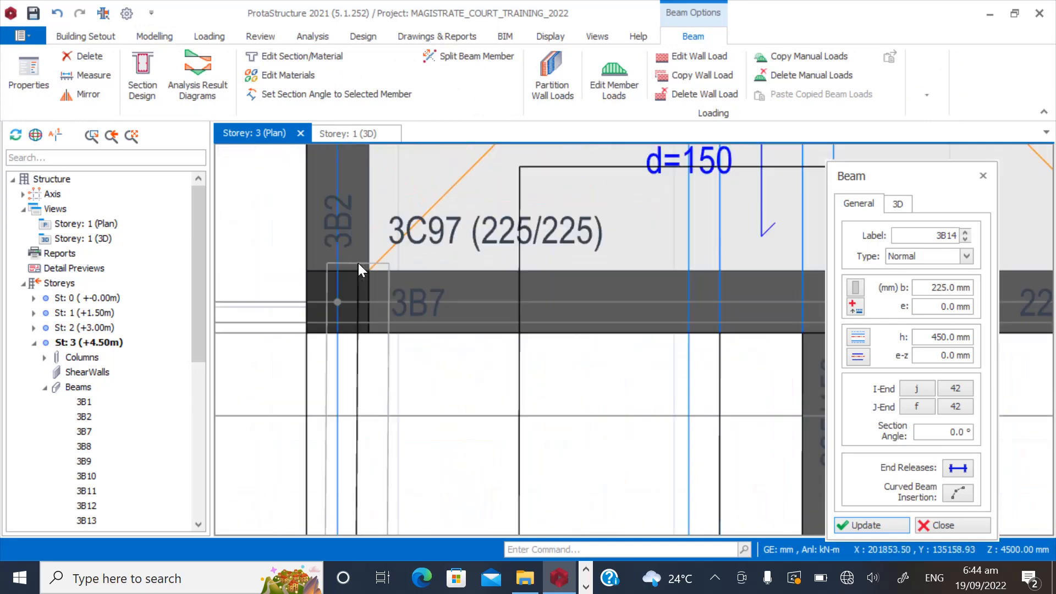
pyautogui.click(333, 310)
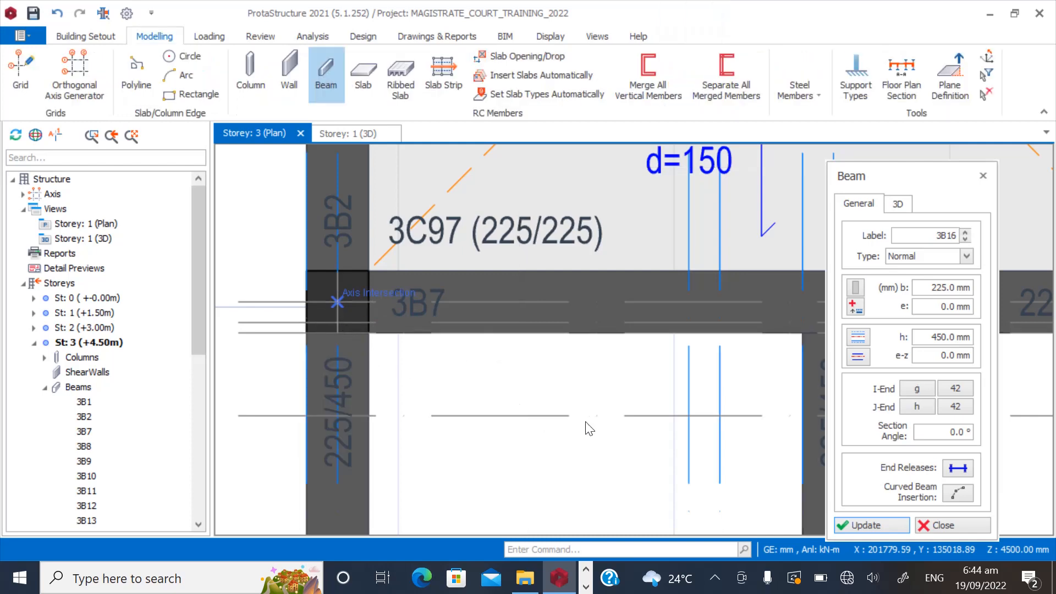
# Insert 225 x 450 mm beams along axis 44 from the near landing's edge on axis j to the far landing's edge beam on axis h.
pyautogui.scroll(-3, 432, 241)
pyautogui.scroll(-3, 419, 228)
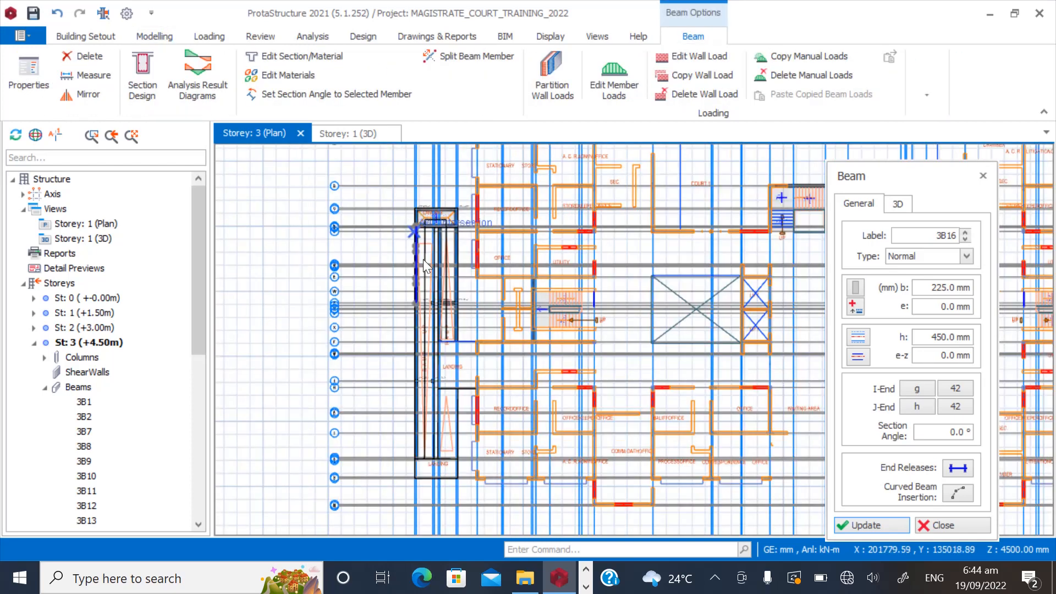
pyautogui.scroll(3, 434, 478)
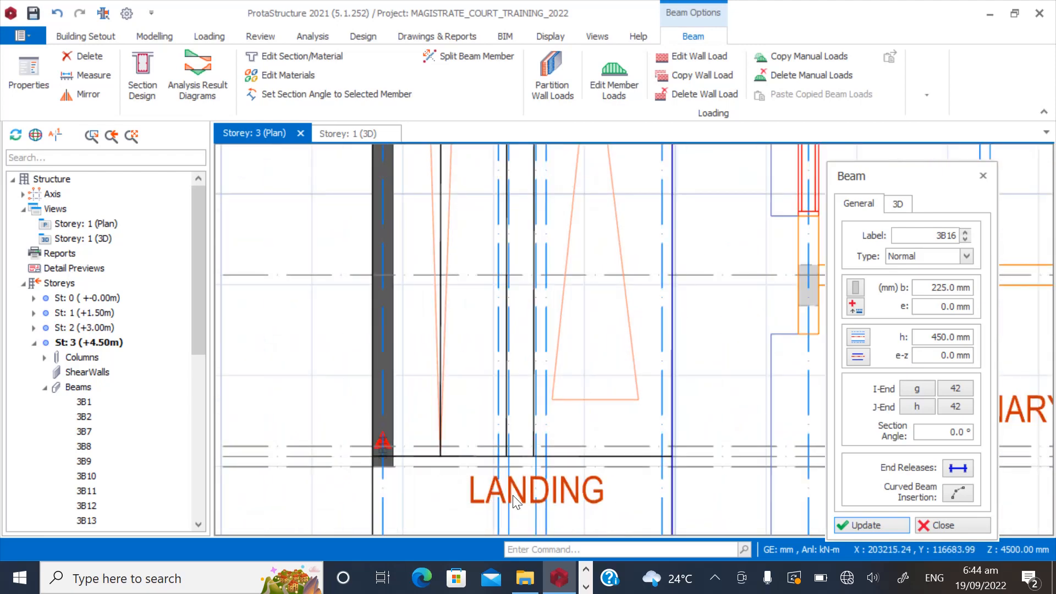
pyautogui.scroll(2, 509, 495)
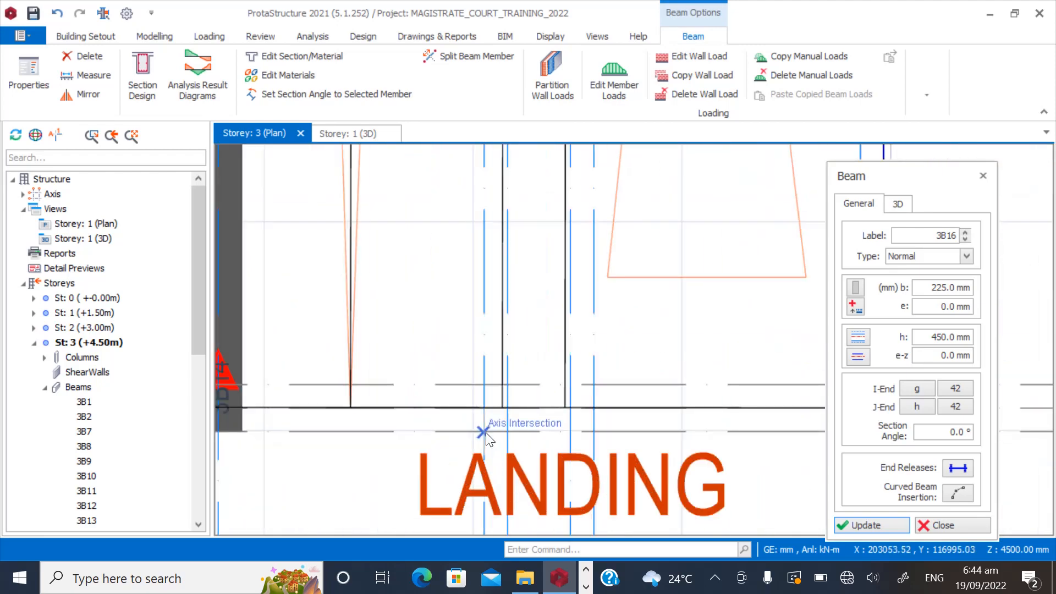
pyautogui.scroll(-3, 473, 498)
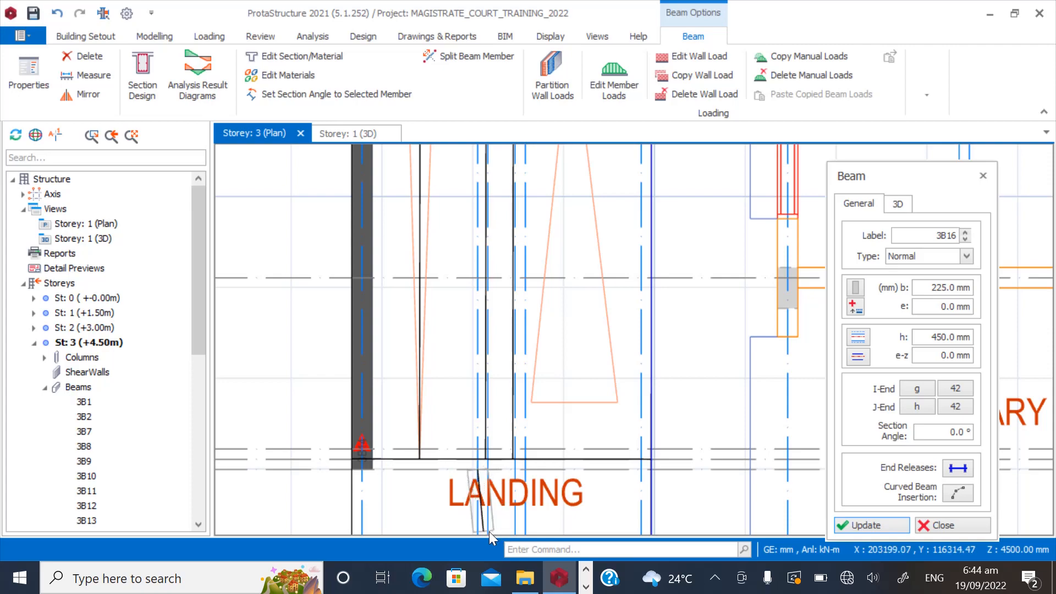
pyautogui.scroll(-6, 441, 527)
pyautogui.scroll(4, 446, 206)
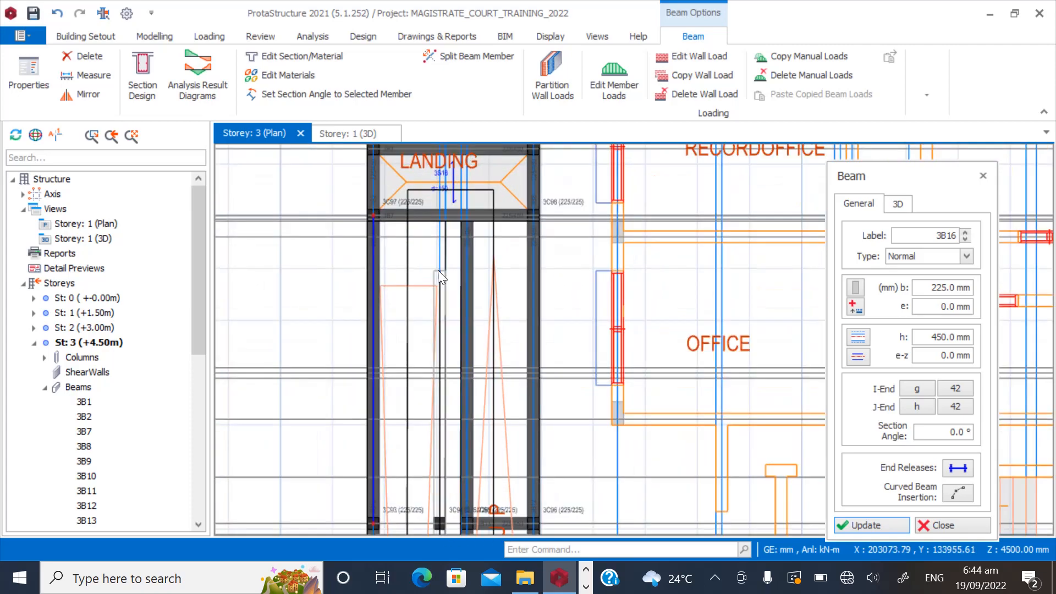
pyautogui.scroll(5, 430, 207)
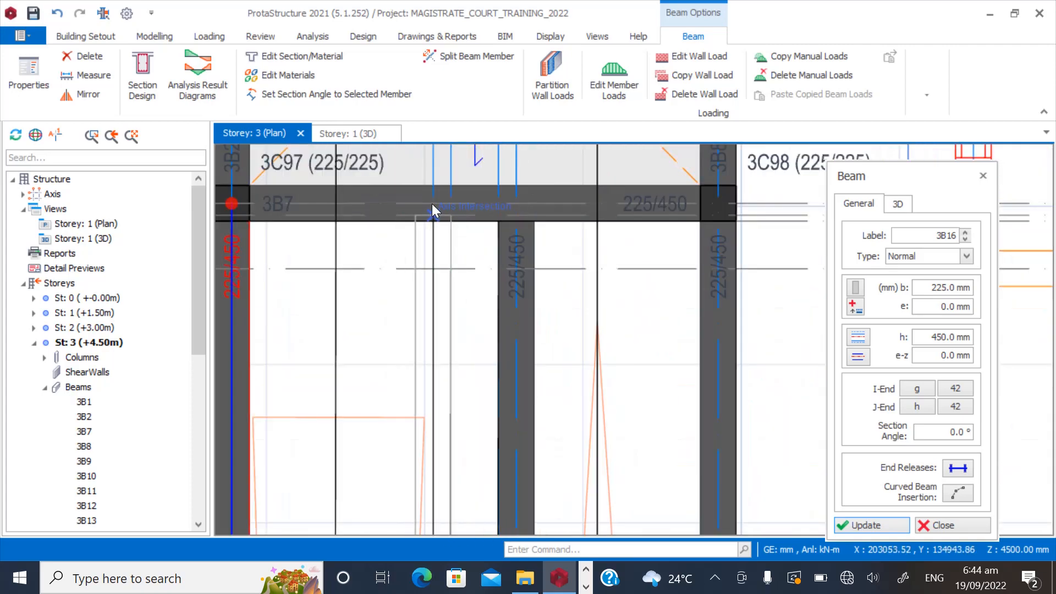
pyautogui.click(432, 203)
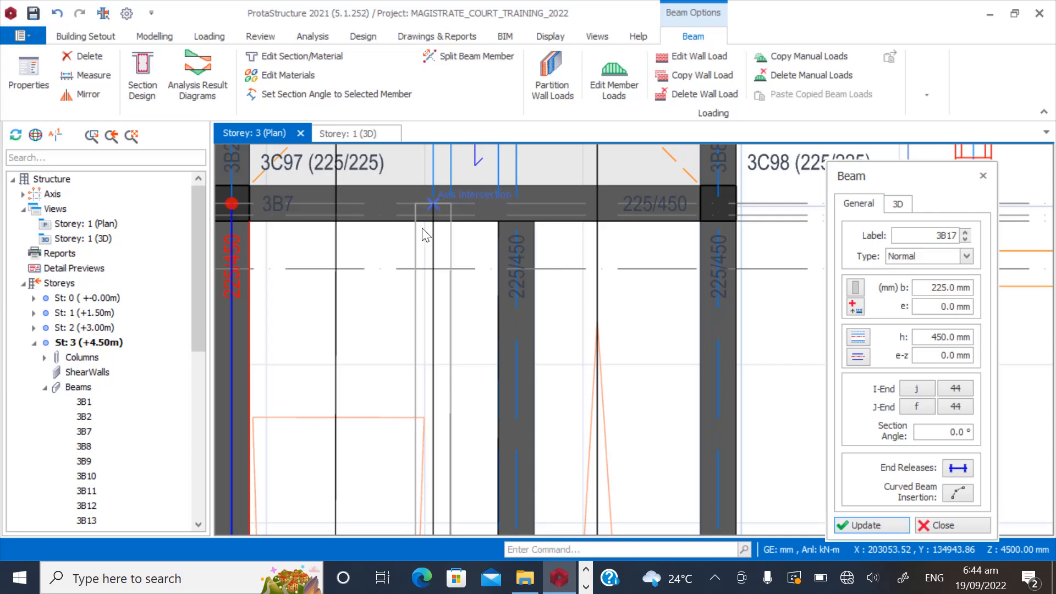
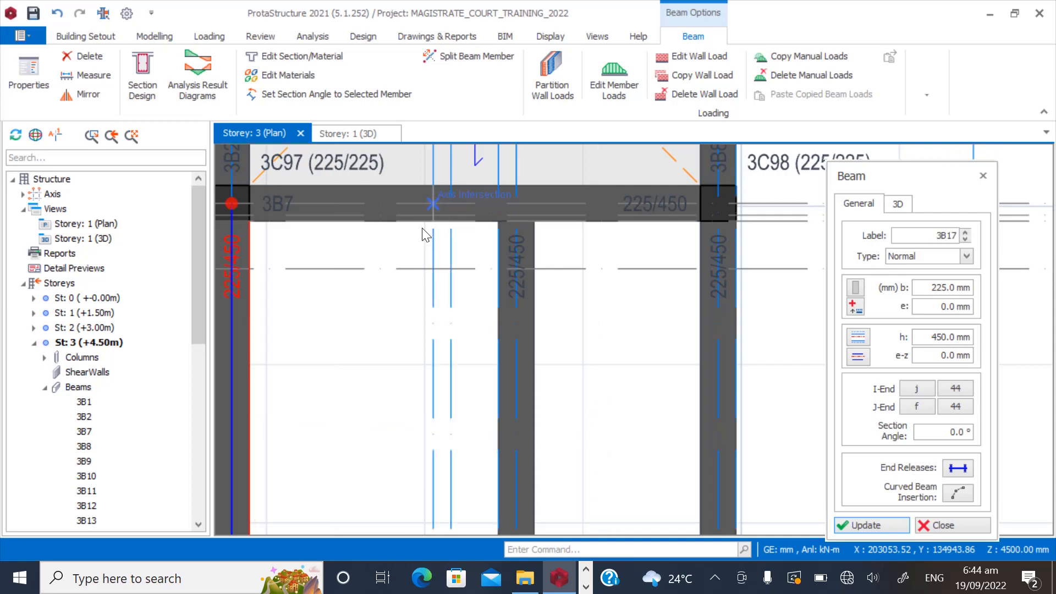
pyautogui.click(424, 234)
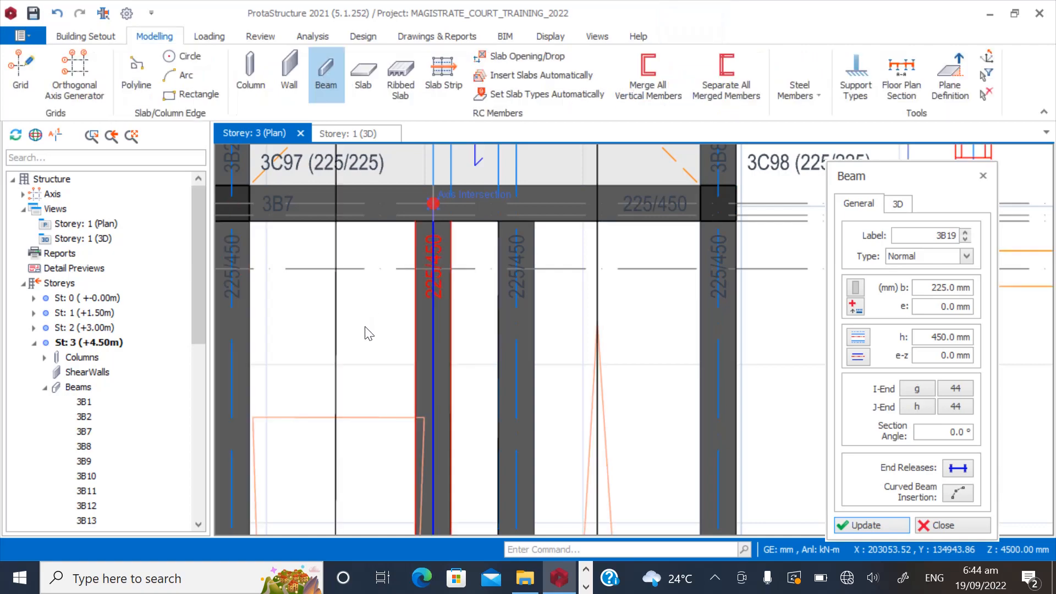
# Insert a 225 x 450 mm cross beam along axis g between columns 3C93 and 3C94.
pyautogui.scroll(-5, 422, 265)
pyautogui.scroll(10, 423, 264)
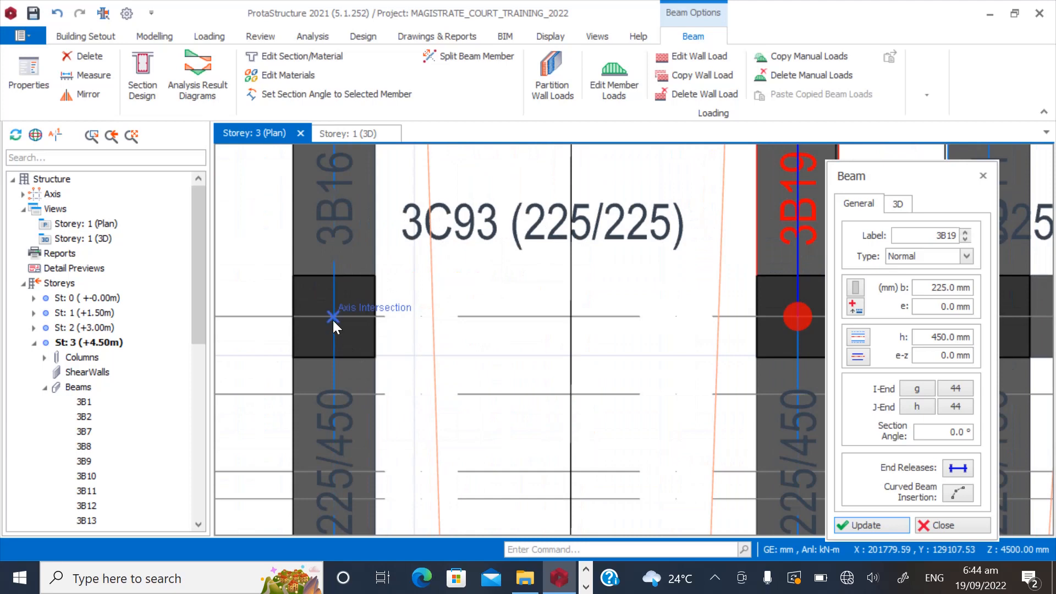
pyautogui.click(333, 317)
pyautogui.click(797, 318)
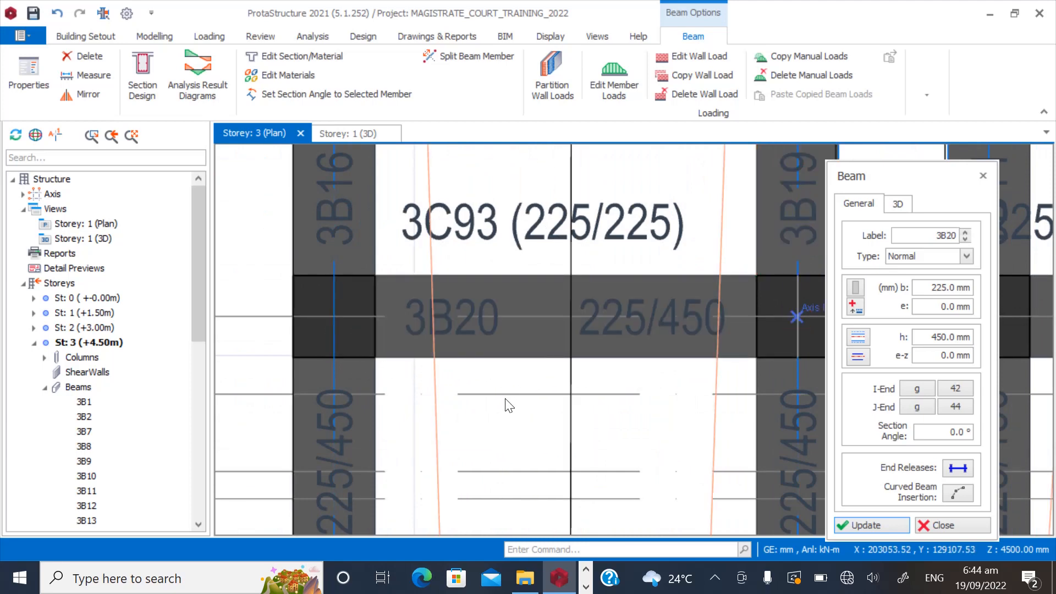
# Insert a 225 x 450 mm cross beam along axis f between columns 3C89 and 3C90, then finish beam insertion.
pyautogui.scroll(-3, 414, 264)
pyautogui.scroll(-5, 418, 268)
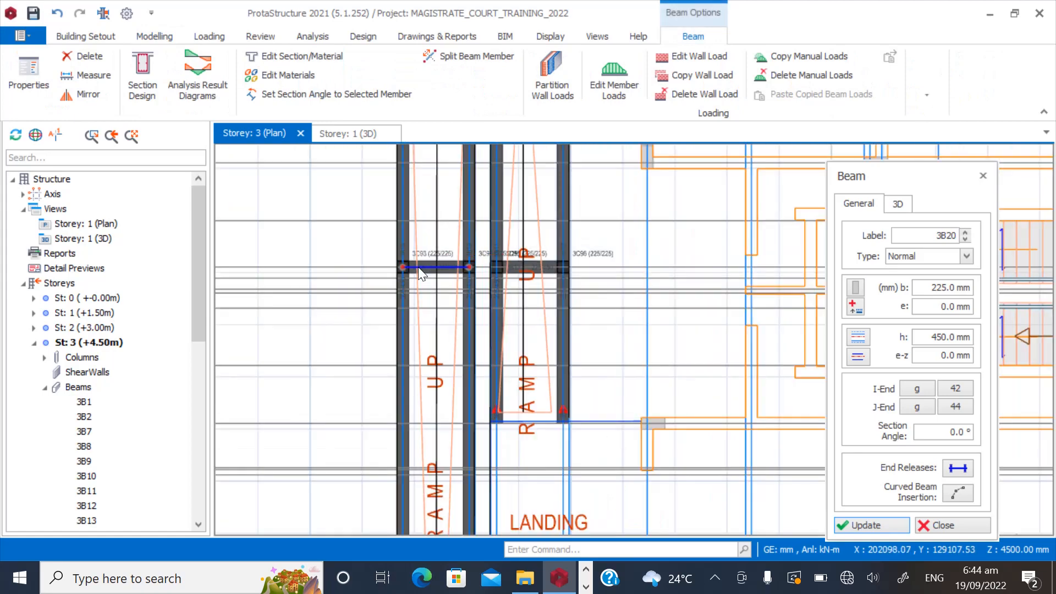
pyautogui.scroll(3, 432, 345)
pyautogui.scroll(2, 414, 392)
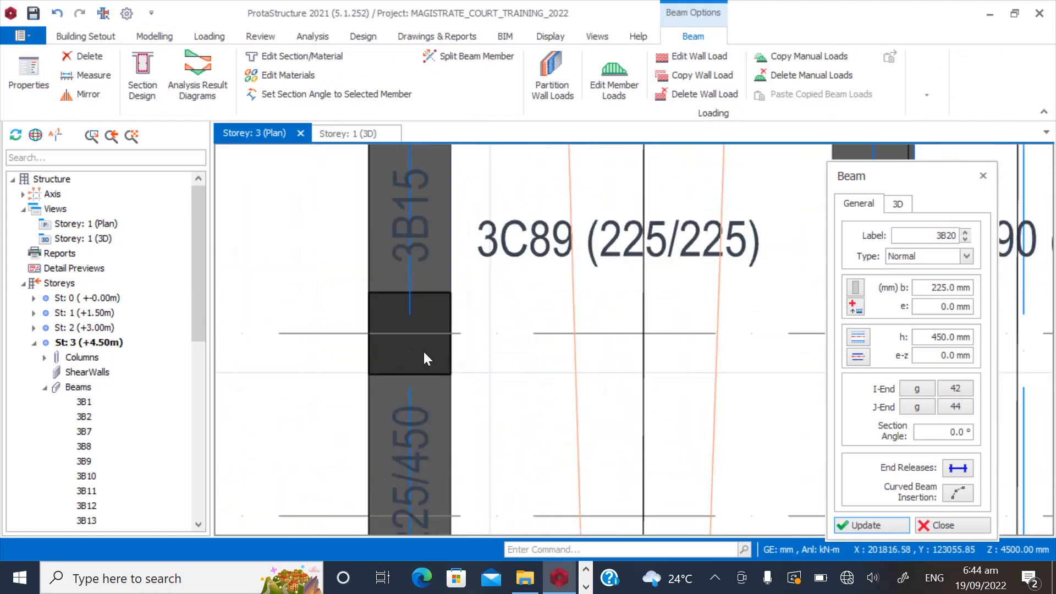
pyautogui.scroll(-2, 413, 341)
pyautogui.scroll(2, 560, 389)
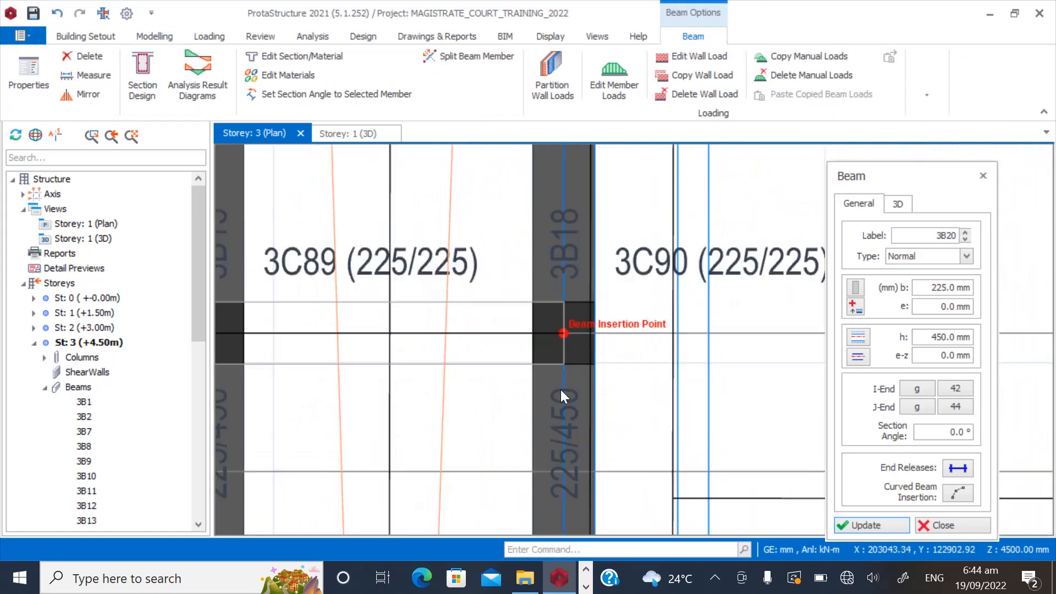
pyautogui.click(564, 336)
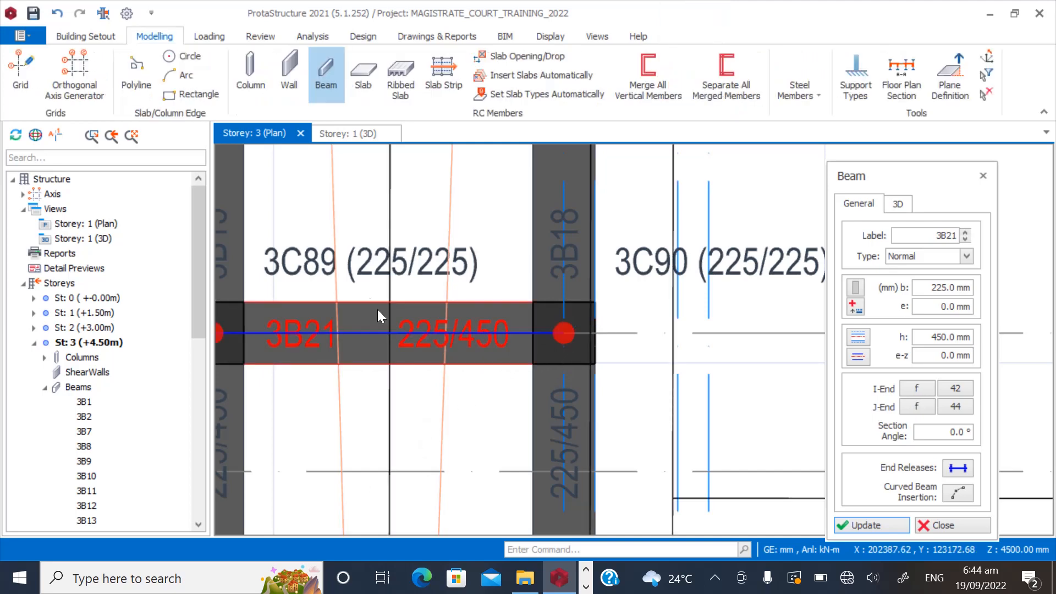
pyautogui.scroll(-5, 374, 330)
pyautogui.scroll(-4, 398, 392)
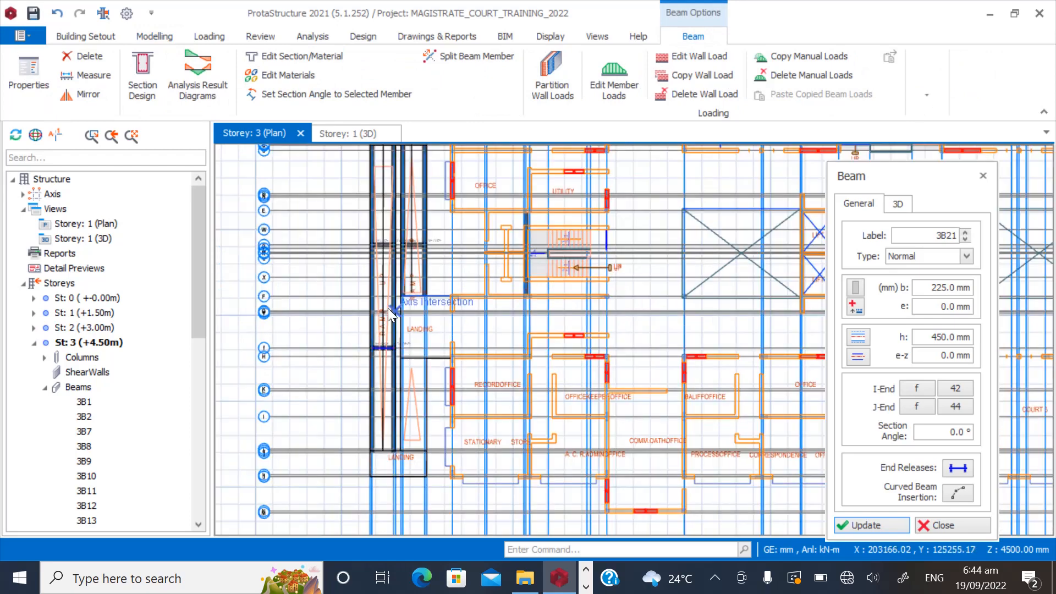
pyautogui.scroll(-2, 373, 307)
pyautogui.scroll(5, 388, 211)
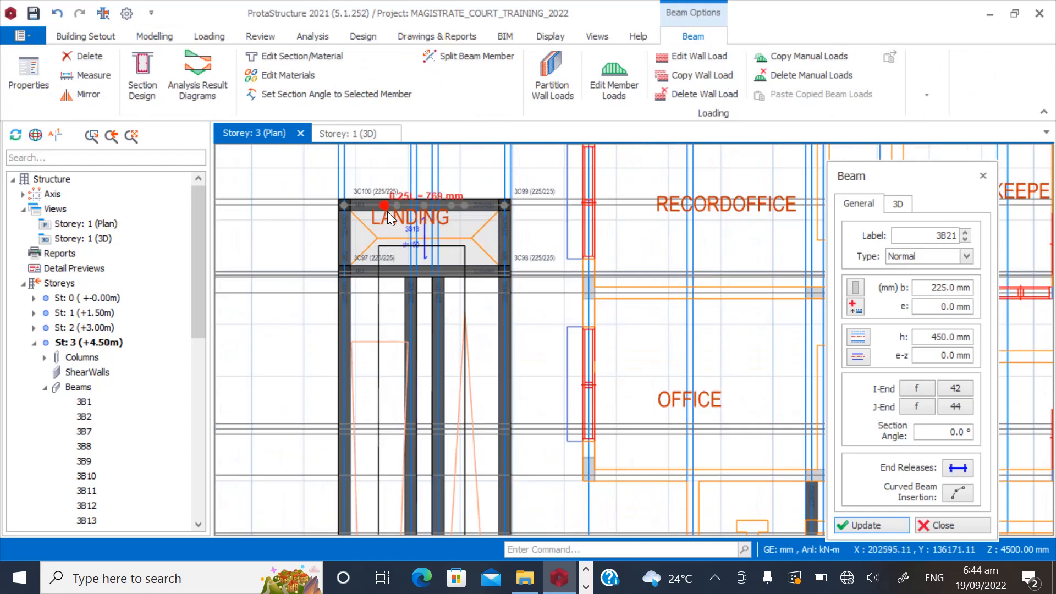
pyautogui.scroll(-2, 389, 269)
pyautogui.click(947, 522)
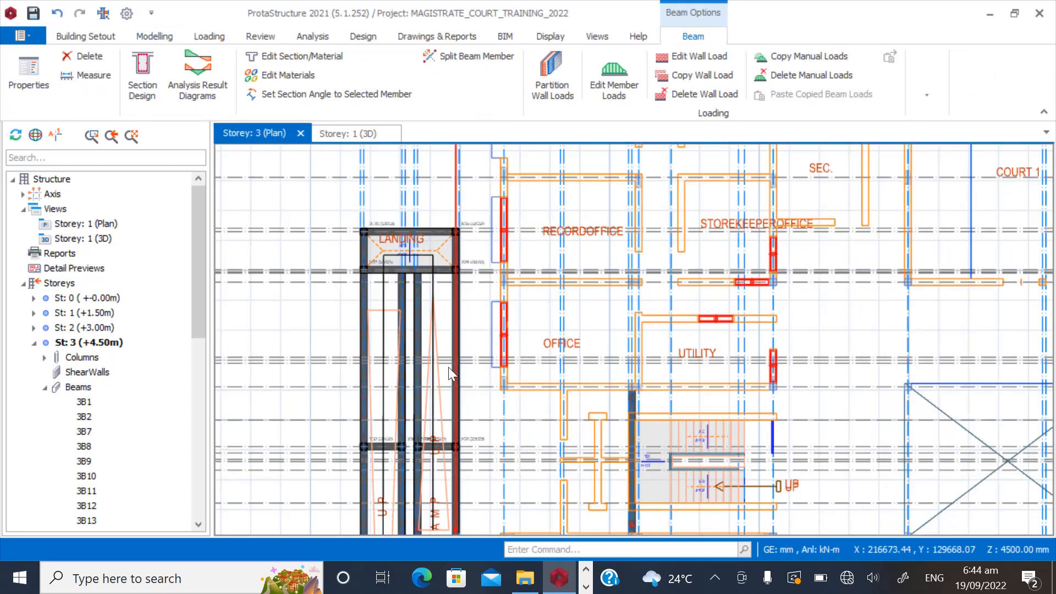
# Using the landing slab's properties, insert 150 mm beam-region slabs in both ramp flights between axis g and the far landing on axis h.
pyautogui.scroll(2, 356, 345)
pyautogui.scroll(-2, 332, 355)
pyautogui.scroll(3, 355, 233)
pyautogui.click(400, 274)
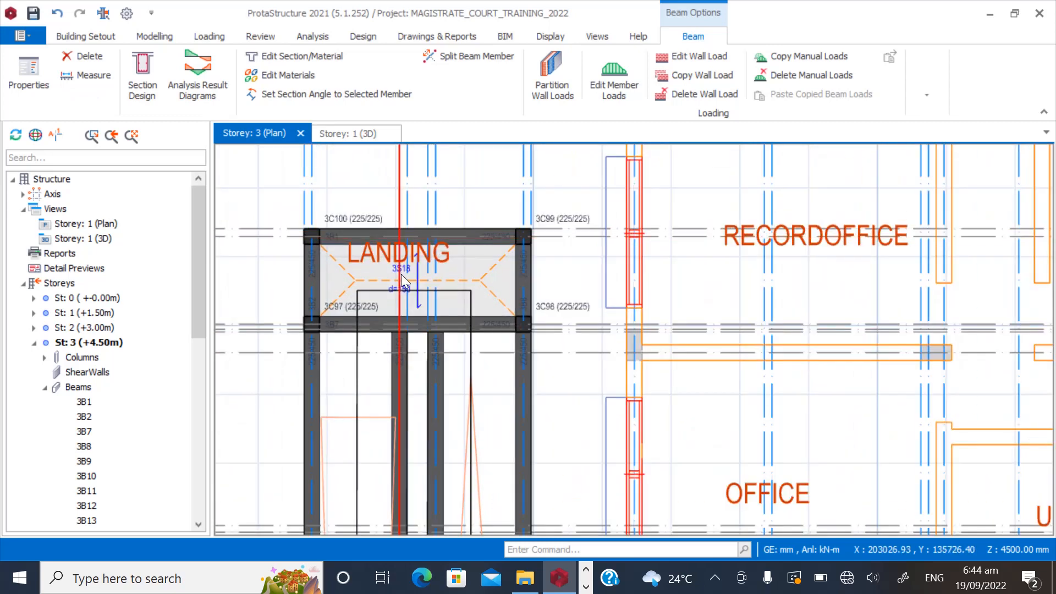
pyautogui.click(400, 285)
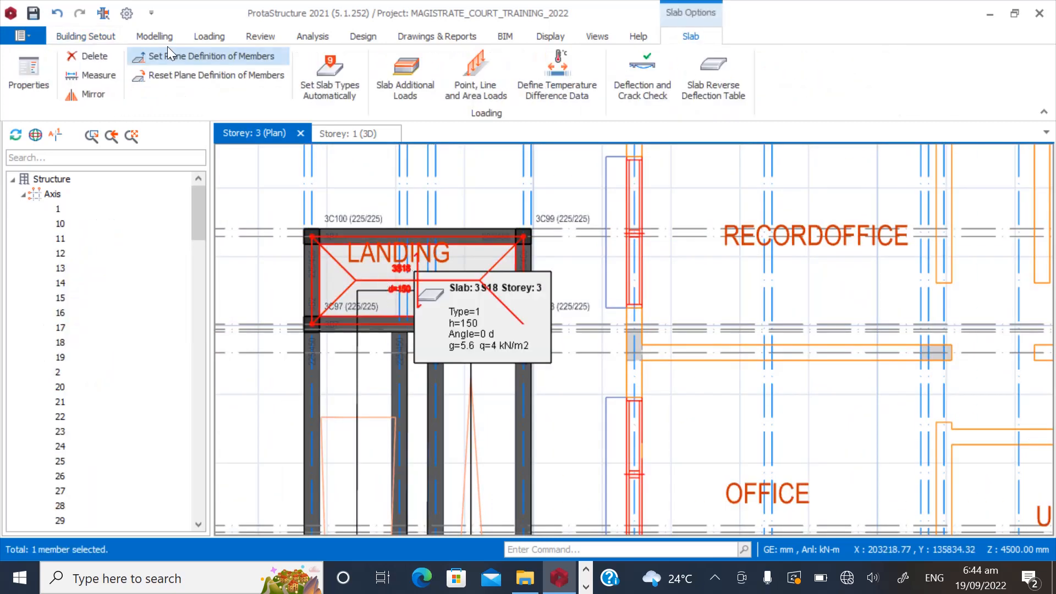
pyautogui.click(156, 37)
pyautogui.click(361, 80)
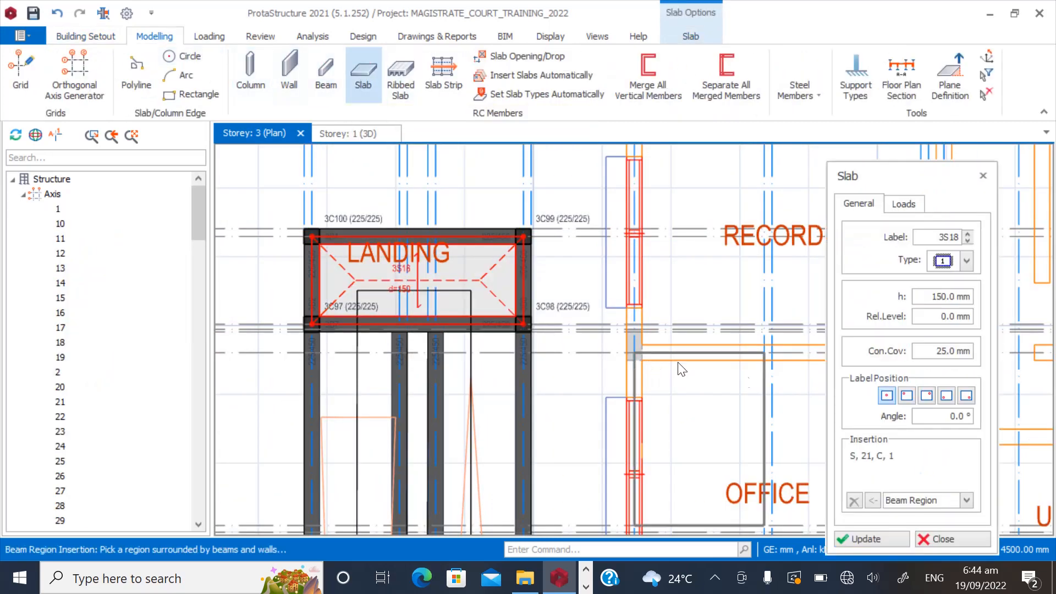
pyautogui.scroll(-2, 400, 219)
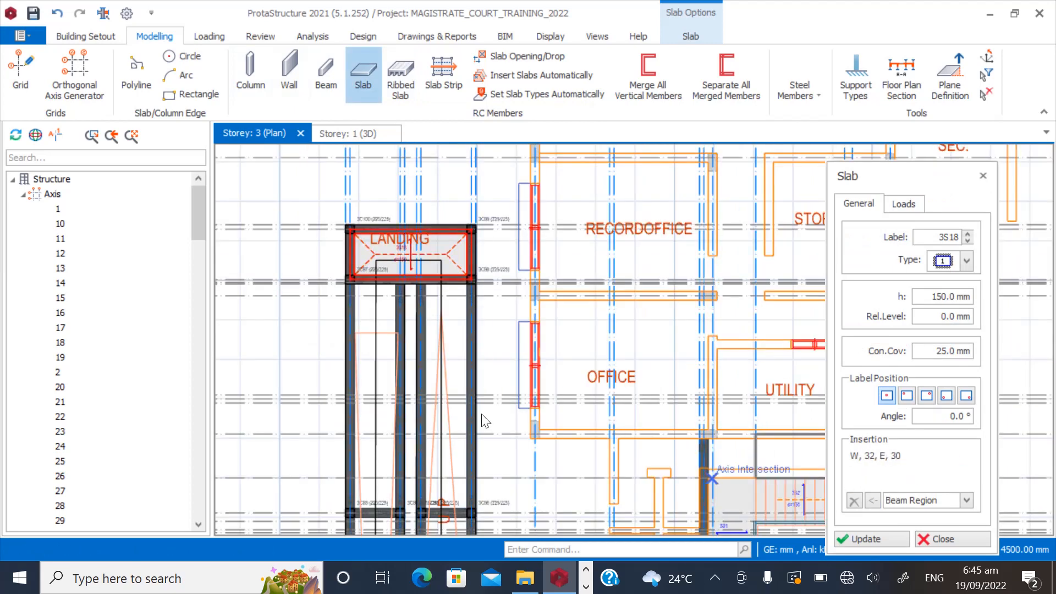
pyautogui.scroll(2, 379, 387)
pyautogui.click(388, 308)
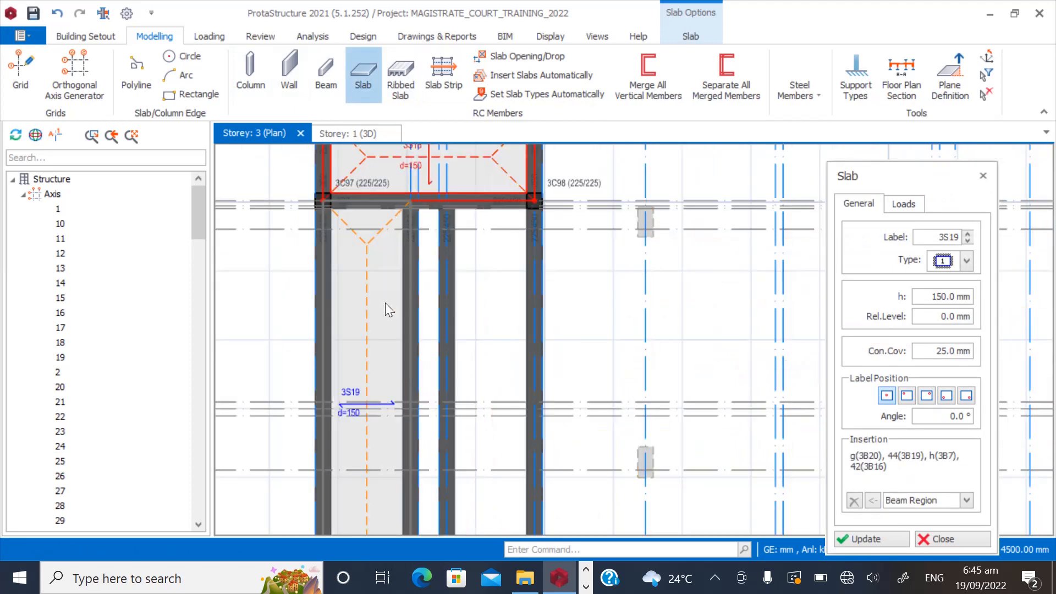
pyautogui.click(477, 307)
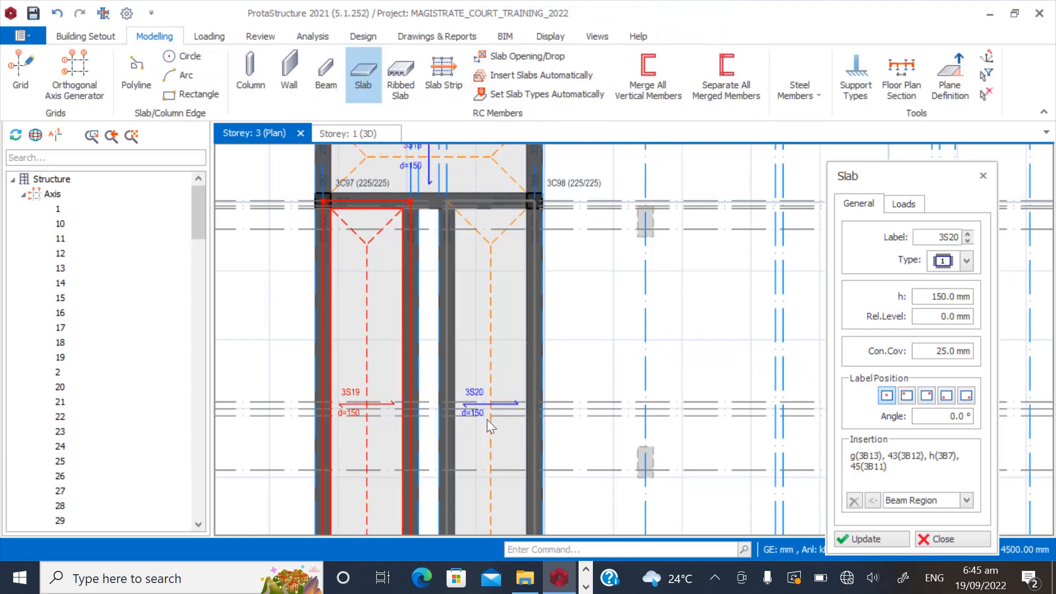
# Insert a 150 mm beam-region slab between axes 42 and 44, from cross beam 3B21 on axis f to 3B20 on axis g.
pyautogui.scroll(-6, 436, 233)
pyautogui.scroll(7, 429, 337)
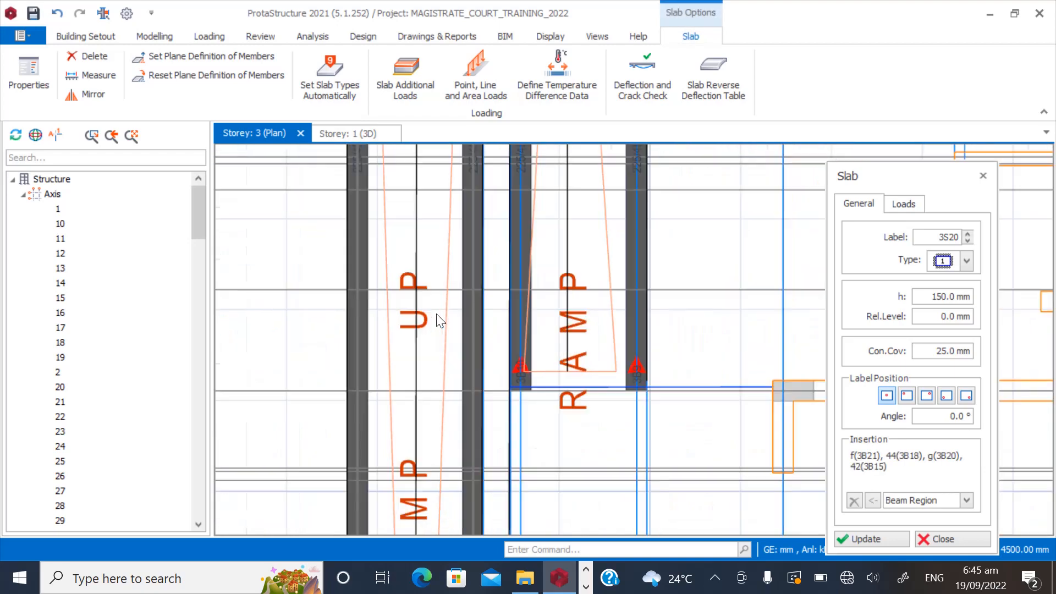
pyautogui.click(418, 334)
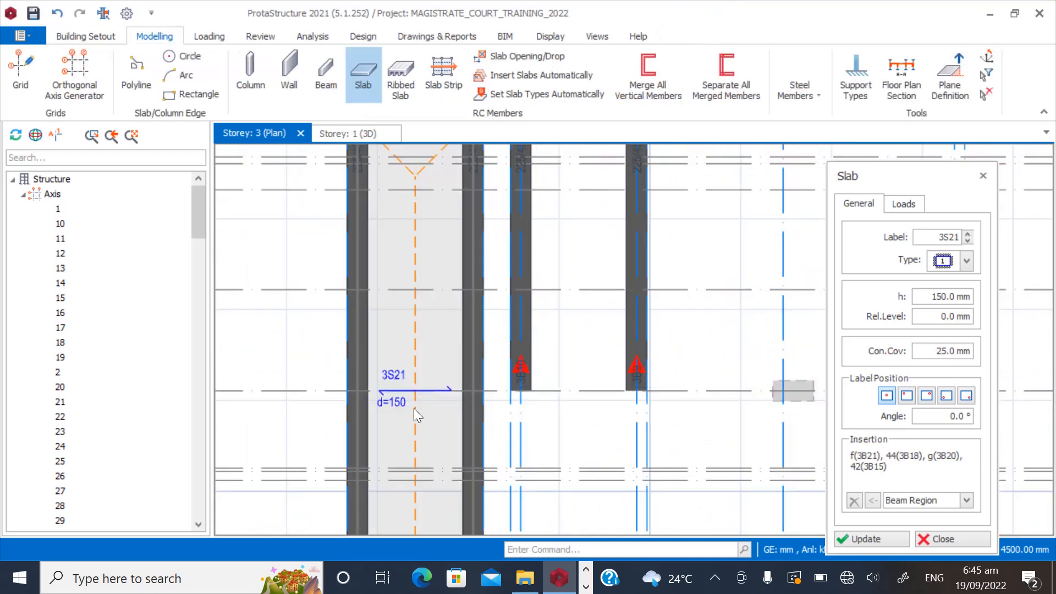
# Insert a 150 mm slab with the Pick Points method between axes 42 and 44, from axis j to the cross beam on axis f.
pyautogui.scroll(-3, 440, 305)
pyautogui.scroll(-2, 440, 305)
pyautogui.scroll(3, 434, 391)
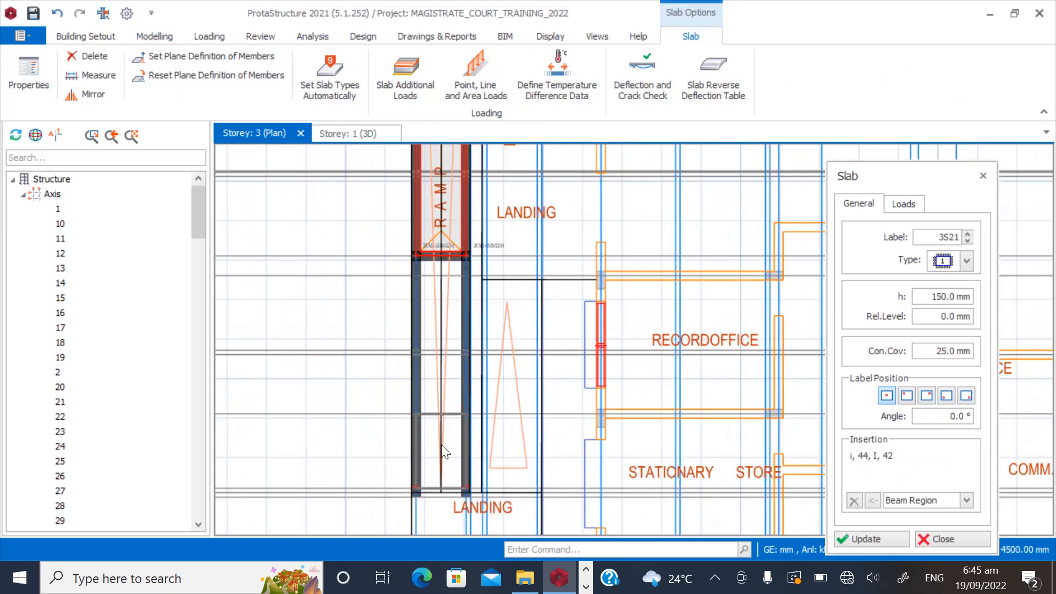
pyautogui.scroll(2, 431, 530)
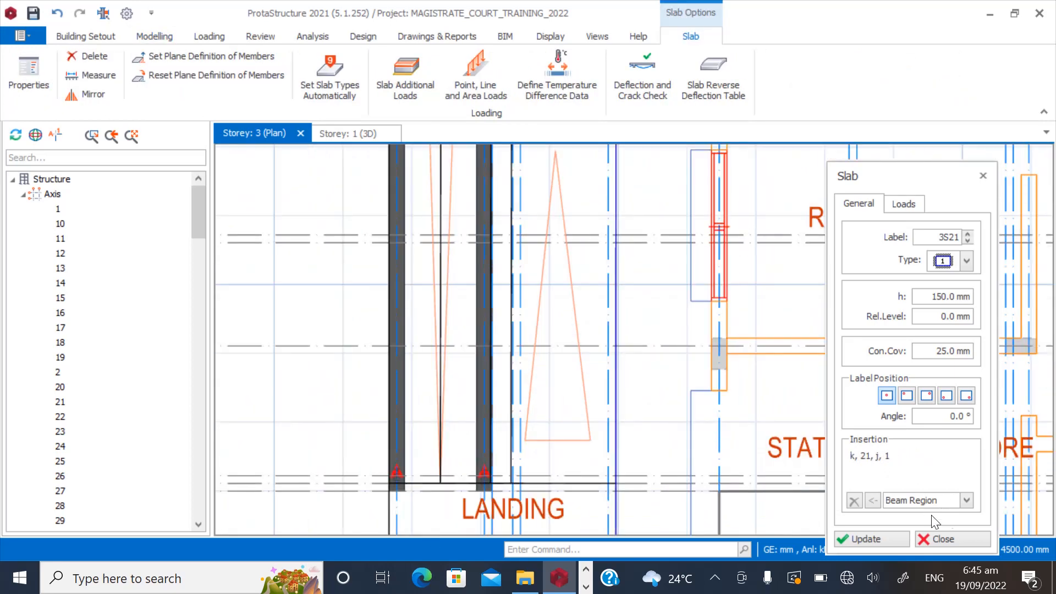
pyautogui.click(966, 501)
pyautogui.click(905, 477)
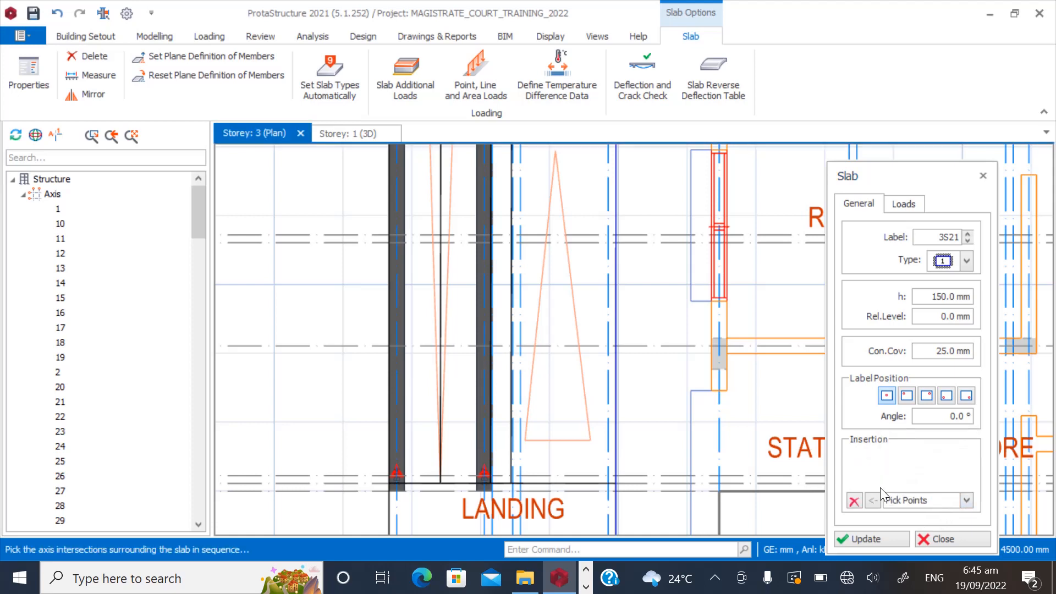
pyautogui.scroll(3, 414, 522)
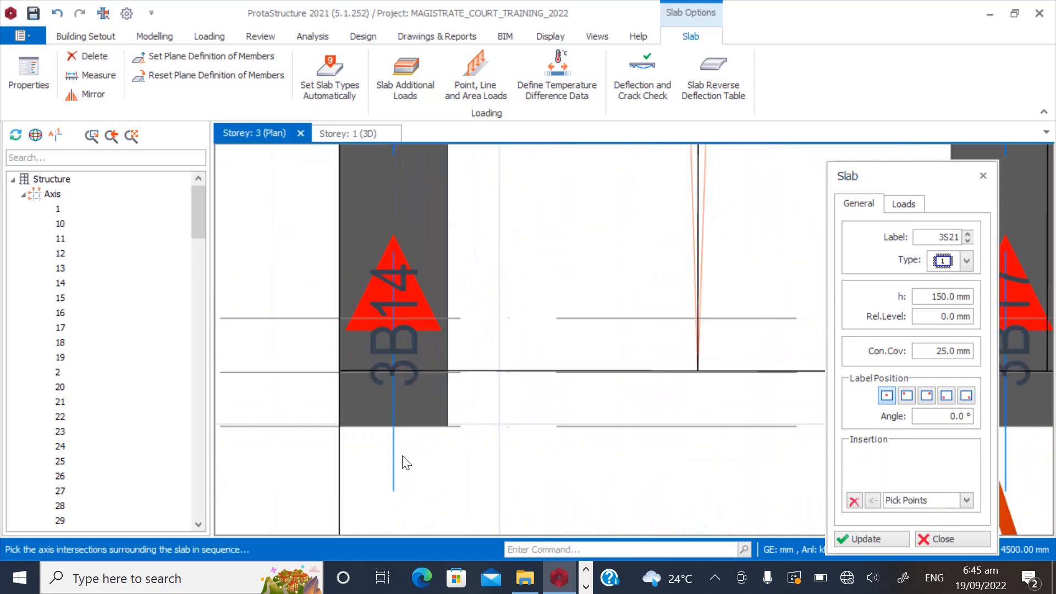
pyautogui.scroll(-3, 450, 476)
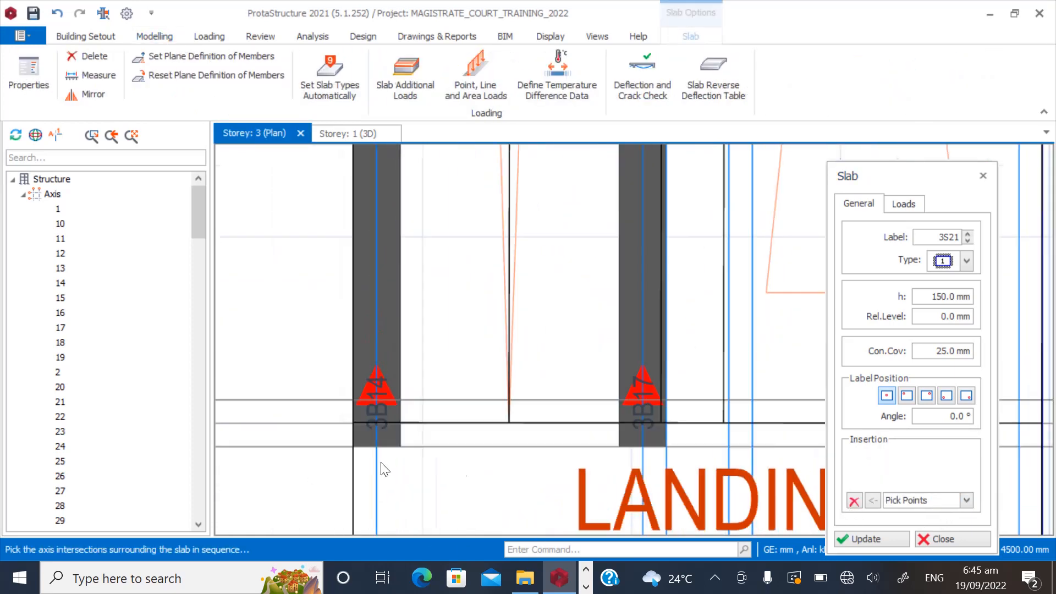
pyautogui.scroll(1, 653, 458)
pyautogui.click(631, 441)
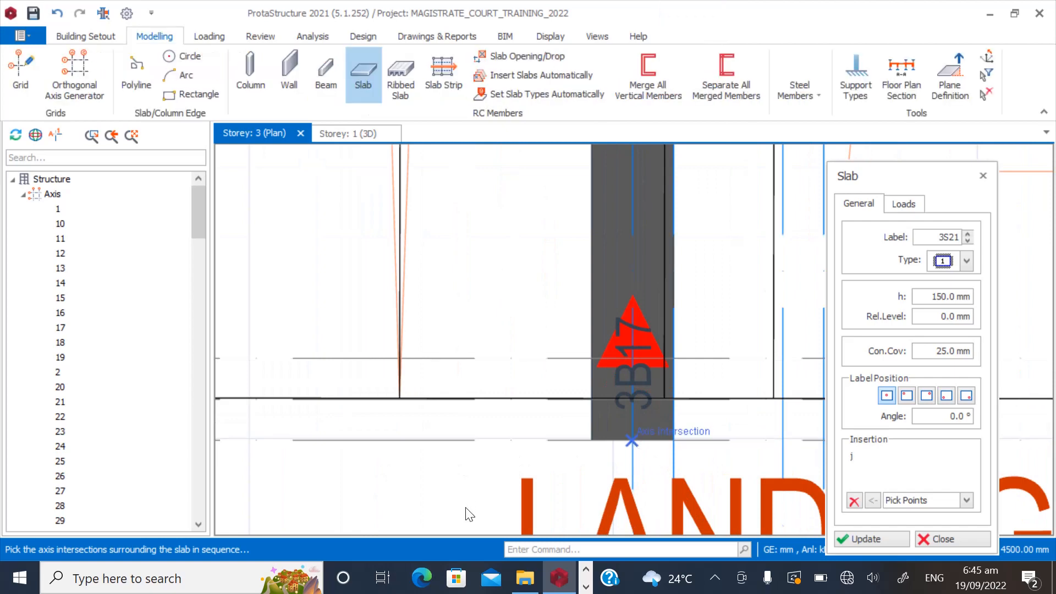
pyautogui.scroll(-4, 456, 508)
pyautogui.scroll(4, 542, 352)
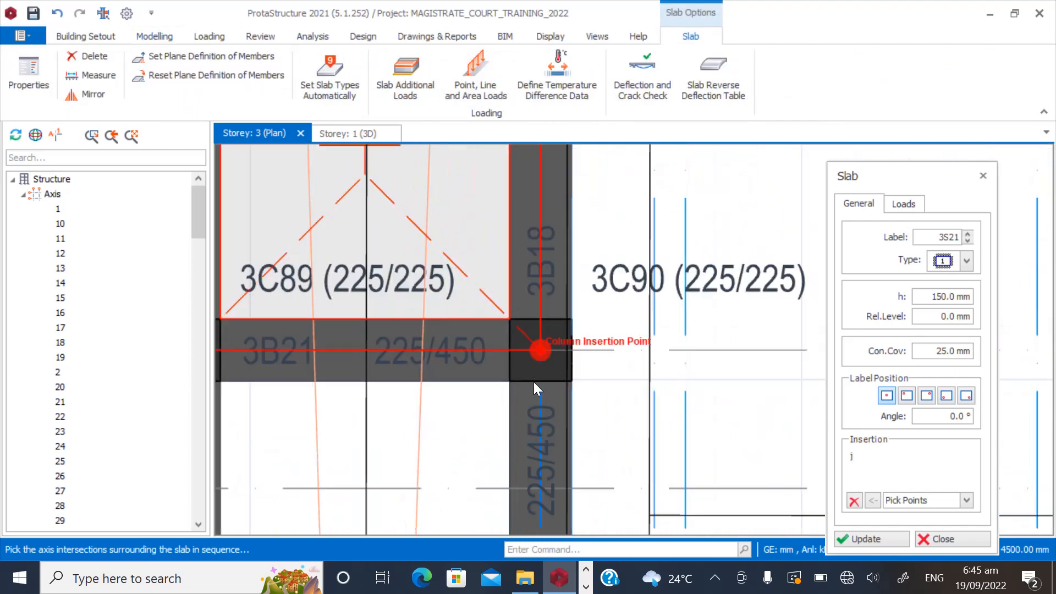
pyautogui.click(539, 352)
pyautogui.scroll(-3, 324, 390)
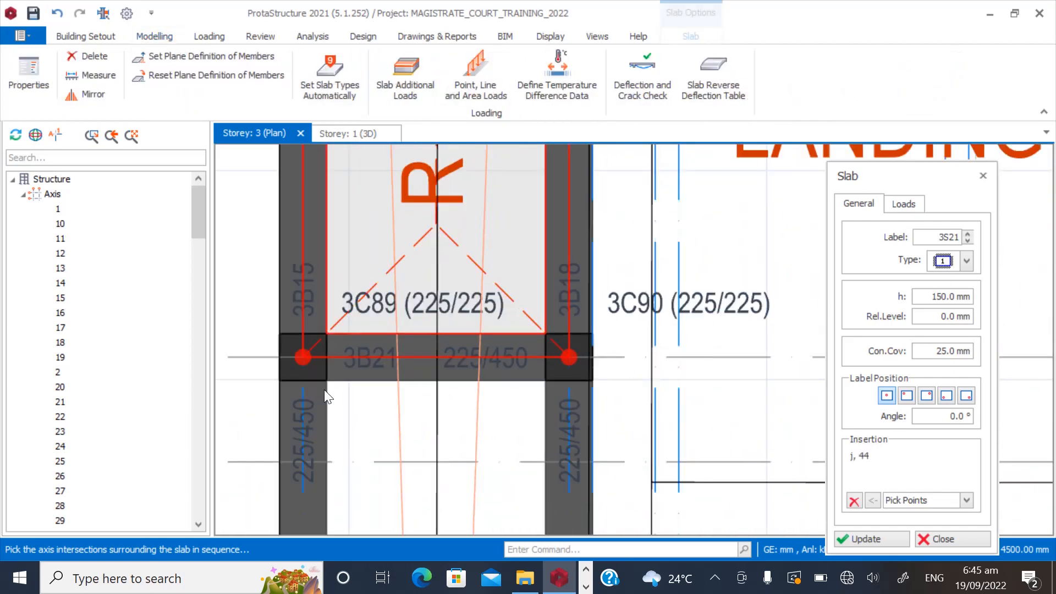
pyautogui.scroll(3, 299, 347)
pyautogui.click(292, 336)
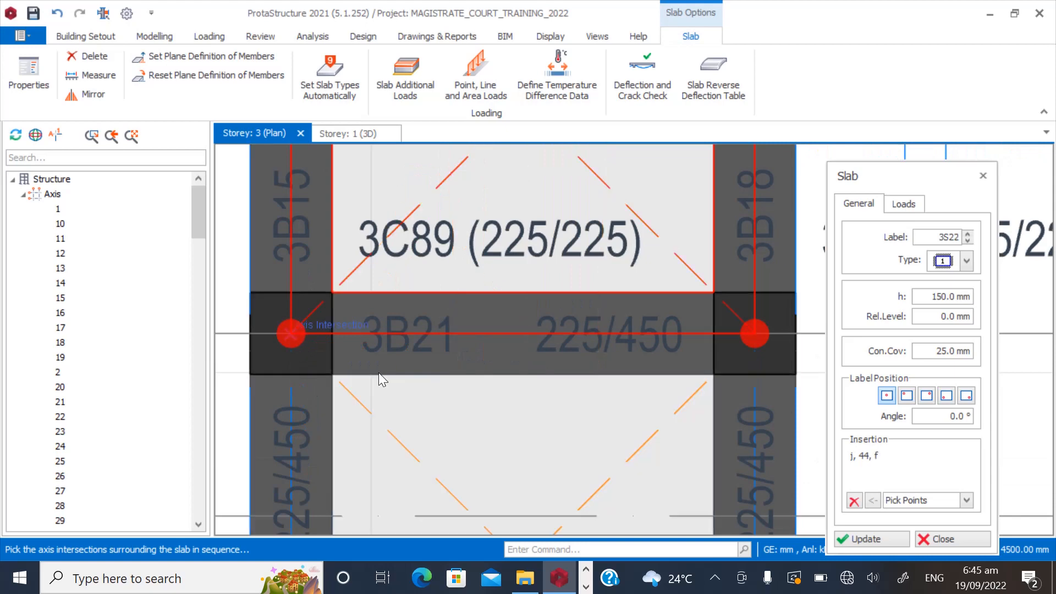
# Clear the picked points and insert a 150 mm slab between beams 3B10 and 3B9, from their free ends to cross beam 3B13 on axis g.
pyautogui.click(854, 501)
pyautogui.scroll(-5, 244, 375)
pyautogui.scroll(-2, 245, 376)
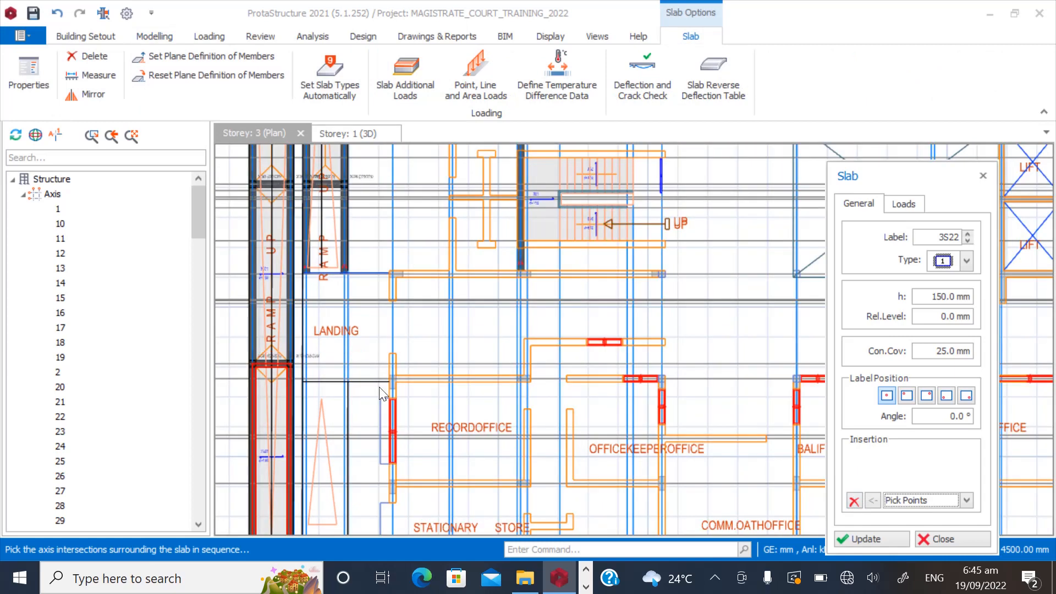
pyautogui.scroll(6, 316, 315)
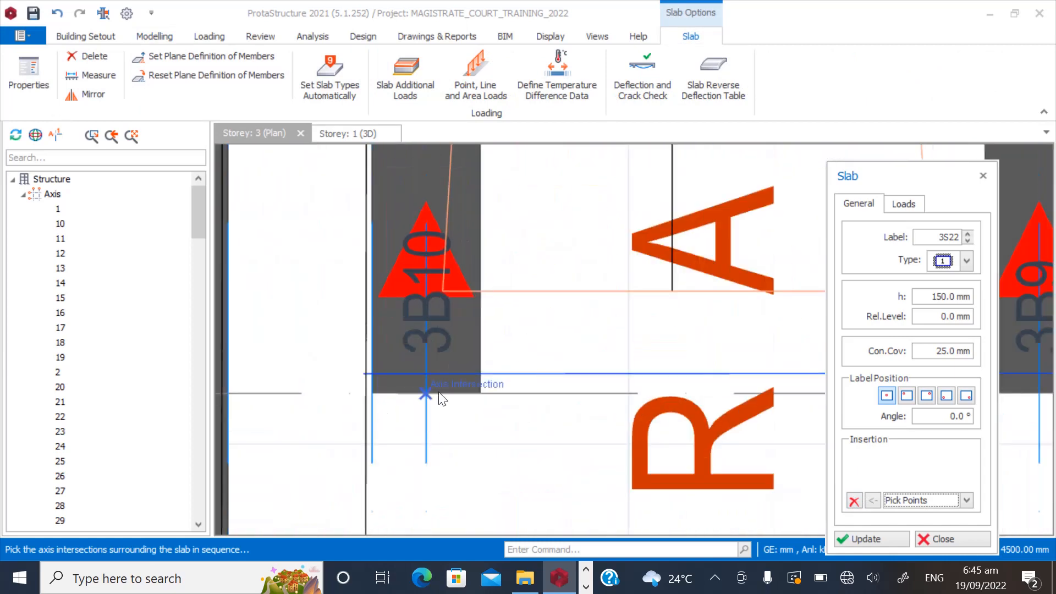
pyautogui.scroll(-2, 402, 442)
pyautogui.scroll(2, 677, 451)
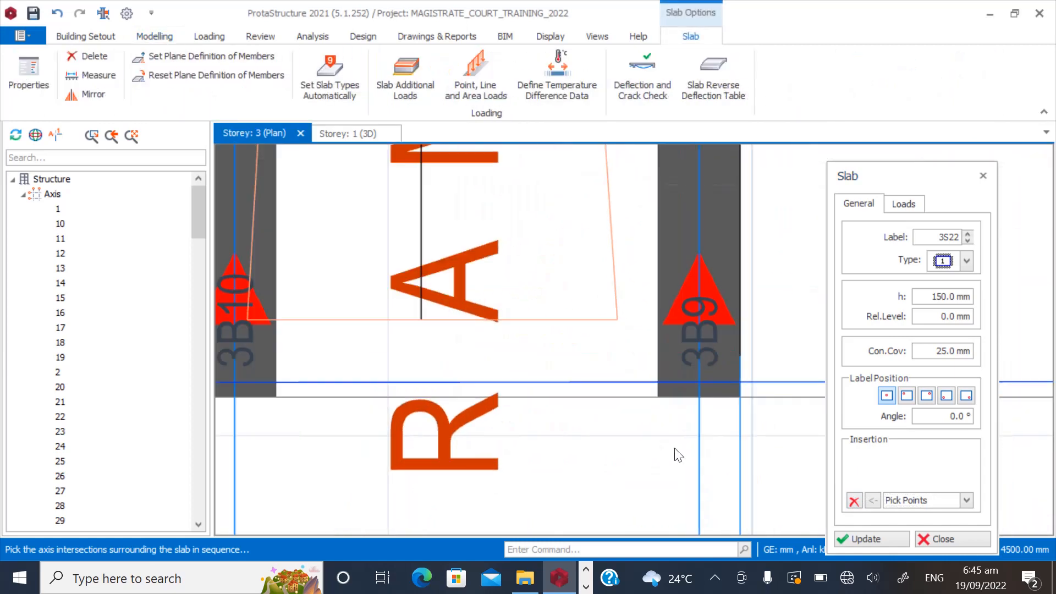
pyautogui.click(690, 423)
pyautogui.scroll(-3, 537, 491)
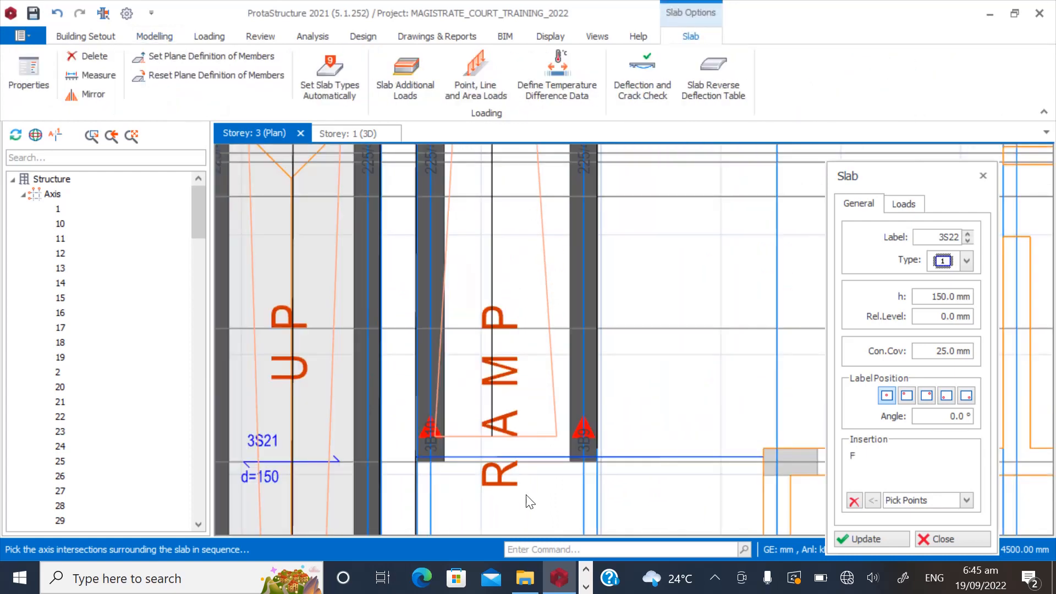
pyautogui.scroll(2, 584, 271)
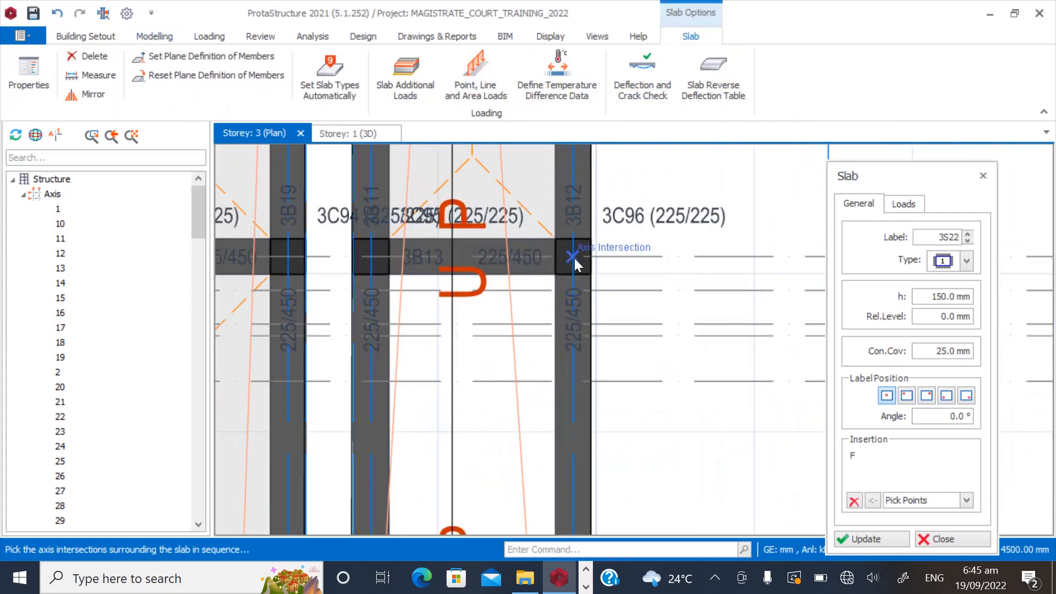
pyautogui.click(575, 258)
pyautogui.click(370, 257)
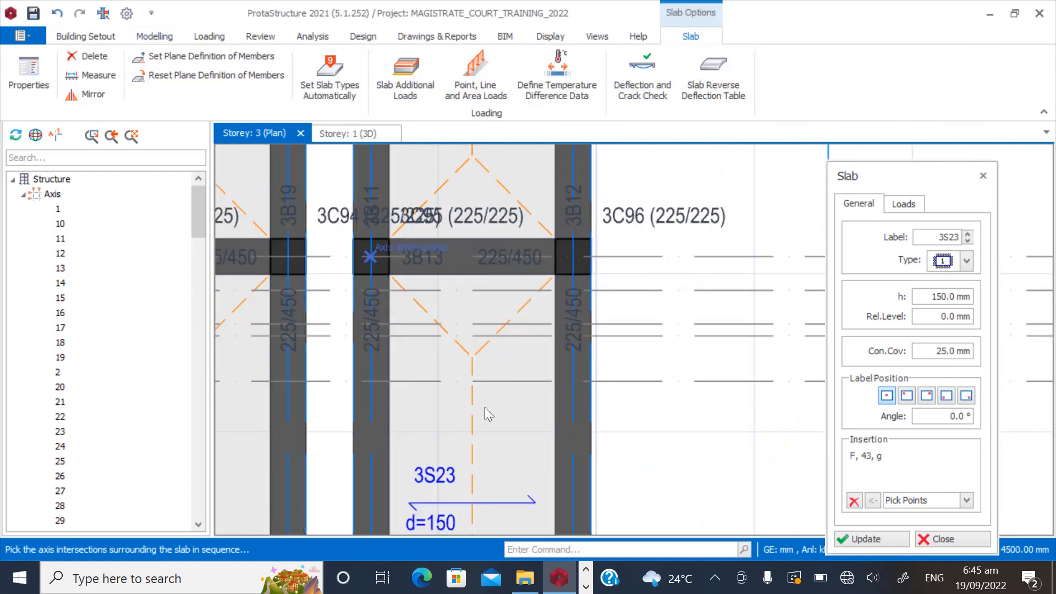
pyautogui.click(514, 421)
pyautogui.click(955, 539)
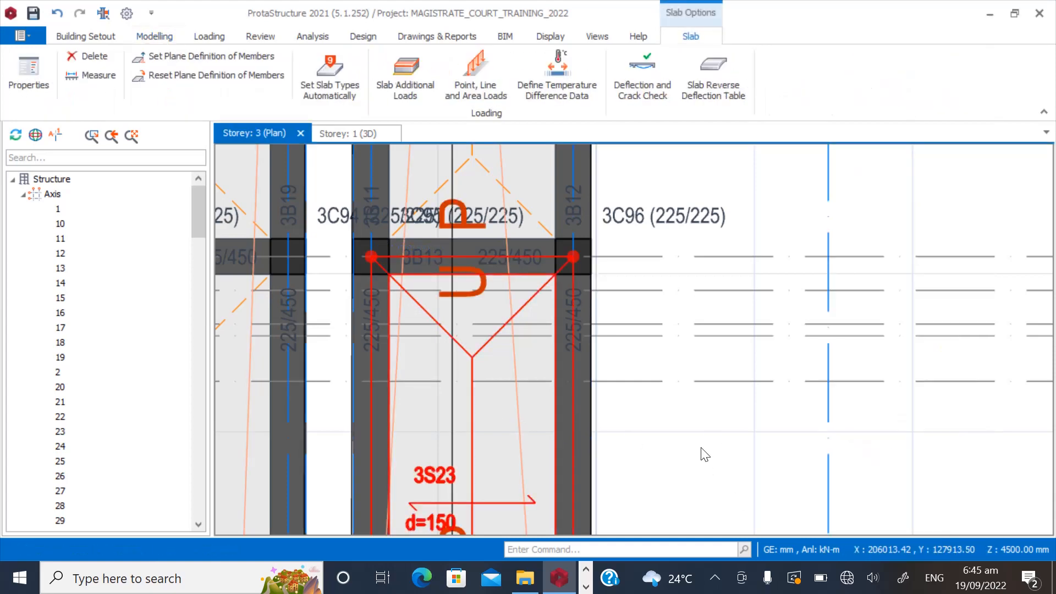
# Select the ramp columns 3C93, 3C94, 3C95 and 3C96 on axis g together with 3C89 and 3C90 beside cross beam 3B21.
pyautogui.scroll(-3, 576, 352)
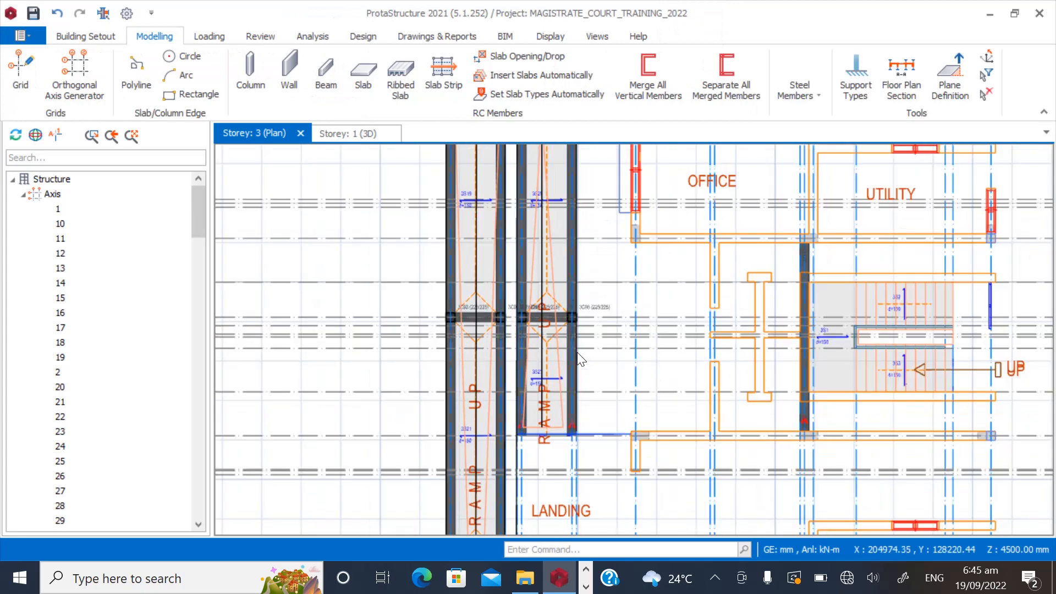
pyautogui.scroll(1, 431, 314)
pyautogui.scroll(4, 431, 314)
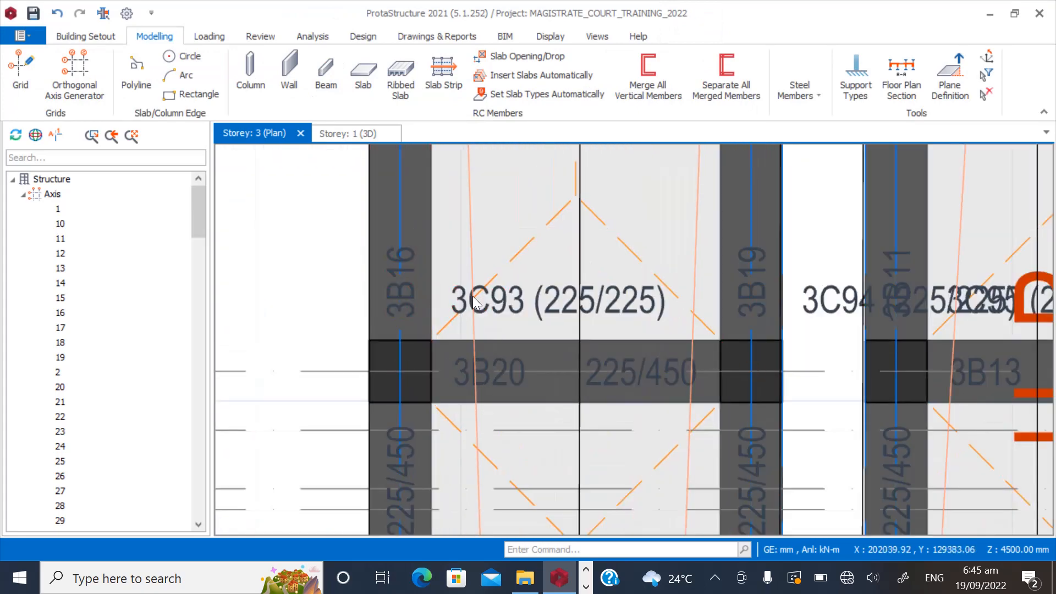
pyautogui.click(461, 291)
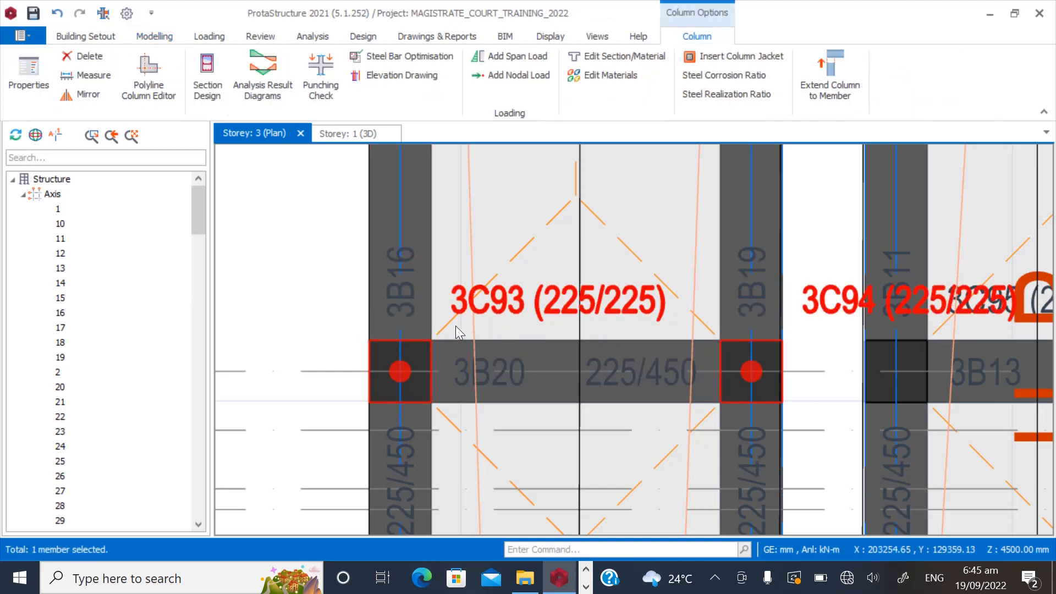
pyautogui.scroll(-3, 455, 326)
pyautogui.click(862, 326)
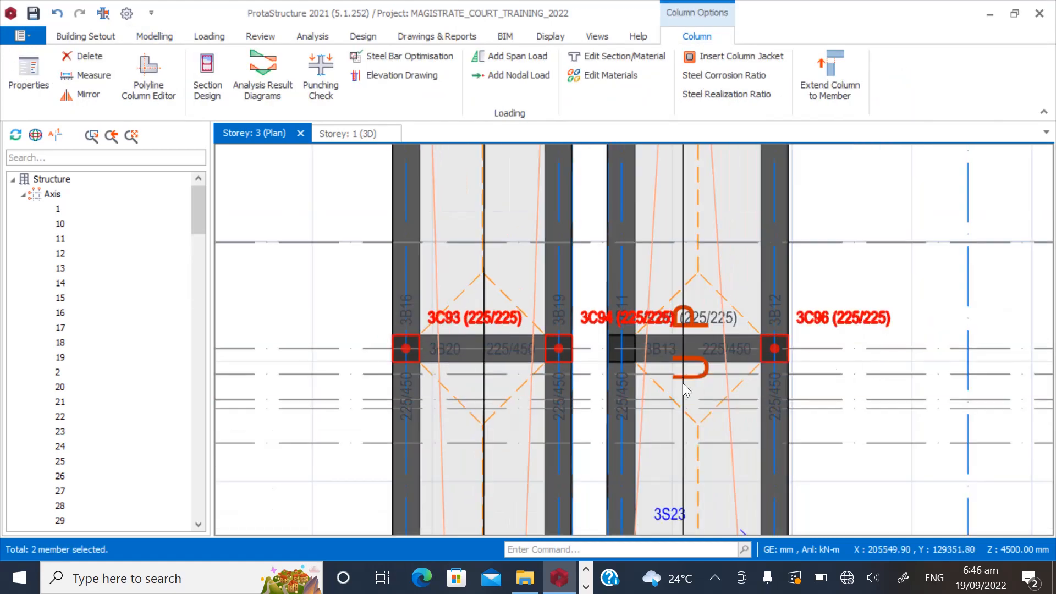
pyautogui.click(735, 322)
pyautogui.scroll(-4, 487, 292)
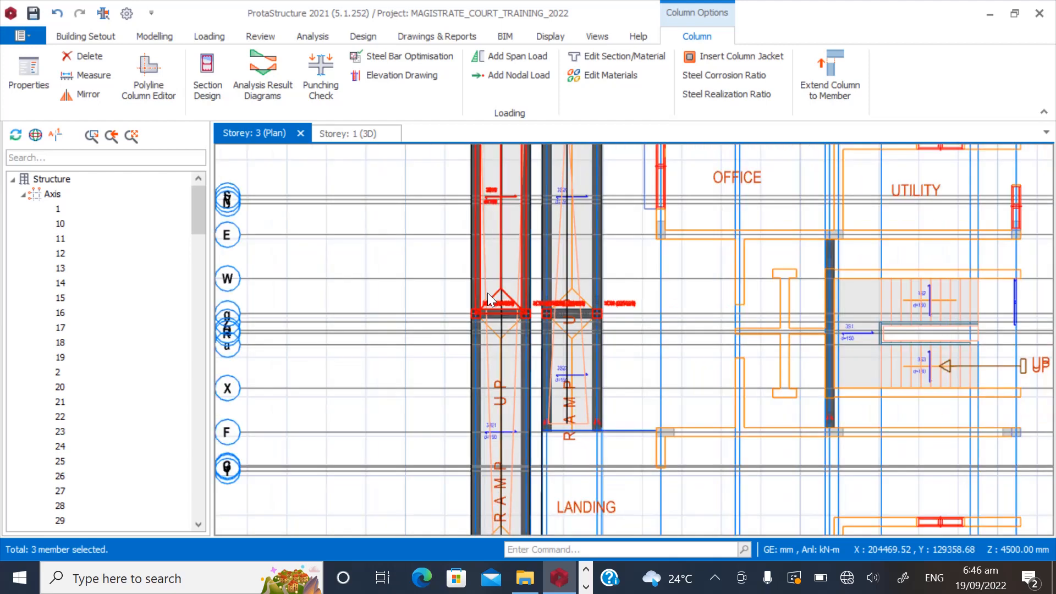
pyautogui.scroll(5, 505, 495)
pyautogui.scroll(5, 503, 520)
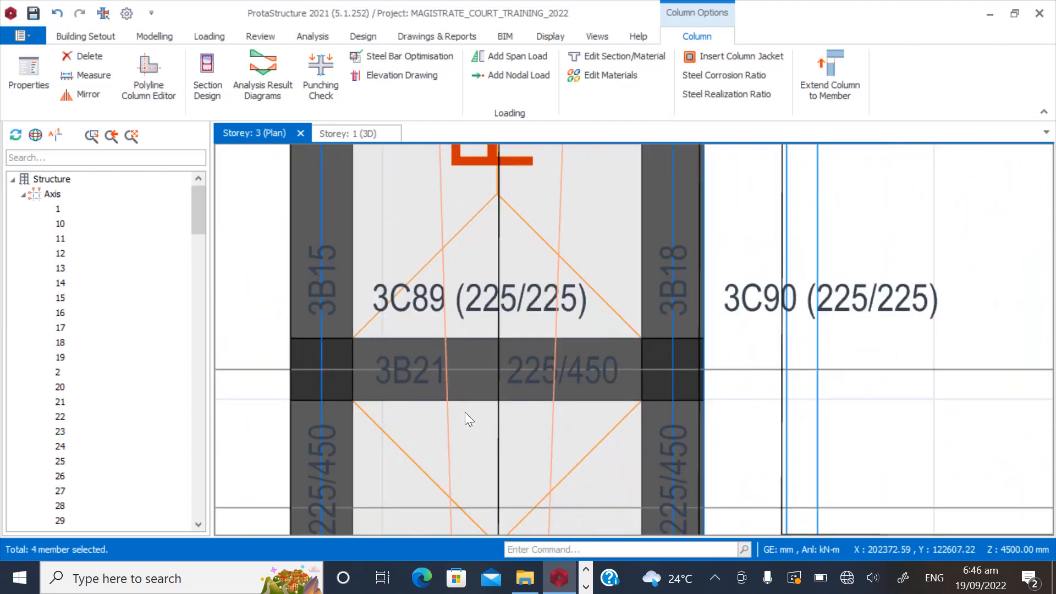
pyautogui.click(437, 311)
pyautogui.click(776, 318)
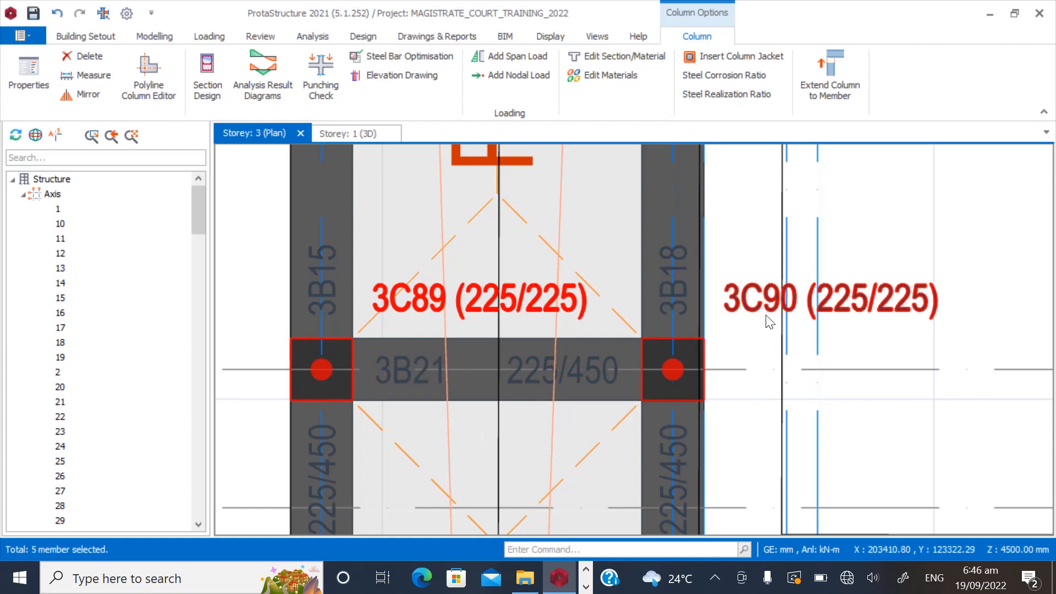
pyautogui.click(769, 322)
pyautogui.scroll(-4, 464, 436)
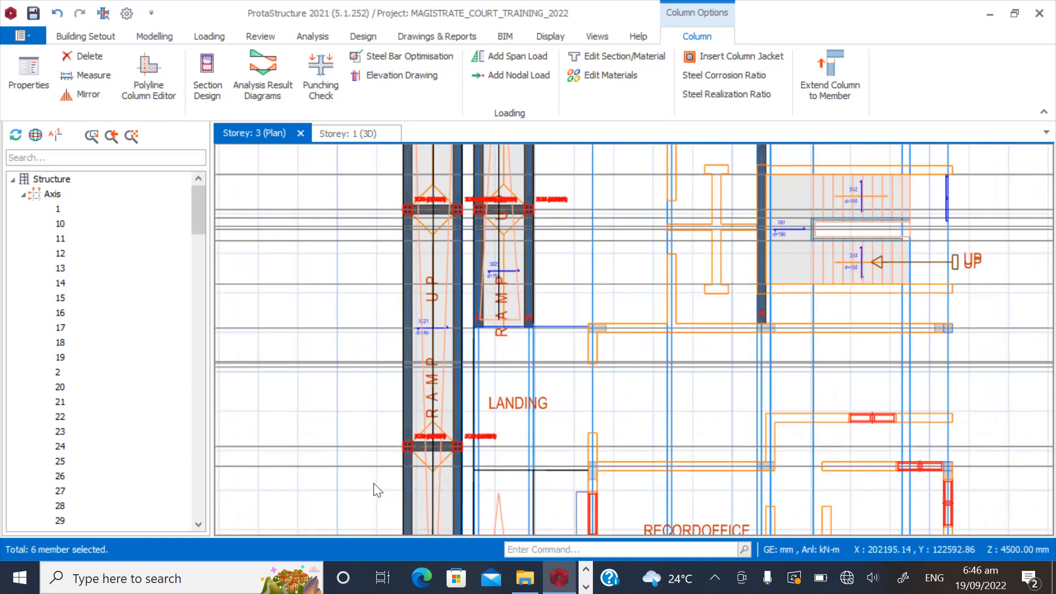
# Add the far landing's columns 3C97, 3C98, 3C99 and 3C100 to the selection and delete all selected Storey 3 columns, filtering on Columns only.
pyautogui.scroll(-3, 377, 490)
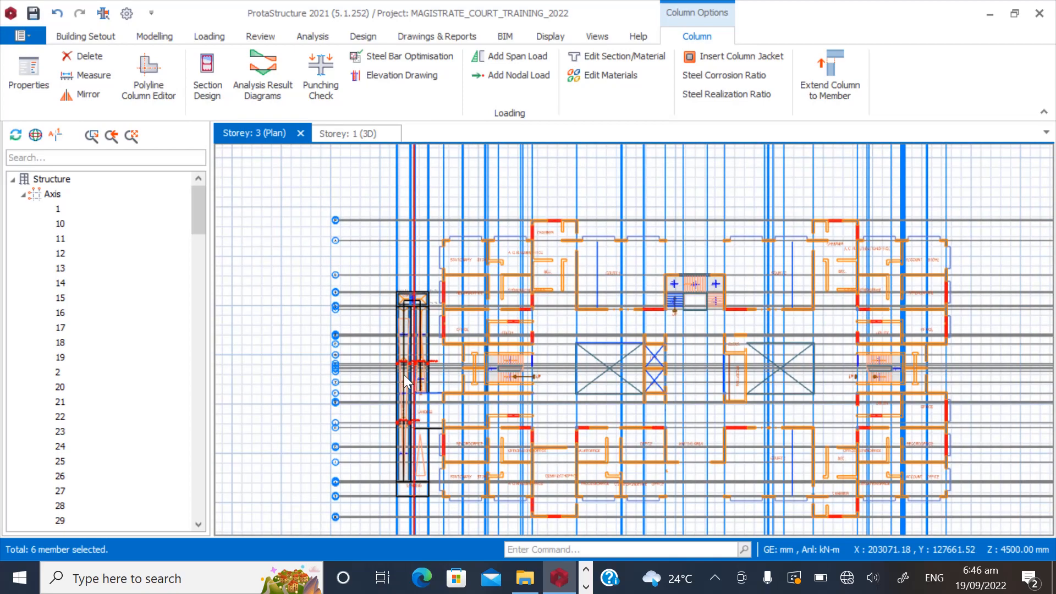
pyautogui.scroll(5, 404, 330)
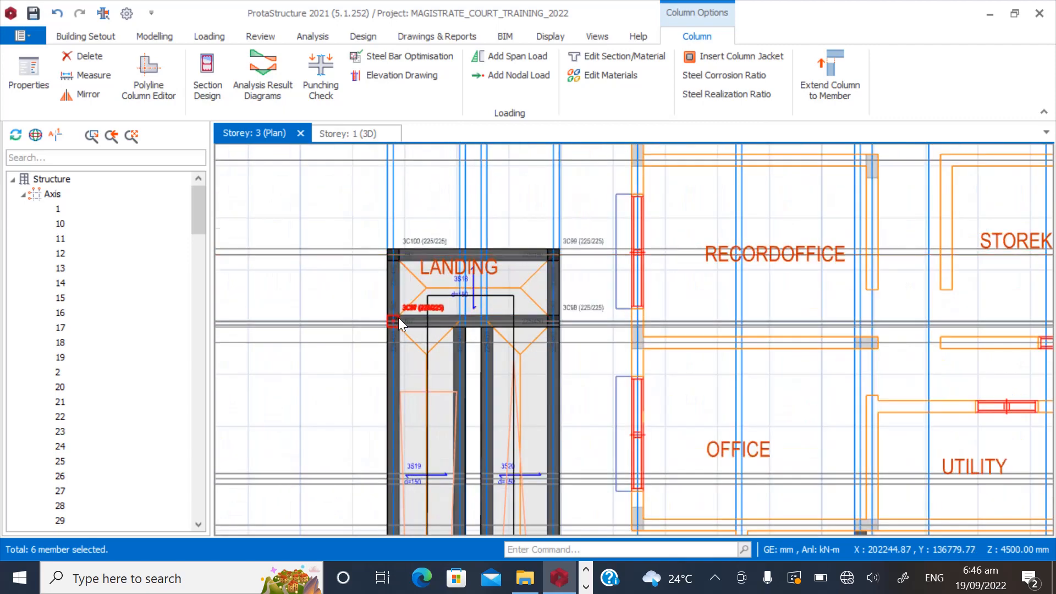
pyautogui.scroll(3, 398, 318)
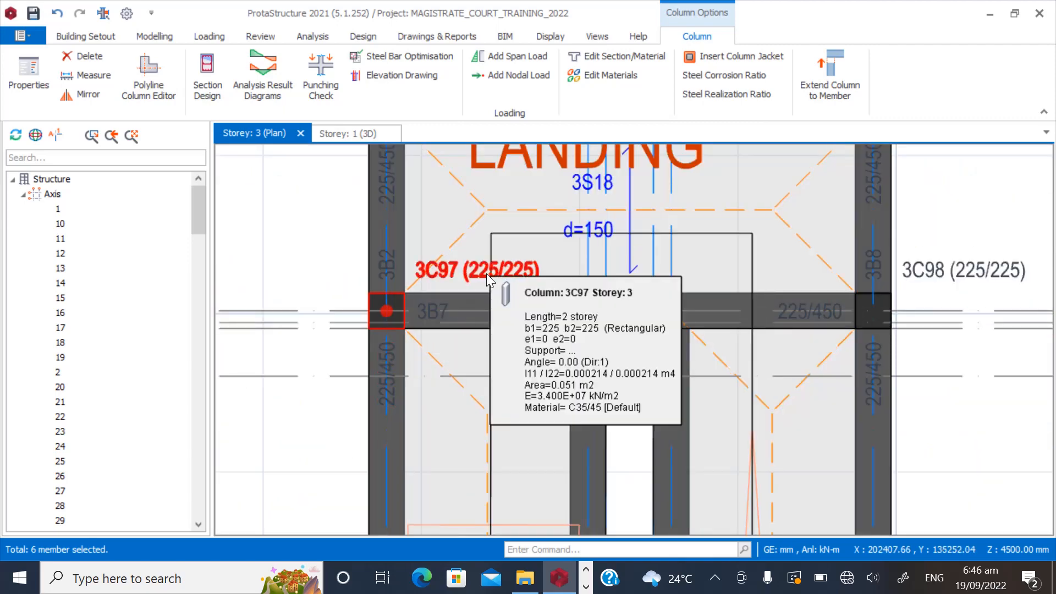
pyautogui.click(926, 287)
pyautogui.scroll(-3, 413, 429)
pyautogui.scroll(-3, 413, 432)
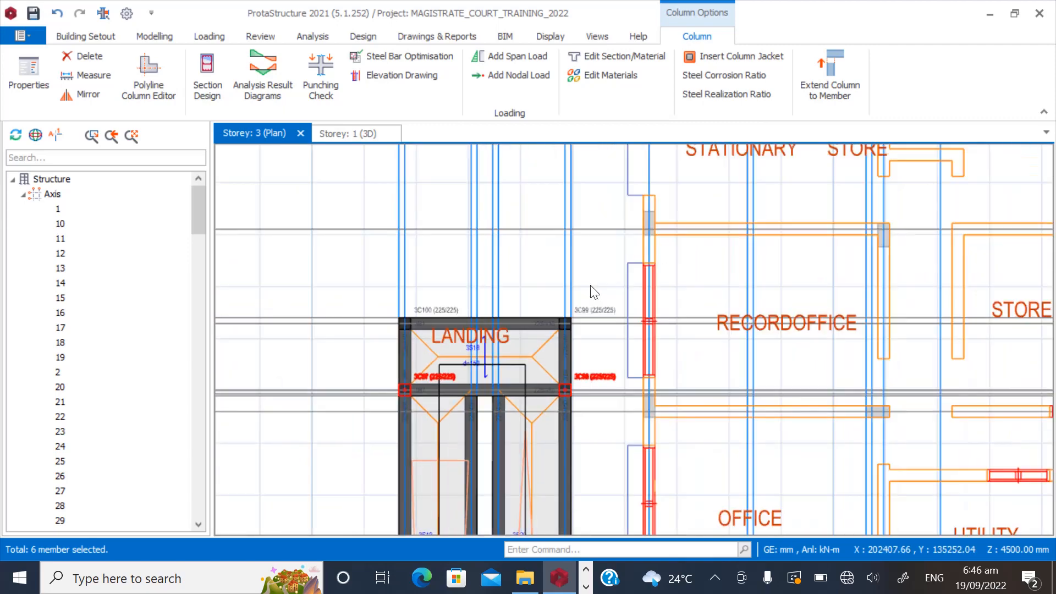
pyautogui.scroll(2, 598, 292)
pyautogui.keyDown('ctrl'); pyautogui.click(603, 314); pyautogui.keyUp('ctrl')
pyautogui.keyDown('ctrl'); pyautogui.click(380, 320); pyautogui.keyUp('ctrl')
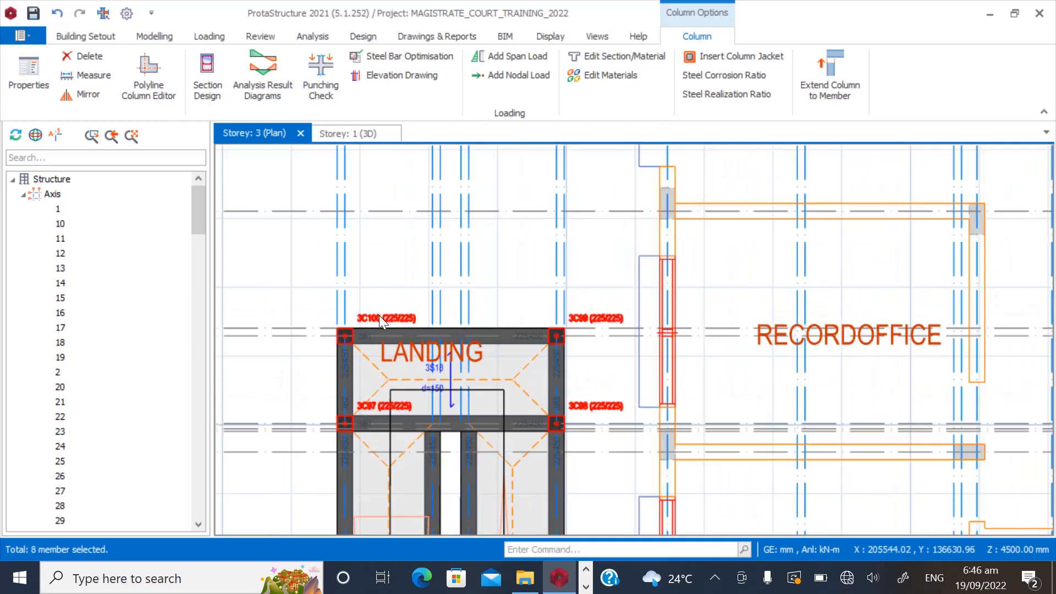
pyautogui.rightClick(379, 315)
pyautogui.click(403, 48)
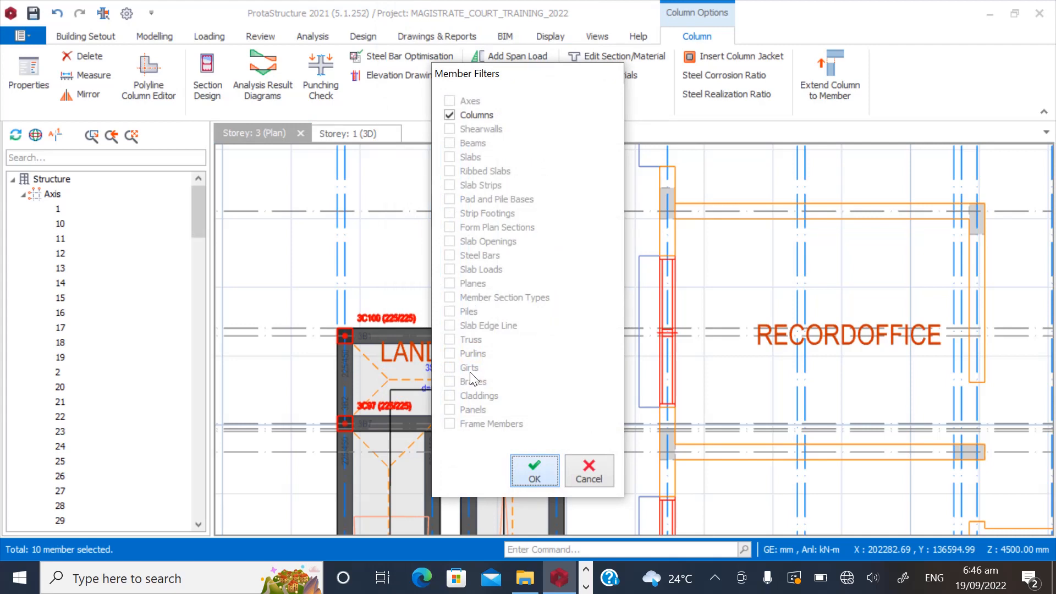
pyautogui.press('Return')
pyautogui.scroll(-5, 566, 276)
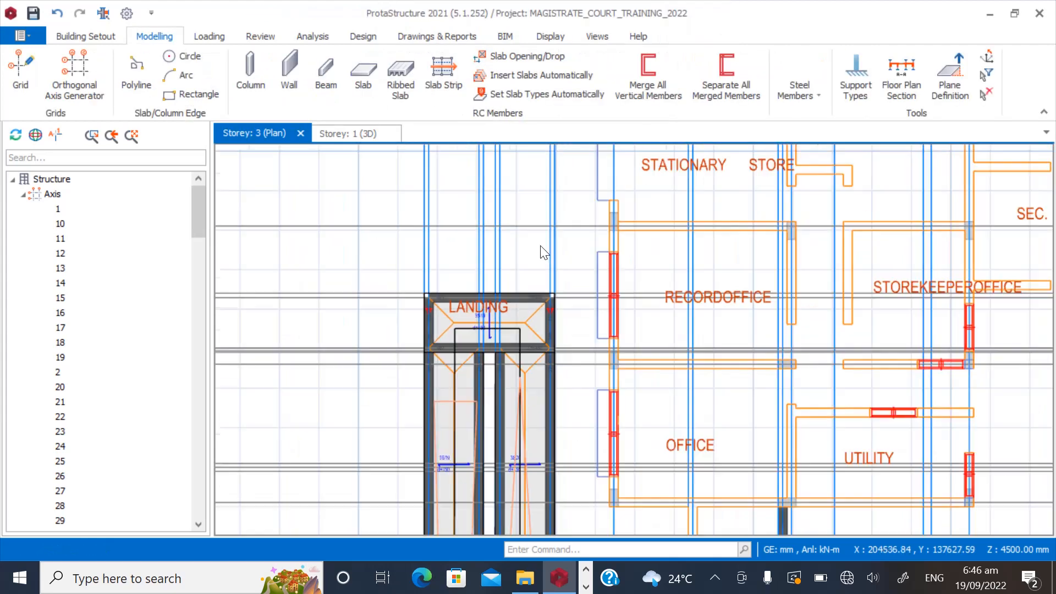
# Open the Storey 1 3D view and examine the ramp flights, landings and supporting columns from several angles.
pyautogui.click(23, 194)
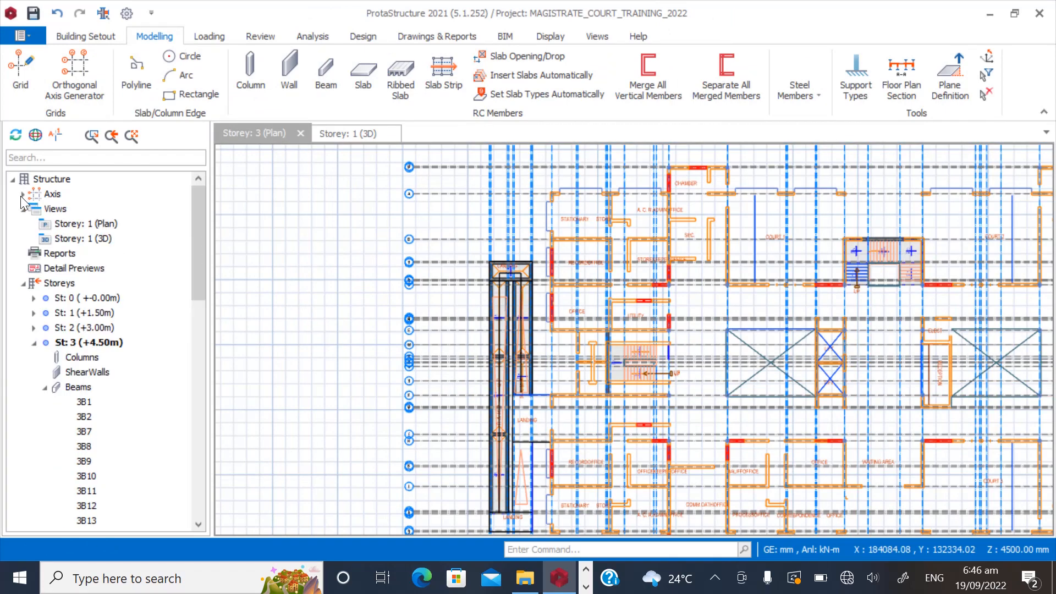
pyautogui.click(87, 241)
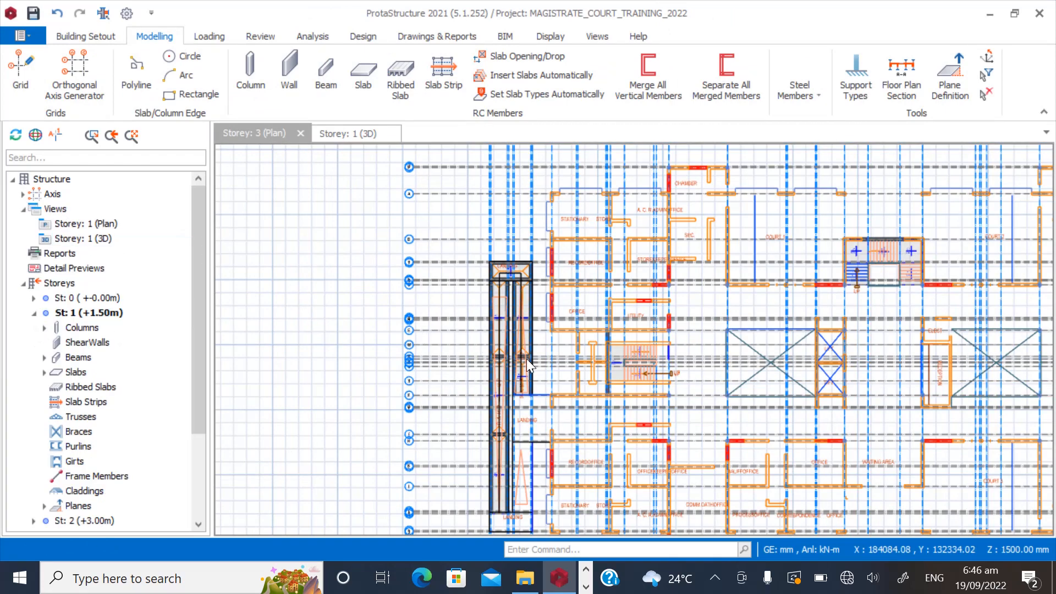
pyautogui.scroll(3, 503, 452)
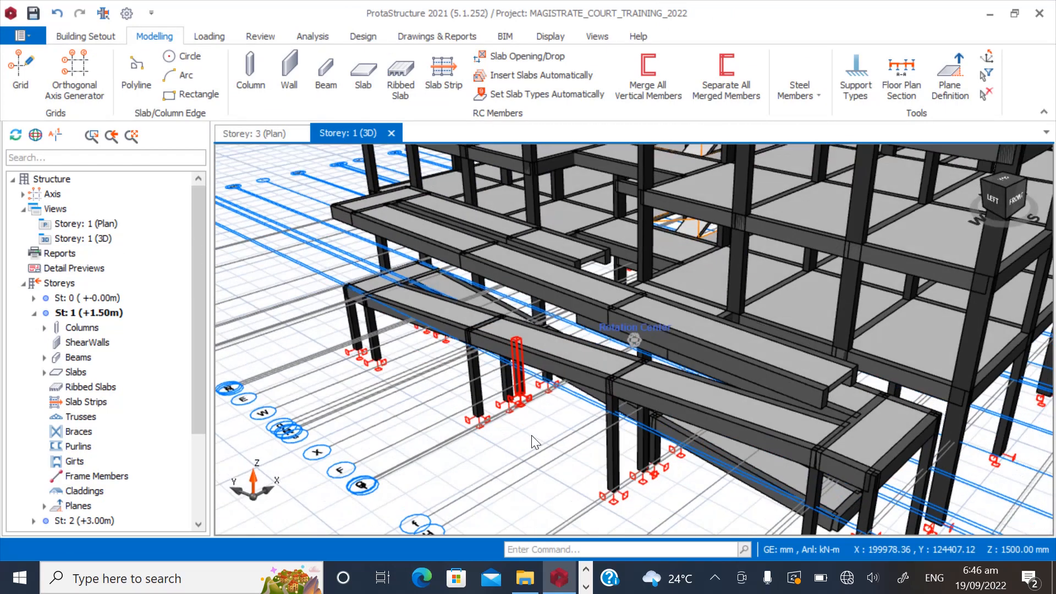
pyautogui.moveTo(503, 452)
pyautogui.mouseDown(button='middle')
pyautogui.moveTo(533, 420)
pyautogui.moveTo(520, 437)
pyautogui.moveTo(543, 427)
pyautogui.moveTo(444, 370)
pyautogui.mouseUp(button='middle')
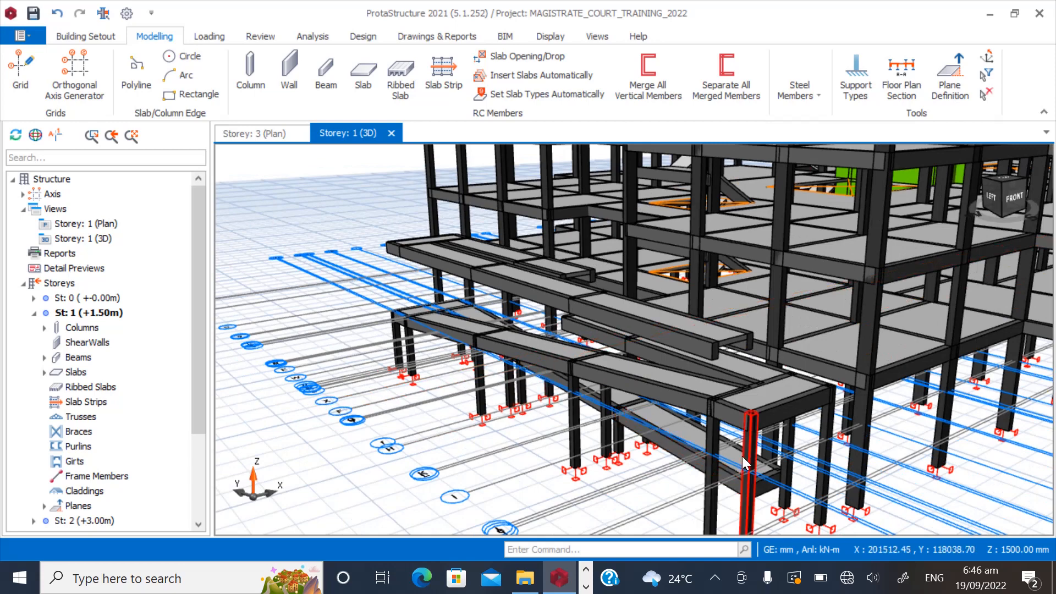
pyautogui.scroll(3, 768, 473)
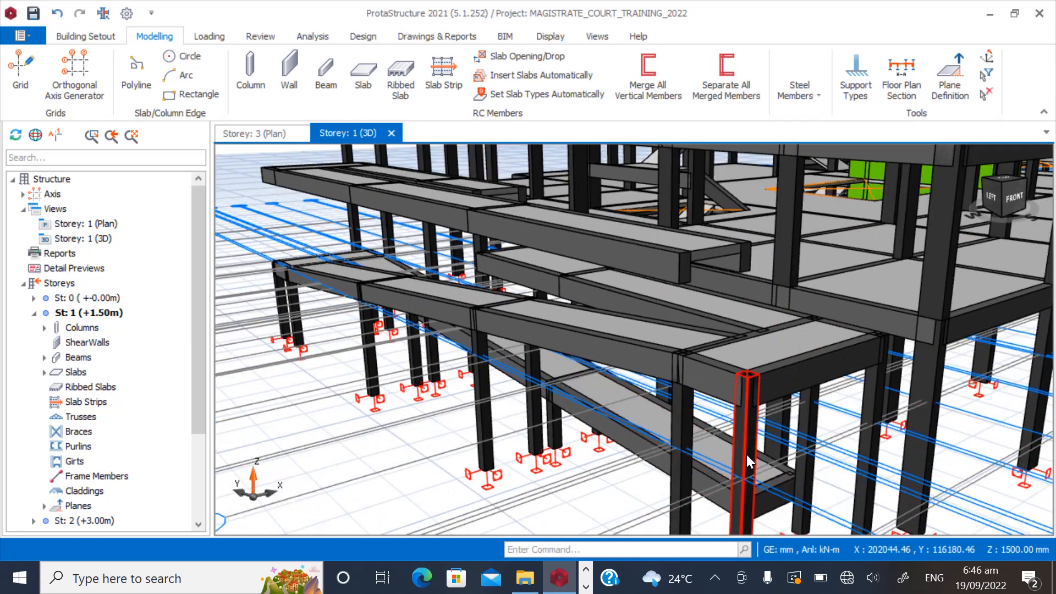
pyautogui.moveTo(738, 442); pyautogui.dragTo(690, 384, button='middle')
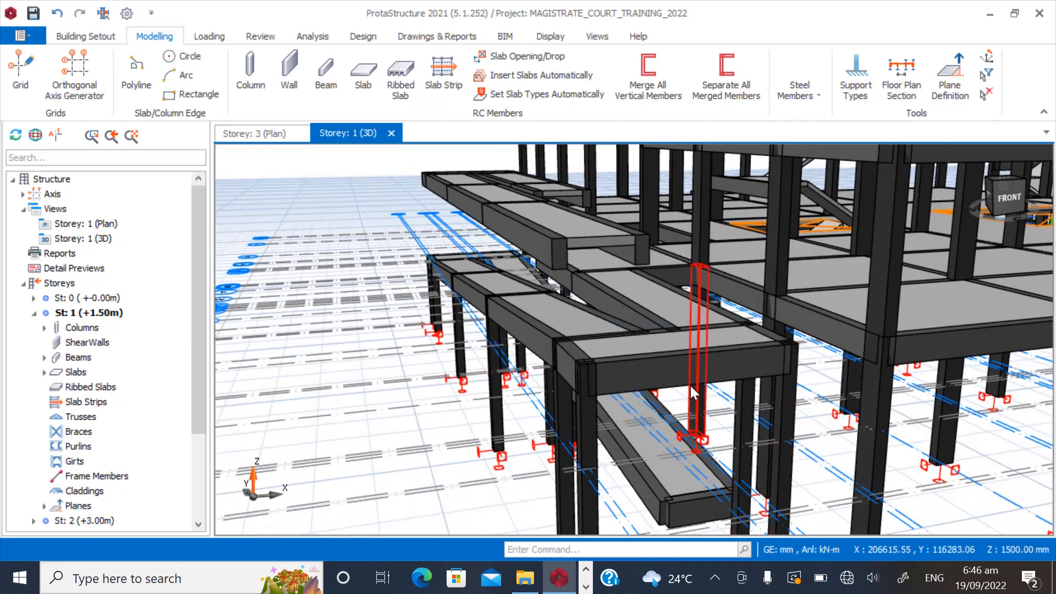
pyautogui.moveTo(598, 388)
pyautogui.mouseDown(button='middle')
pyautogui.moveTo(660, 370)
pyautogui.moveTo(652, 400)
pyautogui.moveTo(665, 407)
pyautogui.mouseUp(button='middle')
pyautogui.scroll(-2, 666, 402)
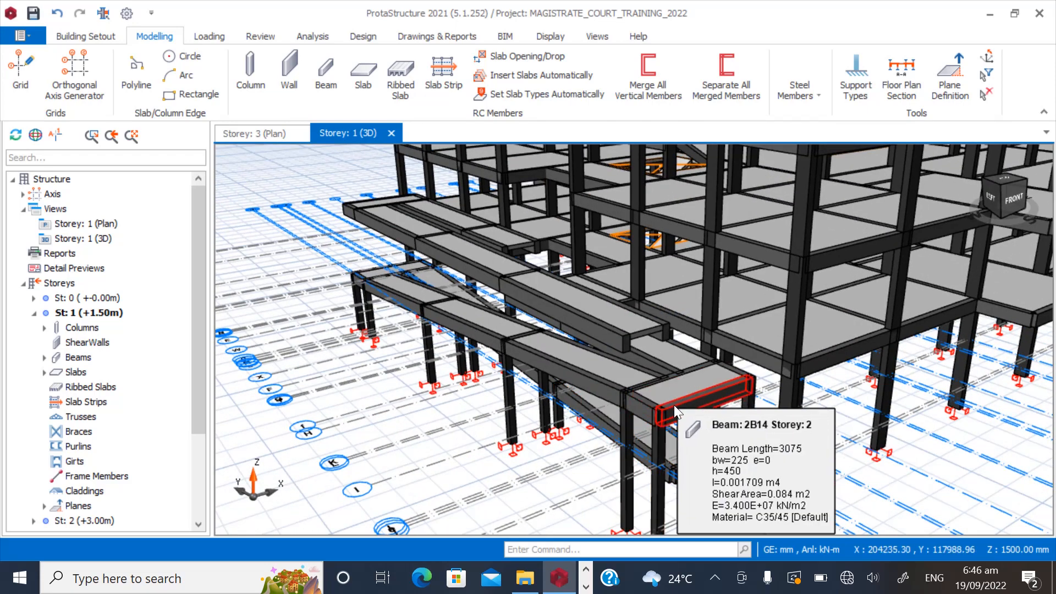
pyautogui.scroll(1, 696, 421)
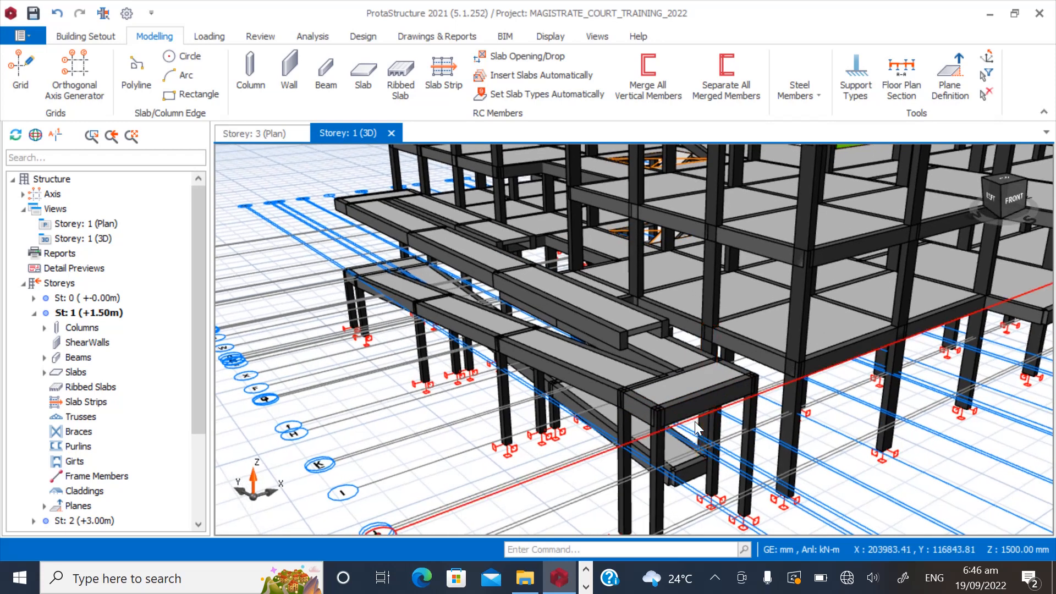
# Return to the plan, switch it to Storey 2, and select slab 2S50 with its adjoining beams 2B144, 2B146 and 2B145.
pyautogui.doubleClick(100, 225)
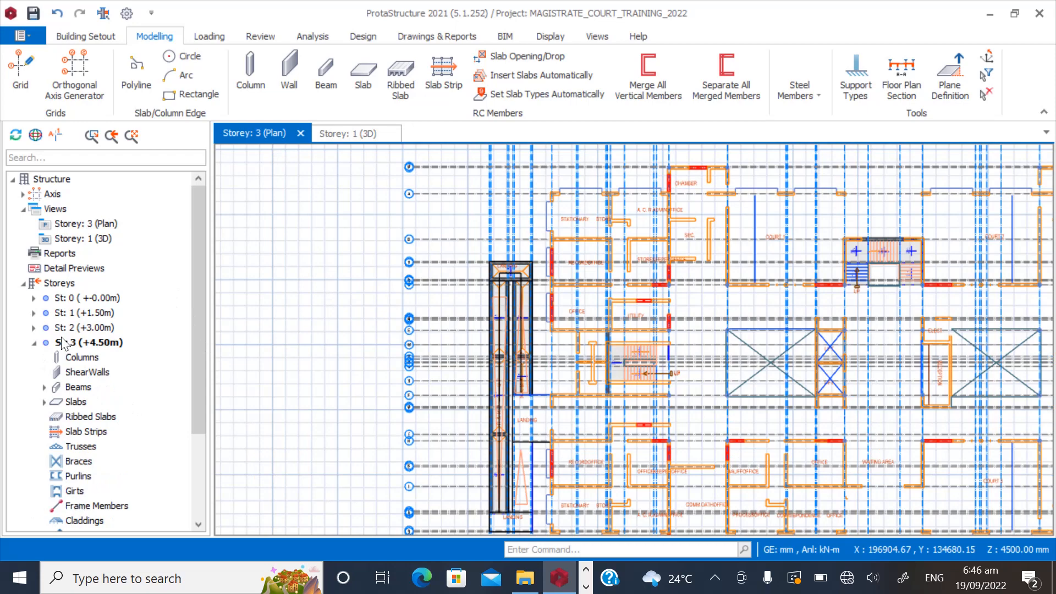
pyautogui.click(66, 330)
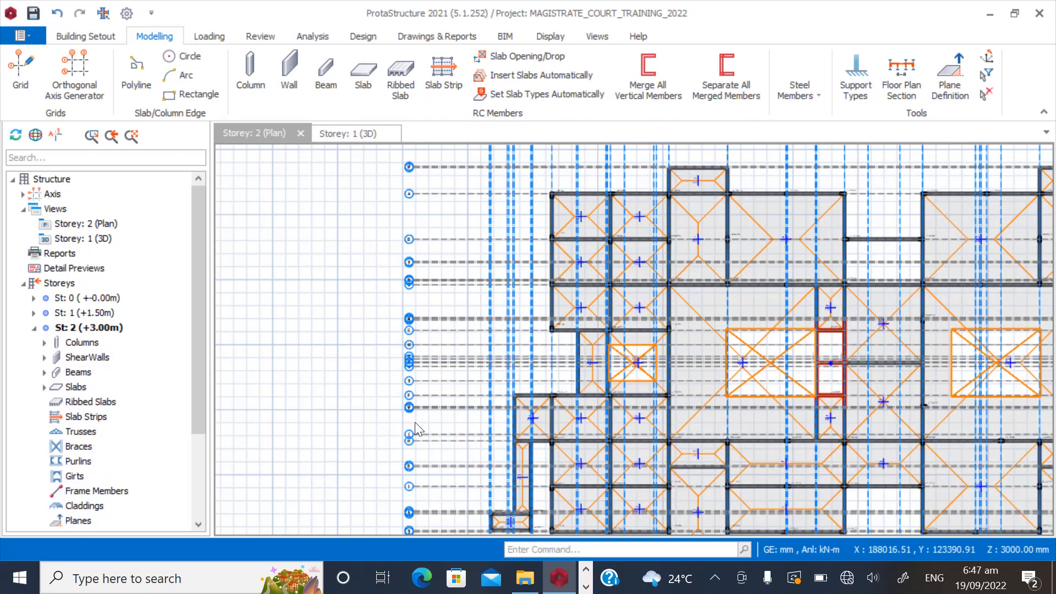
pyautogui.scroll(5, 533, 449)
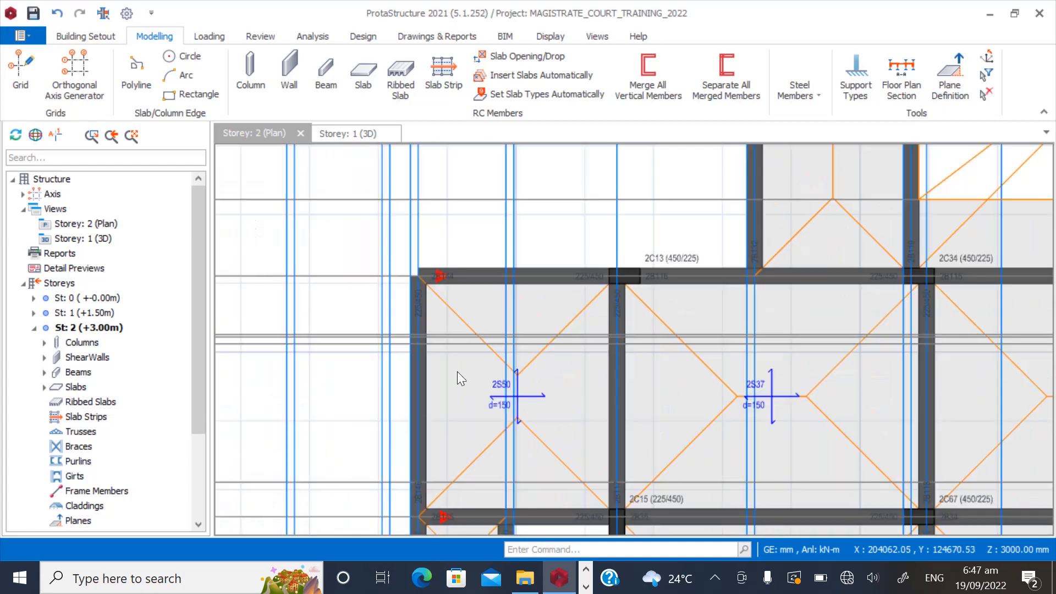
pyautogui.scroll(4, 495, 272)
pyautogui.click(695, 273)
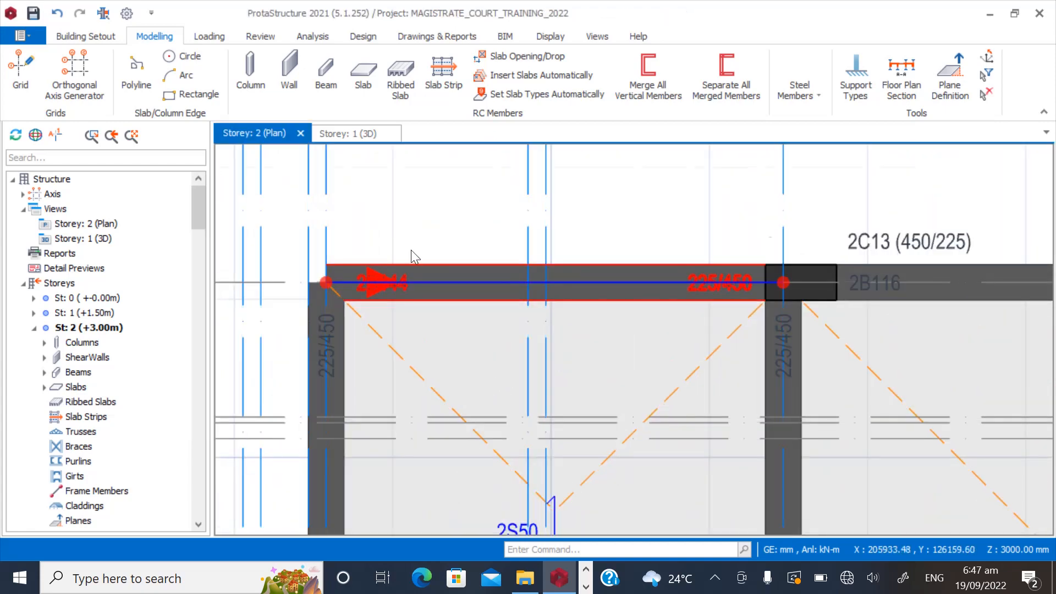
pyautogui.scroll(-1, 411, 249)
pyautogui.click(346, 330)
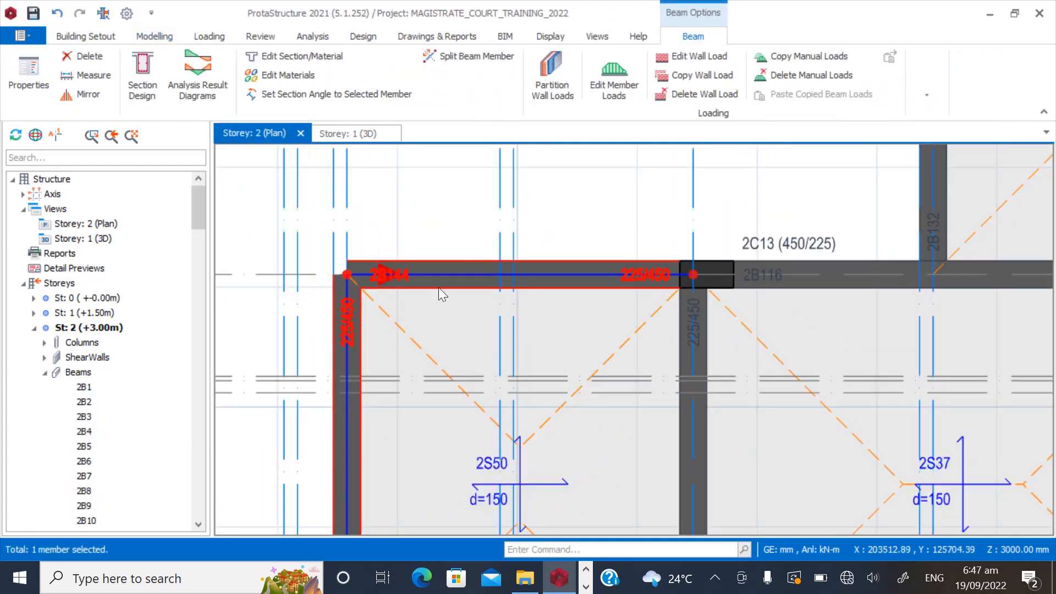
pyautogui.scroll(-2, 469, 413)
pyautogui.click(477, 355)
pyautogui.scroll(2, 442, 479)
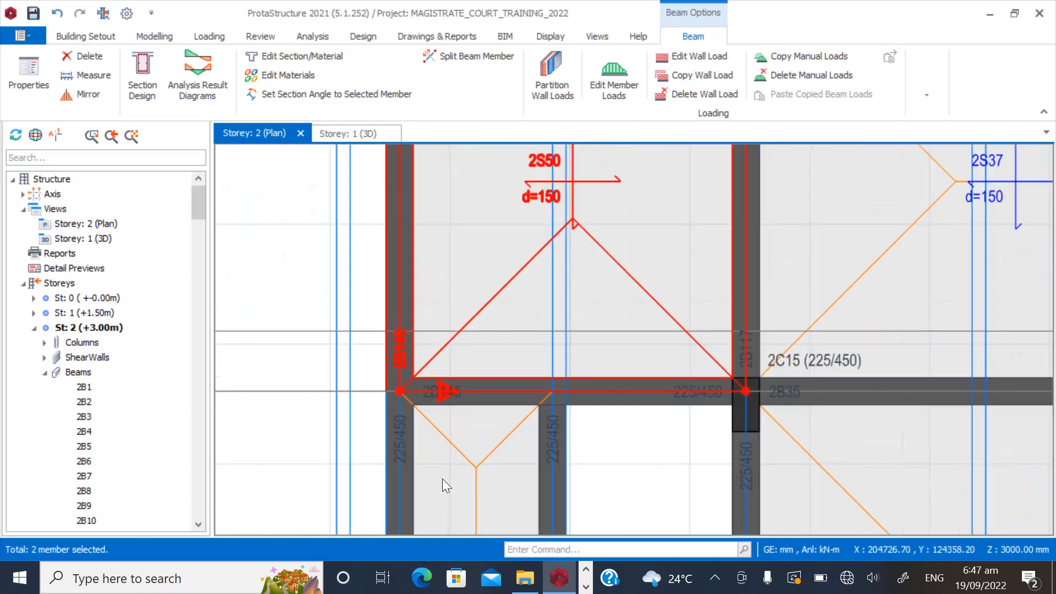
pyautogui.scroll(1, 443, 486)
pyautogui.click(751, 377)
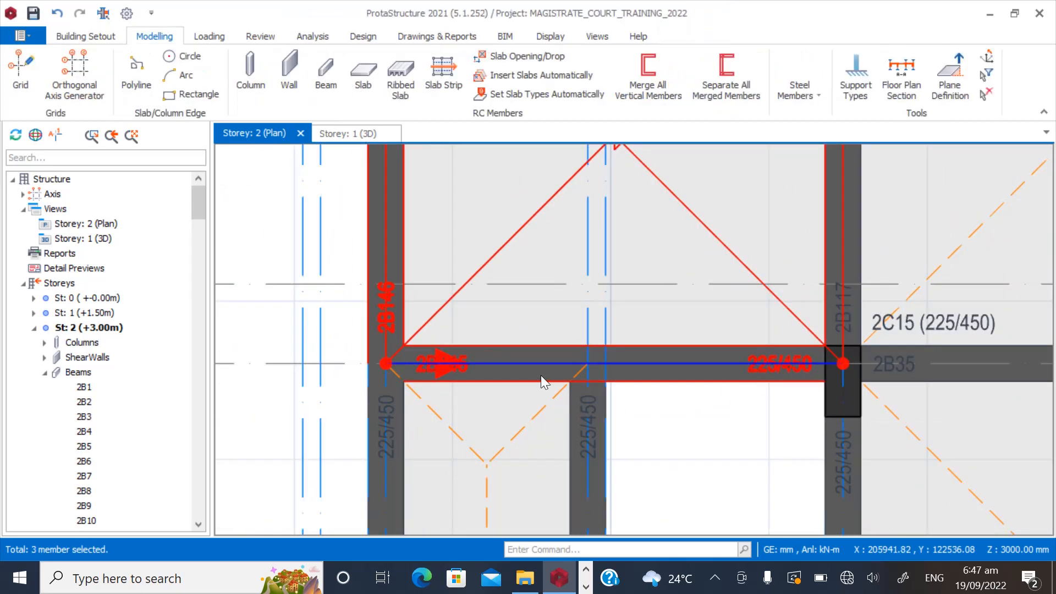
# Add walkway beams 2B147 and 2B148, slab 2S51, end-landing slab 2S49 and its beams 2B143 and 2B14 to the selection.
pyautogui.scroll(-6, 540, 366)
pyautogui.click(536, 341)
pyautogui.scroll(5, 531, 397)
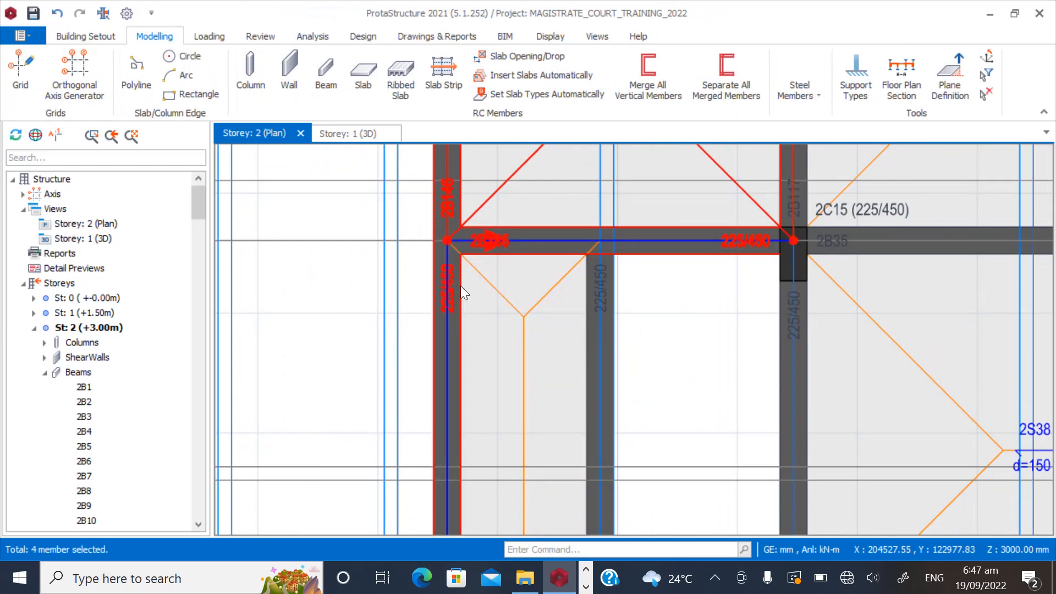
pyautogui.click(609, 281)
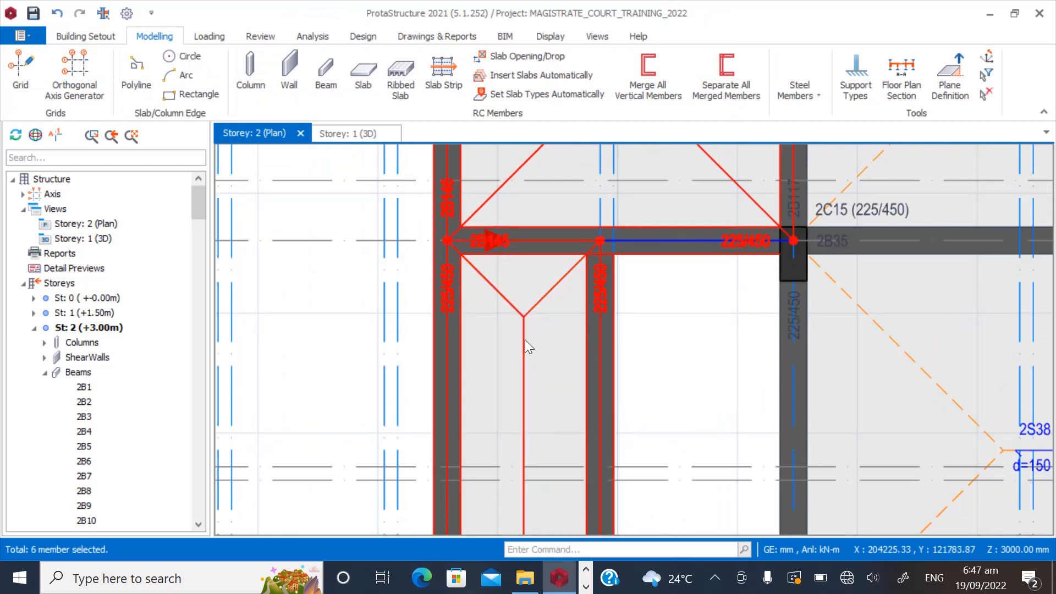
pyautogui.click(608, 263)
pyautogui.scroll(-5, 609, 262)
pyautogui.scroll(4, 570, 466)
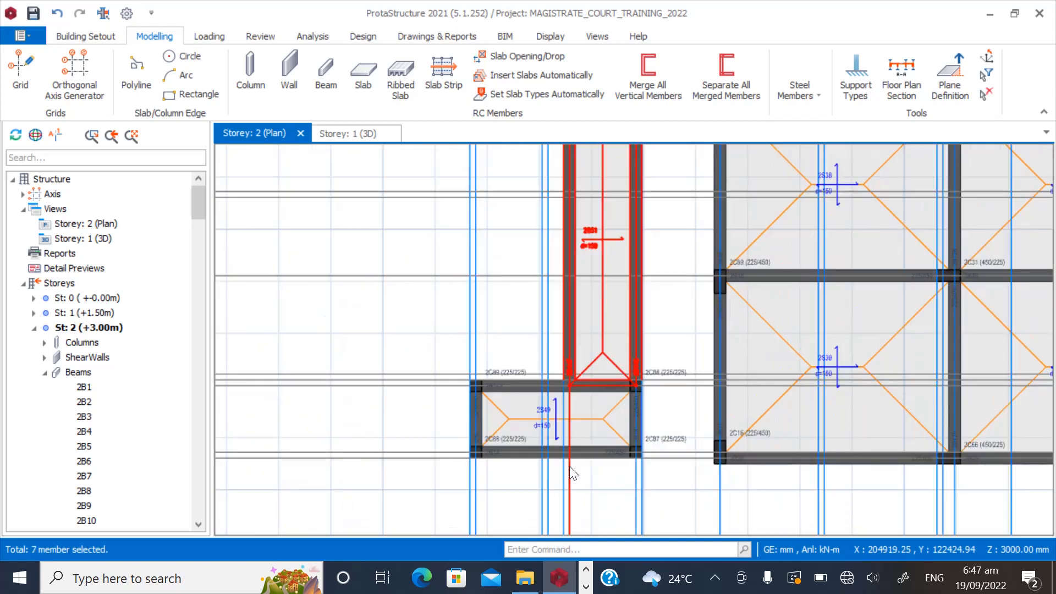
pyautogui.scroll(2, 605, 405)
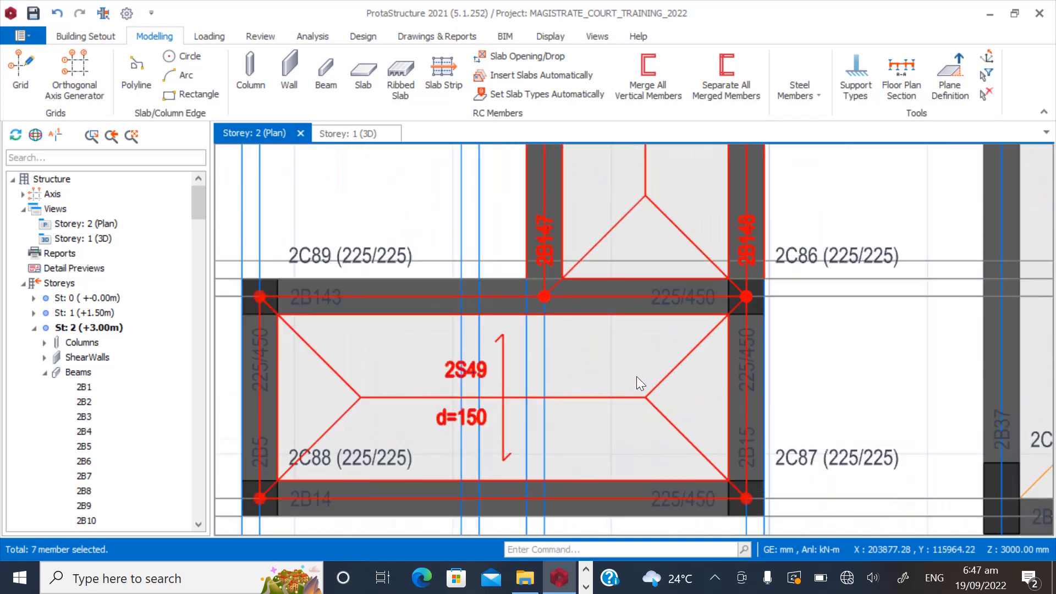
pyautogui.click(655, 330)
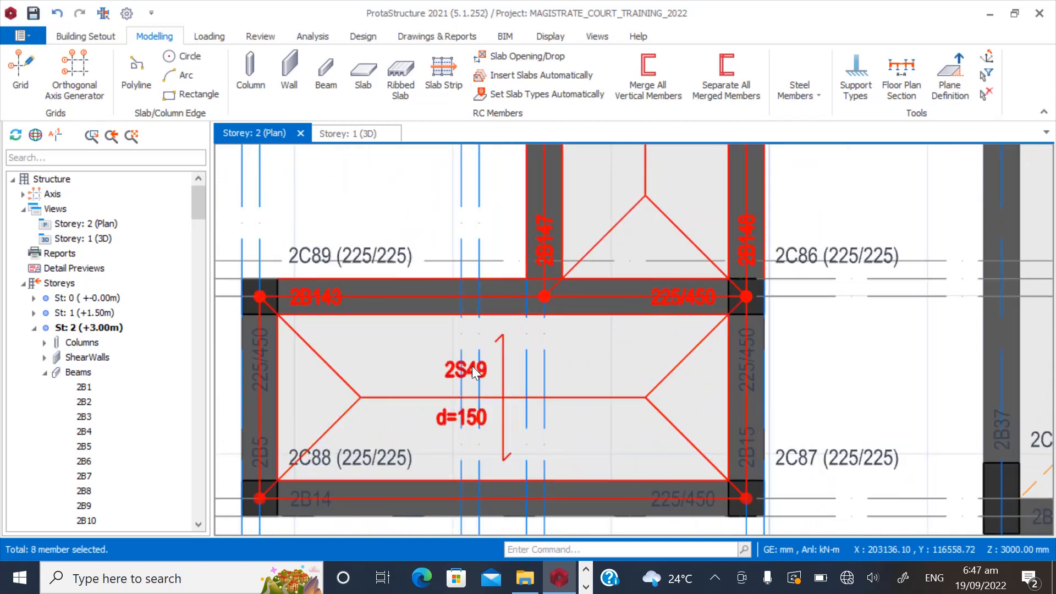
pyautogui.click(325, 513)
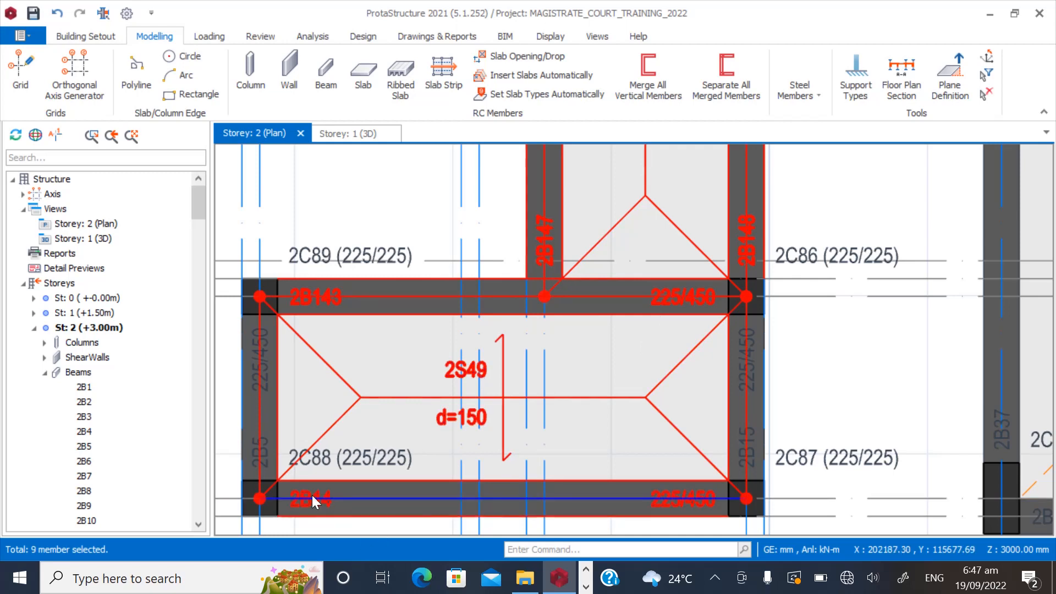
pyautogui.click(272, 381)
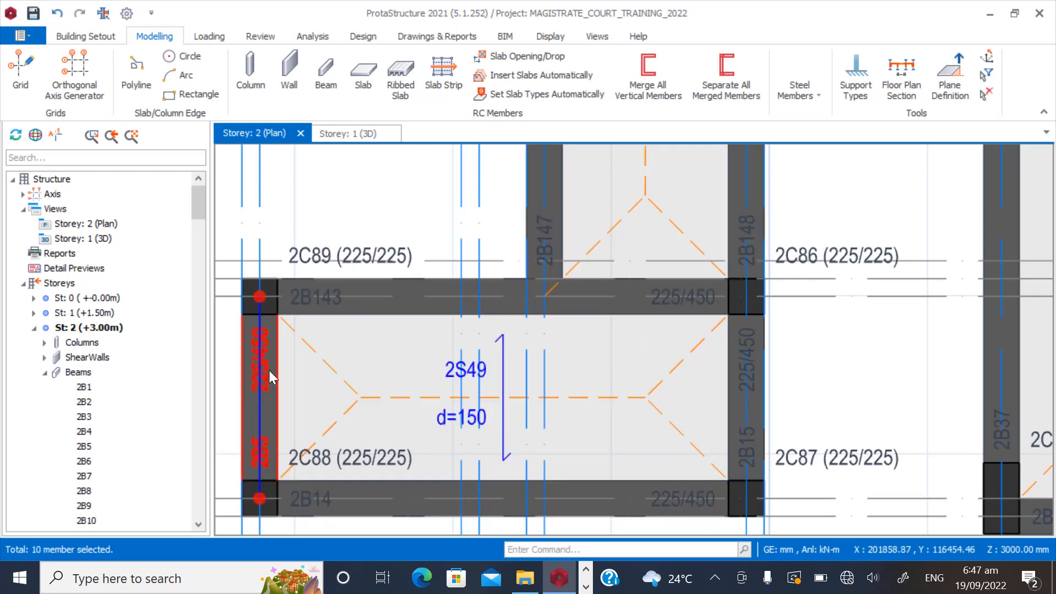
# Start a fresh selection with the four beams around end-landing slab 2S49: 2B5, 2B143, 2B14 and 2B15.
pyautogui.click(269, 370)
pyautogui.click(323, 304)
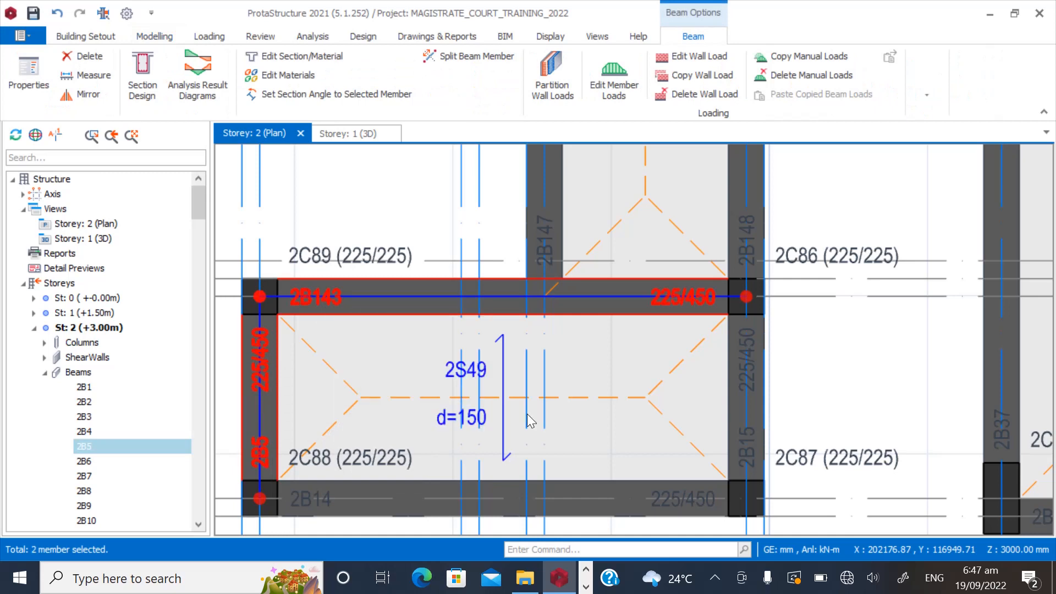
pyautogui.click(652, 497)
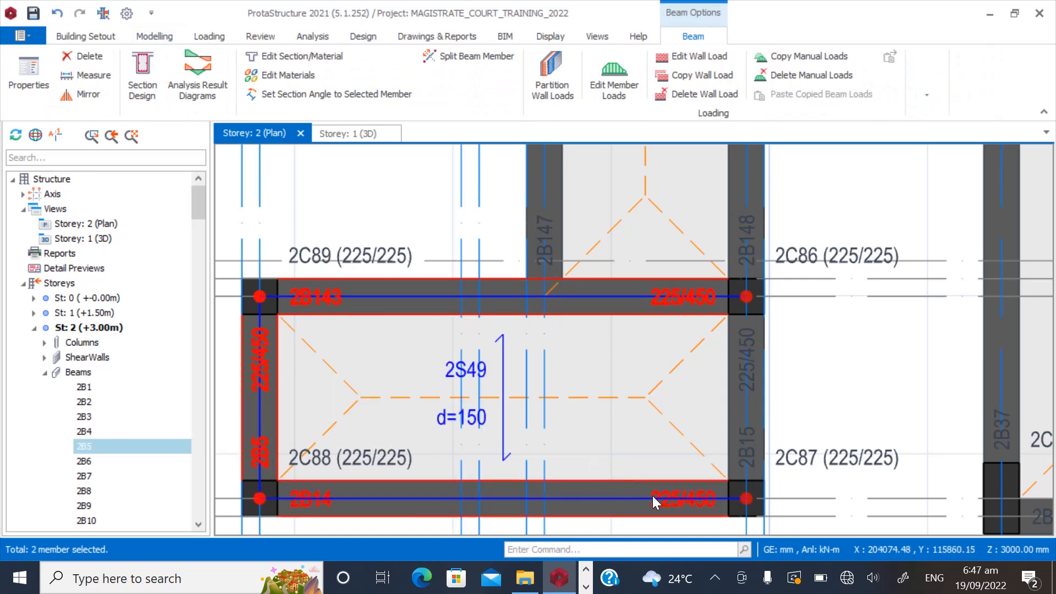
pyautogui.click(744, 368)
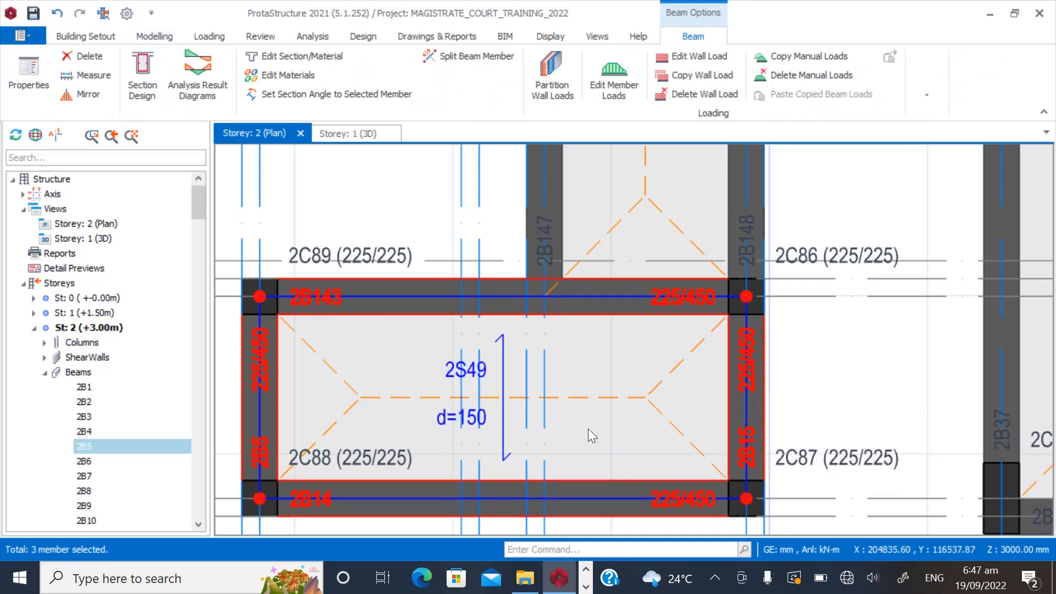
pyautogui.click(386, 459)
pyautogui.scroll(-3, 387, 461)
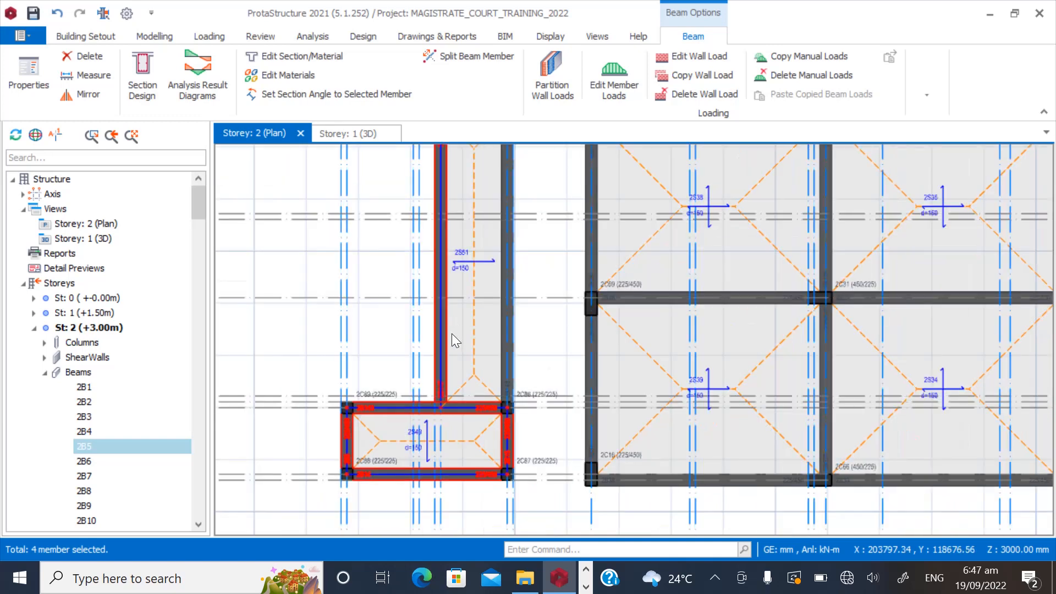
# Add the two long walkway beams 2B147 and 2B148 beside slab 2S51 to the selection.
pyautogui.scroll(5, 358, 372)
pyautogui.click(418, 457)
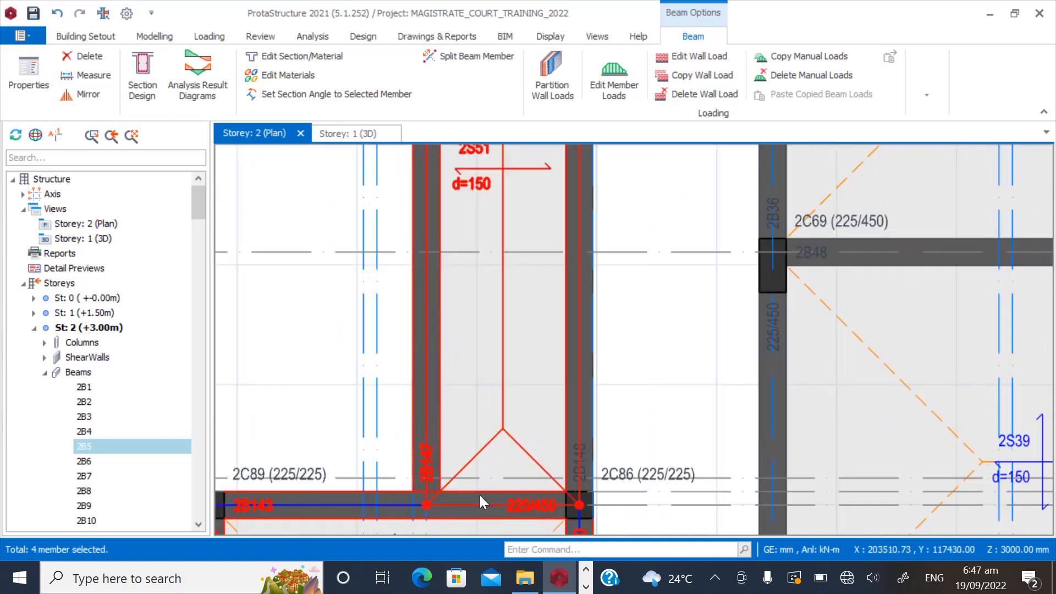
pyautogui.click(589, 452)
pyautogui.scroll(-6, 563, 374)
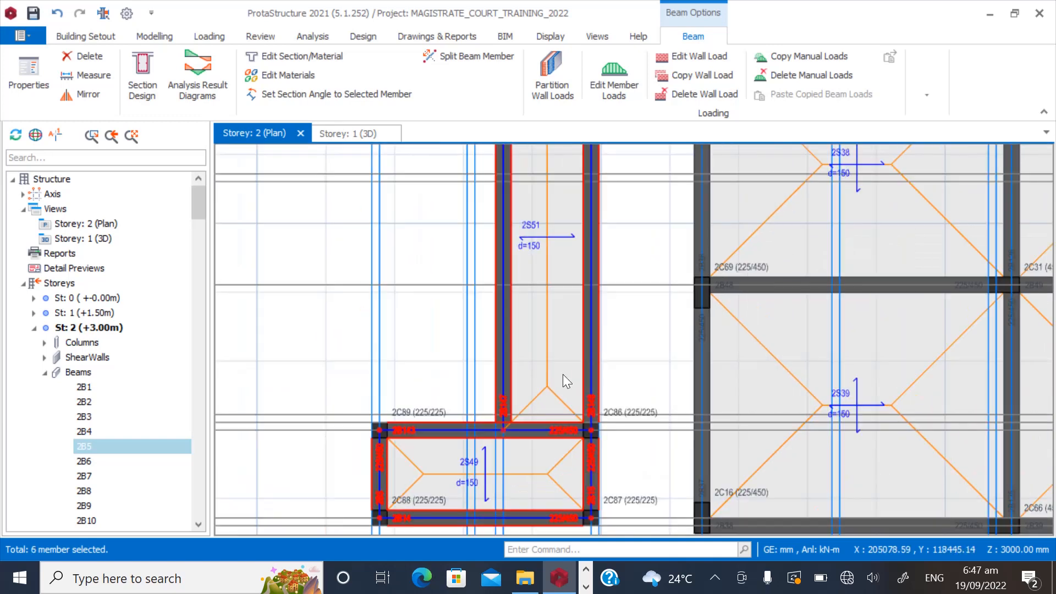
pyautogui.click(540, 455)
# Add beams 2B144, 2B146 and 2B145 around landing slab 2S50 to the selection.
pyautogui.scroll(5, 512, 479)
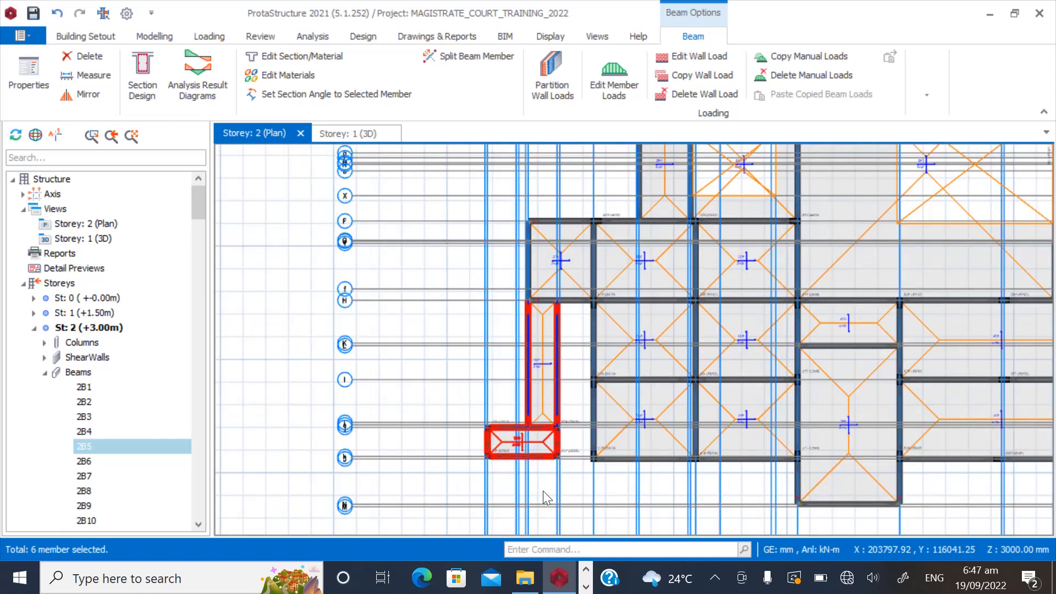
pyautogui.scroll(-6, 473, 504)
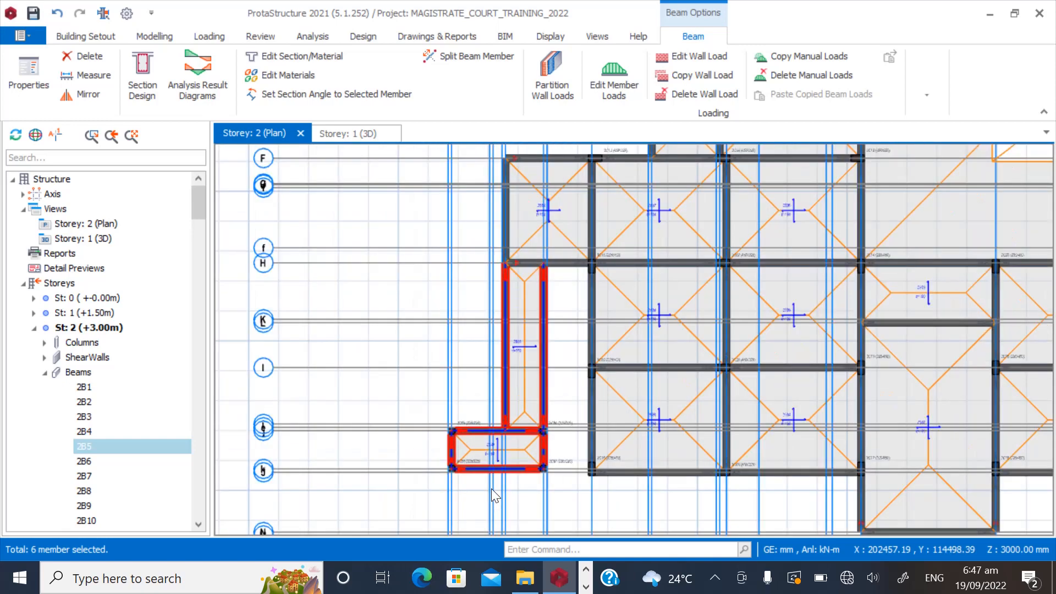
pyautogui.scroll(3, 530, 149)
pyautogui.scroll(3, 529, 156)
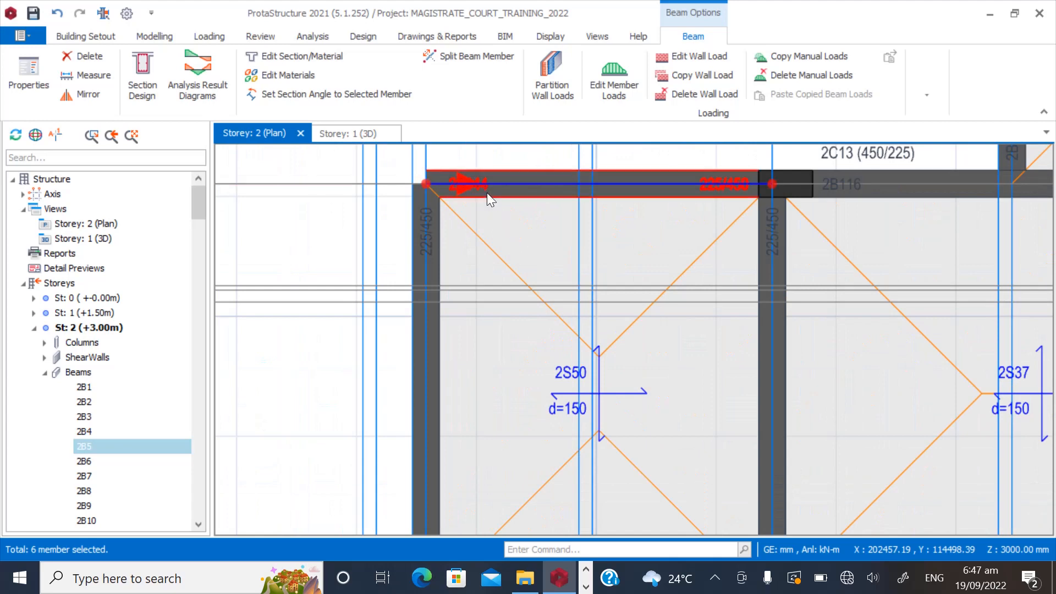
pyautogui.click(434, 226)
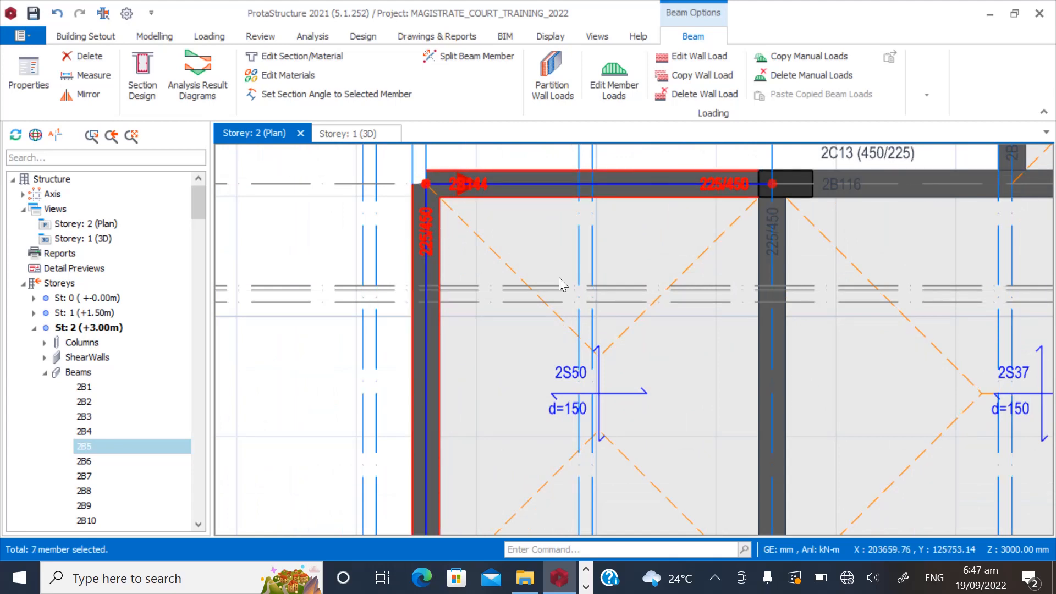
pyautogui.click(634, 325)
pyautogui.scroll(-2, 543, 241)
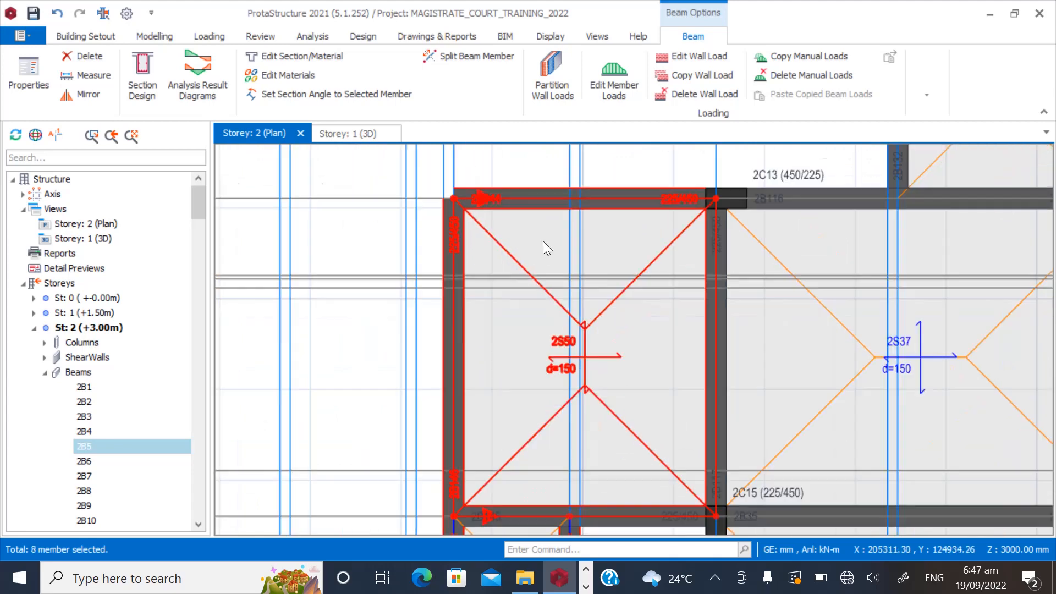
pyautogui.scroll(4, 611, 471)
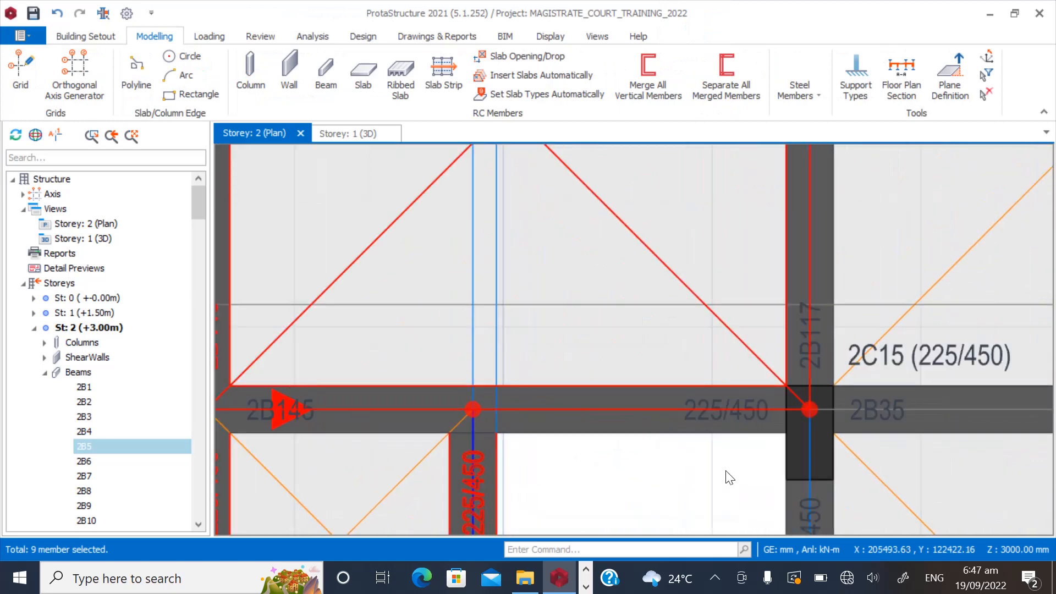
pyautogui.scroll(-3, 550, 483)
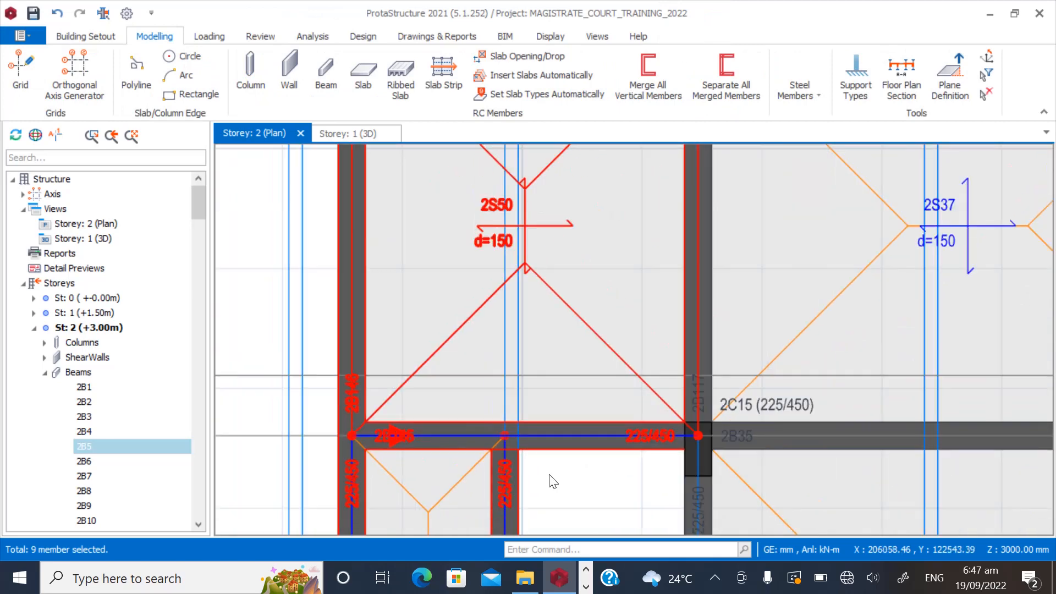
# Add the landing slab 2S50, walkway slab 2S51 and end-landing slab 2S49 to the selected beams.
pyautogui.scroll(-2, 549, 421)
pyautogui.click(531, 402)
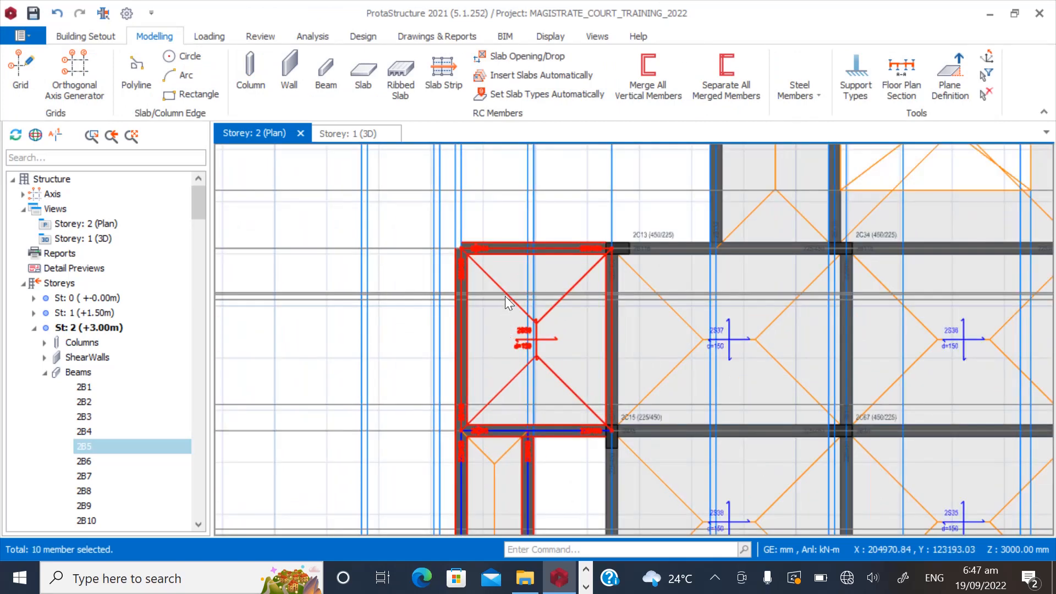
pyautogui.scroll(-2, 515, 268)
pyautogui.scroll(-2, 523, 278)
pyautogui.scroll(4, 525, 405)
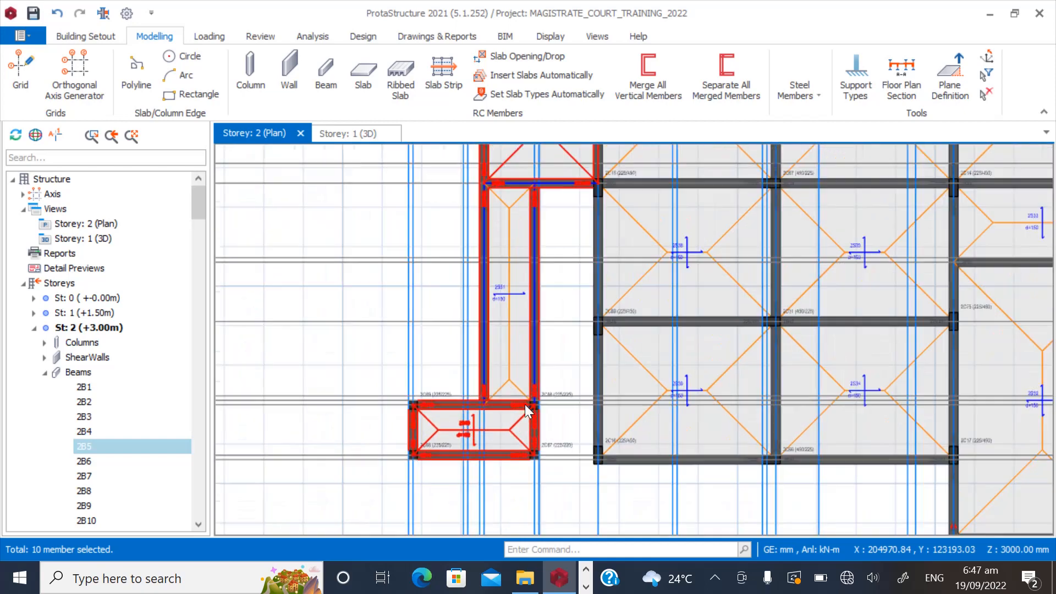
pyautogui.click(460, 431)
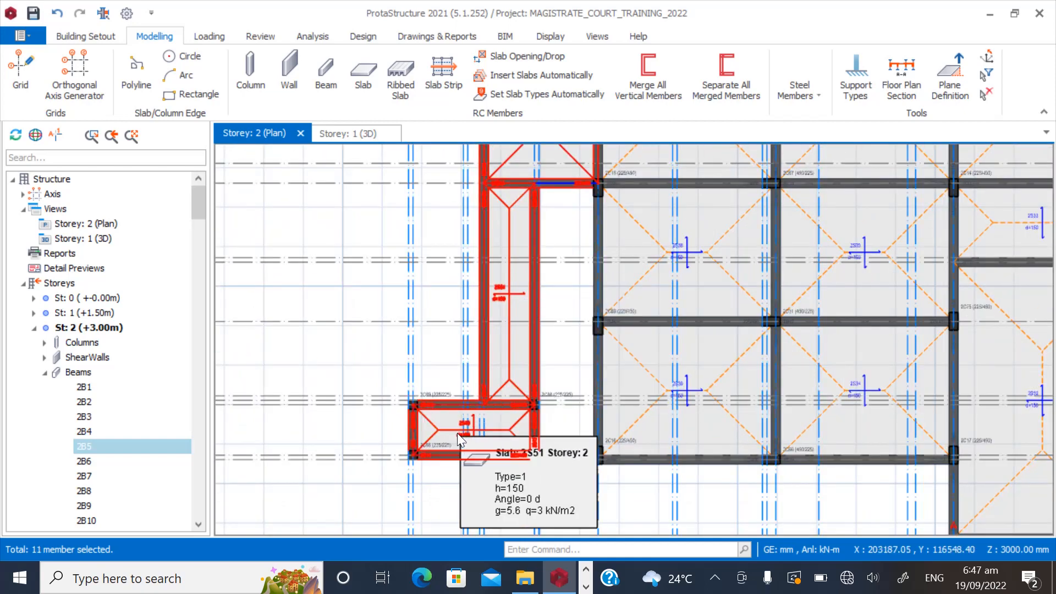
# Generate only the selected Storey 2 landing and walkway members to Storey 4 (+6.00m), accepting that the operation cannot be undone.
pyautogui.rightClick(444, 432)
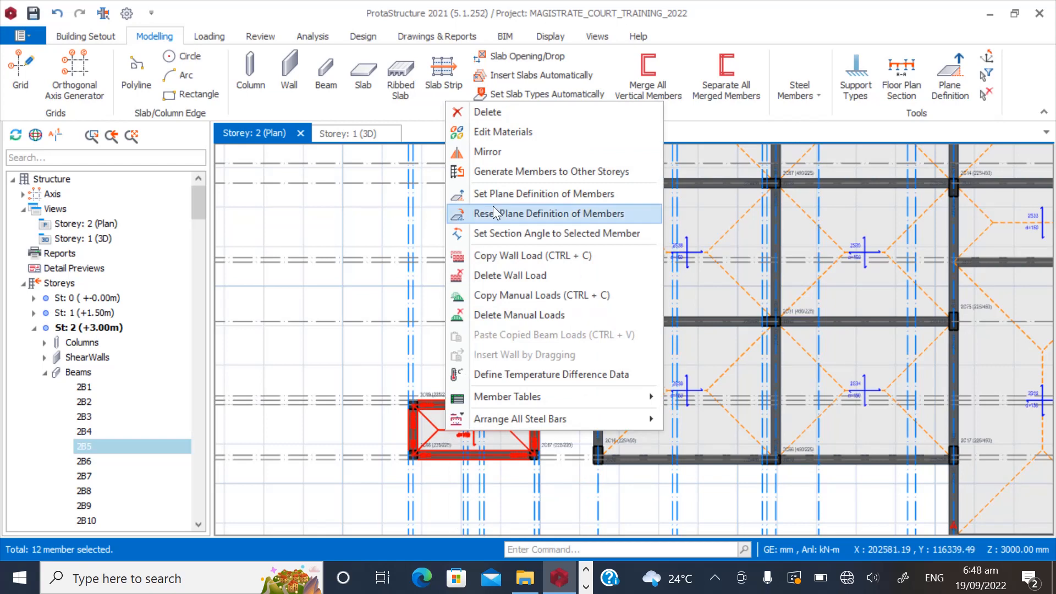
pyautogui.click(498, 173)
pyautogui.click(562, 112)
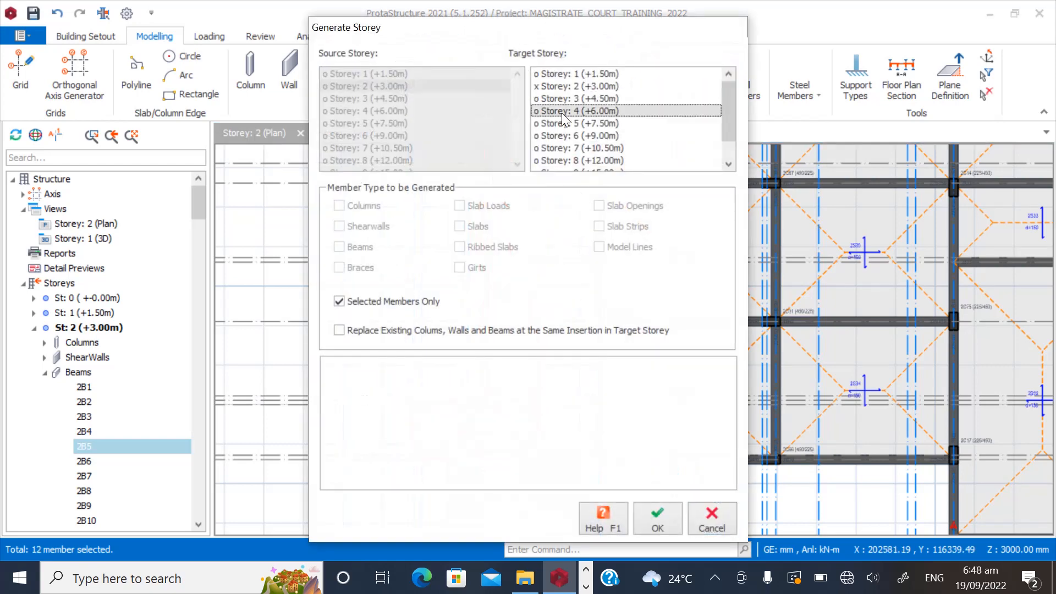
pyautogui.click(645, 517)
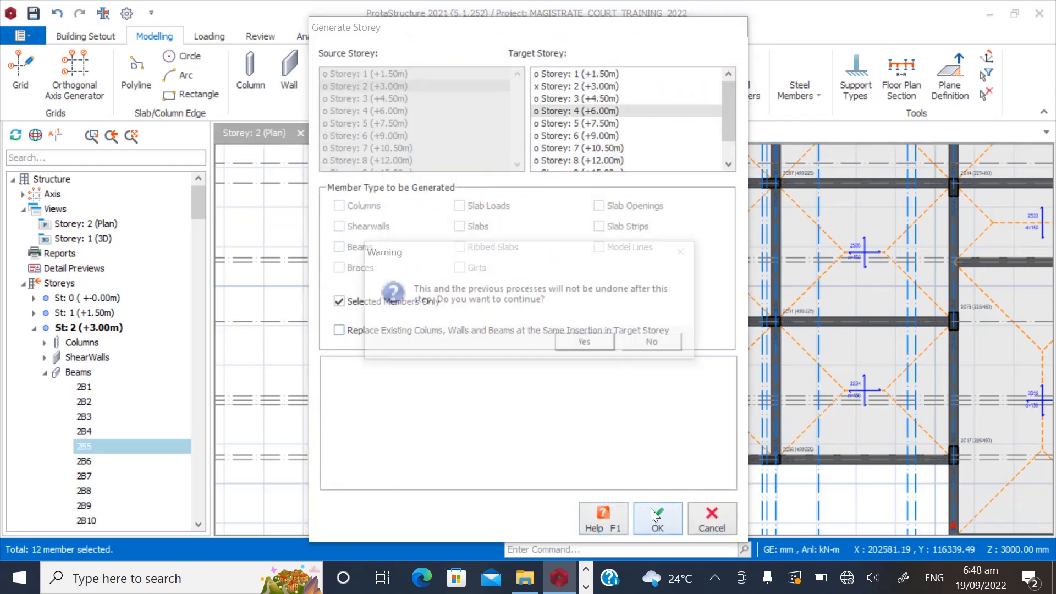
pyautogui.click(586, 340)
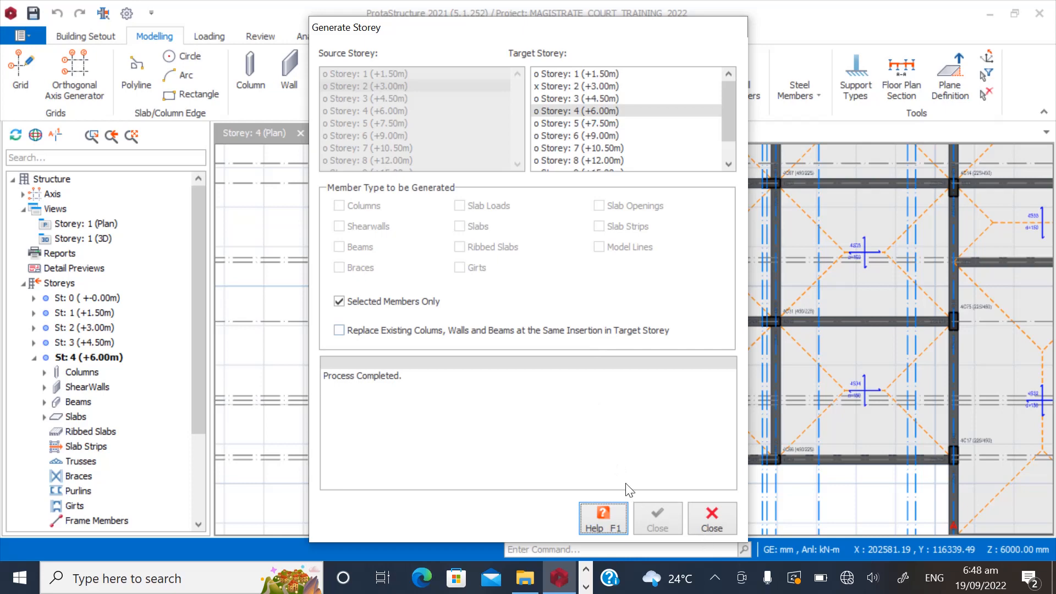
pyautogui.click(713, 520)
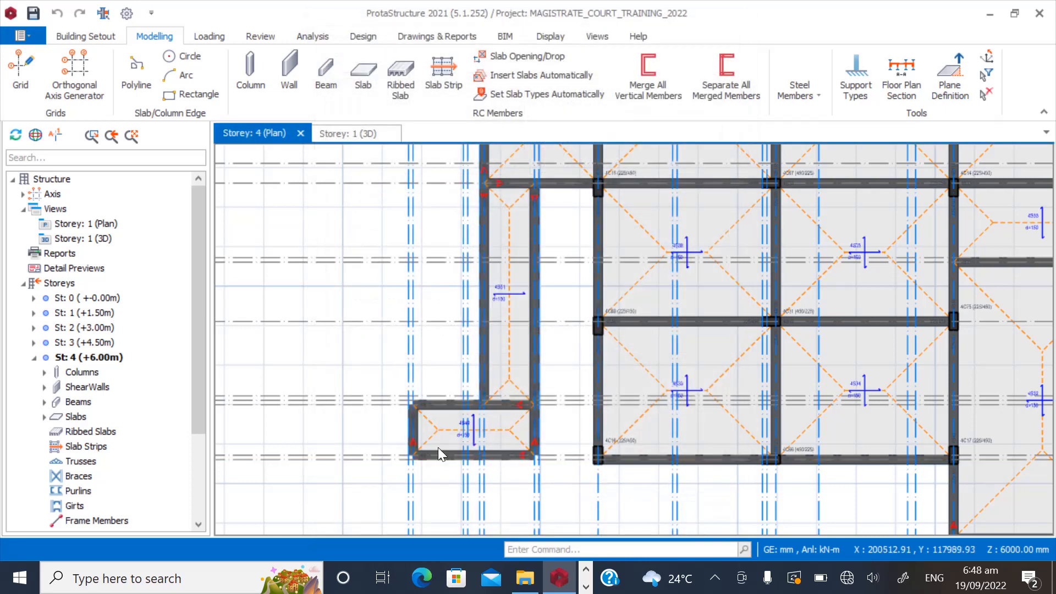
# Examine the ramp flights and generated landing members in the Storey 1 3D view from several angles, and return to the Storey 4 plan.
pyautogui.scroll(-5, 555, 480)
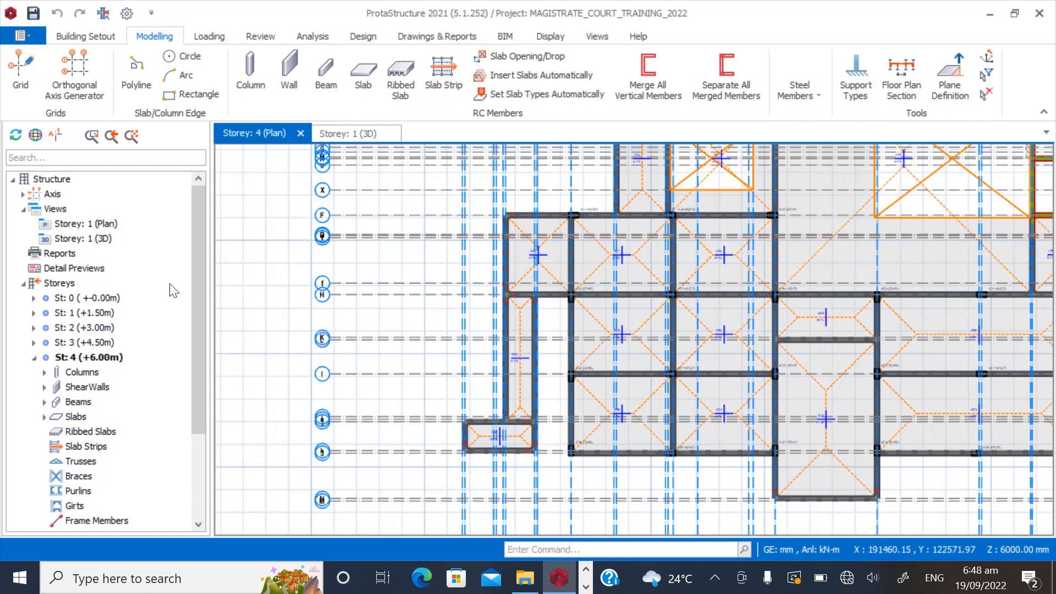
pyautogui.click(104, 239)
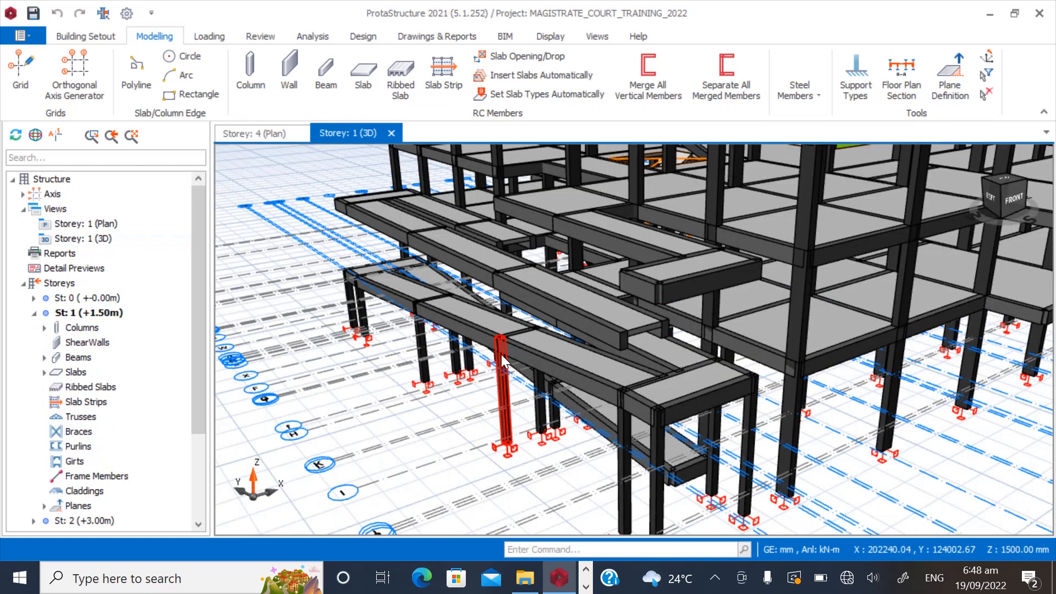
pyautogui.moveTo(512, 425)
pyautogui.mouseDown(button='middle')
pyautogui.moveTo(539, 429)
pyautogui.moveTo(520, 424)
pyautogui.moveTo(540, 415)
pyautogui.moveTo(630, 432)
pyautogui.moveTo(578, 434)
pyautogui.moveTo(442, 360)
pyautogui.mouseUp(button='middle')
pyautogui.moveTo(360, 360); pyautogui.dragTo(427, 338, button='middle')
pyautogui.scroll(5, 330, 284)
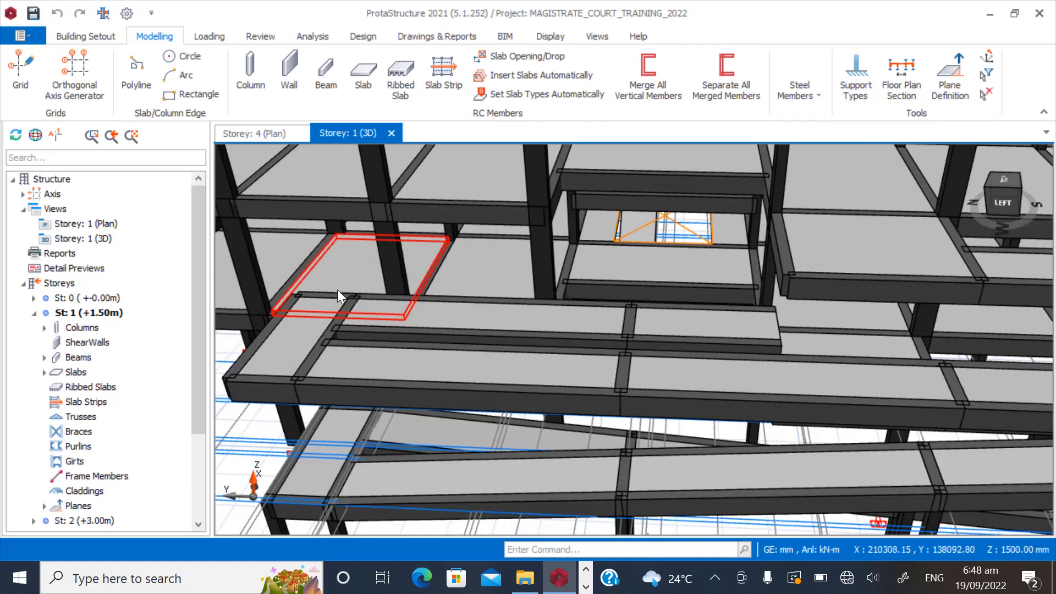
pyautogui.scroll(-3, 616, 366)
pyautogui.moveTo(673, 376)
pyautogui.mouseDown(button='middle')
pyautogui.moveTo(625, 383)
pyautogui.moveTo(639, 371)
pyautogui.moveTo(670, 377)
pyautogui.moveTo(676, 352)
pyautogui.moveTo(657, 354)
pyautogui.moveTo(660, 340)
pyautogui.moveTo(612, 371)
pyautogui.moveTo(657, 358)
pyautogui.moveTo(644, 392)
pyautogui.mouseUp(button='middle')
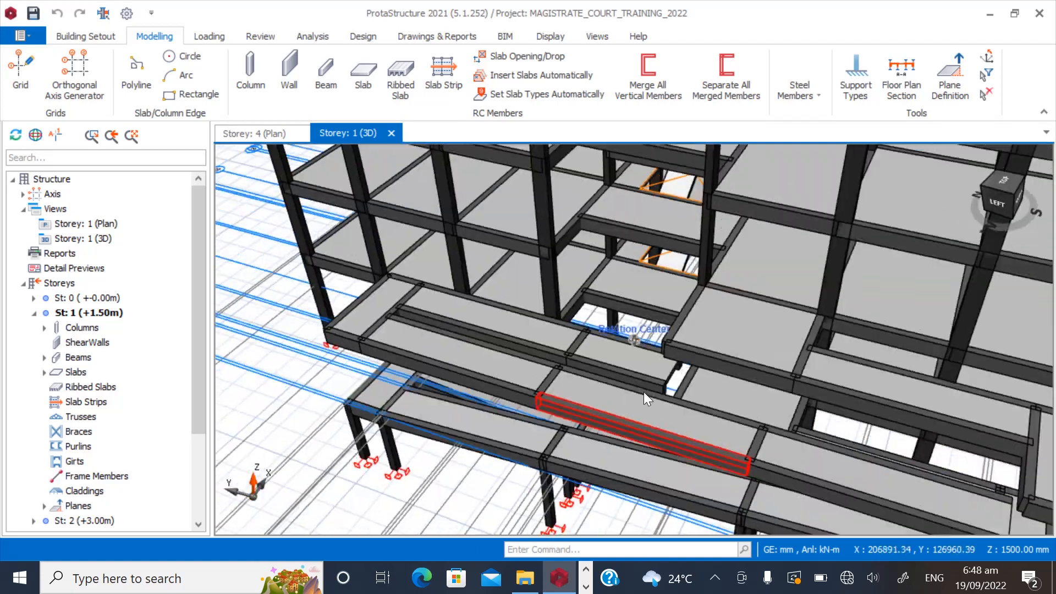
pyautogui.scroll(1, 453, 307)
pyautogui.moveTo(529, 342); pyautogui.dragTo(496, 319, button='middle')
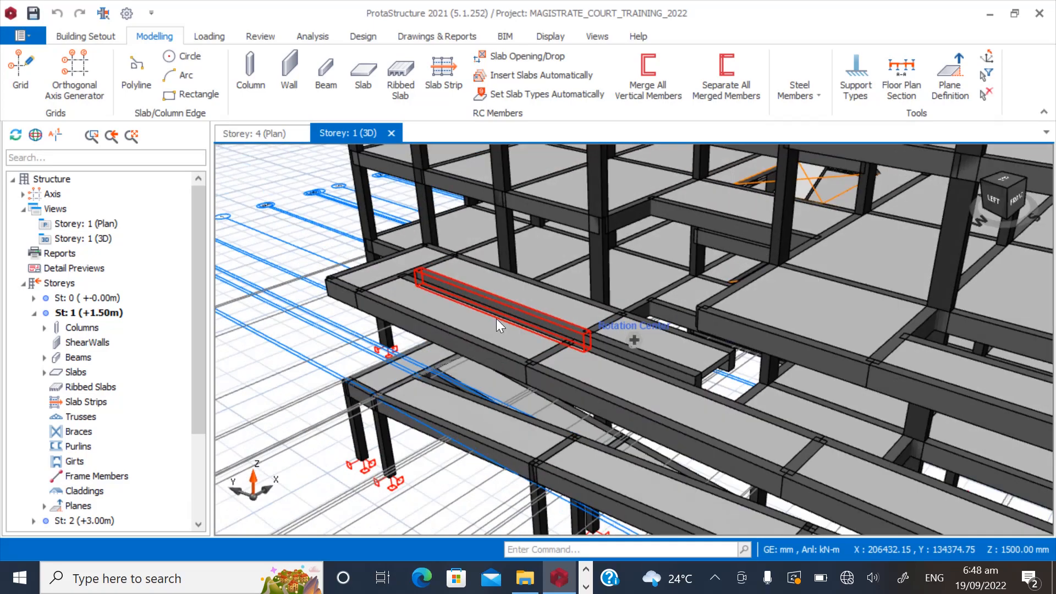
pyautogui.moveTo(416, 298); pyautogui.dragTo(493, 339, button='middle')
pyautogui.scroll(-2, 607, 359)
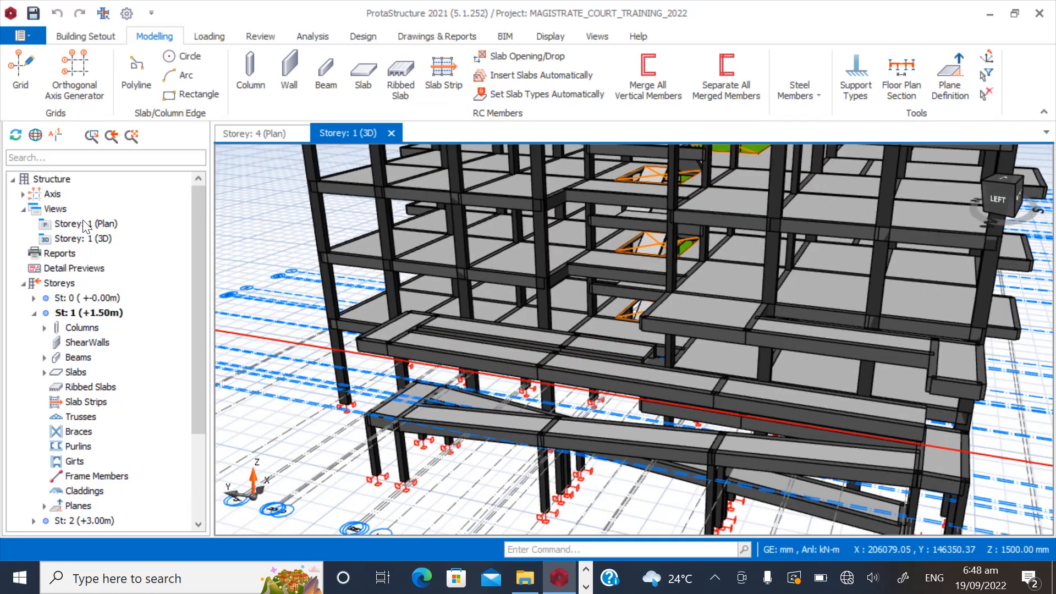
pyautogui.doubleClick(105, 226)
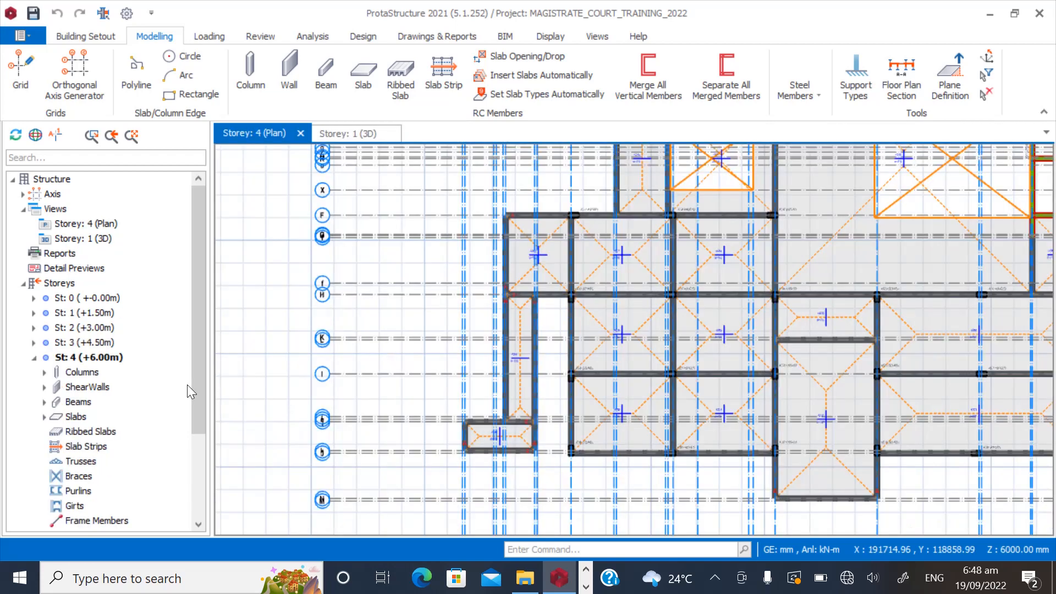
# Open the Storey 3 (+4.50m) plan and deactivate its external reference drawing around the ramp.
pyautogui.click(84, 343)
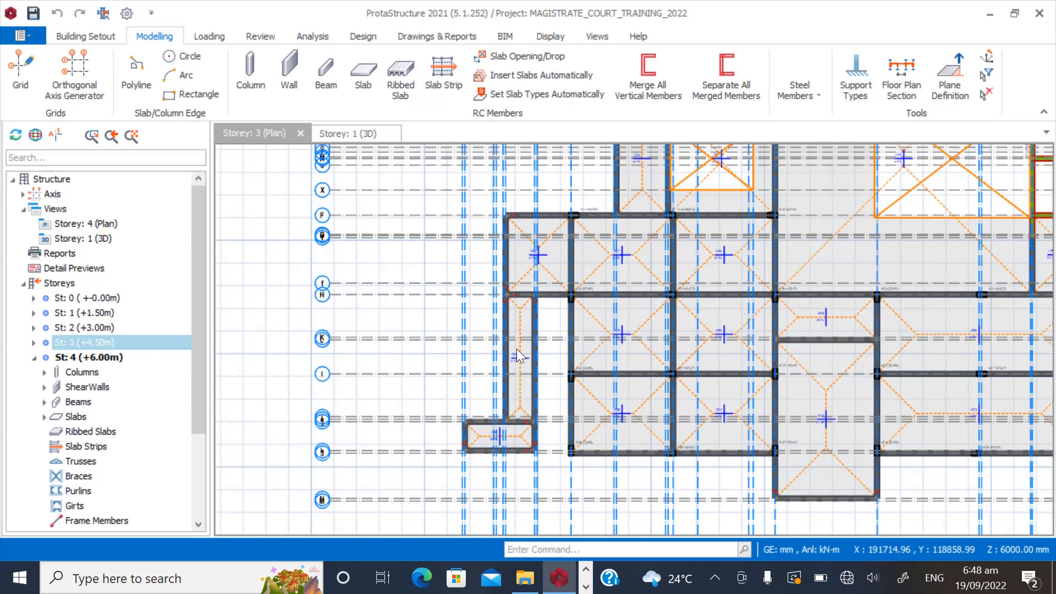
pyautogui.scroll(4, 484, 263)
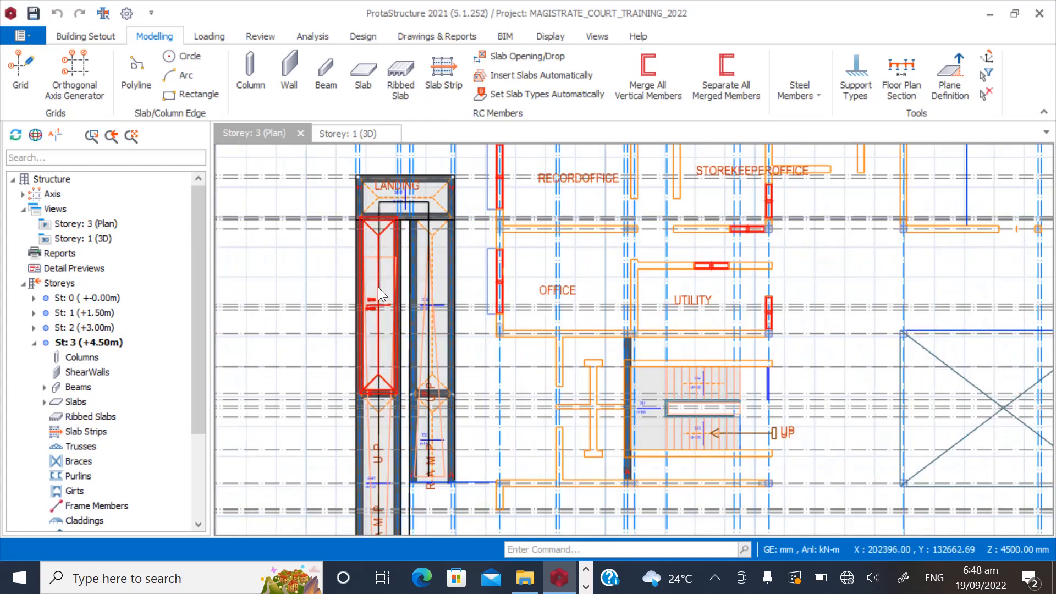
pyautogui.scroll(3, 465, 347)
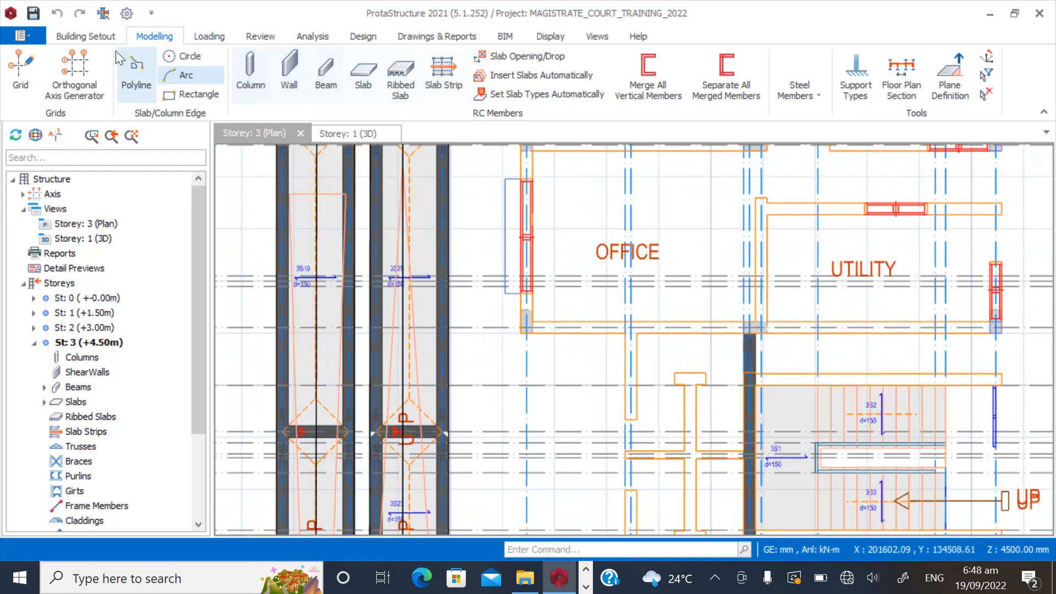
pyautogui.click(85, 35)
pyautogui.click(609, 77)
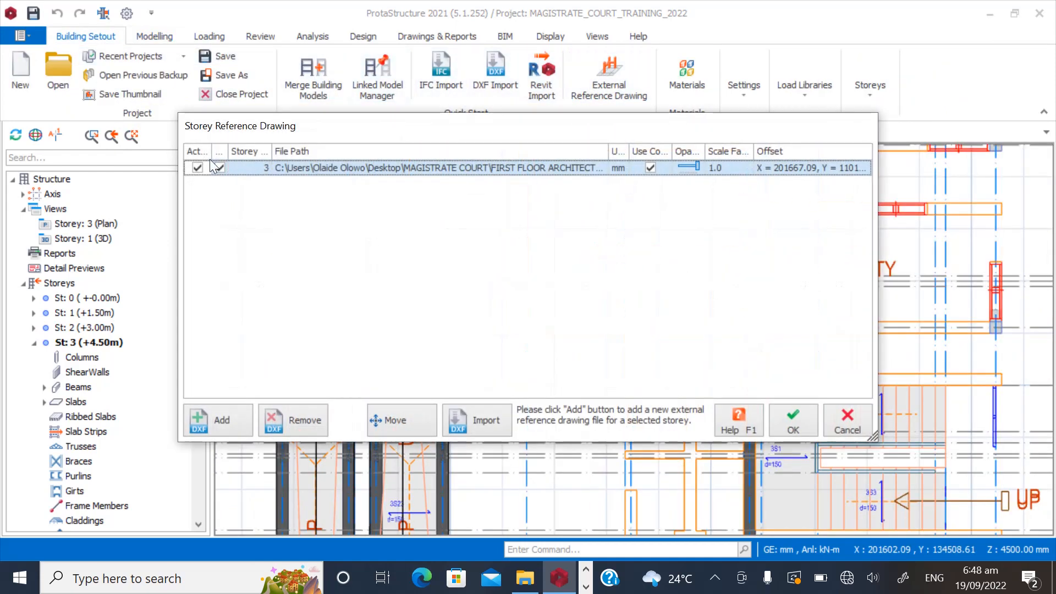
pyautogui.click(197, 168)
pyautogui.click(793, 420)
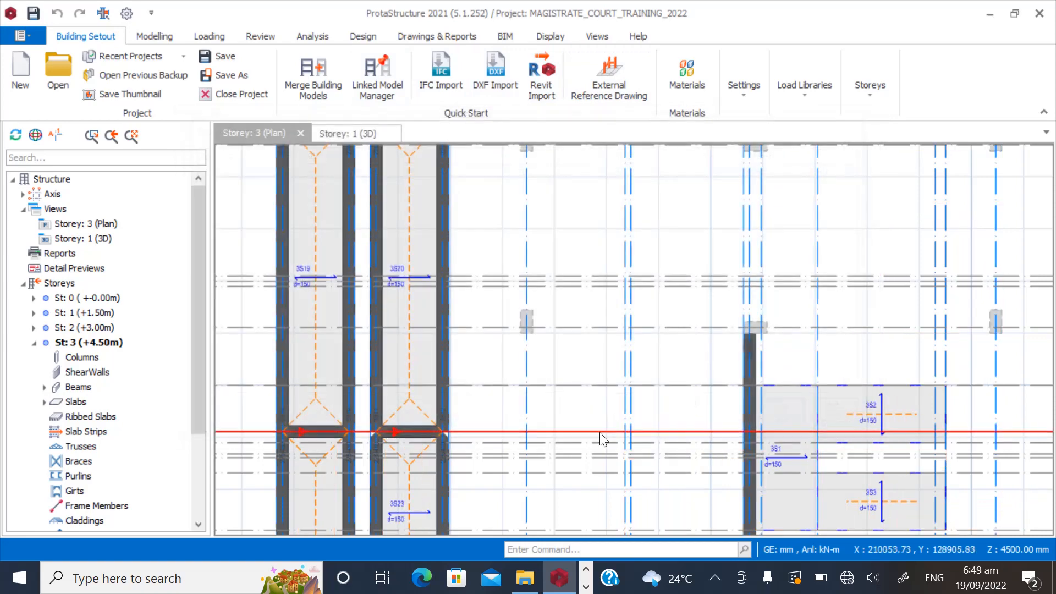
# Start a plane definition on the Storey 3 plan at the ramp landing slab 3S18.
pyautogui.scroll(-4, 470, 361)
pyautogui.scroll(5, 458, 357)
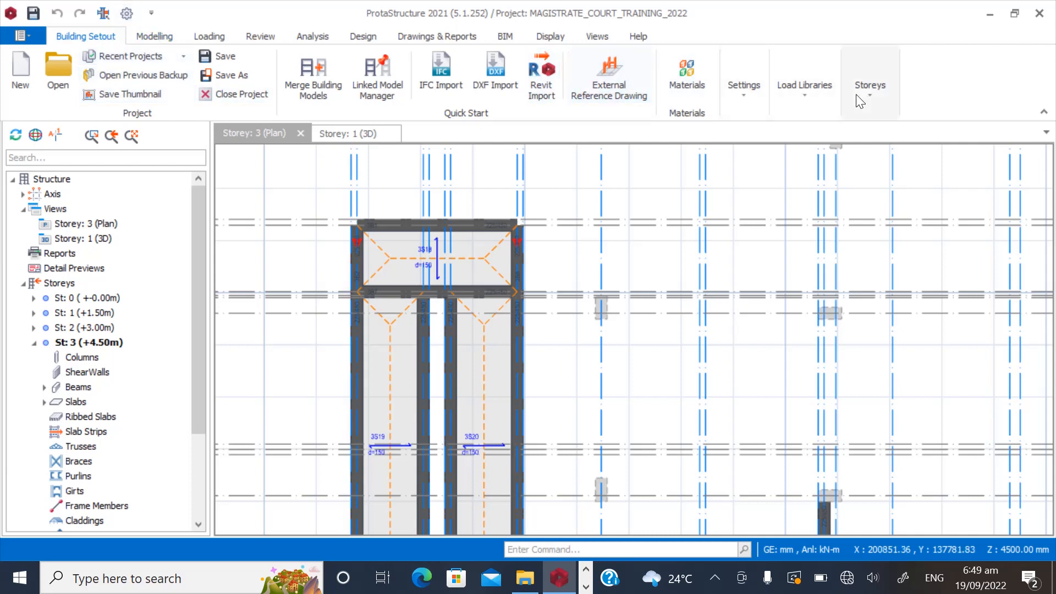
pyautogui.click(155, 36)
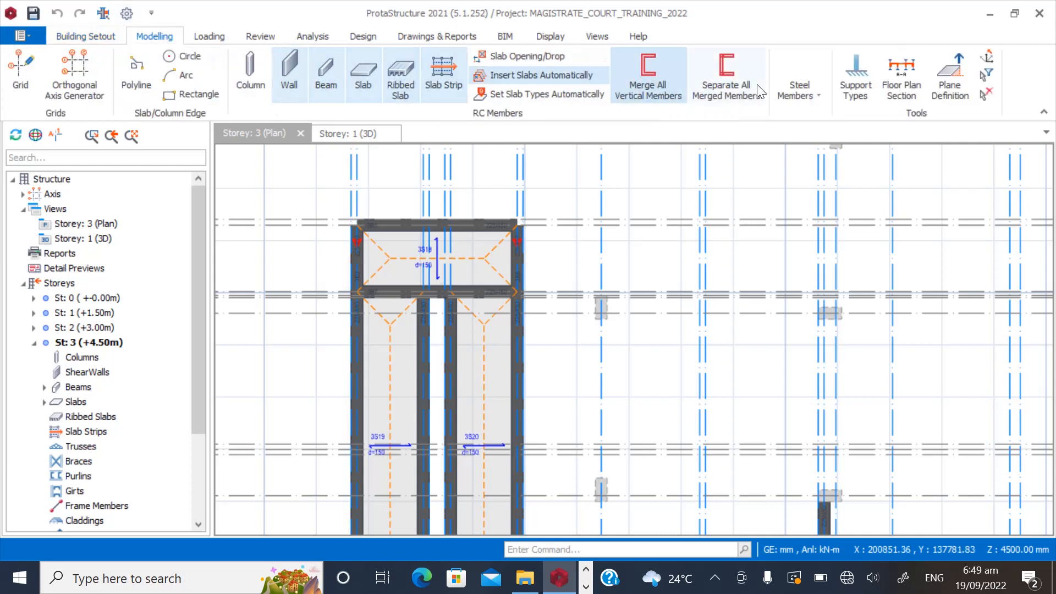
pyautogui.click(942, 98)
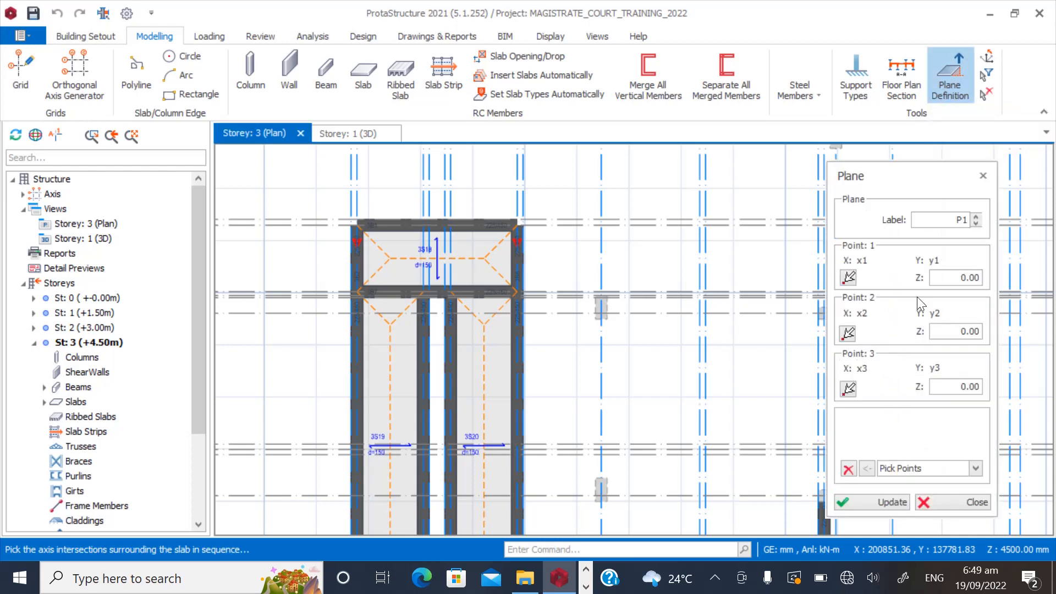
pyautogui.scroll(3, 559, 337)
pyautogui.scroll(-2, 463, 305)
pyautogui.scroll(2, 425, 289)
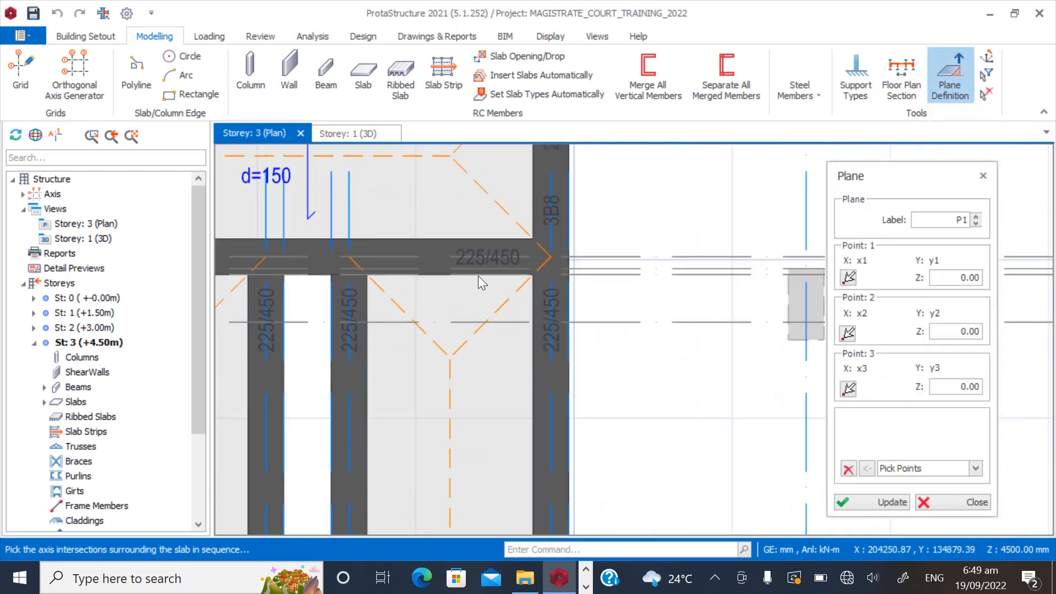
pyautogui.scroll(-1, 477, 276)
pyautogui.scroll(2, 266, 180)
pyautogui.scroll(-2, 379, 239)
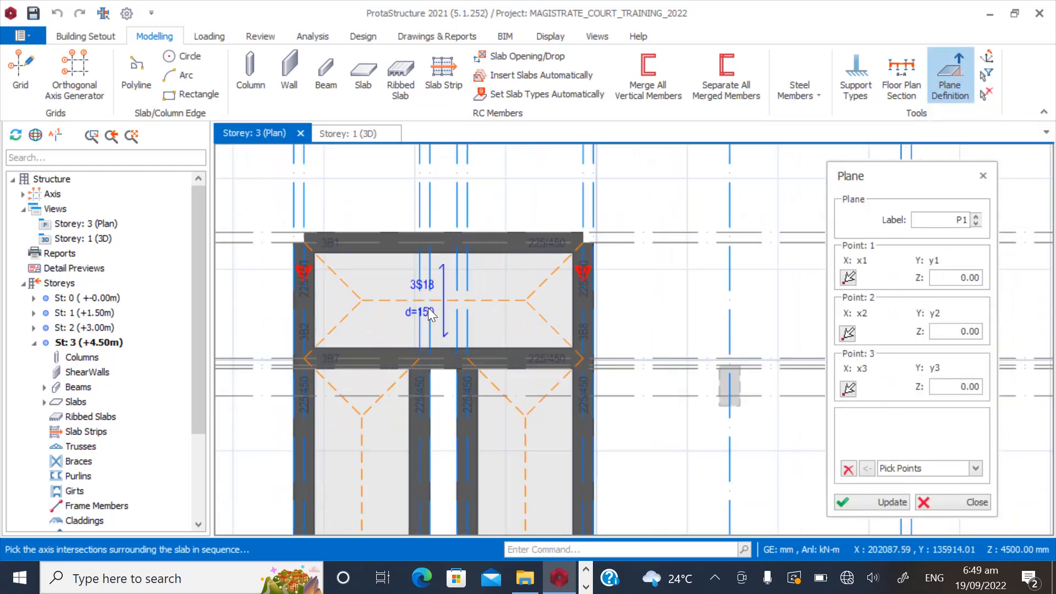
pyautogui.scroll(3, 483, 281)
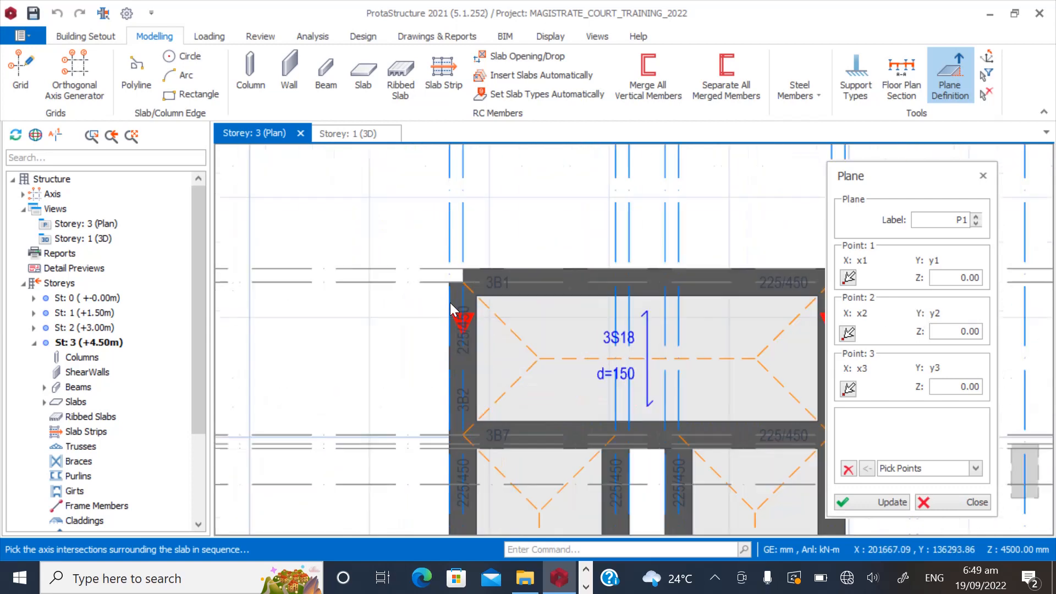
pyautogui.scroll(-2, 391, 272)
pyautogui.scroll(2, 434, 394)
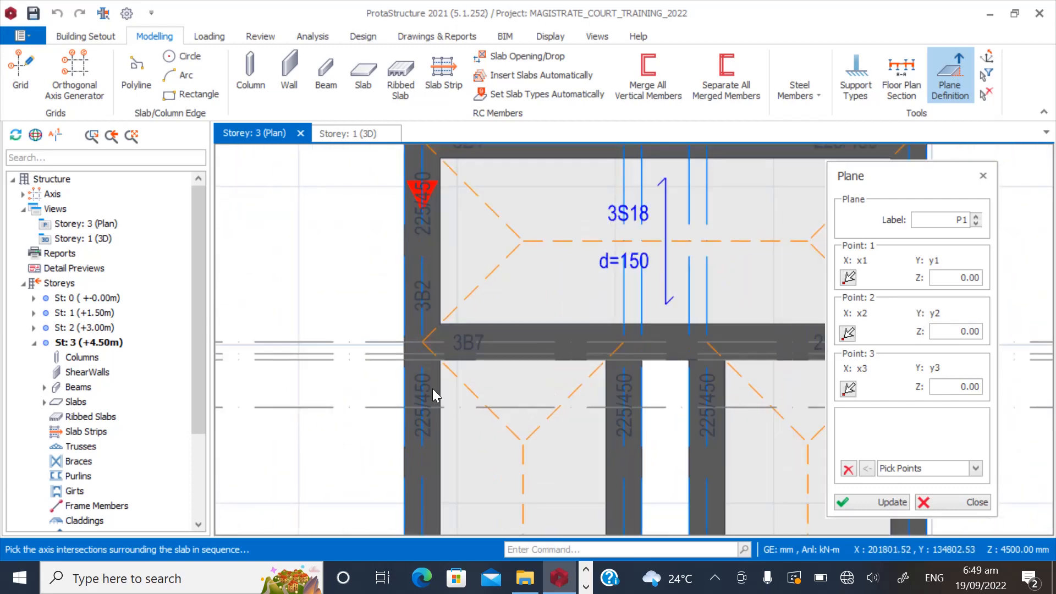
pyautogui.click(428, 343)
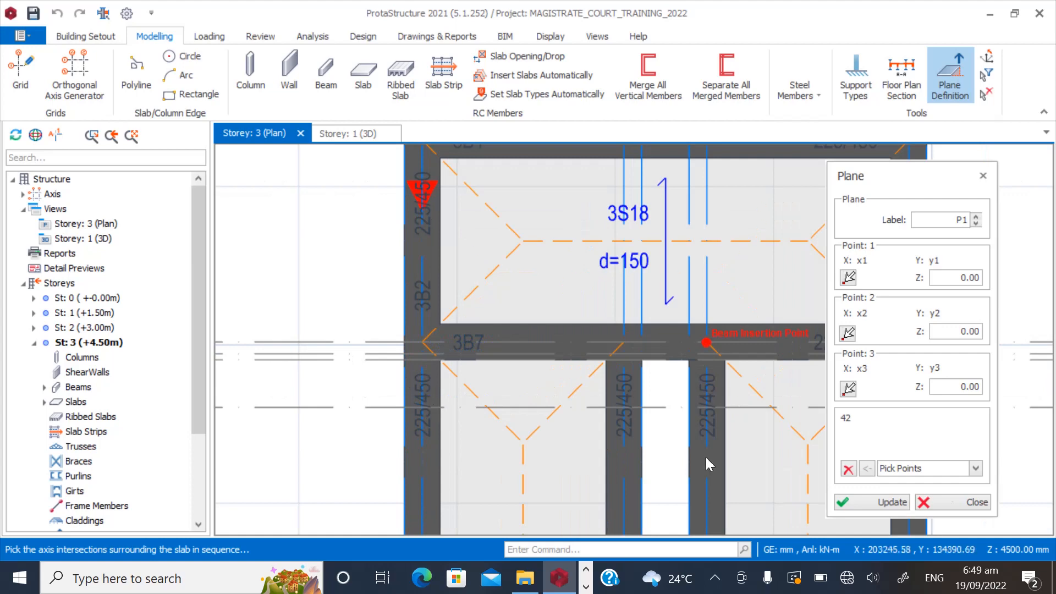
pyautogui.click(849, 470)
# Define a level plane at Z 0 through the four axis intersections around landing slab 3S18, starting at the beam 3B1 and 3B2 corner.
pyautogui.scroll(-2, 423, 251)
pyautogui.scroll(2, 422, 251)
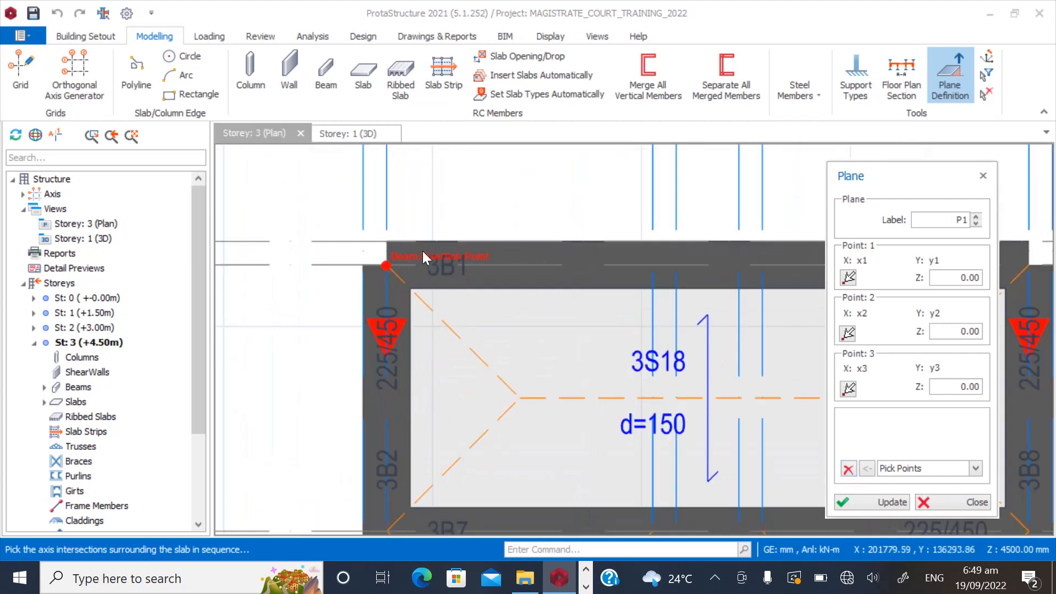
pyautogui.scroll(-2, 422, 239)
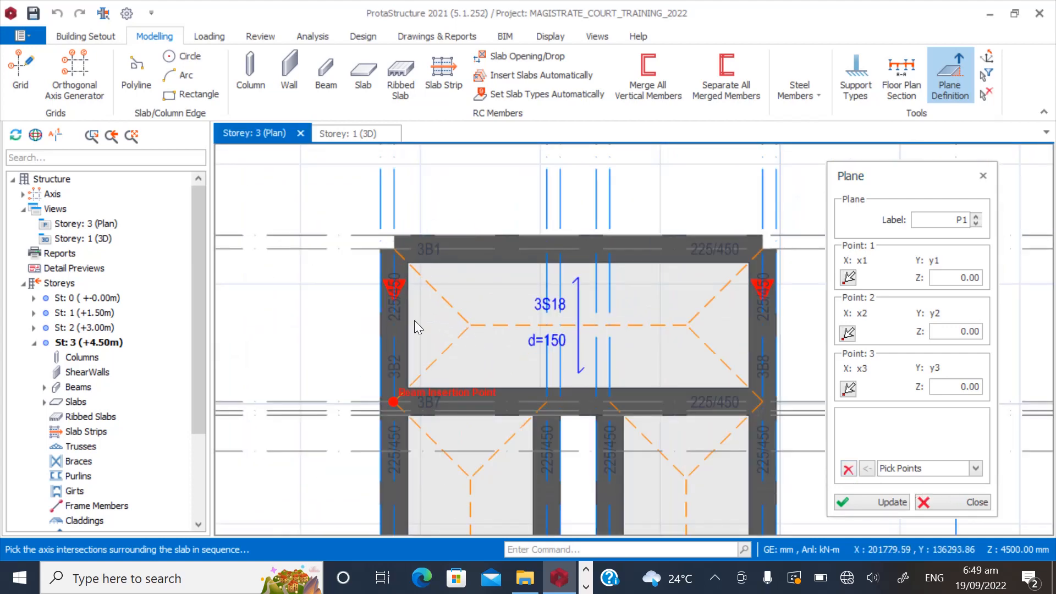
pyautogui.scroll(2, 414, 321)
pyautogui.scroll(-2, 399, 384)
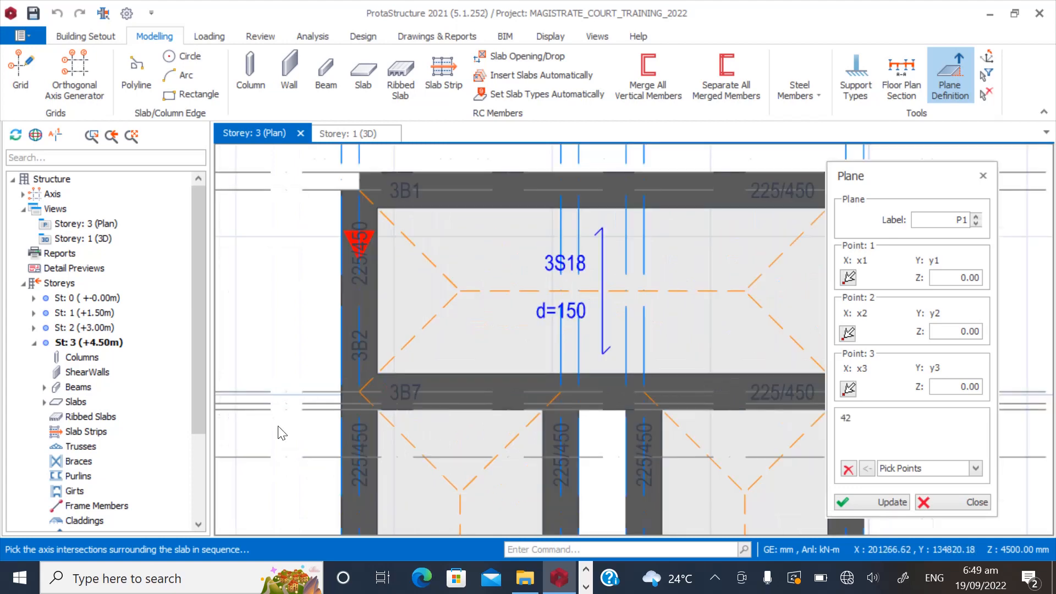
pyautogui.scroll(2, 606, 421)
pyautogui.click(593, 399)
pyautogui.scroll(-2, 594, 403)
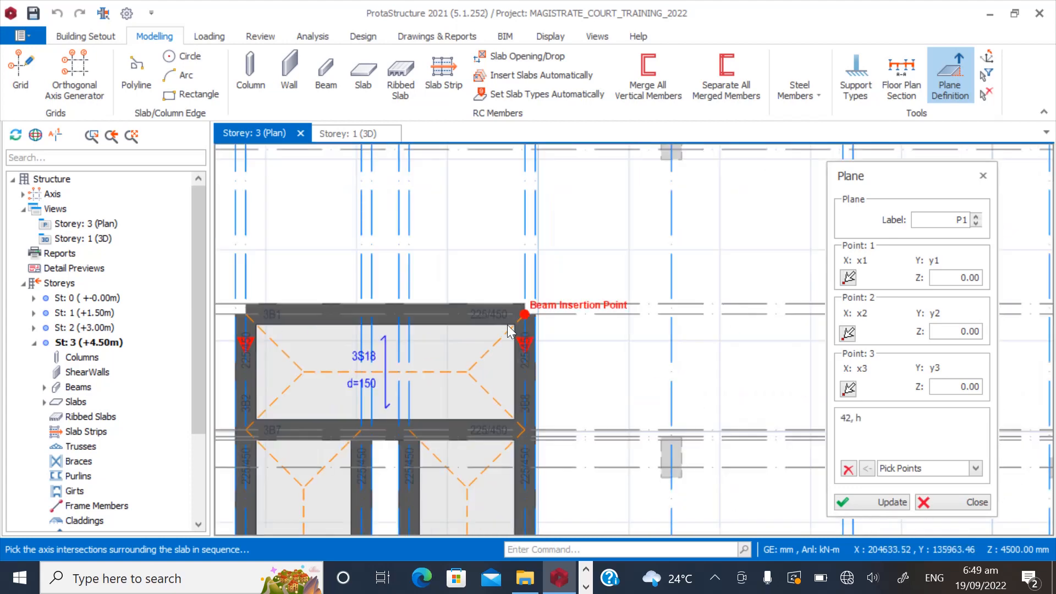
pyautogui.scroll(2, 526, 351)
pyautogui.click(544, 332)
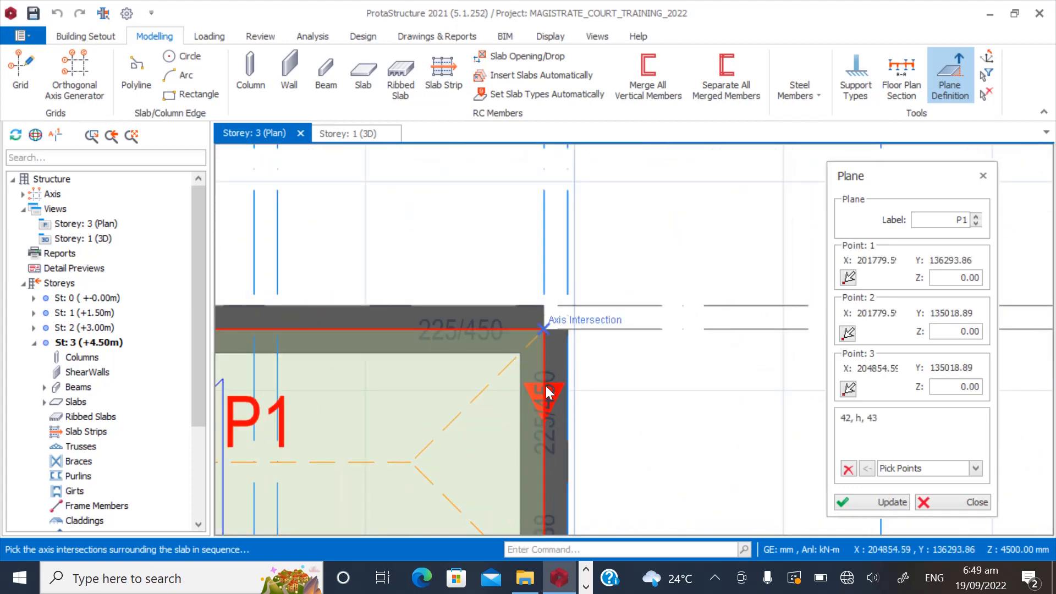
pyautogui.scroll(-3, 624, 267)
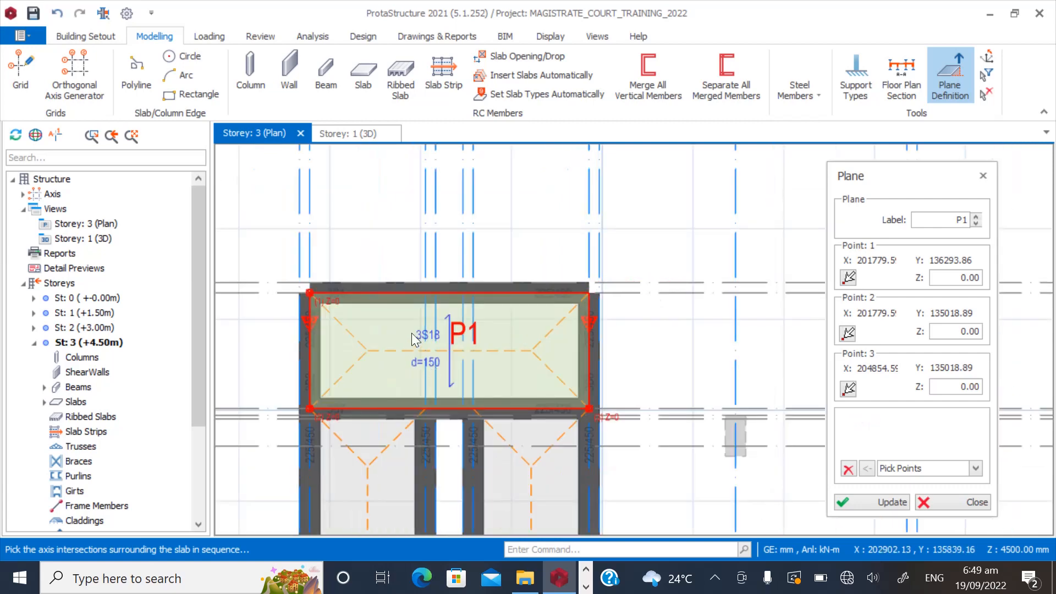
# Move the landing members onto the landing plane, accepting the adjustment of all contained and edge members, and end the plane definition.
pyautogui.rightClick(411, 333)
pyautogui.click(459, 426)
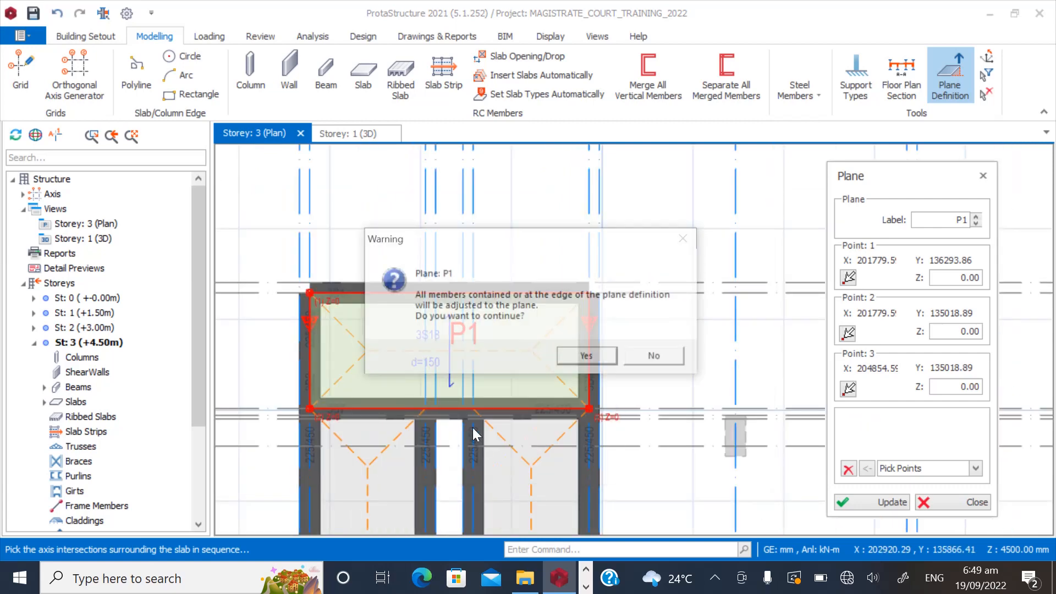
pyautogui.click(588, 357)
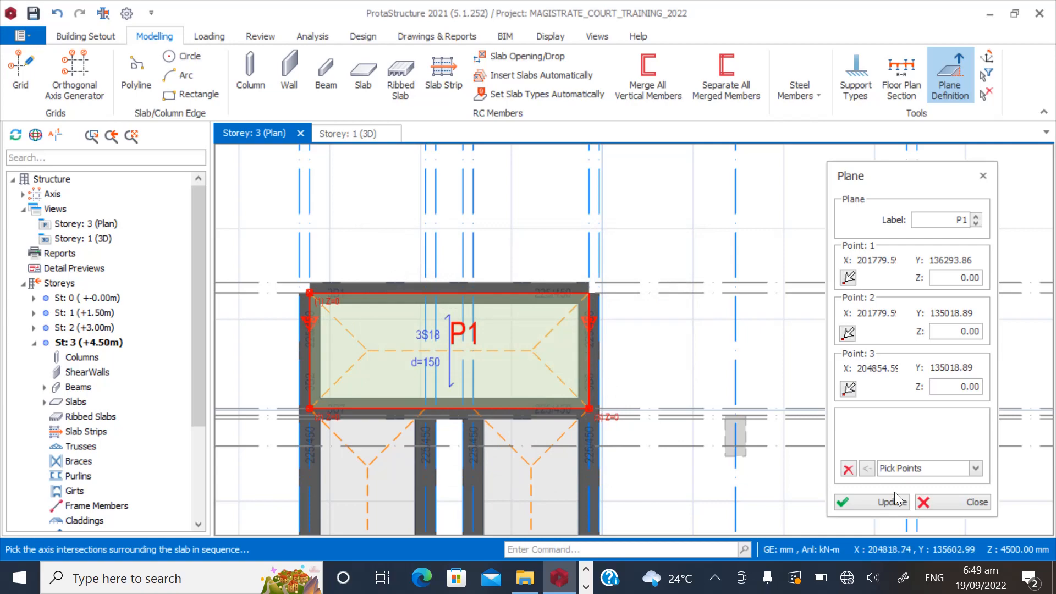
pyautogui.click(959, 503)
pyautogui.scroll(-3, 356, 266)
pyautogui.scroll(3, 316, 321)
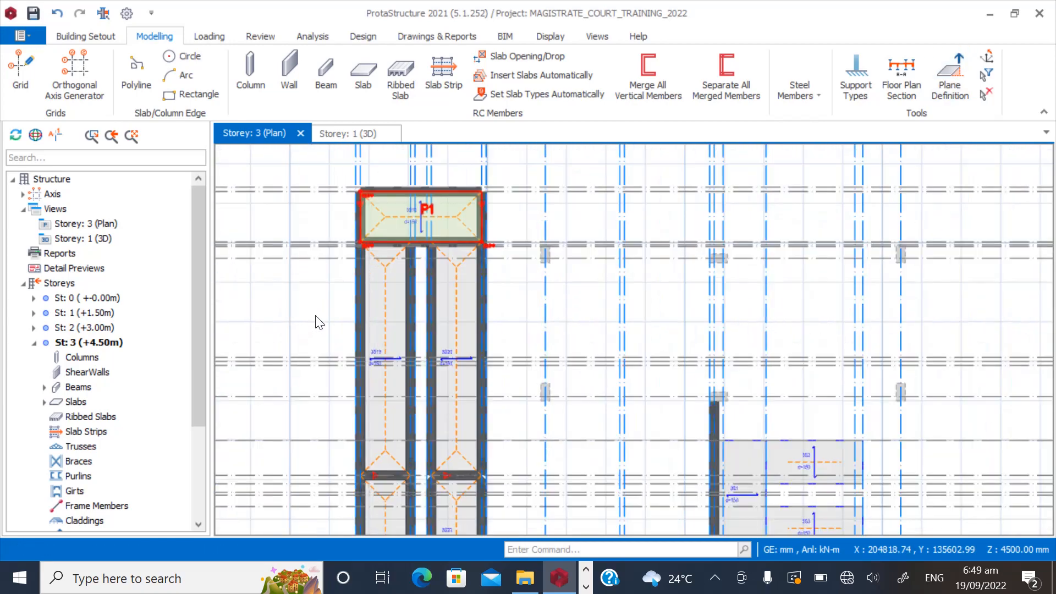
# Start another plane definition with Z set to -1500 for points 2 and 3 and point 1 kept at 0.
pyautogui.click(949, 76)
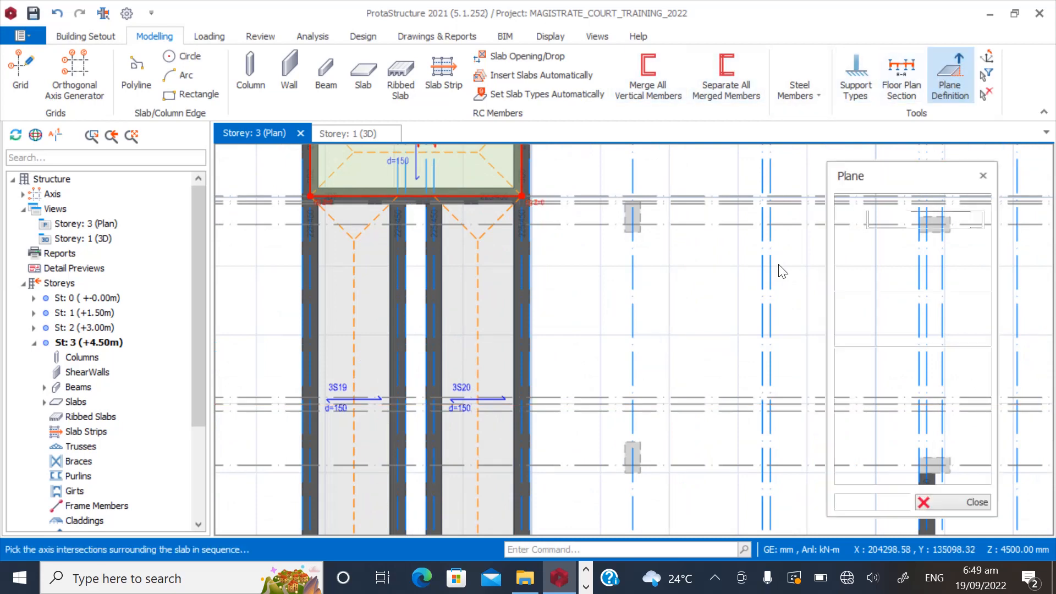
pyautogui.scroll(2, 501, 208)
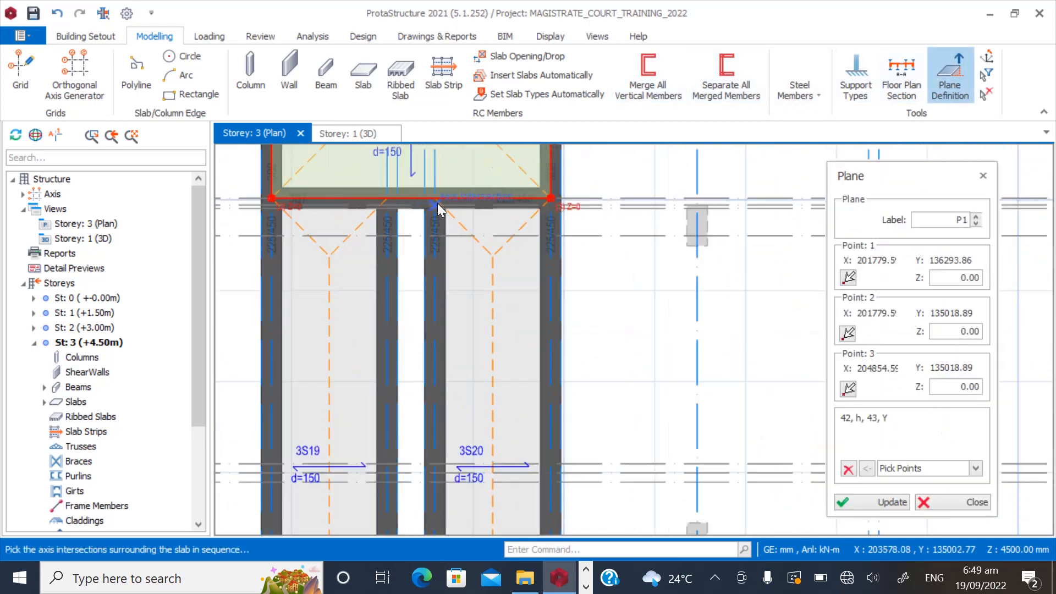
pyautogui.scroll(2, 437, 206)
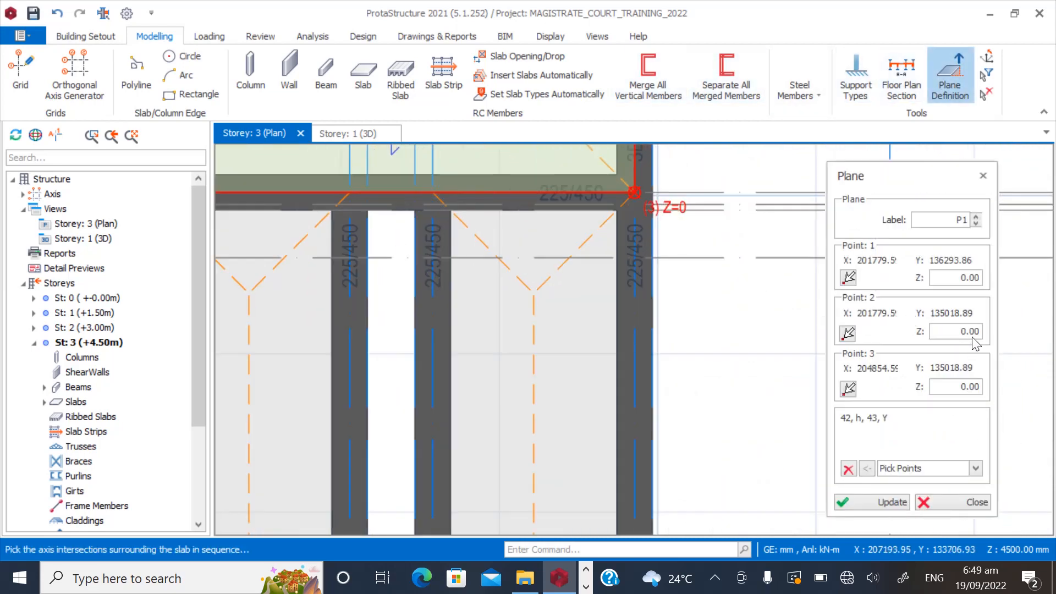
pyautogui.scroll(-3, 461, 372)
pyautogui.scroll(4, 460, 432)
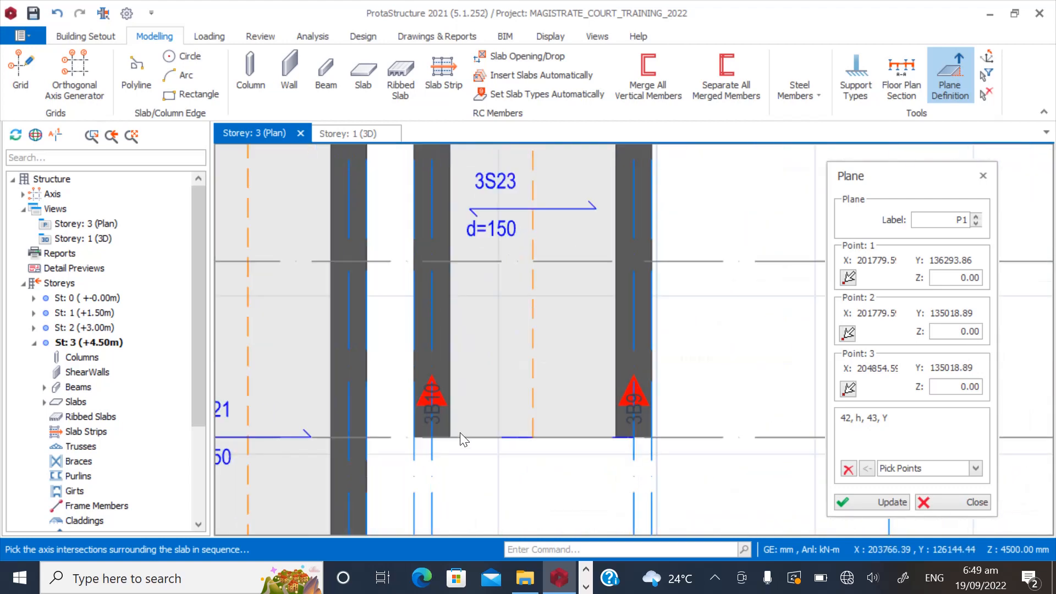
pyautogui.click(948, 334)
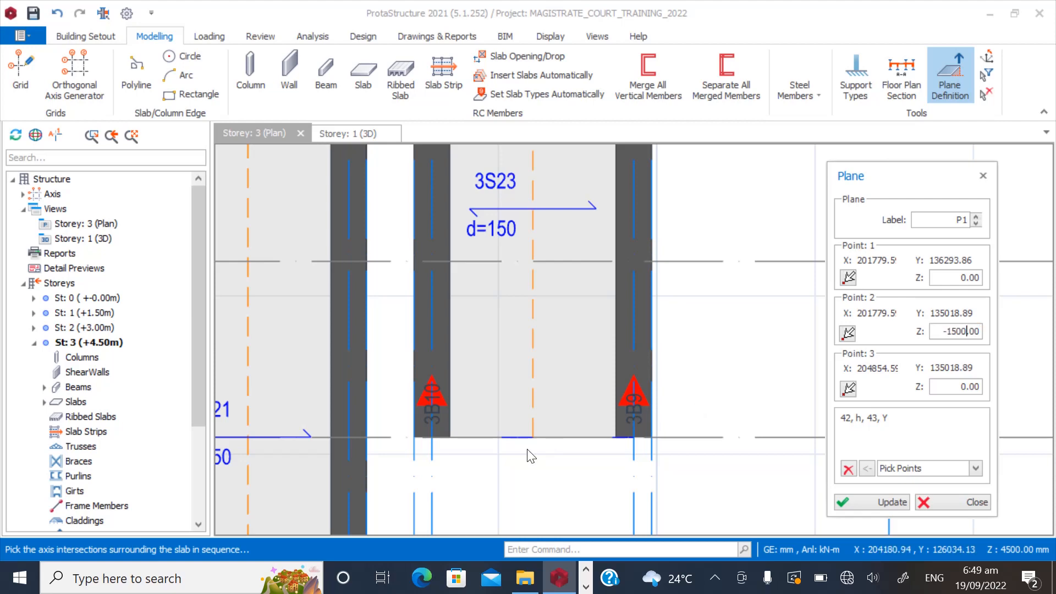
pyautogui.click(953, 389)
# Define the sloping plane over ramp slabs 3S20 and 3S23, from the landing edge to the free ends of beams 3B10 and 3B9.
pyautogui.scroll(-3, 443, 503)
pyautogui.scroll(6, 441, 357)
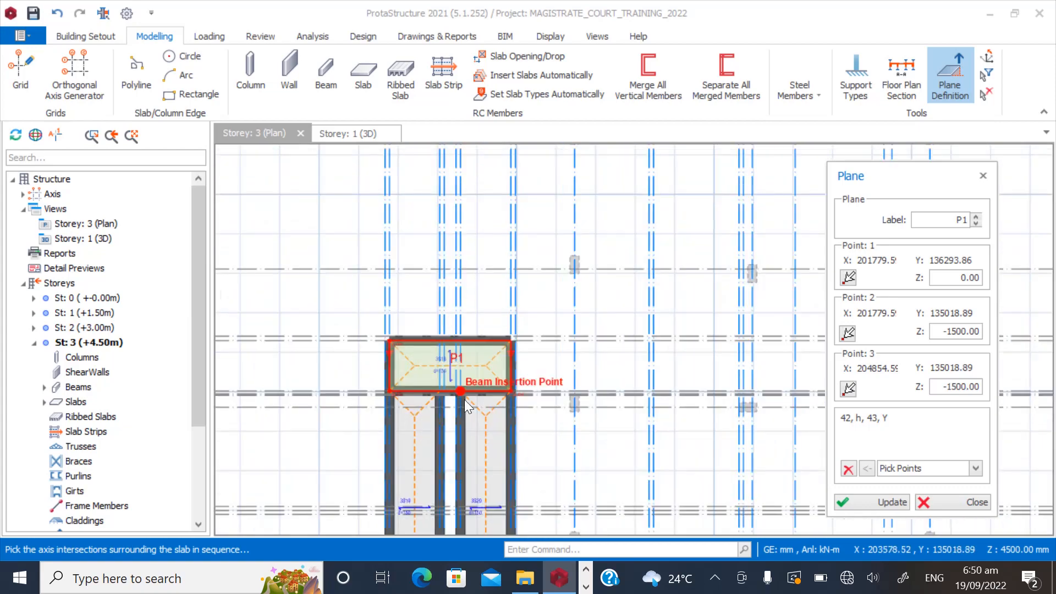
pyautogui.click(470, 357)
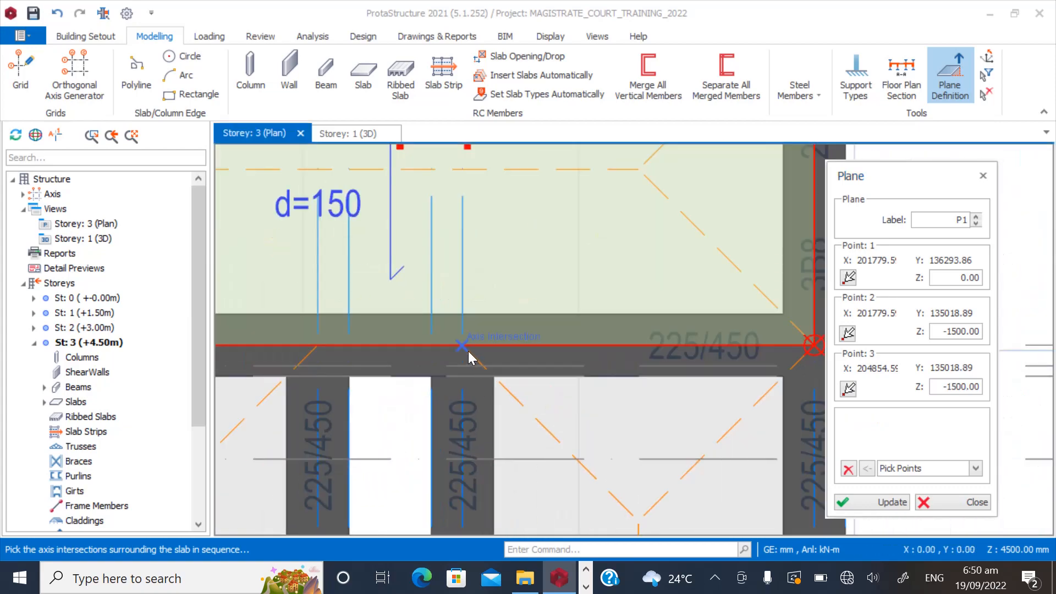
pyautogui.scroll(-5, 440, 286)
pyautogui.scroll(3, 452, 330)
pyautogui.scroll(4, 454, 419)
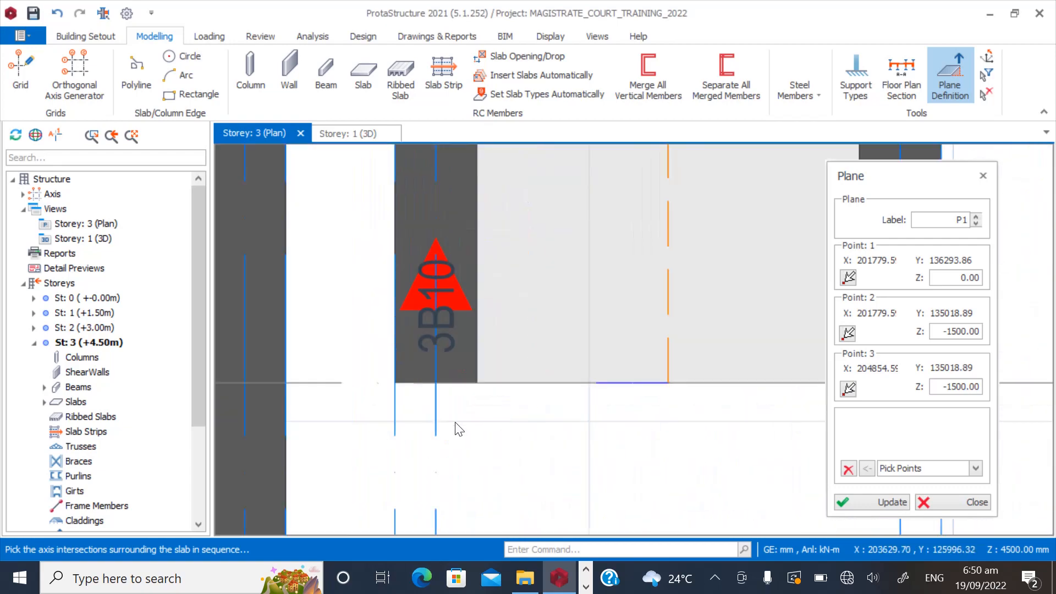
pyautogui.click(429, 440)
pyautogui.scroll(-3, 423, 467)
pyautogui.scroll(2, 487, 462)
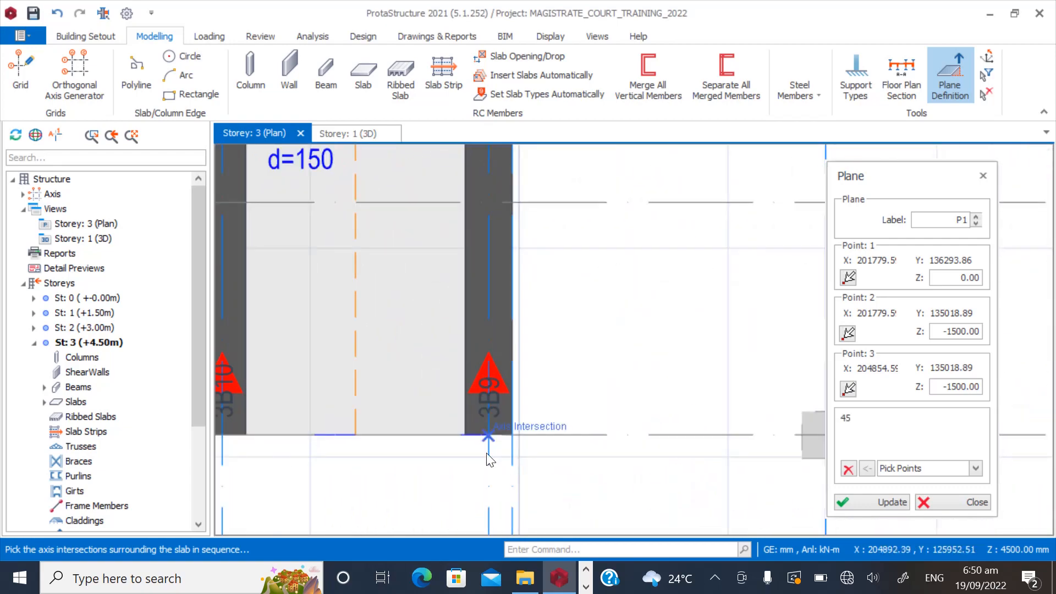
pyautogui.scroll(-3, 483, 440)
pyautogui.scroll(4, 442, 236)
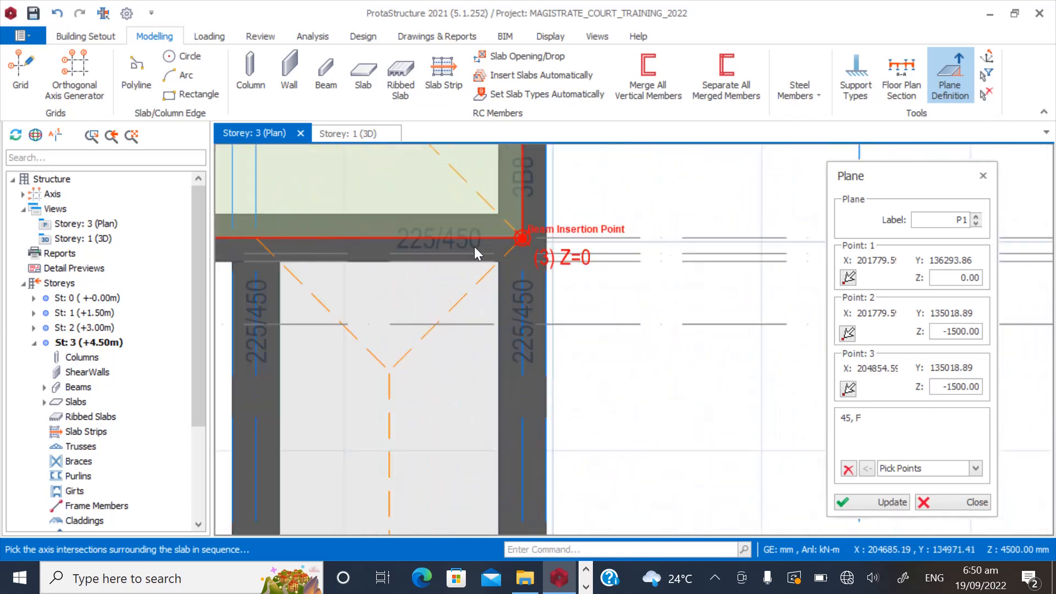
pyautogui.click(521, 240)
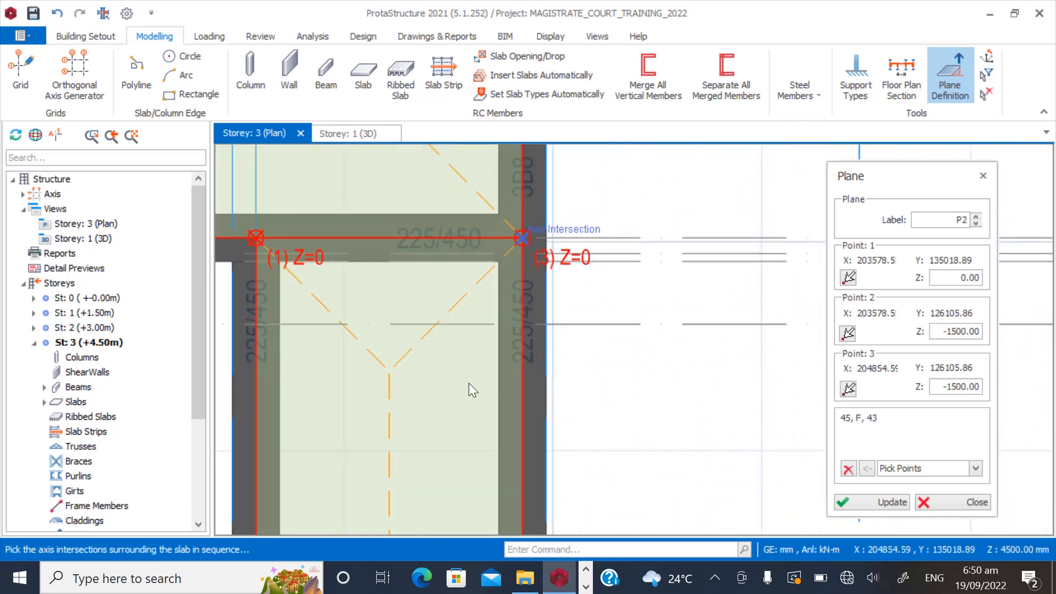
# Move the members of ramp slabs 3S20 and 3S23 onto the sloping plane, accepting the adjustment of contained and edge members, and end the plane definition.
pyautogui.rightClick(380, 367)
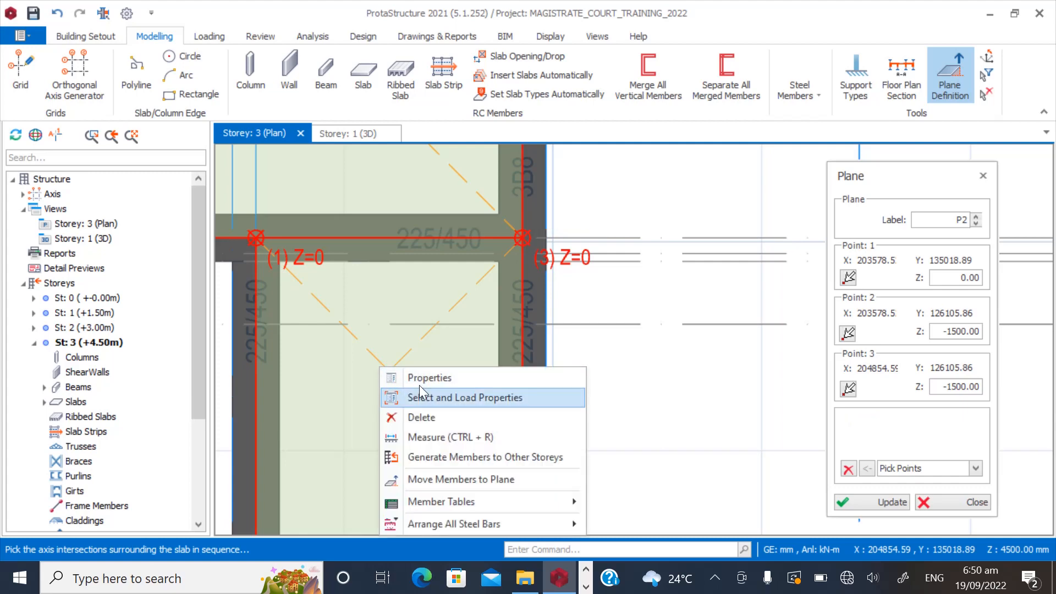
pyautogui.click(427, 481)
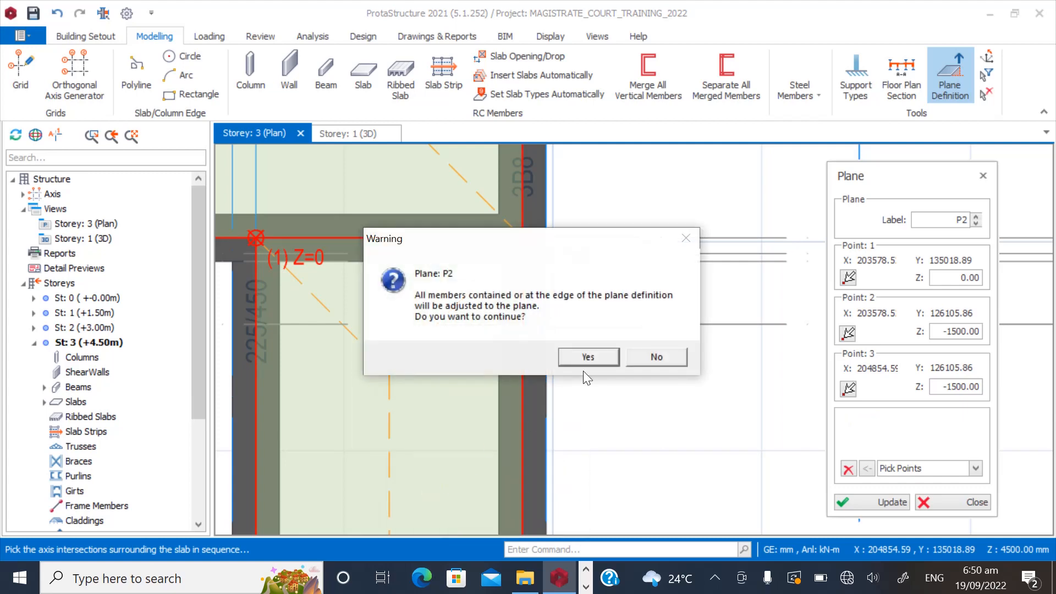
pyautogui.click(588, 358)
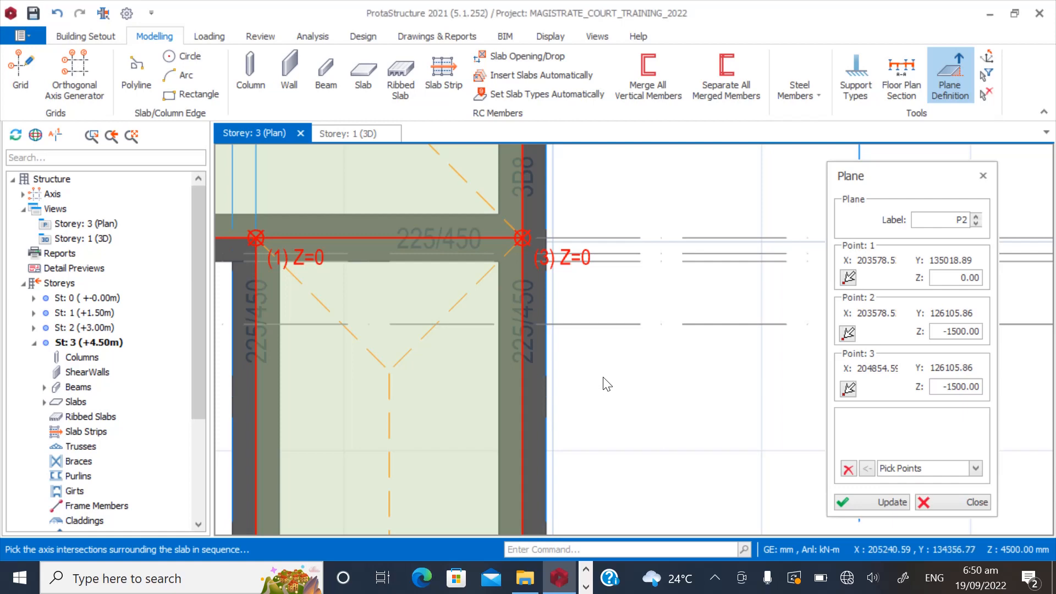
pyautogui.click(953, 500)
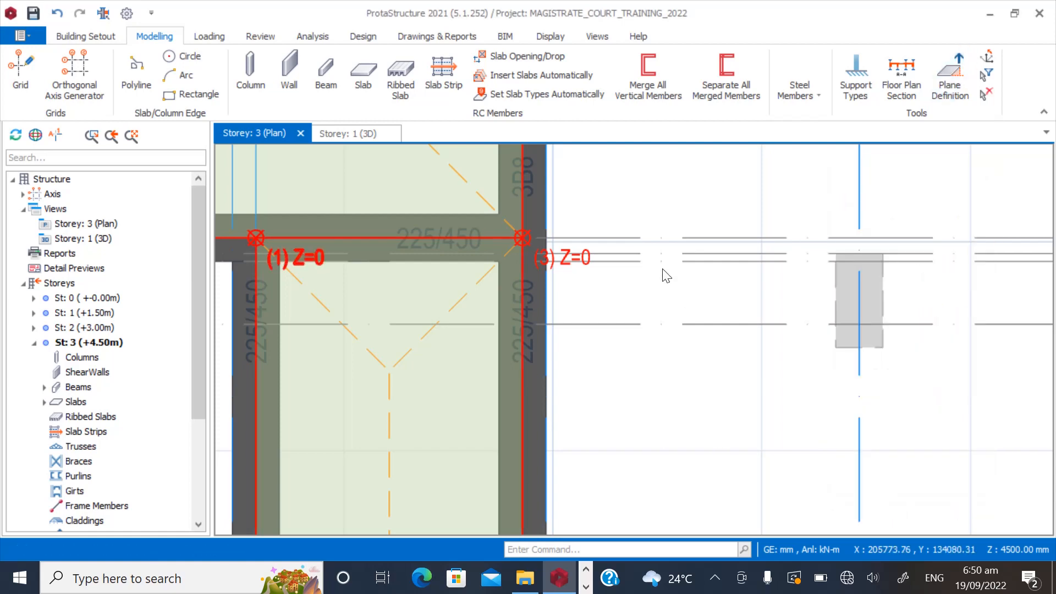
# Start another plane definition for the longer ramp flight that runs from slab 3S19 at the landing to its far supported end.
pyautogui.scroll(-4, 666, 275)
pyautogui.scroll(-2, 497, 338)
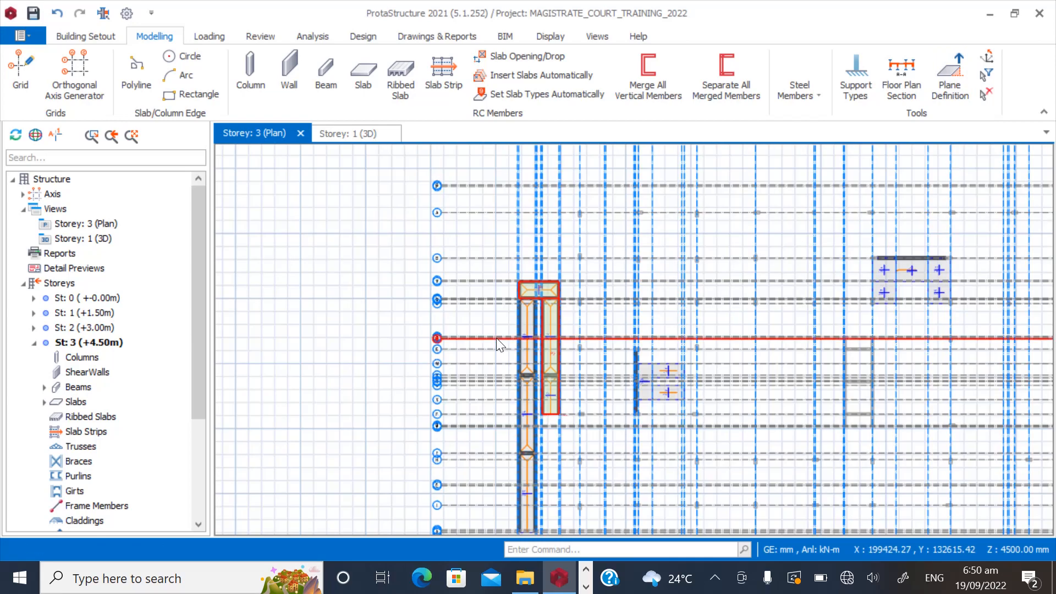
pyautogui.scroll(-2, 523, 374)
pyautogui.scroll(5, 524, 370)
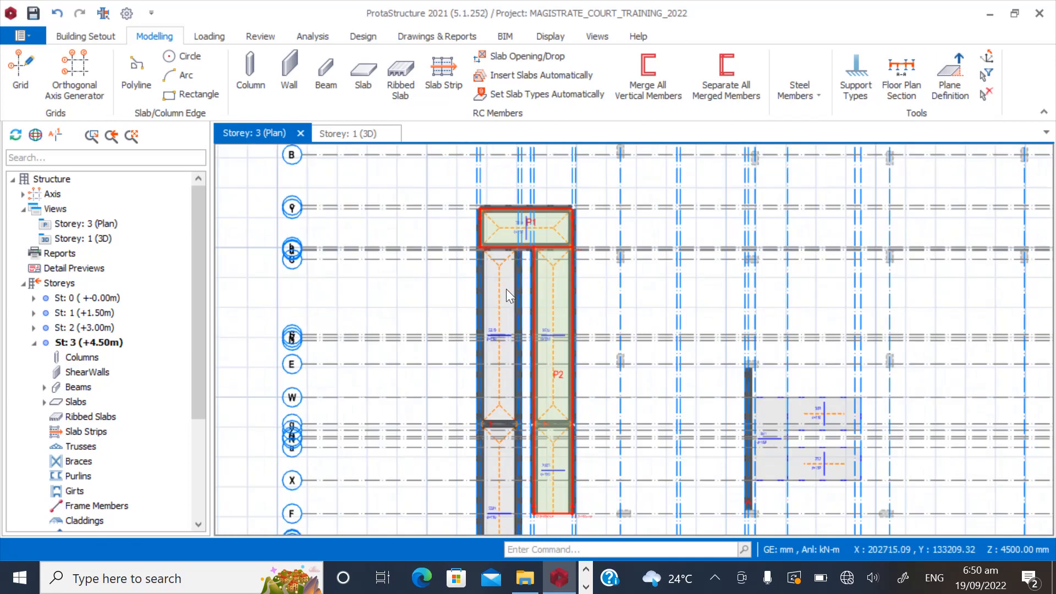
pyautogui.click(950, 77)
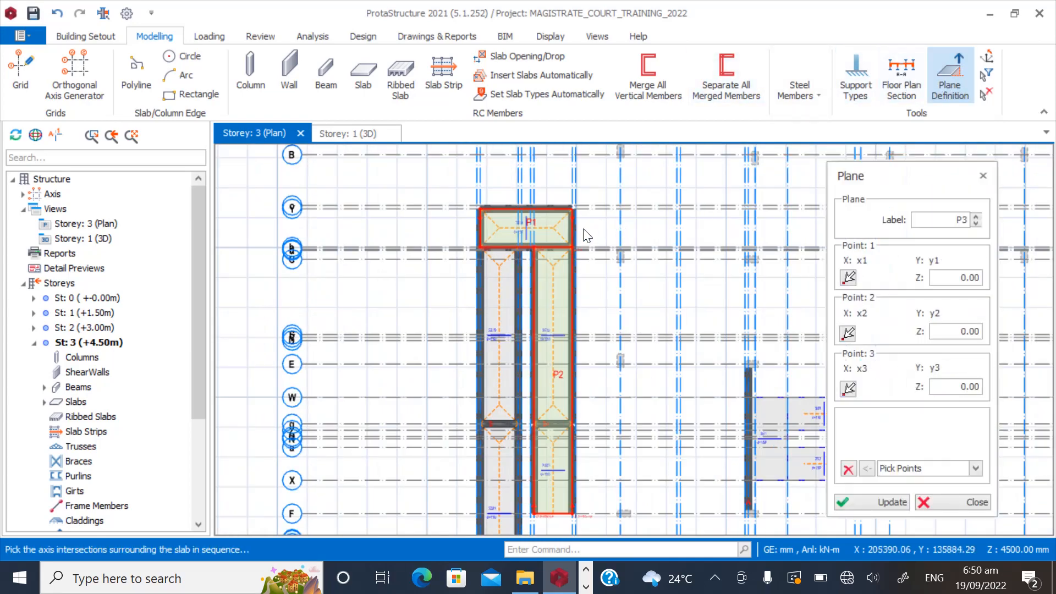
pyautogui.scroll(6, 432, 259)
pyautogui.scroll(-2, 389, 231)
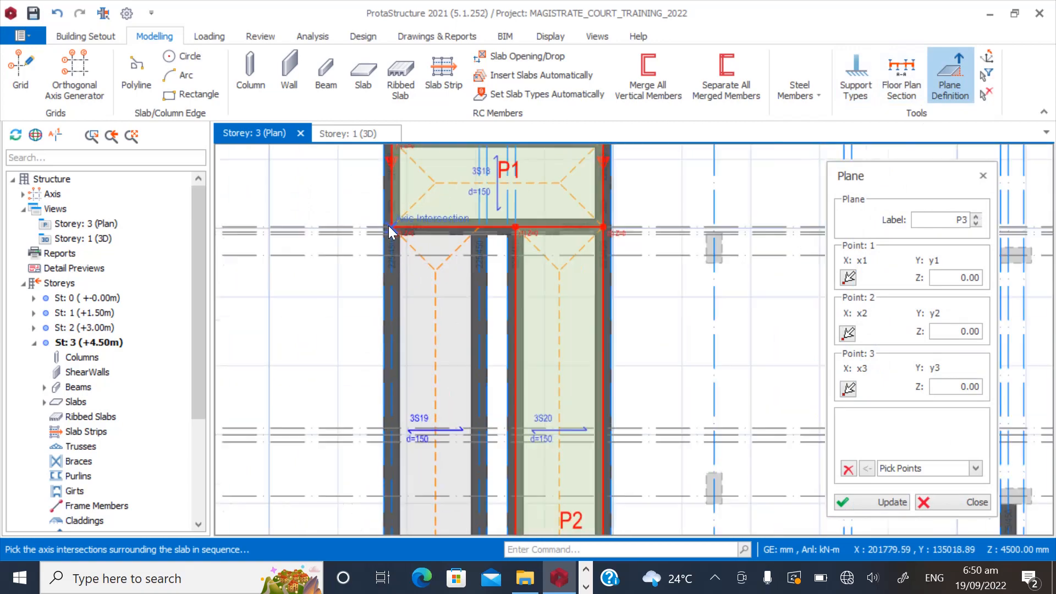
pyautogui.scroll(-3, 389, 226)
pyautogui.scroll(5, 390, 464)
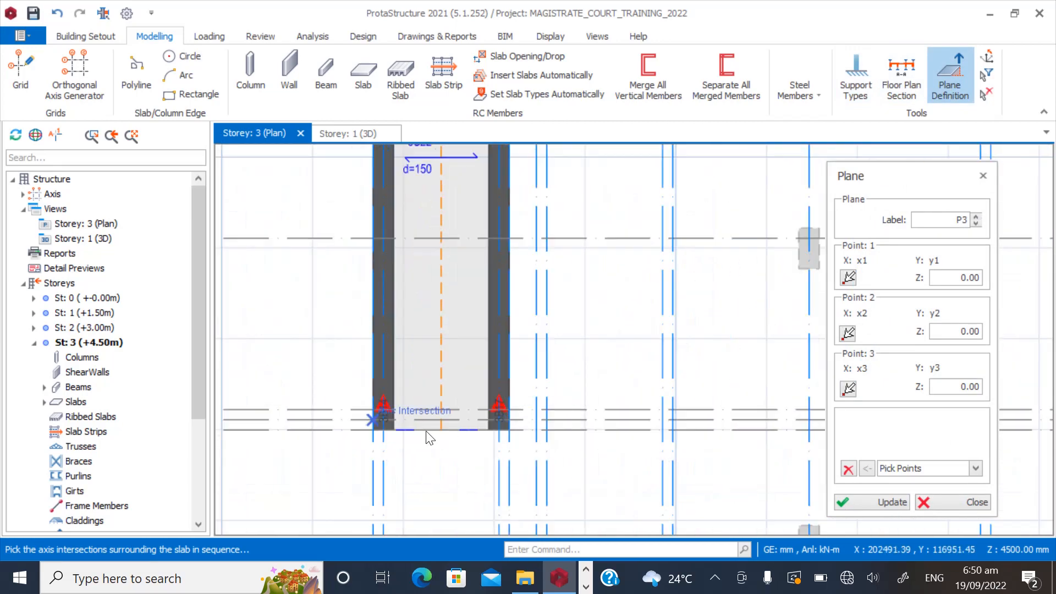
# Set the Z heights of points 2 and 3 of plane P3 to 1500.
pyautogui.scroll(-3, 416, 467)
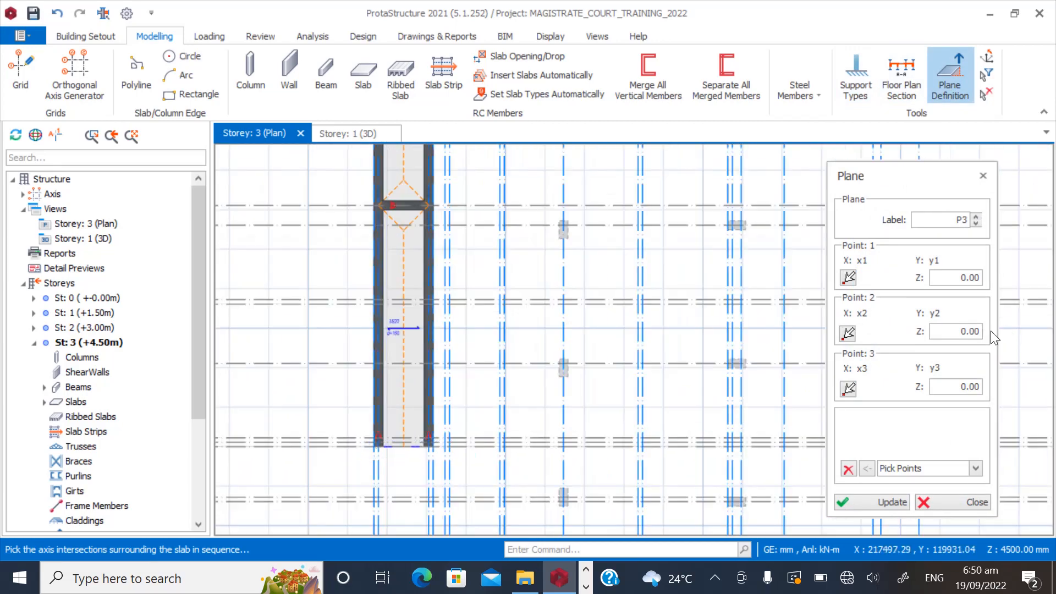
pyautogui.click(957, 332)
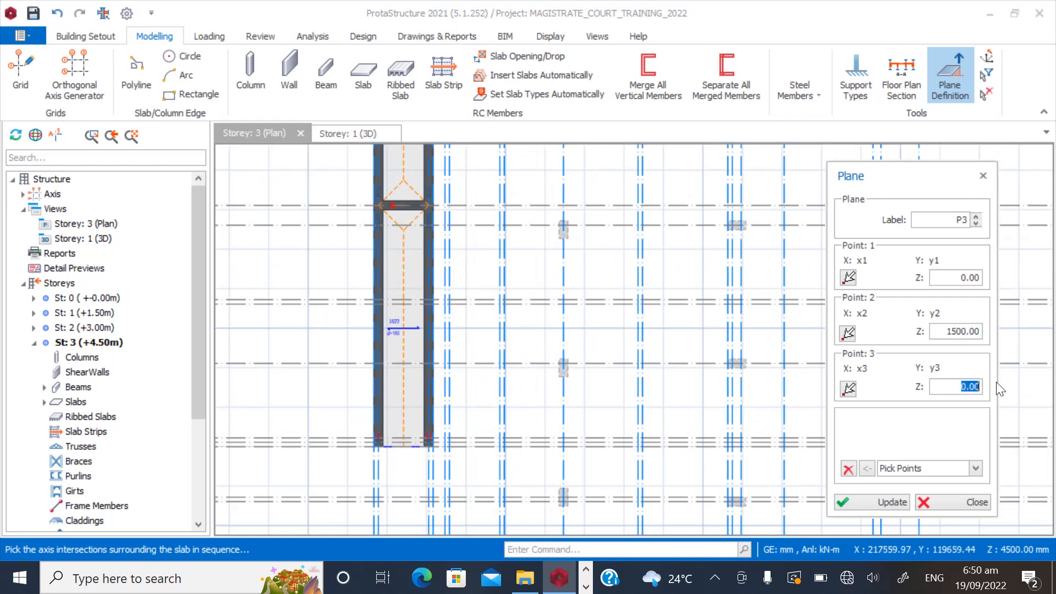
pyautogui.write('00')
pyautogui.scroll(-3, 585, 468)
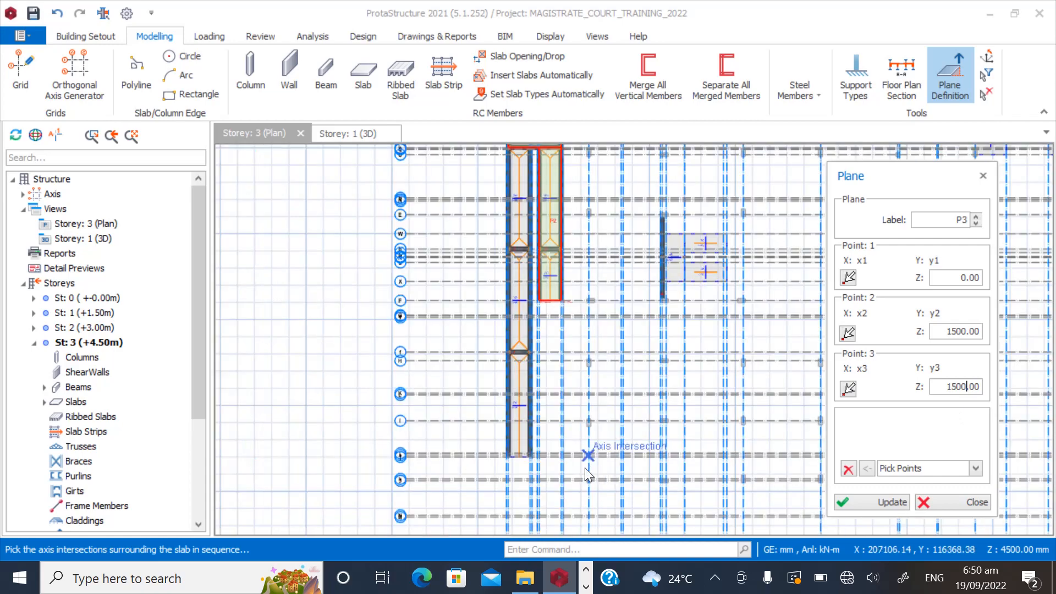
# Outline plane P3 around the ramp run beside plane P2, picking axis intersections at the P1 landing edge and the run's far end.
pyautogui.scroll(5, 566, 306)
pyautogui.scroll(5, 520, 382)
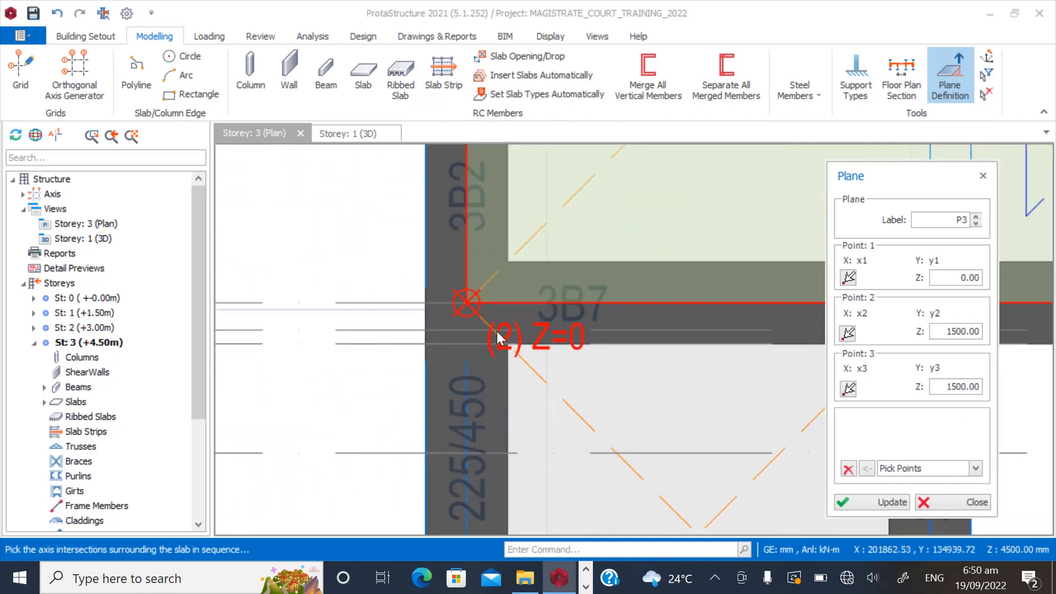
pyautogui.click(468, 303)
pyautogui.scroll(-6, 459, 244)
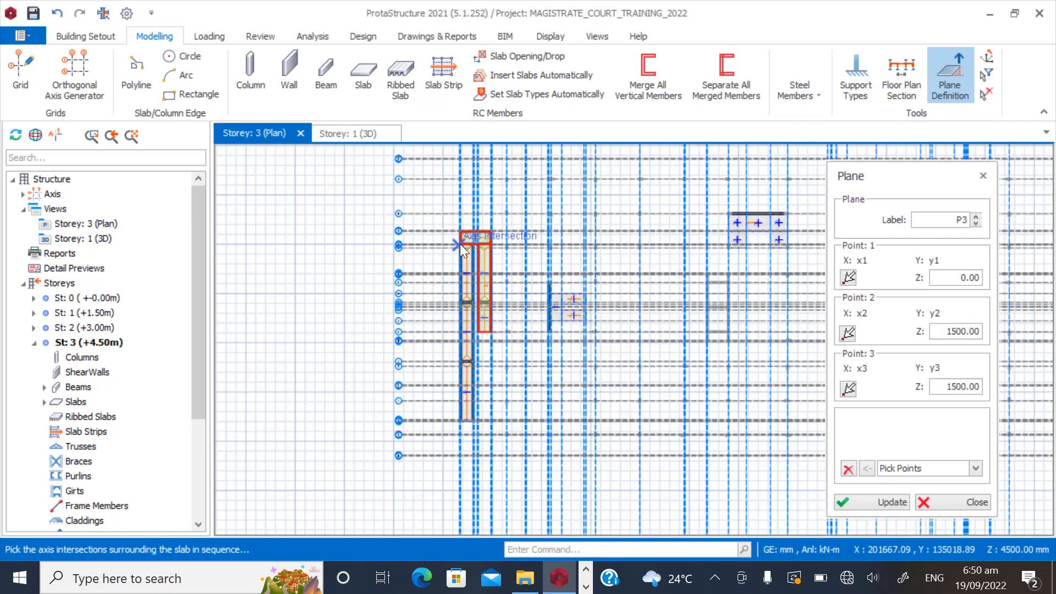
pyautogui.scroll(8, 470, 421)
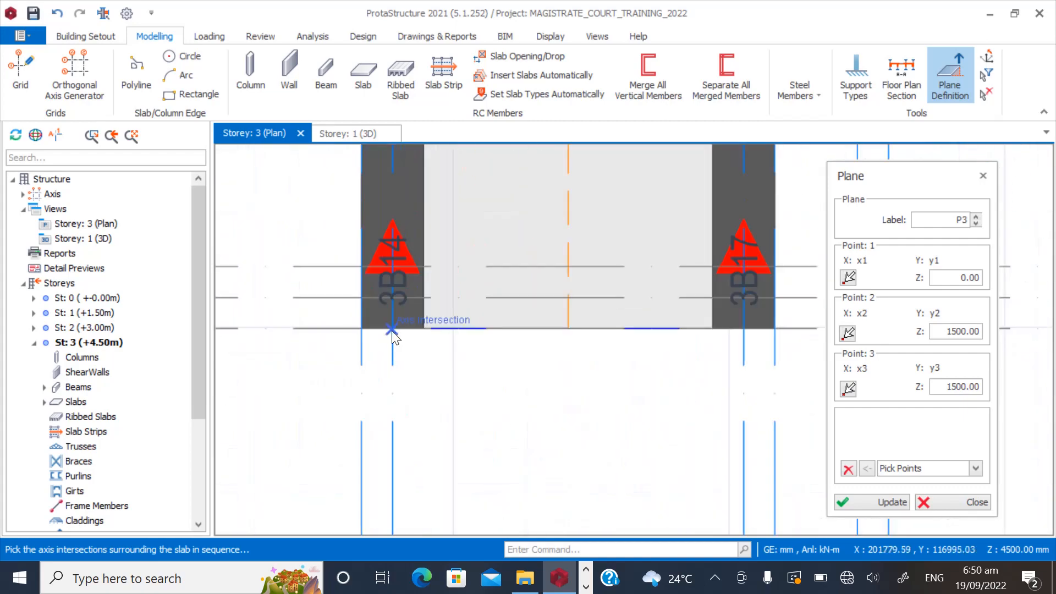
pyautogui.scroll(-2, 417, 410)
pyautogui.scroll(2, 572, 421)
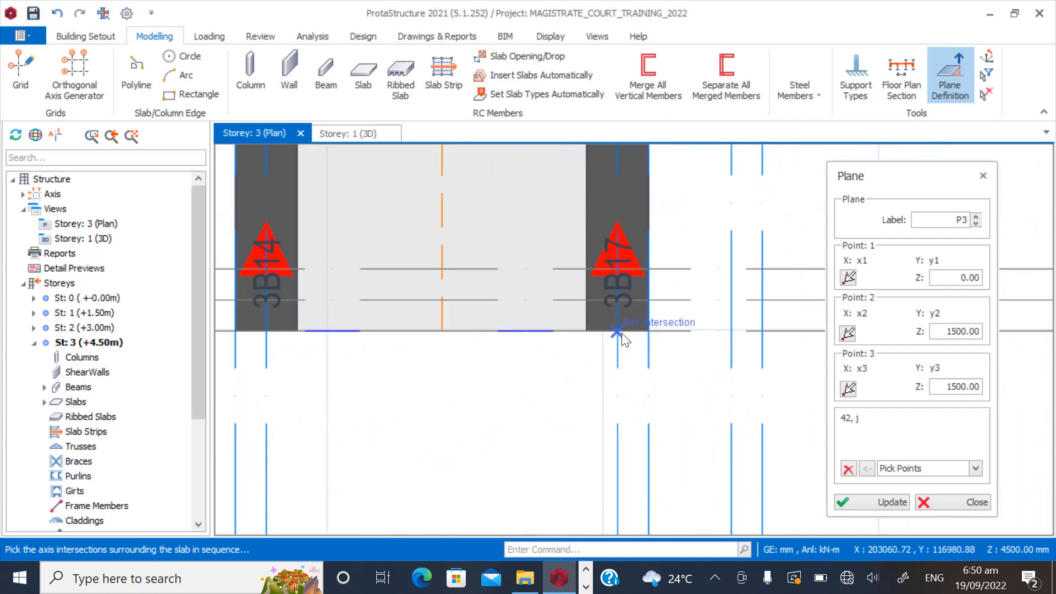
pyautogui.scroll(-5, 622, 333)
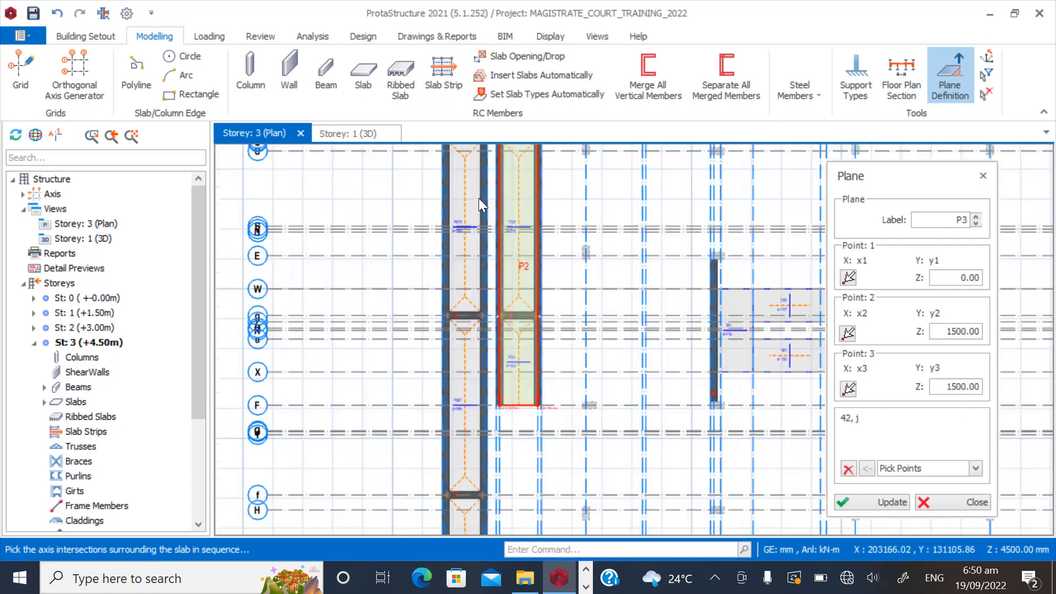
pyautogui.scroll(-2, 480, 220)
pyautogui.scroll(6, 481, 227)
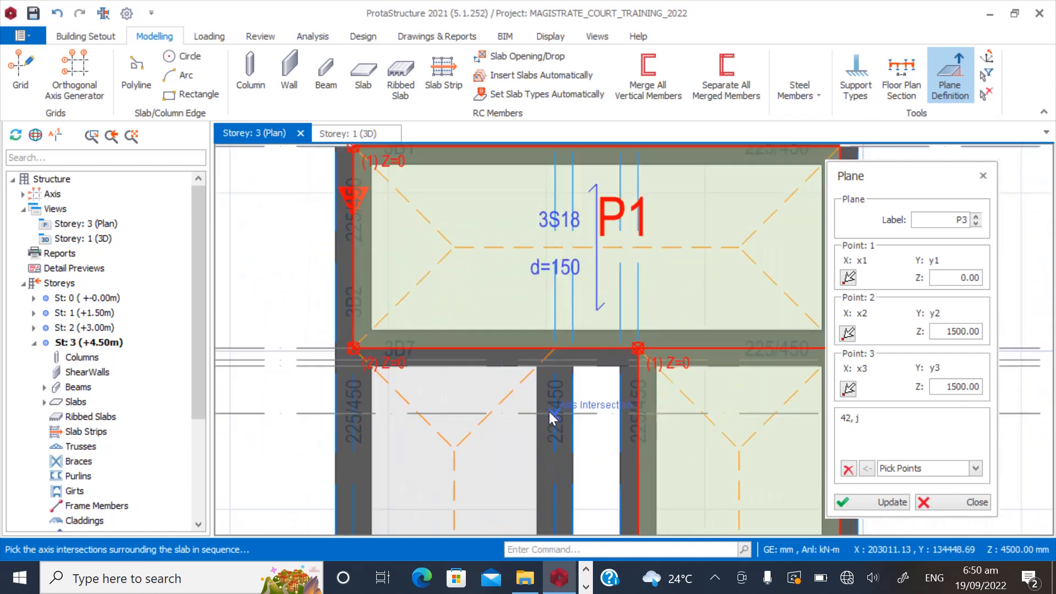
pyautogui.scroll(2, 553, 418)
pyautogui.click(564, 303)
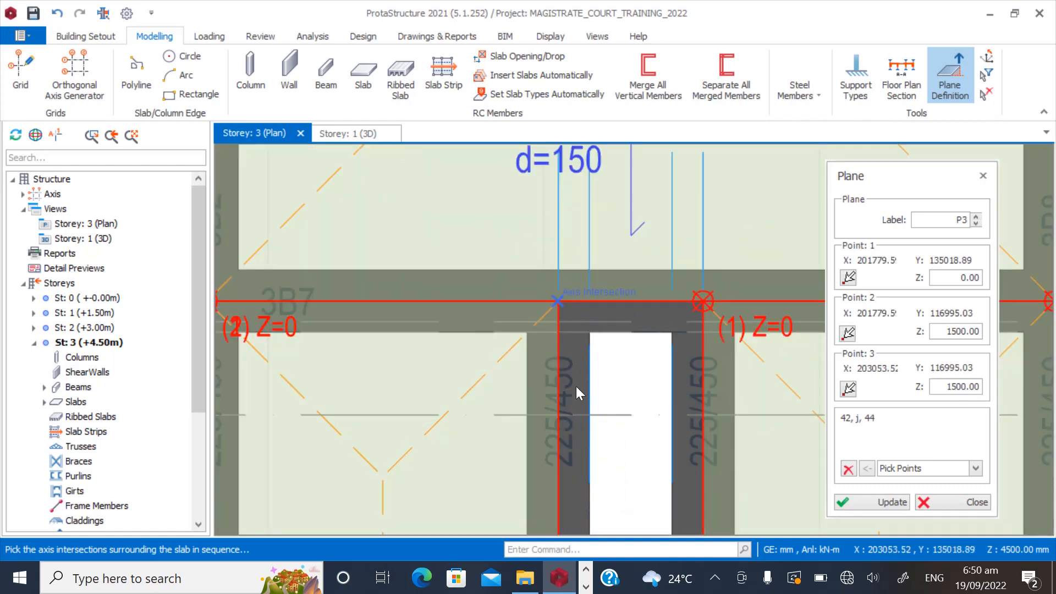
# Apply plane P3 so all members inside or on its edge adjust to it, and finish the plane definition.
pyautogui.scroll(-5, 458, 274)
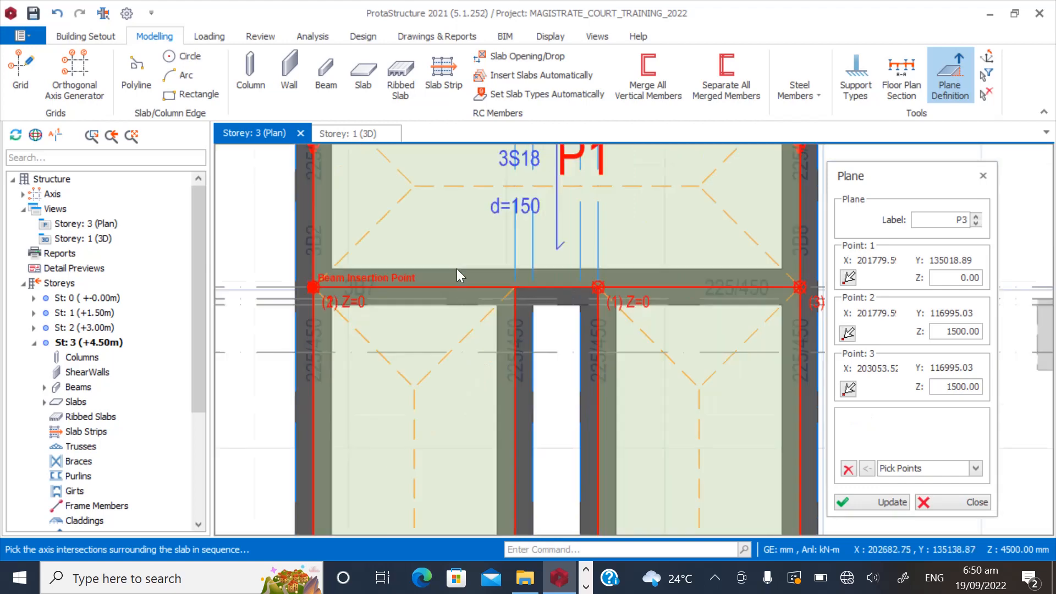
pyautogui.rightClick(438, 355)
pyautogui.click(484, 448)
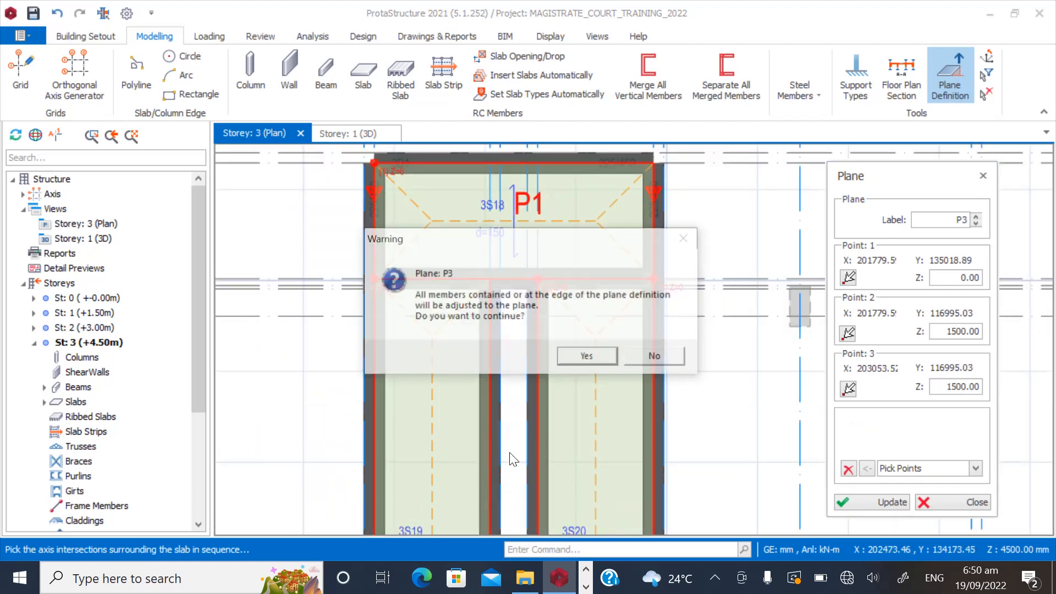
pyautogui.click(582, 357)
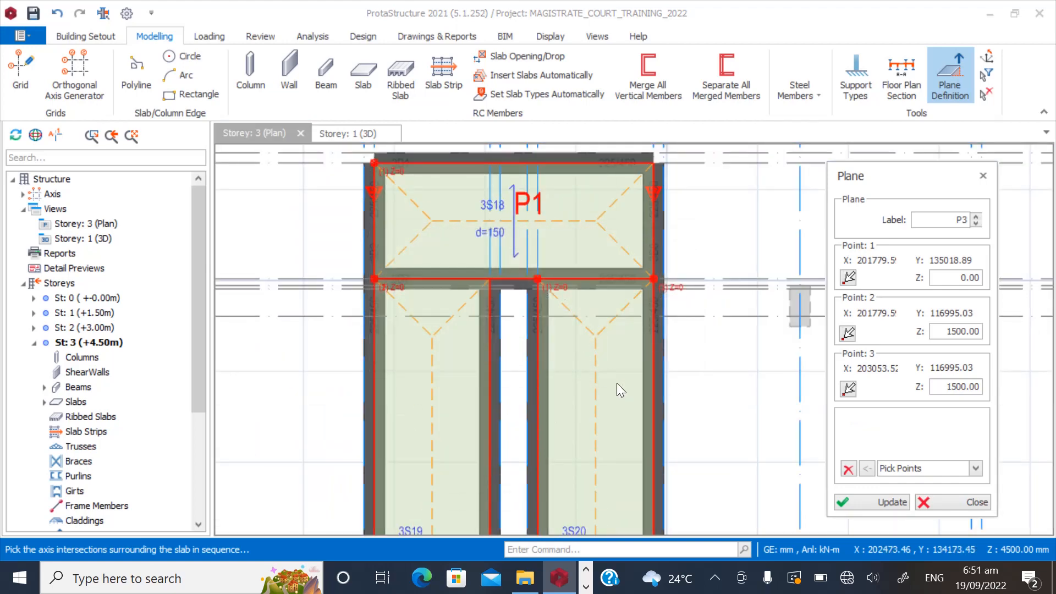
pyautogui.click(948, 501)
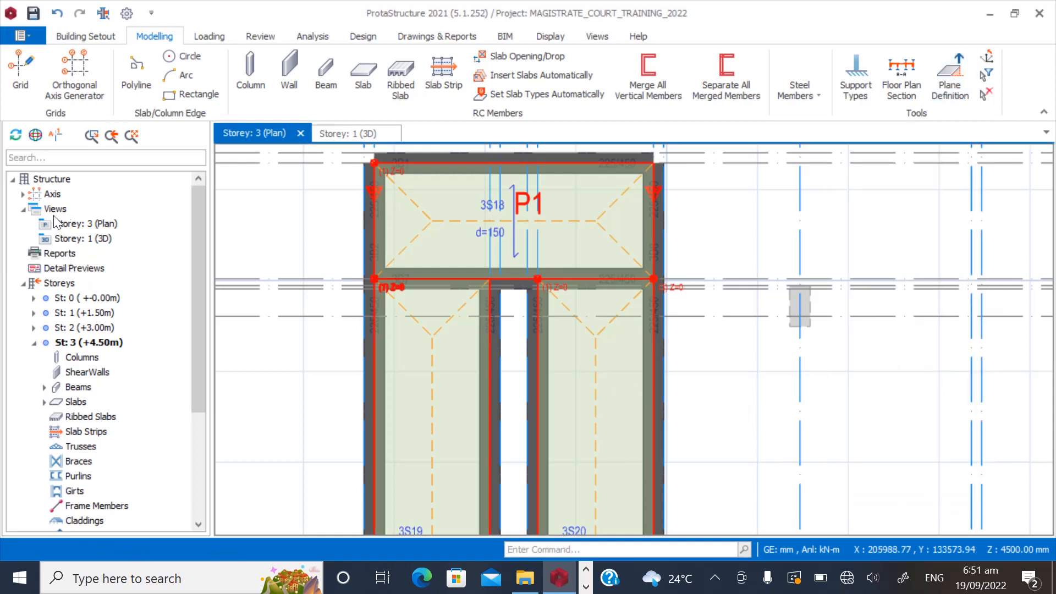
# Inspect the sloped ramp slabs and landings from above in the Storey: 1 3D view.
pyautogui.click(110, 238)
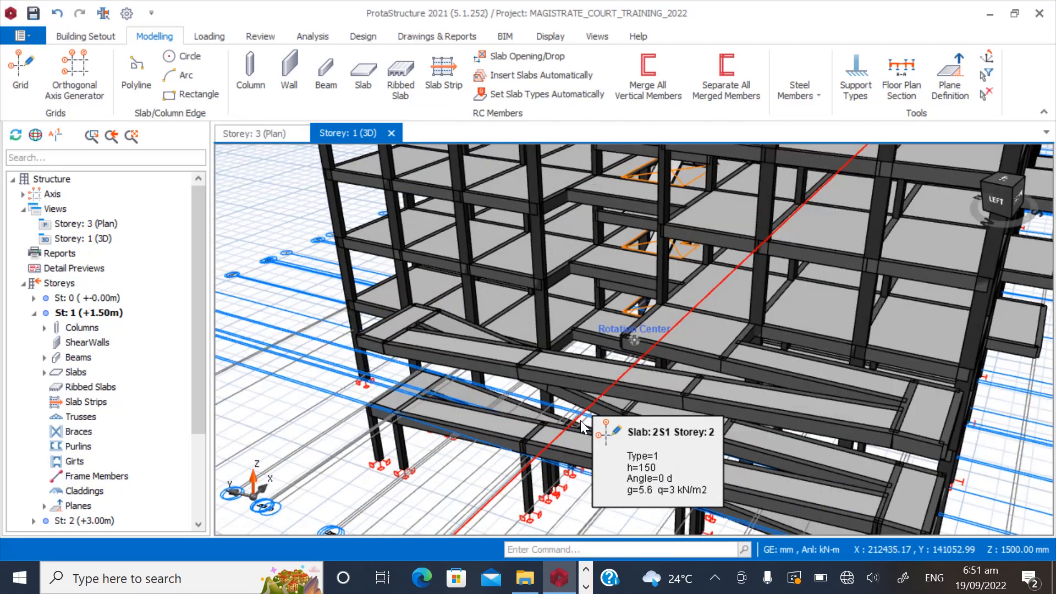
pyautogui.moveTo(580, 420); pyautogui.dragTo(775, 311, button='middle')
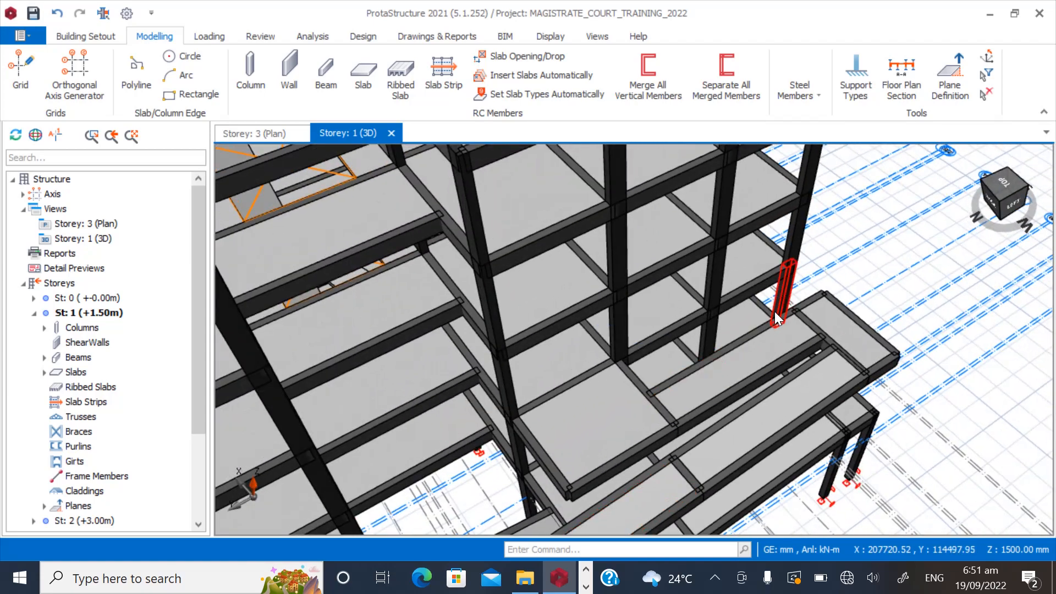
pyautogui.scroll(-5, 775, 312)
pyautogui.moveTo(611, 460); pyautogui.dragTo(701, 444, button='middle')
pyautogui.scroll(5, 715, 368)
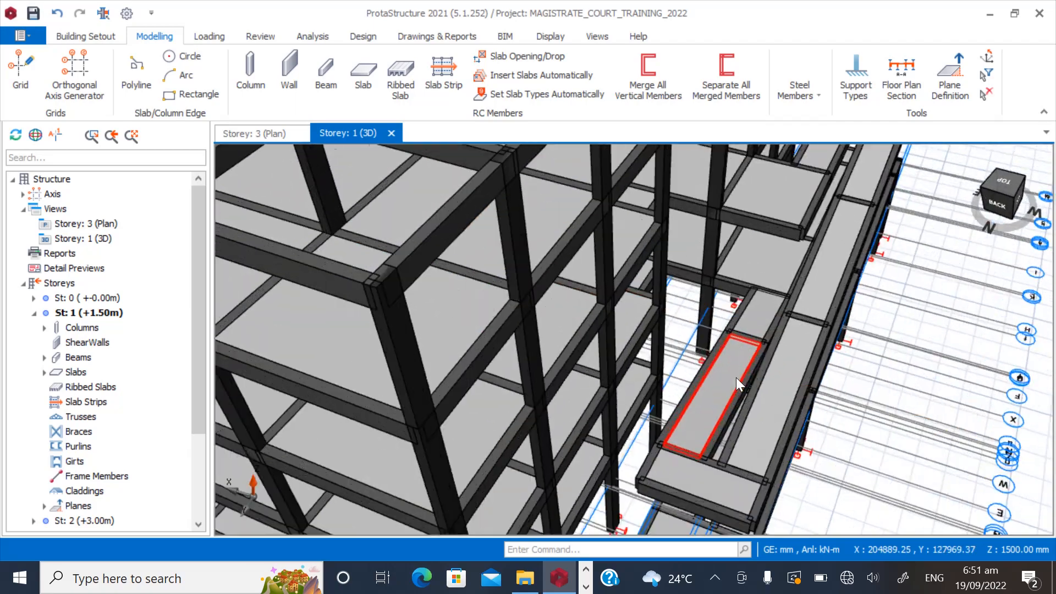
pyautogui.scroll(5, 736, 377)
pyautogui.moveTo(756, 332)
pyautogui.mouseDown(button='middle')
pyautogui.moveTo(745, 335)
pyautogui.moveTo(768, 312)
pyautogui.moveTo(589, 356)
pyautogui.moveTo(527, 348)
pyautogui.mouseUp(button='middle')
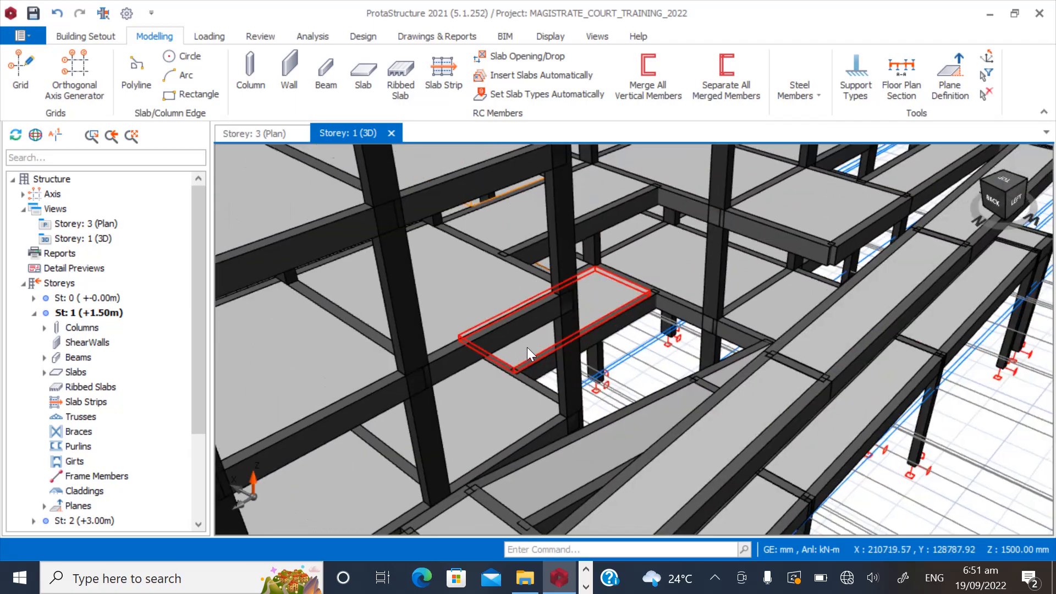
pyautogui.scroll(-4, 527, 348)
# Examine the ramp flights from the side, checking their slopes, landings and the columns beneath them.
pyautogui.moveTo(814, 434); pyautogui.dragTo(698, 394, button='middle')
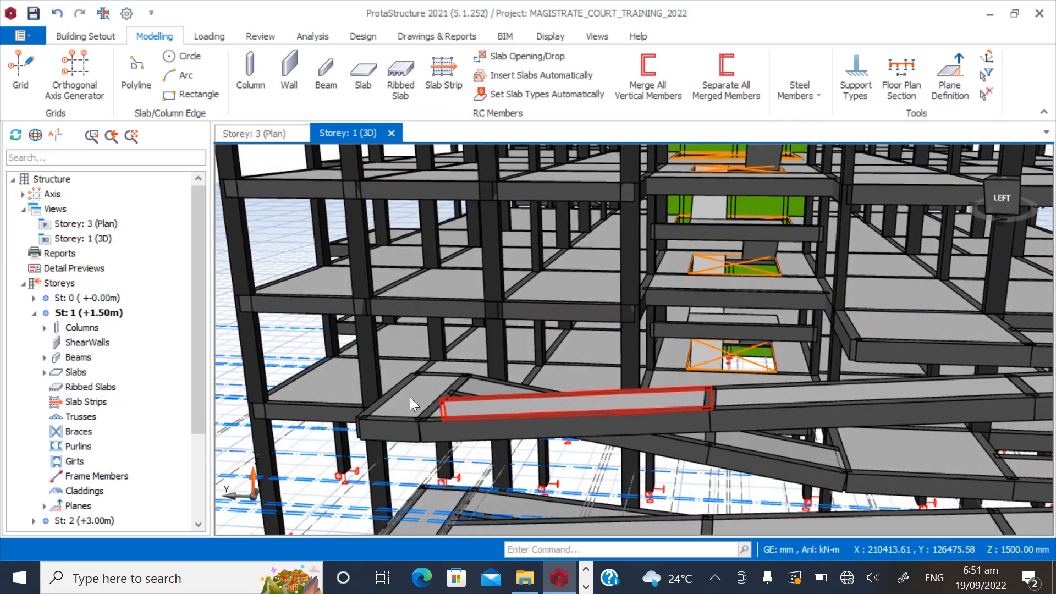
pyautogui.scroll(-5, 410, 397)
pyautogui.scroll(7, 586, 430)
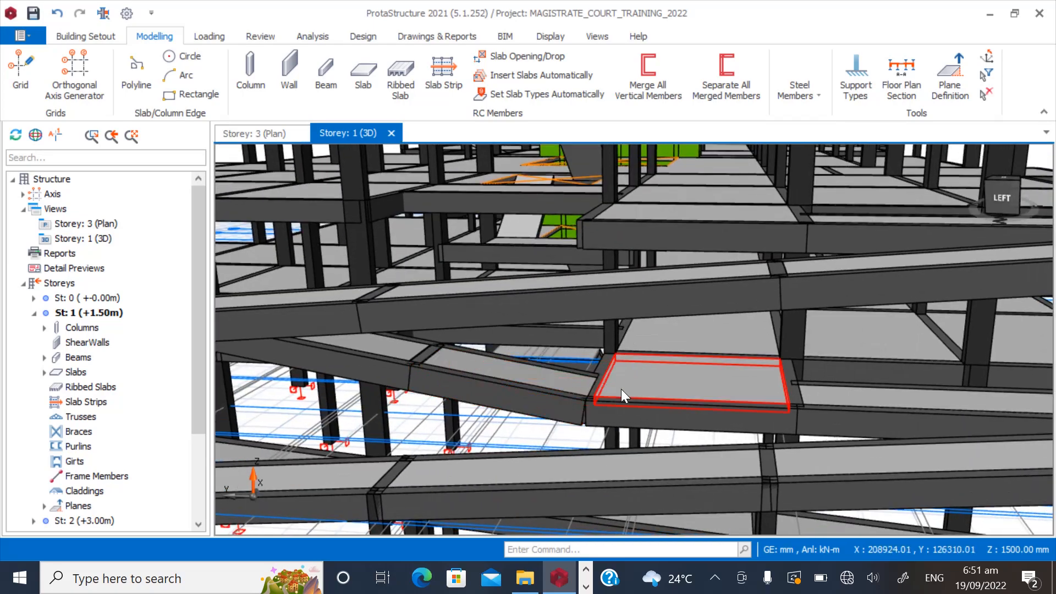
pyautogui.moveTo(626, 433); pyautogui.dragTo(614, 420, button='middle')
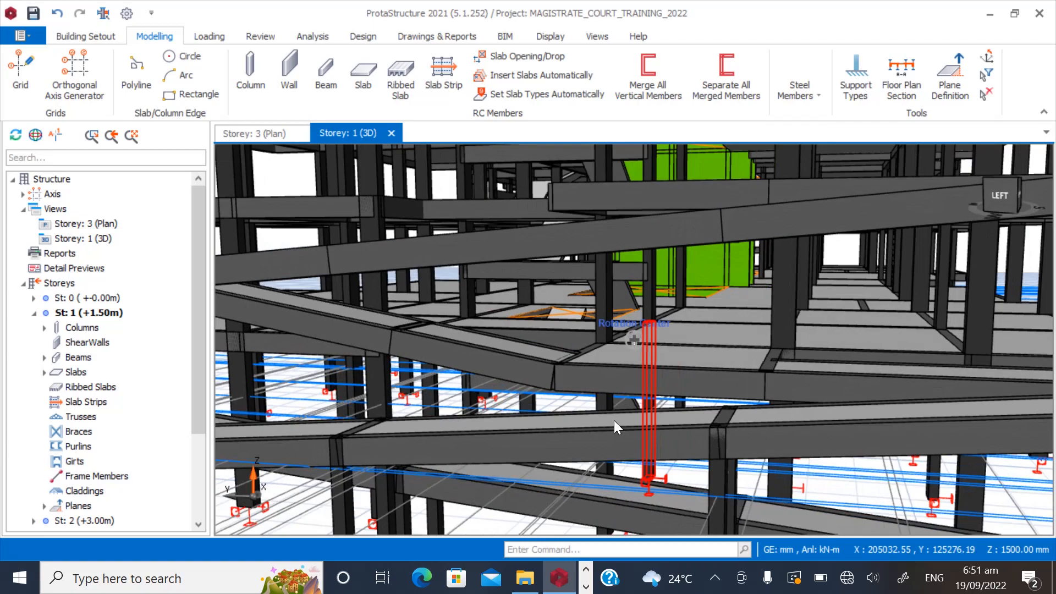
pyautogui.scroll(-4, 514, 422)
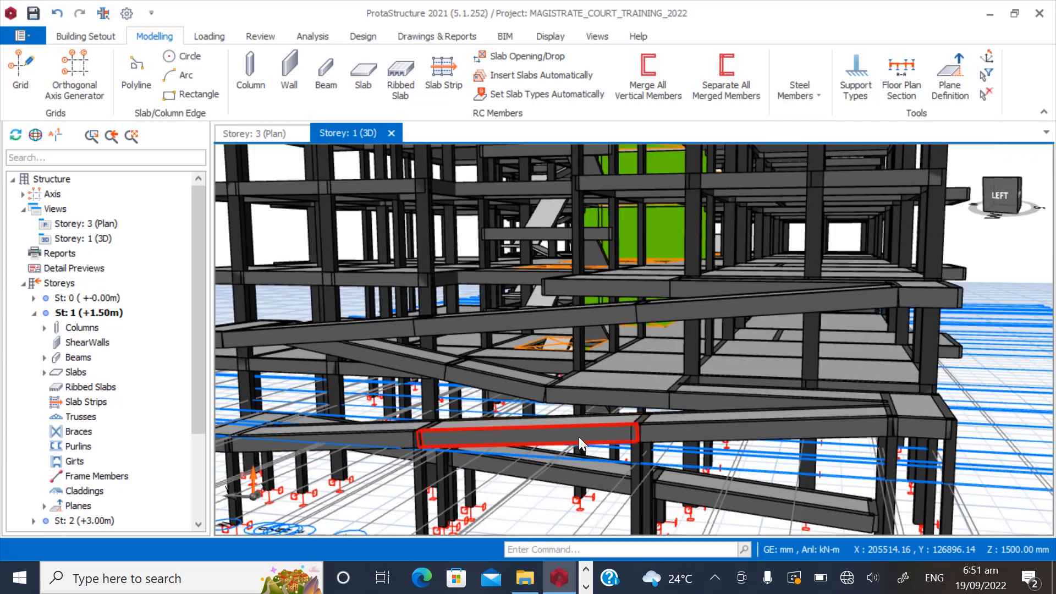
pyautogui.moveTo(578, 437)
pyautogui.mouseDown(button='middle')
pyautogui.moveTo(636, 441)
pyautogui.moveTo(636, 449)
pyautogui.moveTo(666, 439)
pyautogui.moveTo(643, 449)
pyautogui.moveTo(679, 450)
pyautogui.moveTo(696, 438)
pyautogui.mouseUp(button='middle')
pyautogui.scroll(-3, 700, 395)
pyautogui.moveTo(557, 470)
pyautogui.mouseDown(button='middle')
pyautogui.moveTo(545, 462)
pyautogui.moveTo(477, 489)
pyautogui.moveTo(539, 486)
pyautogui.mouseUp(button='middle')
pyautogui.scroll(3, 559, 453)
pyautogui.scroll(2, 509, 487)
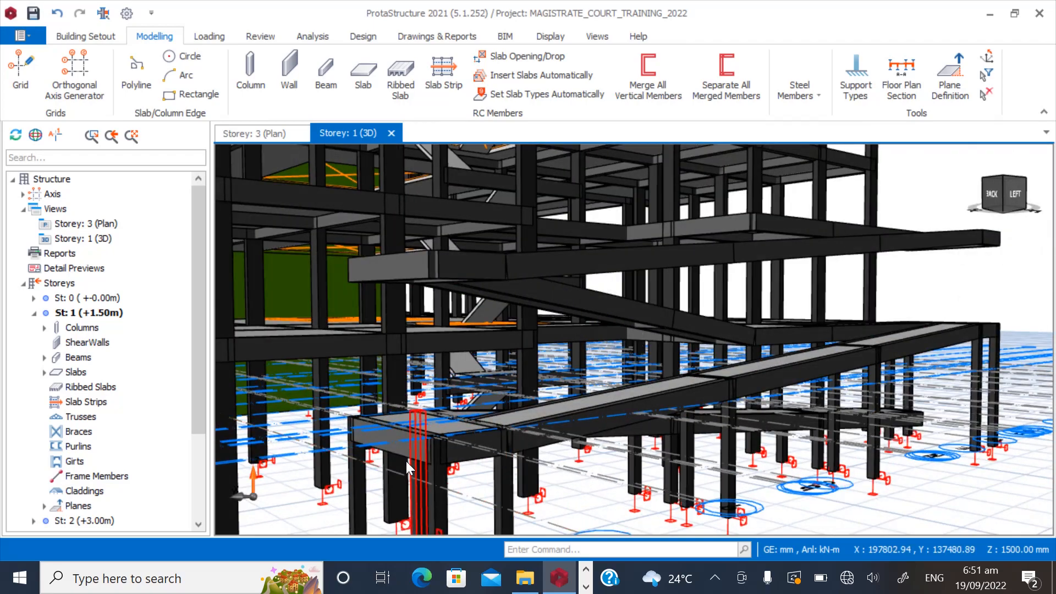
pyautogui.scroll(-3, 407, 468)
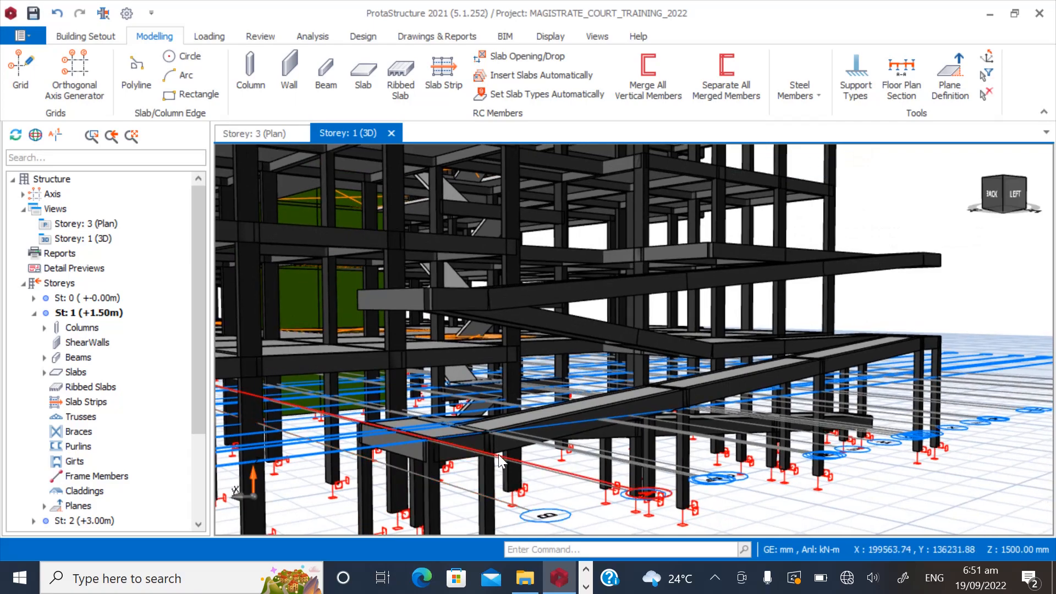
pyautogui.moveTo(500, 461)
pyautogui.mouseDown(button='middle')
pyautogui.moveTo(596, 477)
pyautogui.moveTo(540, 483)
pyautogui.mouseUp(button='middle')
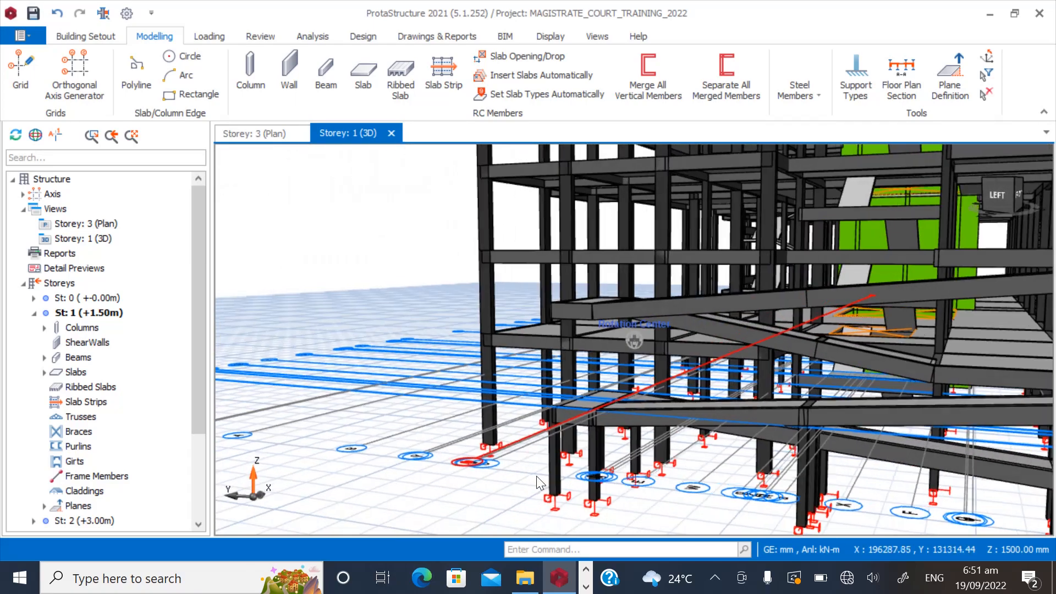
pyautogui.scroll(2, 539, 483)
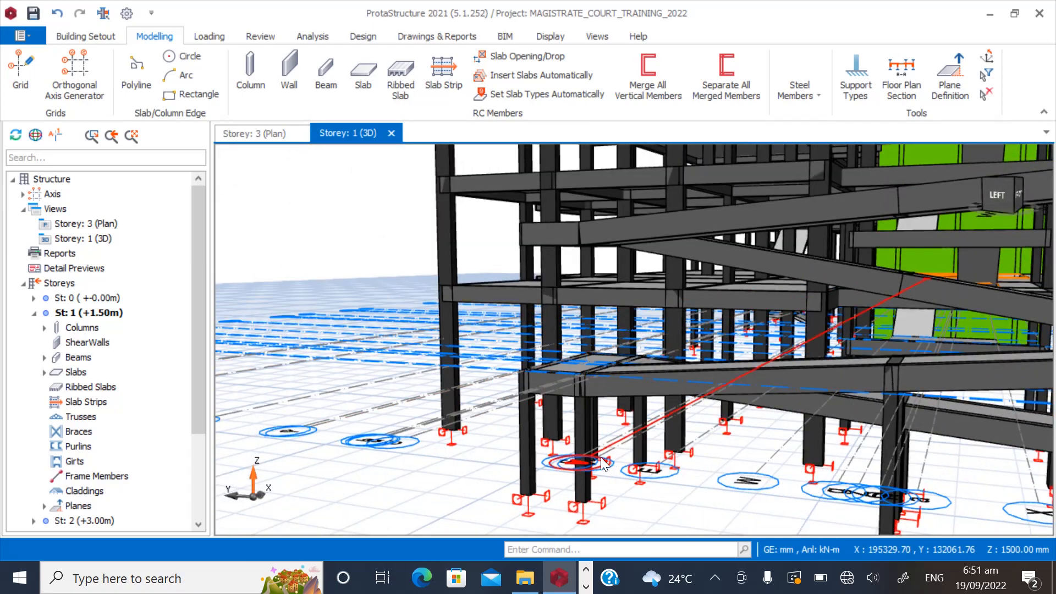
pyautogui.scroll(-1, 360, 459)
# Return to the plan view and make storey St: 1 (+1.50m) the active floor.
pyautogui.doubleClick(111, 227)
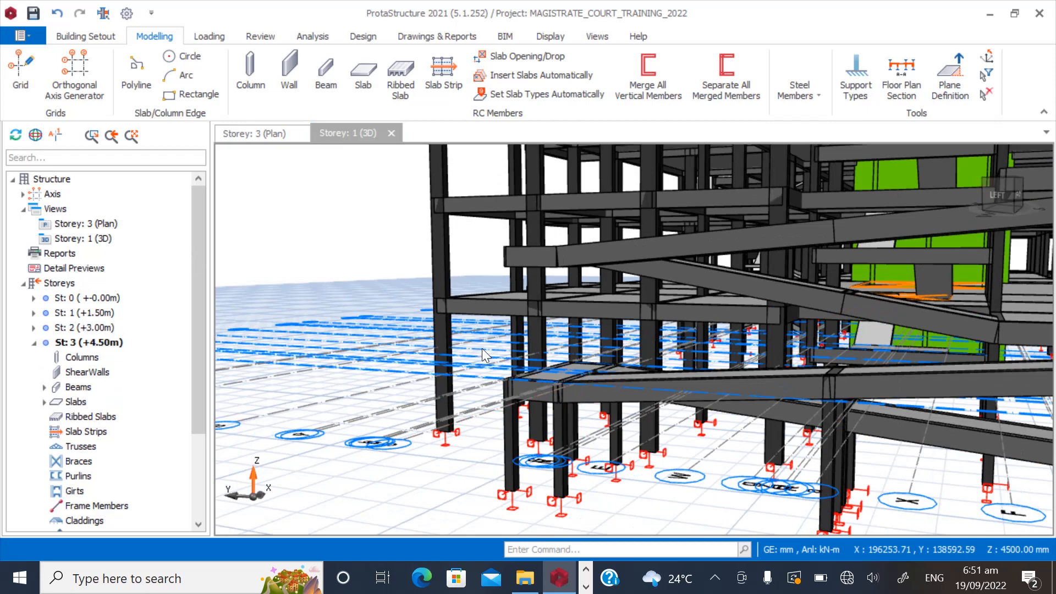
pyautogui.scroll(-2, 365, 395)
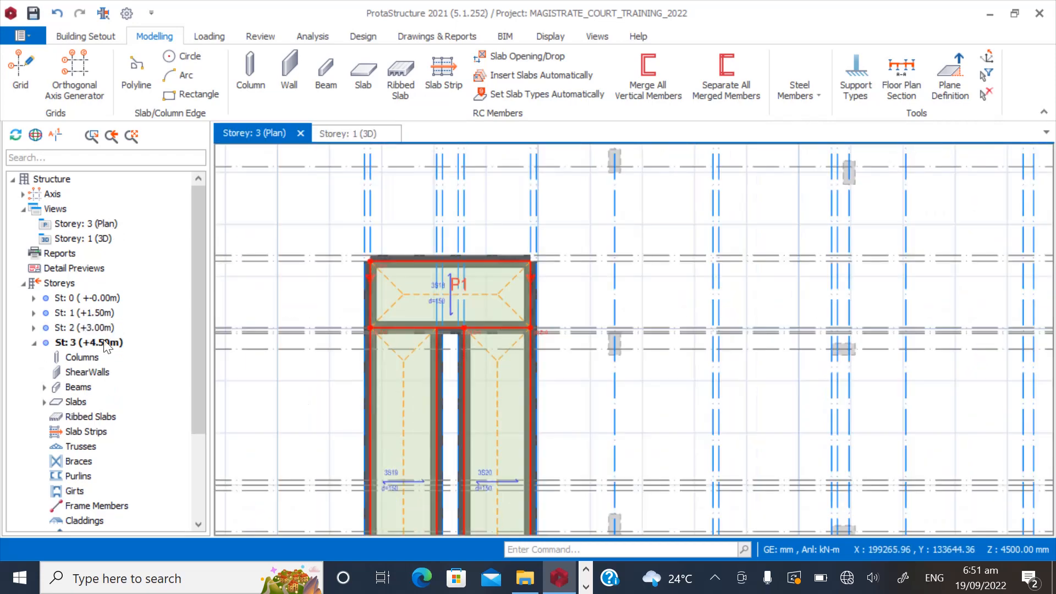
pyautogui.click(89, 314)
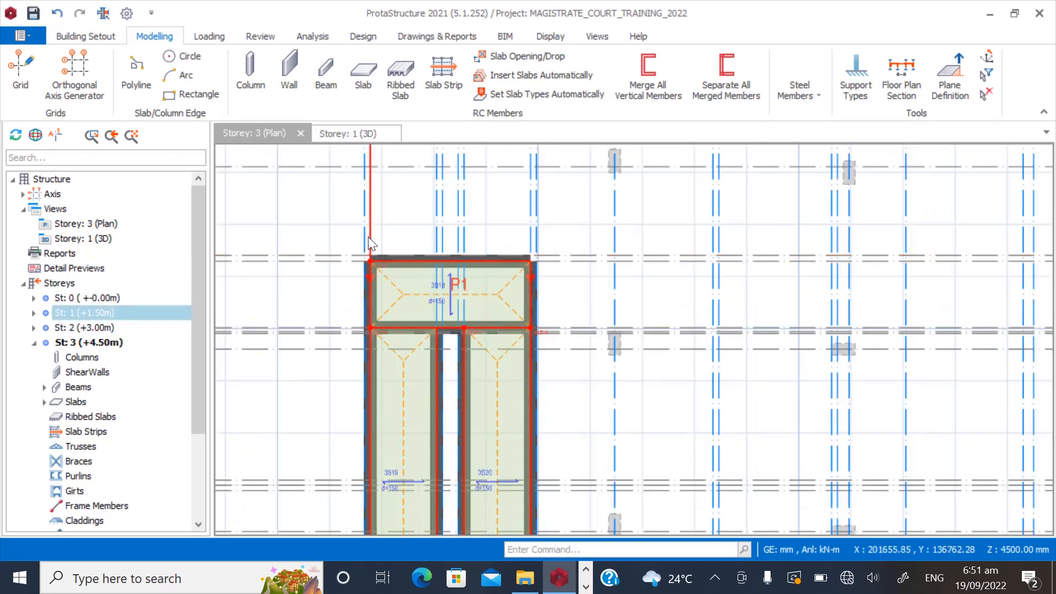
pyautogui.scroll(3, 357, 245)
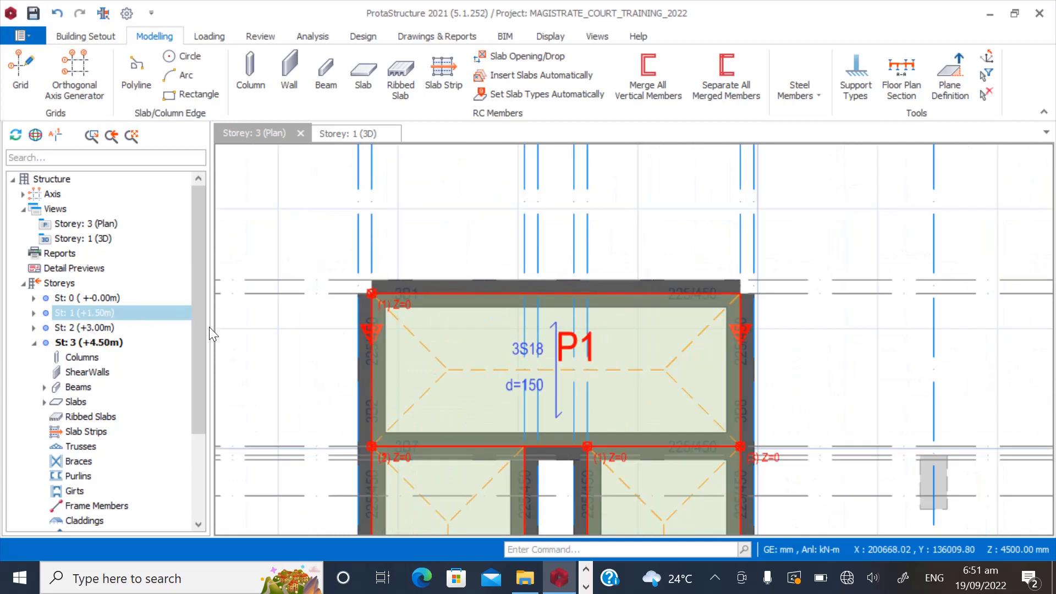
pyautogui.doubleClick(79, 314)
pyautogui.click(87, 327)
pyautogui.click(113, 315)
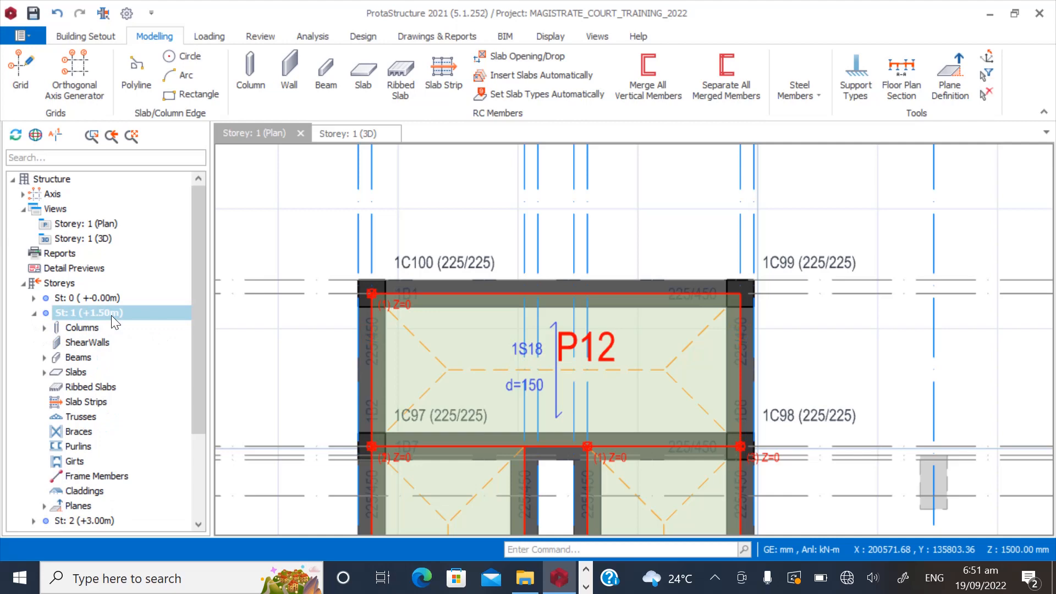
# Select the four landing columns 1C97 to 1C100 and the row of ramp columns 1C93 to 1C96.
pyautogui.click(392, 257)
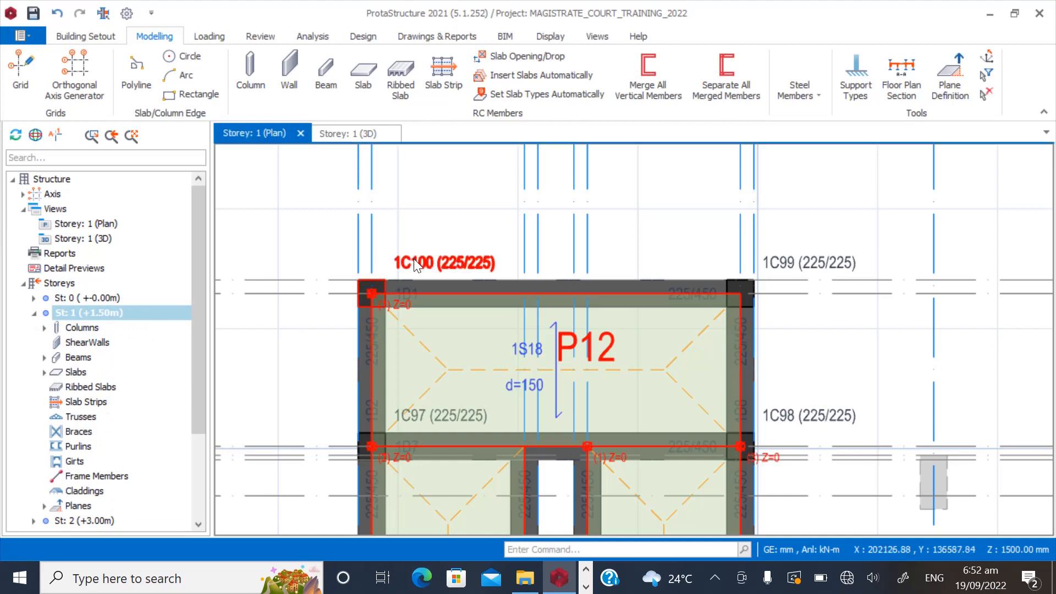
pyautogui.click(420, 416)
pyautogui.click(801, 255)
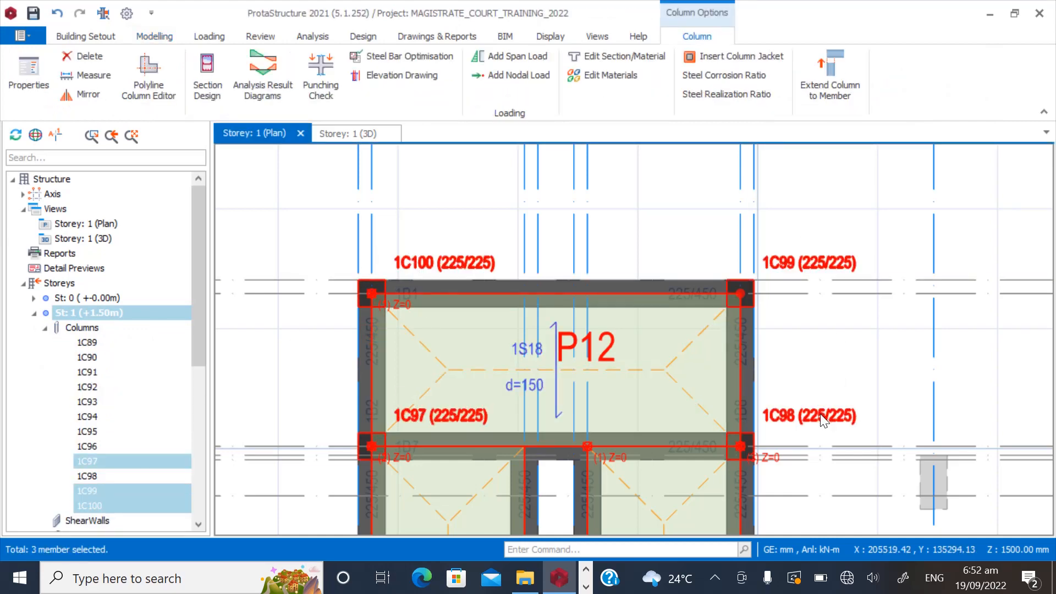
pyautogui.scroll(-5, 458, 208)
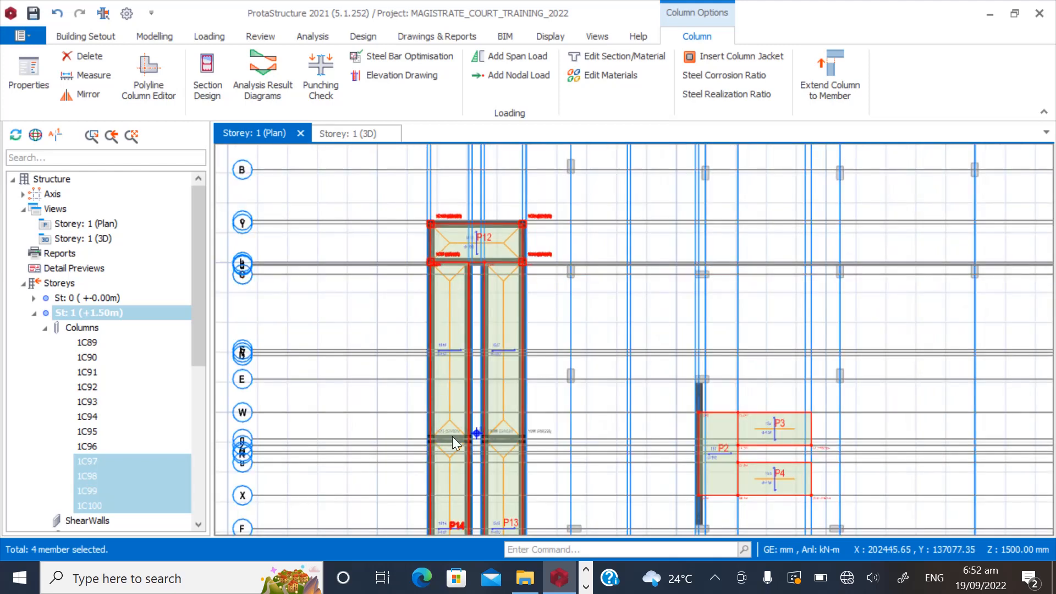
pyautogui.scroll(2, 417, 458)
pyautogui.scroll(5, 469, 446)
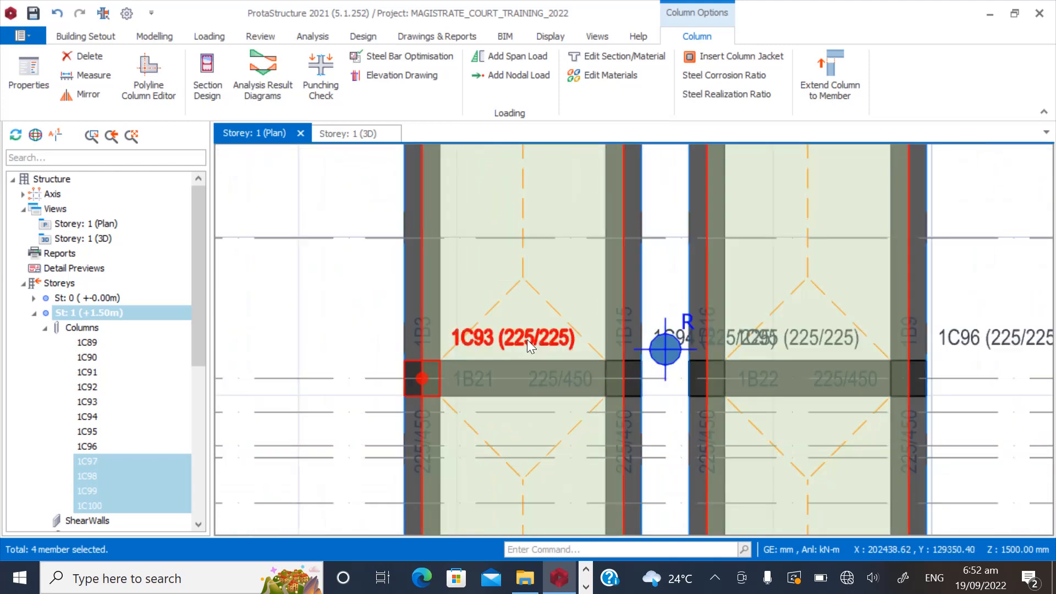
pyautogui.click(655, 331)
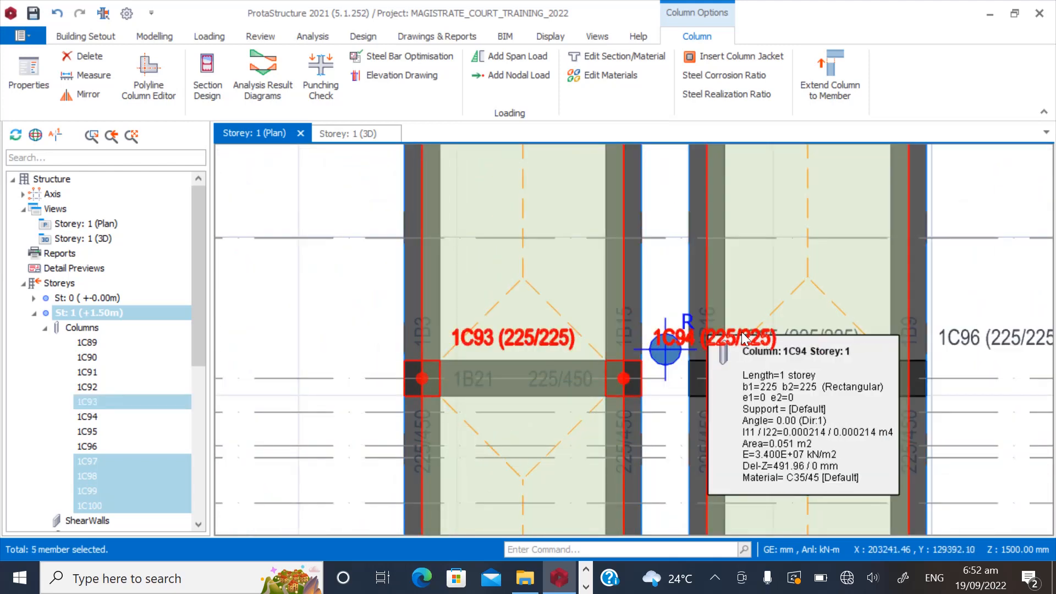
pyautogui.click(955, 338)
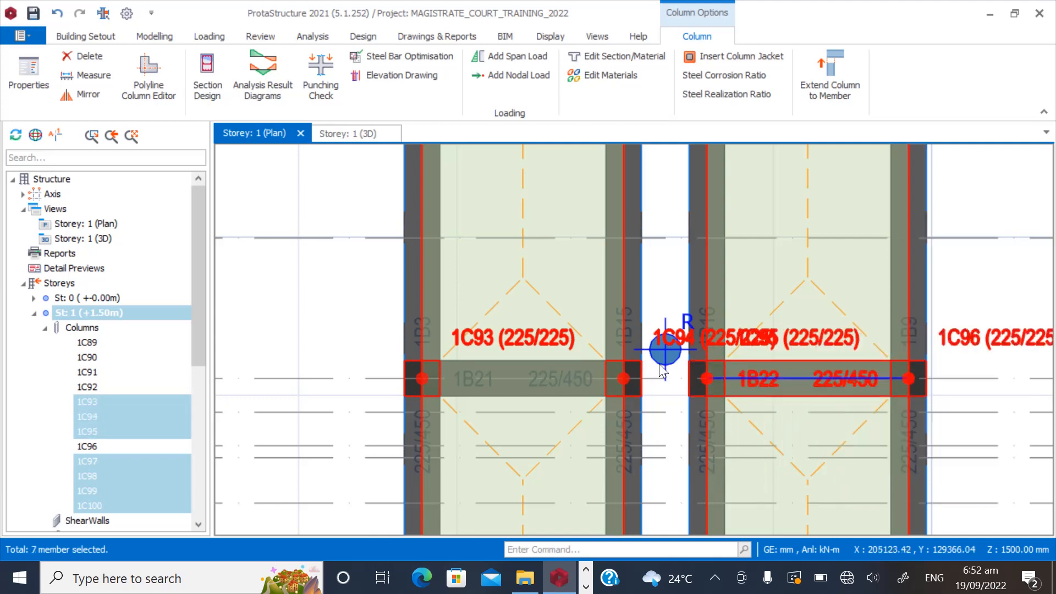
# Add columns 1C89 and 1C90 at the far end of ramp flight P14 to the selection.
pyautogui.scroll(-3, 455, 352)
pyautogui.scroll(-3, 428, 353)
pyautogui.scroll(-1, 459, 391)
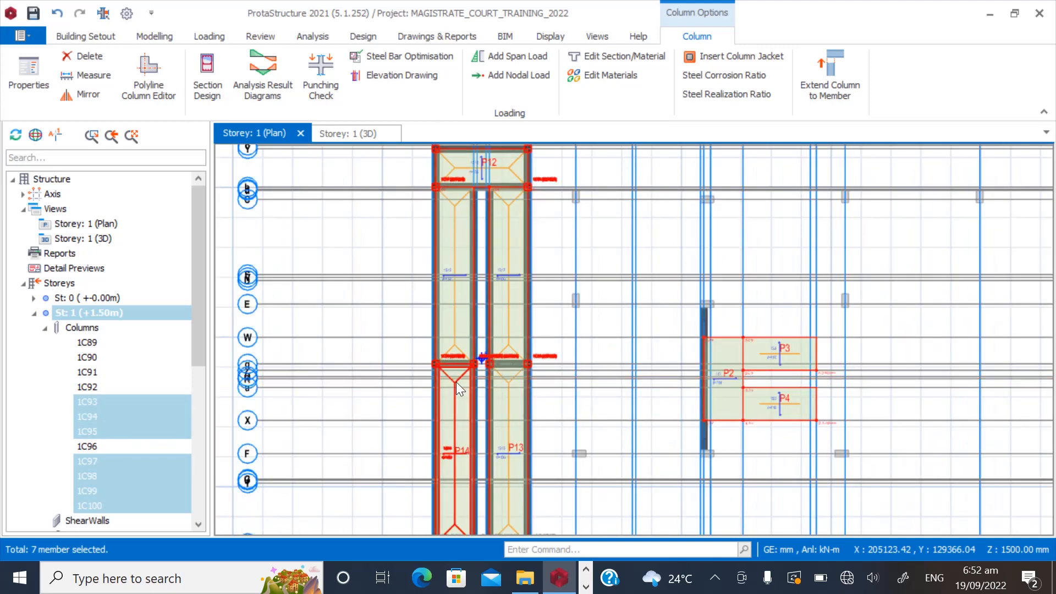
pyautogui.scroll(1, 454, 435)
pyautogui.scroll(4, 438, 474)
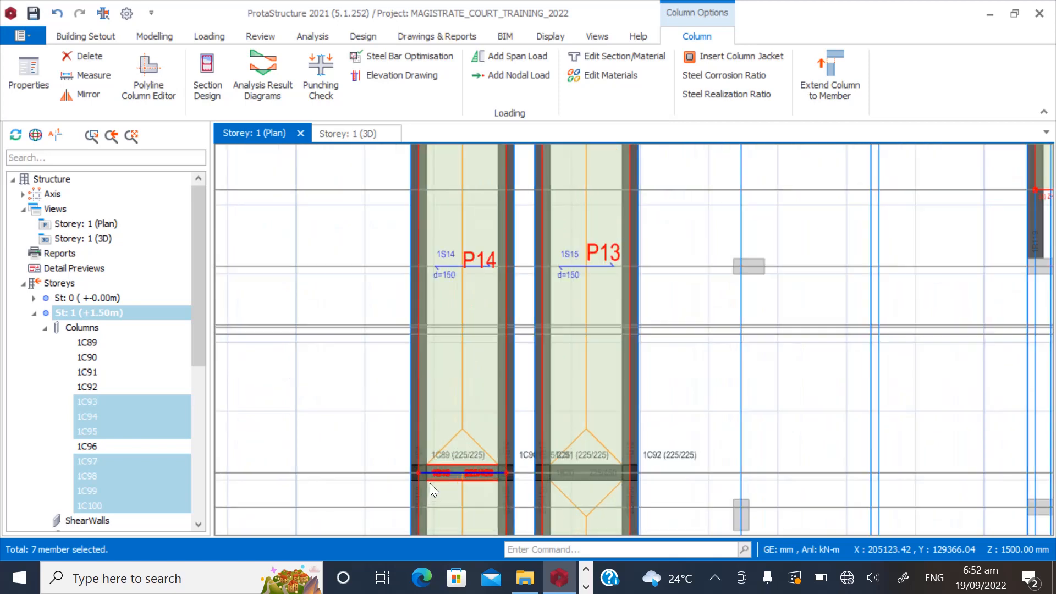
pyautogui.click(477, 431)
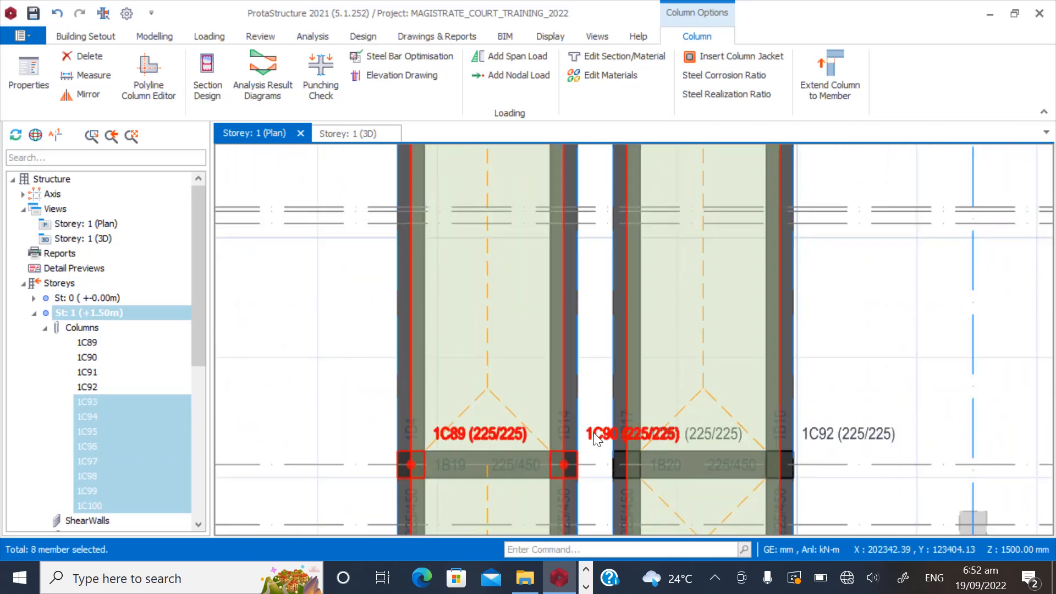
# Generate only the selected ramp columns to Storey: 3 (+4.50m), without replacing existing members there.
pyautogui.rightClick(459, 433)
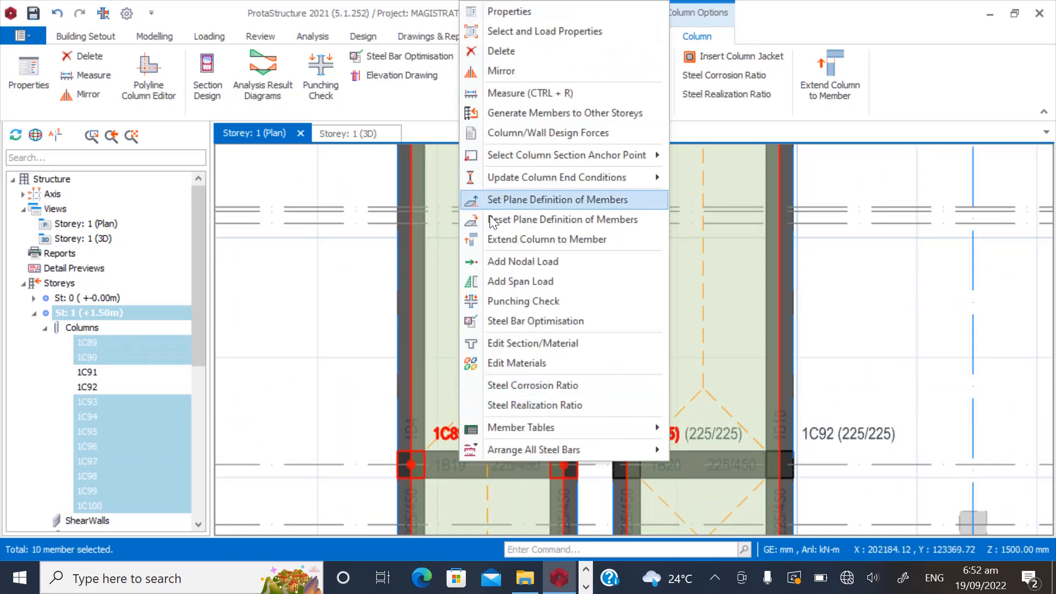
pyautogui.click(506, 113)
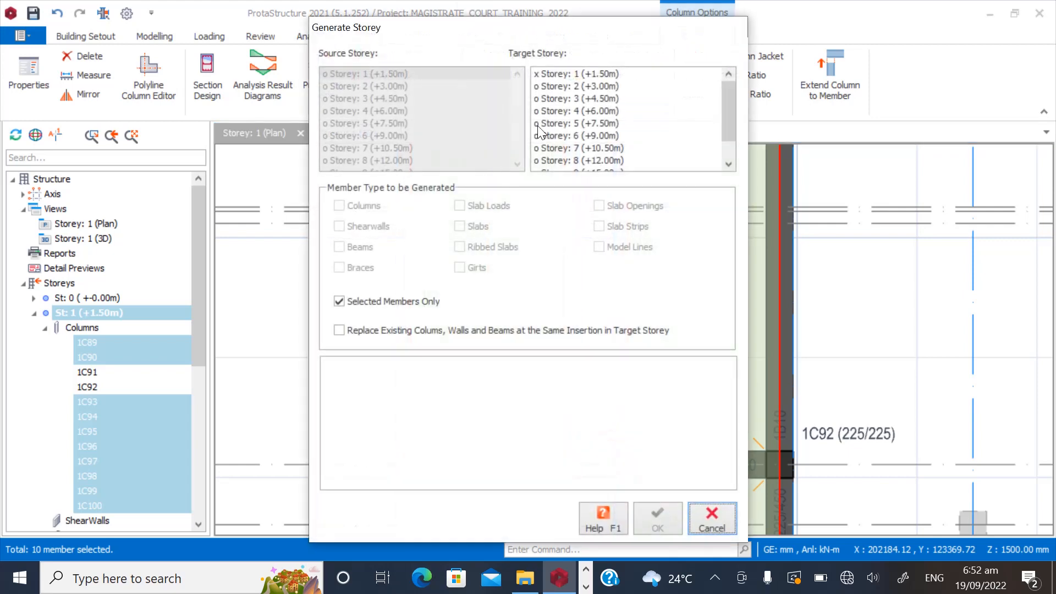
pyautogui.click(570, 102)
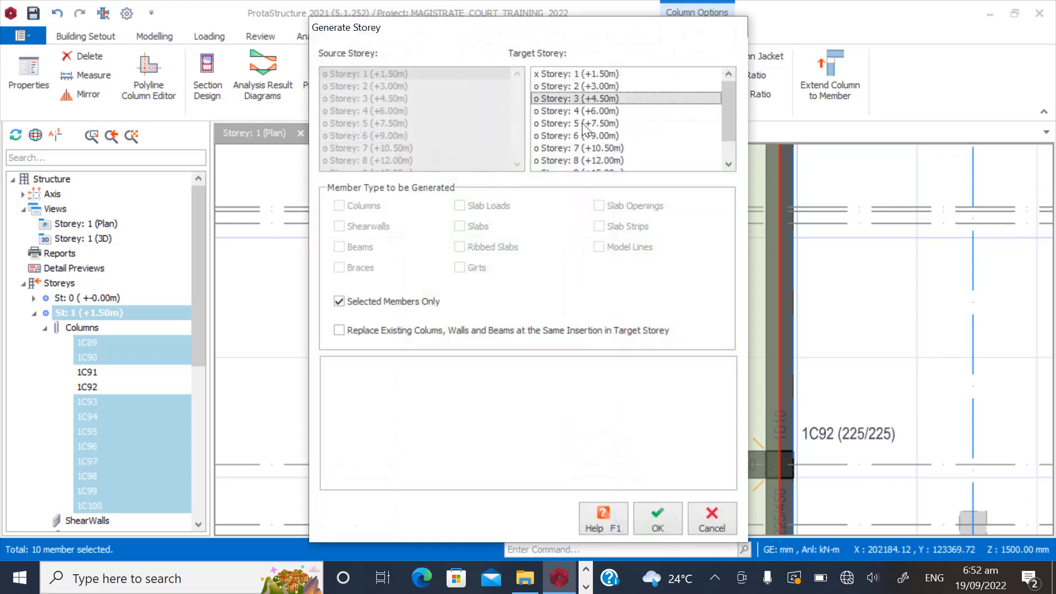
pyautogui.click(656, 520)
pyautogui.click(589, 343)
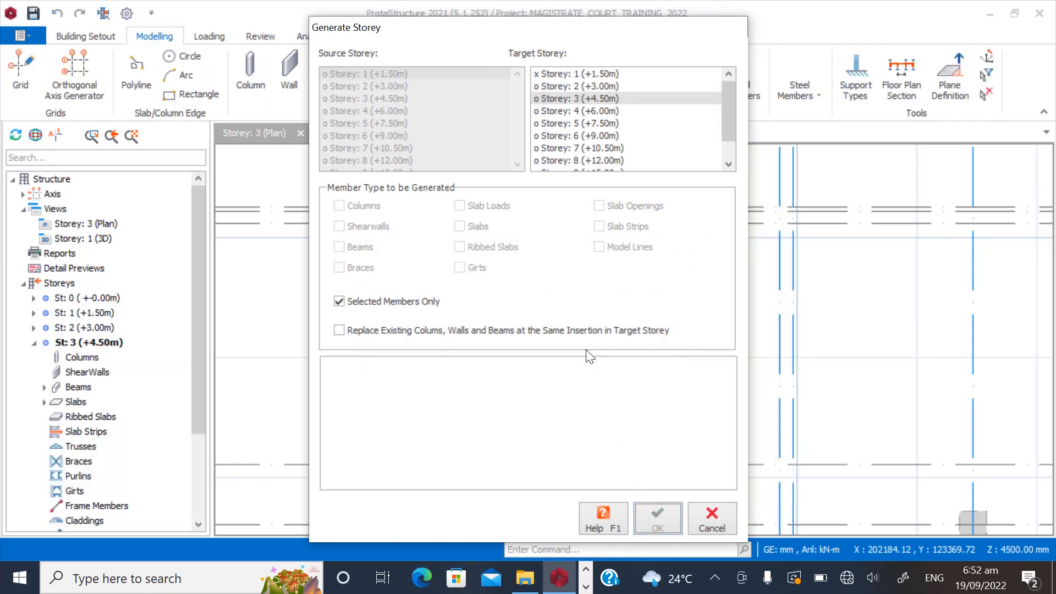
pyautogui.click(709, 518)
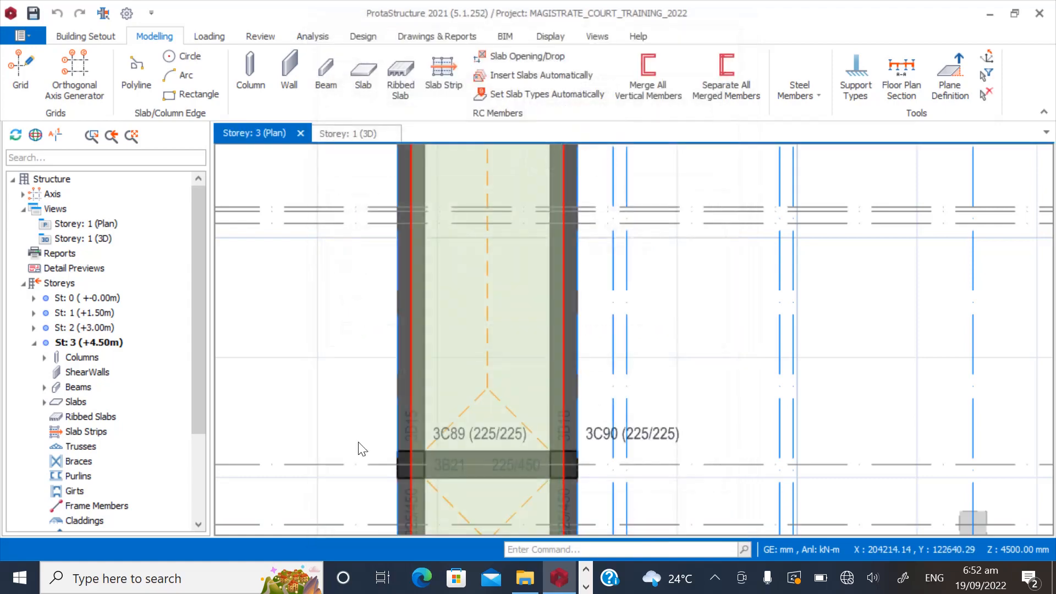
# In the Storey: 1 3D view, select the four storey 3 columns beneath the upper ramp landing.
pyautogui.doubleClick(91, 240)
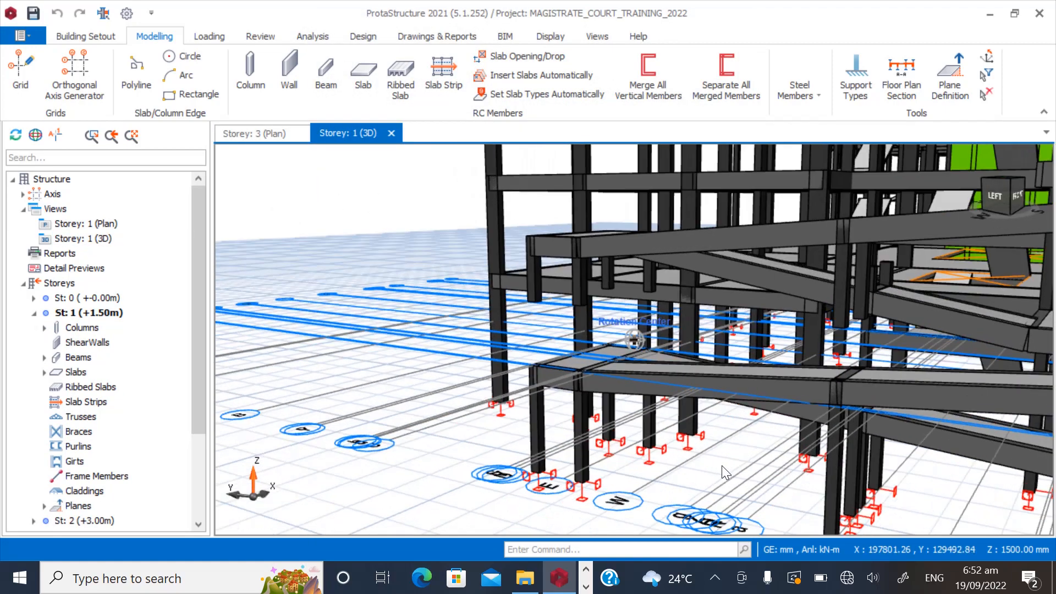
pyautogui.moveTo(722, 465)
pyautogui.mouseDown(button='middle')
pyautogui.moveTo(669, 471)
pyautogui.moveTo(668, 479)
pyautogui.moveTo(804, 482)
pyautogui.moveTo(757, 457)
pyautogui.moveTo(773, 472)
pyautogui.moveTo(762, 444)
pyautogui.moveTo(707, 444)
pyautogui.moveTo(686, 453)
pyautogui.moveTo(828, 467)
pyautogui.mouseUp(button='middle')
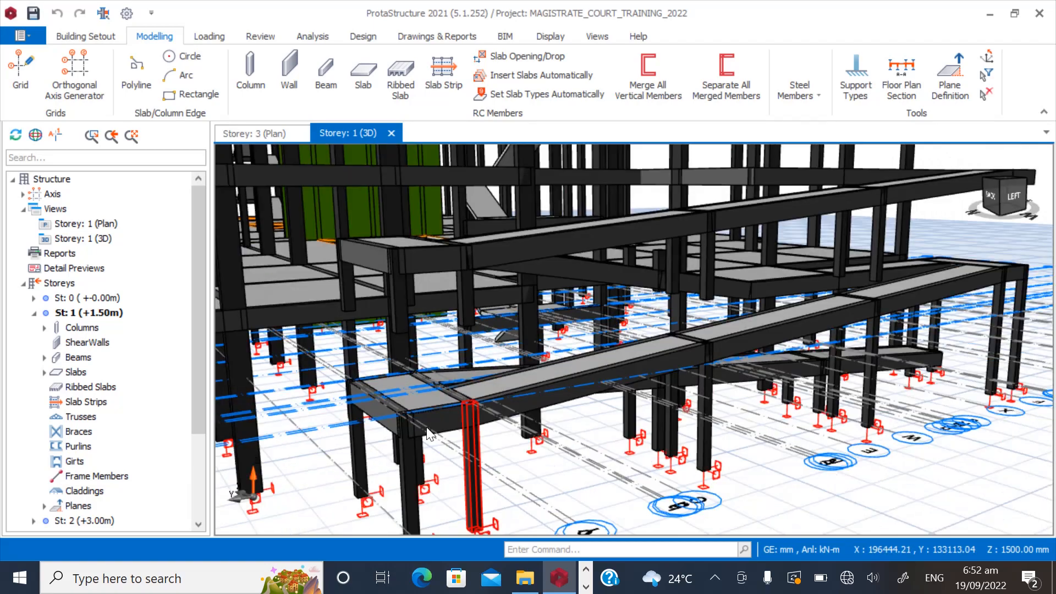
pyautogui.scroll(1, 351, 327)
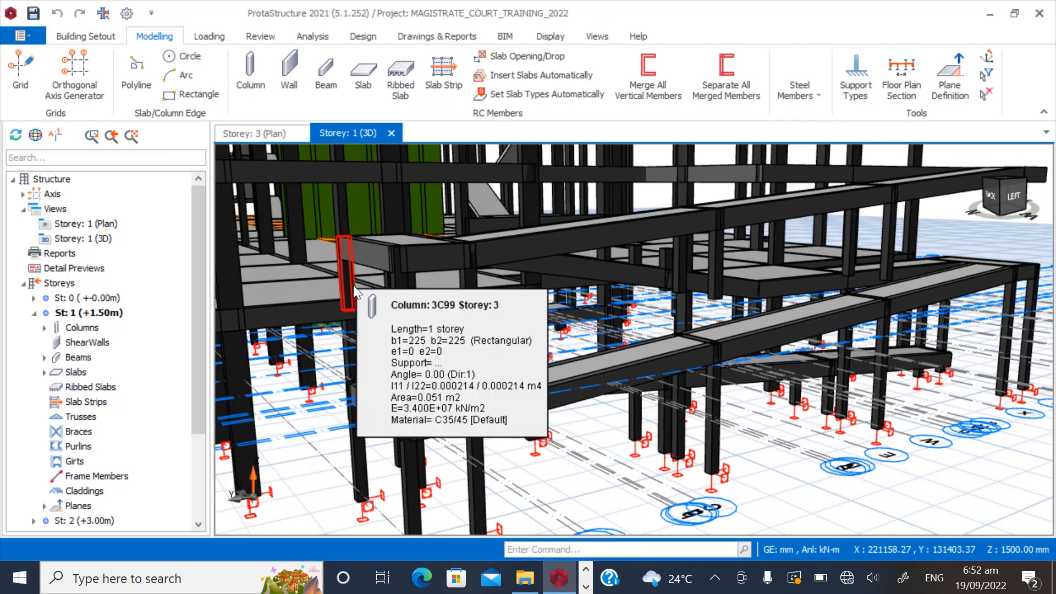
pyautogui.click(353, 285)
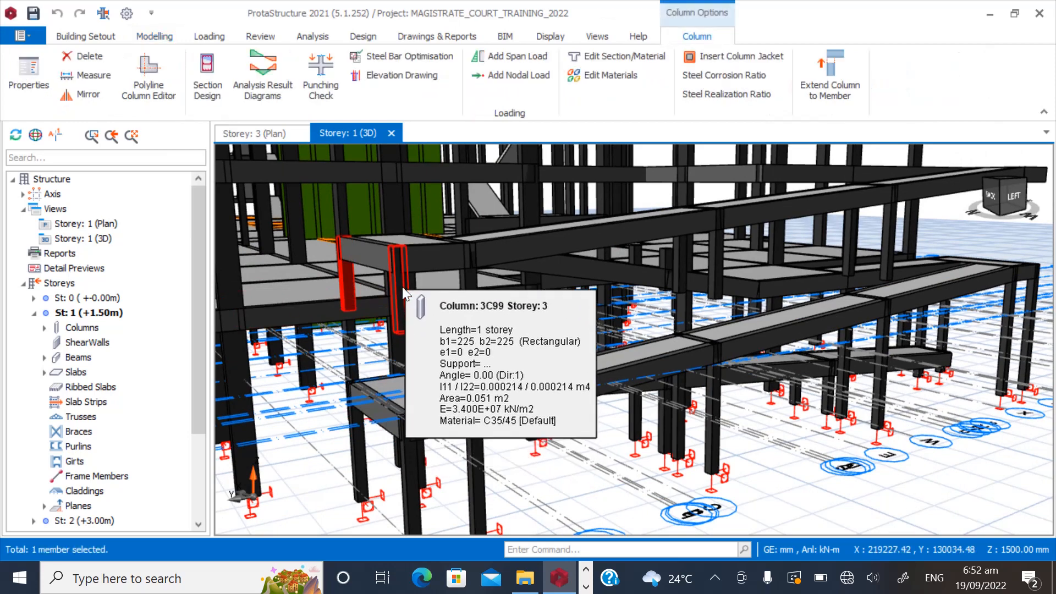
pyautogui.keyDown('ctrl'); pyautogui.click(403, 289); pyautogui.keyUp('ctrl')
pyautogui.keyDown('ctrl'); pyautogui.click(473, 285); pyautogui.keyUp('ctrl')
pyautogui.moveTo(509, 341); pyautogui.dragTo(437, 336, button='middle')
pyautogui.scroll(3, 463, 303)
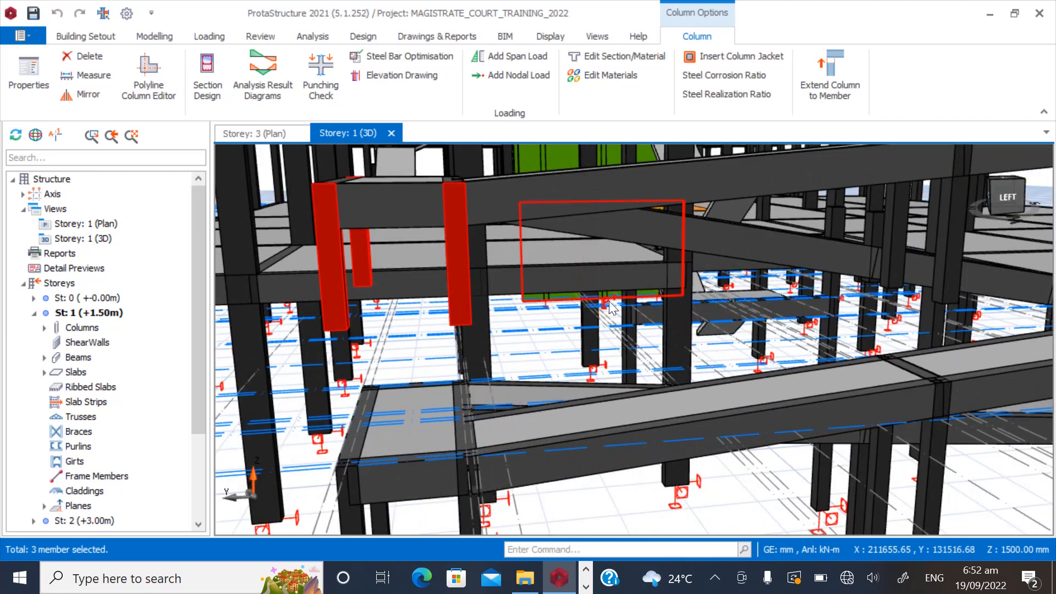
pyautogui.moveTo(609, 301); pyautogui.dragTo(469, 316, button='middle')
pyautogui.keyDown('ctrl'); pyautogui.click(460, 266); pyautogui.keyUp('ctrl')
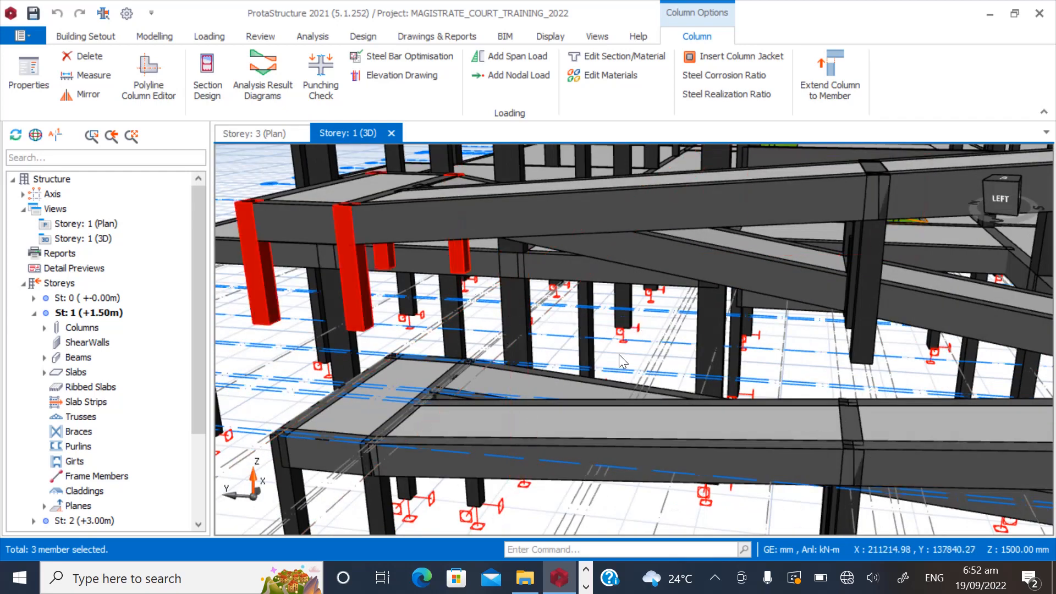
pyautogui.moveTo(619, 355); pyautogui.dragTo(548, 365, button='middle')
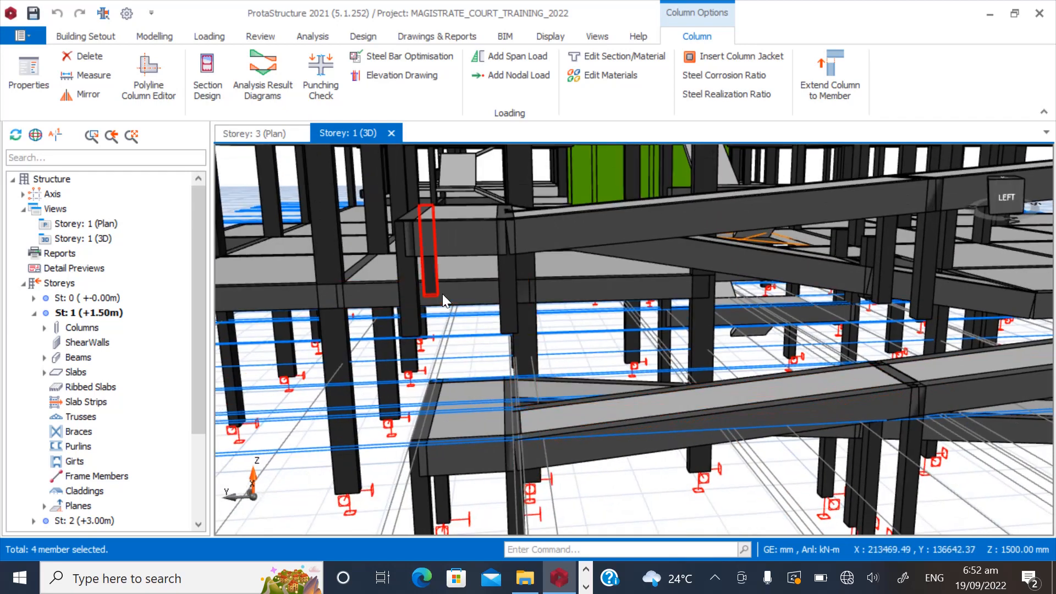
# Increase the storey length of all four selected landing columns in the column table so they reach the lower ramp landing.
pyautogui.rightClick(420, 290)
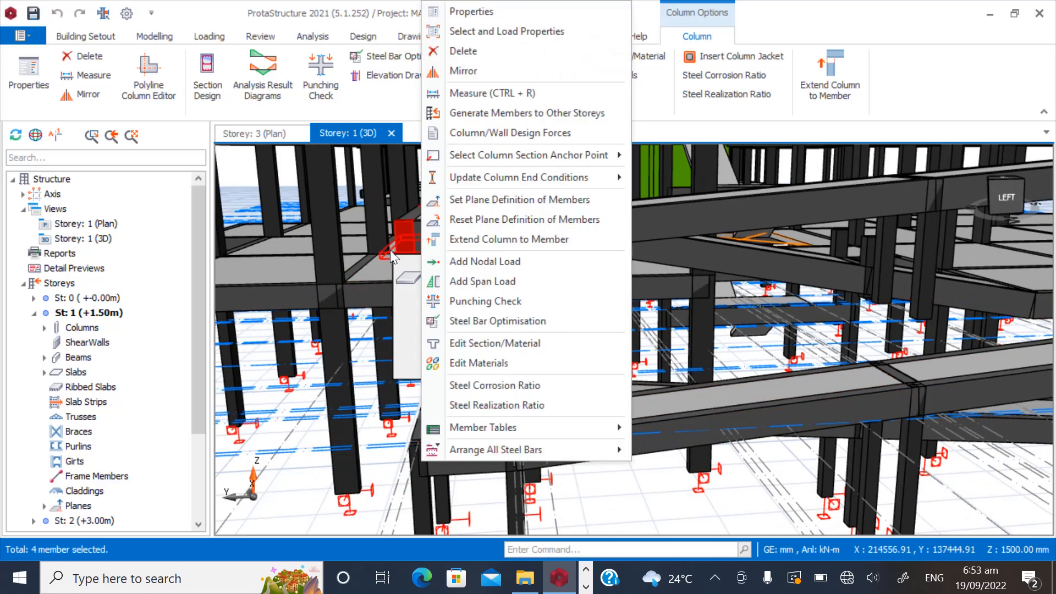
pyautogui.click(400, 251)
pyautogui.rightClick(401, 251)
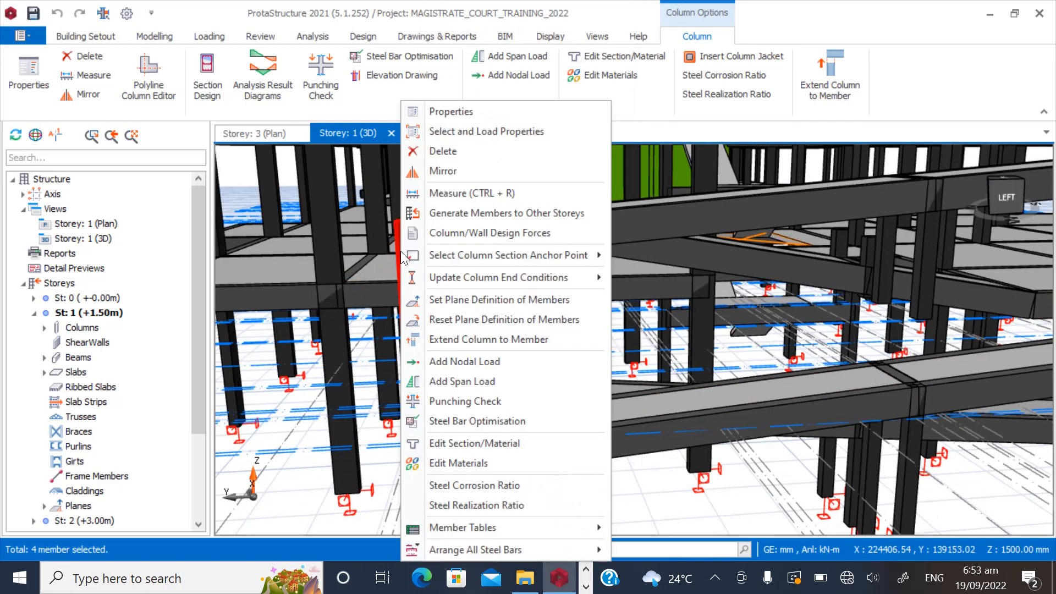
pyautogui.click(447, 111)
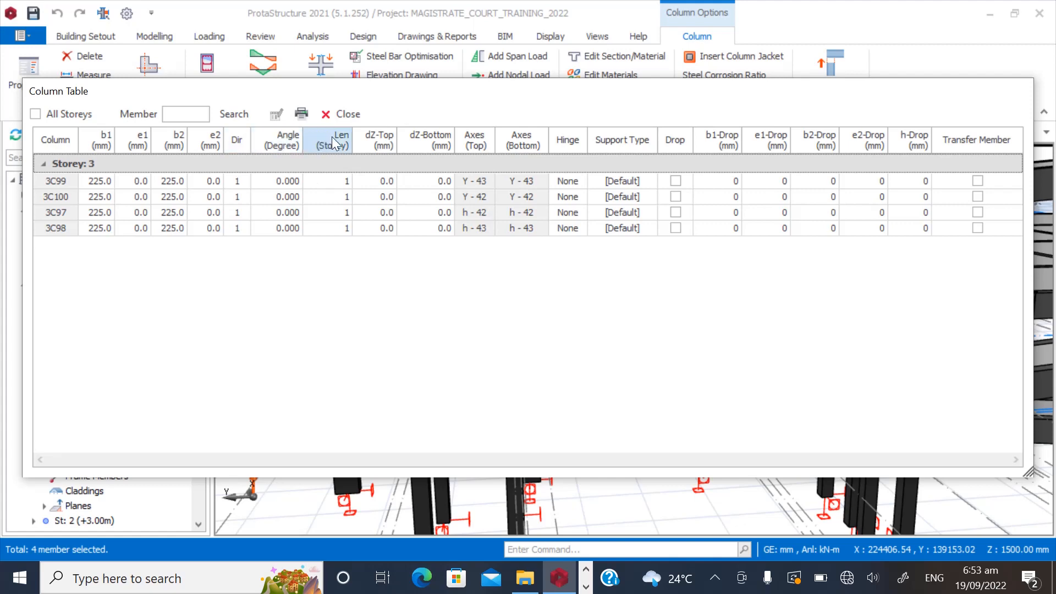
pyautogui.click(333, 138)
pyautogui.click(276, 115)
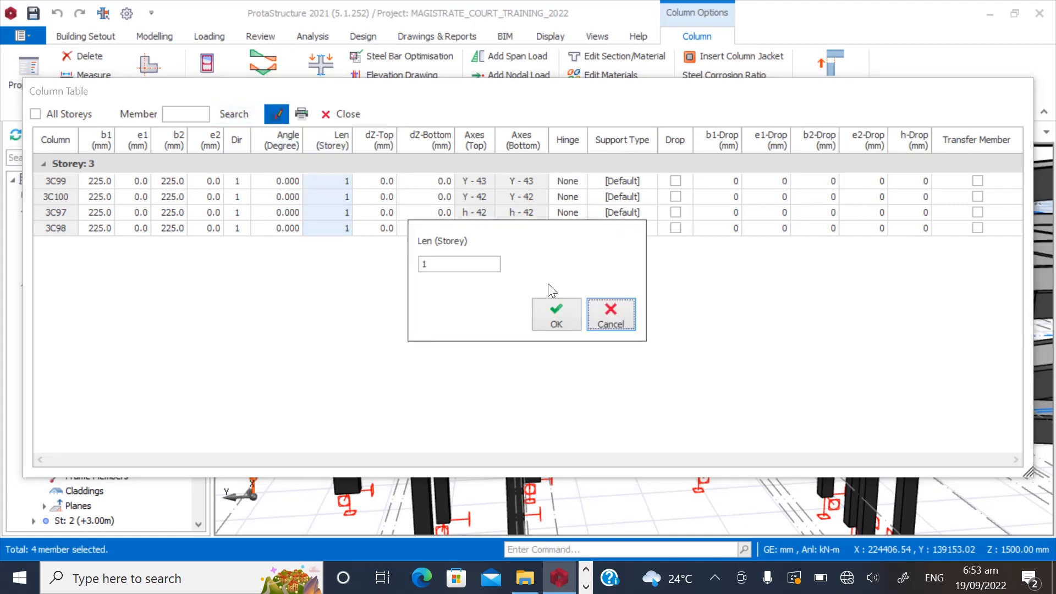
pyautogui.click(554, 313)
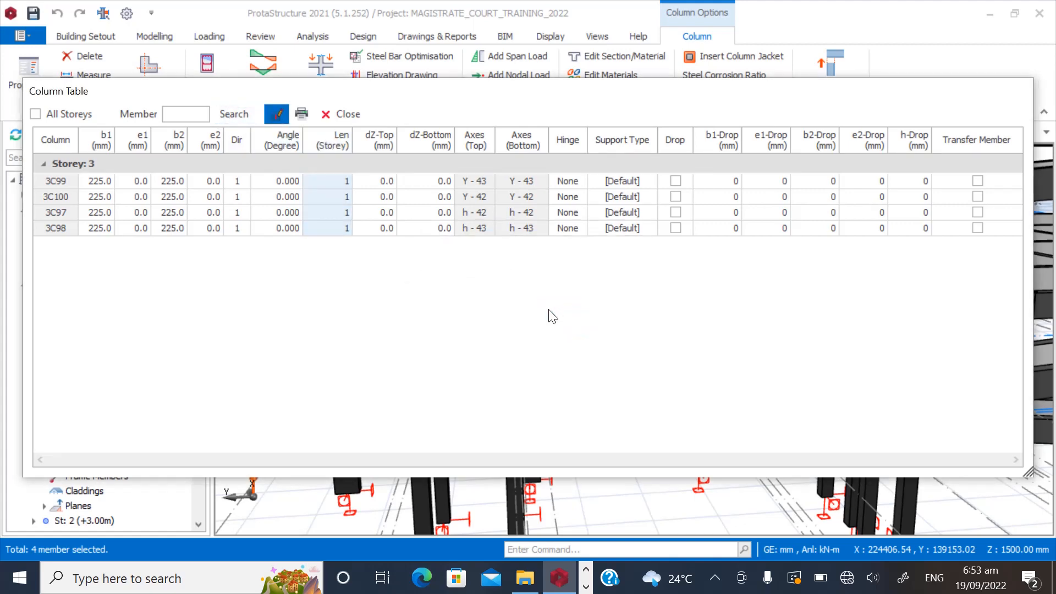
pyautogui.click(351, 119)
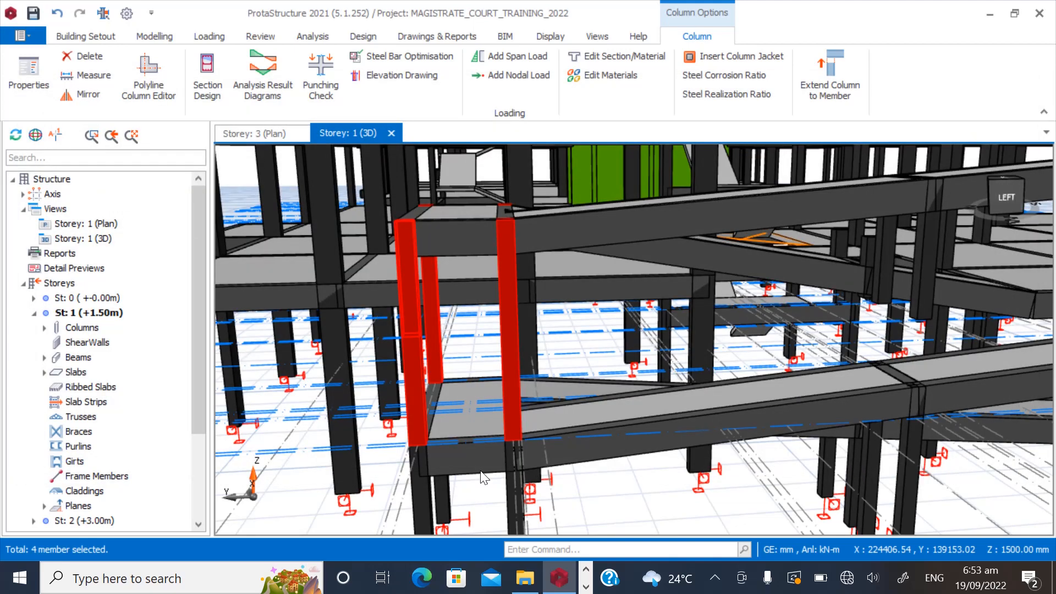
pyautogui.click(487, 452)
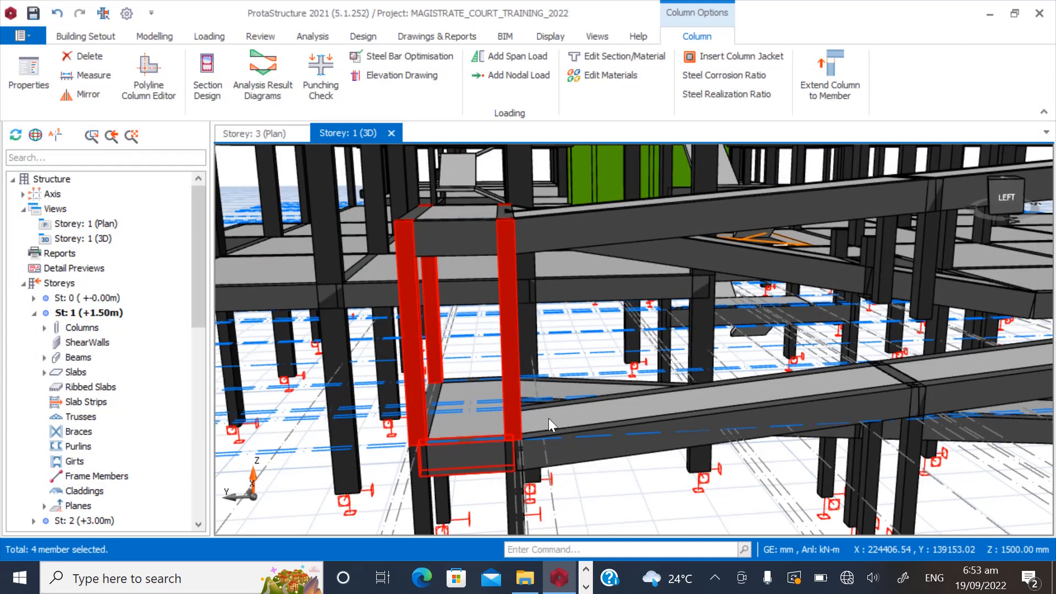
pyautogui.moveTo(583, 422); pyautogui.dragTo(549, 423, button='middle')
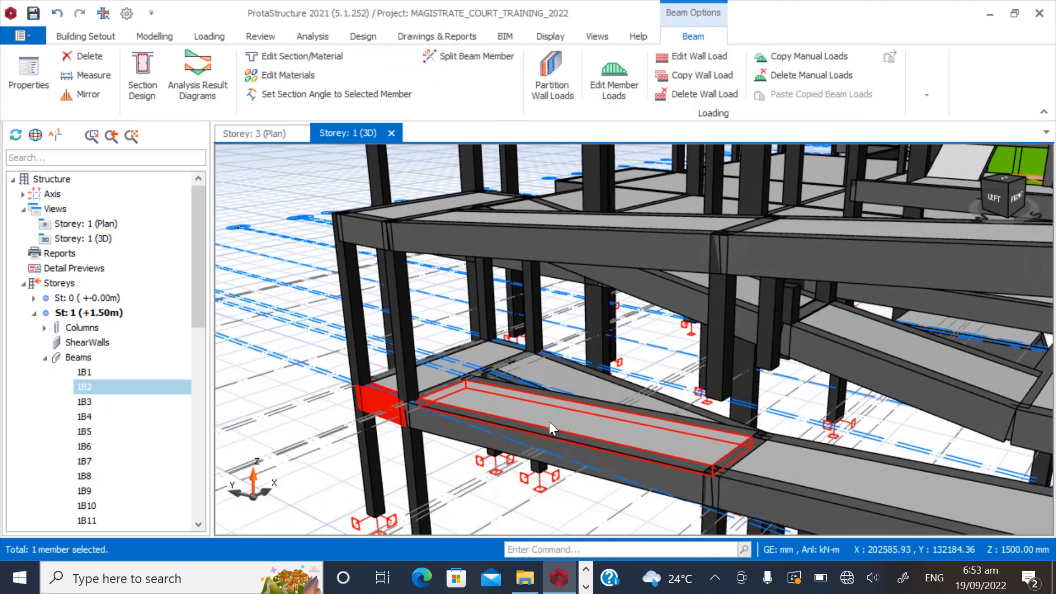
pyautogui.scroll(-3, 432, 344)
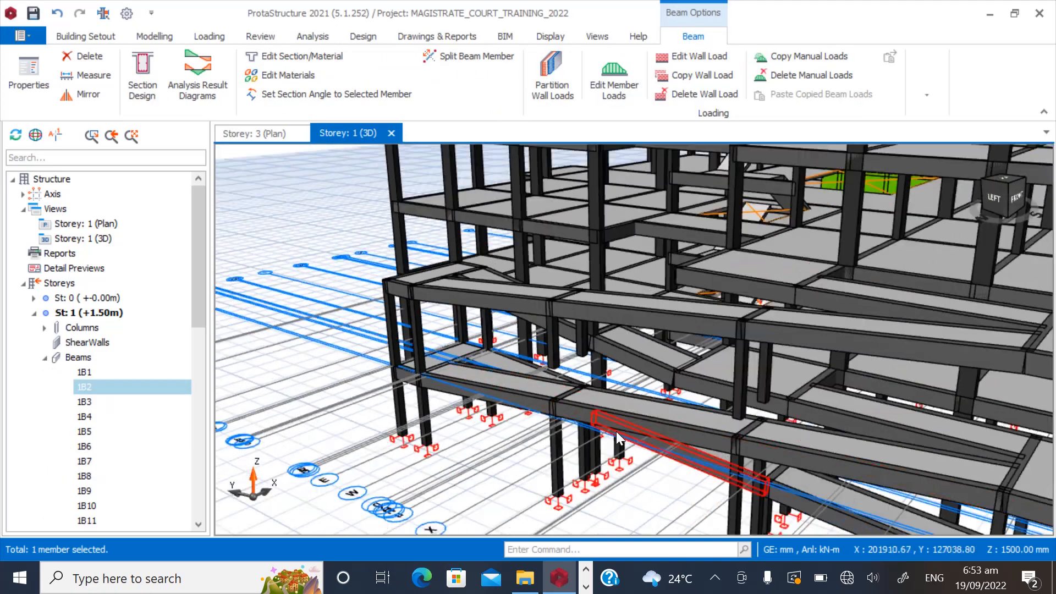
pyautogui.moveTo(618, 439); pyautogui.dragTo(583, 332, button='middle')
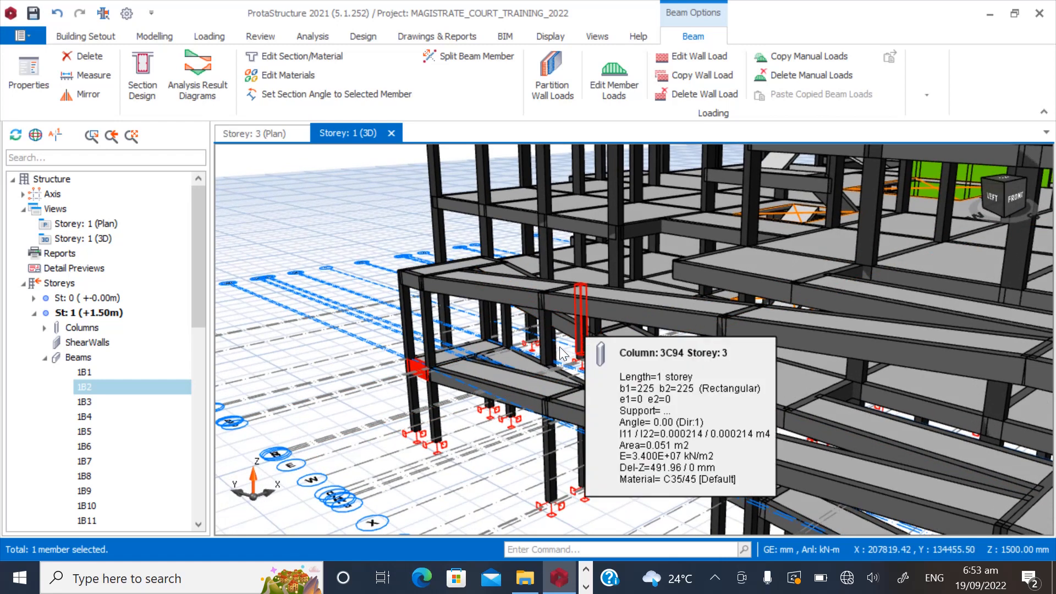
pyautogui.keyDown('ctrl'); pyautogui.click(583, 333); pyautogui.keyUp('ctrl')
pyautogui.keyDown('ctrl'); pyautogui.click(547, 336); pyautogui.keyUp('ctrl')
pyautogui.scroll(1, 775, 401)
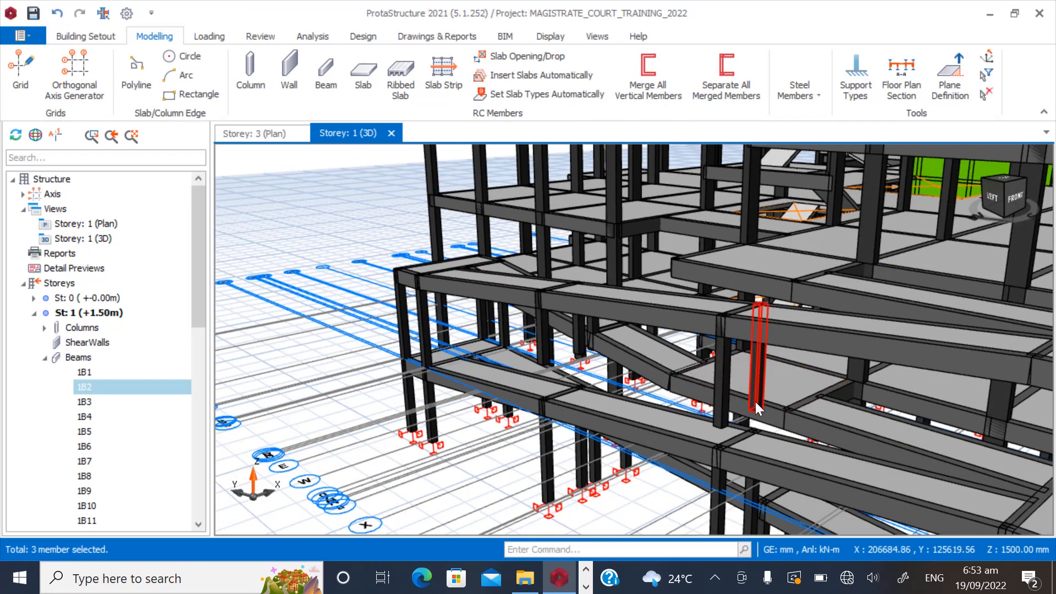
pyautogui.keyDown('ctrl'); pyautogui.click(756, 384); pyautogui.keyUp('ctrl')
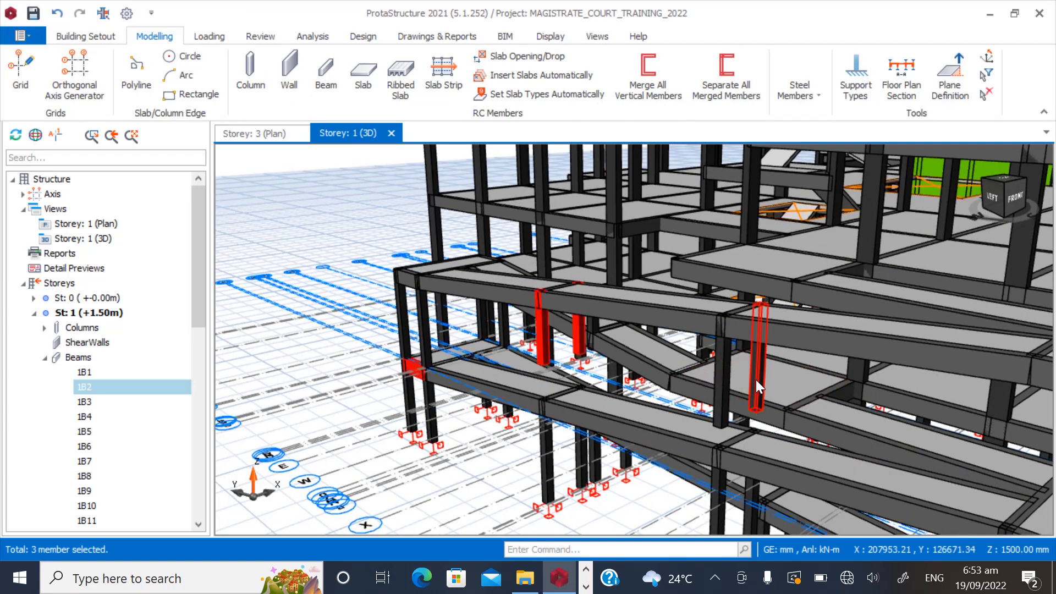
pyautogui.keyDown('ctrl'); pyautogui.click(725, 382); pyautogui.keyUp('ctrl')
pyautogui.rightClick(724, 381)
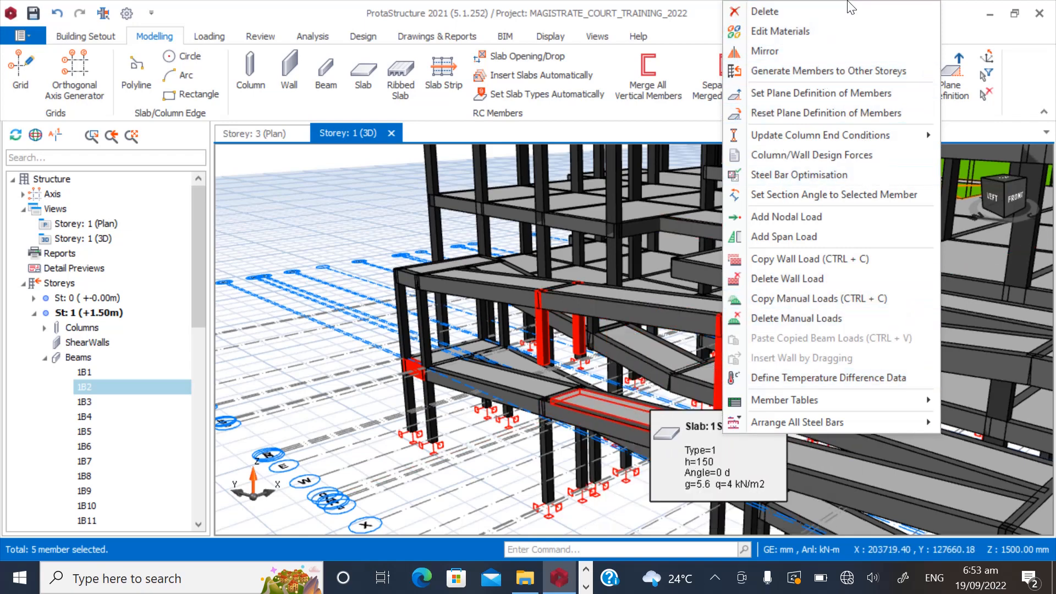
pyautogui.click(372, 192)
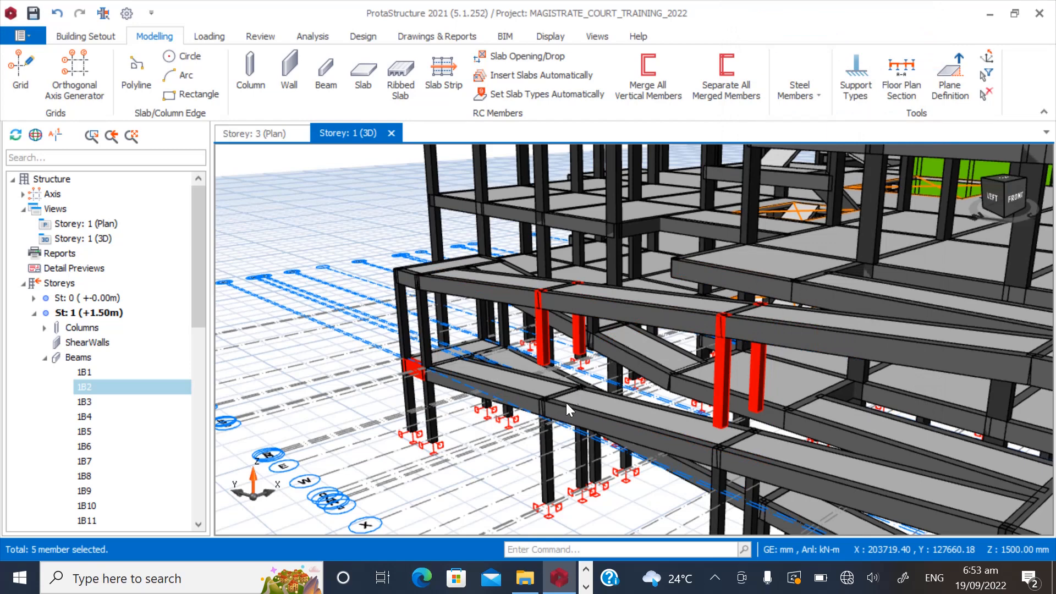
pyautogui.press('Escape')
# Select the four storey 3 columns 3C89, 3C90, 3C93 and 3C94 beneath the intermediate joints of the upper ramp.
pyautogui.scroll(-2, 572, 403)
pyautogui.scroll(2, 755, 355)
pyautogui.scroll(-2, 705, 410)
pyautogui.scroll(2, 751, 388)
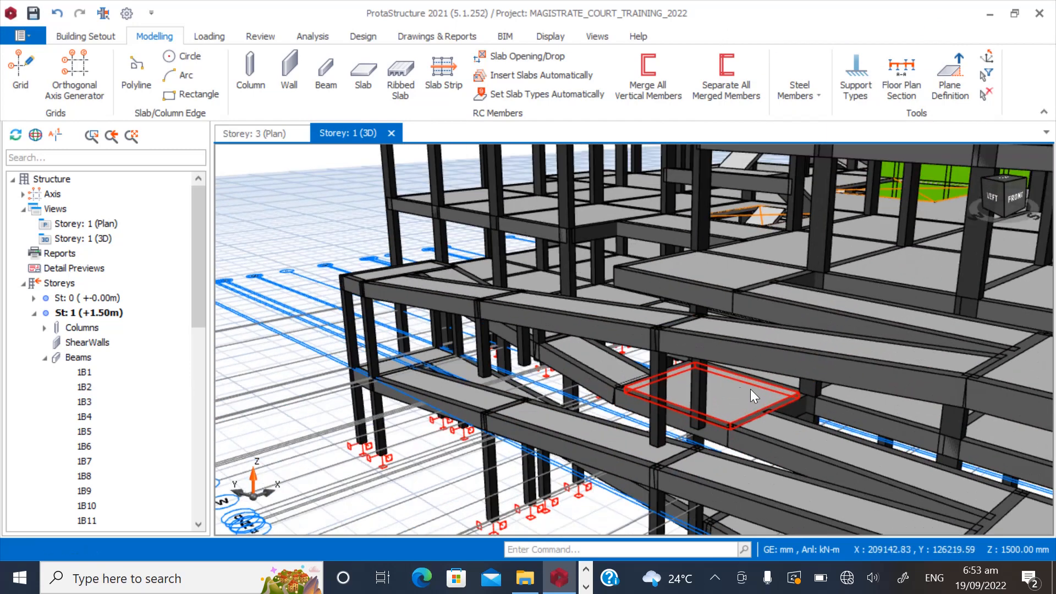
pyautogui.scroll(2, 695, 404)
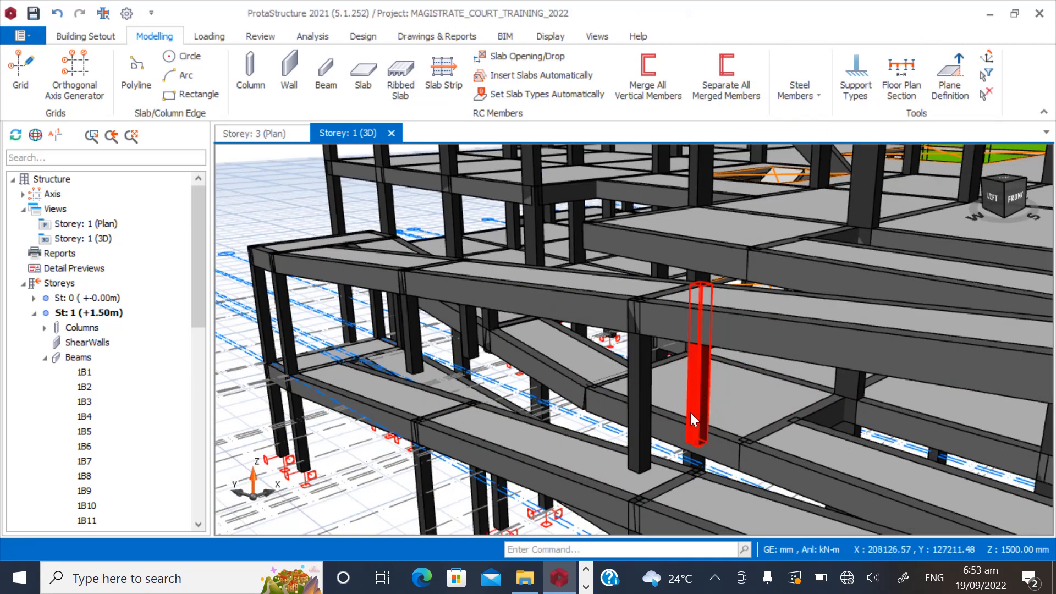
pyautogui.click(694, 418)
pyautogui.click(637, 388)
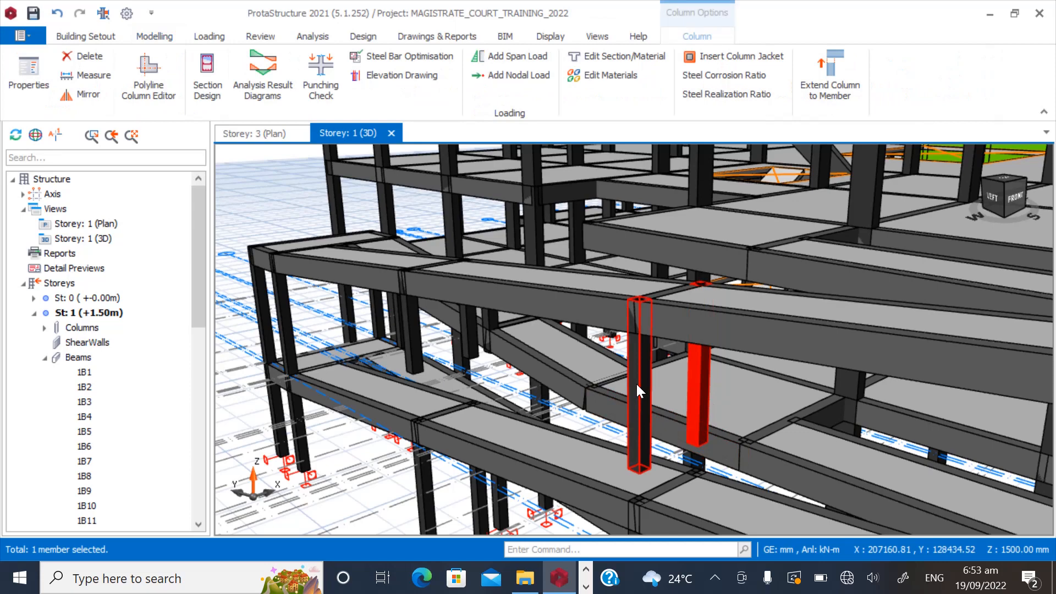
pyautogui.click(473, 339)
pyautogui.click(406, 329)
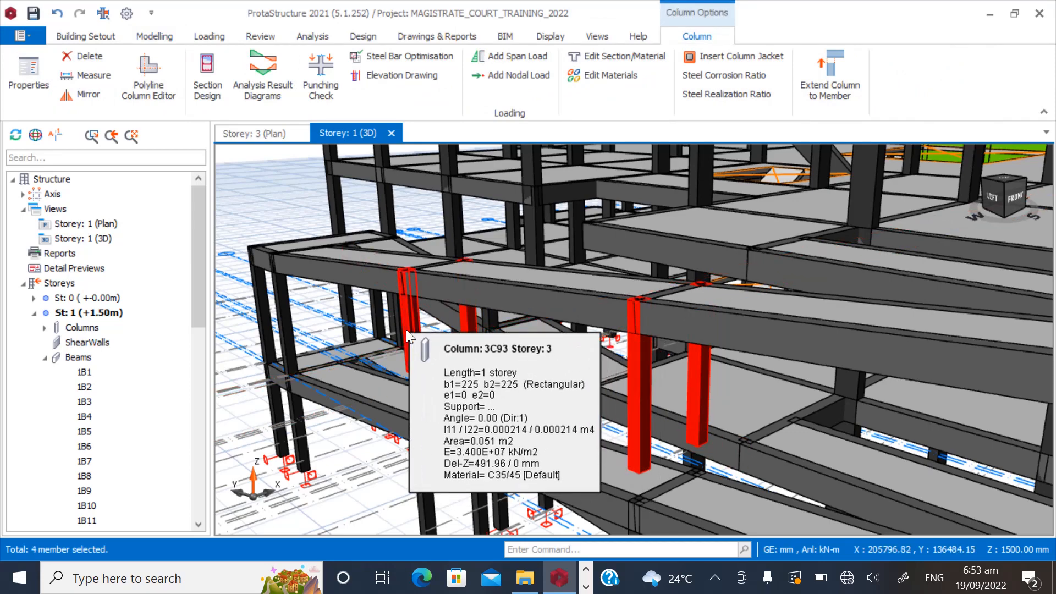
# Set the length of all four selected ramp columns to 2 storeys in the column table.
pyautogui.rightClick(406, 329)
pyautogui.click(473, 13)
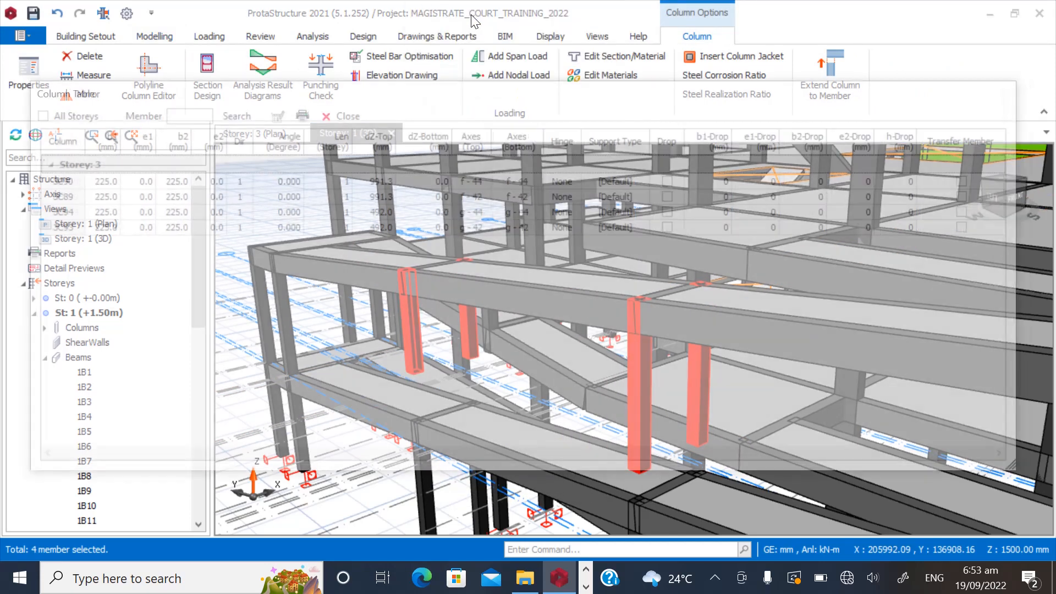
pyautogui.click(332, 141)
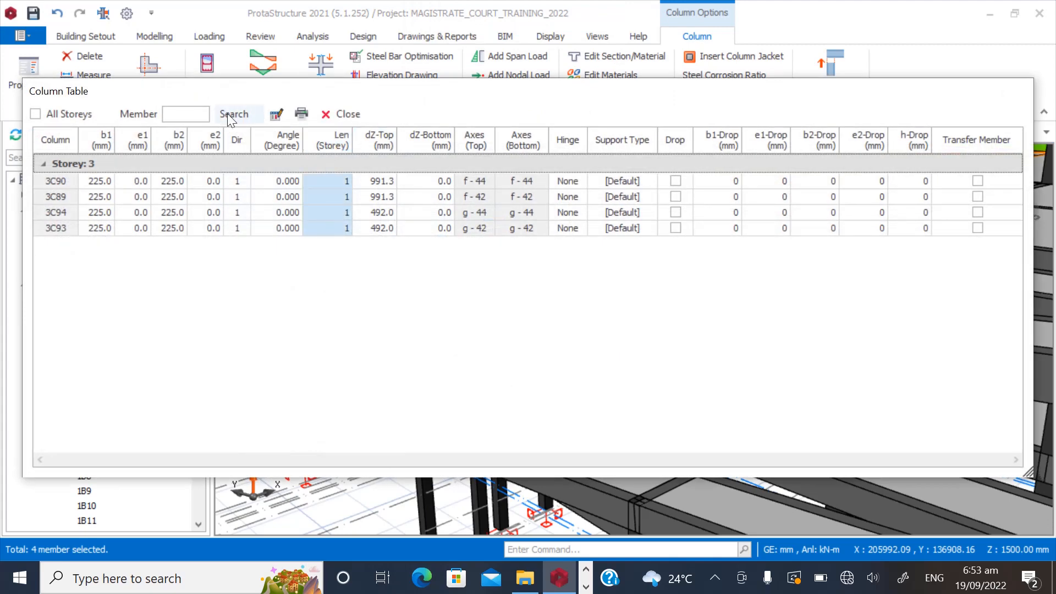
pyautogui.click(277, 114)
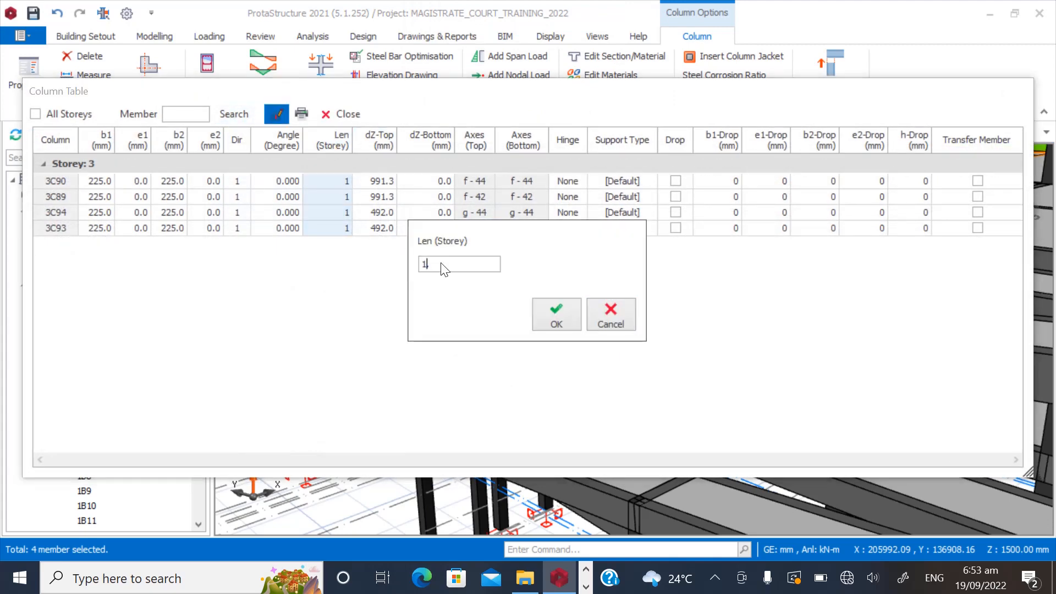
pyautogui.click(554, 315)
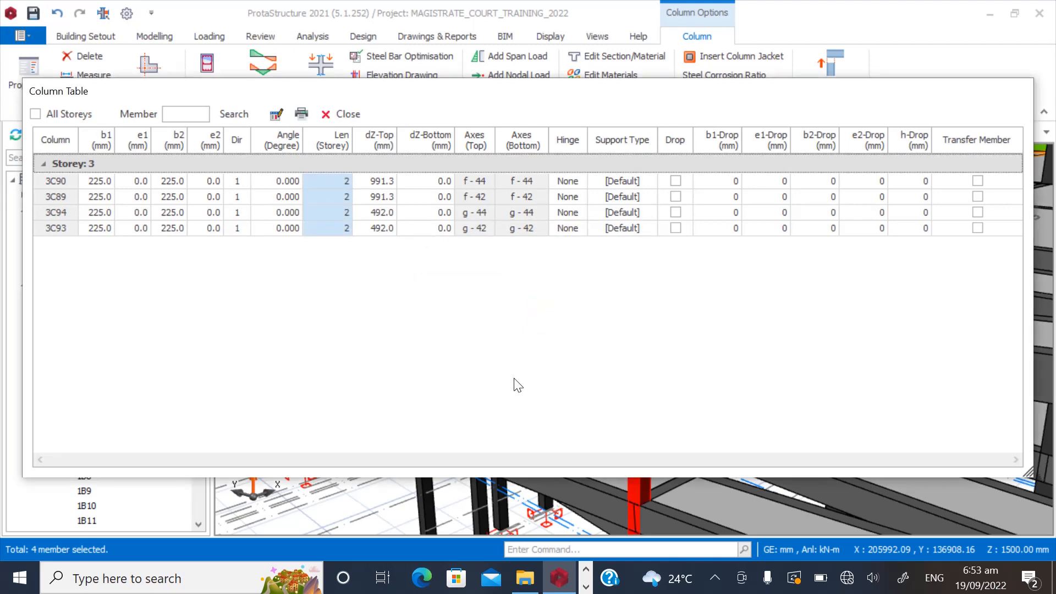
pyautogui.click(345, 113)
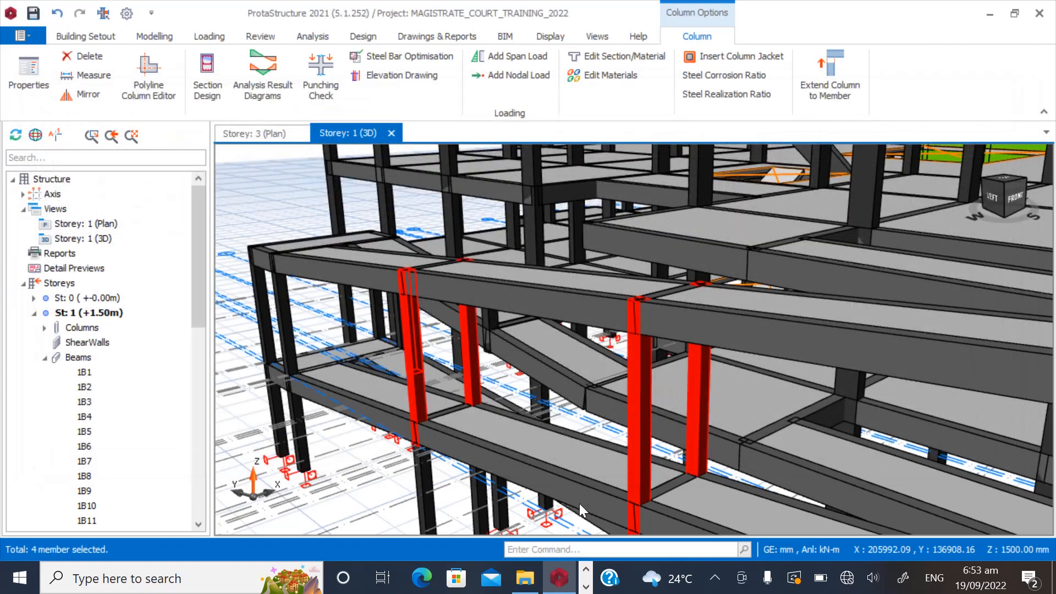
# Select the four columns supporting the end landing of the lower ramp at the building's front corner.
pyautogui.click(648, 472)
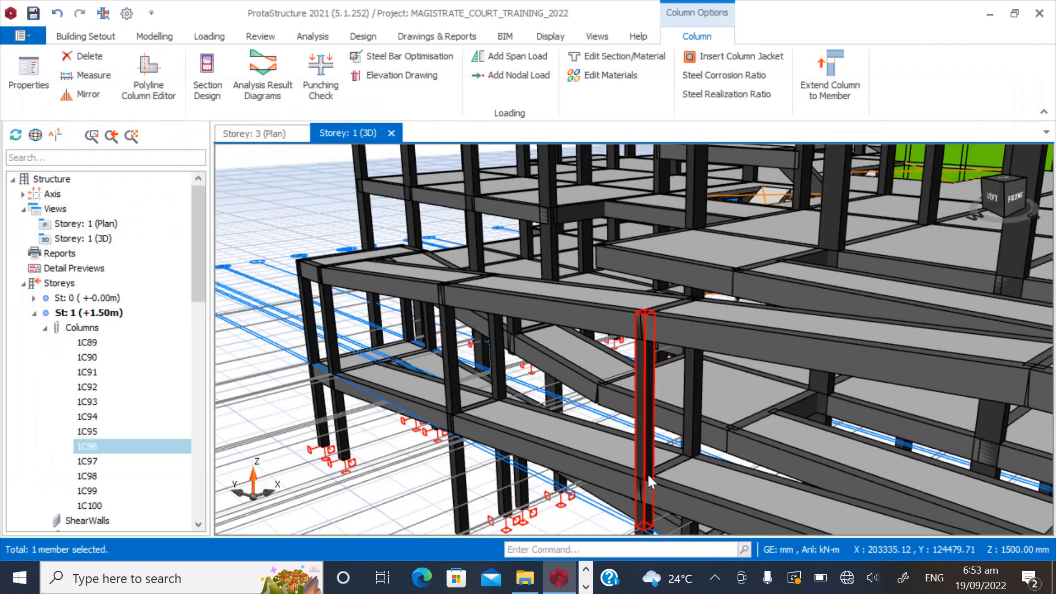
pyautogui.moveTo(648, 472); pyautogui.dragTo(673, 456, button='middle')
pyautogui.scroll(-5, 547, 461)
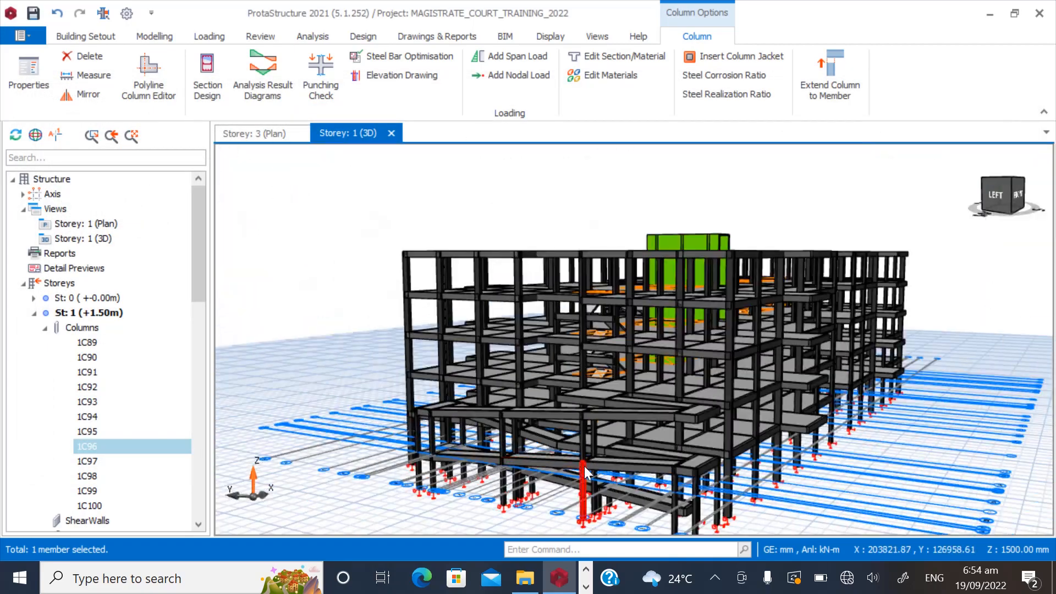
pyautogui.moveTo(585, 466); pyautogui.dragTo(682, 484, button='middle')
pyautogui.scroll(5, 677, 487)
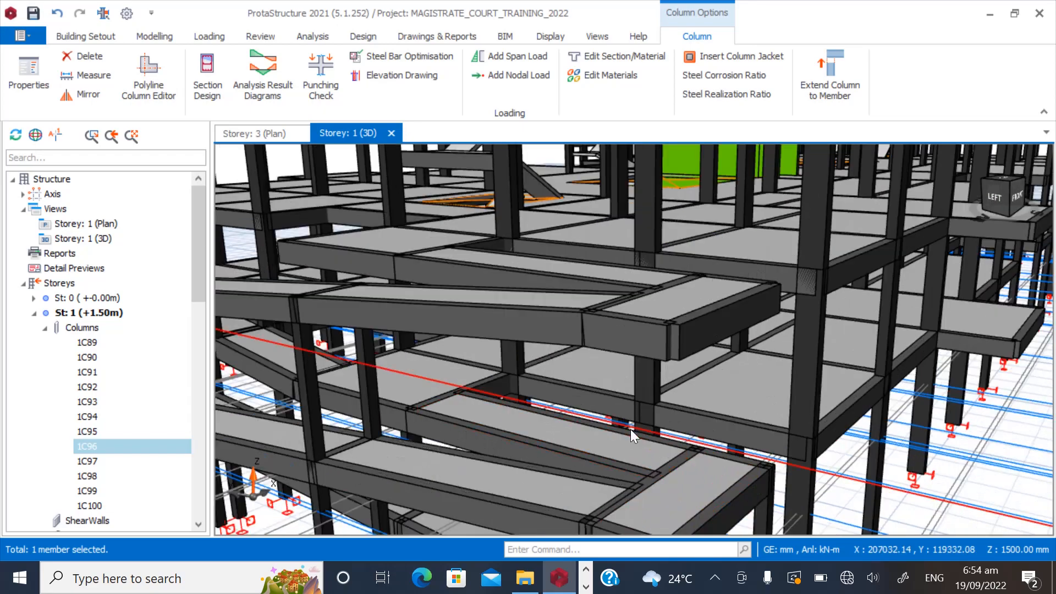
pyautogui.scroll(-5, 560, 380)
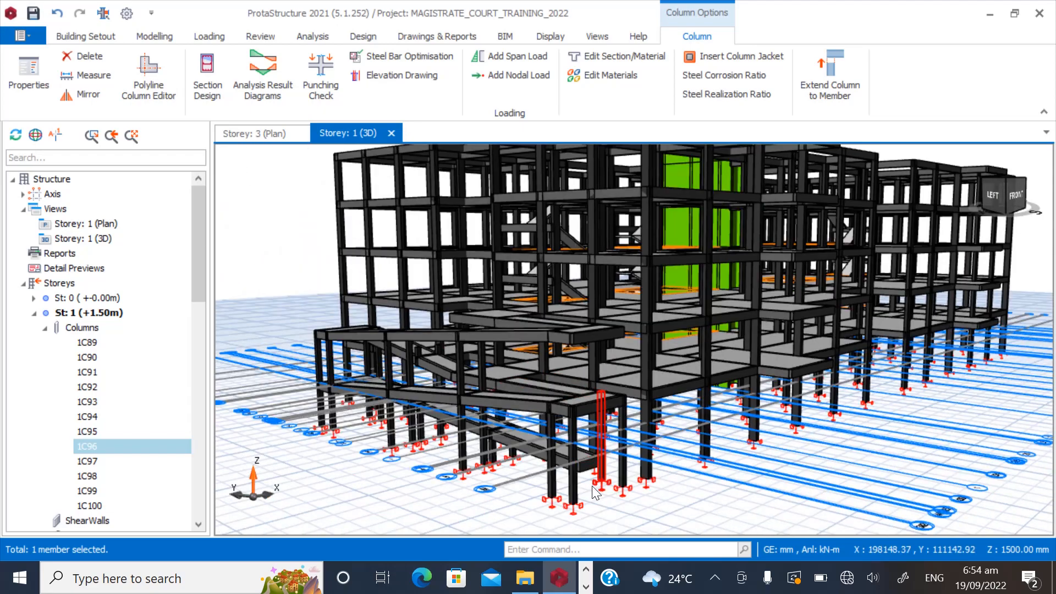
pyautogui.scroll(5, 626, 452)
pyautogui.moveTo(640, 444); pyautogui.dragTo(626, 453, button='middle')
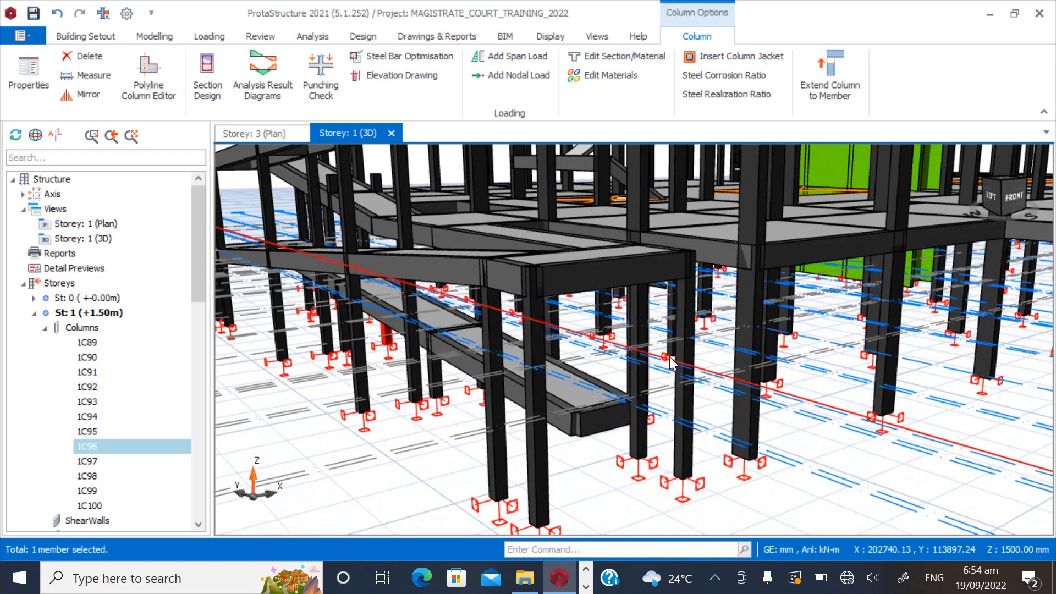
pyautogui.click(682, 322)
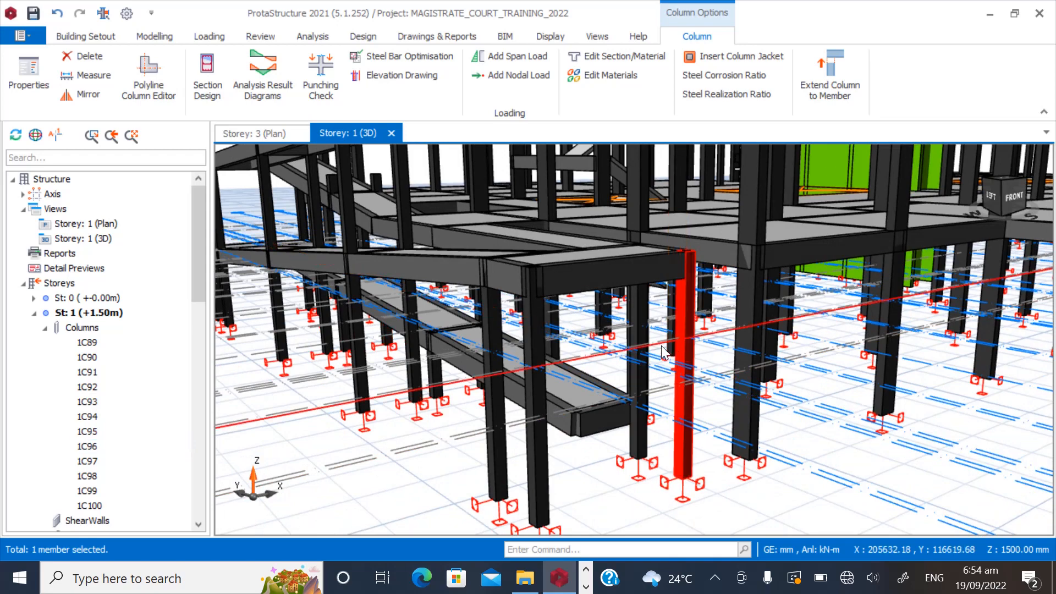
pyautogui.keyDown('ctrl'); pyautogui.click(640, 335); pyautogui.keyUp('ctrl')
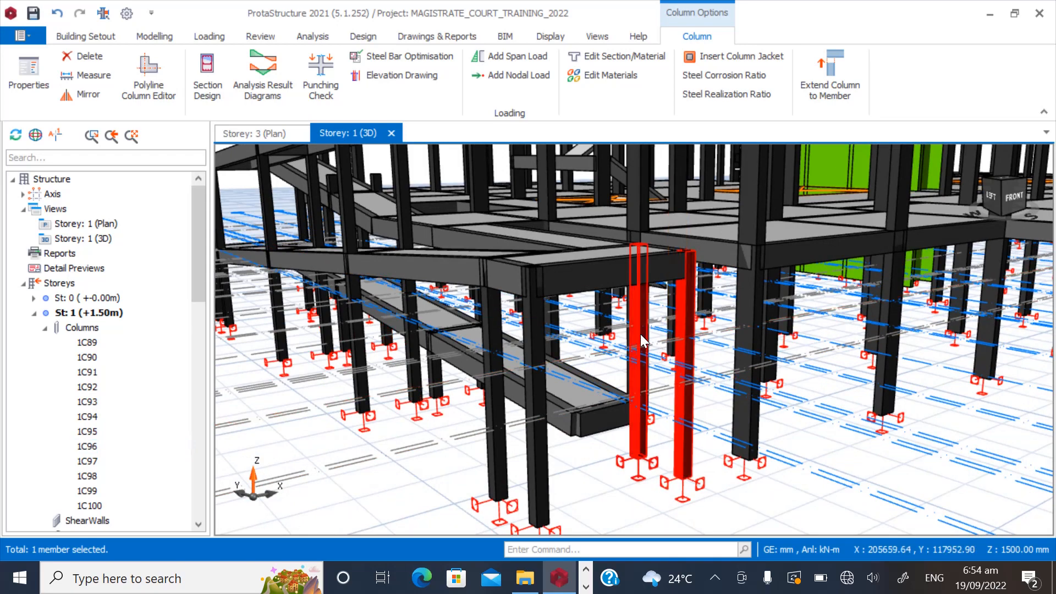
pyautogui.keyDown('ctrl'); pyautogui.click(541, 347); pyautogui.keyUp('ctrl')
pyautogui.keyDown('ctrl'); pyautogui.click(497, 327); pyautogui.keyUp('ctrl')
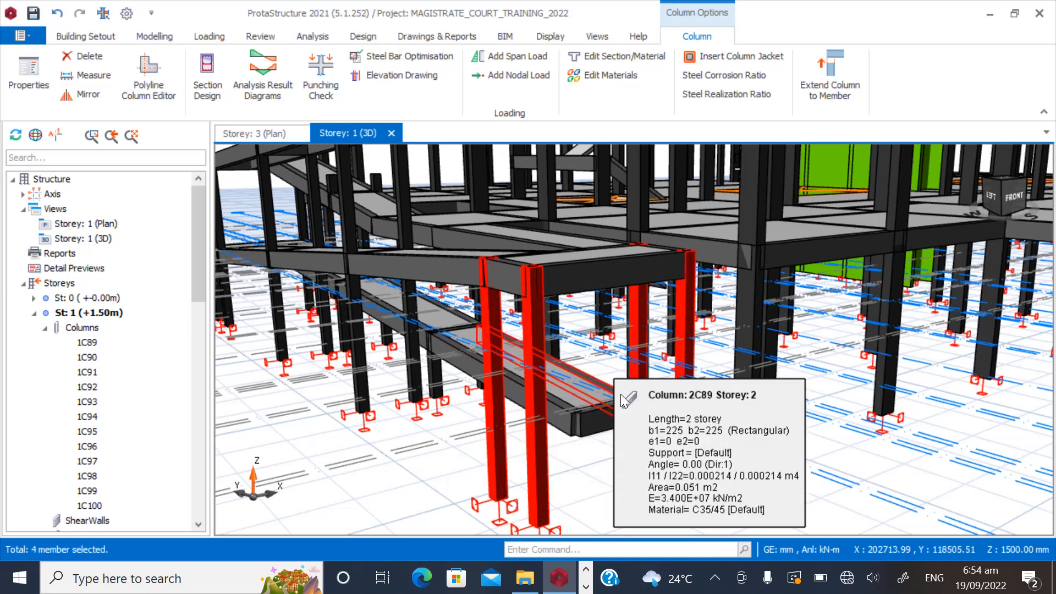
pyautogui.moveTo(620, 394); pyautogui.dragTo(694, 420, button='middle')
pyautogui.scroll(-3, 714, 440)
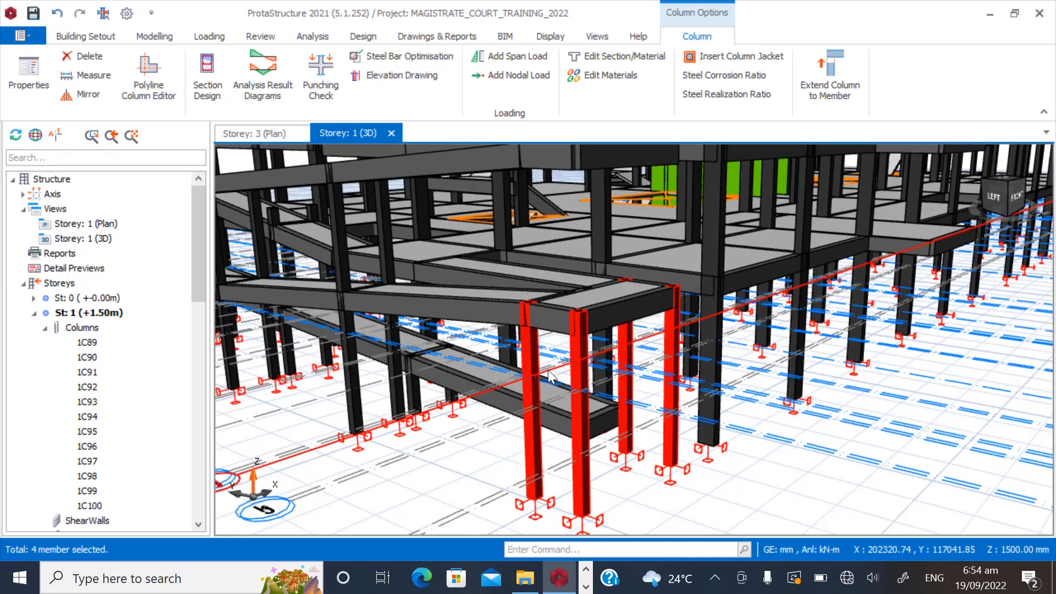
# Generate only the selected landing columns to Storey: 4 (+6.00m), without replacing existing members there.
pyautogui.rightClick(548, 376)
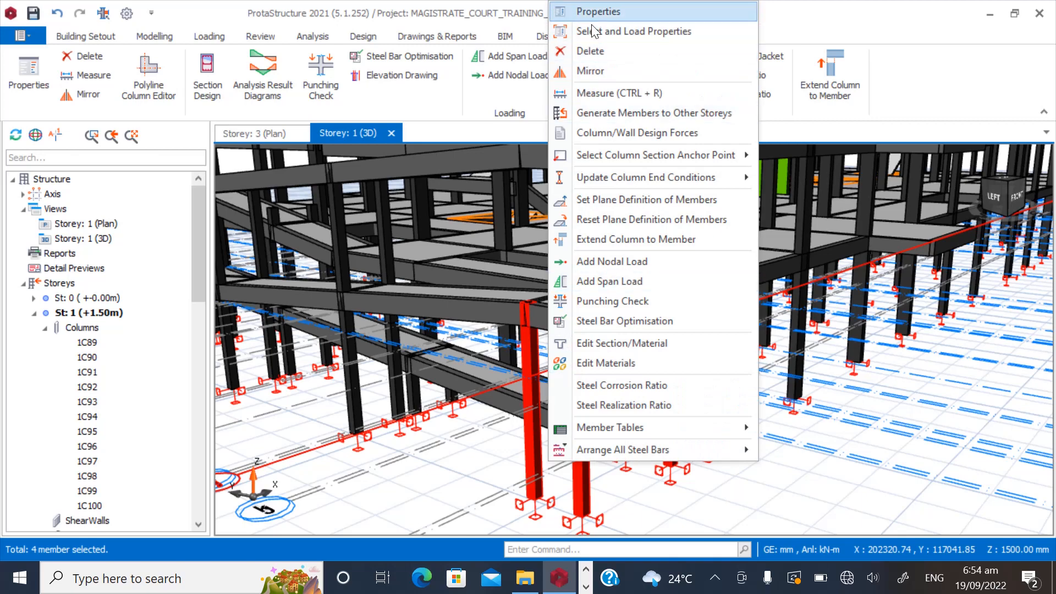
pyautogui.click(599, 113)
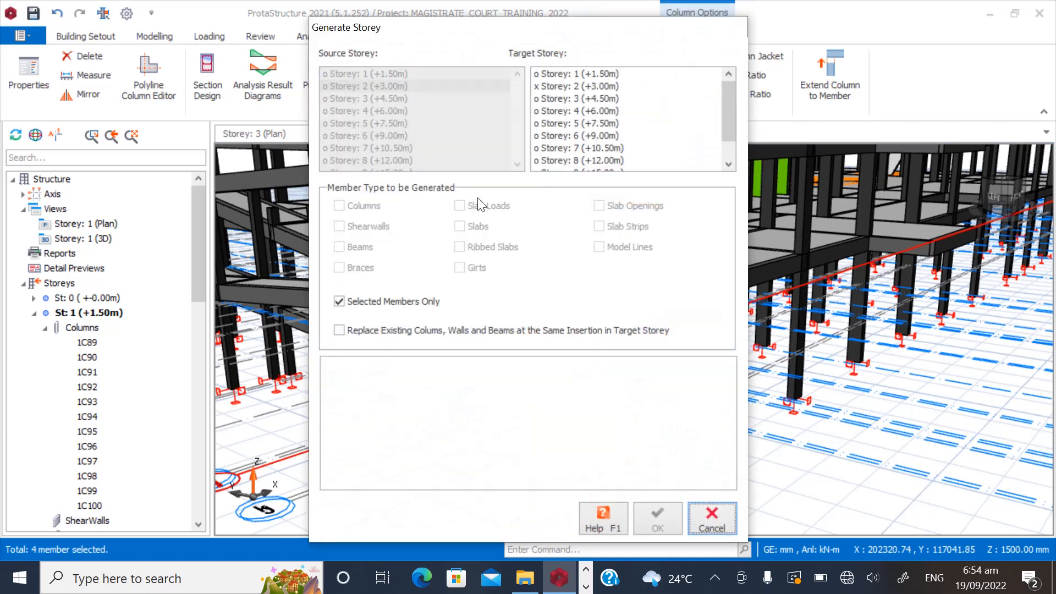
pyautogui.click(561, 112)
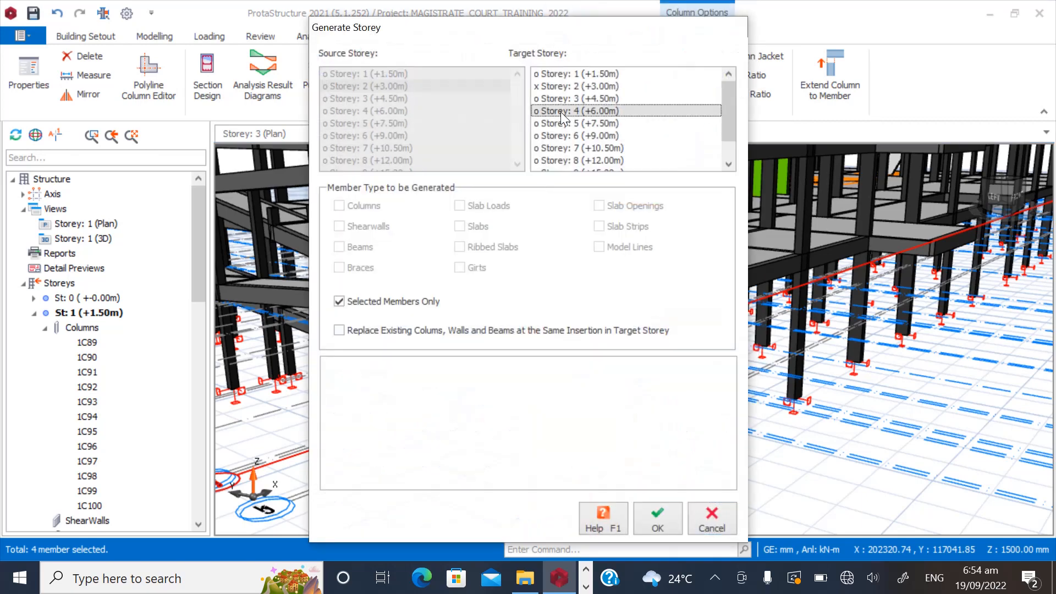
pyautogui.click(652, 507)
pyautogui.click(575, 345)
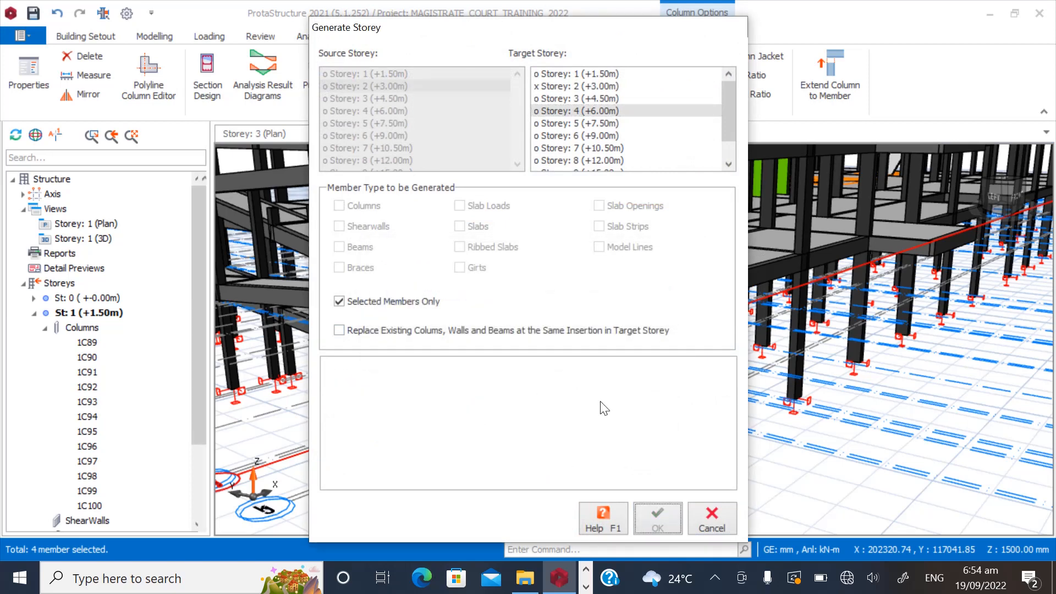
pyautogui.click(712, 520)
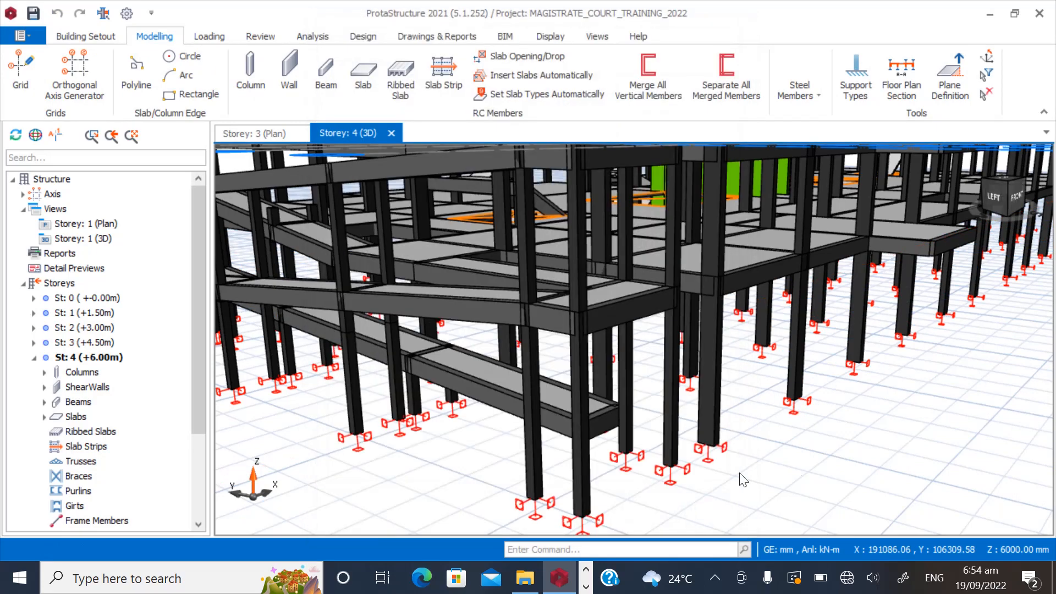
# Show the storey 0 level in the 3D view and examine how the columns support the upper and lower ramp flights.
pyautogui.moveTo(557, 364); pyautogui.dragTo(543, 387, button='middle')
pyautogui.scroll(-4, 705, 384)
pyautogui.moveTo(643, 336); pyautogui.dragTo(710, 313, button='middle')
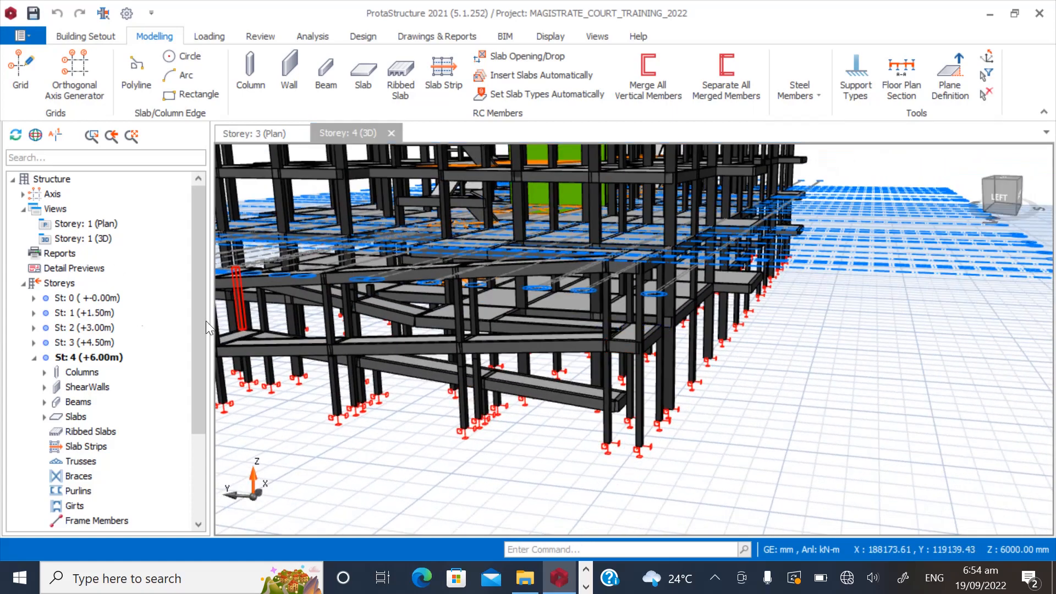
pyautogui.scroll(3, 610, 360)
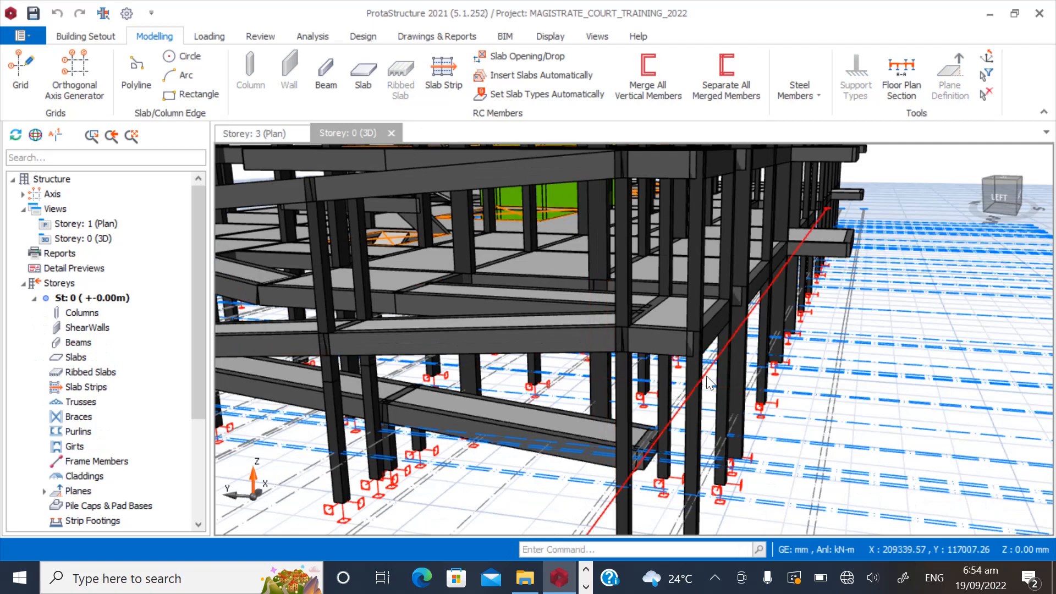
pyautogui.moveTo(681, 379); pyautogui.dragTo(664, 401, button='middle')
pyautogui.scroll(-3, 665, 407)
pyautogui.scroll(-3, 770, 374)
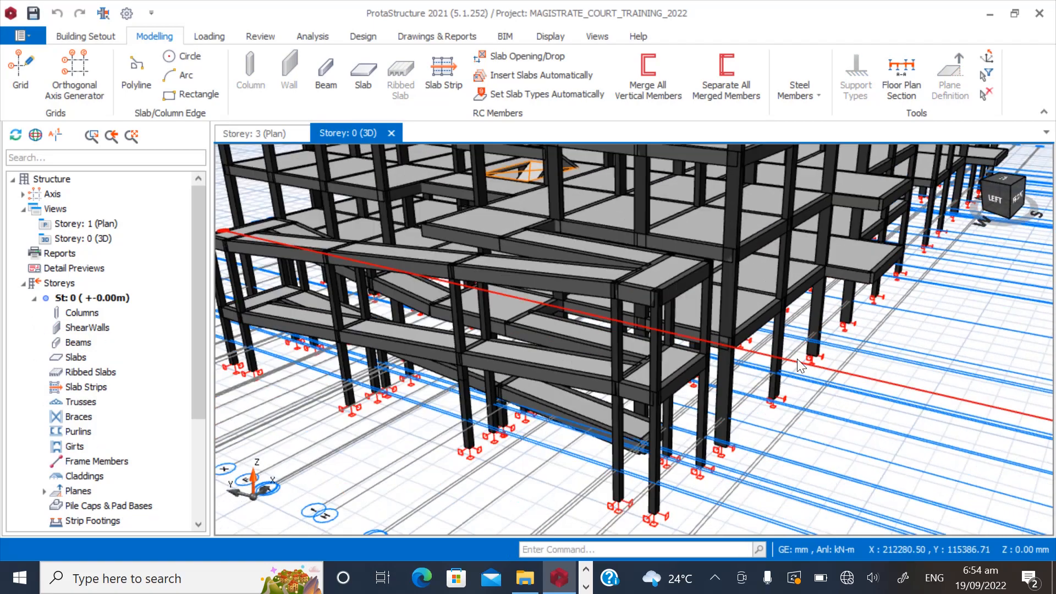
pyautogui.scroll(5, 552, 368)
pyautogui.moveTo(505, 386)
pyautogui.mouseDown(button='middle')
pyautogui.moveTo(484, 403)
pyautogui.moveTo(483, 374)
pyautogui.moveTo(490, 368)
pyautogui.moveTo(492, 387)
pyautogui.moveTo(523, 347)
pyautogui.moveTo(526, 379)
pyautogui.moveTo(580, 370)
pyautogui.moveTo(586, 381)
pyautogui.moveTo(575, 365)
pyautogui.moveTo(570, 391)
pyautogui.moveTo(642, 375)
pyautogui.moveTo(438, 387)
pyautogui.mouseUp(button='middle')
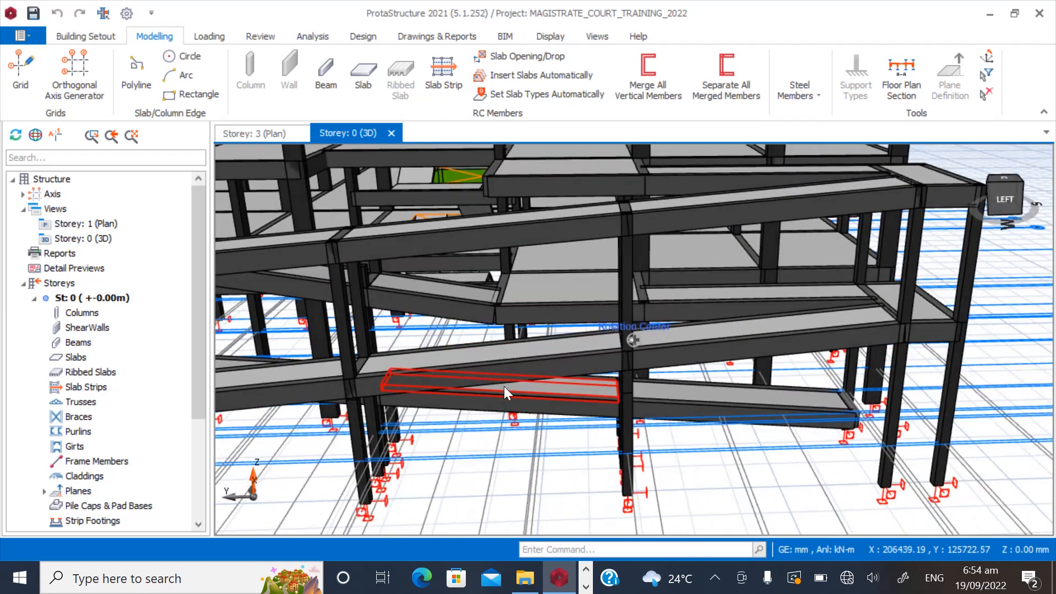
# Set the length of the two short storey 3 columns at the upper ramp's bend, 3C95 and 3C96, to 2 storeys.
pyautogui.moveTo(504, 386); pyautogui.dragTo(440, 369, button='middle')
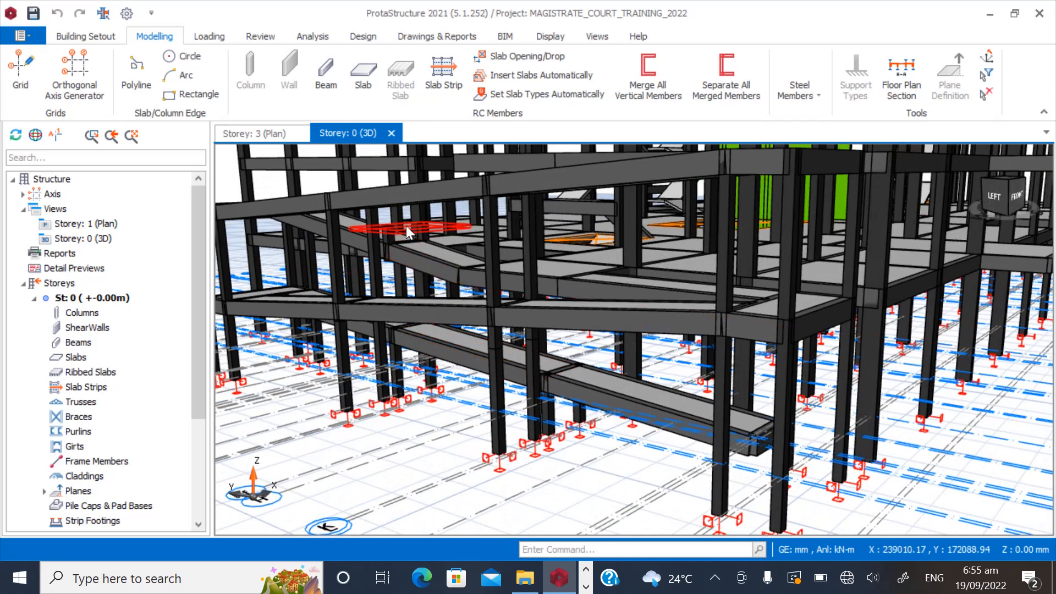
pyautogui.scroll(5, 406, 225)
pyautogui.scroll(4, 386, 235)
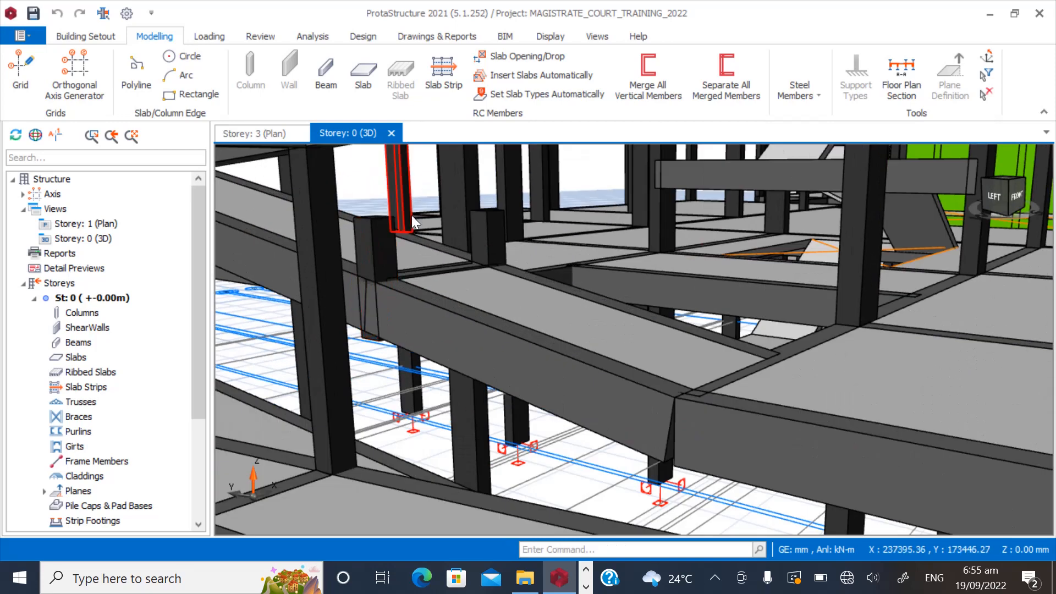
pyautogui.click(495, 222)
pyautogui.click(384, 241)
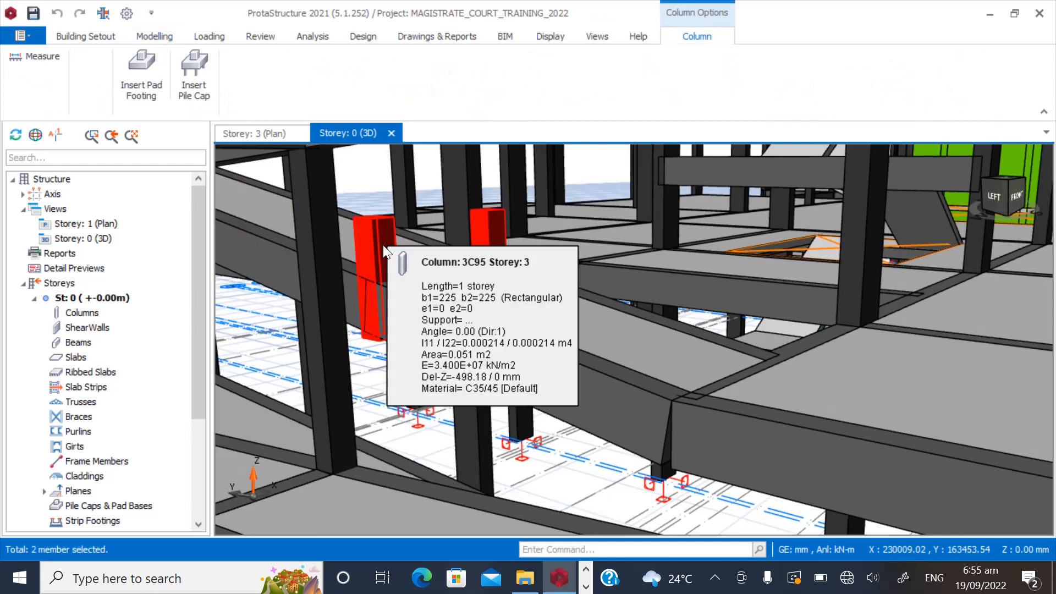
pyautogui.rightClick(384, 241)
pyautogui.click(424, 112)
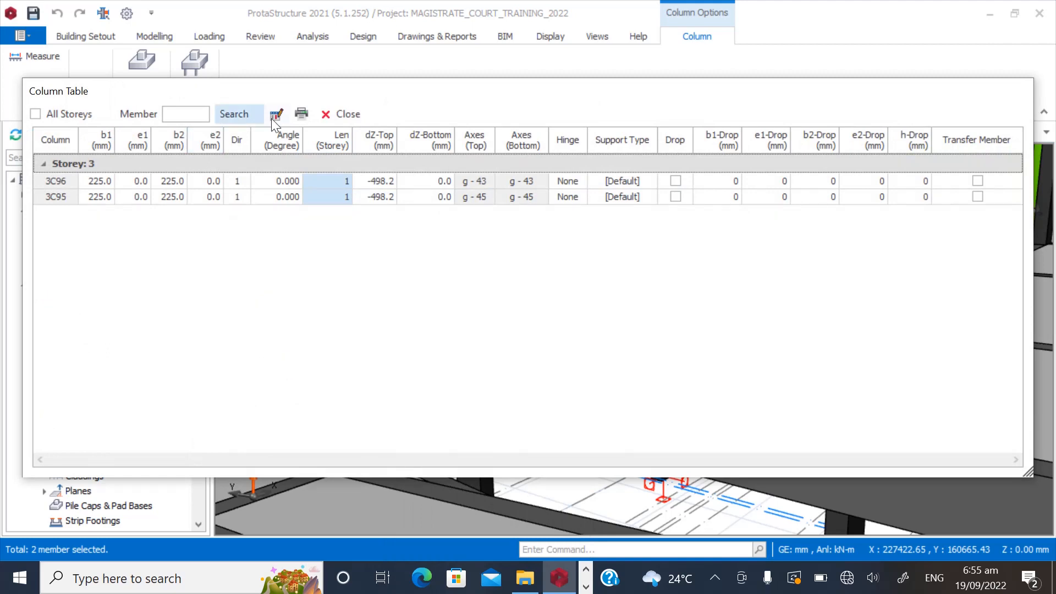
pyautogui.click(274, 116)
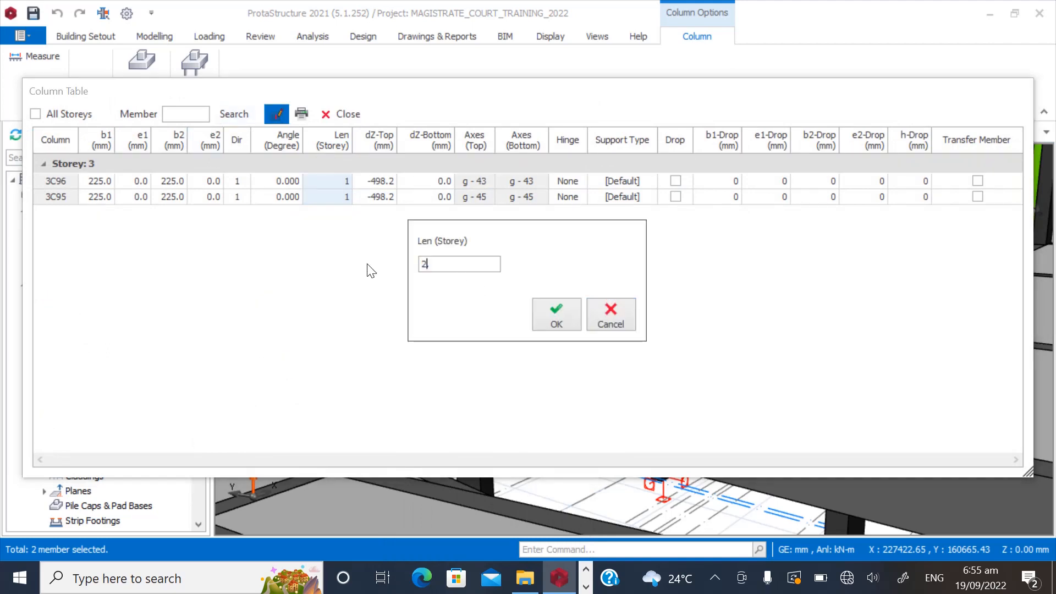
pyautogui.click(536, 313)
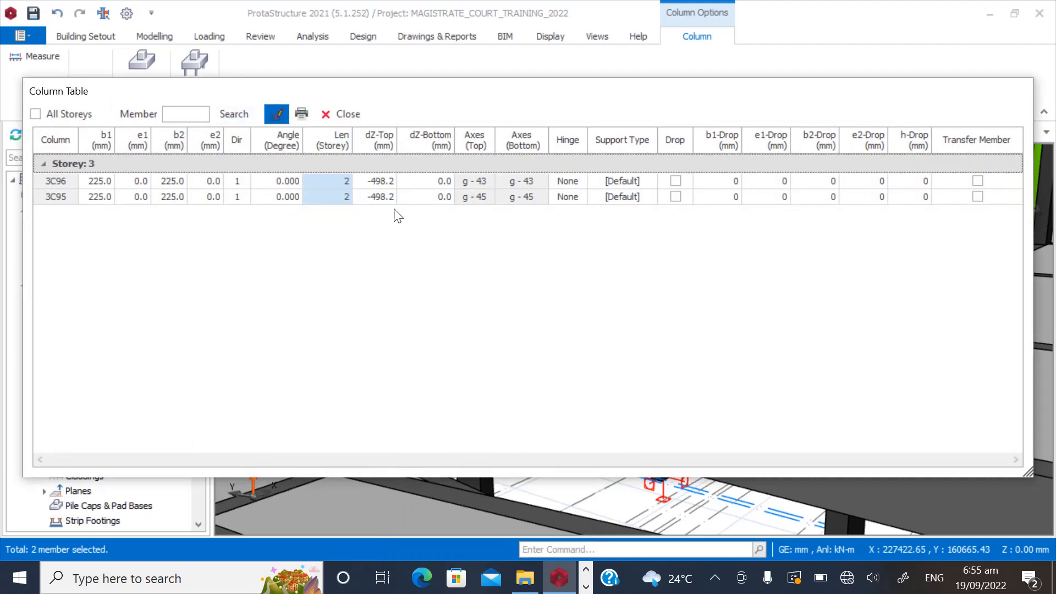
pyautogui.click(353, 122)
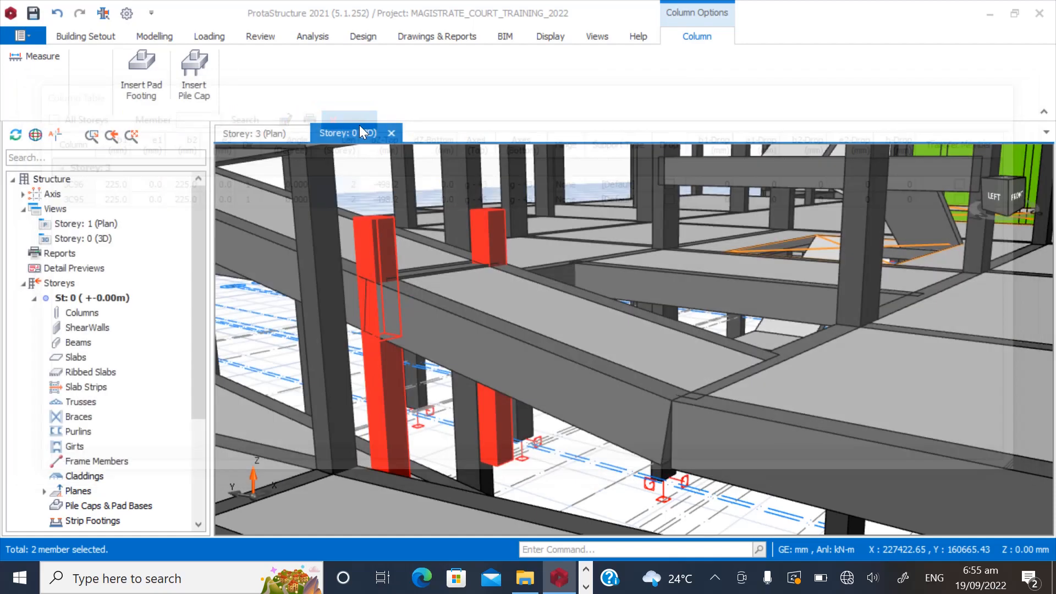
# Copy the delZ-J level offset of the upper ramp's sloped beam that frames into column 3C95.
pyautogui.moveTo(491, 448)
pyautogui.mouseDown()
pyautogui.moveTo(464, 451)
pyautogui.moveTo(447, 434)
pyautogui.moveTo(449, 452)
pyautogui.moveTo(460, 466)
pyautogui.moveTo(441, 336)
pyautogui.moveTo(420, 387)
pyautogui.moveTo(429, 392)
pyautogui.moveTo(381, 331)
pyautogui.moveTo(408, 353)
pyautogui.moveTo(556, 361)
pyautogui.moveTo(423, 368)
pyautogui.moveTo(286, 324)
pyautogui.moveTo(351, 329)
pyautogui.moveTo(312, 309)
pyautogui.moveTo(364, 341)
pyautogui.mouseUp()
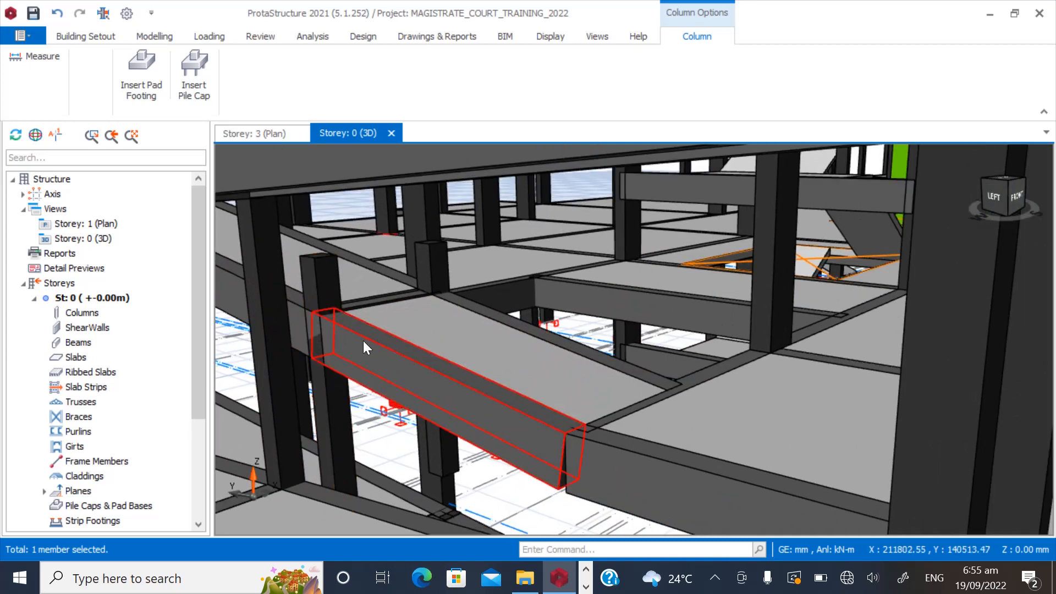
pyautogui.rightClick(363, 341)
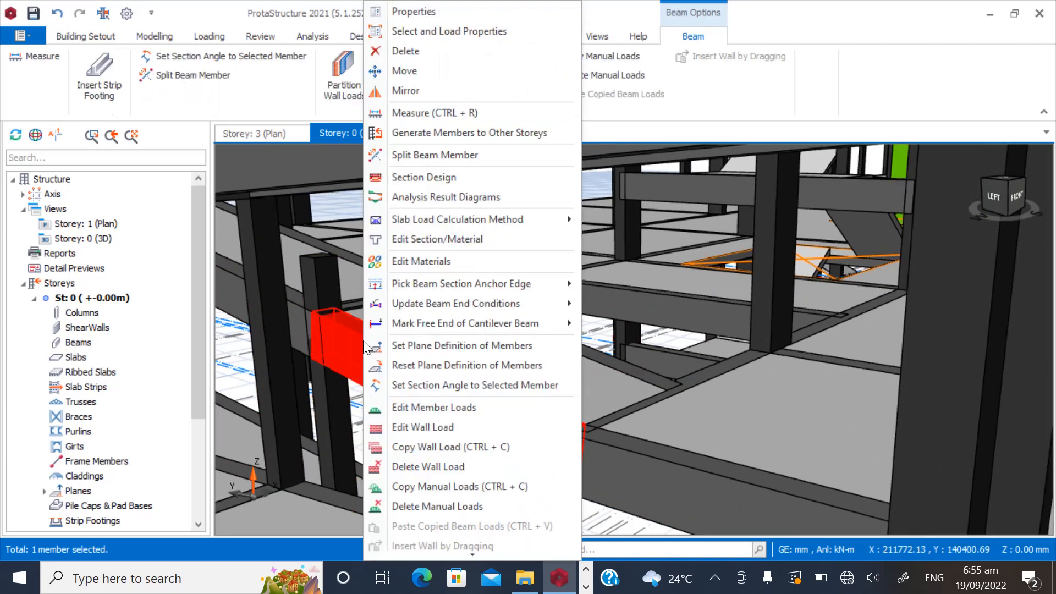
pyautogui.click(407, 12)
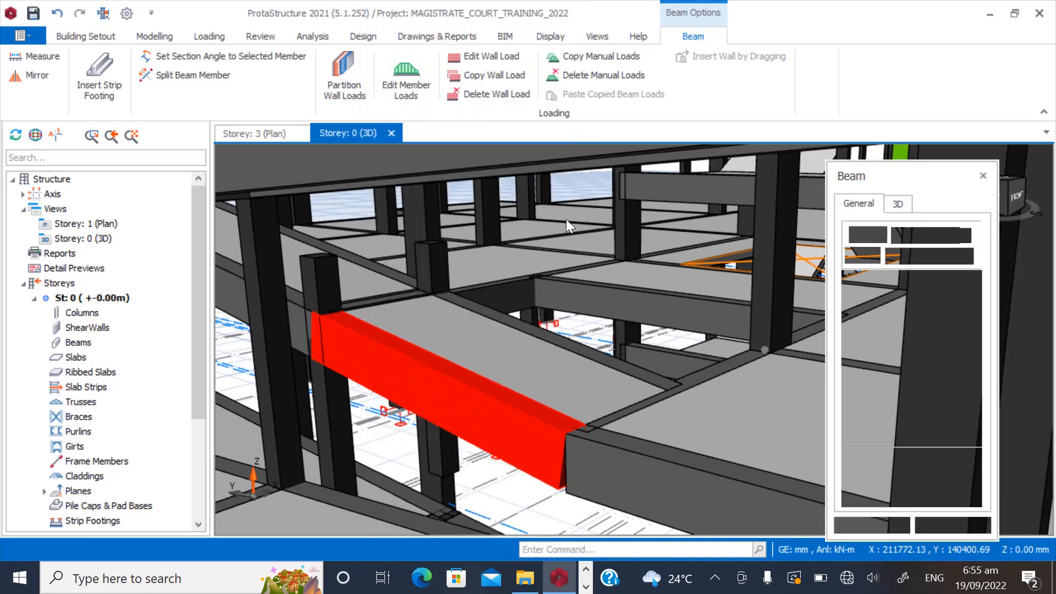
pyautogui.click(895, 206)
pyautogui.moveTo(894, 179); pyautogui.dragTo(762, 116)
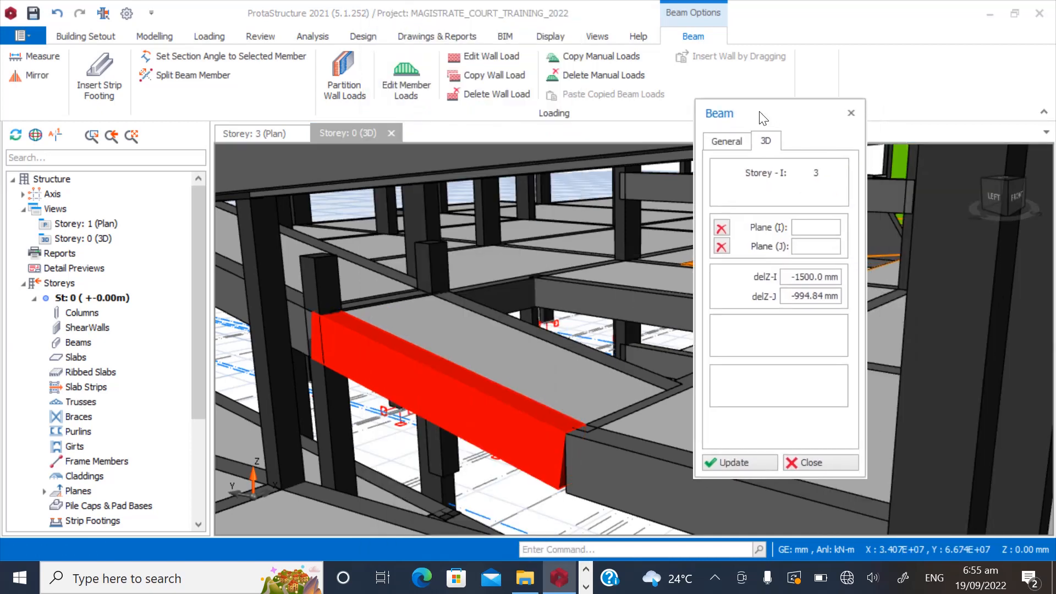
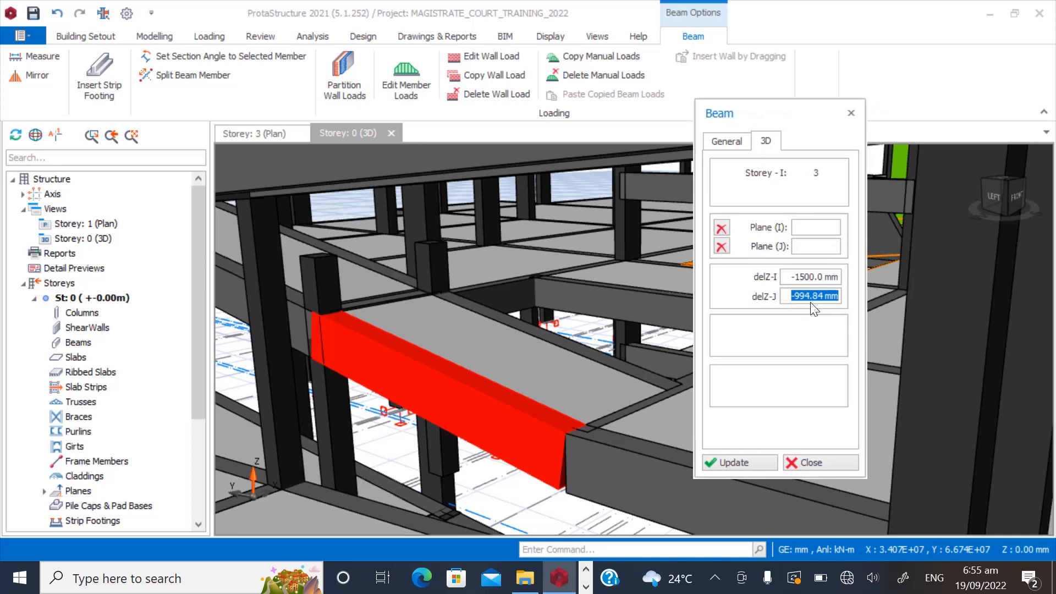
pyautogui.click(804, 461)
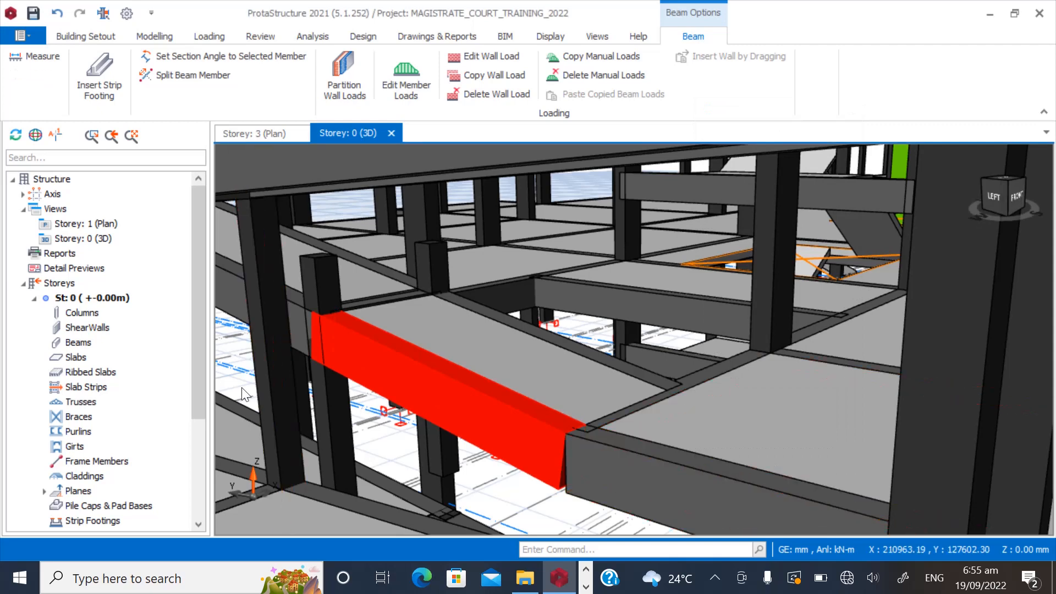
# Set the top level offset (del z Top) of column 3C95 to -994.84 mm to match the sloped beam's end.
pyautogui.click(312, 272)
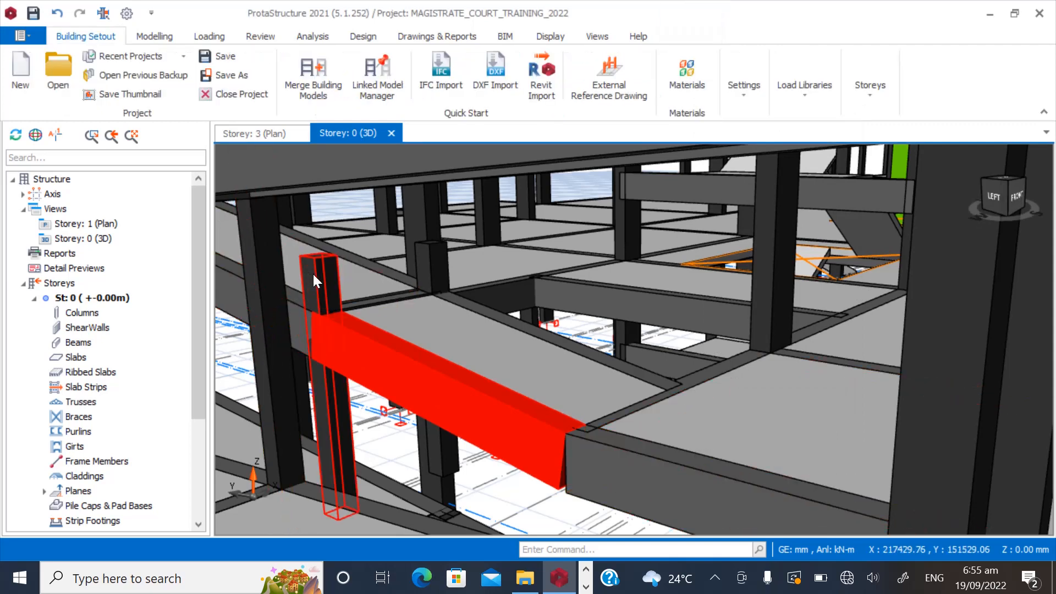
pyautogui.rightClick(312, 272)
pyautogui.click(355, 31)
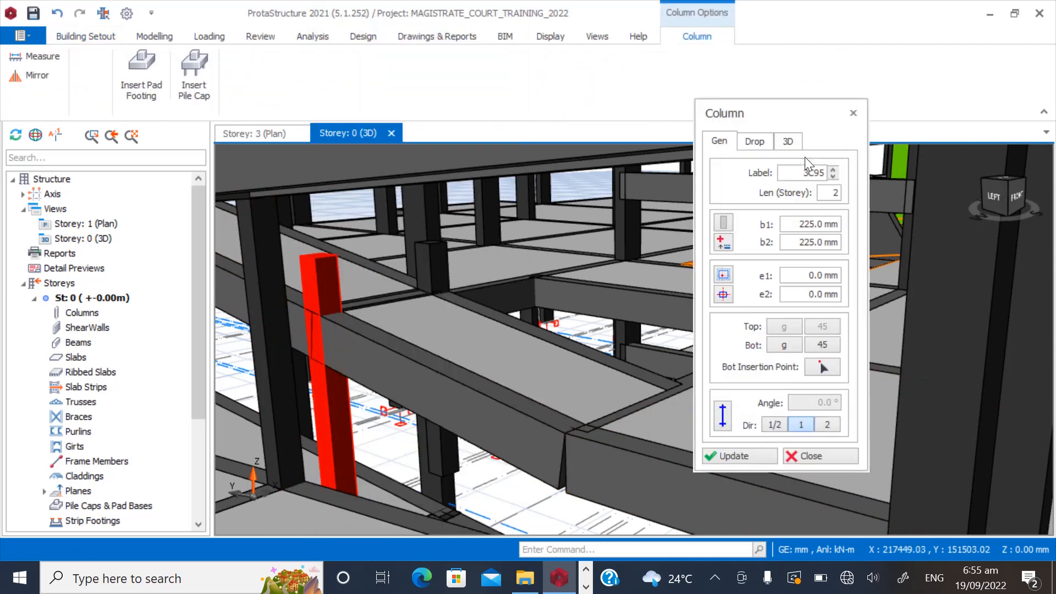
pyautogui.click(789, 144)
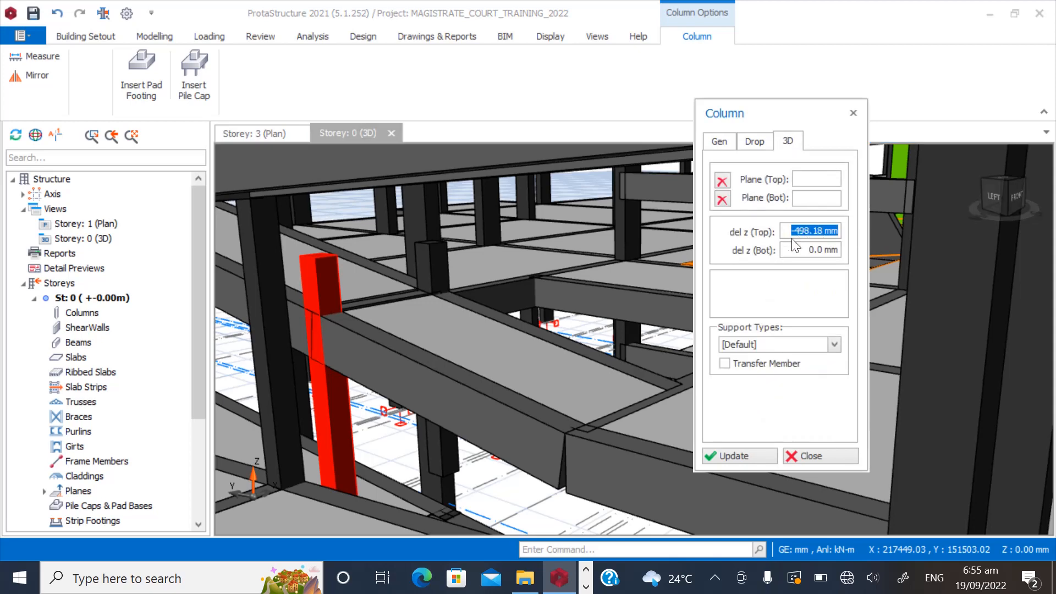
pyautogui.click(728, 448)
pyautogui.click(797, 456)
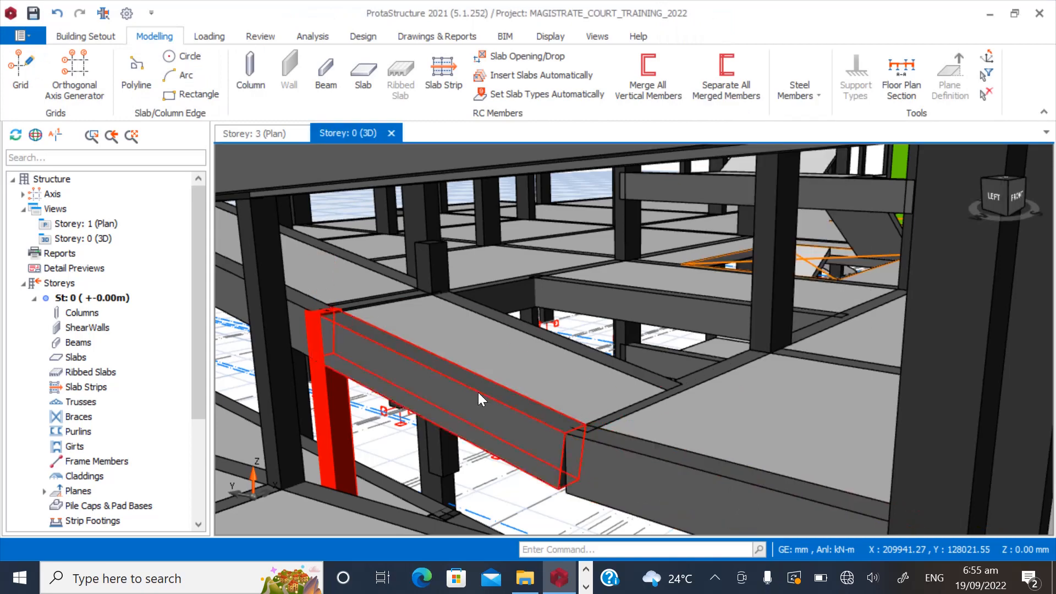
# Set the top level offset (del z Top) of the companion column 3C96 on the ramp's other side to -994.84 mm.
pyautogui.scroll(-3, 398, 267)
pyautogui.moveTo(401, 372)
pyautogui.mouseDown(button='middle')
pyautogui.moveTo(402, 395)
pyautogui.moveTo(388, 381)
pyautogui.moveTo(391, 351)
pyautogui.moveTo(387, 372)
pyautogui.mouseUp(button='middle')
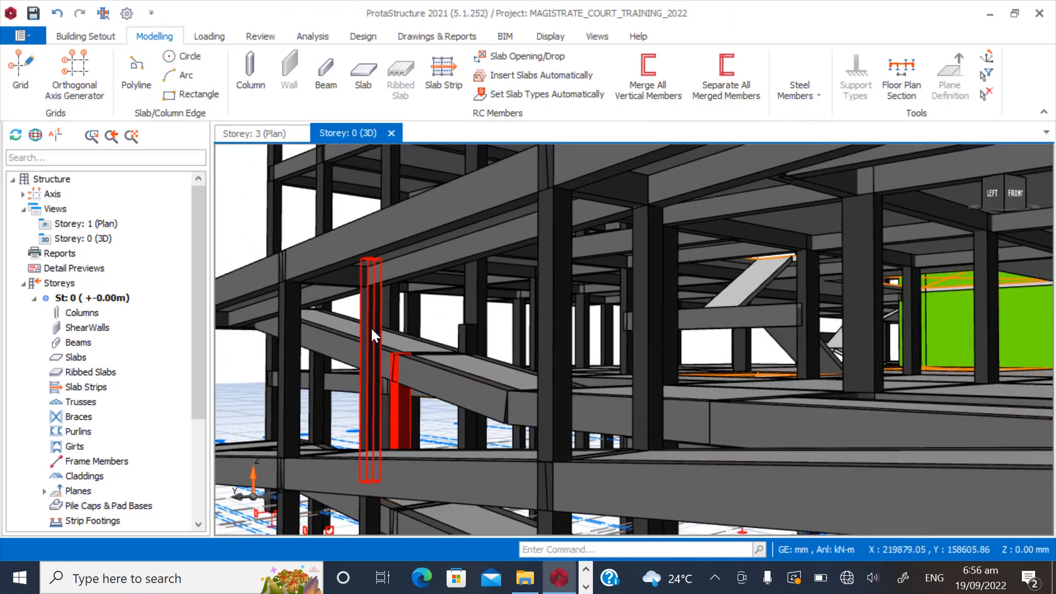
pyautogui.moveTo(370, 326)
pyautogui.mouseDown(button='middle')
pyautogui.moveTo(414, 447)
pyautogui.moveTo(395, 427)
pyautogui.moveTo(397, 438)
pyautogui.mouseUp(button='middle')
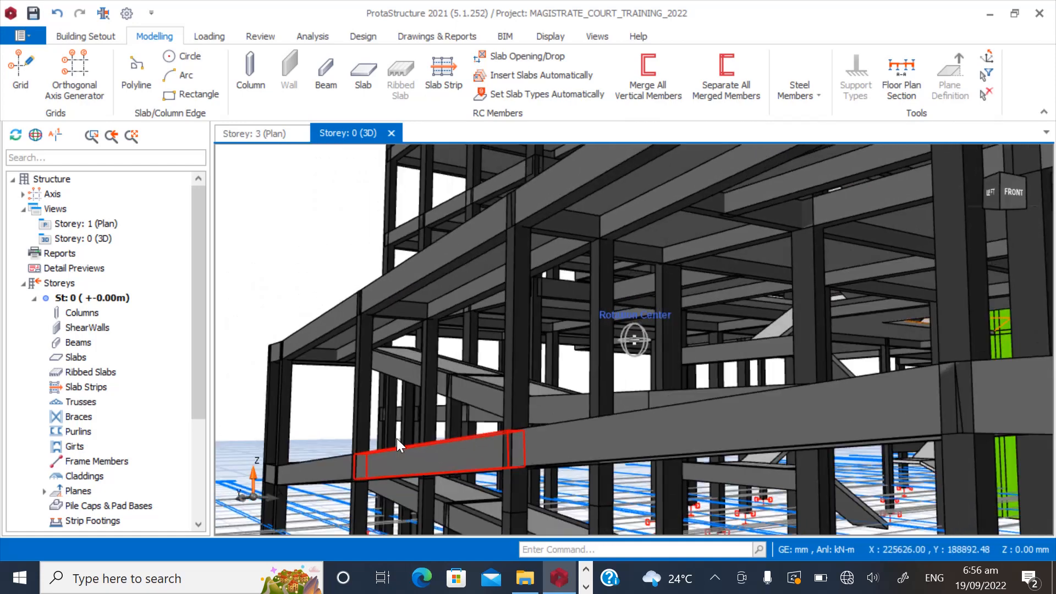
pyautogui.moveTo(465, 396); pyautogui.dragTo(470, 412, button='middle')
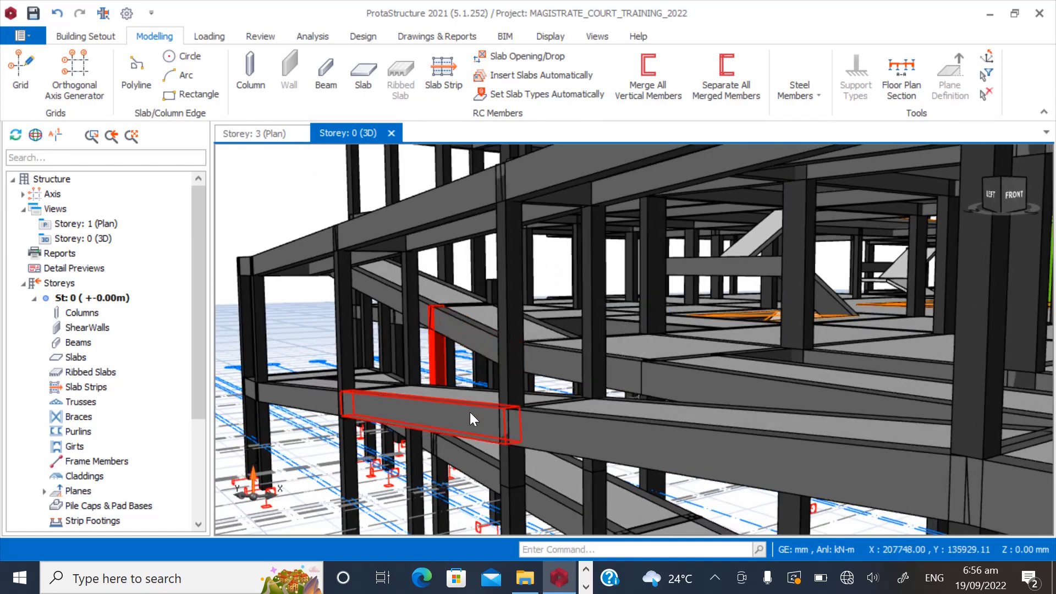
pyautogui.moveTo(468, 412)
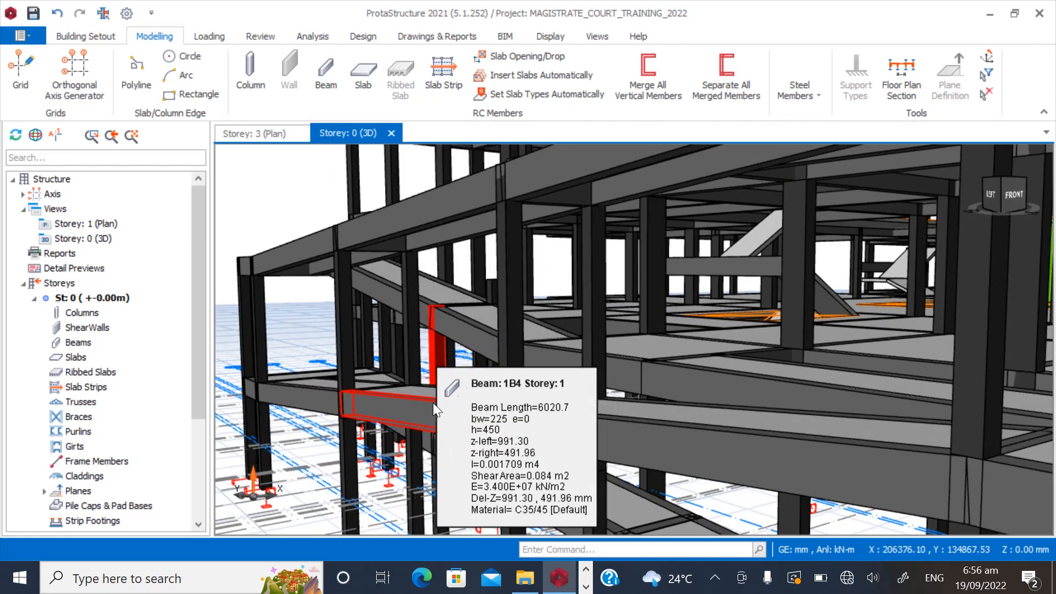
pyautogui.moveTo(434, 403)
pyautogui.mouseDown(button='middle')
pyautogui.moveTo(446, 386)
pyautogui.moveTo(438, 239)
pyautogui.mouseUp(button='middle')
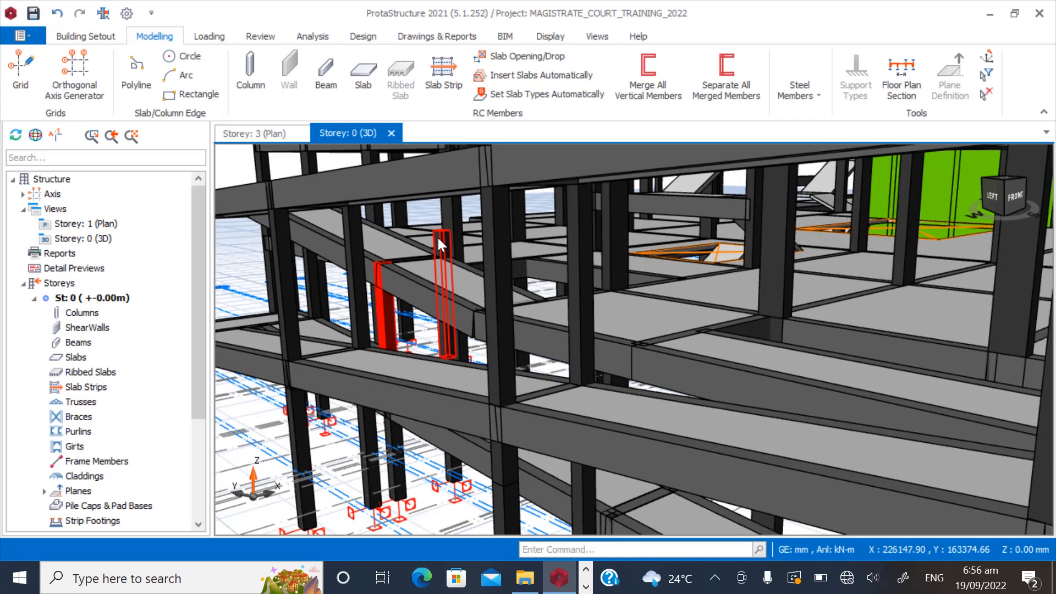
pyautogui.rightClick(439, 234)
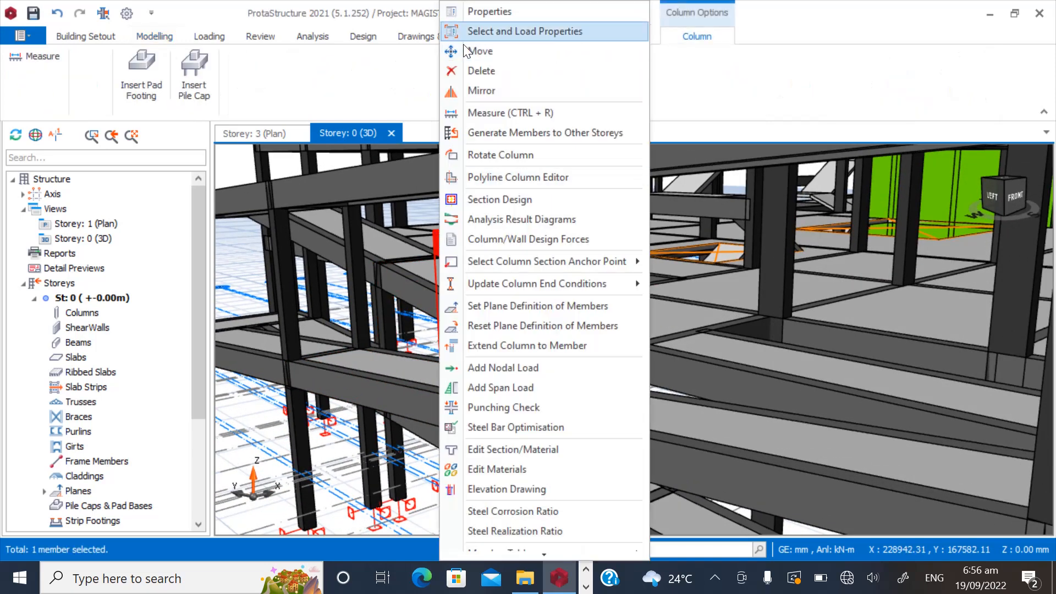
pyautogui.click(477, 12)
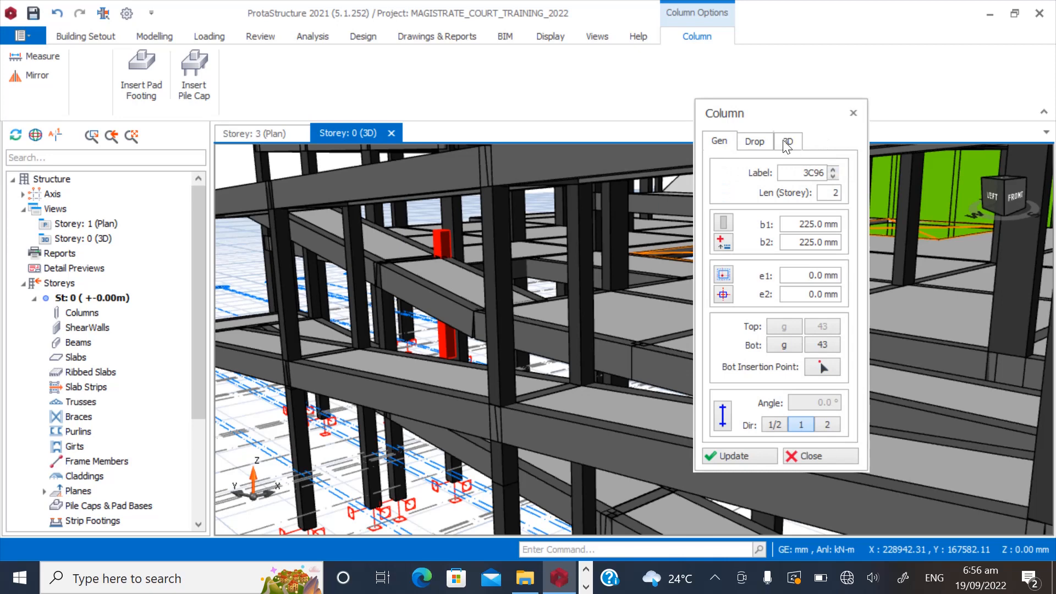
pyautogui.click(787, 142)
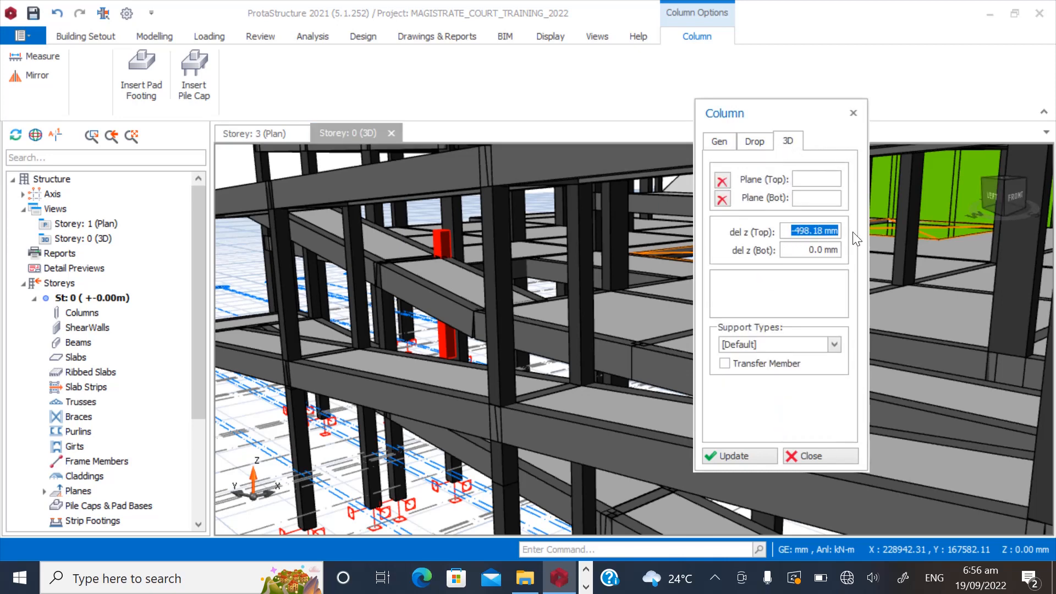
pyautogui.write('-994.84')
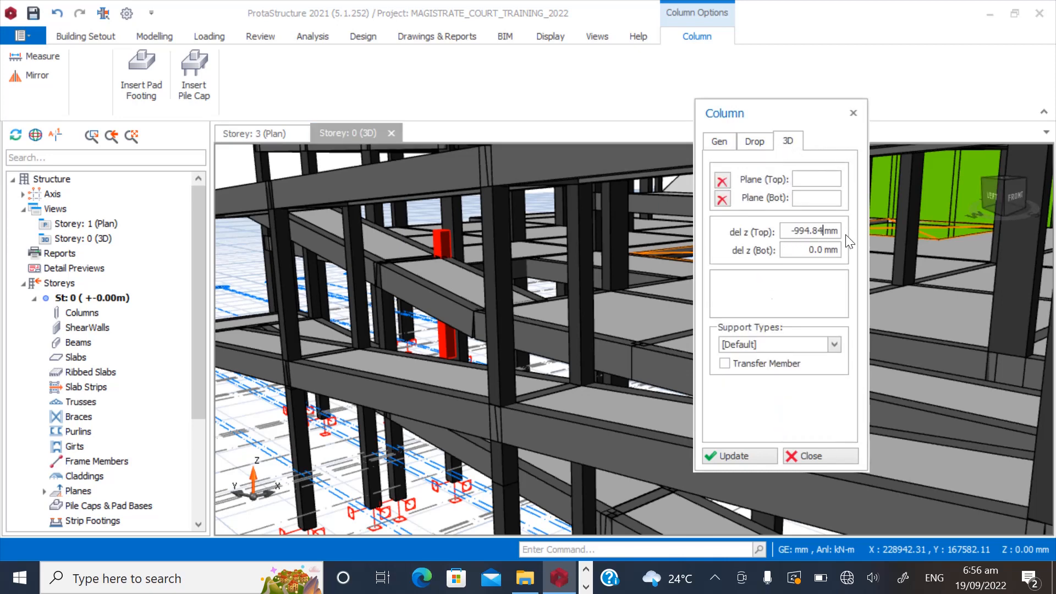
pyautogui.click(725, 454)
pyautogui.click(803, 457)
# Copy the delZ-I level offset of the lower ramp's sloped beam 1B16 where it meets axis g-45.
pyautogui.scroll(2, 454, 472)
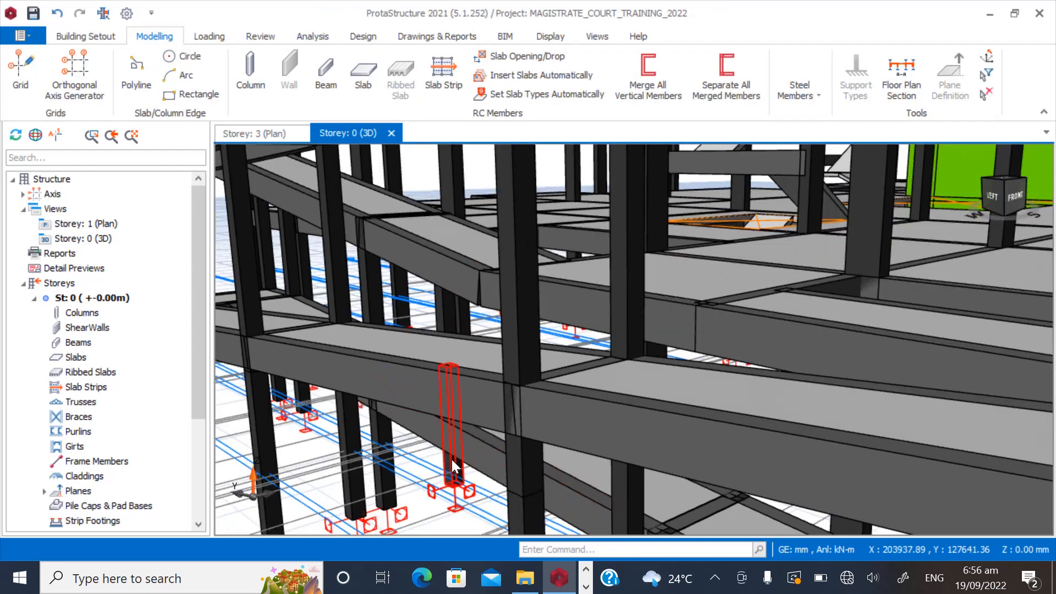
pyautogui.moveTo(390, 507); pyautogui.dragTo(401, 474, button='middle')
pyautogui.scroll(4, 361, 485)
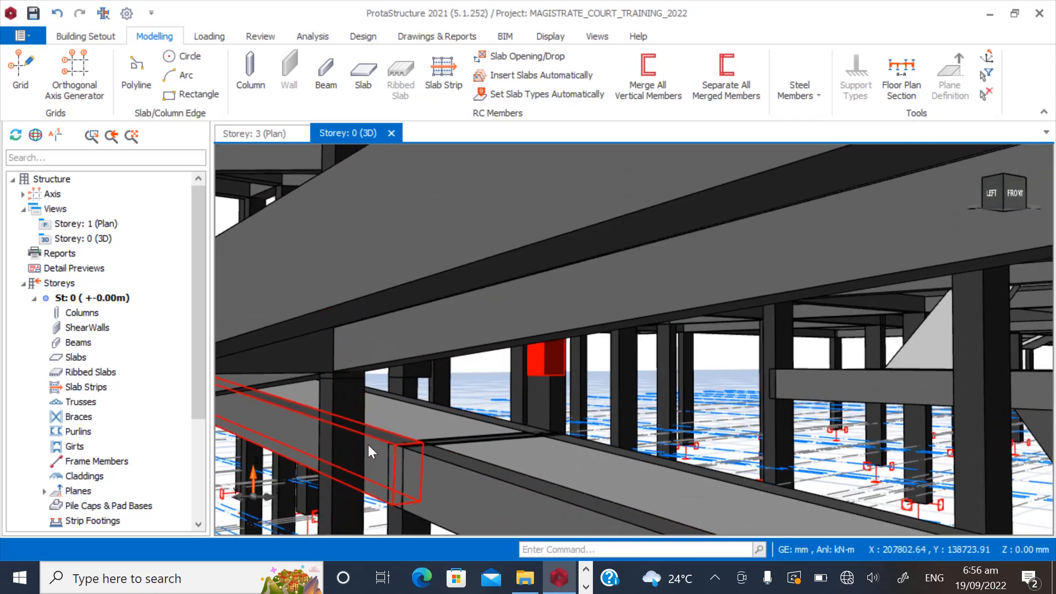
pyautogui.click(381, 448)
pyautogui.rightClick(381, 448)
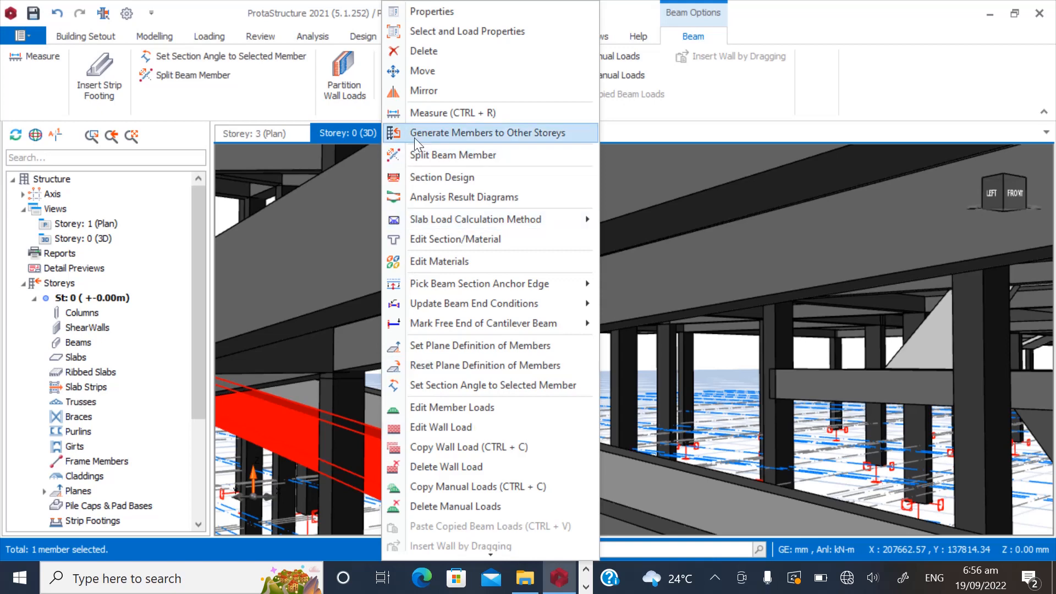
pyautogui.click(424, 12)
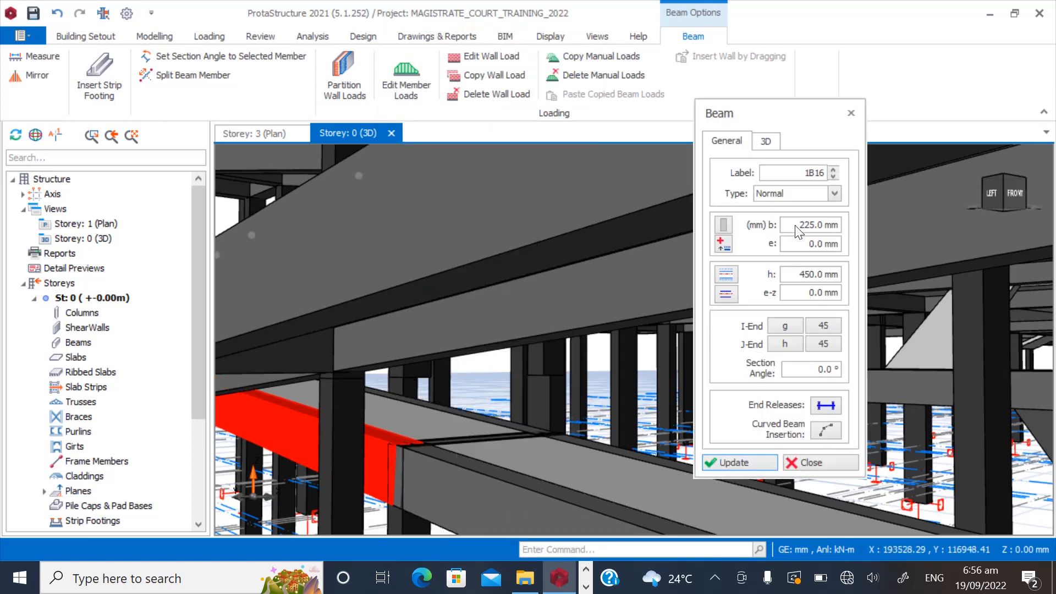
pyautogui.click(766, 141)
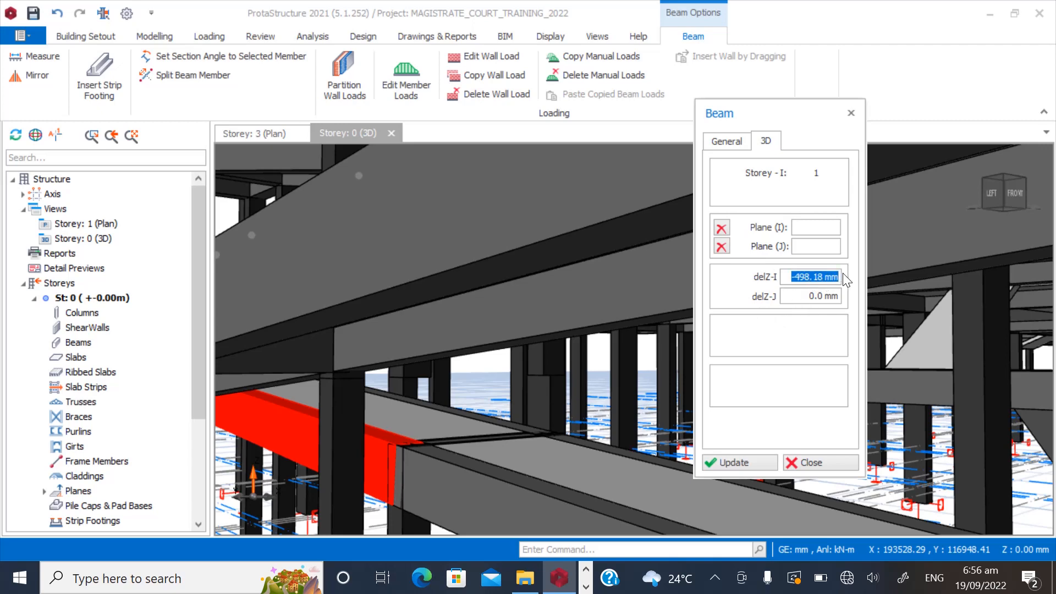
pyautogui.click(807, 463)
# Set the bottom level offset (del z Bot) of column 3C95 to -498.18 mm and update the column.
pyautogui.moveTo(489, 454)
pyautogui.mouseDown(button='middle')
pyautogui.moveTo(491, 431)
pyautogui.moveTo(487, 445)
pyautogui.moveTo(433, 431)
pyautogui.mouseUp(button='middle')
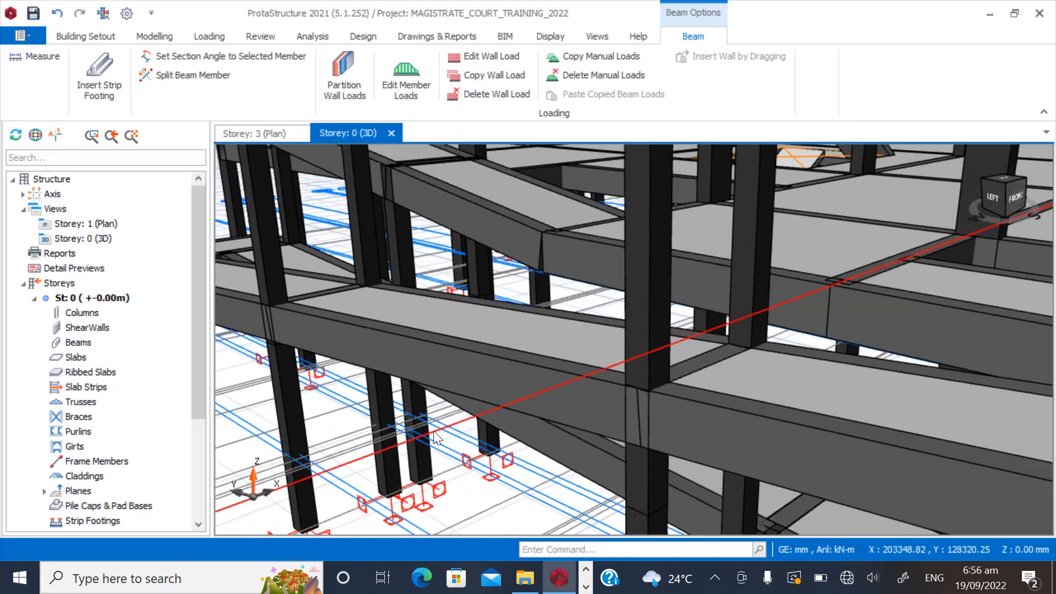
pyautogui.rightClick(400, 223)
pyautogui.click(459, 13)
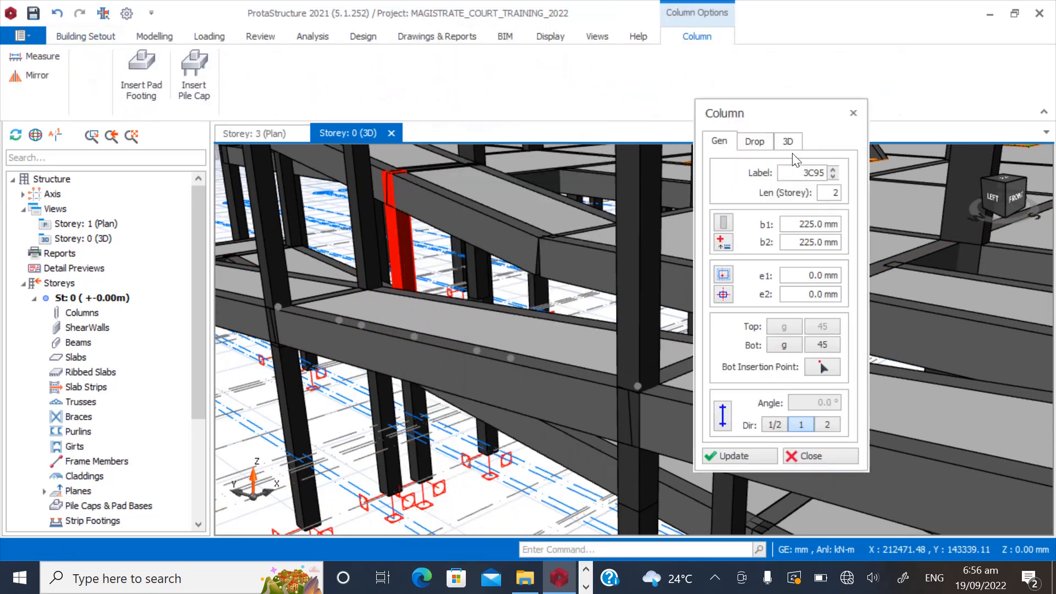
pyautogui.click(788, 142)
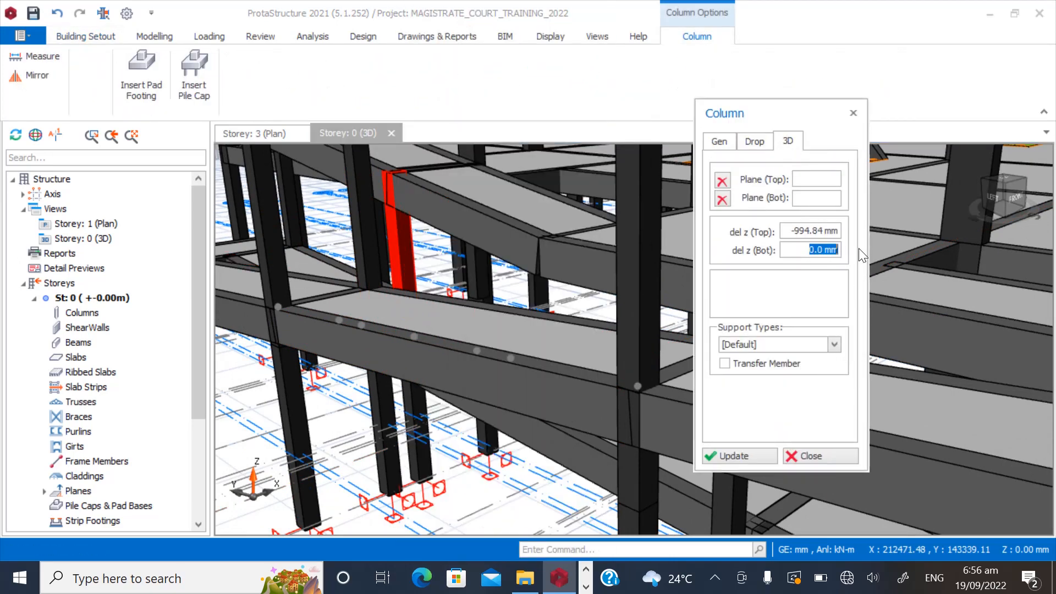
pyautogui.write('-498.18 mm')
pyautogui.click(725, 454)
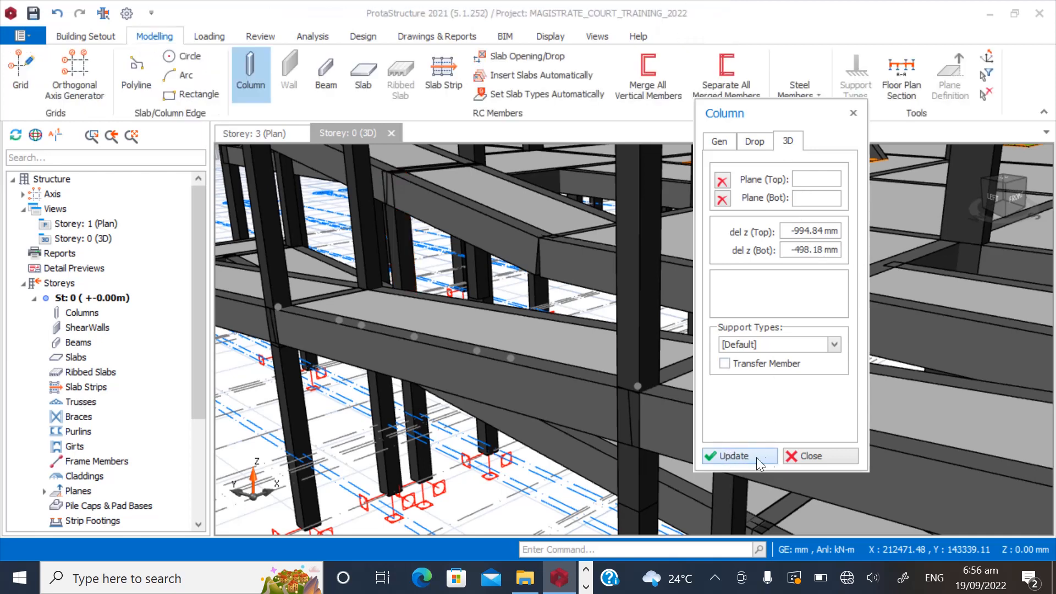
# Set the bottom level offset (del z Bot) of the companion column 3C96 to -498.18 mm and update the column.
pyautogui.click(807, 457)
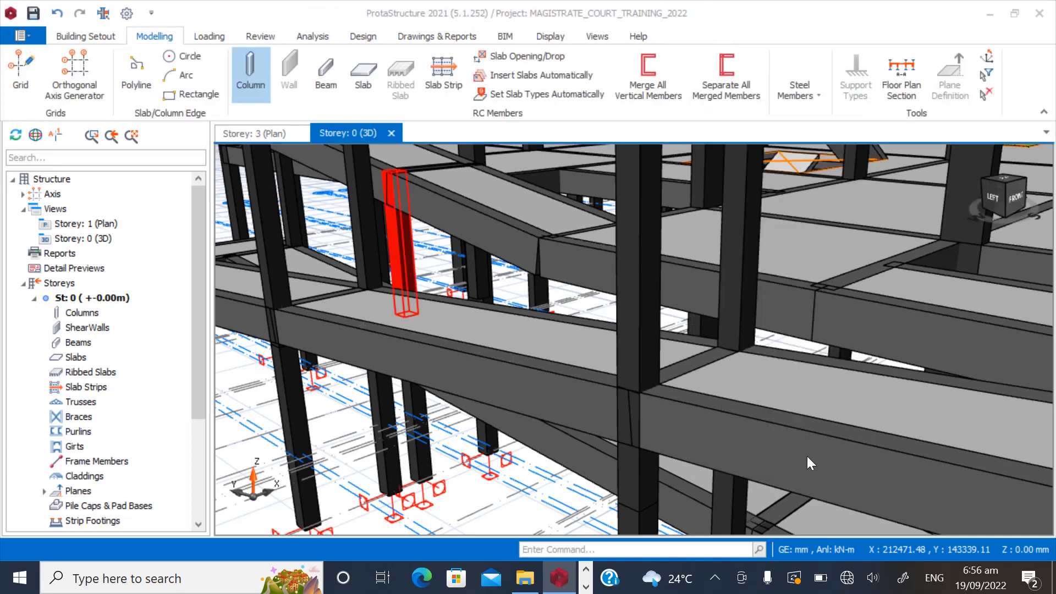
pyautogui.moveTo(583, 448); pyautogui.dragTo(539, 435, button='middle')
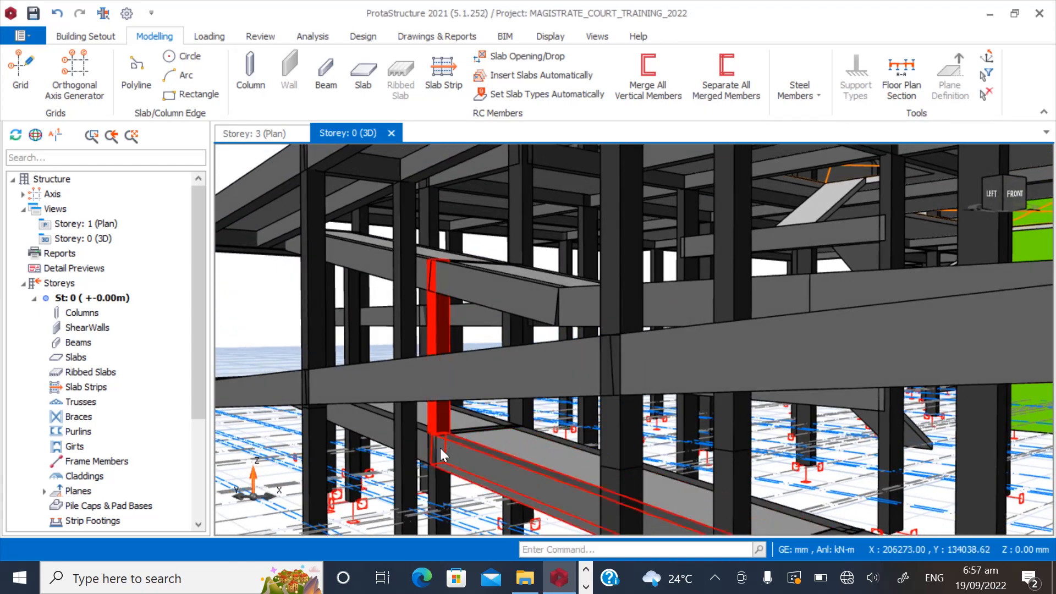
pyautogui.moveTo(490, 425)
pyautogui.mouseDown(button='middle')
pyautogui.moveTo(500, 449)
pyautogui.moveTo(460, 451)
pyautogui.moveTo(490, 440)
pyautogui.mouseUp(button='middle')
pyautogui.scroll(3, 418, 300)
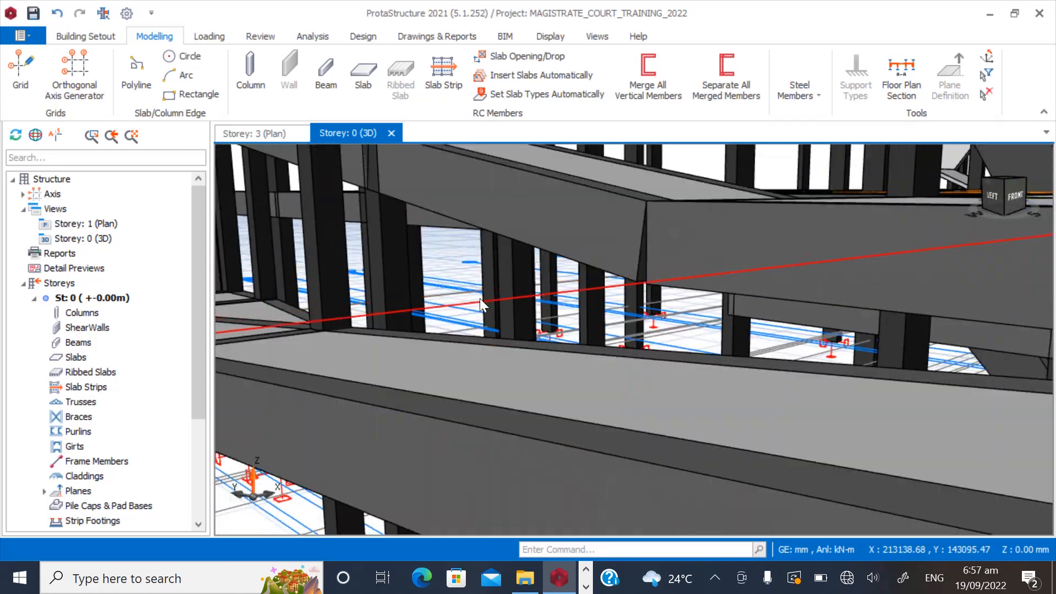
pyautogui.click(520, 280)
pyautogui.moveTo(550, 329); pyautogui.dragTo(535, 402, button='middle')
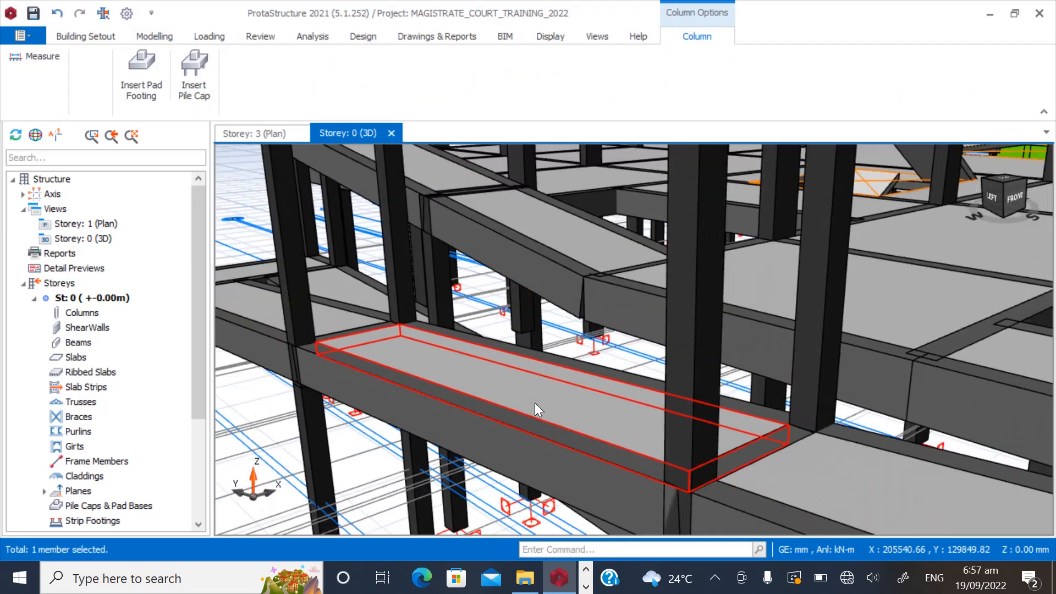
pyautogui.rightClick(518, 312)
pyautogui.click(571, 12)
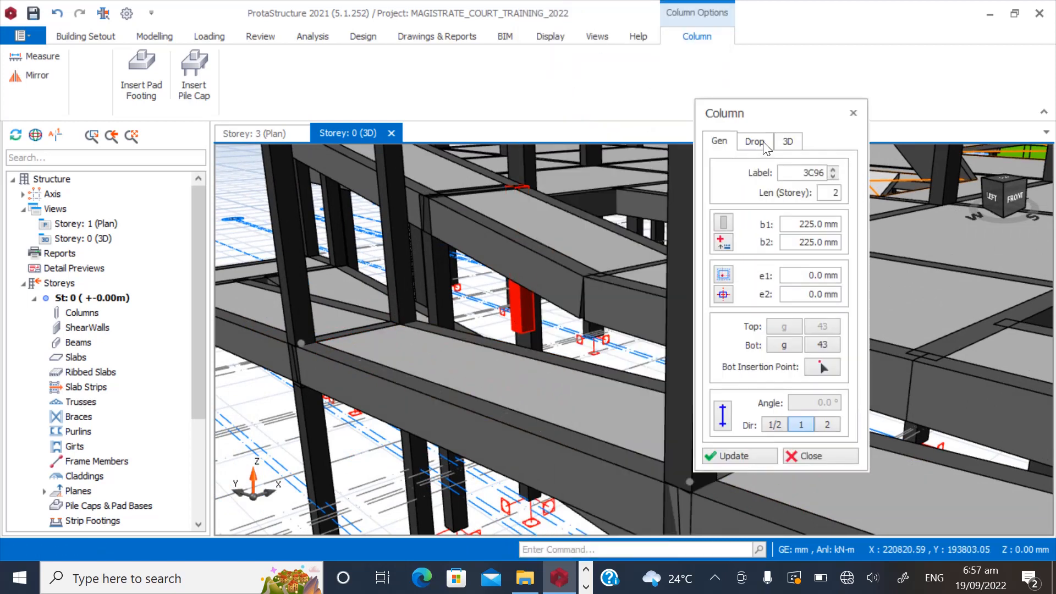
pyautogui.click(788, 142)
pyautogui.moveTo(801, 254); pyautogui.dragTo(849, 255)
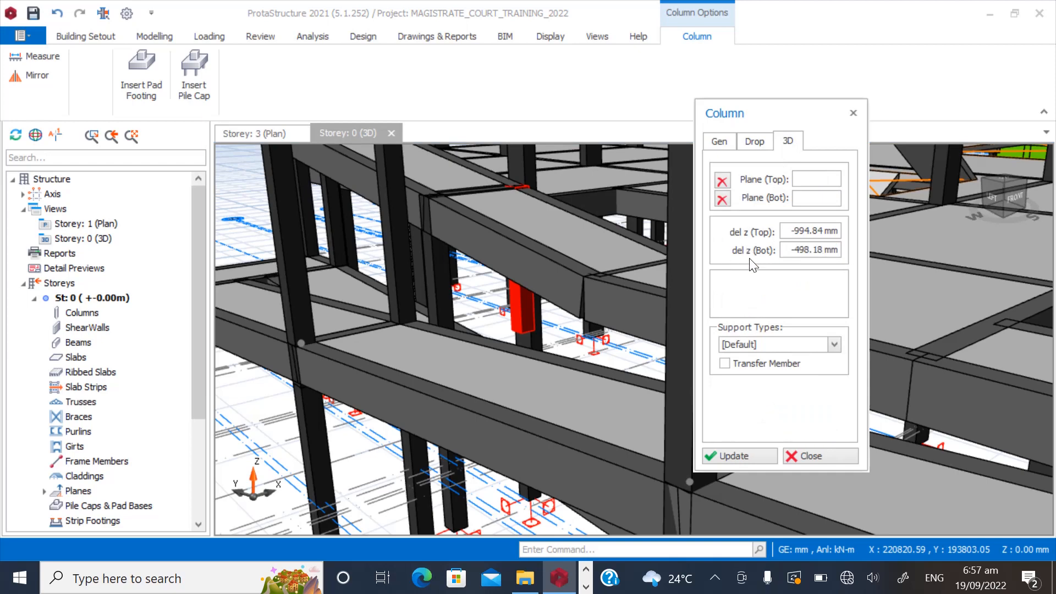
pyautogui.click(735, 455)
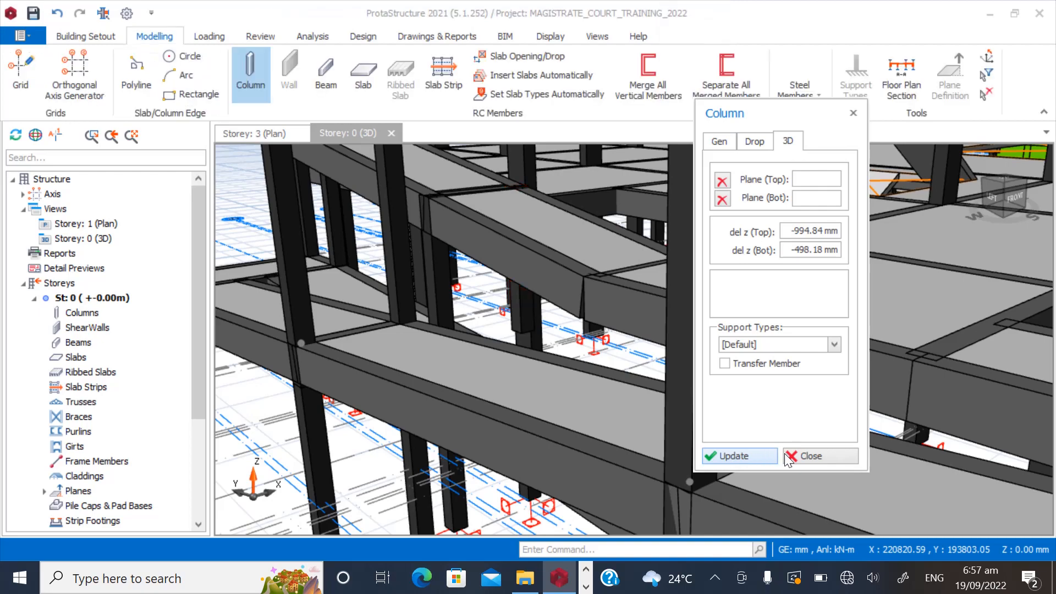
pyautogui.click(787, 454)
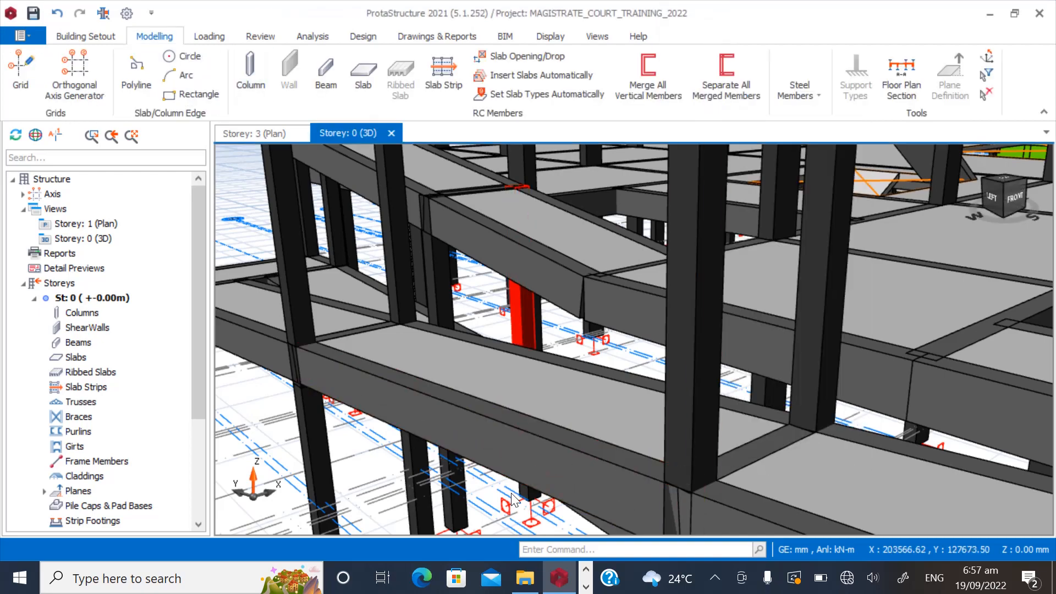
# Examine the access ramps and their supporting columns in the 3D model from several sides.
pyautogui.moveTo(572, 480); pyautogui.dragTo(570, 438)
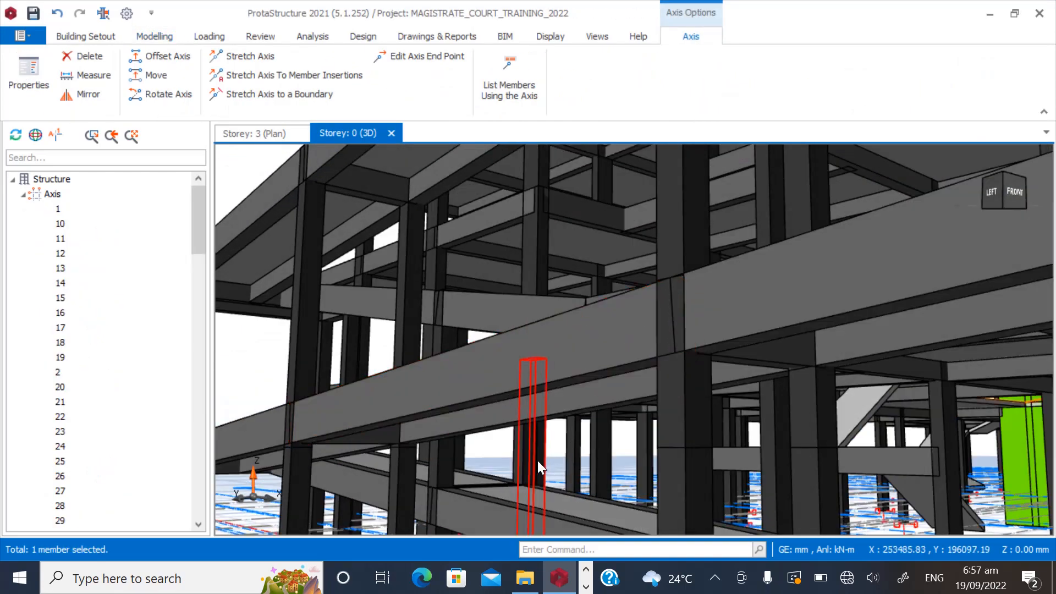
pyautogui.scroll(-2, 493, 494)
pyautogui.scroll(-3, 472, 458)
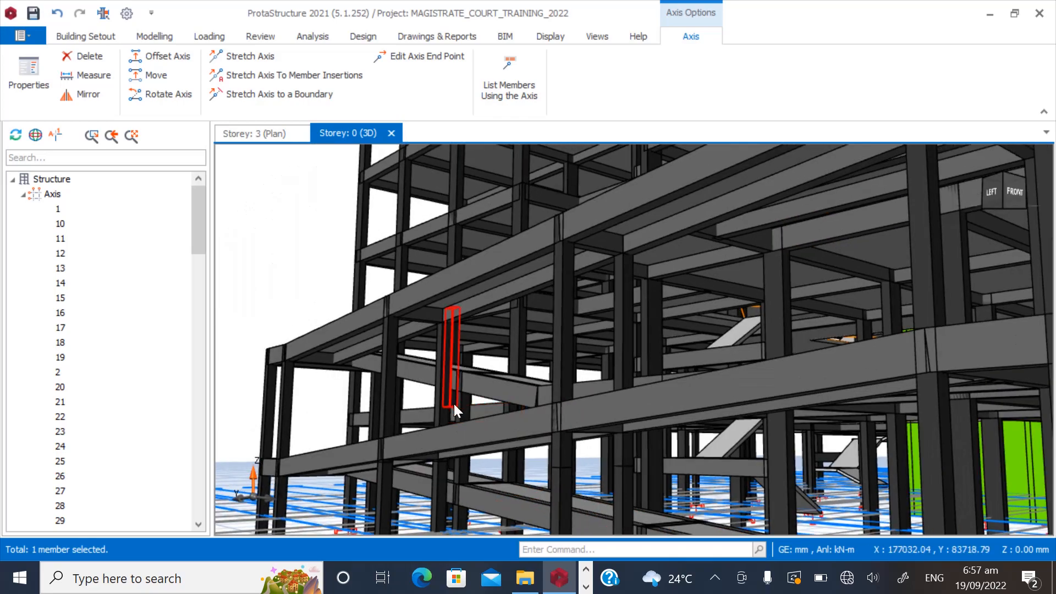
pyautogui.moveTo(443, 452); pyautogui.dragTo(435, 481)
pyautogui.scroll(5, 434, 475)
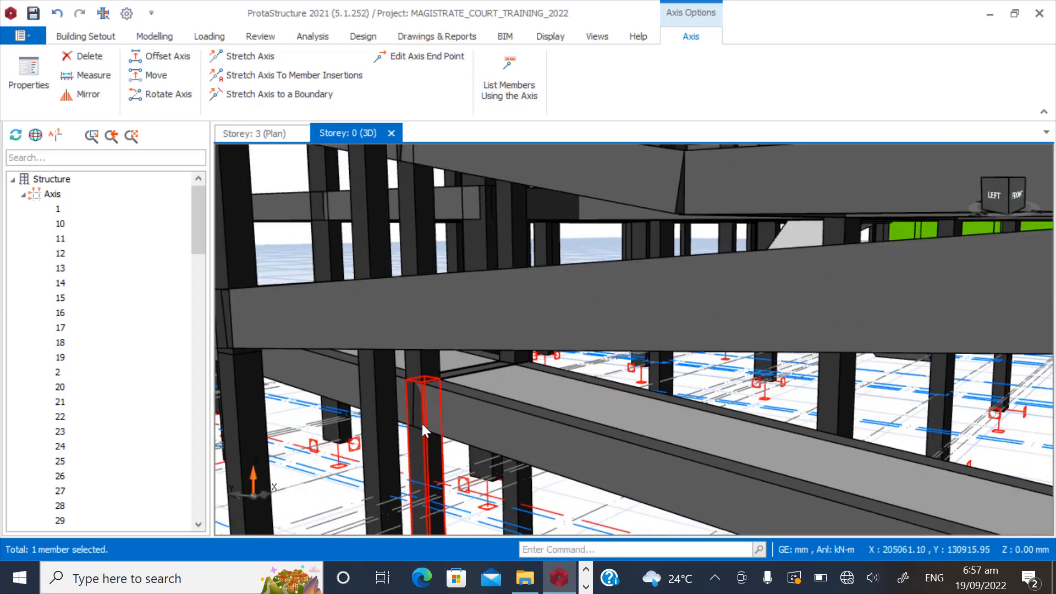
pyautogui.scroll(-1, 516, 414)
pyautogui.scroll(-2, 553, 425)
pyautogui.moveTo(553, 425); pyautogui.dragTo(352, 435)
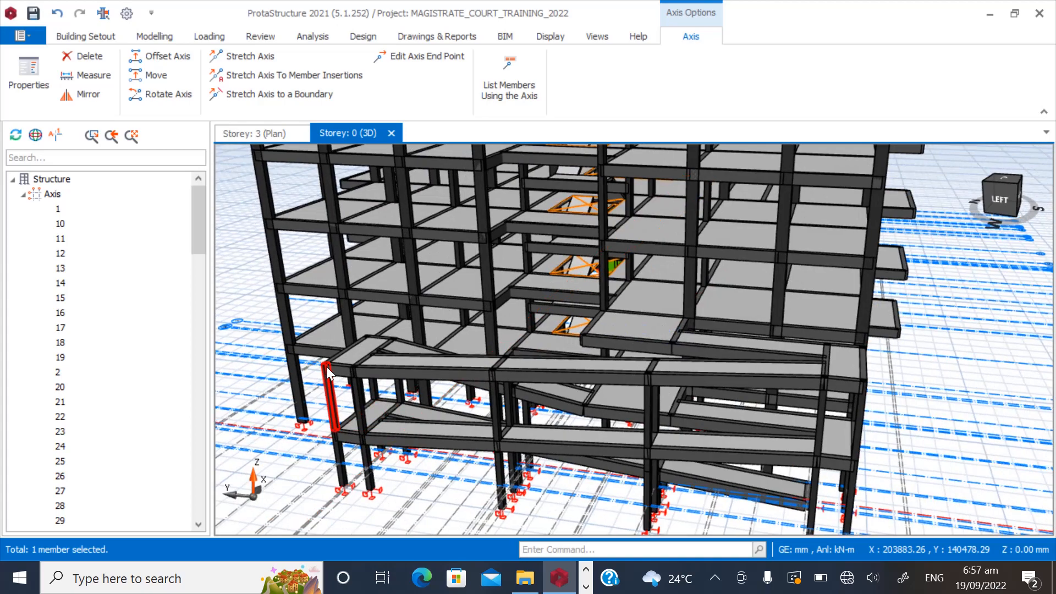
pyautogui.scroll(4, 325, 367)
pyautogui.scroll(-2, 503, 347)
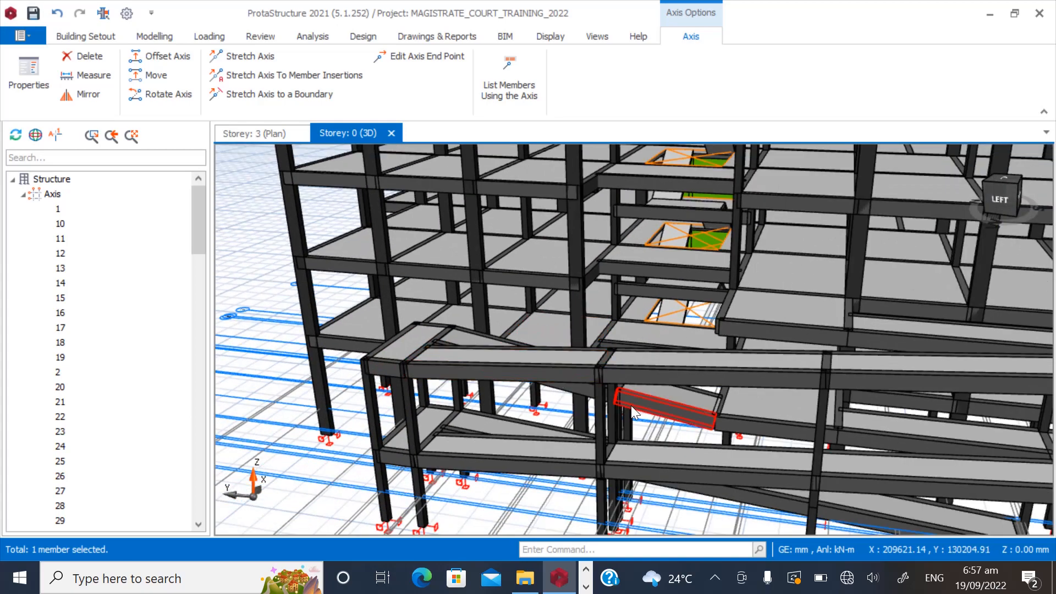
pyautogui.scroll(-3, 742, 416)
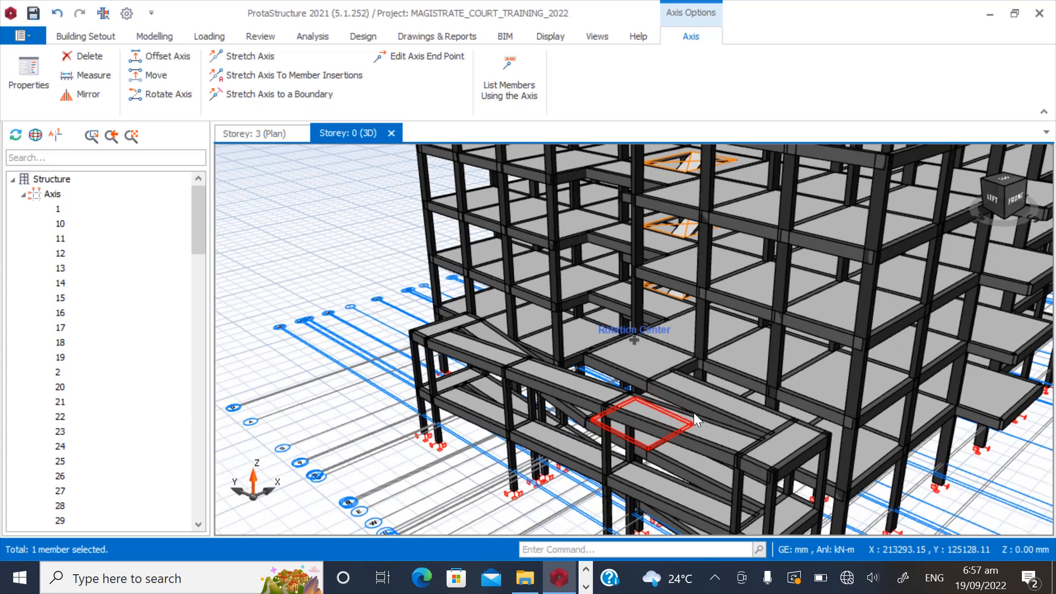
pyautogui.moveTo(694, 413); pyautogui.dragTo(688, 401)
pyautogui.scroll(3, 513, 333)
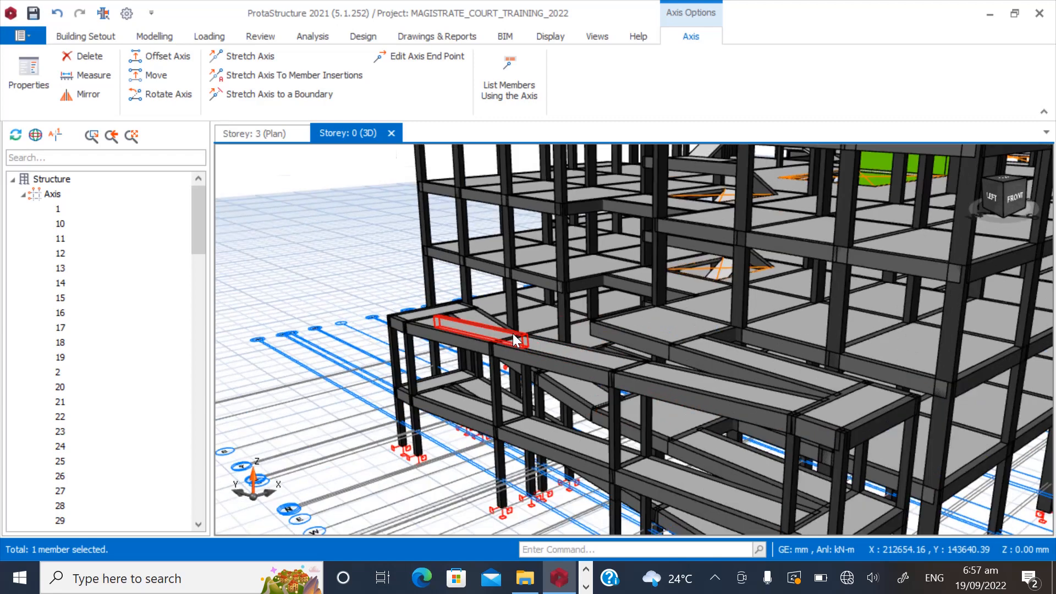
pyautogui.scroll(-6, 593, 363)
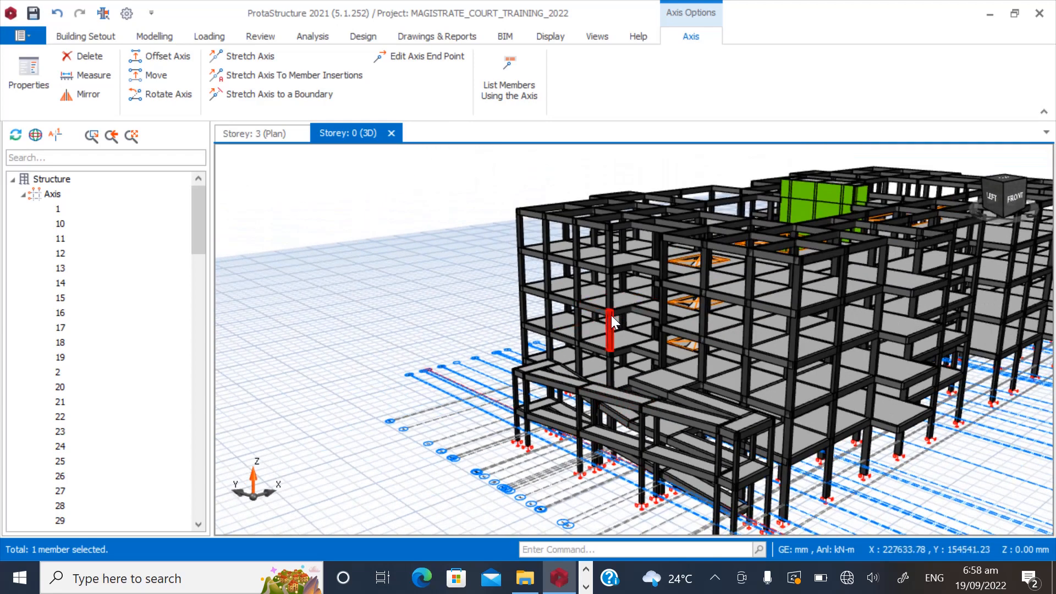
pyautogui.moveTo(612, 318)
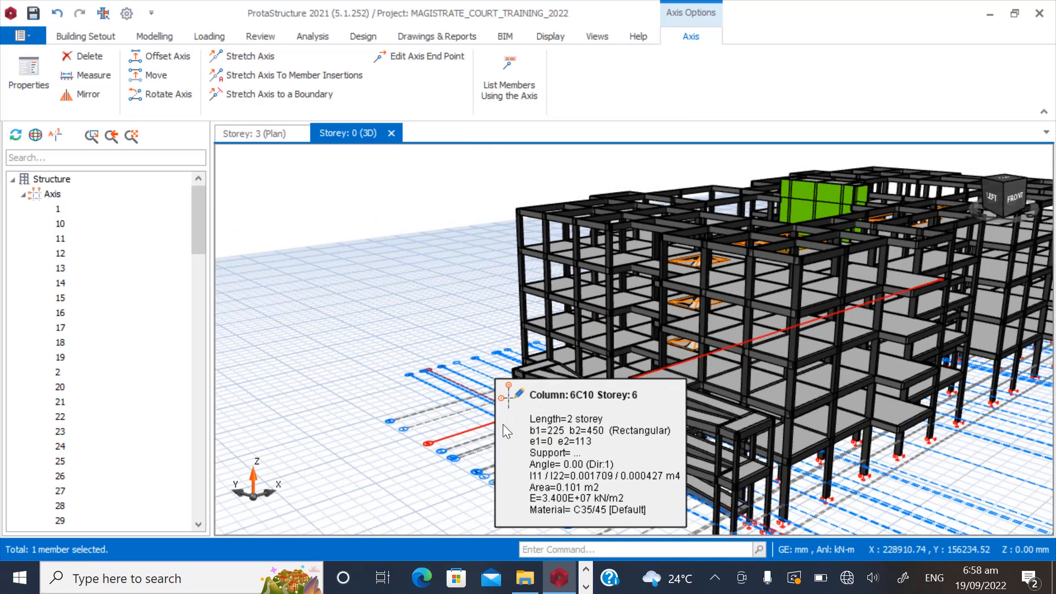
# Try to generate all ramp members of the Storey 3 plan to other storeys, using only the selected members.
pyautogui.click(24, 195)
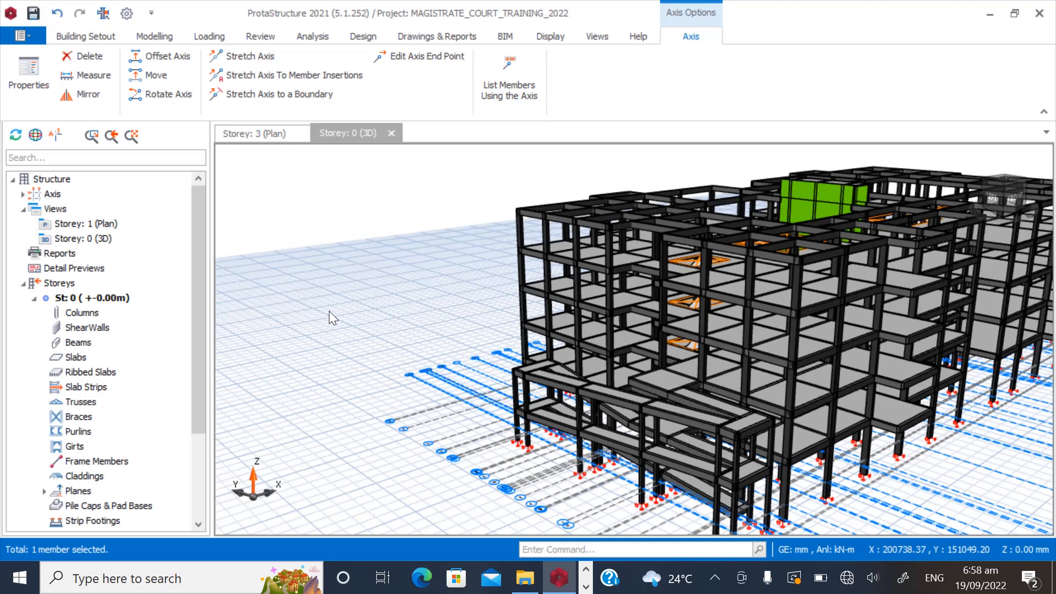
pyautogui.scroll(-9, 437, 342)
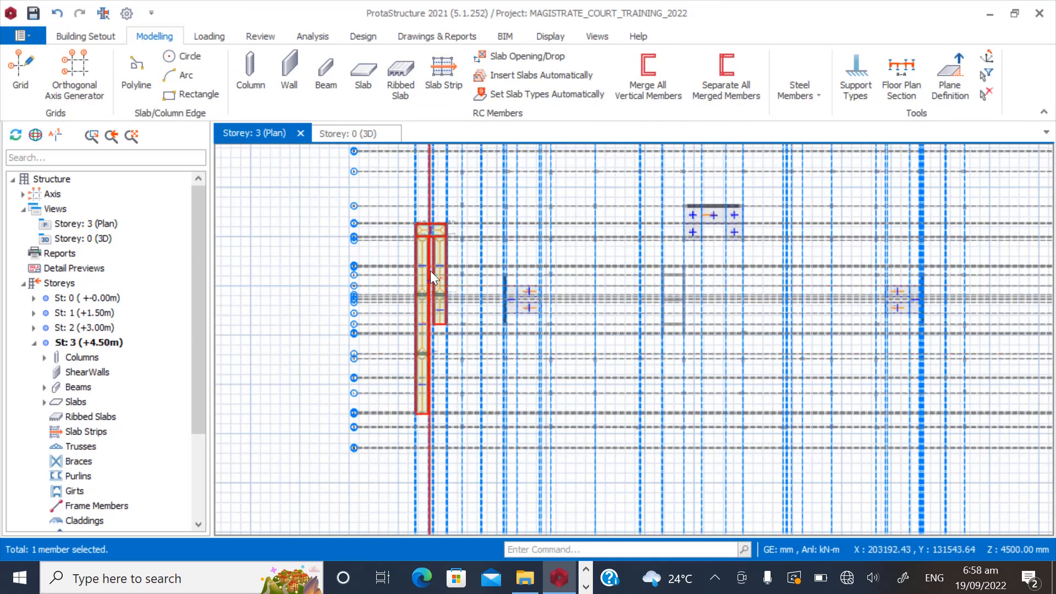
pyautogui.scroll(3, 429, 230)
pyautogui.scroll(5, 427, 217)
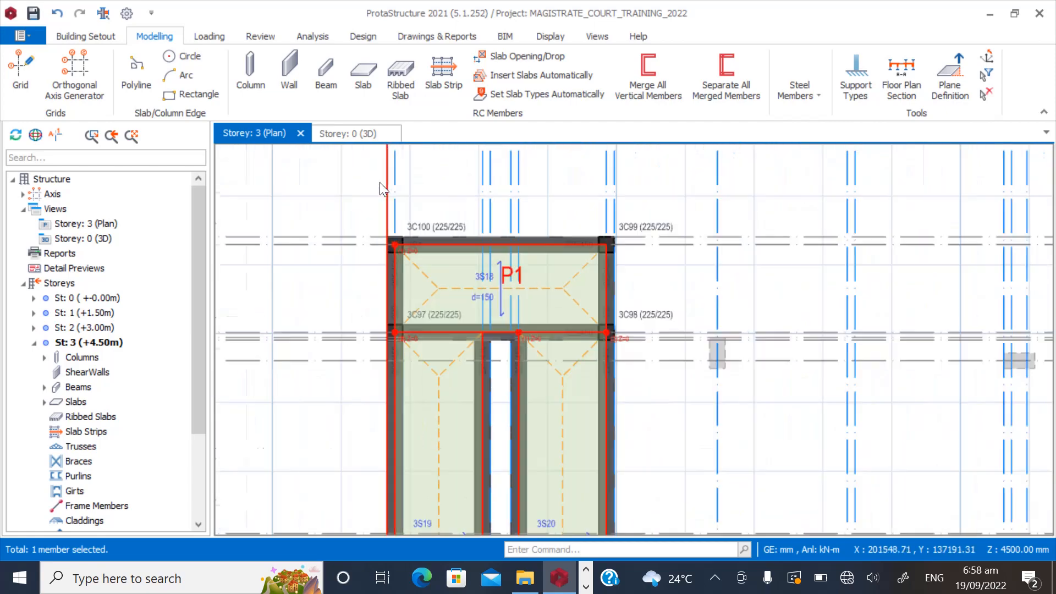
pyautogui.scroll(-3, 392, 193)
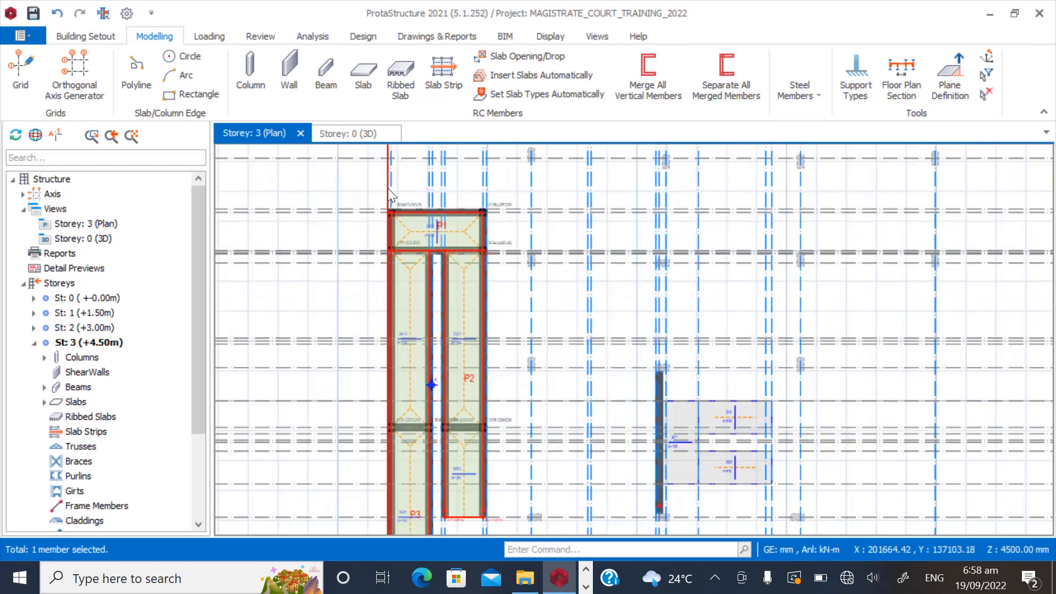
pyautogui.scroll(-2, 367, 187)
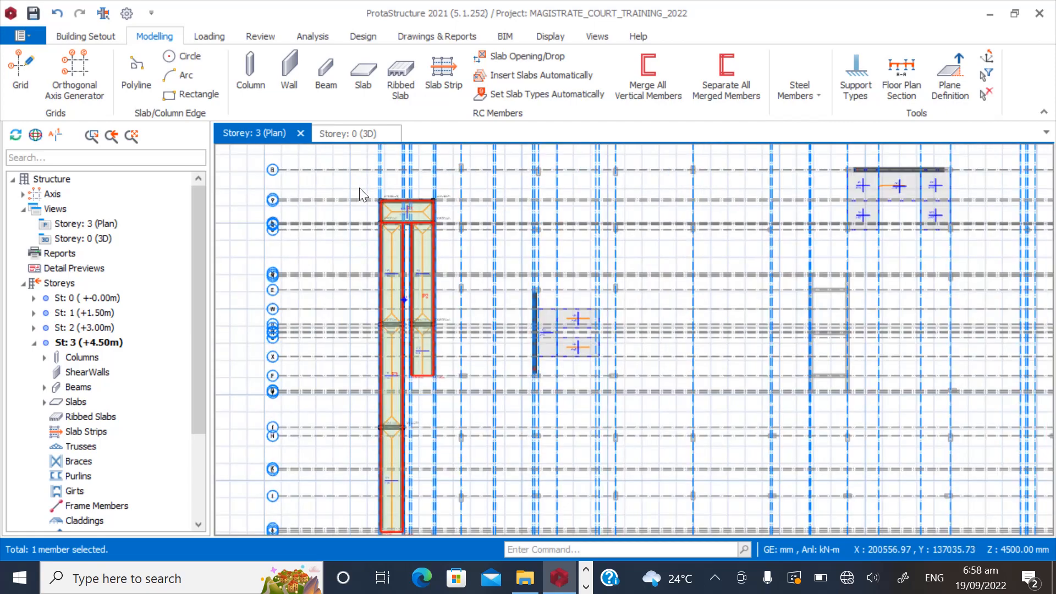
pyautogui.scroll(-1, 367, 186)
pyautogui.moveTo(354, 180); pyautogui.dragTo(430, 454)
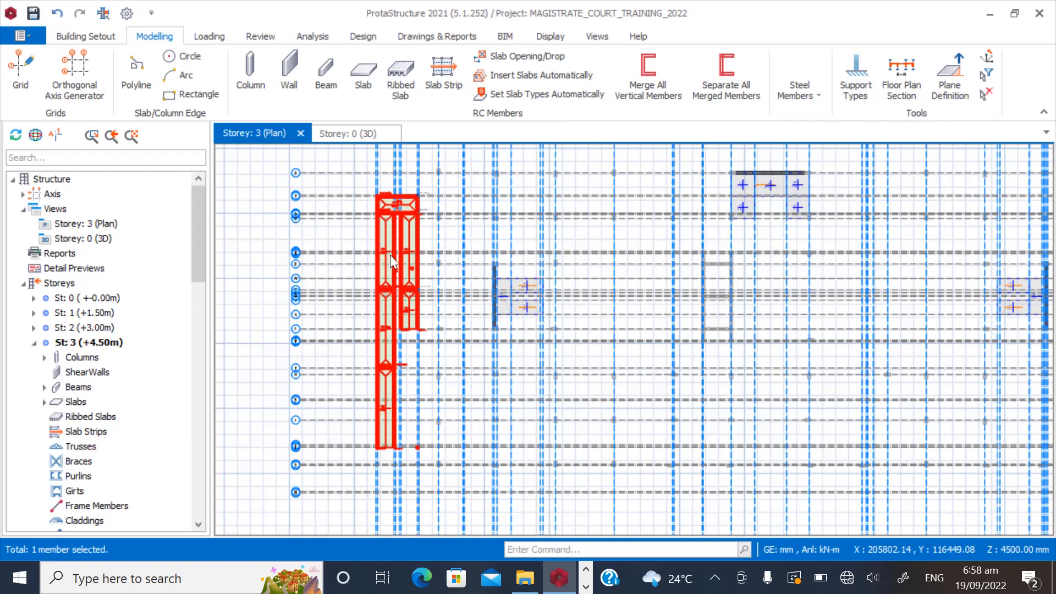
pyautogui.scroll(2, 391, 288)
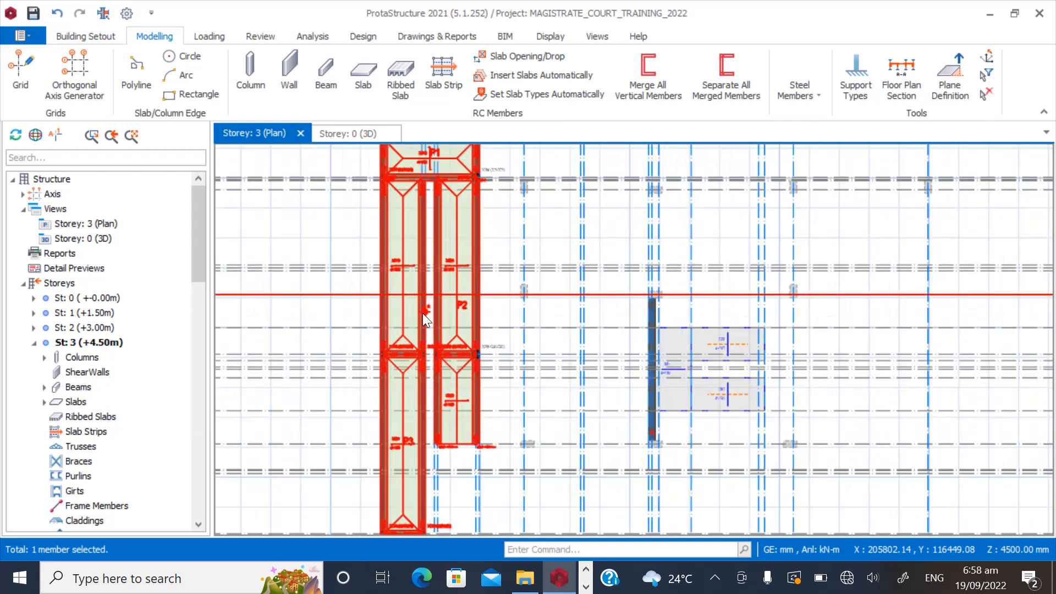
pyautogui.scroll(2, 423, 313)
pyautogui.scroll(-5, 477, 429)
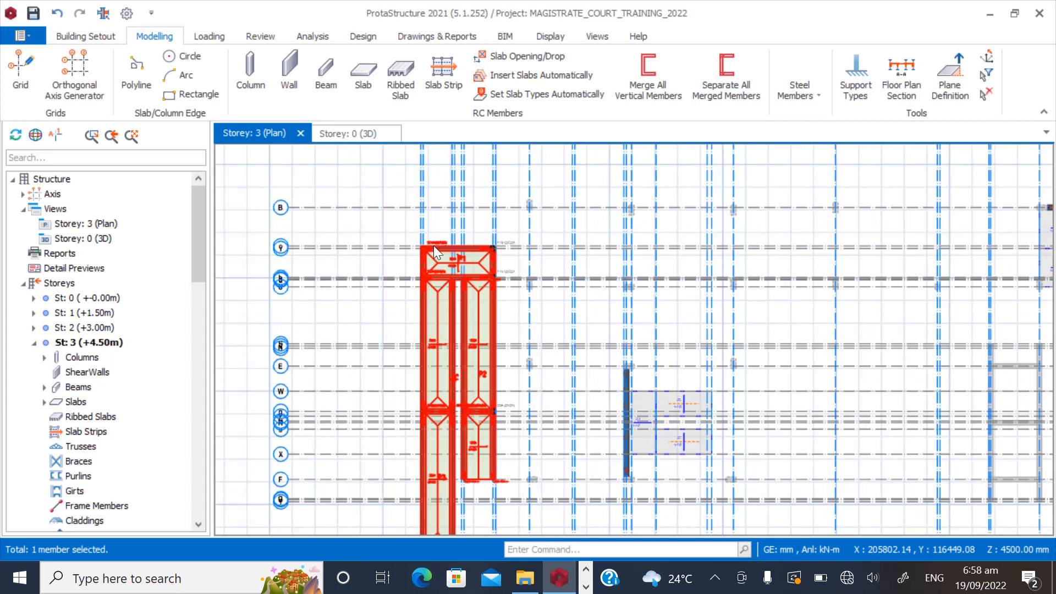
pyautogui.click(433, 245)
pyautogui.rightClick(433, 245)
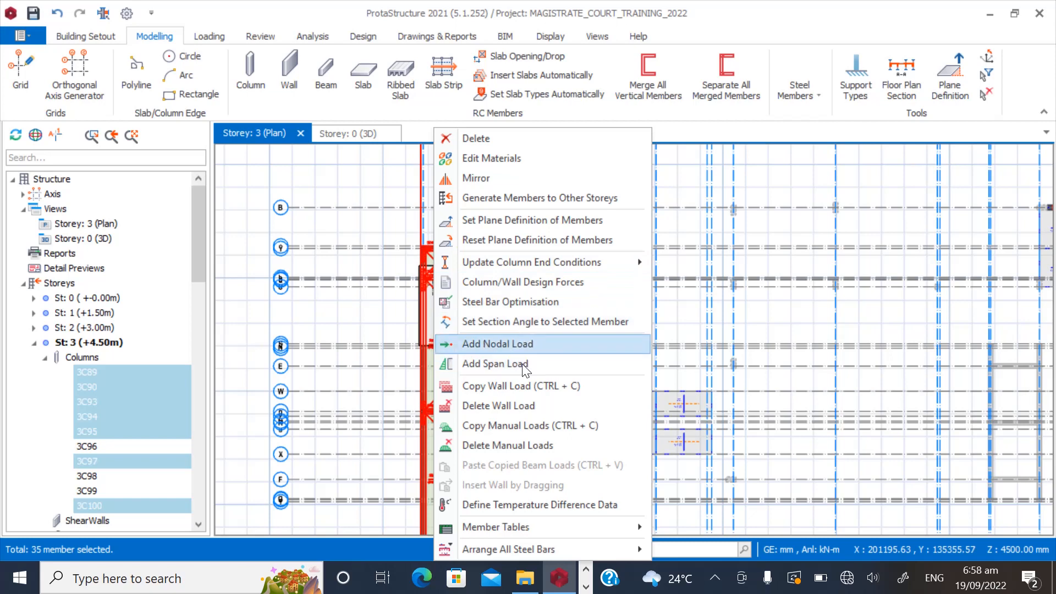
pyautogui.click(488, 198)
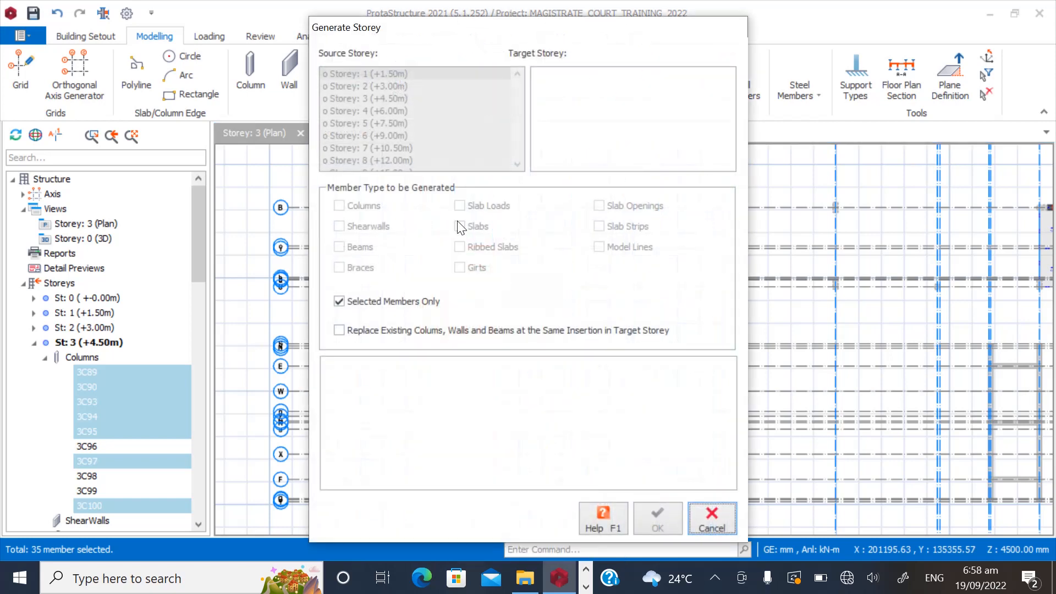
pyautogui.click(712, 519)
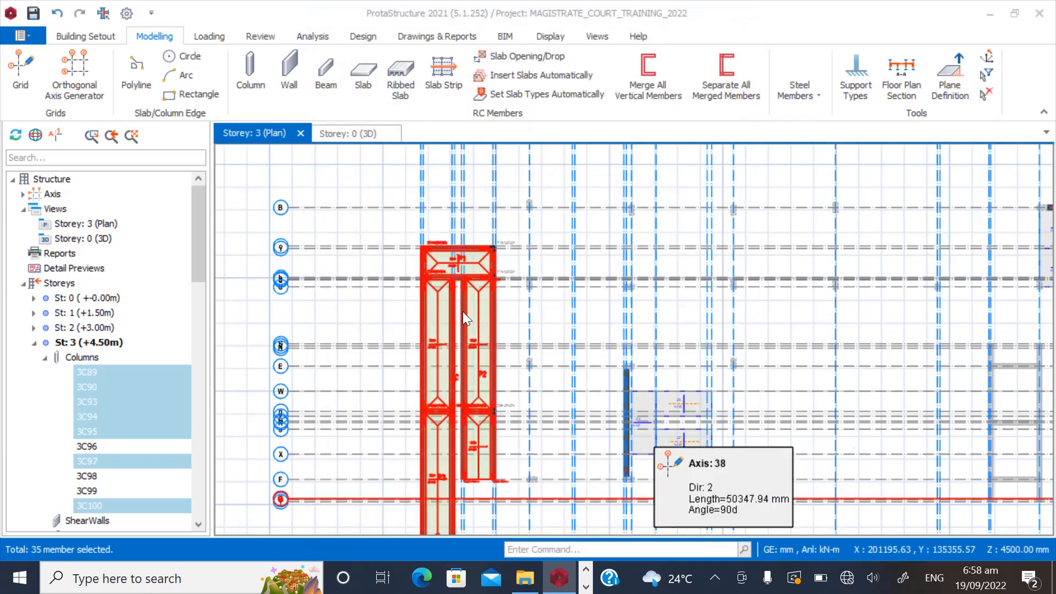
pyautogui.click(431, 240)
pyautogui.scroll(4, 431, 240)
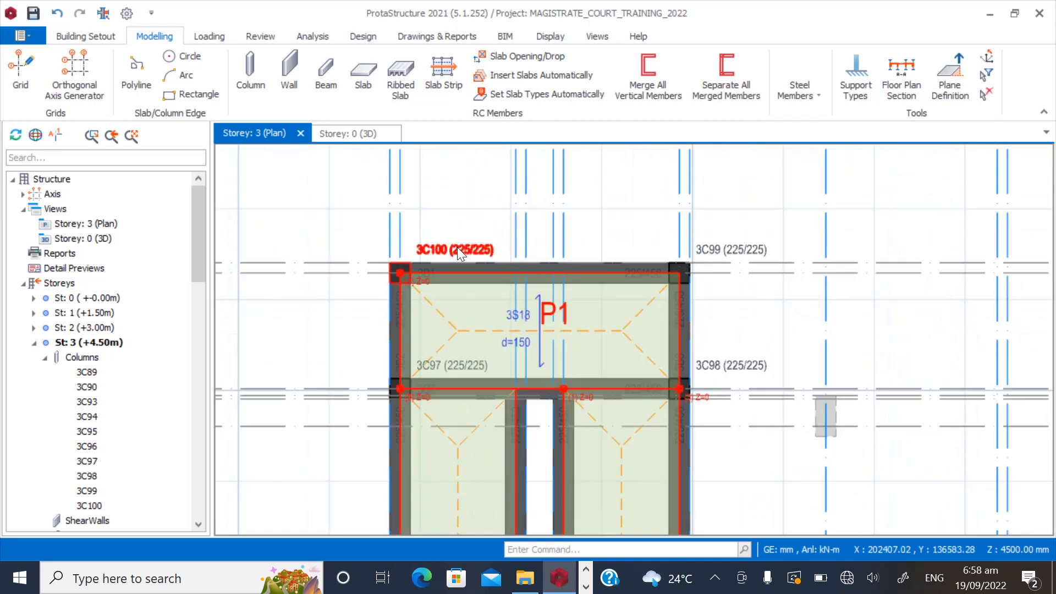
pyautogui.click(457, 247)
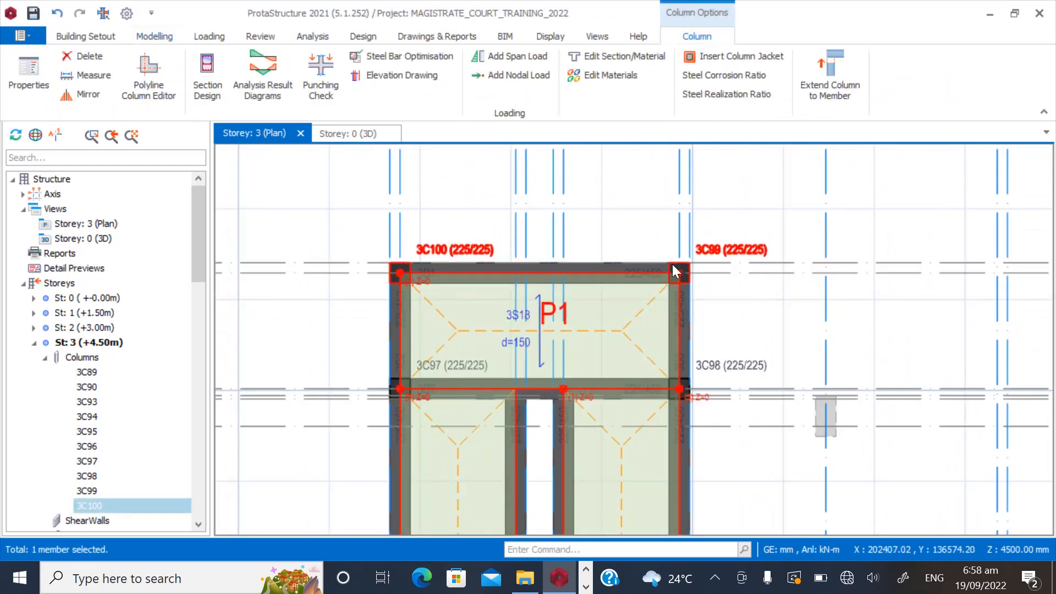
pyautogui.click(722, 251)
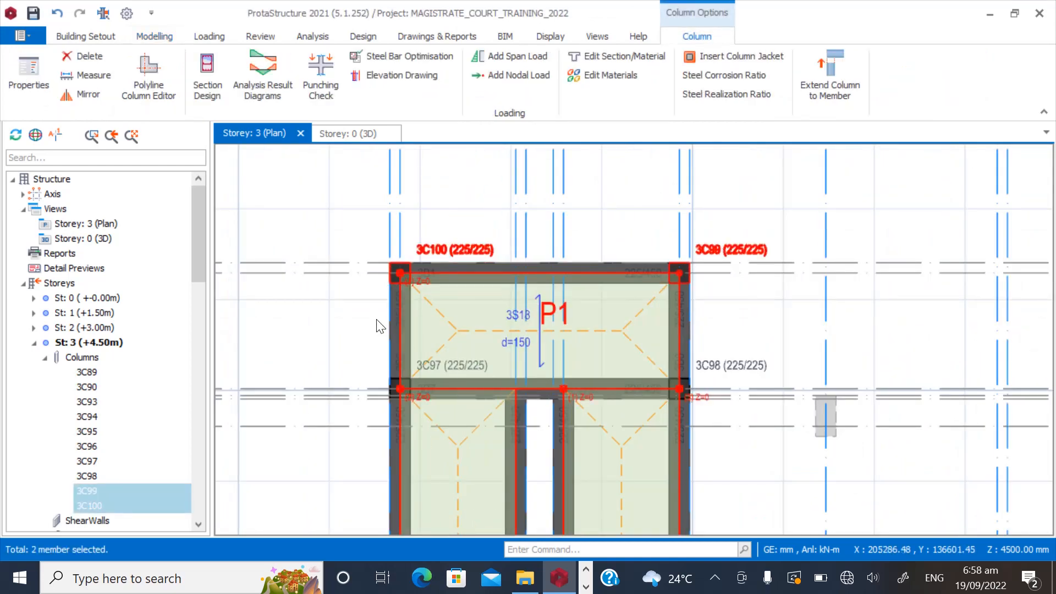
pyautogui.click(390, 325)
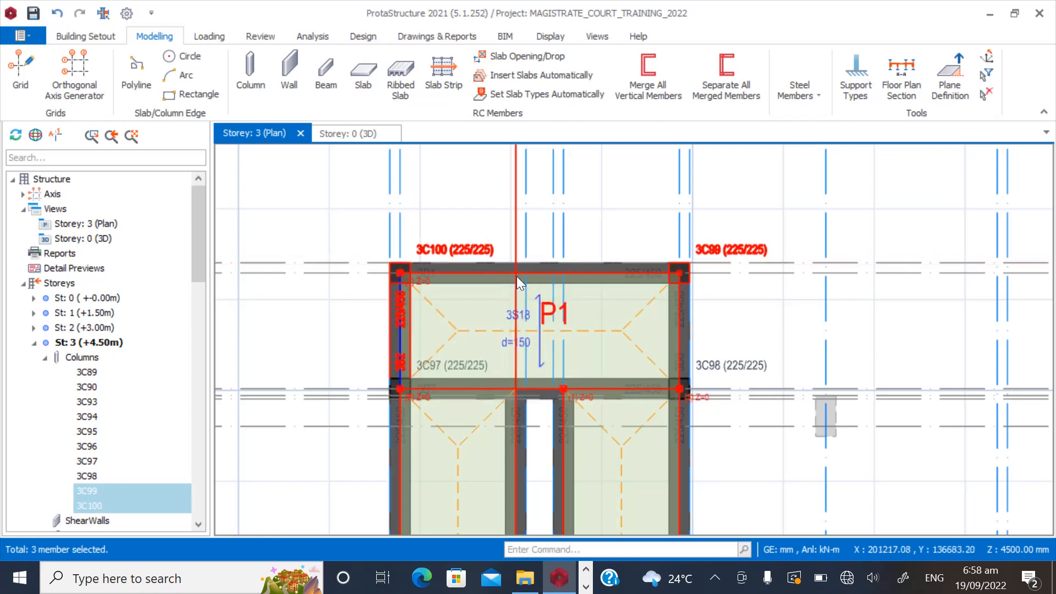
pyautogui.press('Escape')
pyautogui.scroll(-6, 445, 238)
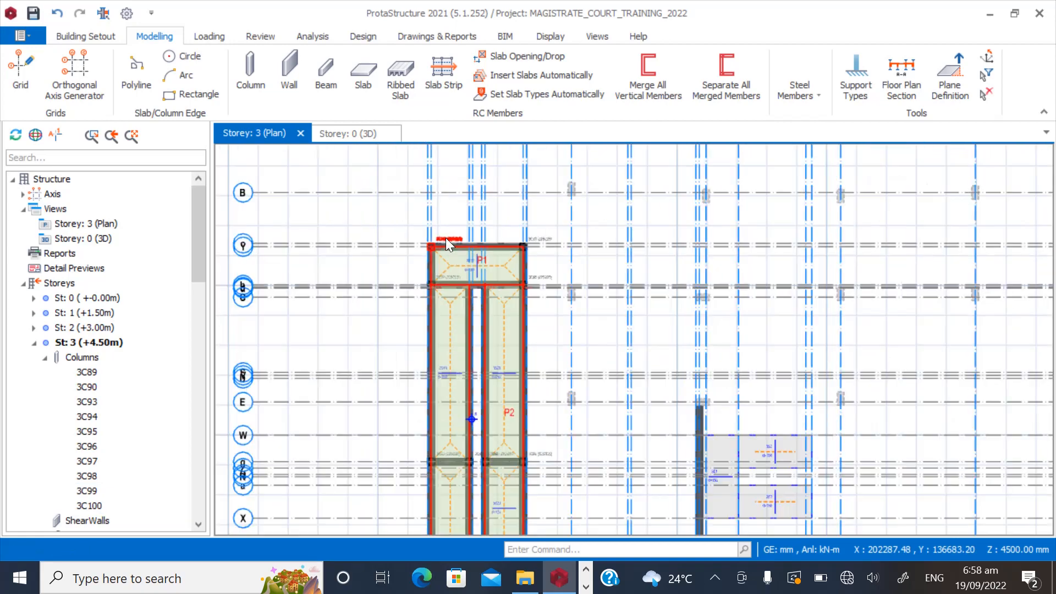
pyautogui.scroll(6, 547, 280)
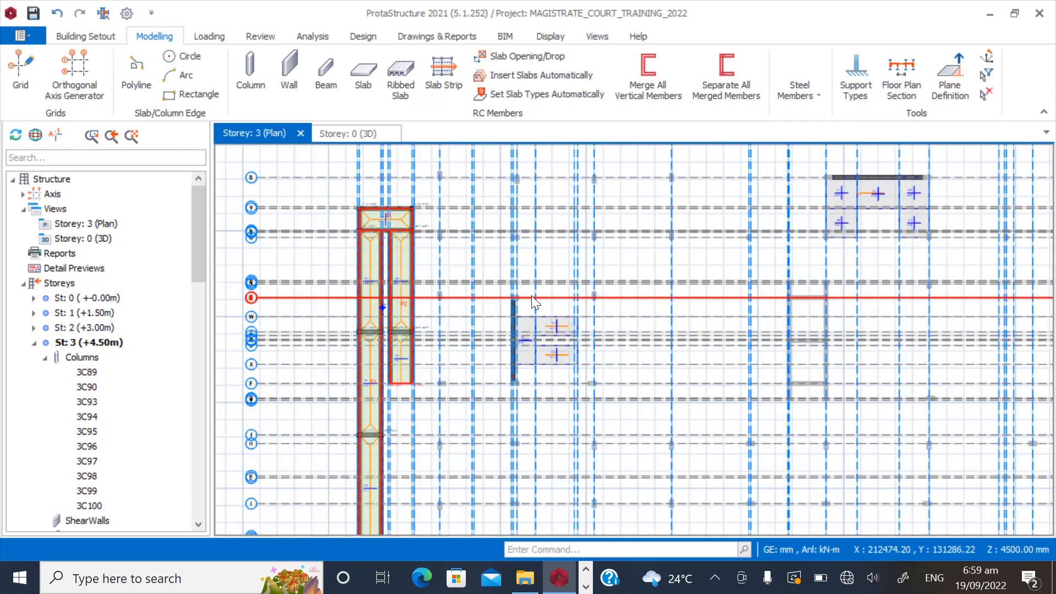
pyautogui.scroll(-2, 477, 273)
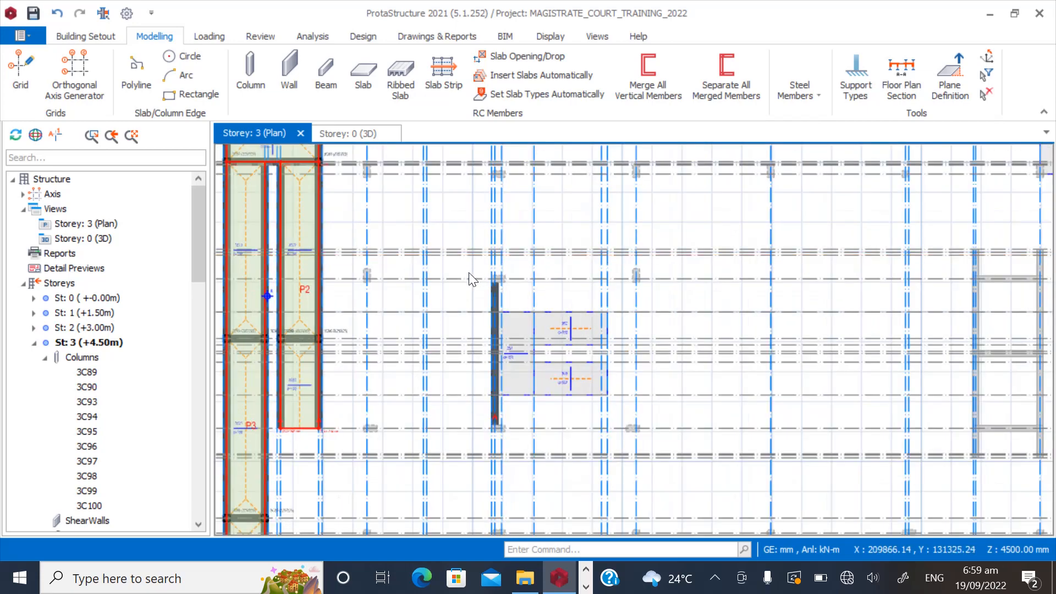
# Try to delete the columns, beams and slabs of the stair area nearest the ramps on the Storey 3 plan.
pyautogui.moveTo(468, 265); pyautogui.dragTo(664, 444)
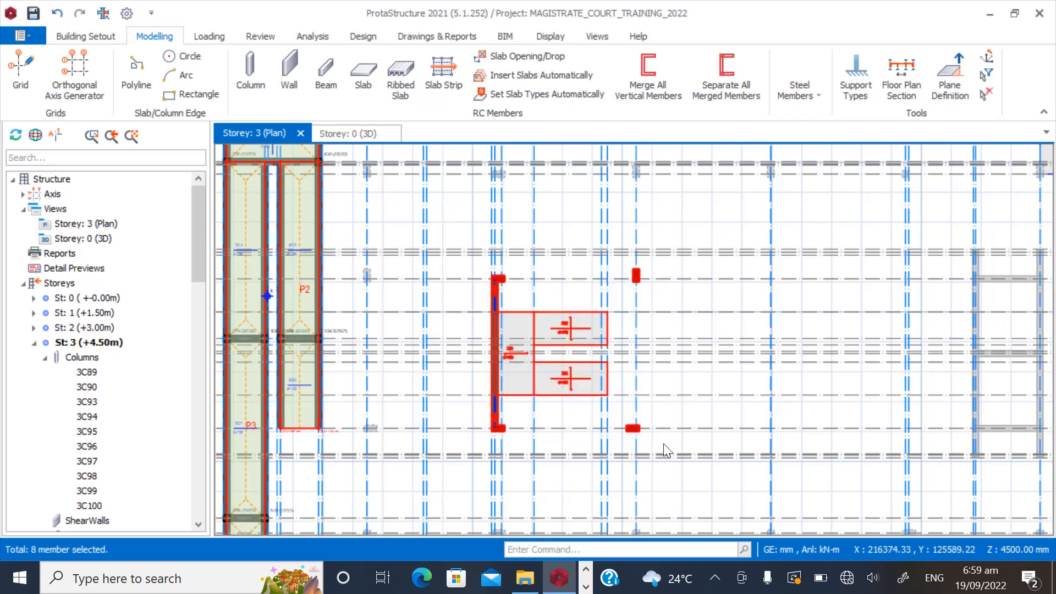
pyautogui.press('Delete')
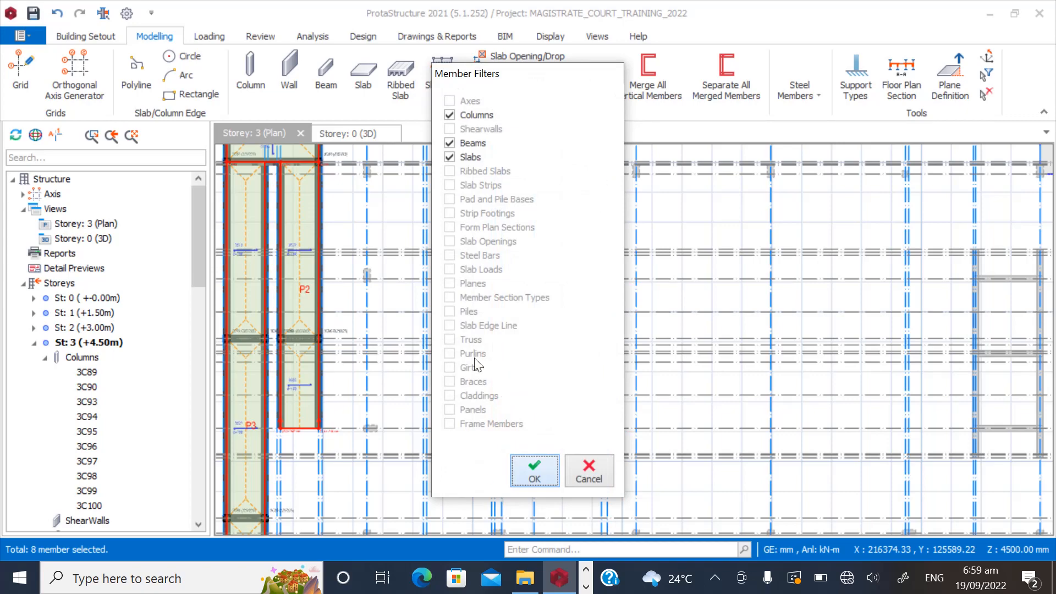
pyautogui.click(590, 472)
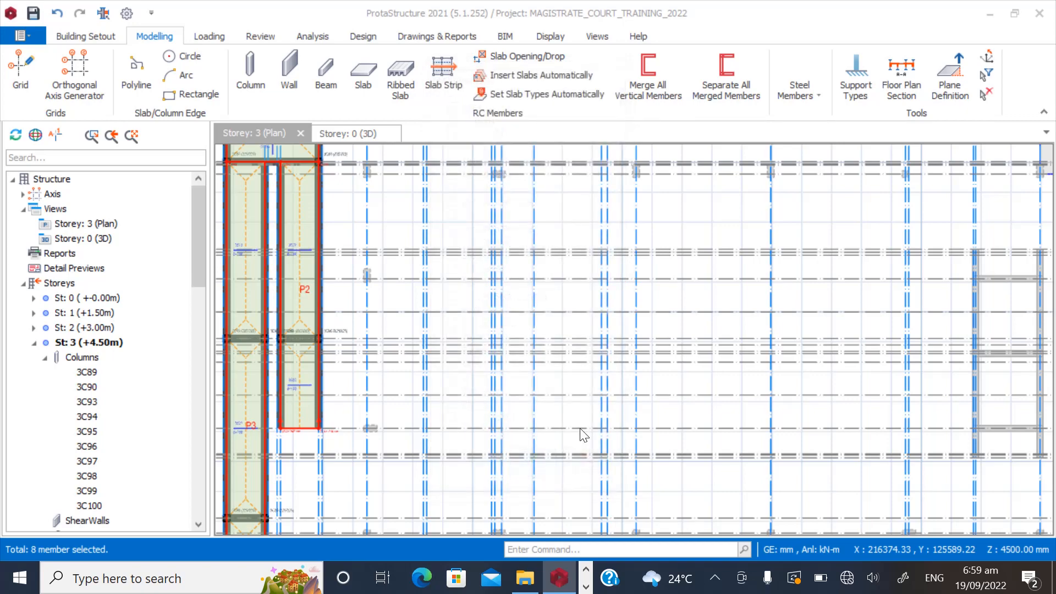
# Try to delete the columns, beams and slabs of the upper central stair area, and undo both stair deletions.
pyautogui.scroll(-5, 414, 334)
pyautogui.scroll(3, 547, 282)
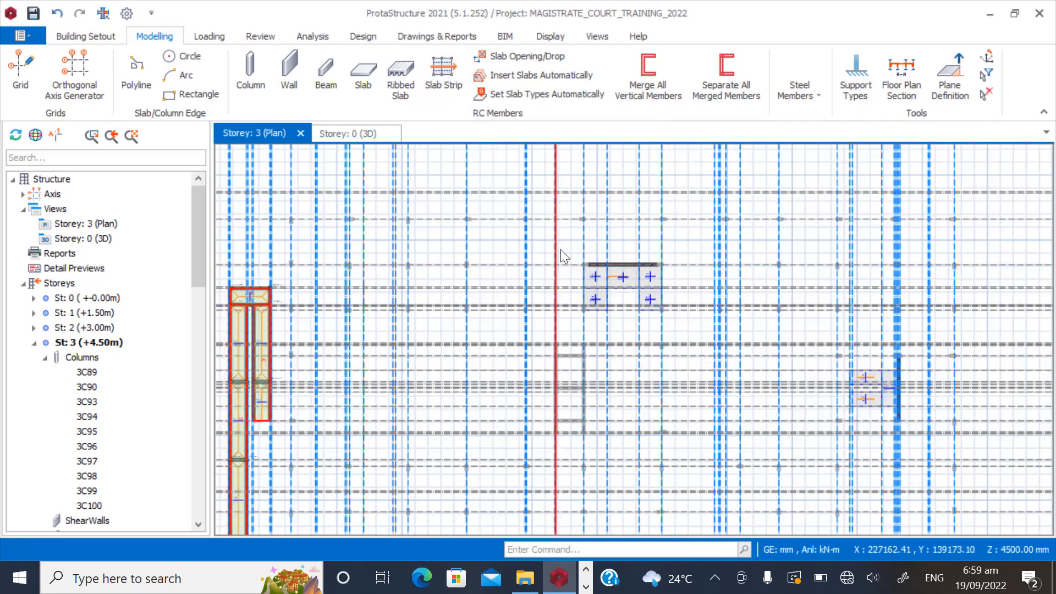
pyautogui.moveTo(563, 239); pyautogui.dragTo(684, 322)
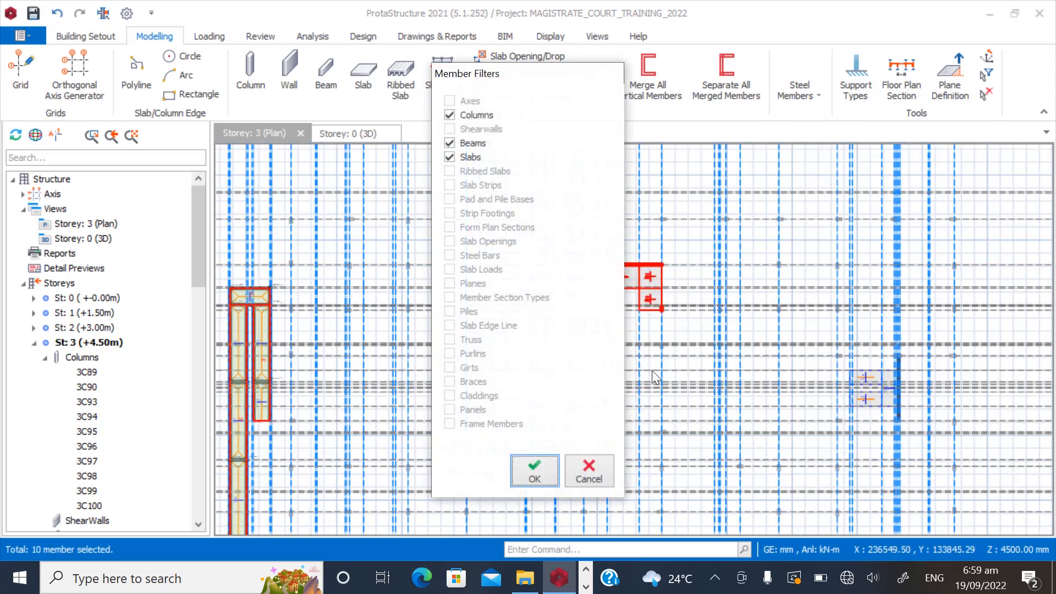
pyautogui.click(549, 470)
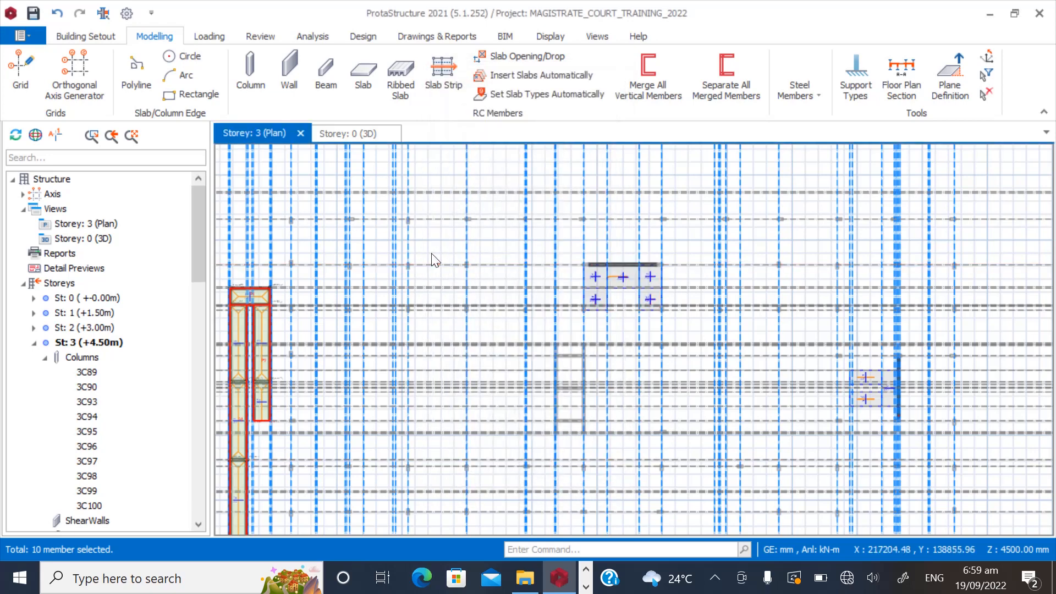
pyautogui.hotkey('ctrl', 'z')
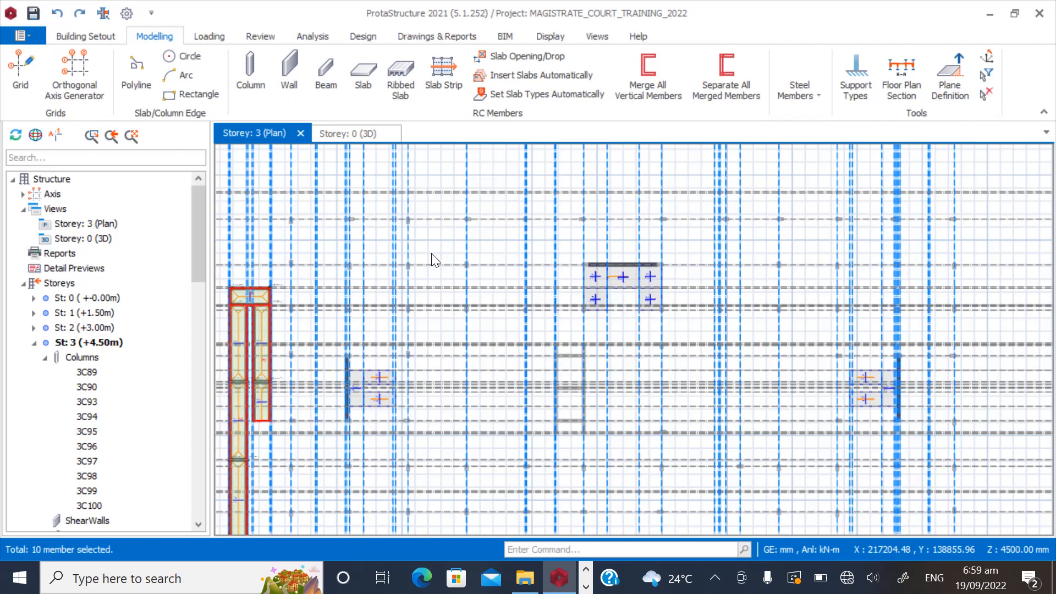
# Examine the stair areas on the Storey 3 plan and check the matching members on the Storey 5 plan.
pyautogui.scroll(3, 374, 388)
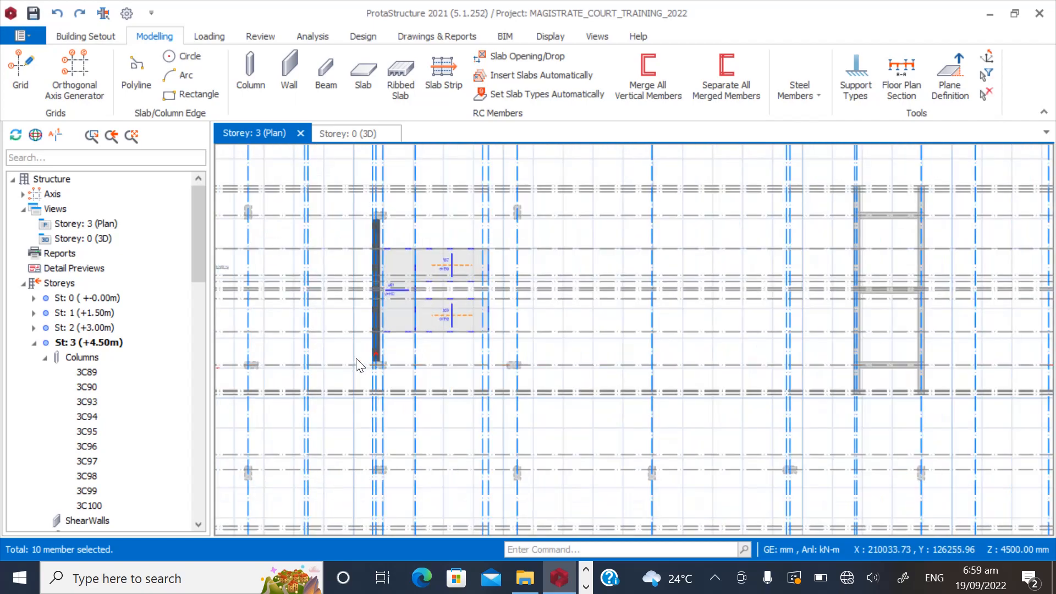
pyautogui.scroll(2, 361, 365)
pyautogui.scroll(-8, 364, 365)
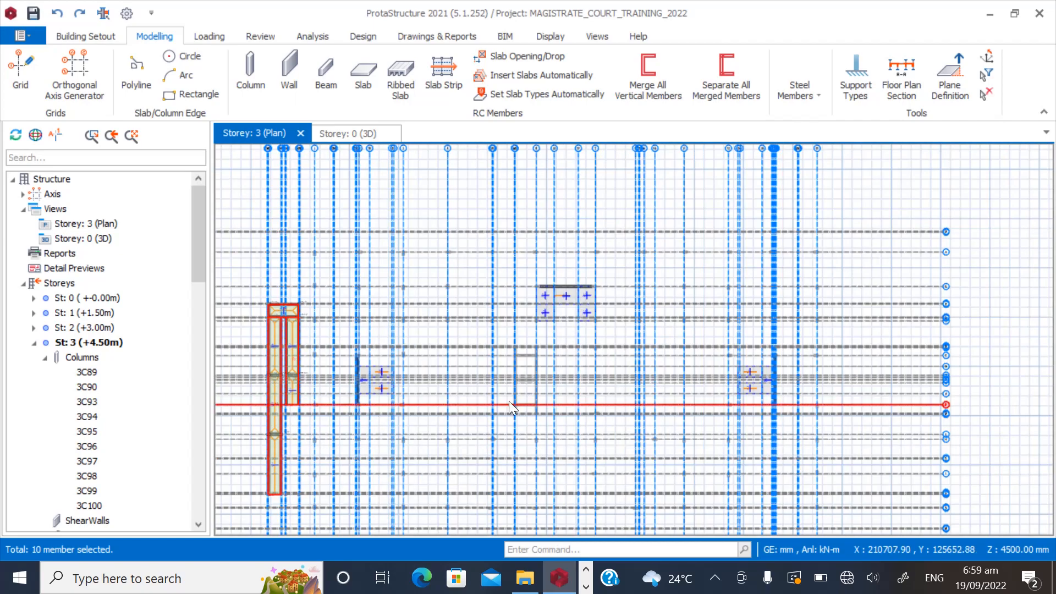
pyautogui.scroll(3, 362, 380)
pyautogui.scroll(-3, 484, 330)
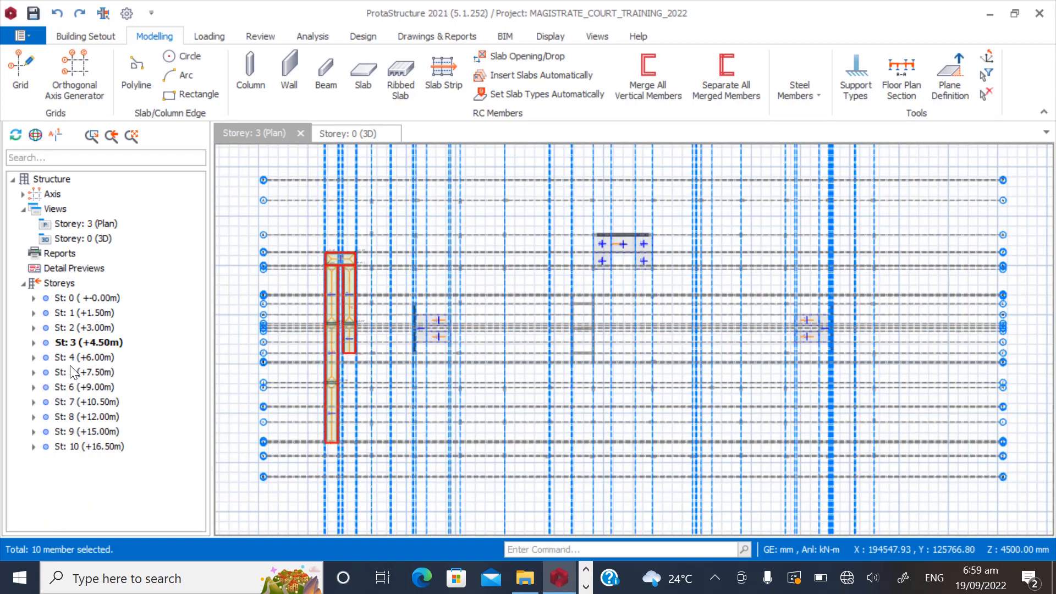
pyautogui.doubleClick(82, 373)
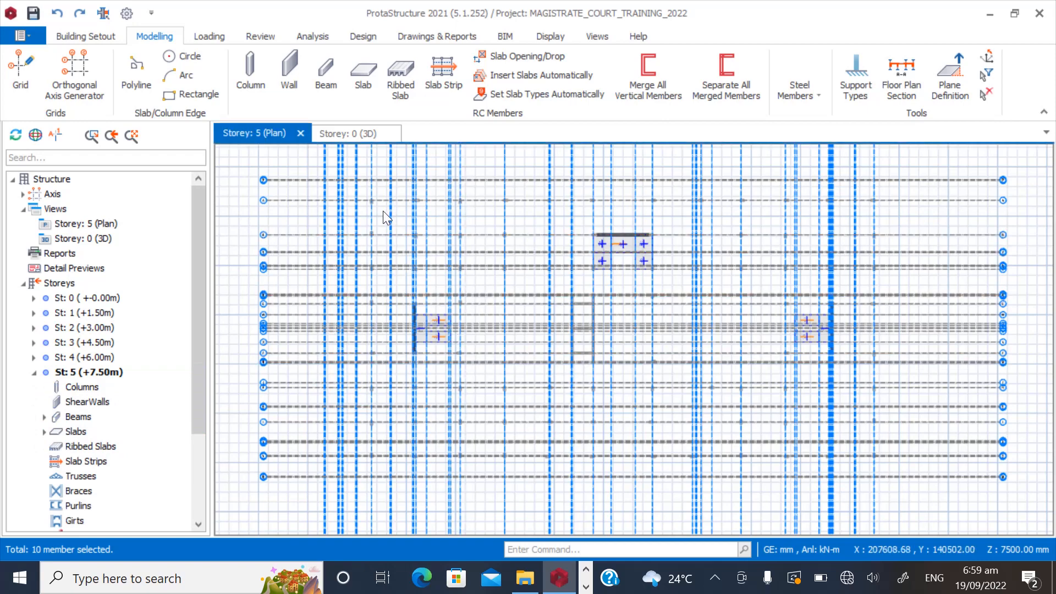
pyautogui.moveTo(382, 211); pyautogui.dragTo(869, 389)
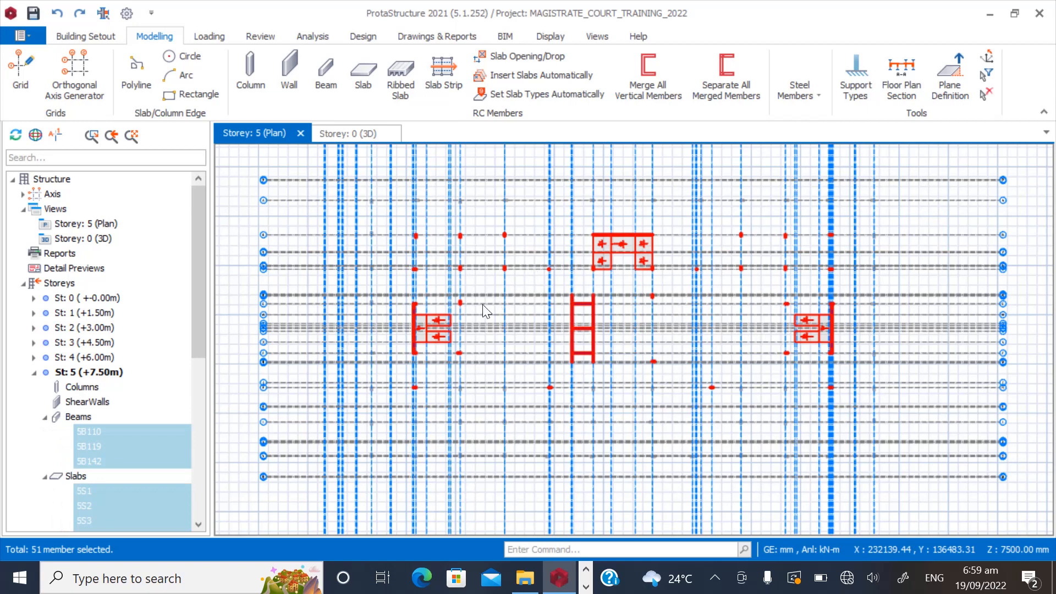
pyautogui.press('Escape')
pyautogui.scroll(2, 443, 335)
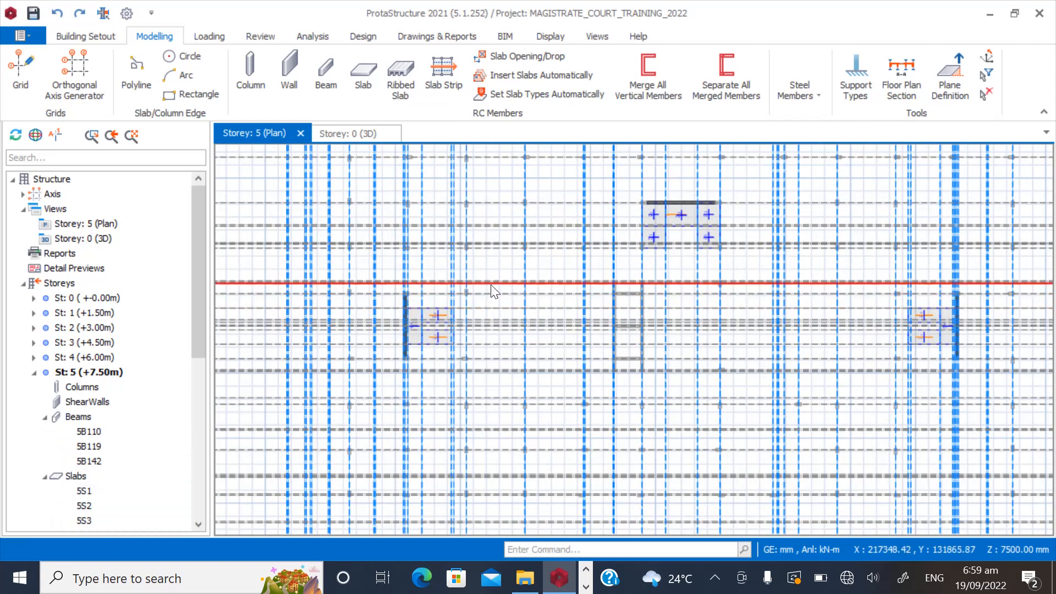
# Return to the Storey 3 plan and examine the ramps and the neighbouring stair area.
pyautogui.click(71, 344)
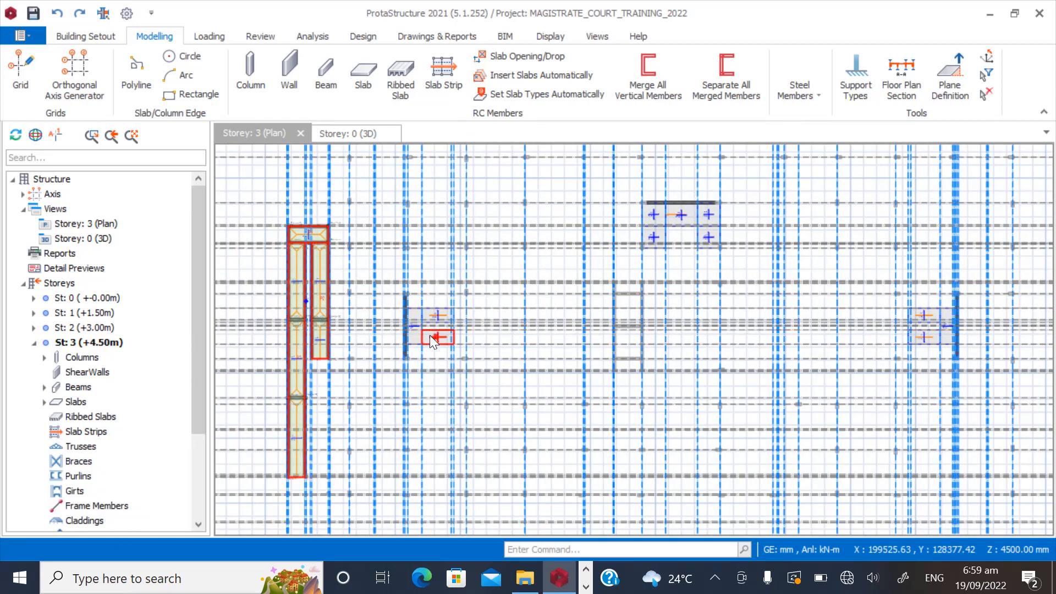
pyautogui.scroll(3, 427, 334)
pyautogui.scroll(1, 385, 352)
pyautogui.scroll(-5, 504, 389)
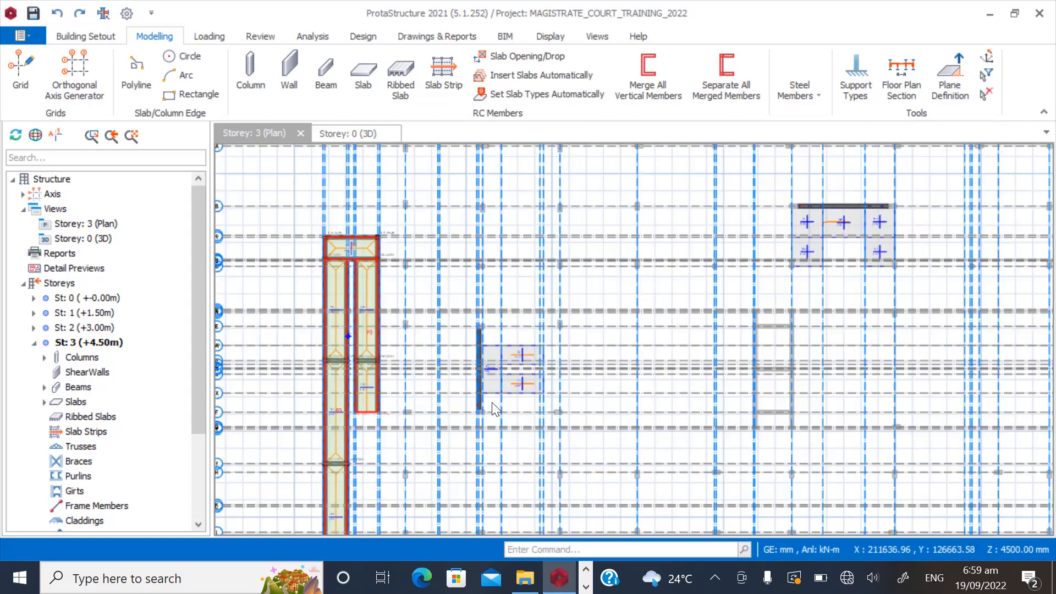
pyautogui.scroll(3, 639, 306)
pyautogui.scroll(-4, 672, 262)
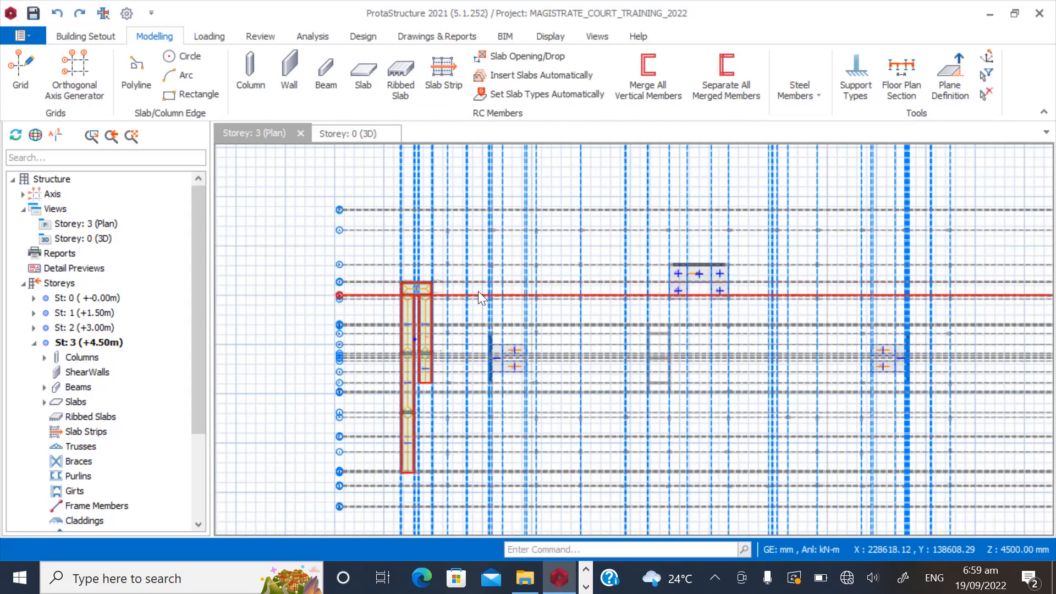
pyautogui.scroll(3, 410, 294)
pyautogui.scroll(1, 427, 240)
pyautogui.scroll(-4, 433, 212)
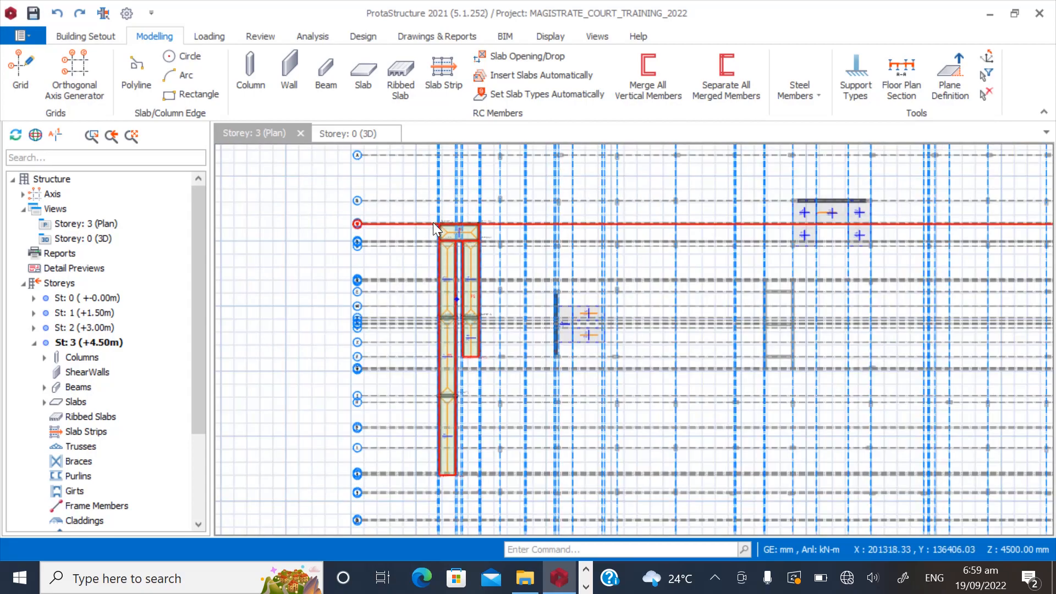
# Try to generate the window-selected Storey 3 ramp members to other storeys, and clear the selection.
pyautogui.moveTo(418, 213); pyautogui.dragTo(480, 485)
pyautogui.scroll(4, 454, 239)
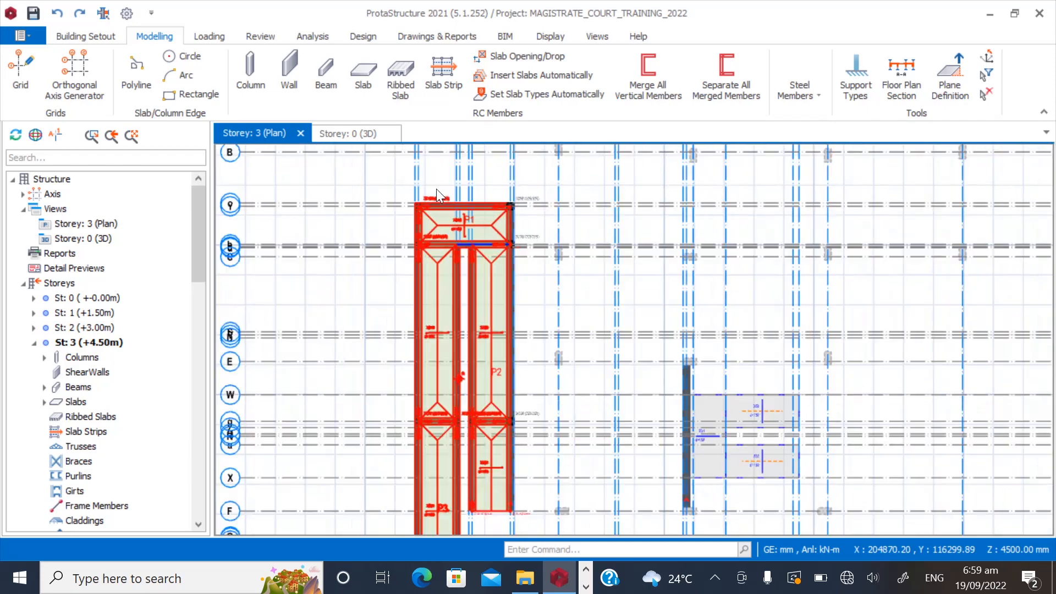
pyautogui.rightClick(436, 201)
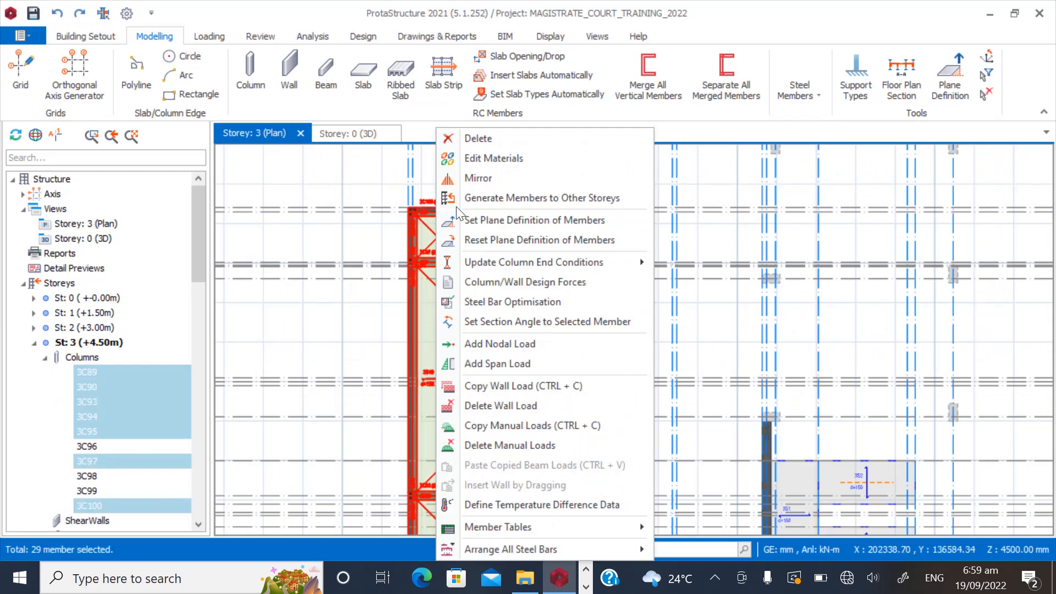
pyautogui.click(481, 199)
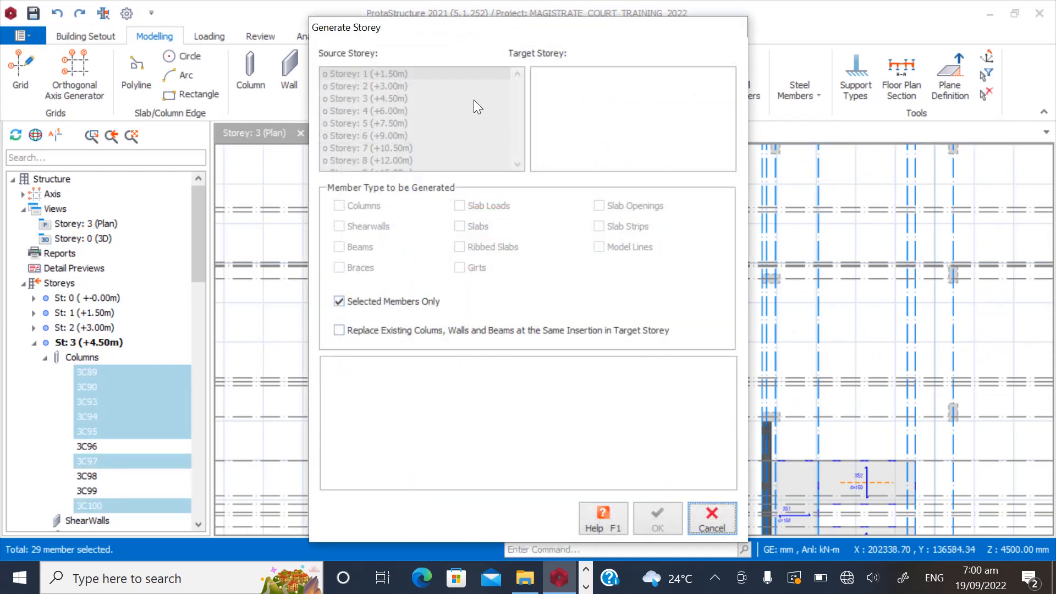
pyautogui.click(712, 520)
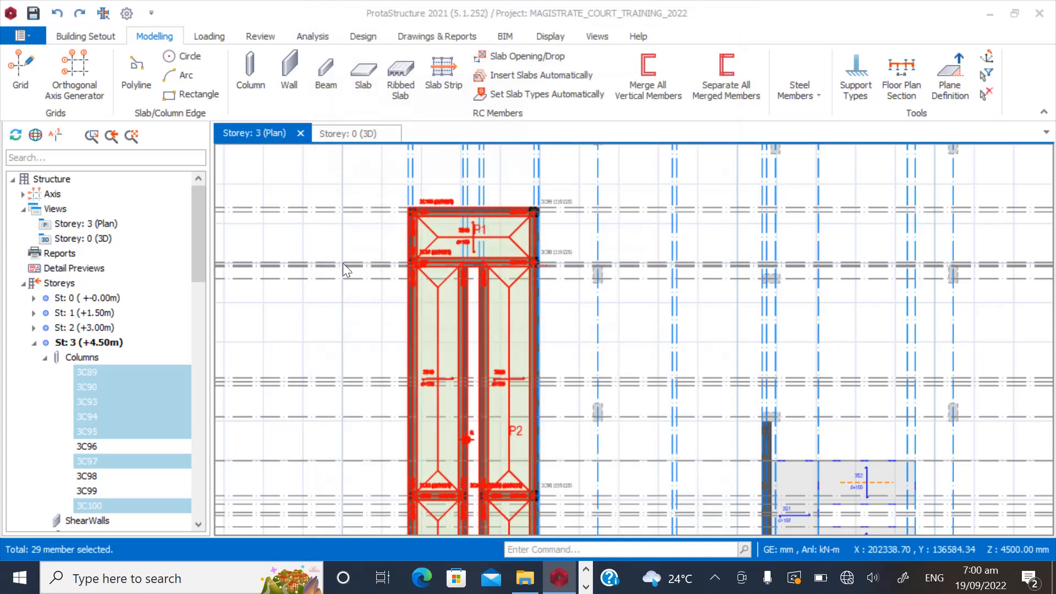
pyautogui.press('Escape')
# Select columns 3C100 and 3C99, slab 3S18 and beams 3B1, 3B2 and 3B7 of the P1 ramp landing.
pyautogui.scroll(4, 418, 206)
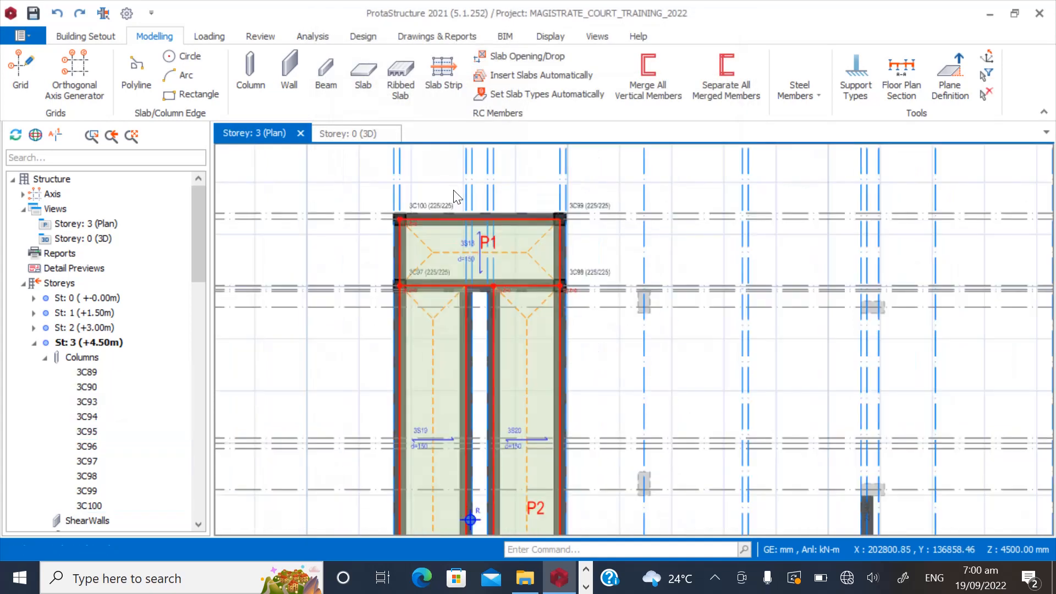
pyautogui.click(419, 217)
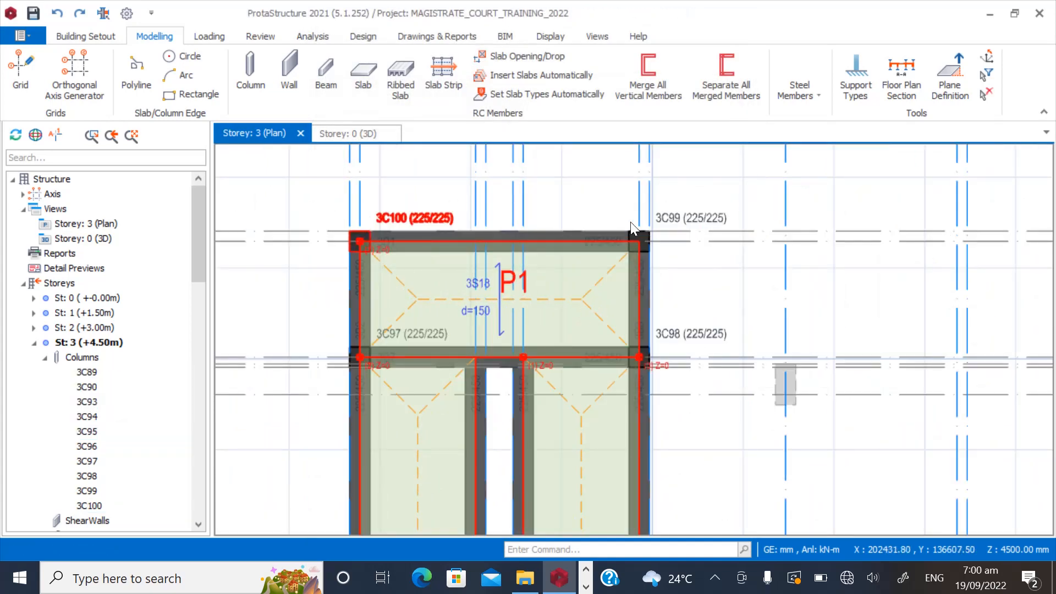
pyautogui.click(664, 218)
pyautogui.rightClick(665, 218)
pyautogui.click(704, 212)
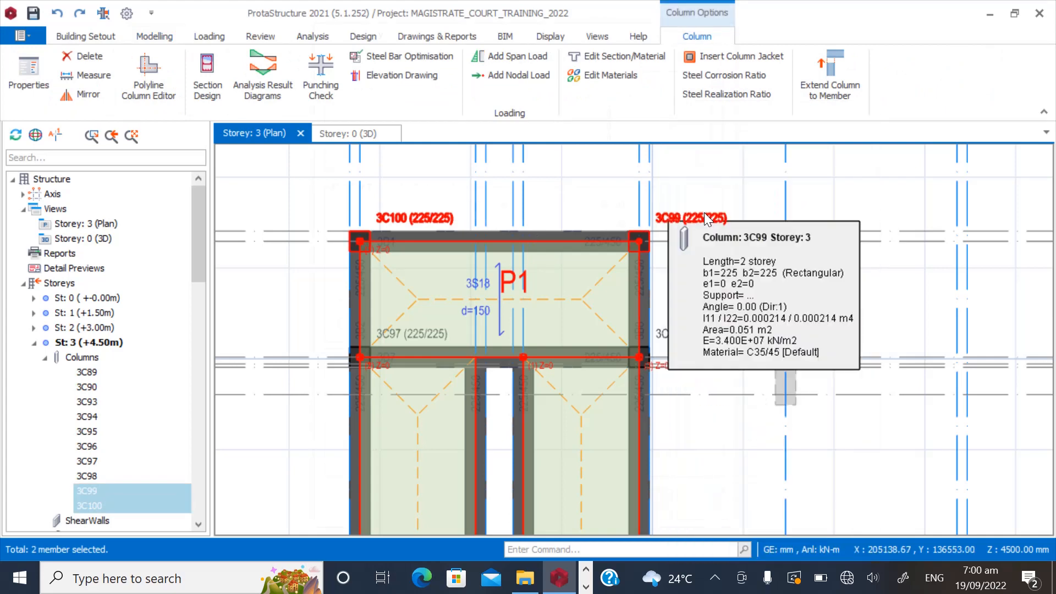
pyautogui.click(711, 520)
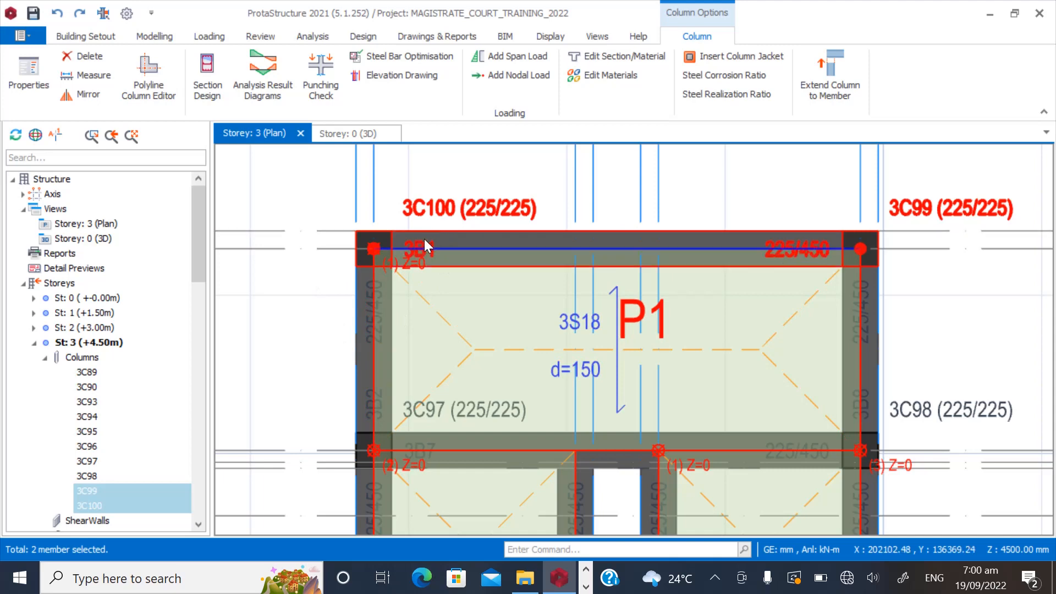
pyautogui.click(596, 333)
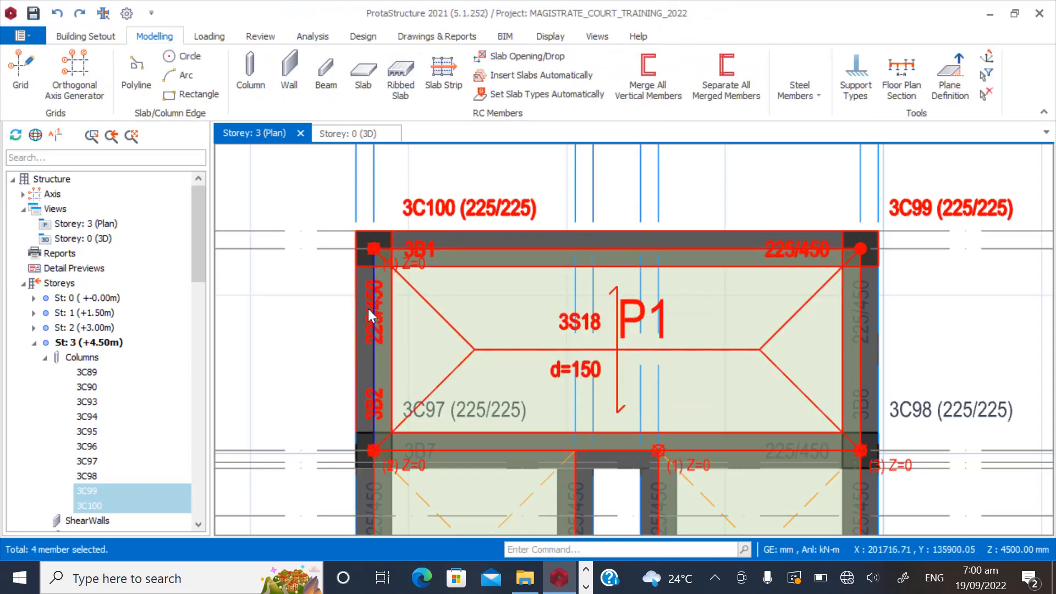
pyautogui.click(432, 461)
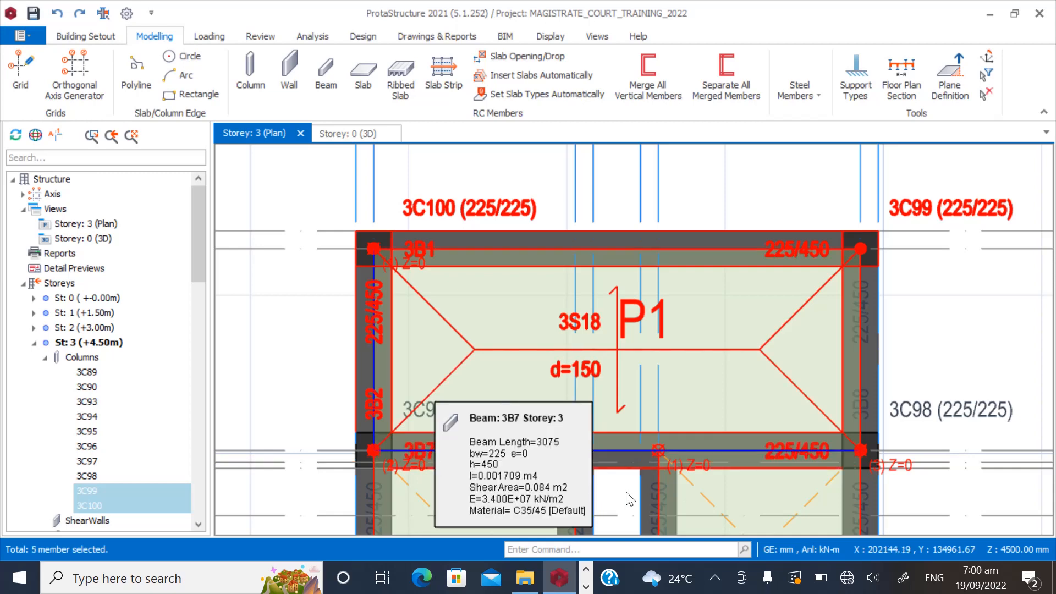
# Add column 3C98 and the P1 landing's side beam 3B8 to the Storey 3 ramp selection.
pyautogui.scroll(-5, 407, 225)
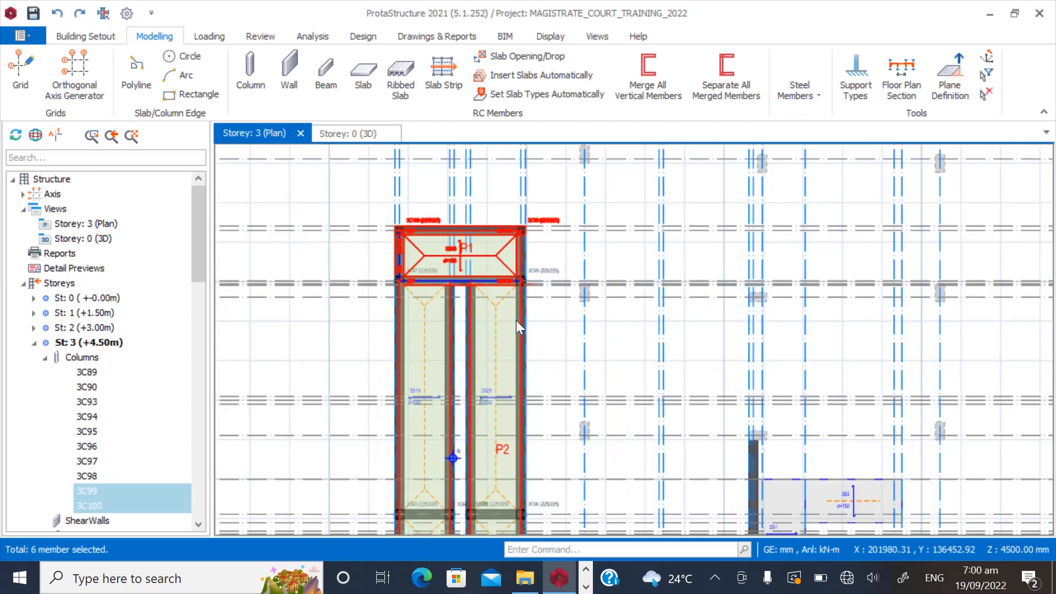
pyautogui.scroll(3, 521, 314)
pyautogui.scroll(3, 533, 236)
pyautogui.click(601, 223)
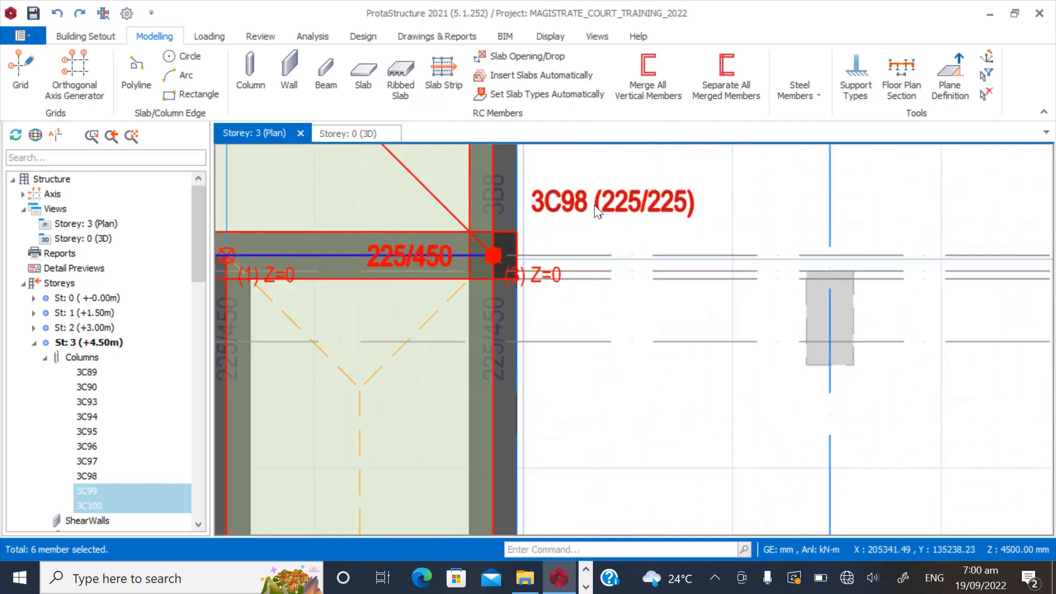
pyautogui.scroll(-2, 553, 408)
pyautogui.scroll(1, 556, 253)
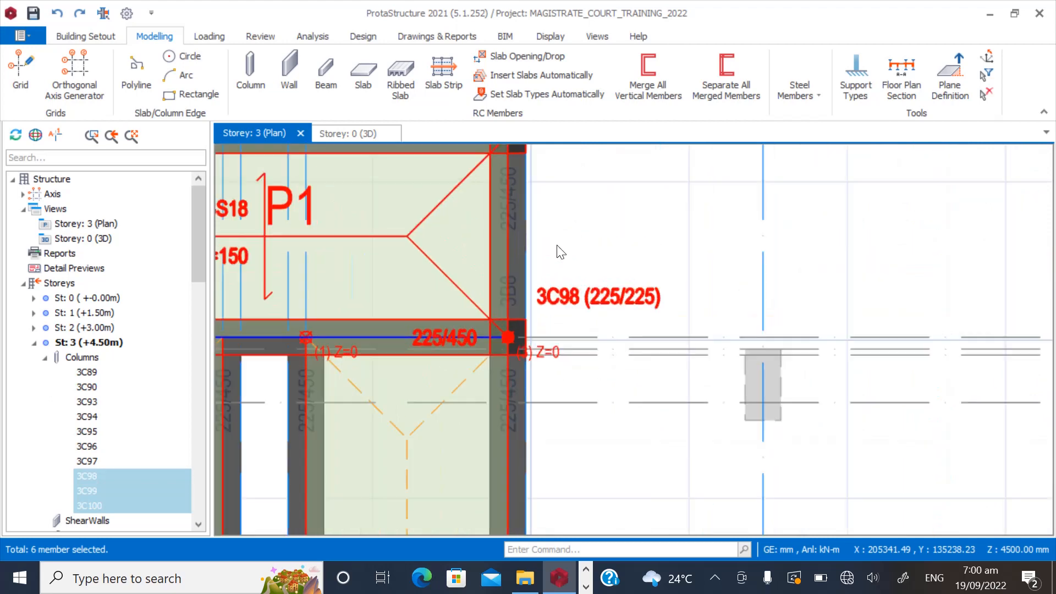
pyautogui.click(517, 197)
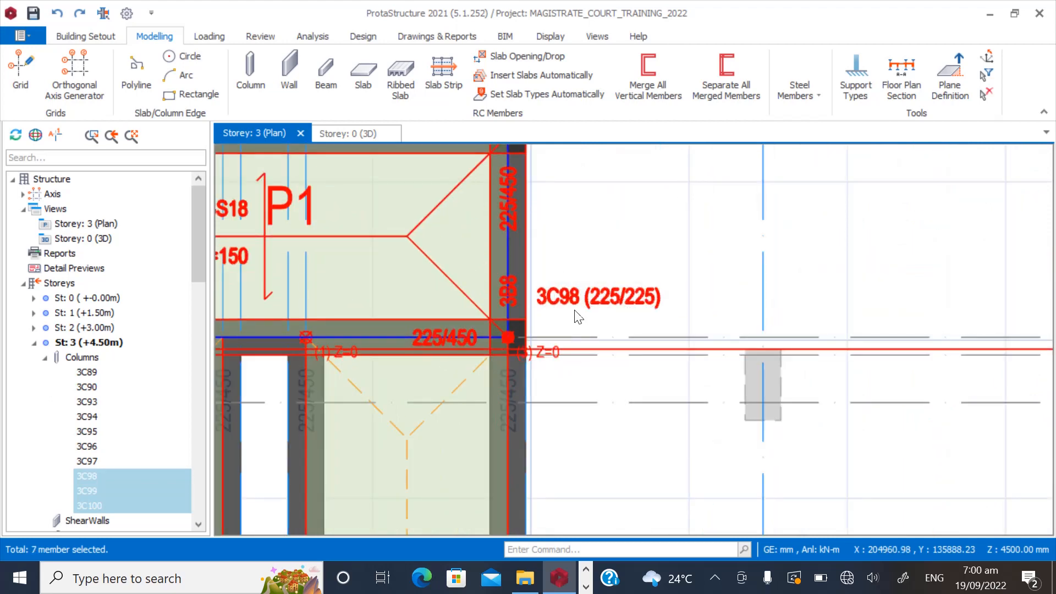
# Add column 3C97 at the junction of beams 3B2 and 3B7 to the ramp selection.
pyautogui.scroll(-2, 627, 410)
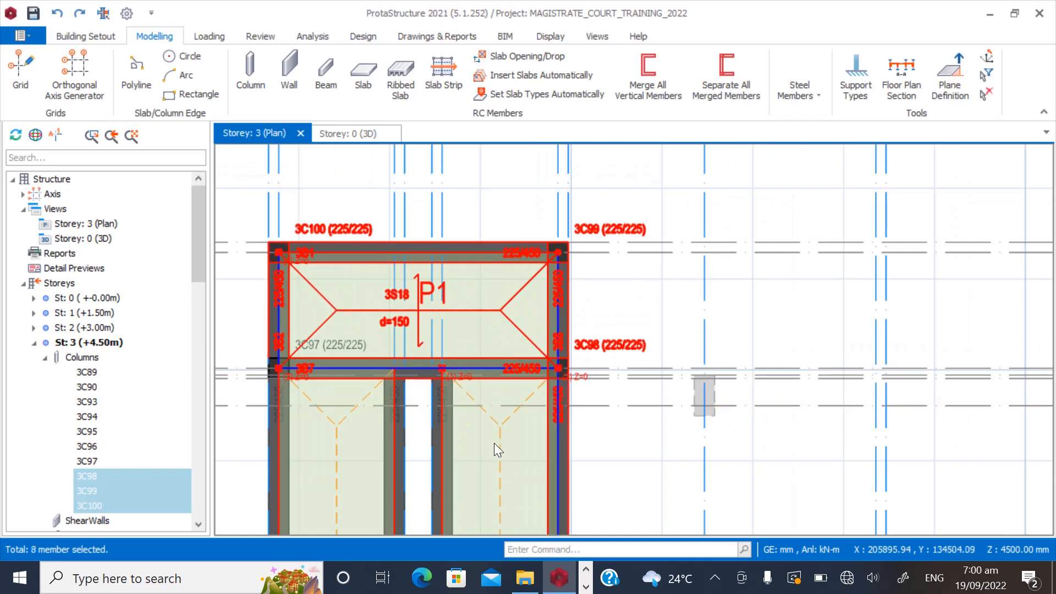
pyautogui.scroll(3, 386, 185)
pyautogui.scroll(-3, 638, 283)
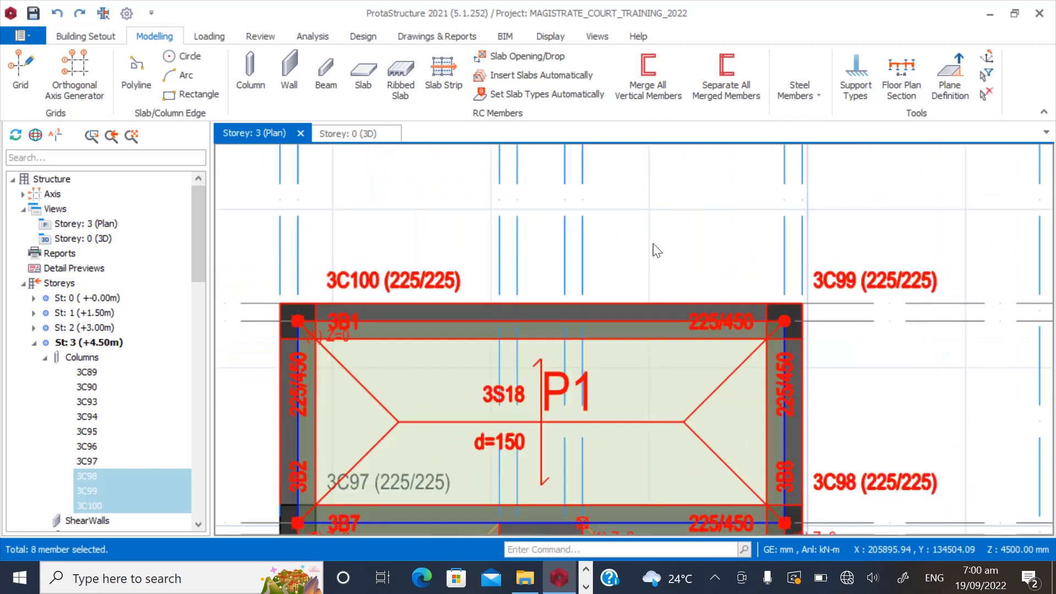
pyautogui.scroll(3, 506, 407)
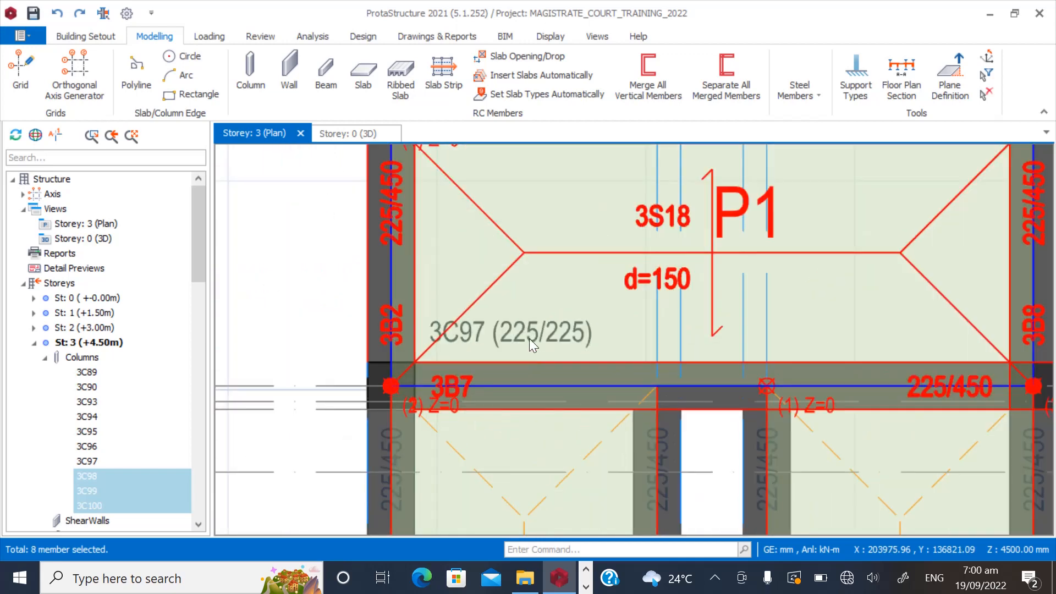
pyautogui.scroll(-3, 395, 245)
pyautogui.click(395, 245)
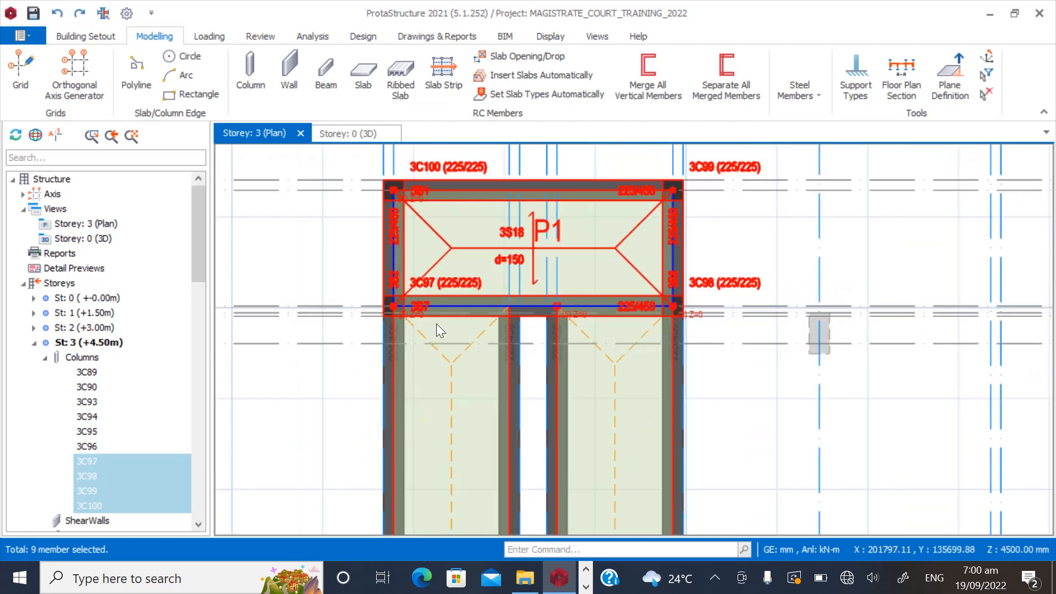
# Add ramp beams 3B16 and 3B19 beside slab 3S19 and beam 3B11 beside slab 3S20 to the selection.
pyautogui.scroll(4, 380, 421)
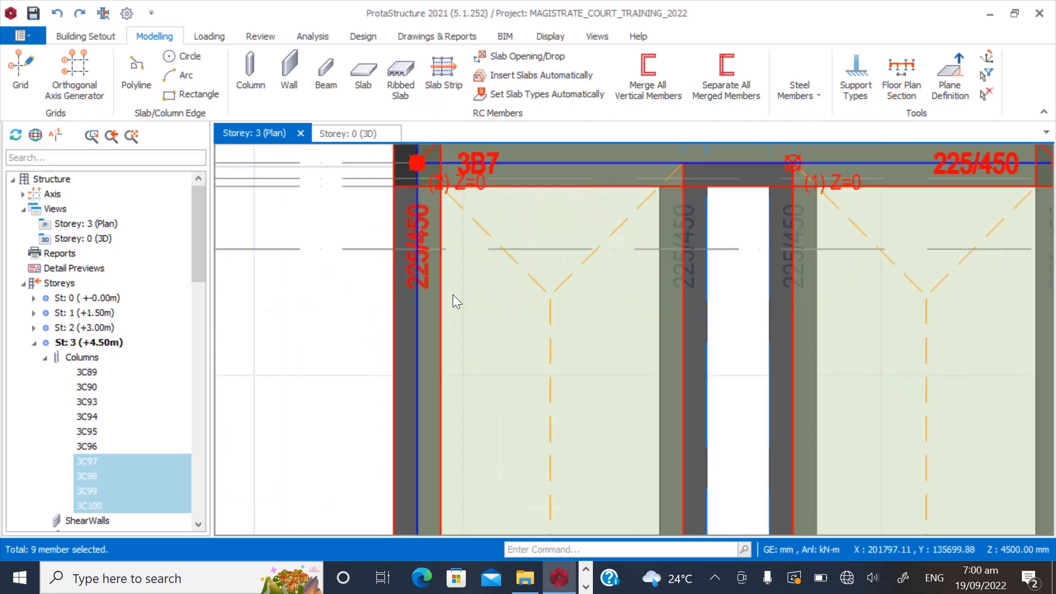
pyautogui.click(415, 275)
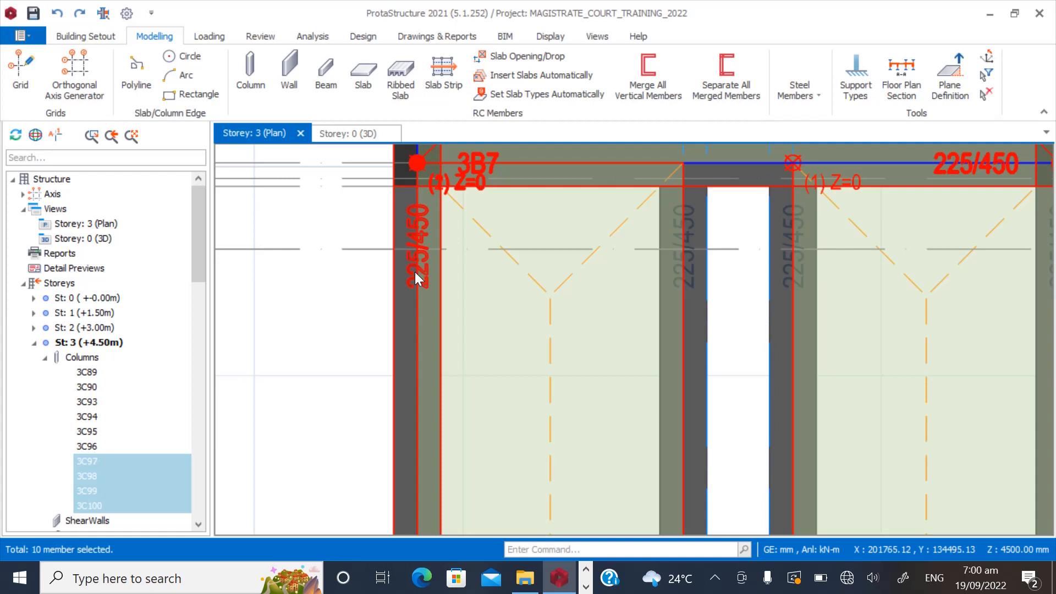
pyautogui.click(689, 257)
pyautogui.click(791, 233)
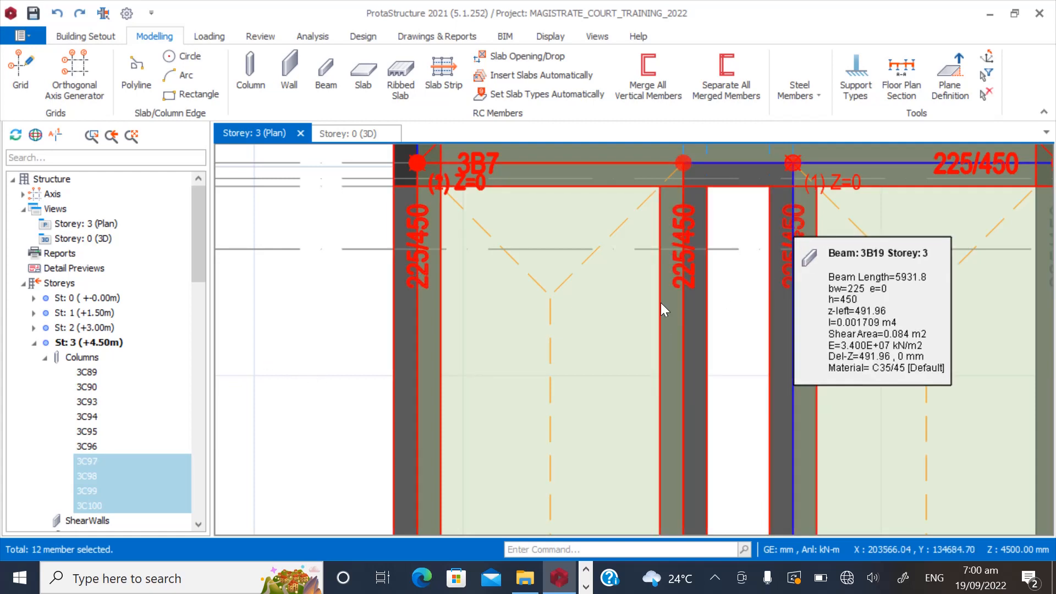
# Add the outer ramp beam 3B12, running from column 3C98 along slab 3S20, to the selection.
pyautogui.scroll(-3, 503, 243)
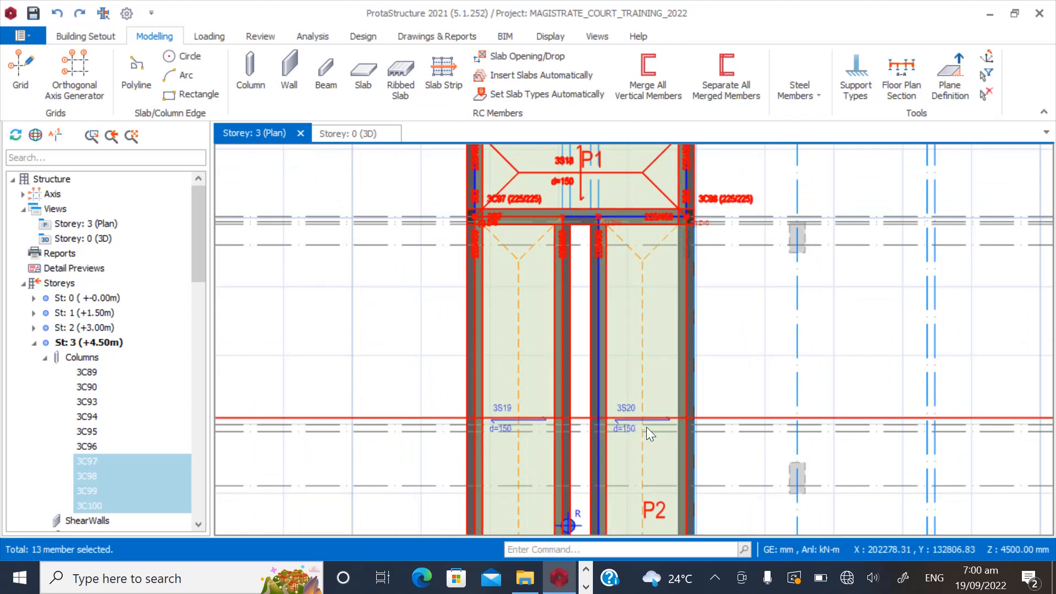
pyautogui.scroll(4, 611, 413)
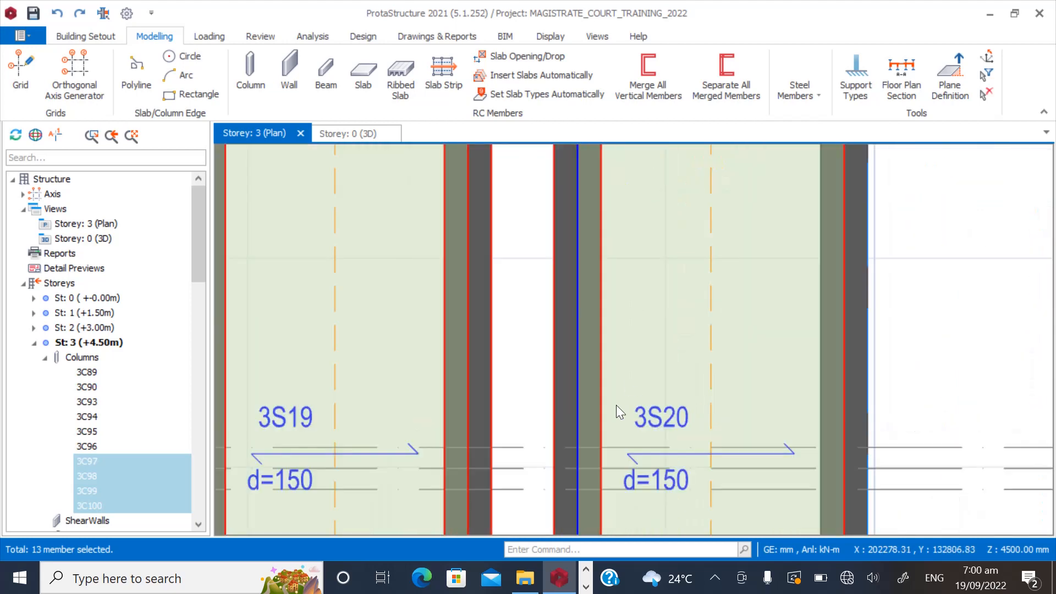
pyautogui.scroll(-2, 568, 437)
pyautogui.scroll(-2, 557, 429)
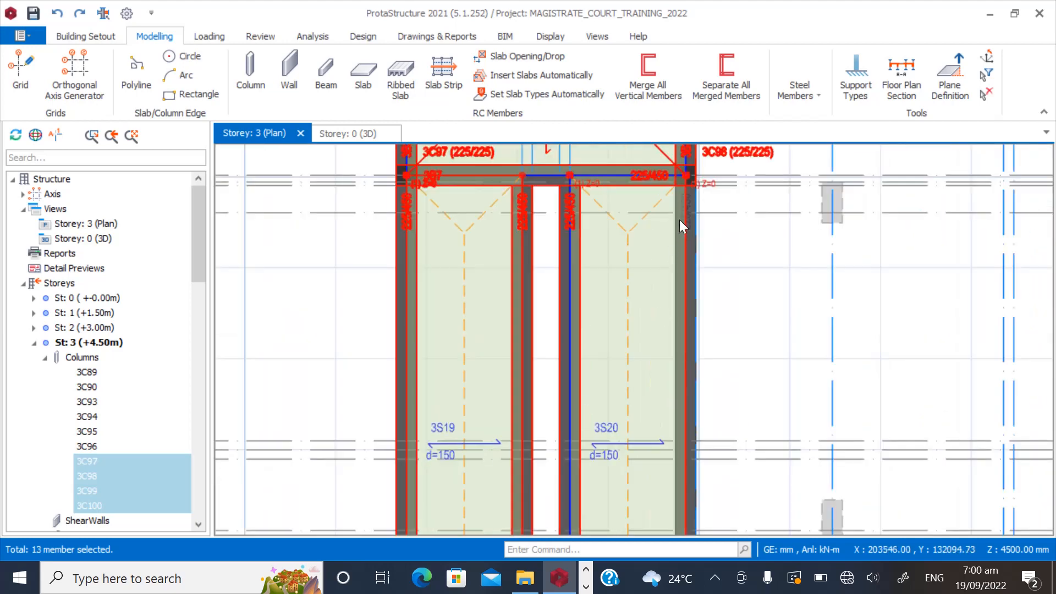
pyautogui.scroll(2, 679, 220)
pyautogui.scroll(1, 721, 206)
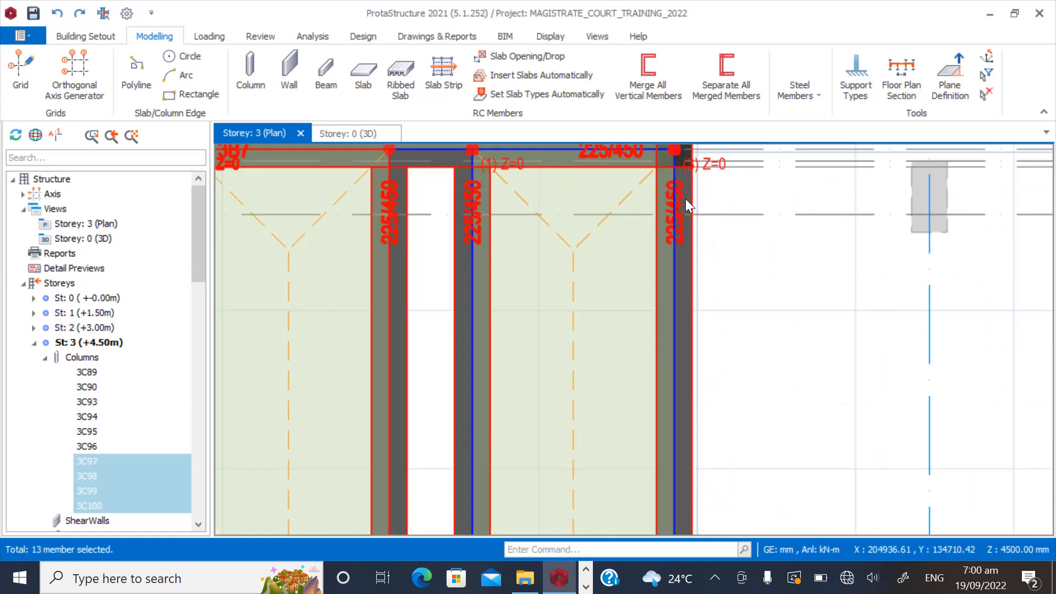
pyautogui.moveTo(686, 199)
pyautogui.scroll(-3, 532, 271)
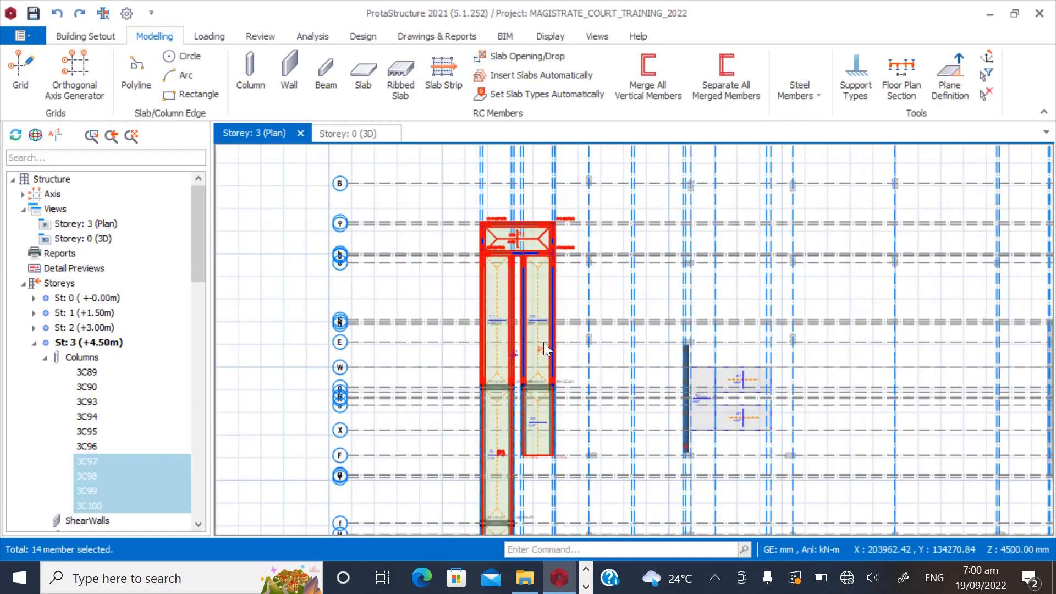
# Add cross-beams 3B20 and 3B13 with their columns 3C93, 3C94, 3C95 and 3C96 to the selection.
pyautogui.scroll(3, 481, 384)
pyautogui.scroll(3, 497, 321)
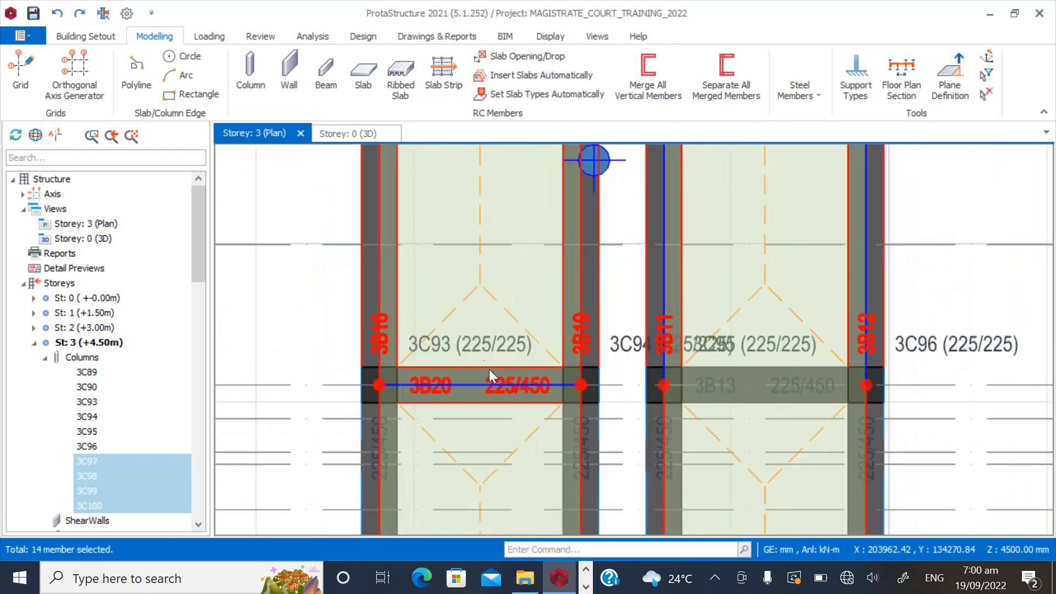
pyautogui.click(444, 394)
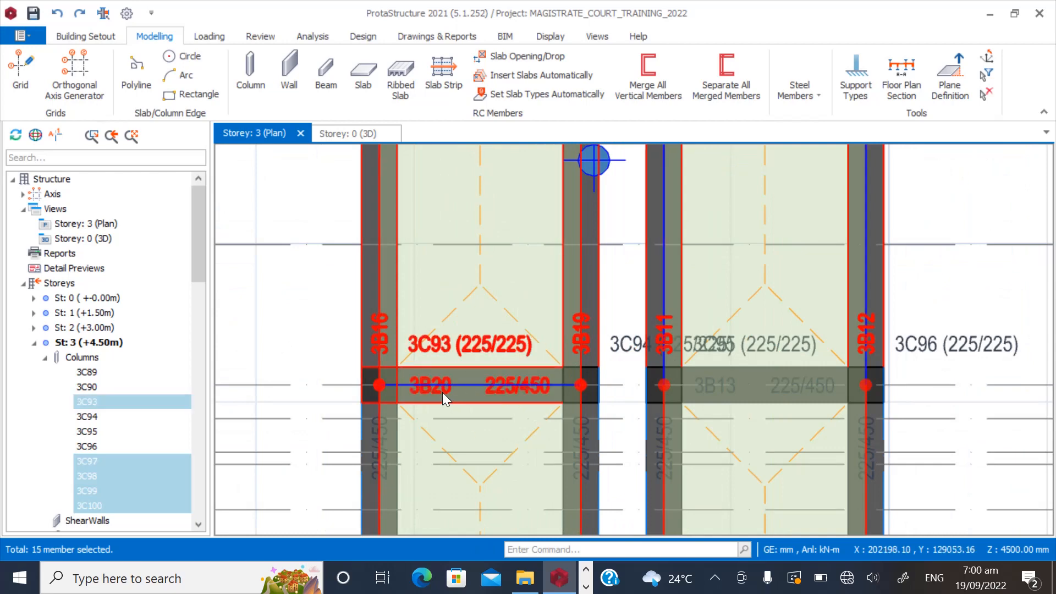
pyautogui.click(763, 345)
pyautogui.click(924, 345)
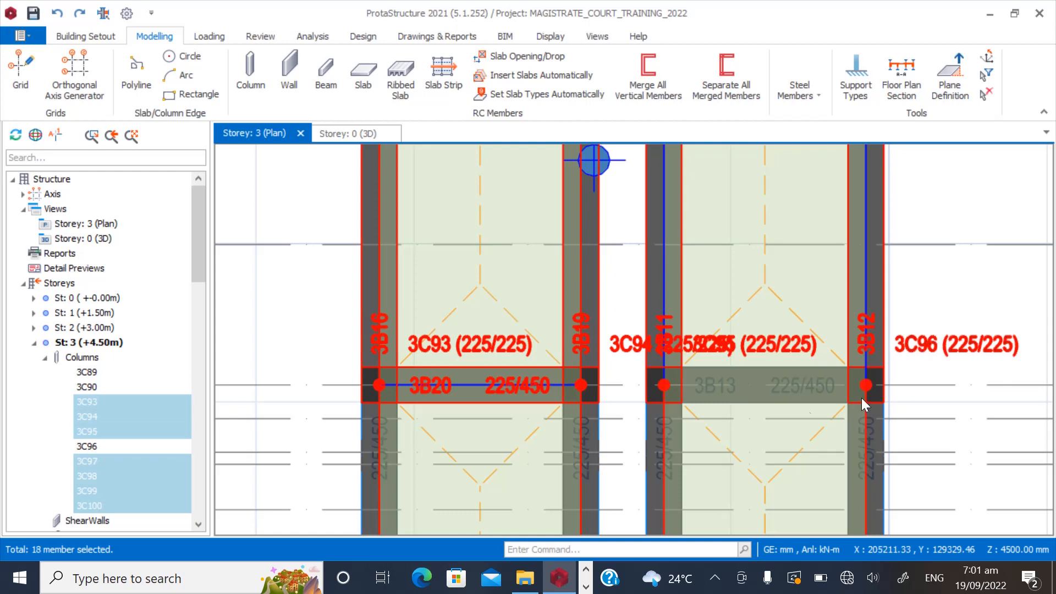
pyautogui.click(727, 388)
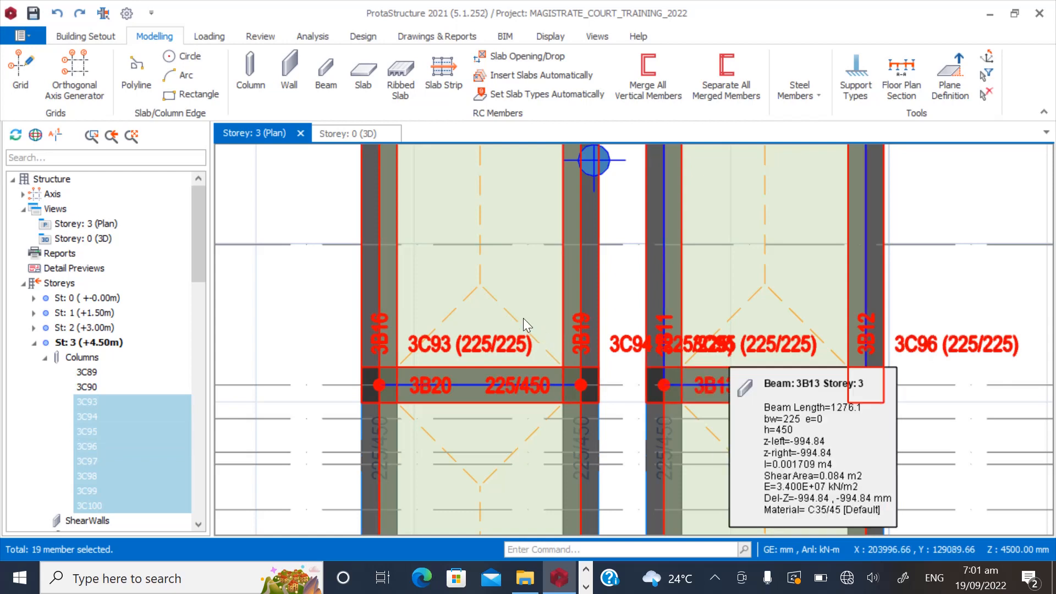
# Add the two beams alongside slab 3S23 and the two P3 ramp beams below columns 3C93 and 3C94 to the selection.
pyautogui.scroll(-3, 524, 318)
pyautogui.scroll(5, 526, 327)
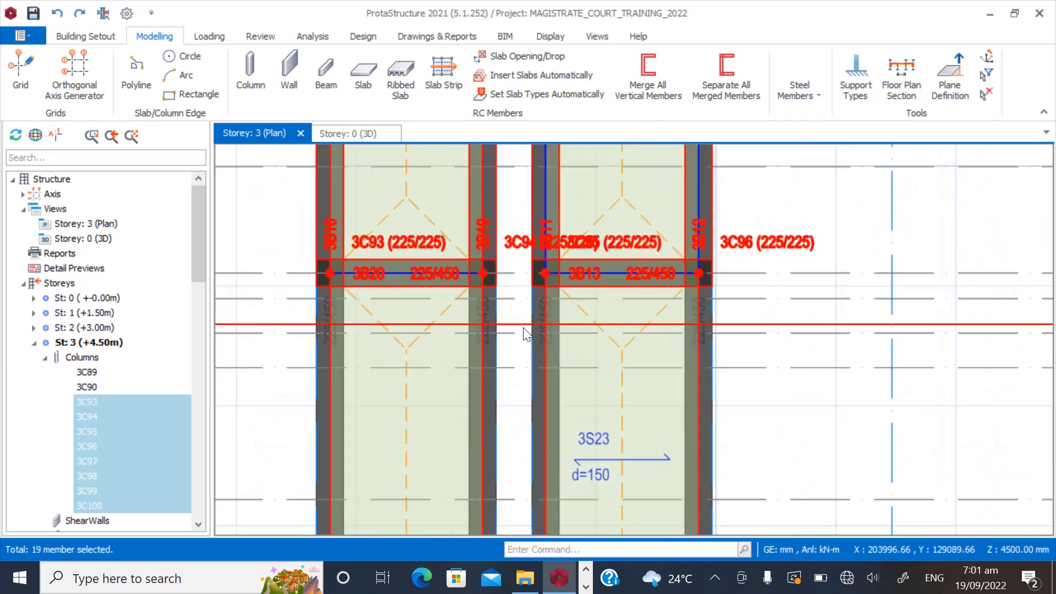
pyautogui.click(548, 299)
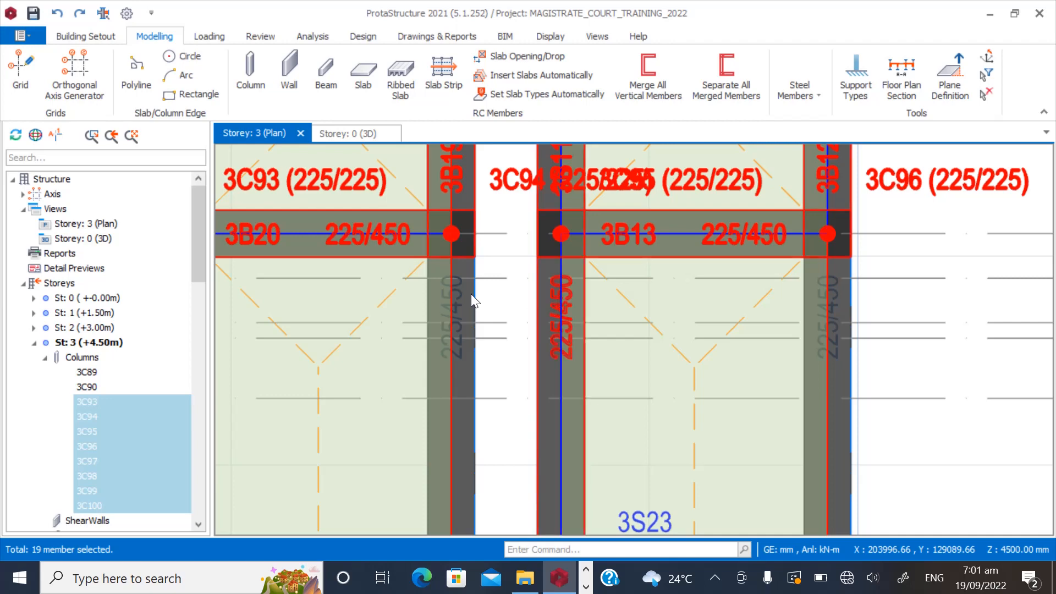
pyautogui.click(833, 293)
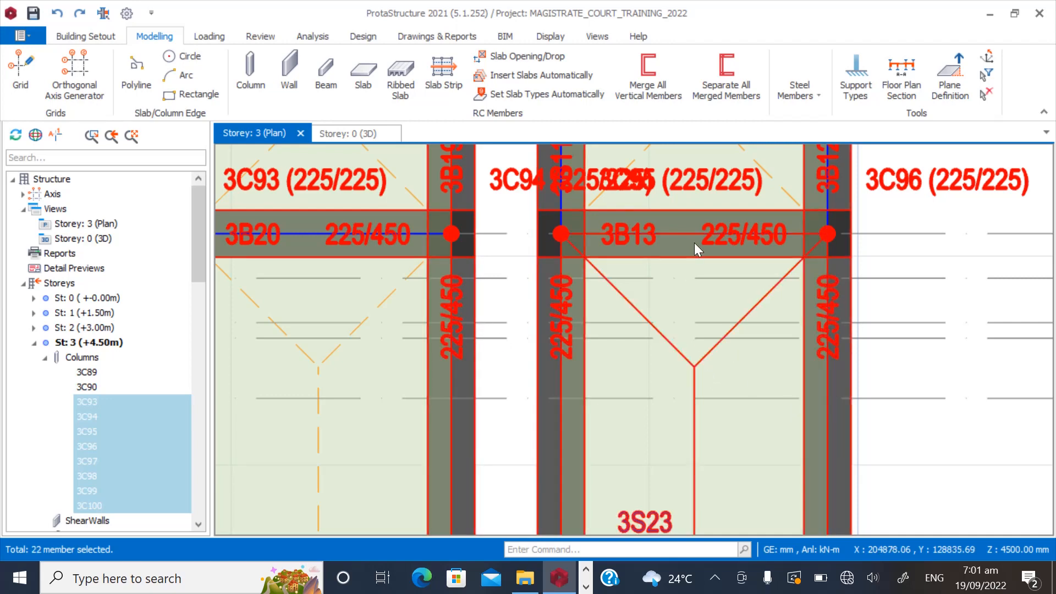
pyautogui.scroll(-6, 694, 242)
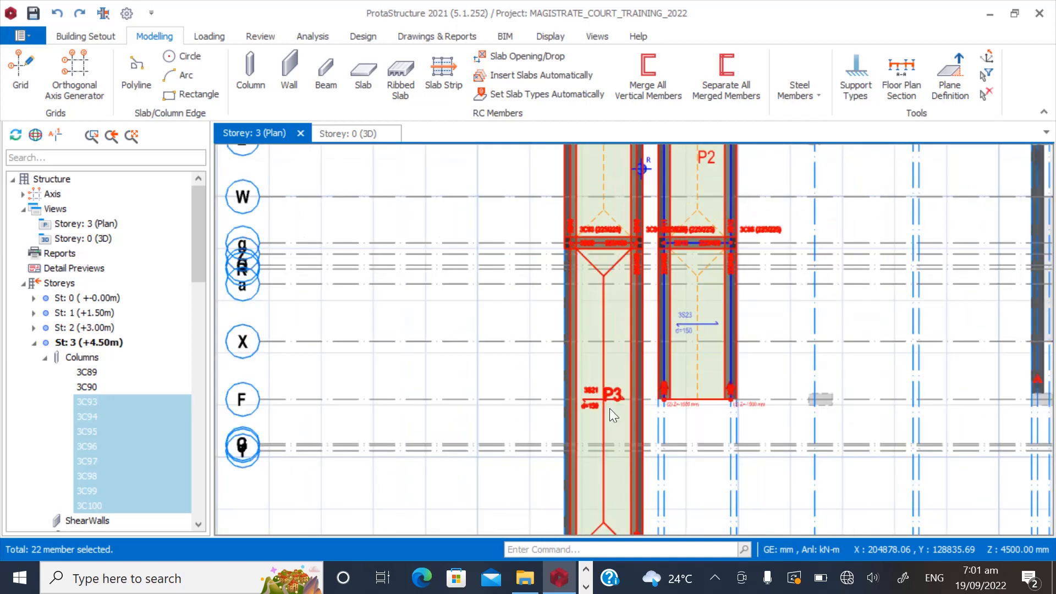
pyautogui.scroll(2, 585, 284)
pyautogui.scroll(7, 582, 243)
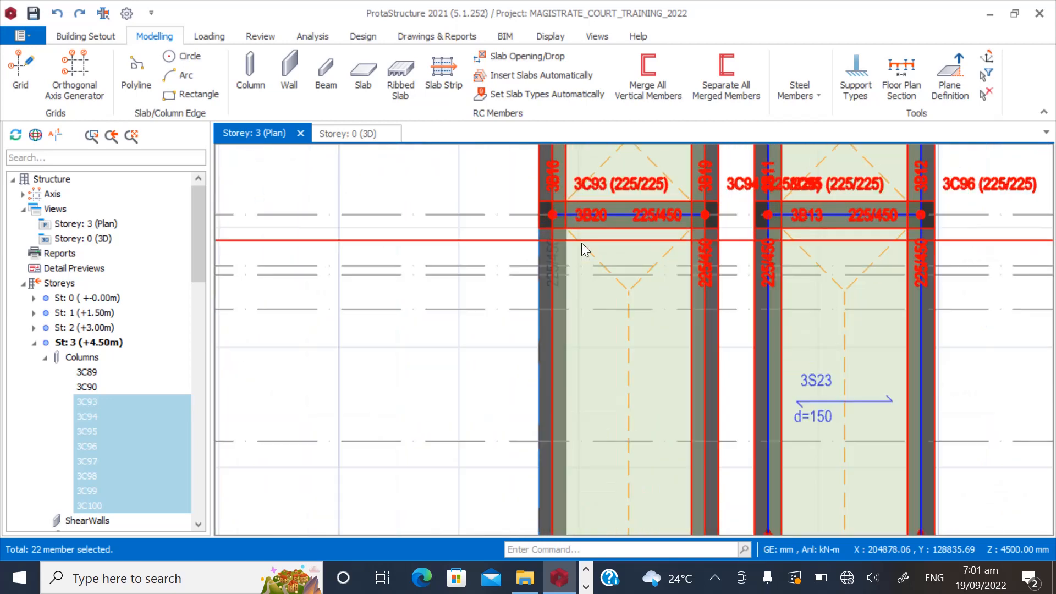
pyautogui.click(535, 250)
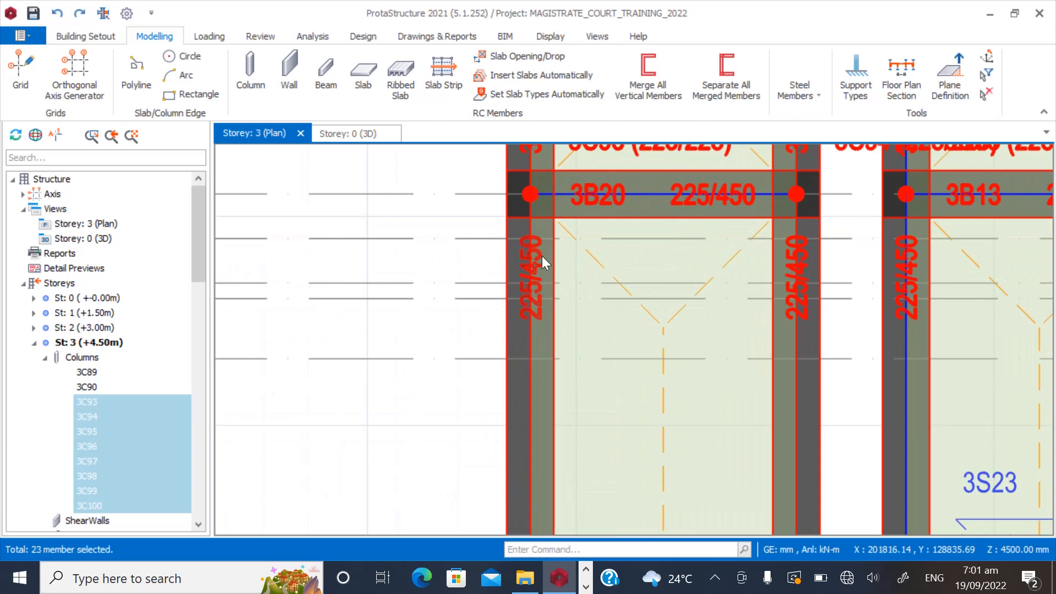
pyautogui.click(467, 247)
# Add columns 3C89 and 3C90 at the lower end of the P3 ramp segment to the selection.
pyautogui.scroll(-6, 467, 247)
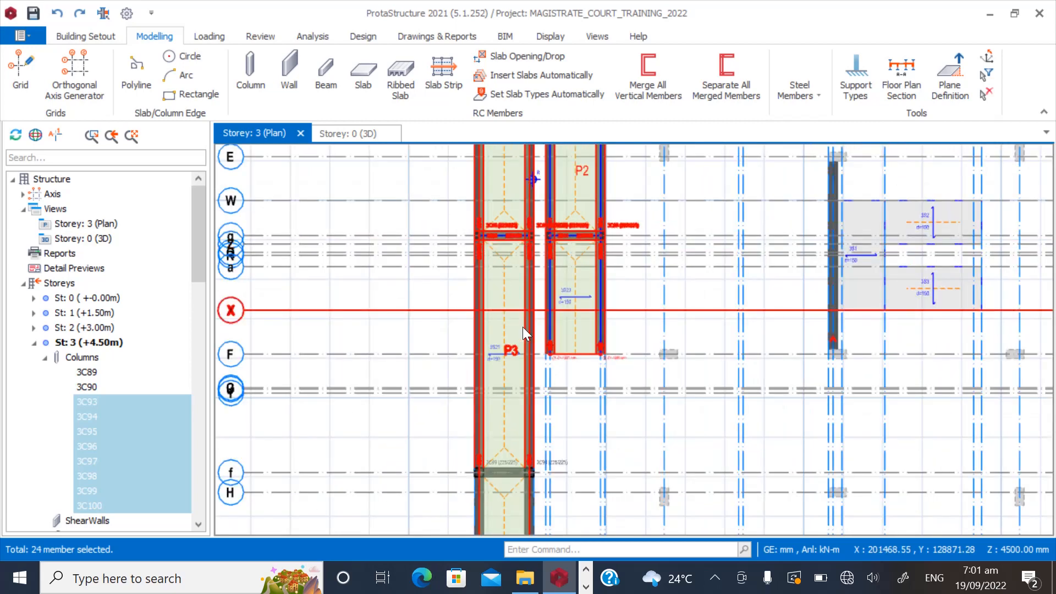
pyautogui.scroll(-2, 523, 325)
pyautogui.scroll(4, 500, 431)
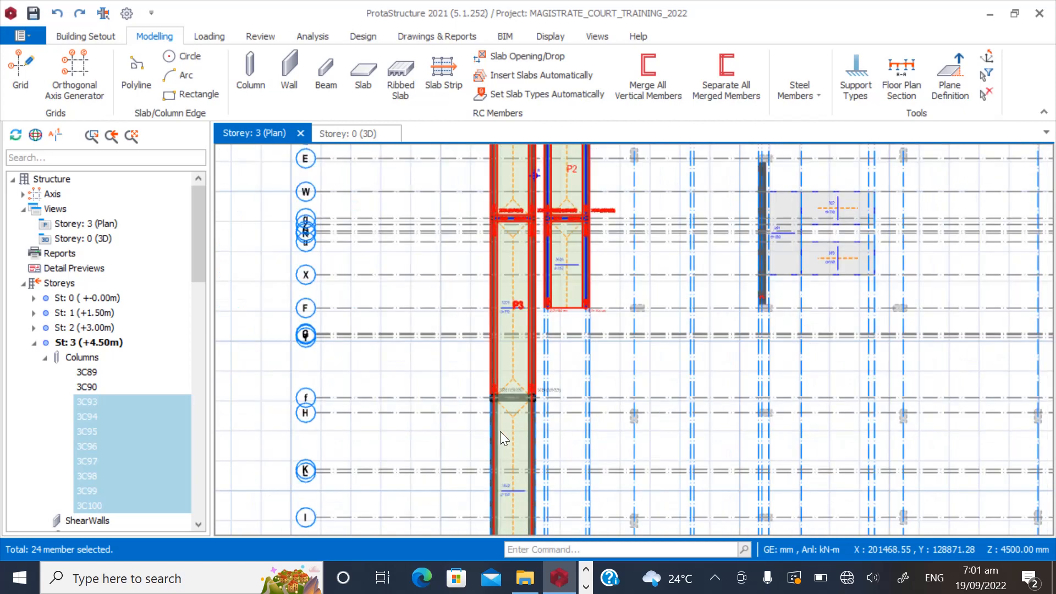
pyautogui.scroll(2, 502, 406)
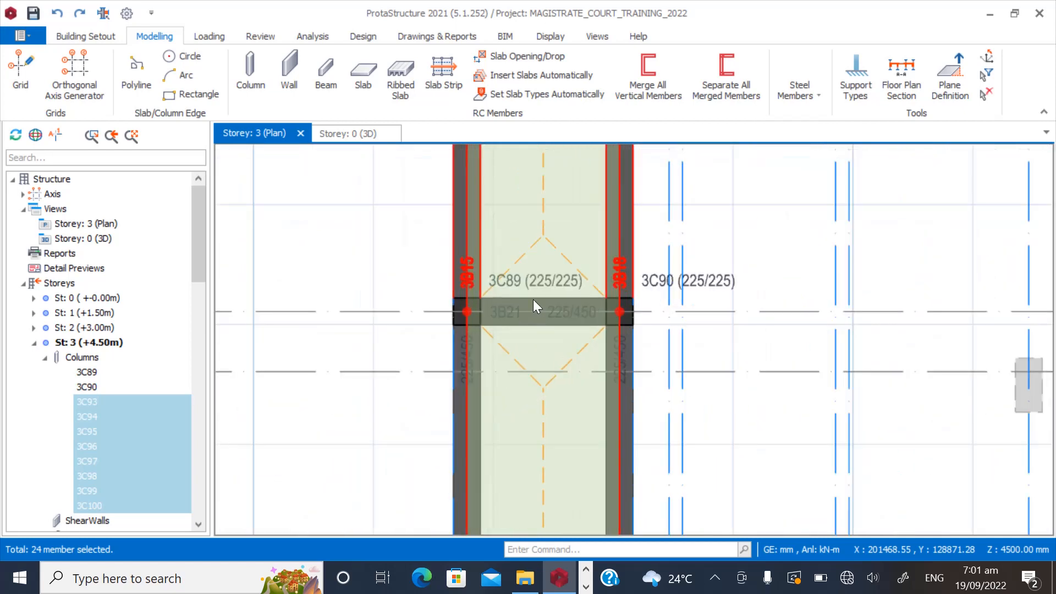
pyautogui.click(657, 284)
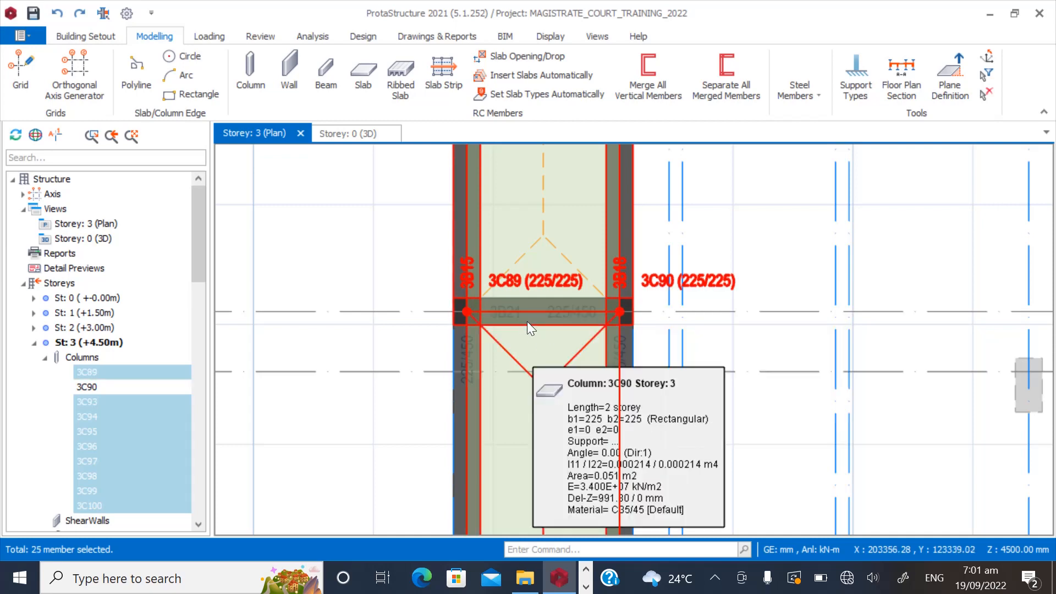
# Add cross-beam 3B21, the two side beams of the lowest ramp segment and its slab 3S22 to the selection.
pyautogui.click(461, 355)
pyautogui.click(628, 345)
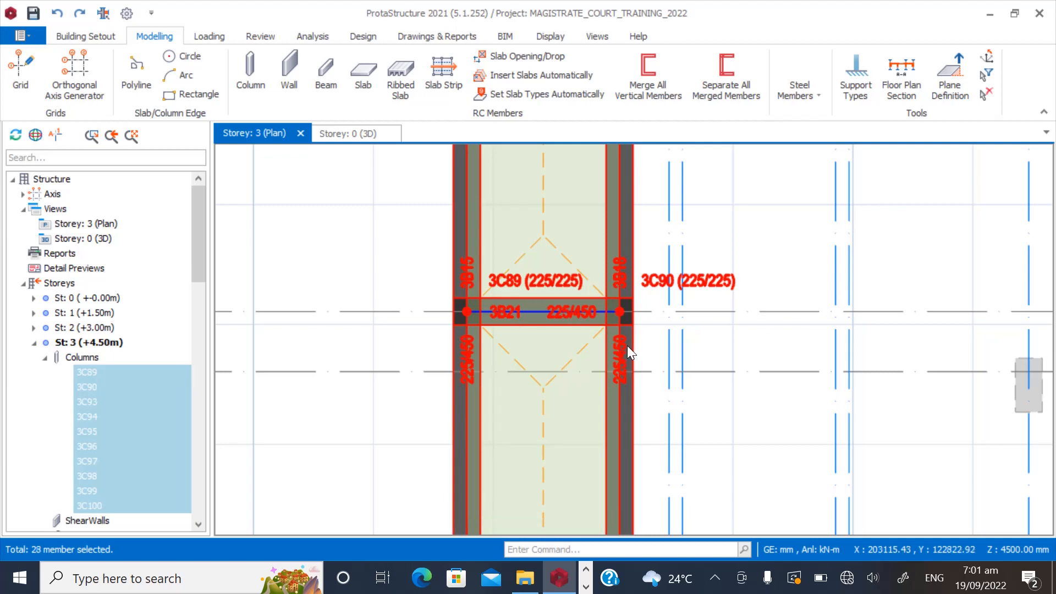
pyautogui.click(543, 390)
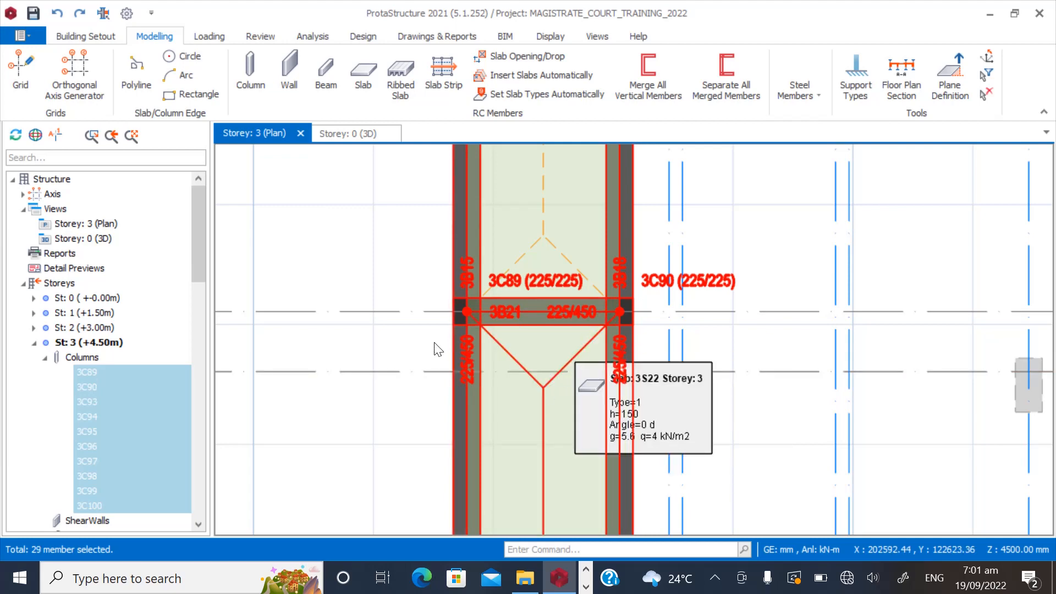
pyautogui.scroll(-1, 384, 250)
pyautogui.scroll(-5, 383, 251)
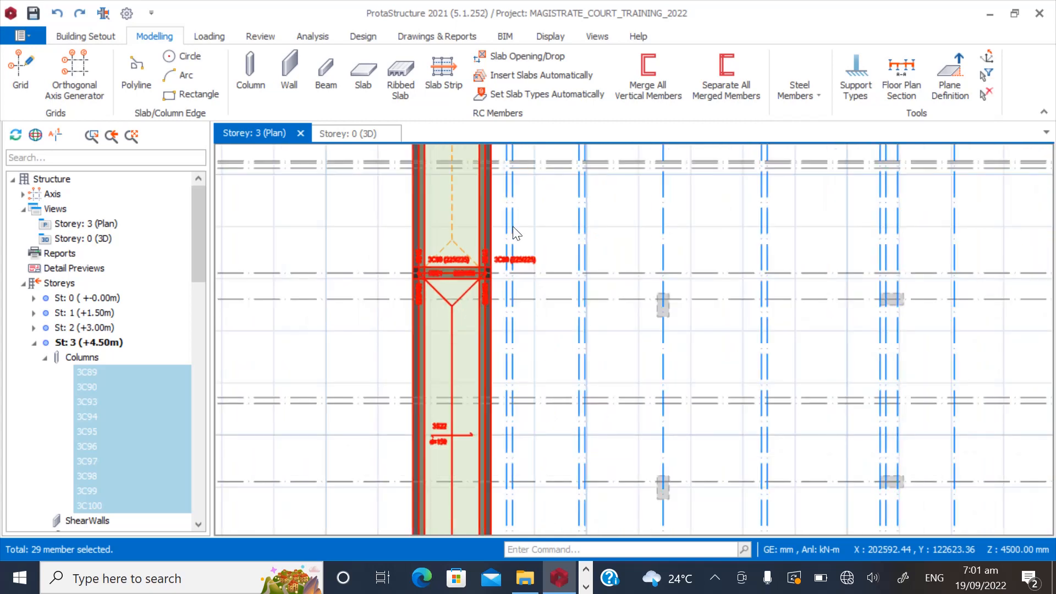
pyautogui.click(510, 362)
pyautogui.scroll(4, 478, 379)
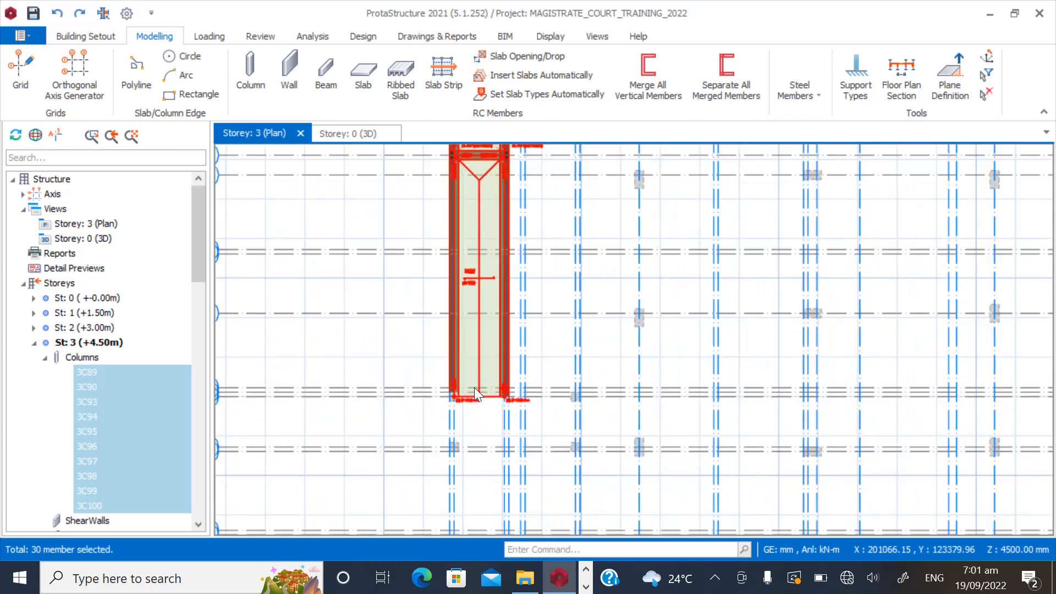
pyautogui.scroll(3, 483, 441)
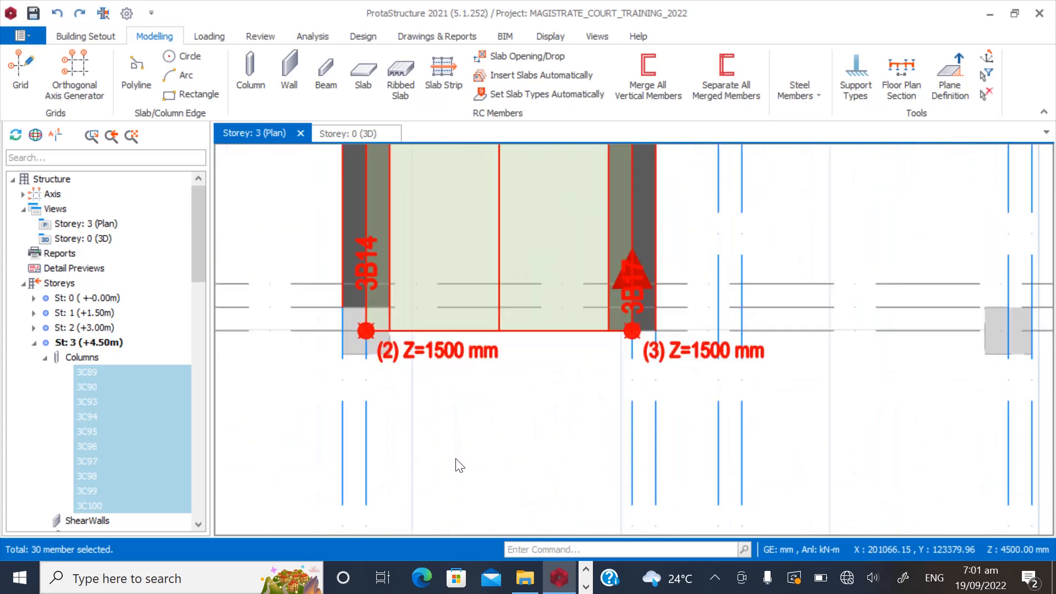
# Clear the current selection of Storey 3 ramp members.
pyautogui.scroll(-5, 470, 476)
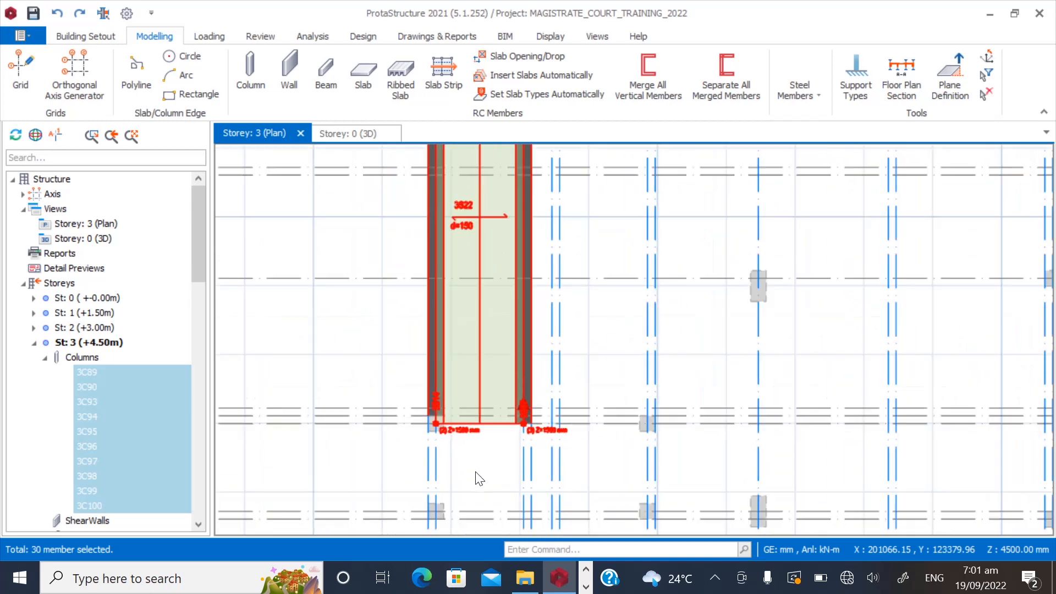
pyautogui.scroll(4, 483, 374)
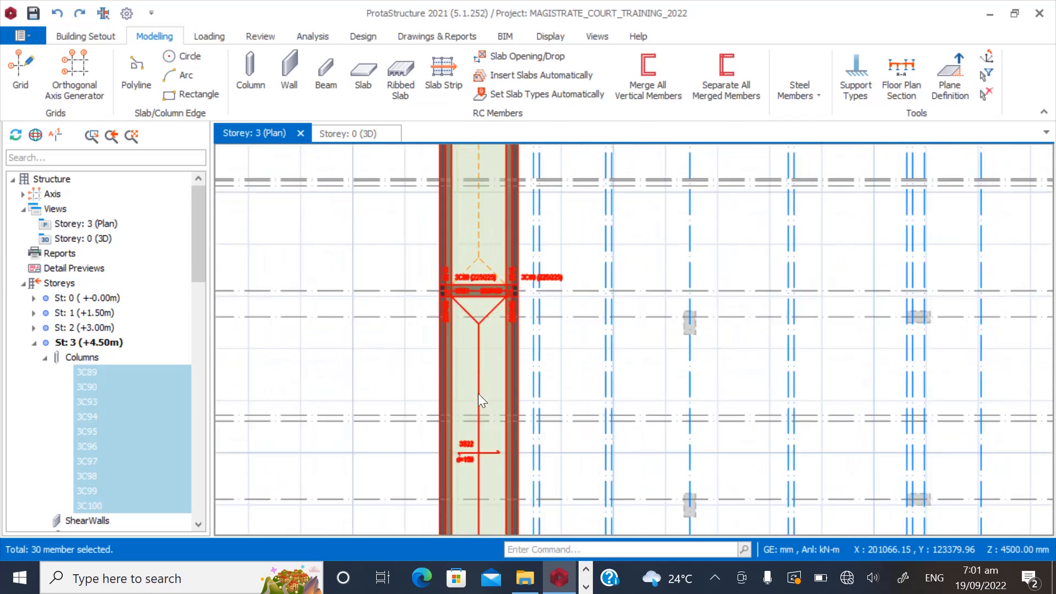
pyautogui.scroll(5, 474, 471)
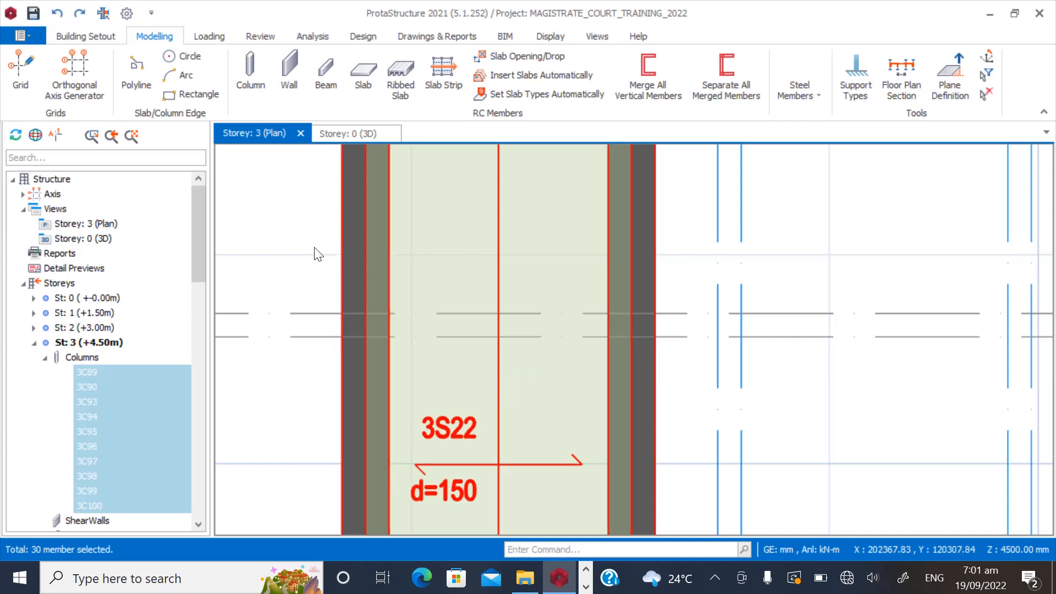
pyautogui.press('Escape')
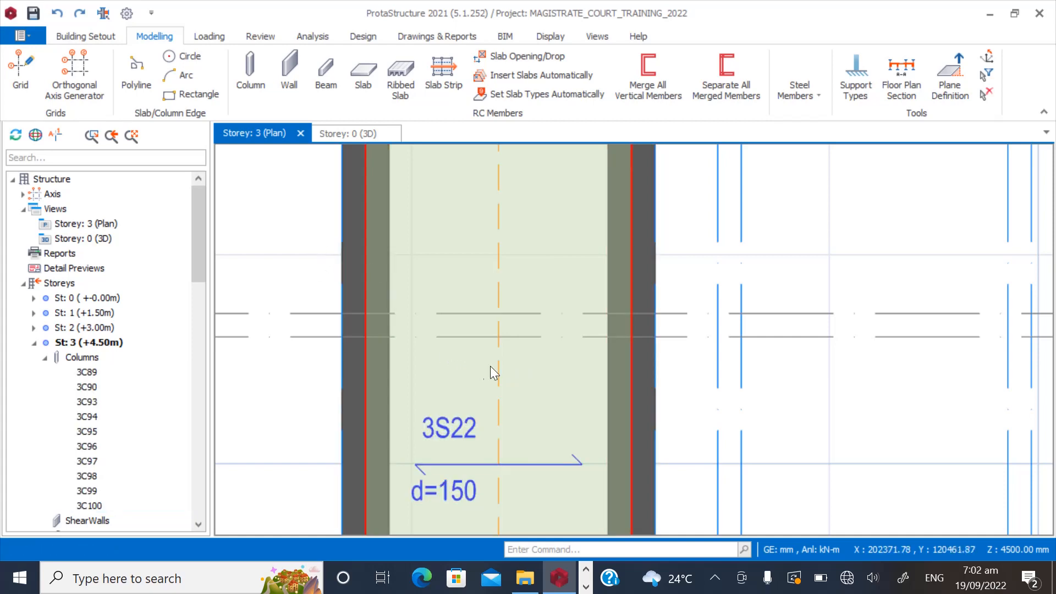
# Collapse the Storey 3 members in the structure tree and switch the plan view to Storey 5 (+7.50m).
pyautogui.scroll(-6, 491, 365)
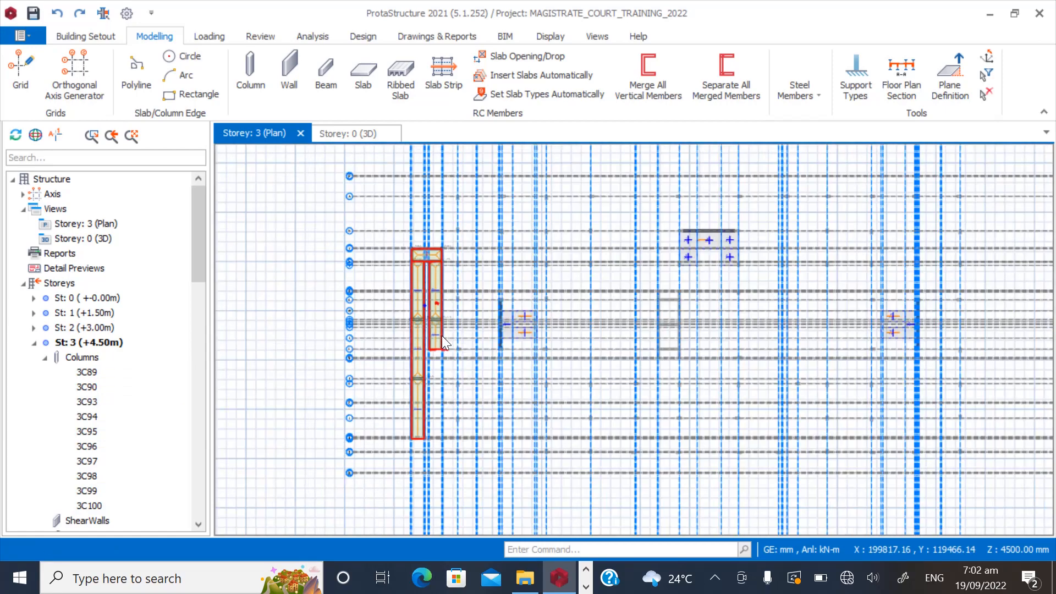
pyautogui.scroll(2, 443, 339)
pyautogui.click(34, 343)
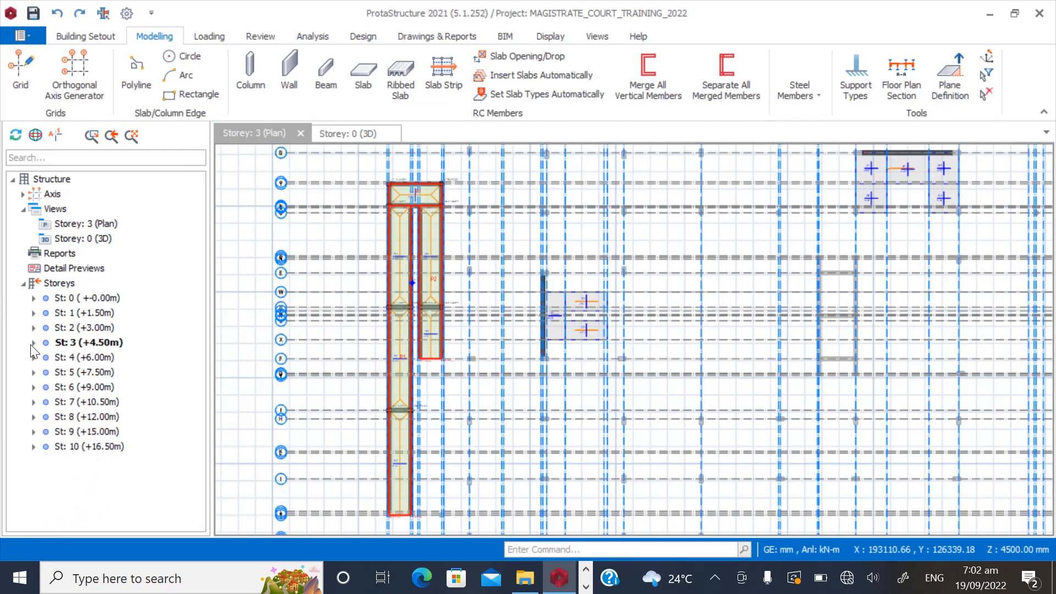
pyautogui.doubleClick(73, 372)
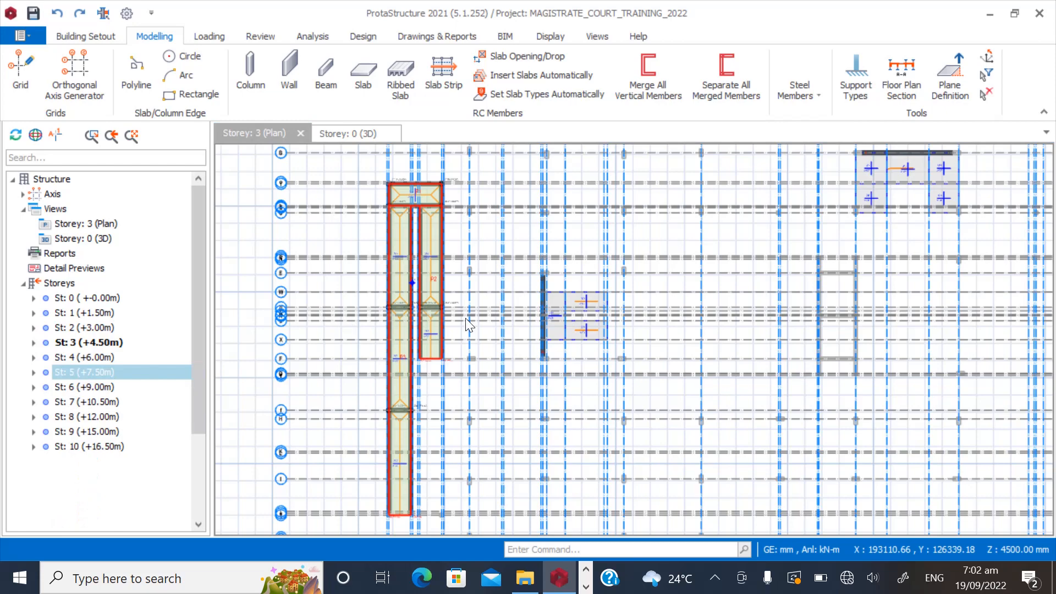
pyautogui.scroll(-2, 471, 321)
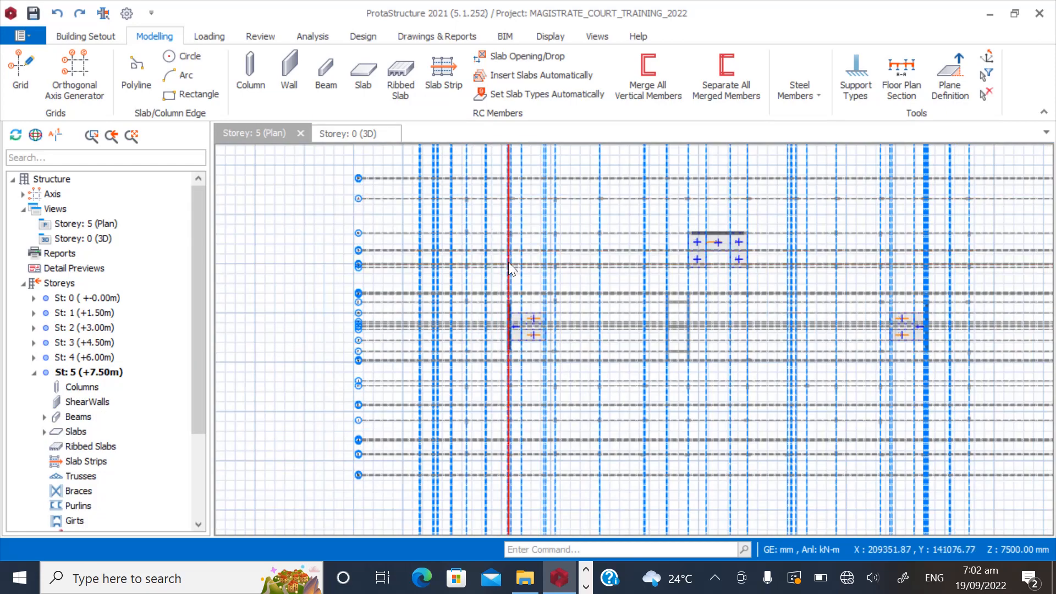
pyautogui.scroll(-2, 508, 262)
pyautogui.moveTo(497, 207); pyautogui.dragTo(837, 373)
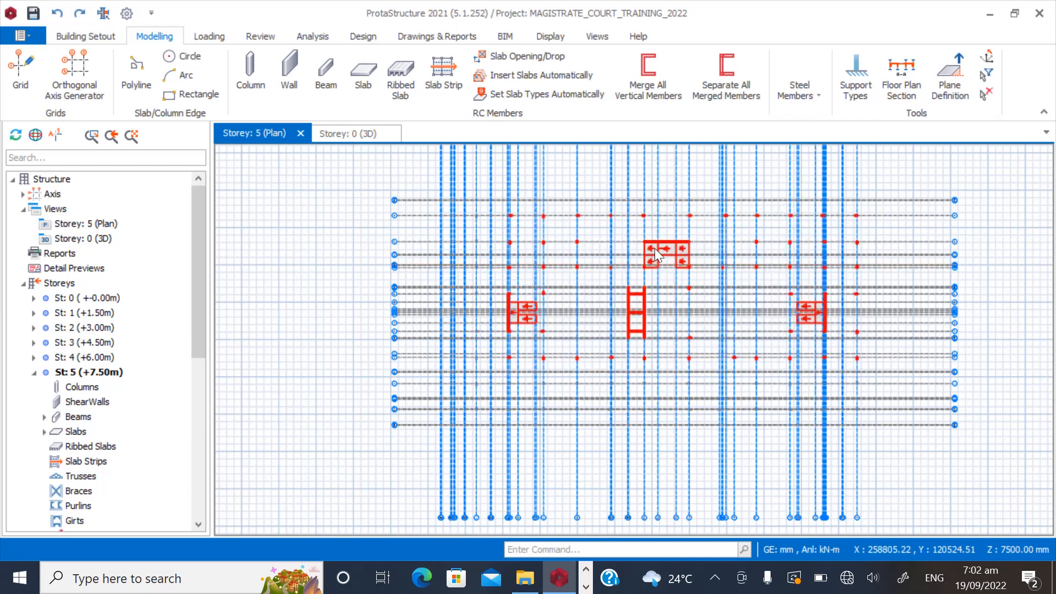
pyautogui.click(627, 248)
pyautogui.scroll(2, 647, 250)
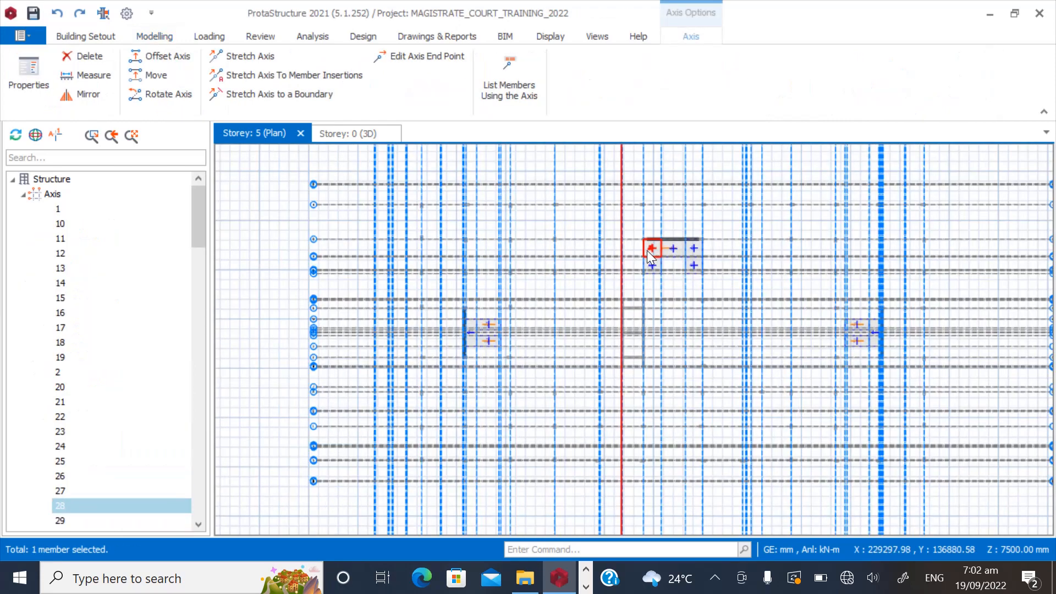
pyautogui.scroll(2, 426, 388)
pyautogui.scroll(-2, 500, 339)
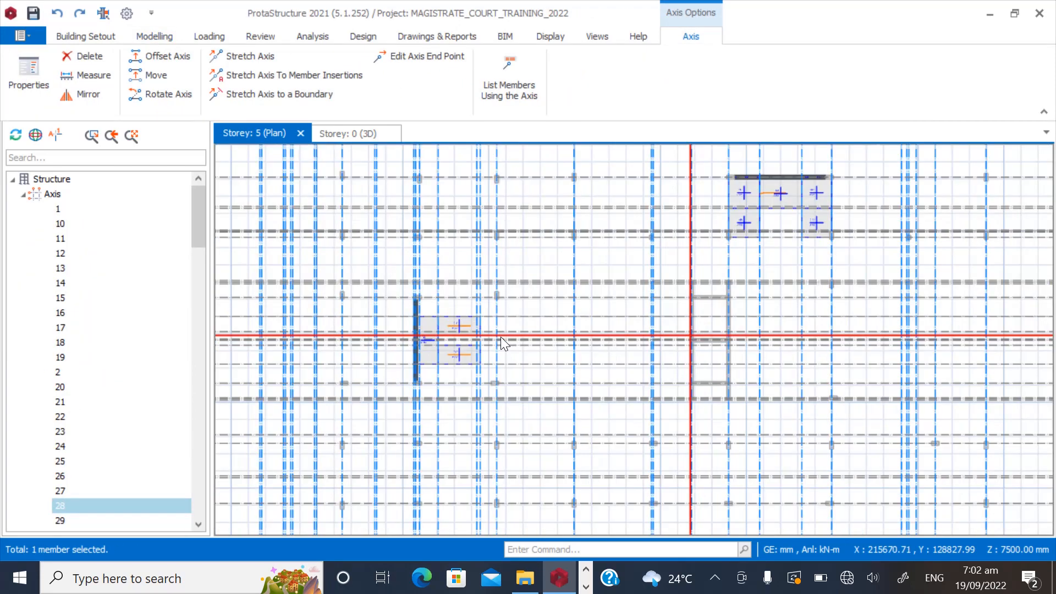
# Delete beams 5B110, 5B119 and 5B142 from Storey 5, keeping only Beams in the member filter.
pyautogui.click(23, 194)
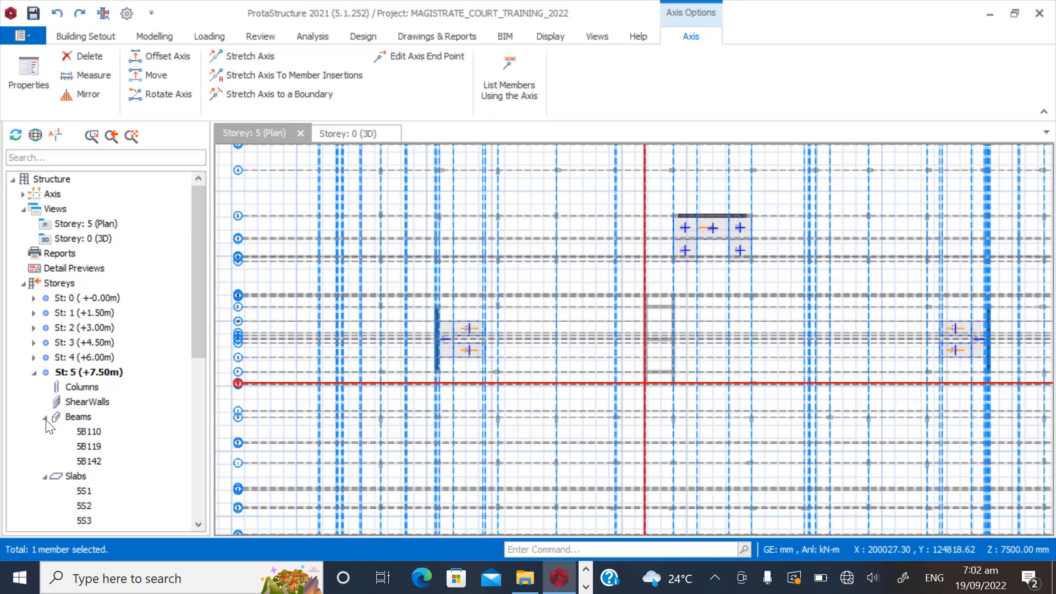
pyautogui.click(104, 434)
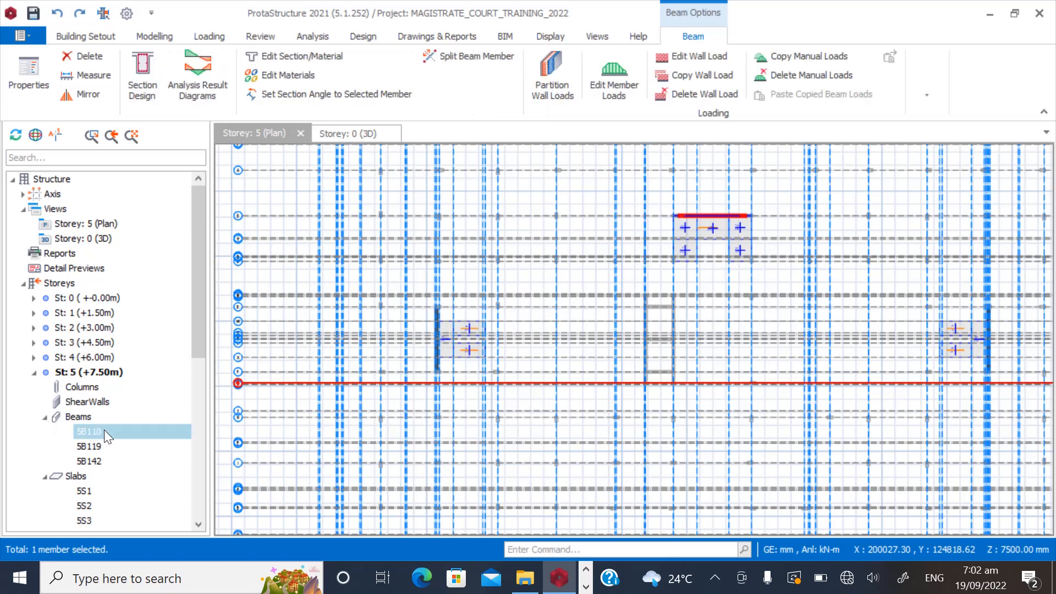
pyautogui.keyDown('shift'); pyautogui.click(90, 459); pyautogui.keyUp('shift')
pyautogui.rightClick(104, 448)
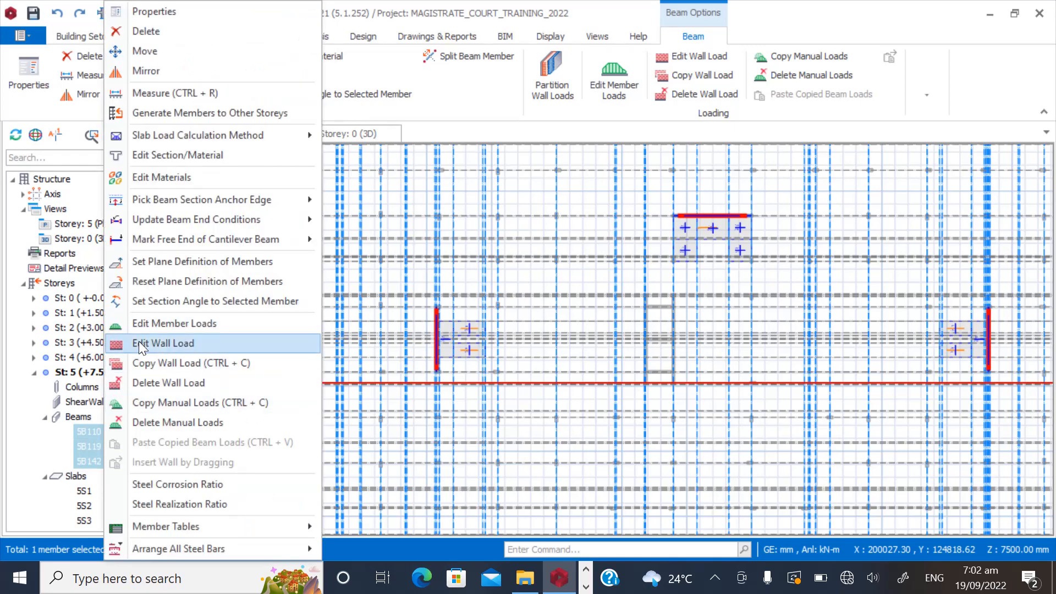
pyautogui.click(145, 51)
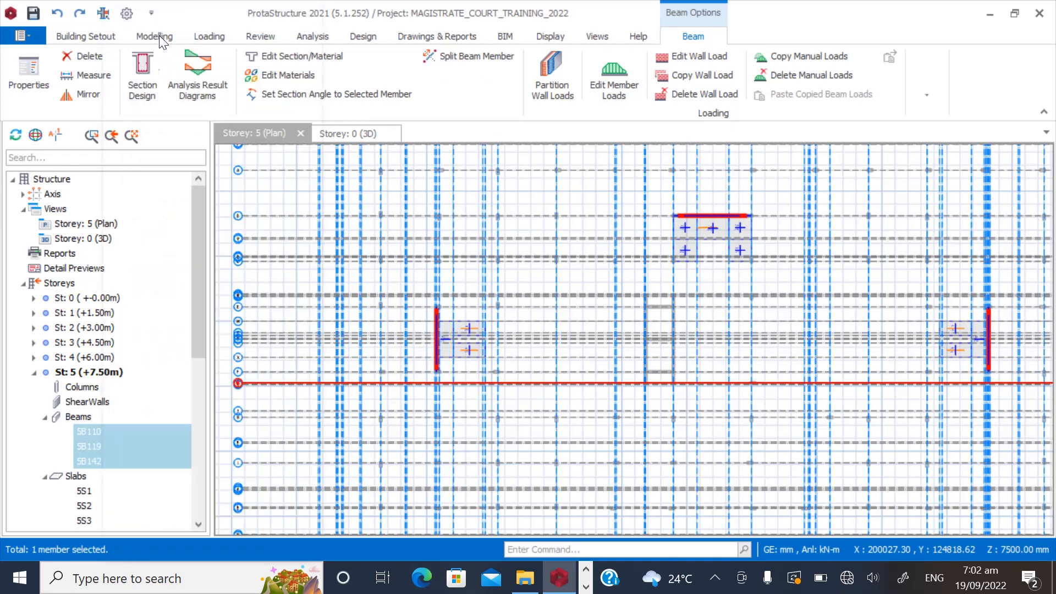
pyautogui.click(526, 468)
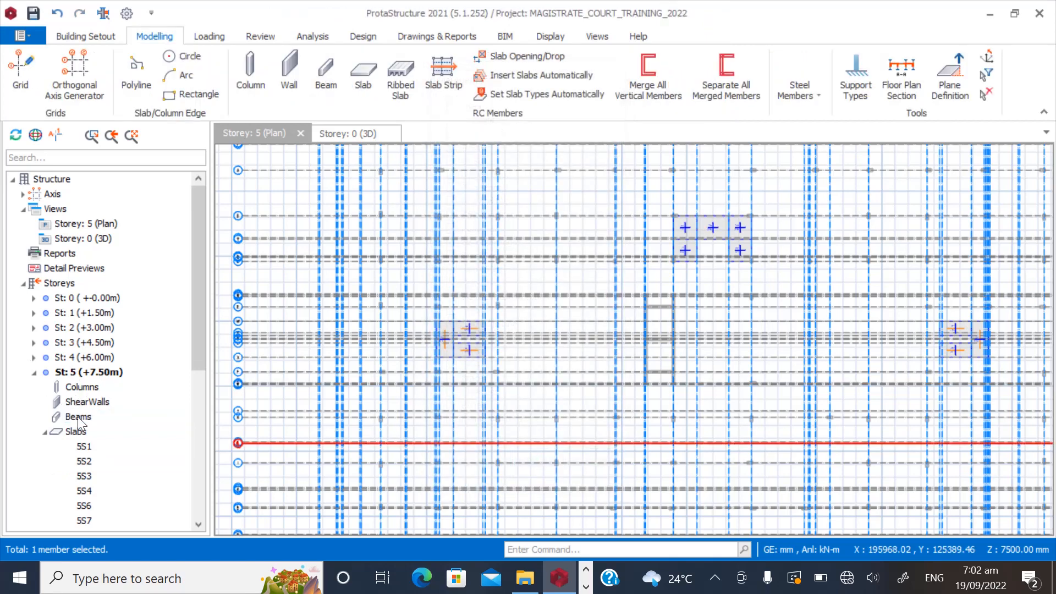
# Delete all Storey 5 slabs from 5S1 through 5S12, keeping only Slabs in the member filter.
pyautogui.scroll(-2, 87, 446)
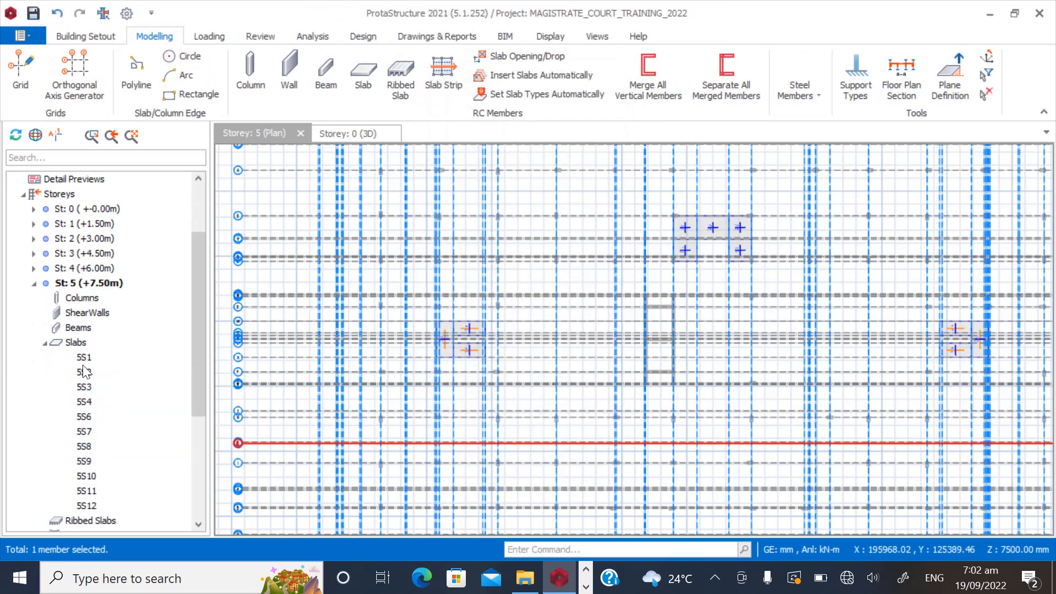
pyautogui.click(85, 371)
pyautogui.click(88, 358)
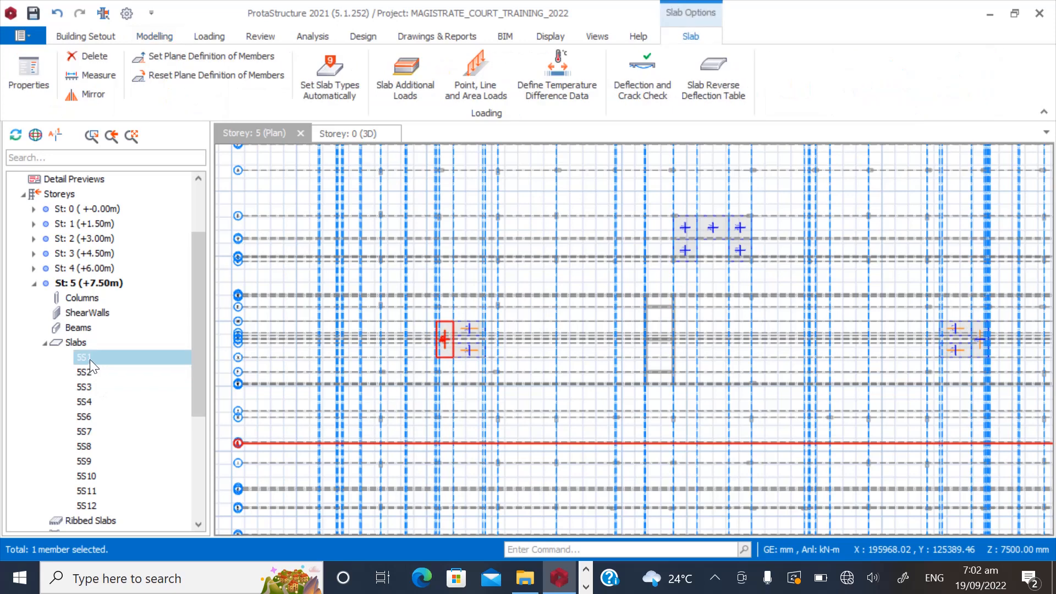
pyautogui.press('Down')
pyautogui.press('Down')
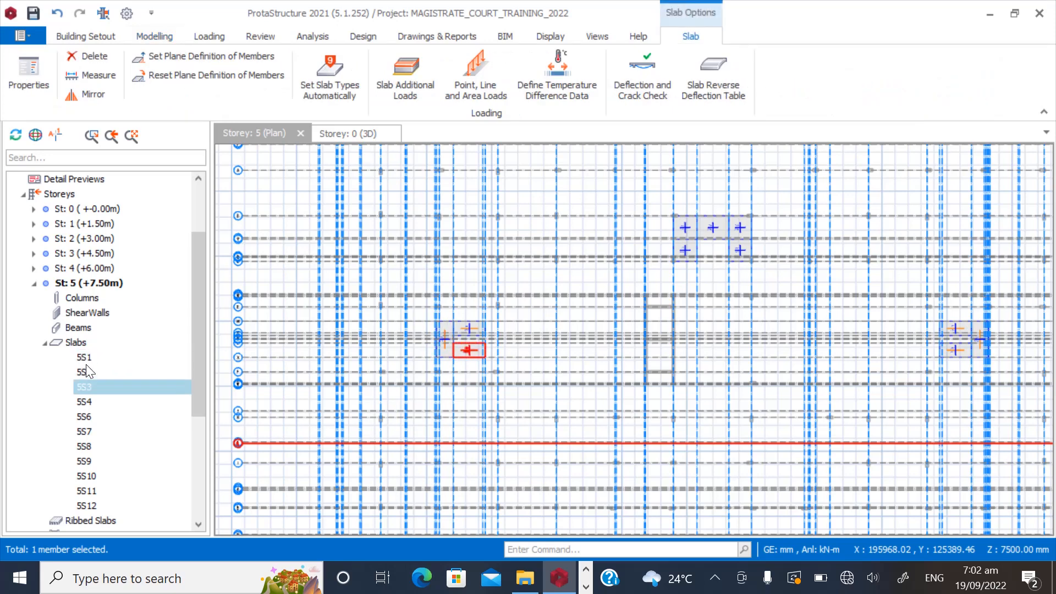
pyautogui.press('Up')
pyautogui.press('Up')
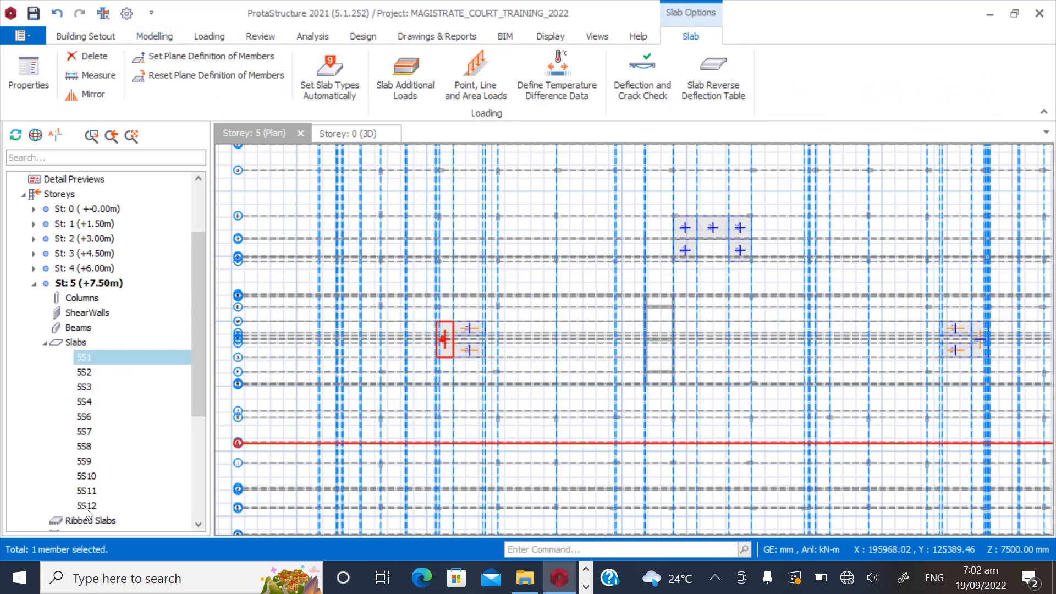
pyautogui.hotkey('shift', 'End')
pyautogui.rightClick(80, 413)
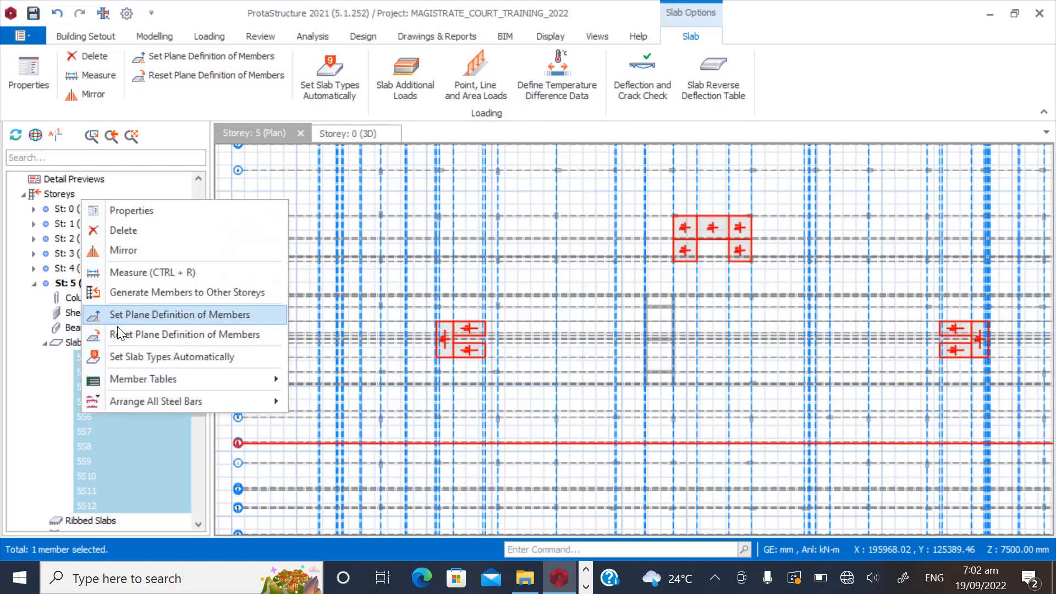
pyautogui.click(124, 233)
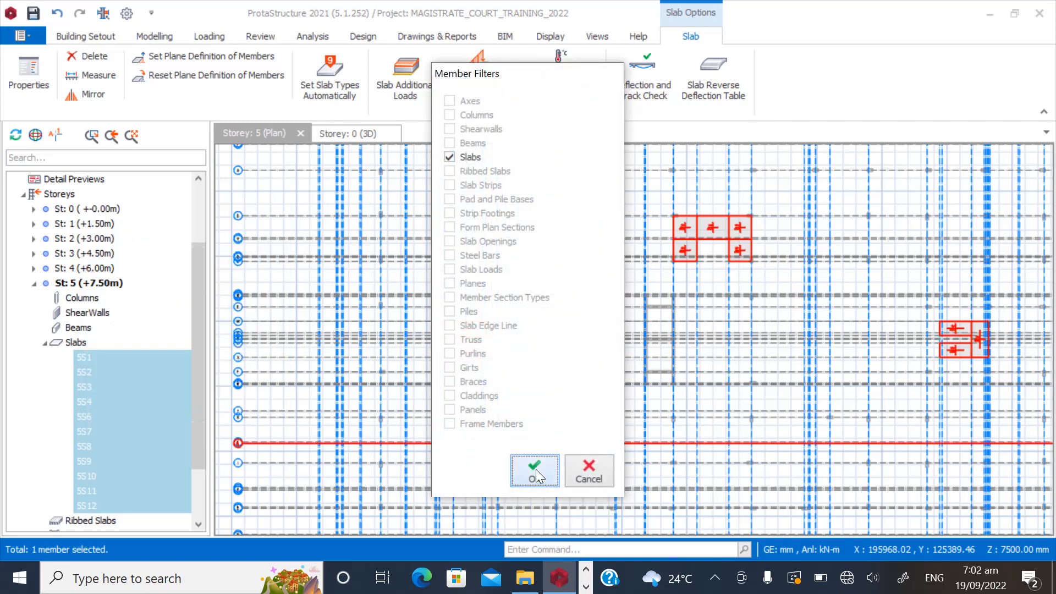
pyautogui.click(592, 467)
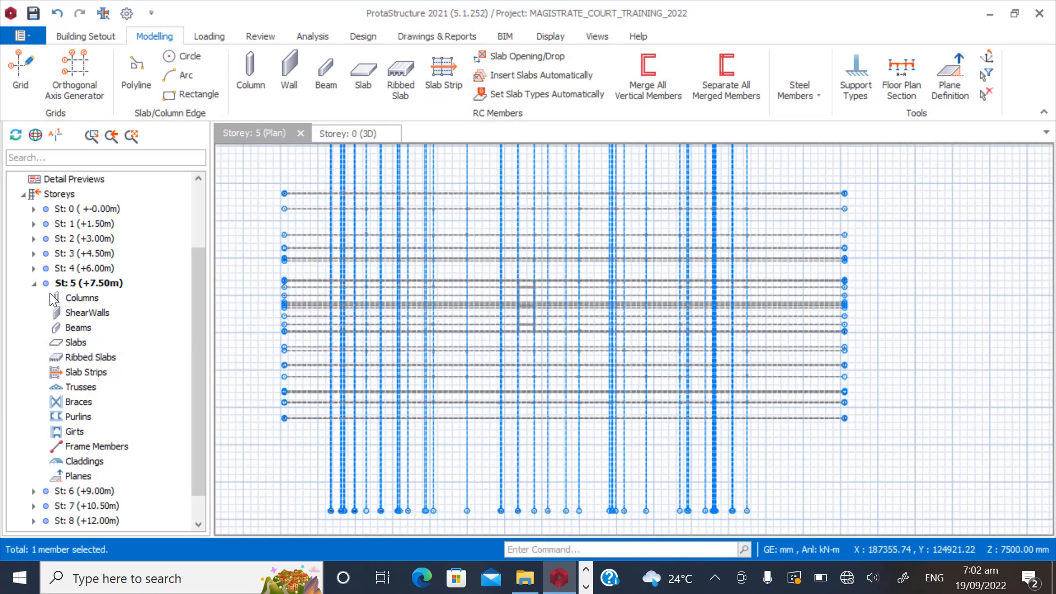
# Switch the plan view to Storey 7 (+10.50m) and delete its beams 7B110, 7B119 and 7B142.
pyautogui.click(34, 283)
pyautogui.doubleClick(70, 402)
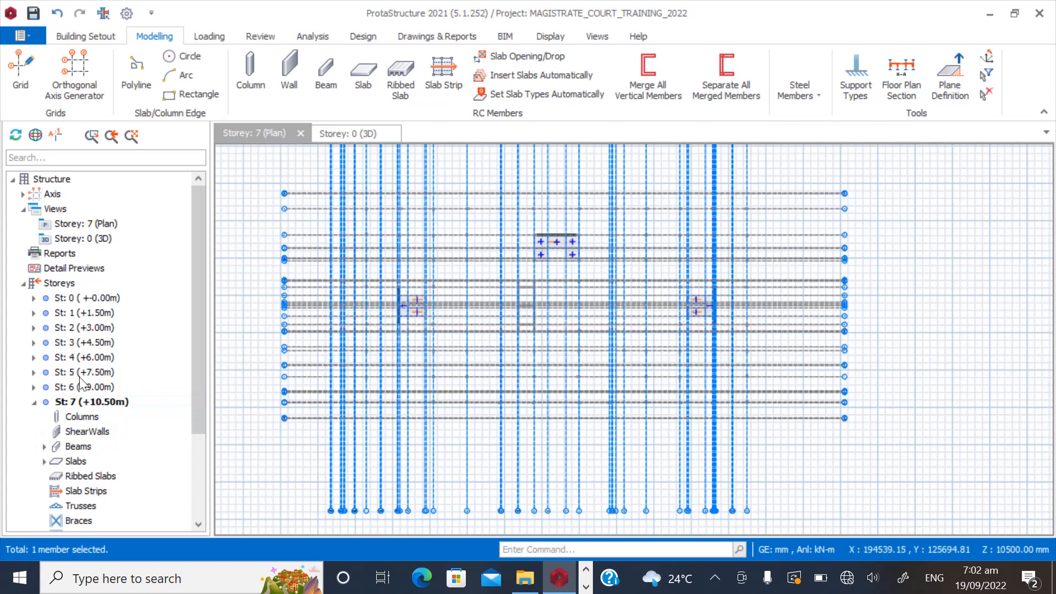
pyautogui.click(46, 447)
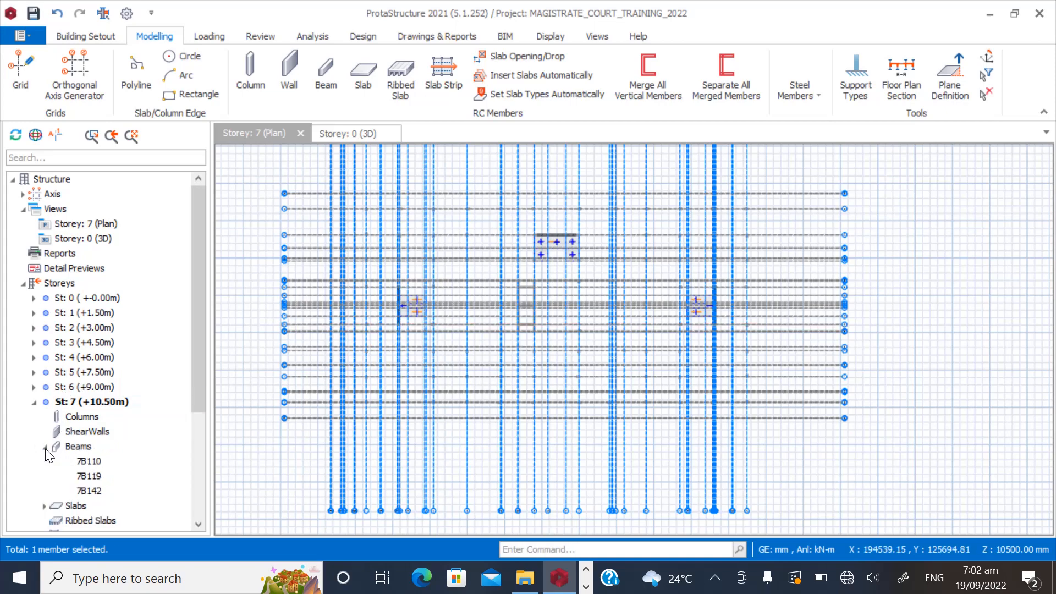
pyautogui.click(82, 461)
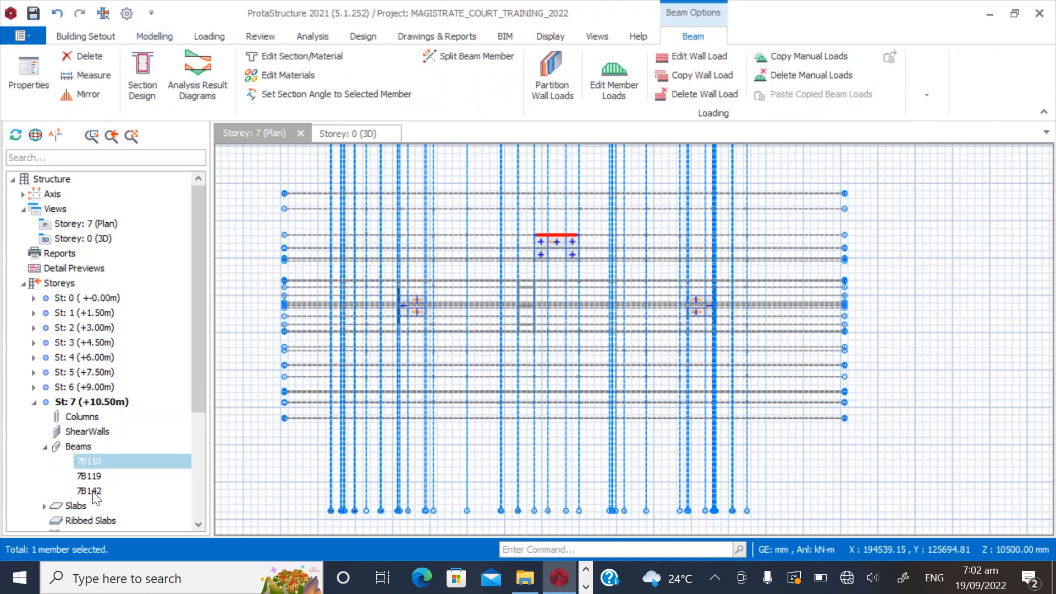
pyautogui.keyDown('shift'); pyautogui.click(92, 491); pyautogui.keyUp('shift')
pyautogui.rightClick(92, 491)
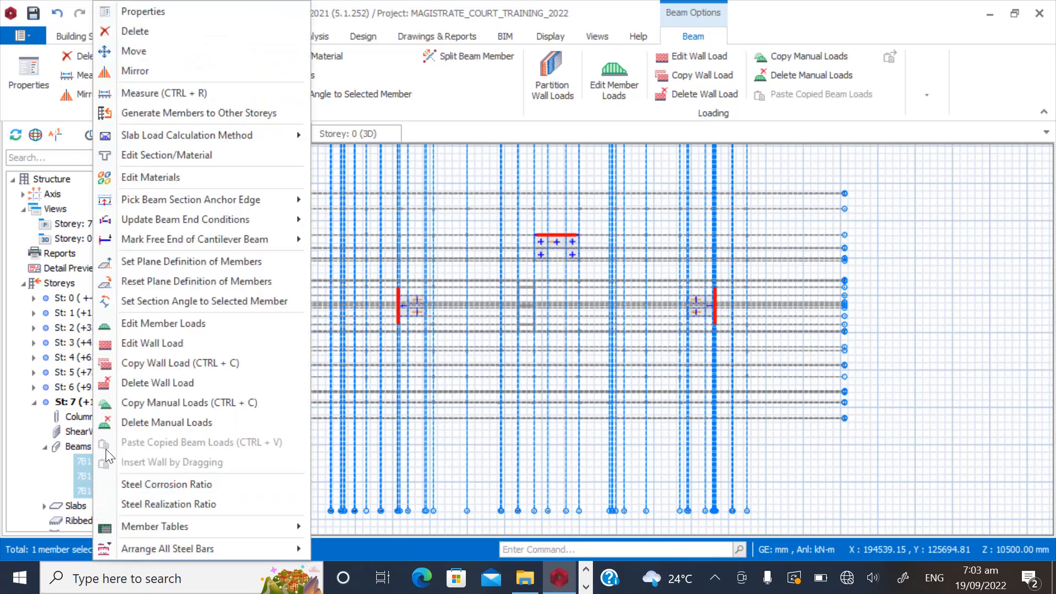
pyautogui.click(134, 33)
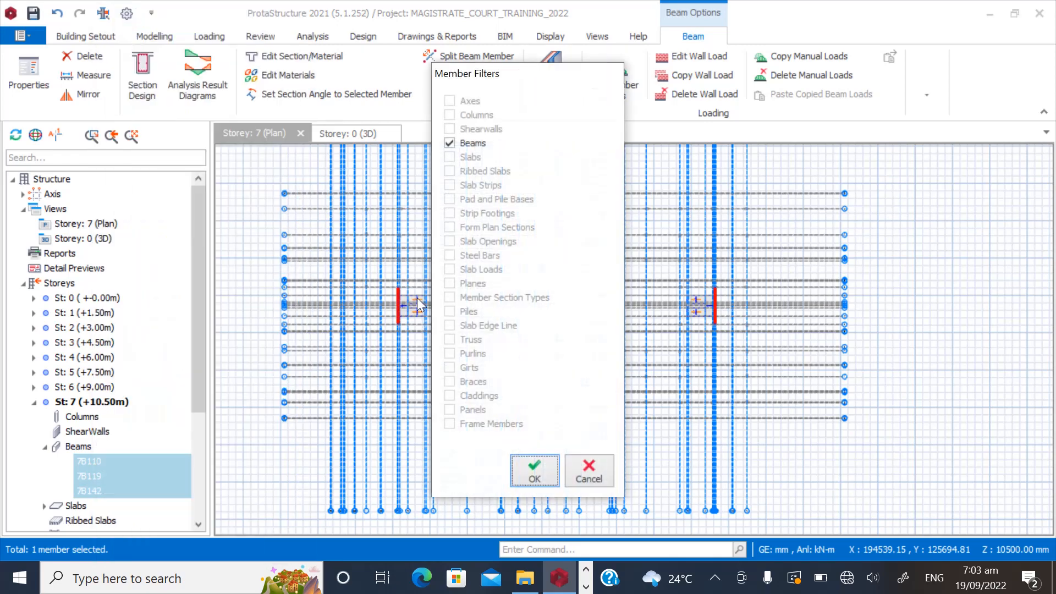
pyautogui.click(520, 469)
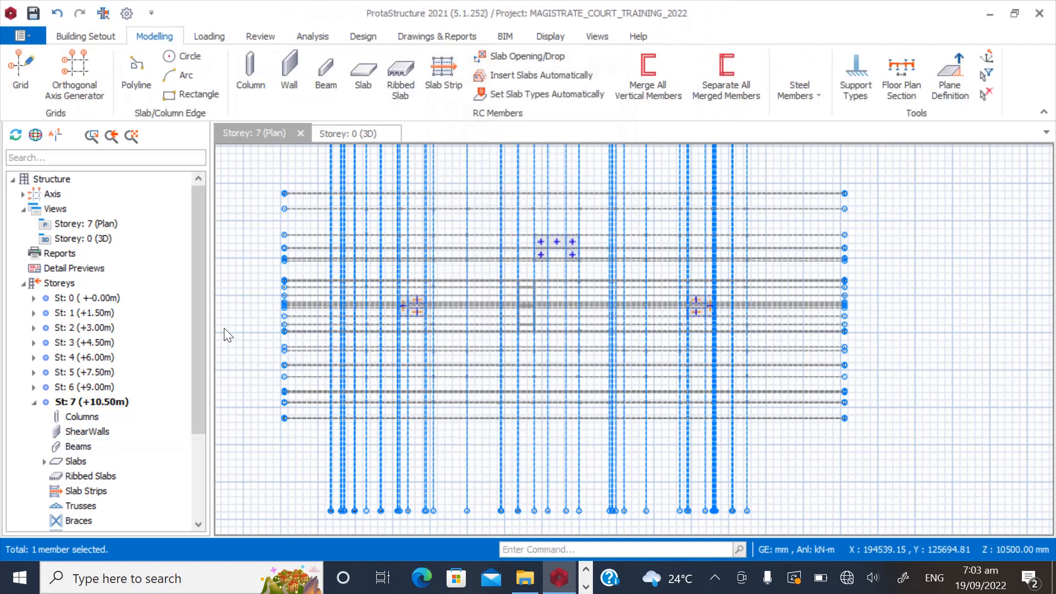
# Delete all Storey 7 slabs from 7S1 through 7S12, and collapse that storey in the structure tree.
pyautogui.moveTo(200, 345); pyautogui.dragTo(192, 427)
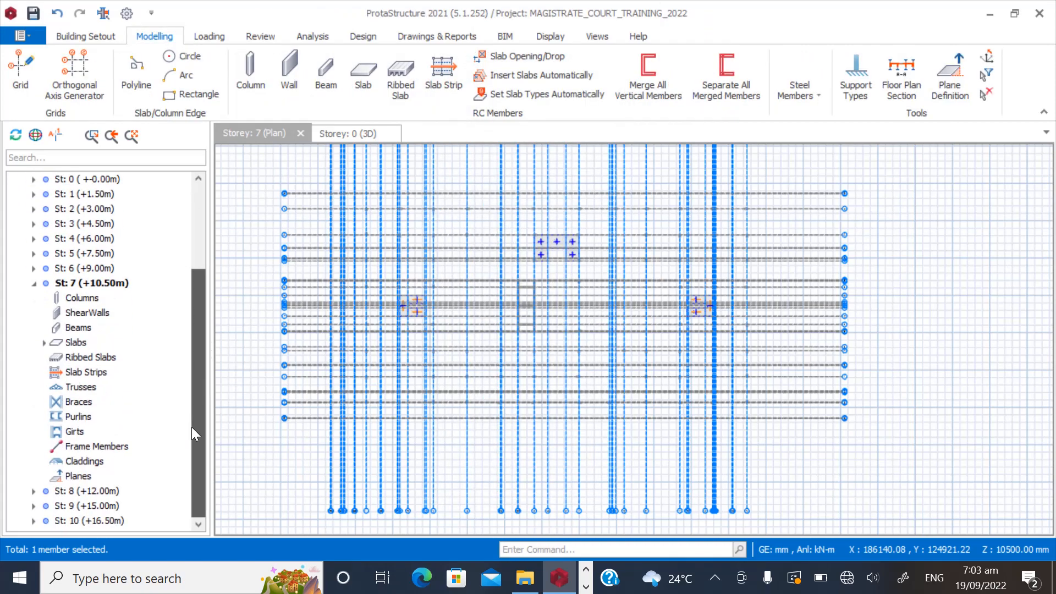
pyautogui.click(44, 342)
pyautogui.click(90, 358)
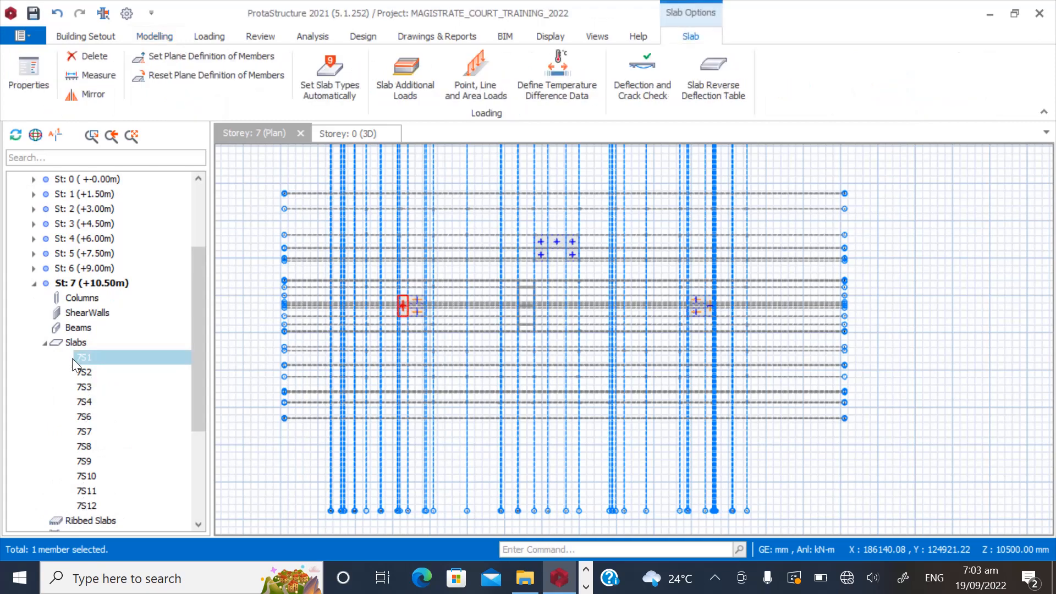
pyautogui.hotkey('shift', 'End')
pyautogui.rightClick(86, 368)
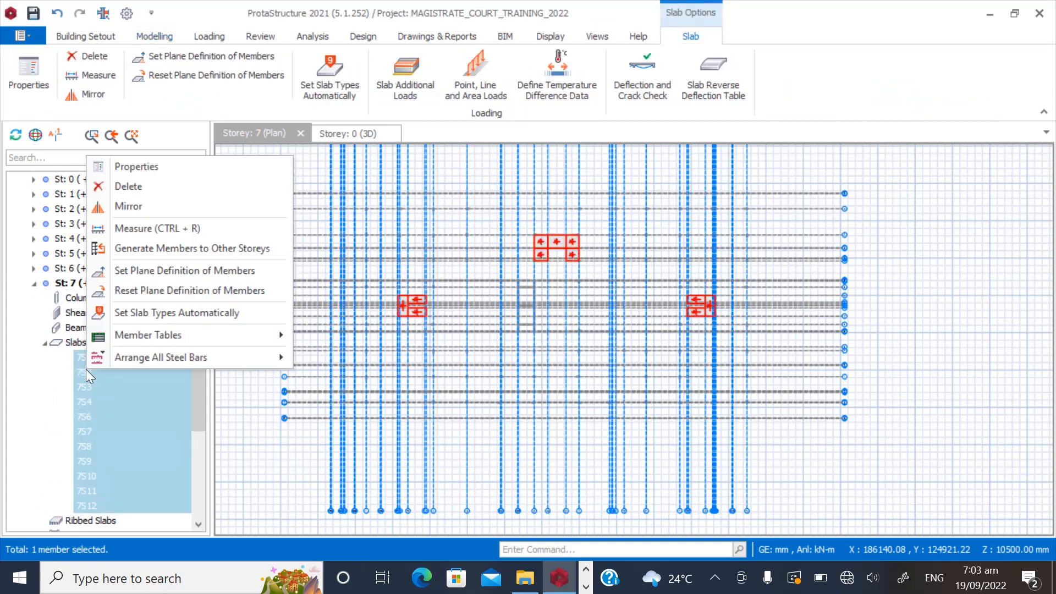
pyautogui.click(125, 187)
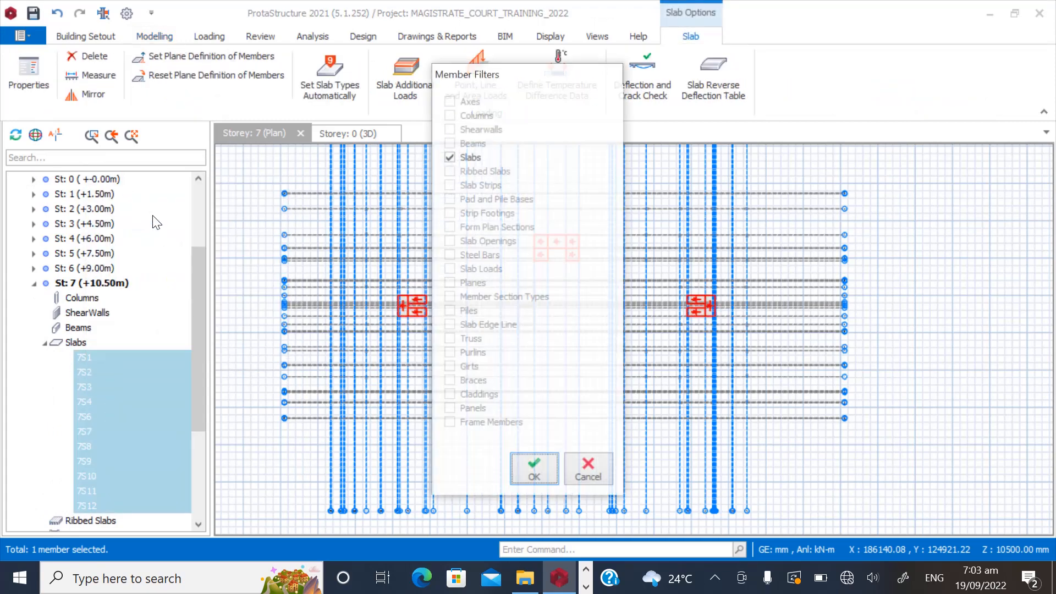
pyautogui.click(528, 474)
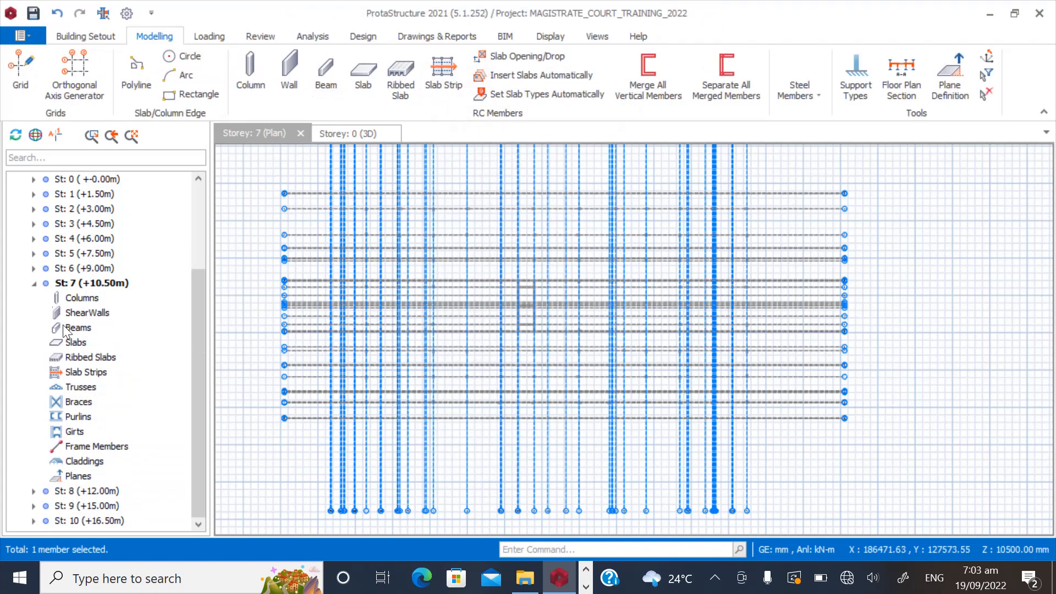
pyautogui.click(34, 283)
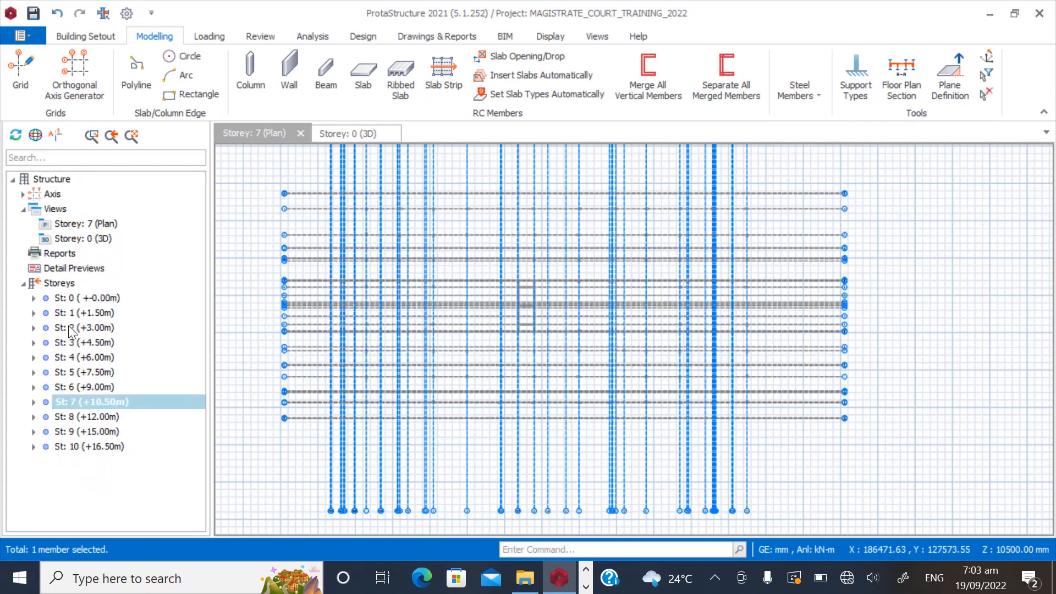
# Generate all member types from Storey 3 (+4.50m) to Storeys 5 (+7.50m) and 7 (+10.50m), without replacing existing members.
pyautogui.doubleClick(71, 341)
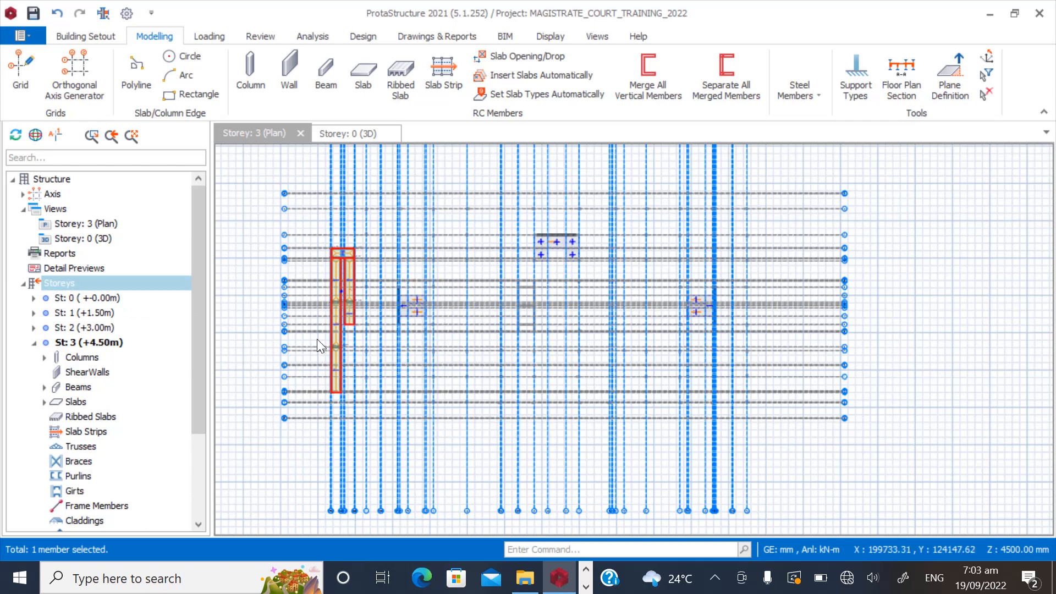
pyautogui.rightClick(59, 281)
pyautogui.click(111, 325)
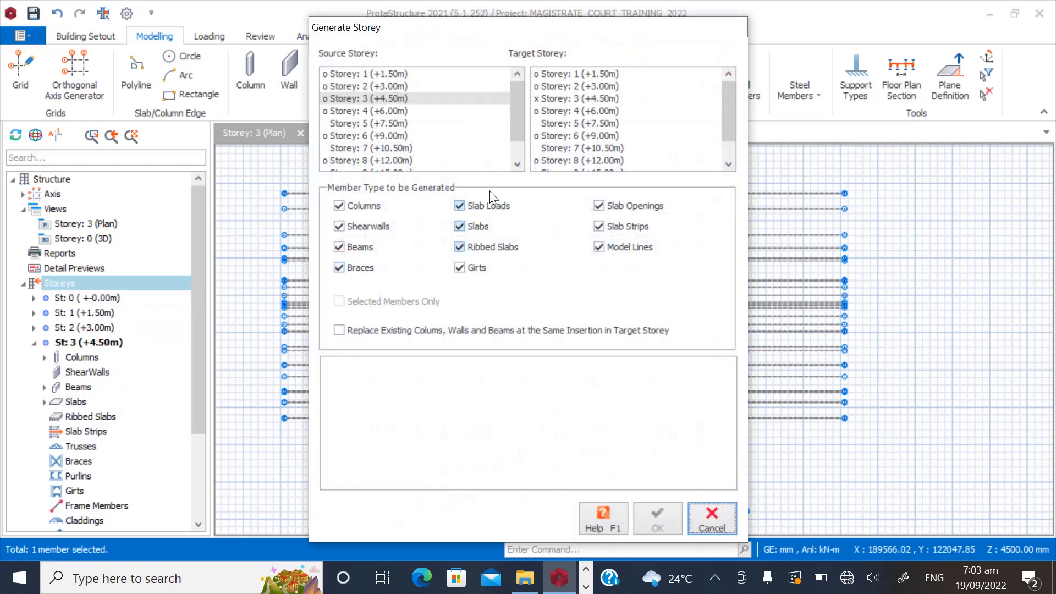
pyautogui.click(563, 124)
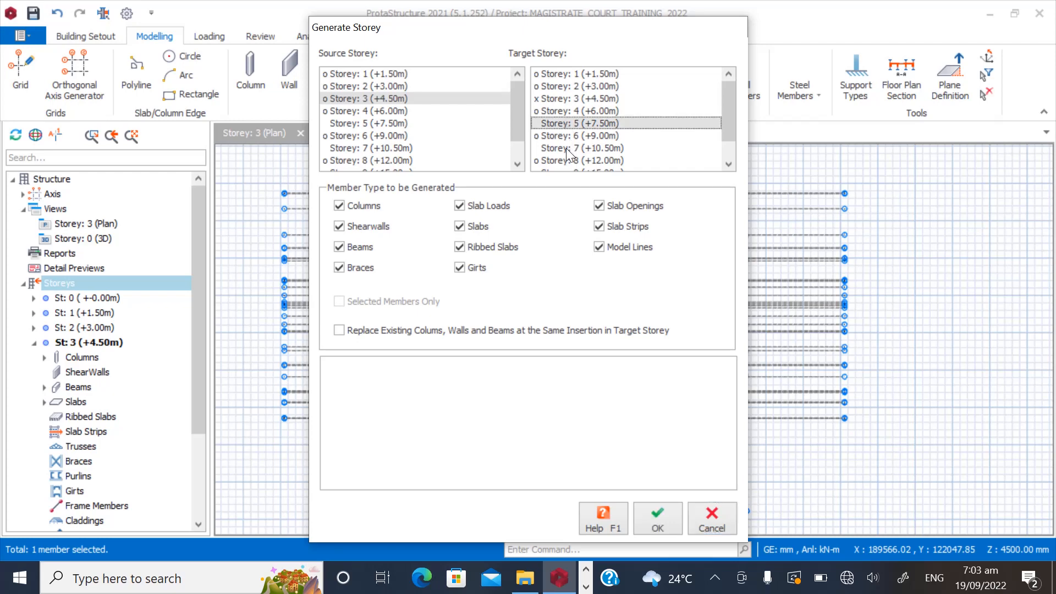
pyautogui.keyDown('ctrl'); pyautogui.click(567, 147); pyautogui.keyUp('ctrl')
pyautogui.click(650, 524)
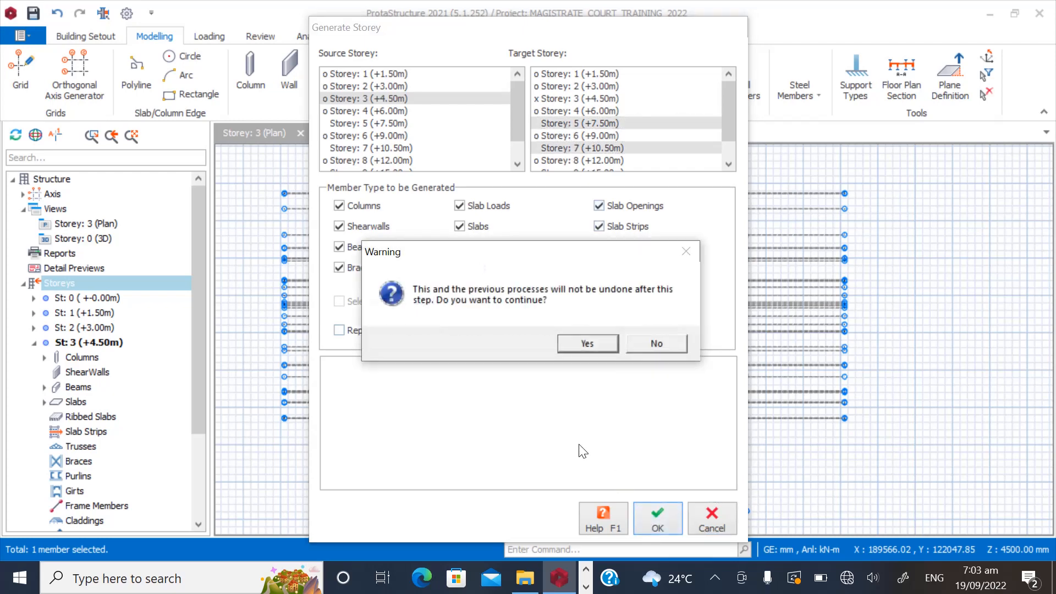
pyautogui.click(586, 342)
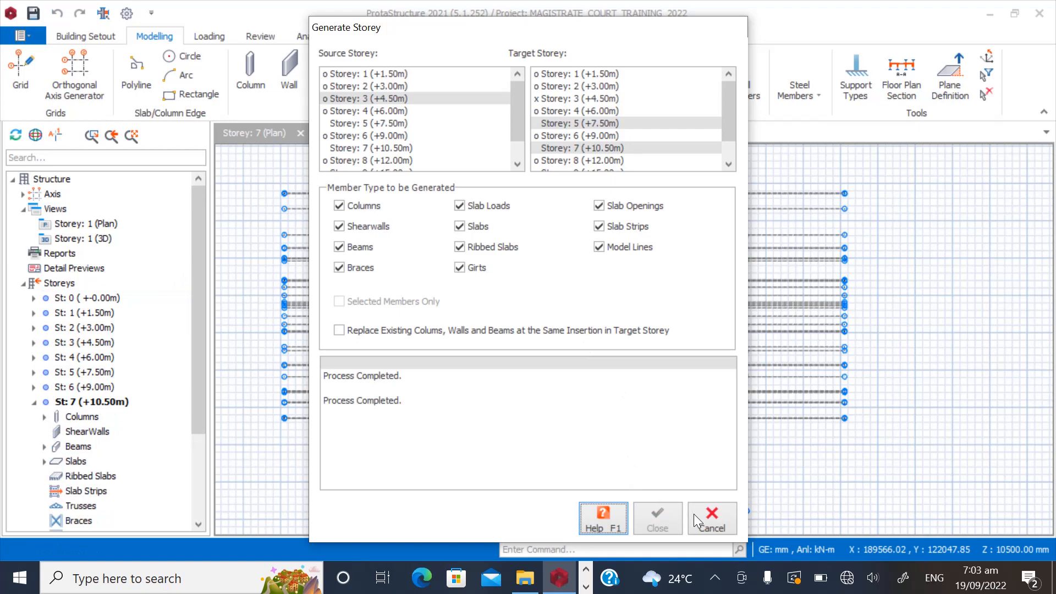
pyautogui.click(712, 519)
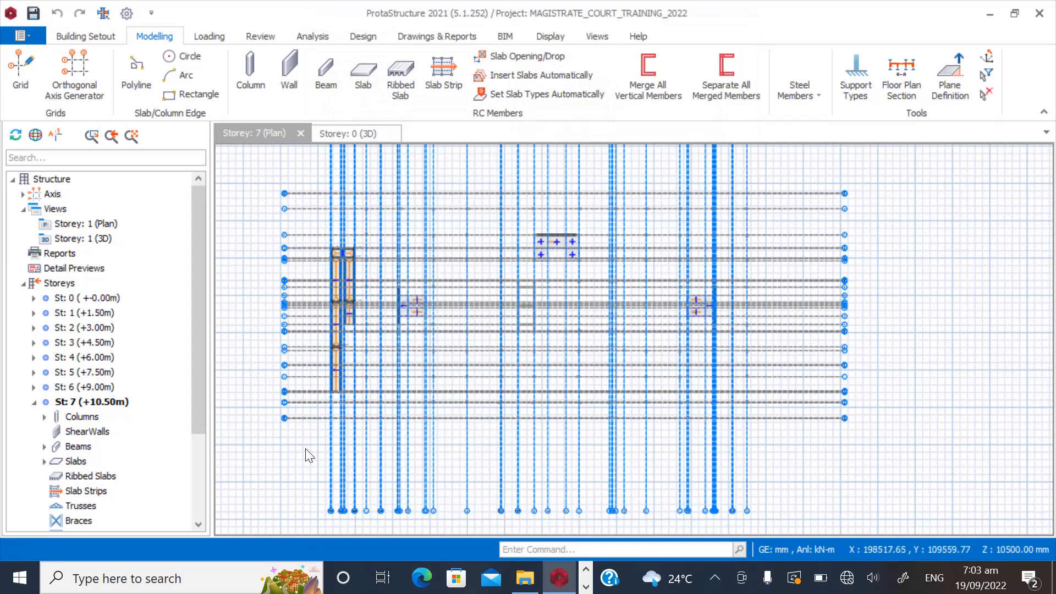
pyautogui.scroll(2, 318, 291)
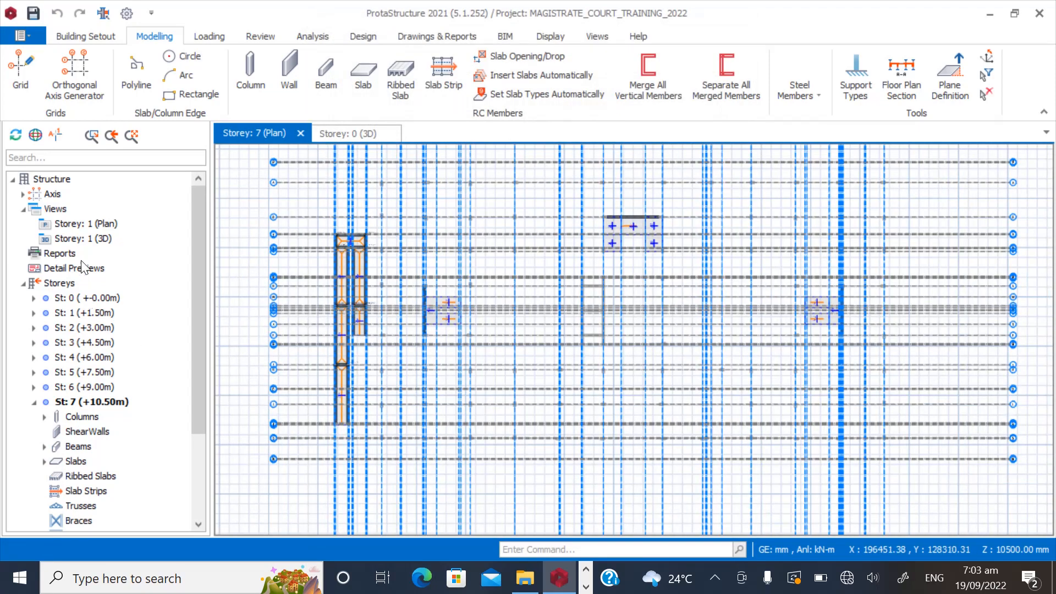
# Examine the access ramps and their supporting columns, beams and landings at the building's left end in the 3D view.
pyautogui.click(88, 238)
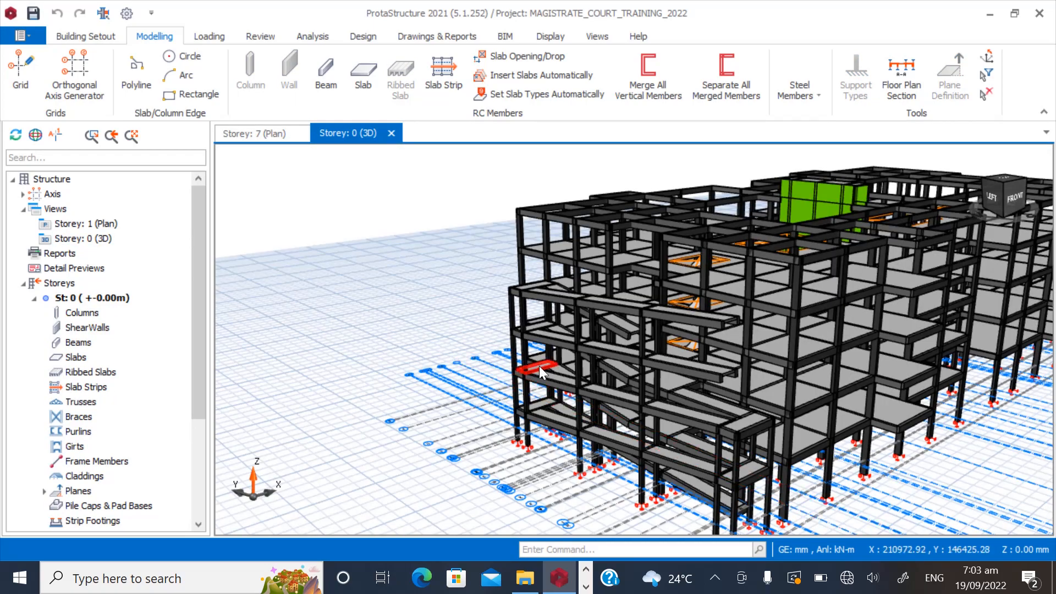
pyautogui.moveTo(541, 372)
pyautogui.mouseDown(button='middle')
pyautogui.moveTo(573, 384)
pyautogui.moveTo(625, 364)
pyautogui.moveTo(556, 378)
pyautogui.mouseUp(button='middle')
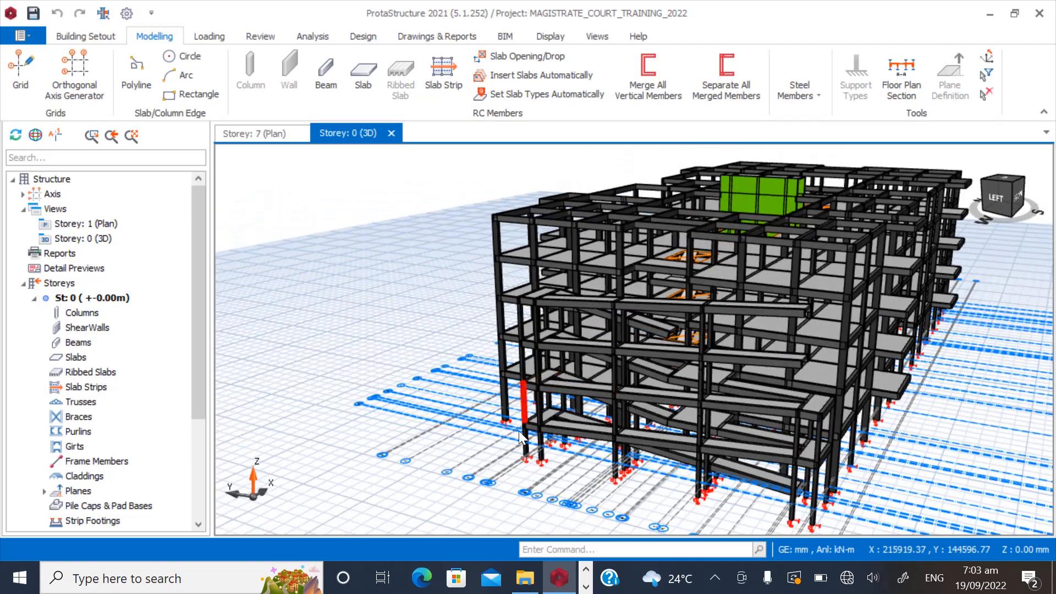
pyautogui.scroll(3, 519, 432)
pyautogui.moveTo(551, 440)
pyautogui.mouseDown(button='middle')
pyautogui.moveTo(626, 466)
pyautogui.moveTo(672, 438)
pyautogui.moveTo(488, 438)
pyautogui.mouseUp(button='middle')
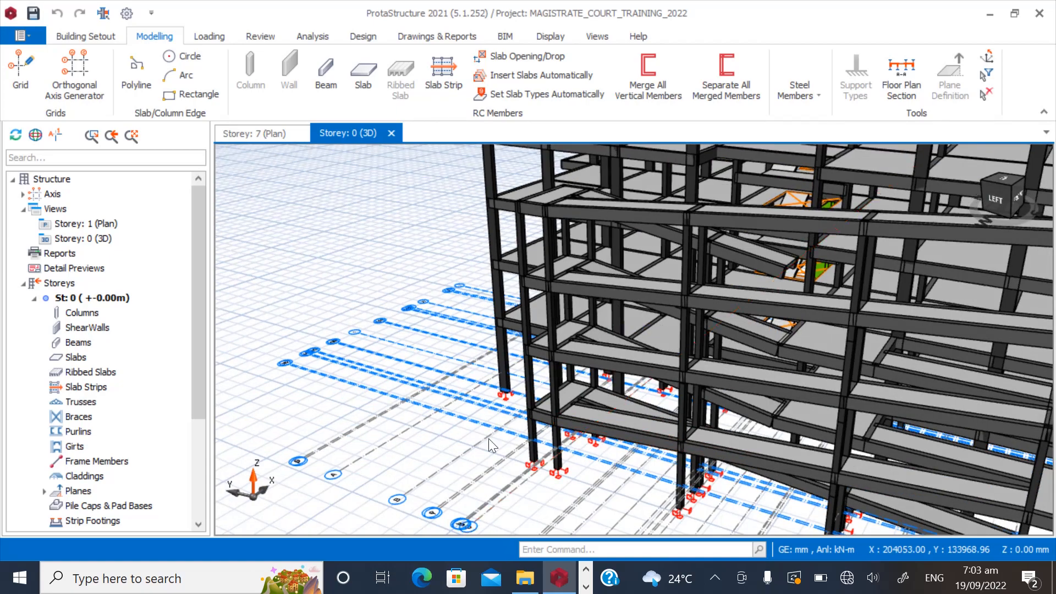
pyautogui.scroll(-3, 358, 383)
pyautogui.moveTo(570, 443)
pyautogui.mouseDown(button='middle')
pyautogui.moveTo(529, 435)
pyautogui.moveTo(546, 433)
pyautogui.mouseUp(button='middle')
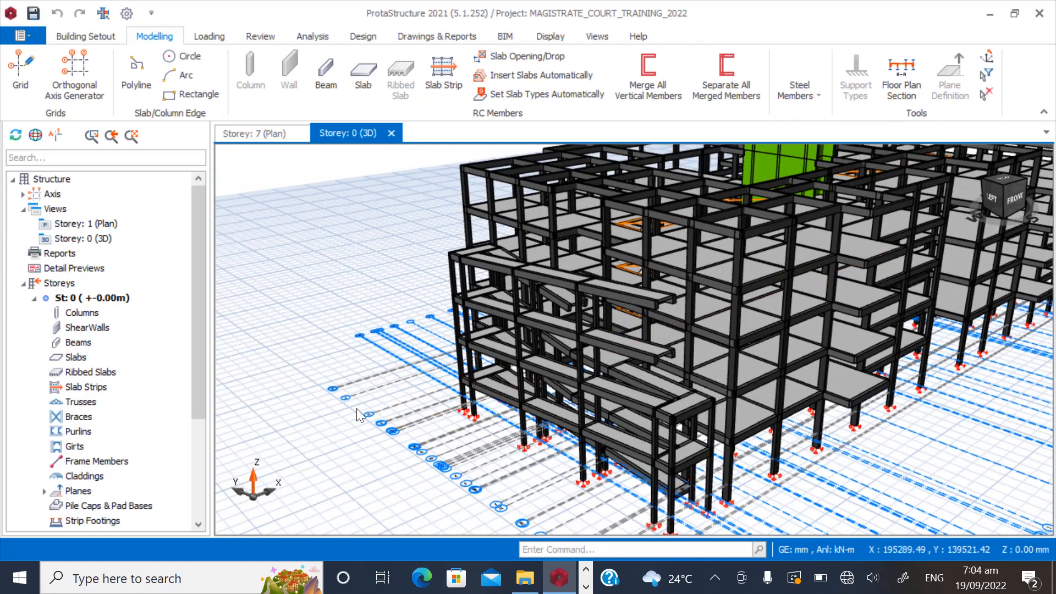
pyautogui.press('F2')
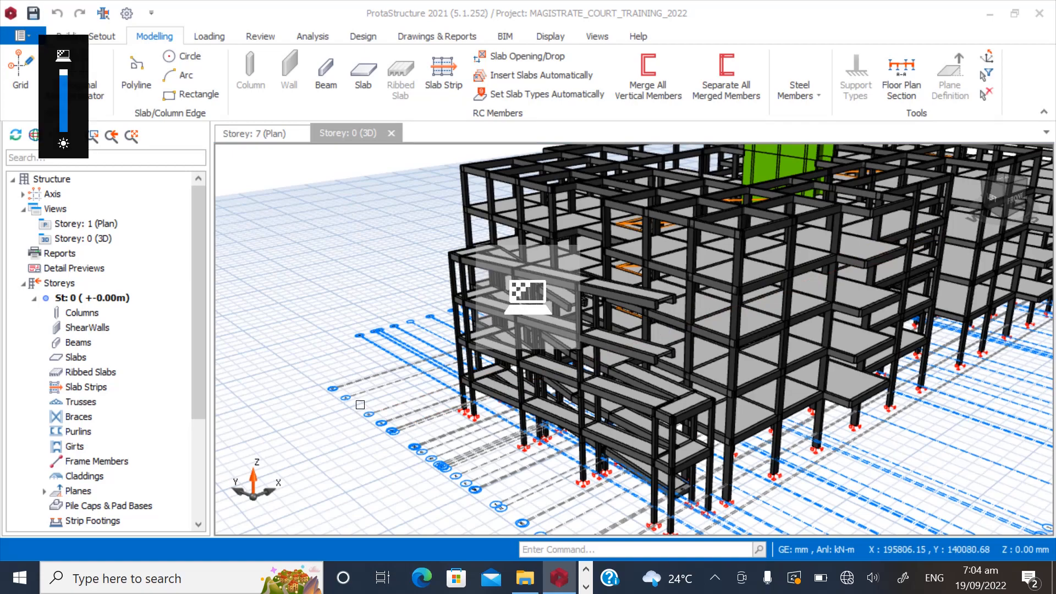
pyautogui.moveTo(382, 380)
pyautogui.mouseDown(button='middle')
pyautogui.moveTo(366, 401)
pyautogui.moveTo(388, 386)
pyautogui.moveTo(430, 388)
pyautogui.mouseUp(button='middle')
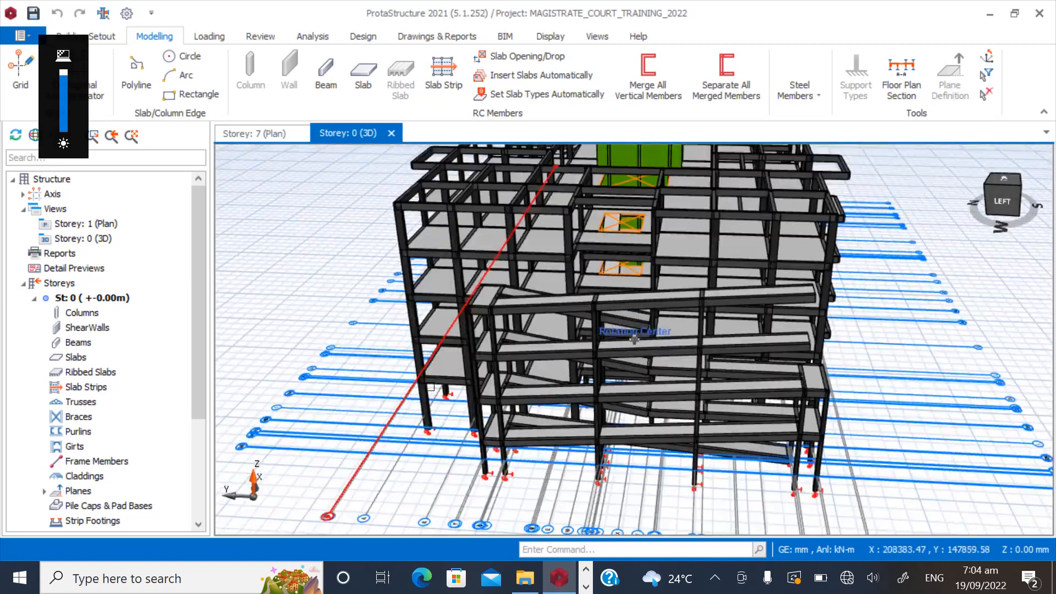
pyautogui.moveTo(431, 387); pyautogui.dragTo(356, 390, button='right')
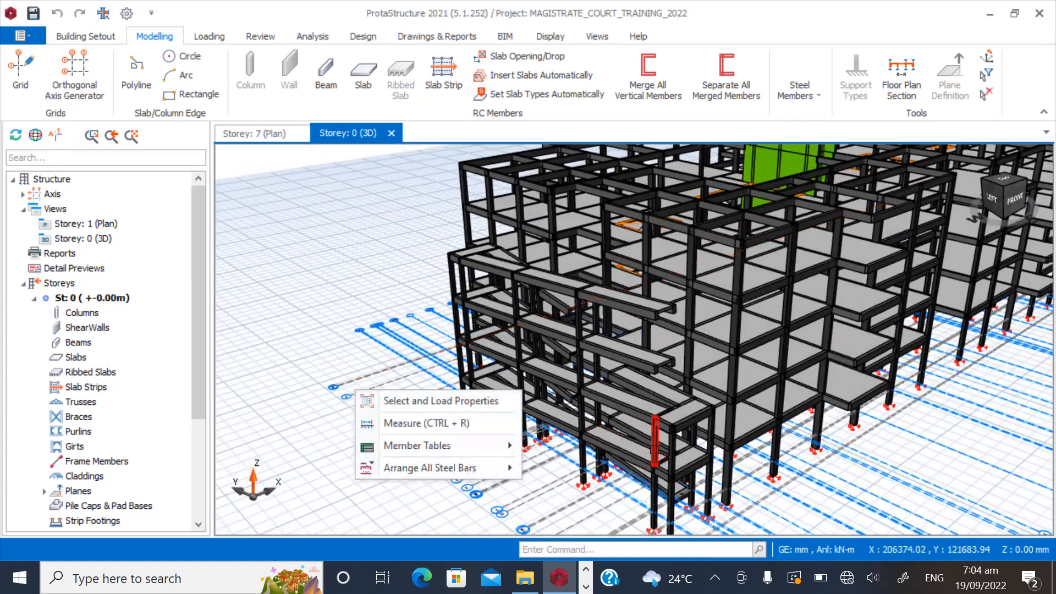
pyautogui.moveTo(712, 431)
pyautogui.mouseDown(button='right')
pyautogui.moveTo(672, 401)
pyautogui.moveTo(685, 413)
pyautogui.moveTo(660, 429)
pyautogui.moveTo(630, 401)
pyautogui.moveTo(638, 382)
pyautogui.moveTo(758, 391)
pyautogui.mouseUp(button='right')
pyautogui.scroll(-2, 639, 383)
pyautogui.scroll(-4, 679, 372)
pyautogui.scroll(3, 679, 372)
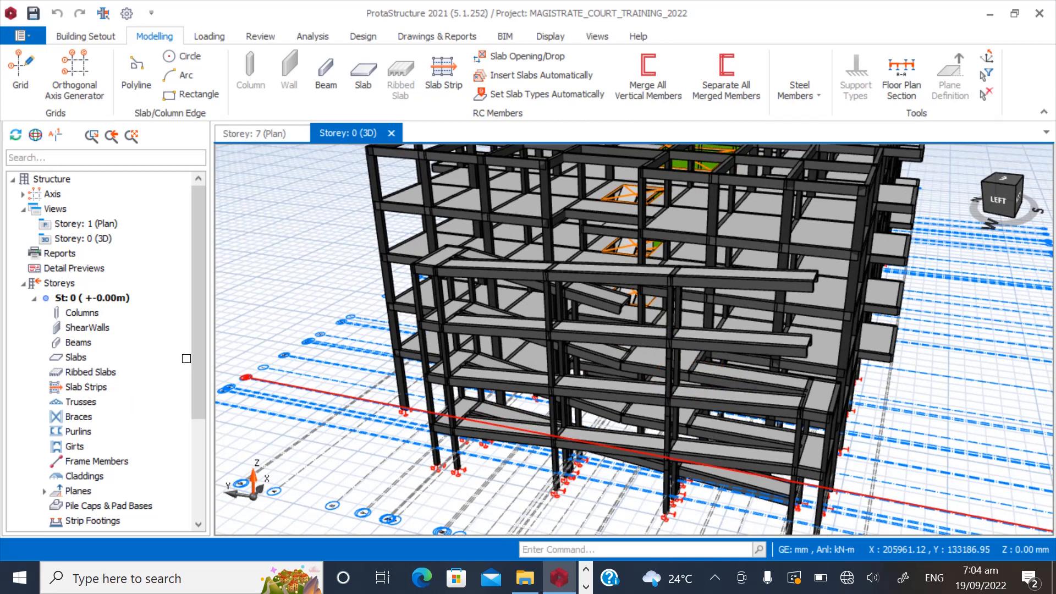
pyautogui.scroll(-3, 184, 352)
pyautogui.scroll(3, 178, 329)
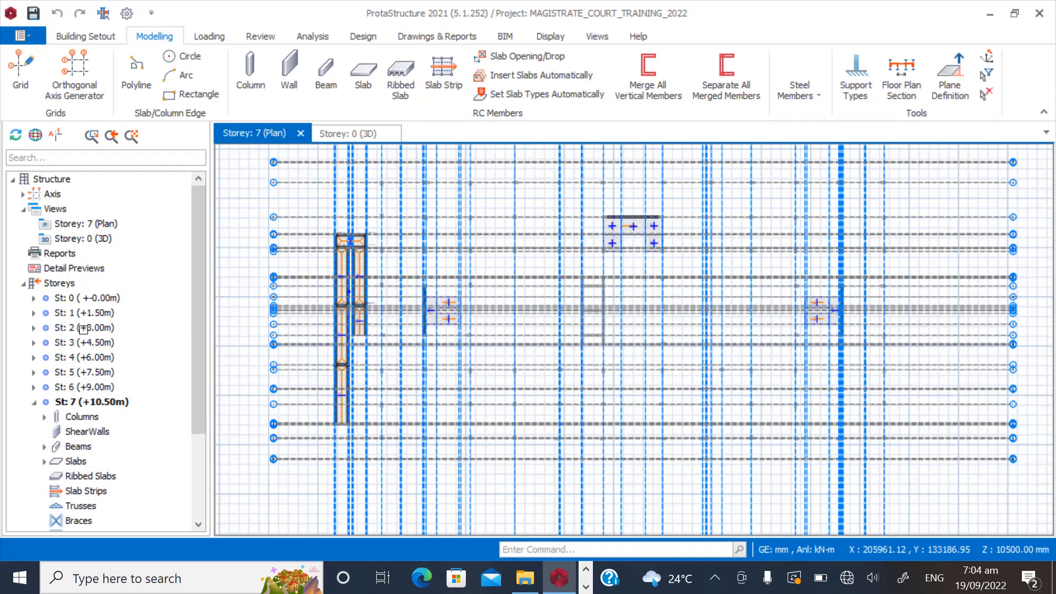
# On the Storey 4 (+6.00m) plan, select column 4C88, landing slab 4S49 and its edge beams 4B143, 4B5, 4B15 and 4B14.
pyautogui.click(73, 356)
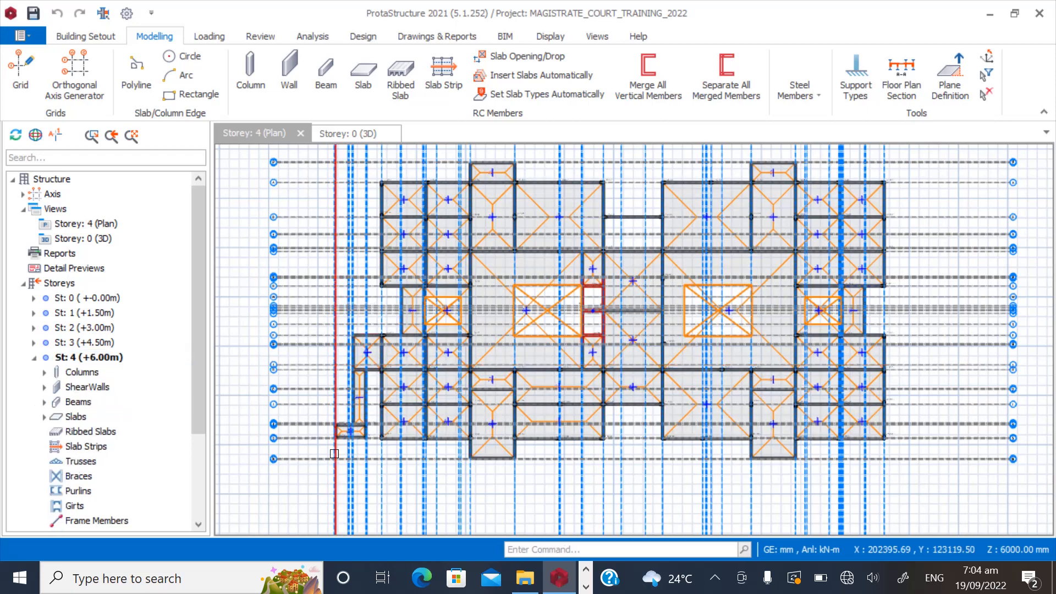
pyautogui.scroll(4, 334, 443)
pyautogui.scroll(-2, 341, 435)
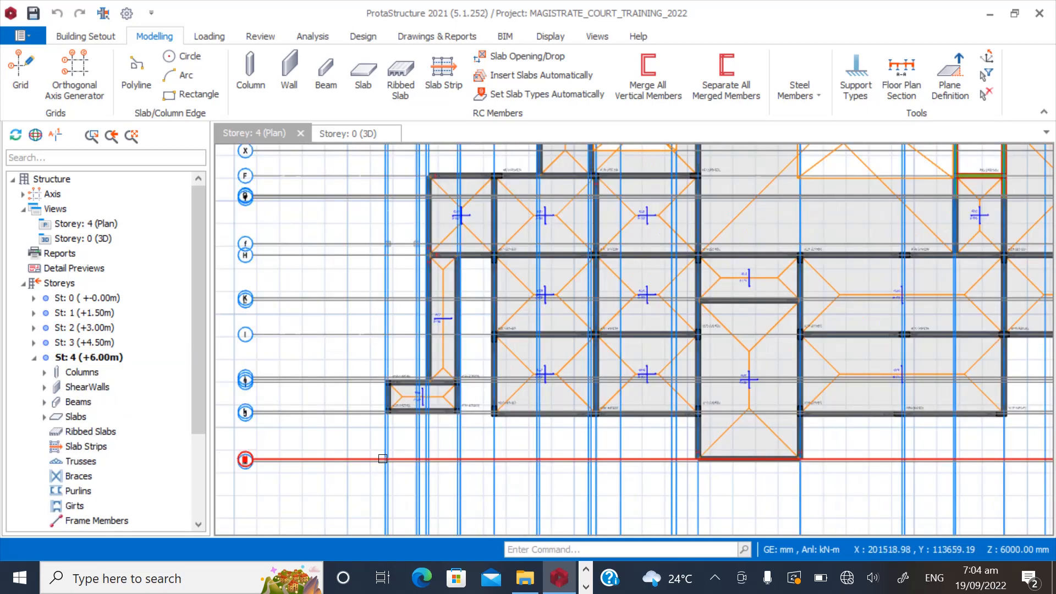
pyautogui.scroll(3, 371, 416)
pyautogui.scroll(3, 371, 416)
pyautogui.scroll(-2, 401, 423)
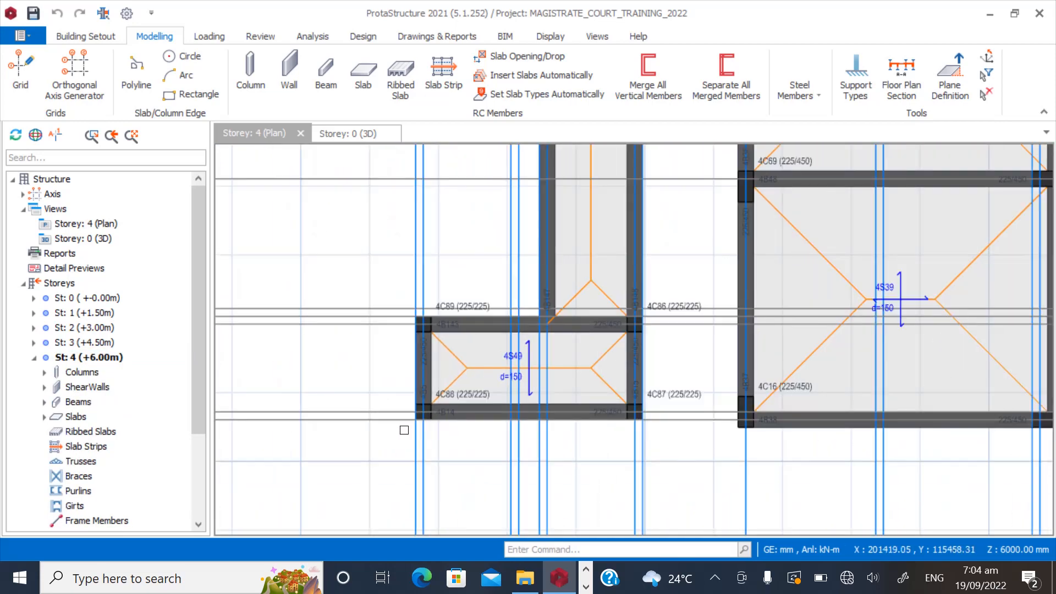
pyautogui.scroll(3, 465, 420)
pyautogui.click(418, 388)
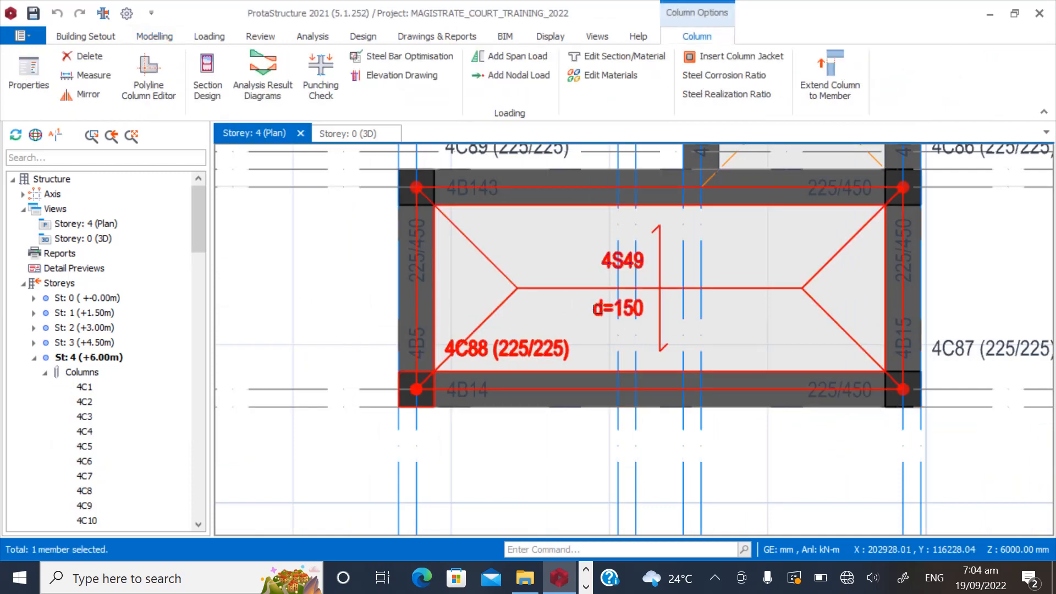
pyautogui.keyDown('ctrl'); pyautogui.click(531, 226); pyautogui.keyUp('ctrl')
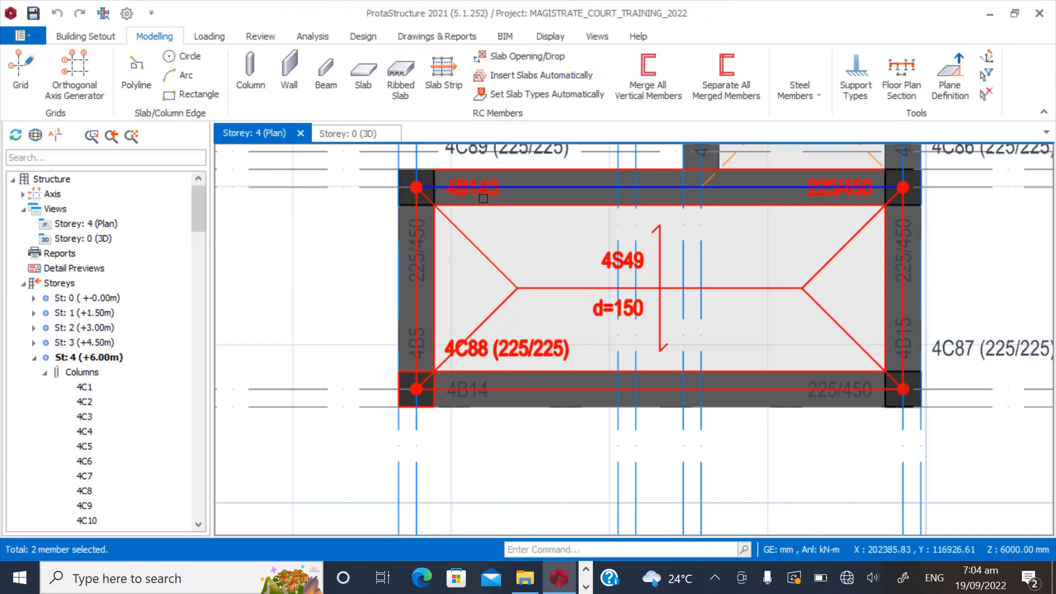
pyautogui.keyDown('ctrl'); pyautogui.click(484, 195); pyautogui.keyUp('ctrl')
pyautogui.keyDown('ctrl'); pyautogui.click(408, 250); pyautogui.keyUp('ctrl')
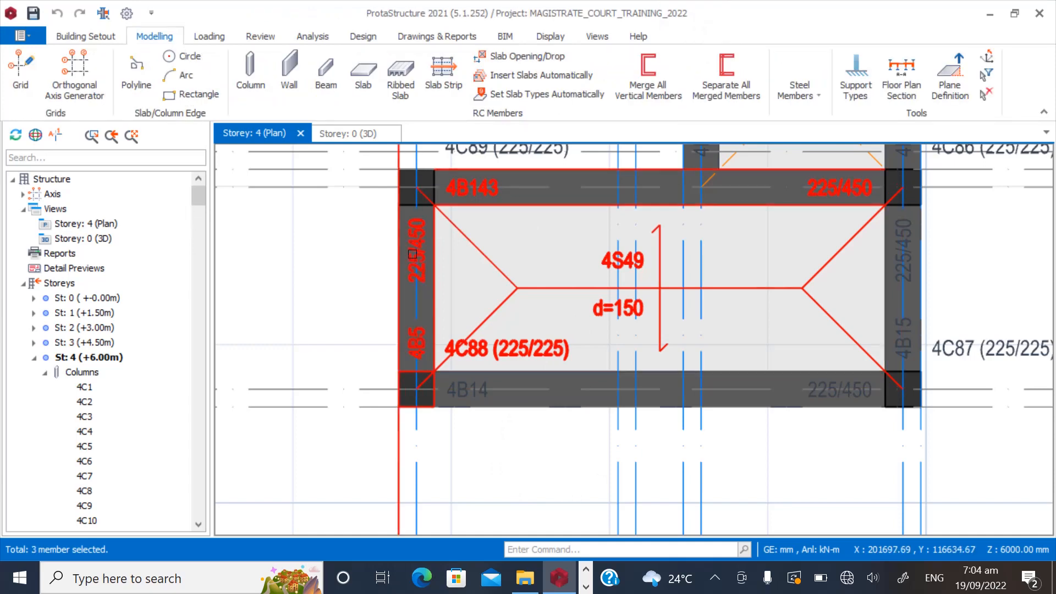
pyautogui.keyDown('ctrl'); pyautogui.click(891, 247); pyautogui.keyUp('ctrl')
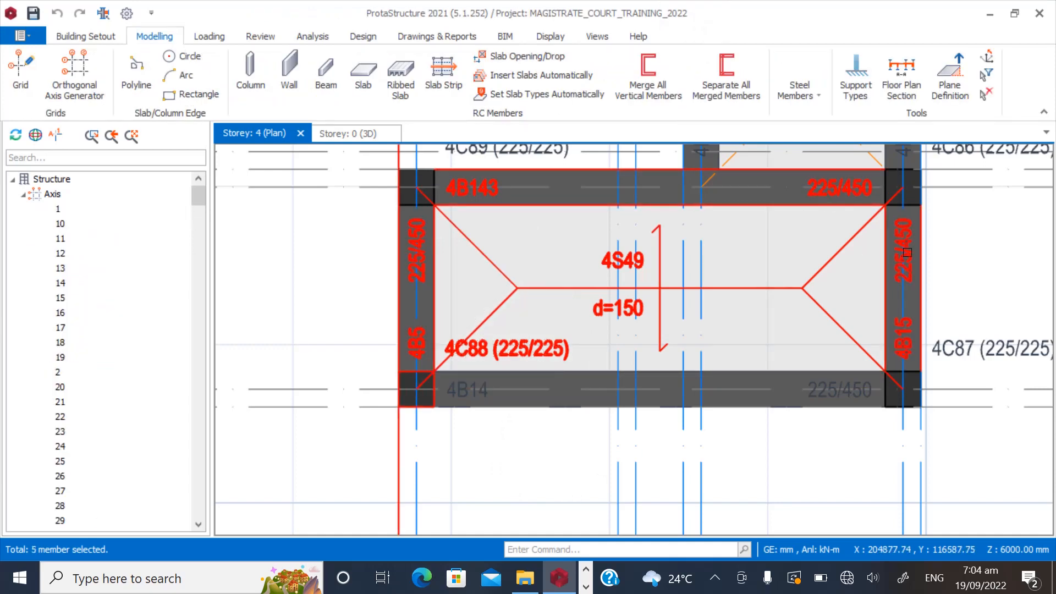
pyautogui.keyDown('ctrl'); pyautogui.click(823, 396); pyautogui.keyUp('ctrl')
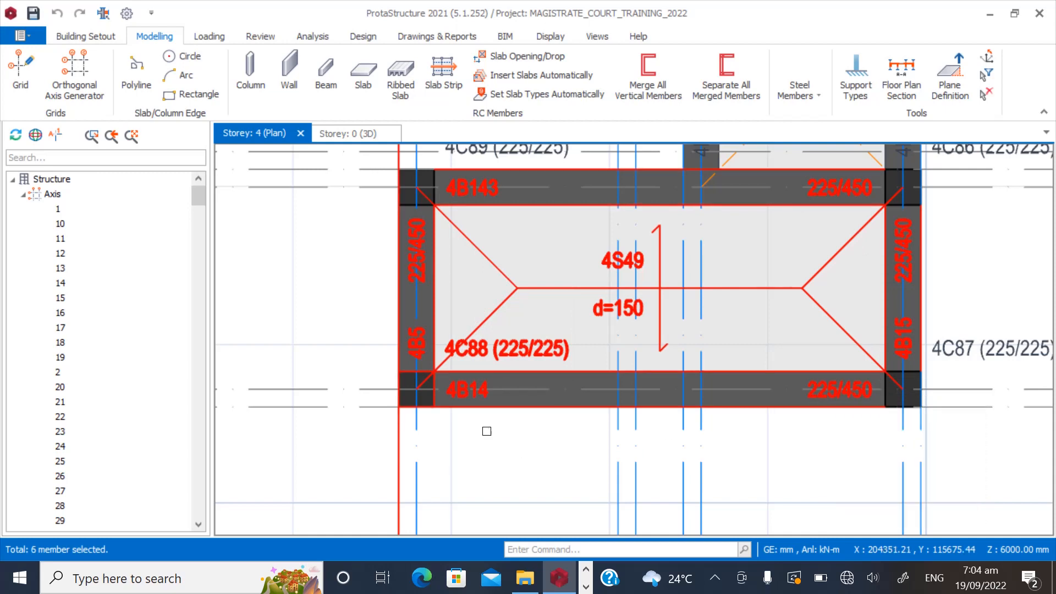
# Add the remaining landing corner columns 4C87, 4C86 and 4C89 to the selection.
pyautogui.keyDown('ctrl'); pyautogui.click(947, 357); pyautogui.keyUp('ctrl')
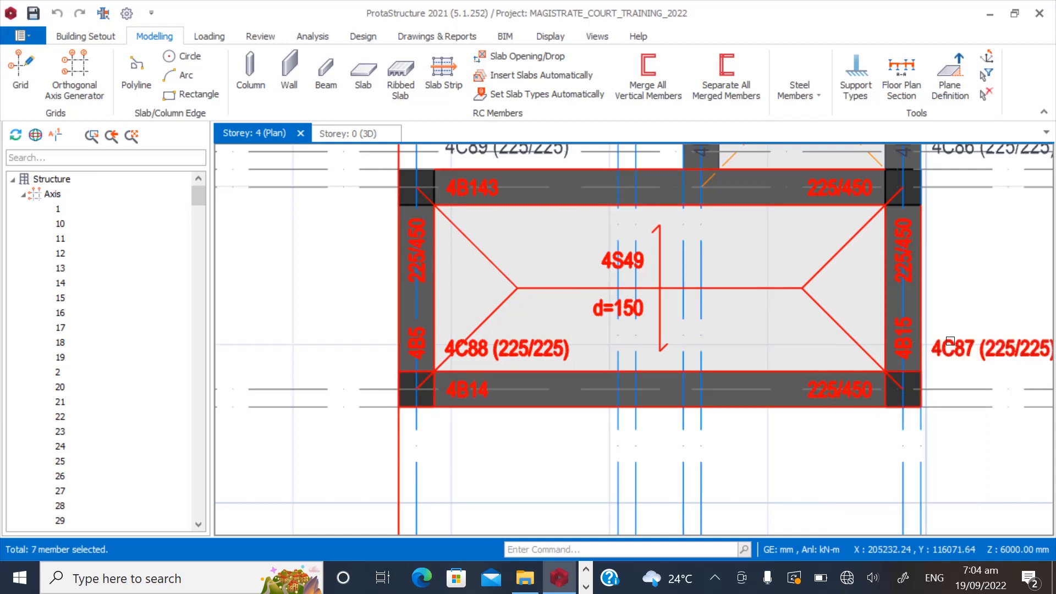
pyautogui.scroll(-3, 514, 396)
pyautogui.keyDown('ctrl'); pyautogui.click(792, 252); pyautogui.keyUp('ctrl')
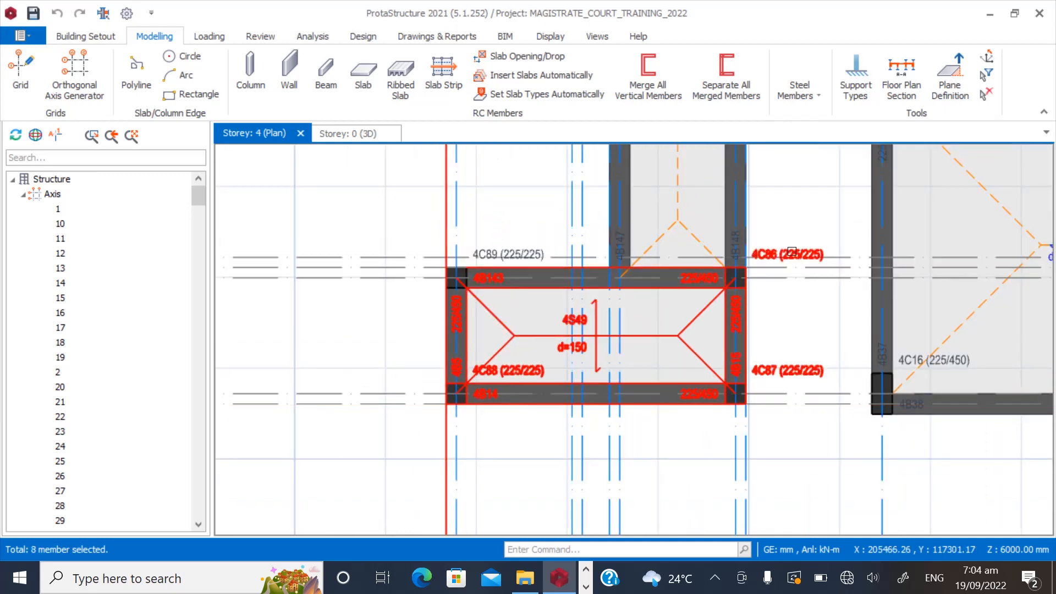
pyautogui.keyDown('ctrl'); pyautogui.click(513, 254); pyautogui.keyUp('ctrl')
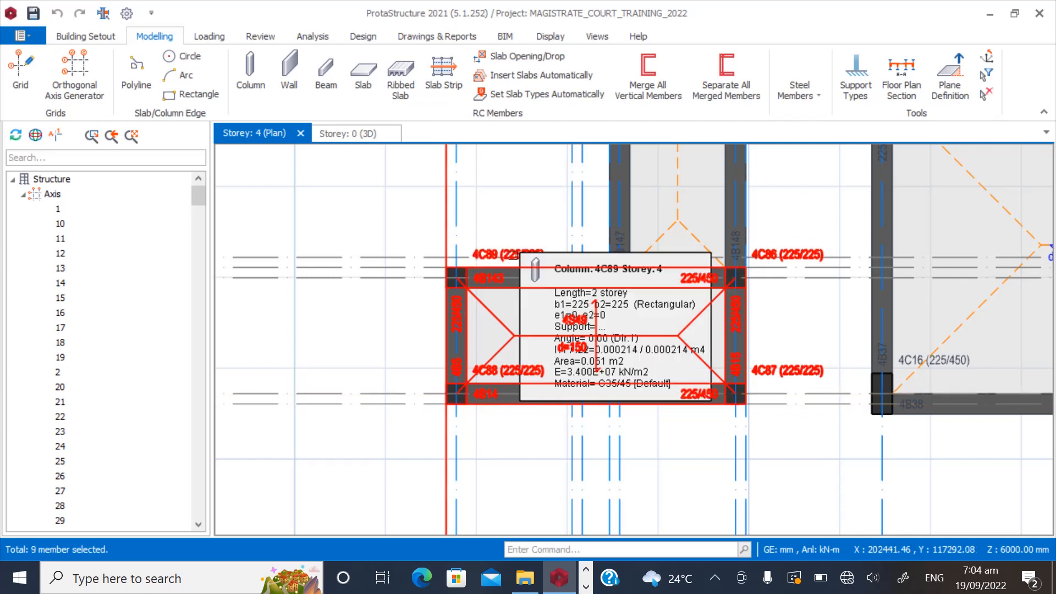
# Add slab 4S51 and the two beams along its long sides to the selection.
pyautogui.scroll(-3, 466, 389)
pyautogui.scroll(6, 544, 304)
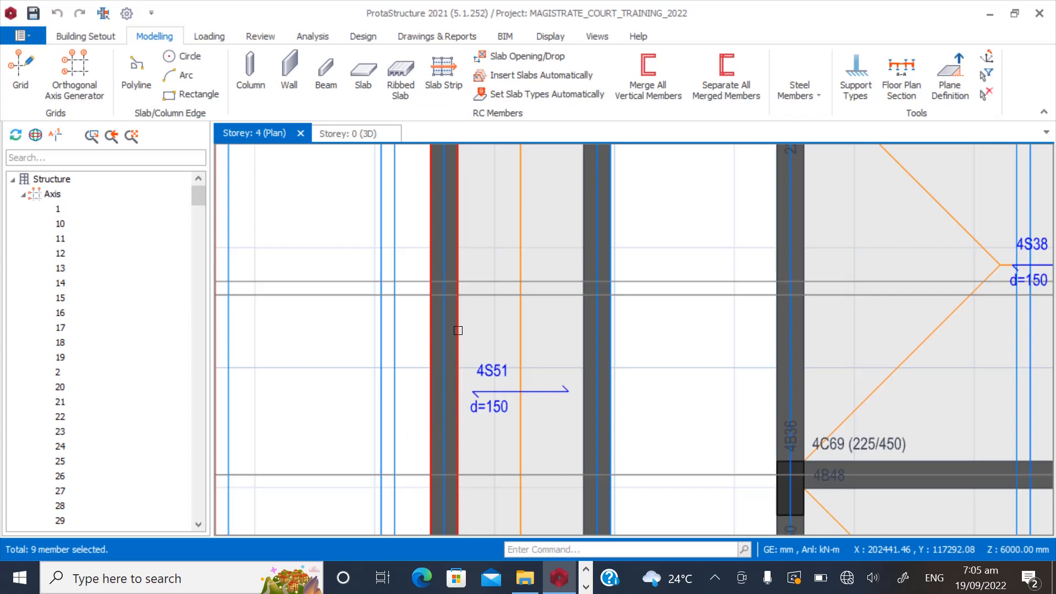
pyautogui.keyDown('ctrl'); pyautogui.click(444, 260); pyautogui.keyUp('ctrl')
pyautogui.scroll(-4, 415, 329)
pyautogui.scroll(3, 439, 241)
pyautogui.scroll(2, 437, 210)
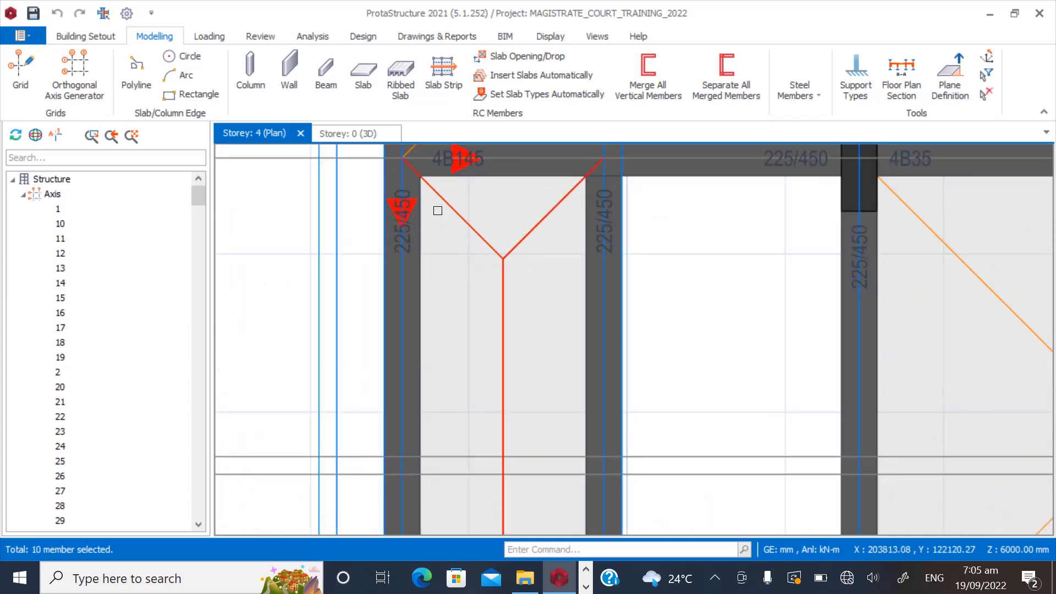
pyautogui.scroll(-1, 436, 229)
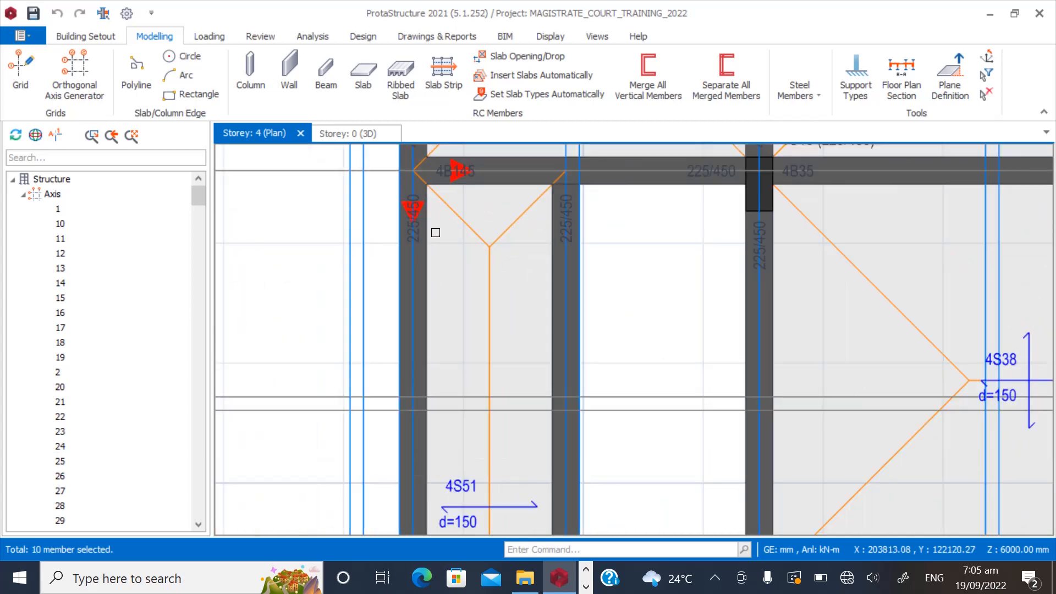
pyautogui.keyDown('ctrl'); pyautogui.click(577, 222); pyautogui.keyUp('ctrl')
pyautogui.keyDown('ctrl'); pyautogui.click(476, 484); pyautogui.keyUp('ctrl')
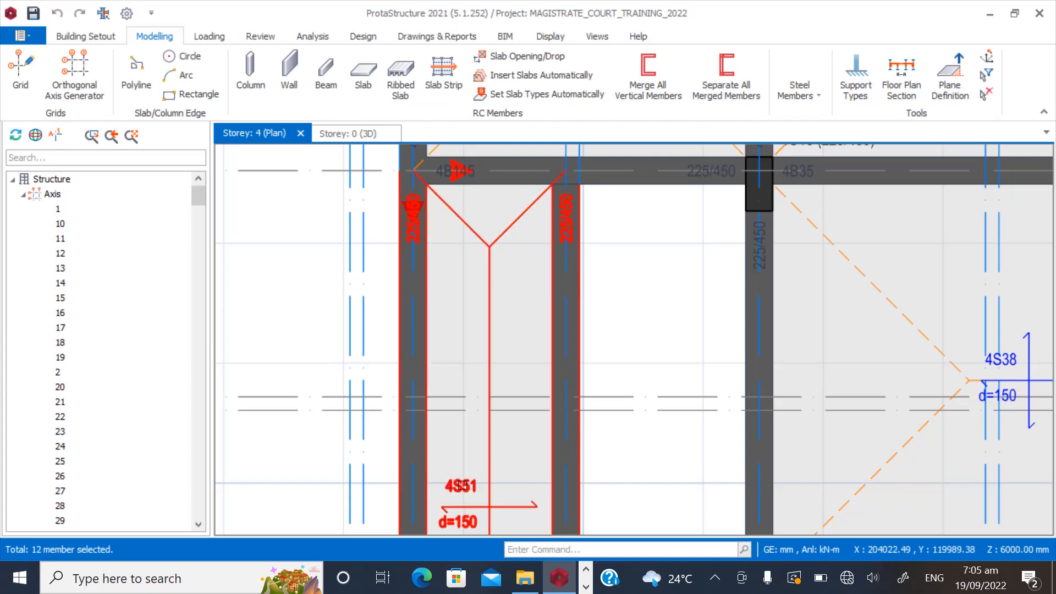
pyautogui.keyDown('ctrl'); pyautogui.click(499, 302); pyautogui.keyUp('ctrl')
# Add slab 4S50 and beam 4B145 along its lower edge to the selection.
pyautogui.scroll(-4, 512, 292)
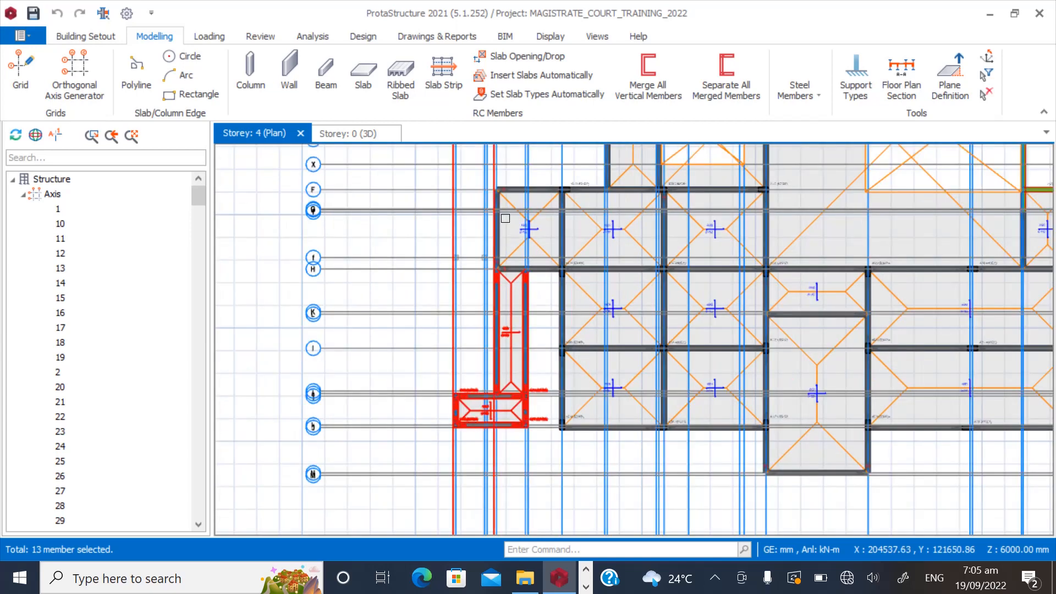
pyautogui.scroll(3, 505, 218)
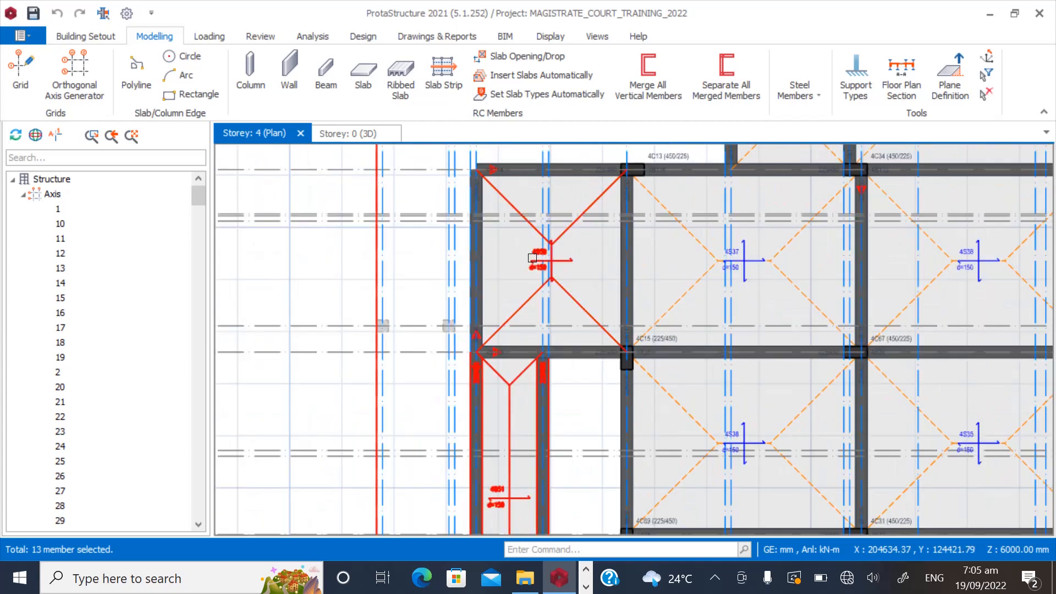
pyautogui.scroll(5, 544, 364)
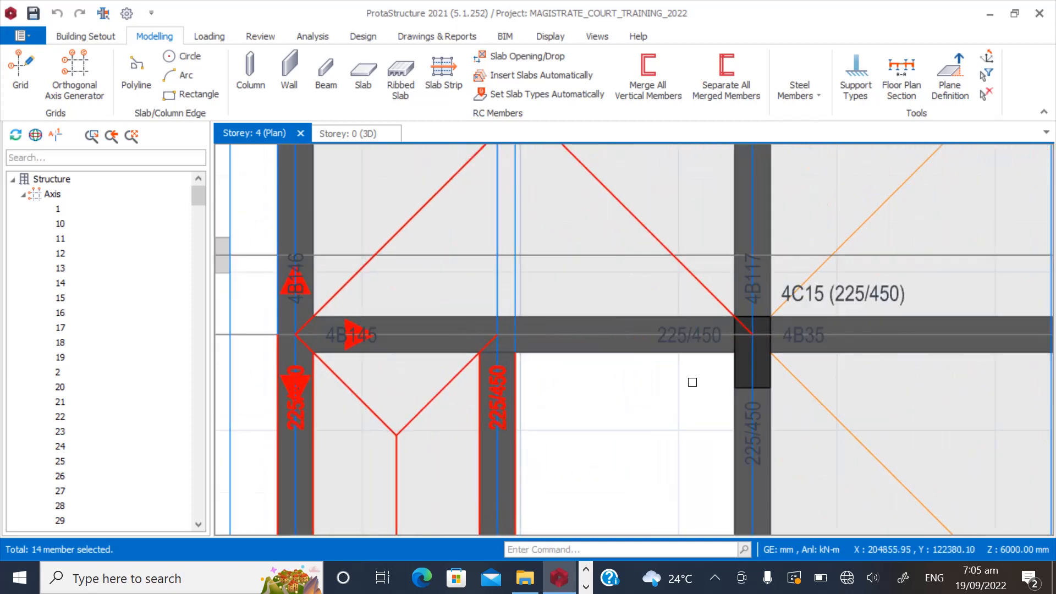
pyautogui.keyDown('ctrl'); pyautogui.click(604, 354); pyautogui.keyUp('ctrl')
pyautogui.scroll(-3, 429, 440)
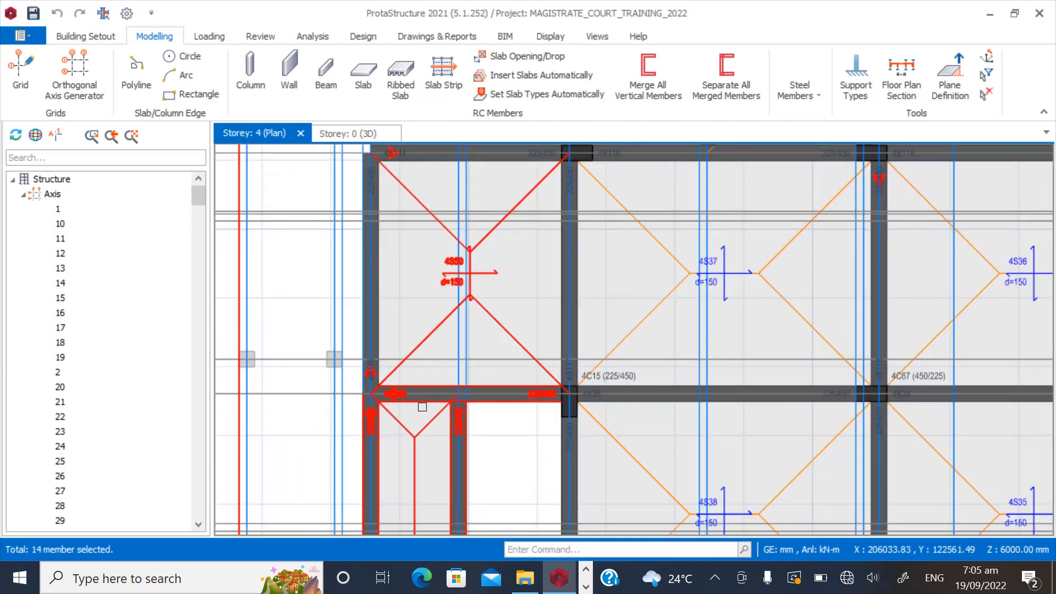
# Add beam 4B144 and the remaining edge beams around slab 4S50 to the selection on the Storey 4 plan.
pyautogui.scroll(3, 406, 250)
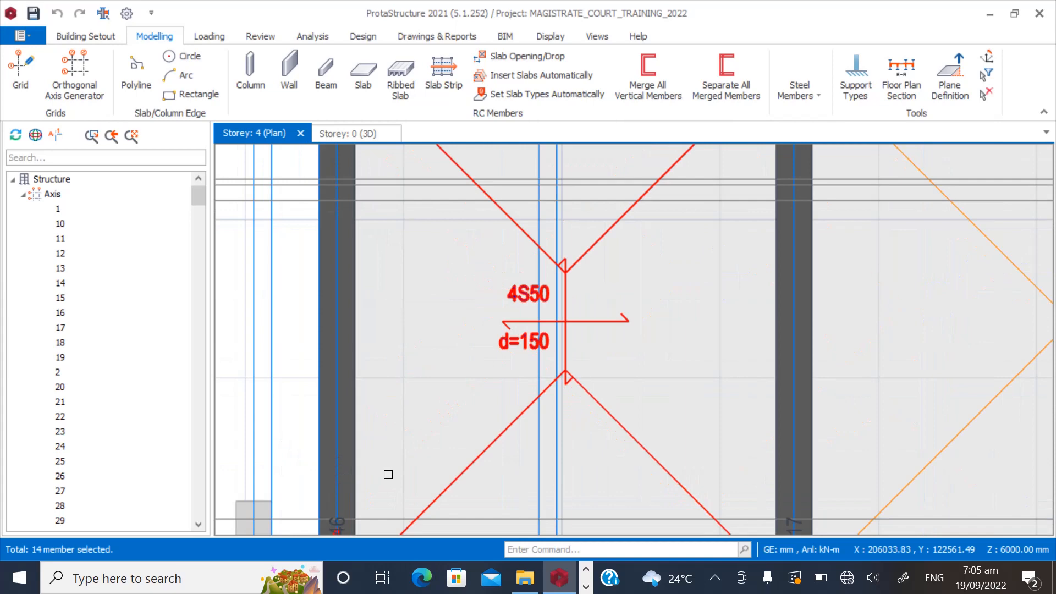
pyautogui.scroll(-2, 386, 380)
pyautogui.scroll(4, 360, 200)
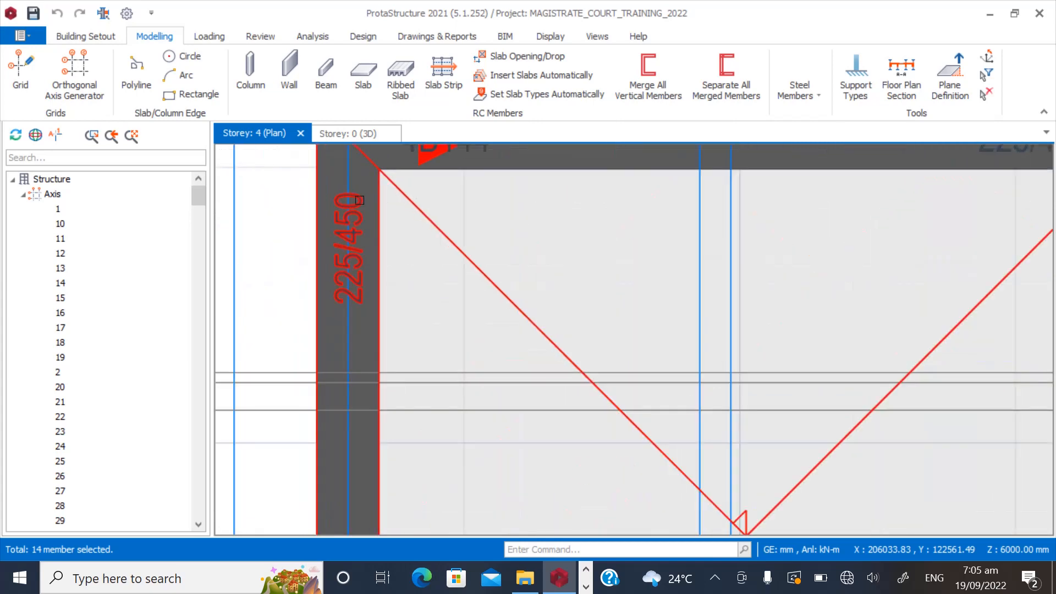
pyautogui.click(417, 394)
pyautogui.scroll(-1, 470, 348)
pyautogui.click(478, 218)
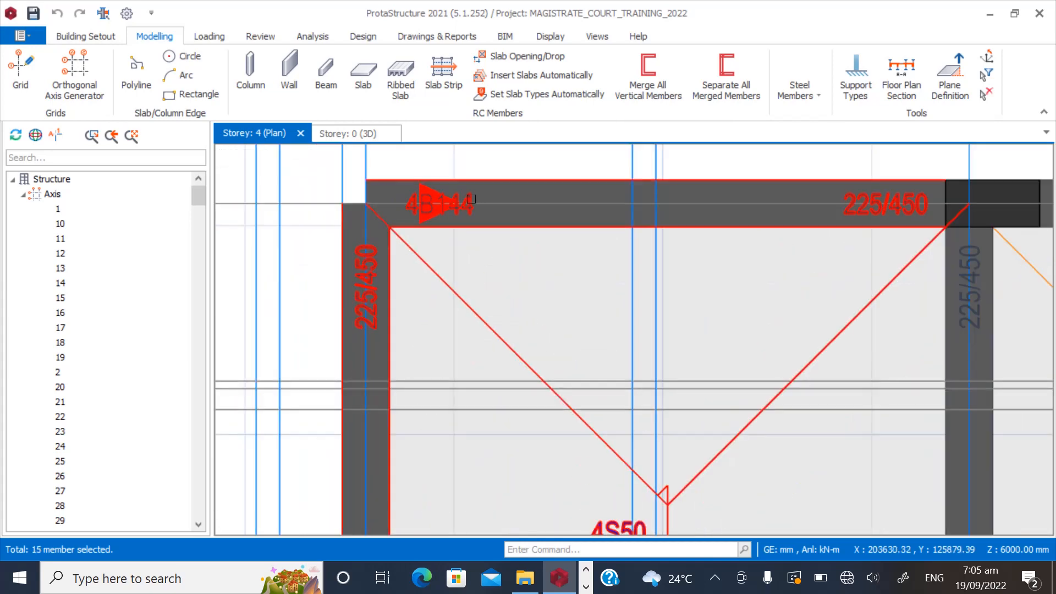
pyautogui.scroll(-1, 647, 259)
pyautogui.scroll(-2, 541, 200)
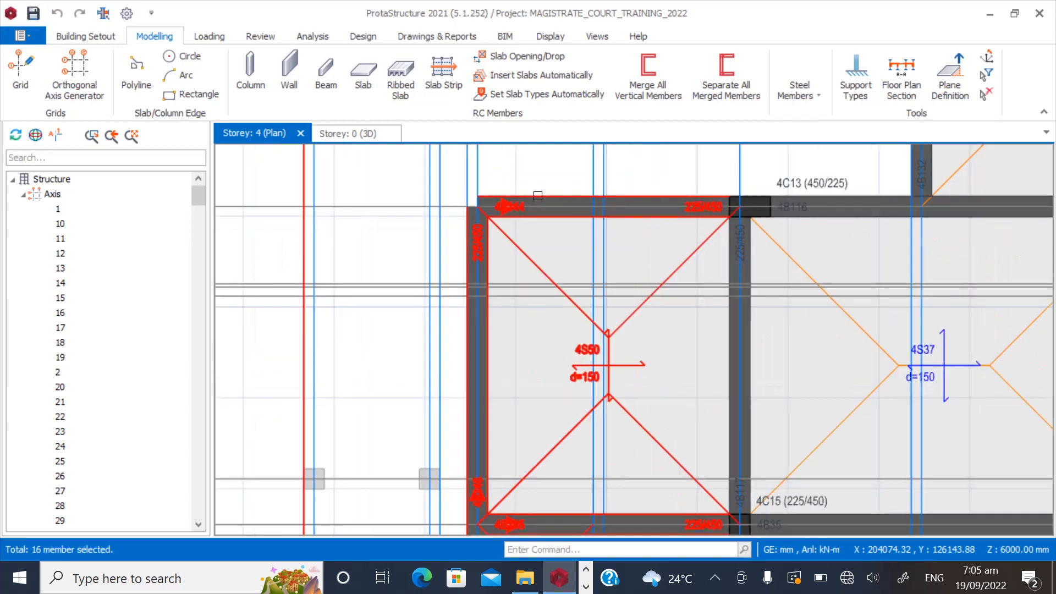
pyautogui.click(538, 197)
pyautogui.scroll(-2, 540, 196)
pyautogui.scroll(-4, 575, 200)
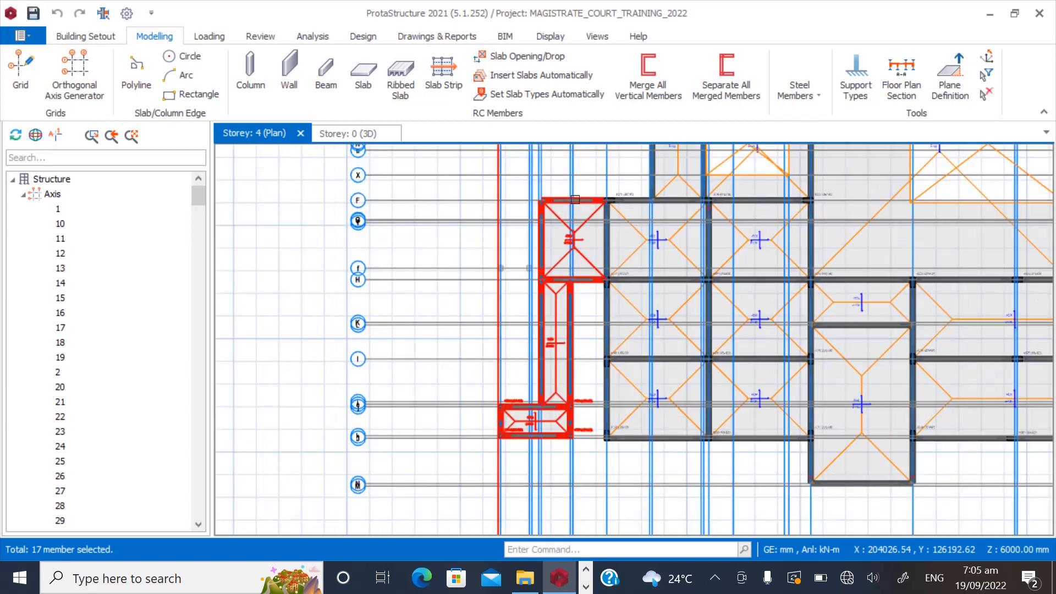
pyautogui.scroll(-1, 581, 220)
pyautogui.scroll(3, 581, 269)
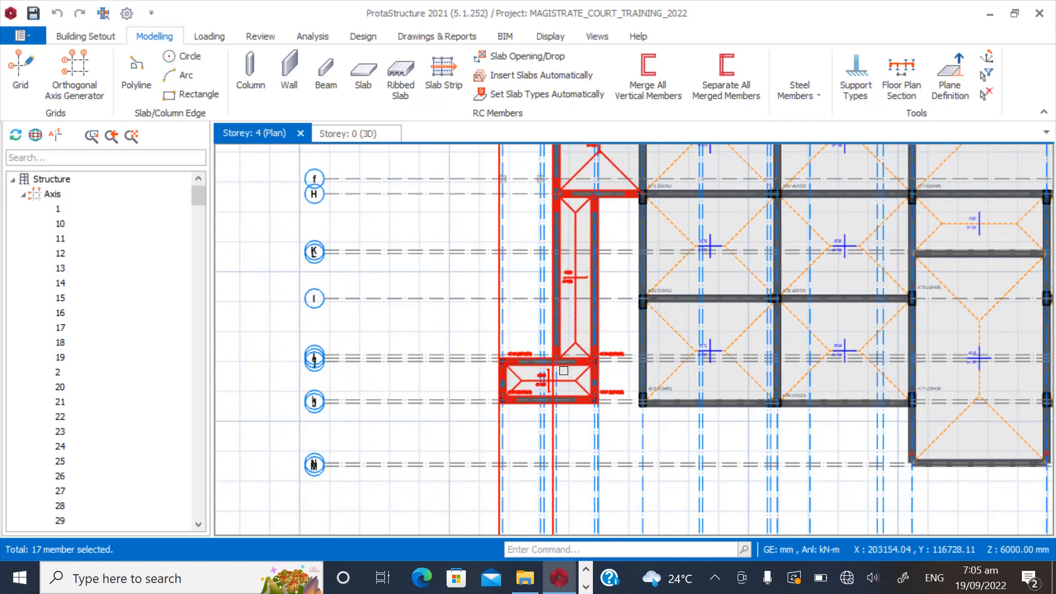
# Generate only the selected ramp and landing members from Storey 4 to Storey 6 (+9.00m) and Storey 8 (+12.00m).
pyautogui.rightClick(571, 275)
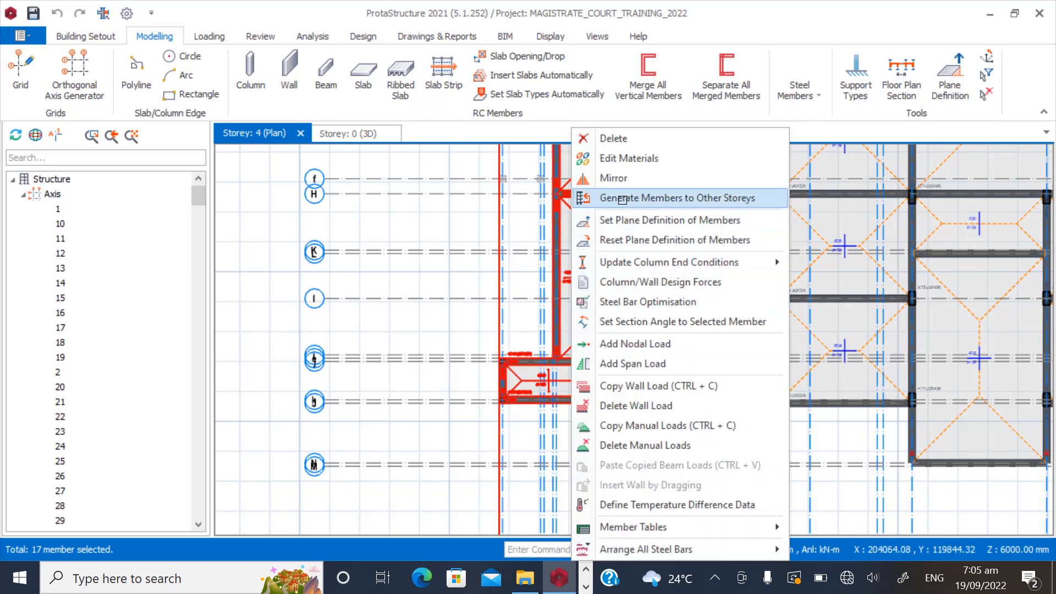
pyautogui.click(622, 198)
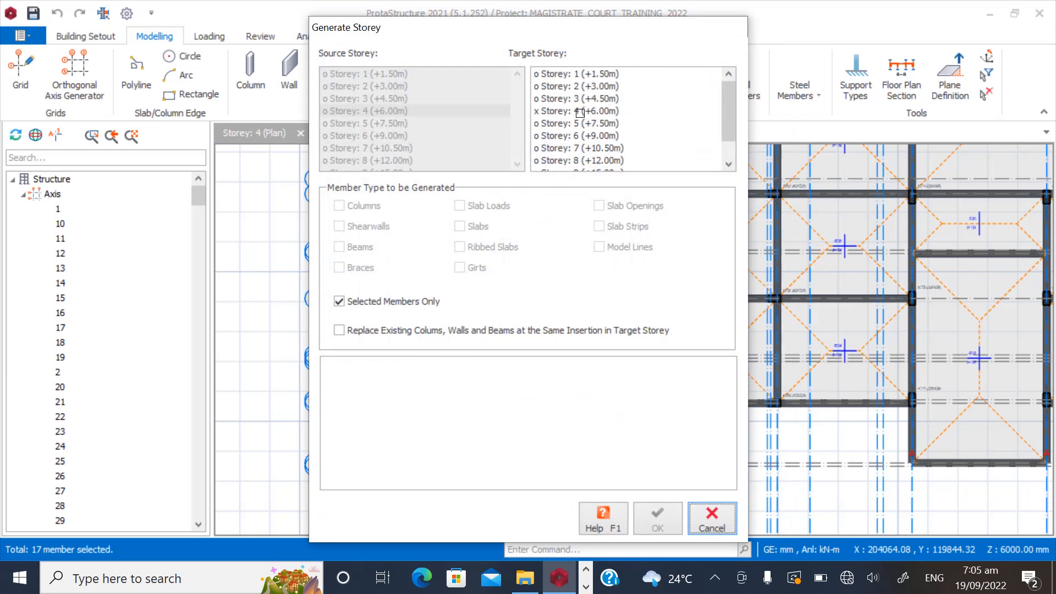
pyautogui.click(572, 137)
pyautogui.scroll(-1, 572, 137)
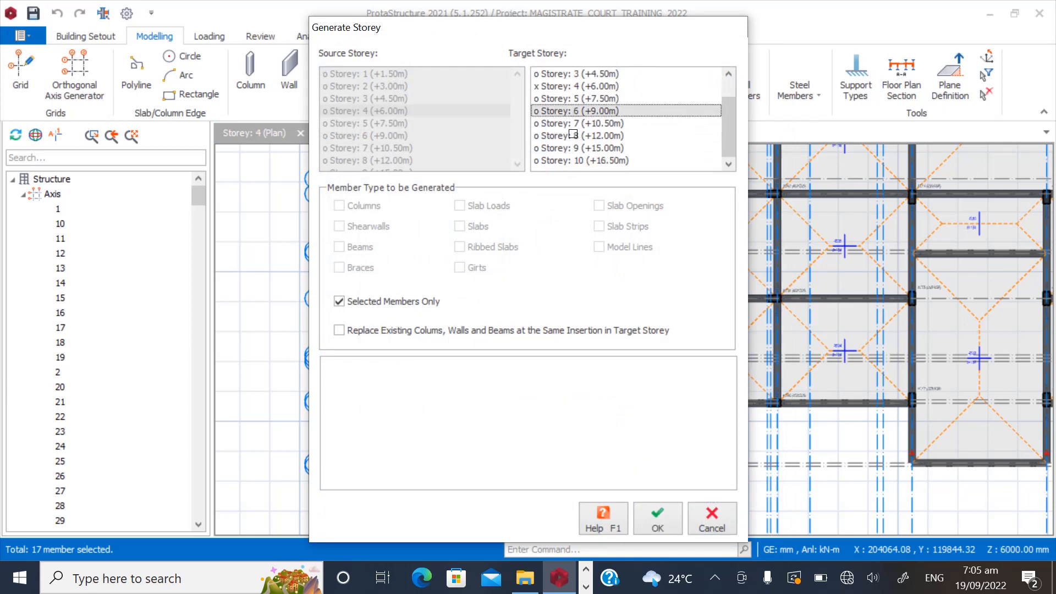
pyautogui.click(581, 135)
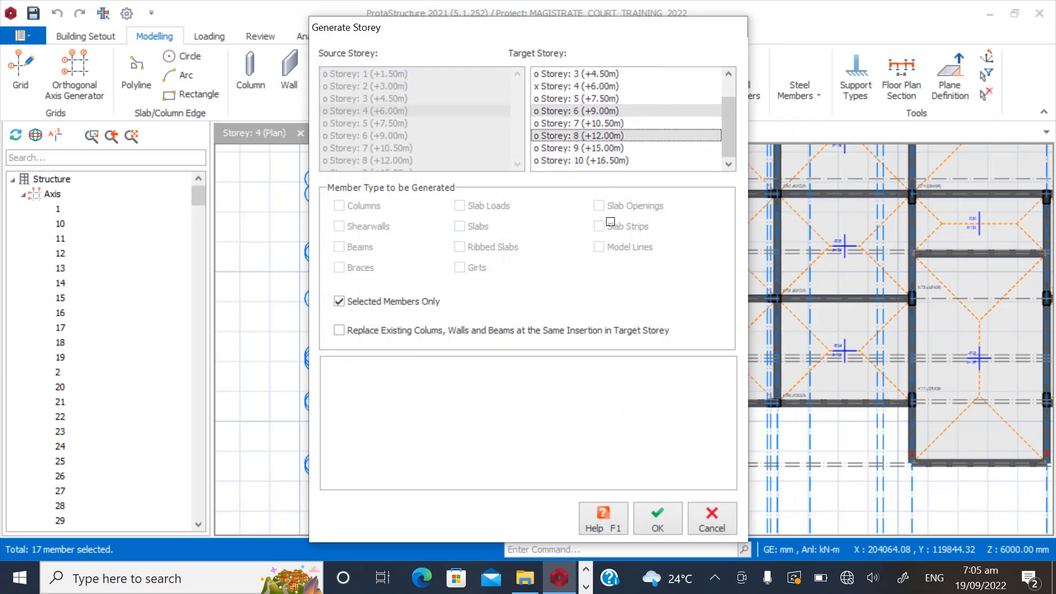
pyautogui.click(652, 520)
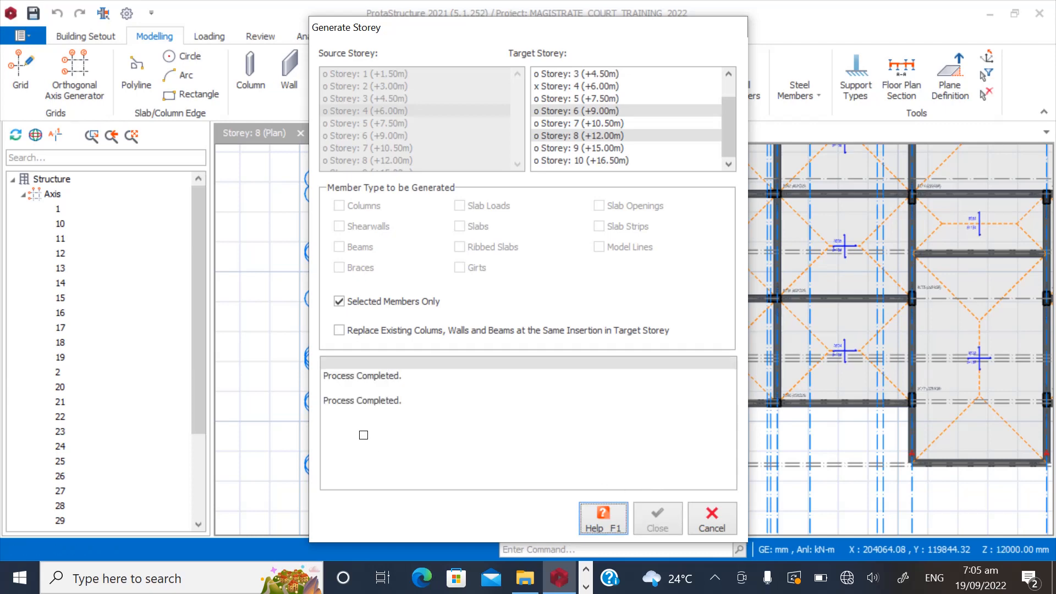
pyautogui.click(712, 520)
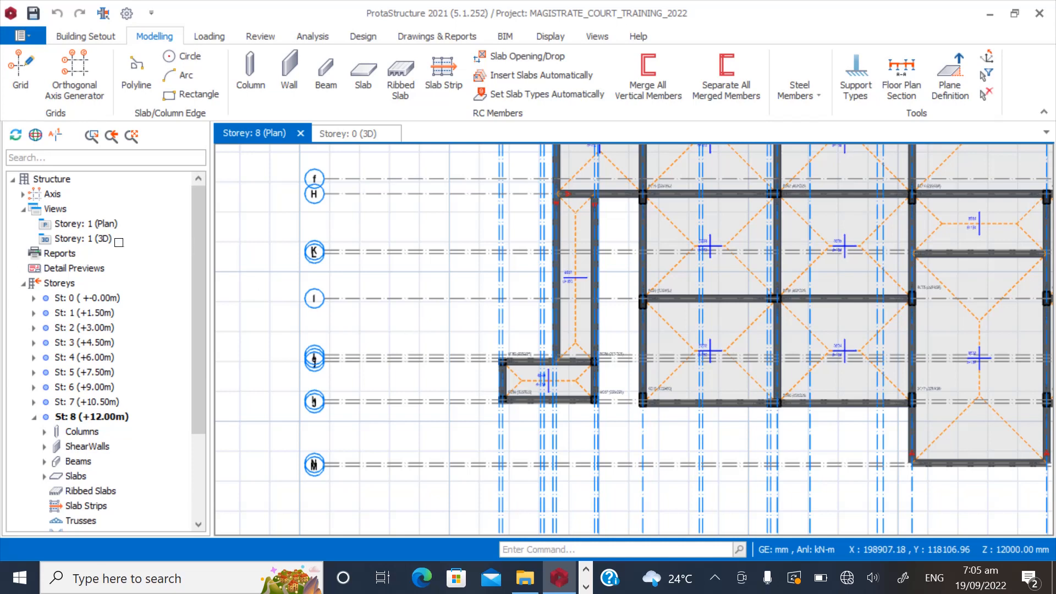
# Open the 3D view and inspect the lowest ramp flight and the whole building with its ramps.
pyautogui.click(91, 240)
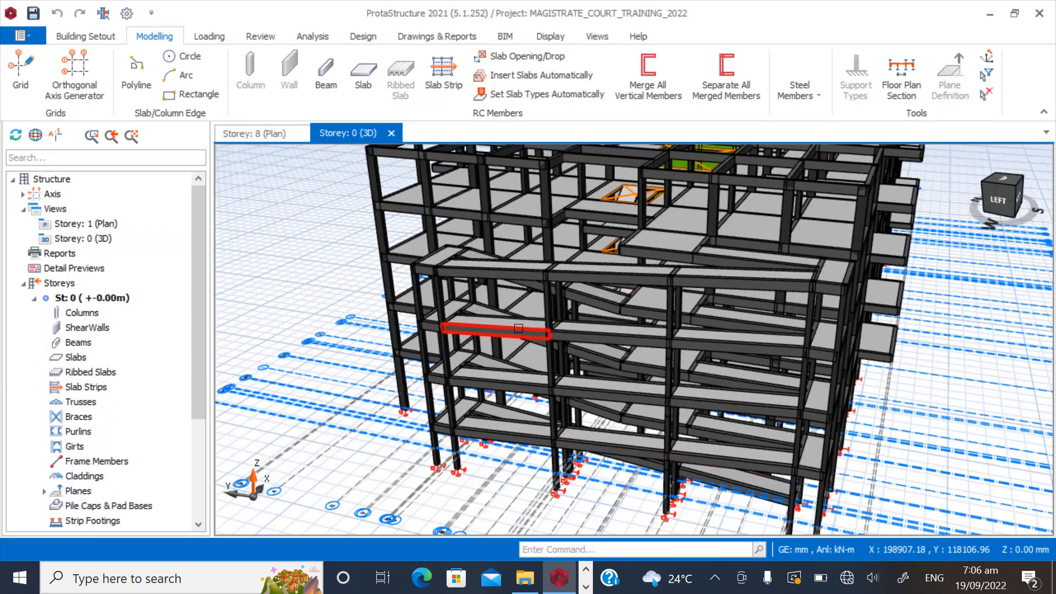
pyautogui.moveTo(609, 400)
pyautogui.mouseDown(button='middle')
pyautogui.moveTo(561, 422)
pyautogui.moveTo(689, 412)
pyautogui.moveTo(607, 418)
pyautogui.mouseUp(button='middle')
pyautogui.scroll(6, 607, 418)
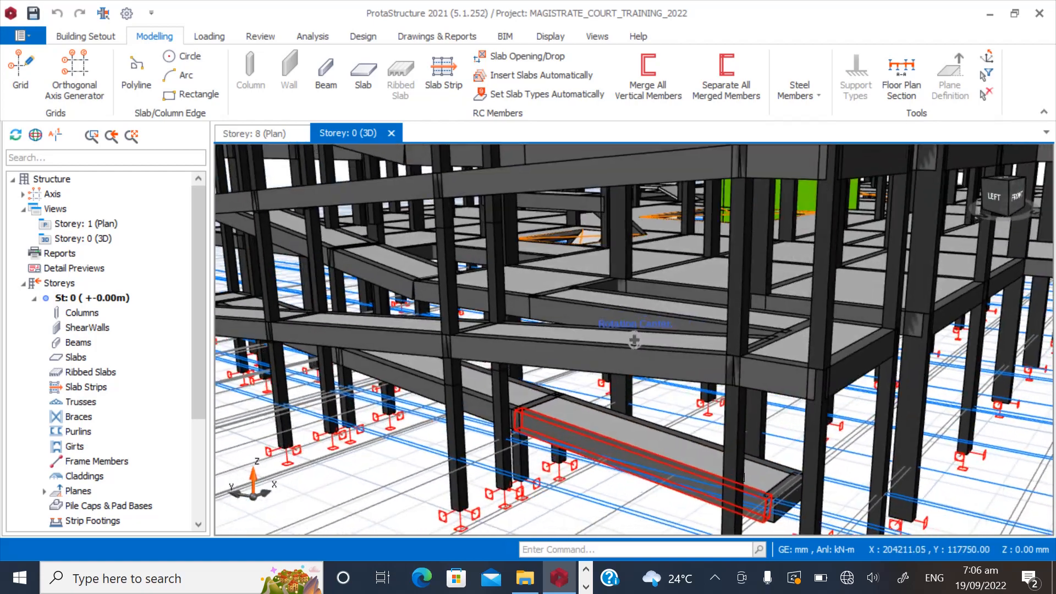
pyautogui.rightClick(786, 482)
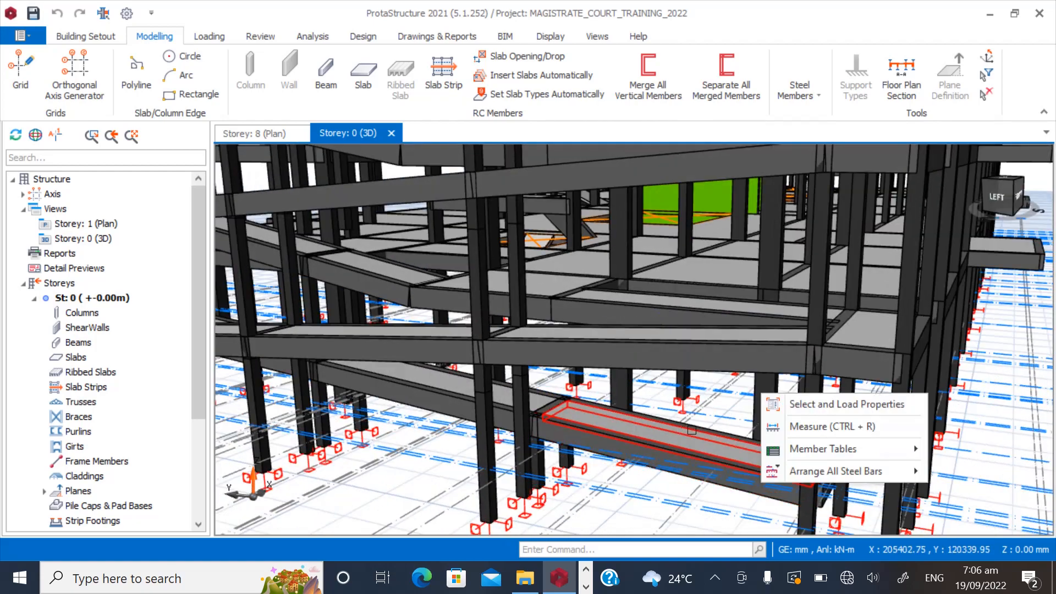
pyautogui.scroll(-5, 667, 424)
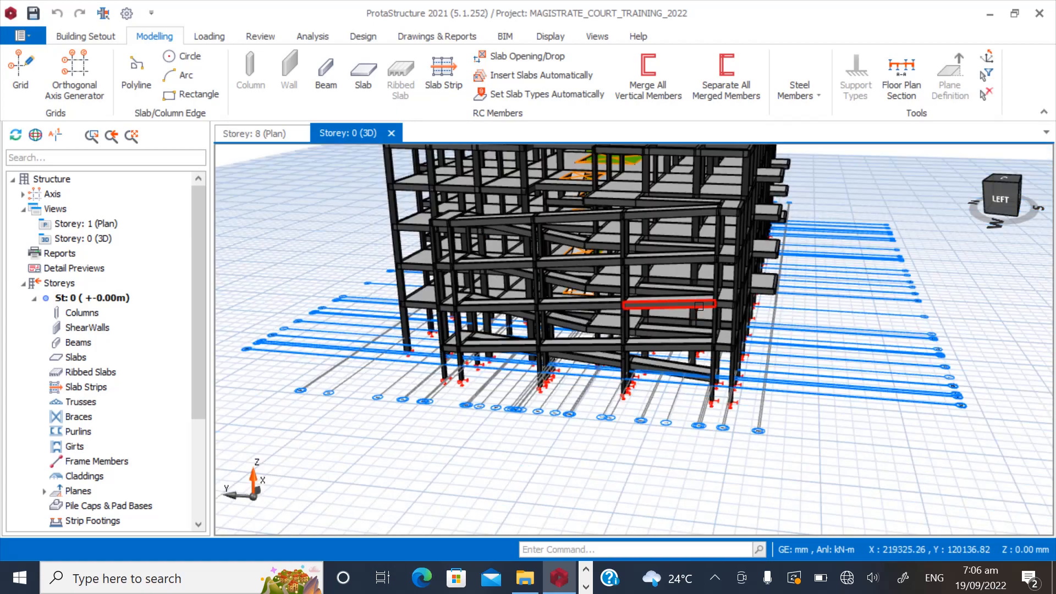
pyautogui.scroll(-3, 699, 306)
pyautogui.moveTo(699, 306); pyautogui.dragTo(646, 325, button='right')
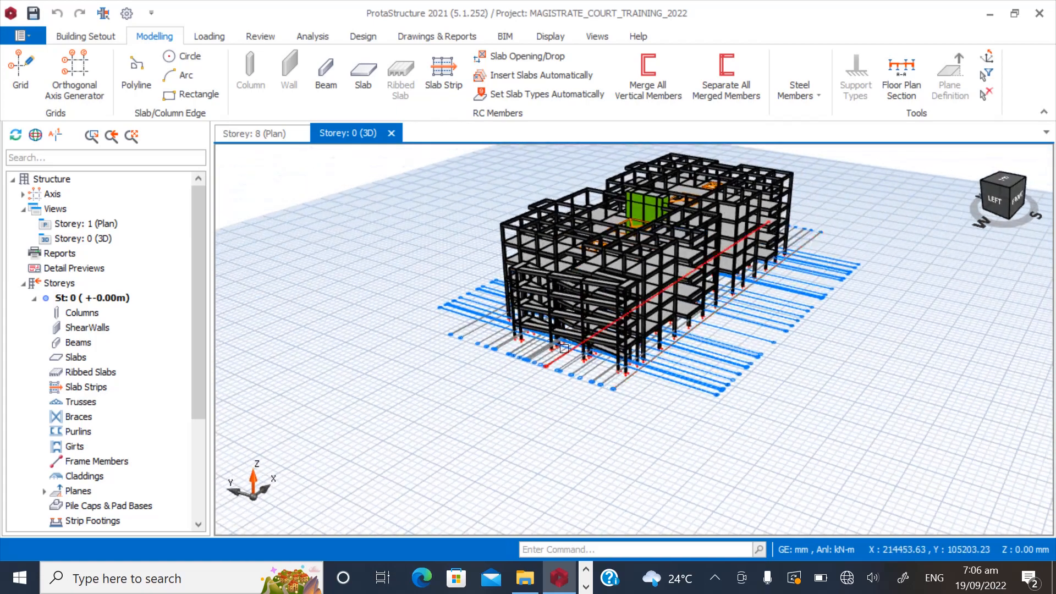
# Examine the ramp flights and corner landings on every storey in the 3D model, including their connection to the floor slabs.
pyautogui.scroll(6, 486, 308)
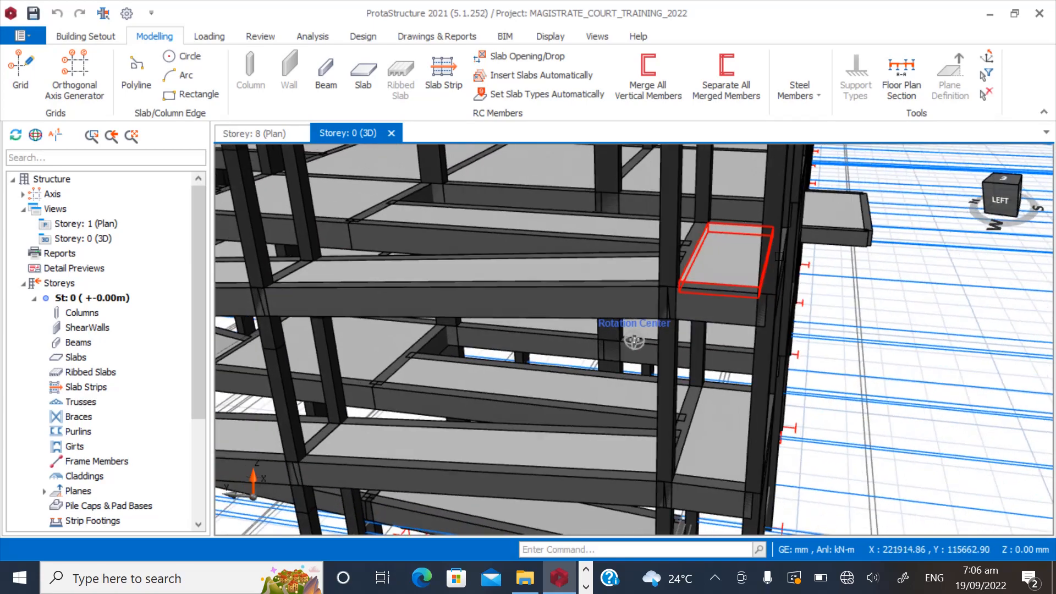
pyautogui.scroll(-6, 876, 317)
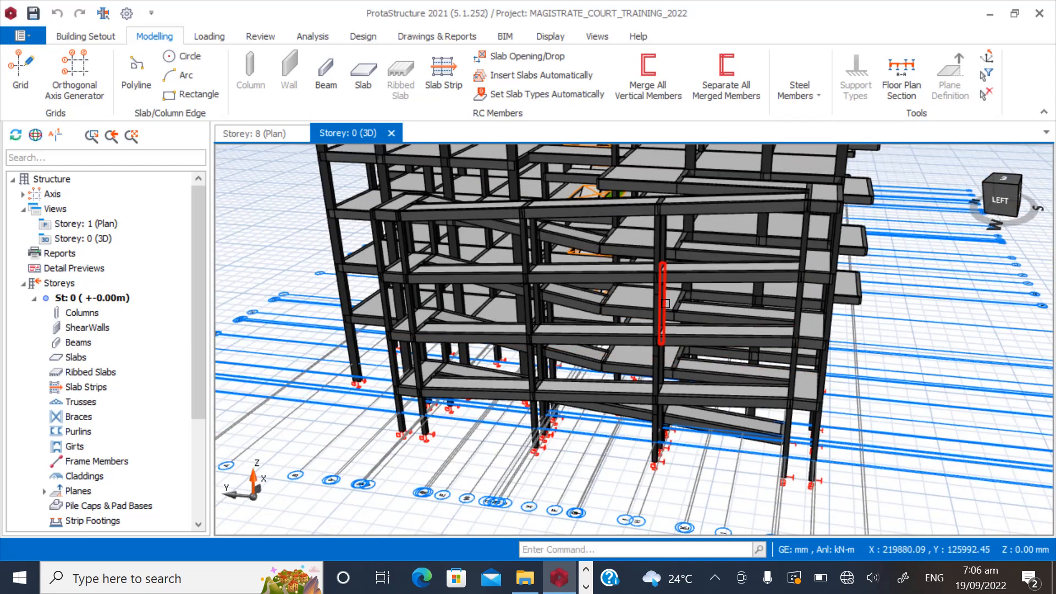
pyautogui.scroll(6, 607, 313)
pyautogui.scroll(2, 569, 304)
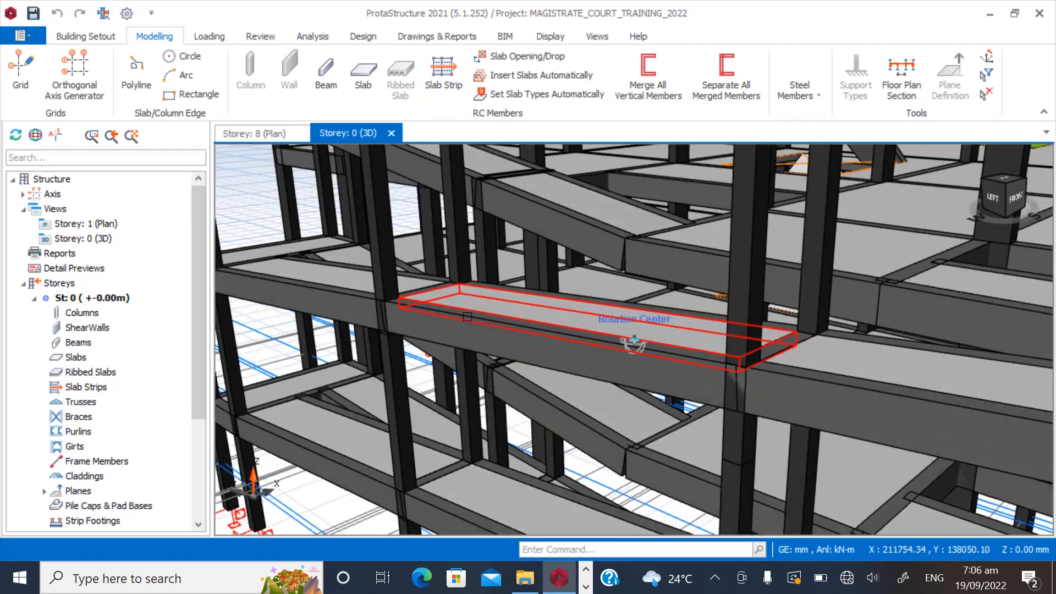
pyautogui.moveTo(467, 316); pyautogui.dragTo(331, 204, button='middle')
pyautogui.scroll(-2, 729, 335)
pyautogui.scroll(-3, 399, 300)
pyautogui.moveTo(426, 303); pyautogui.dragTo(438, 307, button='middle')
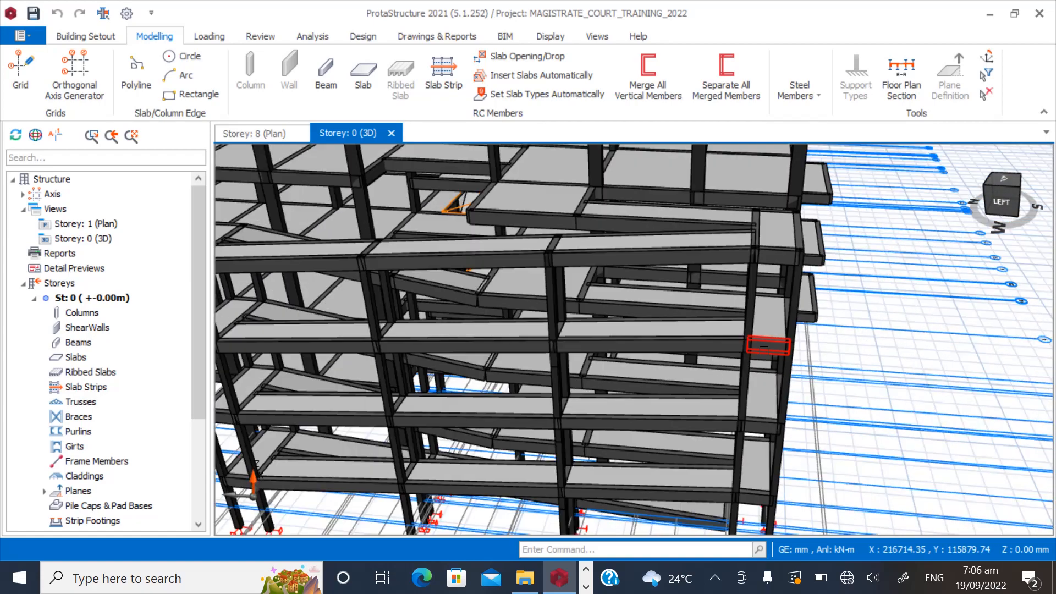
pyautogui.scroll(3, 749, 320)
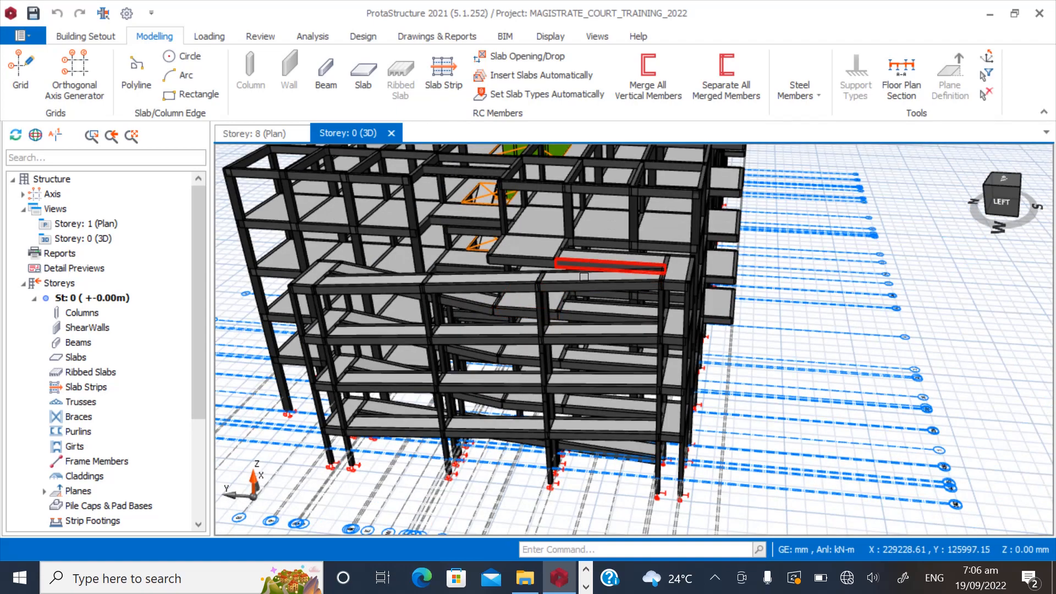
pyautogui.moveTo(584, 276); pyautogui.dragTo(534, 251, button='middle')
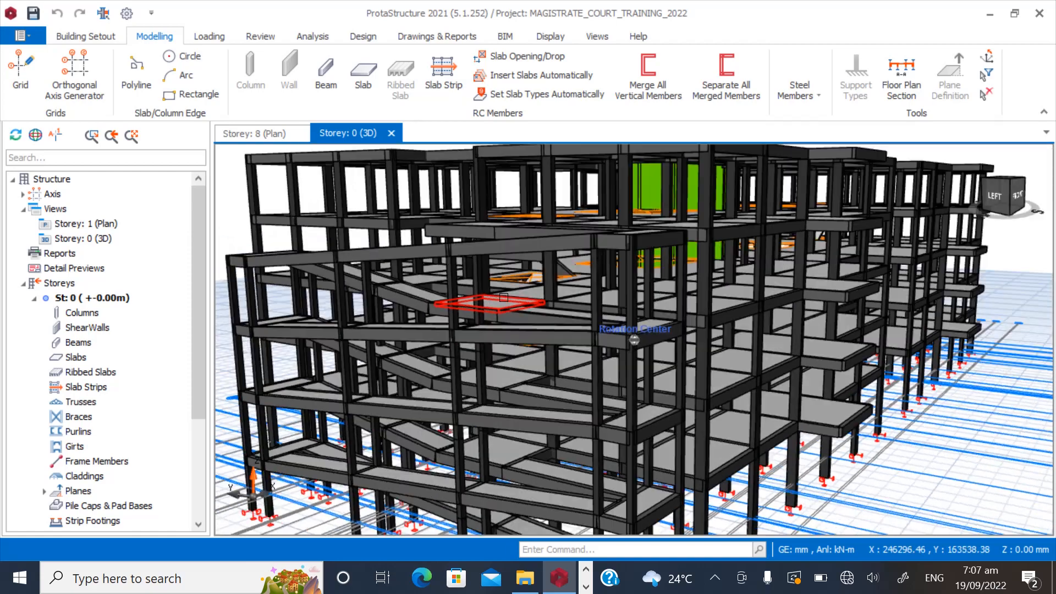
pyautogui.moveTo(503, 298)
pyautogui.mouseDown(button='middle')
pyautogui.moveTo(585, 298)
pyautogui.moveTo(517, 299)
pyautogui.moveTo(414, 341)
pyautogui.mouseUp(button='middle')
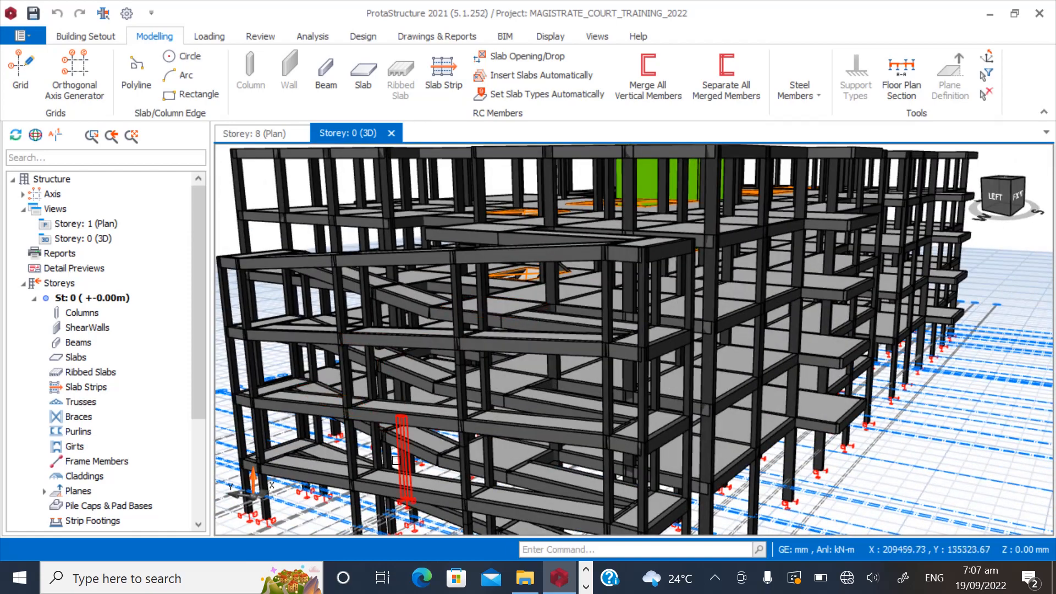
# Examine the inner ramp flights up close, checking where their sloped beams meet the columns and floor slabs.
pyautogui.scroll(10, 395, 460)
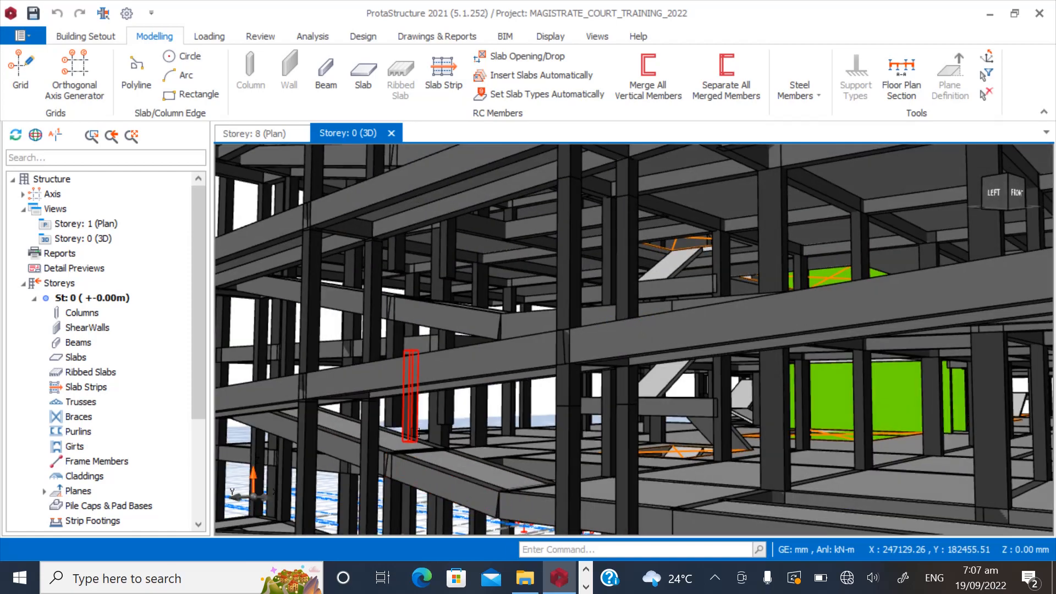
pyautogui.scroll(-10, 415, 433)
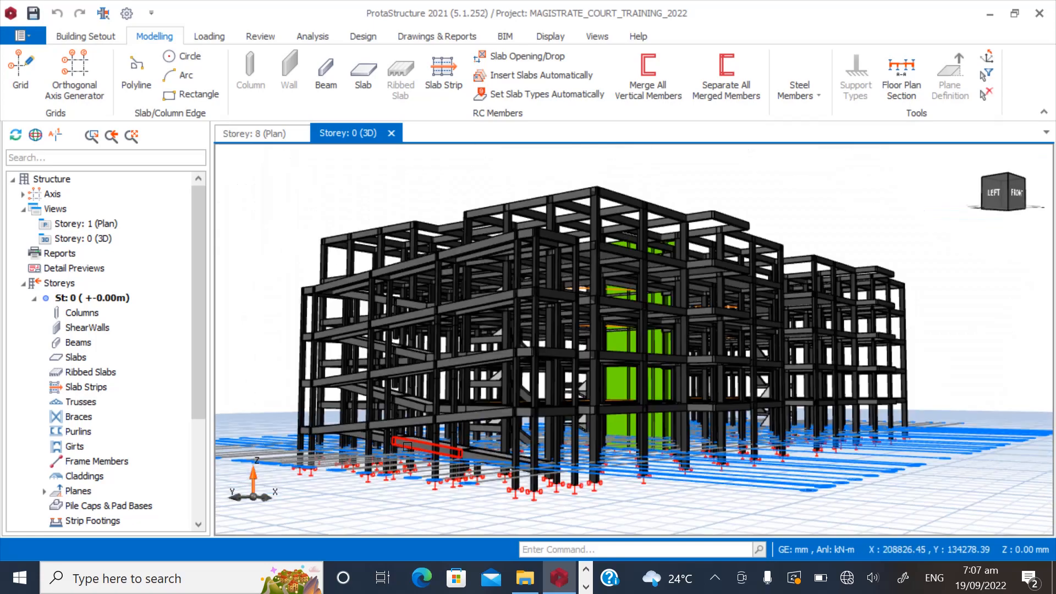
pyautogui.scroll(10, 407, 445)
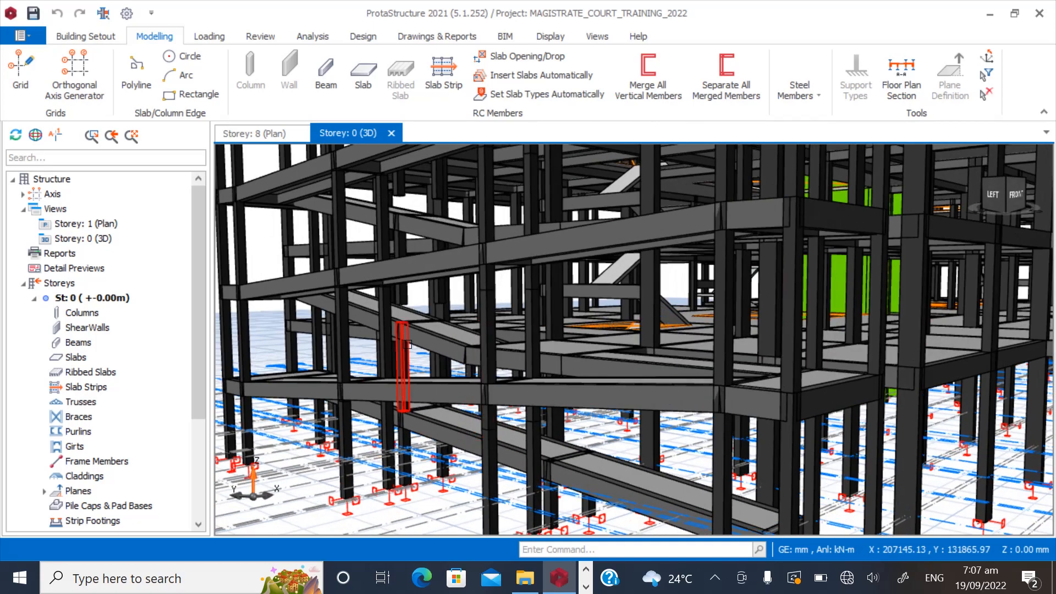
pyautogui.moveTo(407, 345)
pyautogui.mouseDown(button='middle')
pyautogui.moveTo(444, 382)
pyautogui.moveTo(433, 372)
pyautogui.mouseUp(button='middle')
pyautogui.moveTo(397, 319)
pyautogui.mouseDown(button='middle')
pyautogui.moveTo(393, 280)
pyautogui.moveTo(416, 281)
pyautogui.moveTo(421, 256)
pyautogui.mouseUp(button='middle')
pyautogui.scroll(5, 414, 309)
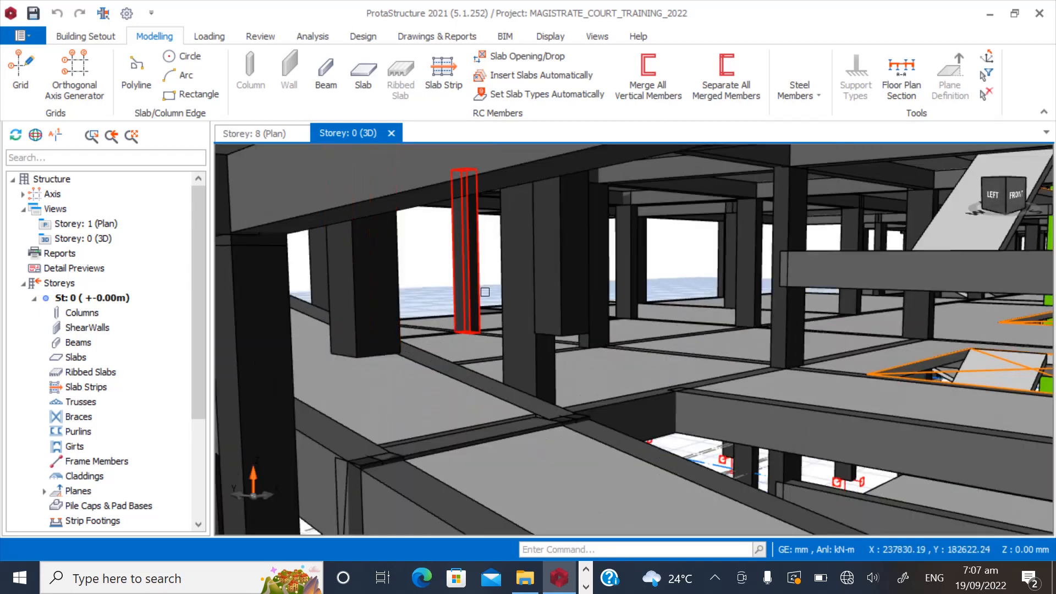
pyautogui.scroll(-5, 472, 365)
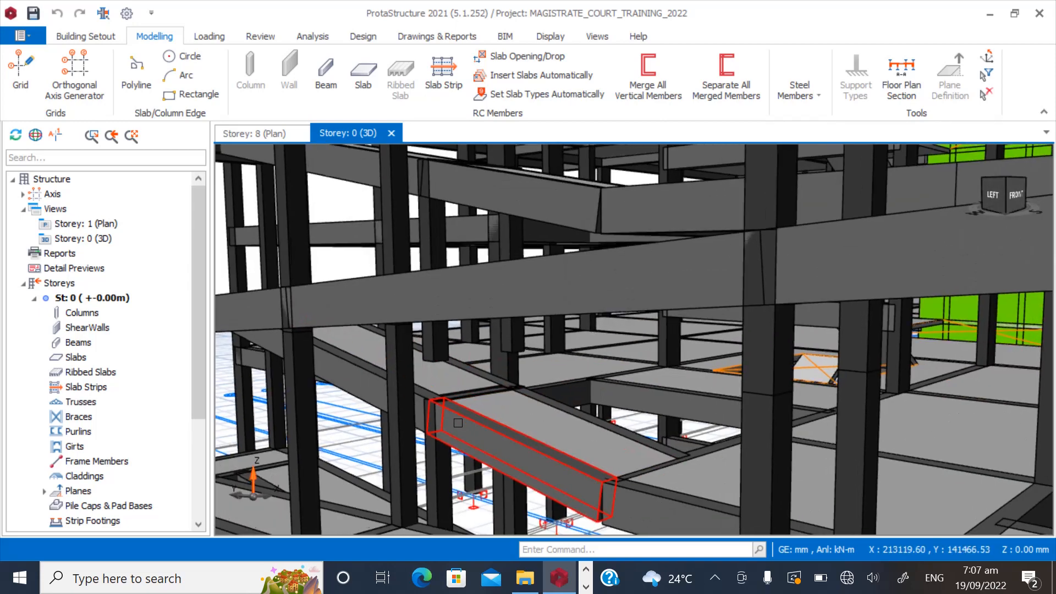
# Check the delZ-I and delZ-J end offsets in the 3D properties of sloped ramp beam 3B10, leaving them unedited.
pyautogui.click(452, 421)
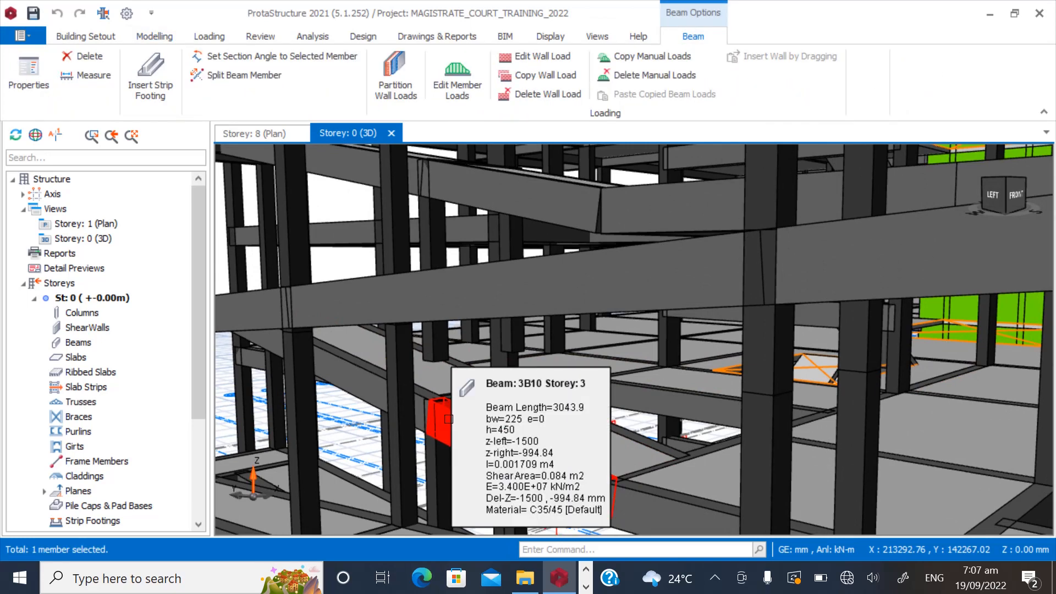
pyautogui.rightClick(449, 419)
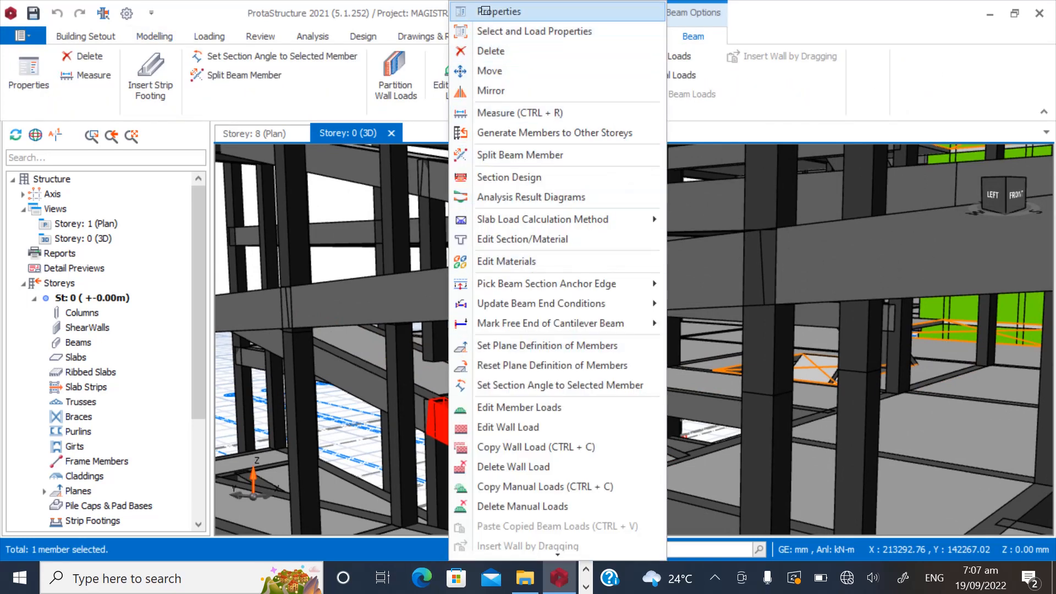
pyautogui.click(484, 11)
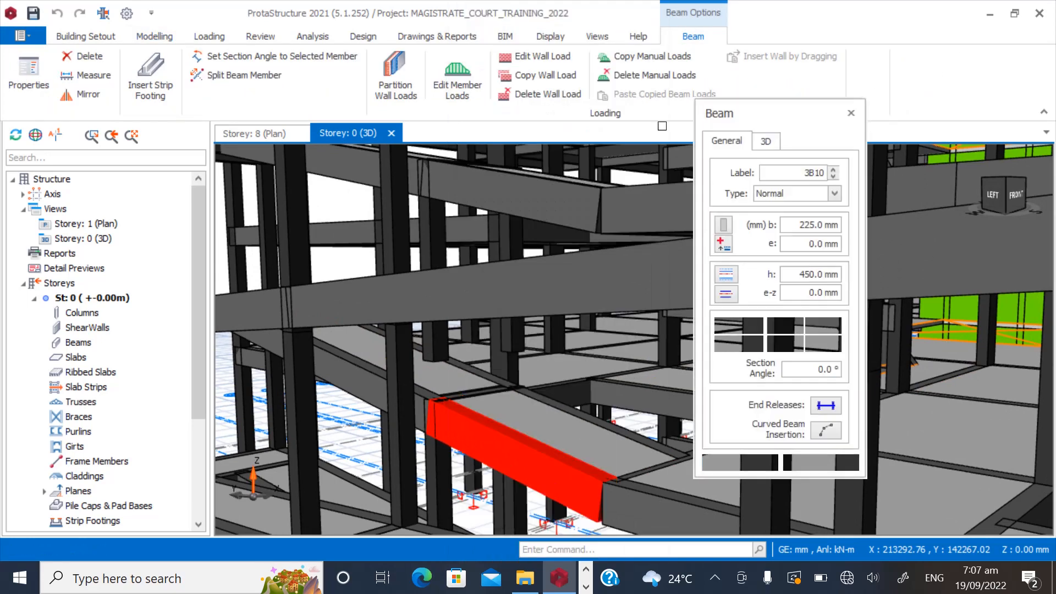
pyautogui.click(765, 142)
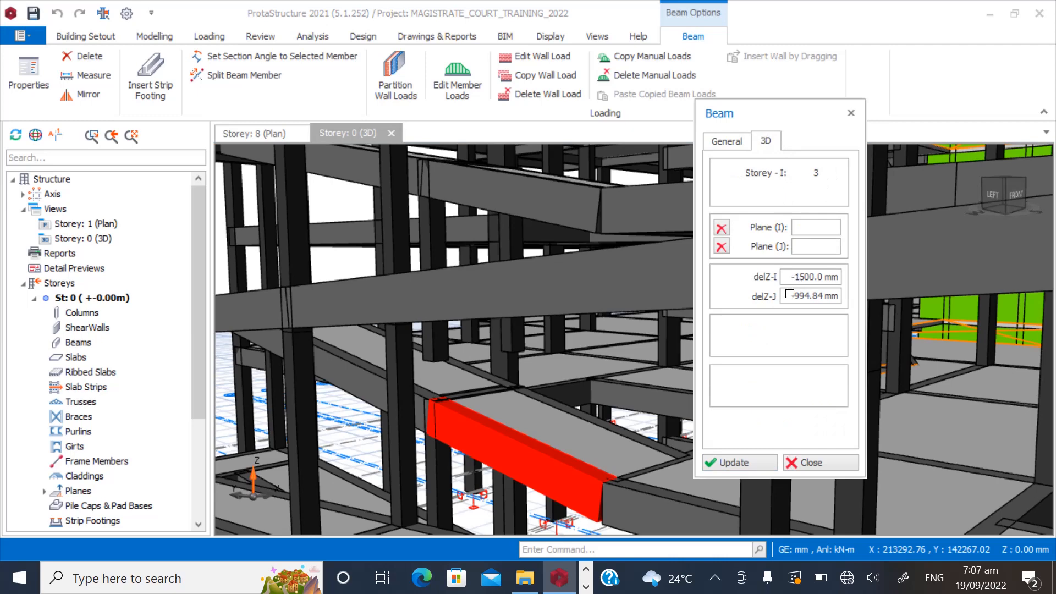
pyautogui.moveTo(787, 296); pyautogui.dragTo(856, 298)
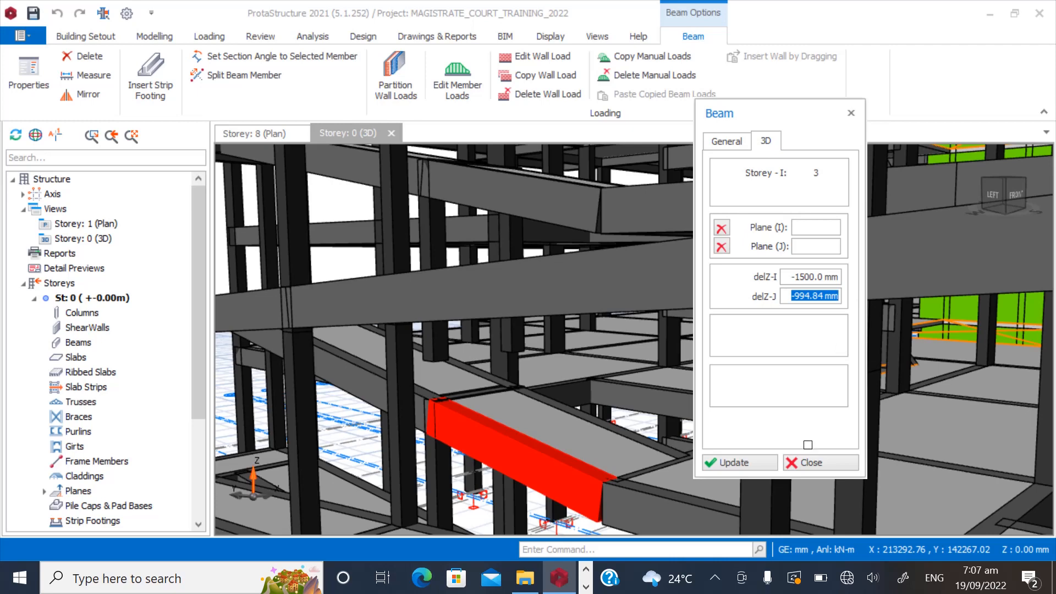
pyautogui.click(809, 462)
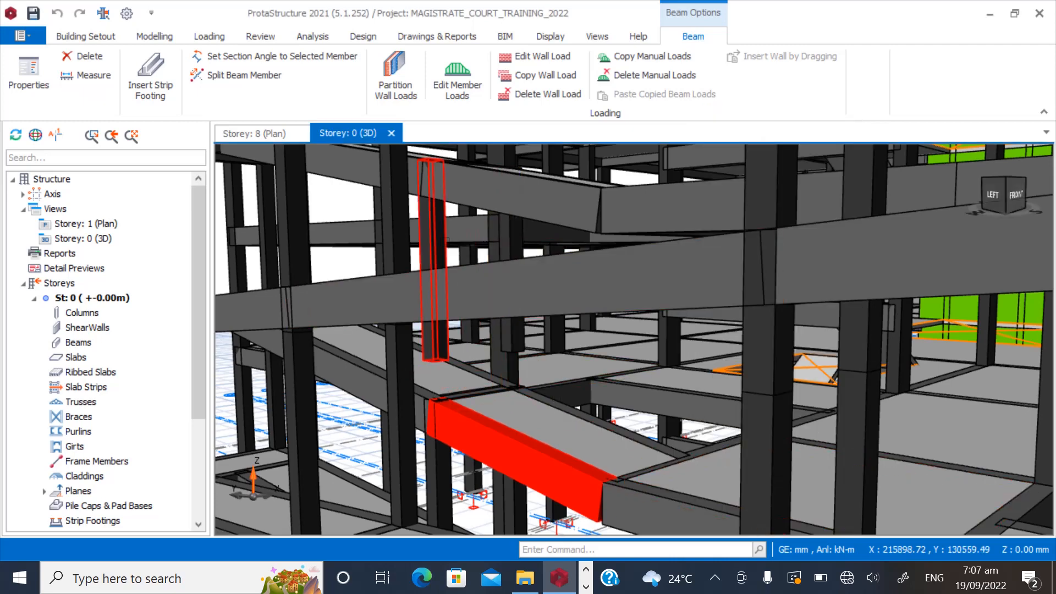
pyautogui.press('Escape')
pyautogui.rightClick(432, 259)
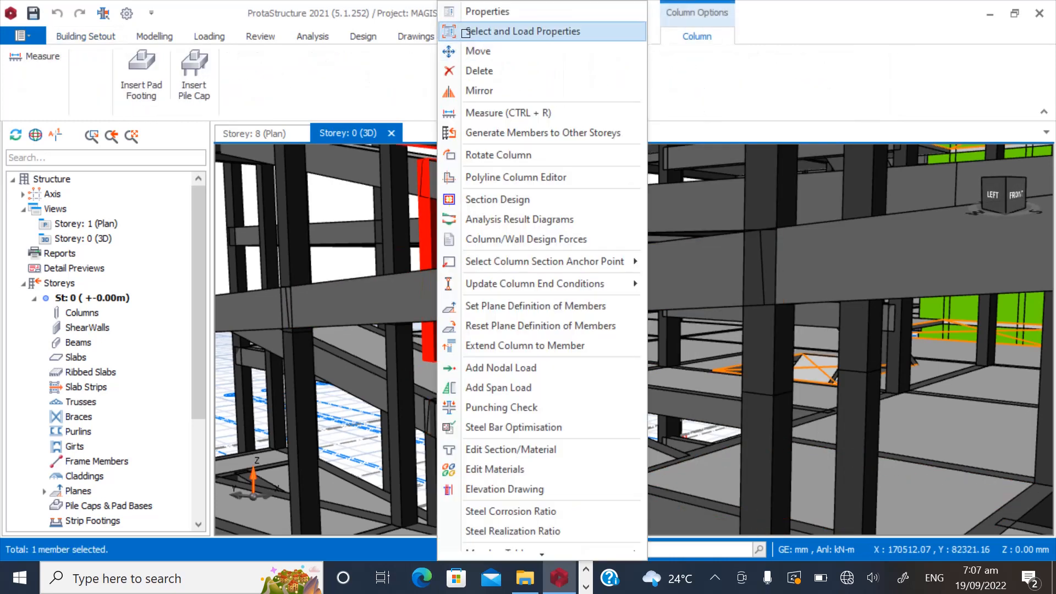
pyautogui.click(495, 11)
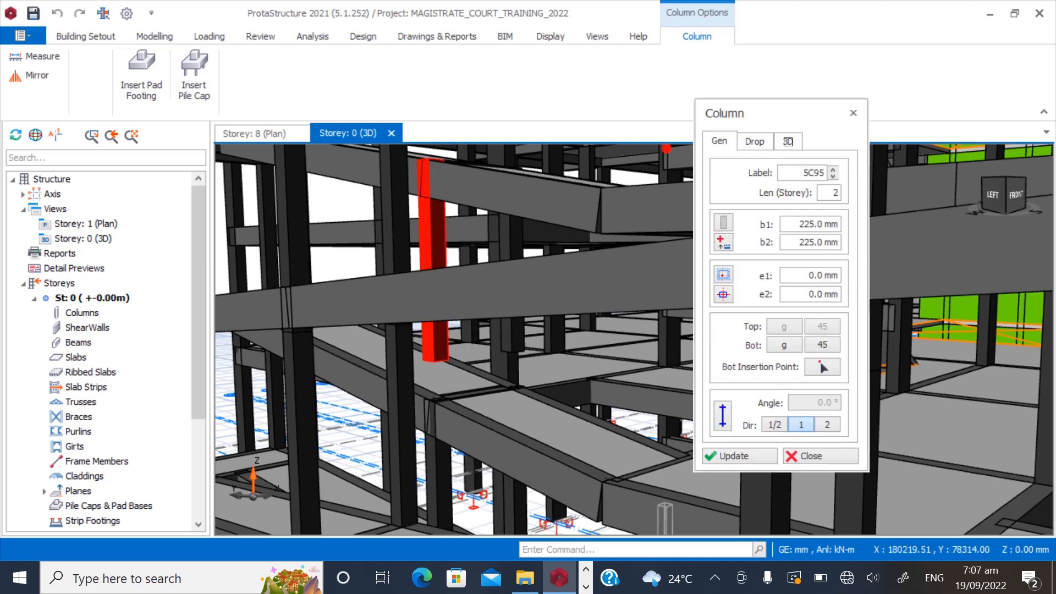
pyautogui.click(788, 142)
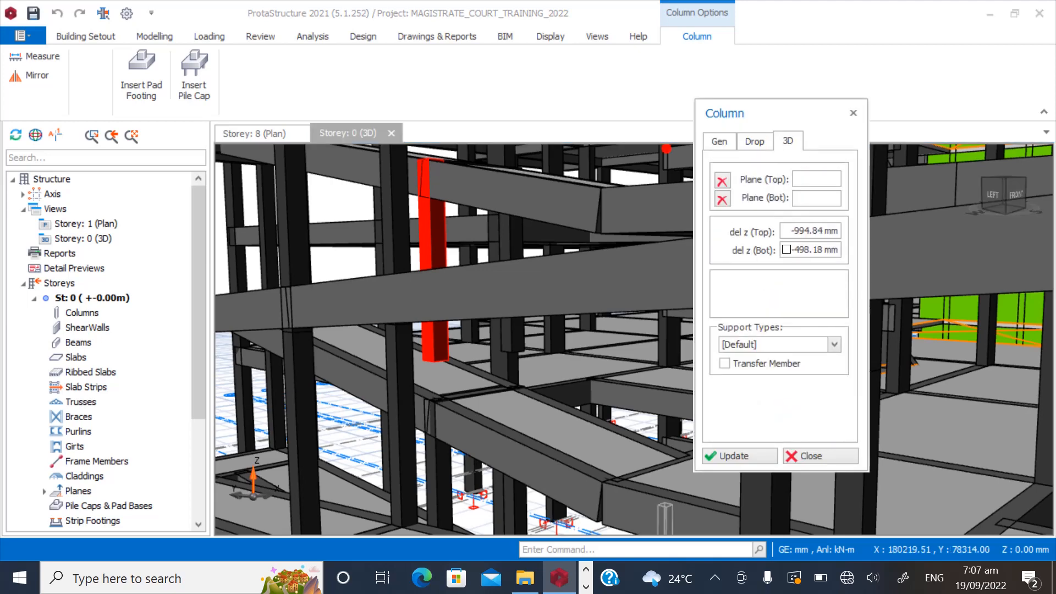
pyautogui.moveTo(786, 249); pyautogui.dragTo(853, 251)
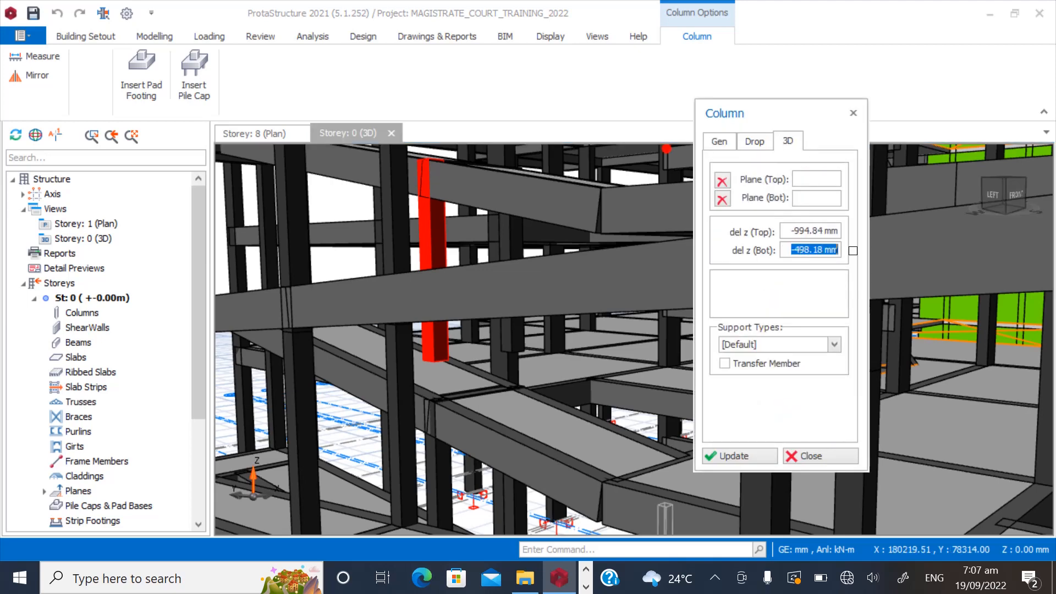
pyautogui.write('-994.84')
pyautogui.click(812, 455)
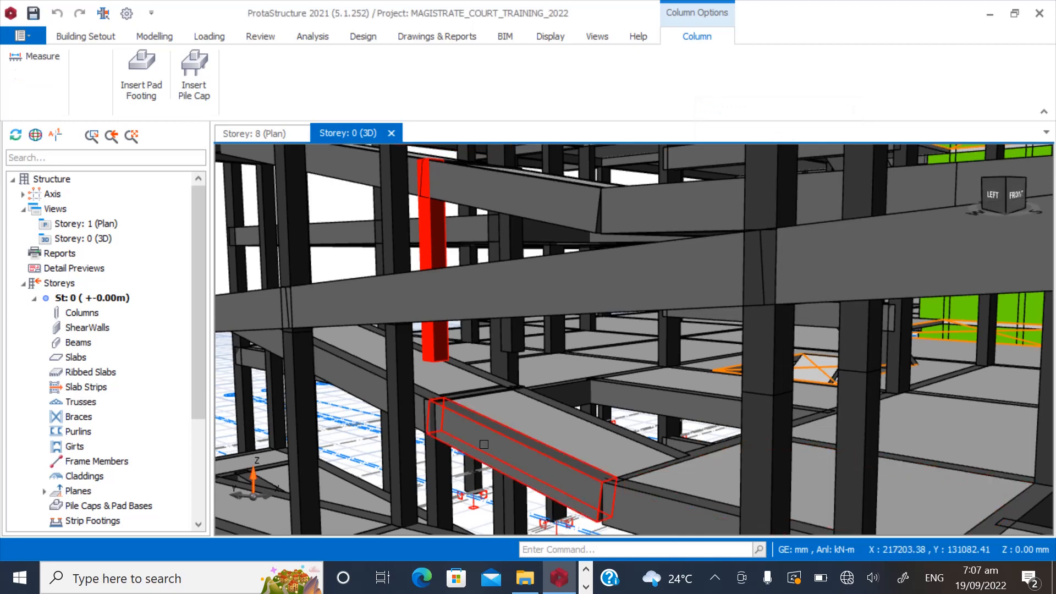
# Copy the delZ-I end offset from the 3D properties of the sloped ramp beam below column 5C95, leaving the beam unedited.
pyautogui.click(422, 405)
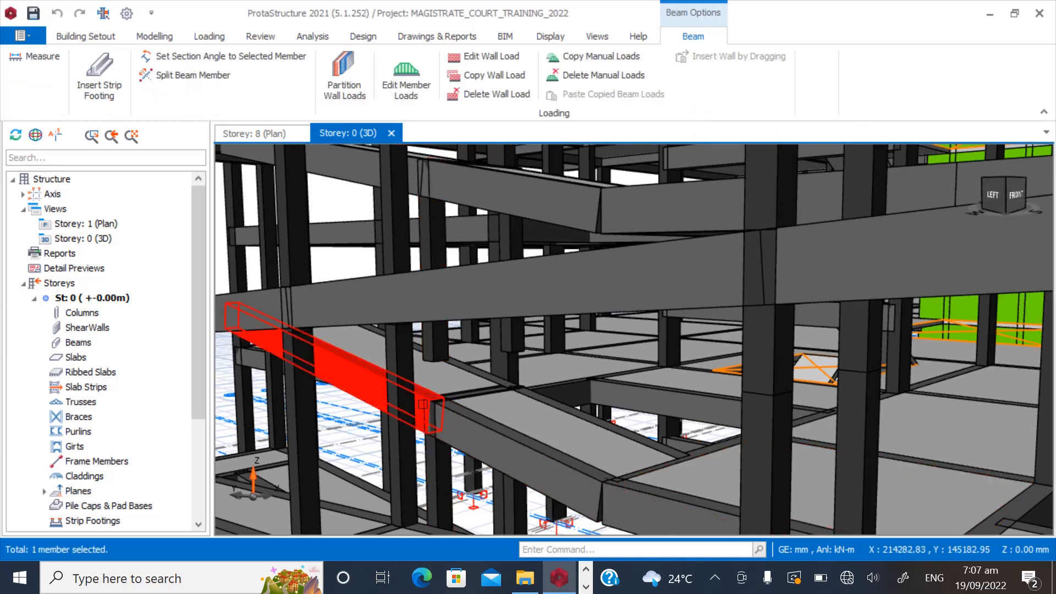
pyautogui.rightClick(423, 404)
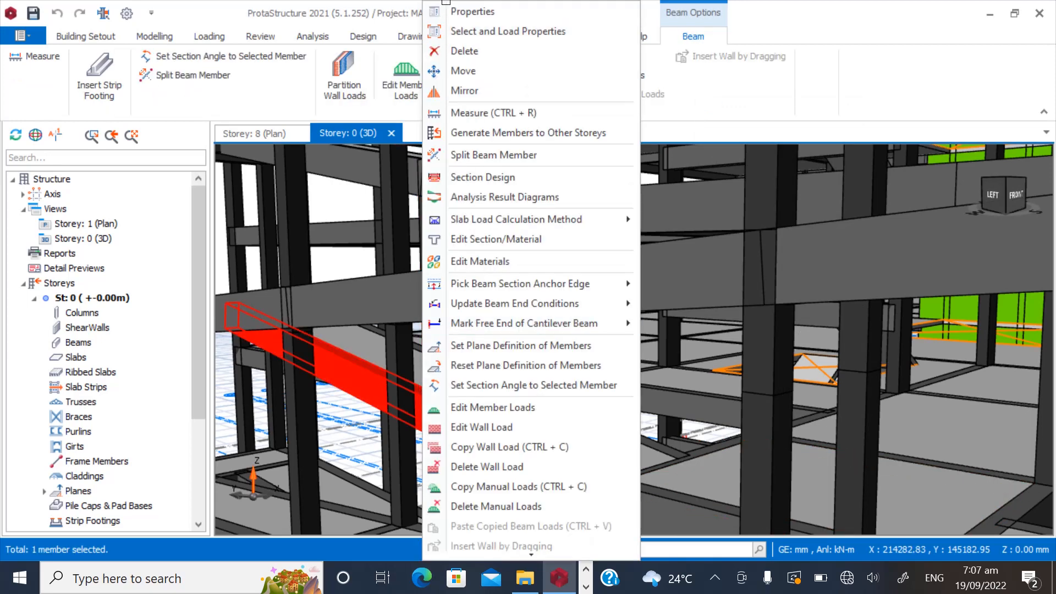
pyautogui.click(456, 12)
pyautogui.click(765, 141)
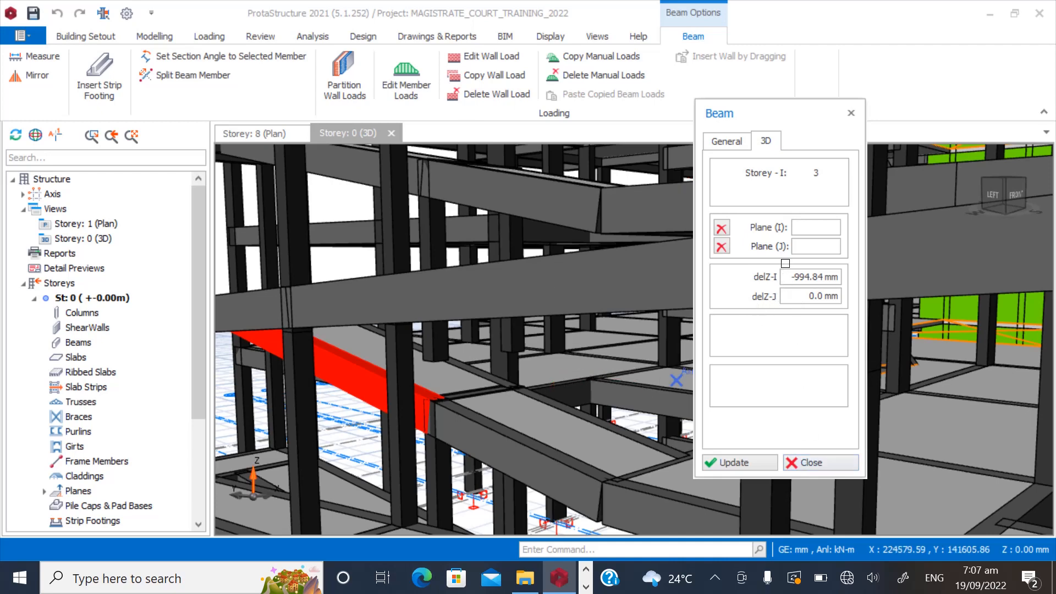
pyautogui.moveTo(791, 277); pyautogui.dragTo(845, 277)
pyautogui.hotkey('ctrl', 'c')
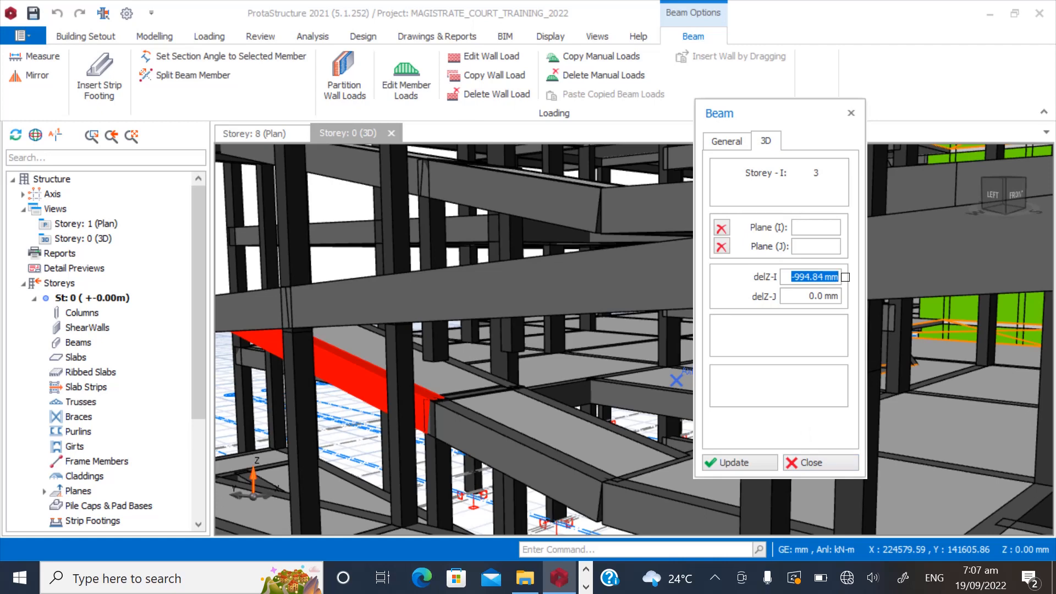
pyautogui.click(806, 462)
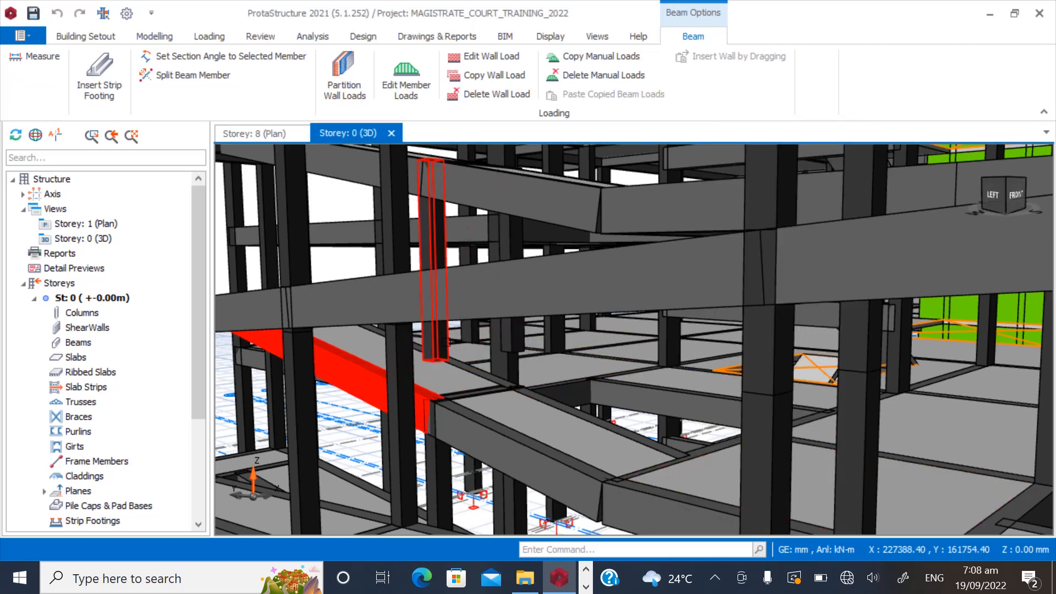
# Set the bottom level offset, del z (Bot), of ramp column 5C95 to -994.84 mm and update the column.
pyautogui.press('Escape')
pyautogui.rightClick(434, 259)
pyautogui.click(495, 9)
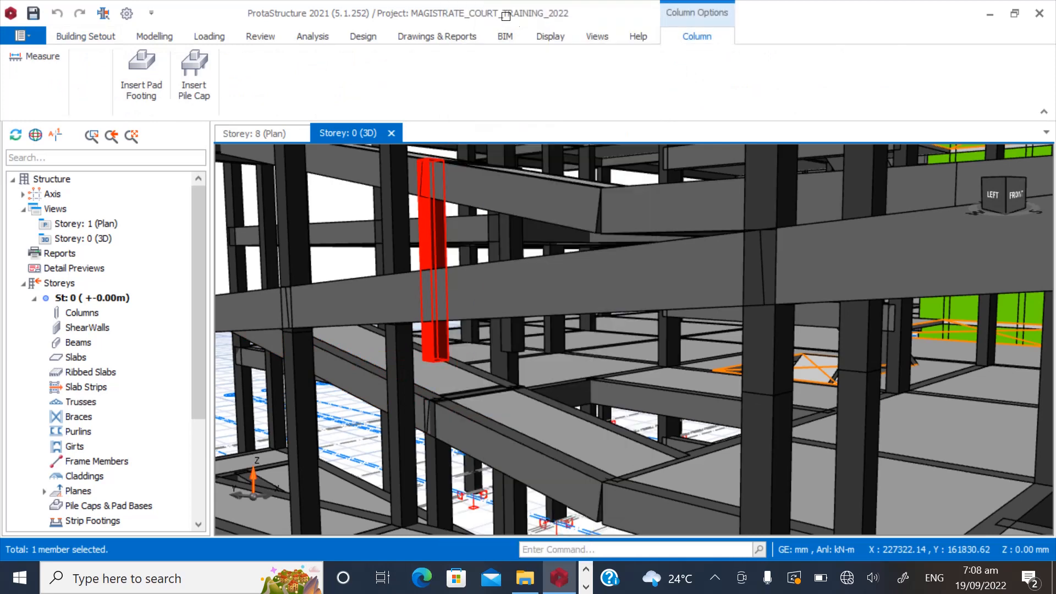
pyautogui.click(788, 142)
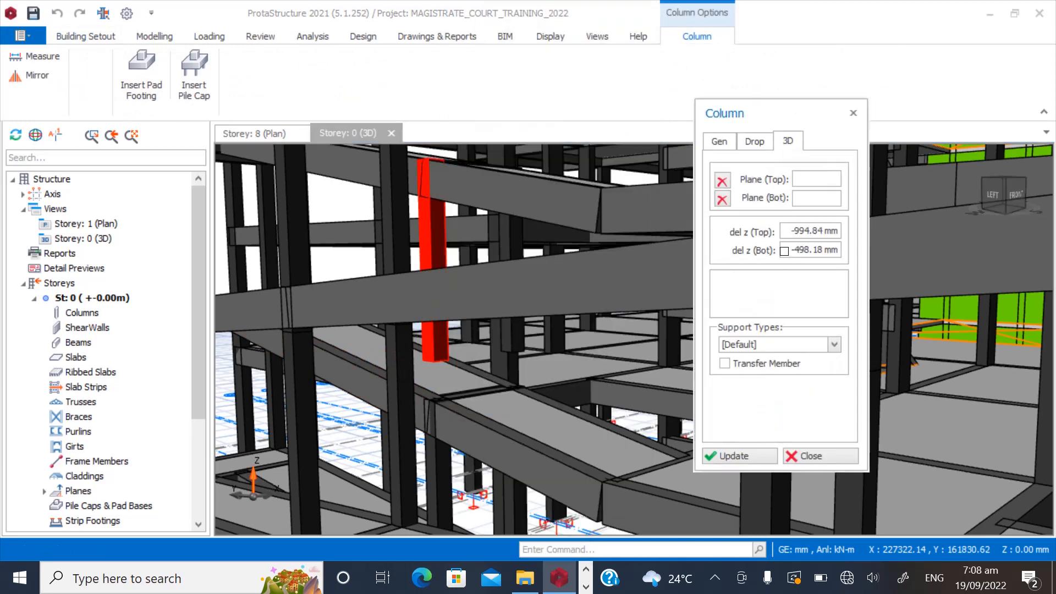
pyautogui.moveTo(784, 250); pyautogui.dragTo(856, 252)
pyautogui.hotkey('ctrl', 'v')
pyautogui.click(737, 455)
pyautogui.click(806, 455)
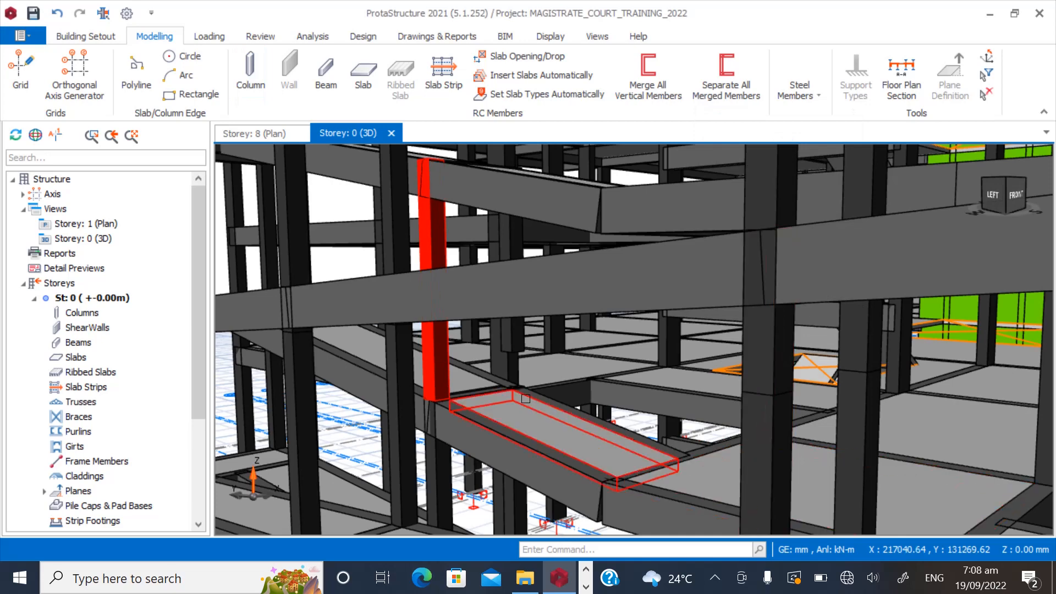
# Set del z (Bot) of the neighbouring ramp column 5C96 to -994.84 mm and update it.
pyautogui.rightClick(520, 337)
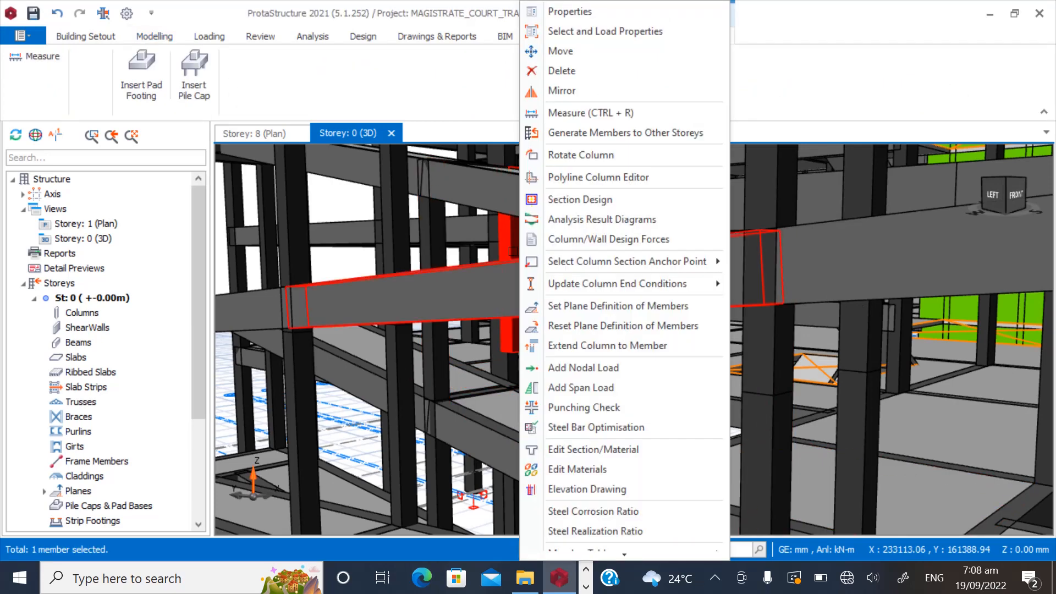
pyautogui.click(601, 28)
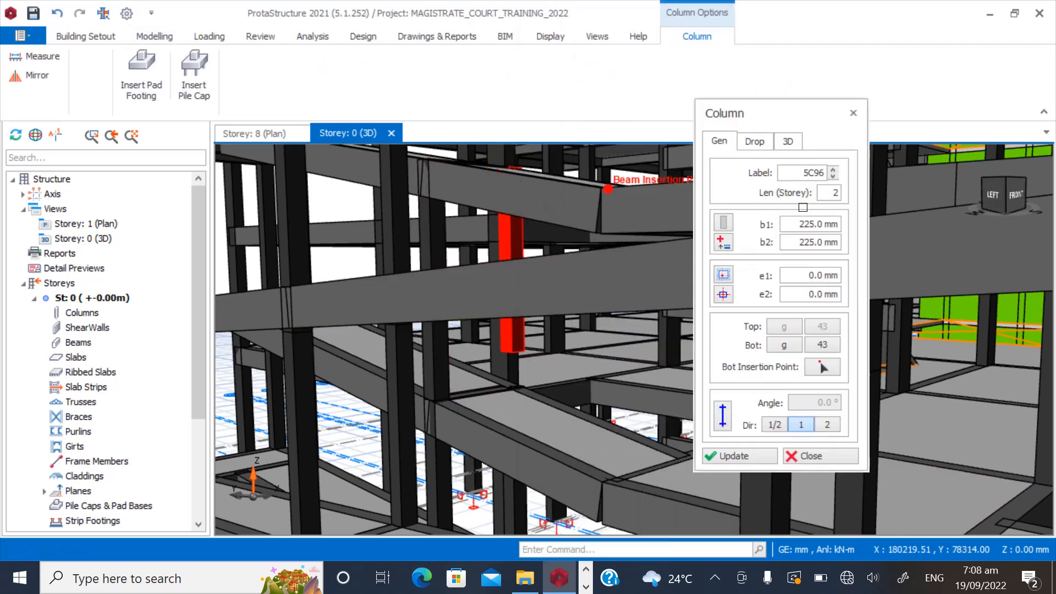
pyautogui.click(786, 142)
pyautogui.moveTo(787, 250); pyautogui.dragTo(852, 253)
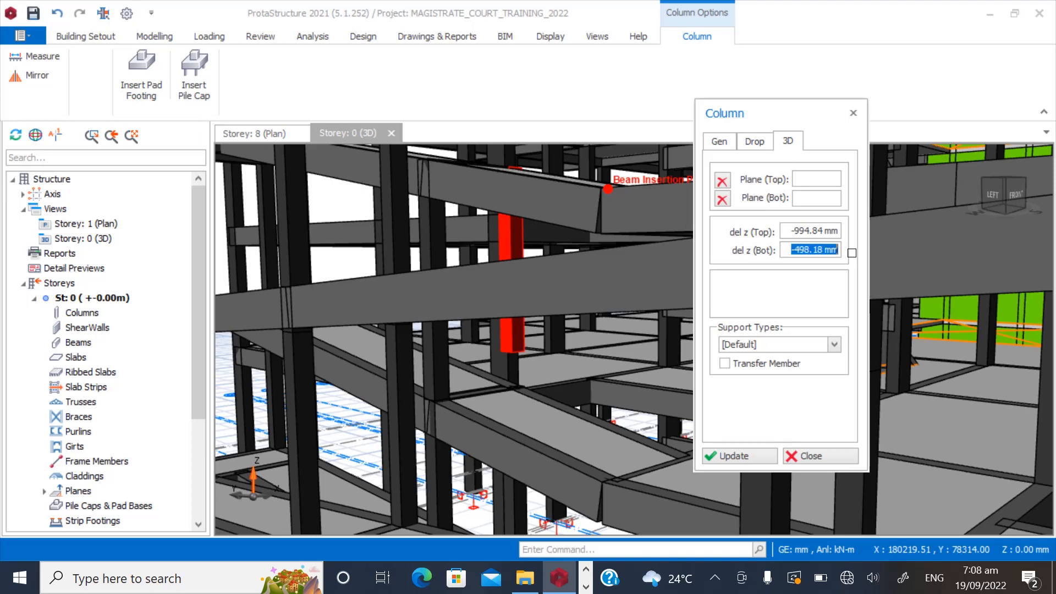
pyautogui.hotkey('ctrl', 'v')
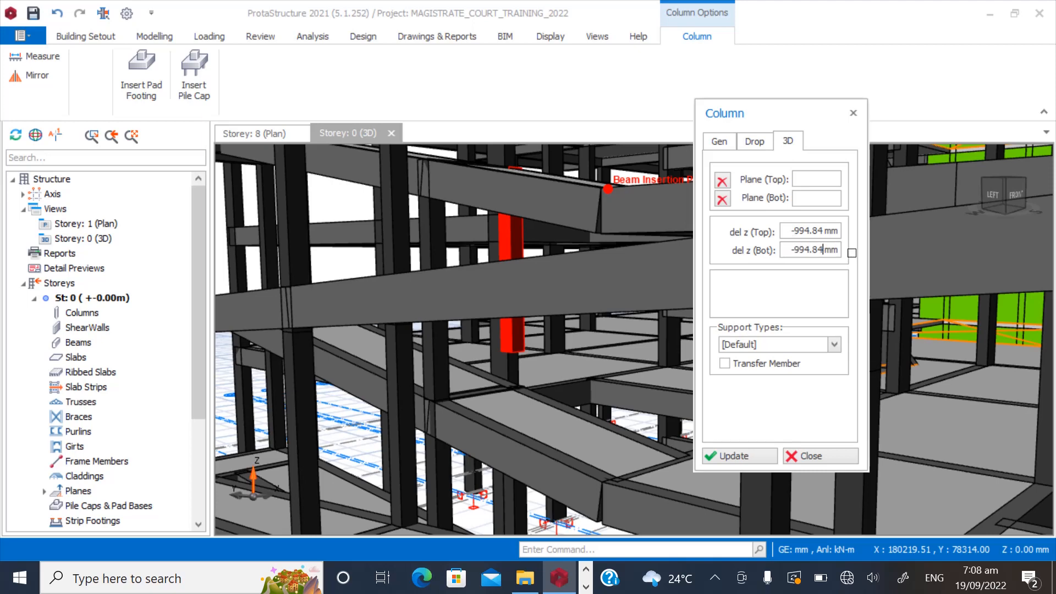
pyautogui.click(733, 456)
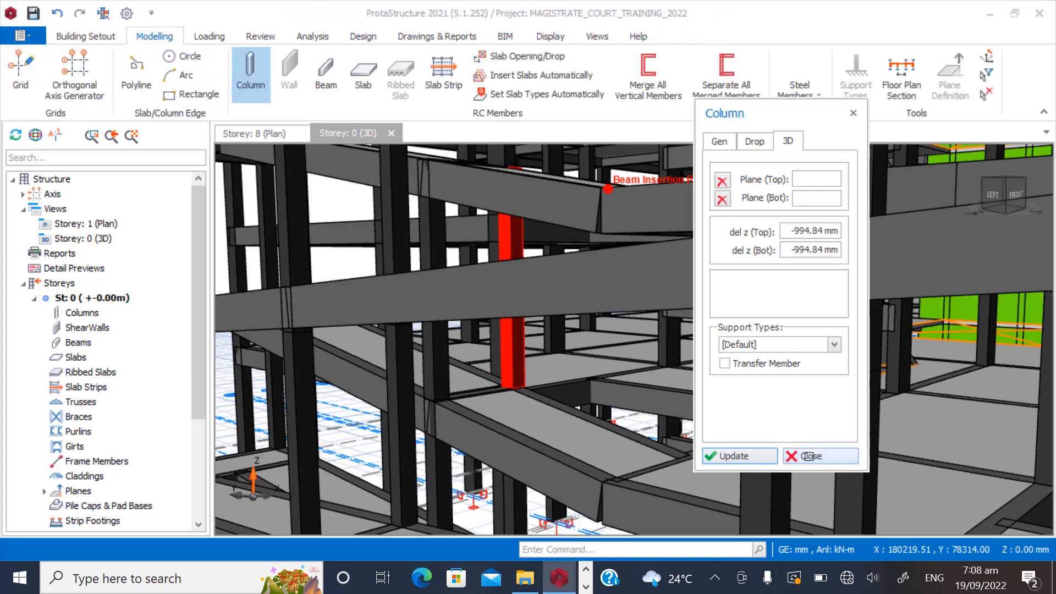
pyautogui.click(809, 457)
# Set del z (Bot) of the short ramp column 7C95 on the upper ramp flight to -994.84 mm and update it.
pyautogui.scroll(-3, 584, 424)
pyautogui.moveTo(584, 446); pyautogui.dragTo(634, 342, button='middle')
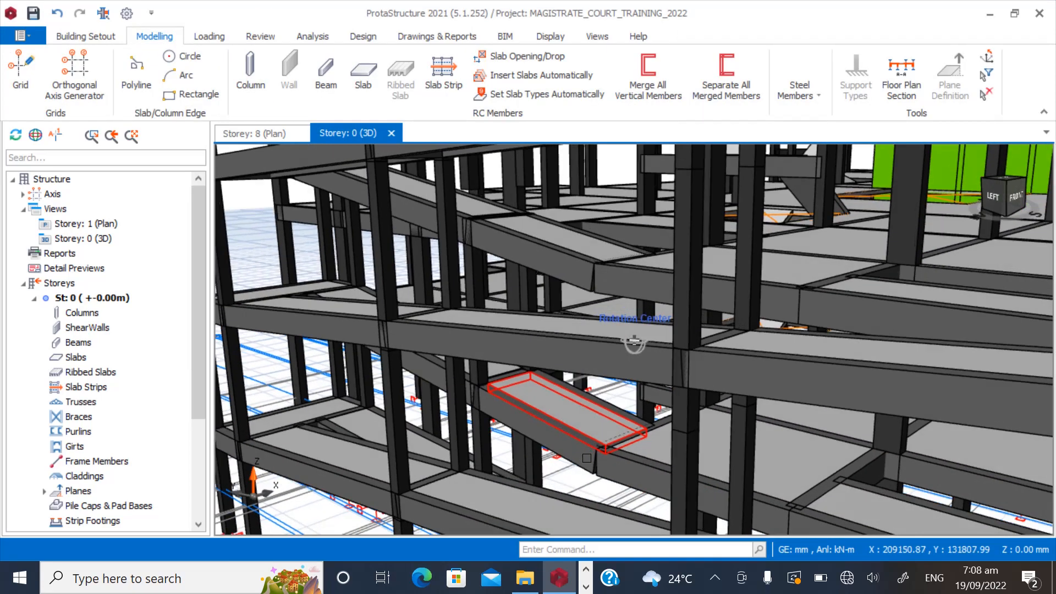
pyautogui.scroll(-3, 544, 410)
pyautogui.scroll(3, 526, 244)
pyautogui.scroll(3, 534, 321)
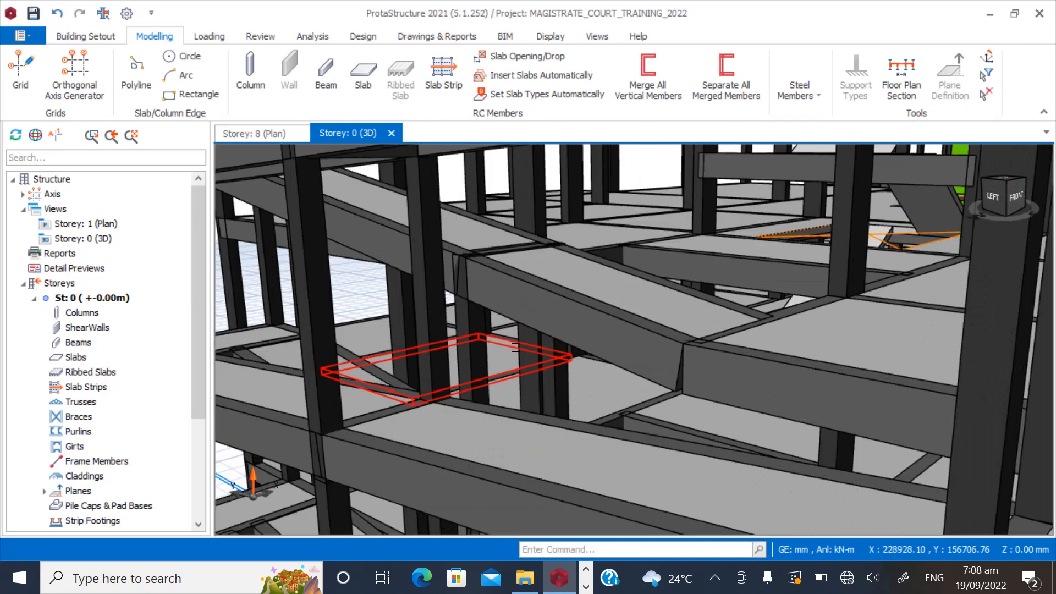
pyautogui.moveTo(531, 408)
pyautogui.mouseDown(button='middle')
pyautogui.moveTo(557, 378)
pyautogui.moveTo(542, 410)
pyautogui.moveTo(539, 381)
pyautogui.mouseUp(button='middle')
pyautogui.scroll(-3, 465, 394)
pyautogui.moveTo(649, 403); pyautogui.dragTo(632, 339, button='middle')
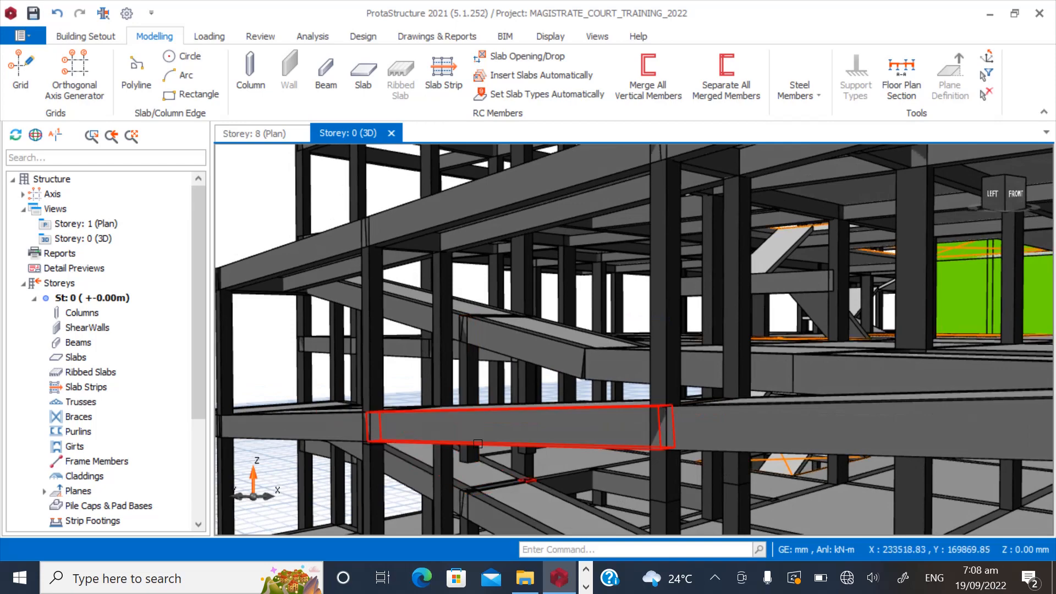
pyautogui.rightClick(474, 384)
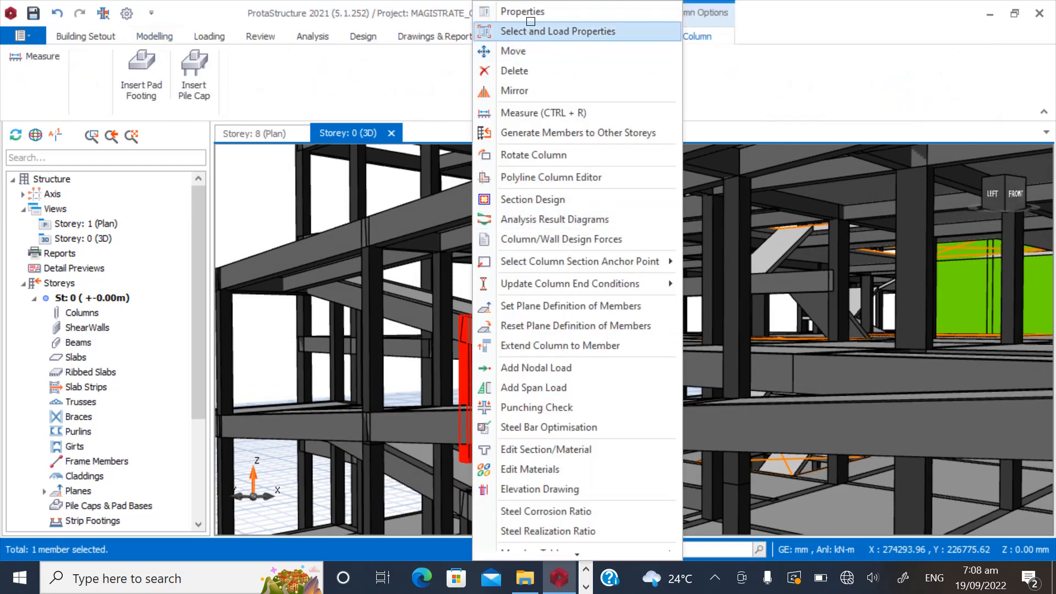
pyautogui.click(515, 11)
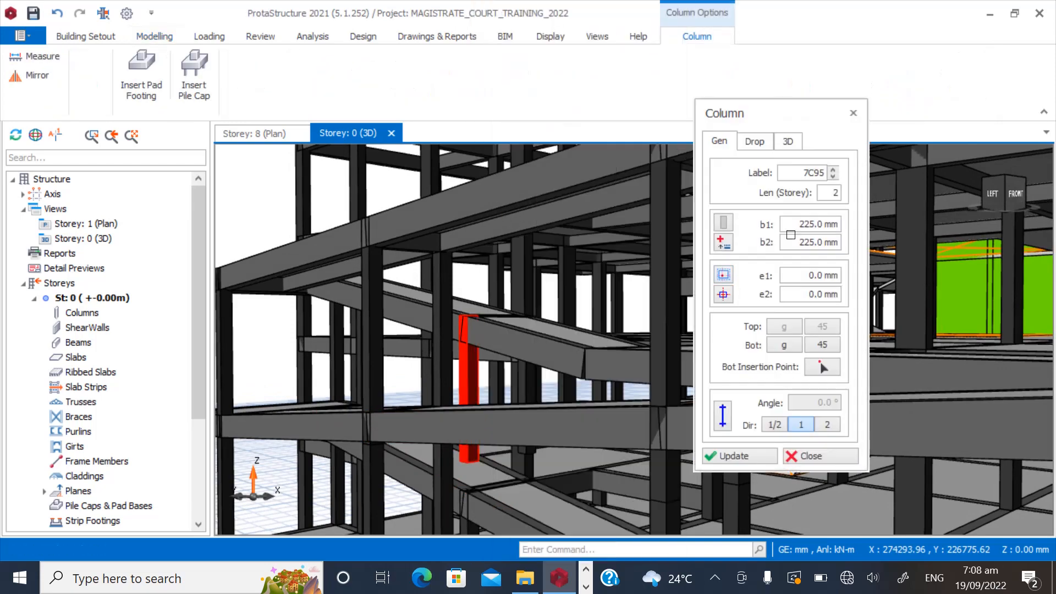
pyautogui.click(781, 141)
pyautogui.click(818, 249)
pyautogui.moveTo(819, 249); pyautogui.dragTo(845, 249)
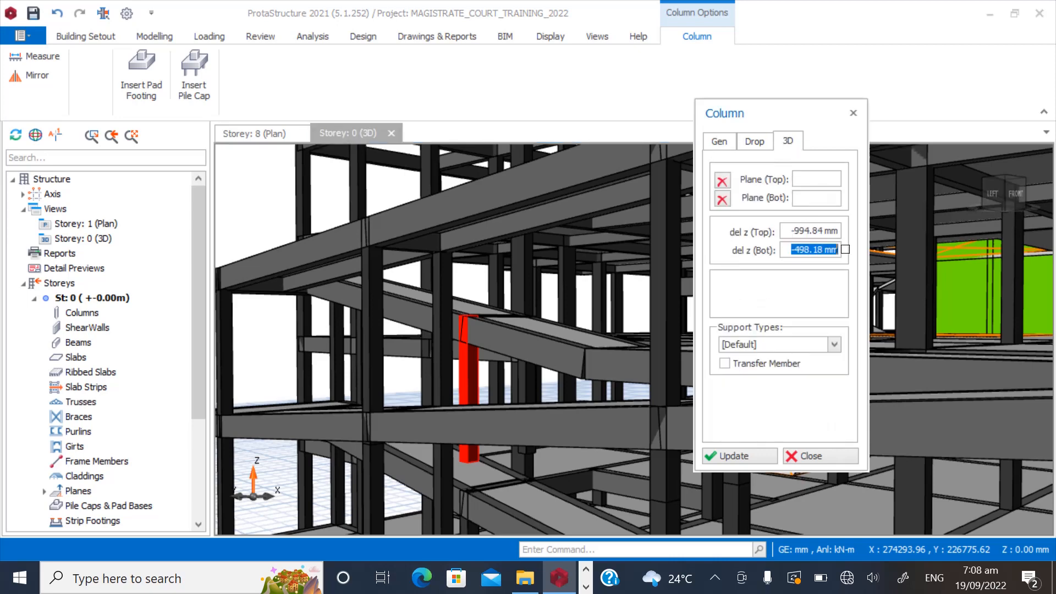
pyautogui.hotkey('ctrl', 'v')
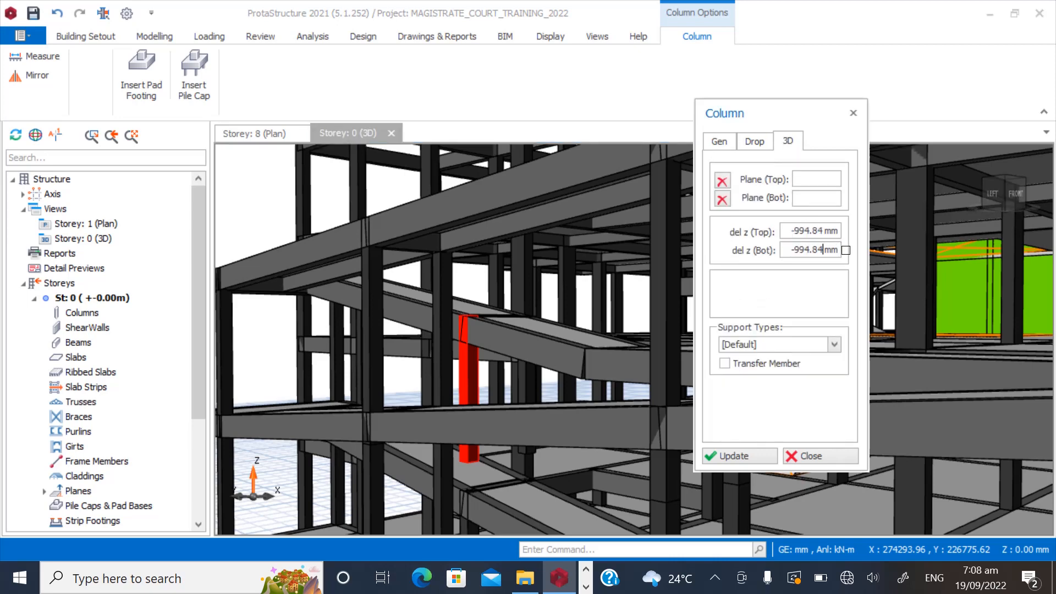
pyautogui.click(728, 456)
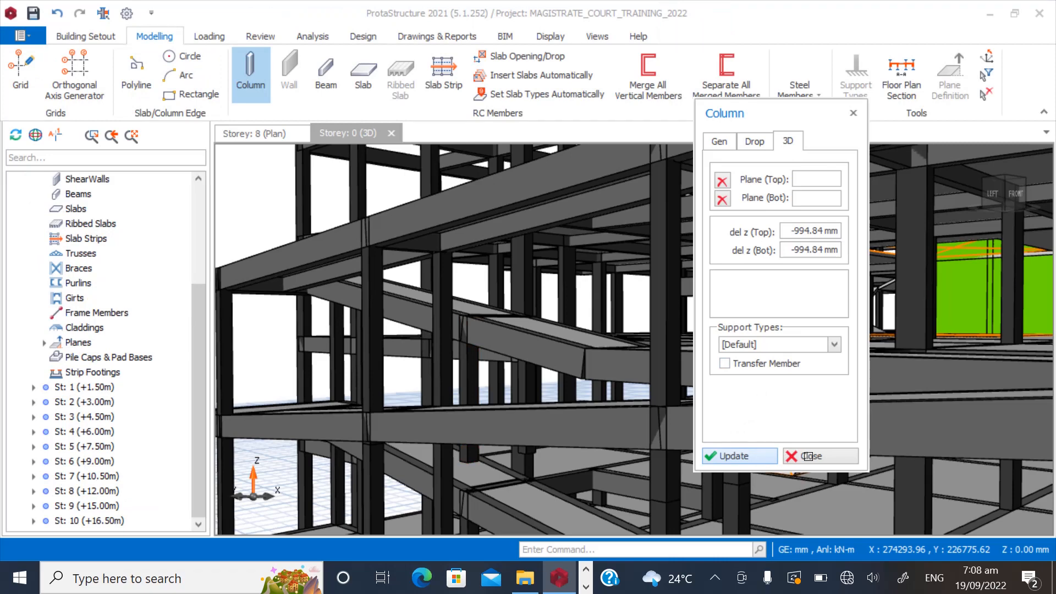
pyautogui.click(807, 457)
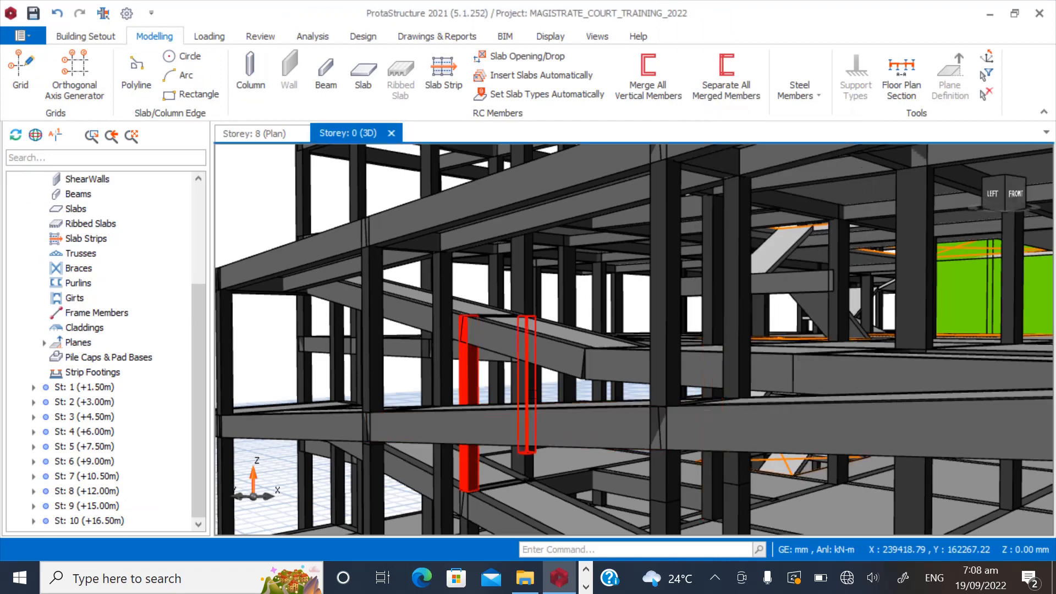
# Change del z (Bot) of ramp column 7C96, beside 7C95, to -994.84 mm and apply the update.
pyautogui.rightClick(532, 380)
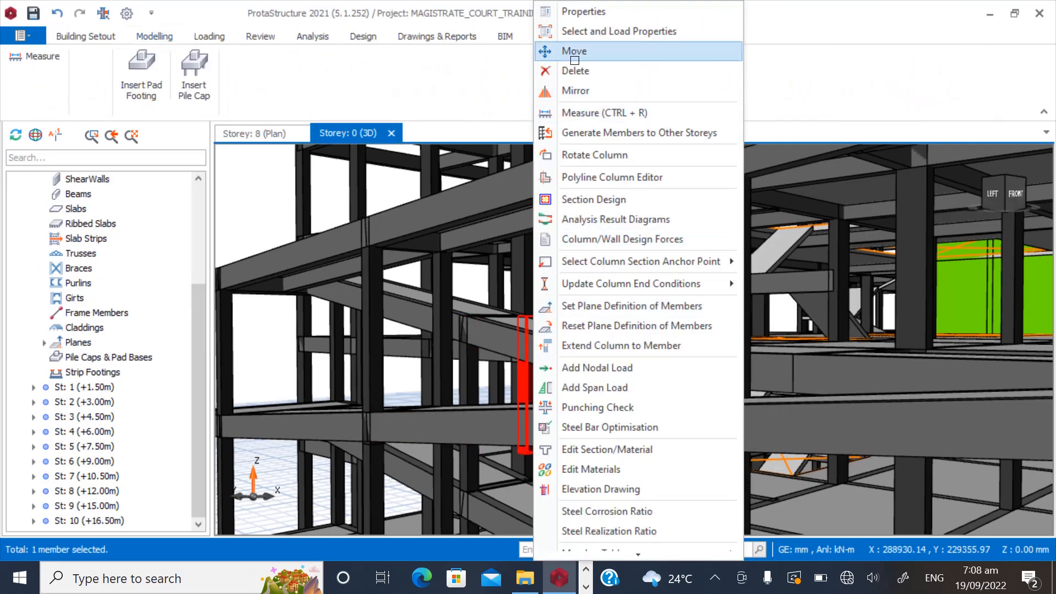
pyautogui.click(584, 15)
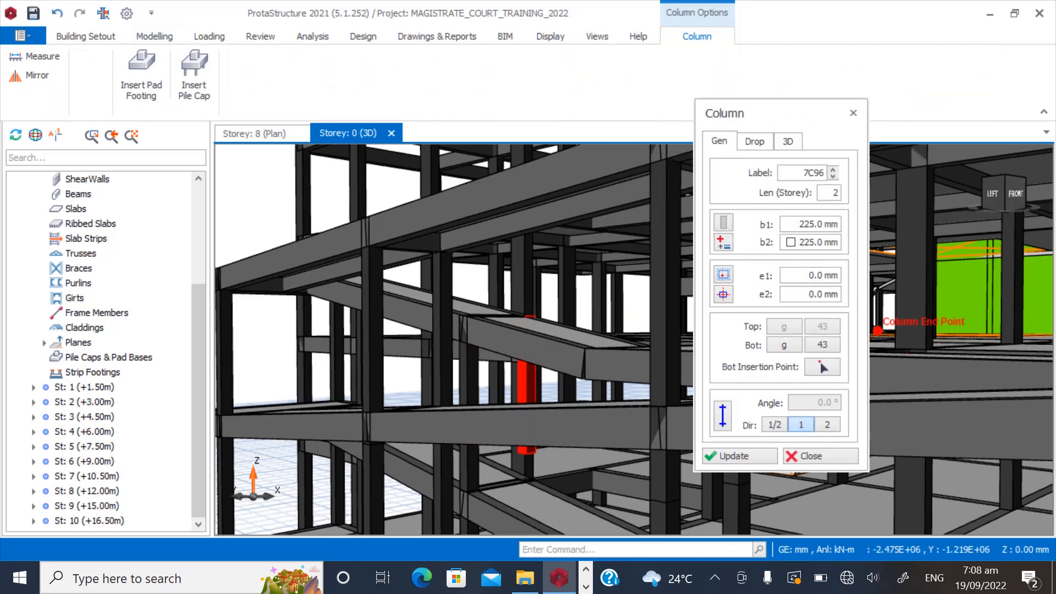
pyautogui.click(785, 144)
pyautogui.moveTo(788, 250); pyautogui.dragTo(856, 253)
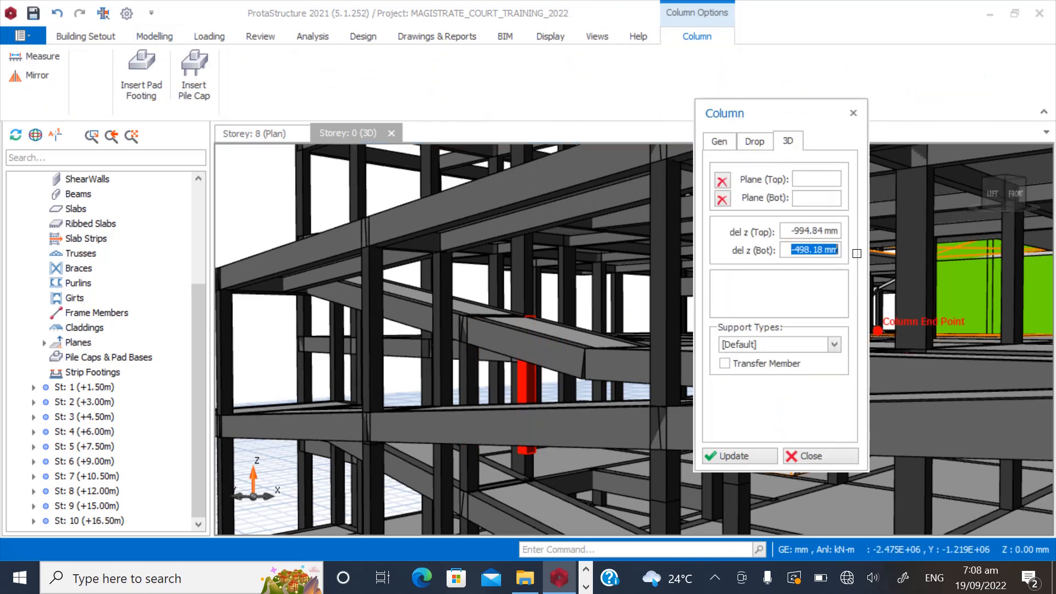
pyautogui.write('-994.84')
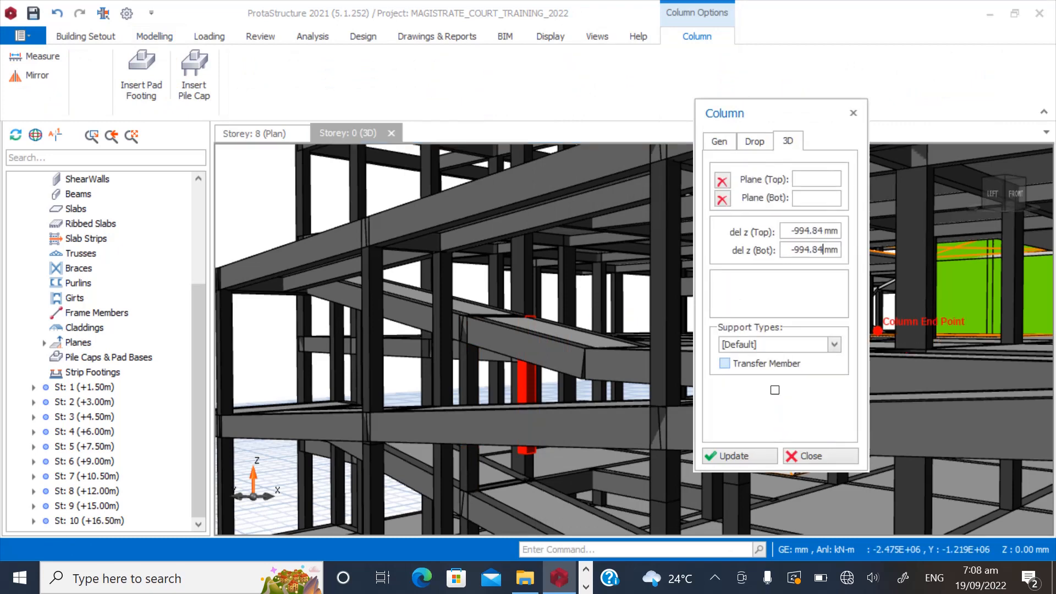
pyautogui.click(745, 455)
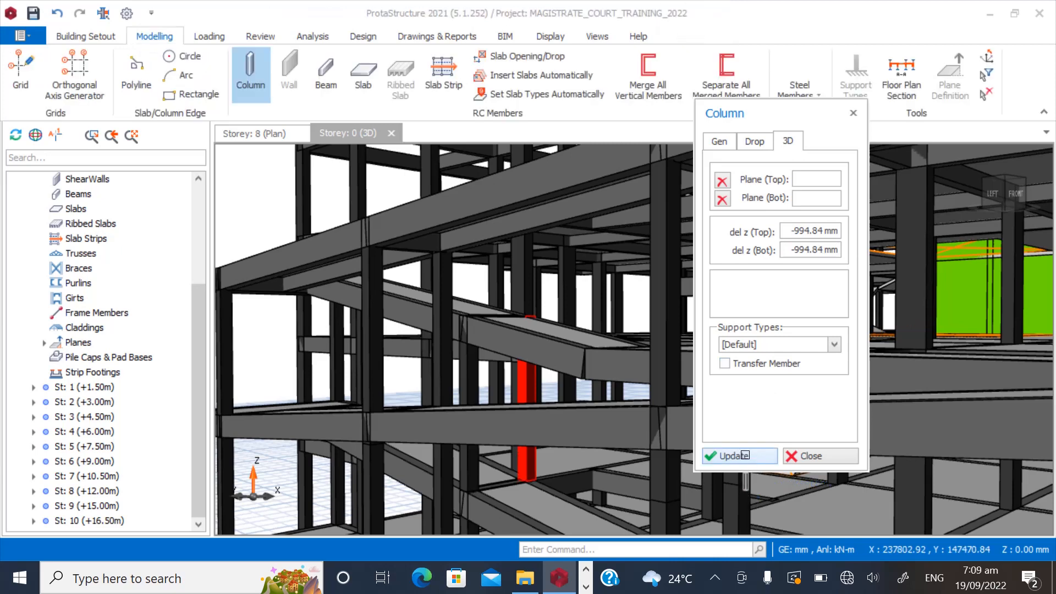
pyautogui.click(808, 448)
# Examine the ramp columns, ramp flights and landings up close and across the whole building in 3D from several sides.
pyautogui.scroll(-2, 662, 426)
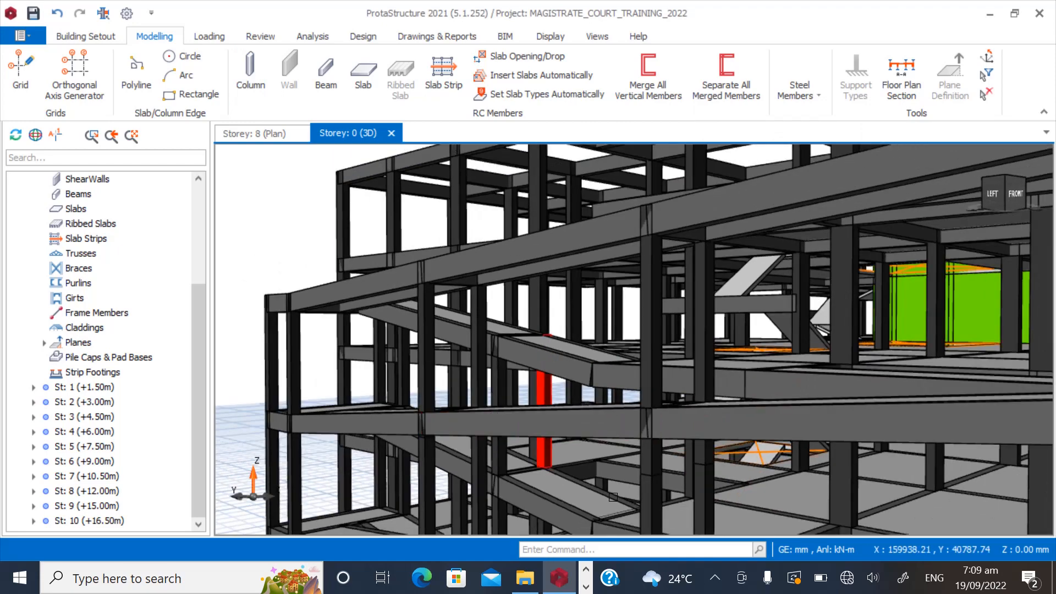
pyautogui.moveTo(577, 496); pyautogui.dragTo(631, 511, button='middle')
pyautogui.scroll(-5, 631, 511)
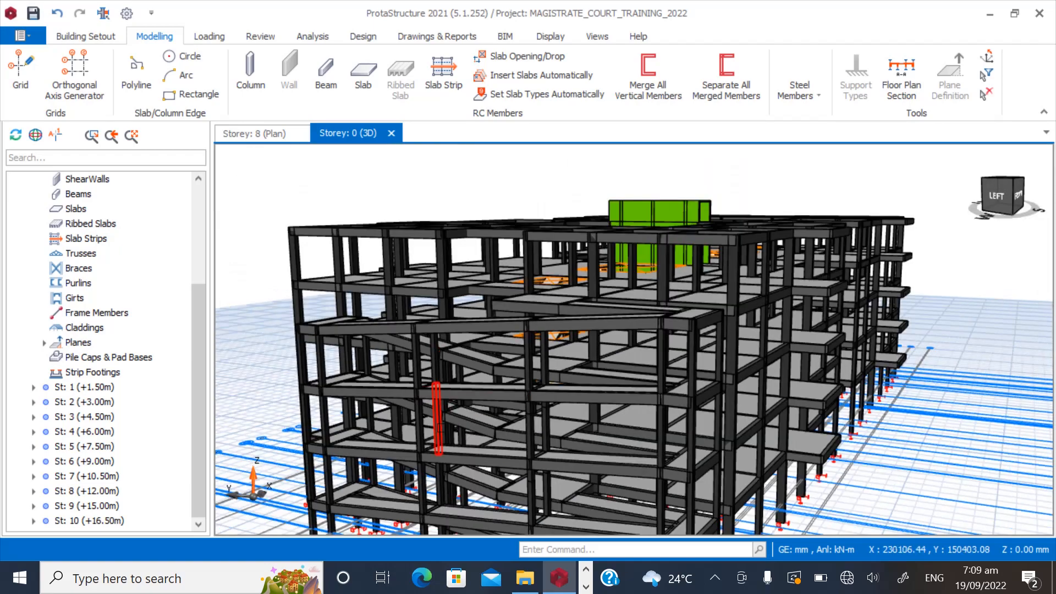
pyautogui.scroll(5, 447, 483)
pyautogui.moveTo(552, 452)
pyautogui.mouseDown(button='middle')
pyautogui.moveTo(513, 463)
pyautogui.moveTo(534, 449)
pyautogui.moveTo(526, 435)
pyautogui.moveTo(502, 440)
pyautogui.moveTo(594, 431)
pyautogui.moveTo(590, 459)
pyautogui.mouseUp(button='middle')
pyautogui.scroll(-4, 458, 380)
pyautogui.scroll(1, 422, 481)
pyautogui.scroll(1, 422, 480)
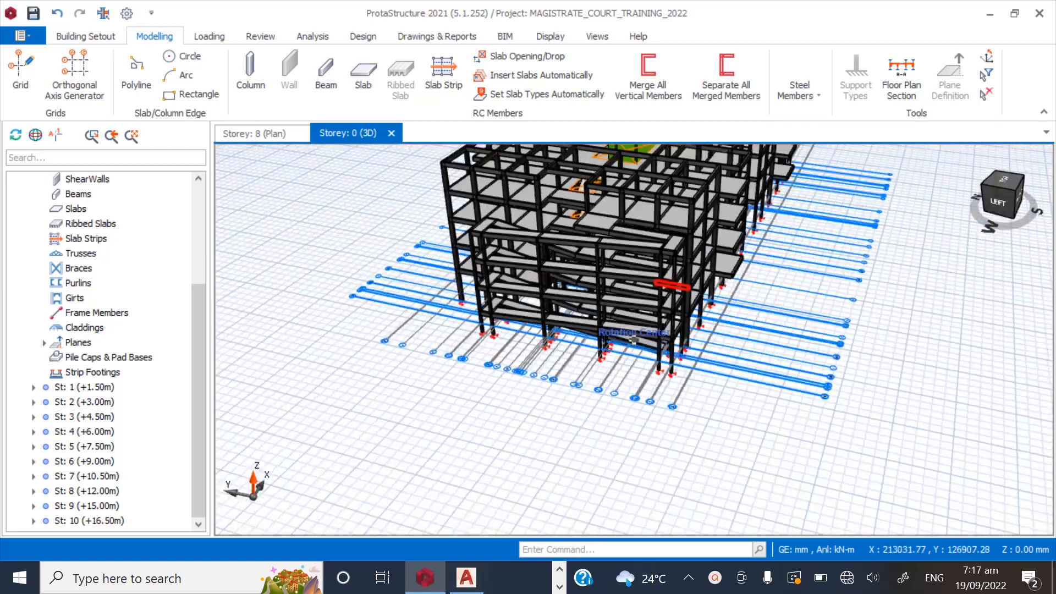
pyautogui.moveTo(634, 340)
pyautogui.mouseDown(button='middle')
pyautogui.moveTo(652, 322)
pyautogui.moveTo(693, 343)
pyautogui.mouseUp(button='middle')
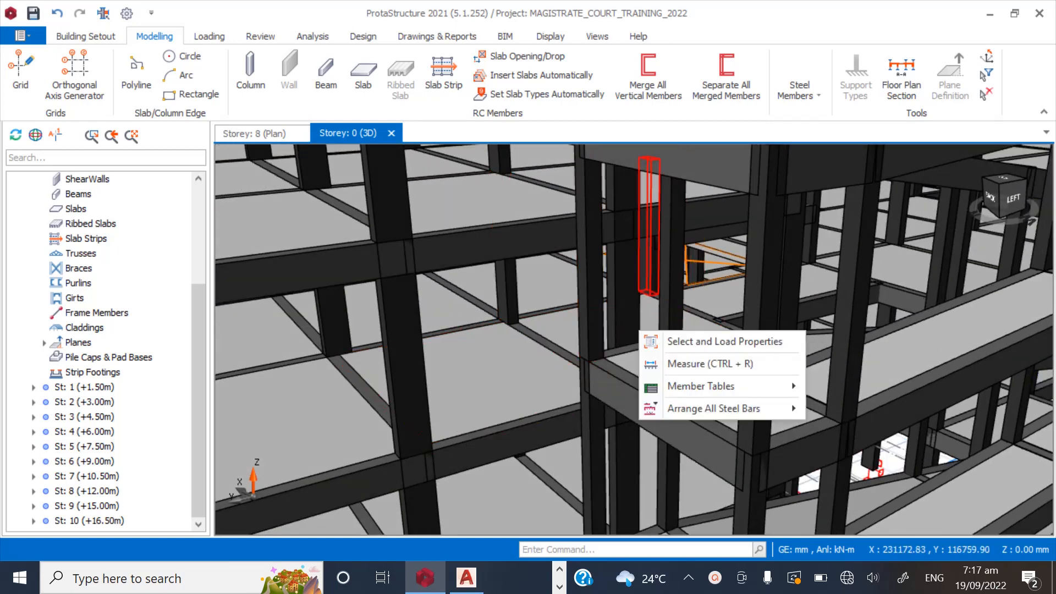
pyautogui.click(512, 366)
pyautogui.scroll(-5, 623, 296)
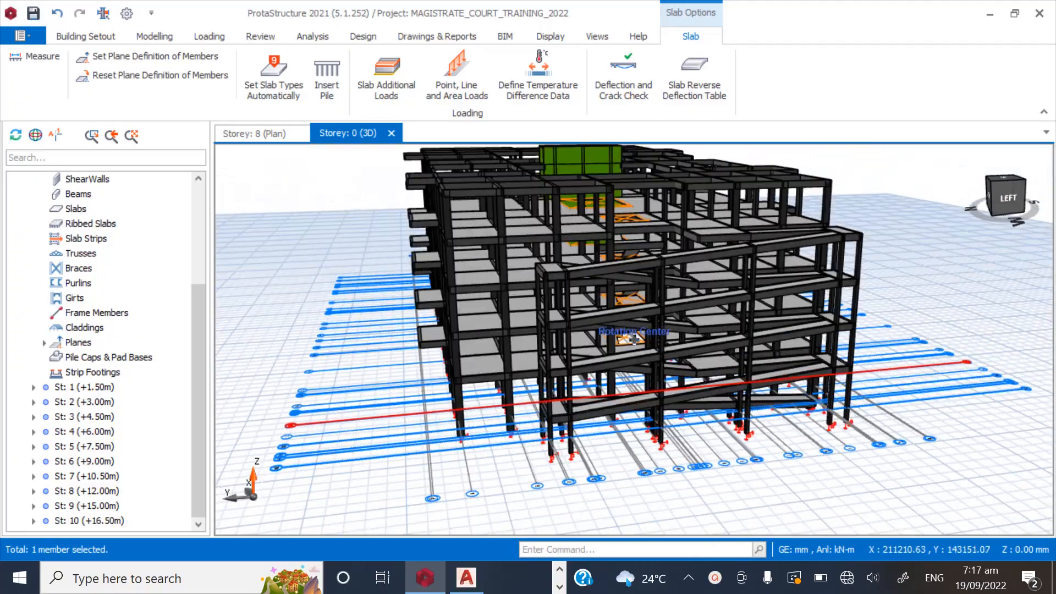
pyautogui.moveTo(634, 340); pyautogui.dragTo(694, 341, button='middle')
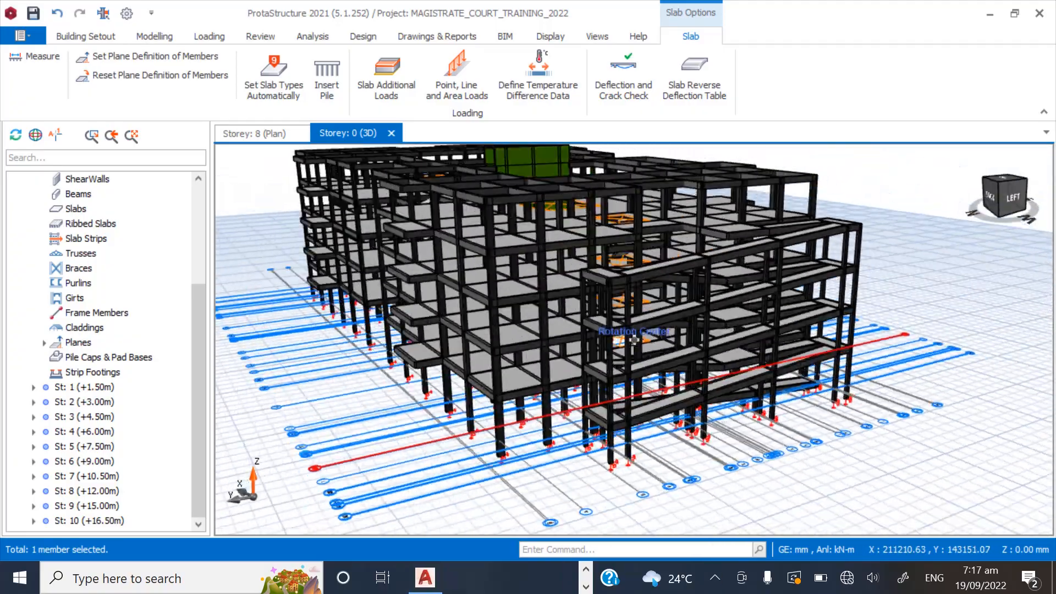